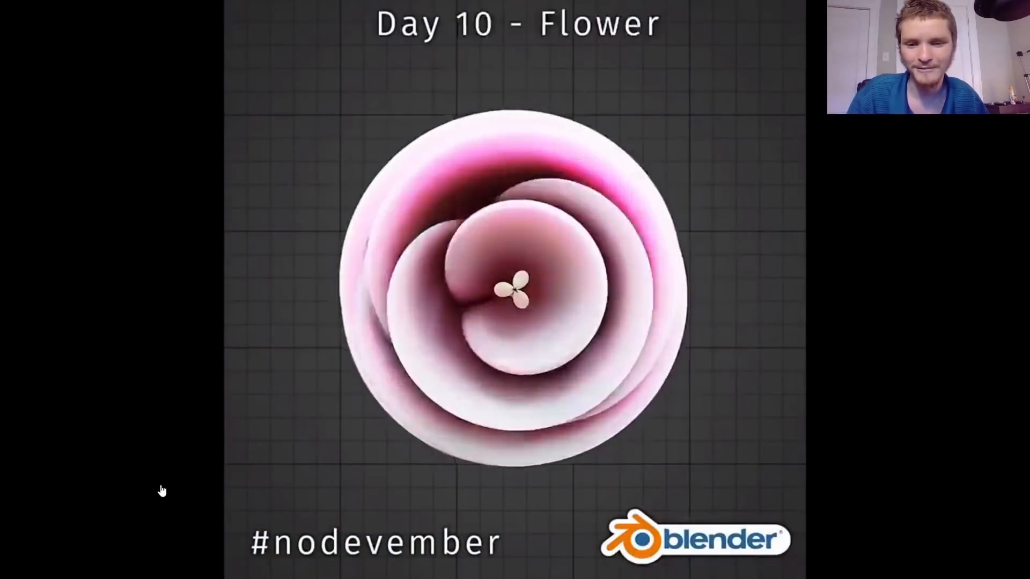
Step: Skim through the full-screen #nodevember video to examine the procedural shader examples from Planet and Nebula to Labyrinth
click(718, 543)
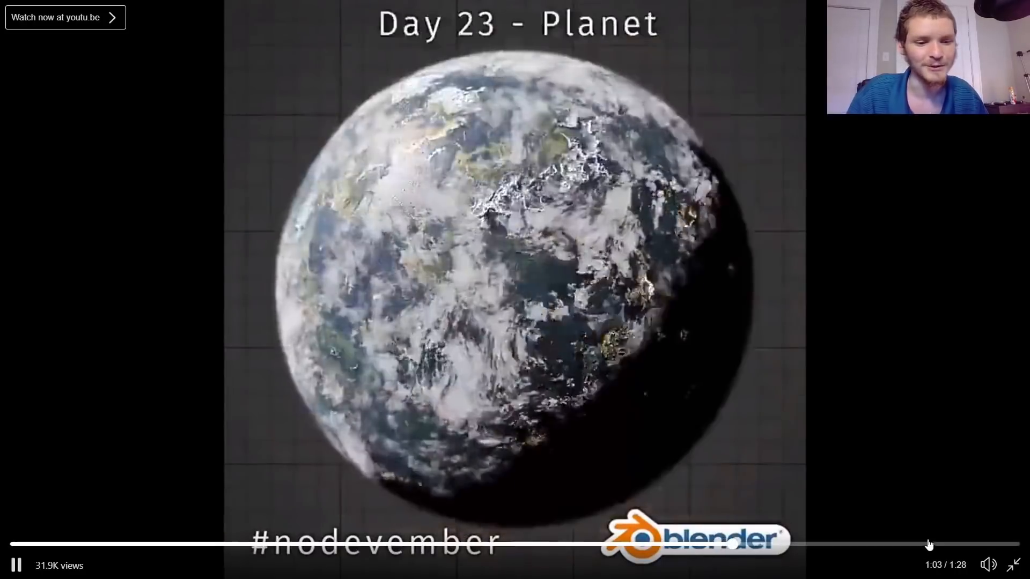
click(927, 544)
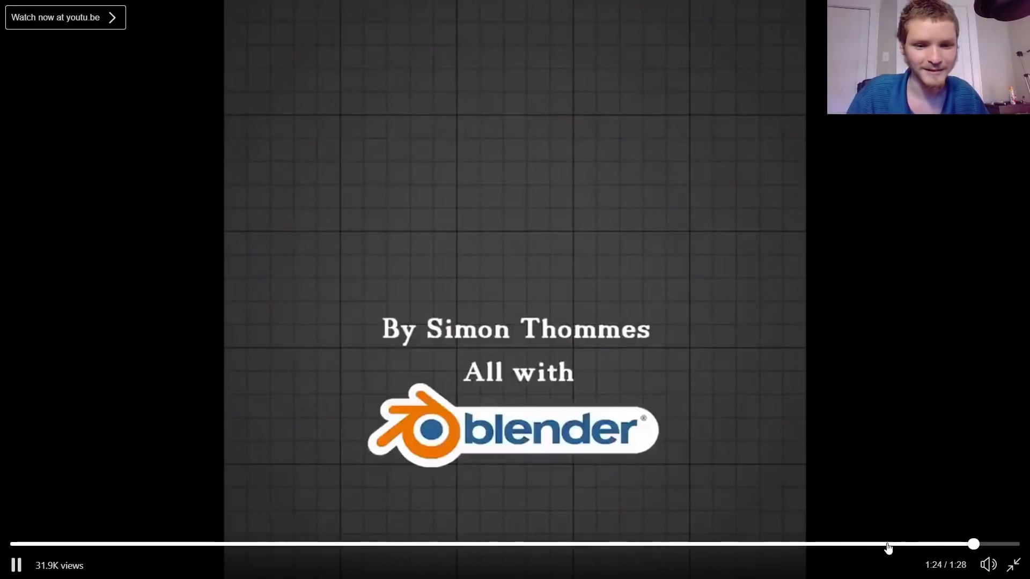
click(887, 544)
click(858, 544)
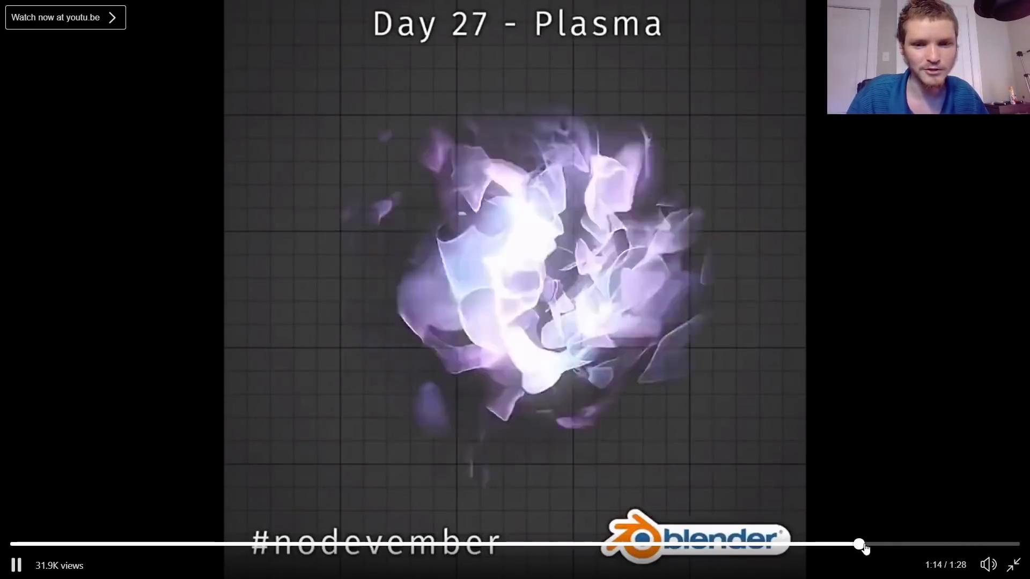
click(888, 544)
drag(890, 546, 739, 549)
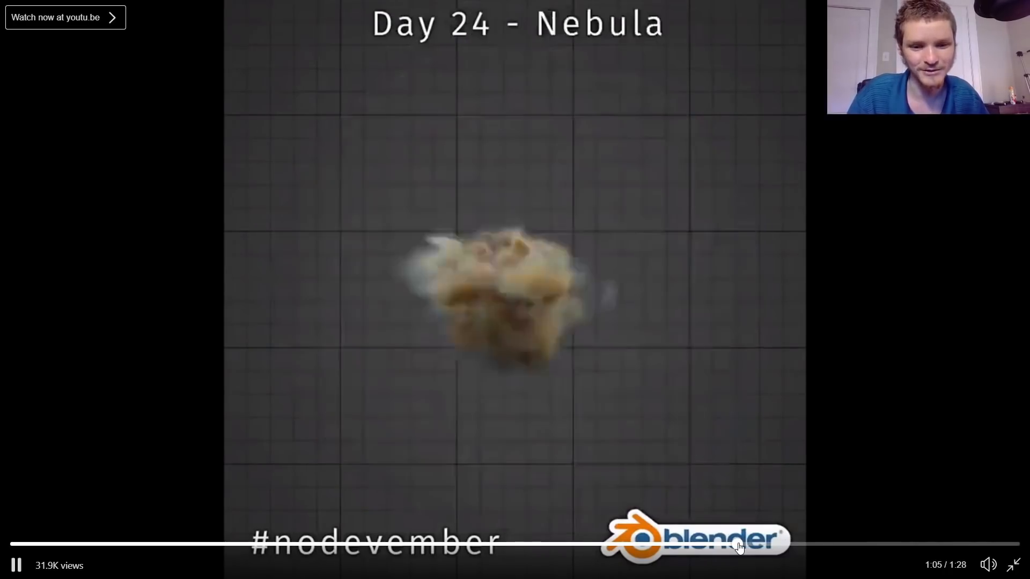
click(739, 548)
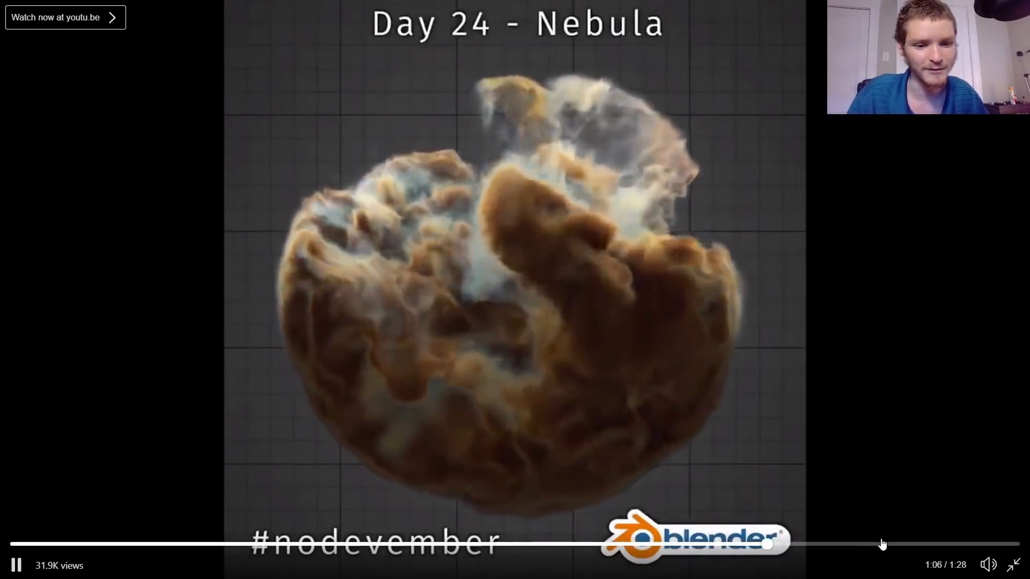
click(880, 544)
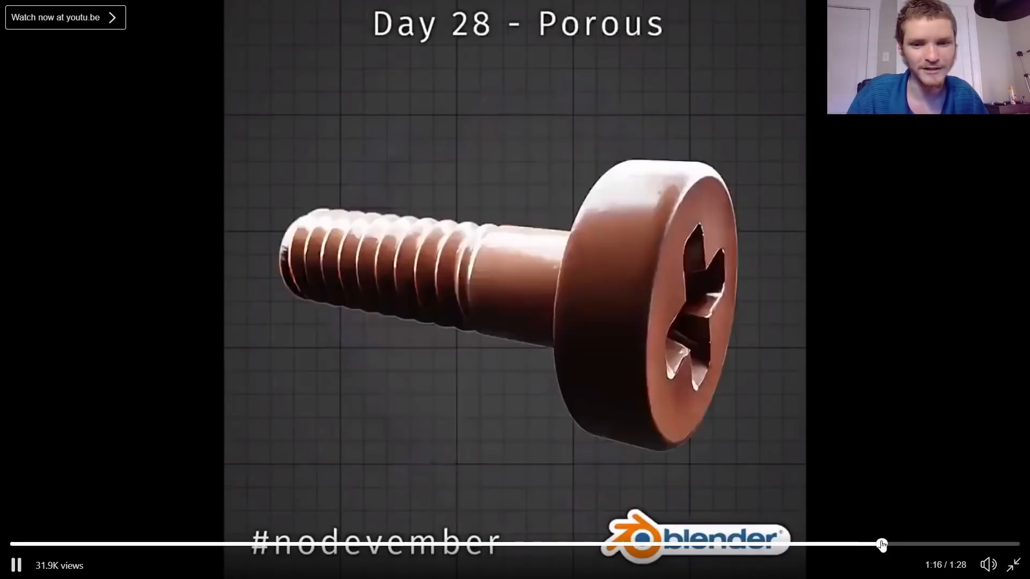
click(914, 544)
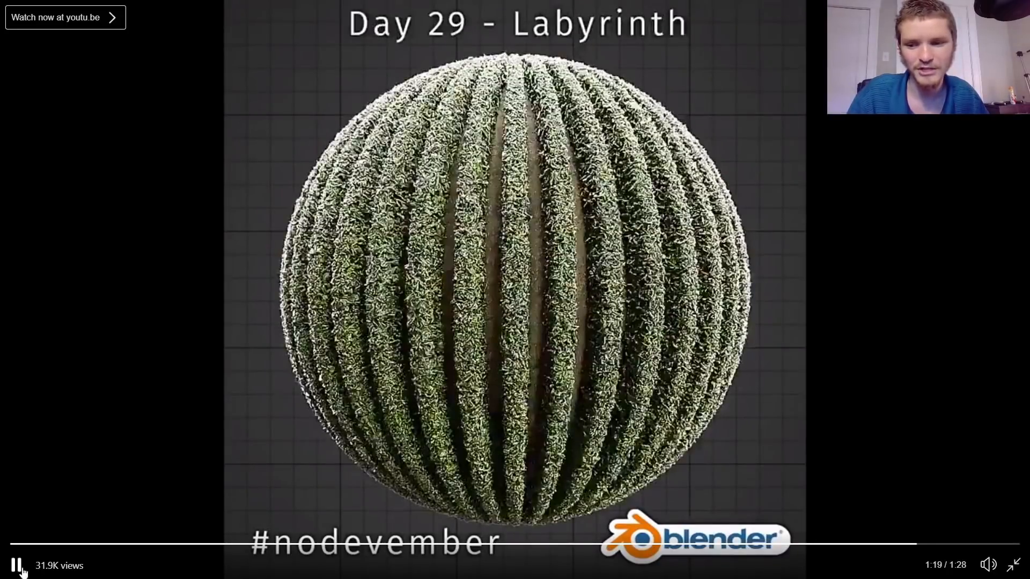
Step: Pause the video on the Day 29 Labyrinth example, leave full screen and look over the tweet about it
click(266, 377)
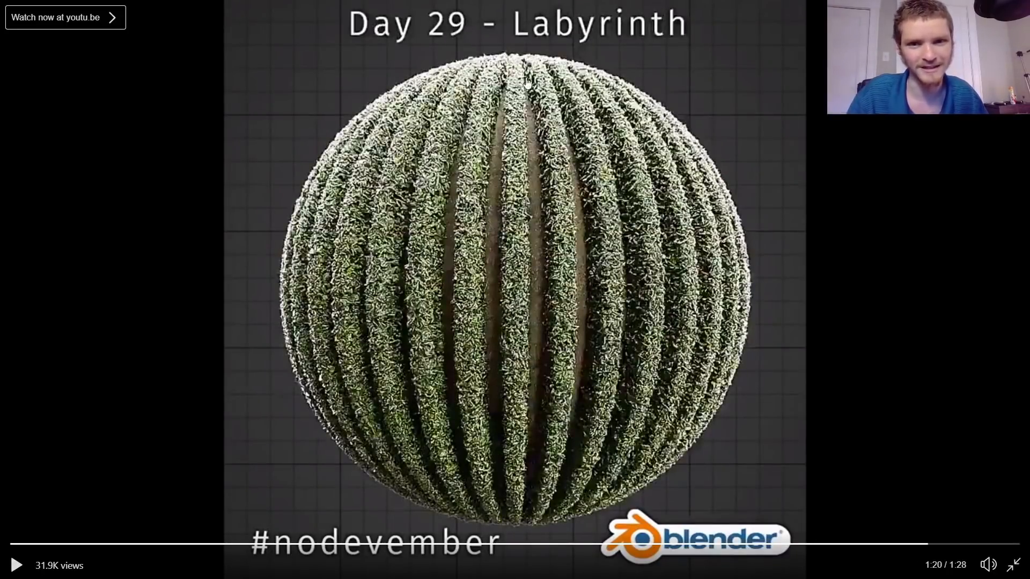
click(1013, 565)
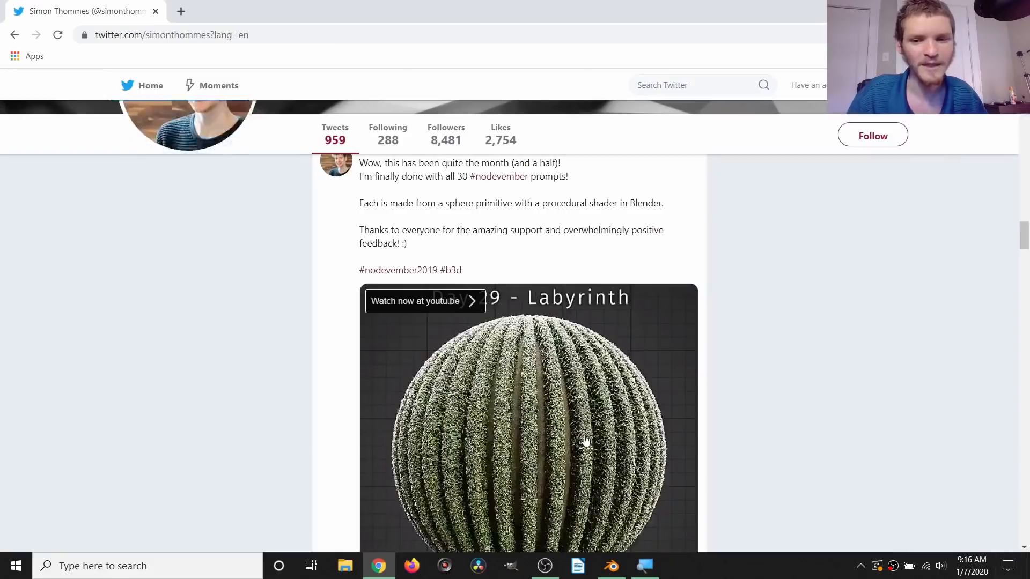
scroll(347, 362, down, 1)
scroll(348, 362, up, 4)
scroll(348, 362, down, 2)
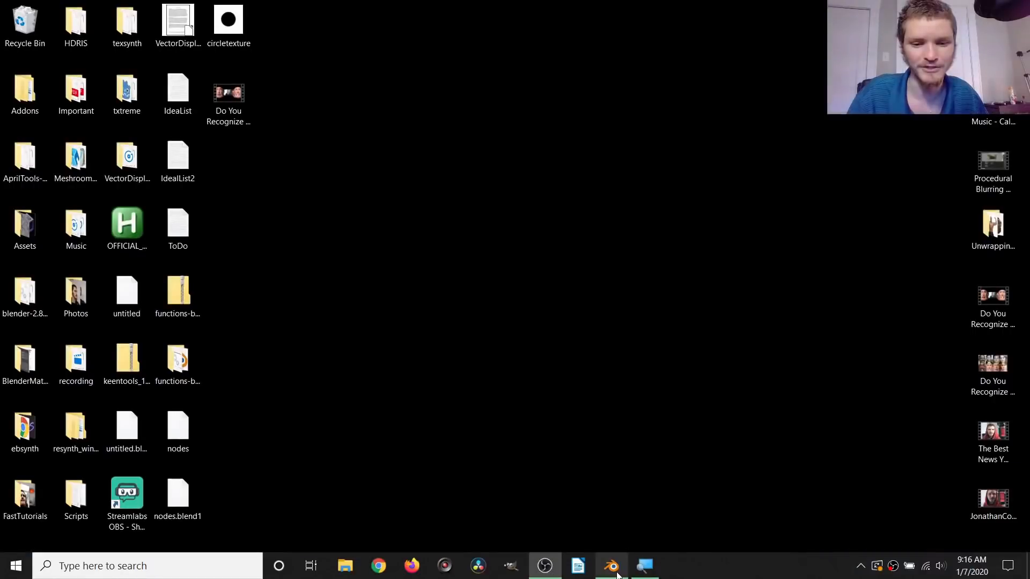
Step: Switch to Blender and reposition the Material Output node in the plane's material
click(617, 574)
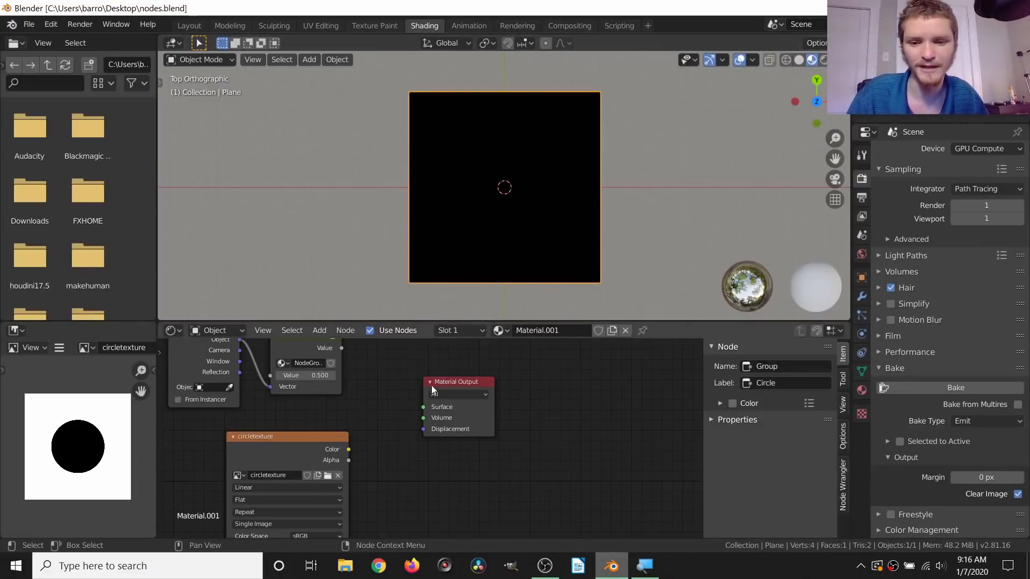
middle_drag(386, 377, 421, 404)
drag(483, 411, 494, 410)
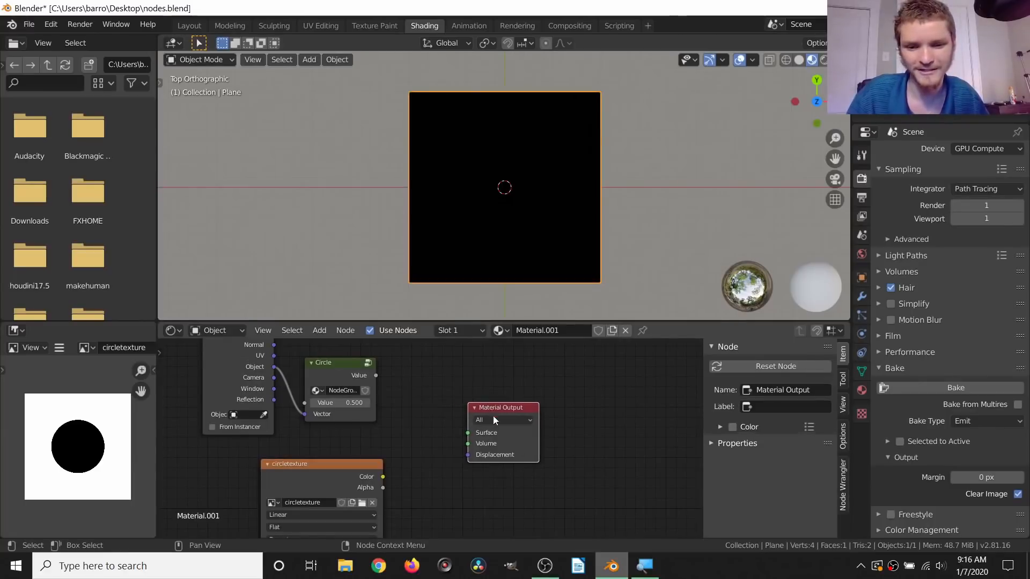
middle_drag(397, 398, 467, 370)
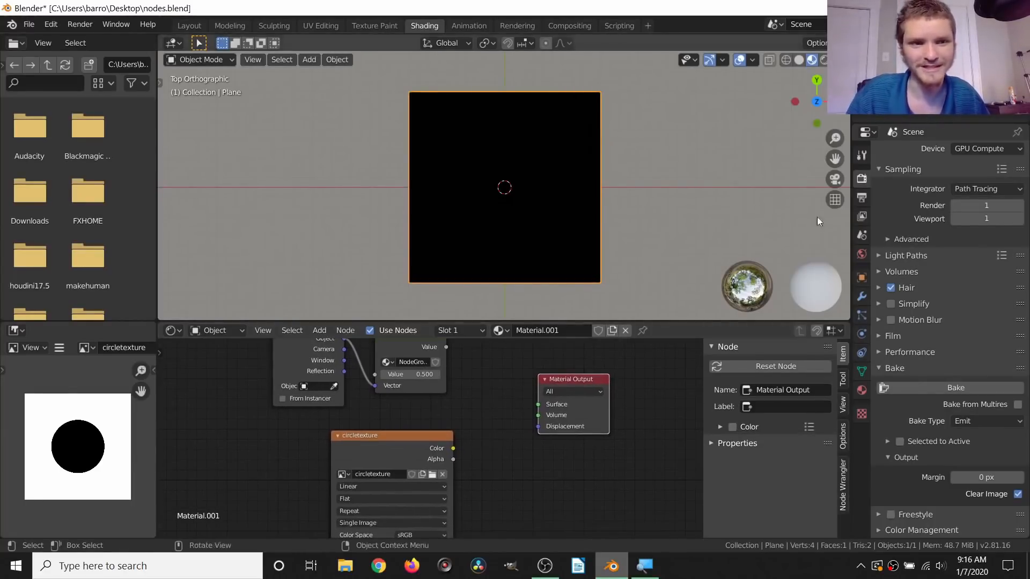
Step: Go back to the desktop, view the circletexture image in Photos and close it
click(943, 4)
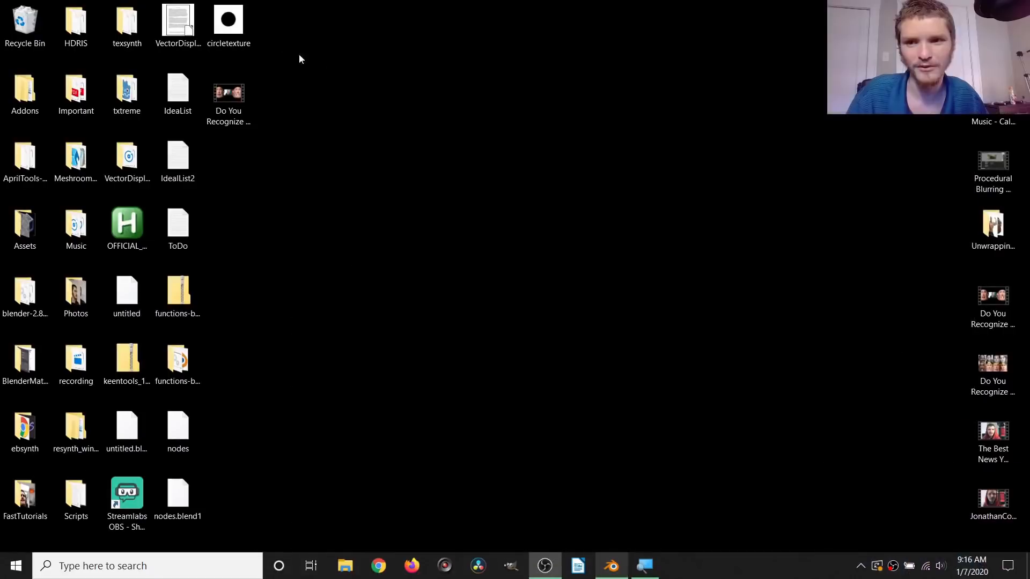
double_click(236, 21)
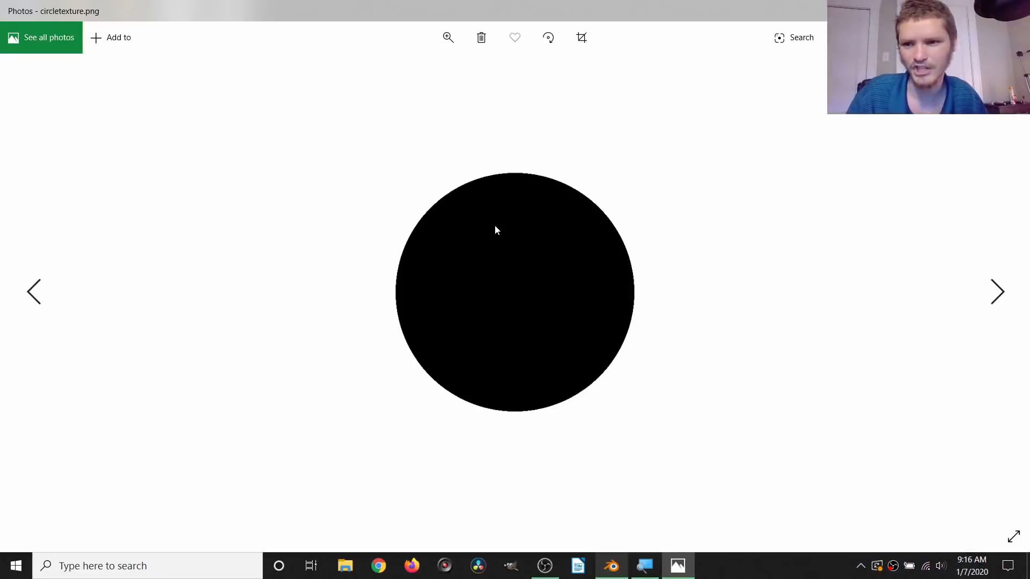
click(1016, 7)
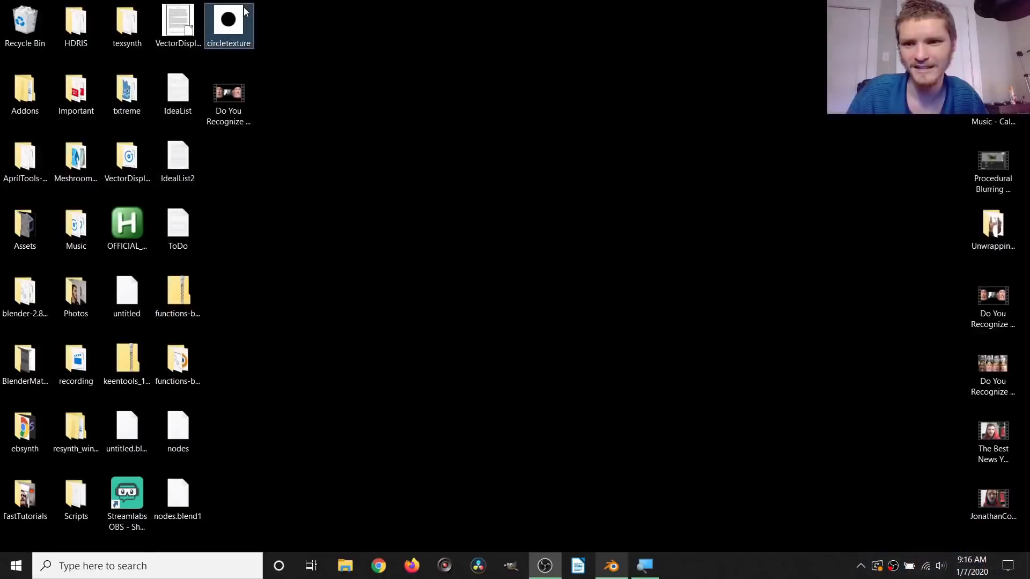
Step: Check the circletexture file's image dimensions in its detailed properties and close them
right_click(244, 8)
click(289, 452)
click(341, 41)
drag(360, 21, 491, 55)
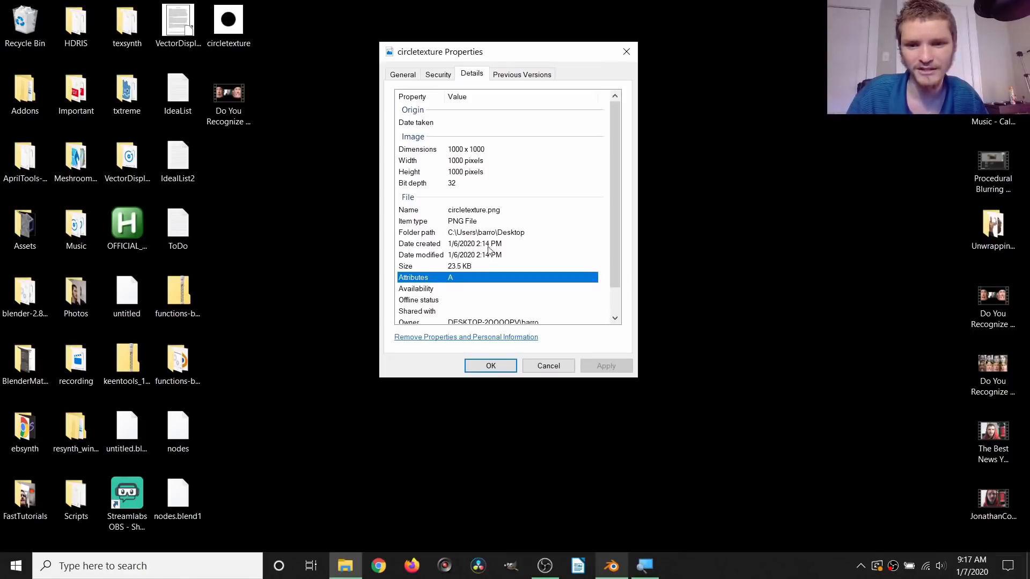
click(626, 52)
Step: Return to Blender, make its window full screen and connect the circletexture node's Color output to the Material Output's Surface
click(623, 567)
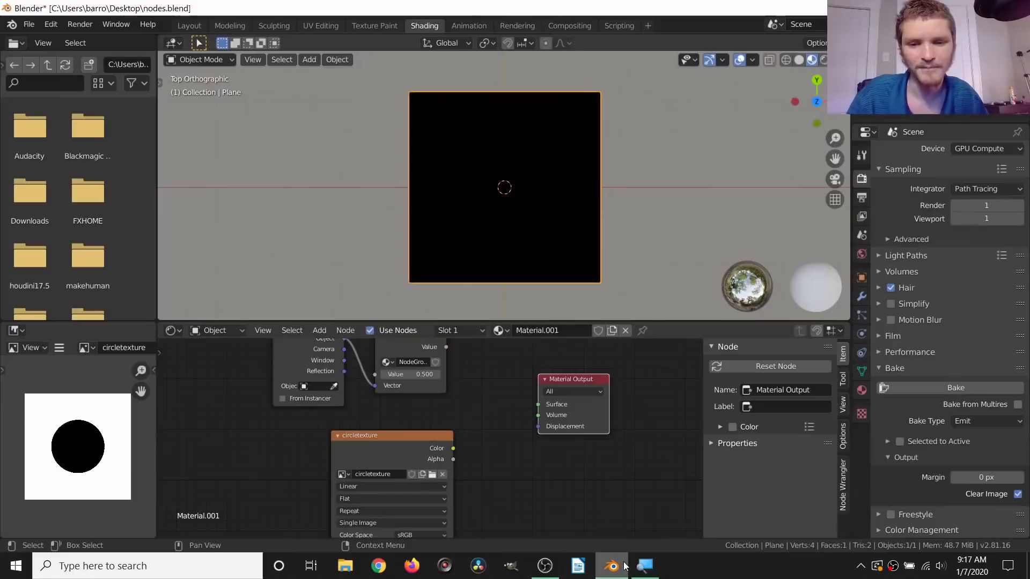
key(q)
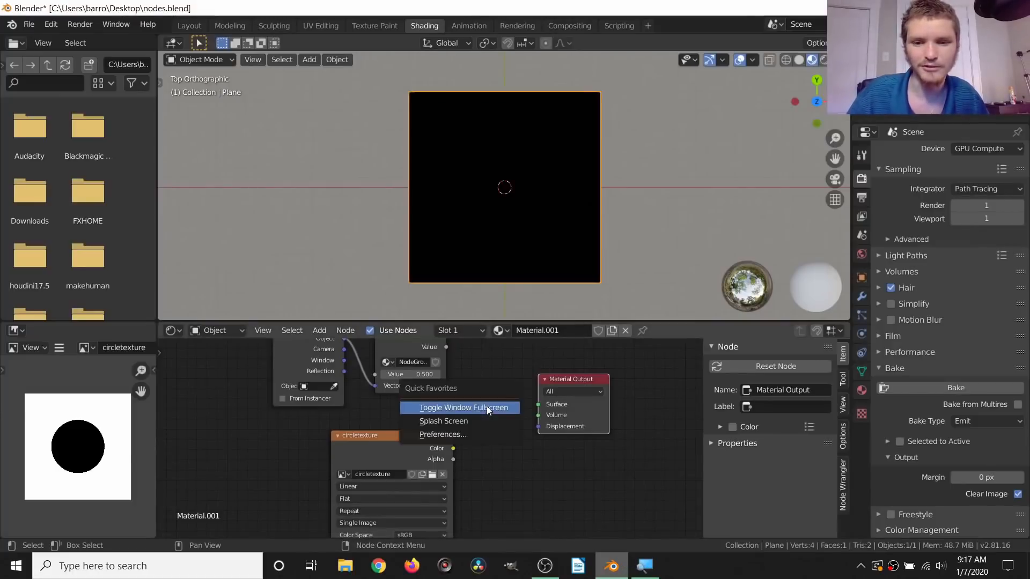
click(487, 407)
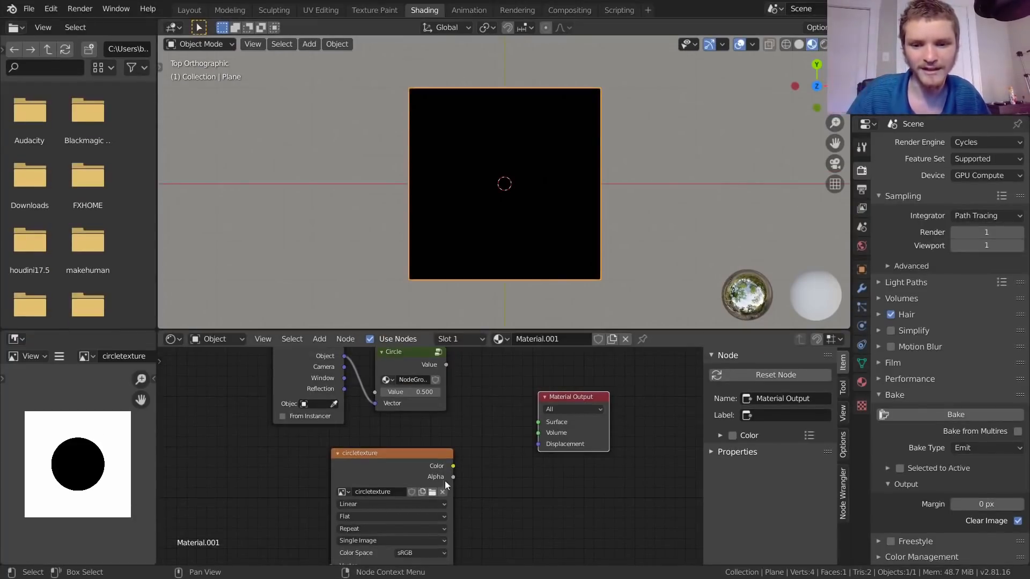
drag(453, 466, 461, 398)
drag(531, 422, 535, 422)
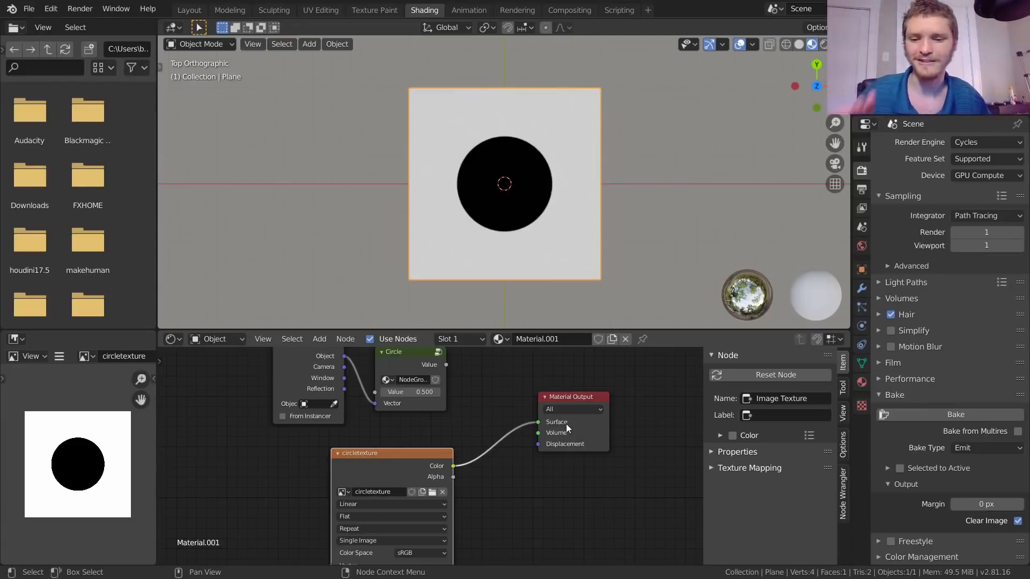
scroll(436, 443, up, 2)
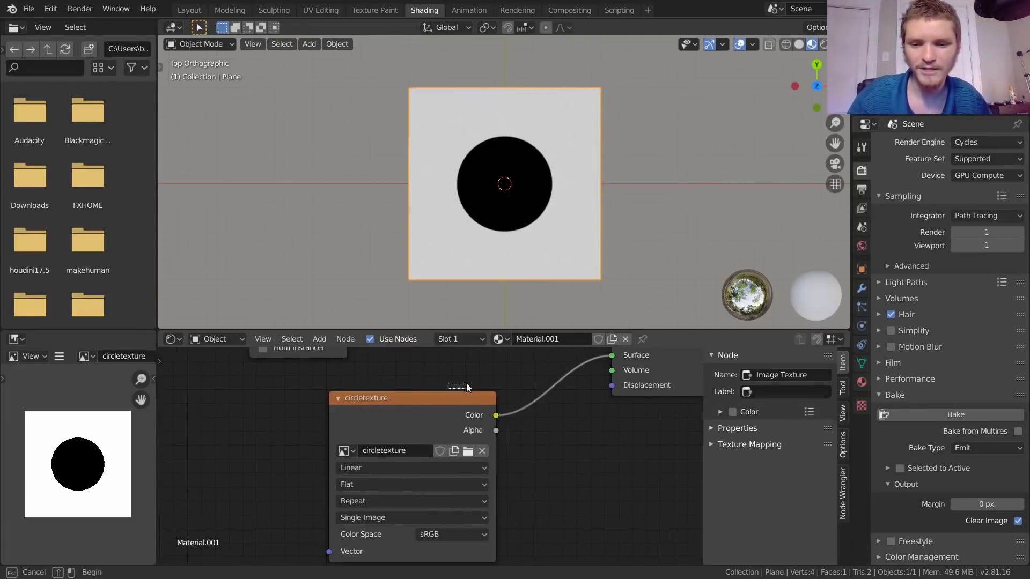
drag(446, 398, 444, 382)
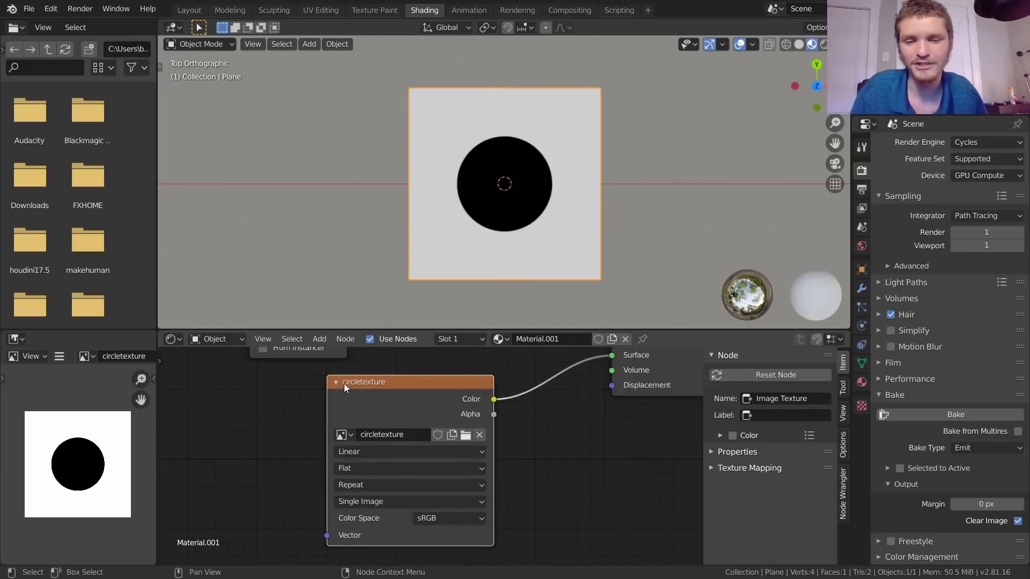
middle_drag(609, 364, 515, 446)
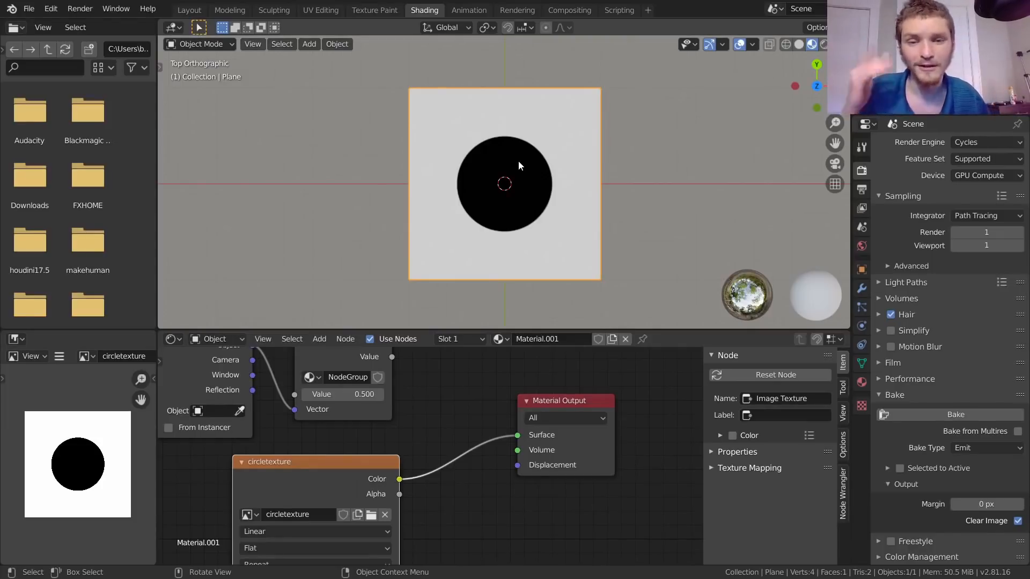
Step: Examine the edge of the image-textured circle up close on the plane and reframe the whole plane
scroll(518, 160, up, 10)
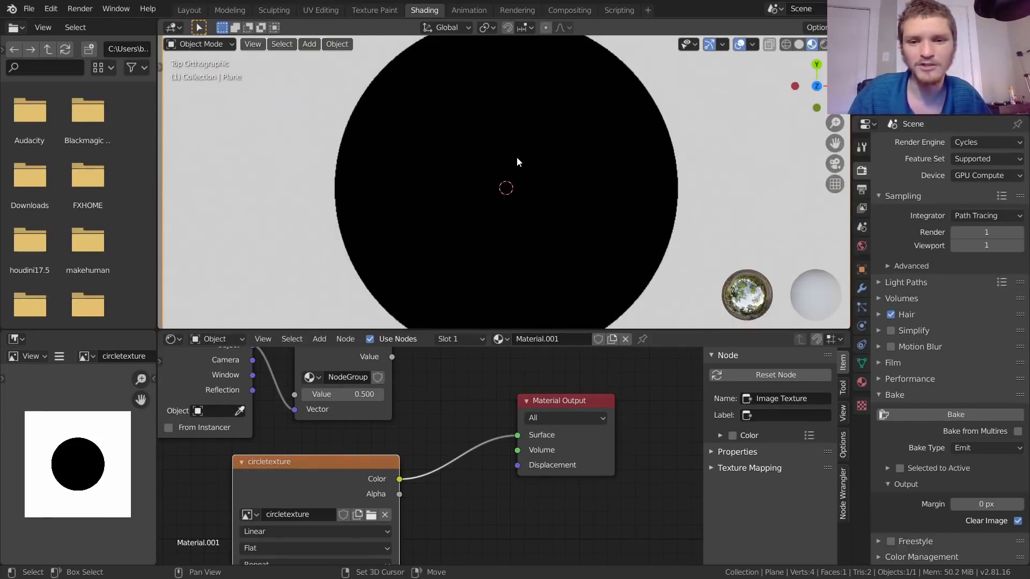
shift+middle_drag(408, 131, 423, 180)
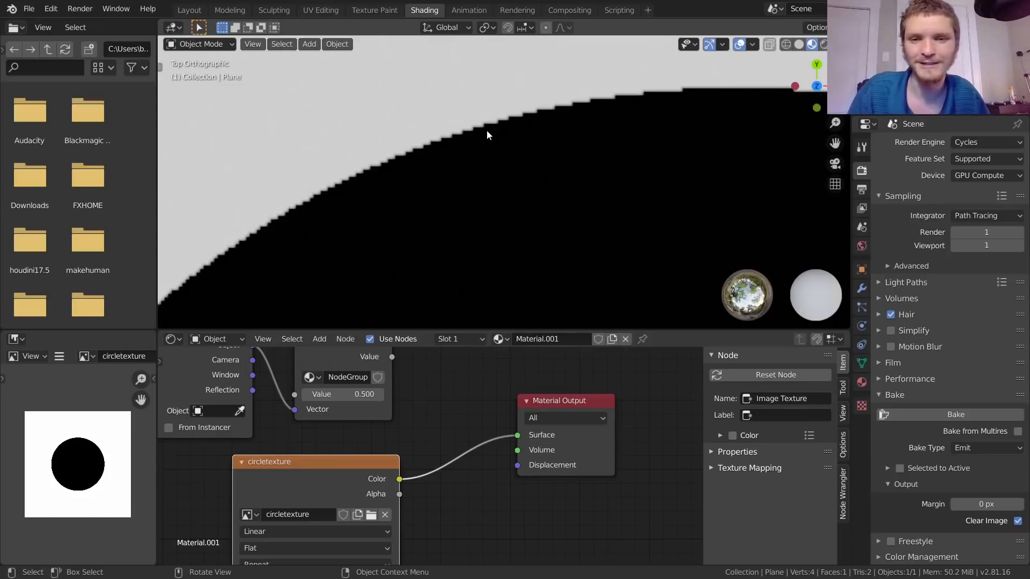
scroll(487, 129, up, 3)
shift+middle_drag(487, 130, 514, 157)
scroll(513, 158, down, 6)
key(KP_Decimal)
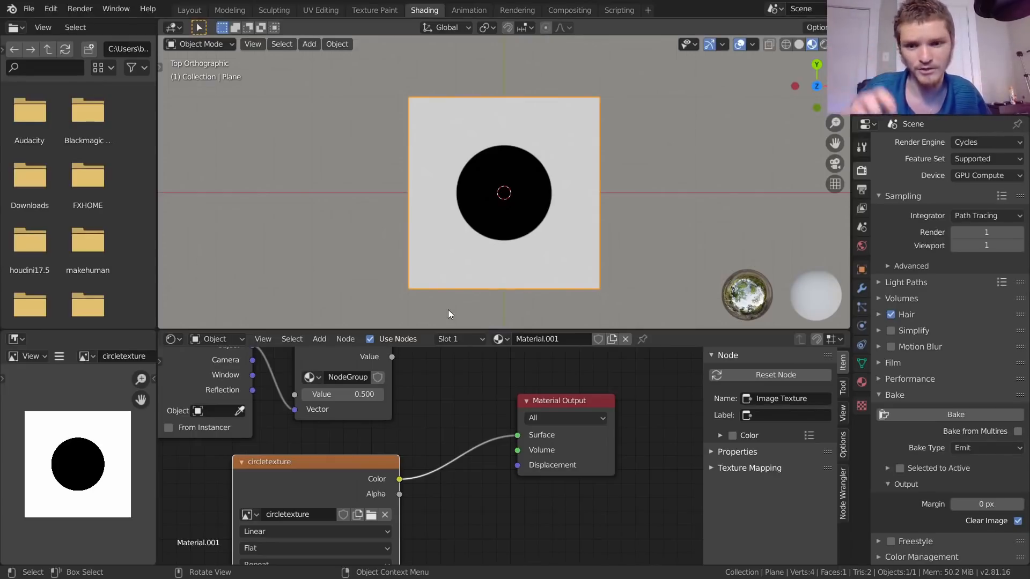
Step: Cut the link from the circletexture node to the Material Output and reposition the Circle group node
scroll(397, 410, down, 1)
middle_drag(407, 416, 417, 441)
ctrl+right_drag(474, 491, 455, 462)
middle_drag(477, 467, 518, 488)
drag(407, 416, 425, 411)
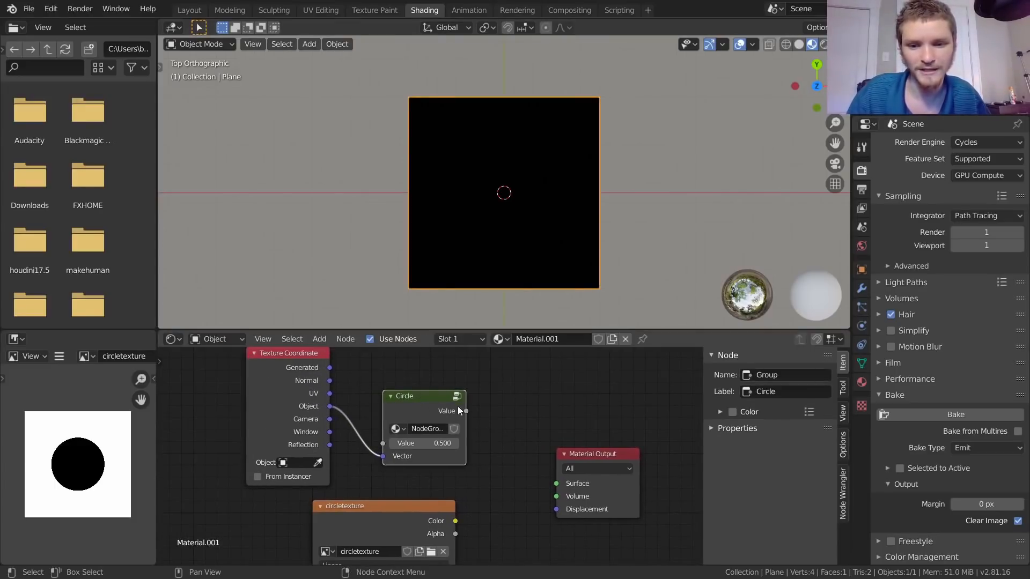
Step: Look inside the Circle node group, exit it and connect its Value output to the Material Output's Surface
key(Tab)
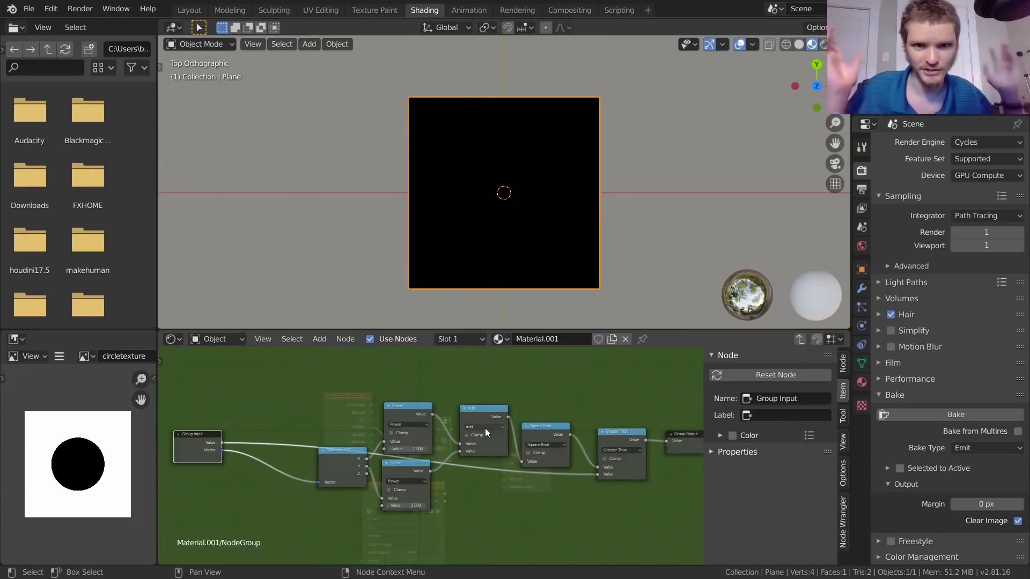
click(800, 338)
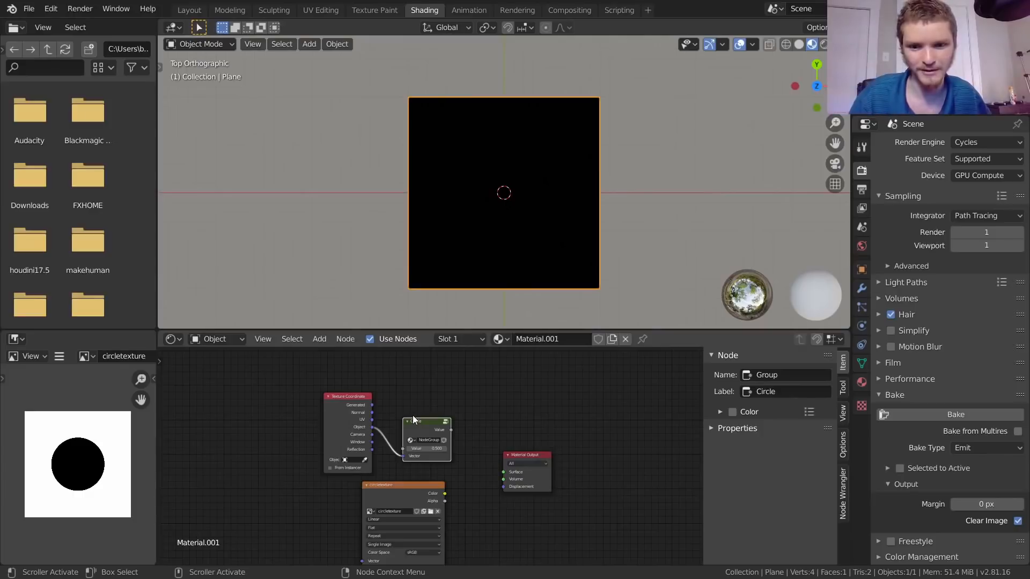
scroll(413, 416, up, 2)
drag(460, 417, 541, 479)
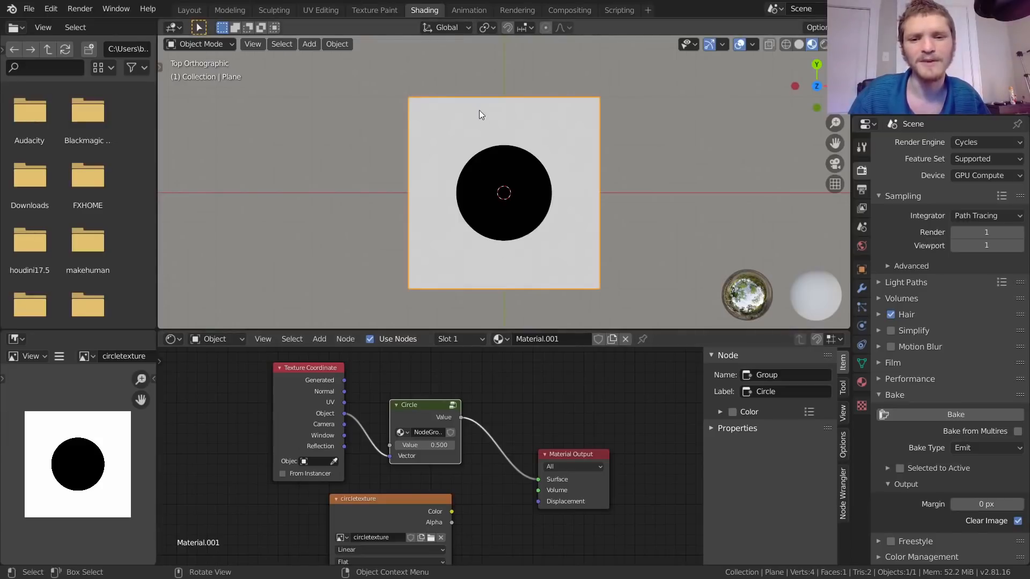
Step: Examine the edge of the procedural circle up close on the plane and frame the plane again
scroll(492, 133, up, 5)
scroll(504, 192, up, 8)
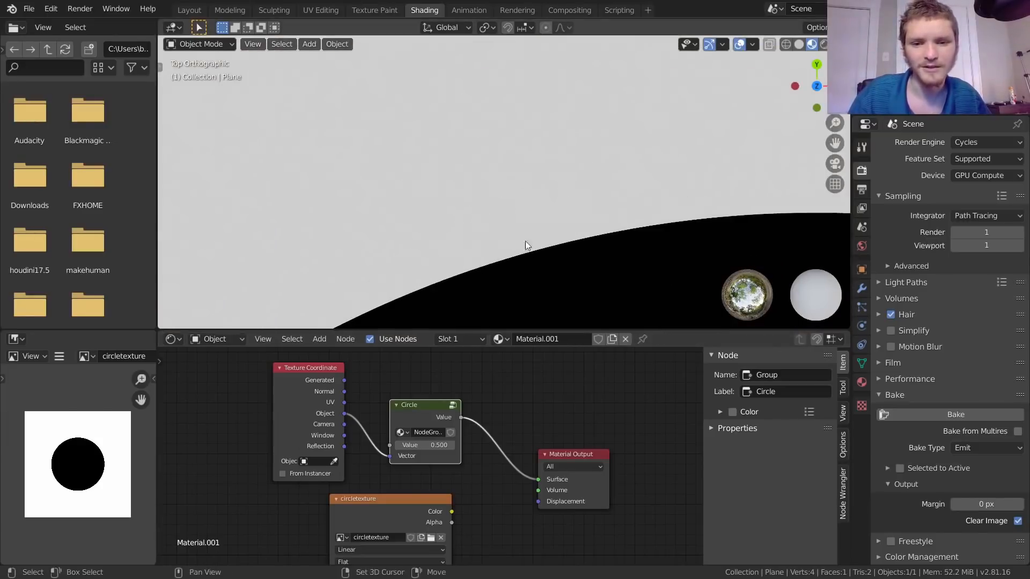
shift+middle_drag(426, 148, 675, 121)
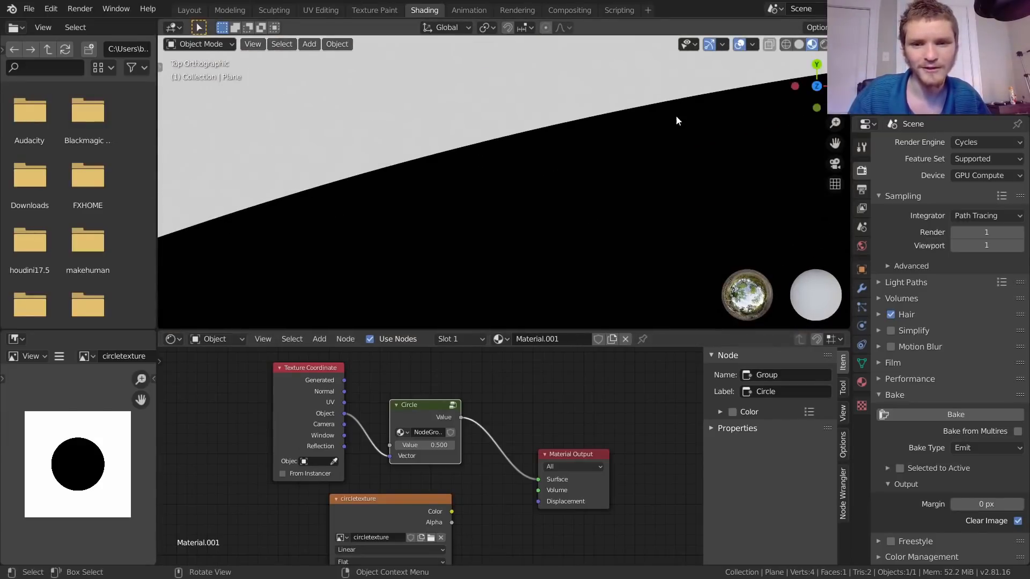
scroll(517, 154, down, 6)
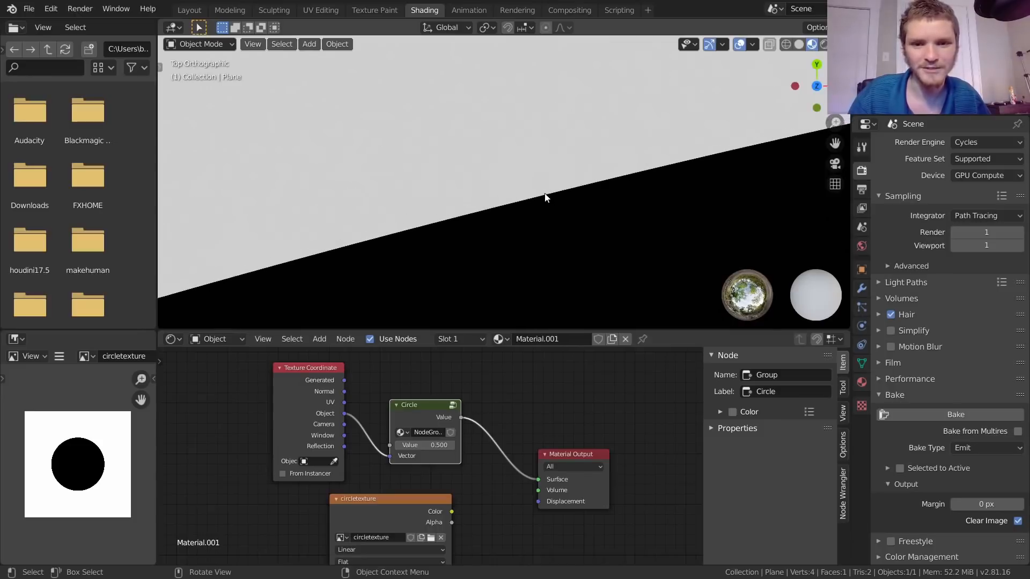
key(KP_Decimal)
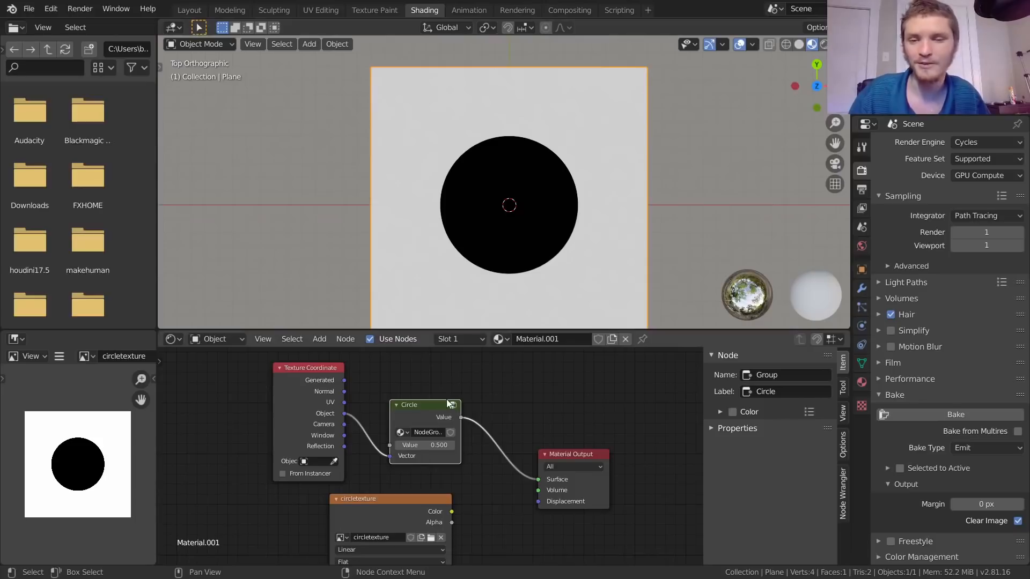
Step: Inspect the procedural circle's outline at high magnification and bring the whole plane back into frame
middle_drag(471, 404, 459, 388)
scroll(477, 156, up, 5)
shift+middle_drag(421, 110, 484, 167)
scroll(483, 162, up, 12)
shift+middle_drag(413, 117, 536, 230)
scroll(453, 184, up, 5)
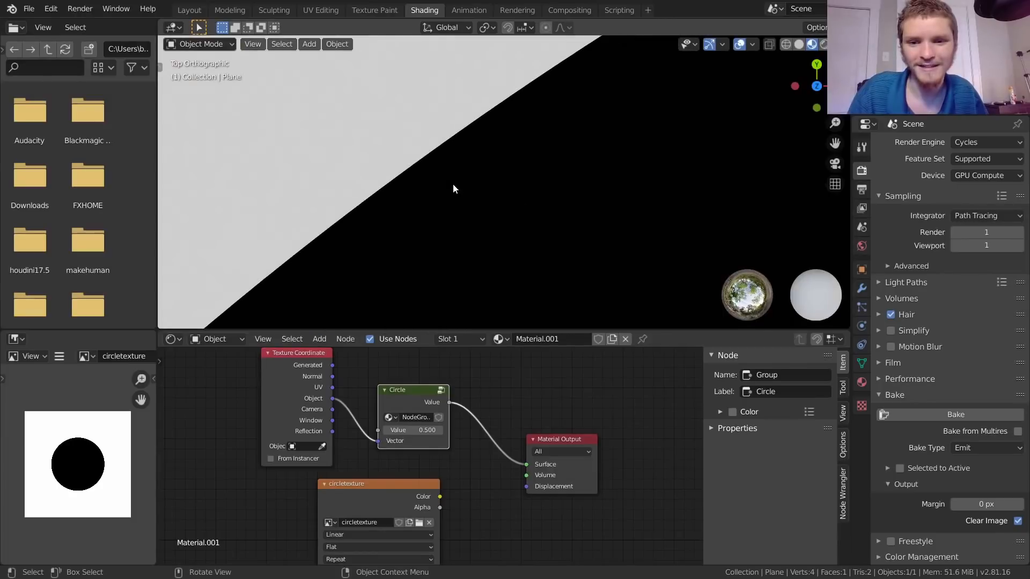
scroll(428, 168, up, 2)
scroll(428, 168, down, 8)
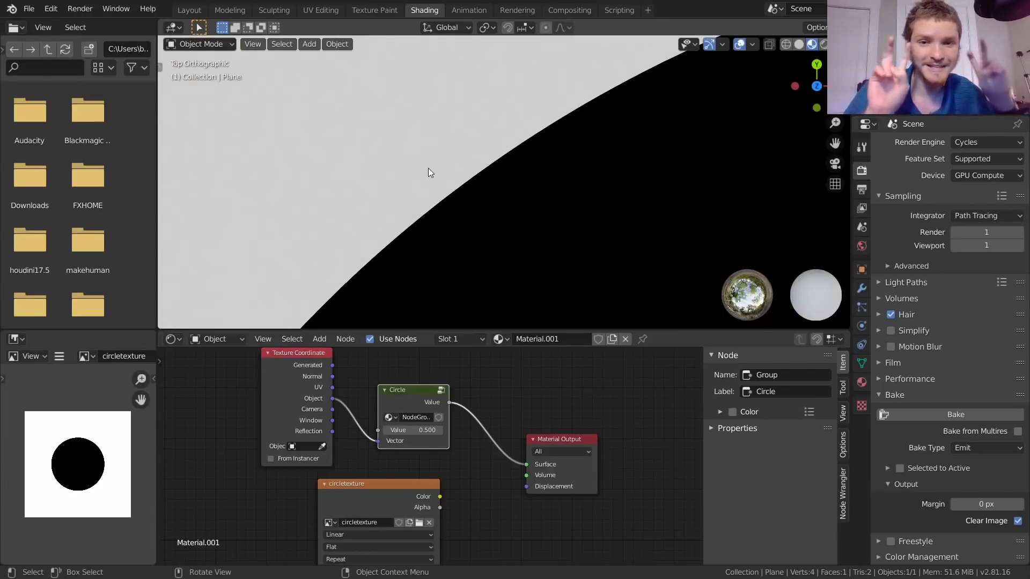
scroll(475, 127, down, 15)
shift+middle_drag(525, 174, 499, 134)
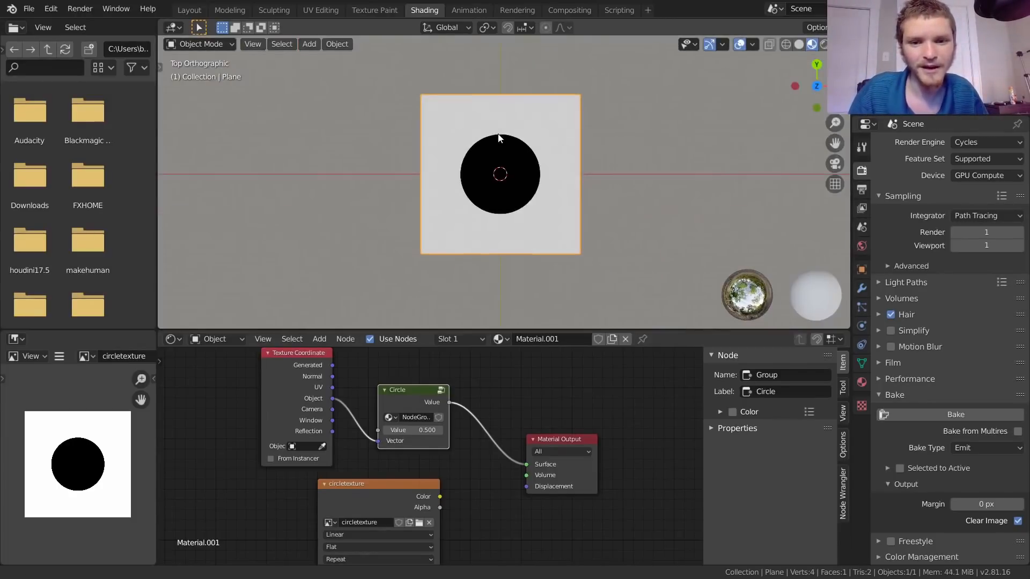
scroll(477, 194, up, 3)
Step: Reposition the Circle group node slightly and set its Value to 0.450
drag(410, 389, 426, 381)
scroll(426, 381, up, 10)
middle_drag(426, 381, 414, 438)
scroll(491, 175, down, 2)
mouse_move(456, 437)
mouse_down()
mouse_move(506, 437)
mouse_move(424, 437)
mouse_move(523, 438)
mouse_move(435, 439)
mouse_up()
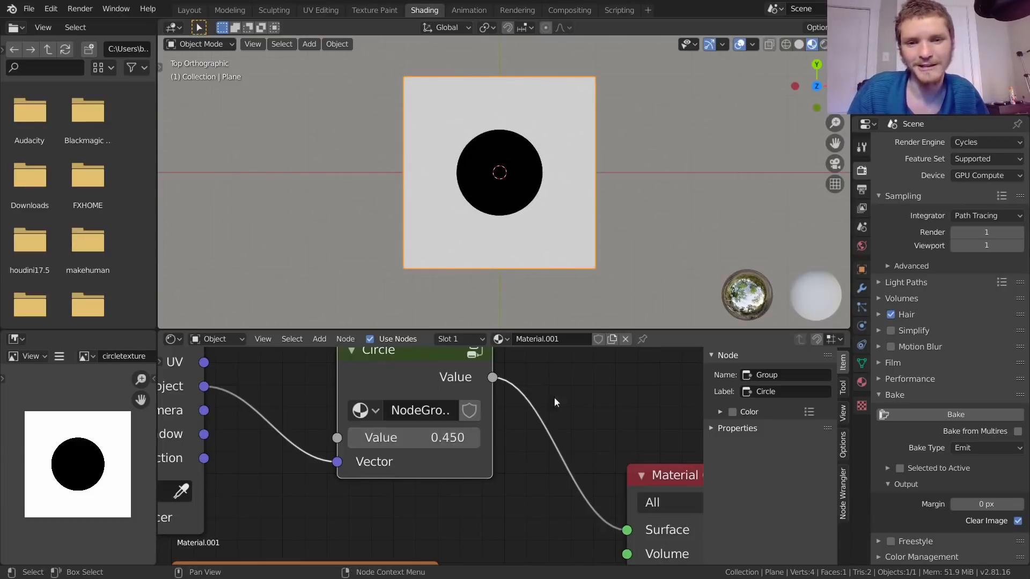
Step: Compare the circletexture and Circle nodes and examine the procedural circle on the plane from the top view
scroll(513, 426, down, 8)
middle_drag(424, 496, 483, 413)
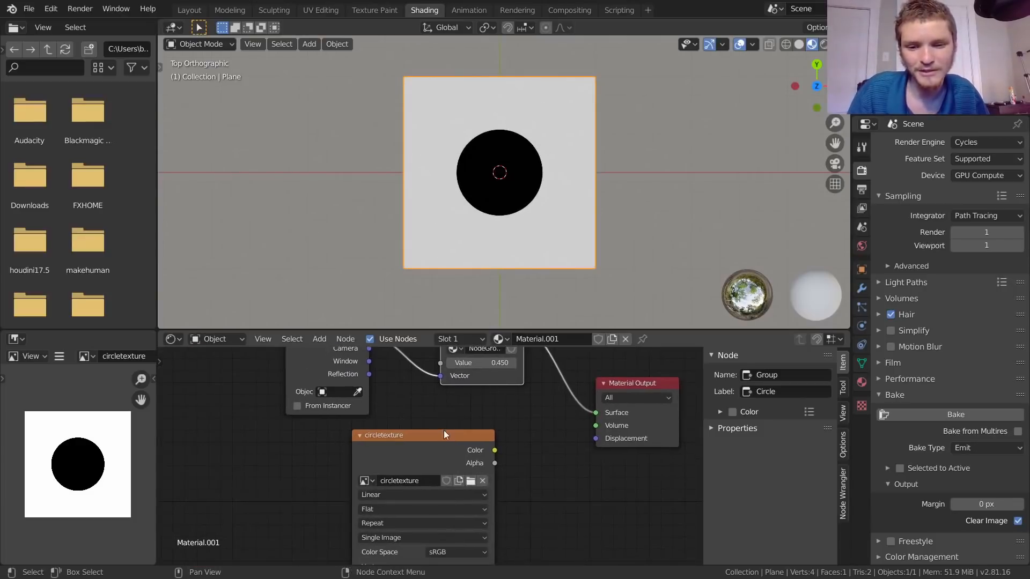
drag(443, 435, 444, 429)
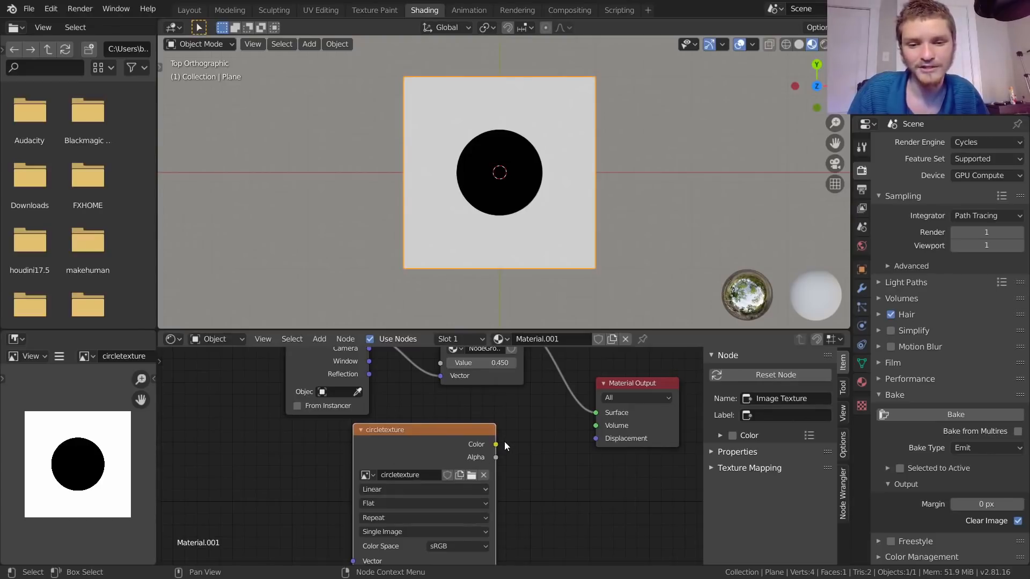
middle_drag(507, 356, 485, 428)
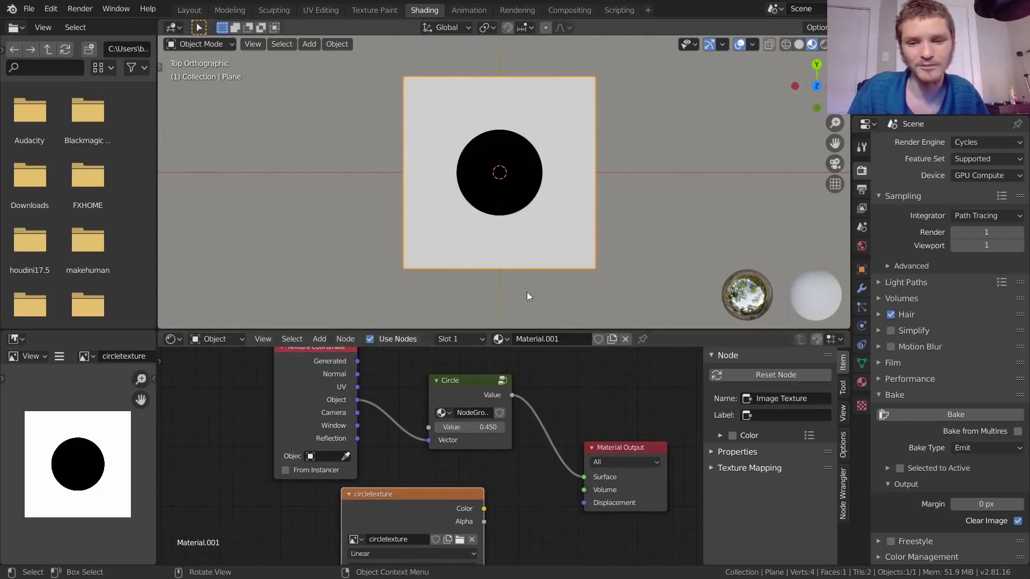
scroll(484, 156, up, 5)
shift+middle_drag(493, 119, 516, 191)
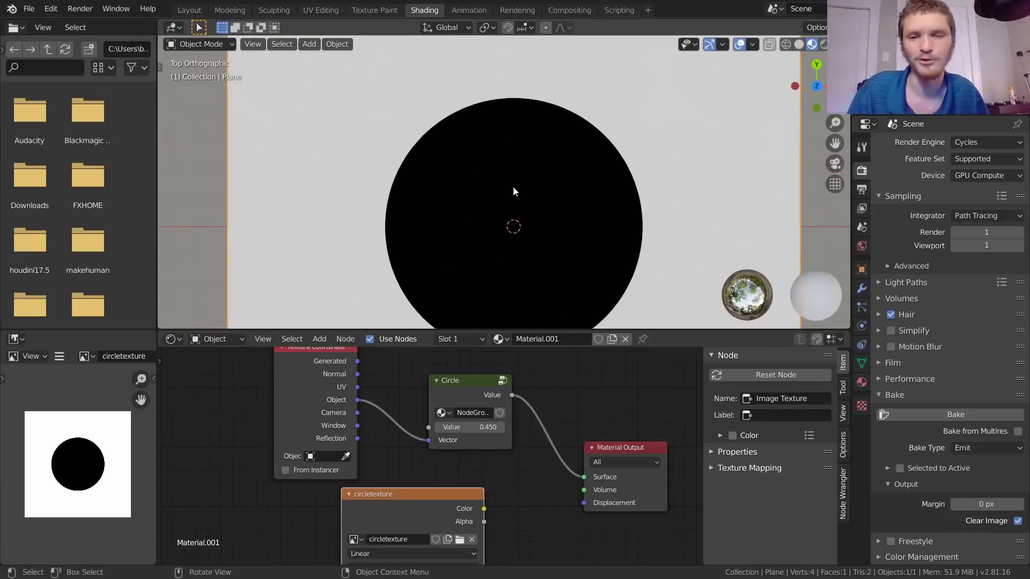
scroll(470, 136, up, 6)
scroll(505, 178, down, 8)
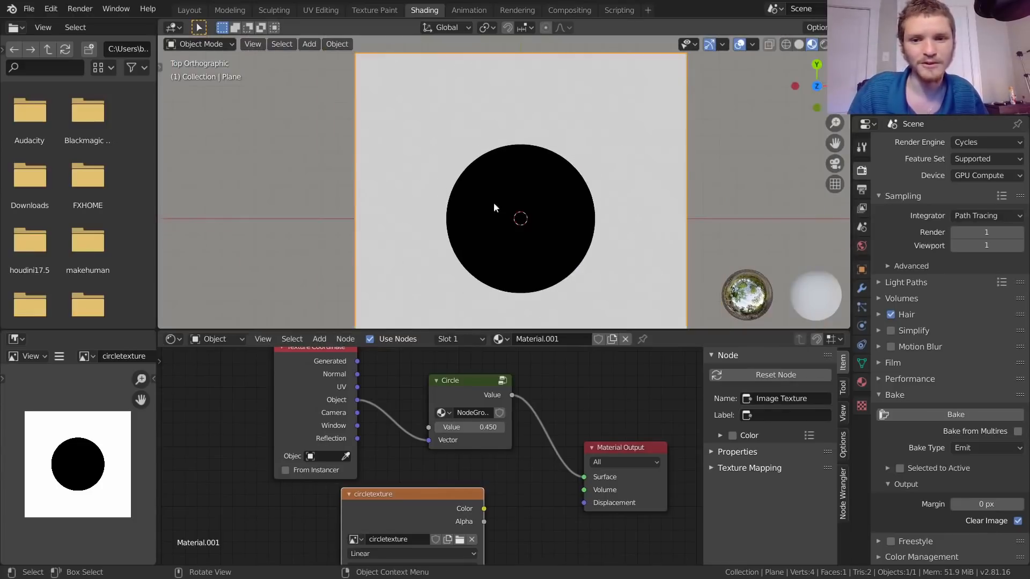
middle_drag(513, 282, 493, 268)
drag(455, 385, 428, 377)
click(817, 84)
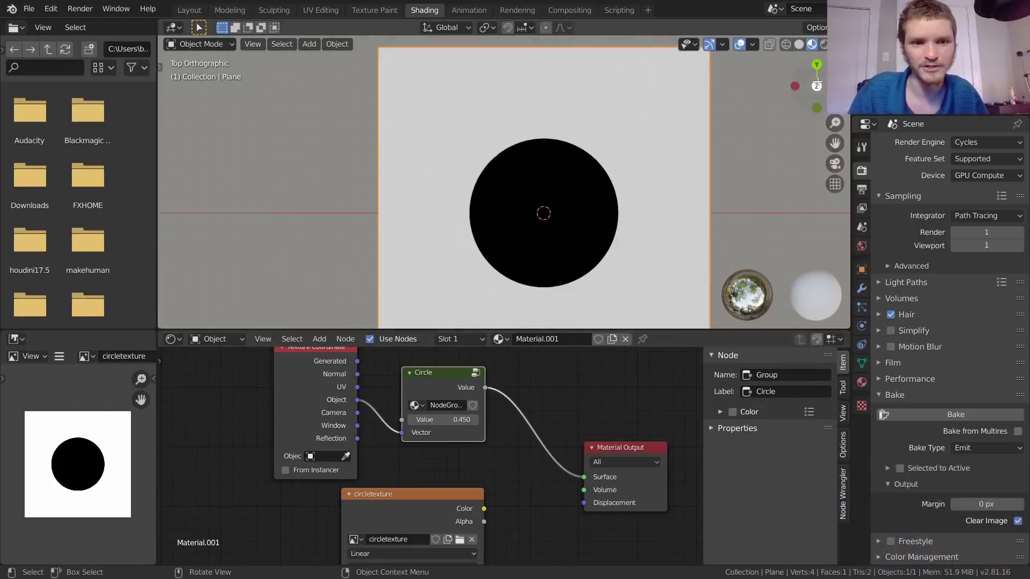
shift+middle_drag(570, 194, 529, 169)
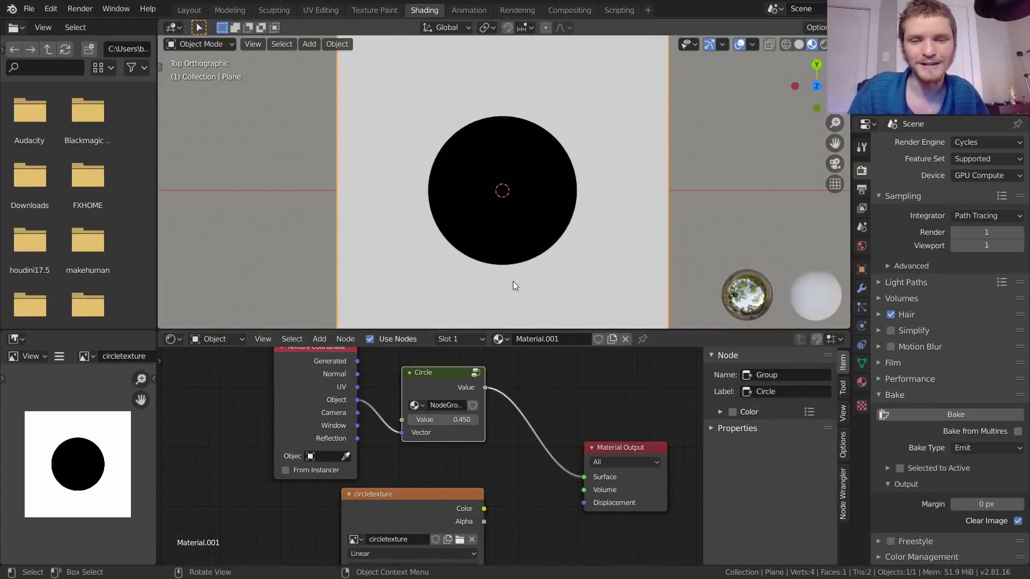
scroll(446, 416, down, 4)
Step: Duplicate the Texture Coordinate and Circle nodes below the originals and move the circletexture node out of their way
drag(420, 404, 371, 374)
scroll(371, 400, up, 1)
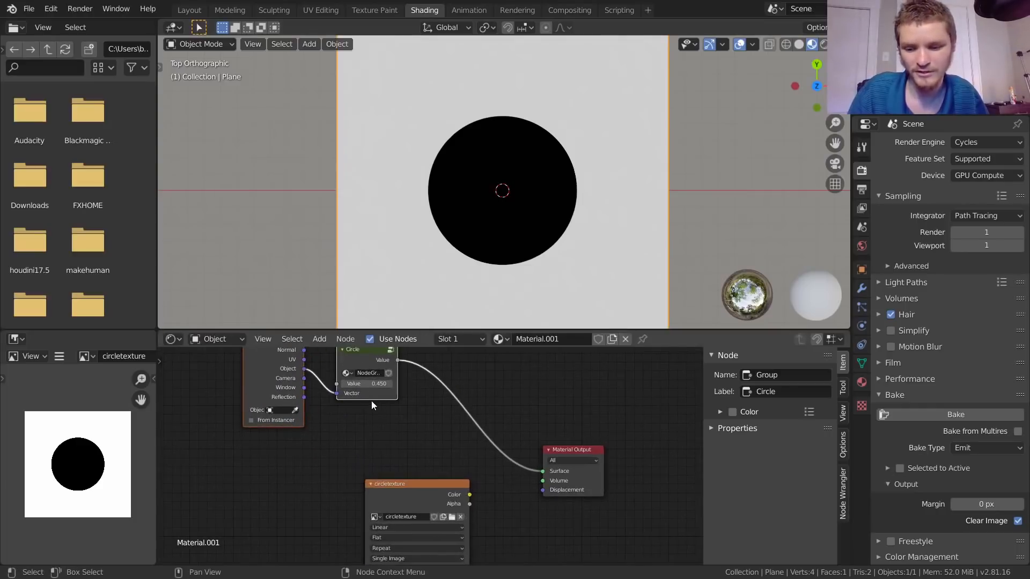
key(shift+d)
click(361, 487)
drag(393, 484, 456, 526)
Step: Preview the duplicated Circle node through a Viewer and set its Value to 0.690
drag(368, 500, 269, 475)
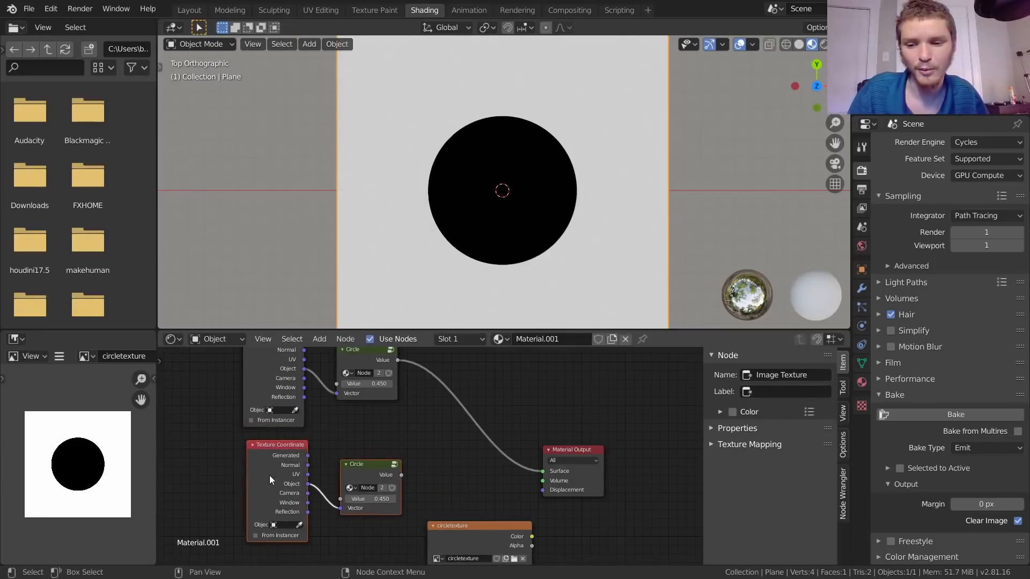
ctrl+shift+click(383, 469)
drag(372, 499, 400, 498)
Step: Add a Math node and insert it on the link between the duplicated Circle node and the Viewer
middle_drag(401, 423, 365, 449)
key(shift+a)
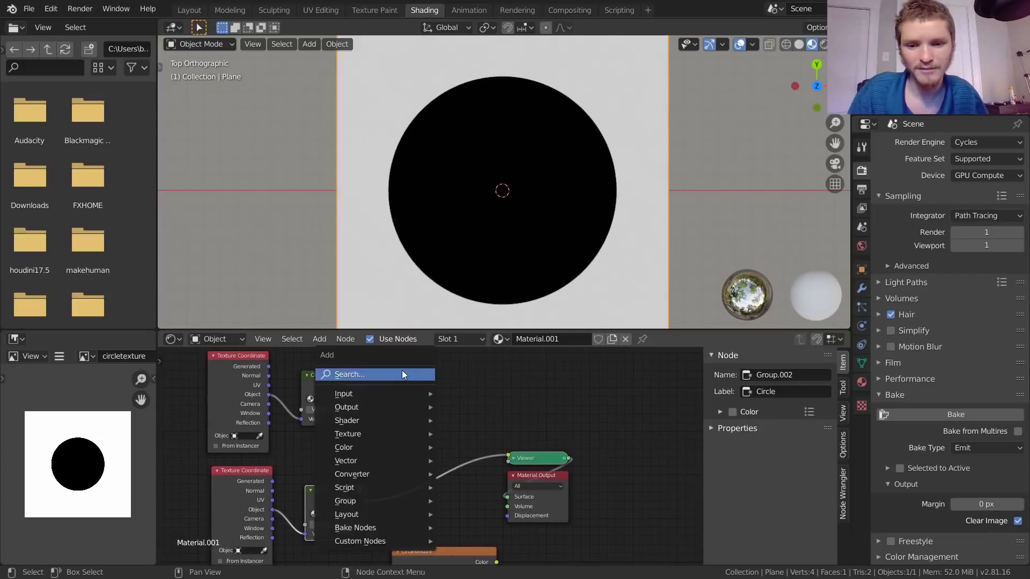
click(402, 370)
text(math)
key(Return)
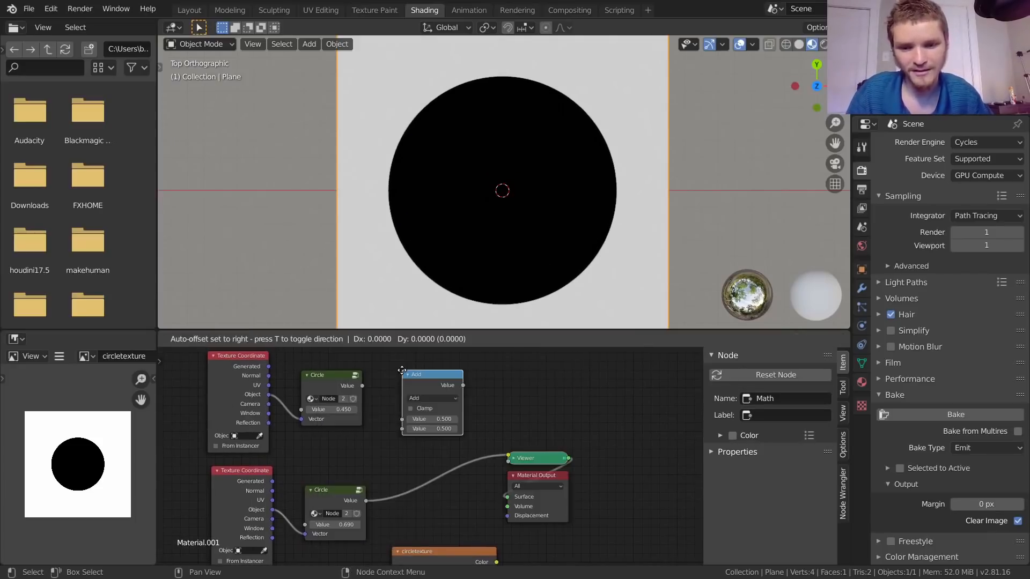
click(410, 429)
drag(419, 432, 425, 354)
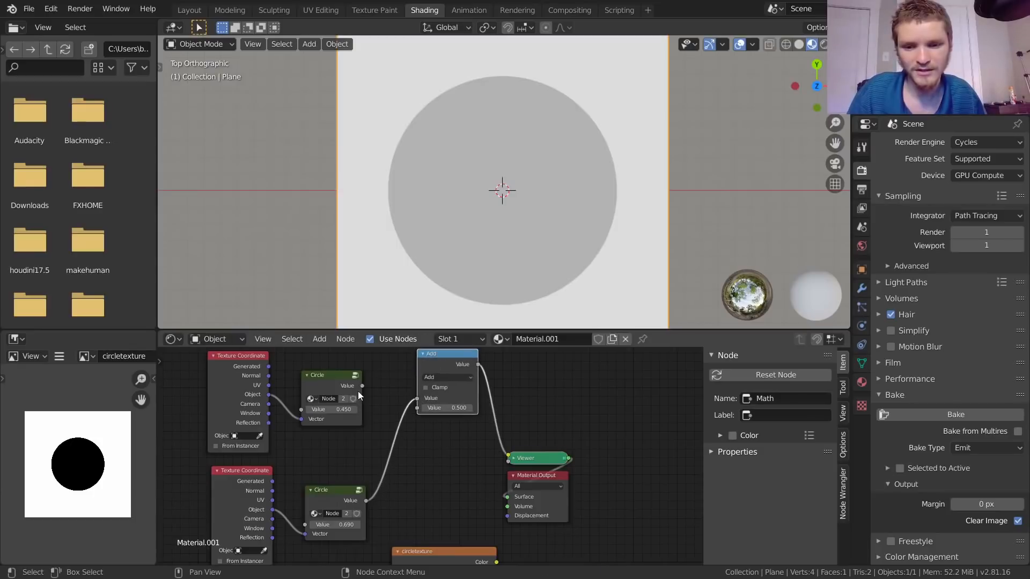
Step: Connect the original Circle's Value to the Math node's second input and change the operation to Subtract
click(358, 388)
drag(359, 386, 417, 409)
click(443, 376)
click(442, 375)
Step: Shape the ring by setting the original Circle's Value to 0.500 and the duplicated Circle's Value to 0.300
mouse_move(335, 524)
shift+mouse_down()
mouse_move(308, 524)
mouse_move(344, 525)
mouse_move(334, 524)
shift+mouse_up()
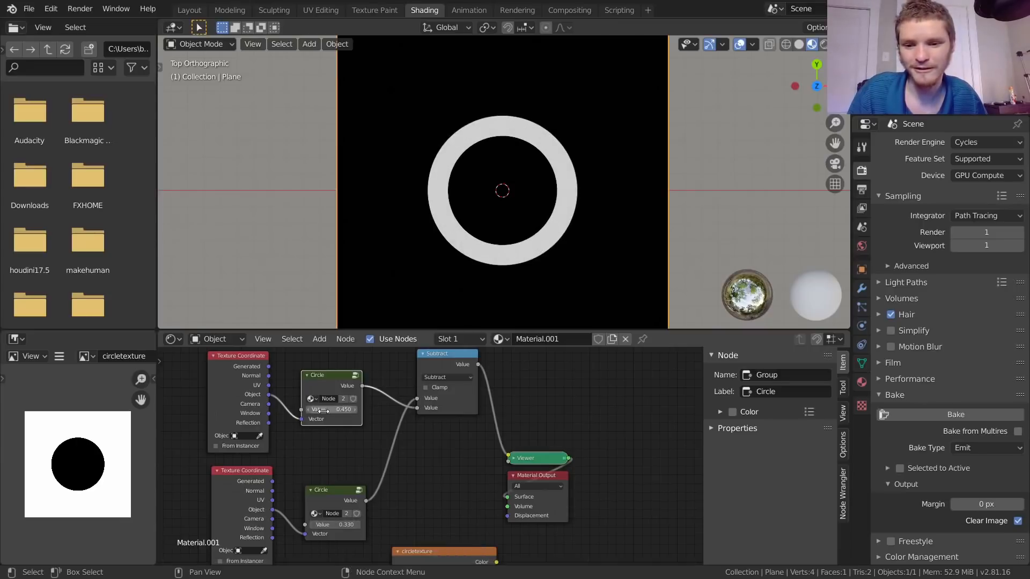
drag(336, 409, 340, 409)
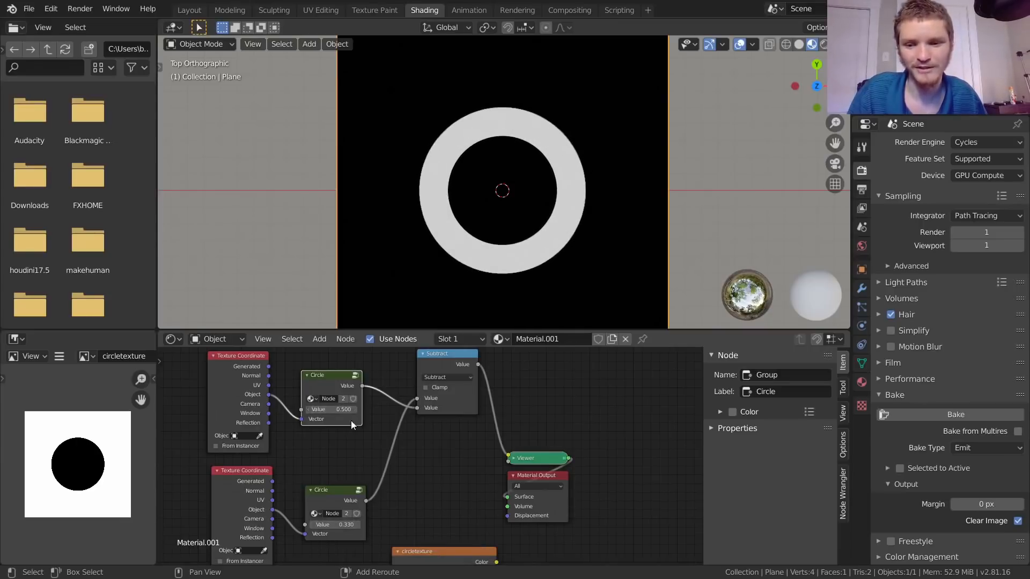
drag(344, 524, 340, 524)
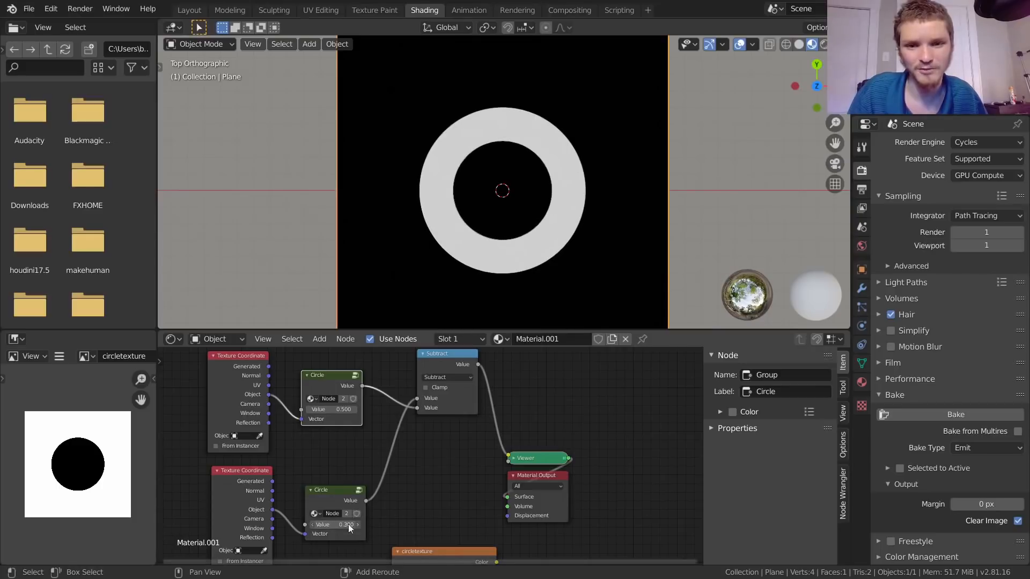
Step: Inspect the ring on the plane and delete the circletexture image node
middle_drag(453, 498, 423, 438)
click(411, 468)
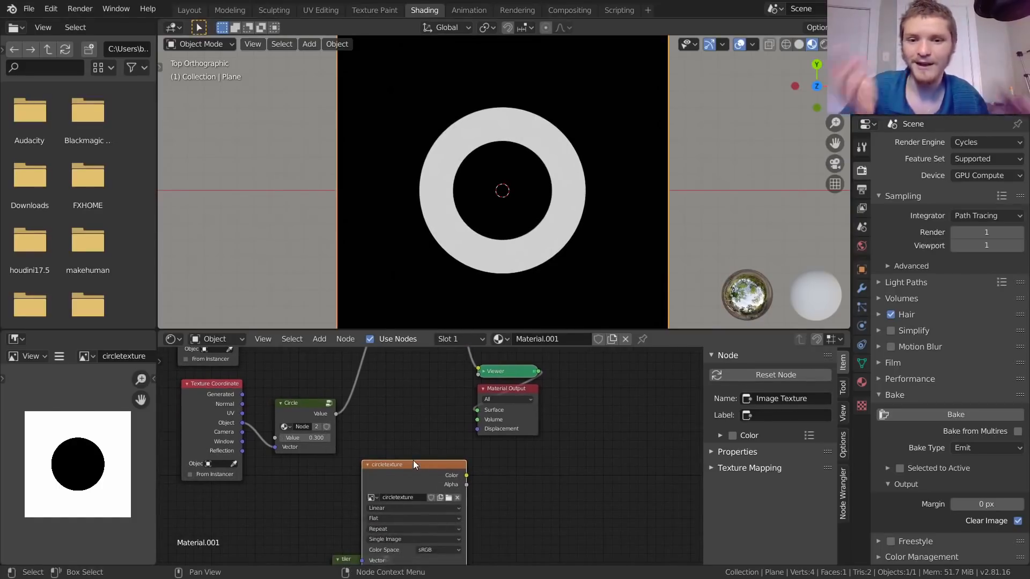
scroll(510, 227, up, 8)
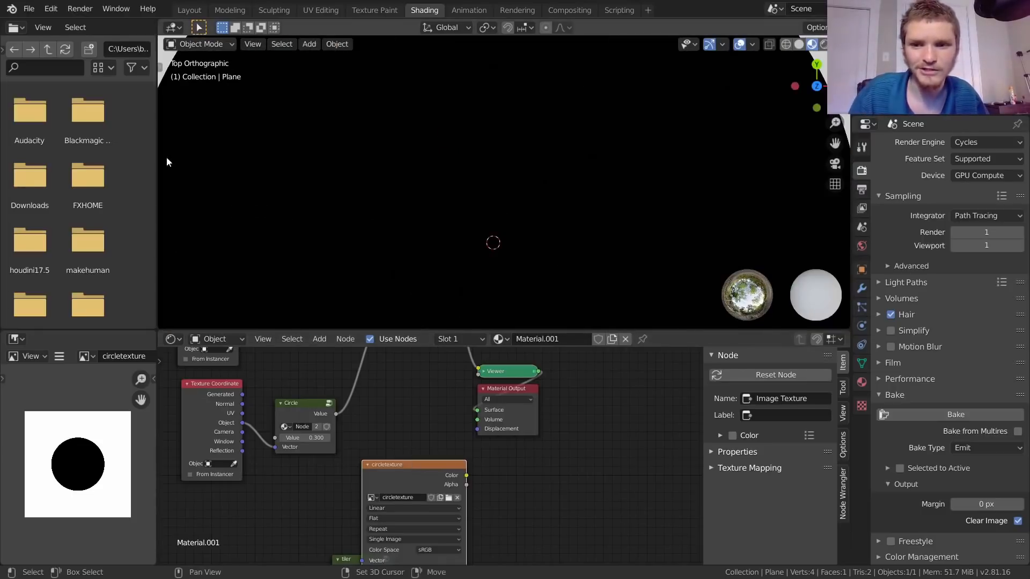
scroll(407, 224, down, 8)
scroll(407, 224, down, 2)
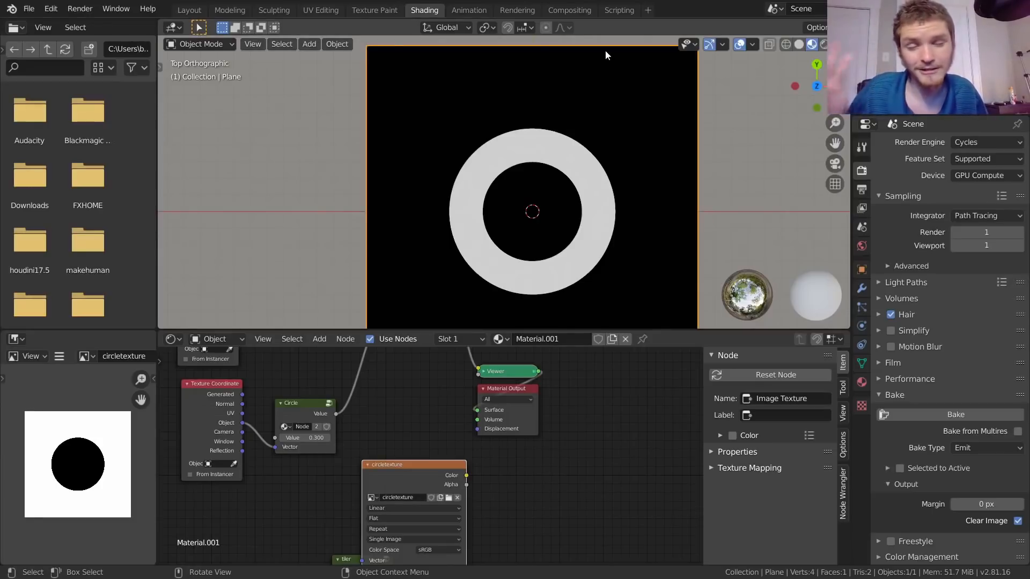
scroll(498, 431, down, 3)
middle_drag(413, 450, 489, 456)
key(x)
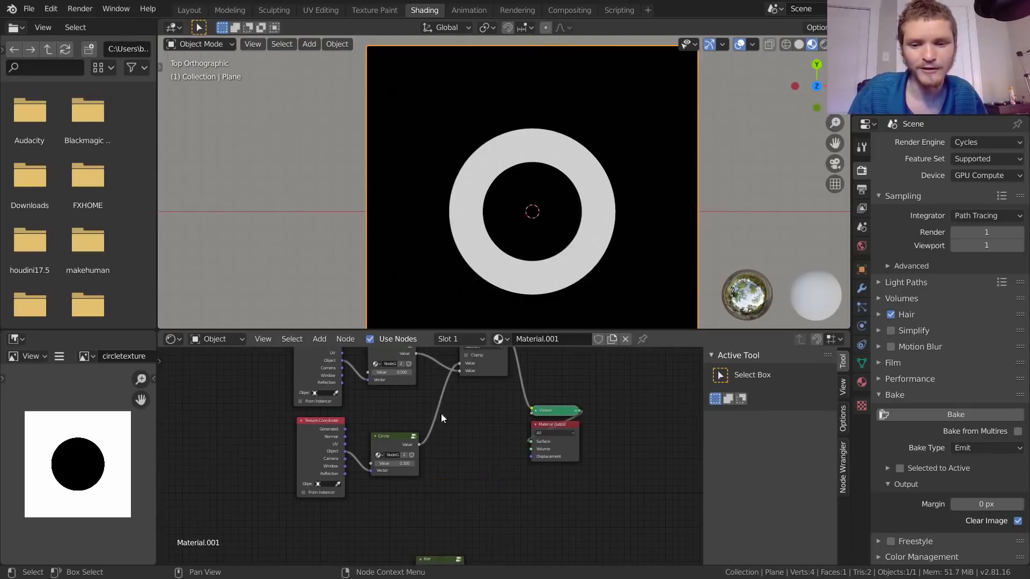
Step: Delete the duplicated Texture Coordinate and Circle nodes along with the Subtract node
middle_drag(437, 417, 441, 442)
drag(444, 485, 299, 469)
key(x)
click(482, 359)
key(x)
Step: Move the remaining Texture Coordinate and Circle nodes next to the Material Output node
drag(426, 432, 270, 355)
key(g)
click(451, 470)
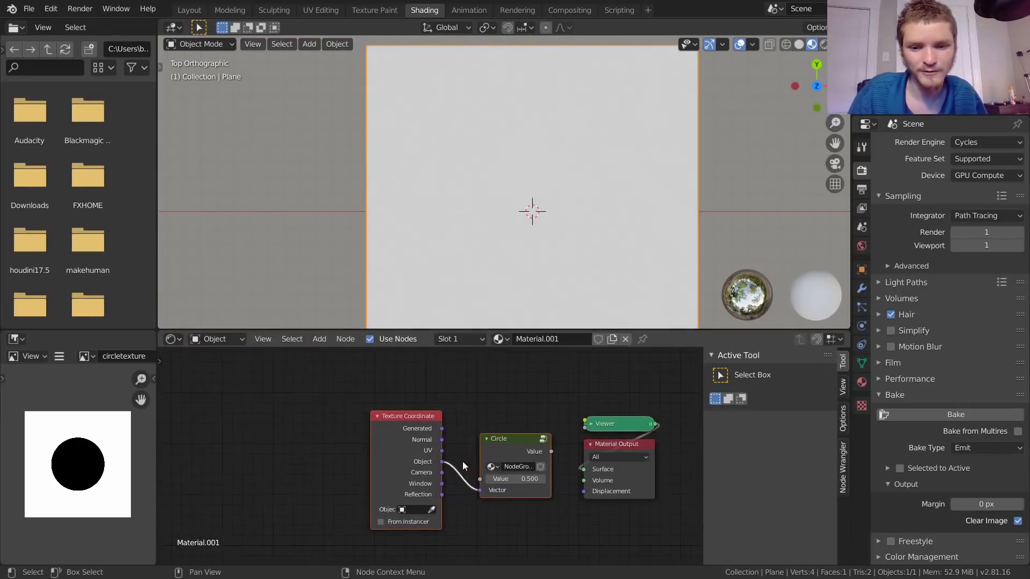
Step: Move the tiler group node up beside the Texture Coordinate node
middle_drag(463, 461, 442, 410)
scroll(434, 461, down, 2)
click(437, 535)
drag(438, 535, 339, 396)
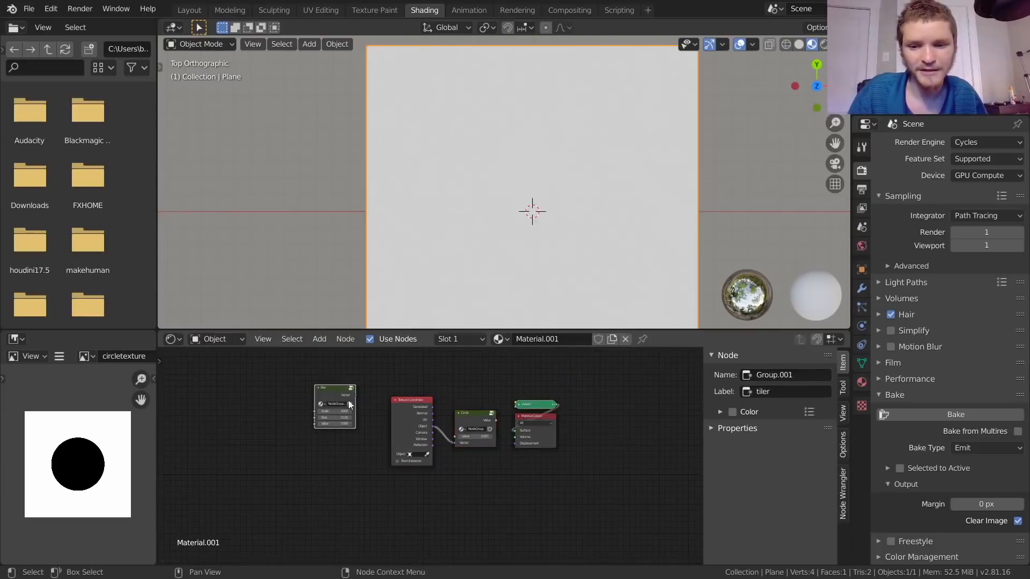
scroll(338, 391, up, 6)
middle_drag(328, 359, 420, 415)
drag(367, 396, 387, 414)
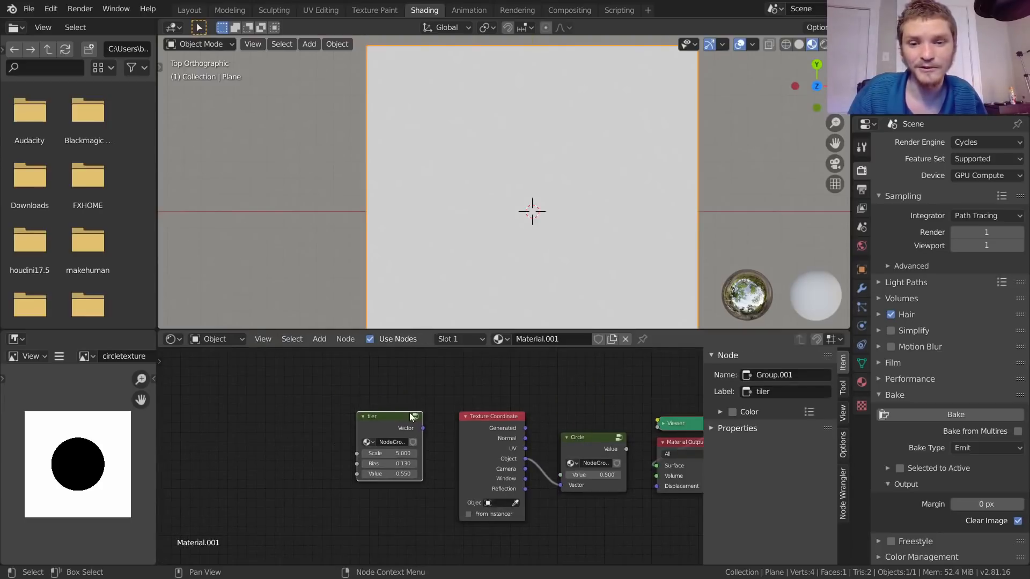
Step: Look inside the tiler node group and return to the main material node tree
click(413, 417)
middle_drag(414, 417, 575, 422)
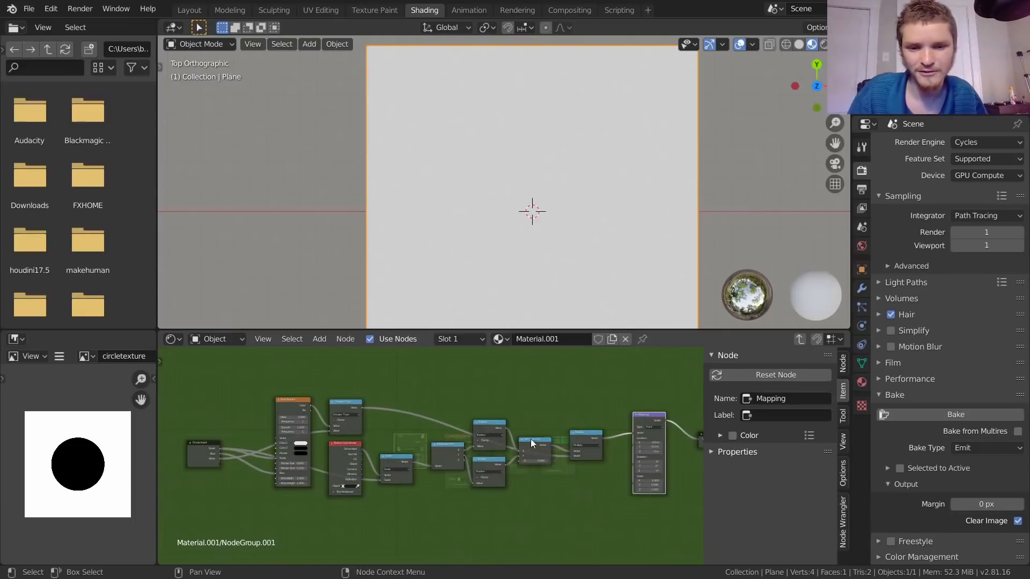
click(800, 340)
scroll(468, 436, up, 5)
Step: Delete the Texture Coordinate and Viewer nodes and connect the Circle's Value to the Material Output's Surface
click(469, 437)
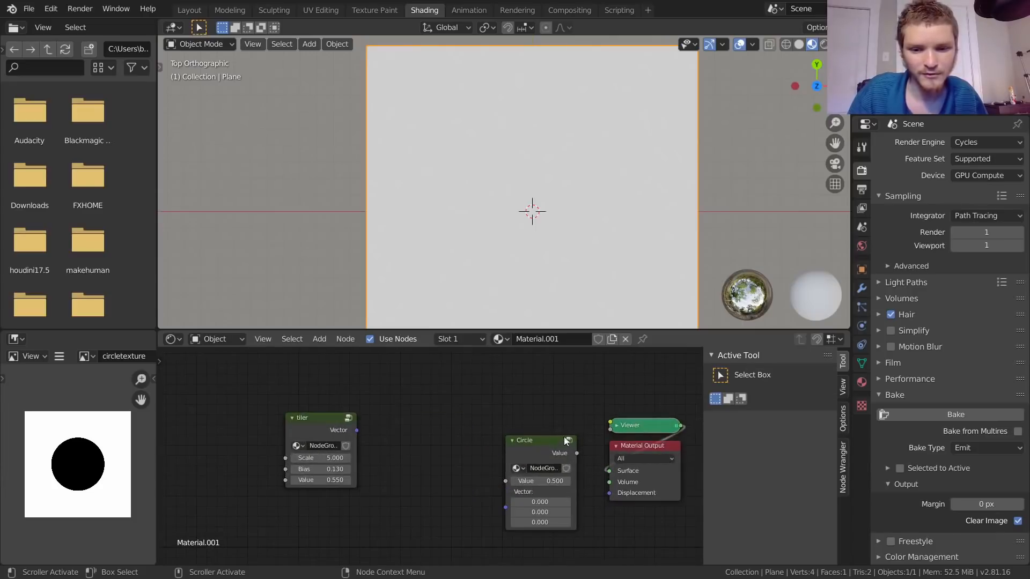
drag(567, 441, 610, 470)
click(631, 427)
key(Delete)
Step: Connect the tiler's Vector output to the Circle's Vector input and reposition the tiler node
drag(357, 431, 467, 504)
drag(327, 426, 347, 455)
scroll(523, 210, down, 2)
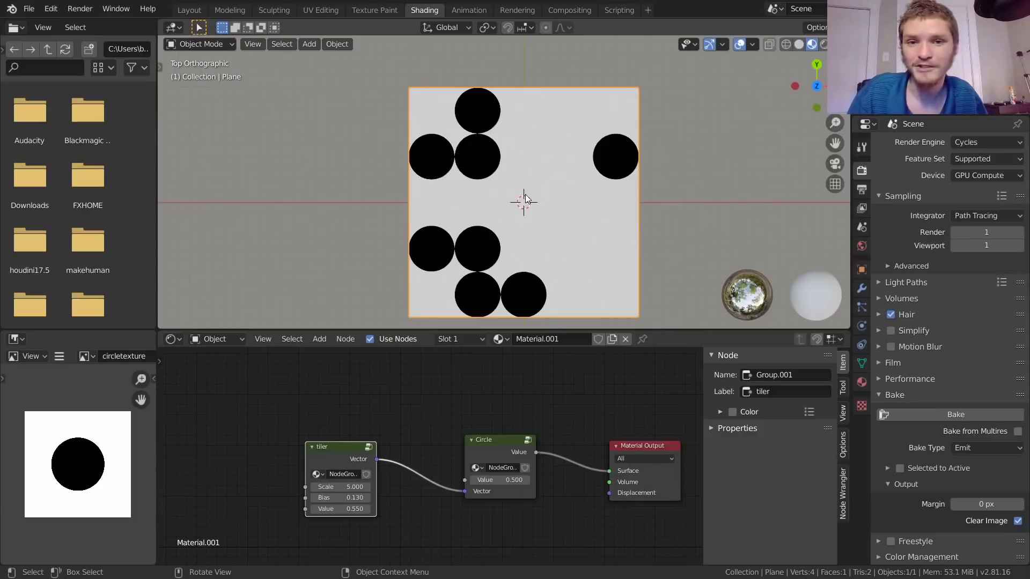
Step: Set the tiler's Scale to 66.710 and examine the small tiled circles up close
drag(341, 487, 477, 486)
scroll(529, 174, up, 8)
scroll(529, 174, up, 10)
scroll(655, 161, down, 8)
scroll(655, 161, down, 10)
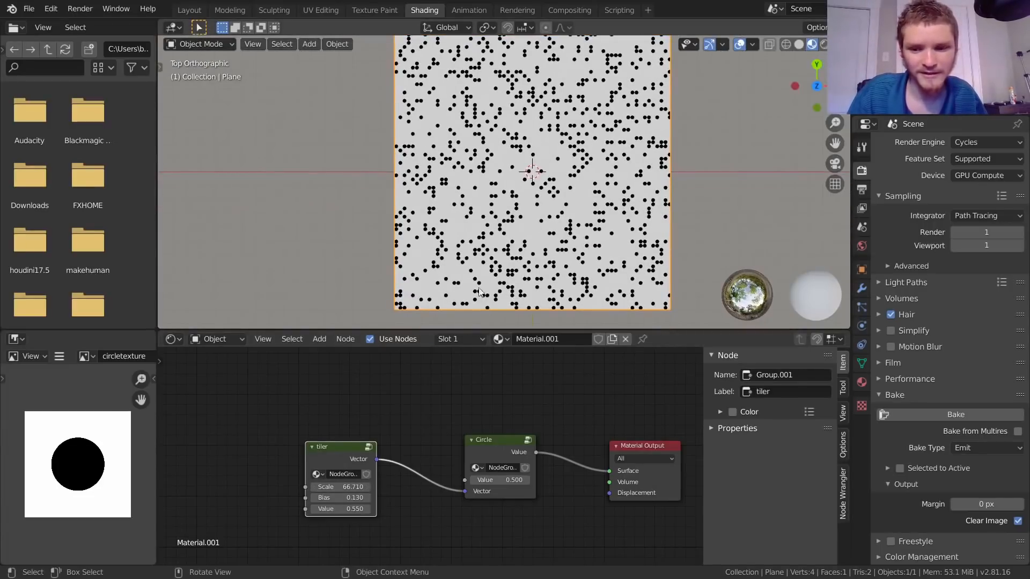
Step: Set the tiler's Scale to 9.970, Bias to 0.110 and Value to -0.140 for a full grid of circles
drag(341, 500, 24, 509)
scroll(494, 252, up, 1)
scroll(495, 252, up, 2)
drag(343, 487, 220, 487)
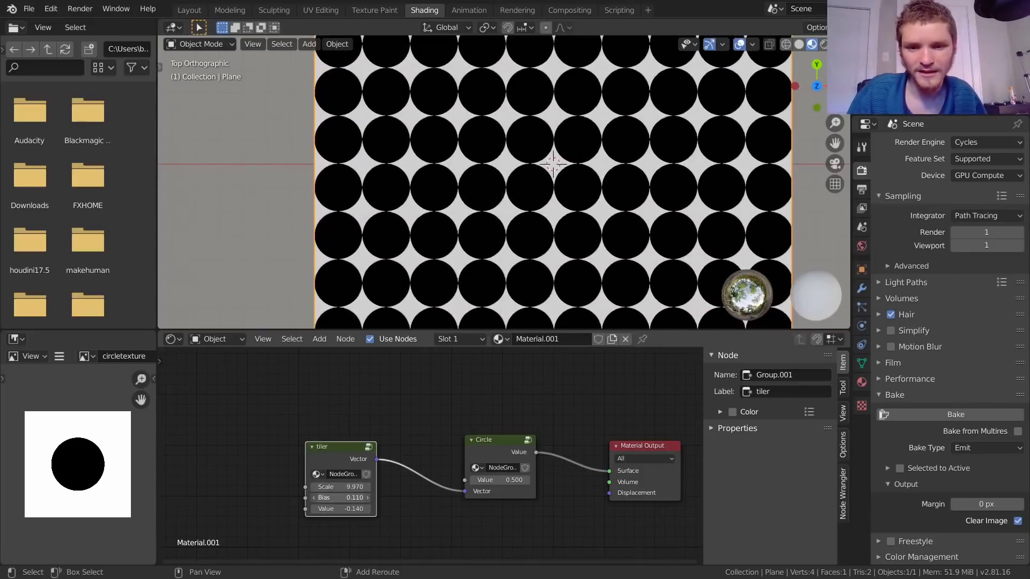
click(341, 498)
Step: Set the Circle node's Value to 0.650 so the tiled circles overlap, and reframe the plane
drag(512, 485, 529, 485)
scroll(582, 160, down, 2)
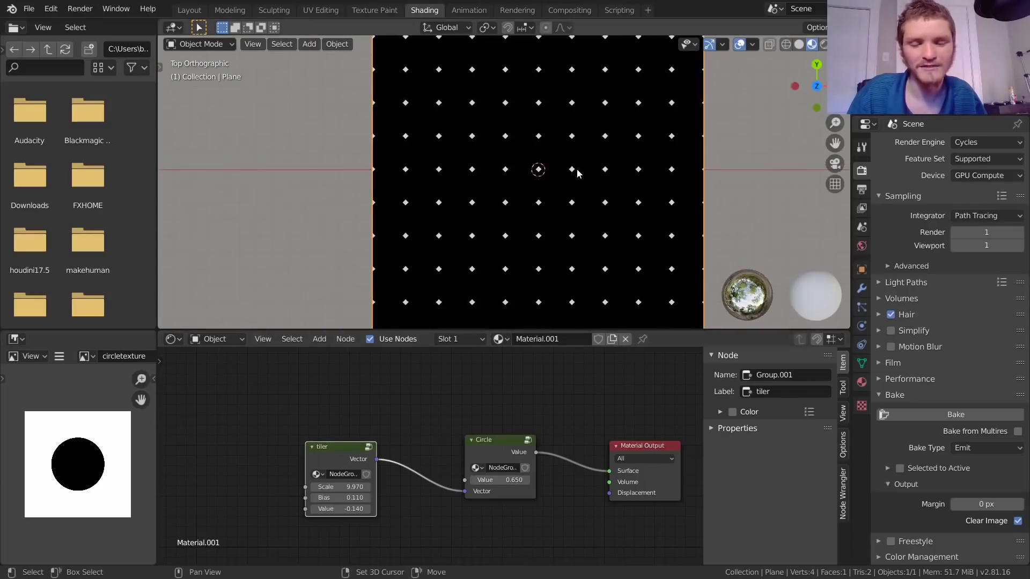
shift+middle_drag(566, 176, 510, 195)
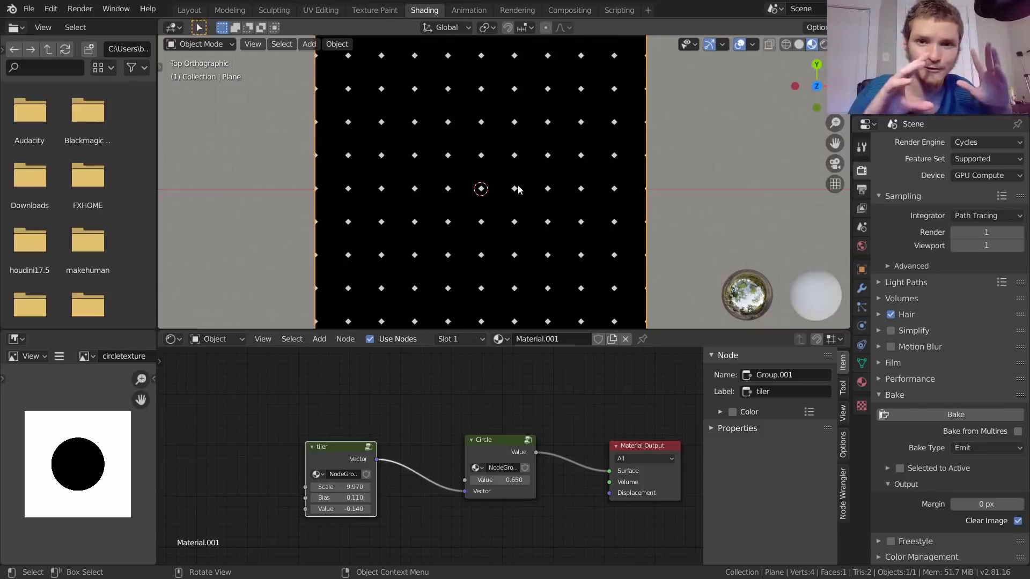
Step: Start a new default scene file, discarding the unsaved changes to the nodes file
key(ctrl+n)
click(400, 129)
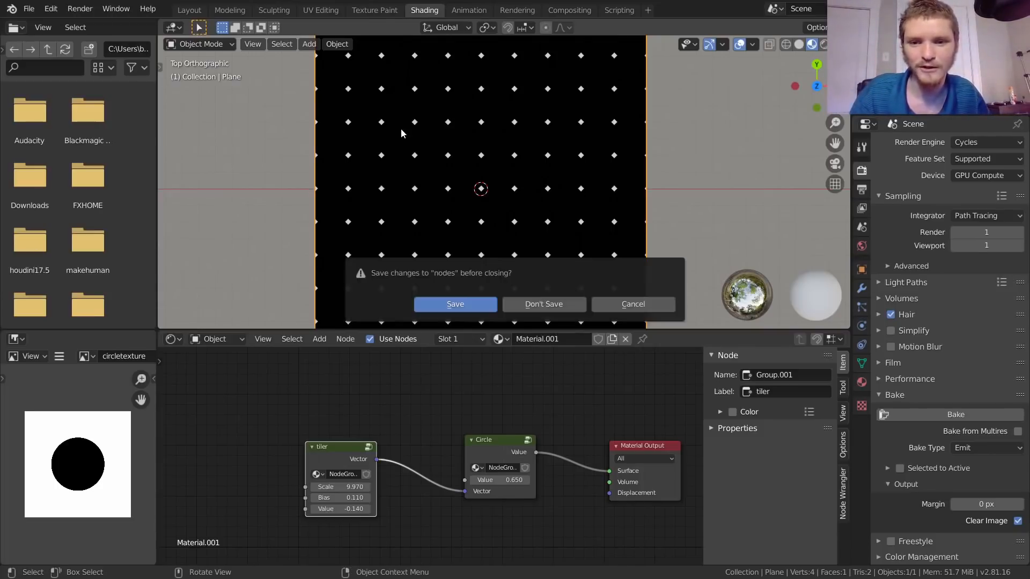
click(539, 307)
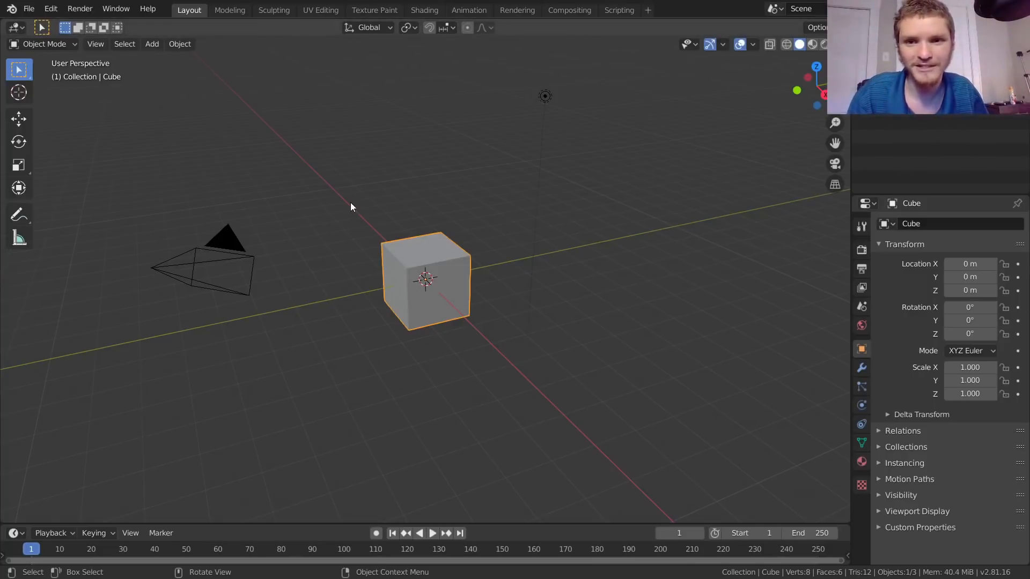
Step: Show the Shading workspace, centre the cube's material nodes, and choose the Shader Editor type for the lower area
click(424, 9)
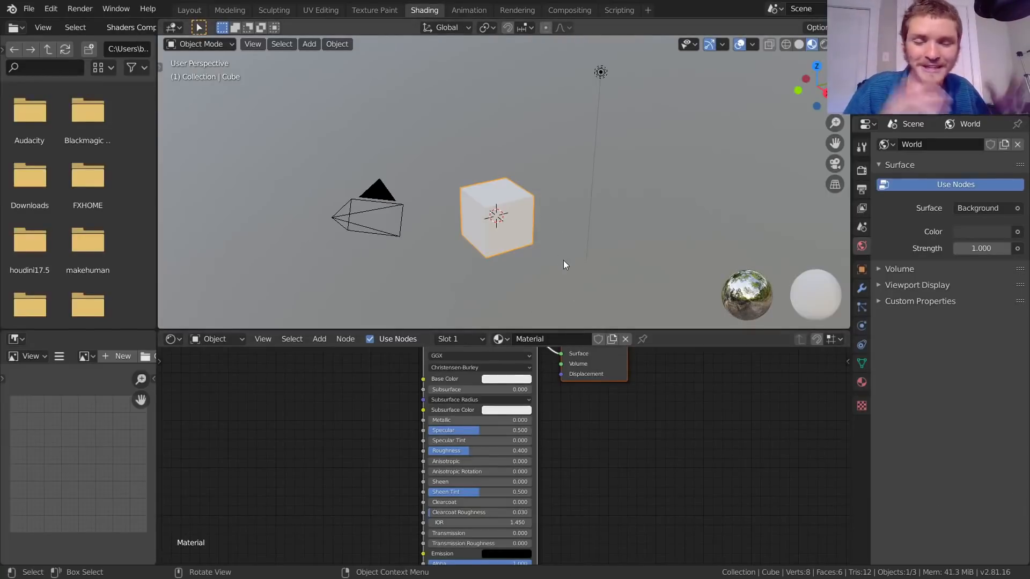
click(196, 12)
click(423, 10)
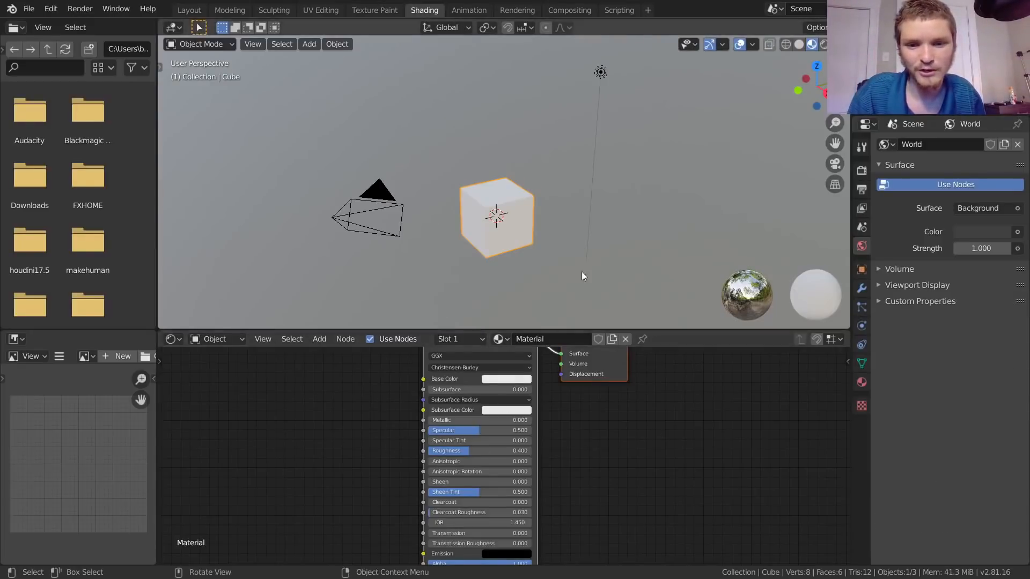
middle_drag(402, 413, 359, 458)
click(171, 339)
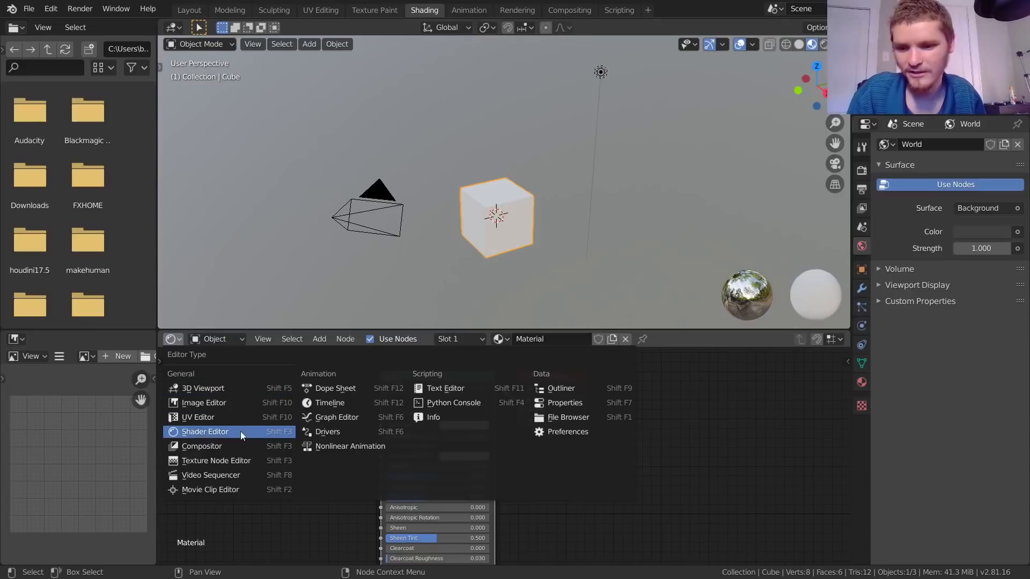
click(203, 432)
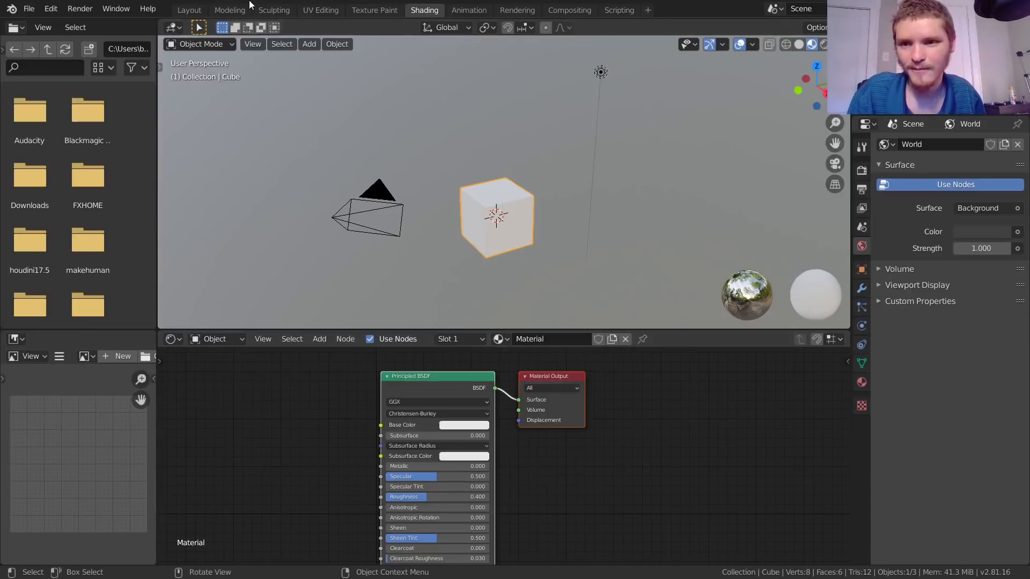
Step: Try a horizontal split of the Layout workspace's viewport with a Shader Editor in the lower area, and merge it back
click(189, 9)
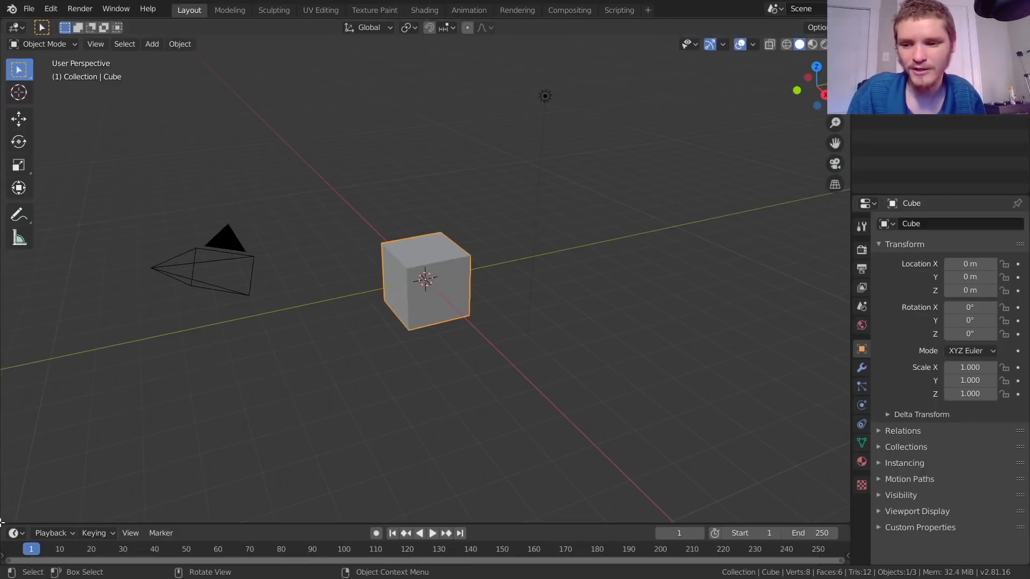
drag(4, 498, 7, 273)
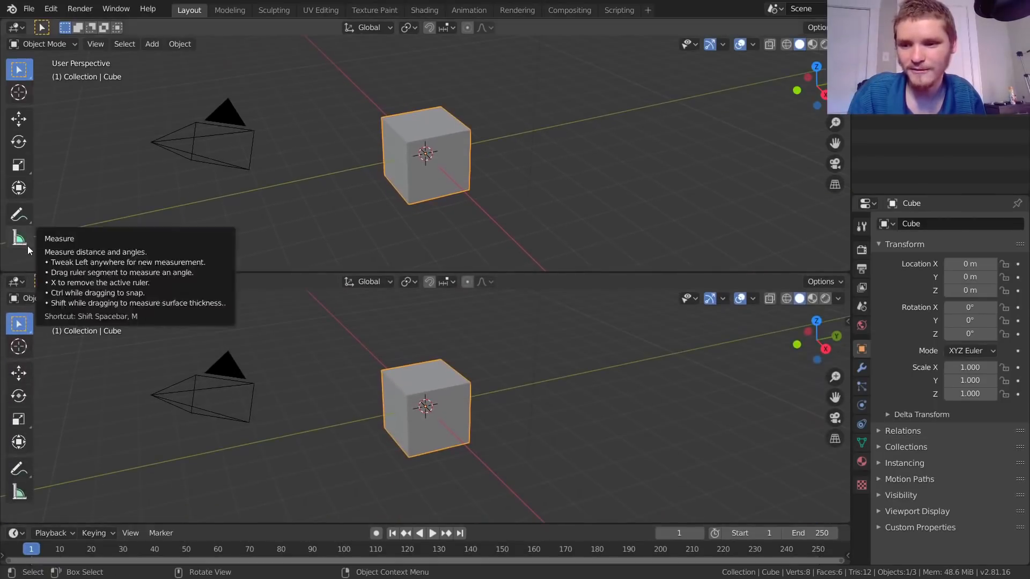
click(22, 285)
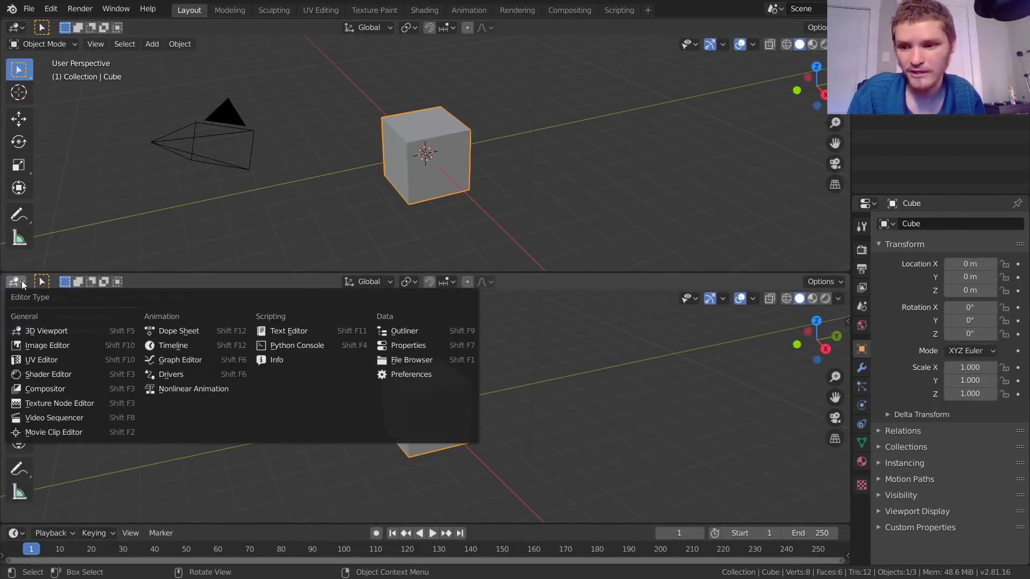
click(54, 378)
scroll(352, 391, up, 3)
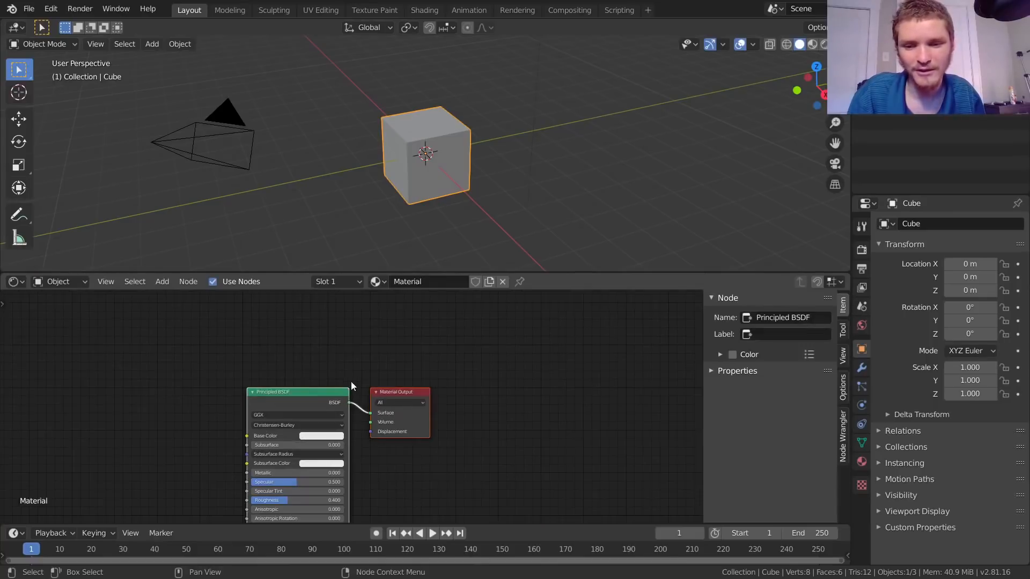
drag(1, 268, 22, 322)
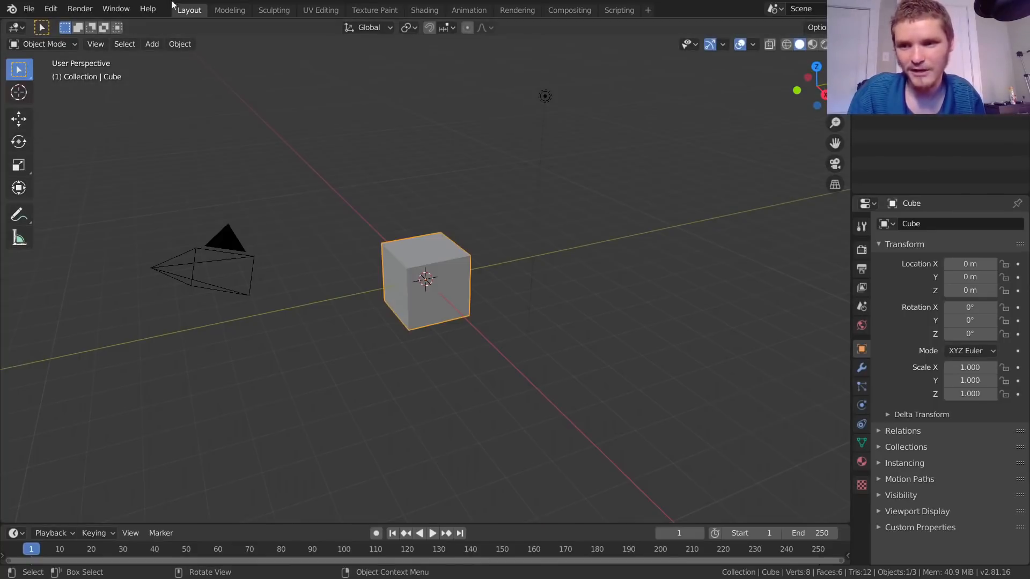
Step: Split the 3D viewport vertically and turn the right-hand area into a Shader Editor framed on the cube's material nodes
drag(847, 21, 407, 37)
click(424, 27)
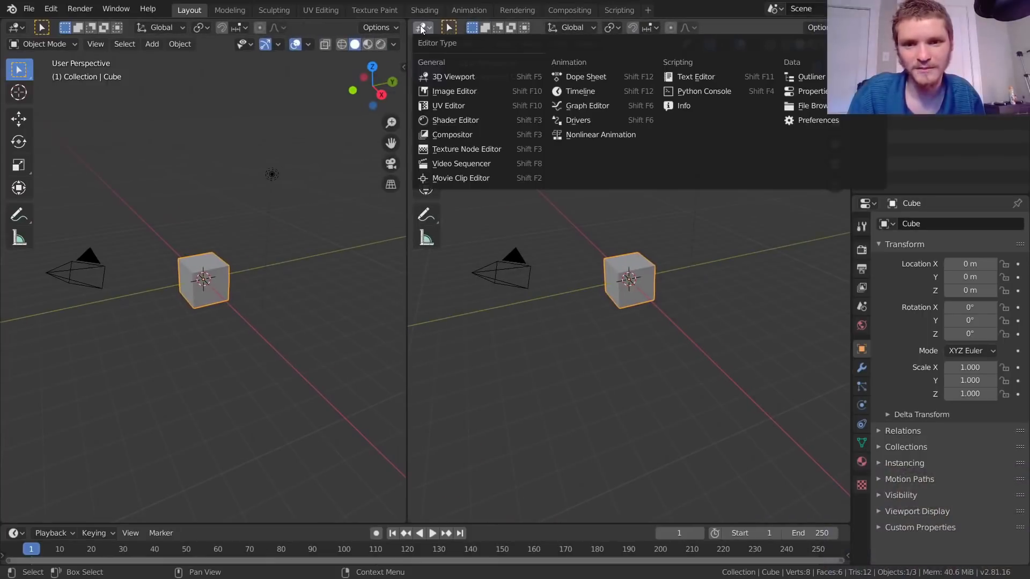
click(451, 122)
scroll(533, 316, up, 5)
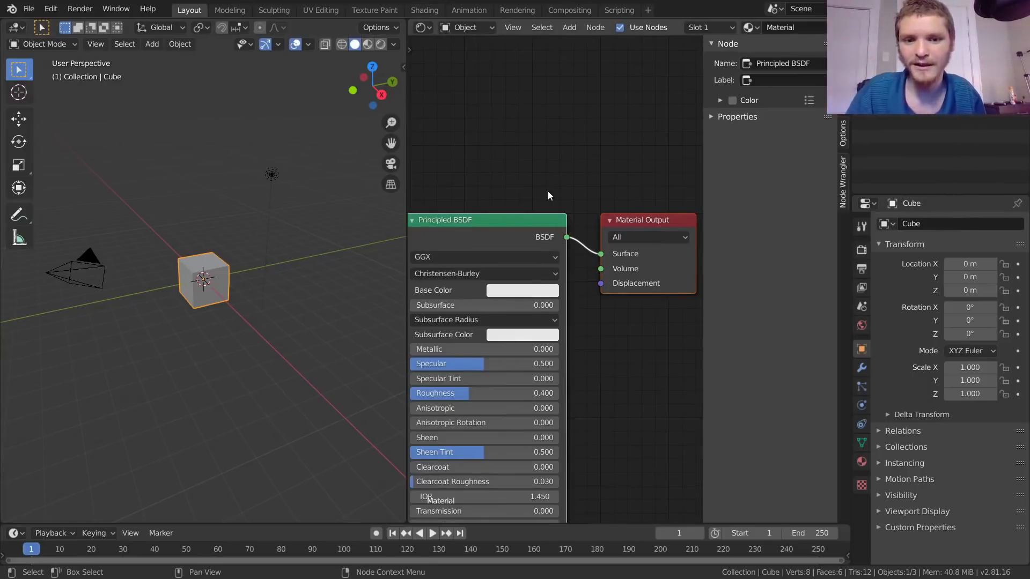
scroll(555, 178, down, 2)
middle_drag(535, 191, 531, 192)
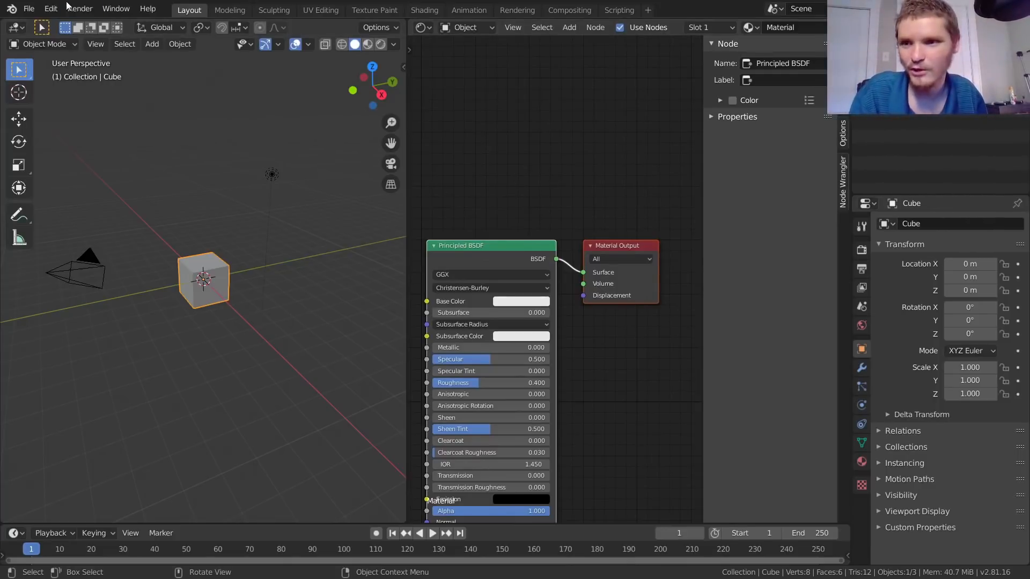
Step: Look up the Node Wrangler add-on in the Preferences by searching for "node wr", and close the Preferences
click(51, 8)
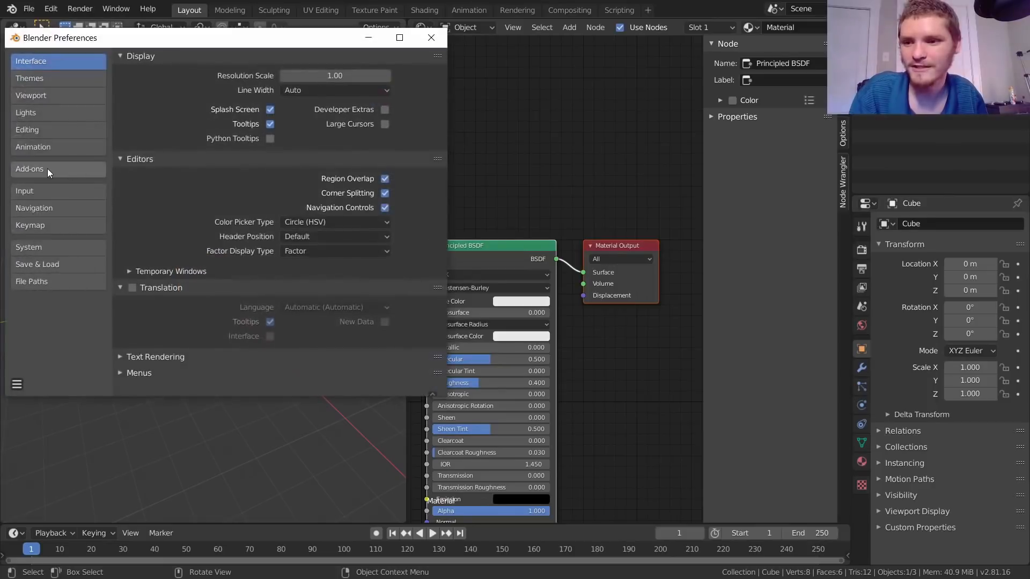
click(47, 169)
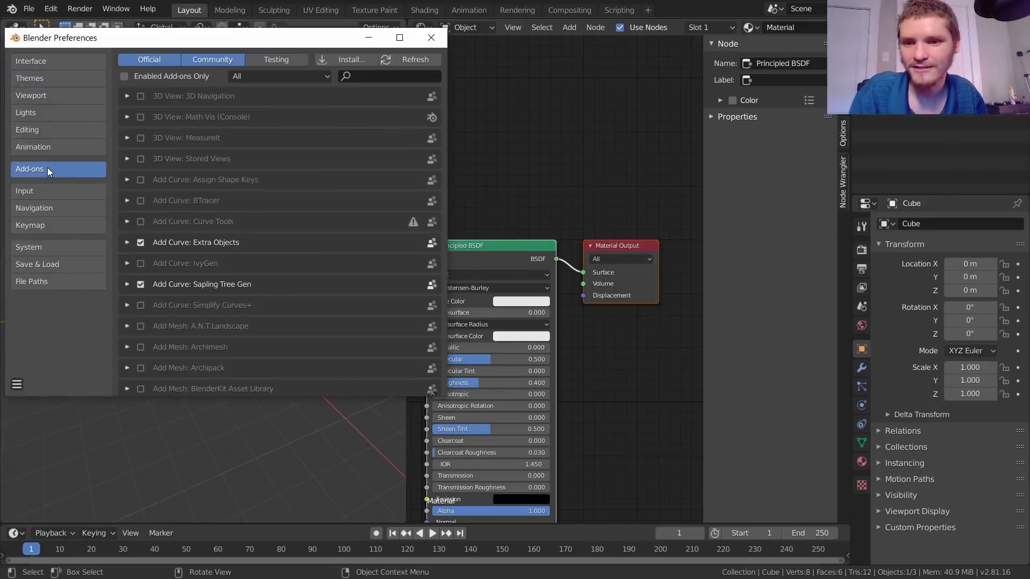
click(360, 78)
text(node wr)
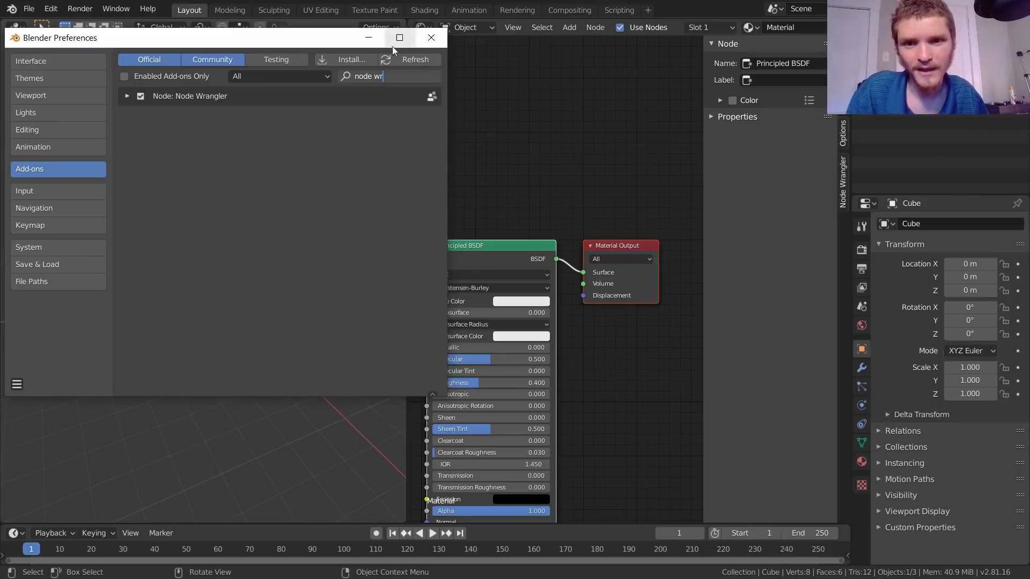
click(430, 37)
Step: Move the Principled BSDF node away from the Material Output to leave more space between them
scroll(510, 211, down, 3)
click(523, 263)
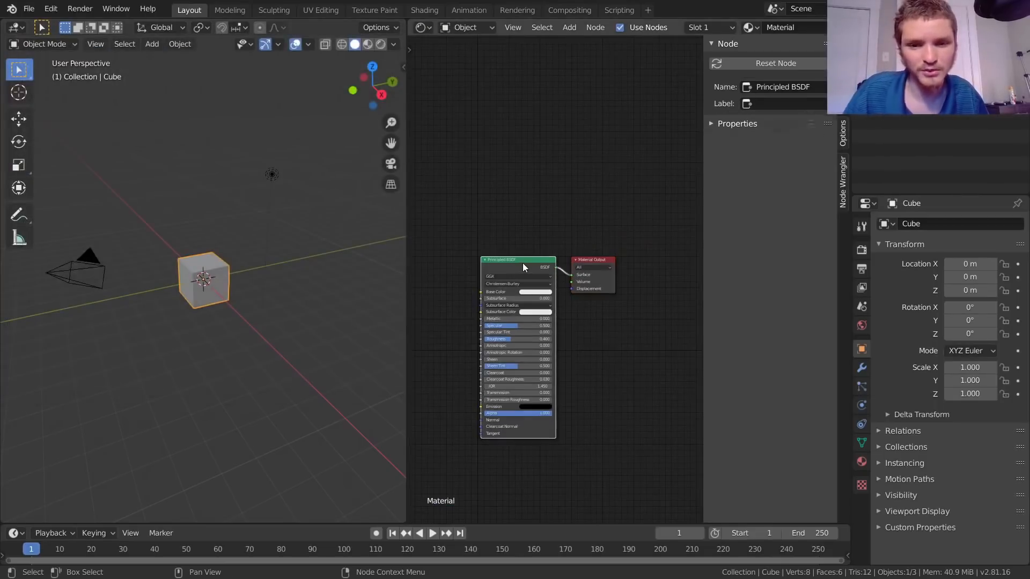
drag(524, 263, 488, 243)
scroll(562, 264, up, 2)
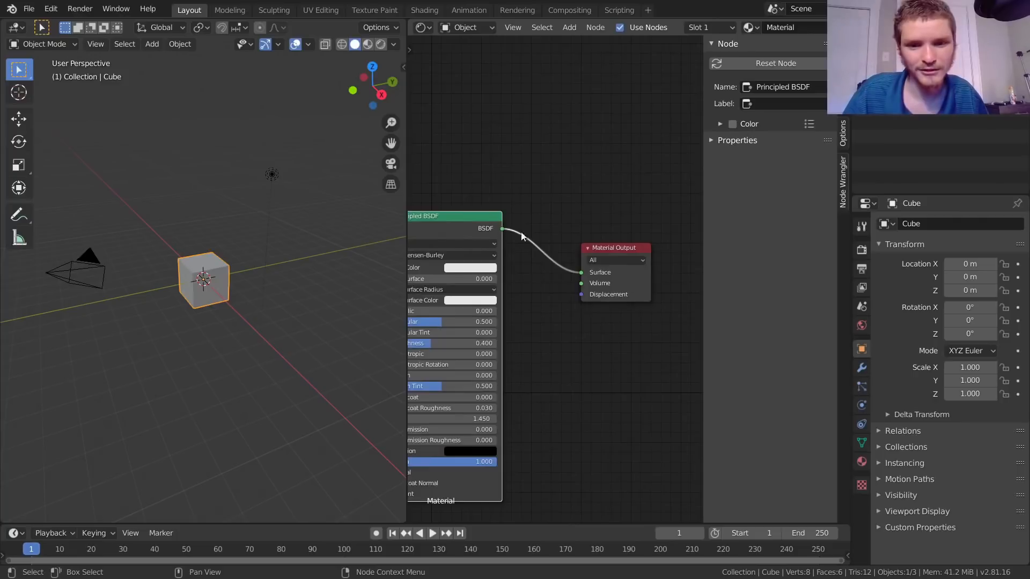
scroll(525, 231, up, 2)
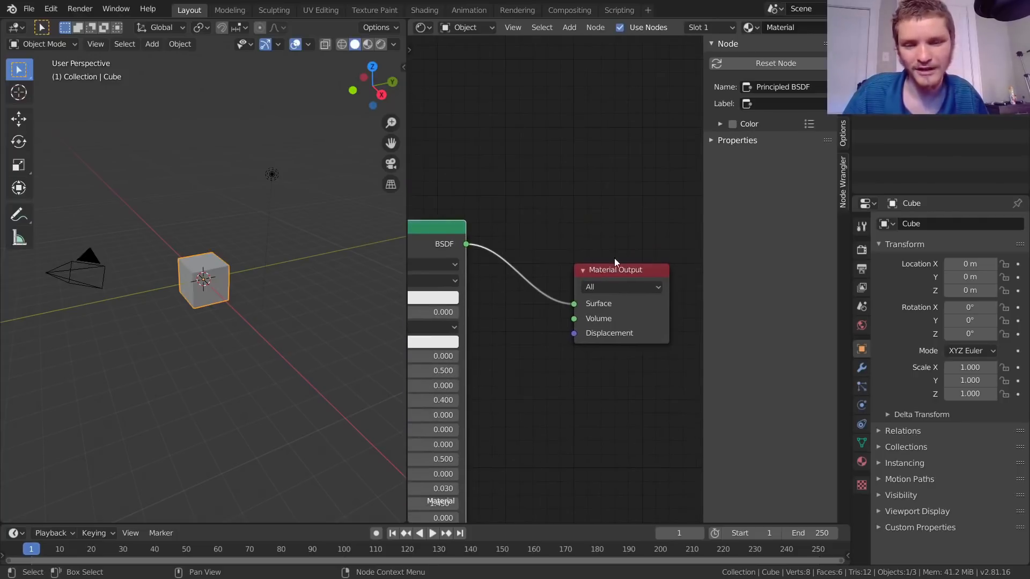
scroll(577, 279, up, 2)
Step: Disconnect the Principled BSDF from the Material Output's Surface socket and link it back manually
drag(578, 310, 538, 248)
drag(455, 243, 577, 309)
scroll(572, 307, down, 1)
scroll(573, 307, down, 1)
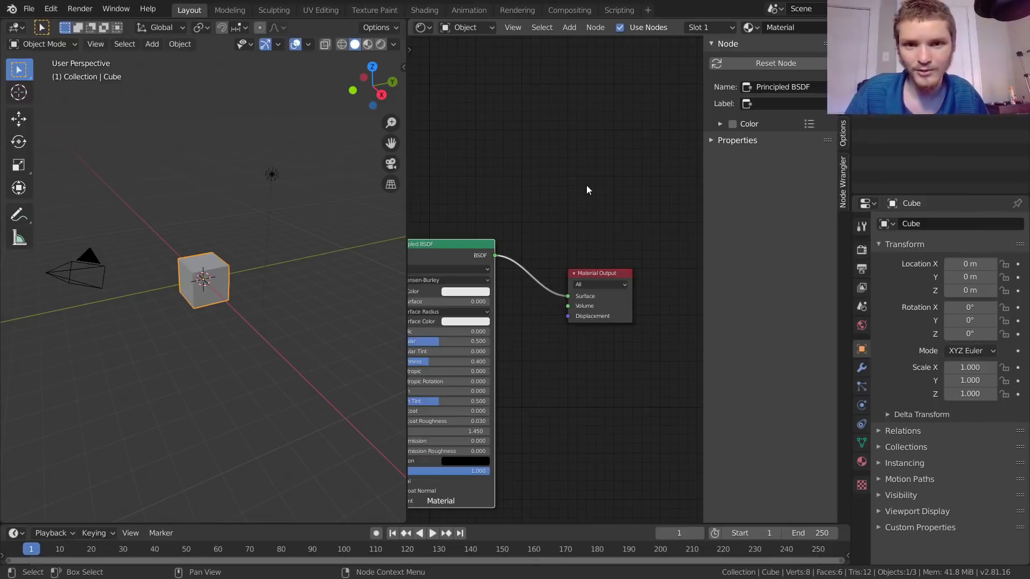
Step: Cut the link between the Principled BSDF and Material Output and restore it with Node Wrangler's Lazy Connect
mouse_move(571, 181)
ctrl+right_down()
mouse_move(543, 246)
mouse_move(534, 345)
ctrl+right_up()
alt+right_drag(474, 274, 608, 299)
key(ctrl+z)
alt+right_drag(471, 282, 599, 313)
scroll(530, 290, down, 1)
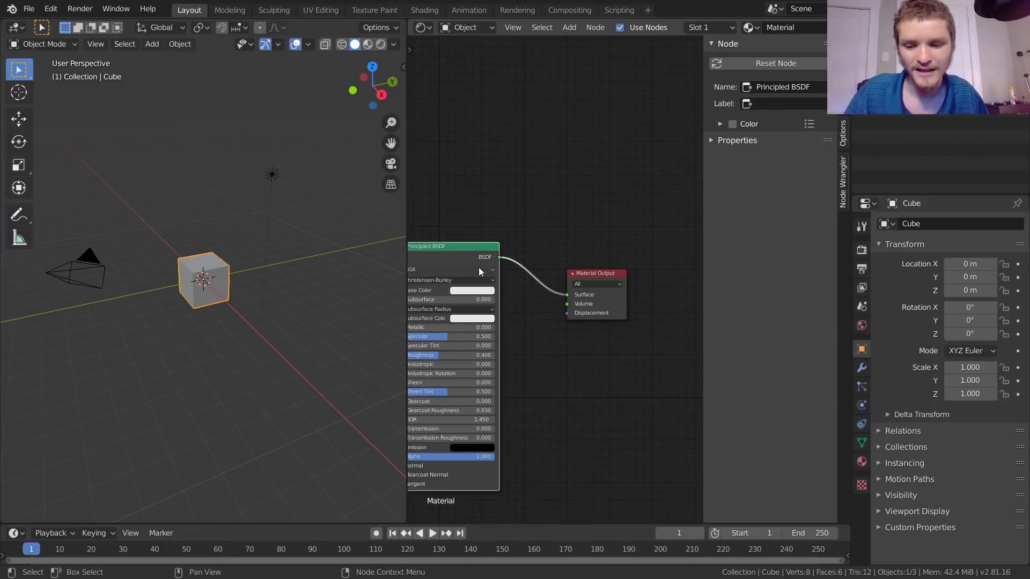
Step: Duplicate the Principled BSDF, place the copy above the original, and connect its BSDF output to Surface
key(shift+d)
click(447, 168)
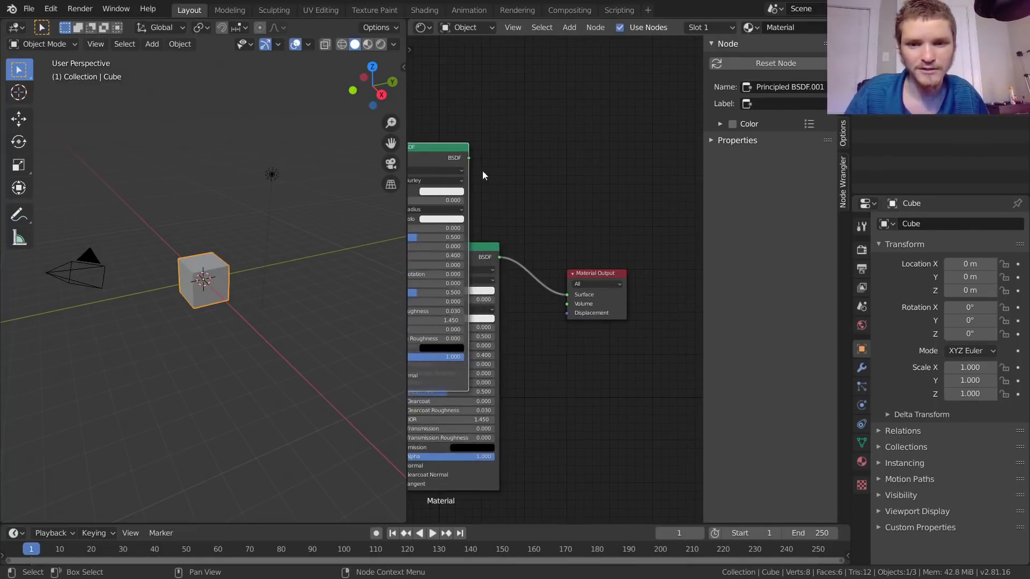
drag(469, 158, 568, 296)
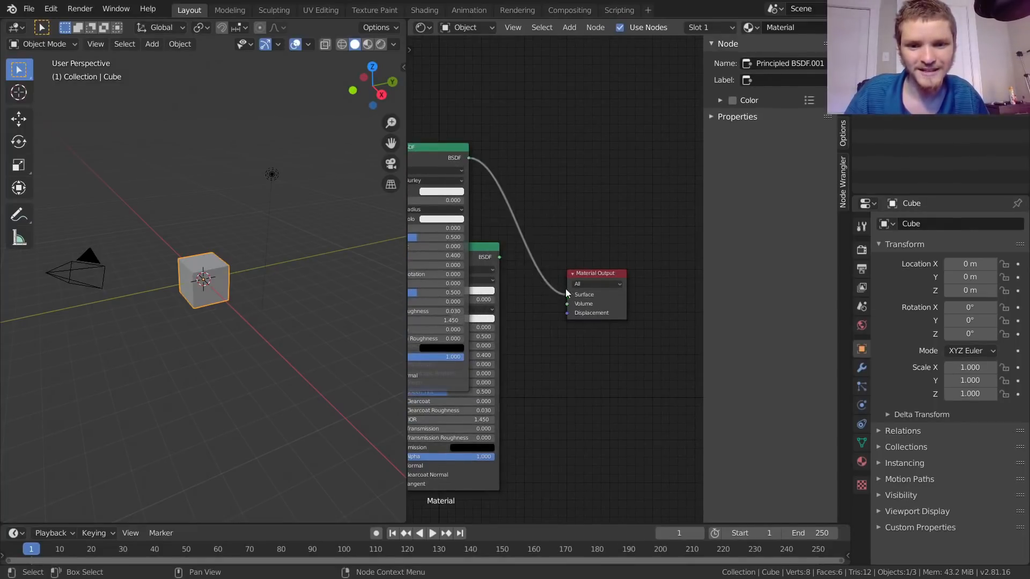
Step: Practise cutting links and lazily connecting each Principled BSDF in turn to Surface, ending with the upper copy connected
scroll(568, 294, down, 9)
scroll(565, 283, up, 6)
alt+right_drag(507, 279, 569, 294)
alt+right_drag(440, 262, 573, 296)
ctrl+right_drag(545, 335, 550, 234)
alt+right_drag(503, 292, 595, 296)
ctrl+right_drag(540, 320, 543, 220)
alt+right_drag(476, 213, 589, 292)
scroll(584, 283, up, 4)
scroll(583, 277, up, 1)
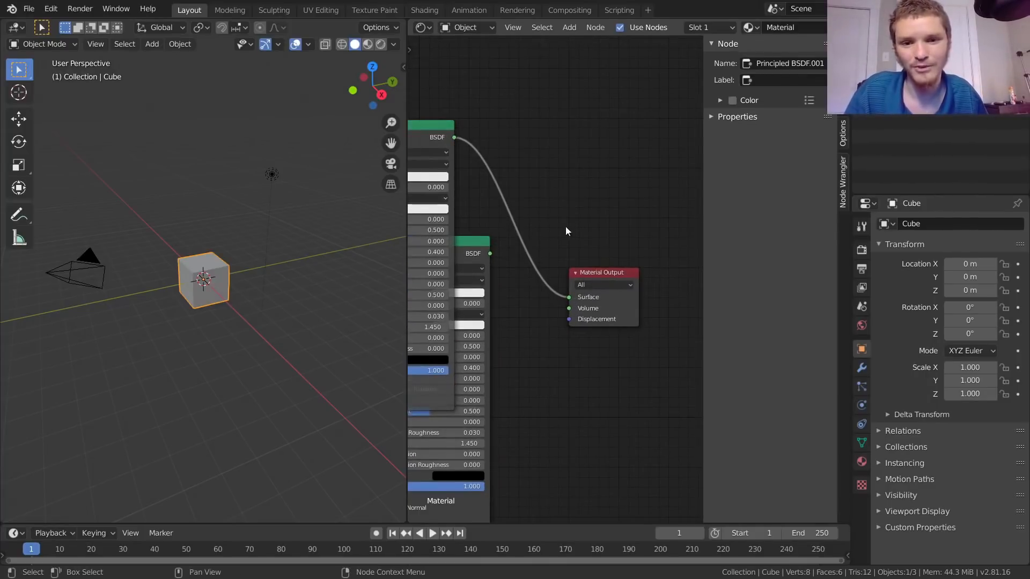
Step: Select the upper Principled BSDF copy and toggle it repeatedly between its collapsed and expanded forms
scroll(536, 229, down, 2)
middle_drag(507, 218, 536, 234)
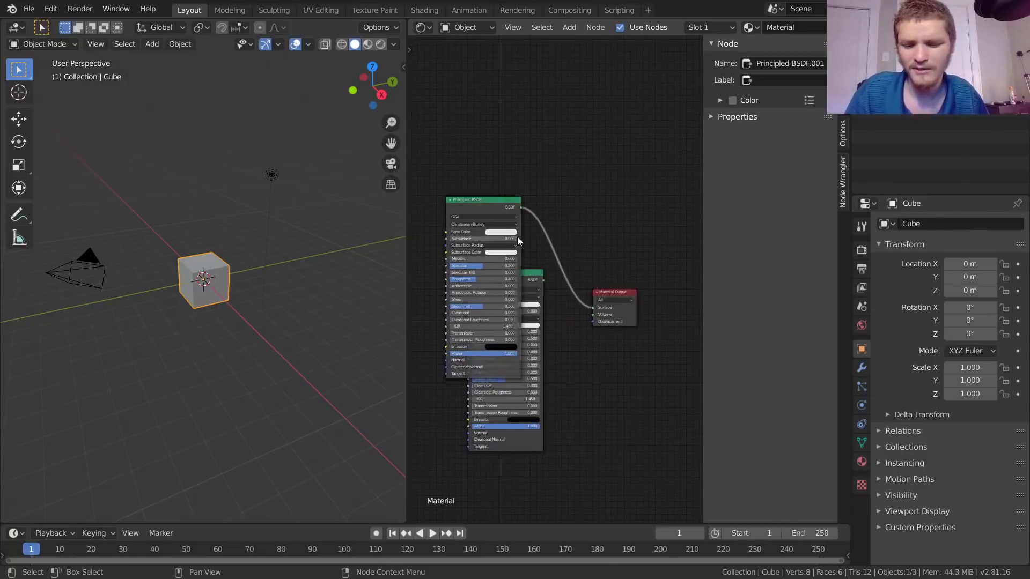
click(480, 199)
key(h)
key(h)
key(h)
key(h)
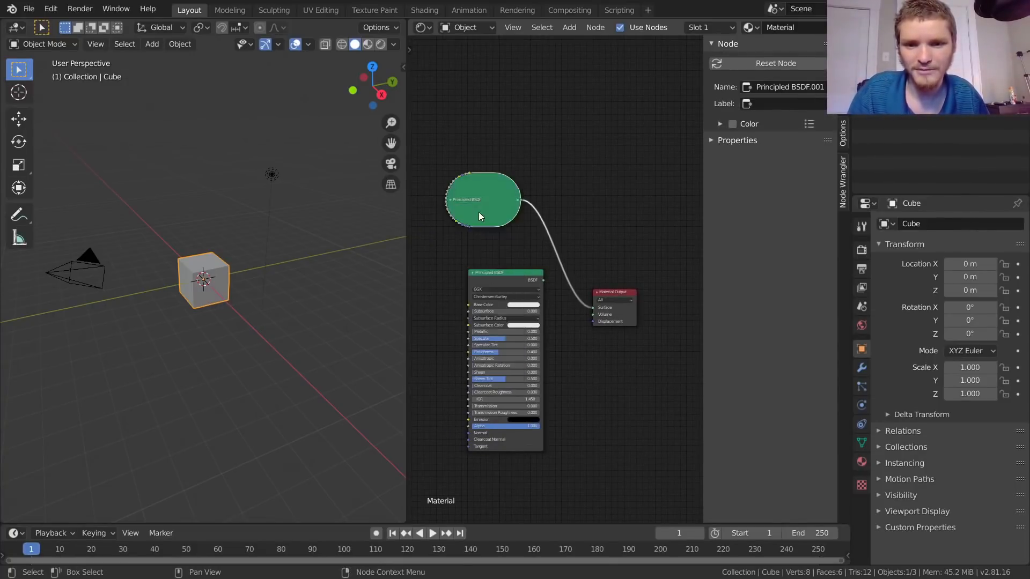
Step: Hide the unused sockets of the upper Principled BSDF copy and show them again
key(ctrl+h)
scroll(449, 222, up, 5)
middle_drag(480, 186, 556, 227)
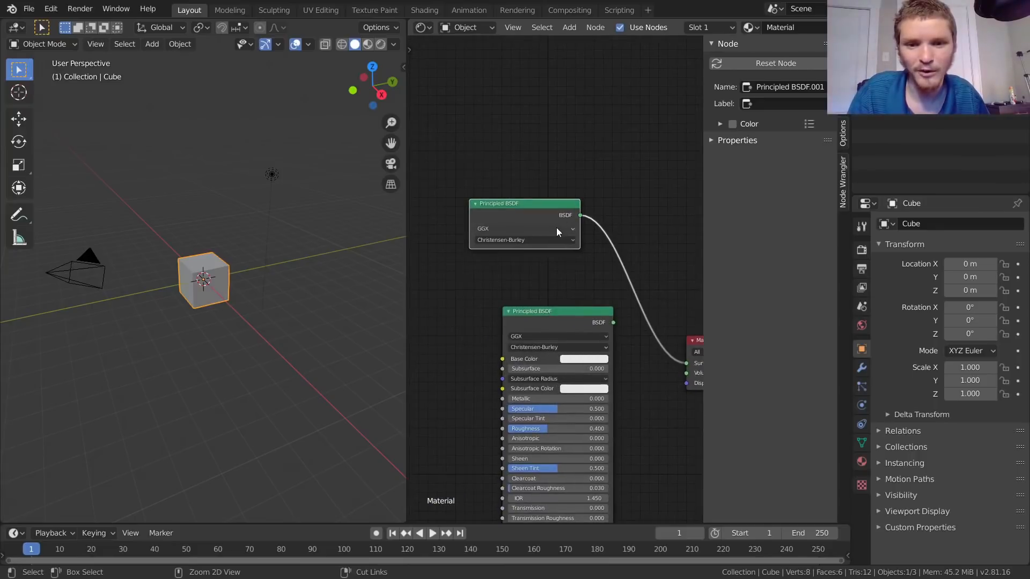
key(ctrl+h)
middle_drag(597, 267, 413, 265)
middle_drag(564, 251, 651, 239)
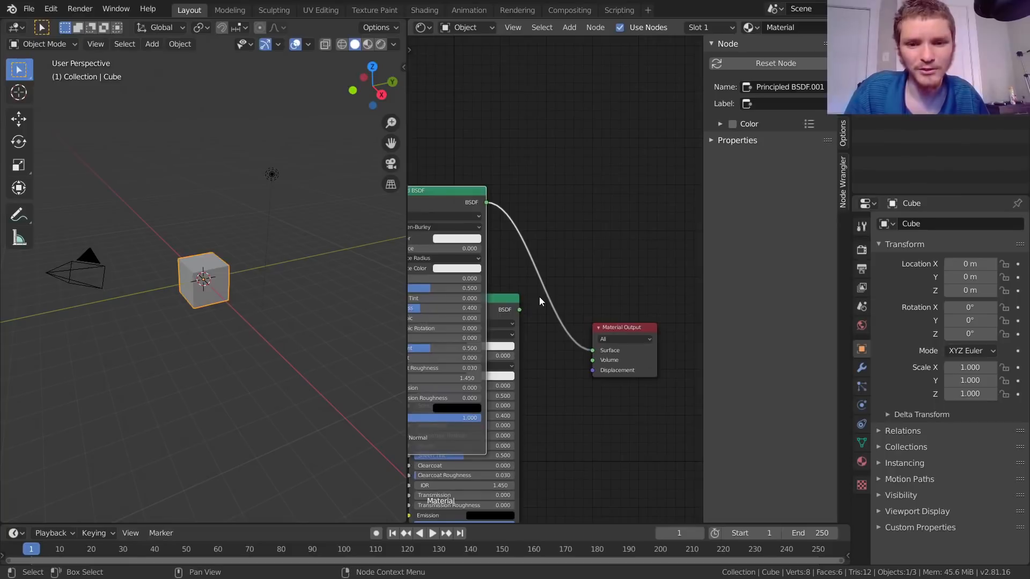
Step: Connect the original Principled BSDF's output to the Volume socket of the Material Output
drag(523, 312, 592, 361)
scroll(579, 328, up, 2)
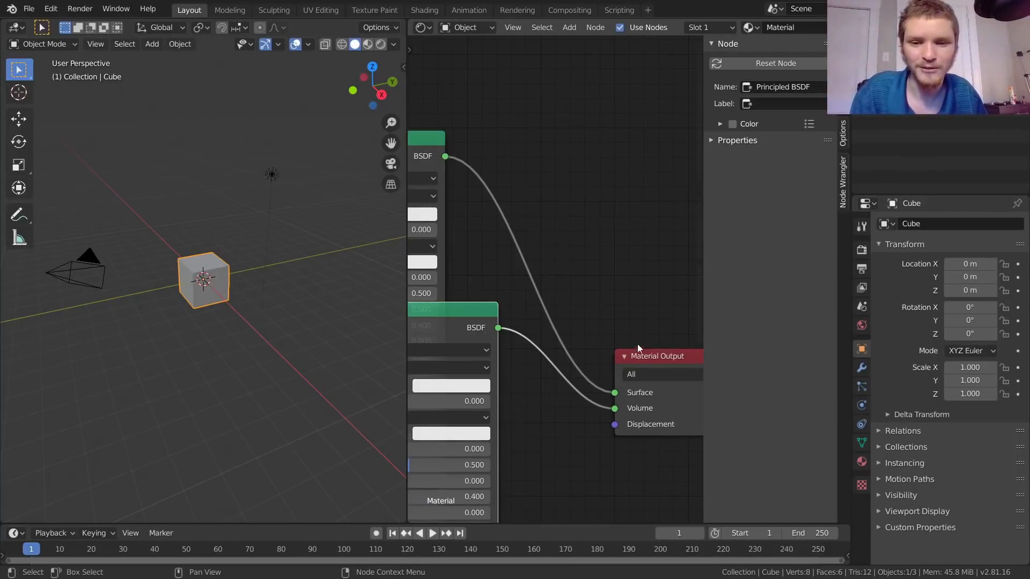
scroll(575, 283, down, 2)
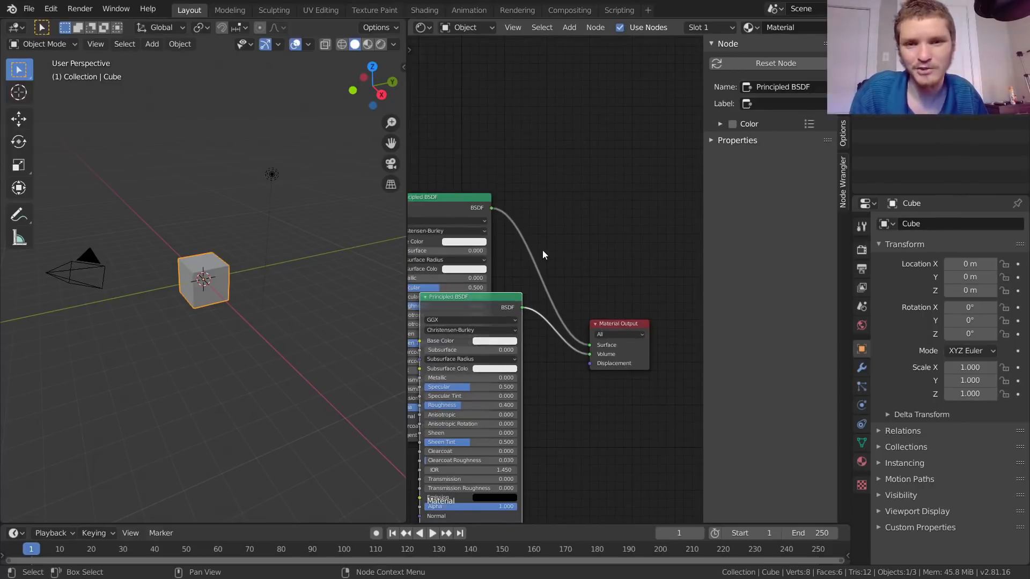
Step: Open the Node Editor theme settings in the Preferences and move the window aside so the node links are exposed
click(51, 9)
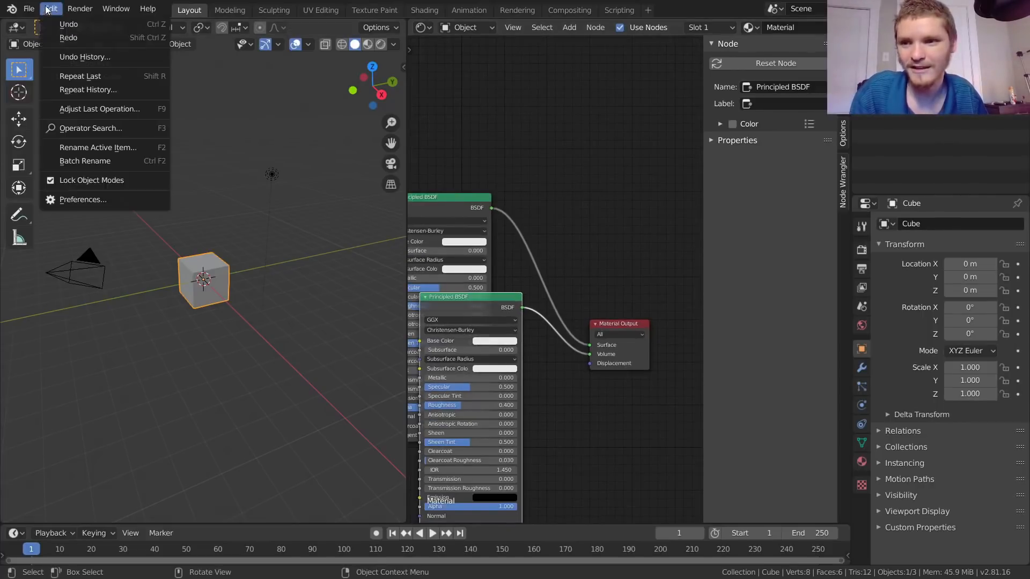
click(65, 199)
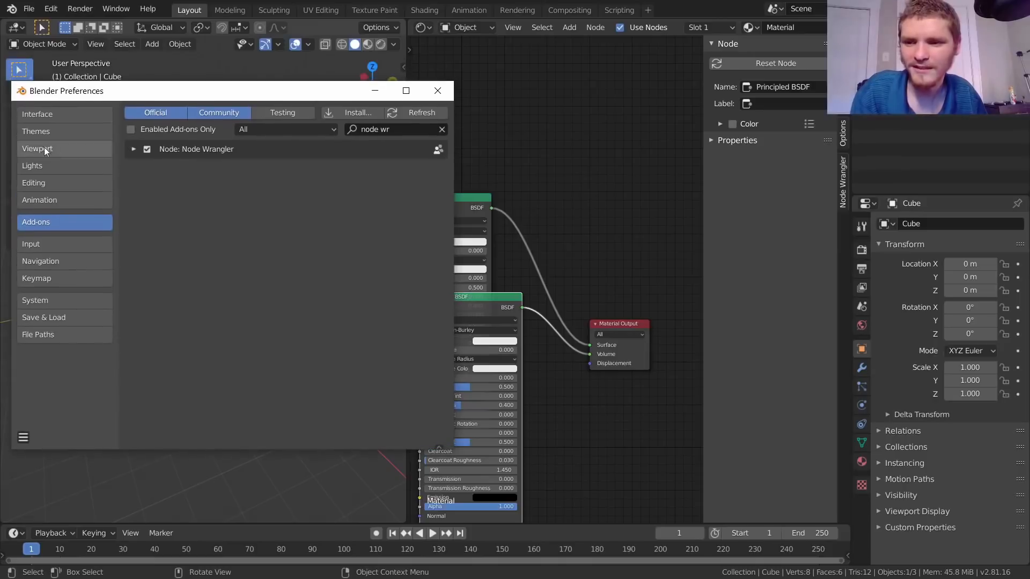
click(47, 131)
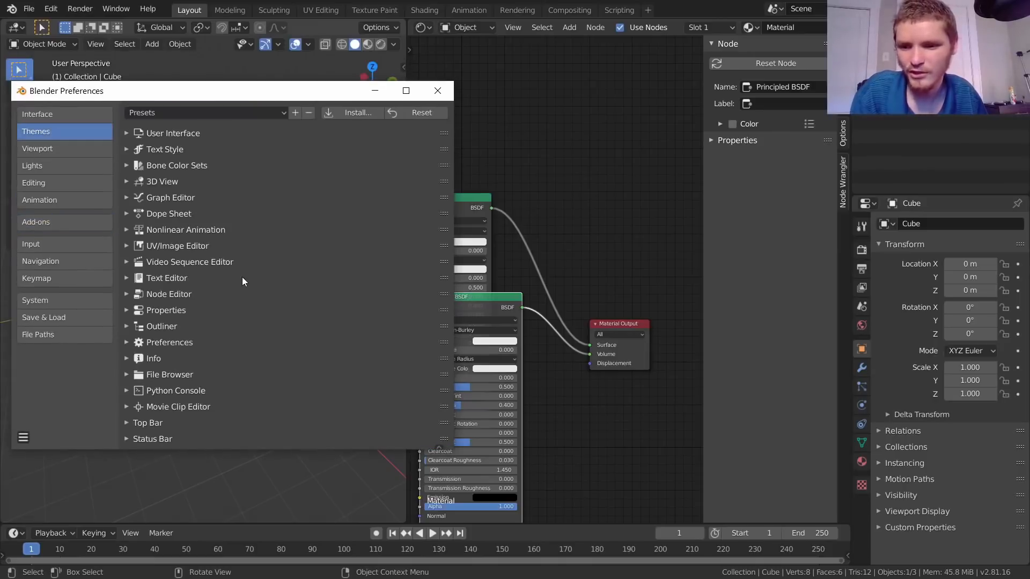
click(129, 292)
scroll(236, 286, down, 5)
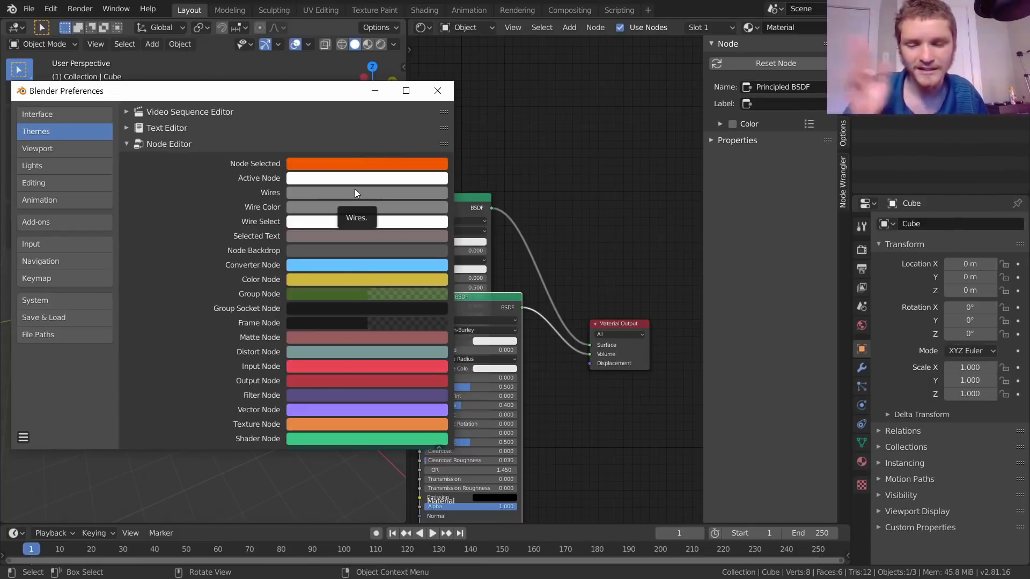
scroll(355, 188, down, 8)
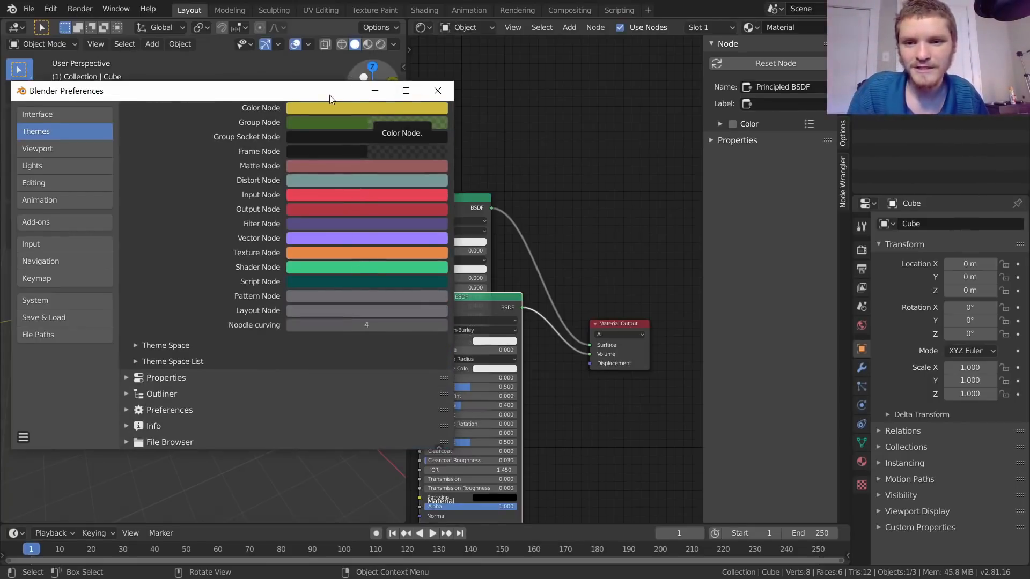
drag(329, 93, 265, 88)
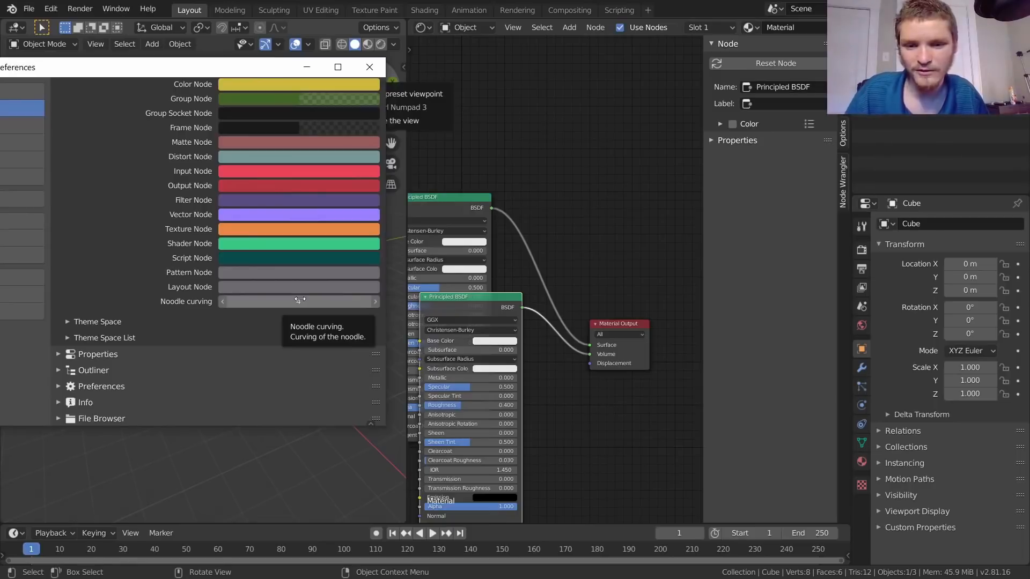
Step: Try a noodle curving of 0 for straight links, then 6 and a higher value for stronger curves
drag(304, 301, 309, 303)
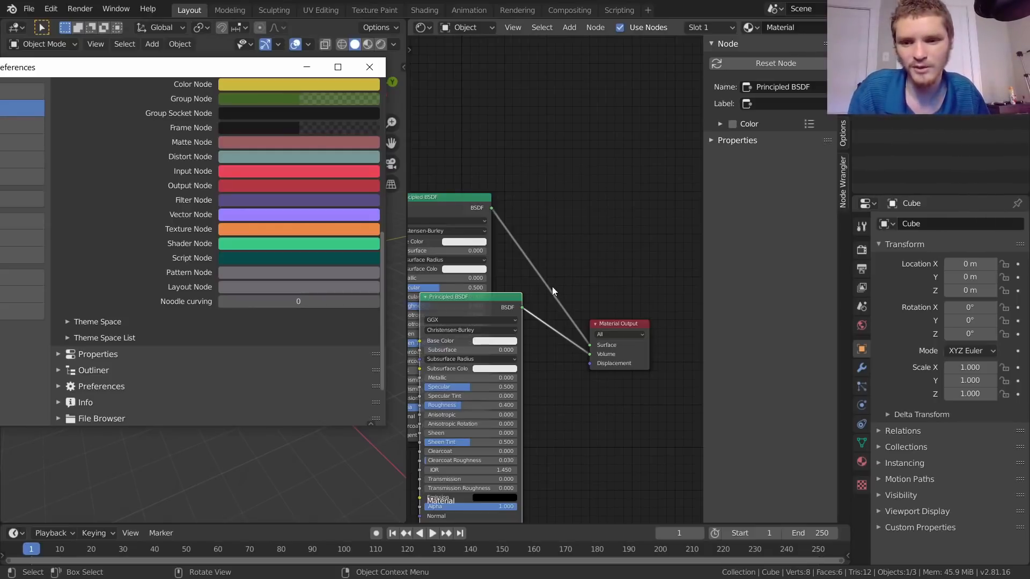
drag(318, 302, 346, 302)
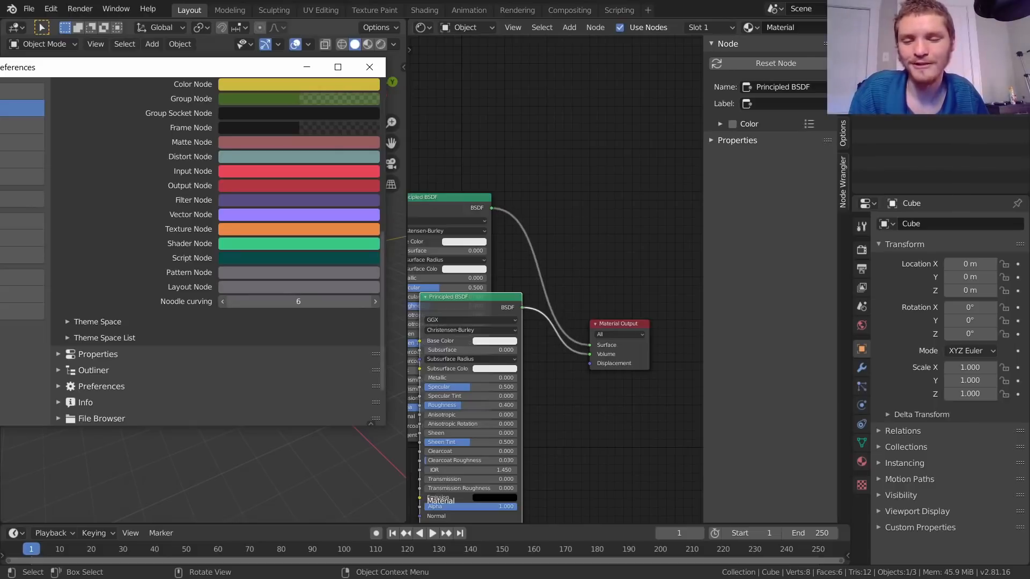
drag(347, 302, 298, 303)
Step: Set Noodle curving to 4 and close the Preferences window
click(299, 304)
text(4)
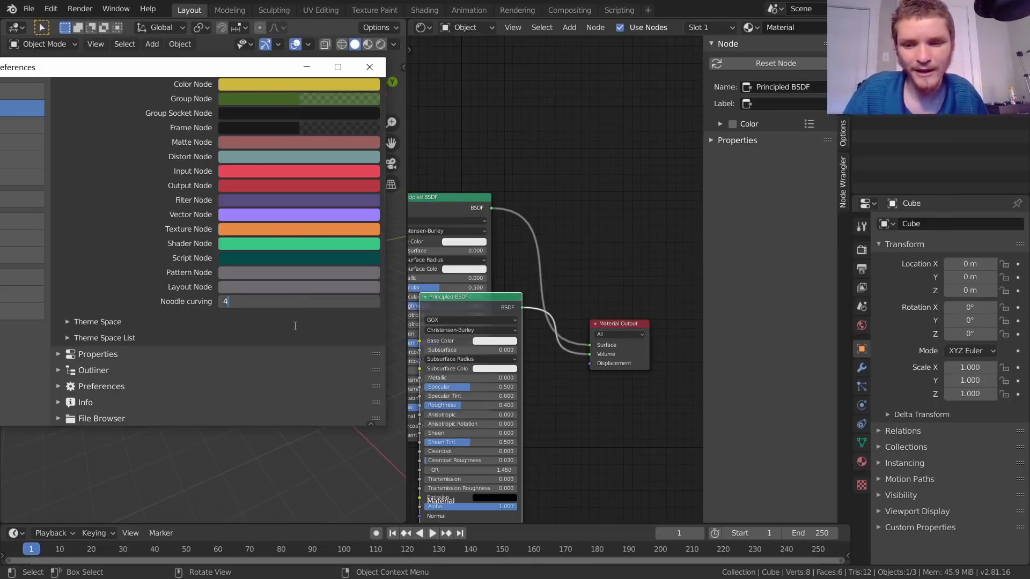
key(Return)
click(369, 67)
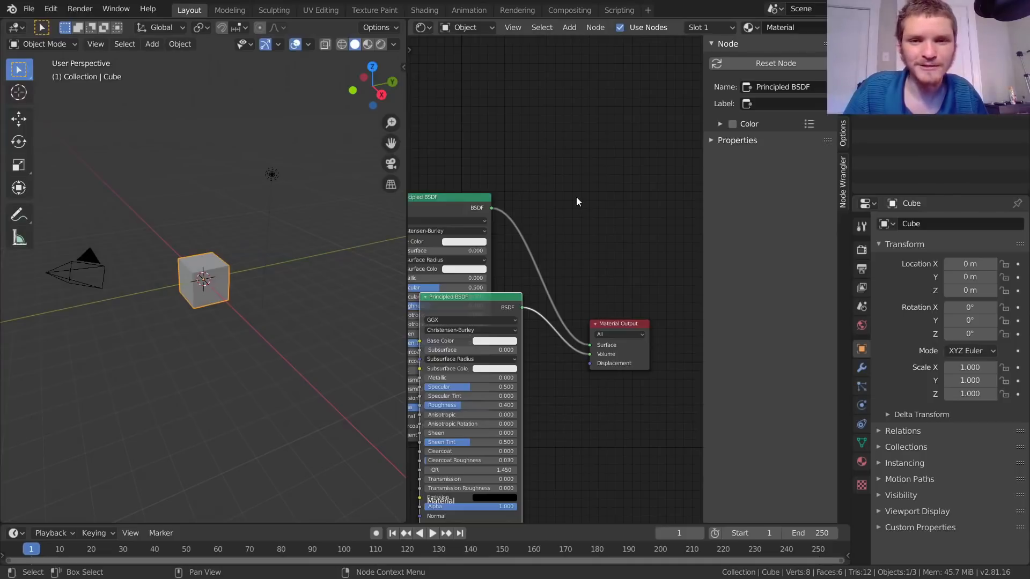
Step: Switch from the Layout workspace to the Shading workspace
click(426, 9)
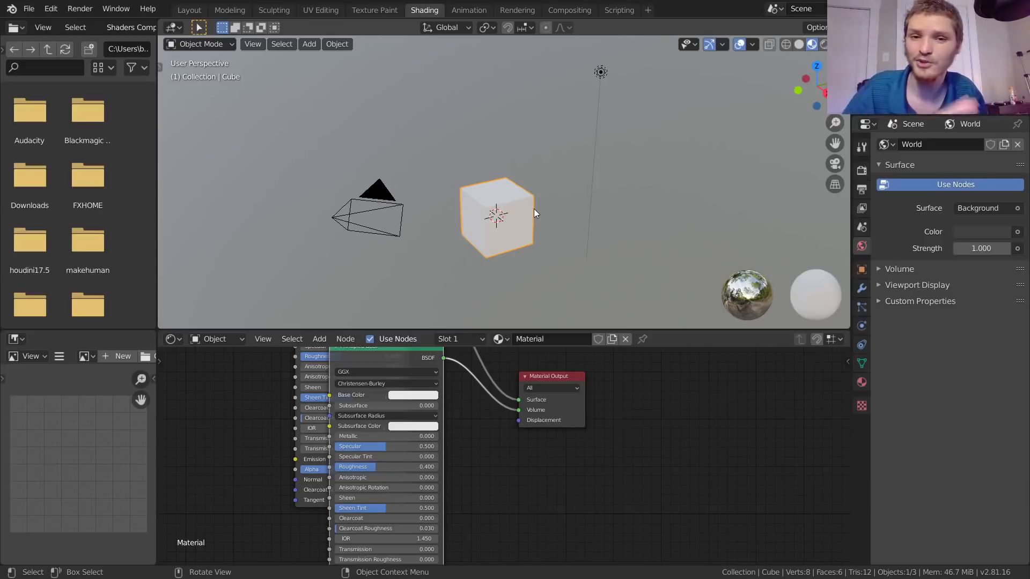
middle_drag(453, 406, 455, 490)
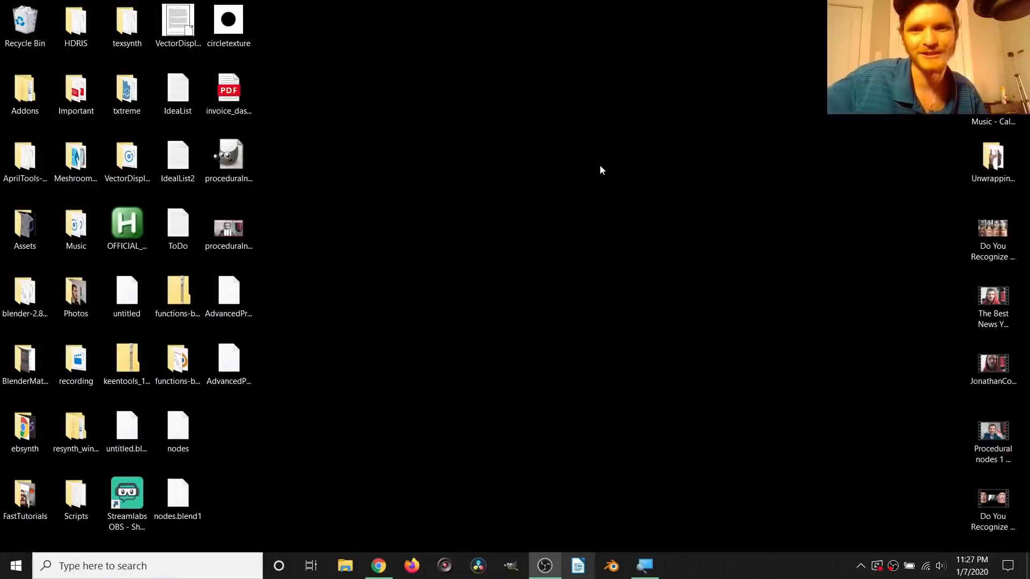
Step: Launch Blender from the desktop, dismiss the splash screen and make its window fullscreen
click(612, 566)
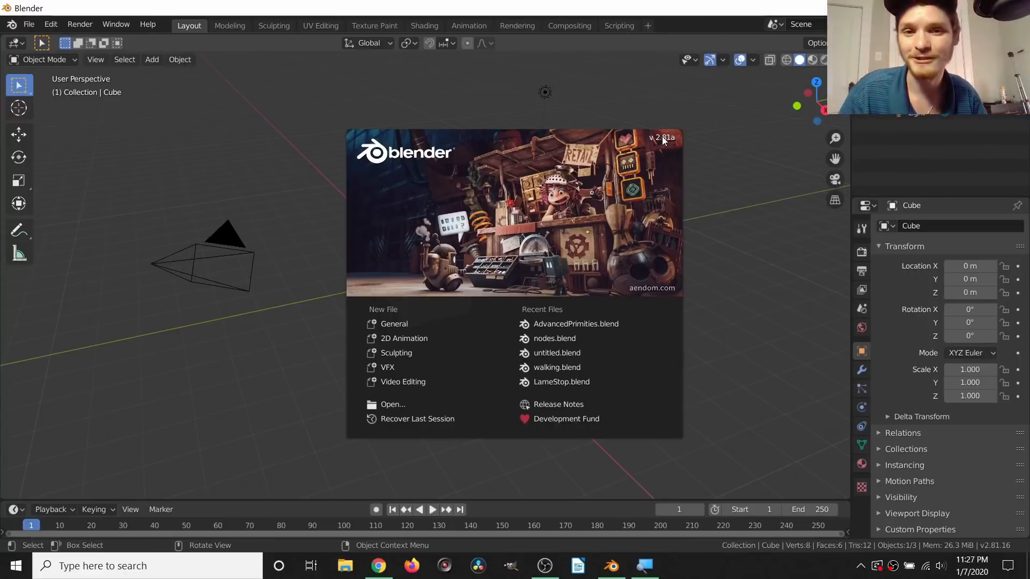
key(q)
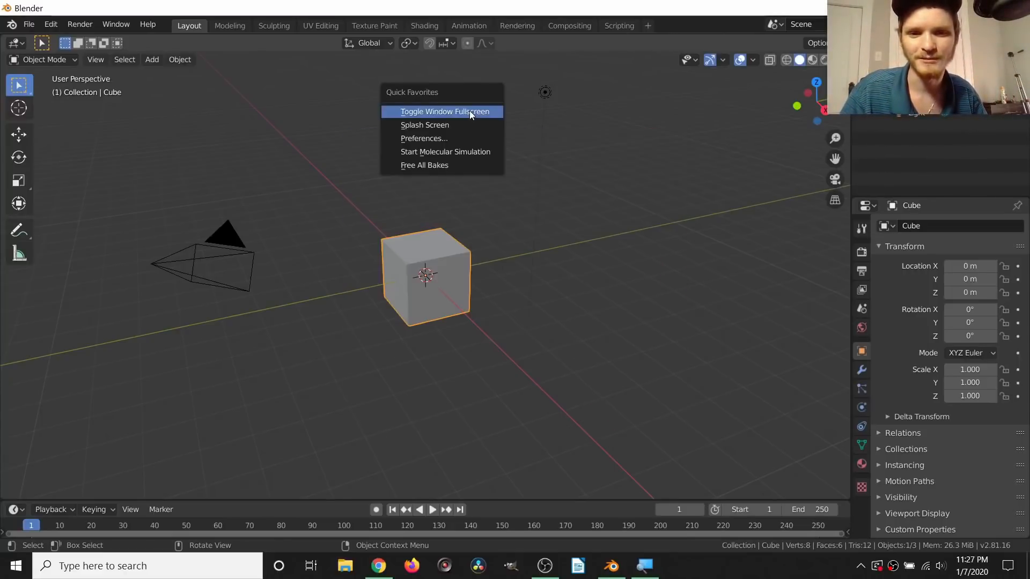
click(444, 111)
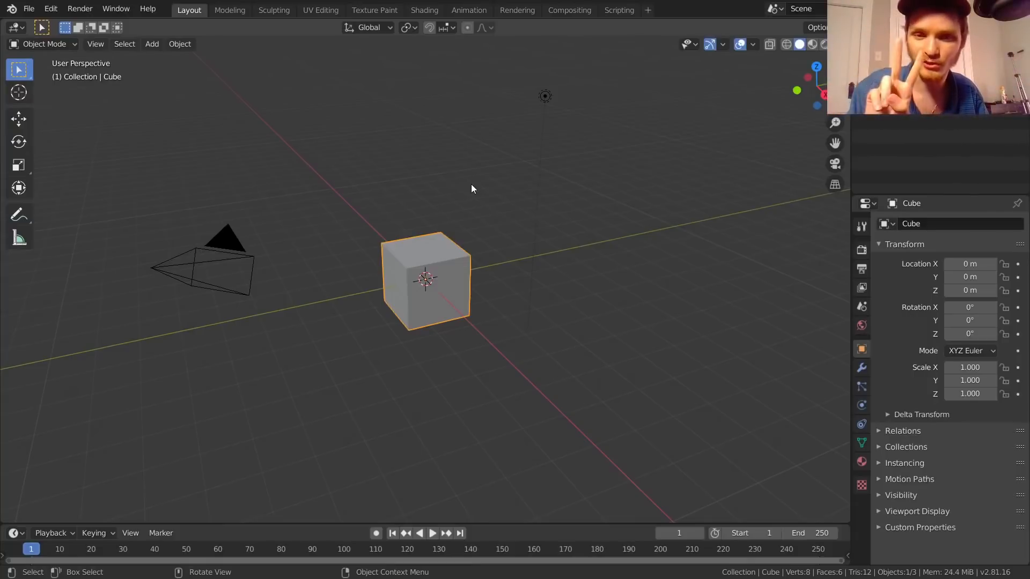
Step: Filter the add-ons in the Preferences by "node" to check whether Node Wrangler is enabled, and close the window
click(51, 8)
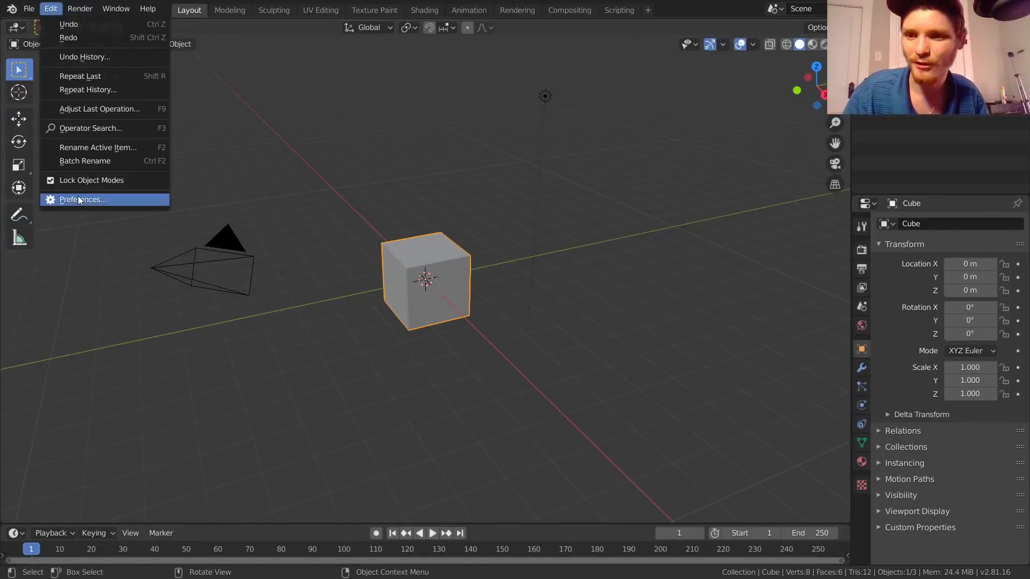
click(75, 200)
click(51, 164)
click(374, 71)
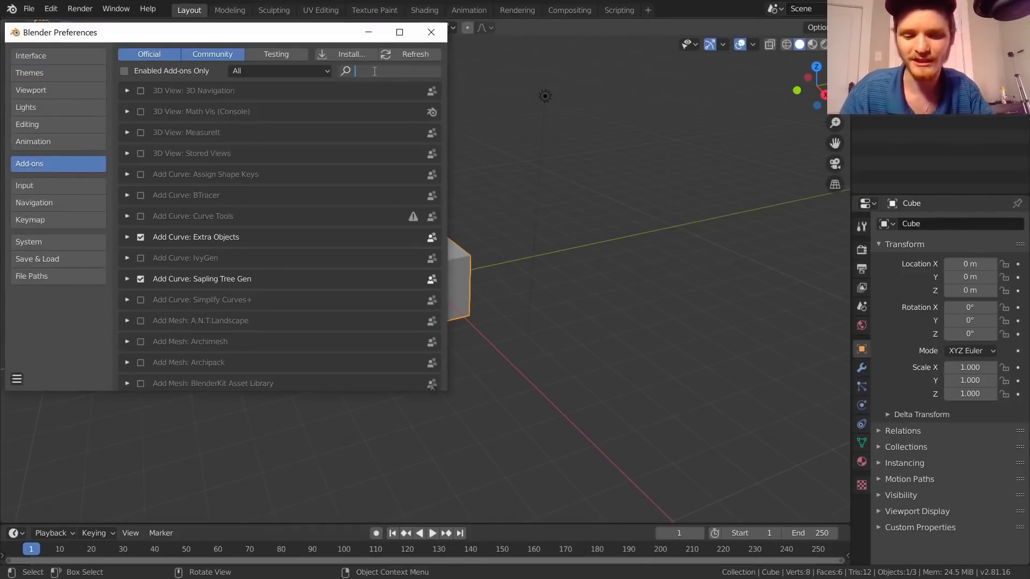
text(node)
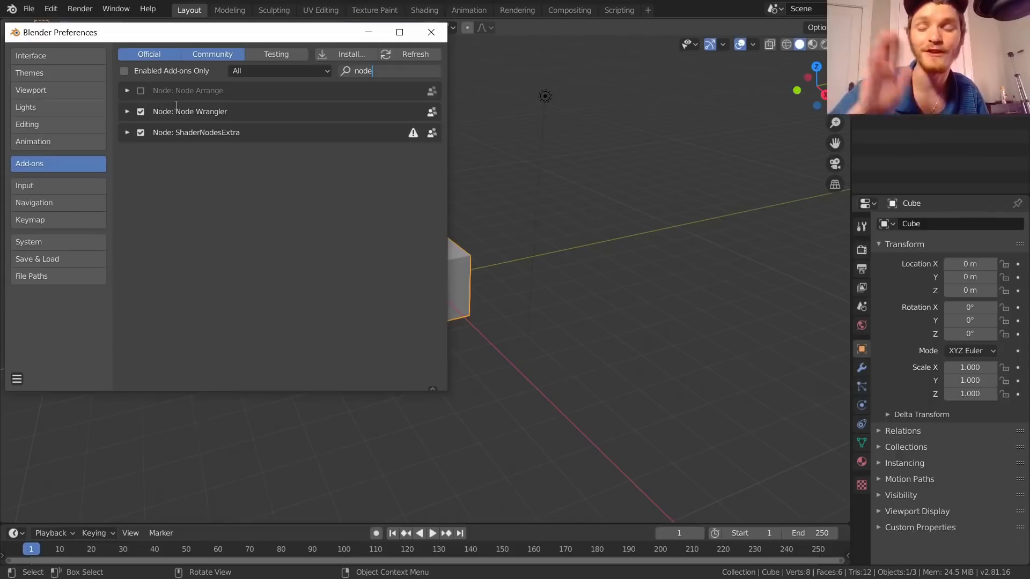
click(430, 32)
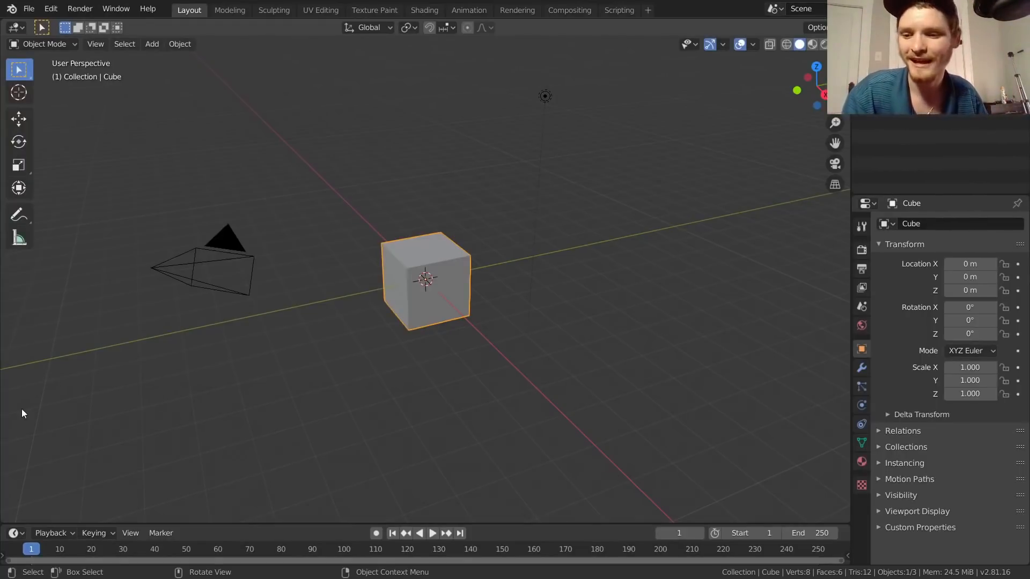
Step: Split the 3D viewport horizontally across its middle and turn the lower area into a Shader Editor
drag(3, 520, 19, 278)
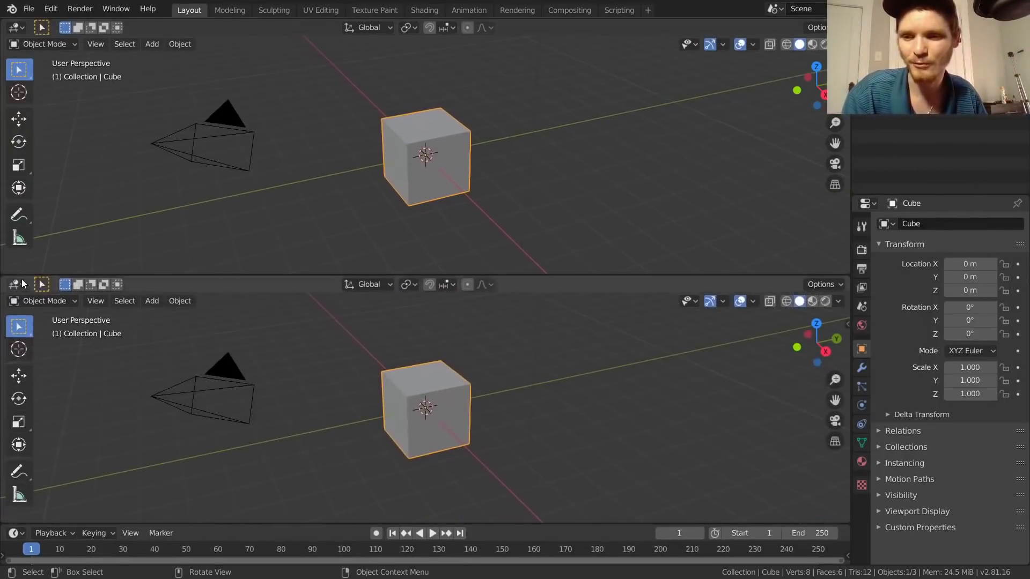
click(15, 284)
click(39, 378)
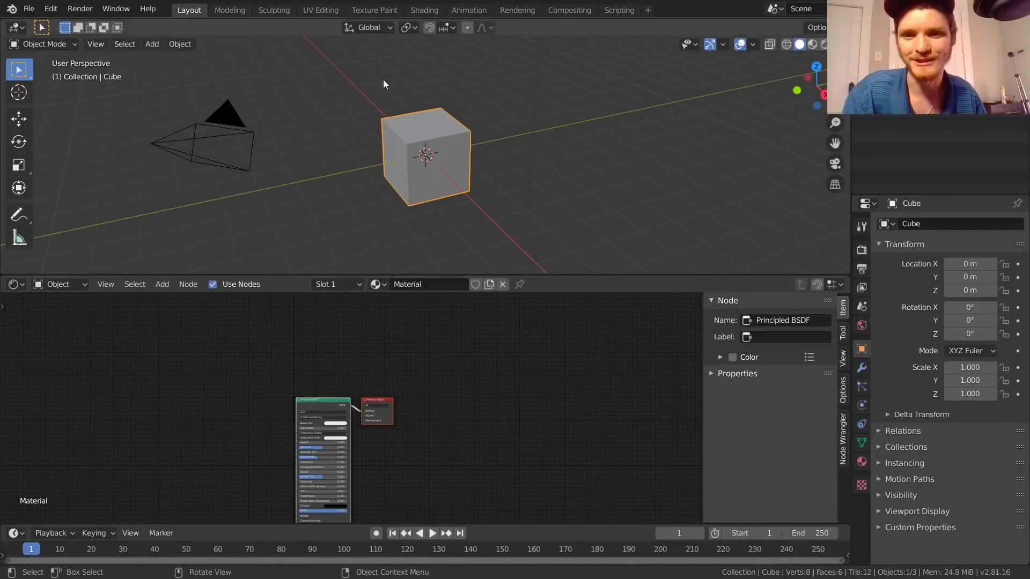
Step: Switch to the Shading workspace and choose the existing Material for the cube from the material list
click(425, 10)
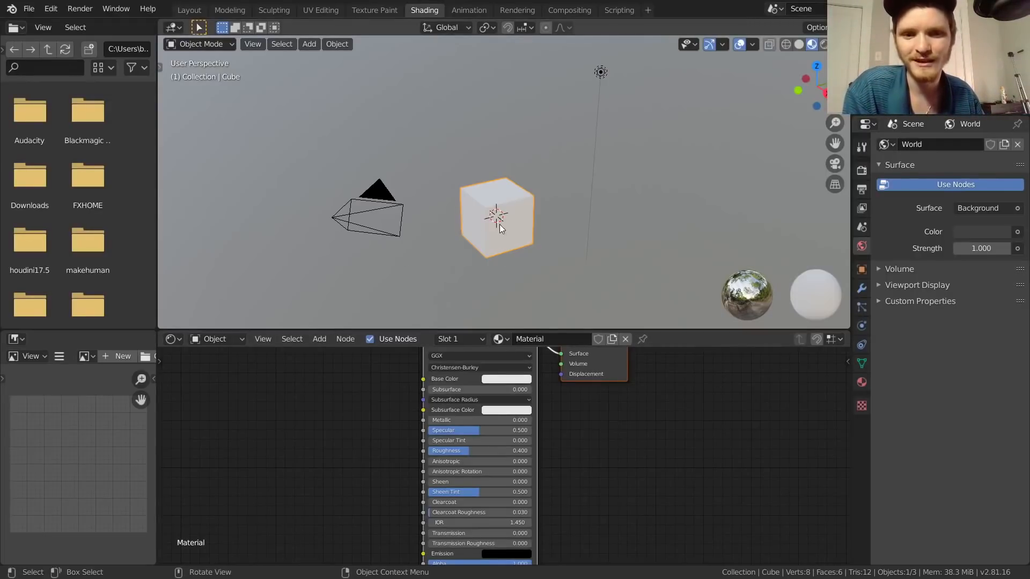
scroll(499, 225, up, 2)
middle_drag(461, 363, 450, 421)
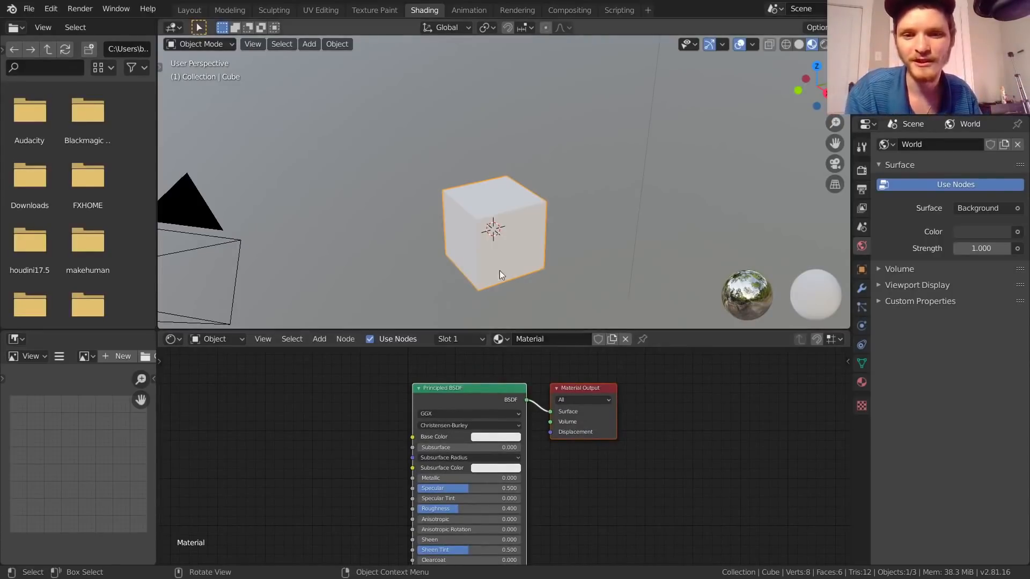
click(502, 339)
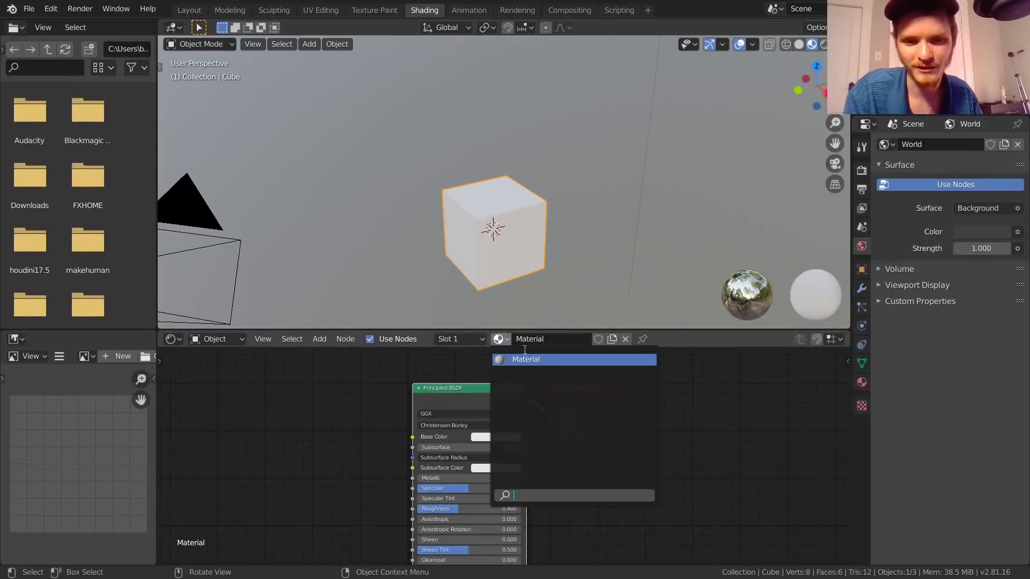
click(531, 359)
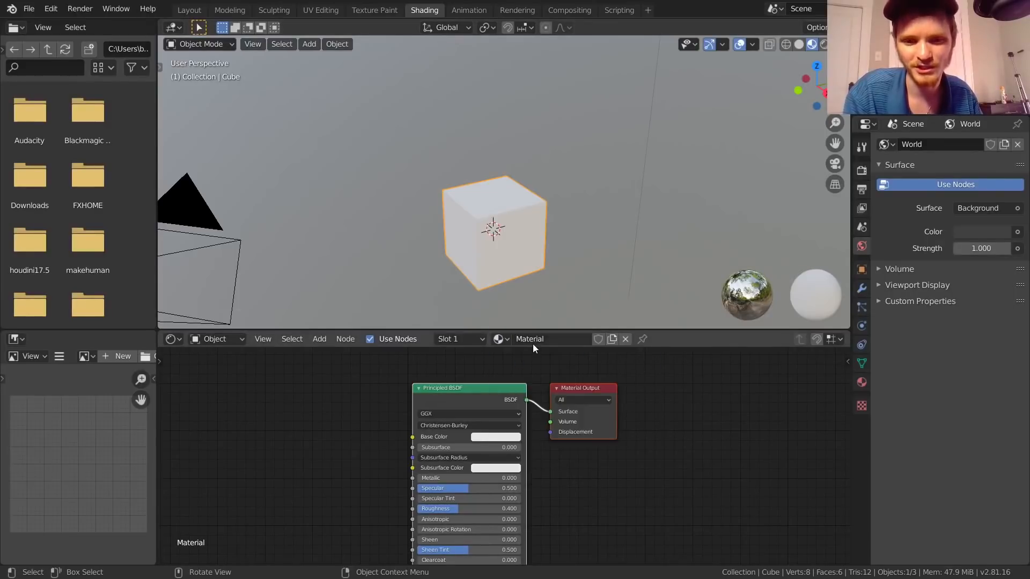
Step: Rename the cube's material to dumnname
click(540, 339)
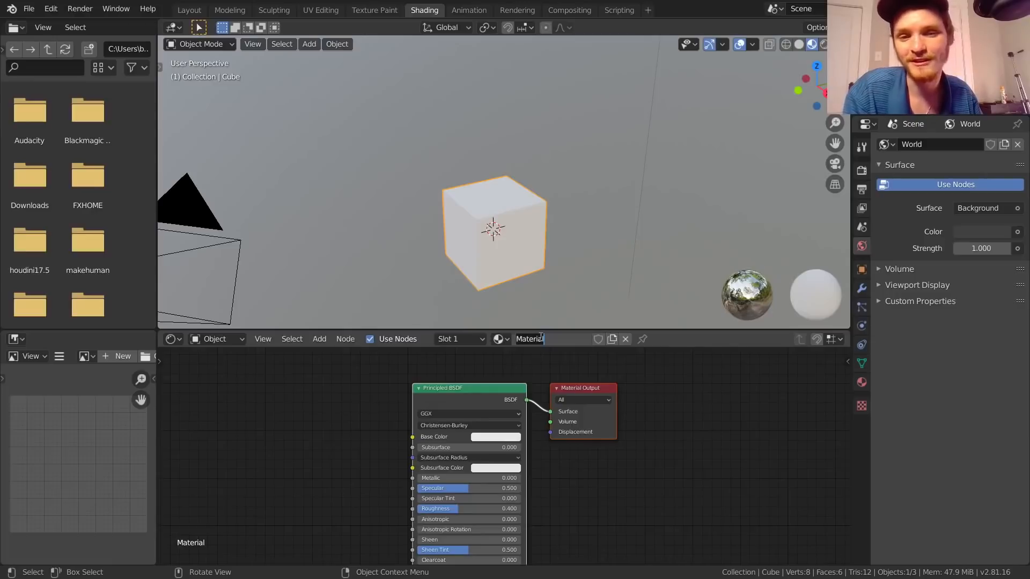
text(dumnname)
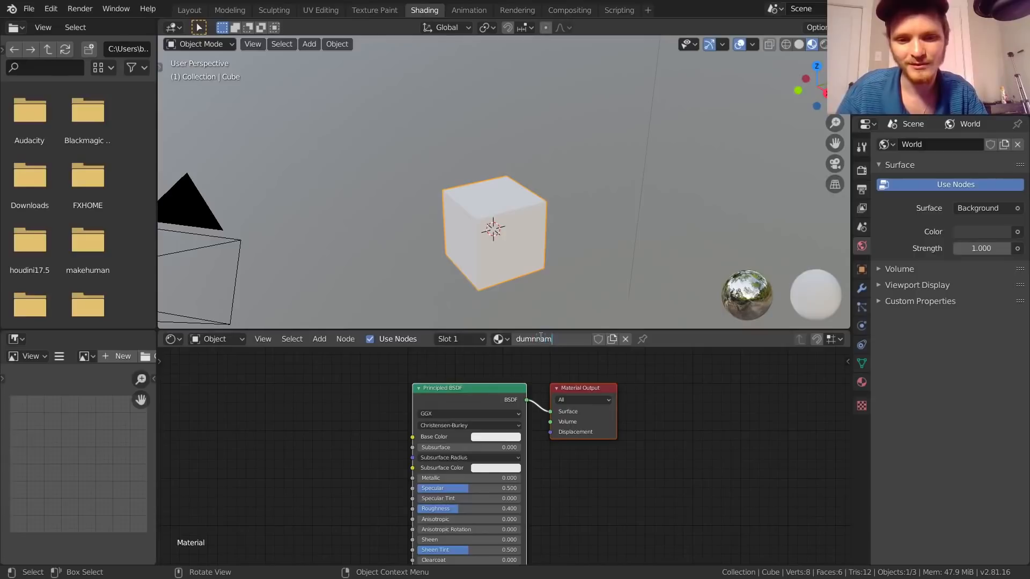
key(Return)
Step: Rename the cube's material to firstevermat and reselect it from the material list
click(540, 337)
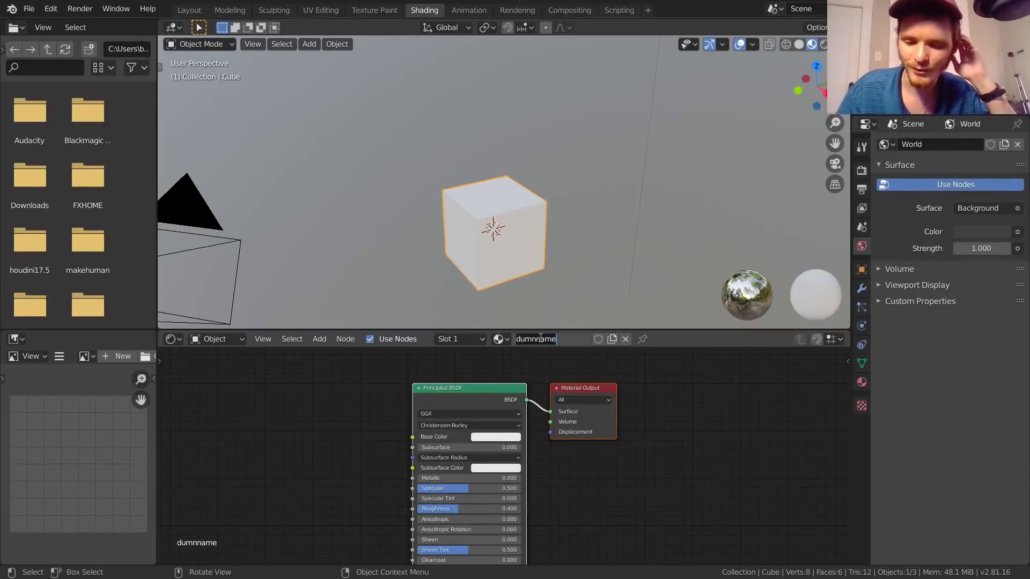
text(firstevermat)
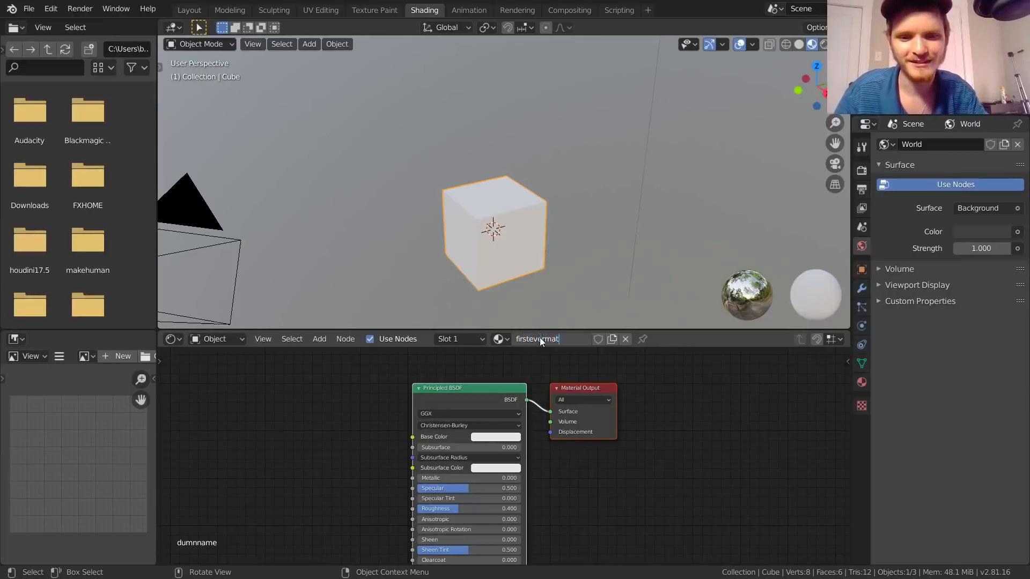
key(Return)
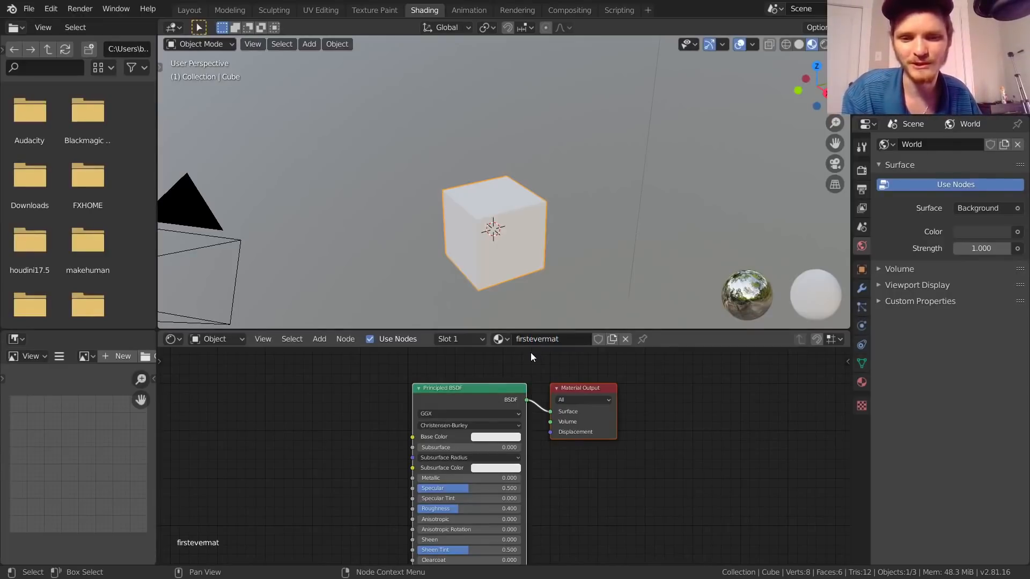
click(502, 340)
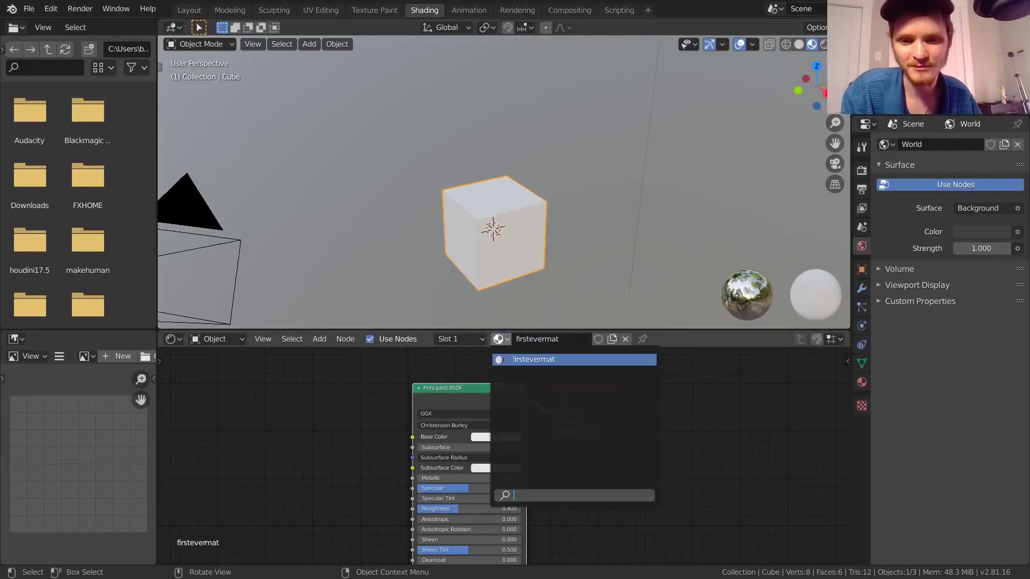
click(532, 357)
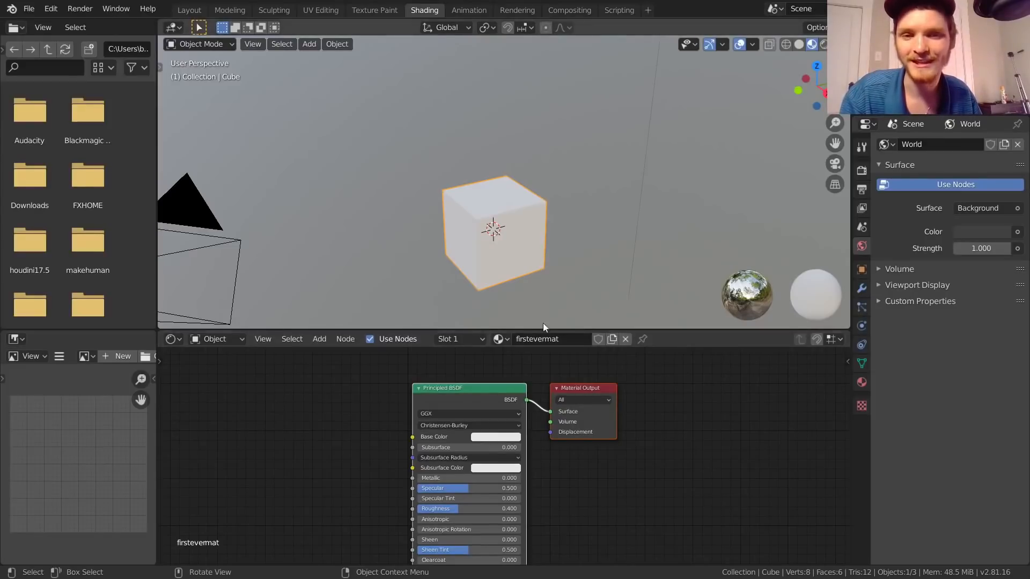
Step: Box-select the Principled BSDF and Material Output nodes, clear the selection and examine the two nodes up close
drag(626, 499, 422, 396)
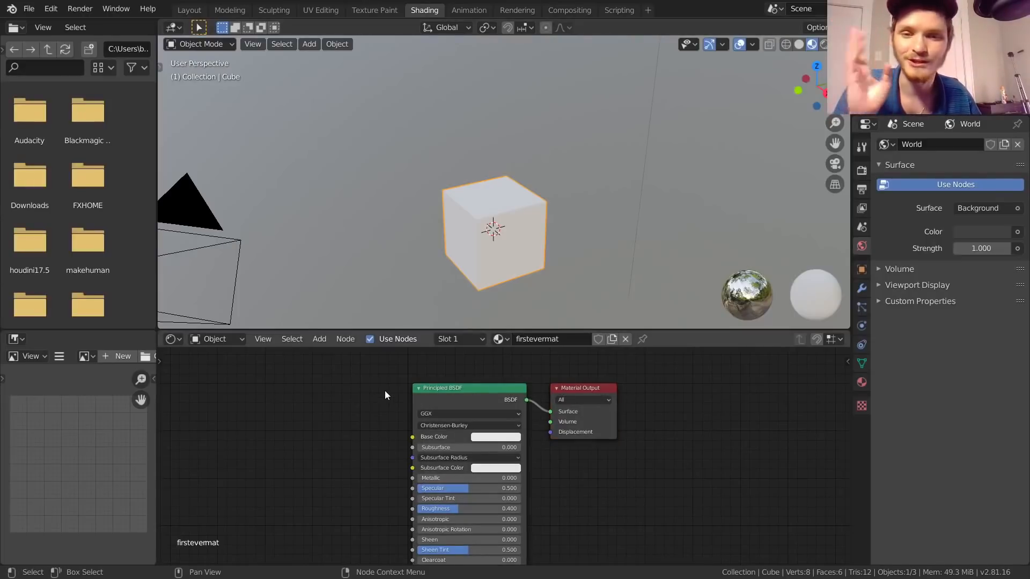
drag(625, 473, 462, 394)
click(586, 452)
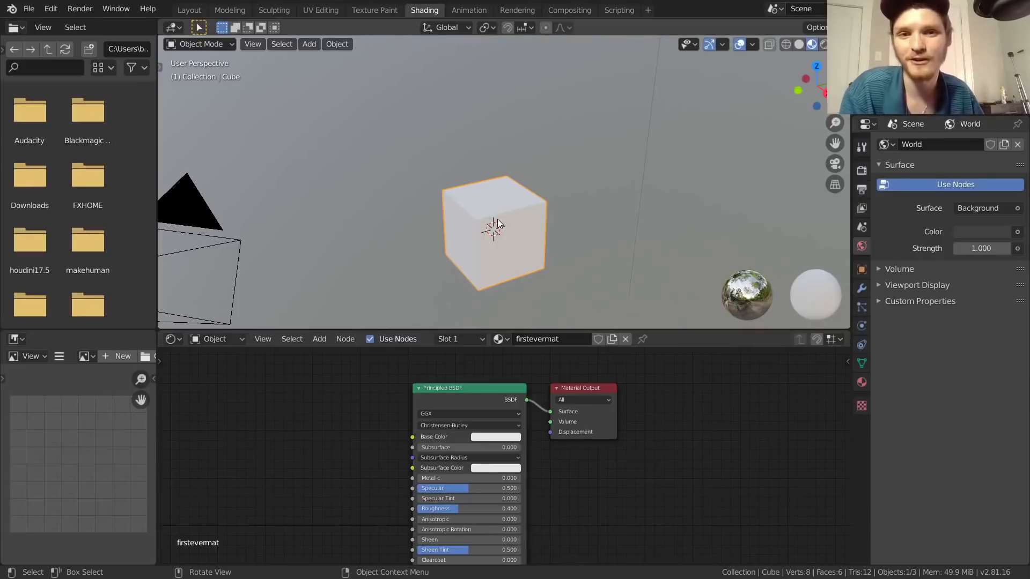
scroll(523, 376, up, 4)
middle_drag(572, 443, 525, 479)
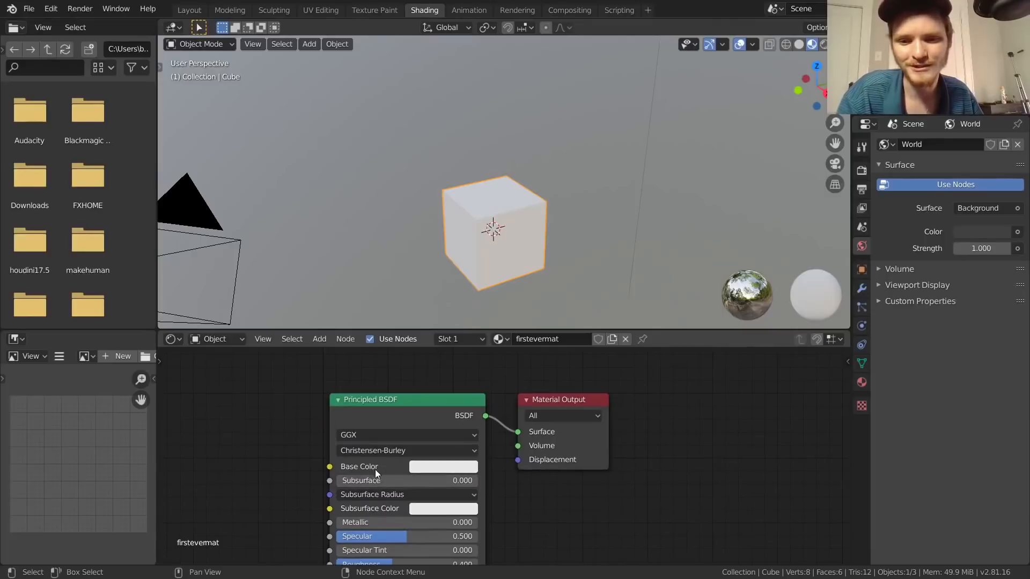
Step: Set the cube material's Base Color to red and place a duplicate of the cube up and behind the original
click(474, 467)
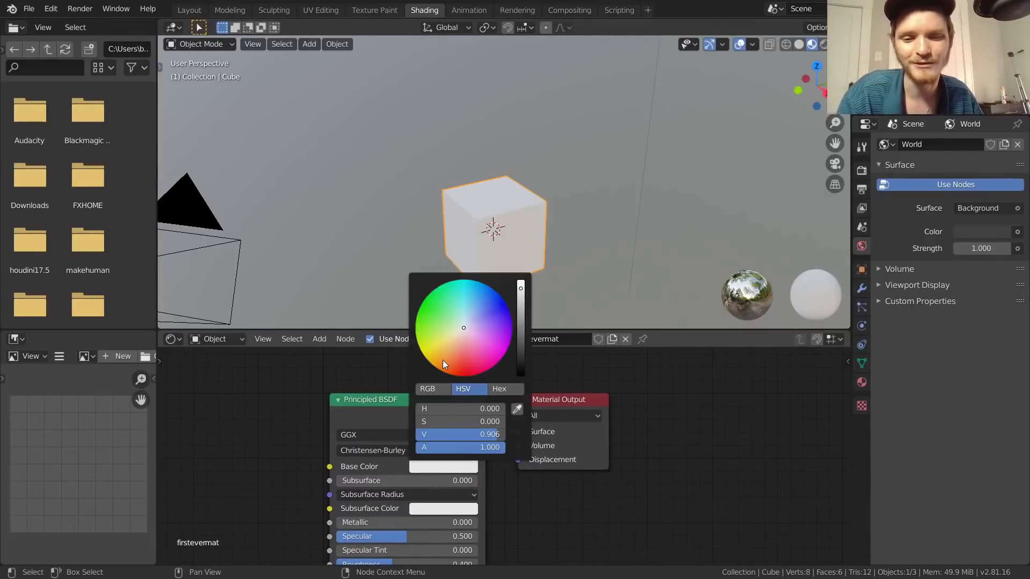
drag(454, 345, 468, 375)
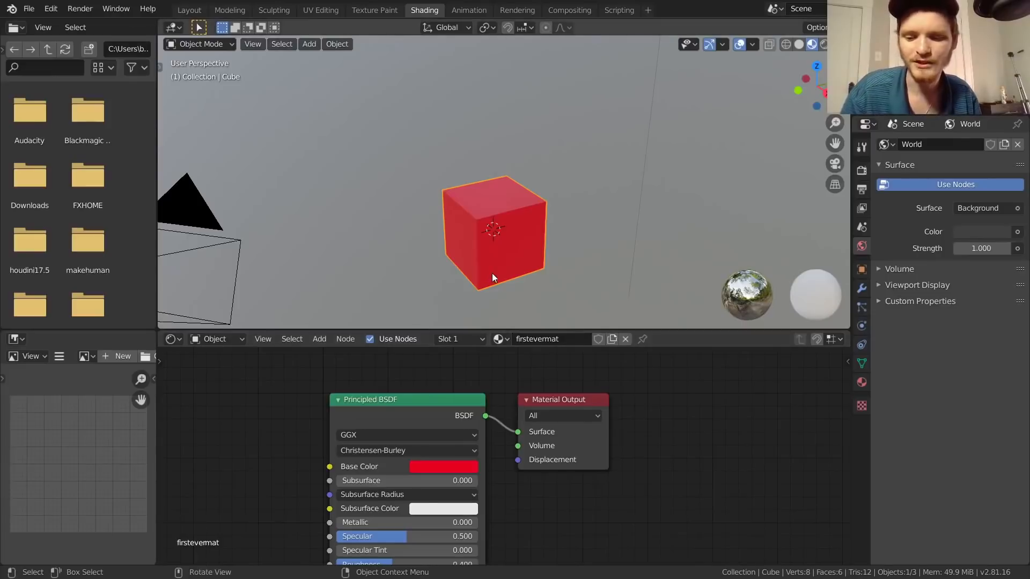
key(shift+d)
click(326, 154)
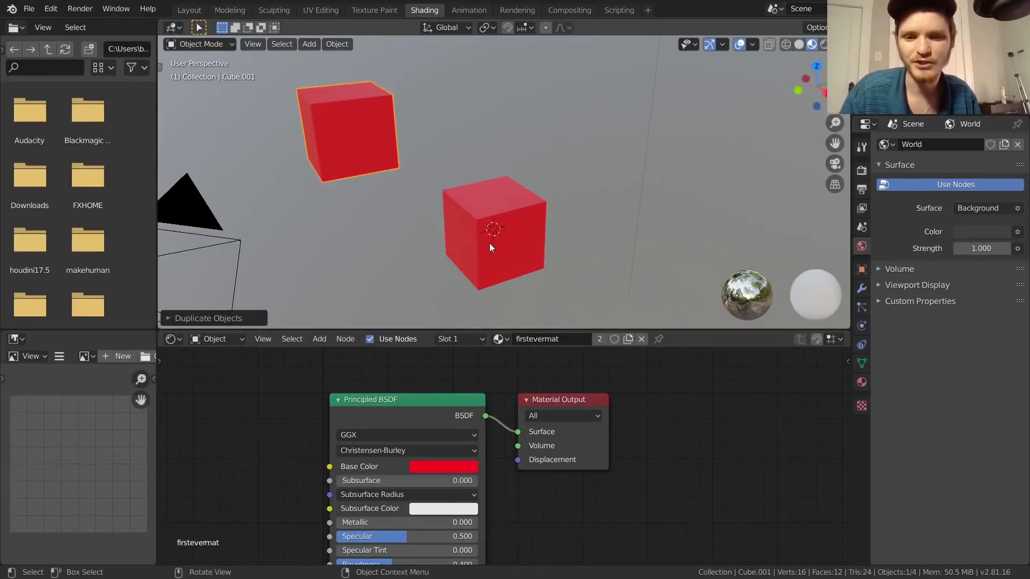
Step: Set the shared firstevermat Base Color to blue and select each cube in turn to compare their material
click(459, 465)
drag(466, 352, 499, 303)
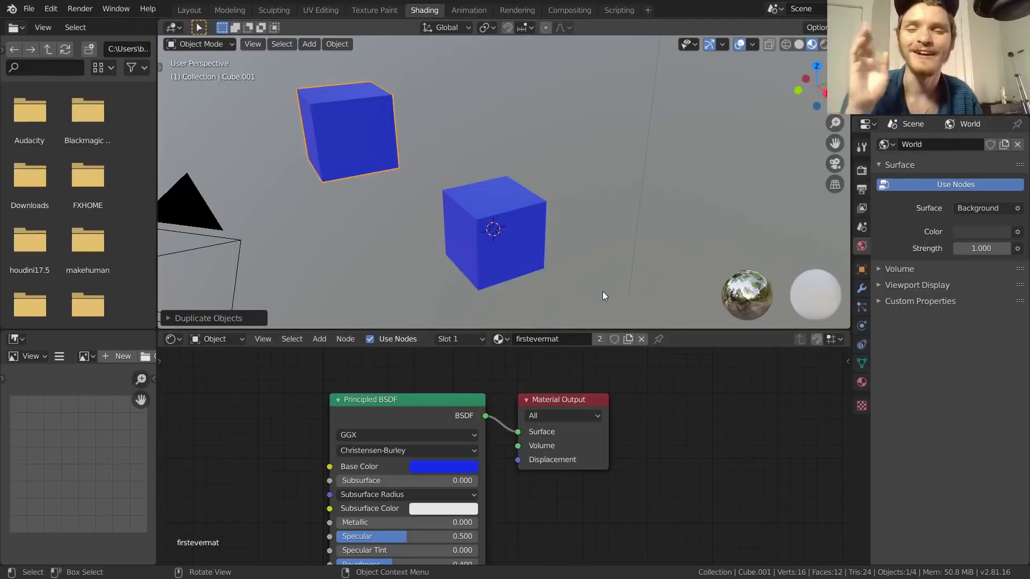
click(506, 238)
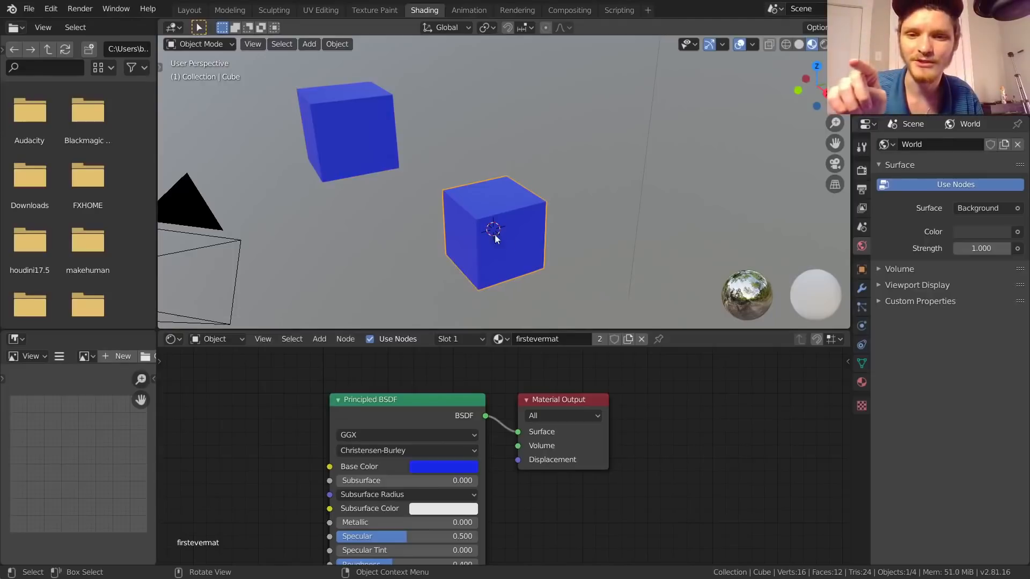
click(367, 148)
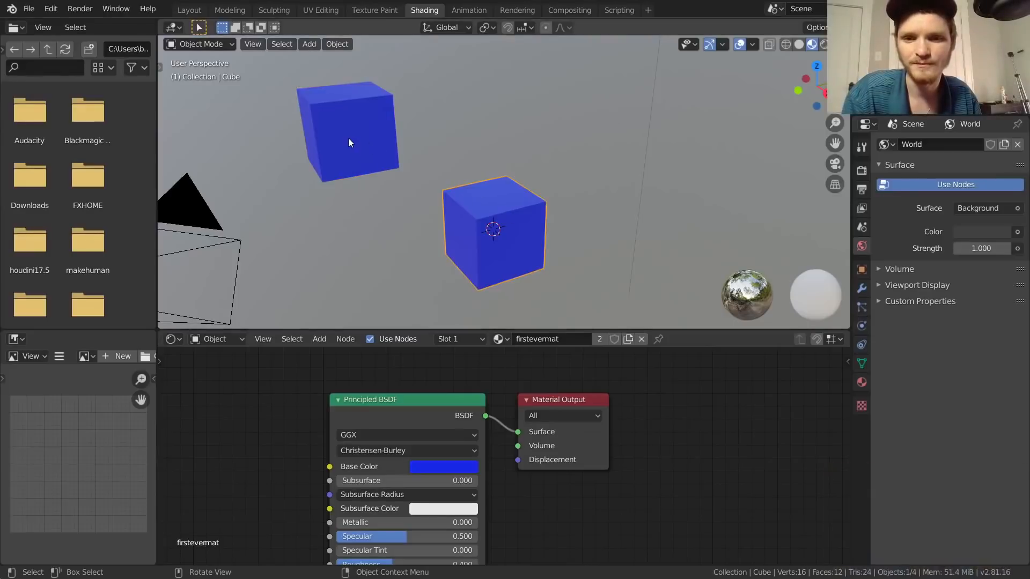
Step: Set the shared material's Base Color to red and give the duplicate cube its own copy of firstevermat
click(464, 468)
drag(477, 365, 476, 377)
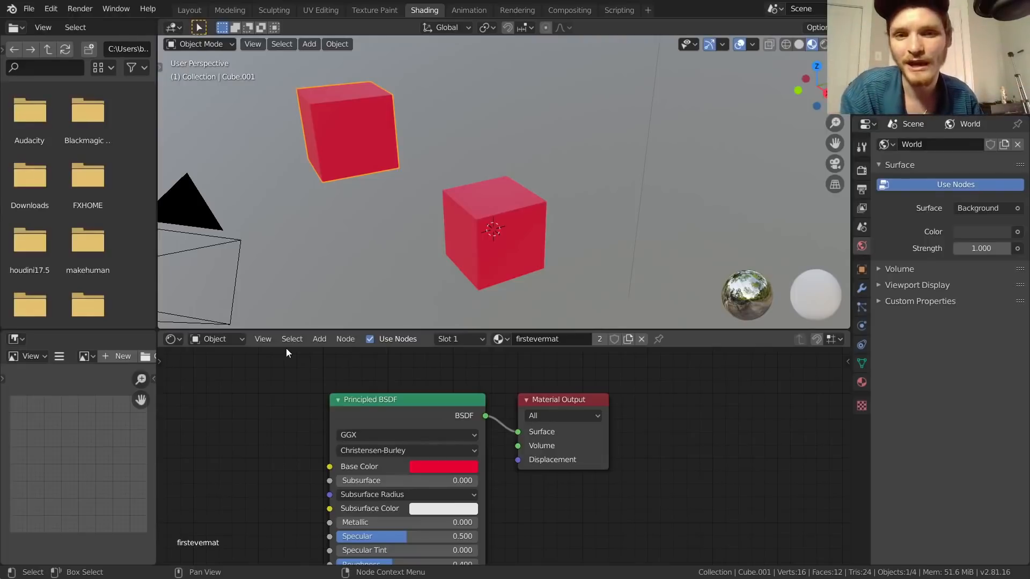
click(504, 339)
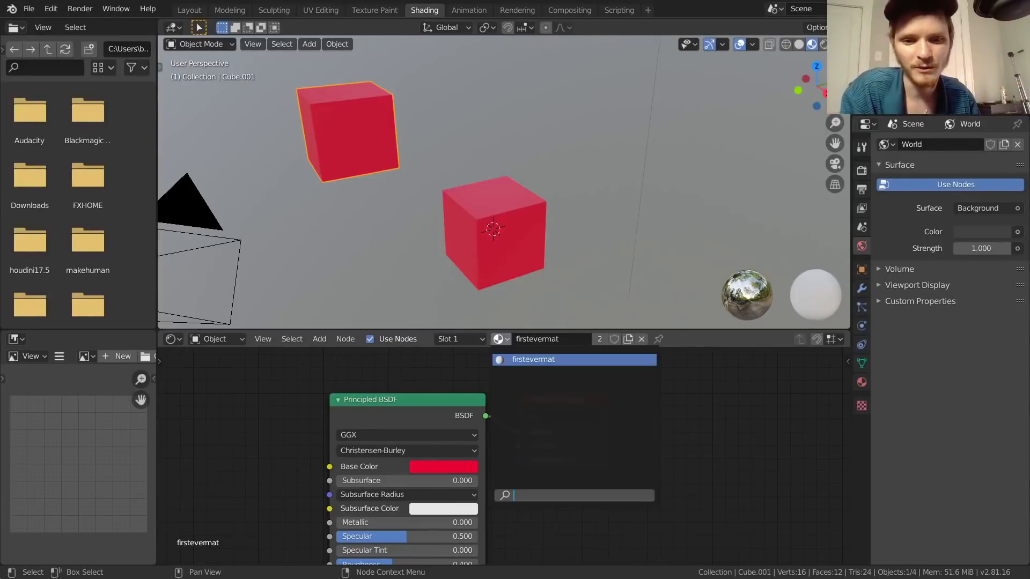
click(453, 365)
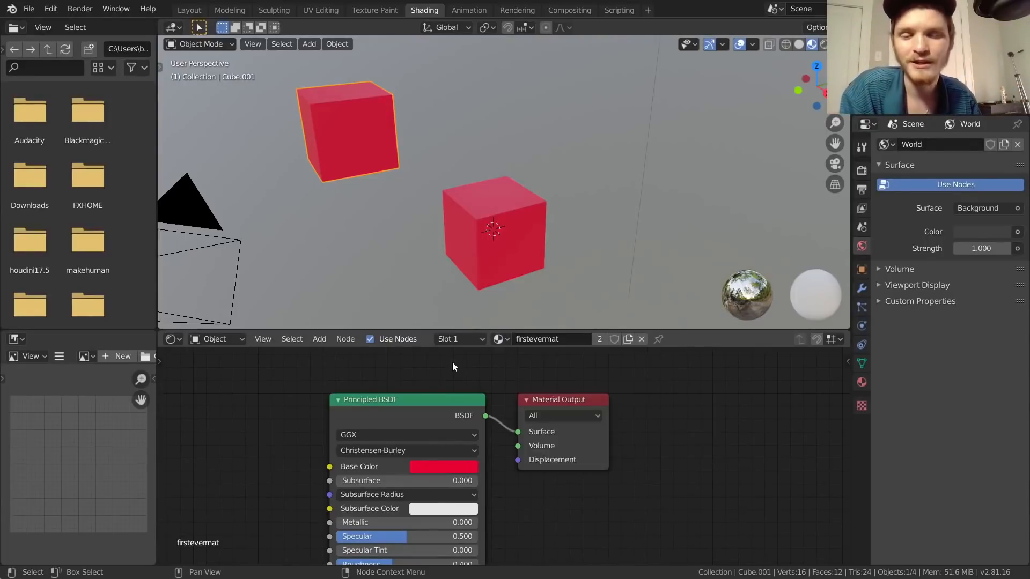
click(626, 340)
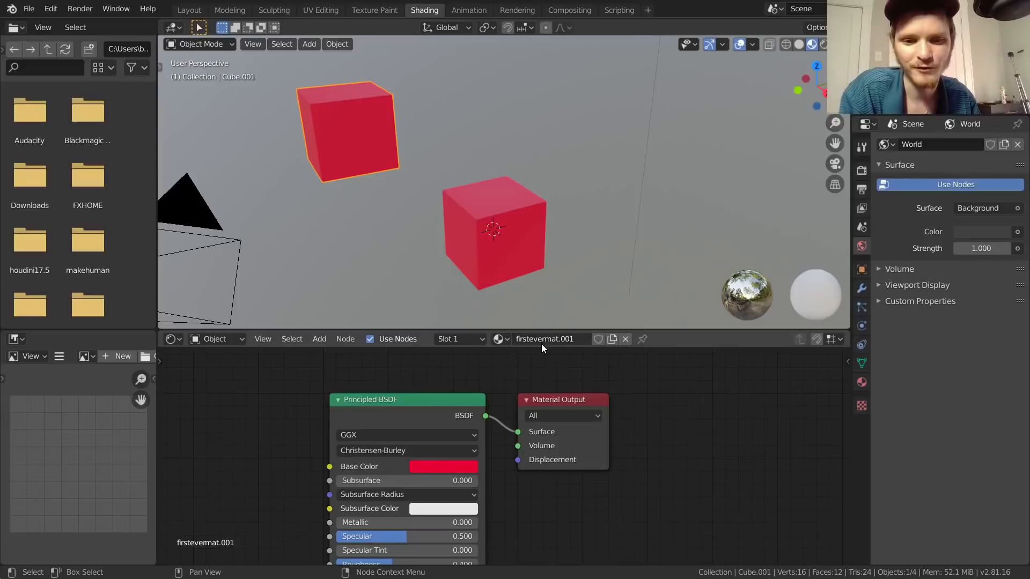
Step: Rename the duplicate cube's copied material to whydoineedtorecordthisagain
click(502, 339)
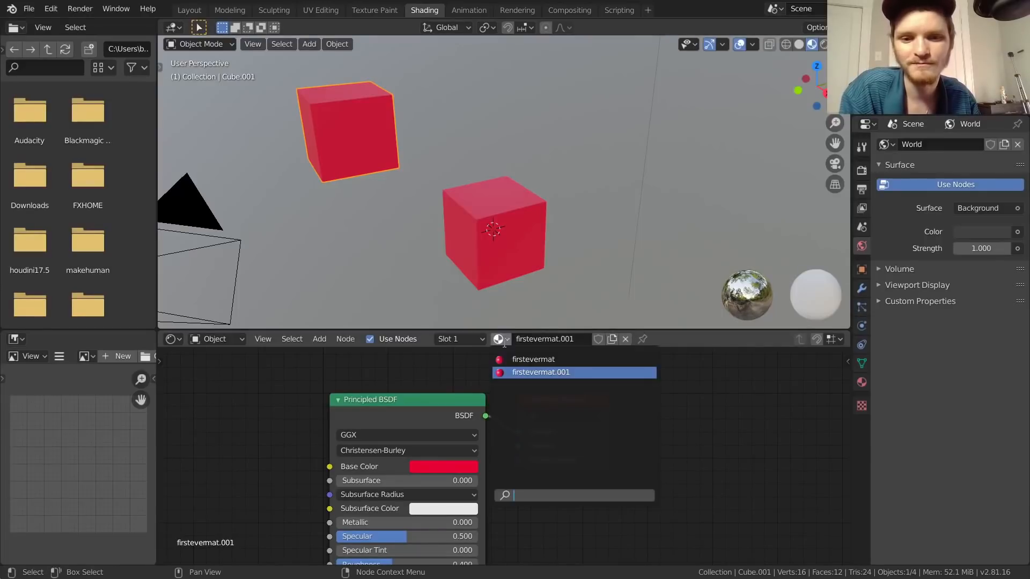
click(542, 371)
double_click(546, 340)
text(w)
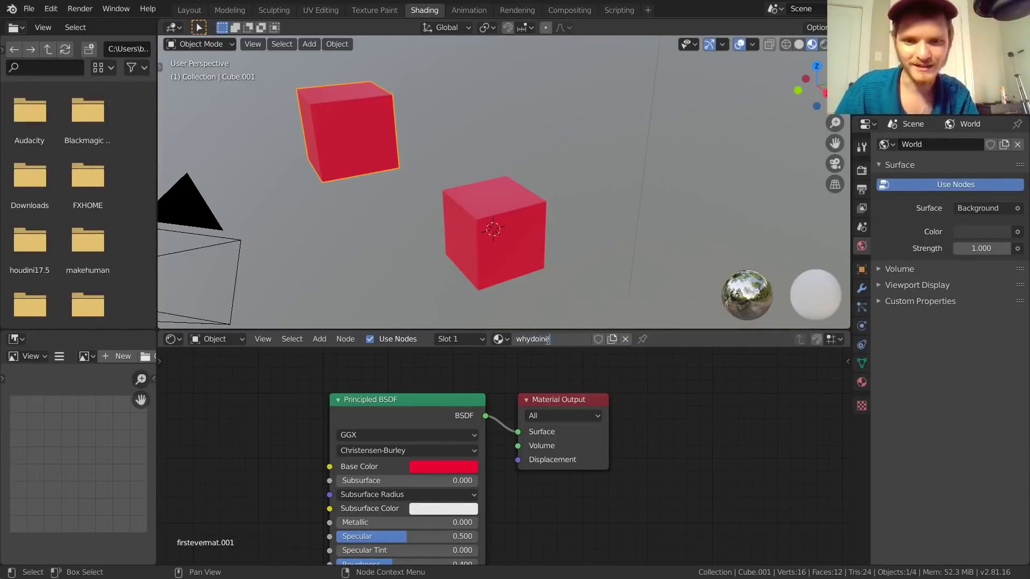
text(hydoineedtorecordthisagain)
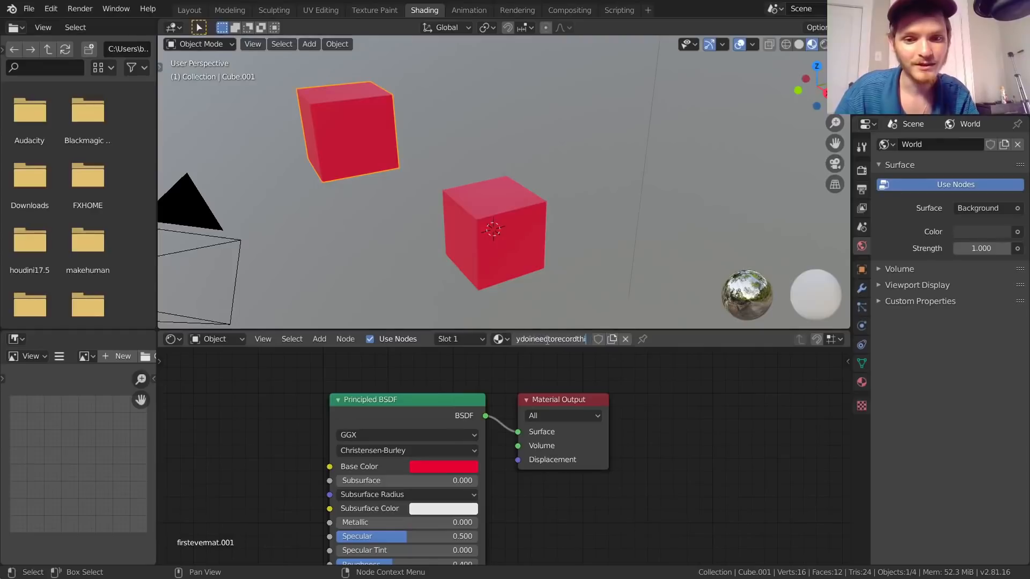
key(Return)
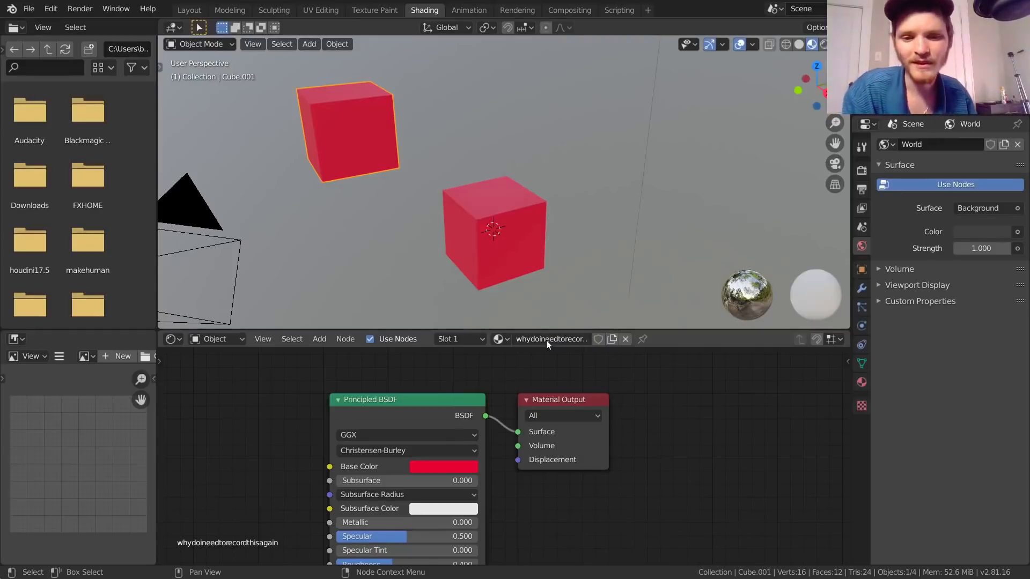
Step: Assign firstevermat to the duplicate cube and switch it back to whydoineedtorecordthisagain
click(500, 340)
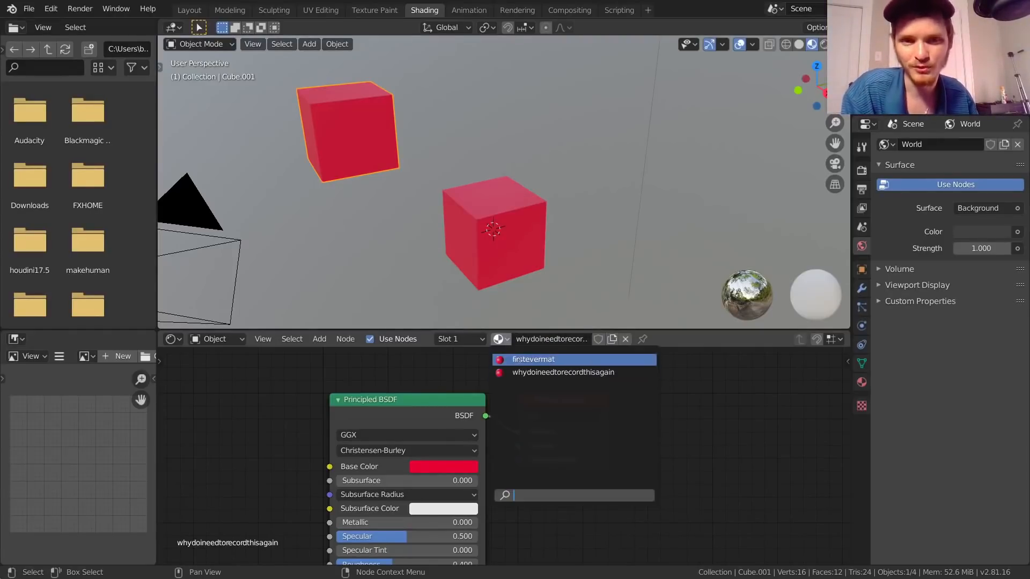
click(519, 360)
click(501, 340)
click(522, 372)
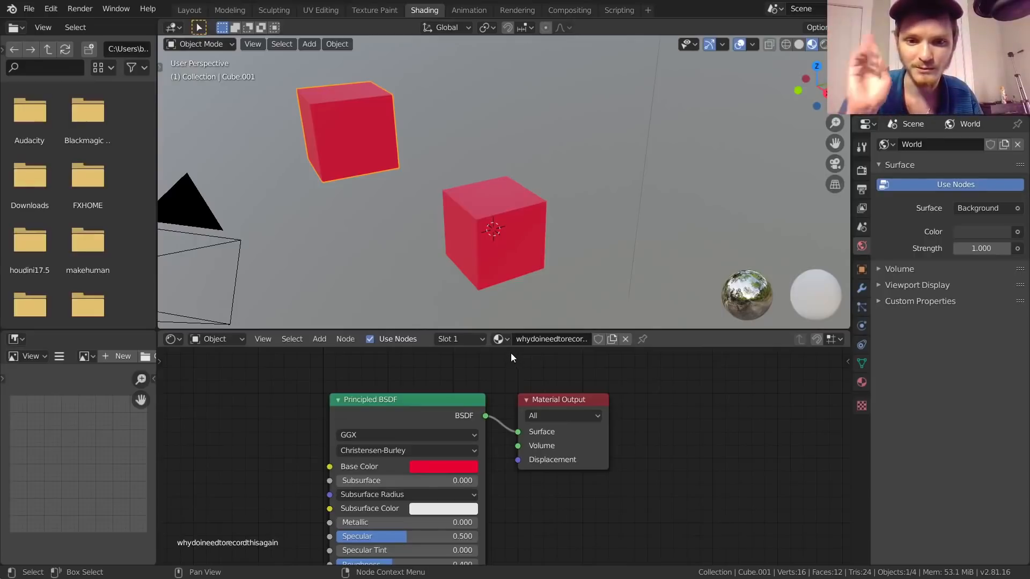
Step: Move the Principled BSDF node slightly up and away from Material Output and set the duplicate cube's Base Color to violet-blue
drag(451, 400, 437, 387)
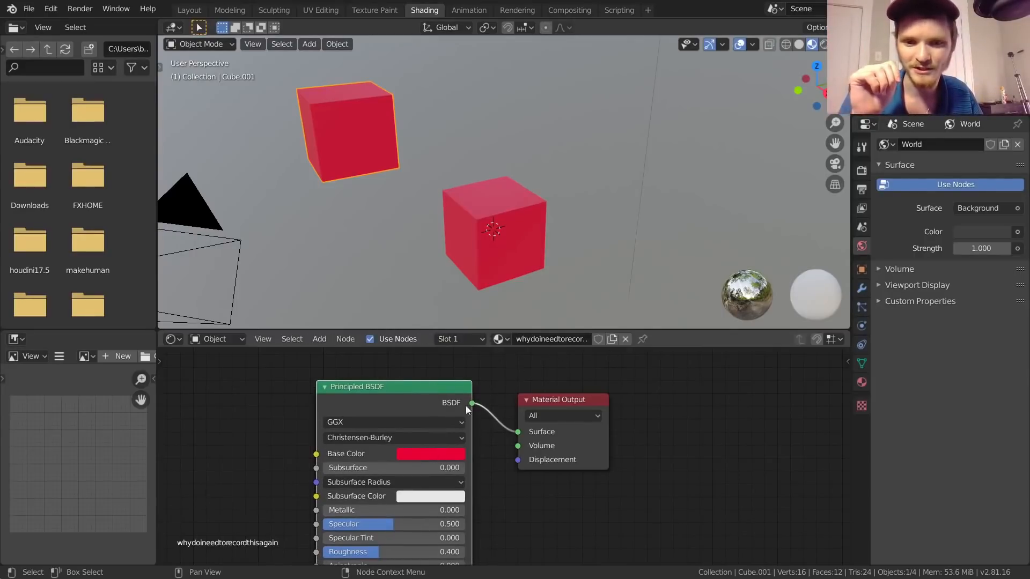
click(436, 454)
drag(456, 322, 495, 303)
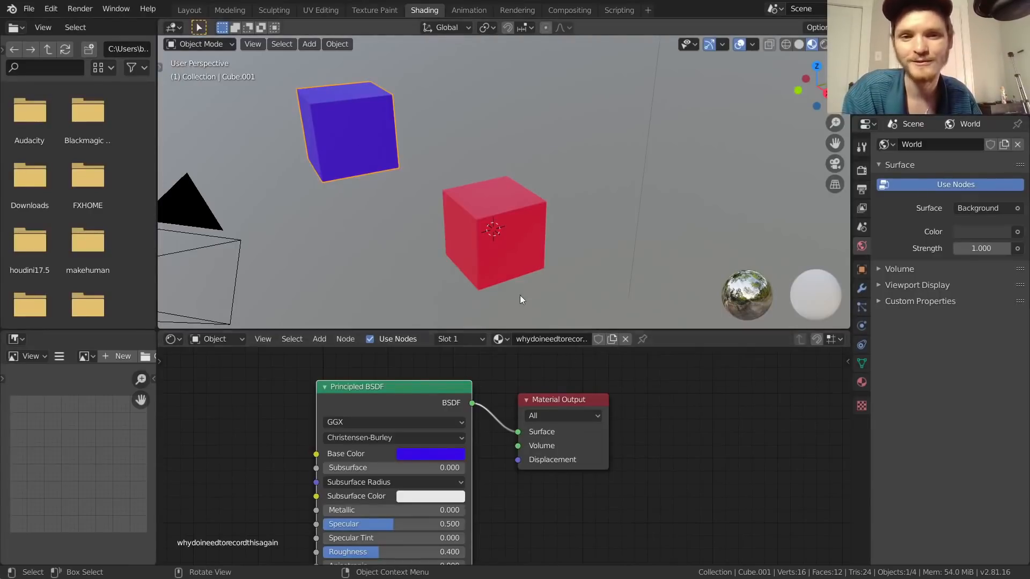
Step: Compare the materials of the two cubes and set the original cube's firstevermat Base Color to blue
click(499, 245)
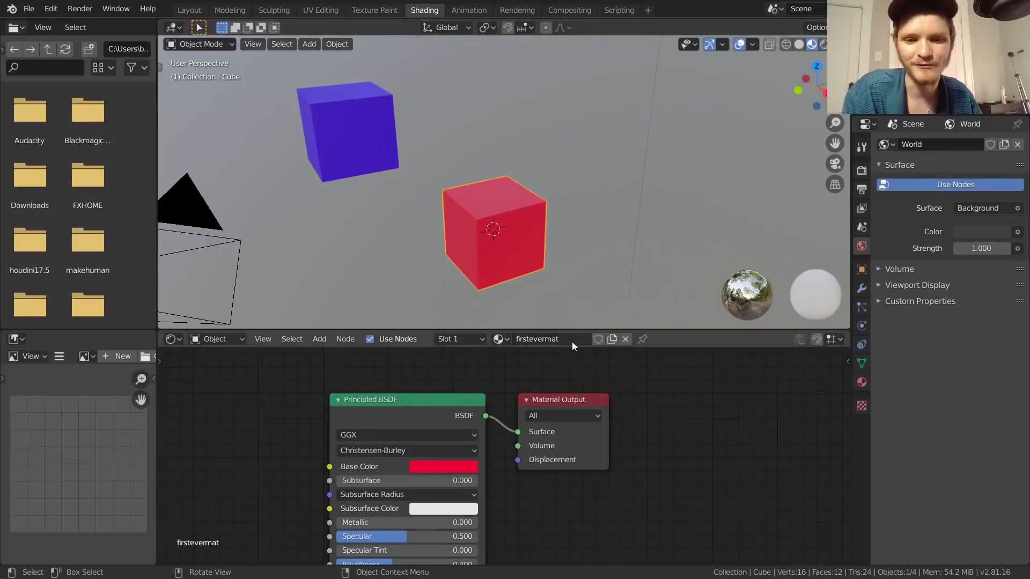
click(308, 133)
click(491, 263)
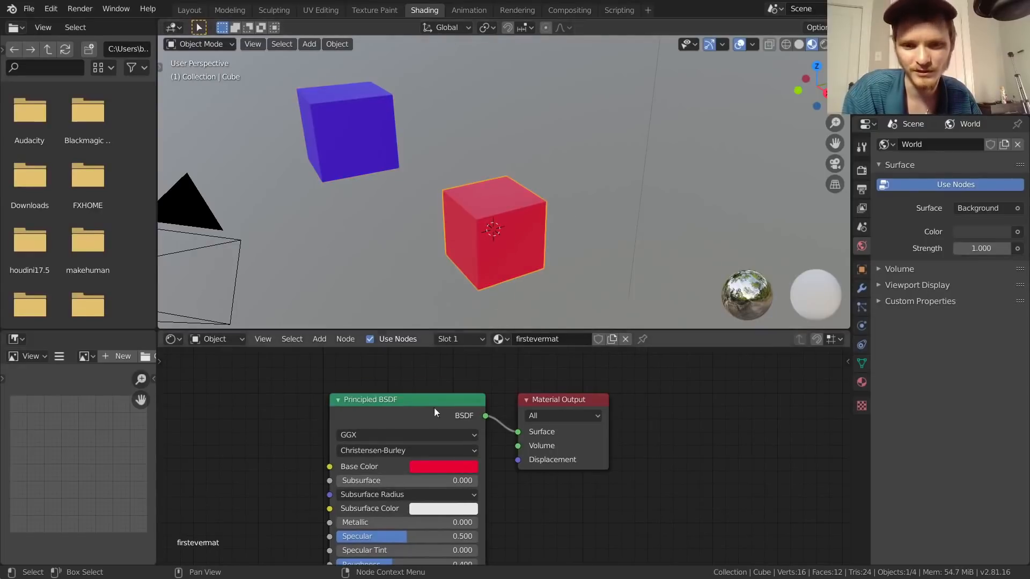
click(450, 467)
click(438, 344)
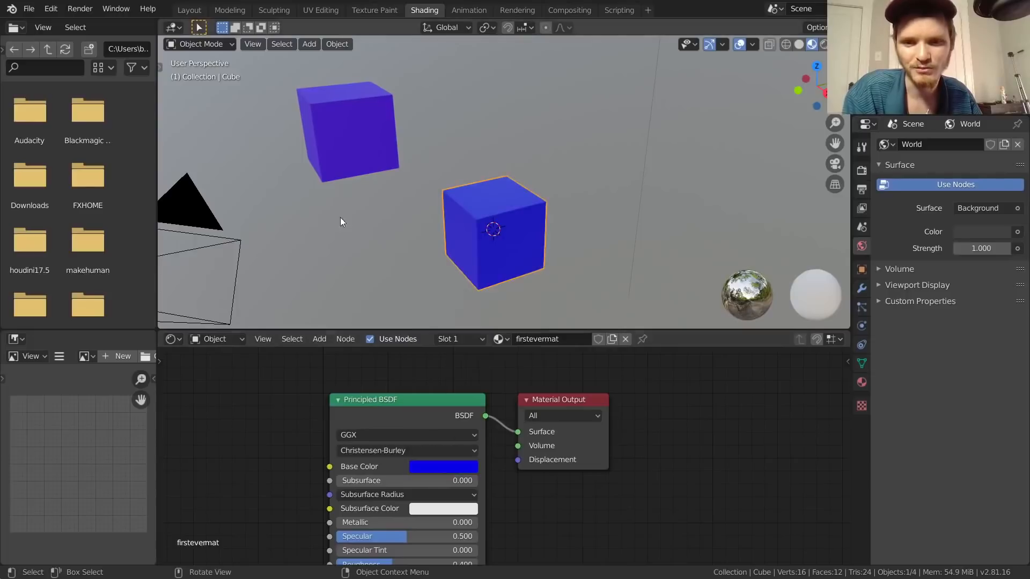
Step: Set the Base Color of the duplicate cube's whydoineedtorecordthisagain material to yellow
click(384, 153)
click(410, 453)
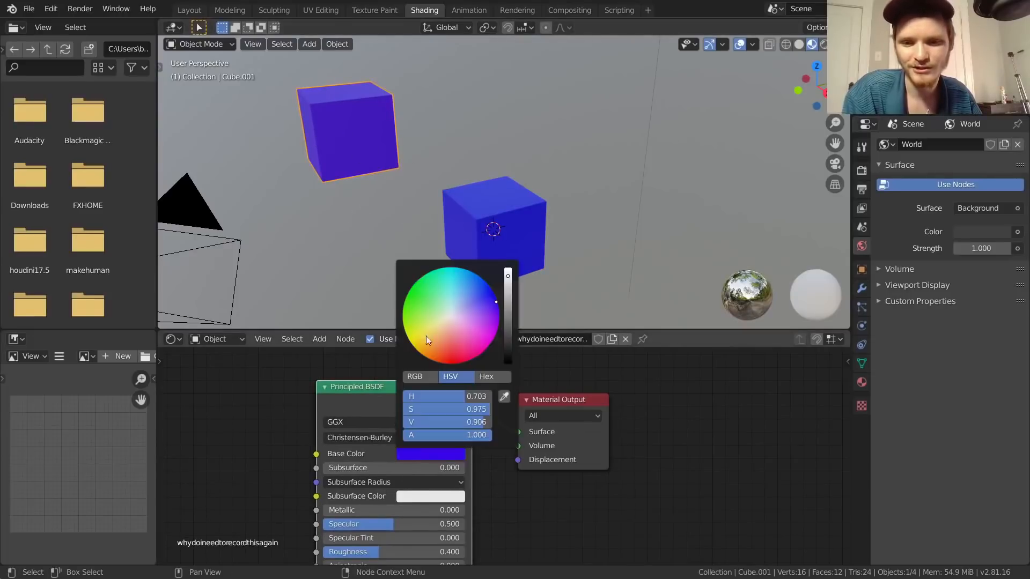
click(407, 338)
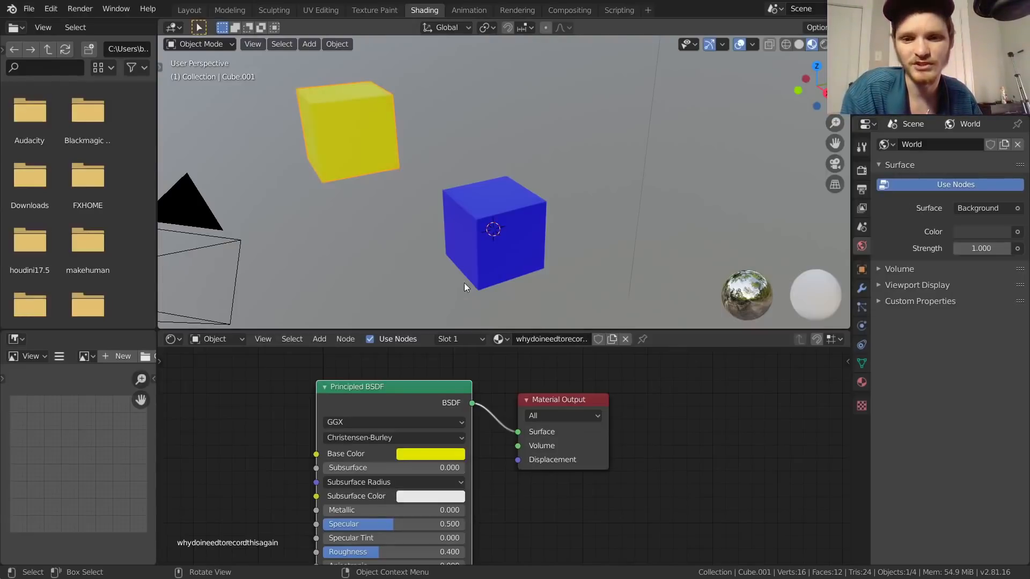
Step: Switch the duplicate cube's material repeatedly between firstevermat and whydoineedtorecordthisagain, ending on whydoineedtorecordthisagain
click(499, 339)
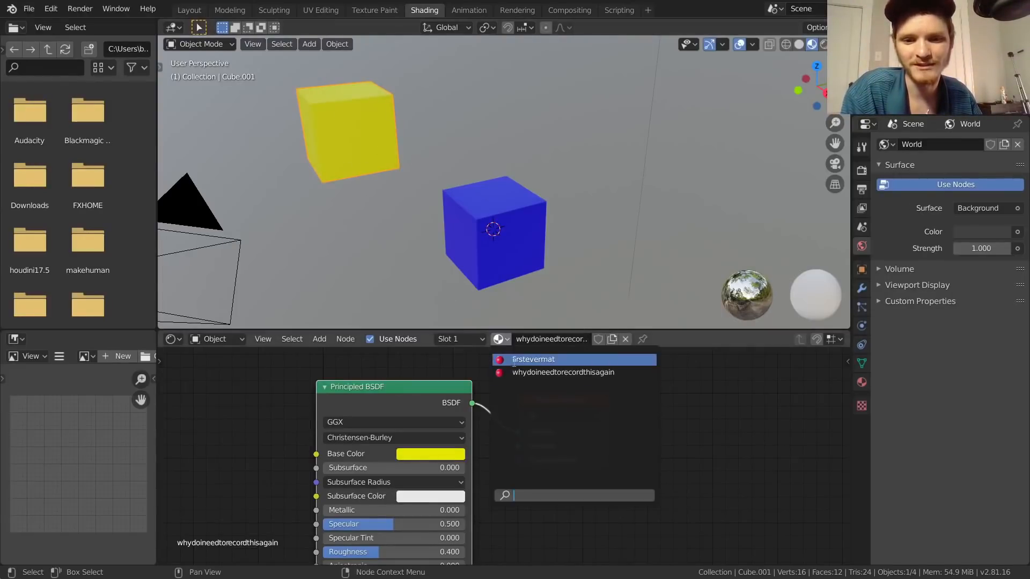
click(531, 356)
click(499, 341)
click(524, 373)
click(499, 339)
click(531, 359)
click(499, 339)
click(524, 372)
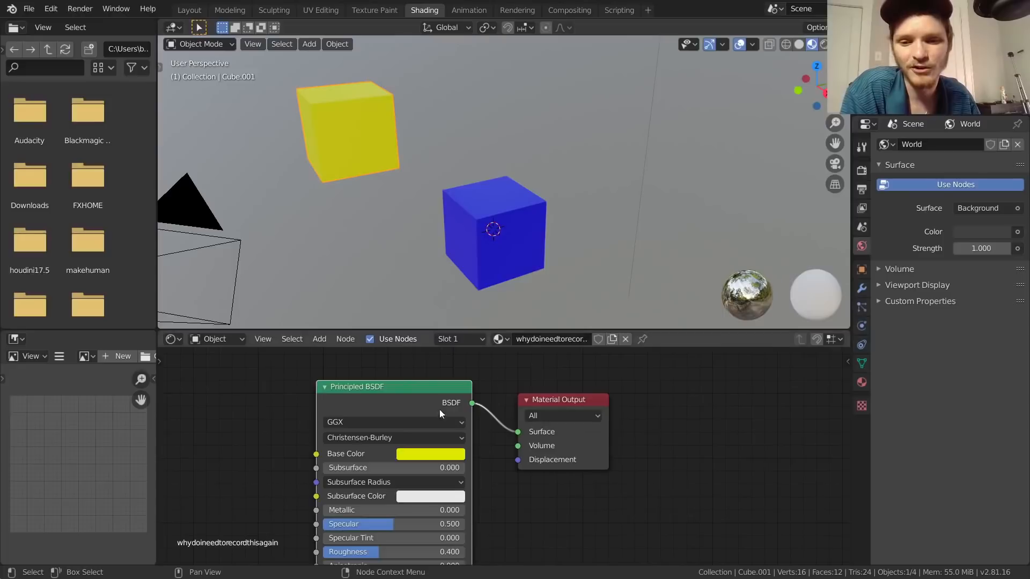
click(445, 339)
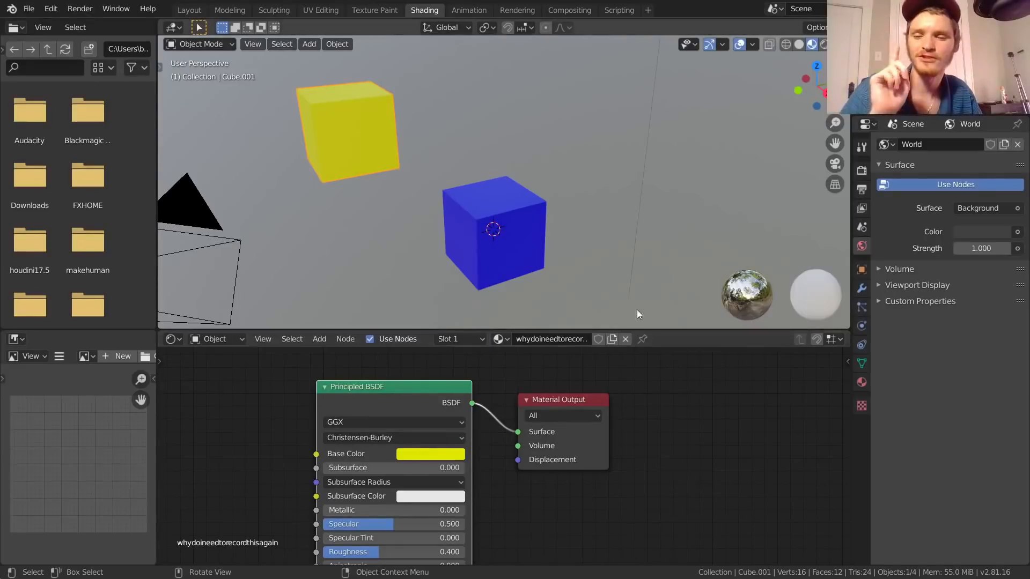
Step: Delete the yellow duplicate cube and select the remaining blue cube
key(x)
click(333, 147)
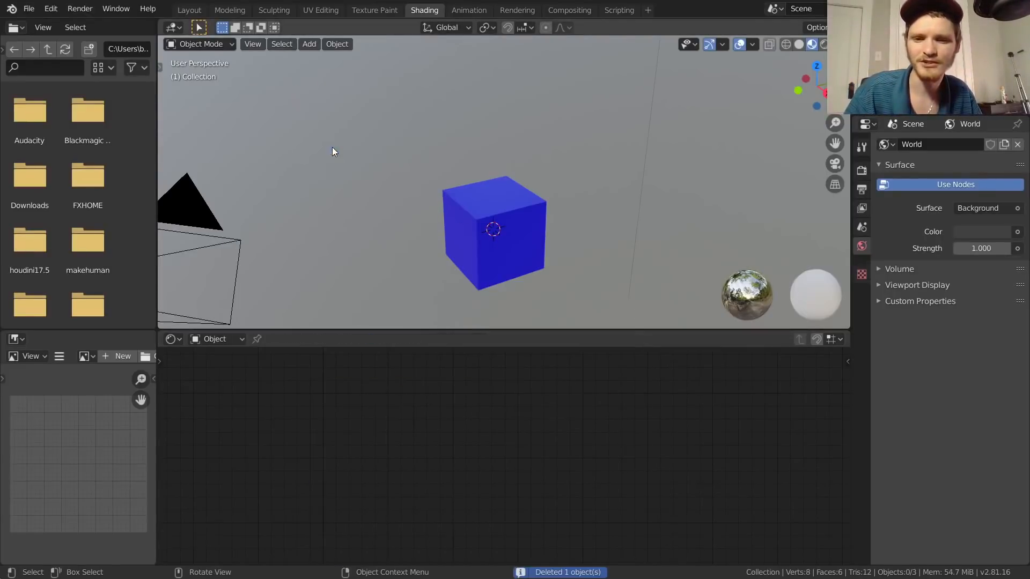
click(498, 207)
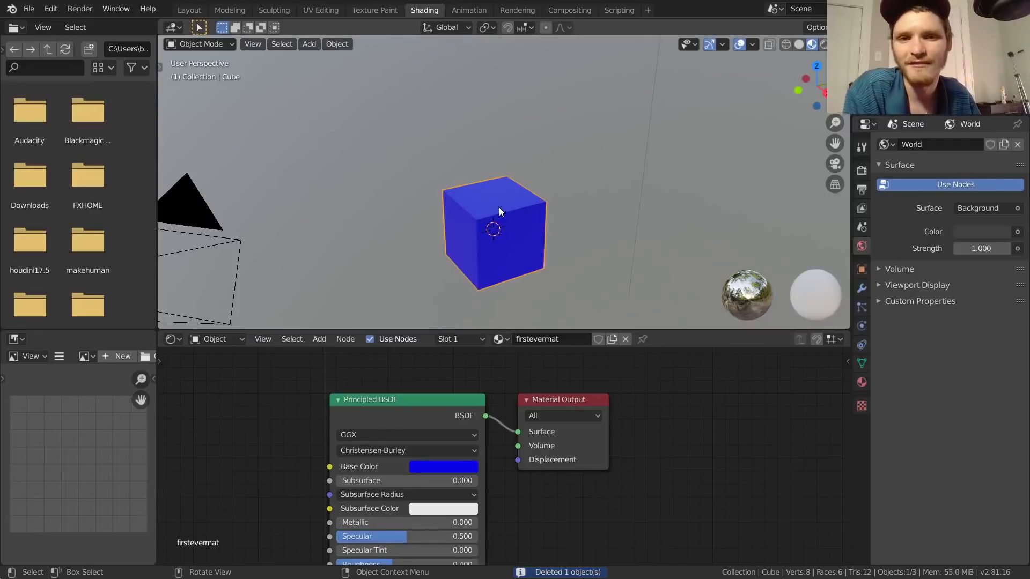
Step: Switch the remaining cube's material between whydoineedtorecordthisagain and firstevermat, ending on firstevermat
click(499, 339)
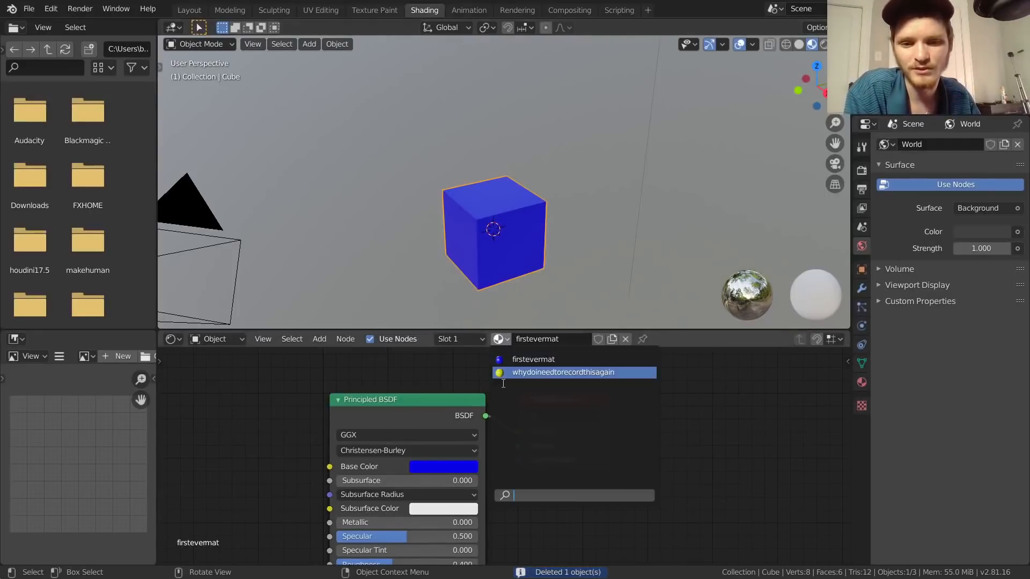
click(511, 378)
click(499, 339)
click(533, 359)
click(499, 339)
click(519, 372)
click(498, 339)
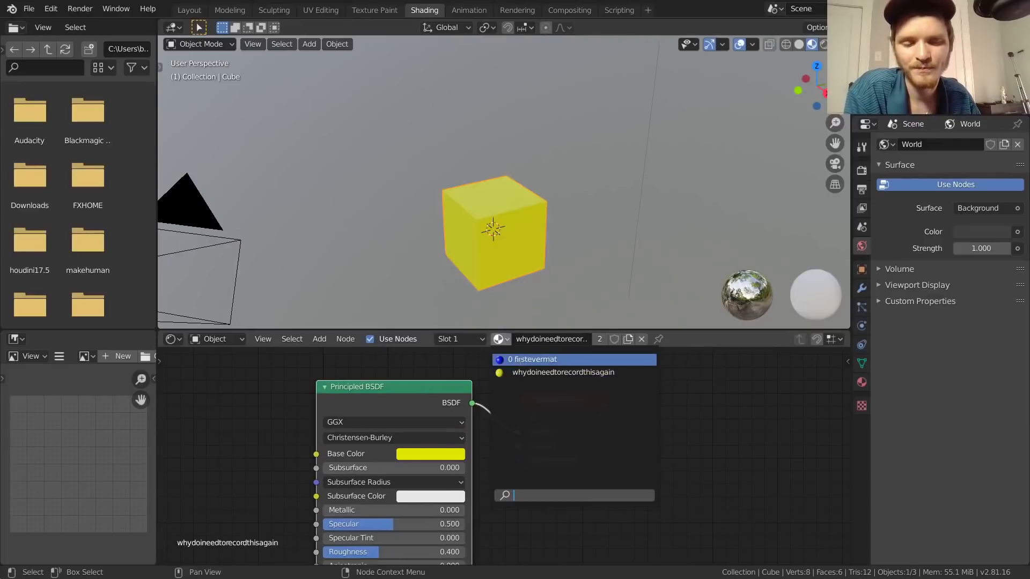
click(519, 360)
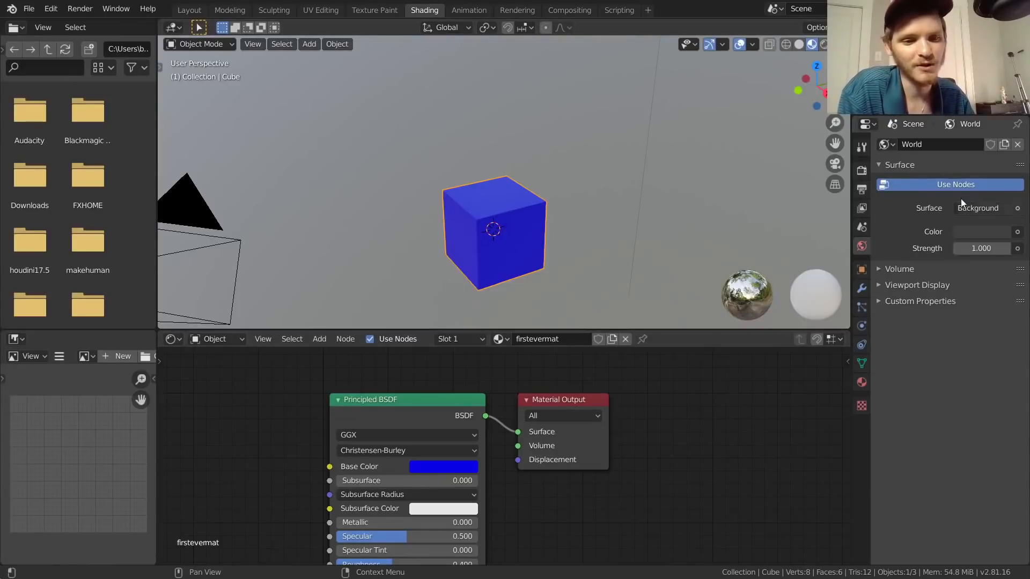
Step: Check the properties in the Layout workspace and return to the Shading workspace
click(191, 10)
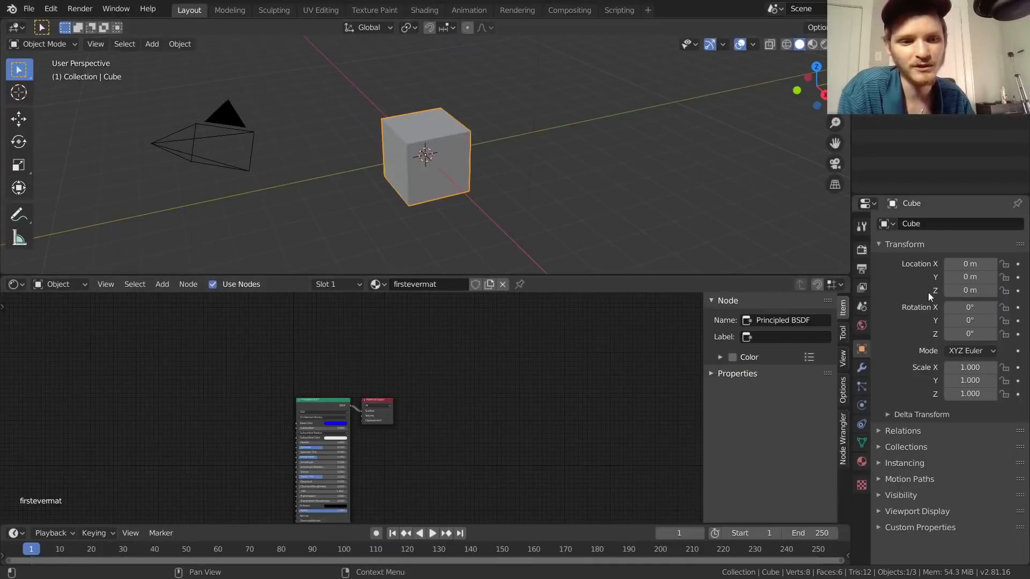
click(420, 10)
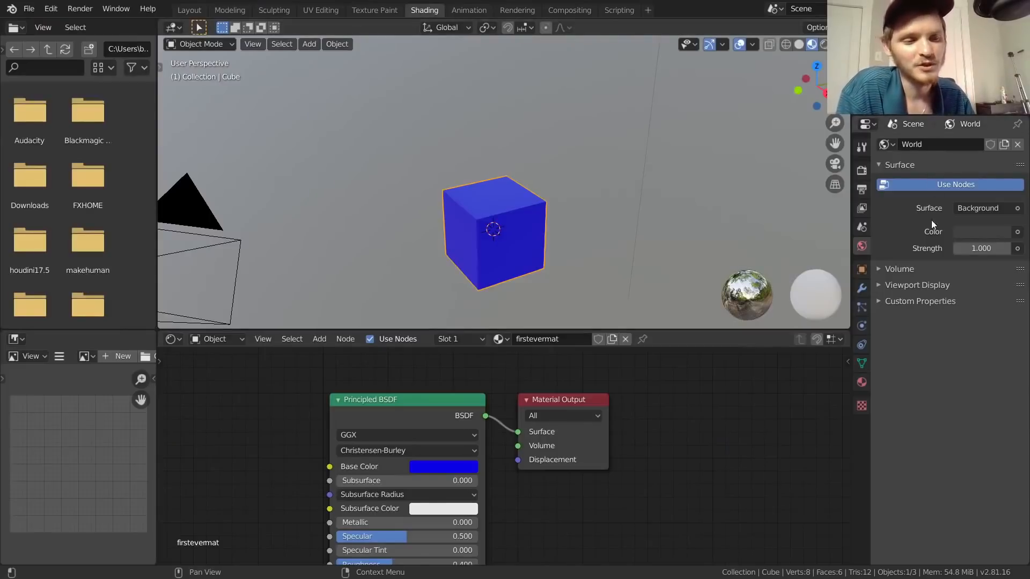
Step: Set the base color of the cube's firstevermat material to red from the material properties
click(860, 381)
scroll(910, 252, down, 10)
scroll(916, 265, up, 7)
scroll(535, 401, up, 1)
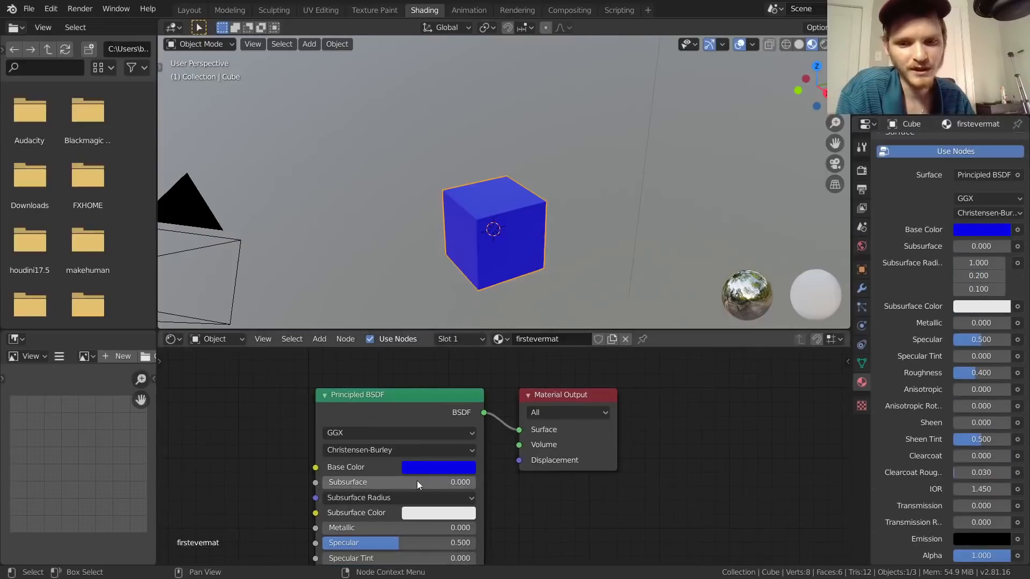
click(991, 230)
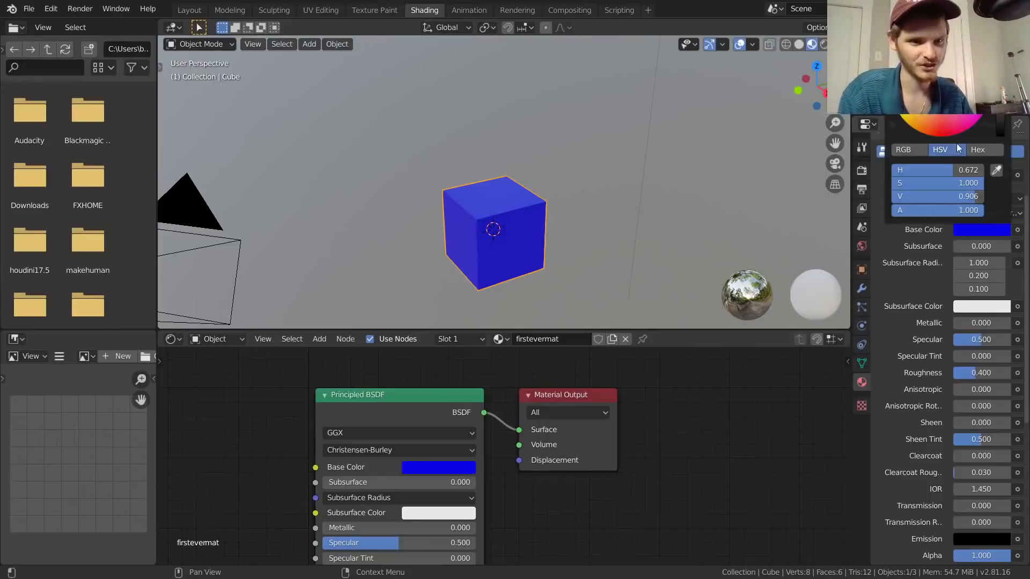
click(937, 126)
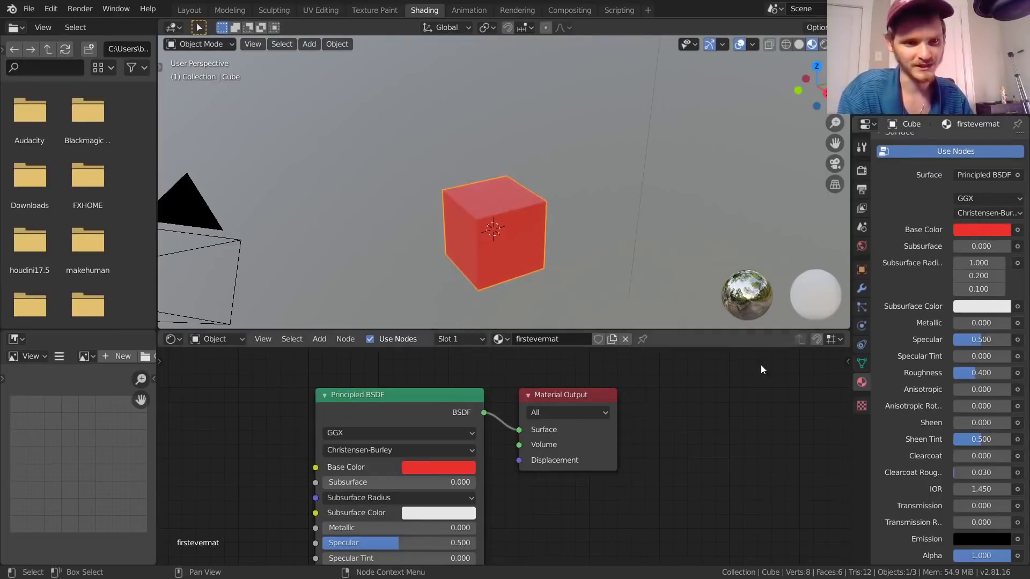
Step: Switch the cube's material away from firstevermat and back again using the list of existing materials
scroll(977, 316, up, 5)
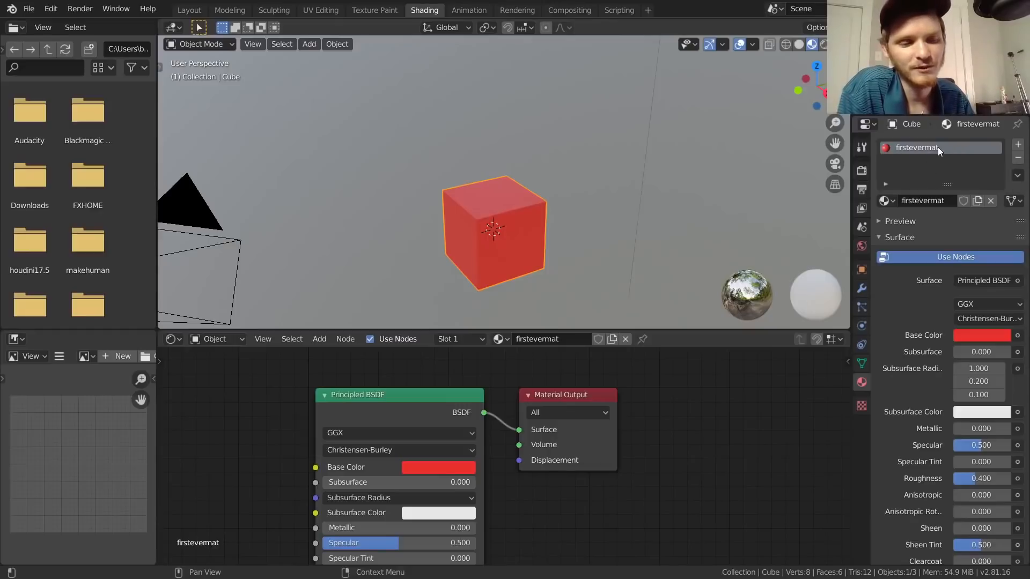
click(884, 201)
click(863, 234)
click(884, 203)
click(778, 221)
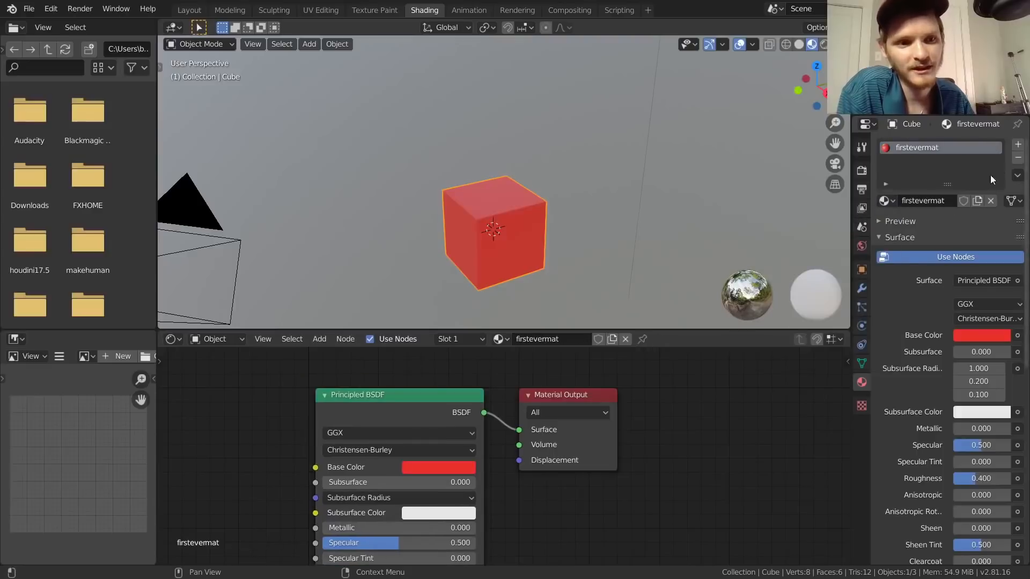
Step: Add a second material slot with whydoineedtorecordthisagain to the cube and move it above firstevermat
click(1017, 144)
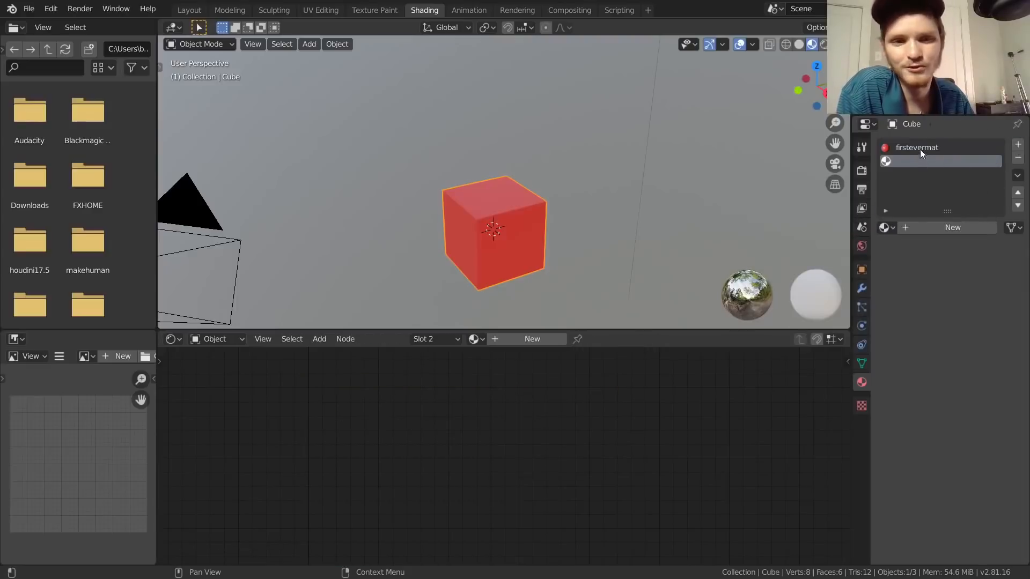
click(919, 149)
click(909, 162)
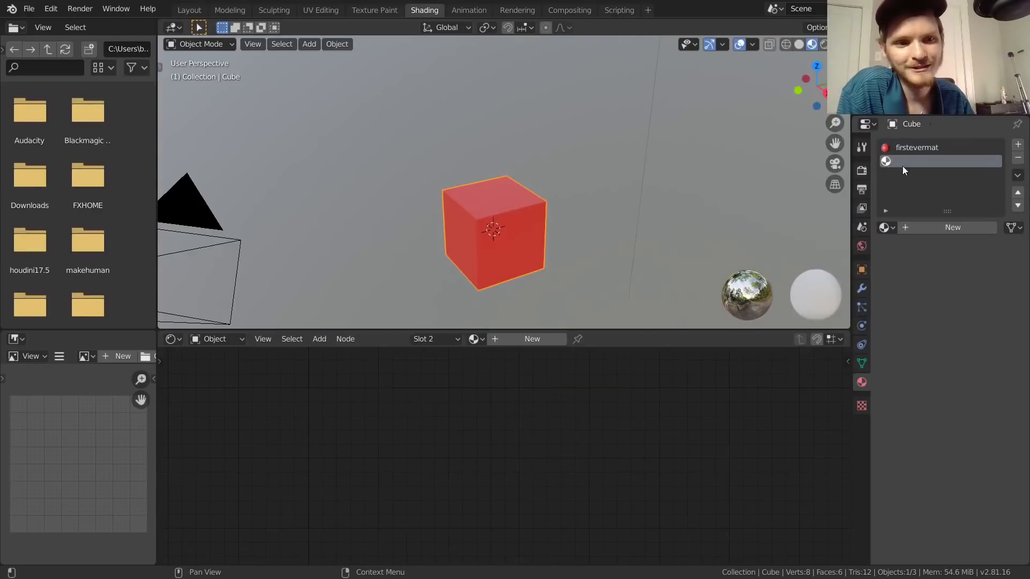
click(885, 228)
click(834, 261)
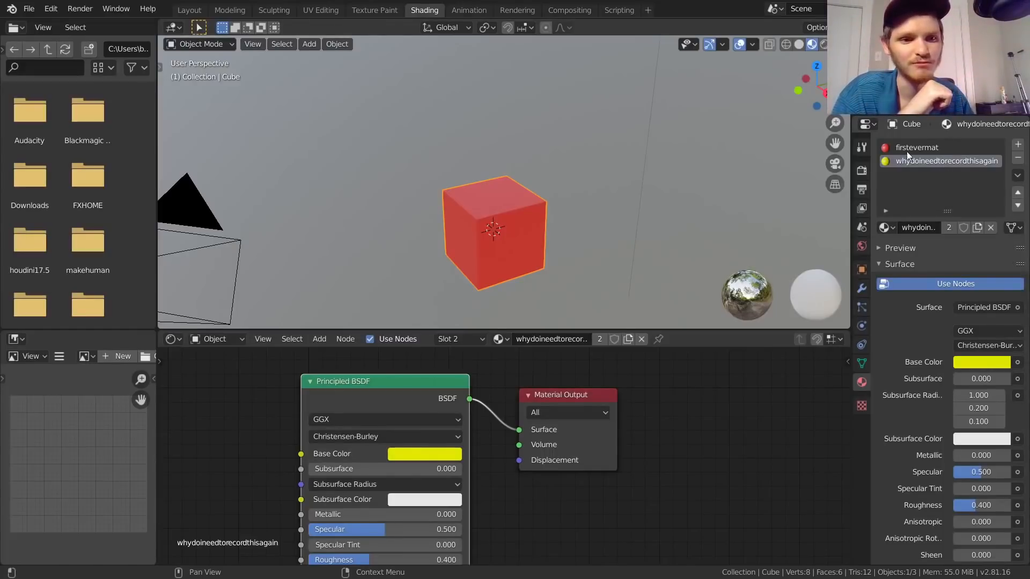
click(1018, 192)
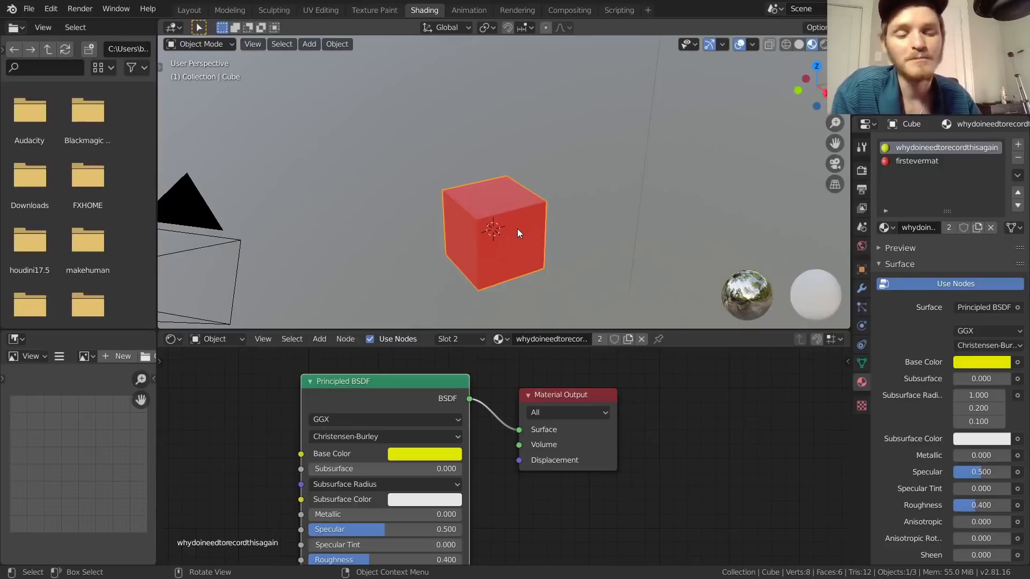
Step: Compare the firstevermat and whydoineedtorecordthisagain slots, and enter Edit Mode on the cube
click(914, 164)
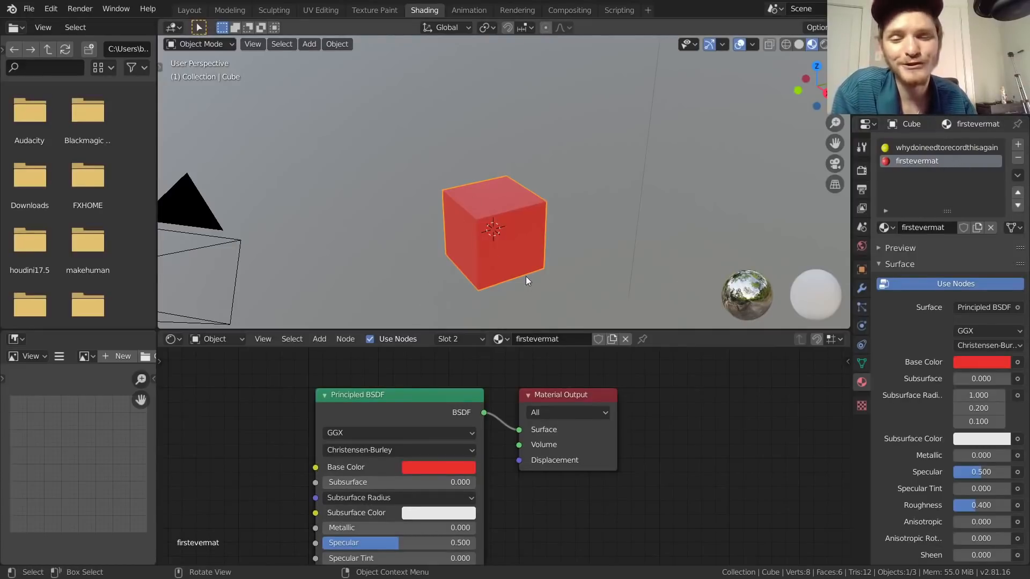
click(918, 145)
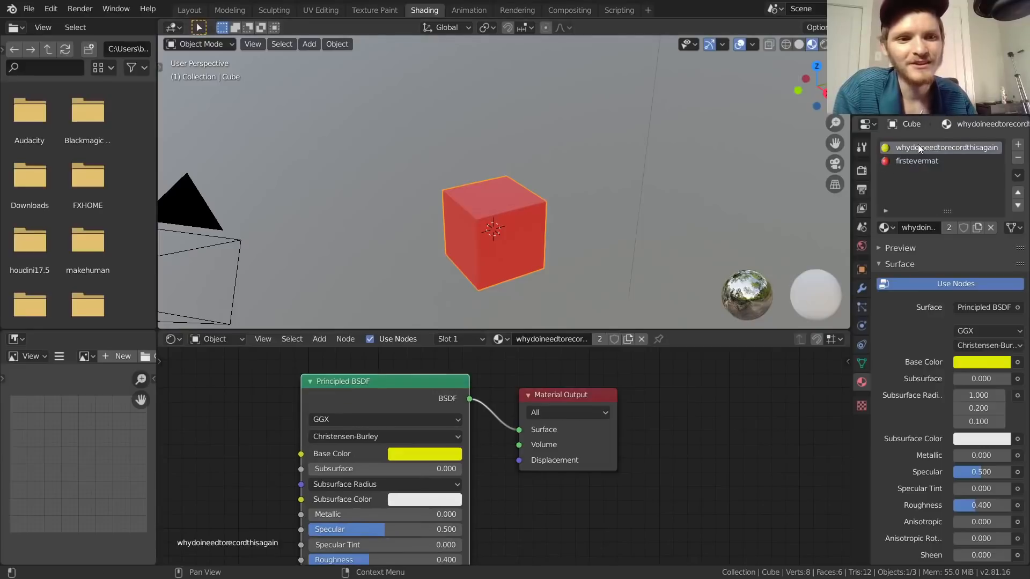
scroll(514, 241, up, 4)
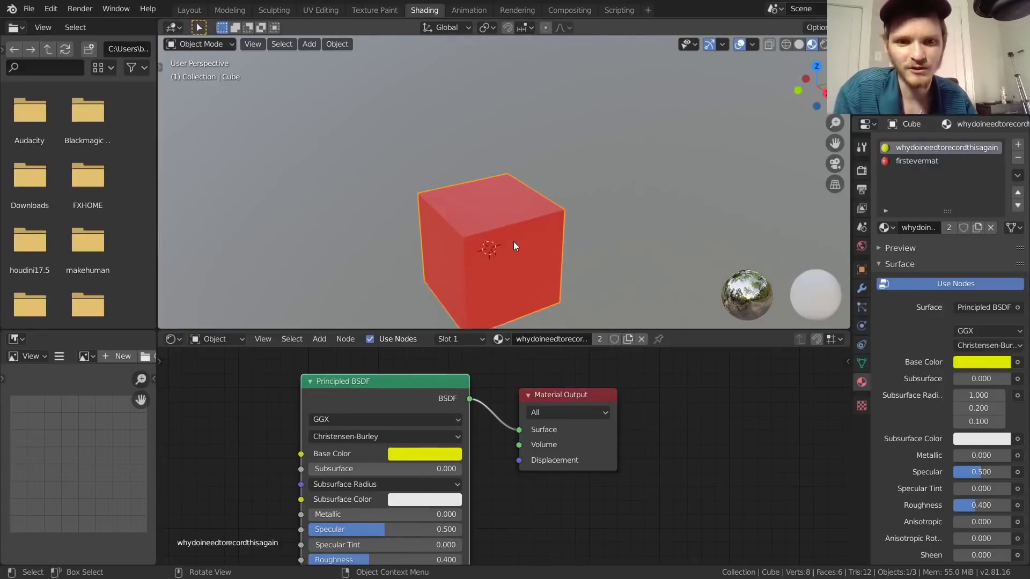
shift+middle_drag(520, 234, 496, 198)
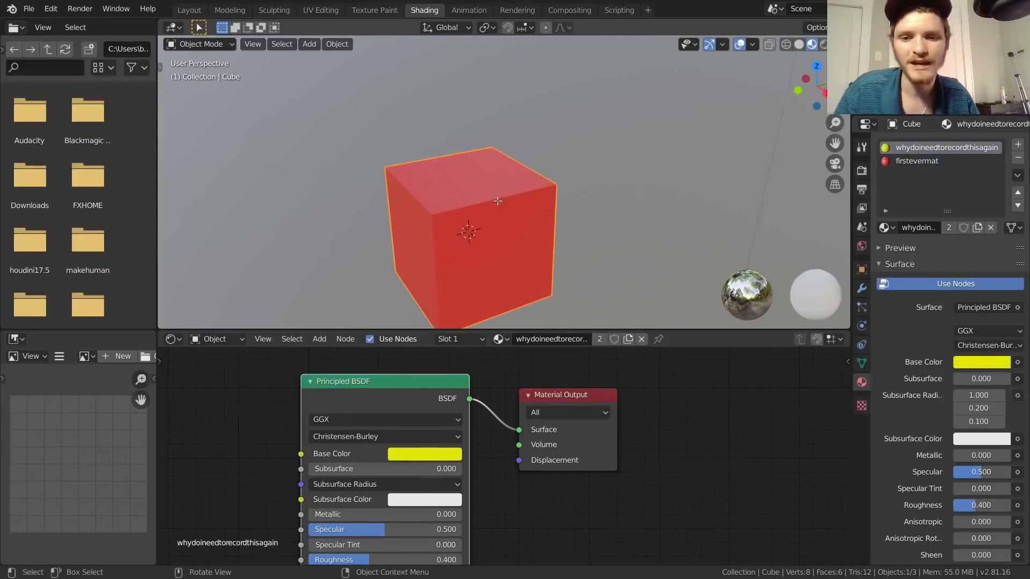
key(Tab)
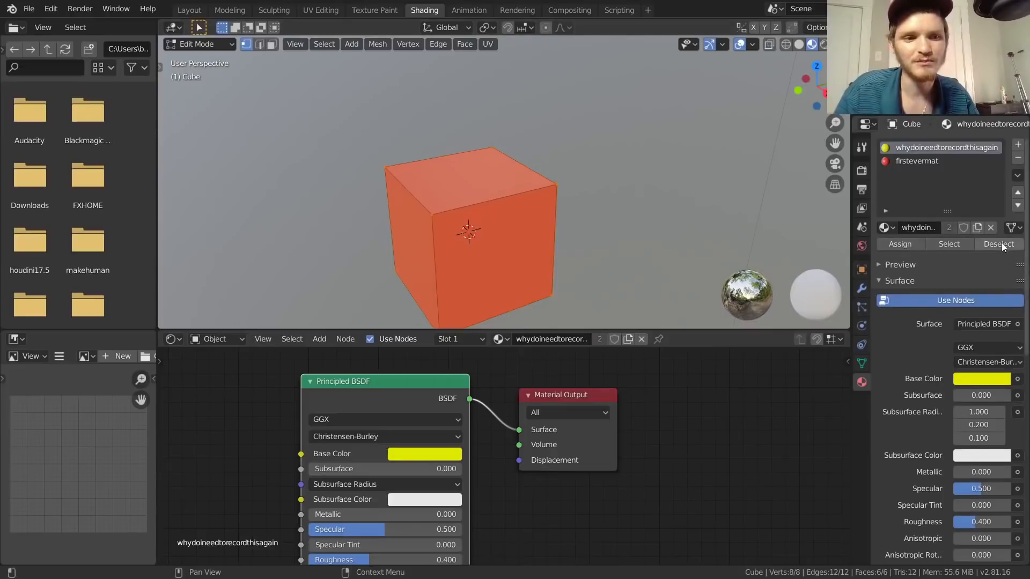
key(Tab)
key(Tab)
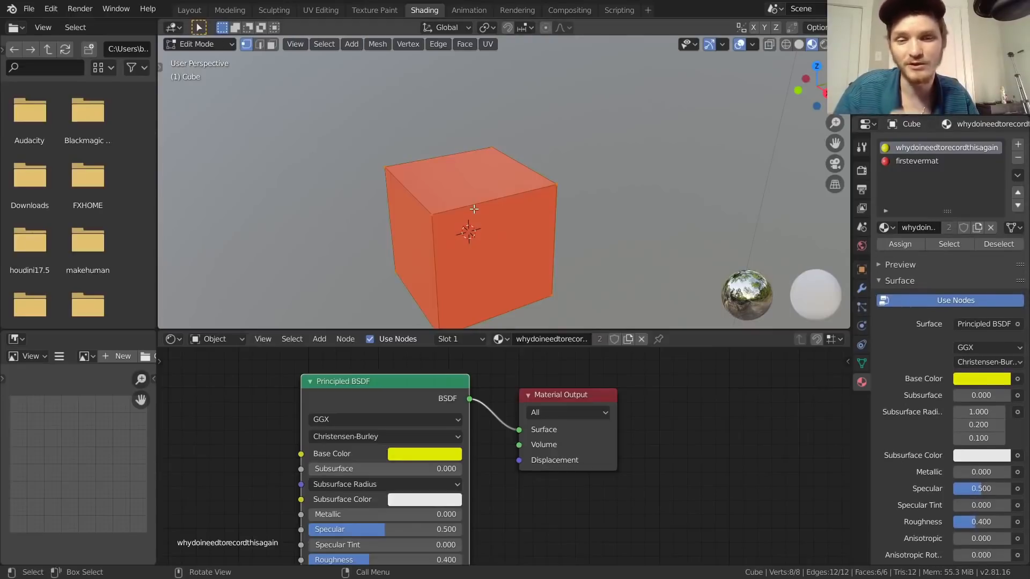
Step: Clear the mesh selection and select all geometry assigned to the firstevermat slot
click(905, 161)
click(589, 148)
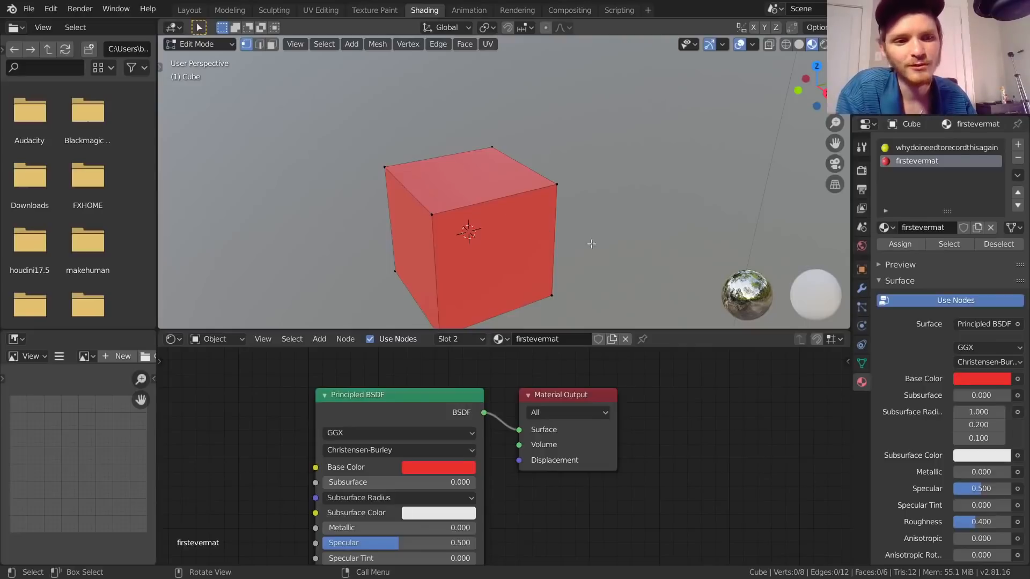
click(948, 244)
middle_drag(472, 177, 414, 207)
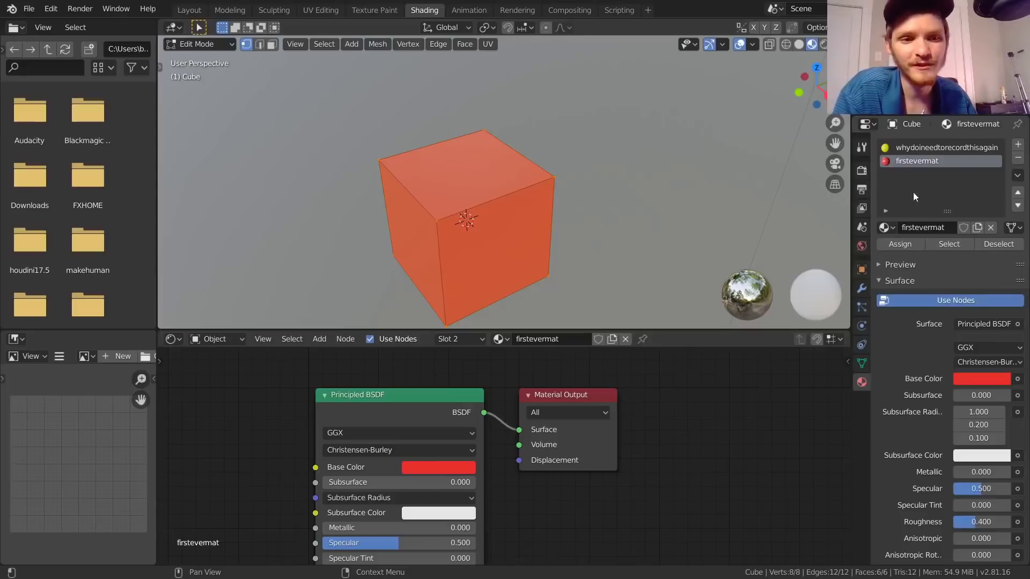
Step: Clear the selection and check which geometry is assigned to the whydoineedtorecordthisagain slot
click(613, 160)
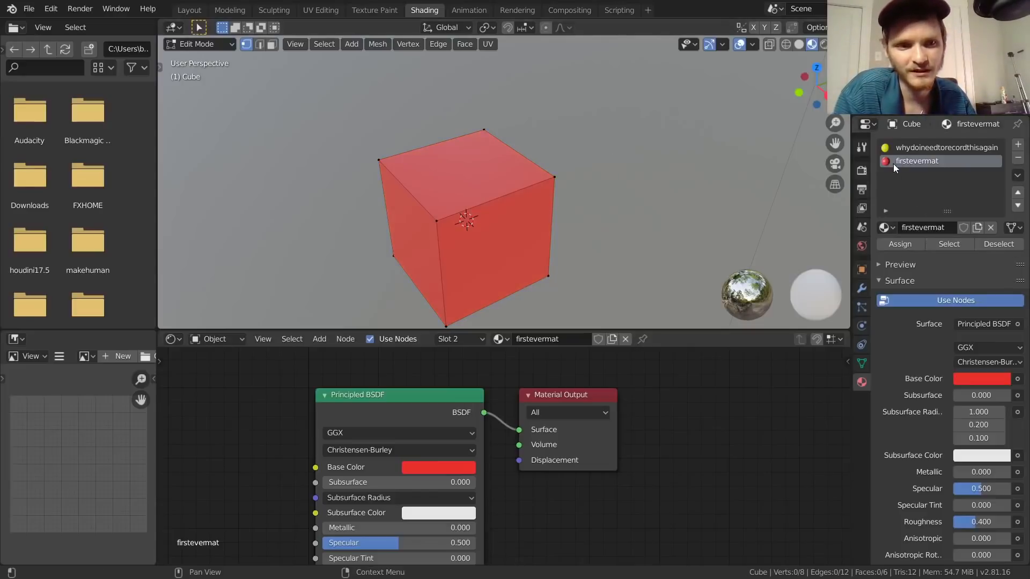
click(904, 149)
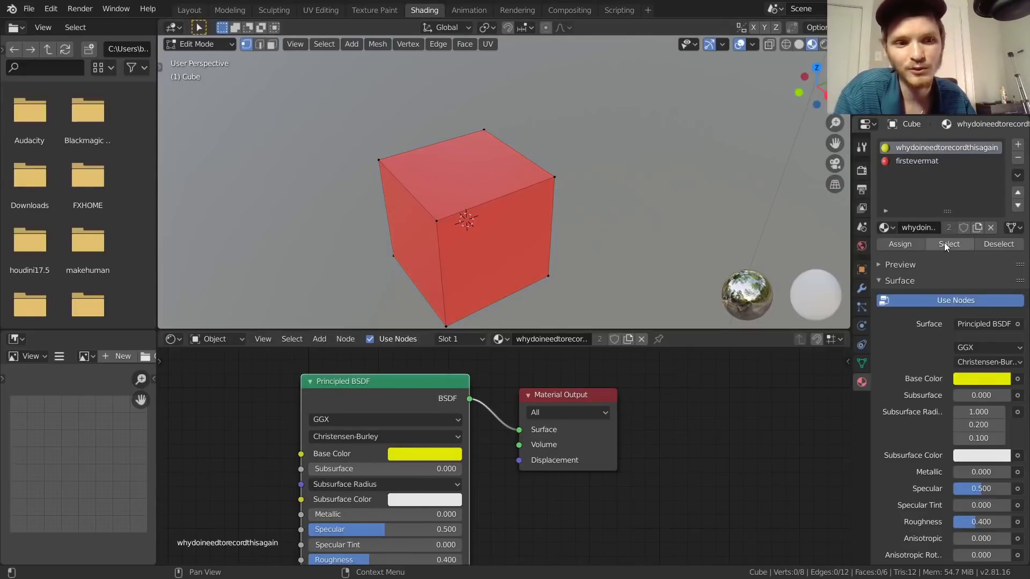
middle_drag(407, 134, 478, 208)
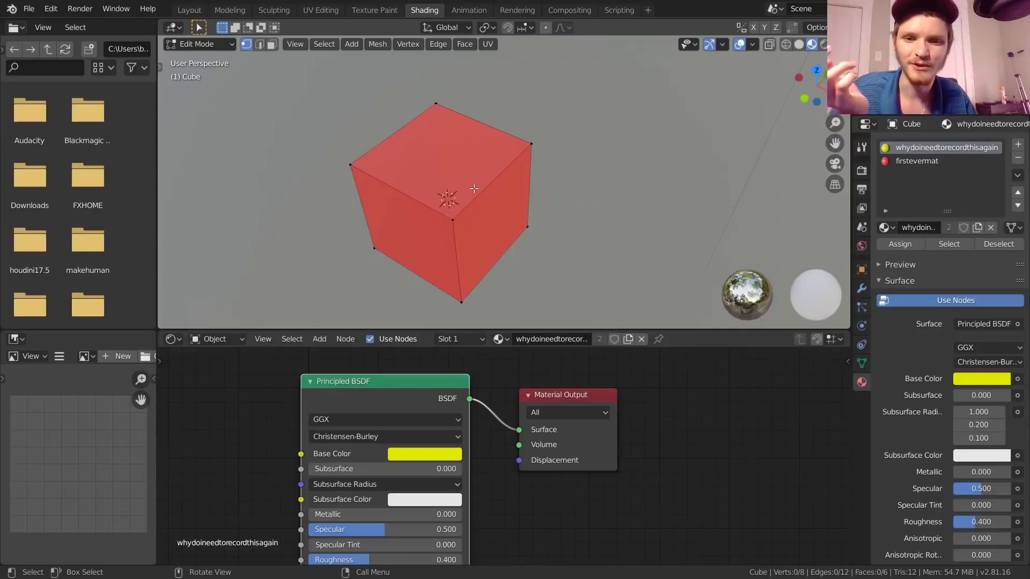
Step: Select a side face and the top face in turn in face selection mode, checking which material slot each uses
click(504, 215)
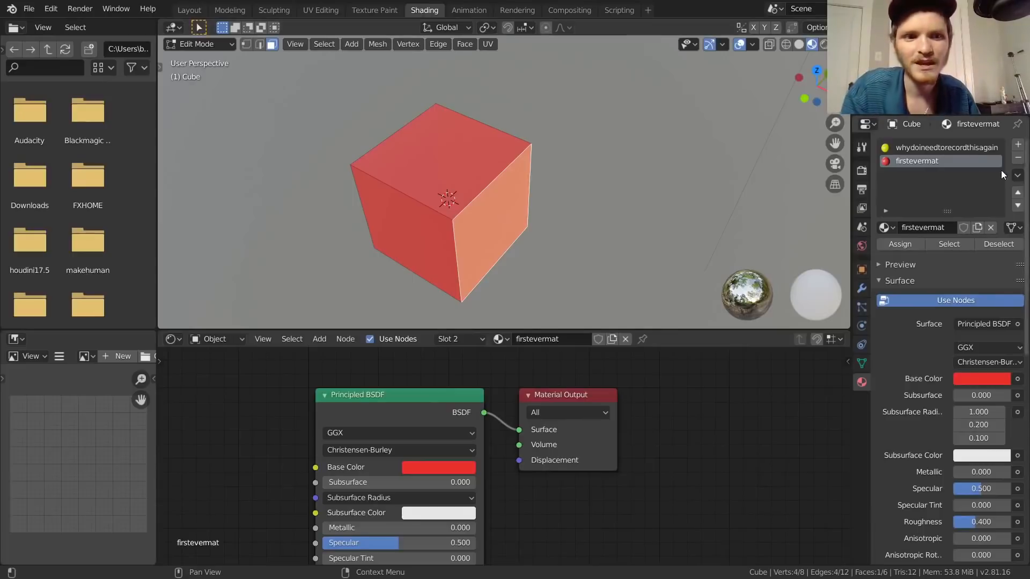
click(451, 150)
middle_drag(451, 149, 485, 161)
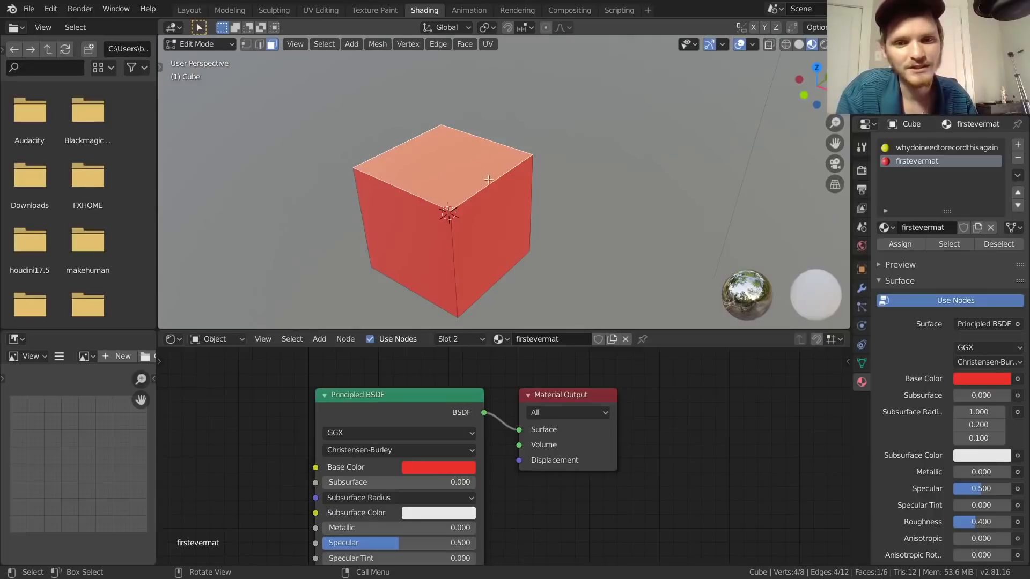
click(922, 147)
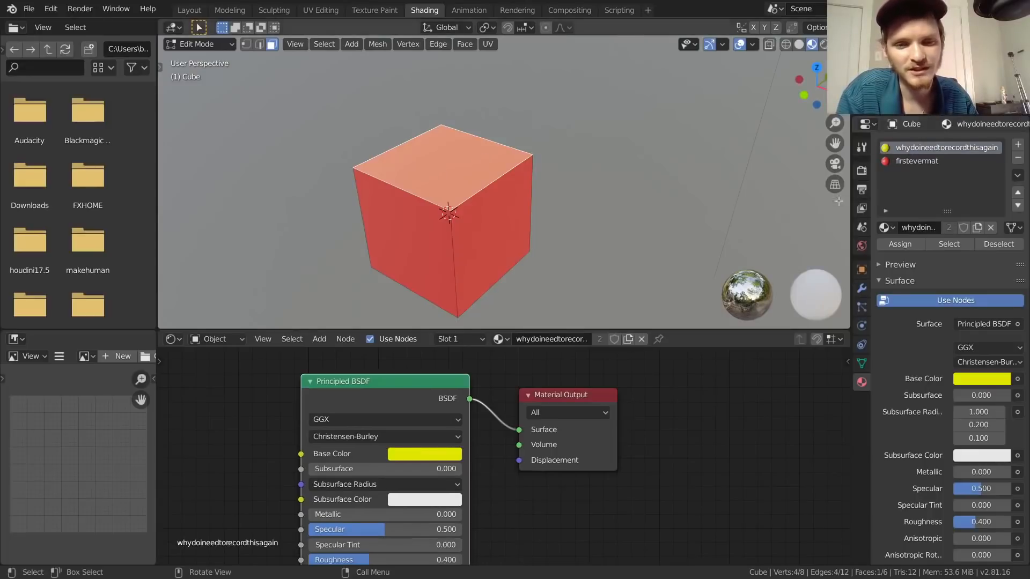
click(504, 209)
click(965, 163)
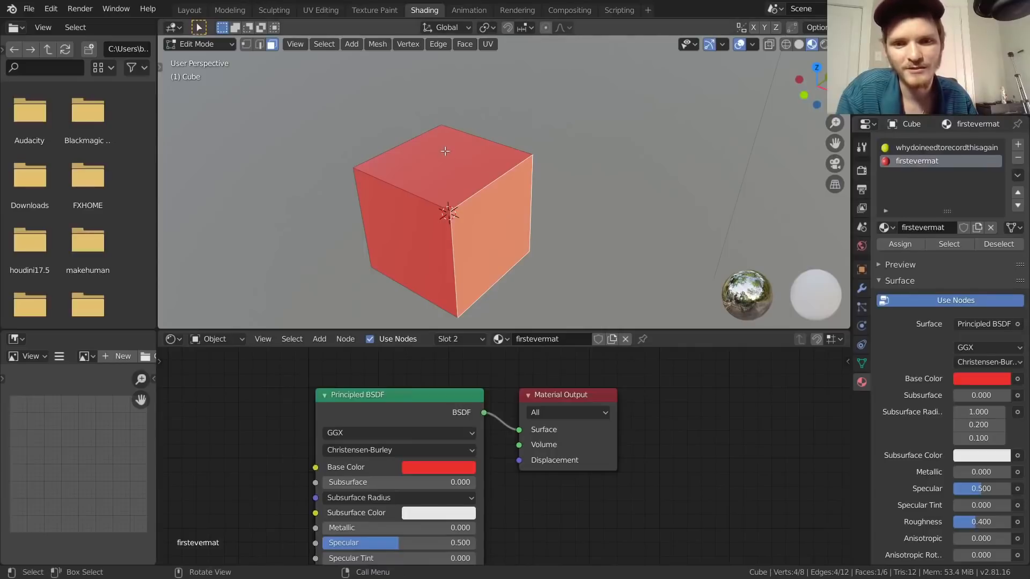
Step: Assign the whydoineedtorecordthisagain material to the cube's top face
click(444, 151)
click(916, 147)
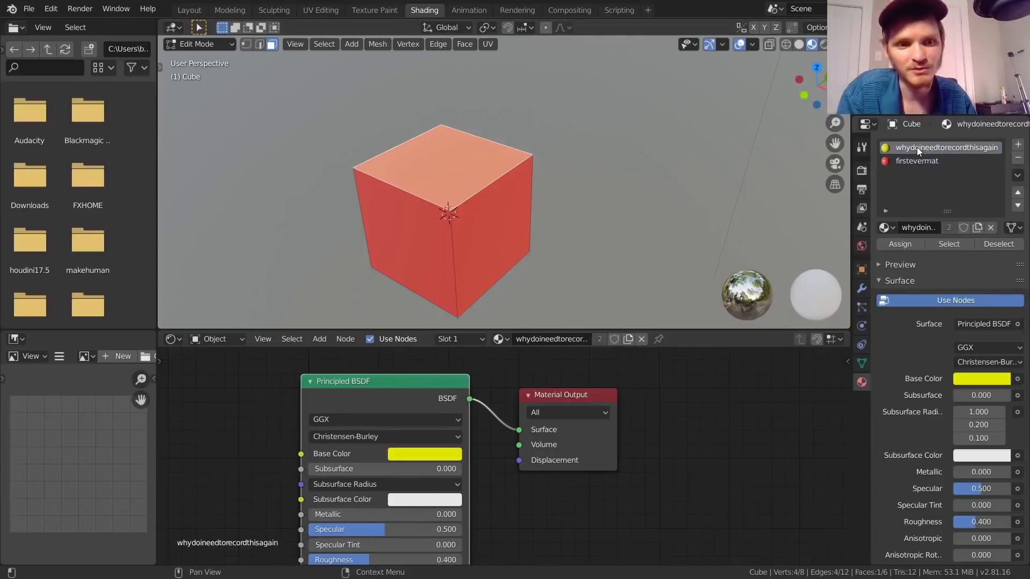
click(901, 243)
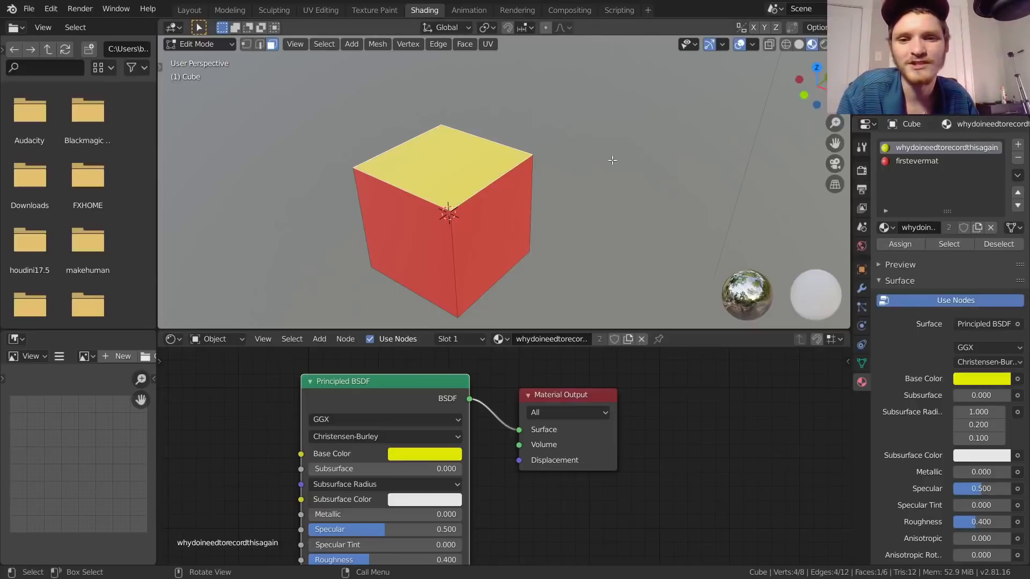
Step: Clear the face selection and inspect the two-colored cube in Object Mode
key(alt+a)
key(Tab)
scroll(496, 178, down, 4)
middle_drag(496, 178, 459, 189)
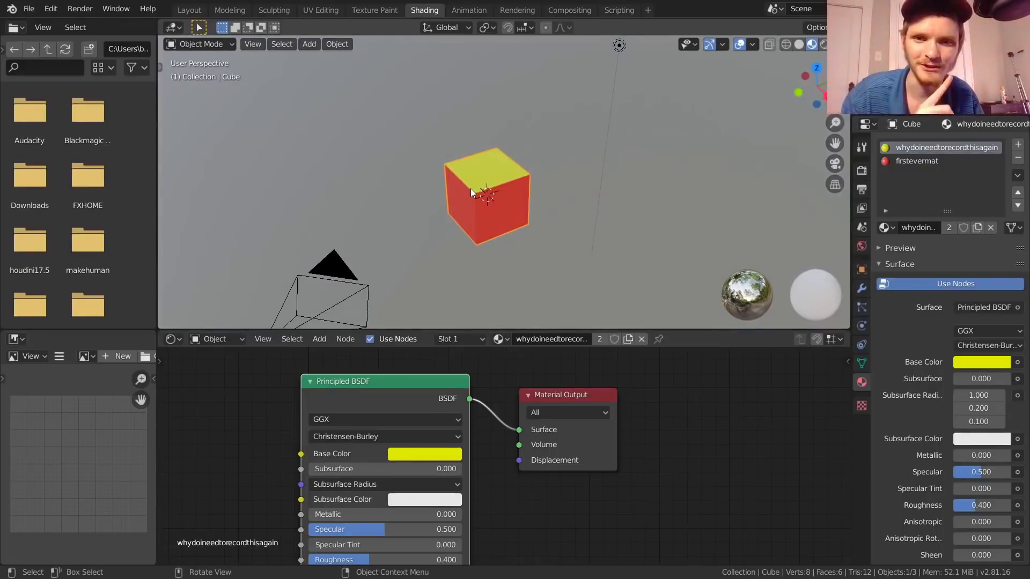
scroll(471, 188, up, 5)
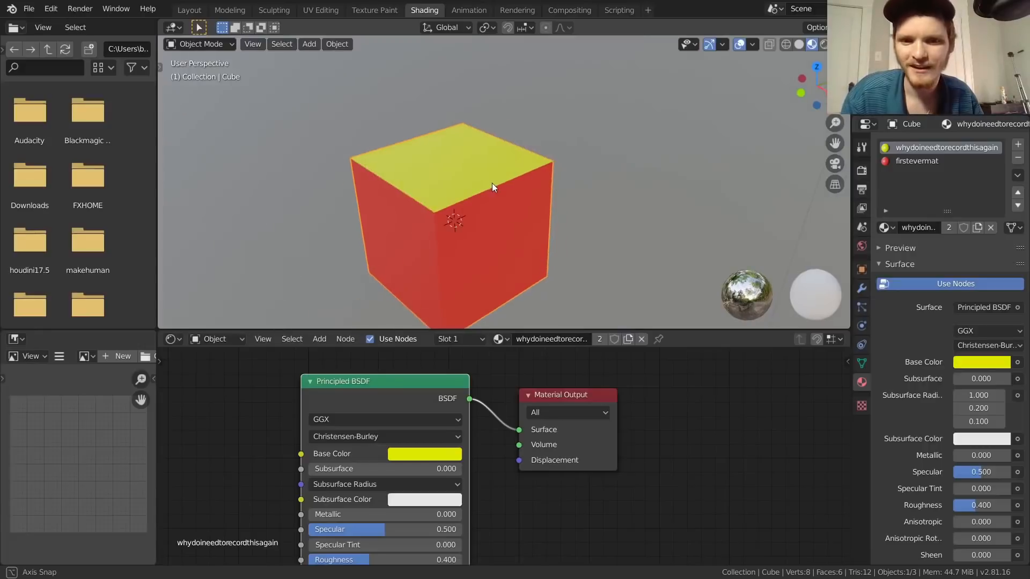
Step: In Edit Mode, select the faces assigned to whydoineedtorecordthisagain, clear them, and select those assigned to firstevermat
key(Tab)
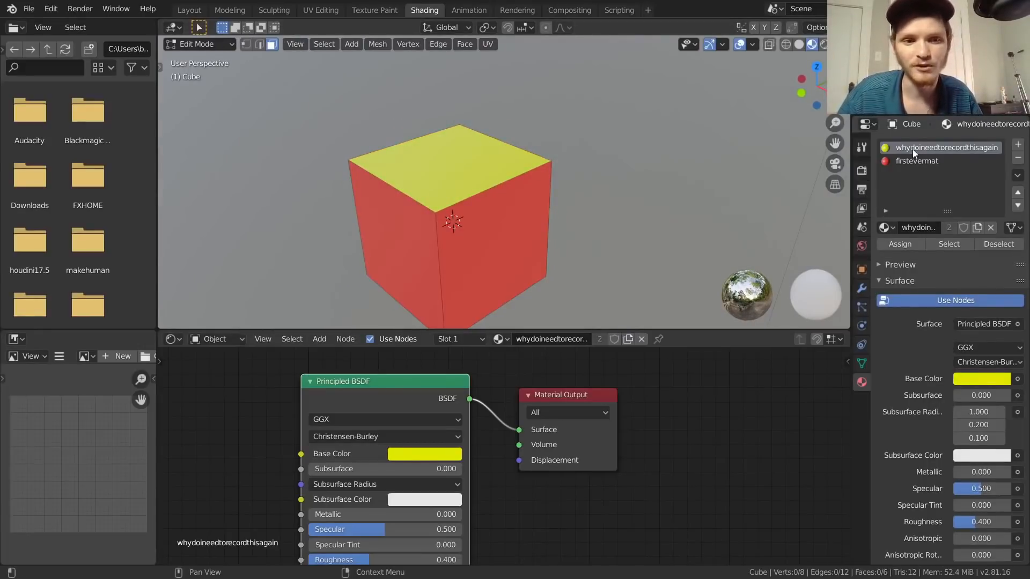
click(941, 241)
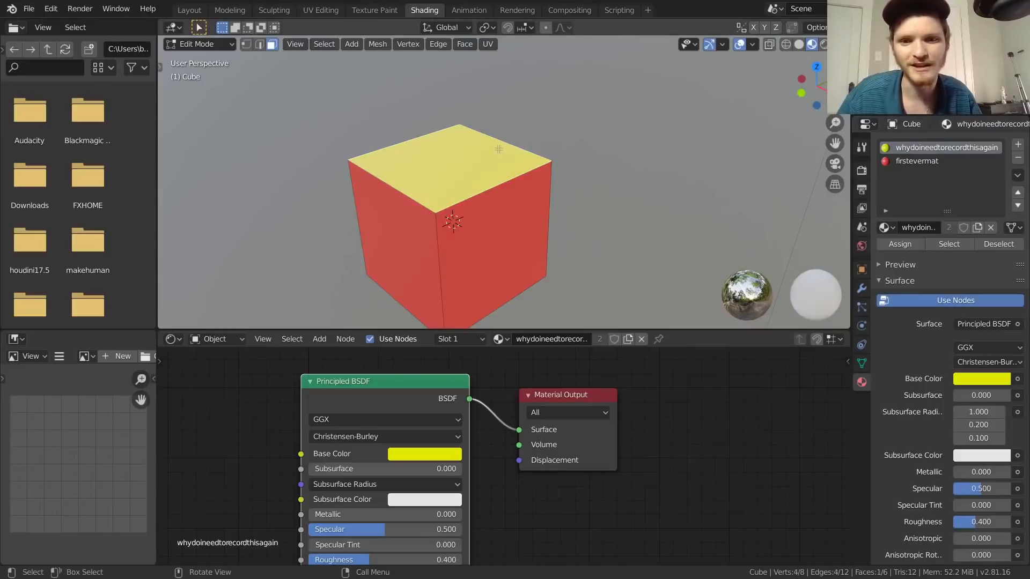
click(705, 188)
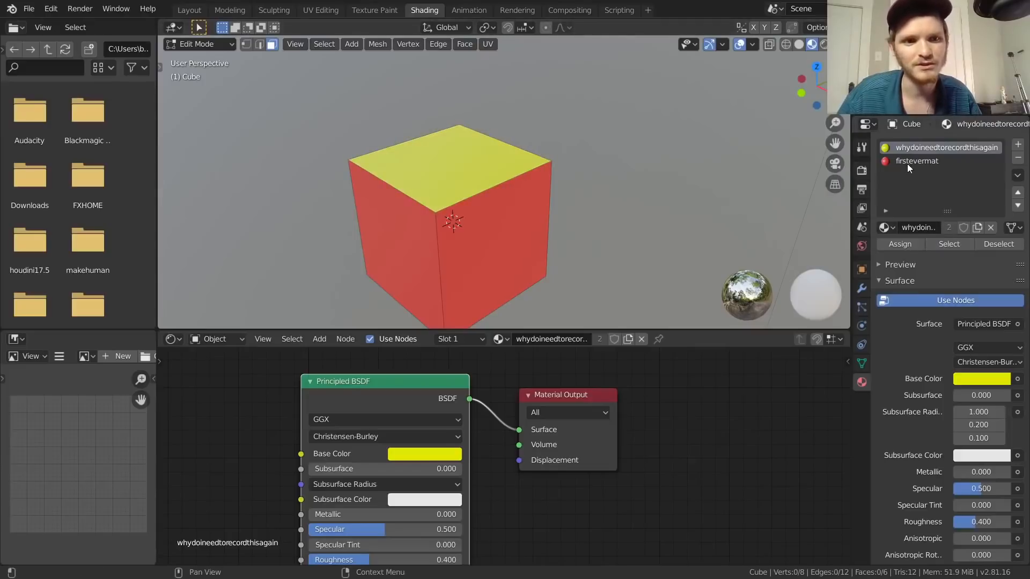
click(906, 163)
click(939, 240)
middle_drag(481, 208, 574, 225)
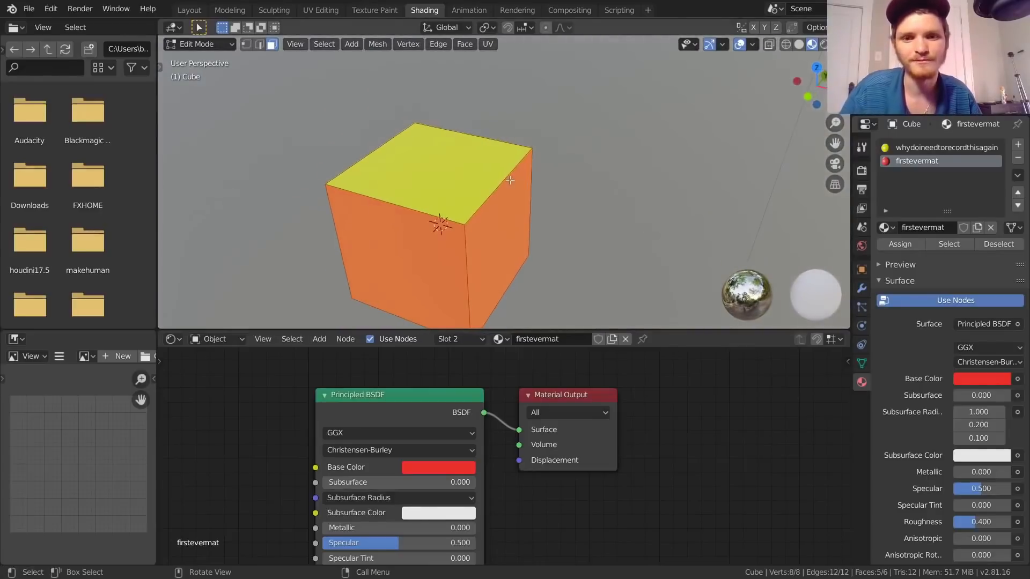
Step: Assign the whydoineedtorecordthisagain material to the cube's top face and its two visible side faces, and return to Object Mode
click(902, 151)
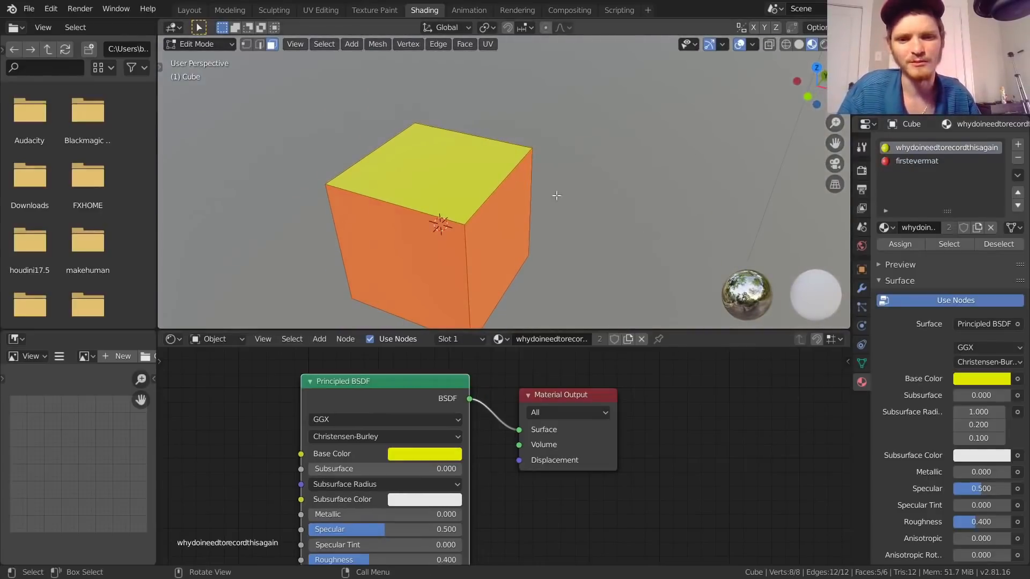
click(487, 189)
shift+click(516, 218)
shift+click(435, 254)
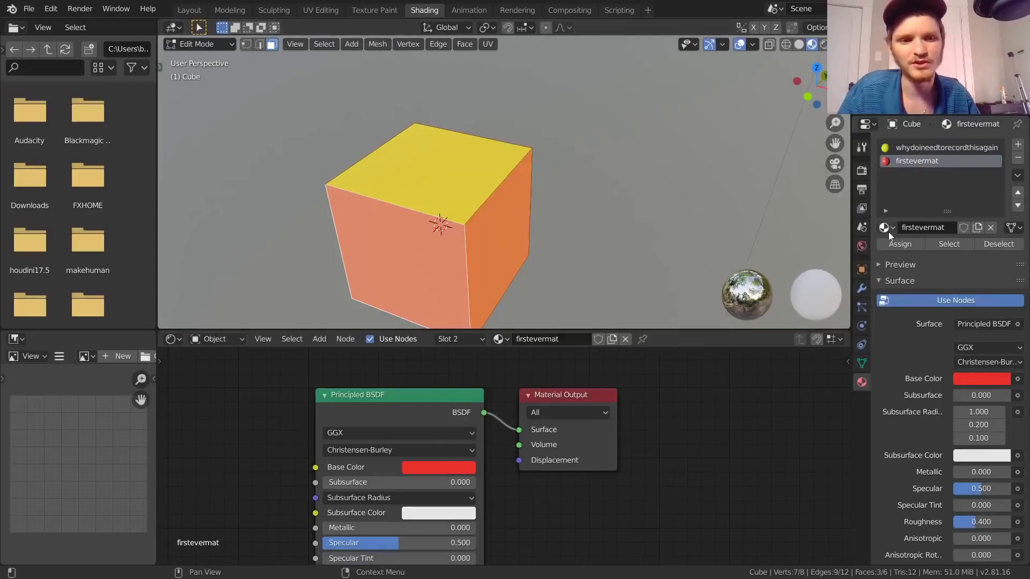
click(909, 150)
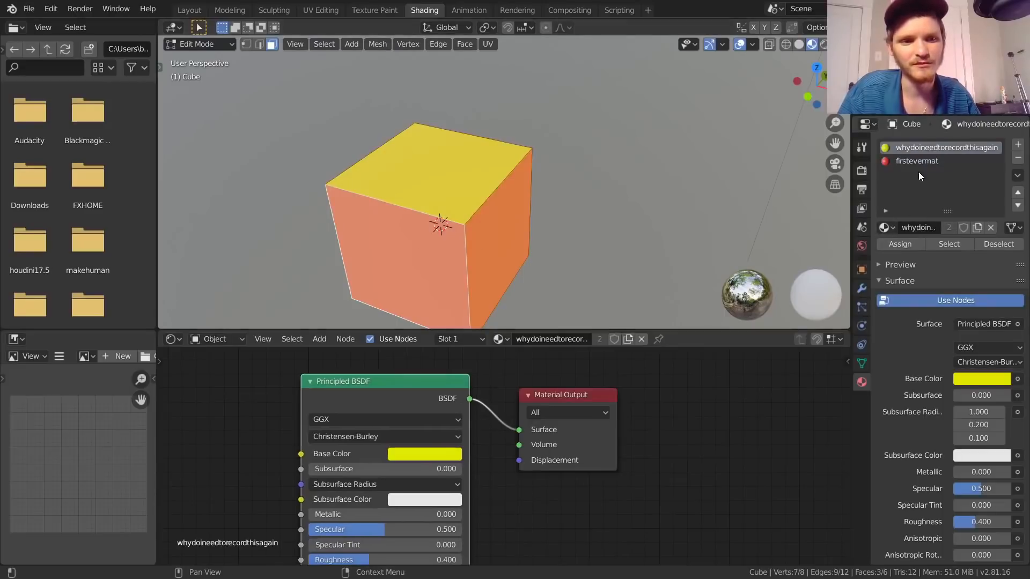
click(901, 244)
scroll(433, 205, down, 3)
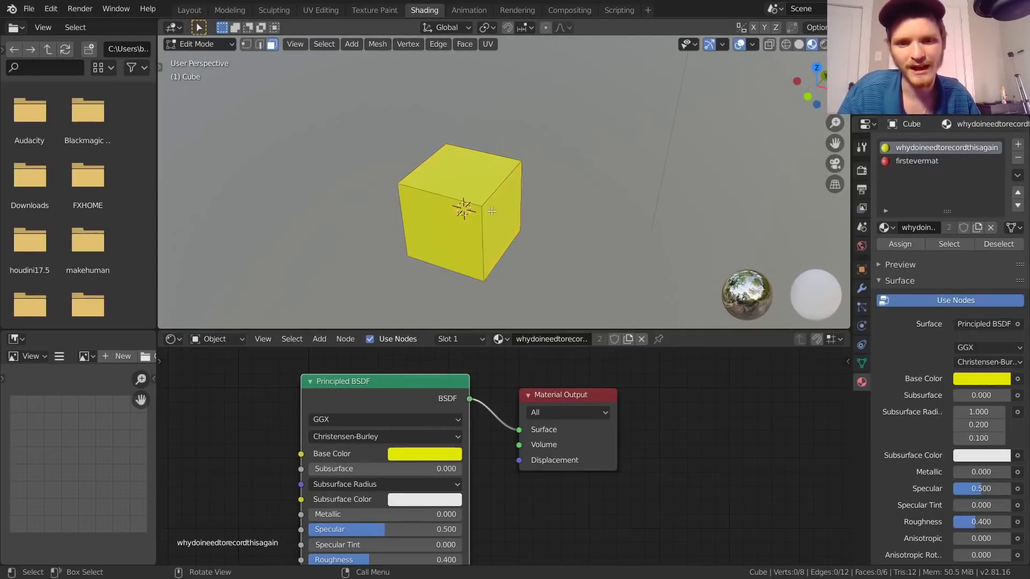
key(Tab)
mouse_move(433, 205)
middle_down()
mouse_move(645, 89)
mouse_move(587, 180)
mouse_move(423, 196)
middle_up()
scroll(510, 201, up, 3)
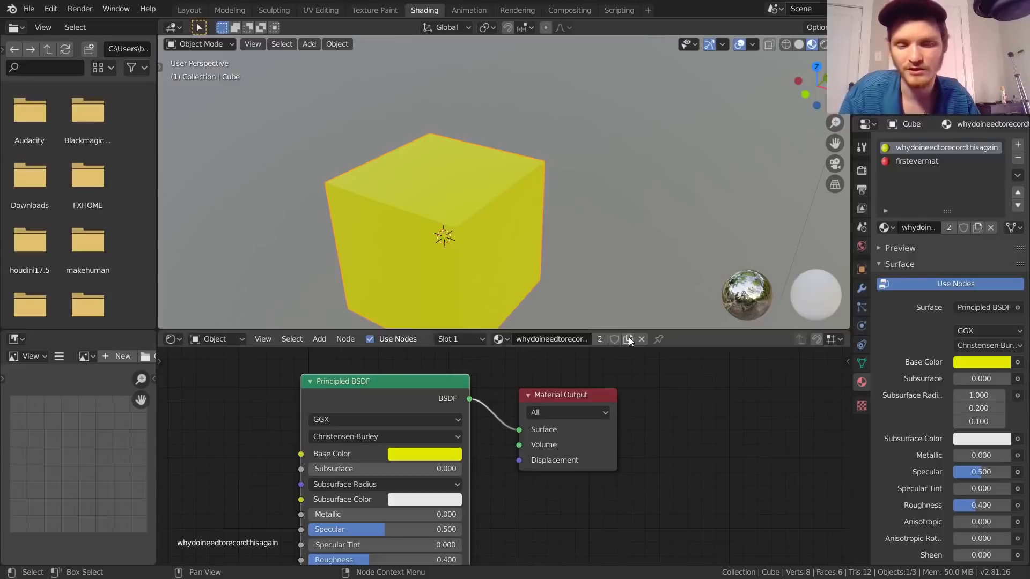
Step: Make a separate copy of the whydoineedtorecordthisagain material in the first slot and rename it blue
click(977, 228)
click(924, 229)
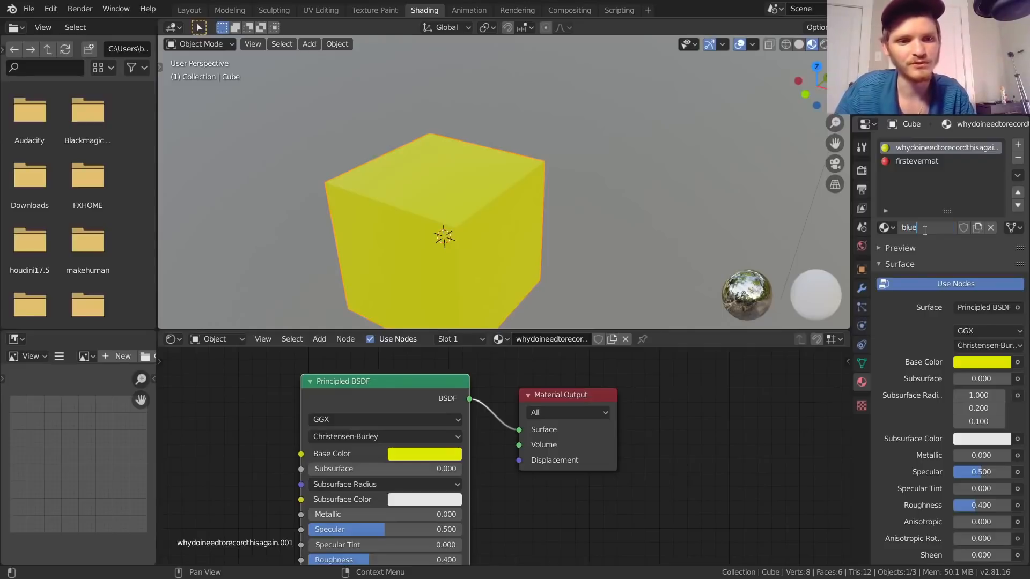
text(blue)
key(Return)
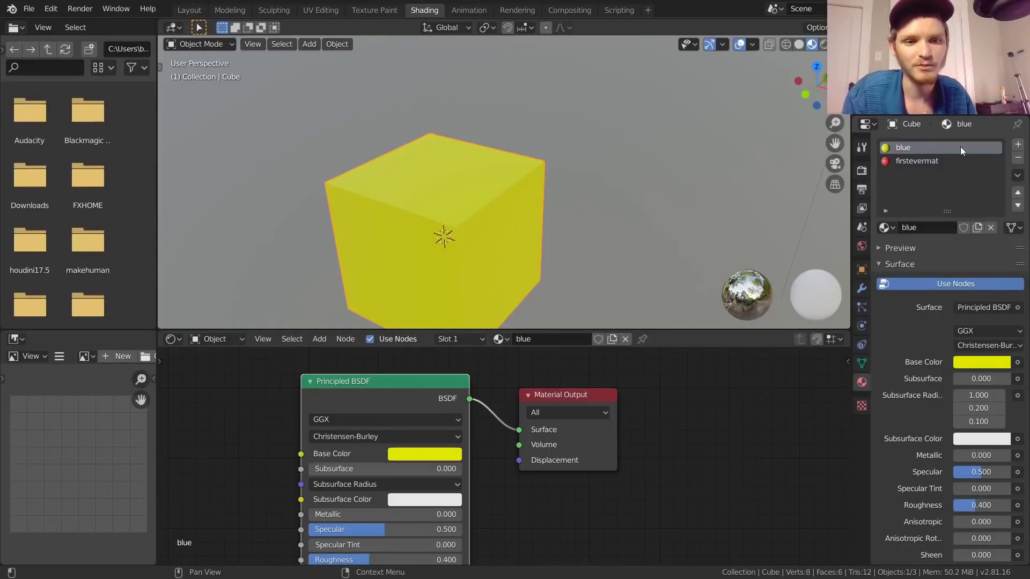
Step: Shift the blue material's Principled BSDF node slightly left, and swap the first slot to whydoineedtorecordthisagain and back to blue
mouse_move(421, 387)
mouse_down()
mouse_move(380, 385)
mouse_move(403, 390)
mouse_up()
click(500, 339)
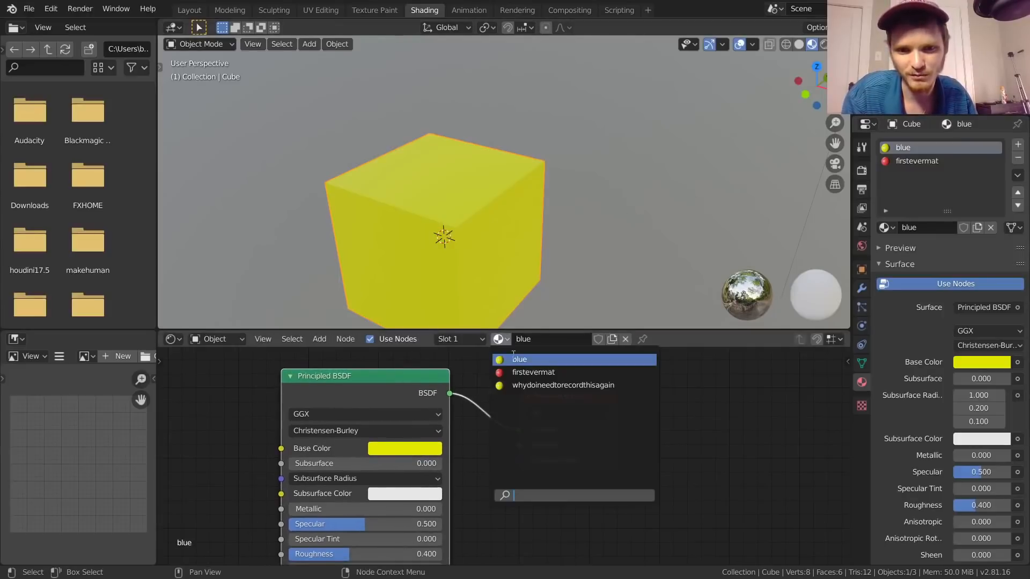
click(536, 385)
click(499, 338)
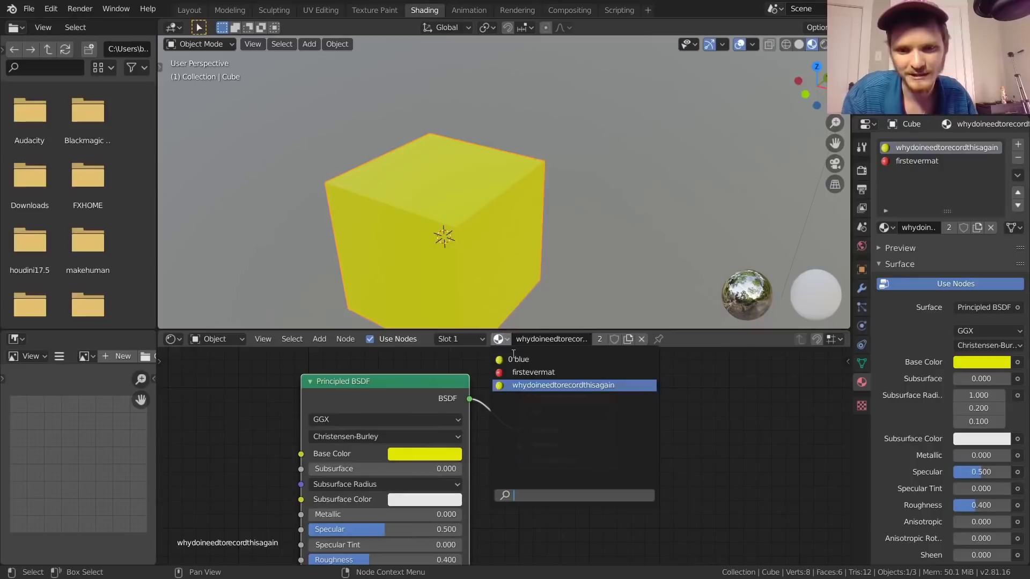
click(515, 354)
Step: Set the blue material's Base Color to a bright light blue and inspect the cube from several sides
click(405, 448)
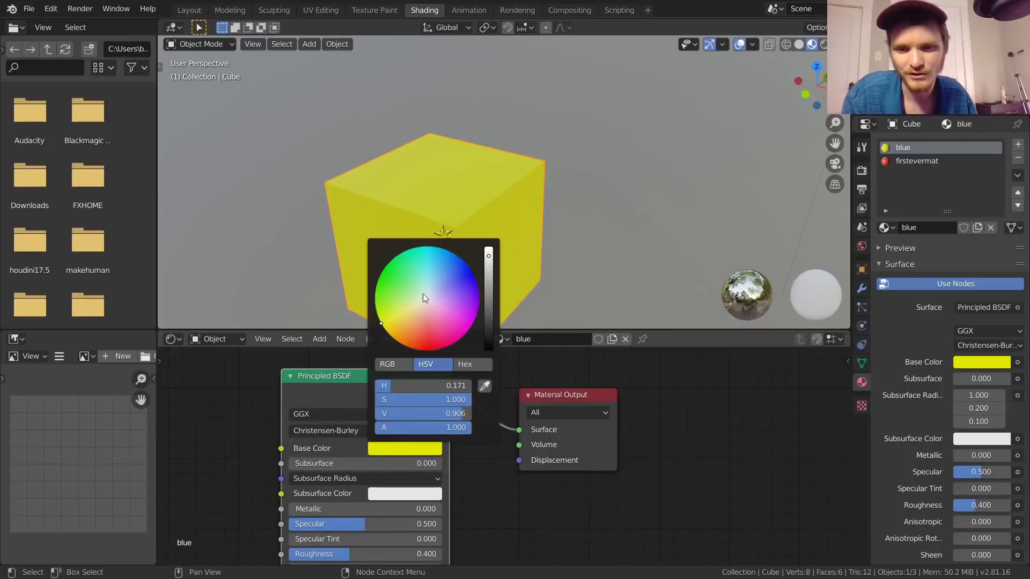
click(440, 272)
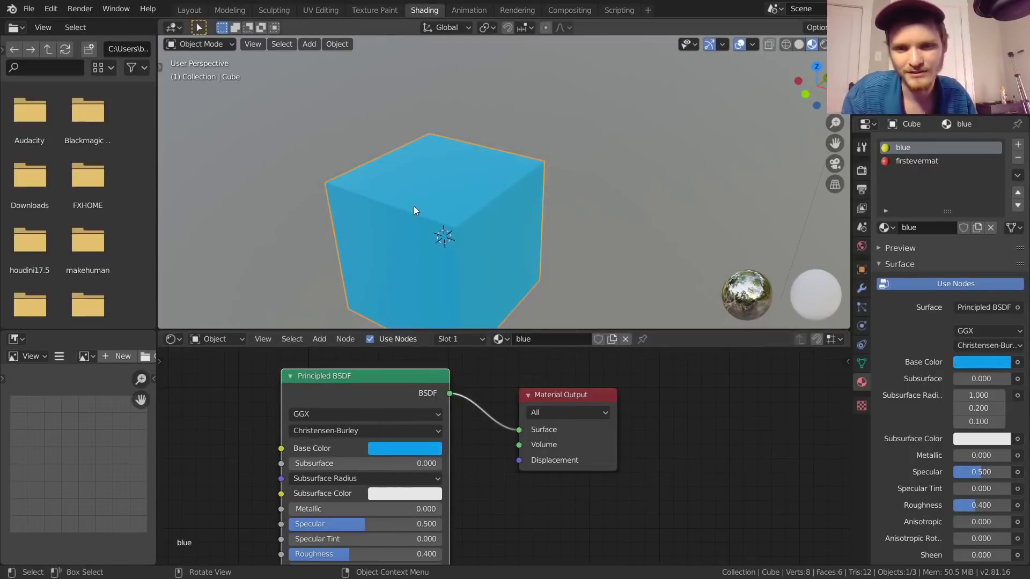
scroll(421, 209, down, 5)
mouse_move(464, 211)
middle_down()
mouse_move(561, 169)
mouse_move(452, 223)
middle_up()
scroll(462, 211, up, 4)
scroll(451, 222, down, 4)
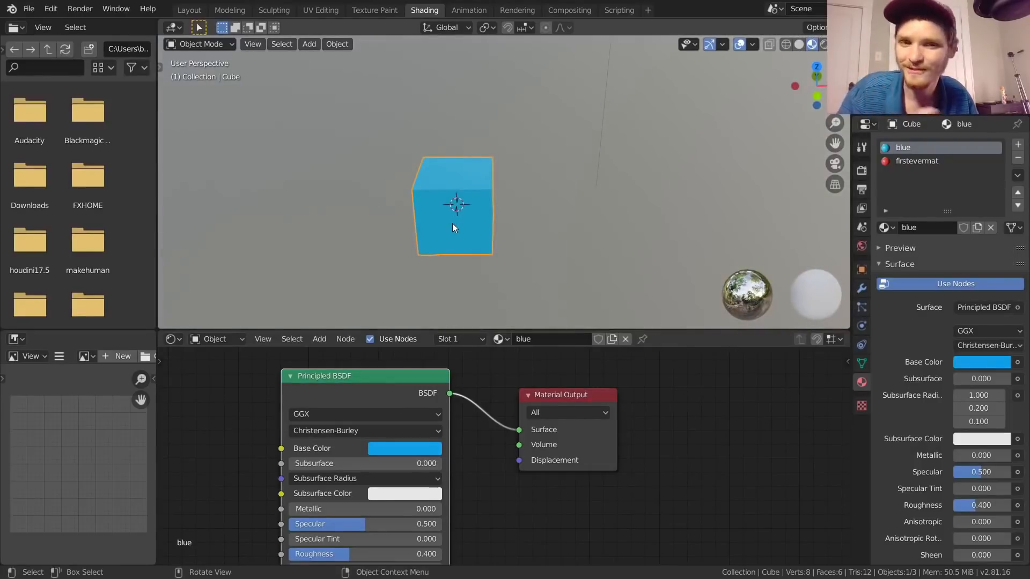
middle_drag(476, 208, 611, 132)
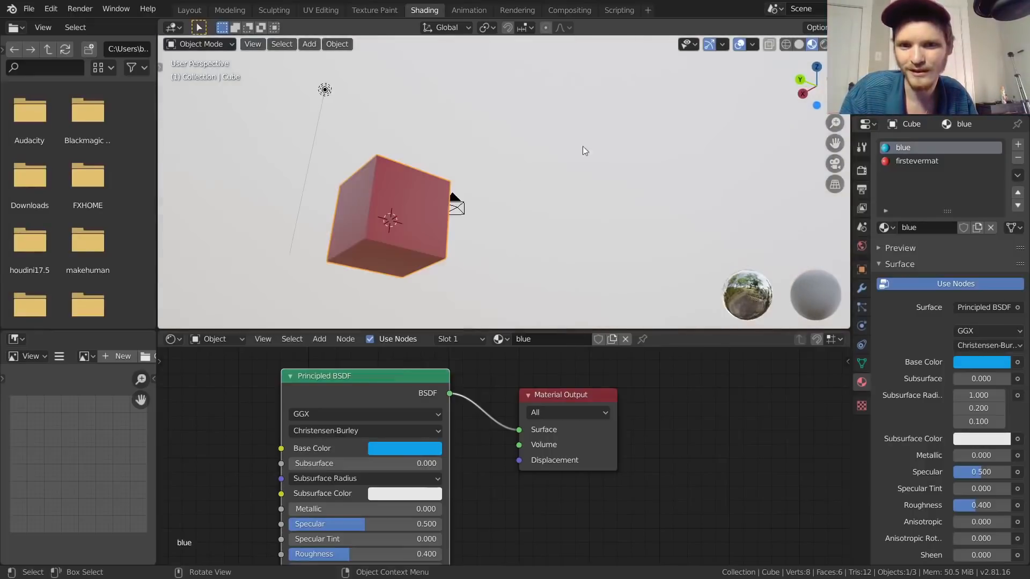
Step: In Edit Mode, select the faces assigned to firstevermat, inspect them, and clear the selection
click(912, 161)
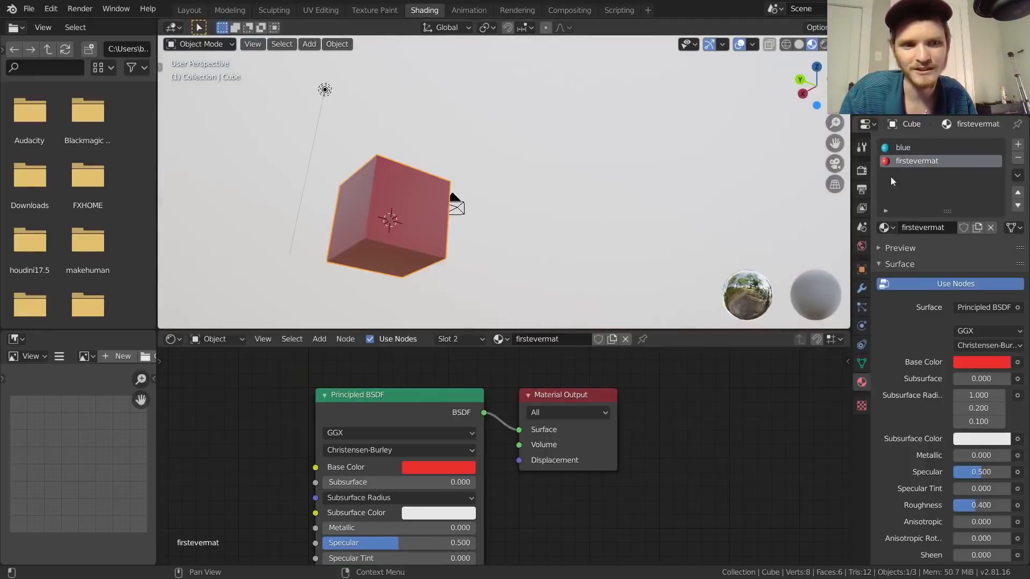
middle_drag(356, 179, 335, 218)
key(Tab)
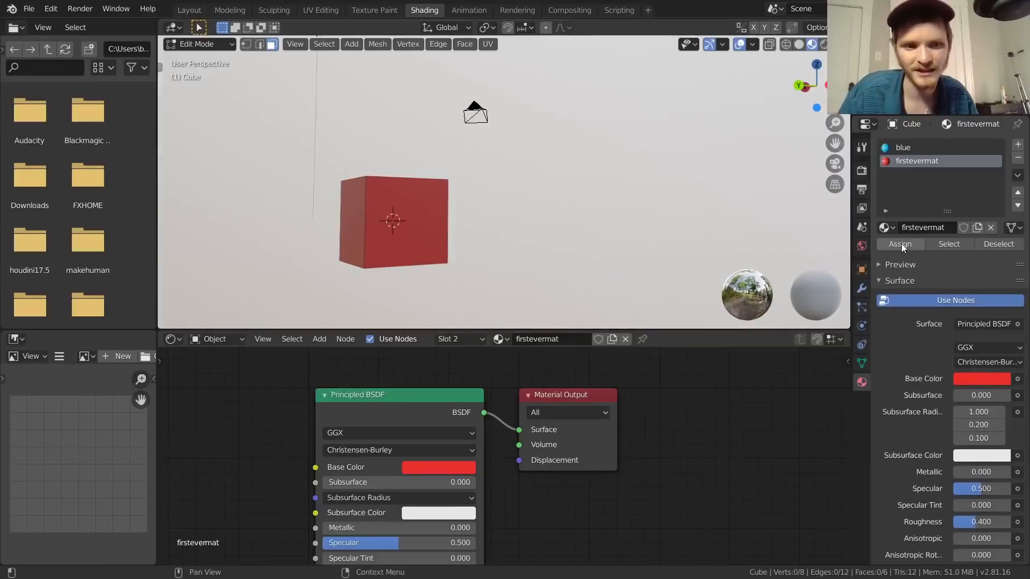
click(948, 244)
middle_drag(530, 252, 609, 214)
key(alt+a)
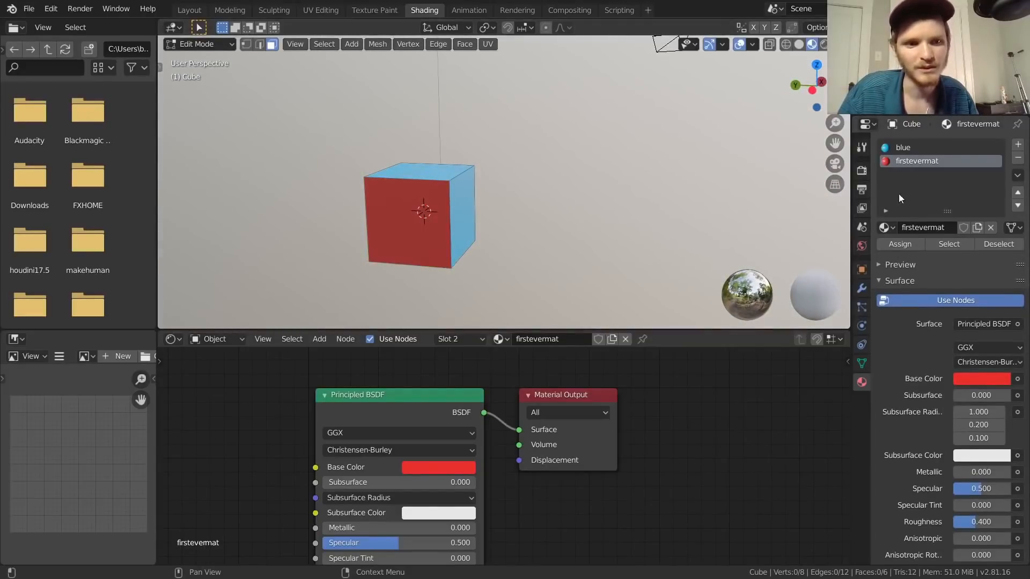
Step: Replace firstevermat in the second slot with whydoineedtorecordthisagain, and inspect the cube in Object Mode
click(885, 227)
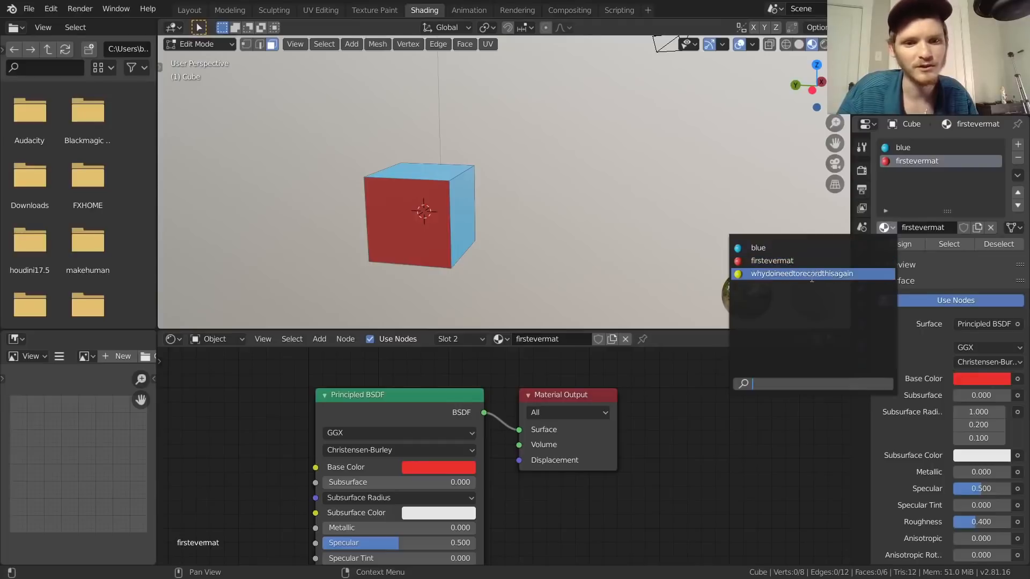
click(783, 272)
key(Tab)
middle_drag(459, 195, 321, 216)
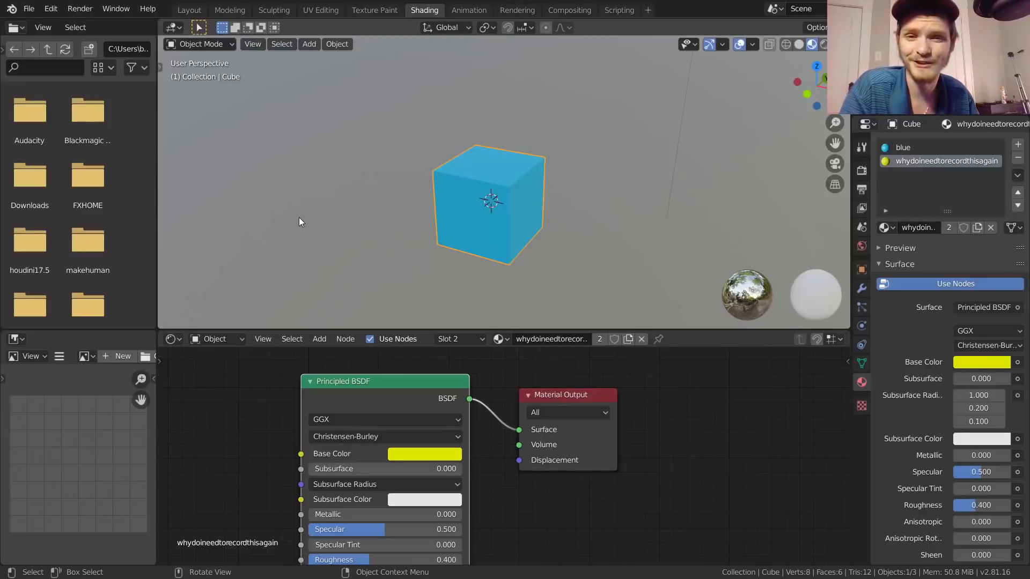
middle_drag(306, 217, 547, 188)
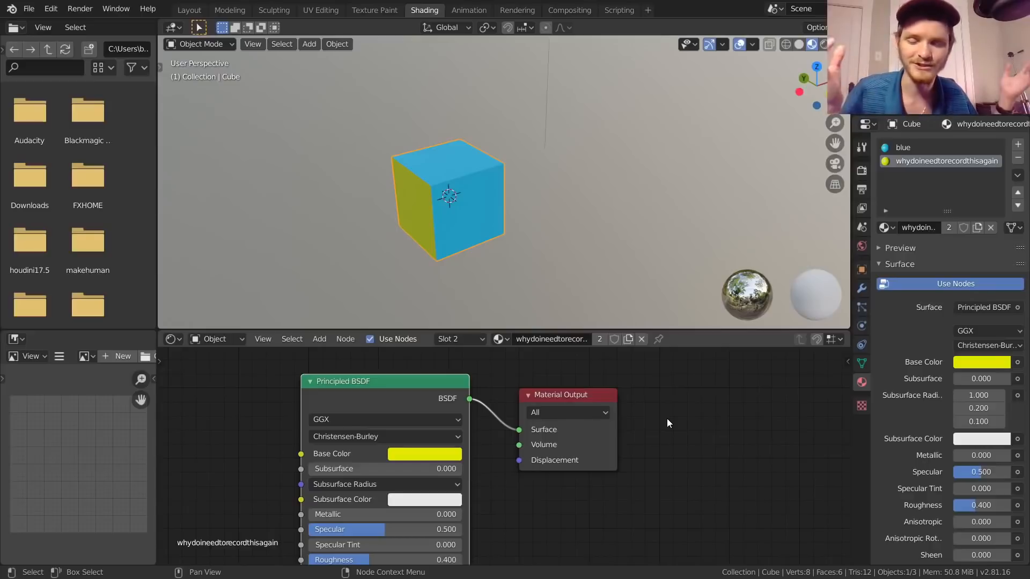
scroll(400, 408, down, 2)
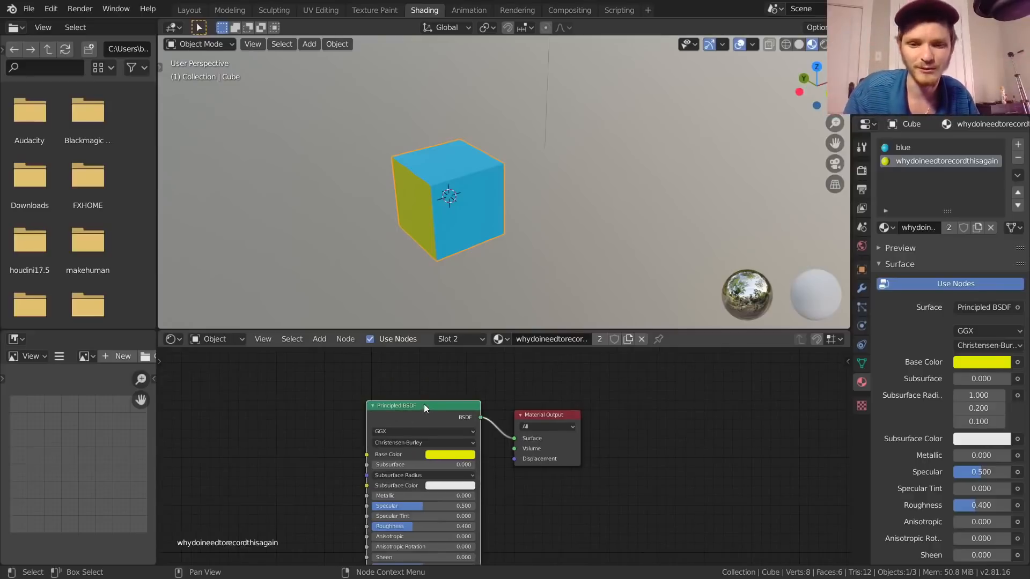
scroll(488, 450, up, 2)
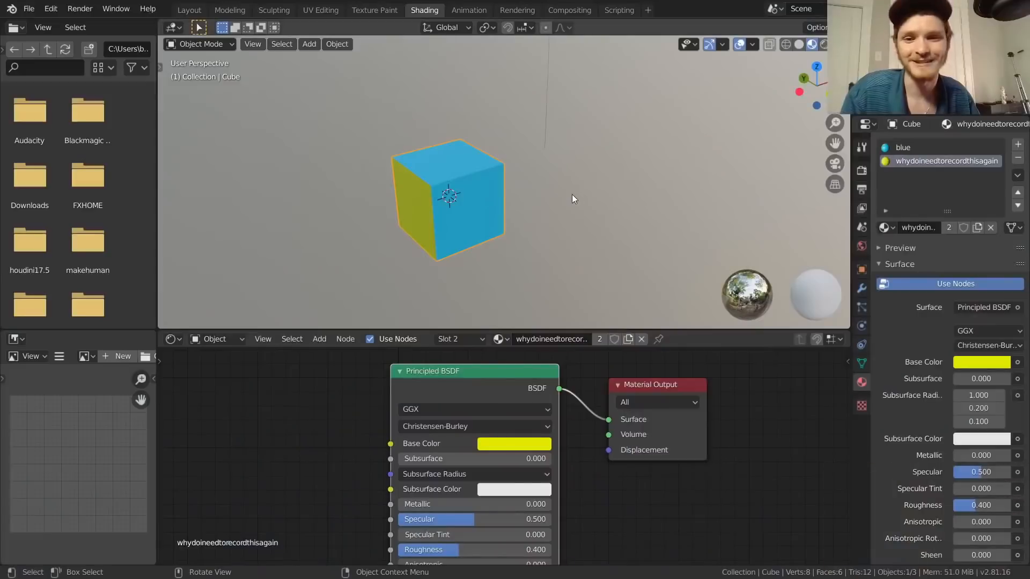
scroll(481, 201, down, 2)
scroll(480, 201, up, 5)
middle_drag(481, 202, 510, 187)
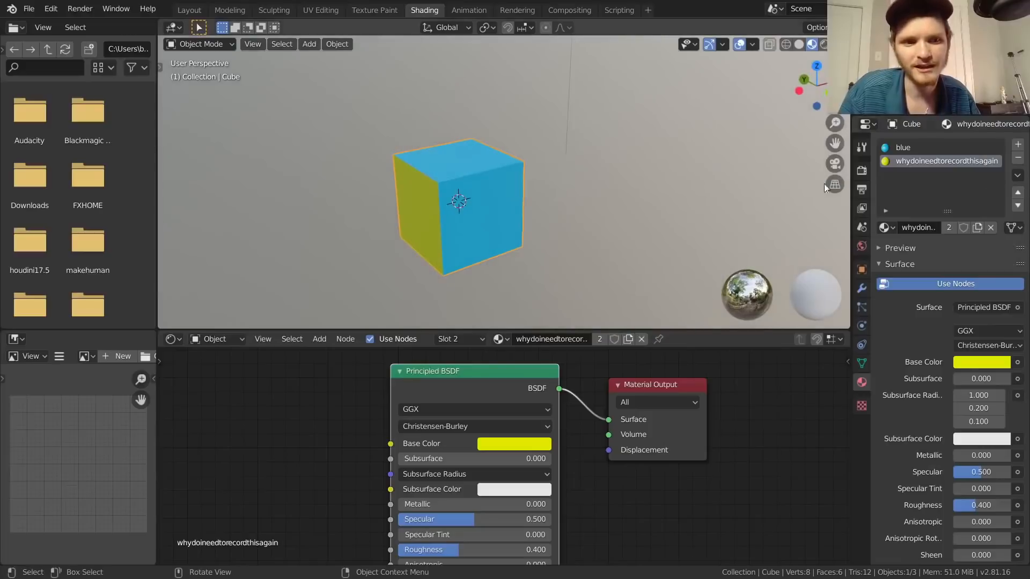
Step: Switch the Shader Editor back and forth between the blue slot and the whydoineedtorecordthisagain slot to compare their node trees
click(454, 339)
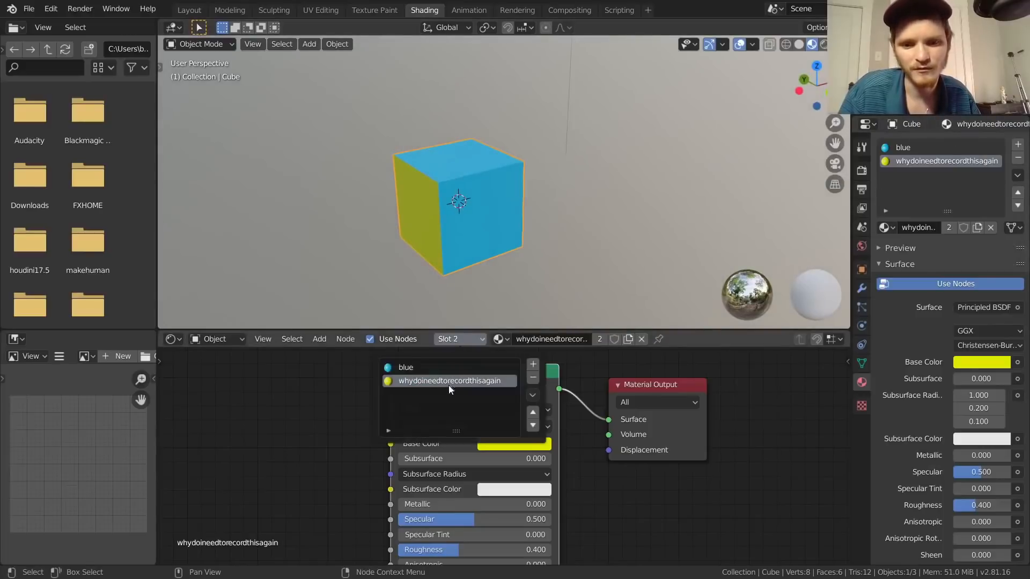
click(417, 370)
click(410, 381)
click(409, 372)
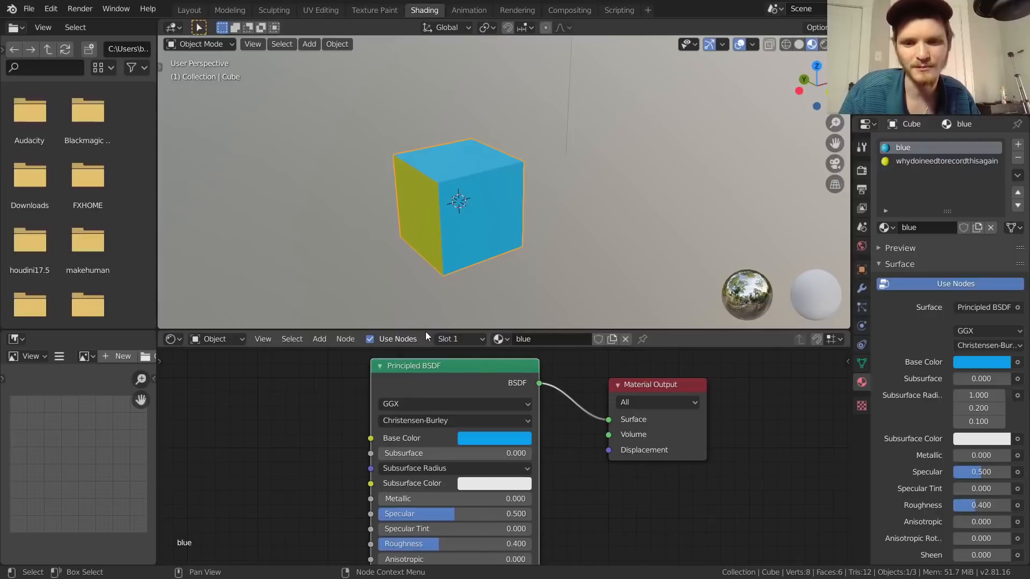
click(443, 341)
click(415, 372)
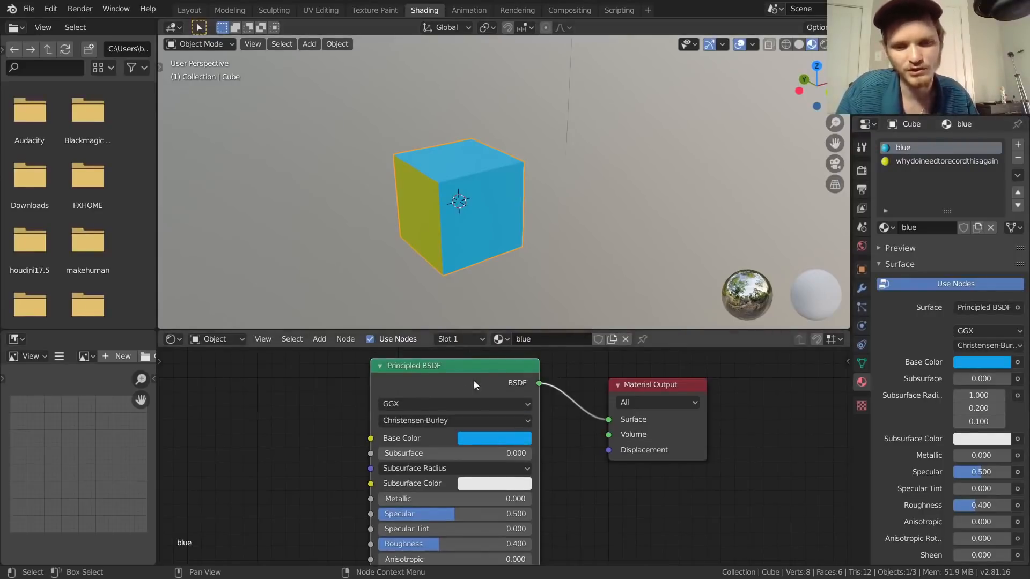
click(453, 338)
click(437, 383)
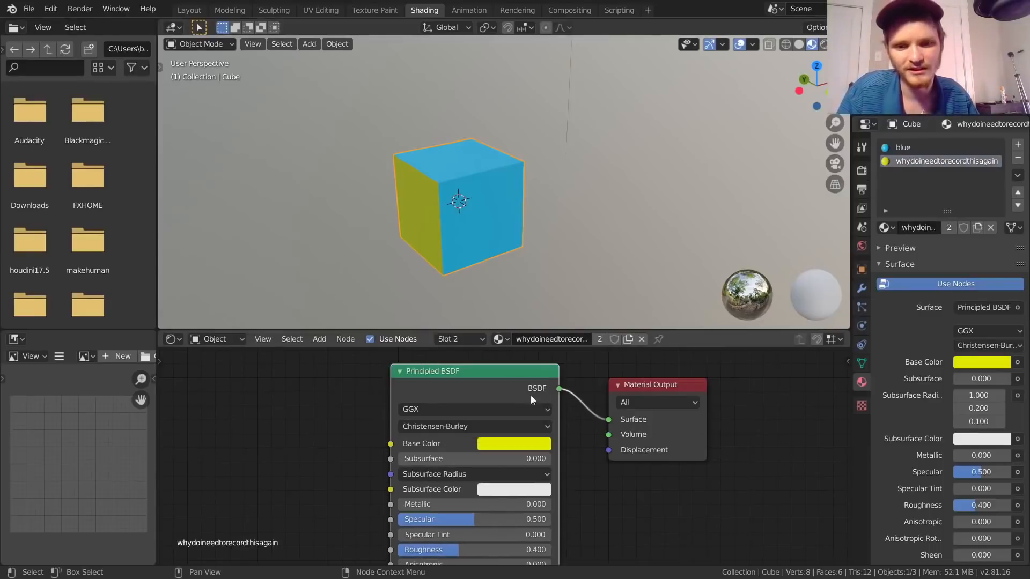
Step: Replace whydoineedtorecordthisagain in the second slot with firstevermat and check the affected face
click(886, 228)
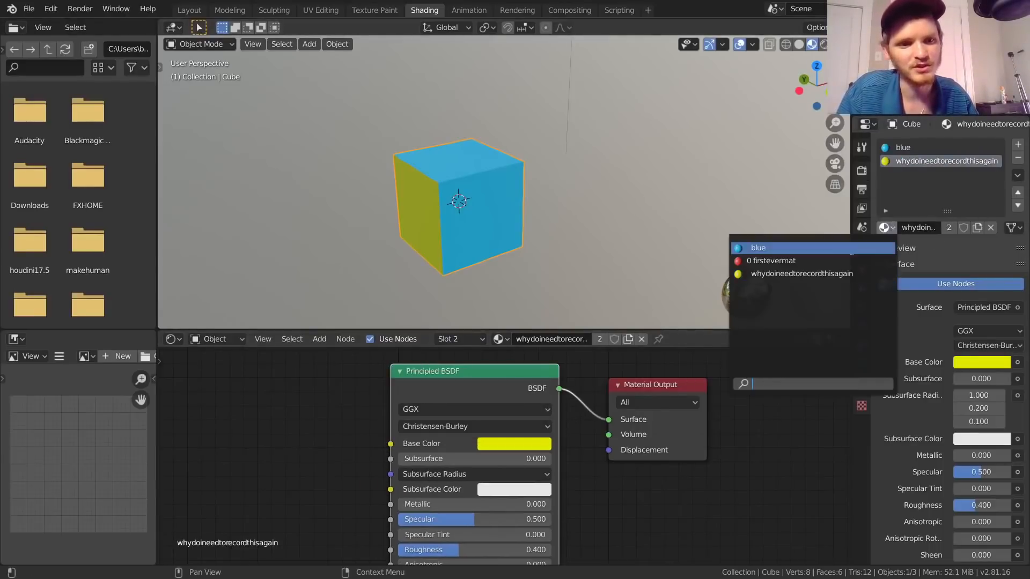
click(841, 260)
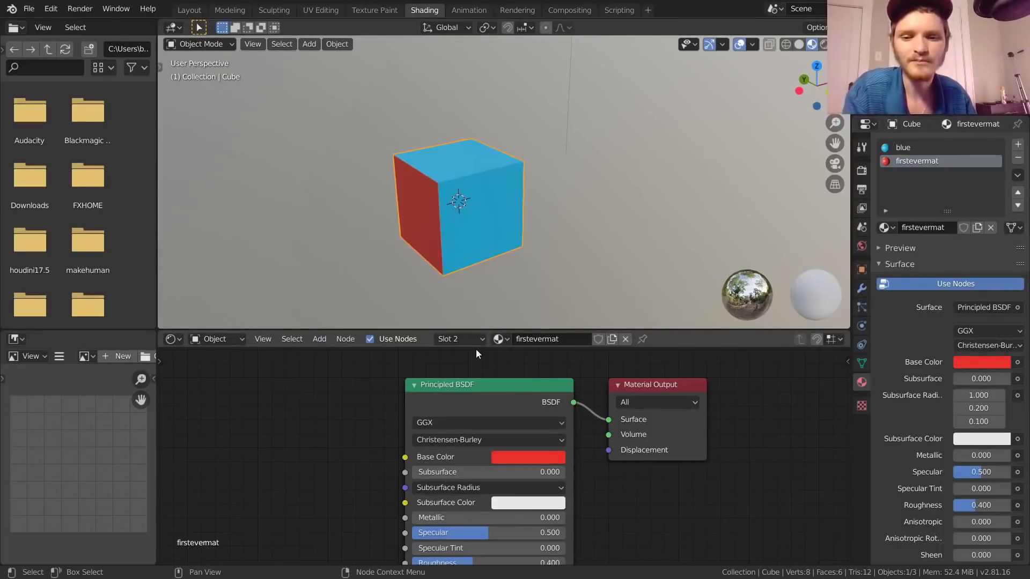
scroll(472, 221, down, 2)
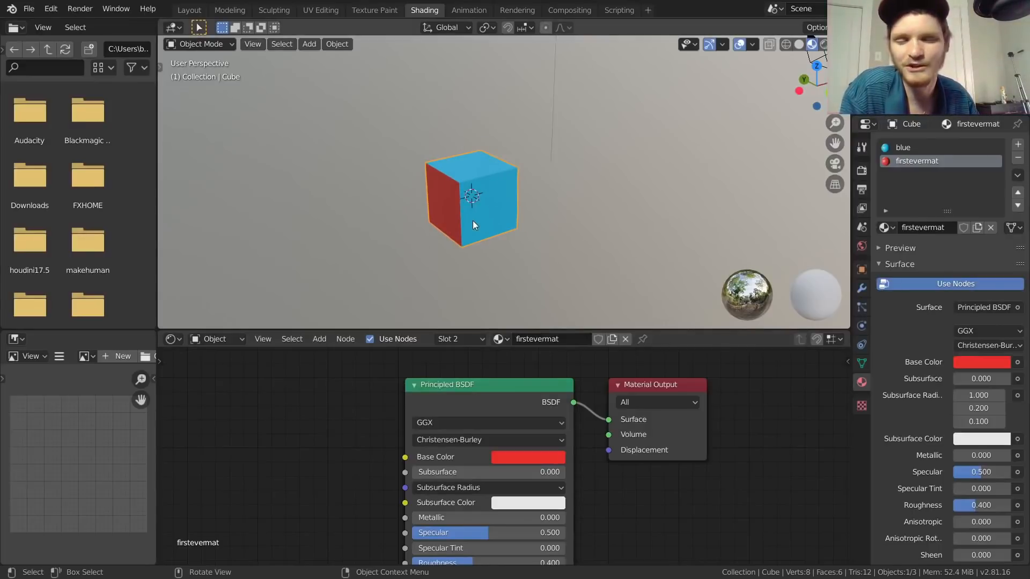
scroll(473, 221, up, 3)
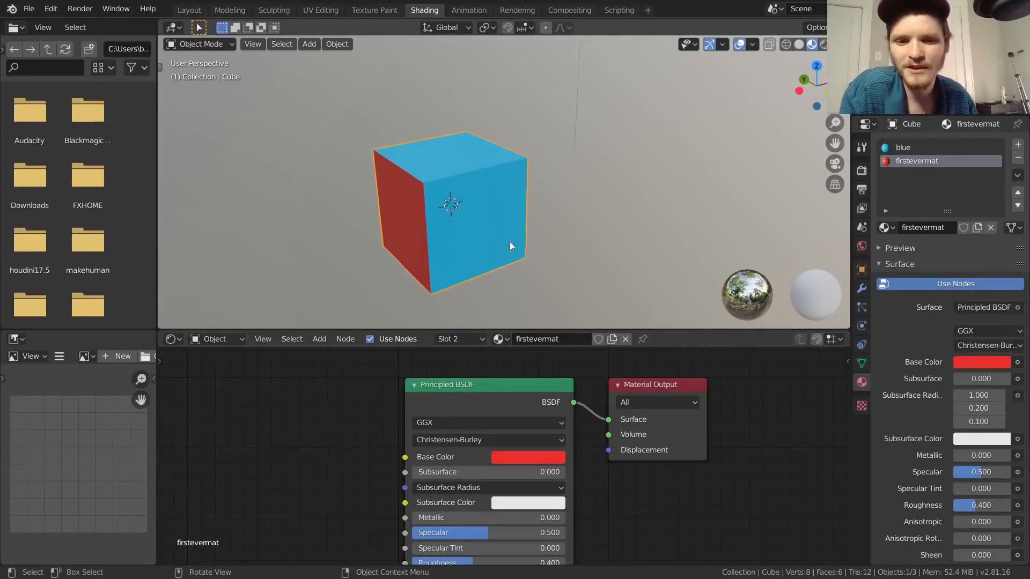
Step: Unlink firstevermat from the second slot and link it back from the list of existing materials
click(624, 338)
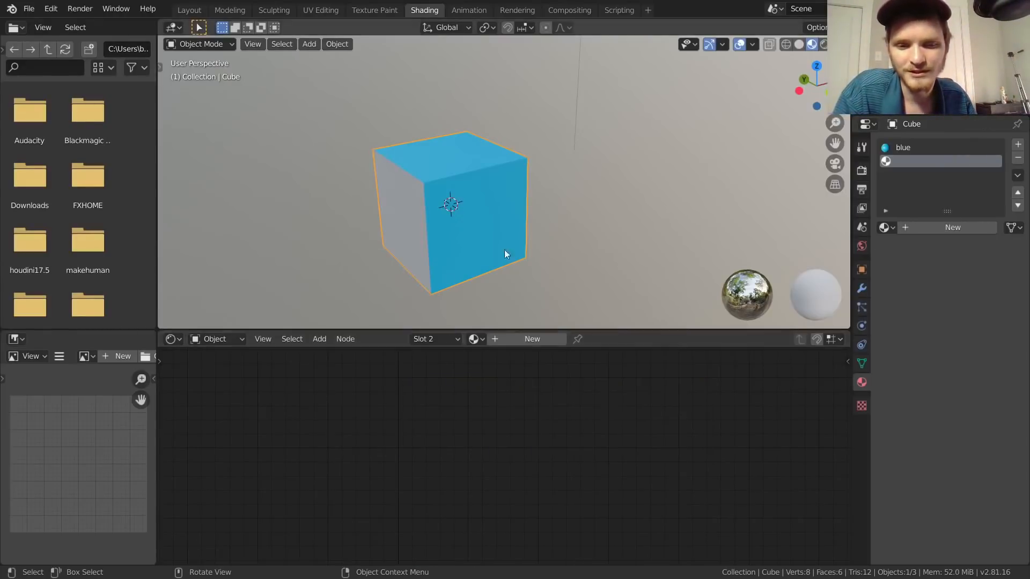
click(480, 340)
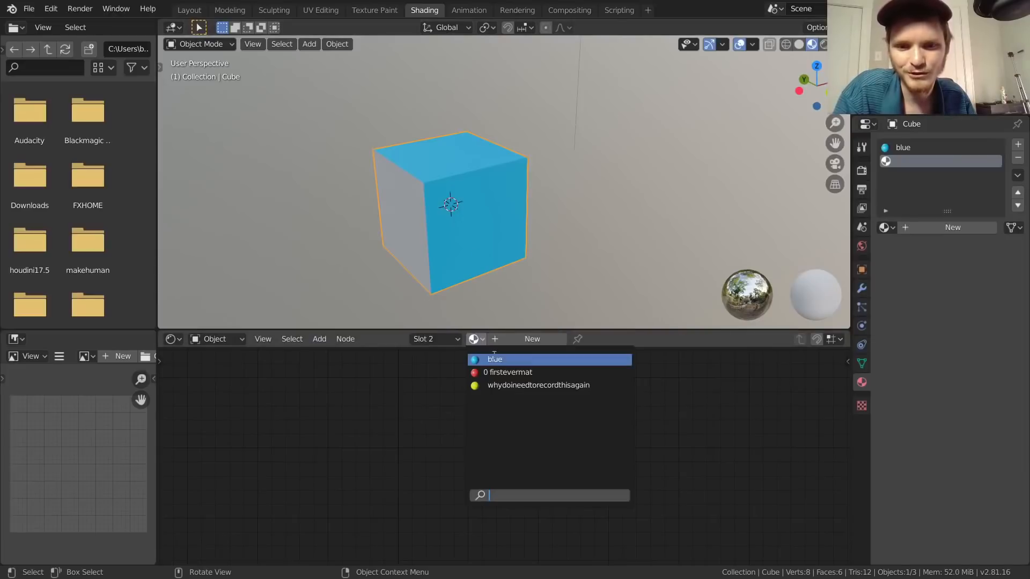
click(502, 372)
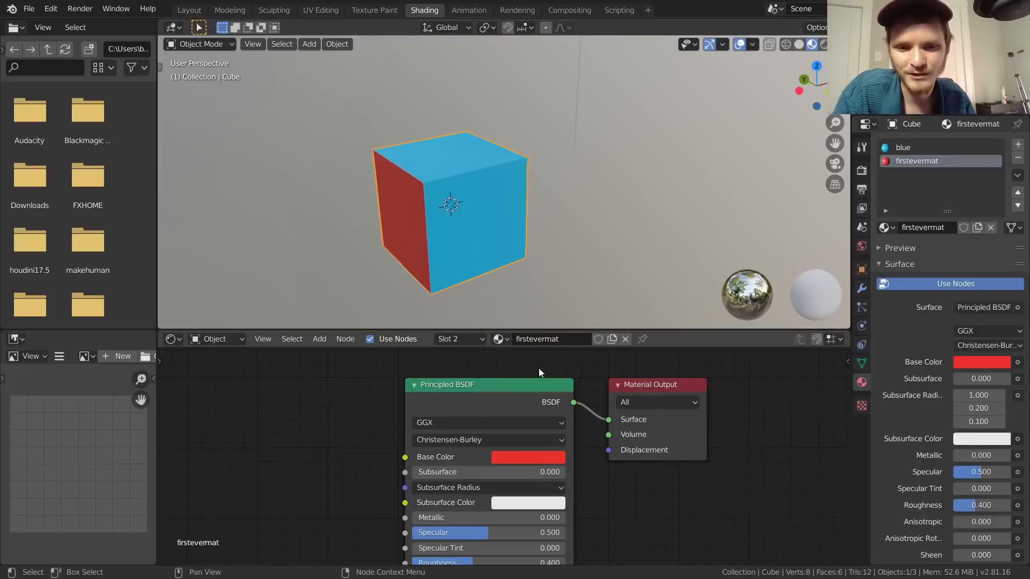
Step: Unlink firstevermat from the second slot again and check the list of existing materials without choosing one
click(625, 339)
click(474, 339)
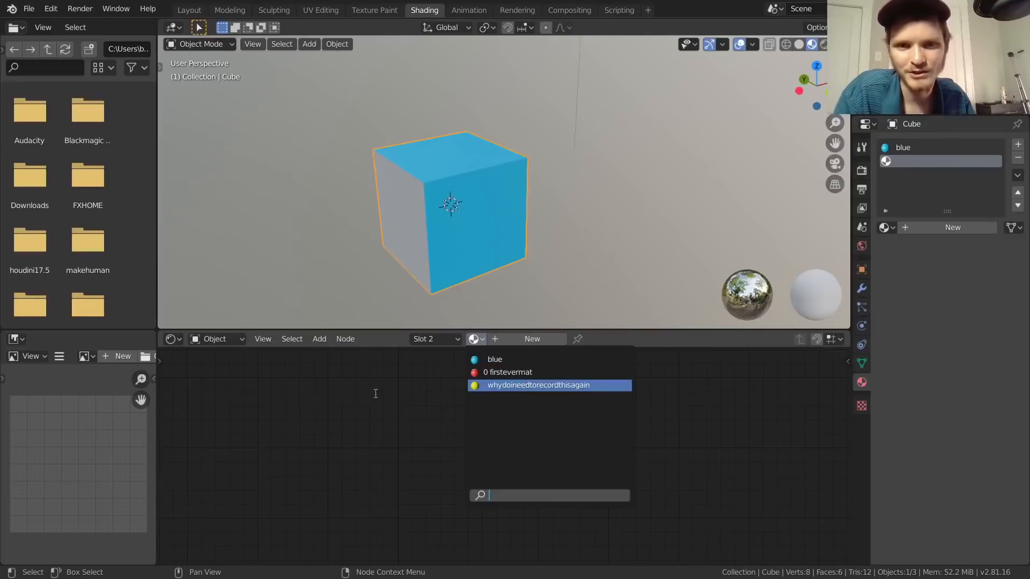
click(321, 381)
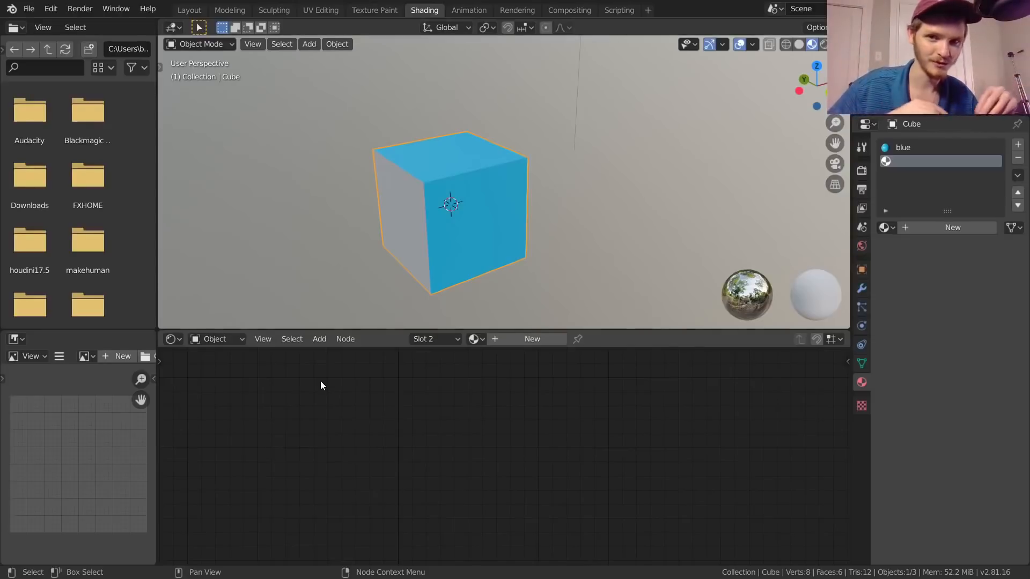
Step: Link blue to the second slot and unlink it, and do the same with whydoineedtorecordthisagain
click(475, 339)
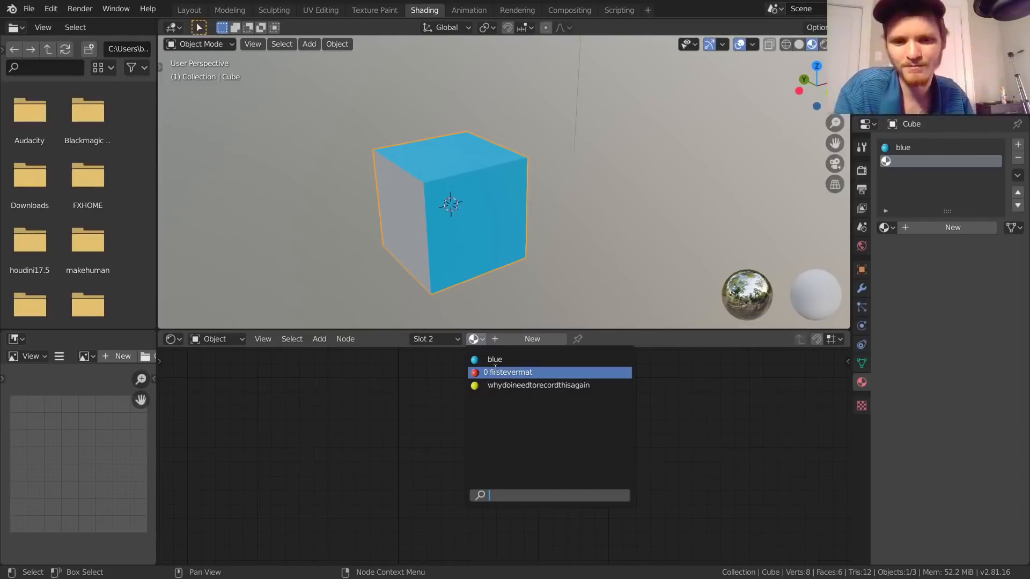
click(494, 357)
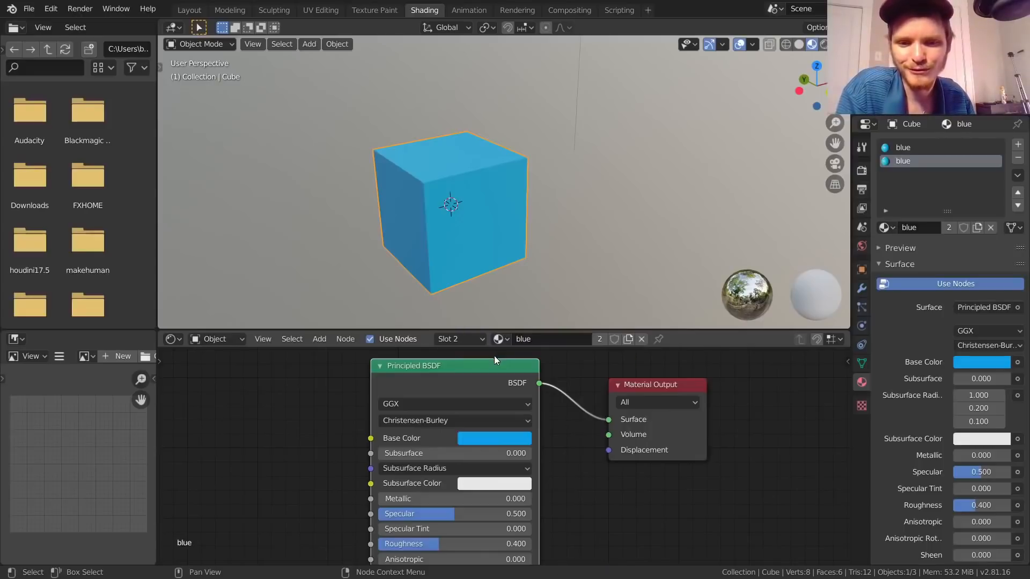
click(646, 339)
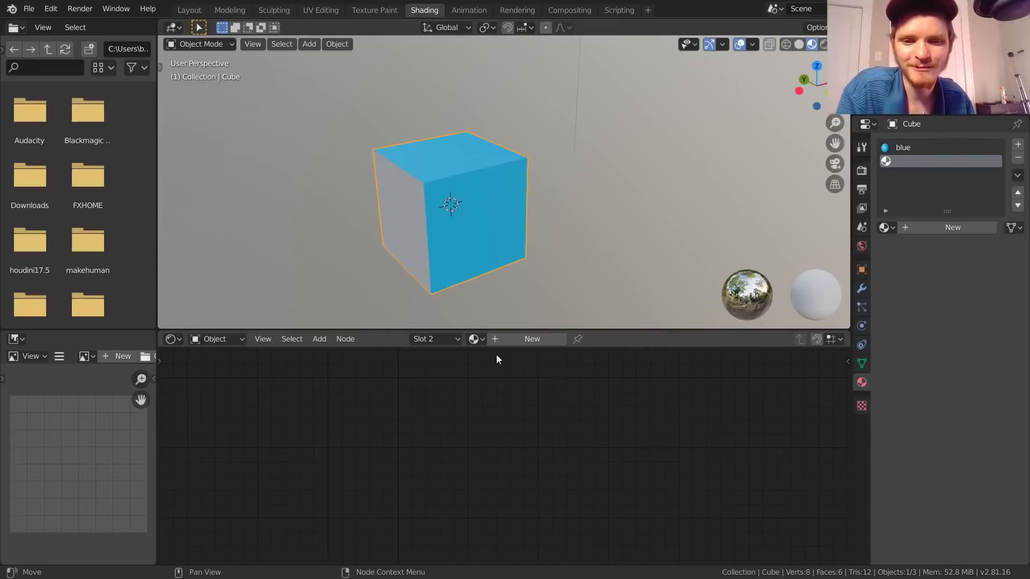
click(499, 339)
click(563, 385)
click(642, 339)
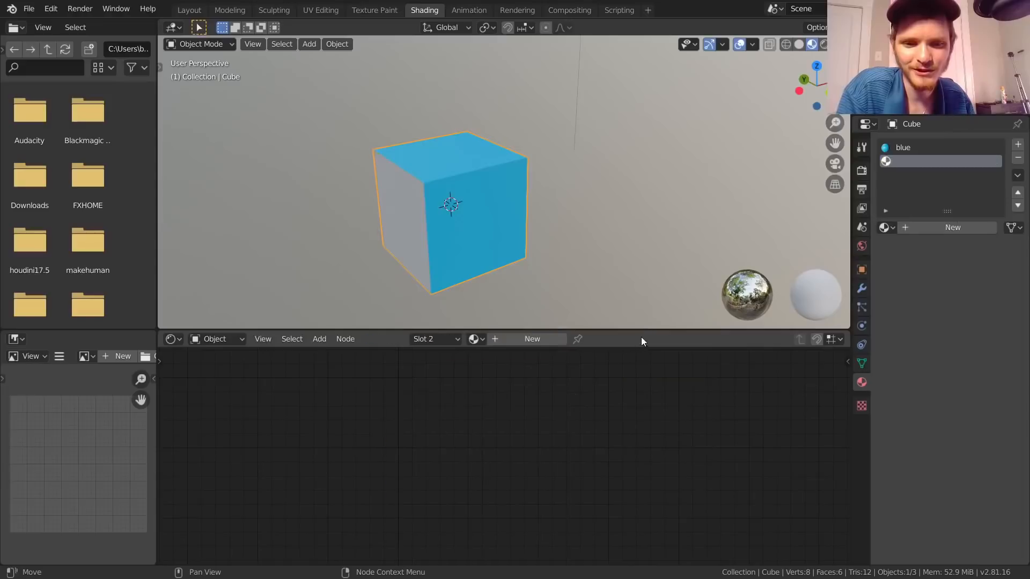
click(477, 339)
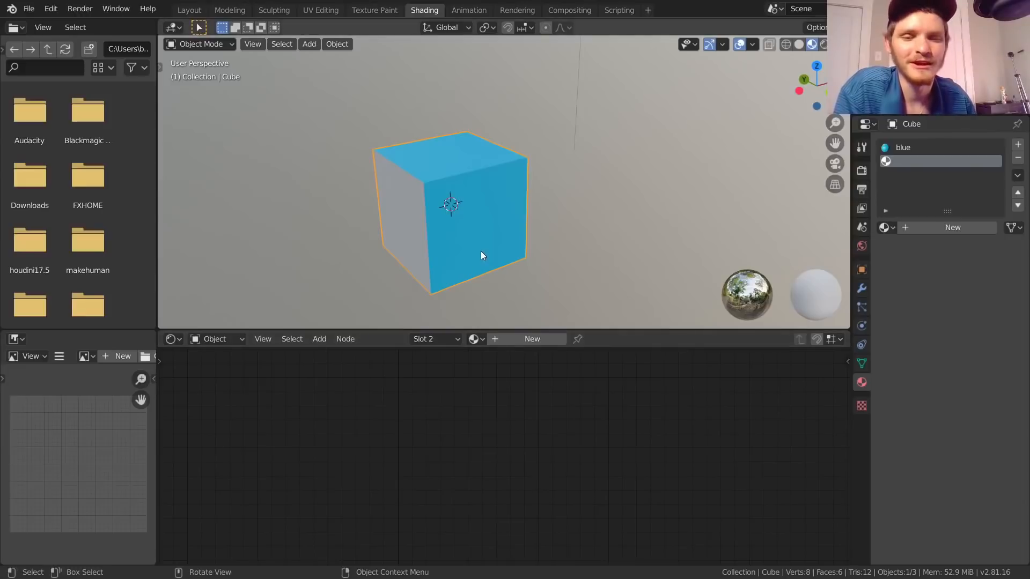
scroll(477, 208, down, 1)
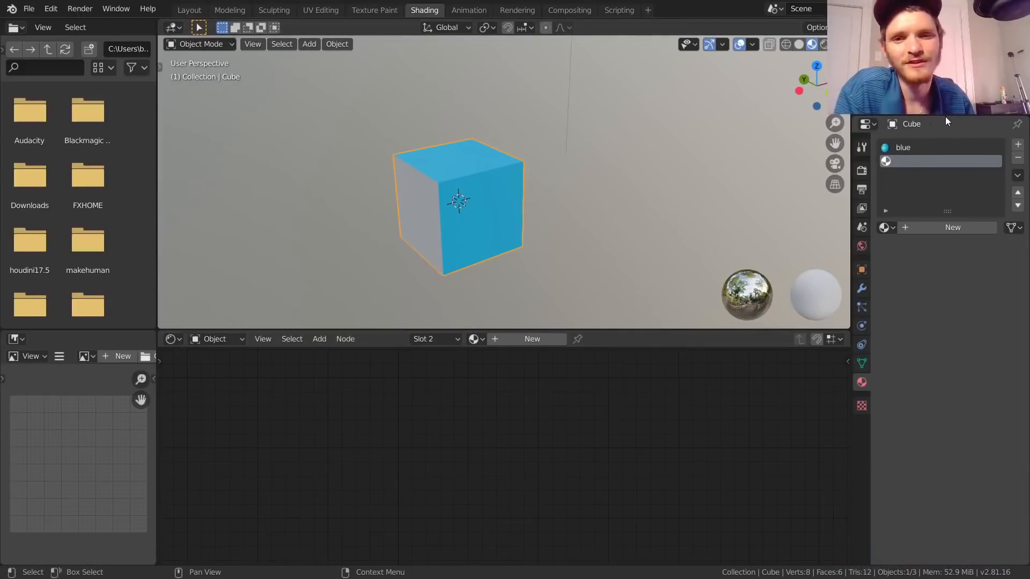
Step: Enlarge the Outliner, set its display mode to Blender File and expand the Materials category
drag(944, 114, 948, 145)
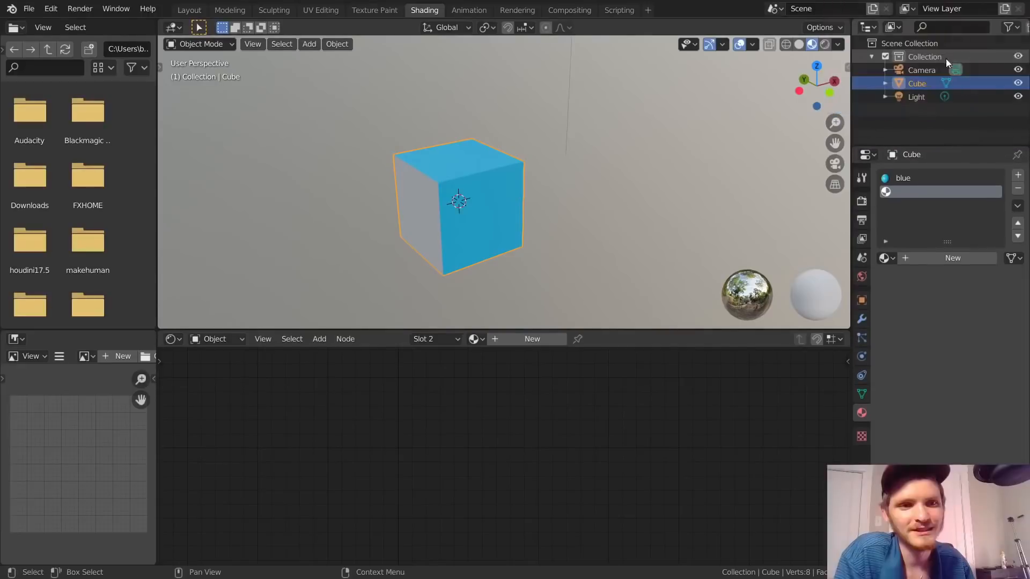
click(893, 28)
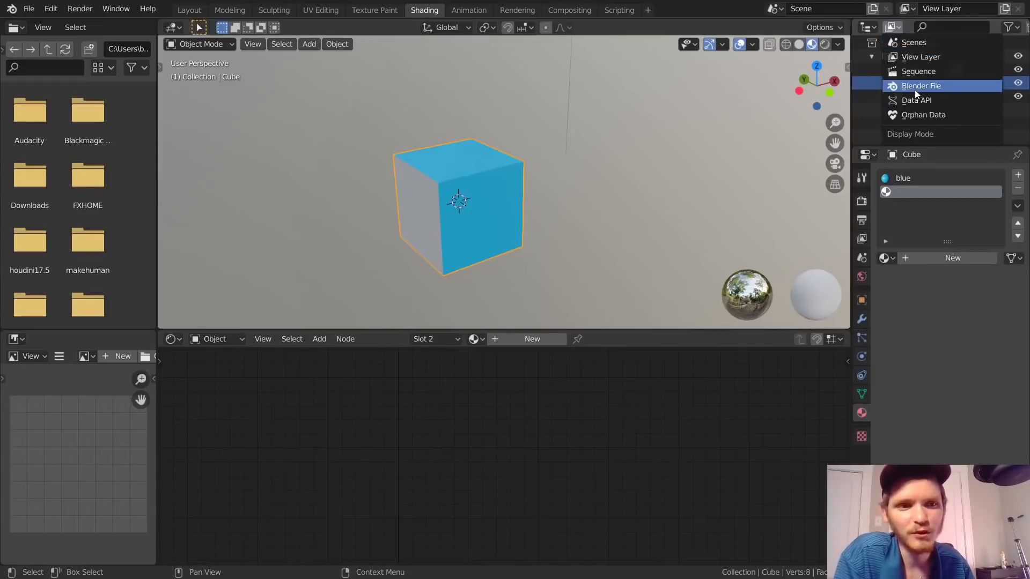
click(915, 87)
drag(925, 145, 938, 281)
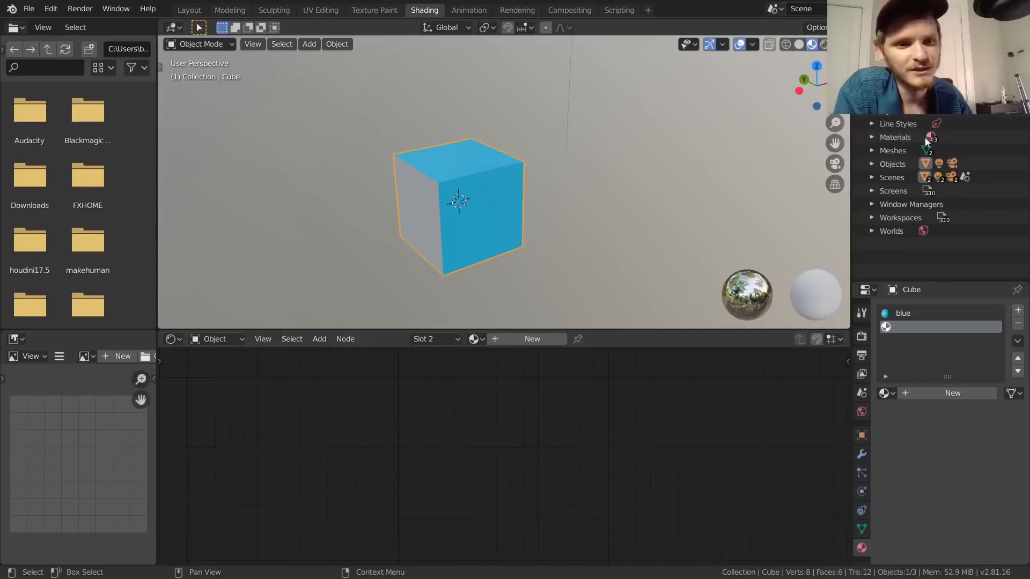
click(871, 138)
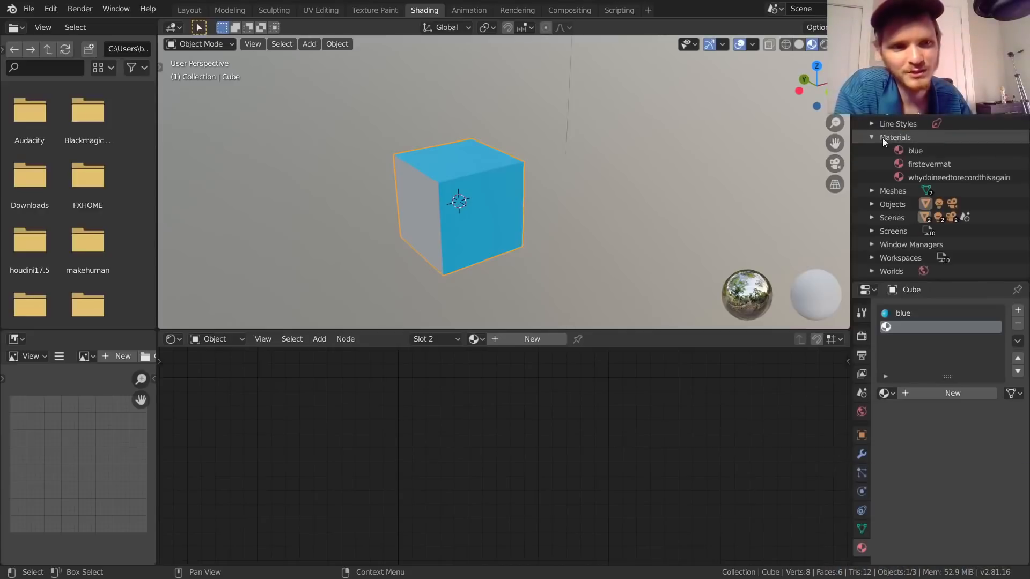
click(917, 164)
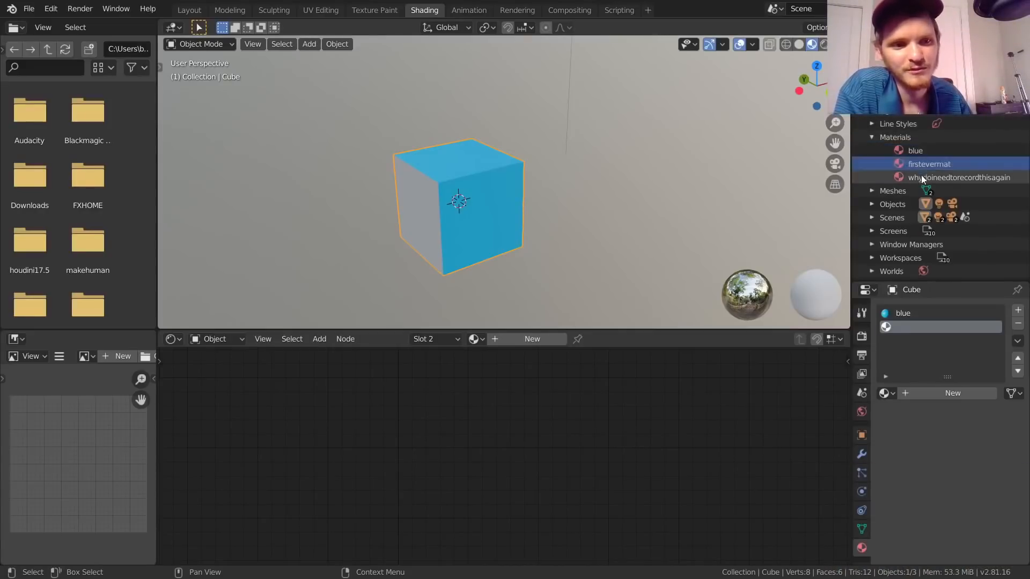
Step: Delete the blue material from the file data and check the list of existing materials in the Shader Editor
click(914, 149)
right_click(915, 148)
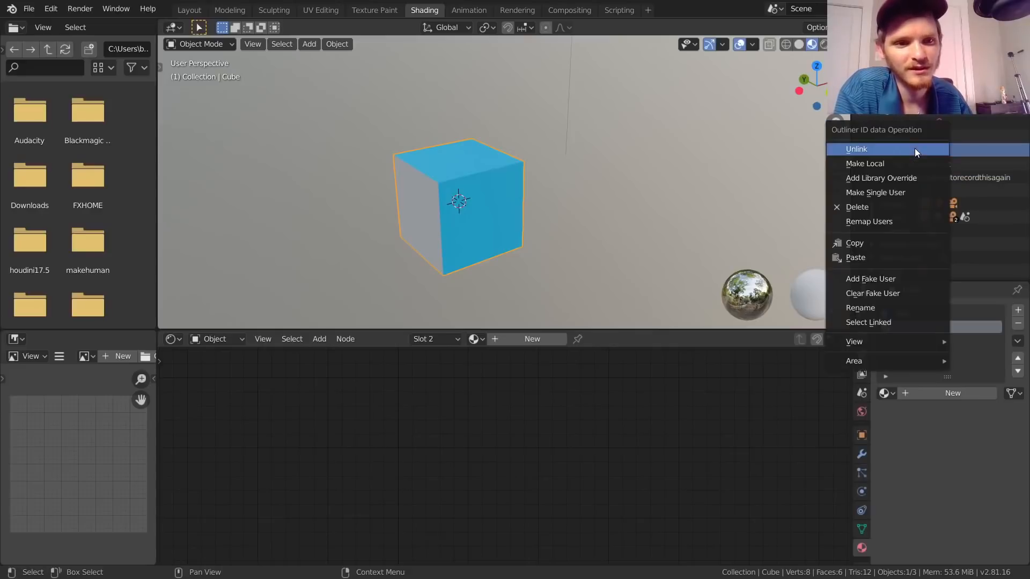
click(864, 207)
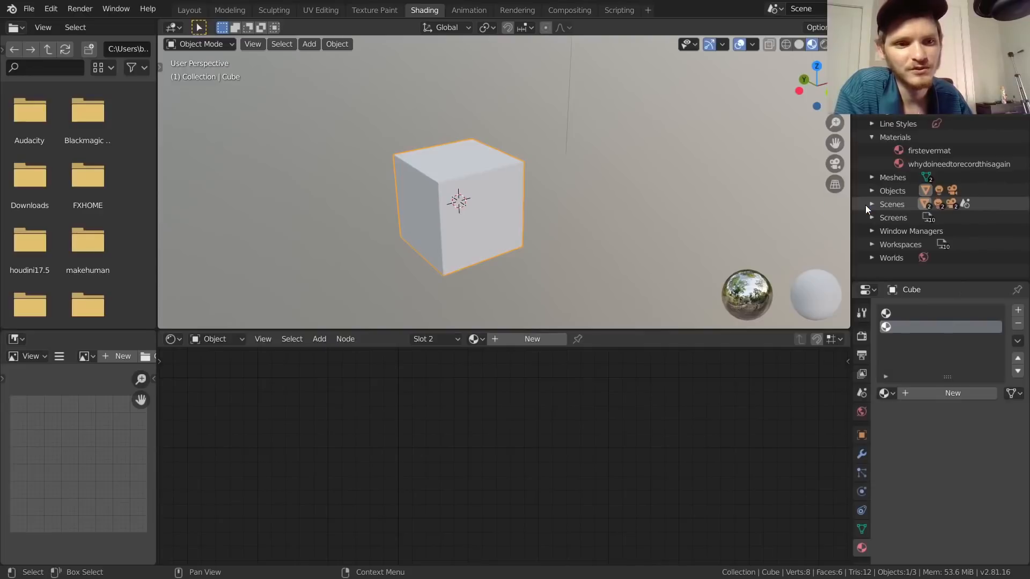
click(483, 338)
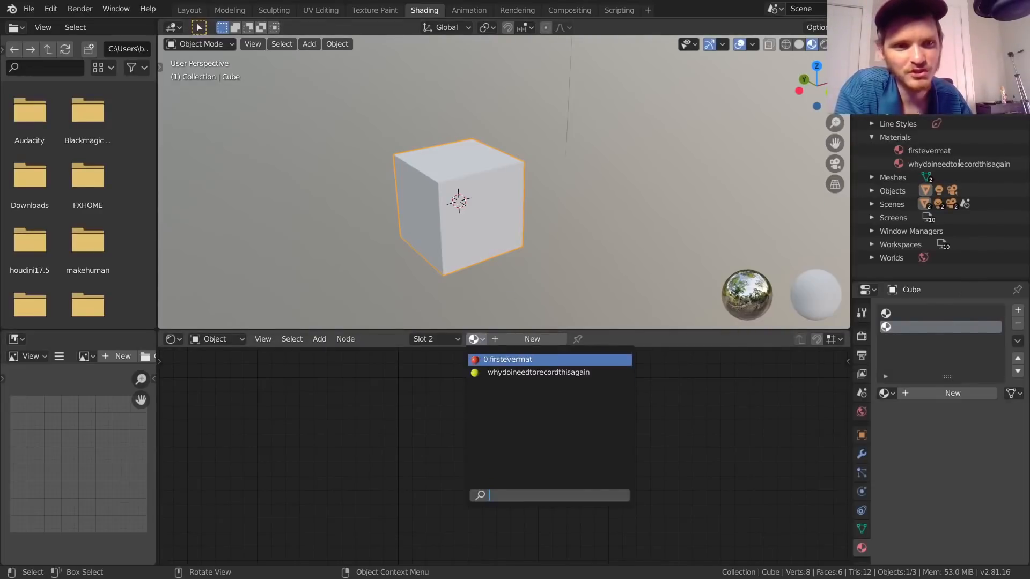
Step: Delete the firstevermat and whydoineedtorecordthisagain materials from the file data
right_click(935, 149)
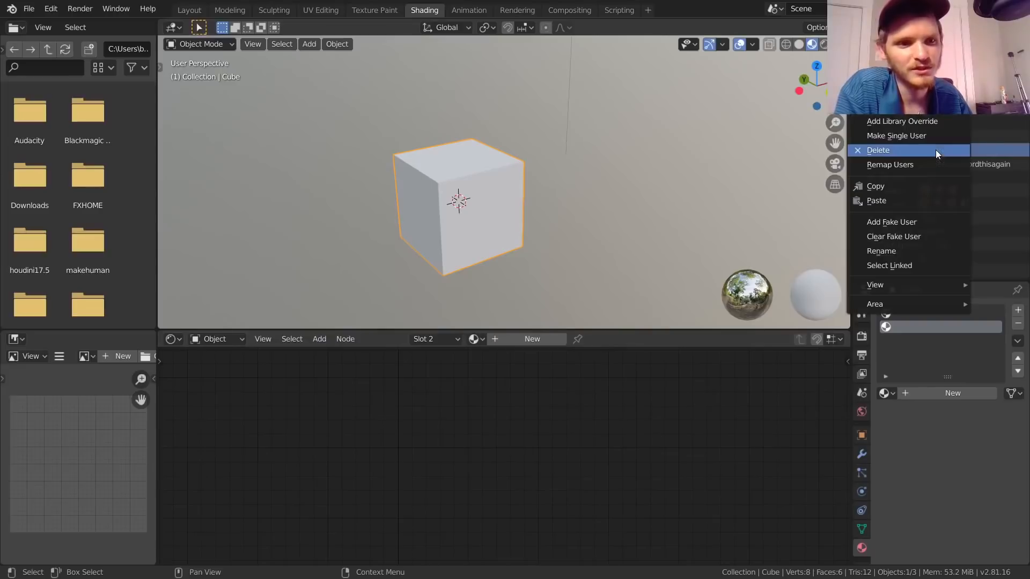
click(930, 152)
right_click(927, 151)
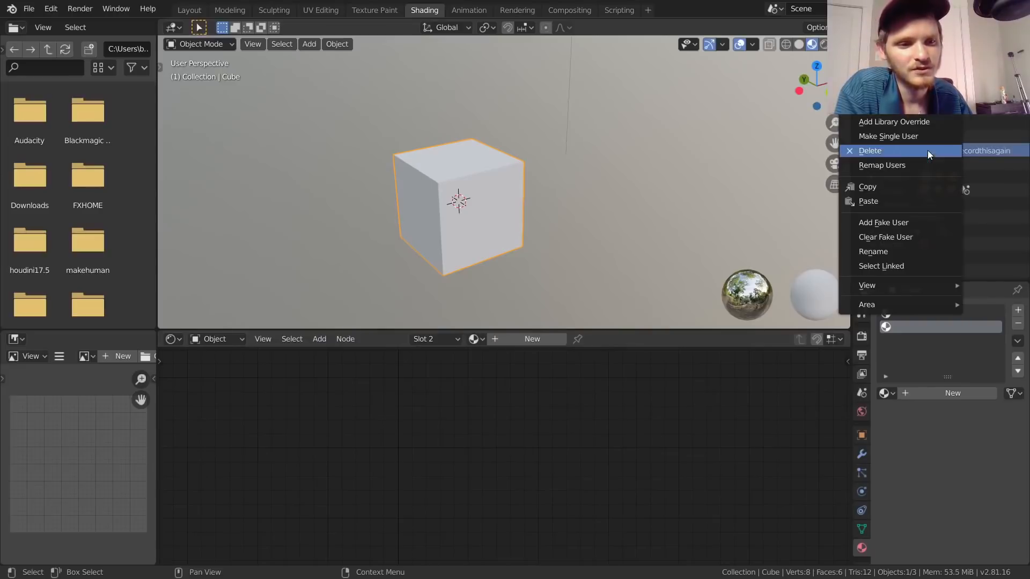
click(891, 152)
key(F3)
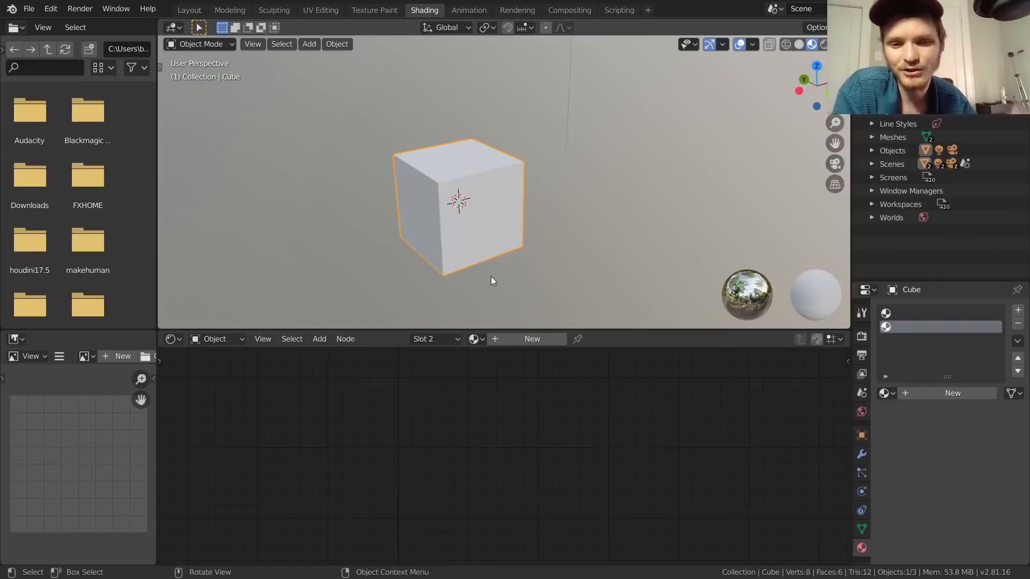
Step: Create a new material in the cube's second slot, set its Base Color to red and check the affected face
middle_drag(490, 276, 573, 183)
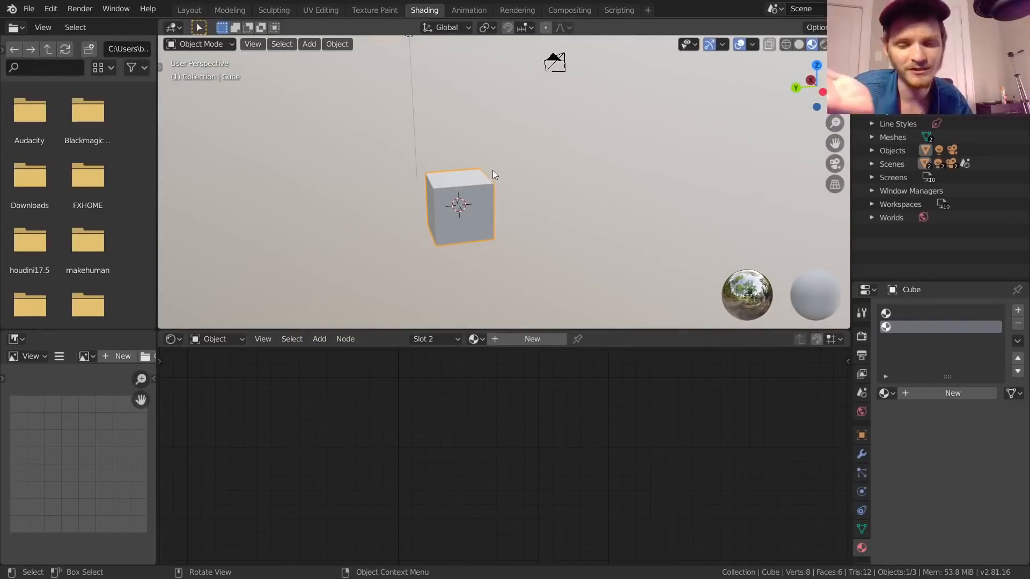
click(515, 340)
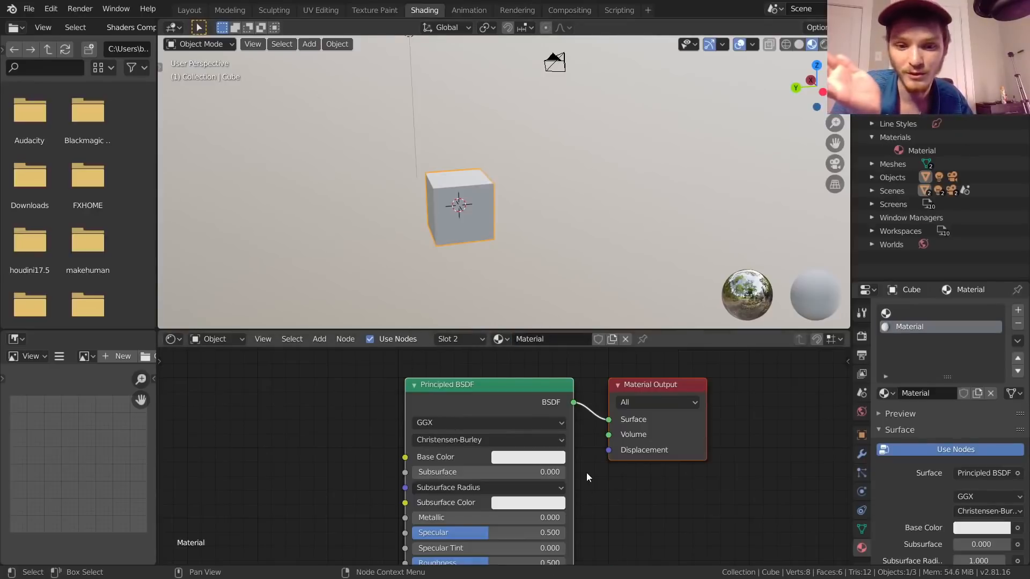
scroll(587, 472, down, 2)
click(532, 457)
click(534, 379)
middle_drag(496, 161, 368, 190)
scroll(480, 192, up, 3)
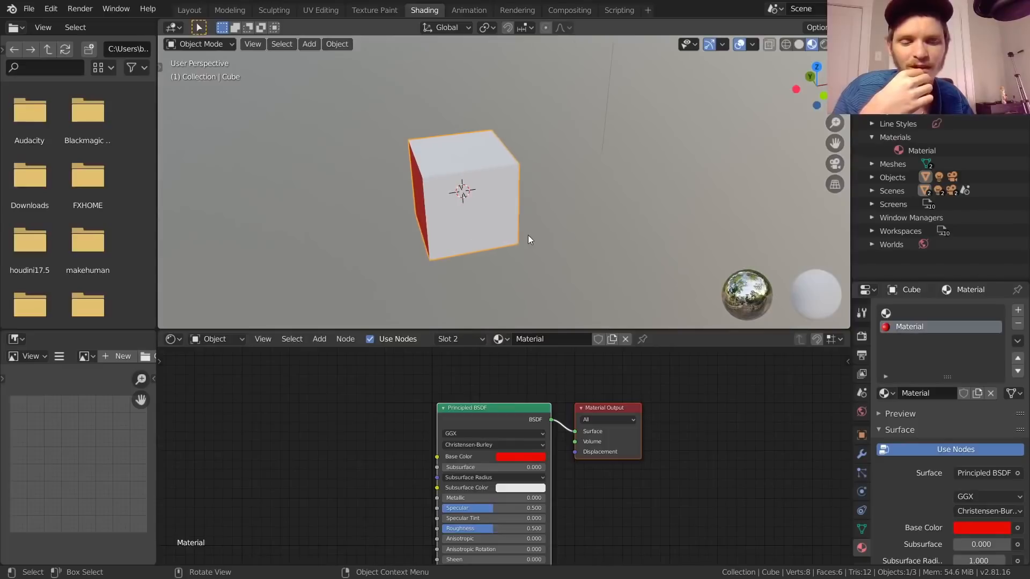
middle_drag(406, 128, 340, 221)
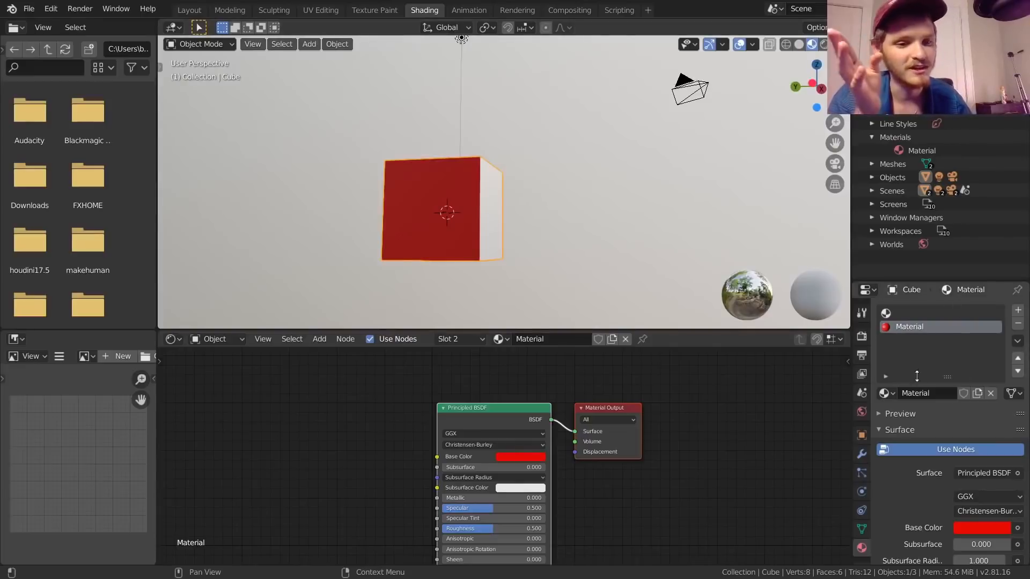
Step: Compare the cube's two material slots and remove the empty first slot
click(897, 314)
click(907, 327)
click(908, 315)
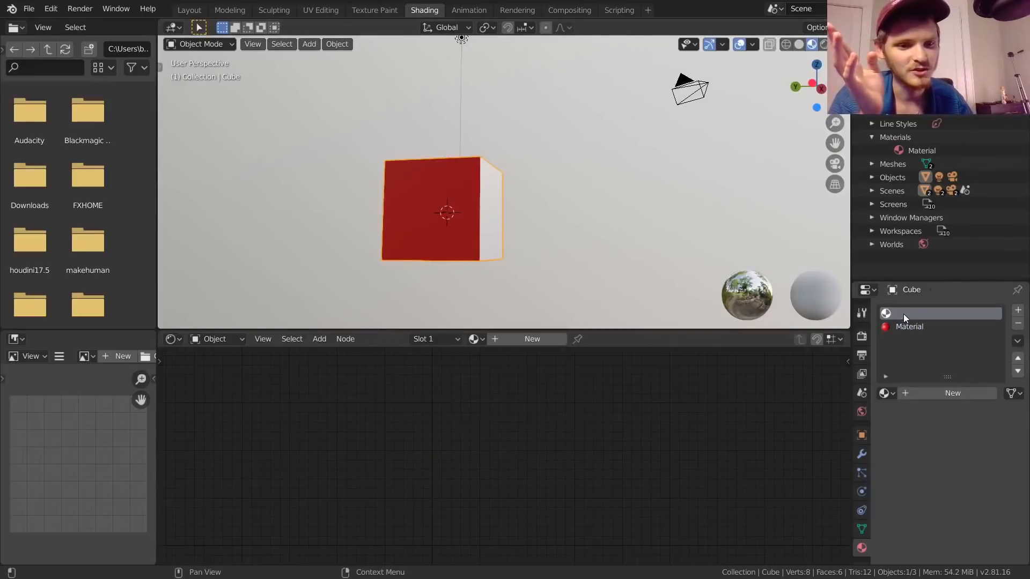
middle_drag(490, 174, 456, 245)
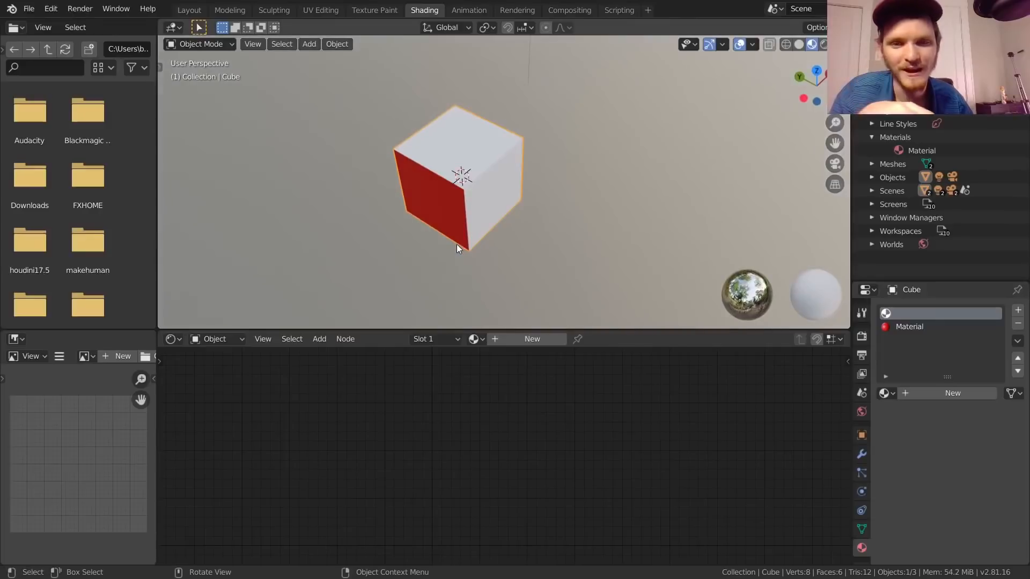
click(1019, 325)
middle_drag(454, 179, 521, 89)
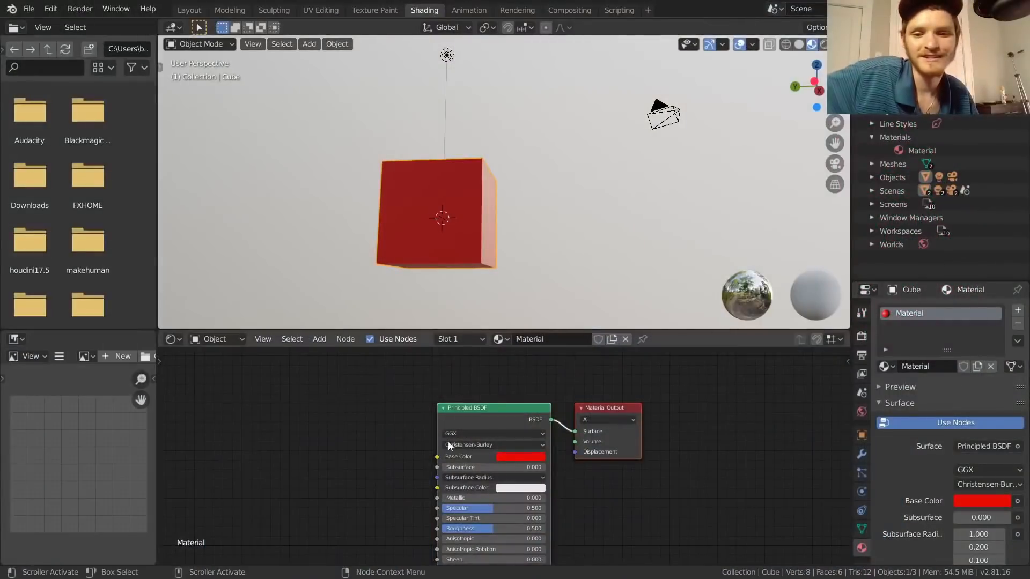
Step: Maximize the Shader Editor, cut the Principled BSDF node's link to Material Output and delete the node
scroll(483, 429, down, 2)
middle_drag(479, 422, 432, 370)
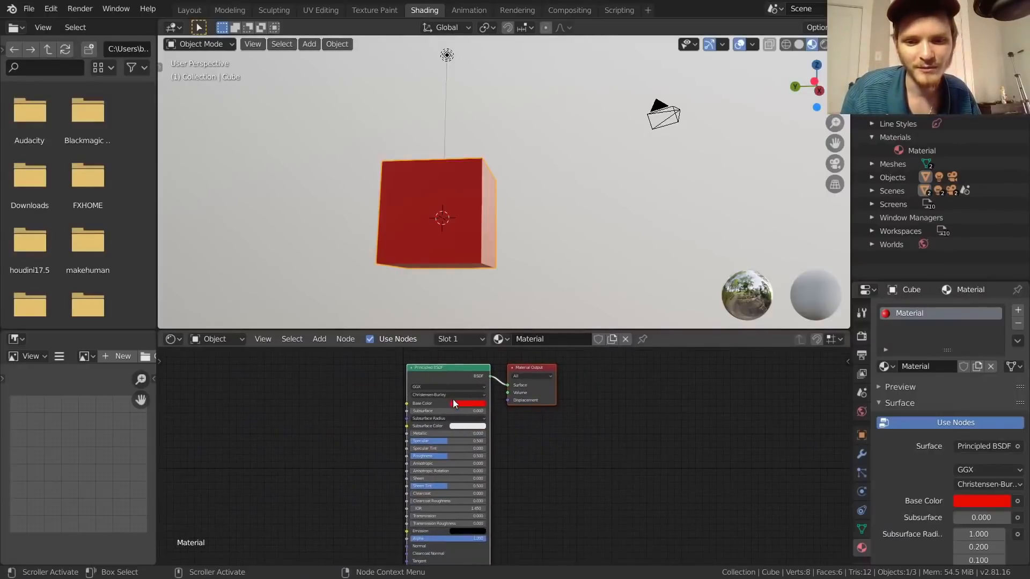
drag(423, 374, 342, 370)
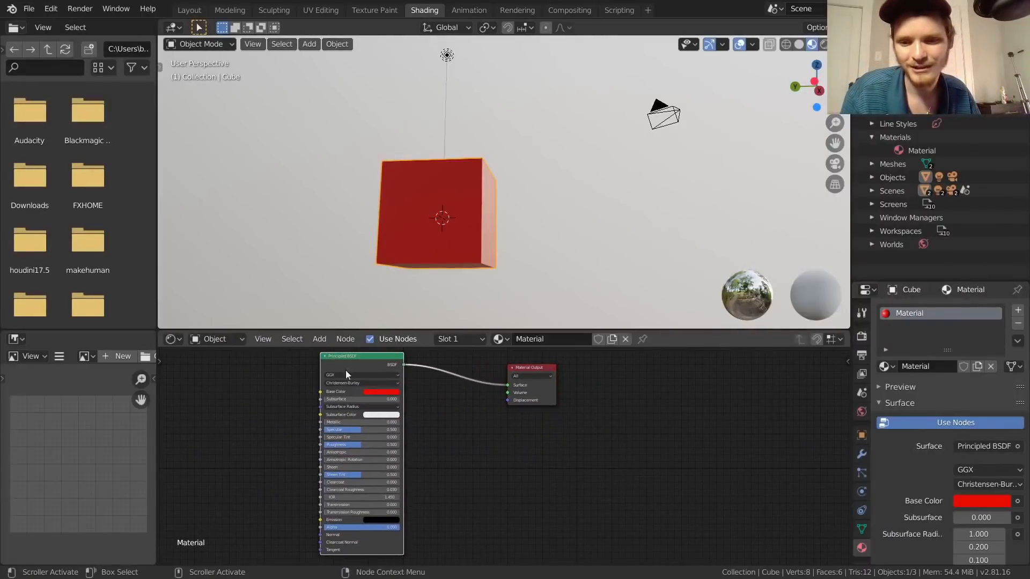
key(ctrl+space)
scroll(429, 307, down, 4)
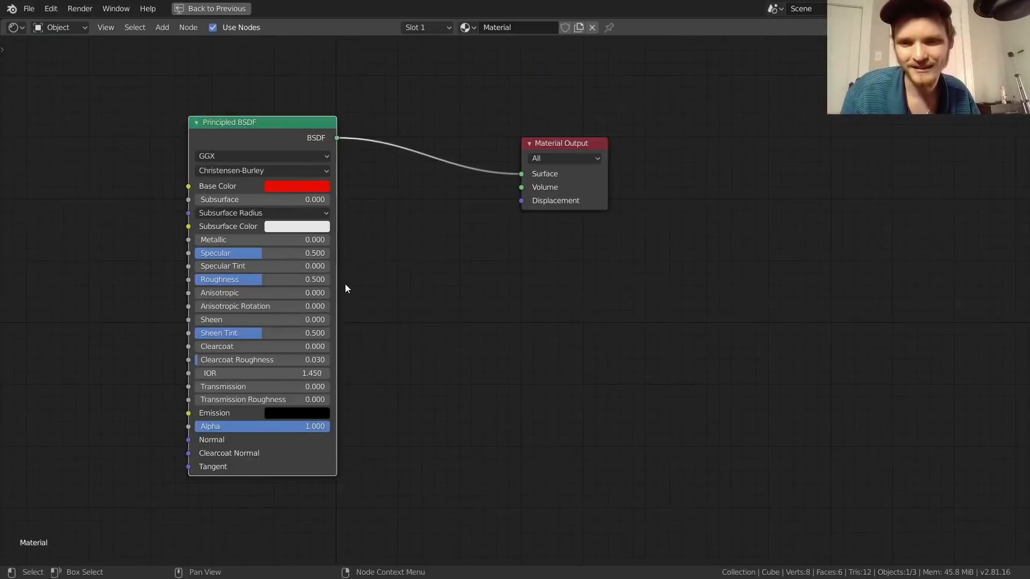
middle_drag(364, 260, 427, 278)
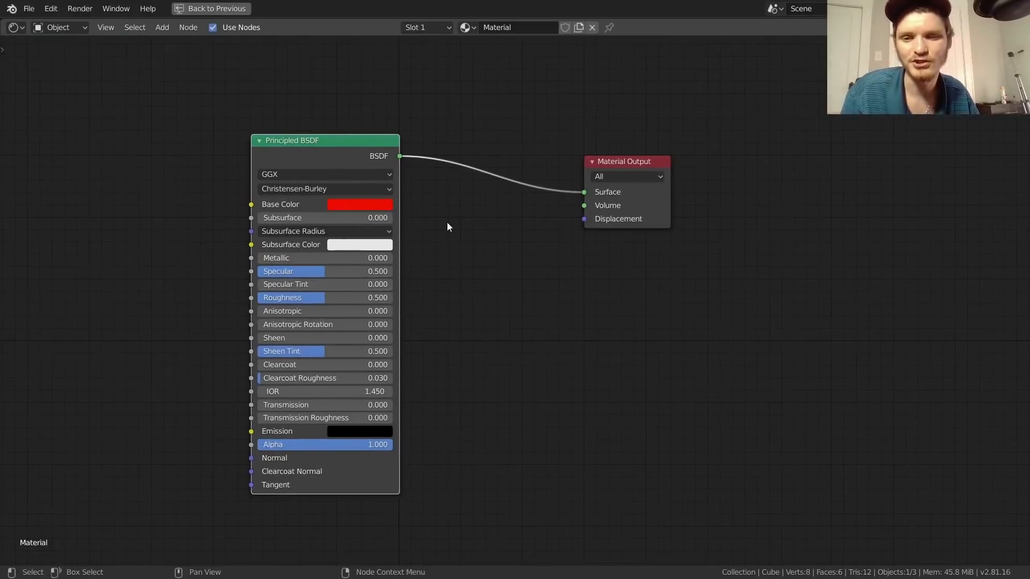
ctrl+right_drag(476, 202, 449, 140)
key(x)
Step: Add a Value node and connect its output to the Surface input of Material Output
scroll(436, 152, up, 6)
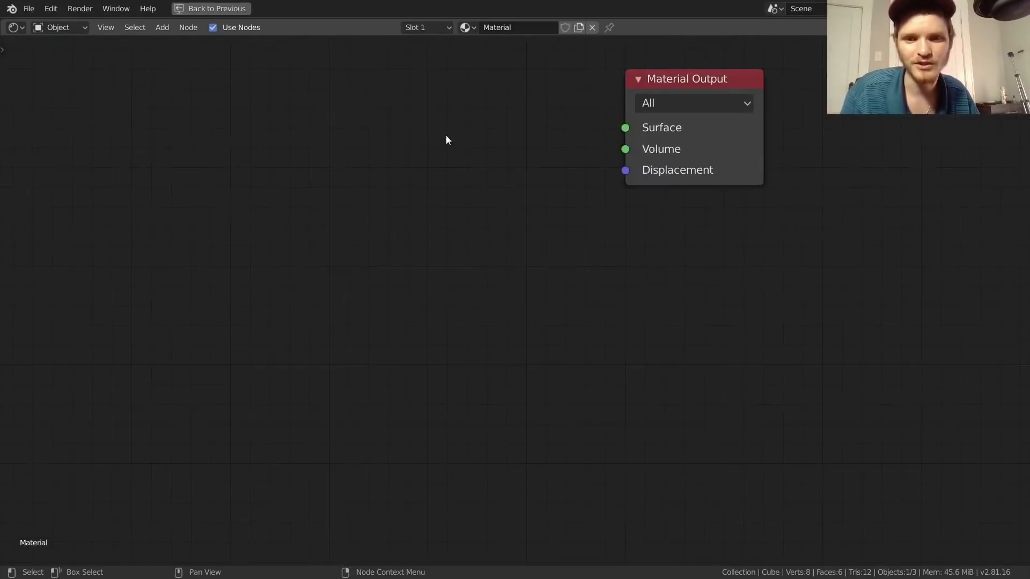
middle_drag(422, 70, 414, 184)
key(shift+a)
click(379, 157)
text(val)
key(Return)
click(403, 179)
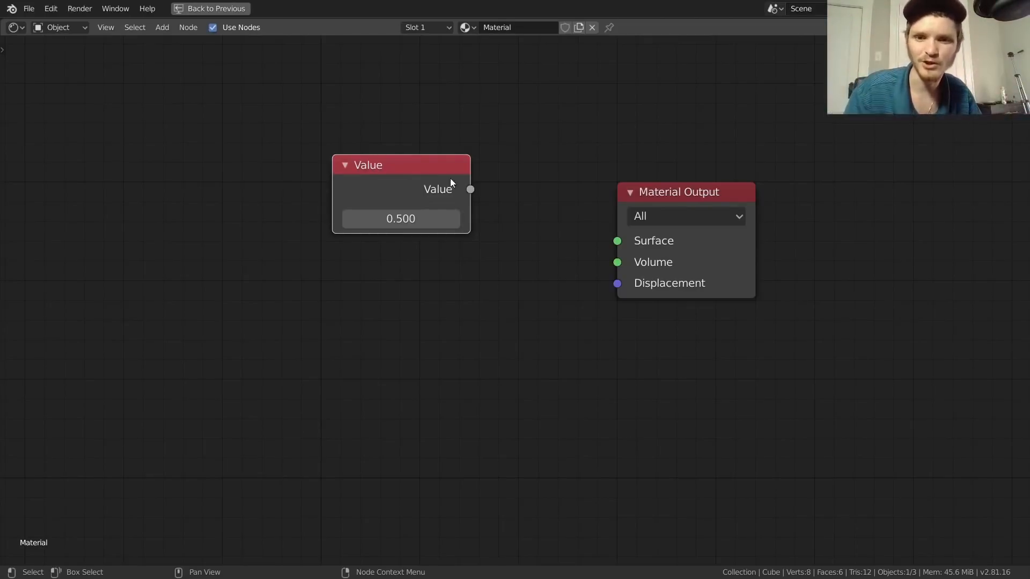
drag(470, 190, 617, 241)
drag(413, 170, 383, 211)
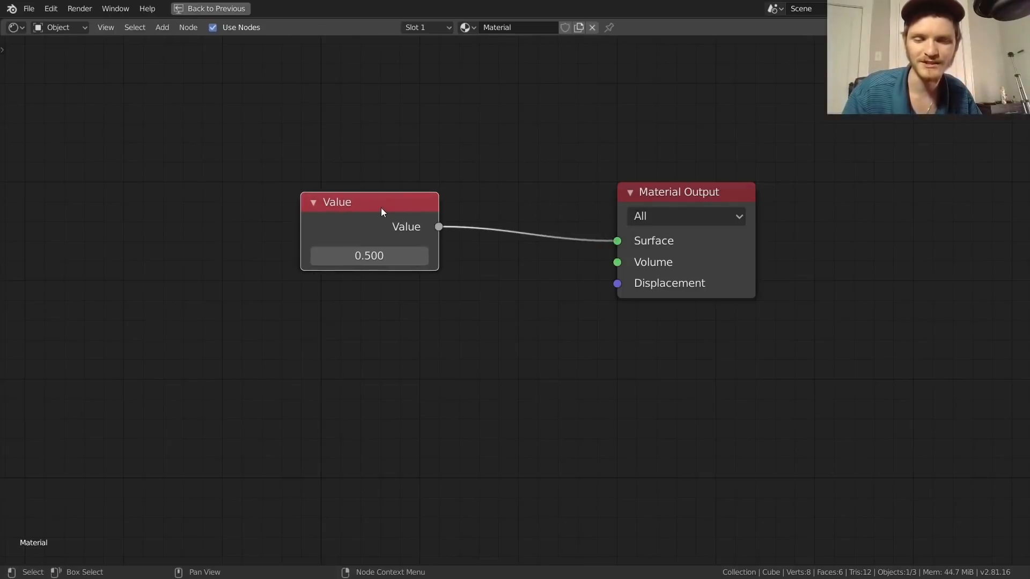
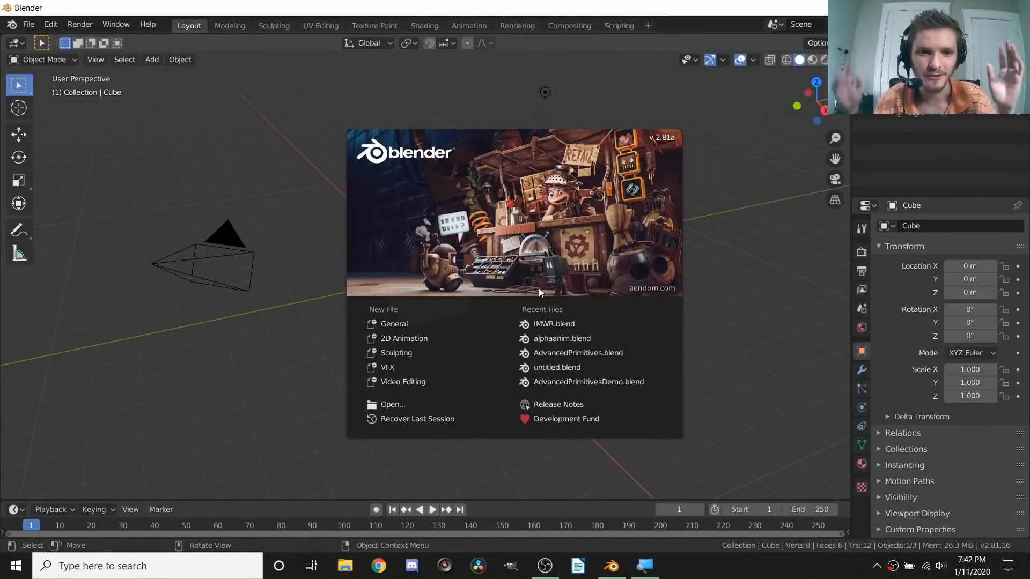
Step: Dismiss the splash screen of the new session and switch the window to full screen
click(735, 137)
key(q)
click(279, 128)
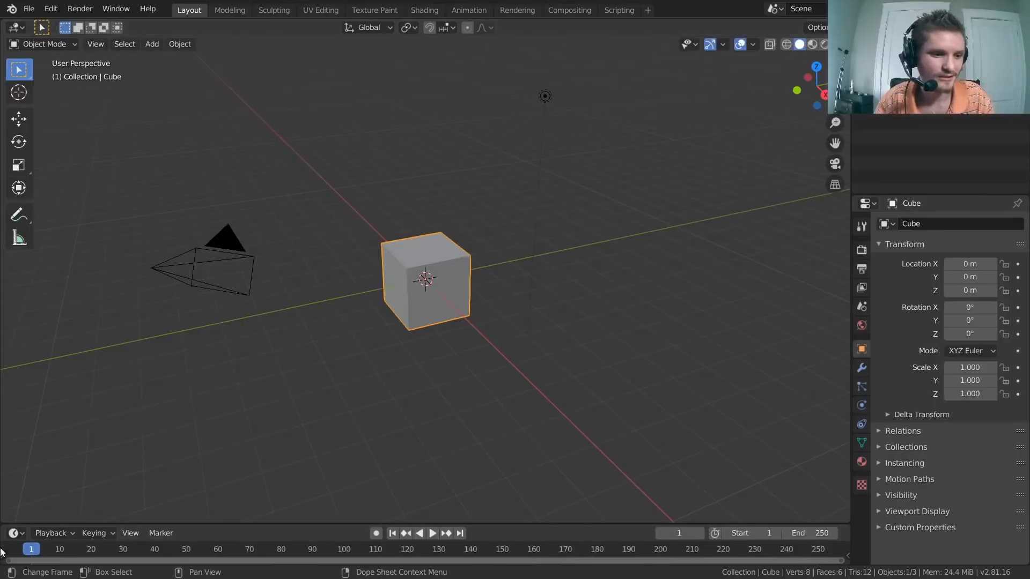
Step: Split the 3D Viewport horizontally and turn the new lower area into a Shader Editor
drag(8, 521, 38, 322)
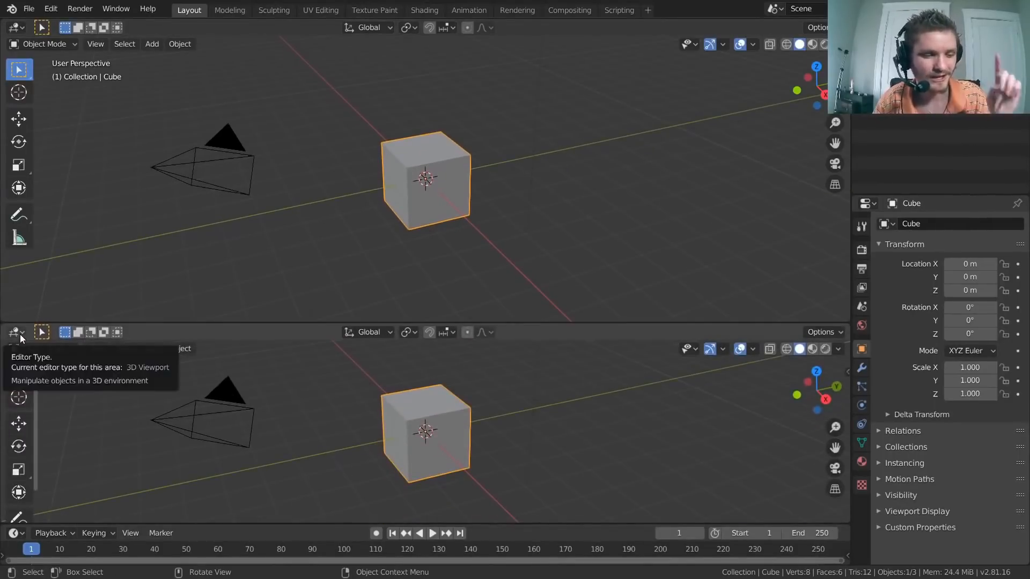
click(21, 337)
click(56, 424)
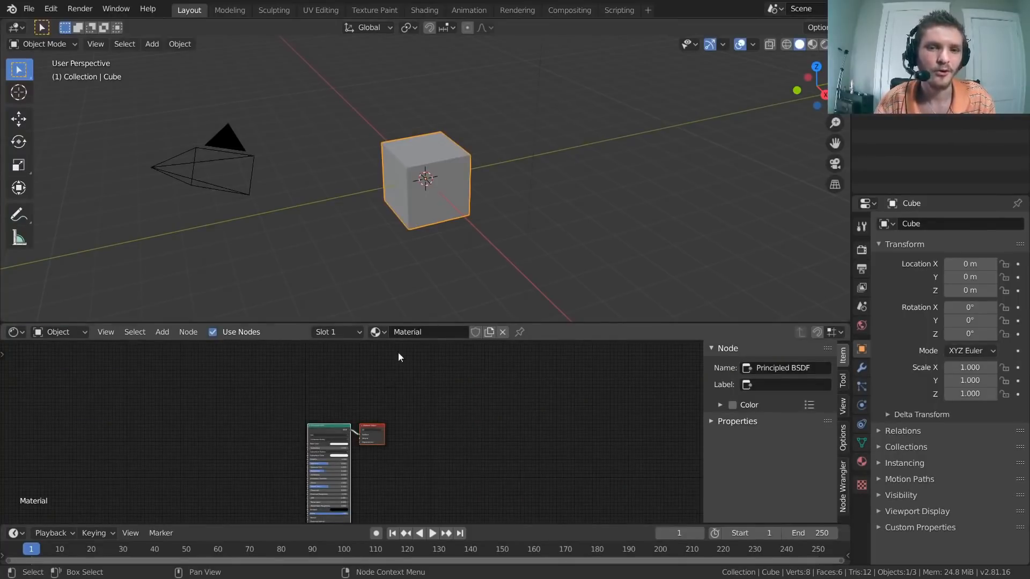
Step: Switch to the Shading workspace, look up "node" among the add-ons in Preferences and close the Preferences window
click(431, 10)
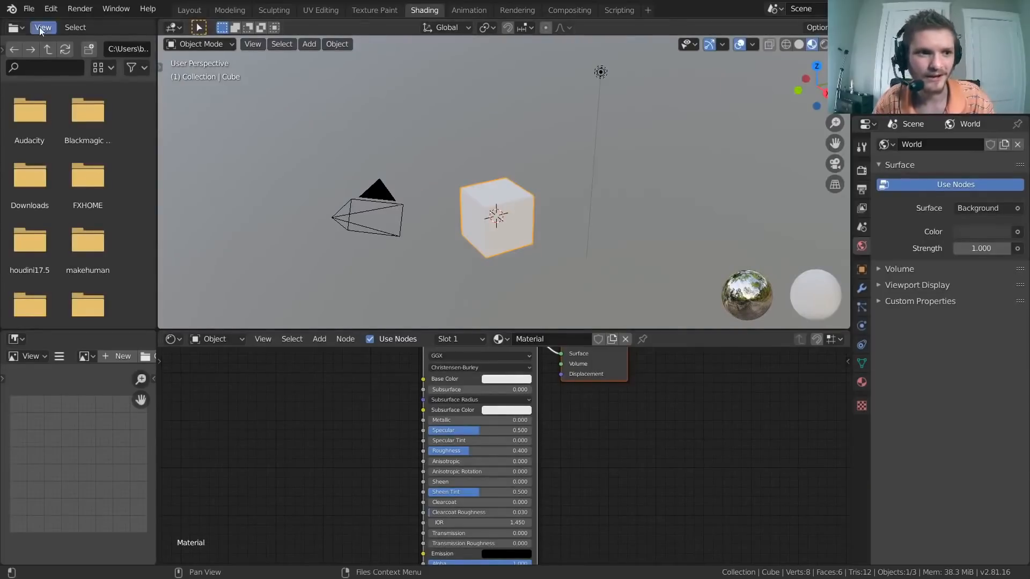
click(51, 9)
click(76, 200)
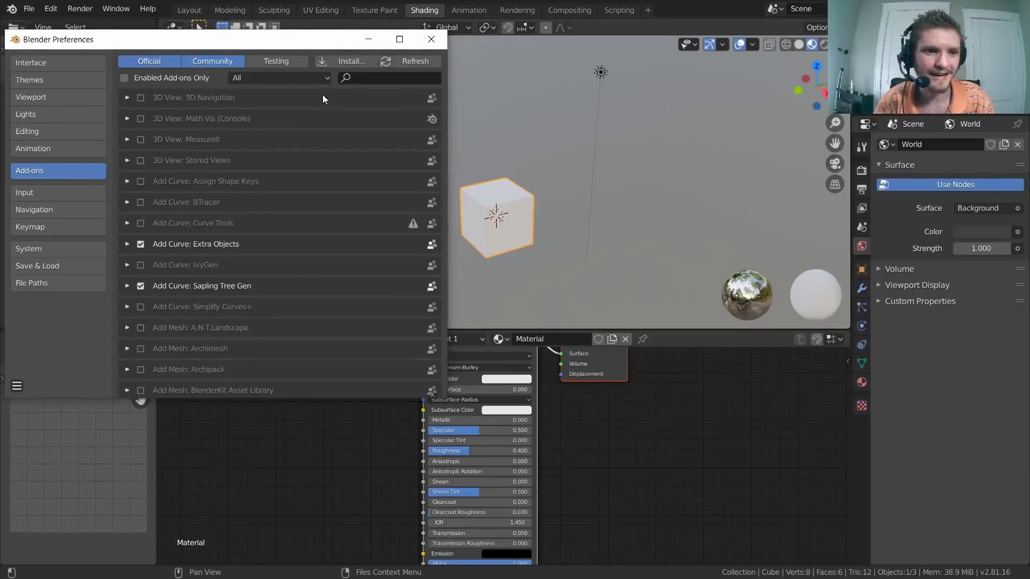
click(371, 79)
text(node)
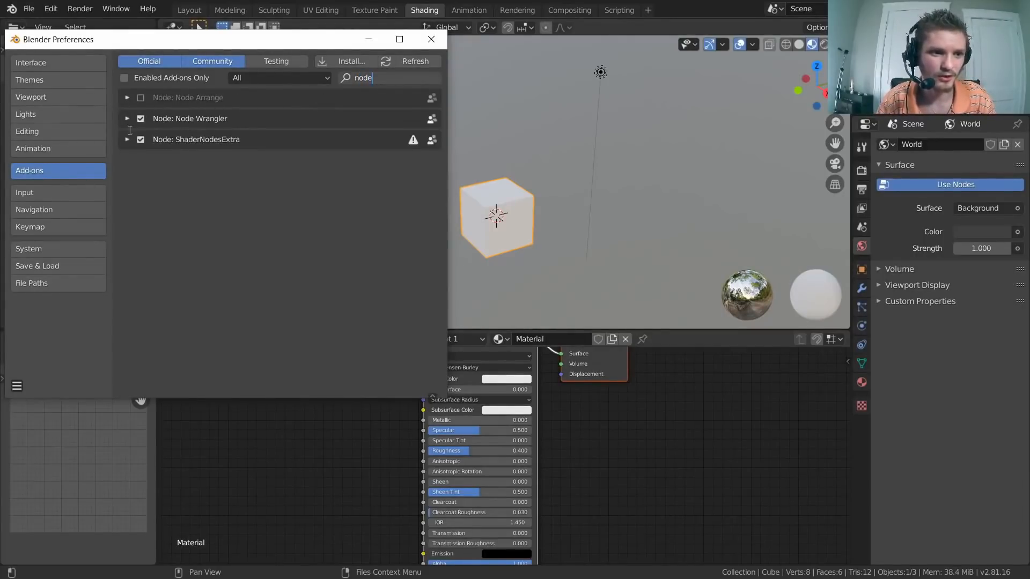
click(432, 37)
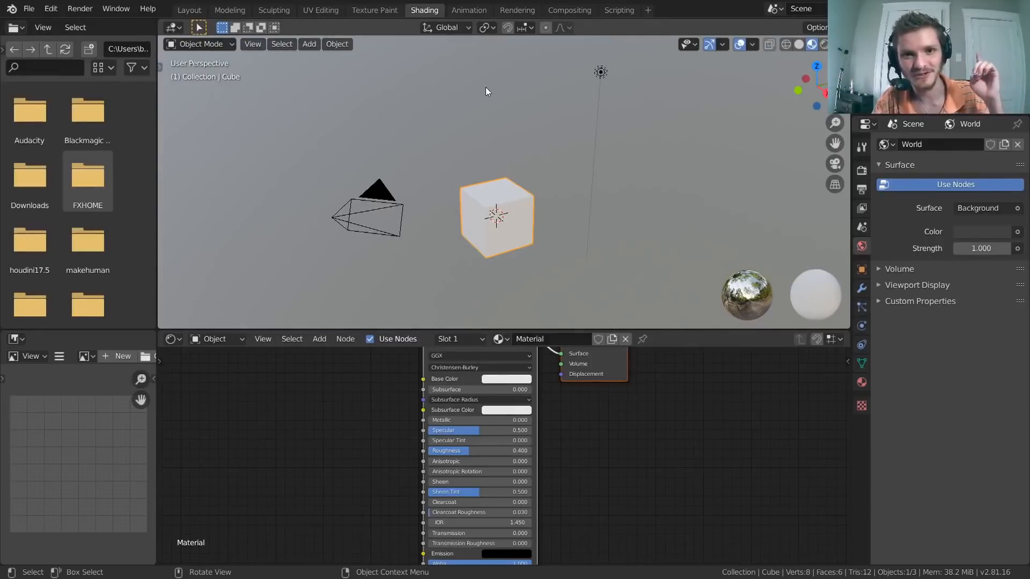
Step: Rename the cube's material to defaultmaterial and set the Principled BSDF Base Color to a saturated orange-red
scroll(514, 198, up, 2)
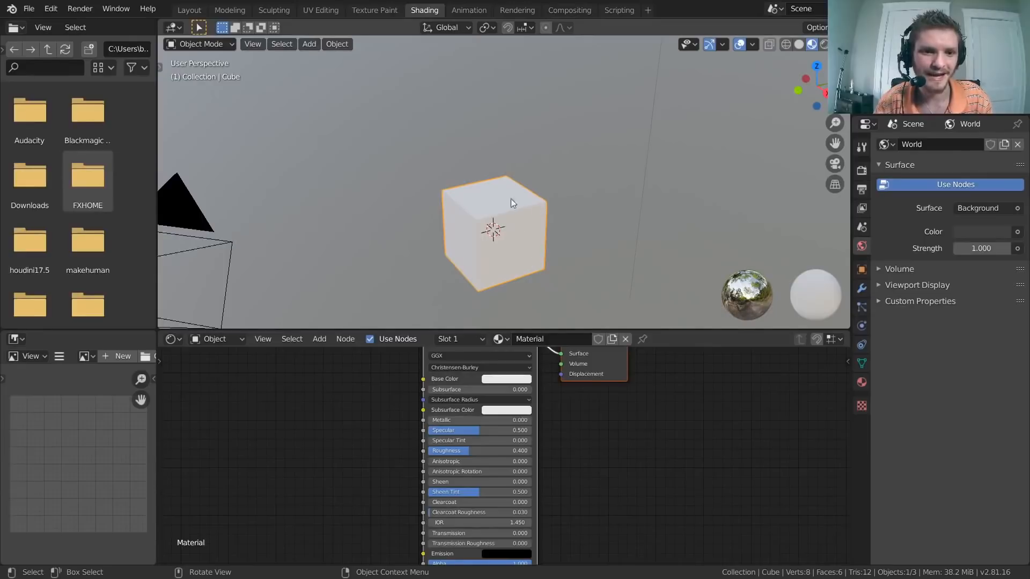
click(548, 335)
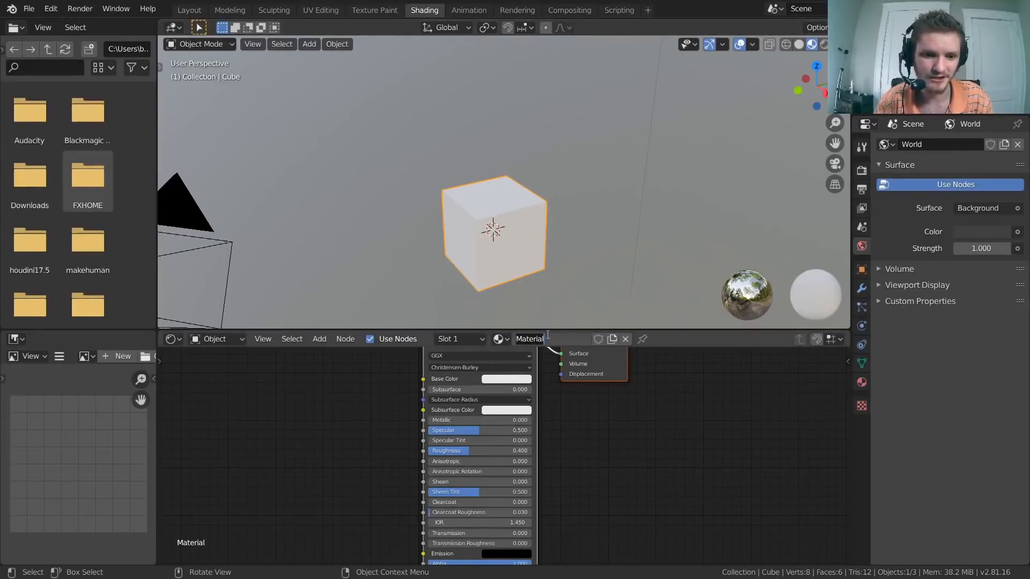
text(d)
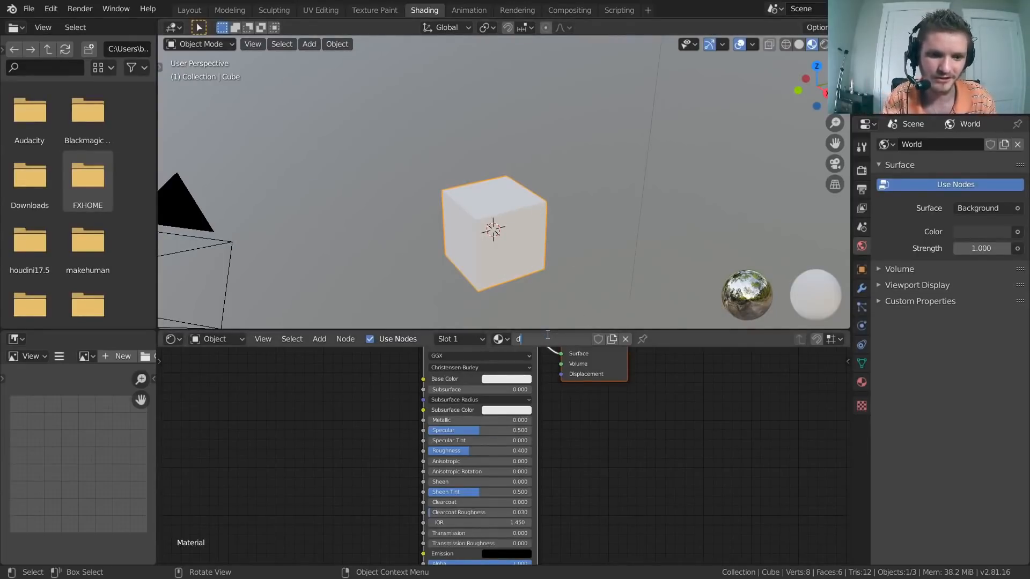
text(efaultmaterial)
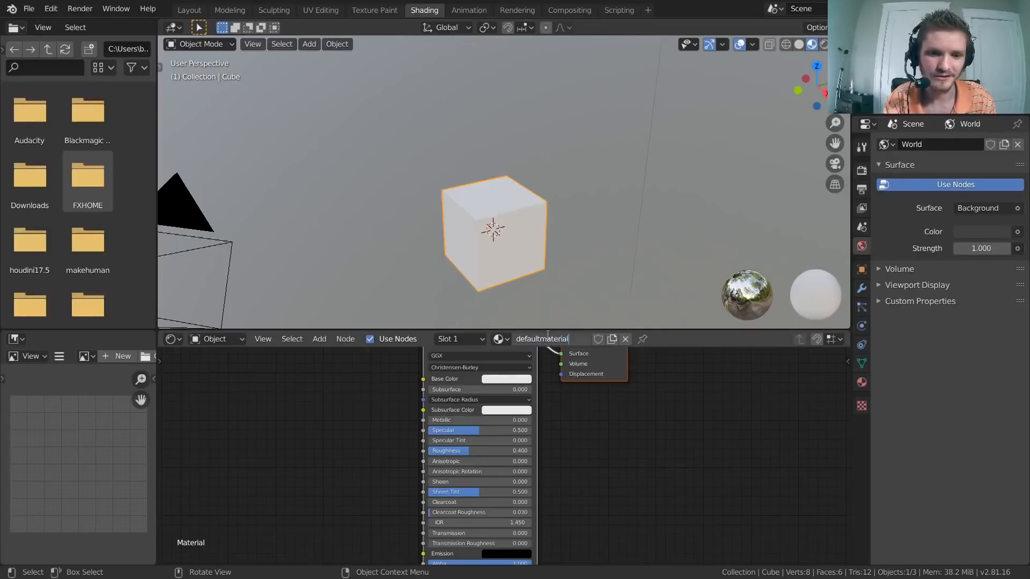
key(Return)
click(509, 379)
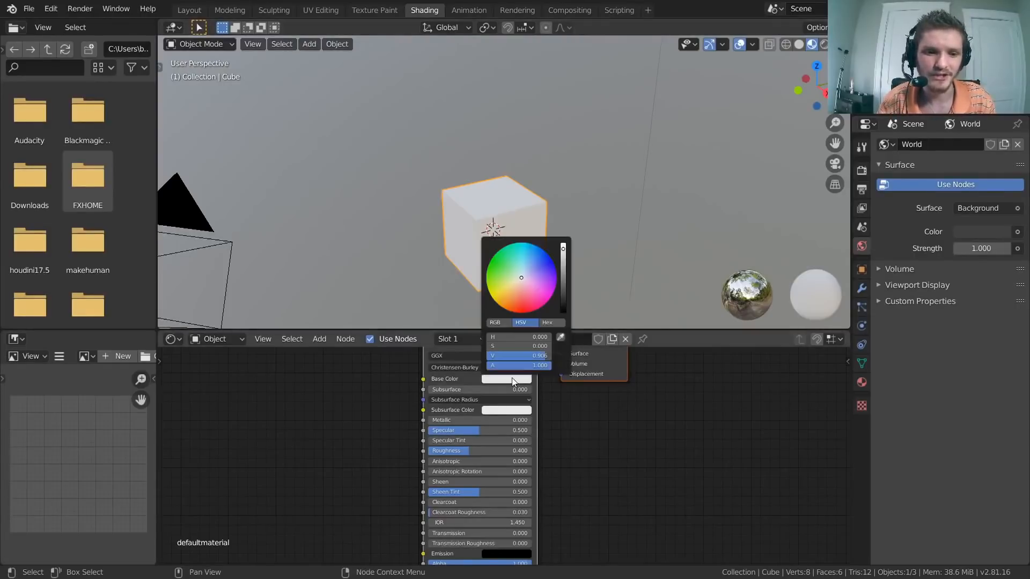
drag(530, 294, 514, 312)
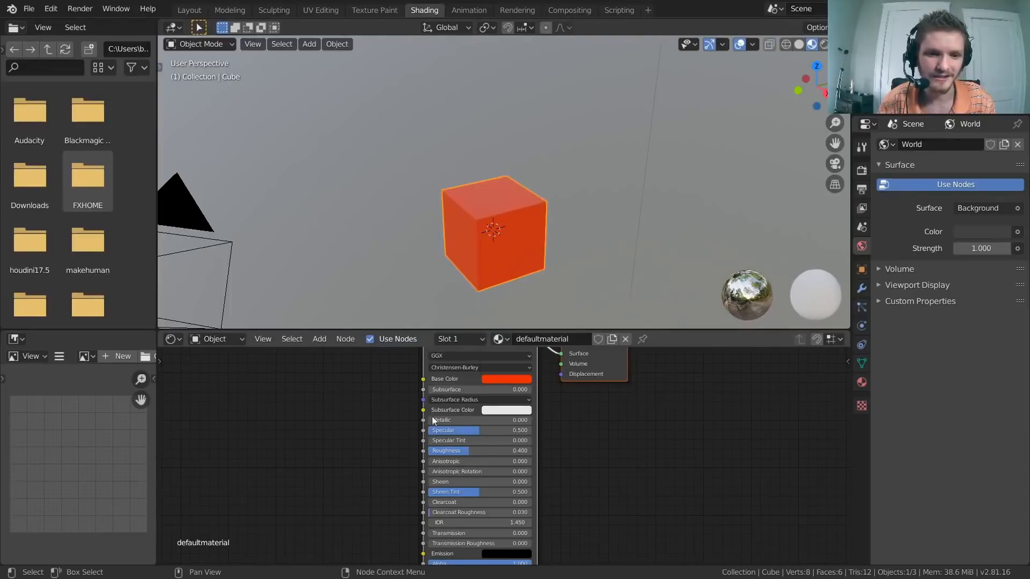
Step: Examine the linked Principled BSDF and Material Output nodes at different zoom levels and the cube from another angle
middle_drag(477, 391, 440, 449)
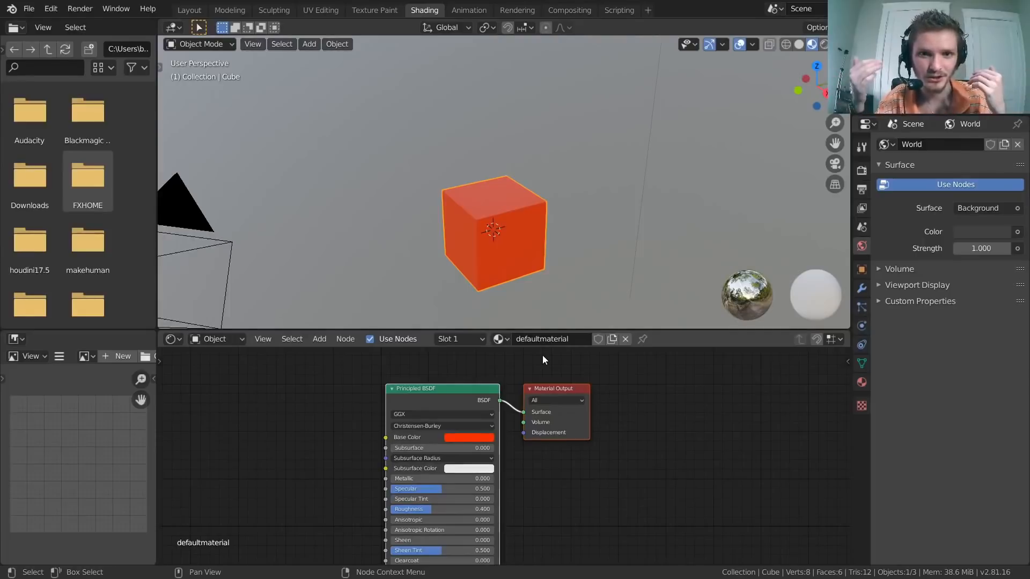
scroll(438, 398, down, 2)
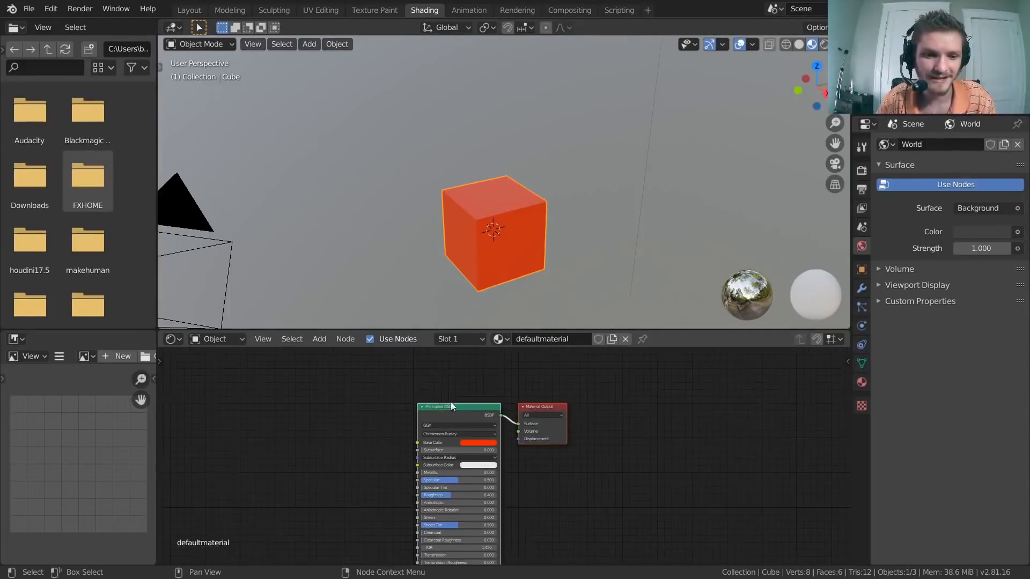
middle_drag(446, 420, 434, 377)
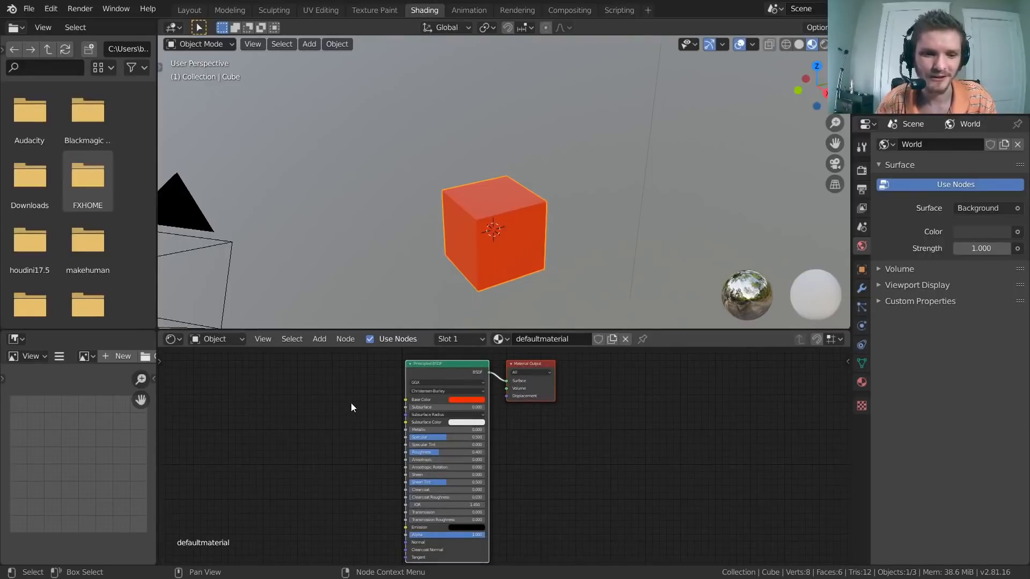
scroll(351, 407, up, 1)
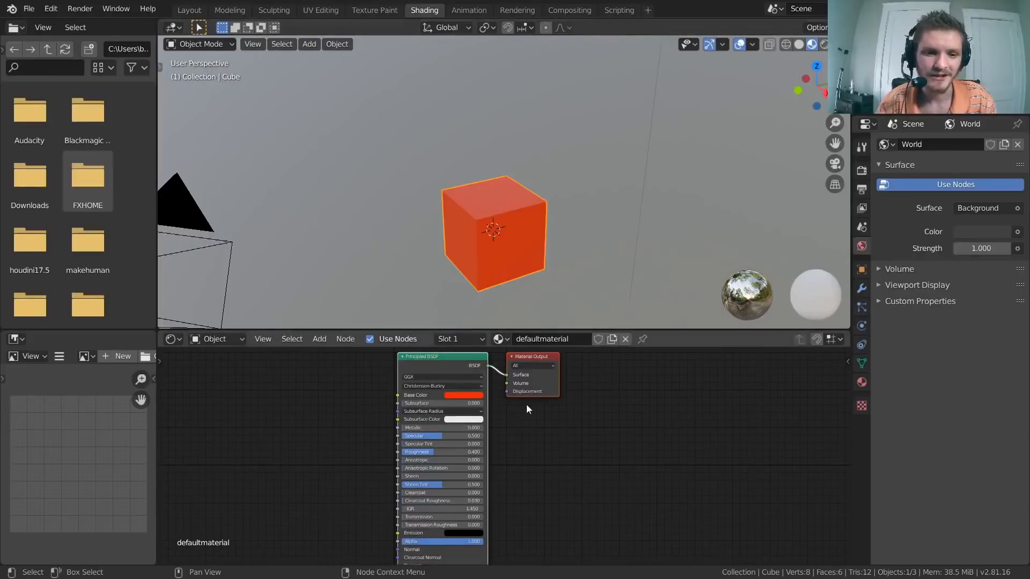
scroll(532, 417, up, 1)
middle_drag(564, 419, 638, 443)
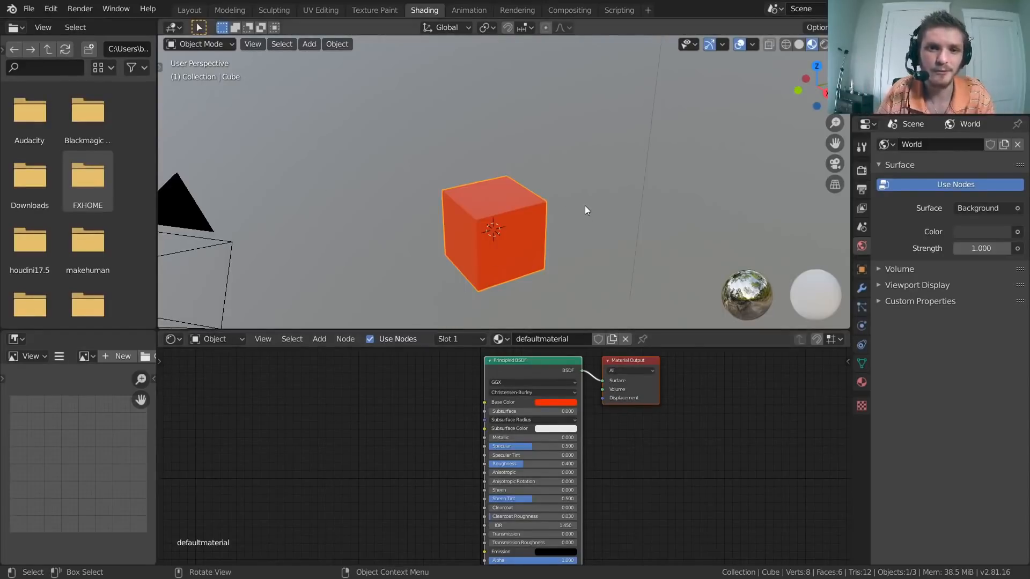
middle_drag(571, 202, 480, 220)
scroll(526, 192, down, 5)
scroll(526, 191, up, 5)
scroll(526, 191, down, 2)
scroll(526, 191, up, 1)
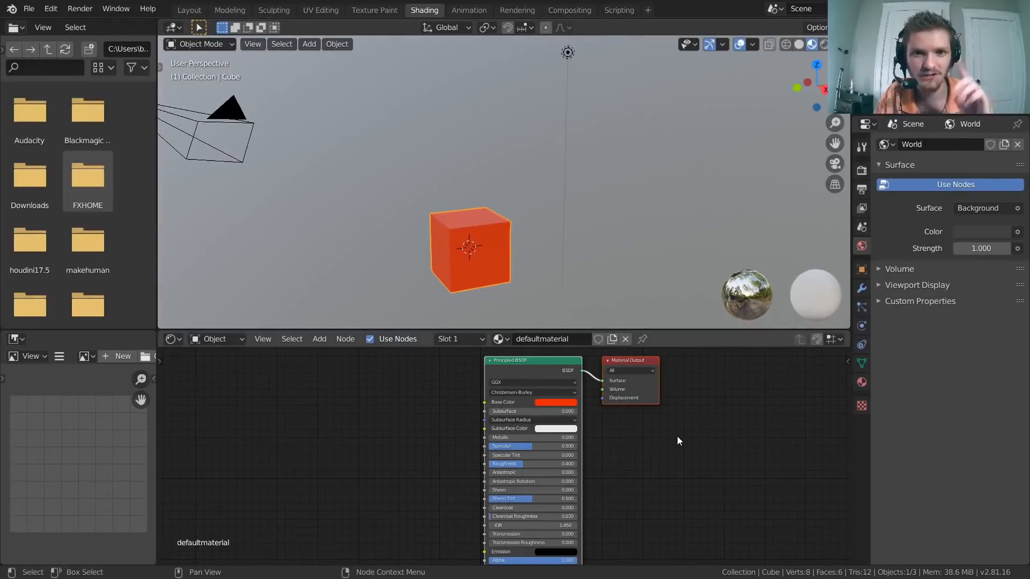
scroll(632, 435, down, 6)
scroll(633, 435, up, 7)
scroll(633, 434, down, 3)
scroll(633, 434, up, 4)
scroll(633, 435, down, 3)
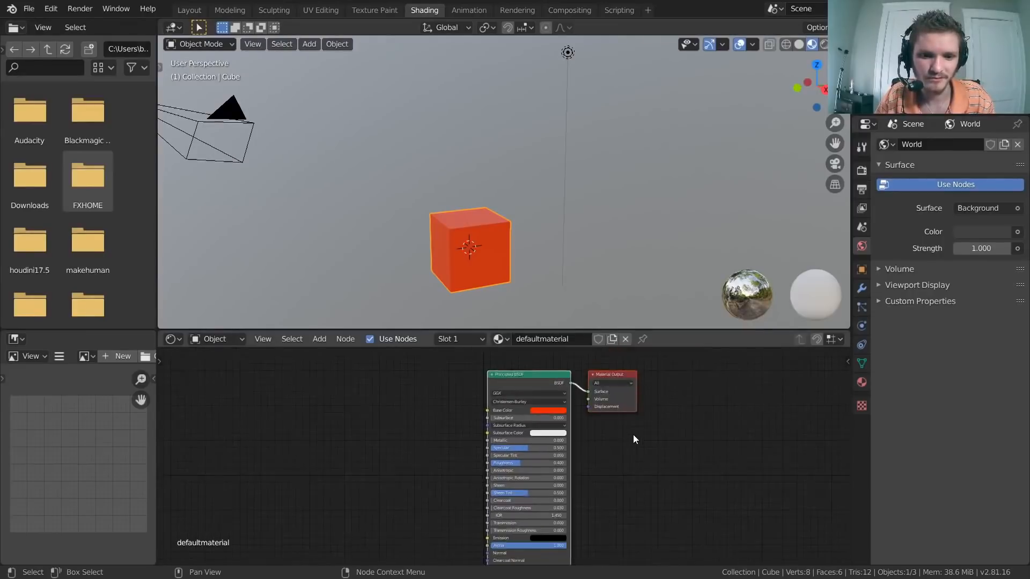
scroll(632, 437, up, 2)
middle_drag(639, 437, 572, 458)
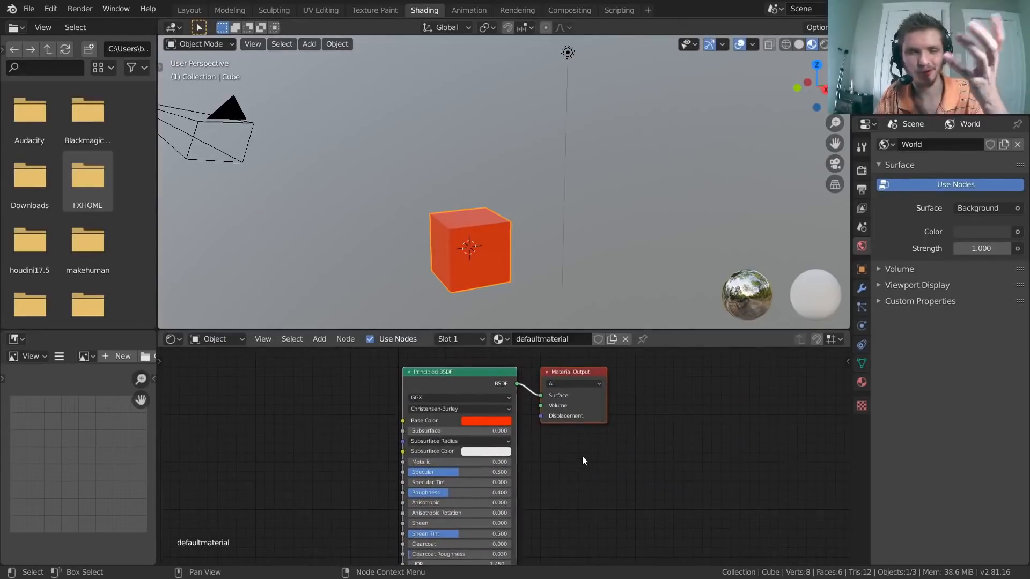
scroll(582, 456, down, 3)
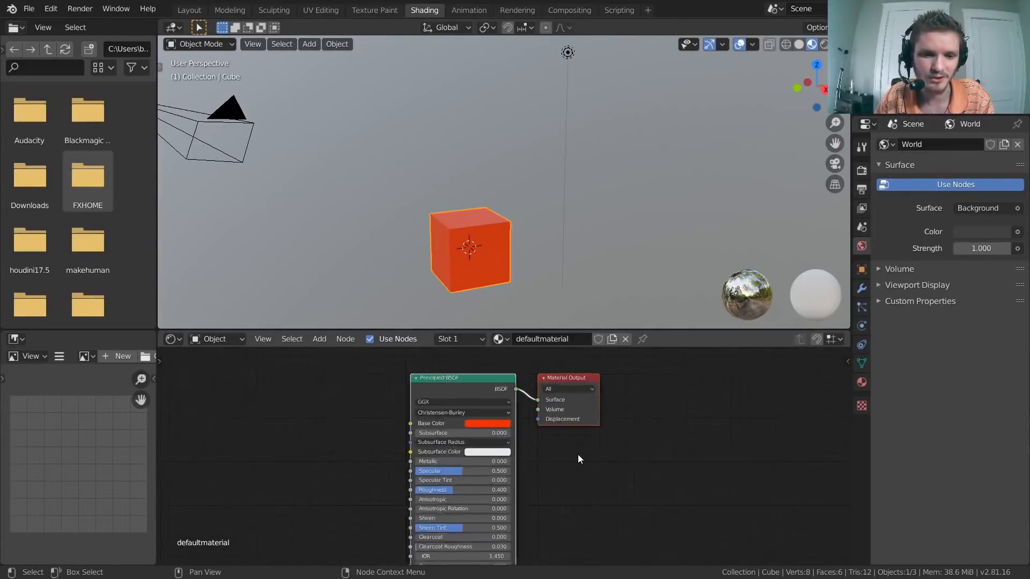
middle_drag(578, 455, 554, 487)
scroll(510, 441, up, 2)
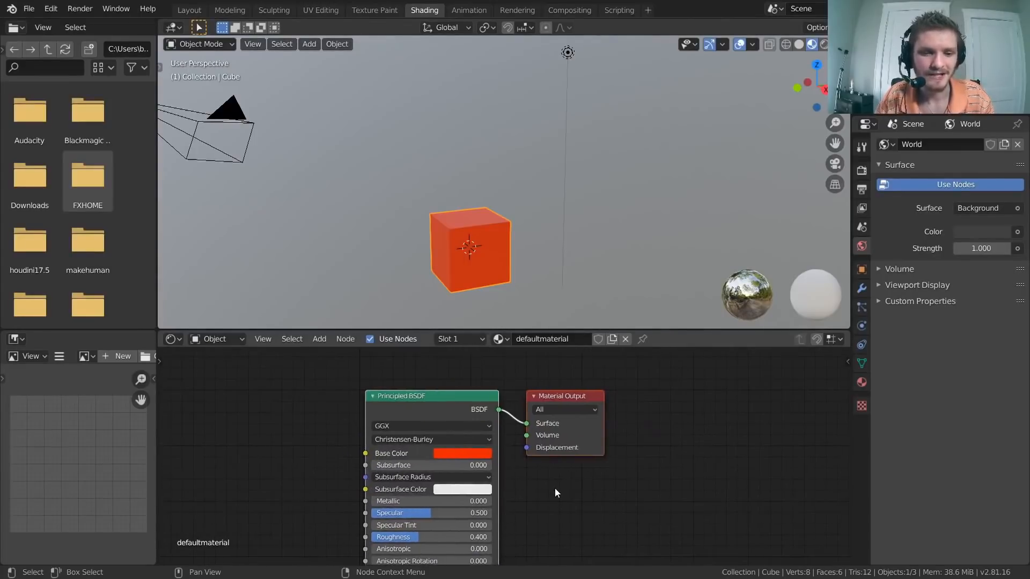
Step: Select the Principled BSDF and Material Output nodes individually, box-select both together and clear the selection
click(442, 398)
click(575, 399)
drag(284, 369, 635, 495)
click(630, 489)
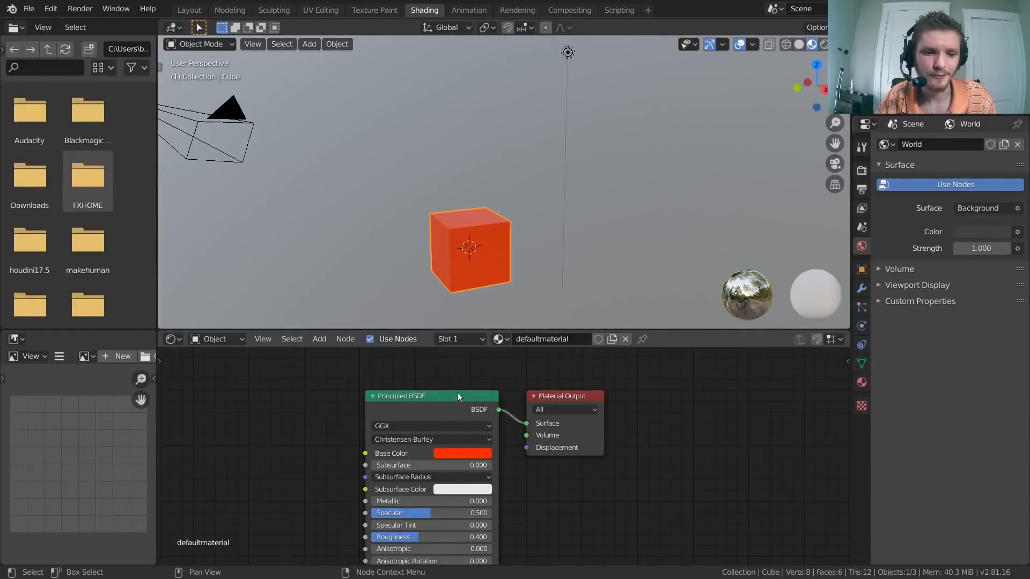
Step: Move the Principled BSDF node farther away from the Material Output node
middle_drag(488, 398, 457, 406)
scroll(458, 406, down, 2)
scroll(584, 482, up, 2)
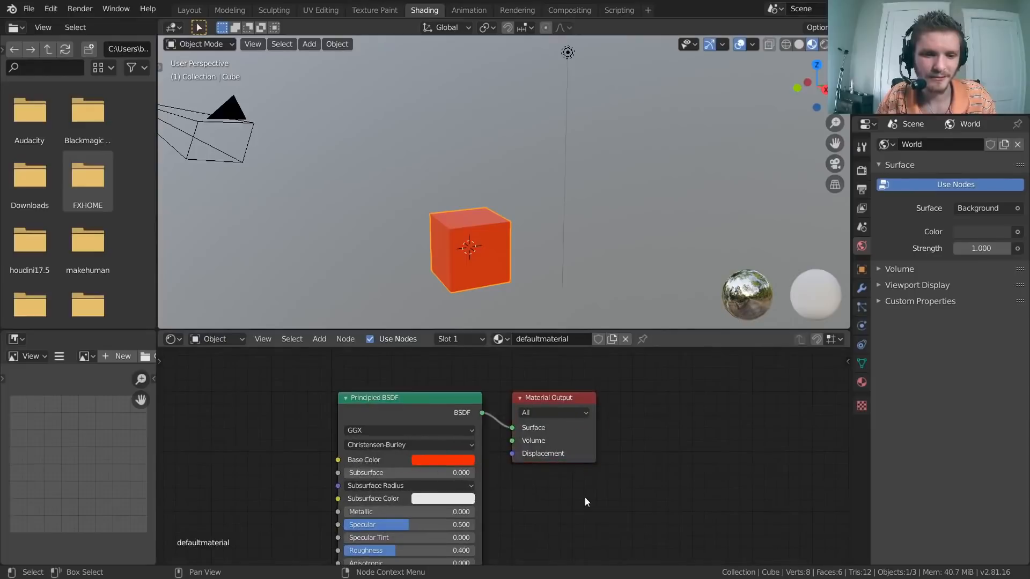
click(436, 408)
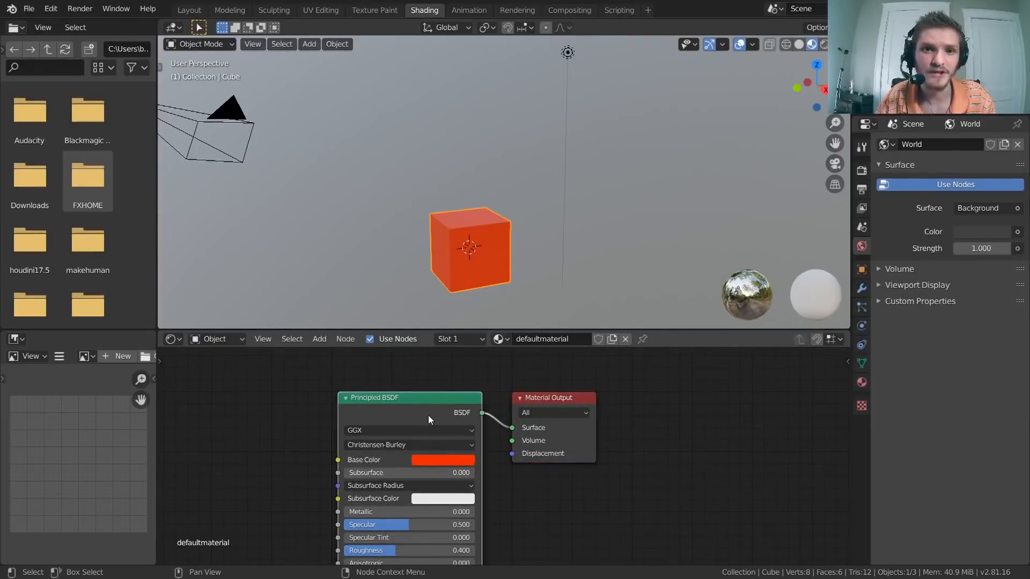
key(g)
click(372, 421)
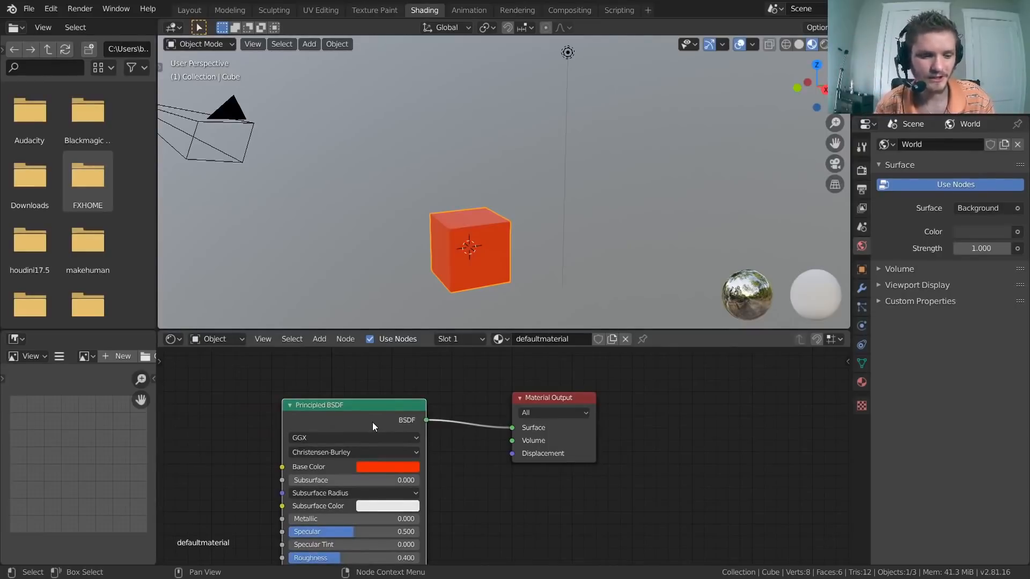
Step: Delete the Principled BSDF node and undo it, then delete the cube in the 3D Viewport and restore it
key(Delete)
key(ctrl+z)
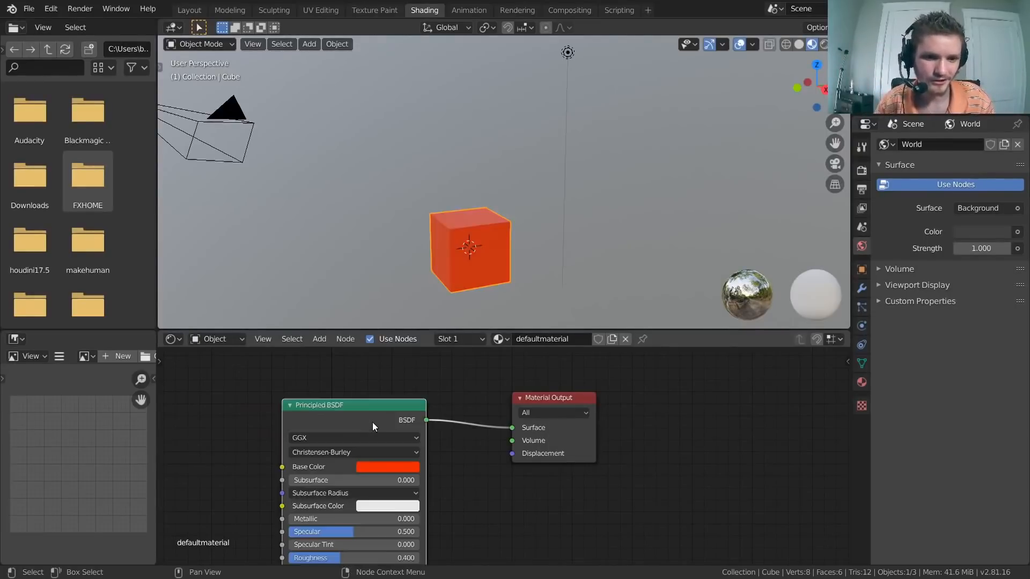
key(x)
click(449, 250)
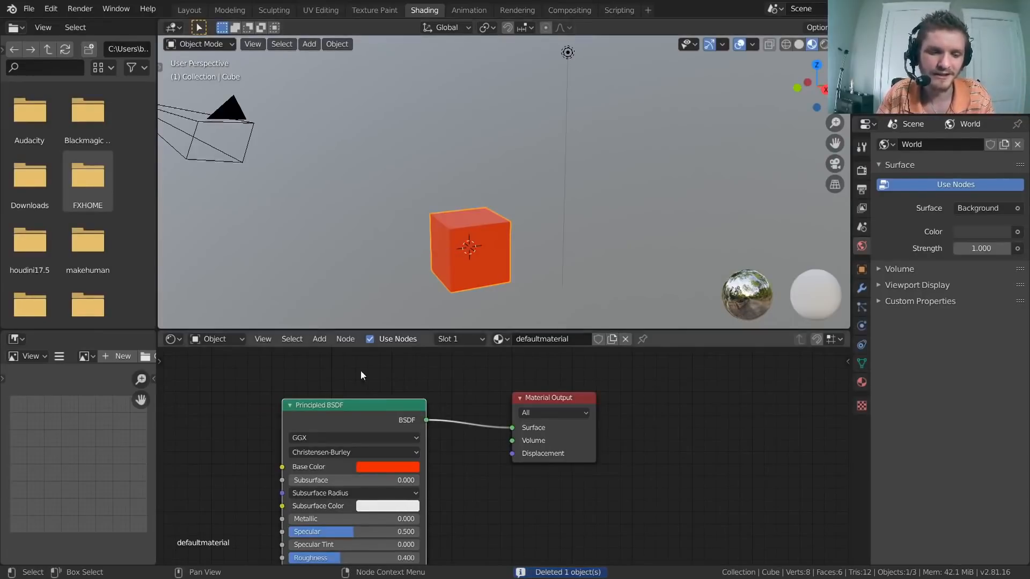
Step: Practise cutting the link between Principled BSDF and Material Output and reconnecting the BSDF output to Surface, twice
middle_drag(452, 380, 491, 398)
scroll(546, 440, up, 2)
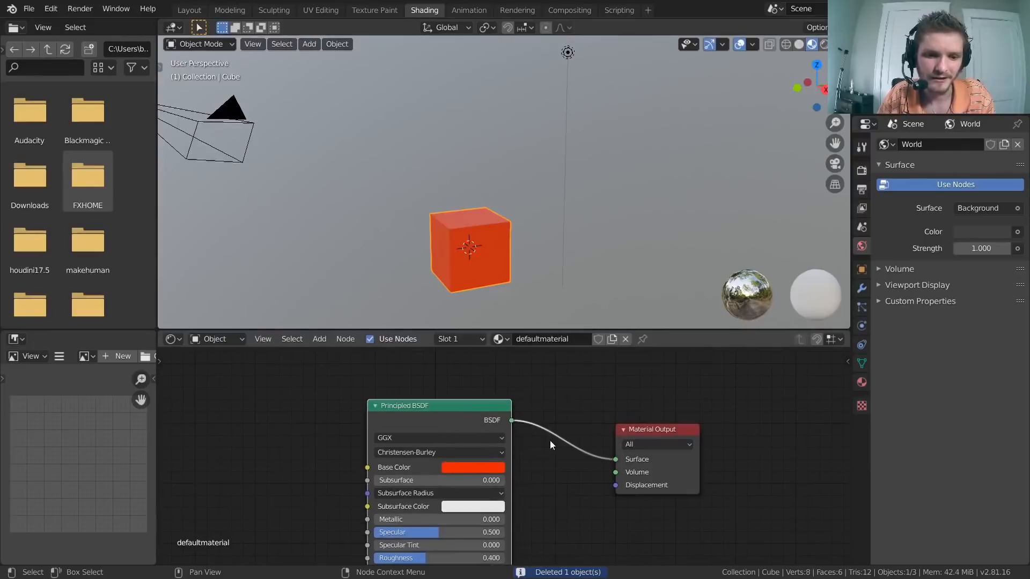
middle_drag(591, 421, 450, 421)
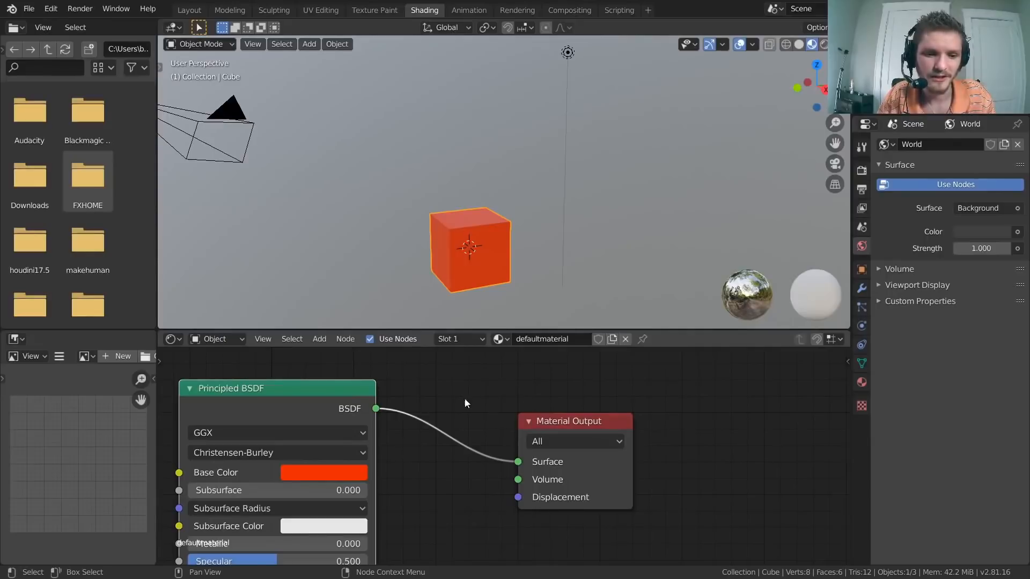
ctrl+right_drag(460, 417, 447, 506)
drag(375, 408, 498, 387)
drag(377, 409, 518, 464)
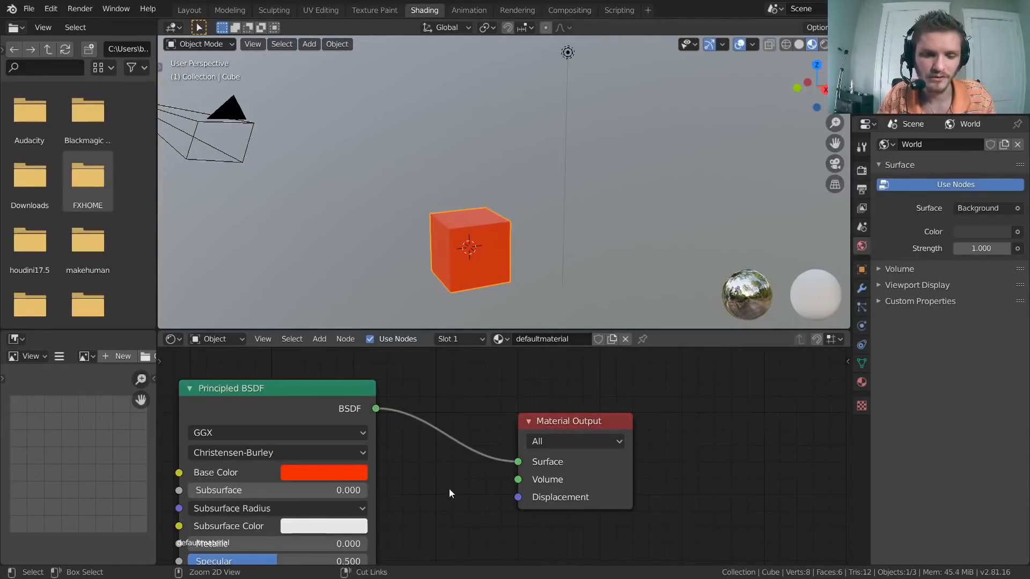
mouse_move(450, 499)
ctrl+right_down()
mouse_move(453, 430)
mouse_move(471, 387)
ctrl+right_up()
drag(375, 409, 518, 462)
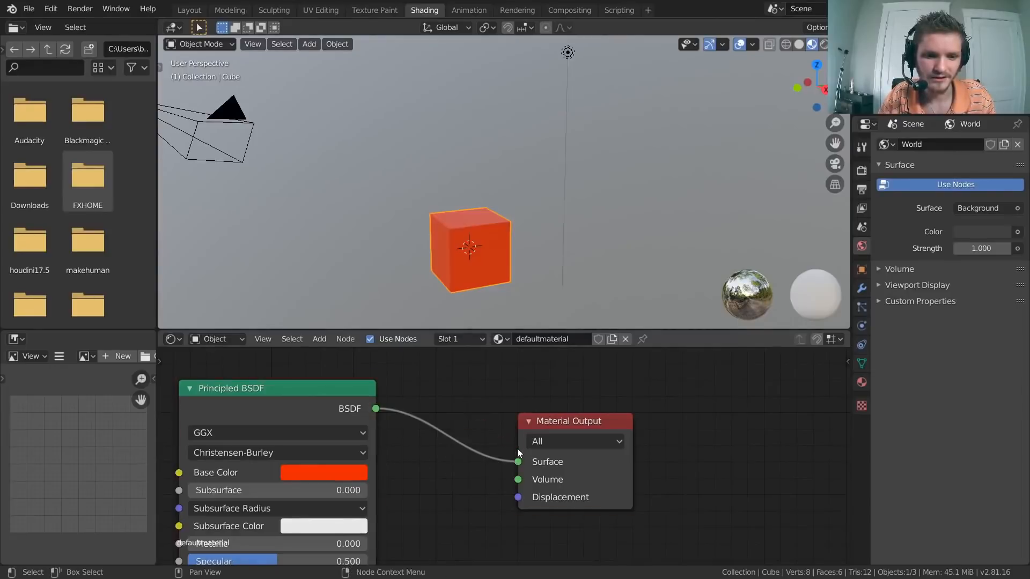
Step: Cut the Surface link, connect the BSDF output to Surface, Volume and Displacement, and cut all three links in one stroke
ctrl+right_drag(462, 496, 472, 410)
ctrl+right_drag(472, 403, 471, 402)
drag(375, 409, 518, 498)
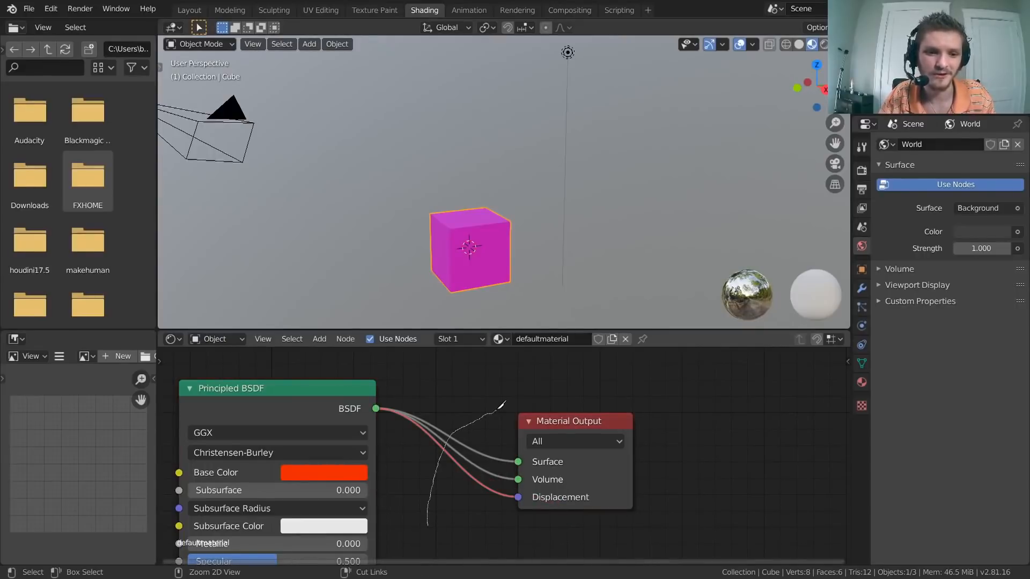
ctrl+right_drag(502, 403, 498, 412)
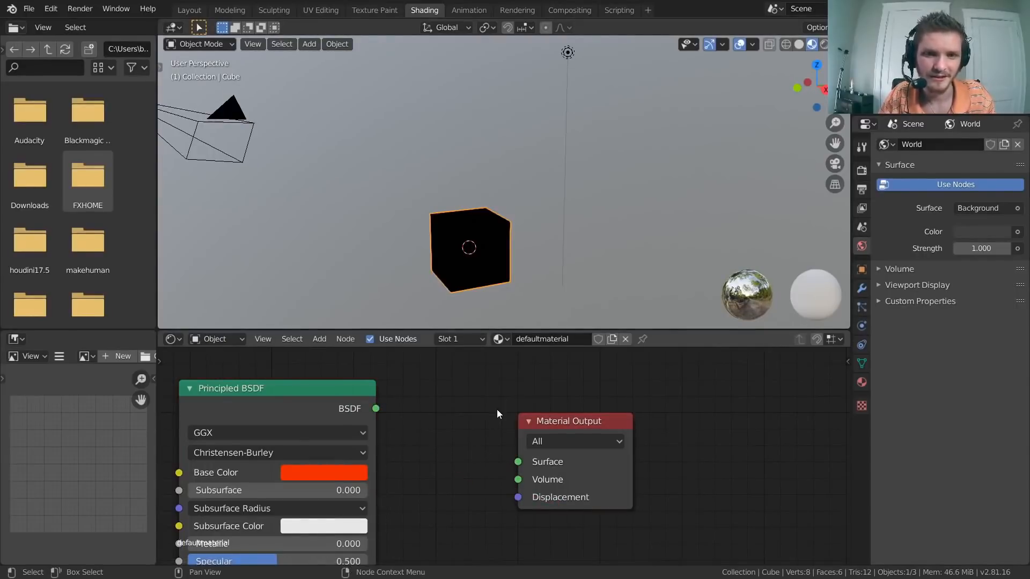
Step: Link the BSDF output to Surface, cut that link and rejoin Principled BSDF to Material Output with Lazy Connect
drag(375, 409, 515, 465)
ctrl+right_drag(419, 493, 425, 429)
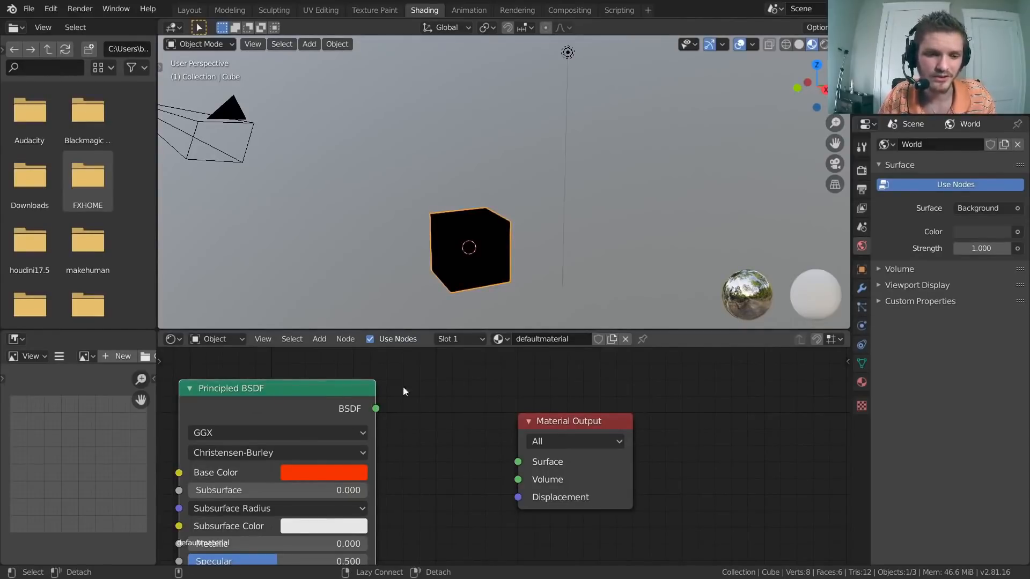
alt+right_drag(291, 424, 414, 454)
alt+right_drag(397, 397, 542, 424)
Step: Duplicate the Material Output node, place the copy directly below the original and cut the Principled BSDF link
scroll(541, 424, down, 2)
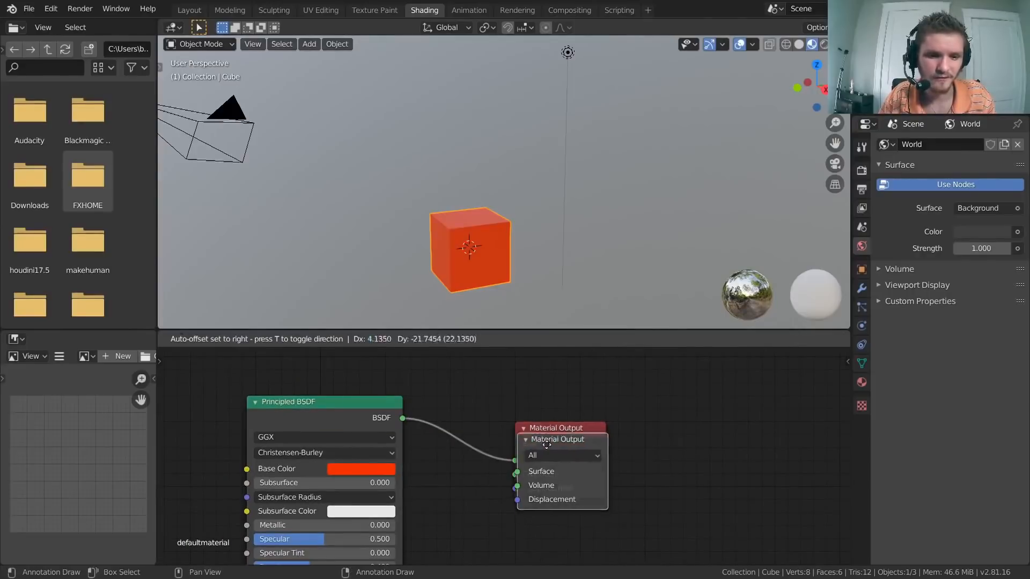
click(545, 508)
ctrl+right_drag(467, 471, 469, 399)
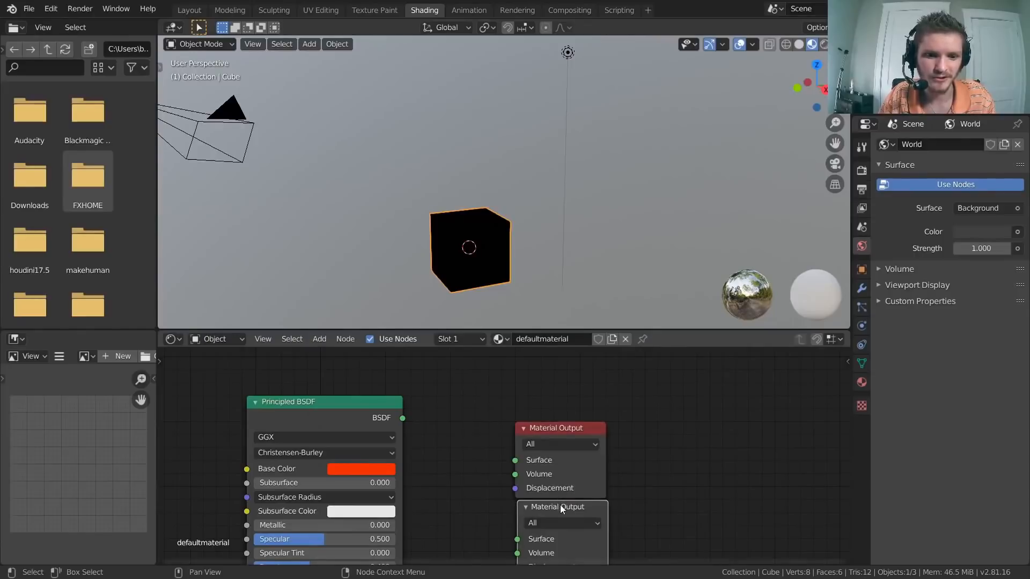
Step: Delete the copied Material Output node, duplicate the original again and place the new copy beside it
key(x)
click(553, 429)
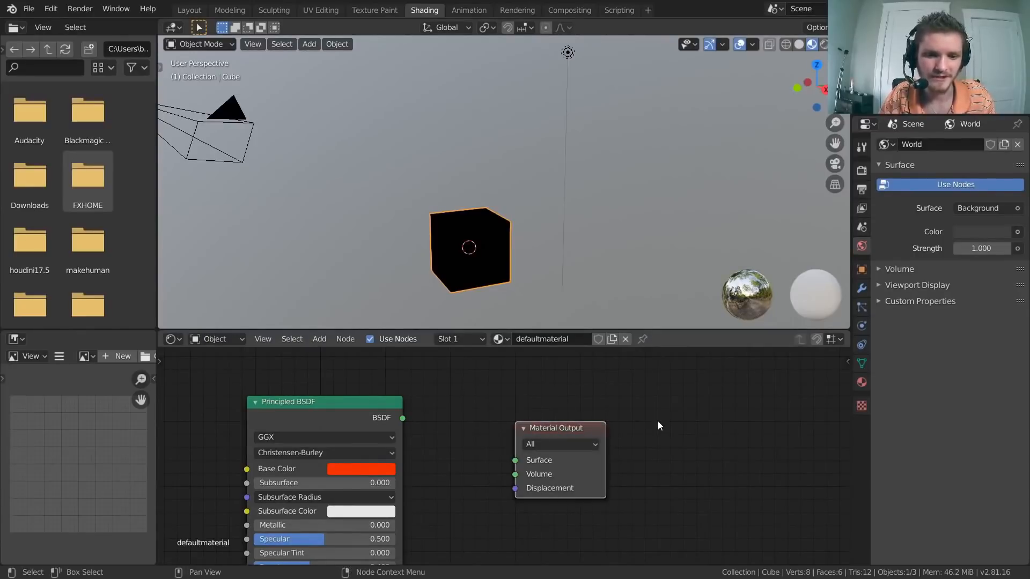
key(shift+d)
click(655, 444)
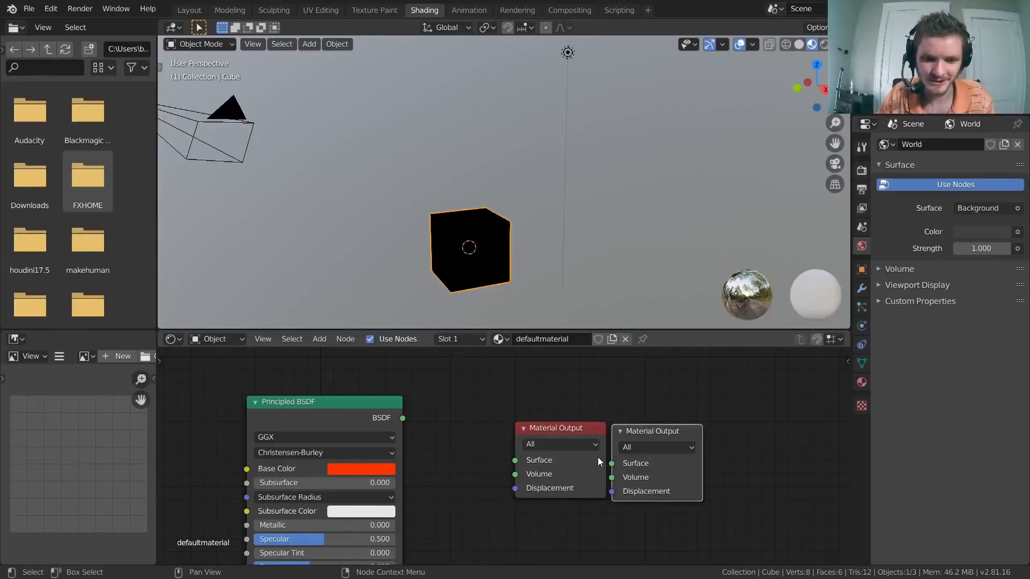
Step: Delete the copy beside the Material Output node, duplicate the original again and place the new copy directly below it
key(x)
click(574, 428)
key(shift+d)
click(572, 508)
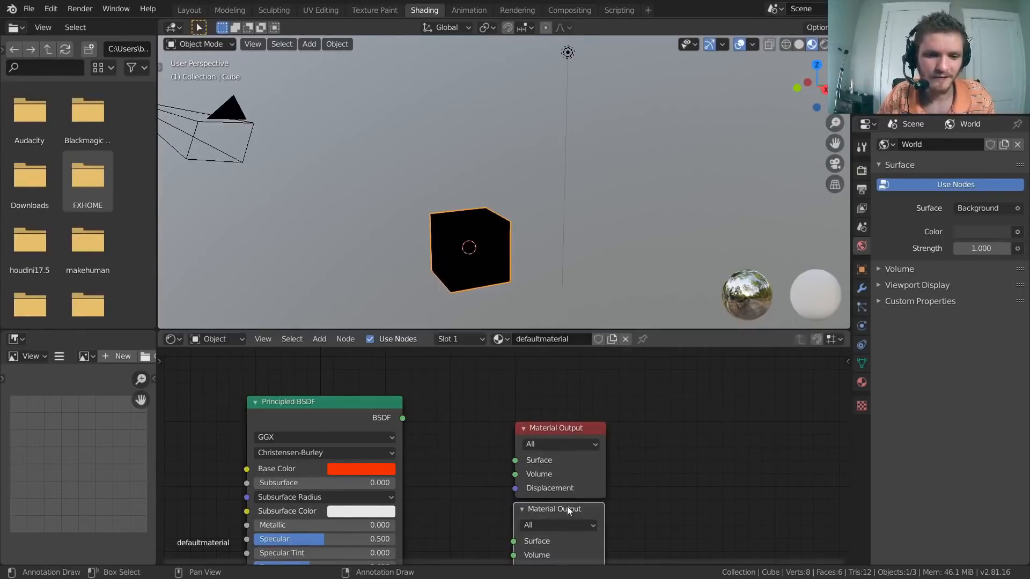
key(Home)
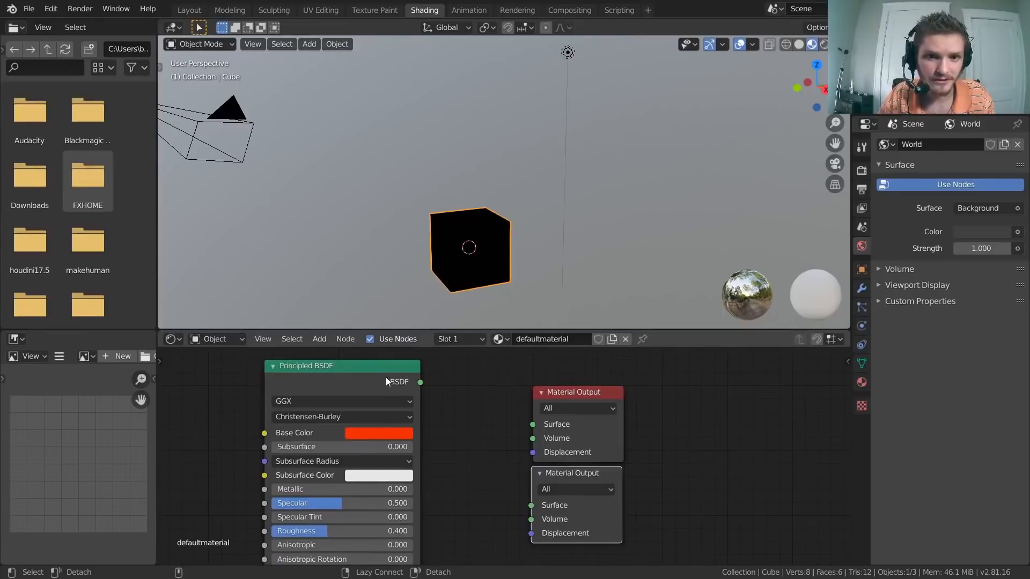
Step: Link Principled BSDF to the Surface of both Material Outputs with Lazy Connect, cut the links and delete the lower output
alt+right_drag(385, 379, 552, 513)
alt+right_drag(394, 379, 546, 417)
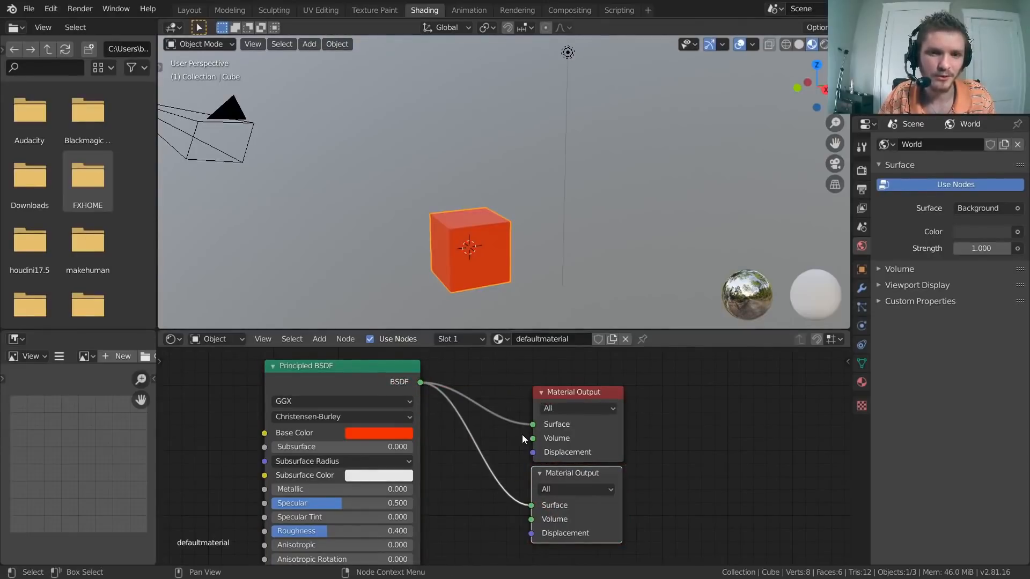
mouse_move(510, 449)
ctrl+right_down()
mouse_move(504, 399)
mouse_move(455, 500)
ctrl+right_up()
click(584, 476)
key(Delete)
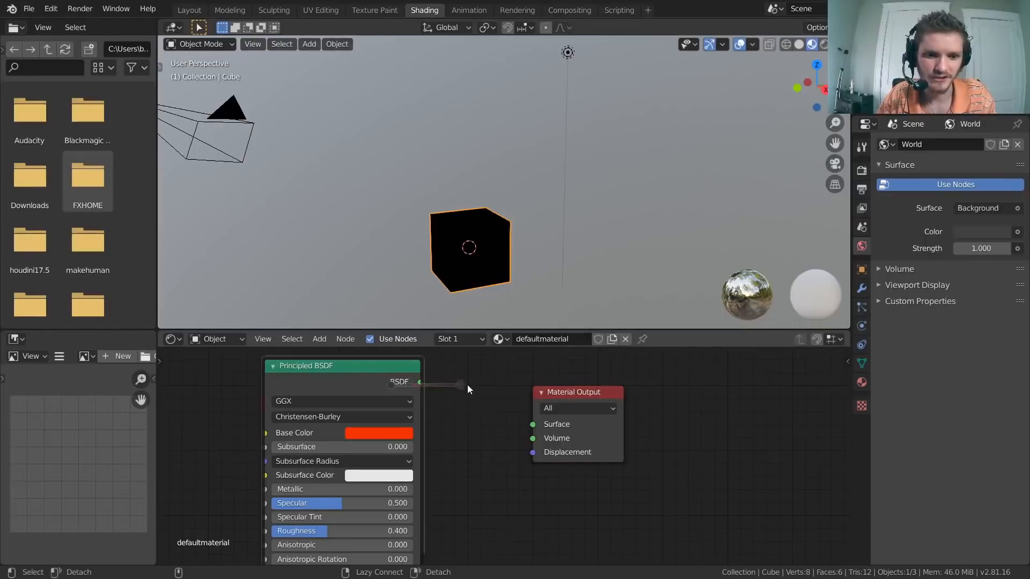
Step: Link the BSDF output to Surface and add a reroute point midway along the link
drag(420, 381, 532, 424)
scroll(471, 444, up, 1)
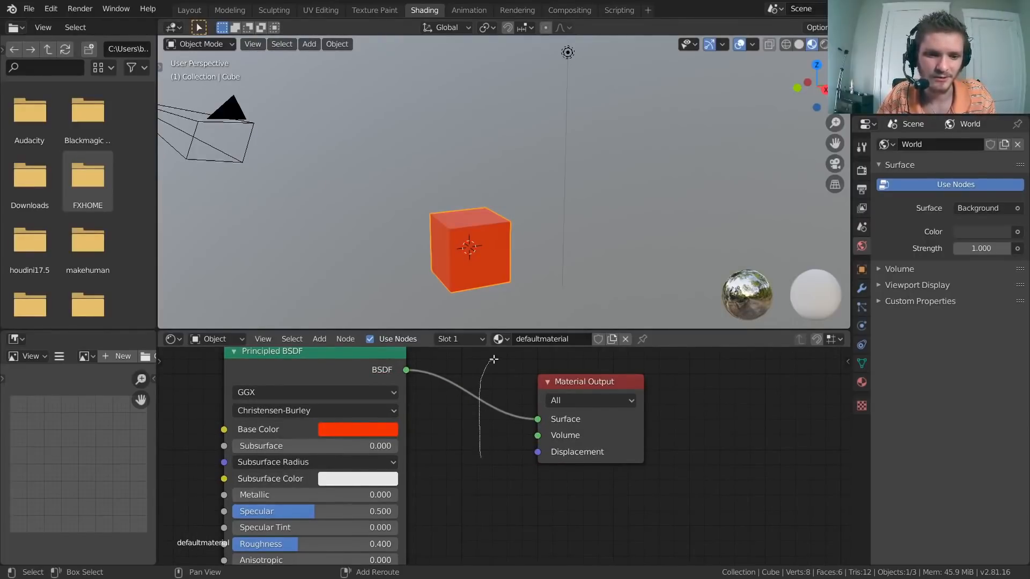
shift+right_drag(493, 360, 500, 356)
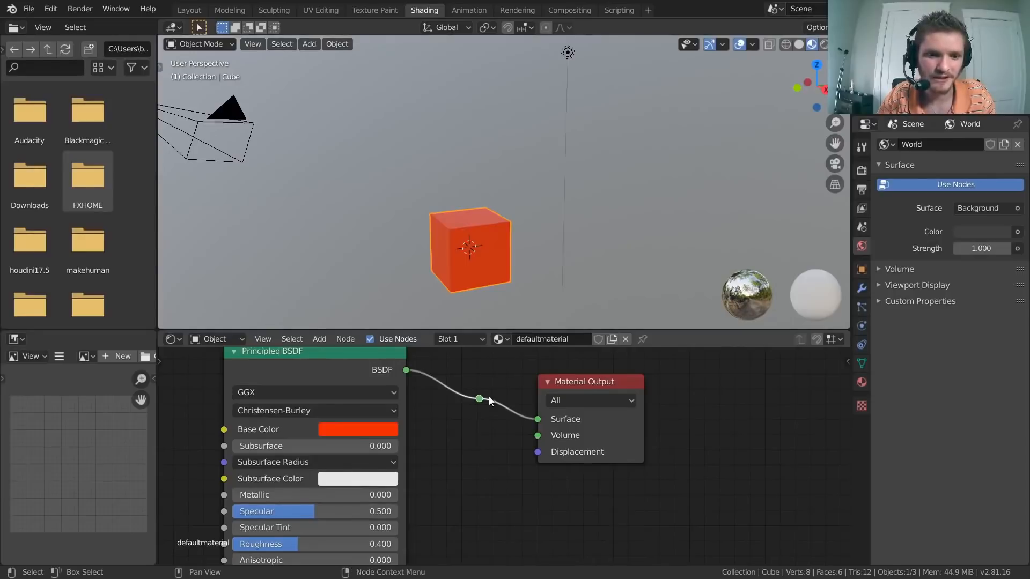
scroll(490, 401, up, 2)
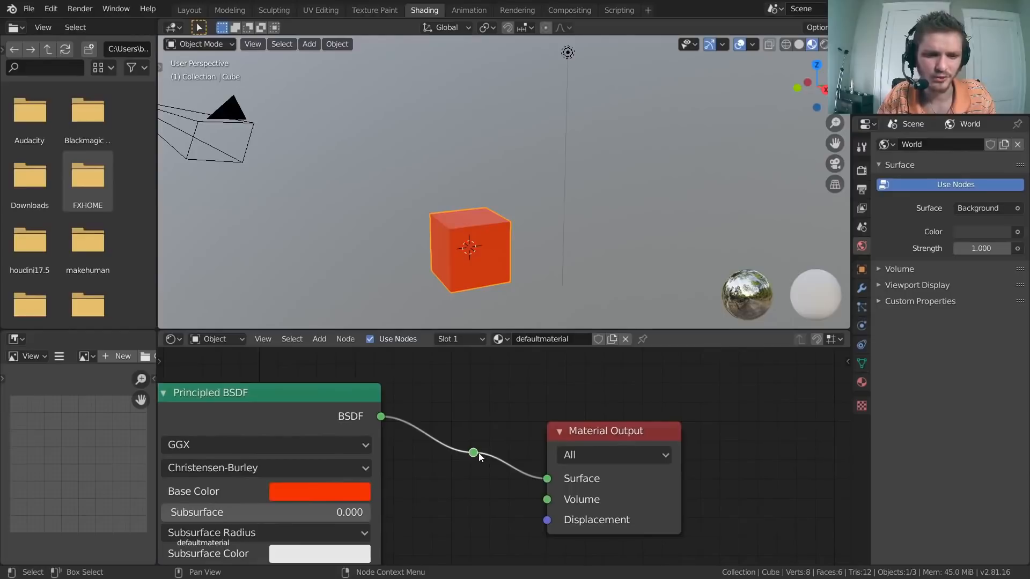
middle_drag(490, 462, 442, 442)
Step: Cut the rerouted link and use Lazy Connect to link the BSDF output to Surface, Volume and Displacement
ctrl+right_drag(466, 442, 445, 323)
ctrl+right_drag(410, 417, 437, 312)
scroll(439, 405, down, 3)
alt+right_drag(355, 385, 606, 442)
alt+right_drag(371, 405, 552, 449)
alt+right_drag(363, 425, 551, 486)
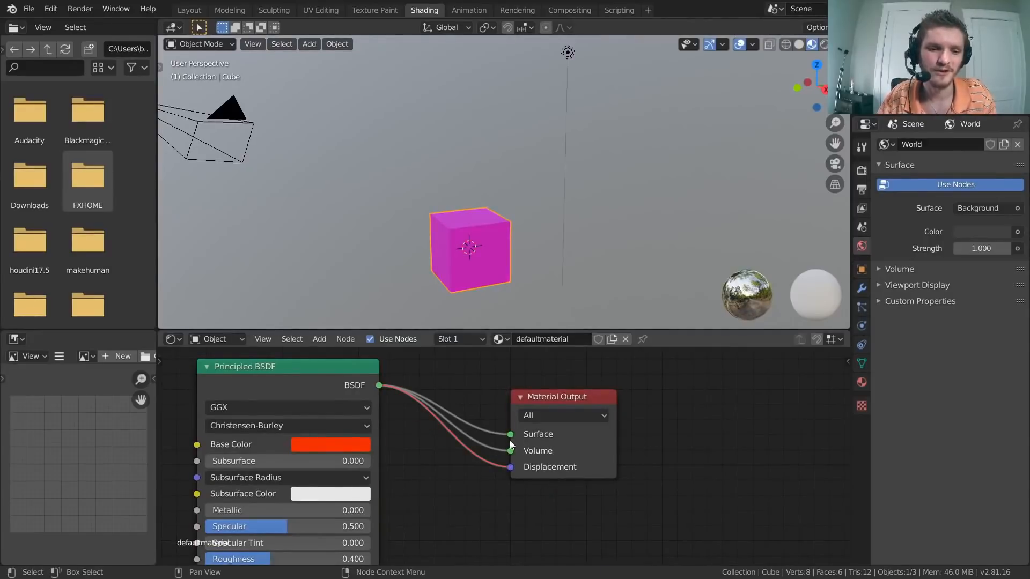
Step: Add a reroute point across the three links, then reposition it and the Principled BSDF node
mouse_move(463, 518)
shift+right_down()
mouse_move(476, 380)
mouse_move(476, 390)
shift+right_up()
drag(468, 436, 490, 445)
scroll(516, 443, down, 3)
drag(379, 402, 296, 410)
Step: Cut all rerouted links into the Material Output and move the Principled BSDF node closer to it
ctrl+right_drag(499, 479, 498, 428)
ctrl+right_drag(483, 494, 468, 403)
drag(278, 395, 350, 374)
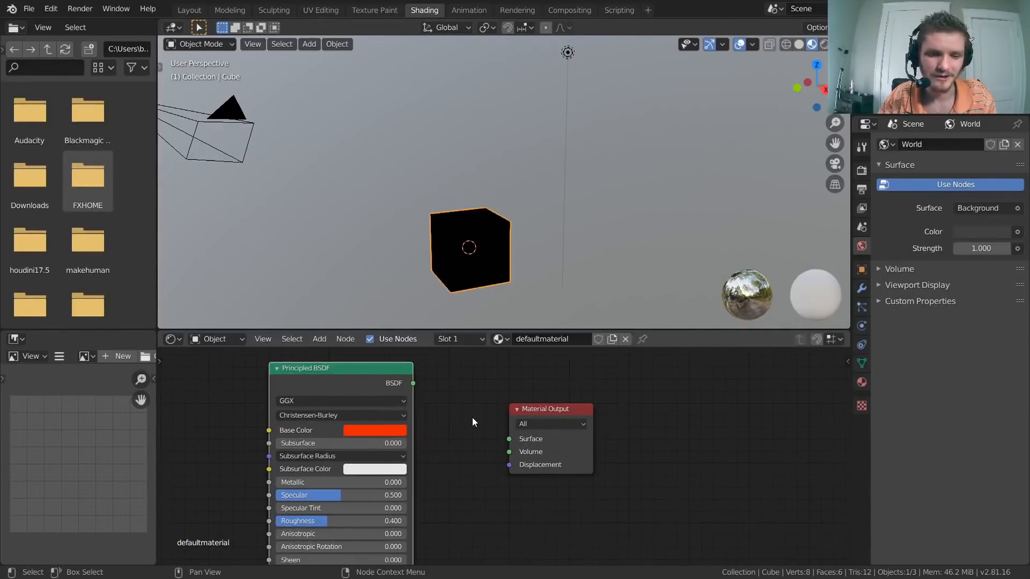
Step: Move the Principled BSDF node away from the Material Output and try rotating and scaling it
key(Home)
drag(430, 419, 394, 411)
key(r)
click(450, 379)
key(s)
click(521, 378)
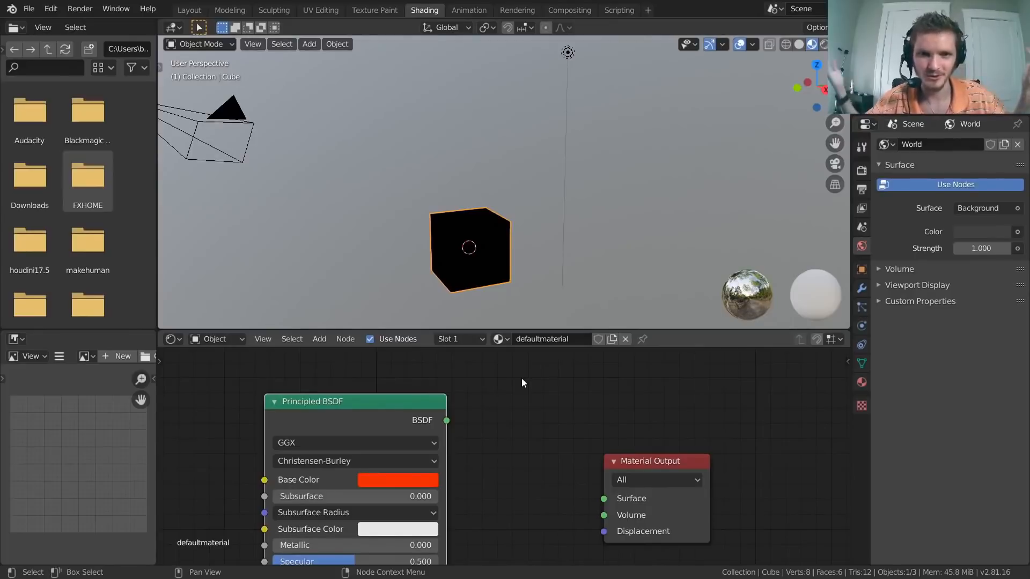
Step: Link the Principled BSDF output to the Surface input of the Material Output
drag(446, 420, 605, 498)
scroll(551, 450, down, 1)
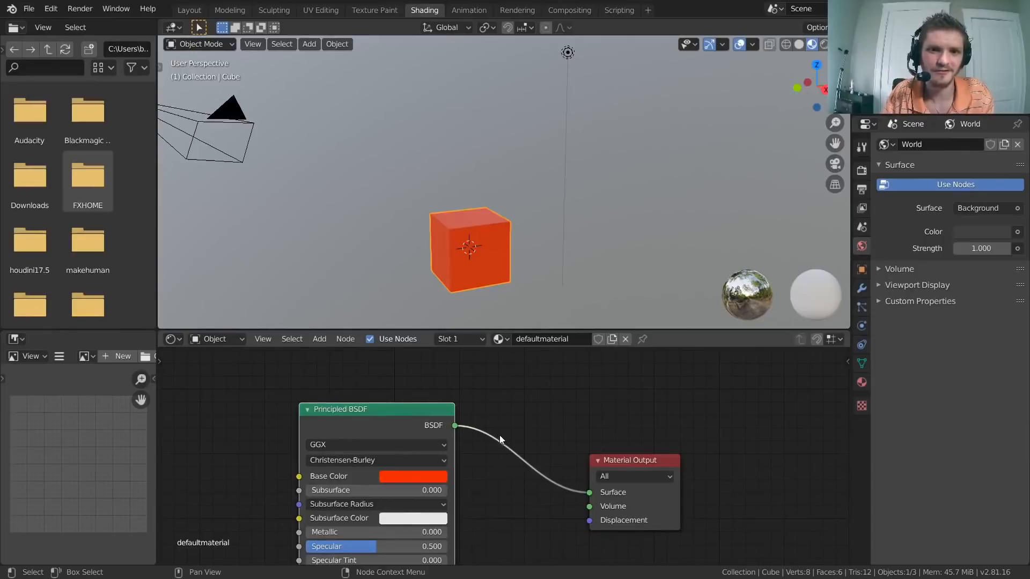
middle_drag(337, 437, 270, 437)
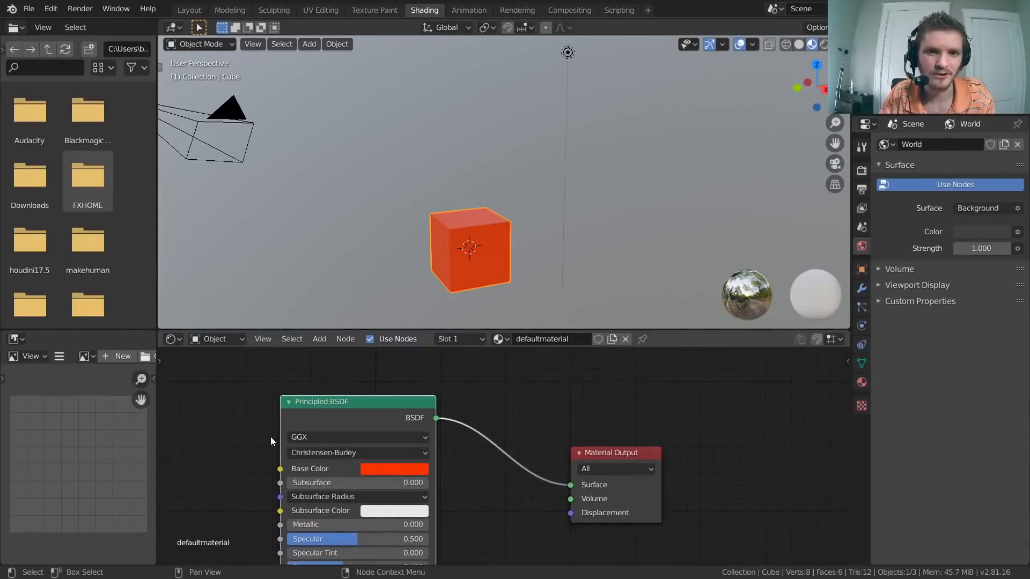
Step: Examine the input sockets and the BSDF output of the Principled BSDF node
scroll(279, 436, down, 1)
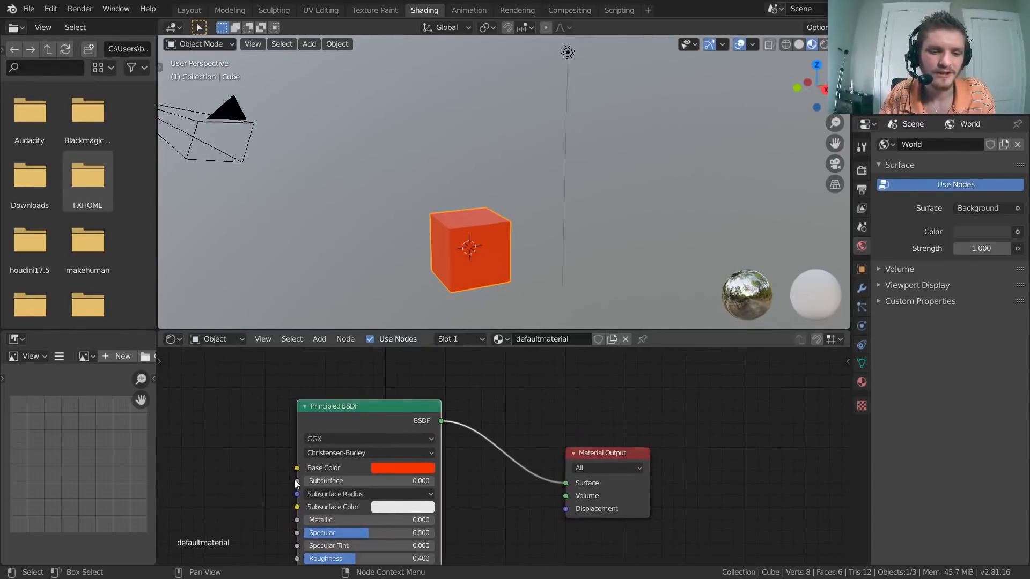
scroll(370, 456, up, 2)
scroll(332, 421, down, 8)
middle_drag(386, 483, 389, 460)
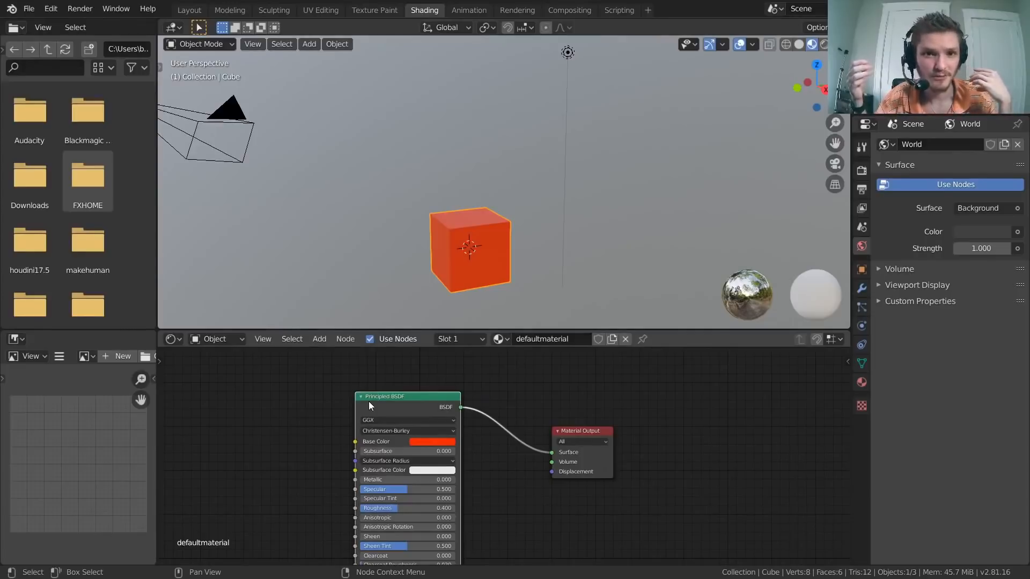
scroll(375, 405, up, 3)
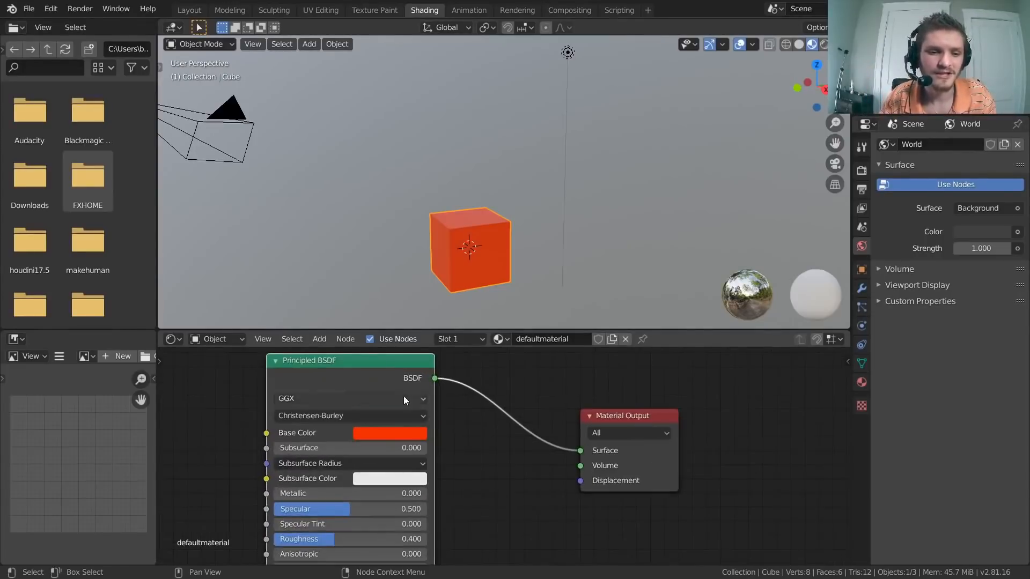
middle_drag(393, 421, 385, 428)
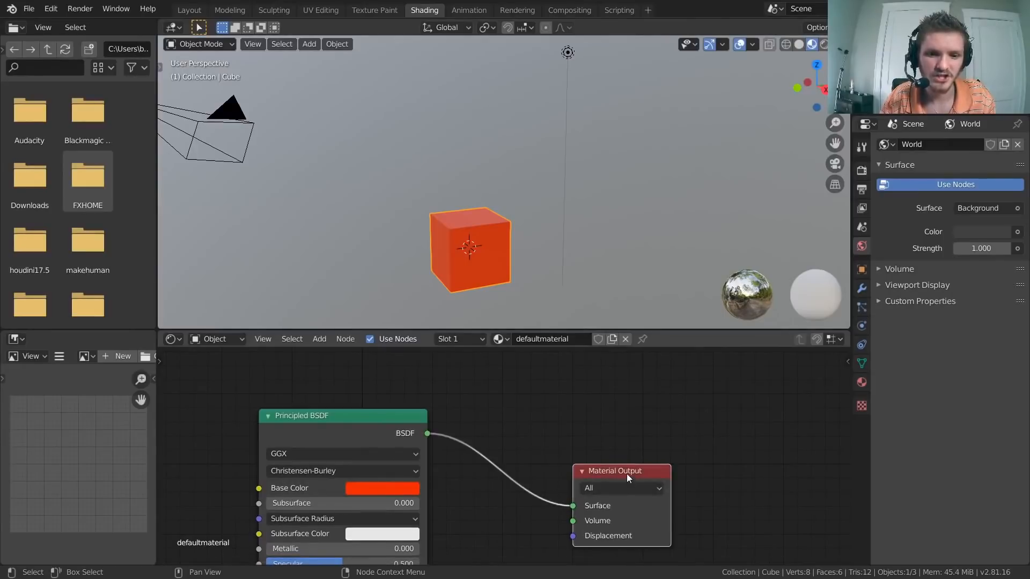
Step: Move the Material Output node level with the BSDF output and inspect its Surface, Volume and Displacement inputs
drag(627, 474, 644, 402)
scroll(601, 473, up, 6)
middle_drag(641, 440, 528, 463)
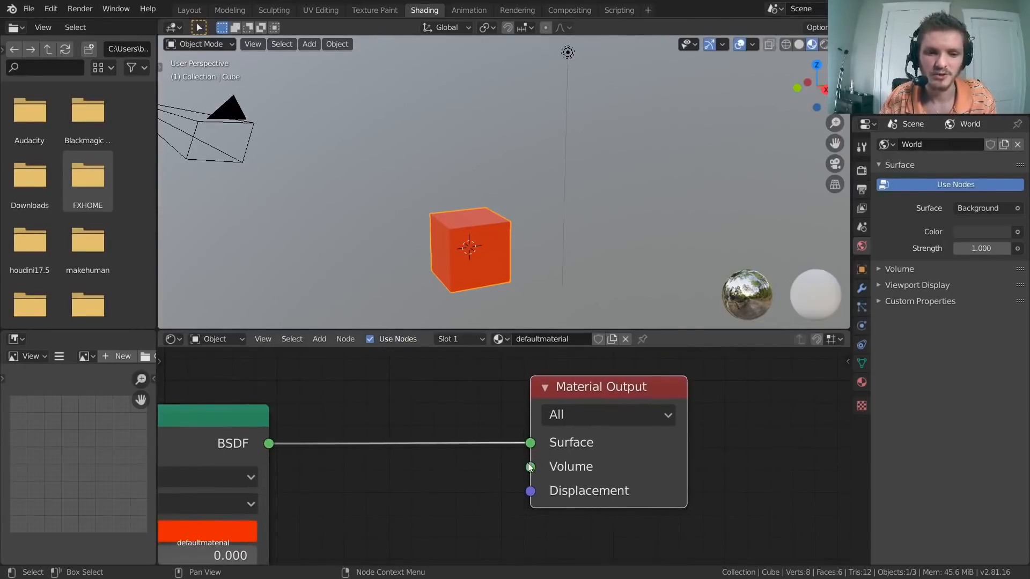
scroll(364, 438, down, 4)
middle_drag(354, 438, 551, 424)
Step: Reposition the Principled BSDF node several times, leaving it well to the left of the Material Output
drag(420, 405, 288, 324)
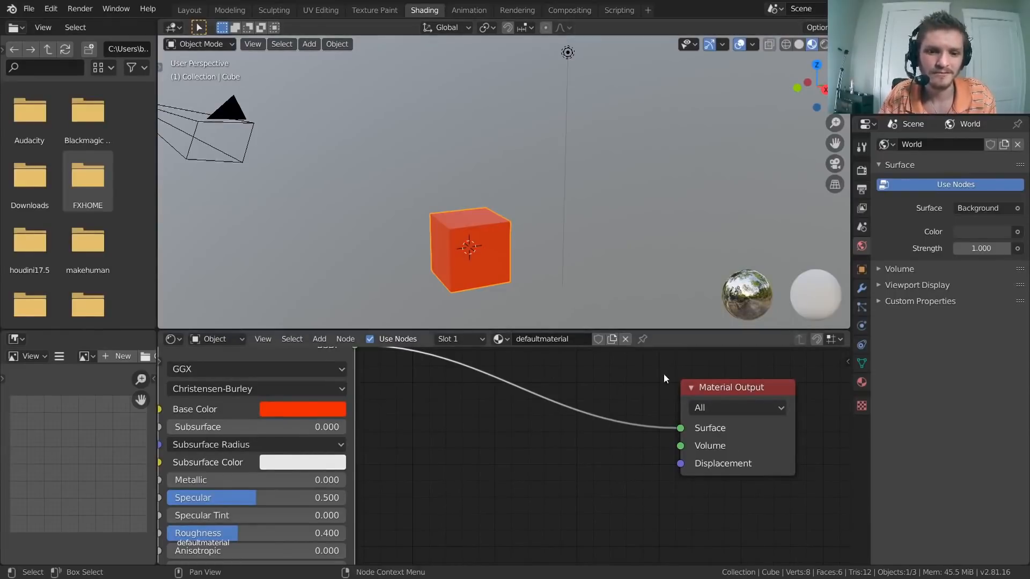
scroll(504, 419, down, 3)
drag(411, 394, 485, 412)
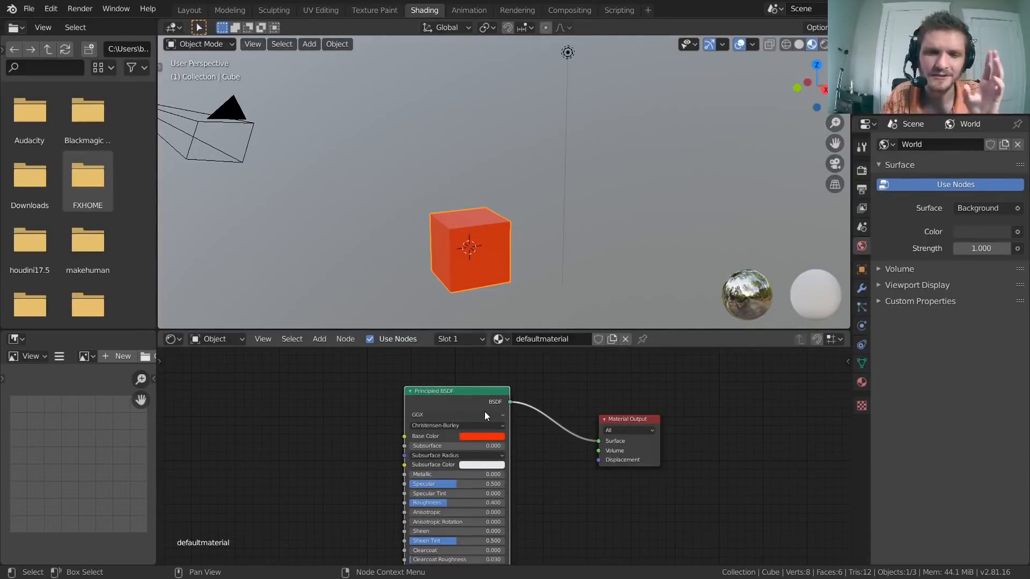
scroll(484, 411, up, 2)
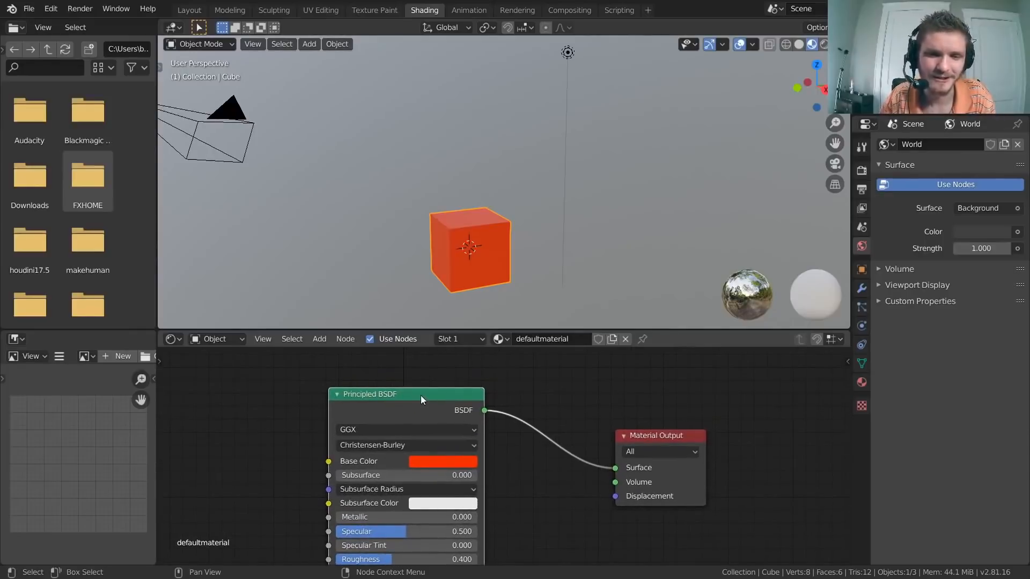
drag(424, 401, 268, 378)
Step: Duplicate the Principled BSDF node, place the copy to its lower right and set the copy's Base Color to bright green
scroll(274, 384, down, 2)
key(shift+d)
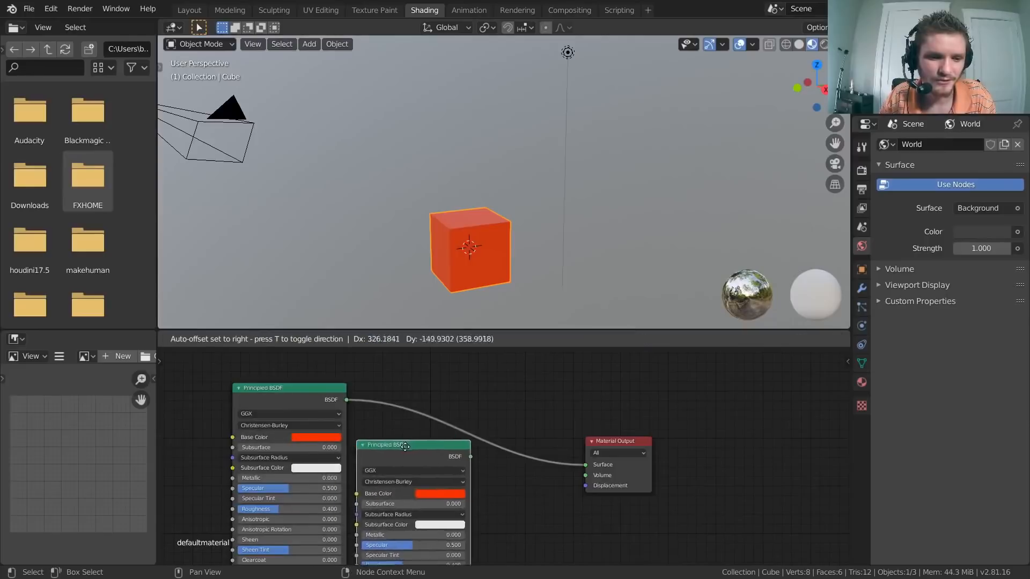
click(430, 458)
click(466, 511)
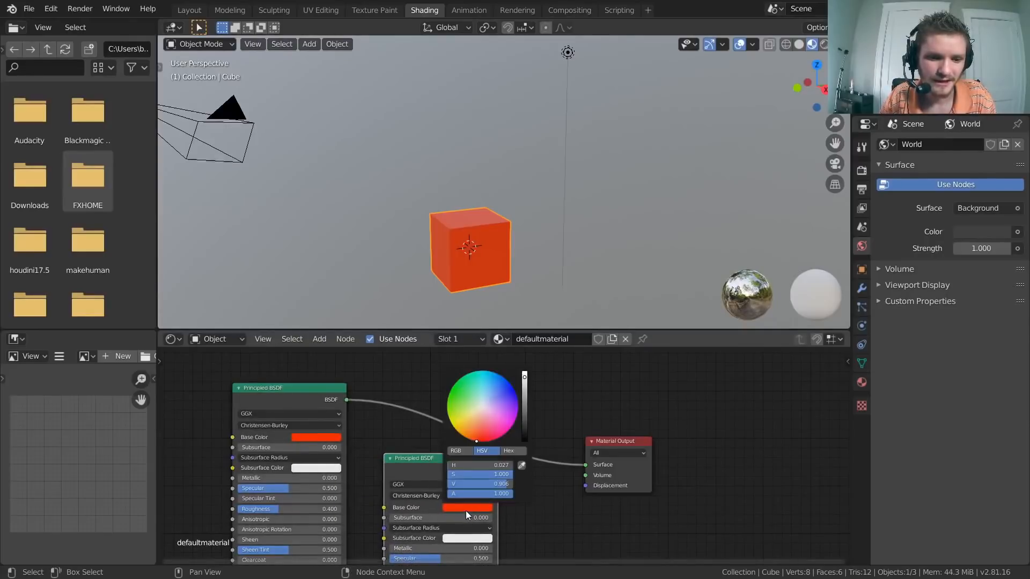
click(488, 414)
middle_drag(416, 483, 442, 456)
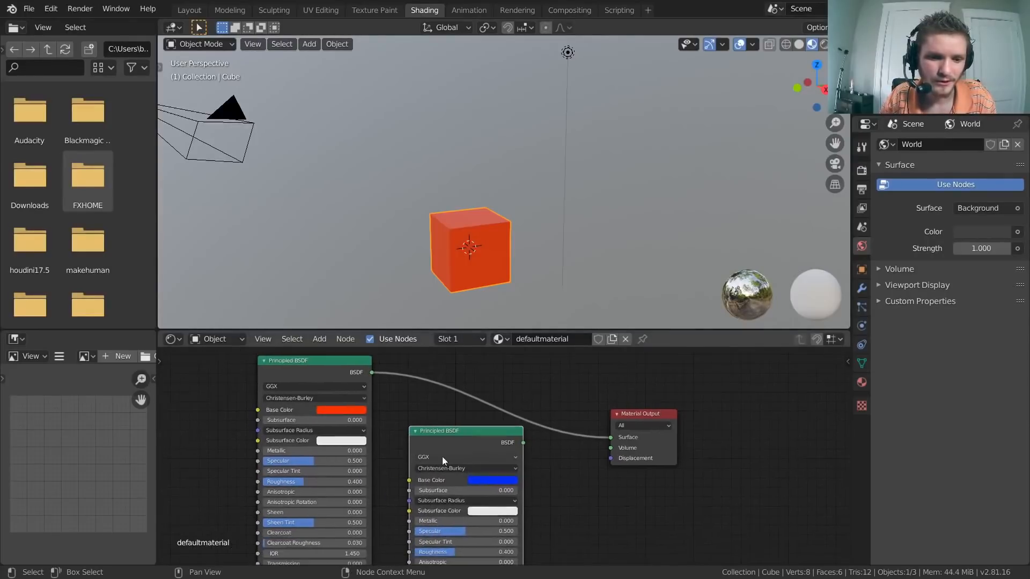
click(482, 482)
drag(499, 413, 481, 372)
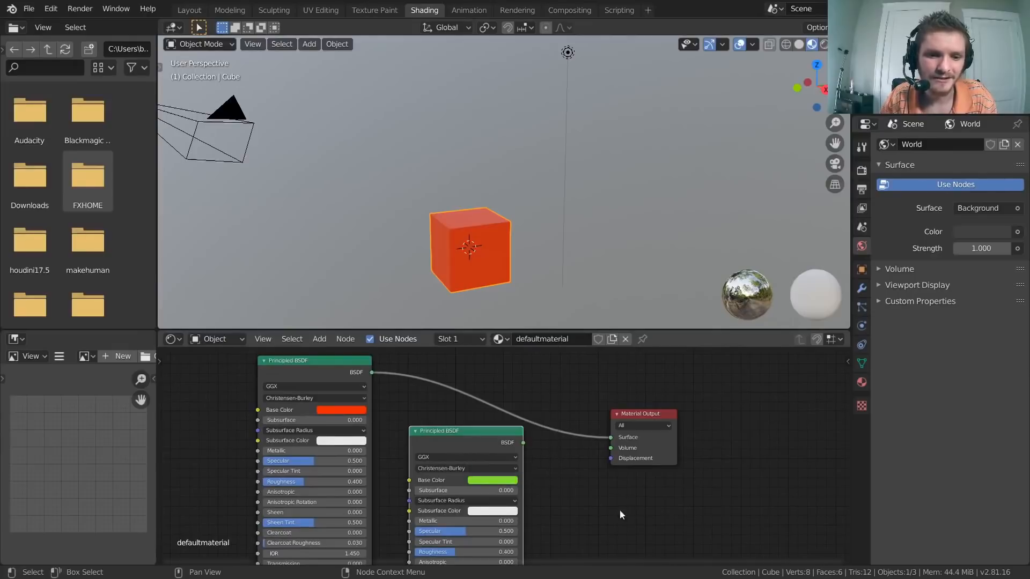
Step: Link the green Principled BSDF to Surface and set the original Principled BSDF's Base Color to light purple
drag(523, 442, 611, 437)
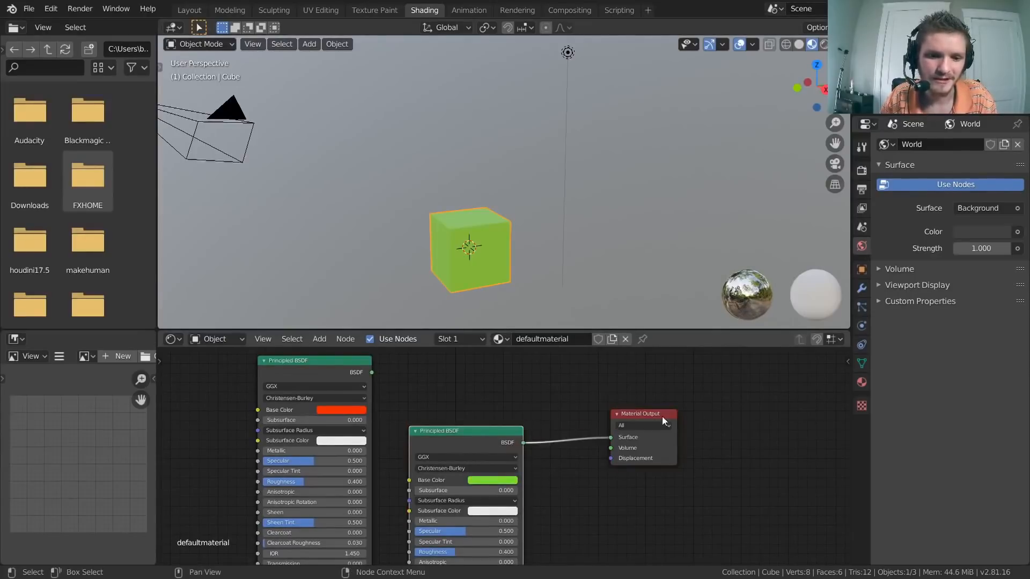
click(341, 410)
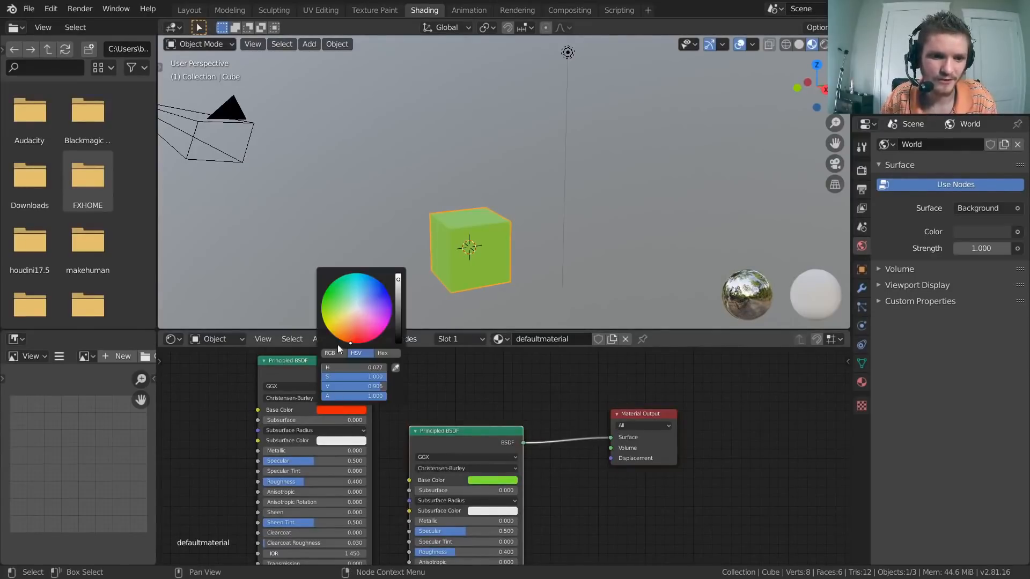
click(378, 310)
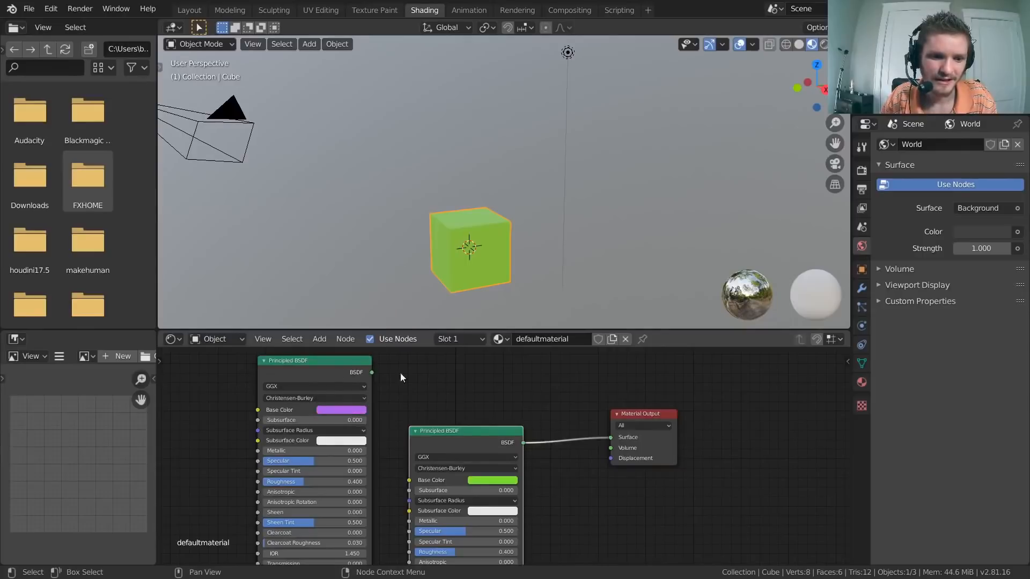
Step: Switch the Surface link from the green Principled BSDF to the purple one and back to the green one
ctrl+right_drag(557, 358, 556, 358)
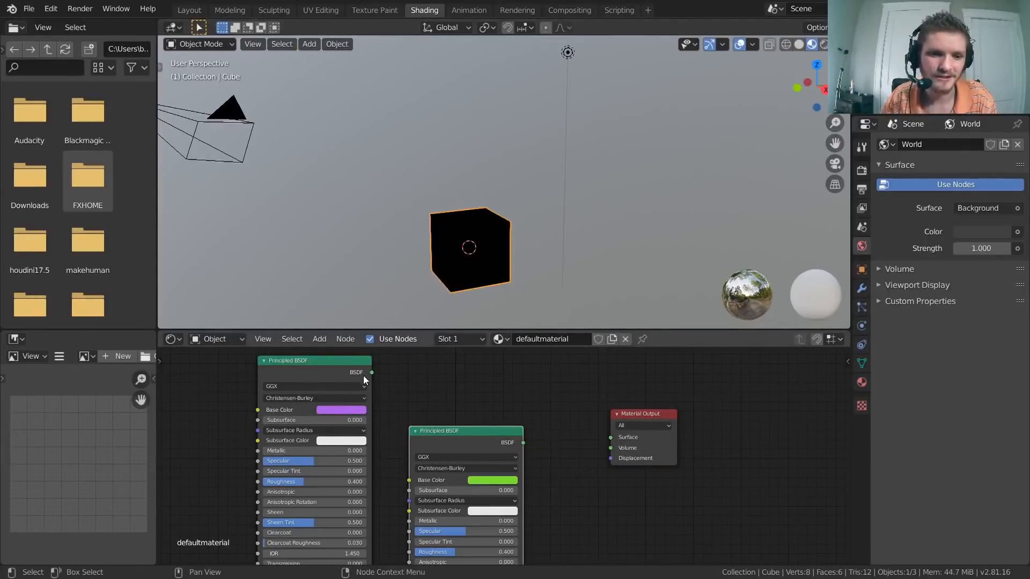
drag(371, 372, 638, 420)
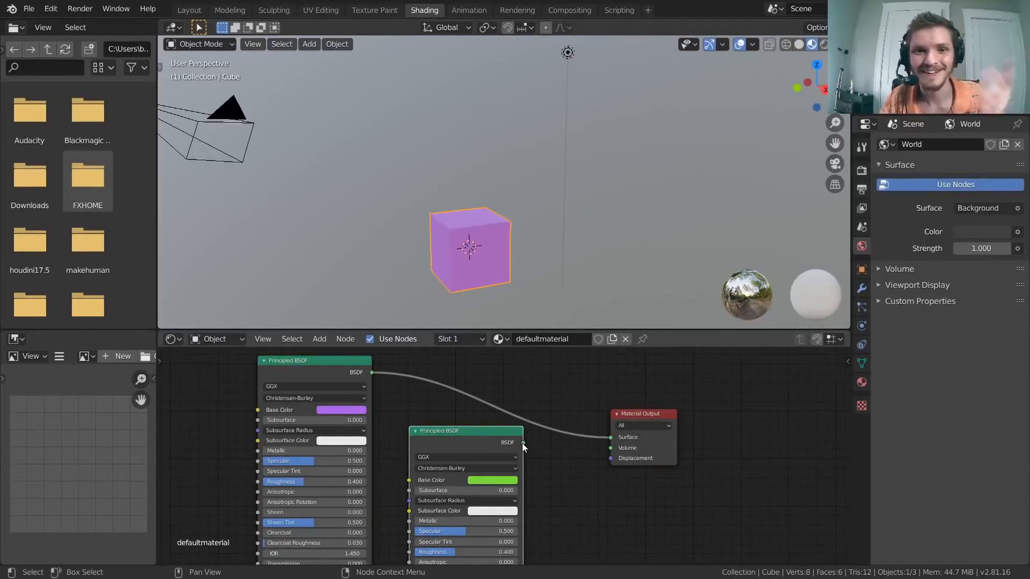
drag(523, 442, 611, 438)
scroll(598, 453, up, 5)
middle_drag(631, 419, 541, 441)
scroll(477, 439, down, 5)
scroll(474, 442, down, 1)
Step: Cut the Surface link, delete the purple Principled BSDF and connect the green one to the Material Output's Surface
ctrl+right_drag(507, 477, 483, 384)
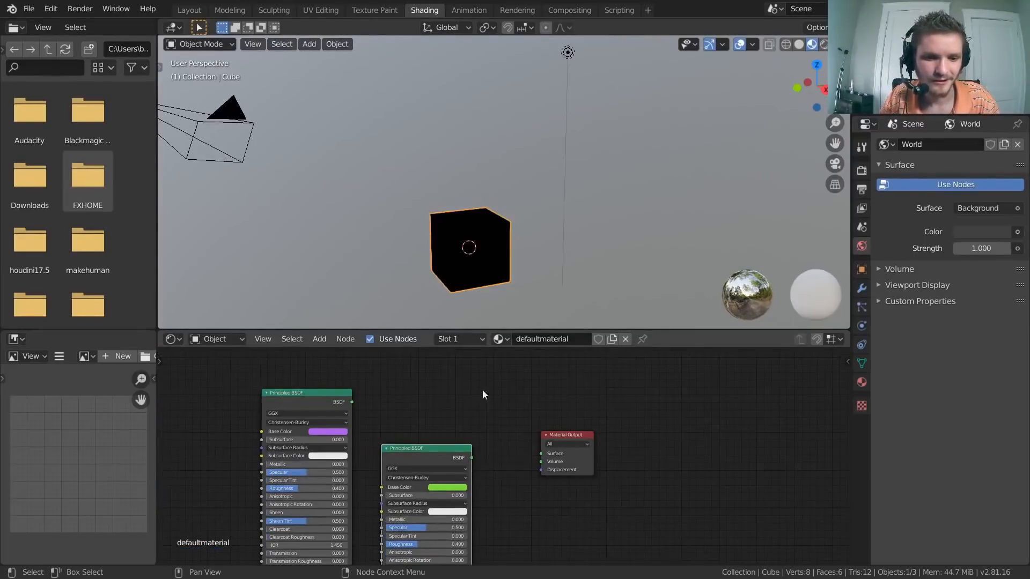
drag(189, 413, 541, 452)
key(x)
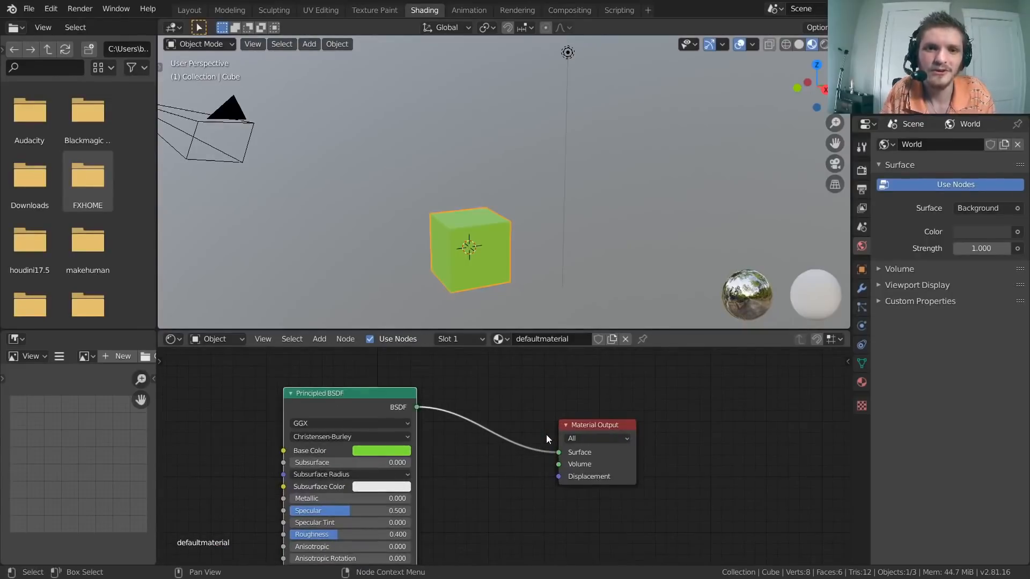
Step: Frame the cube close up in the 3D viewport and keep both shader nodes in view
middle_drag(408, 445, 428, 422)
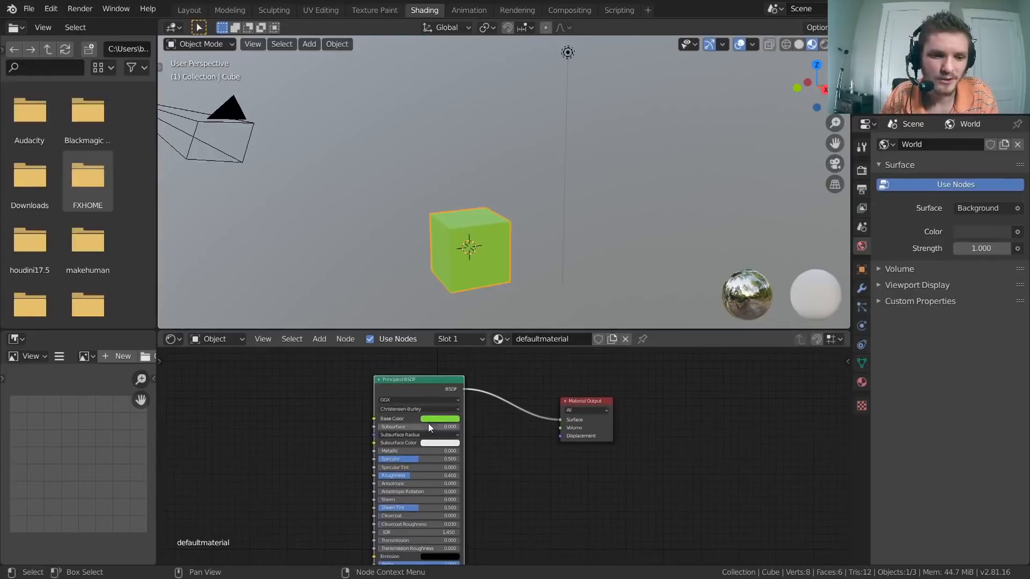
scroll(472, 246, up, 3)
shift+middle_drag(428, 269, 541, 128)
scroll(475, 355, up, 4)
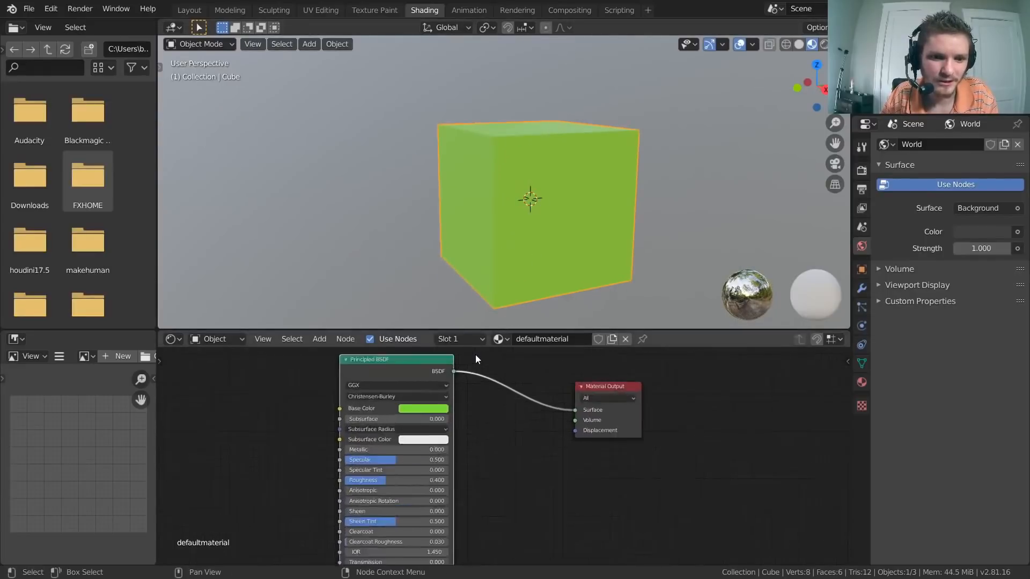
Step: Lower the green Principled BSDF's Roughness to about 0.004
drag(365, 447, 417, 448)
key(ctrl+z)
drag(351, 486, 302, 487)
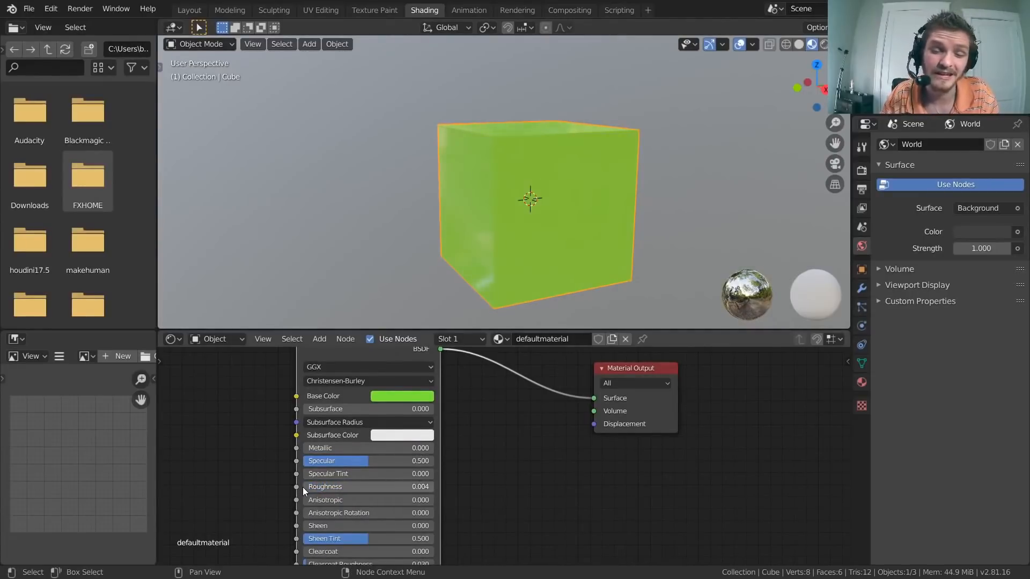
Step: Delete the green Principled BSDF from the defaultmaterial node tree
middle_drag(389, 464, 381, 562)
key(x)
middle_drag(449, 452, 402, 417)
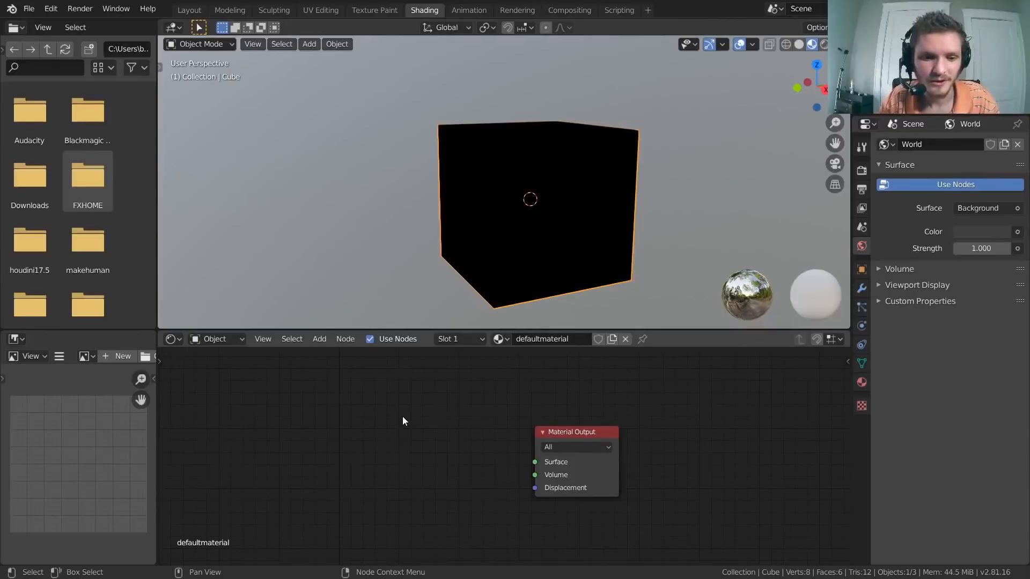
scroll(402, 416, up, 1)
middle_drag(401, 425, 431, 407)
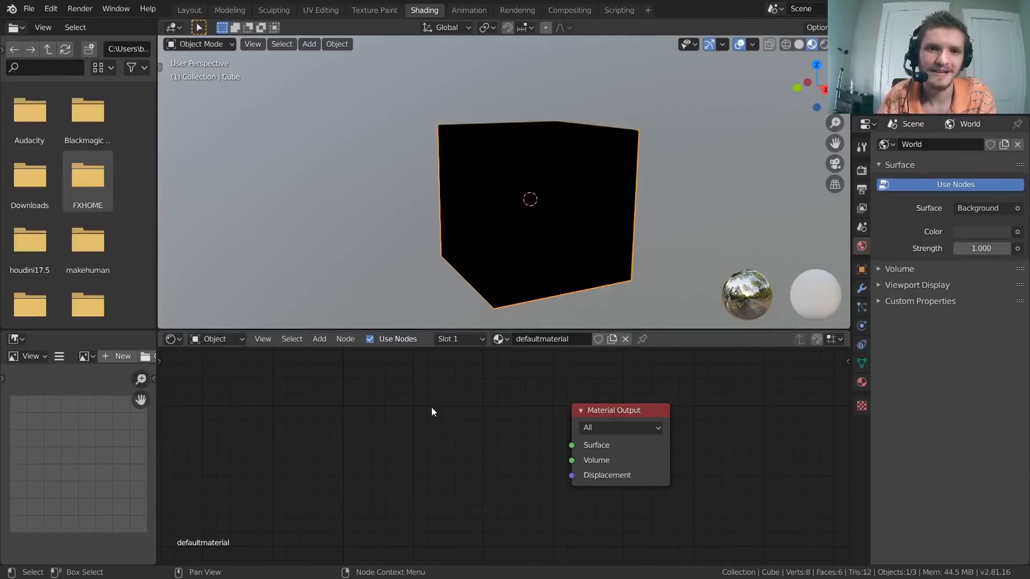
Step: Look through the options for adding objects in the 3D viewport and nodes in the Shader Editor
key(shift+a)
mouse_move(341, 142)
key(Escape)
click(310, 44)
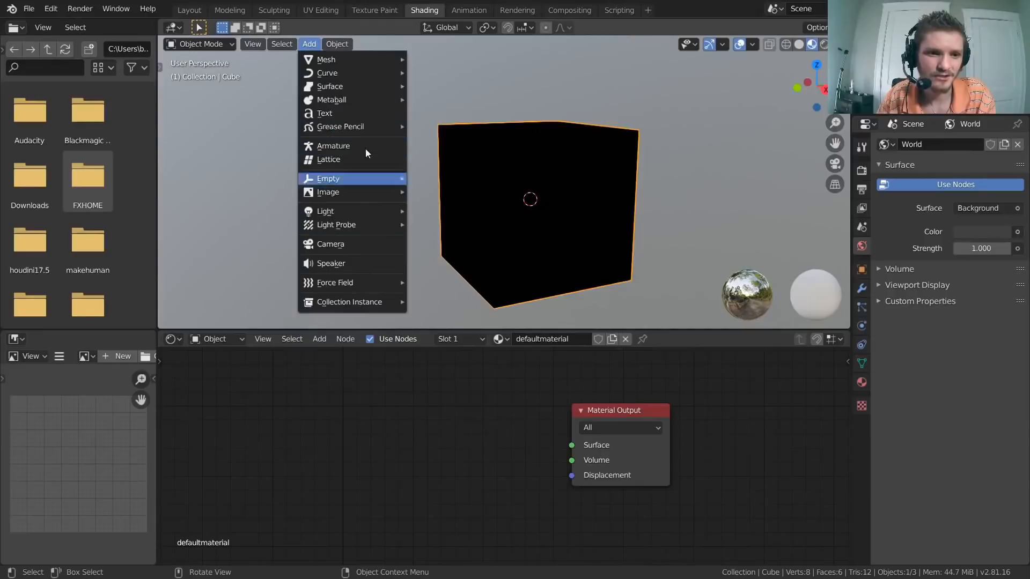
scroll(453, 421, up, 2)
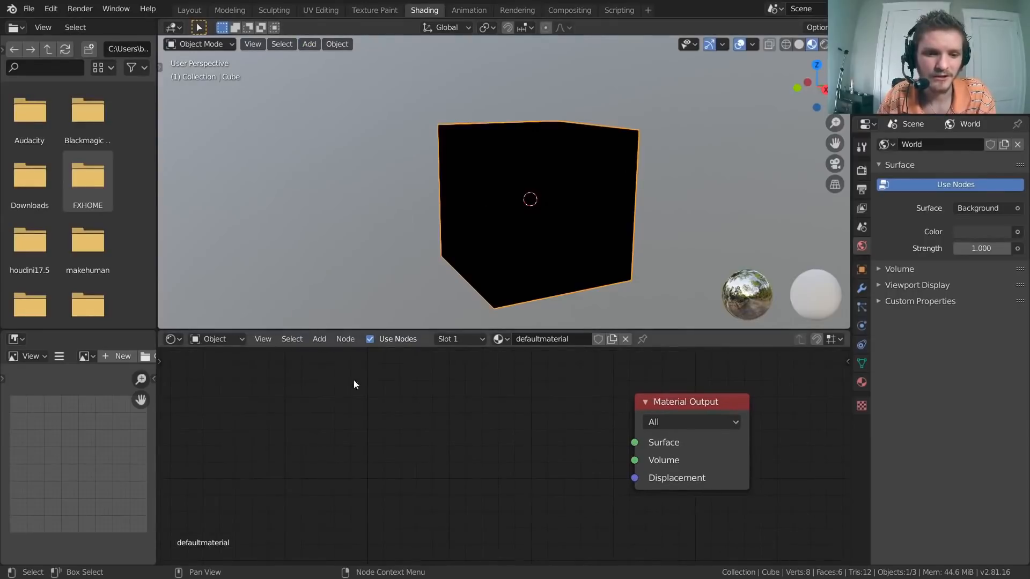
key(shift+a)
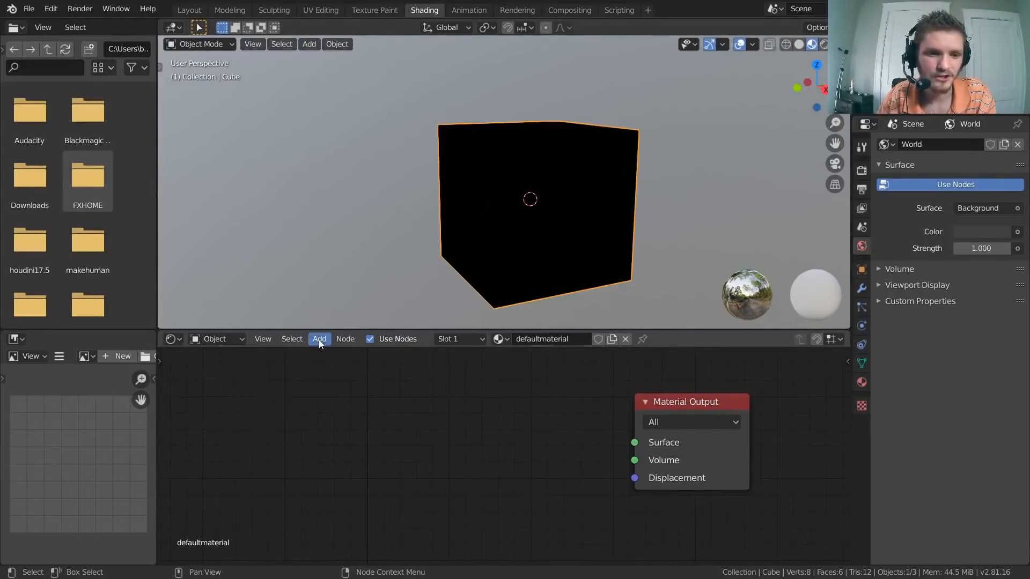
click(316, 339)
key(Escape)
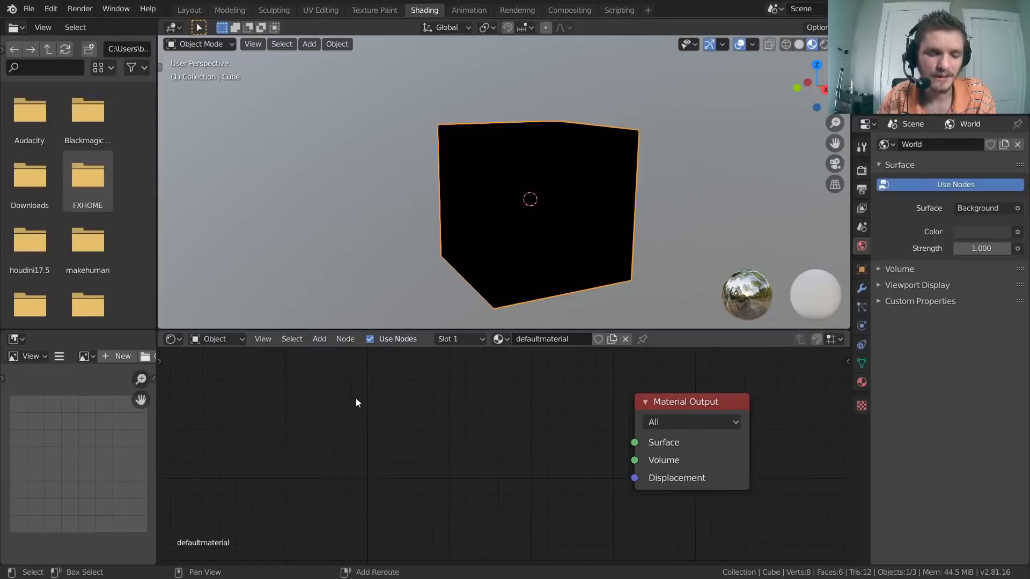
Step: Add a Value node from the Input category beside the Material Output and delete it again
key(shift+a)
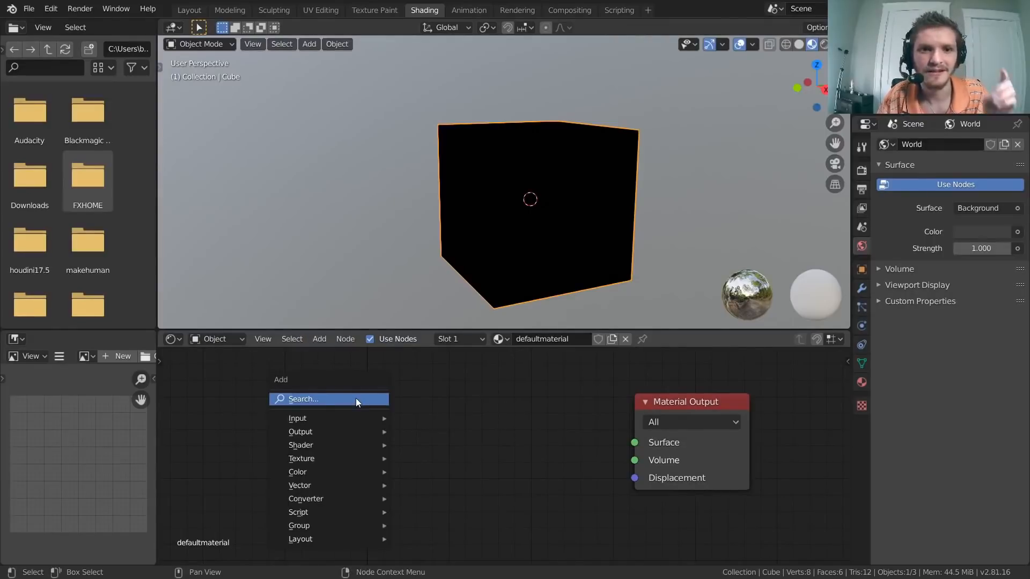
mouse_move(349, 420)
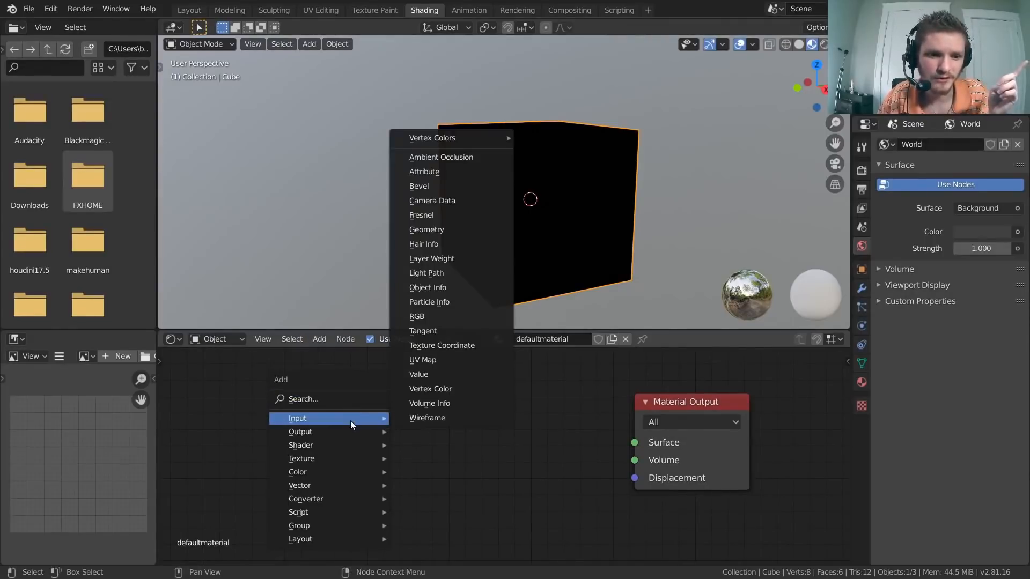
click(420, 374)
click(434, 410)
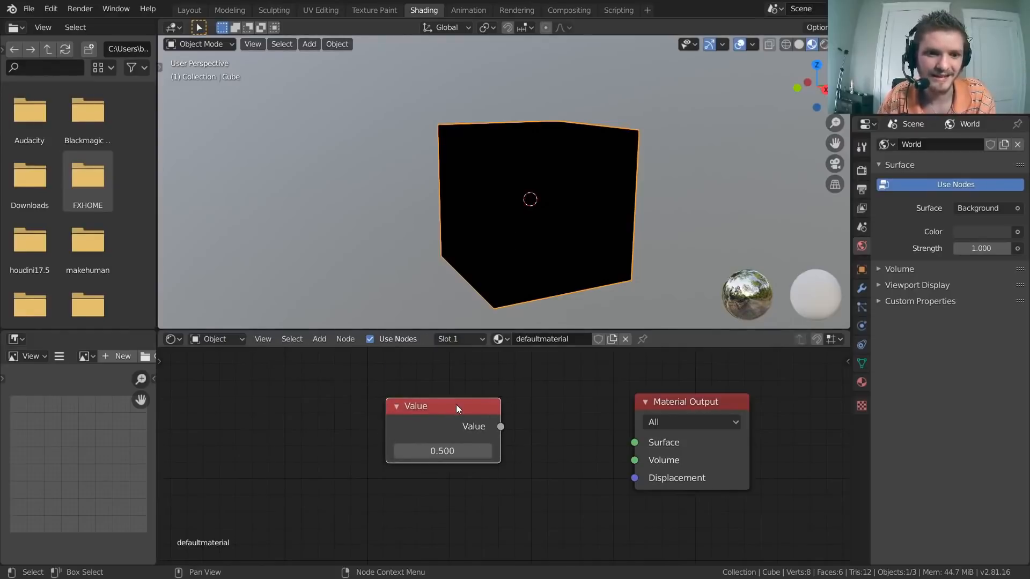
key(x)
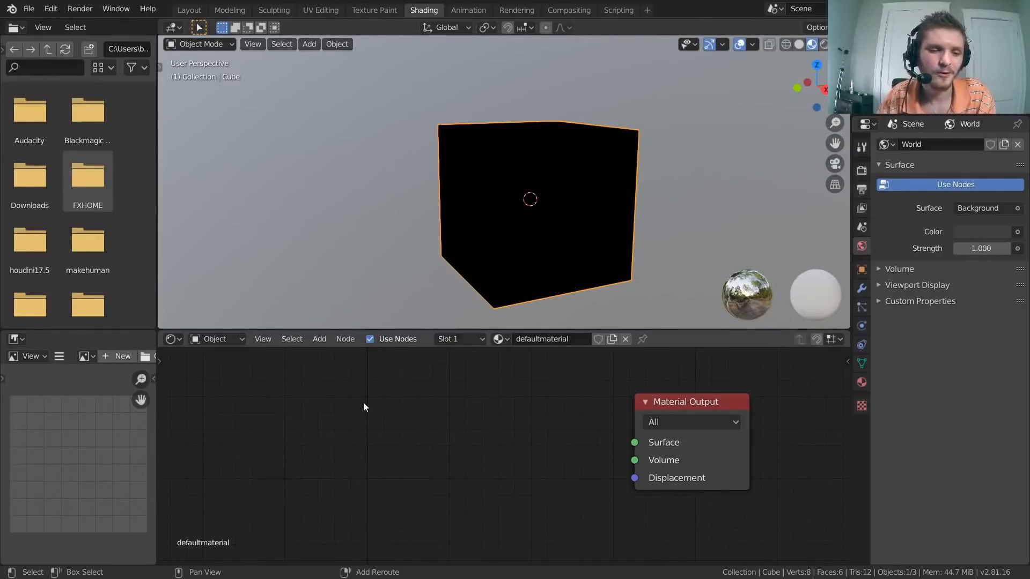
key(shift+a)
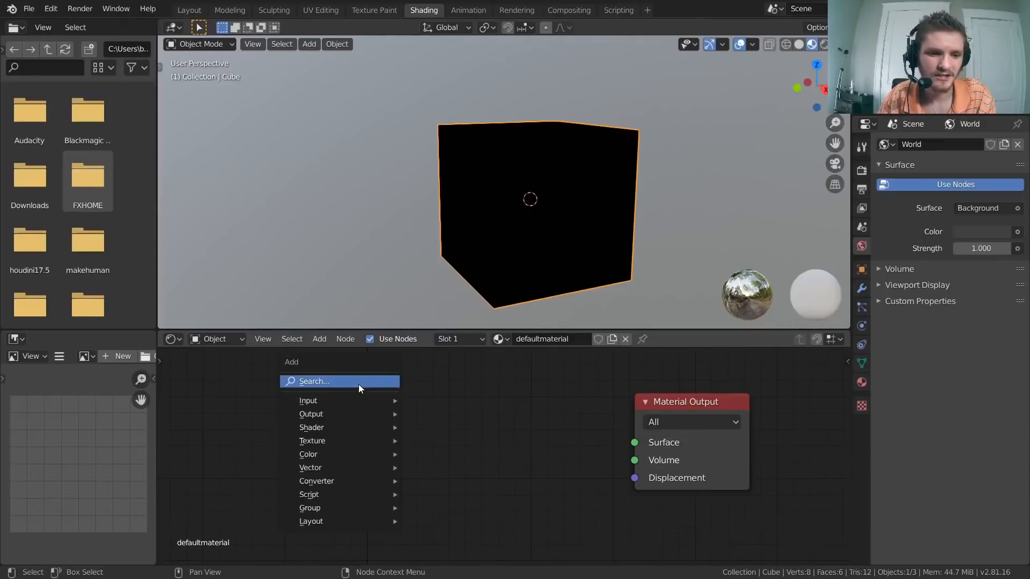
click(358, 384)
text(value)
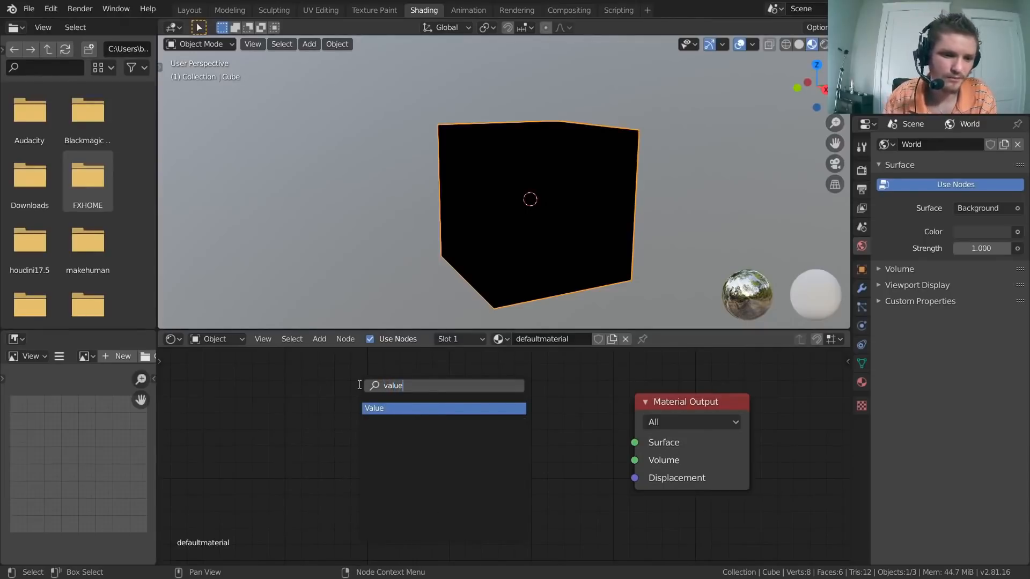
key(Escape)
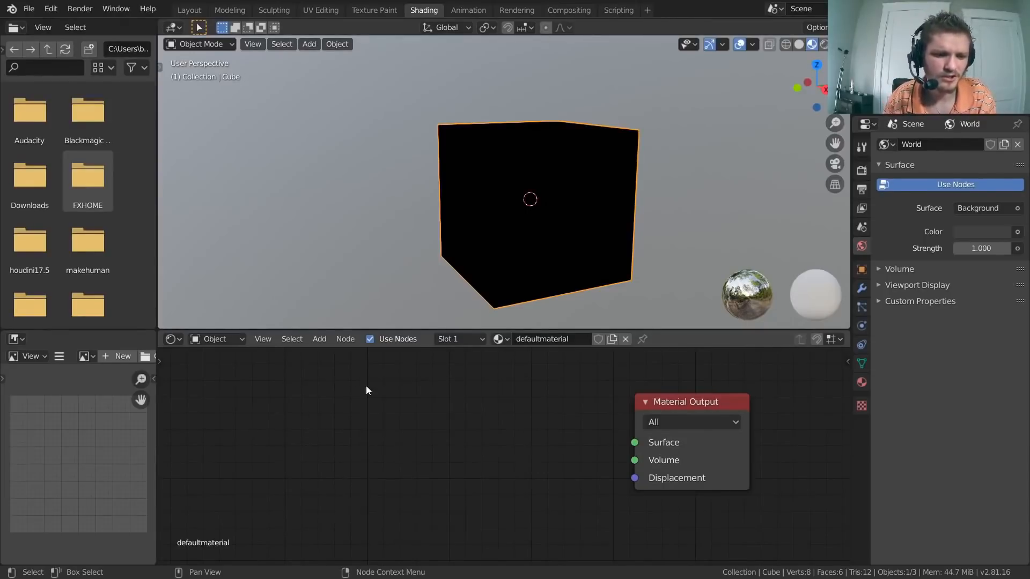
Step: Find the Value node by searching for "value" and place it to the left of the Material Output
key(shift+a)
click(403, 387)
text(value)
key(Return)
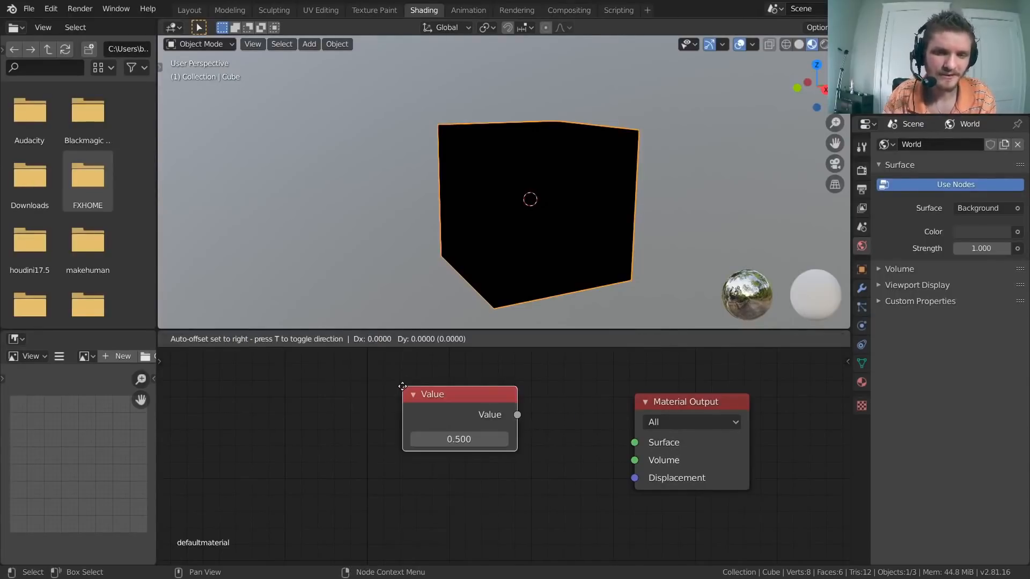
click(357, 394)
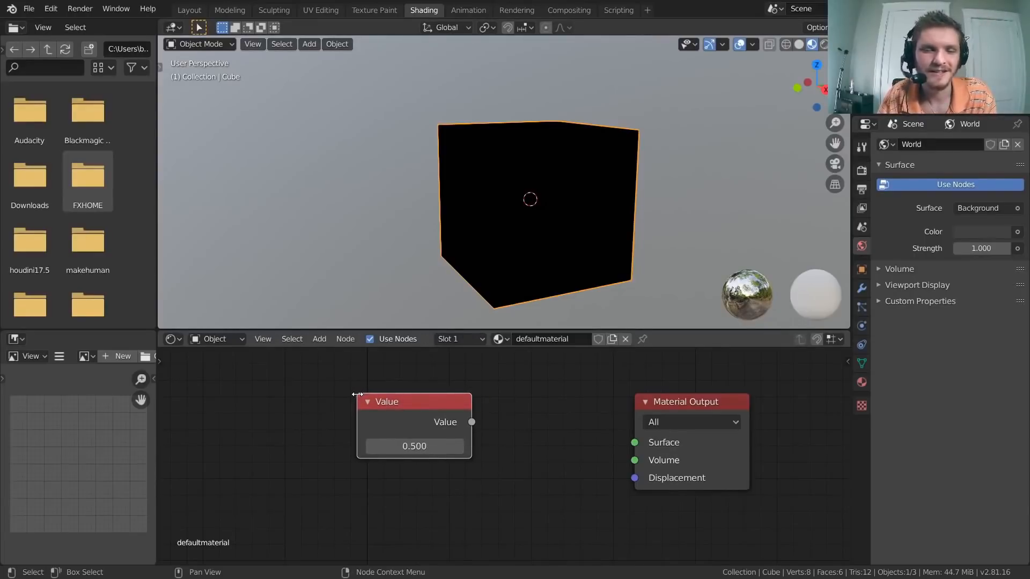
drag(411, 395, 379, 395)
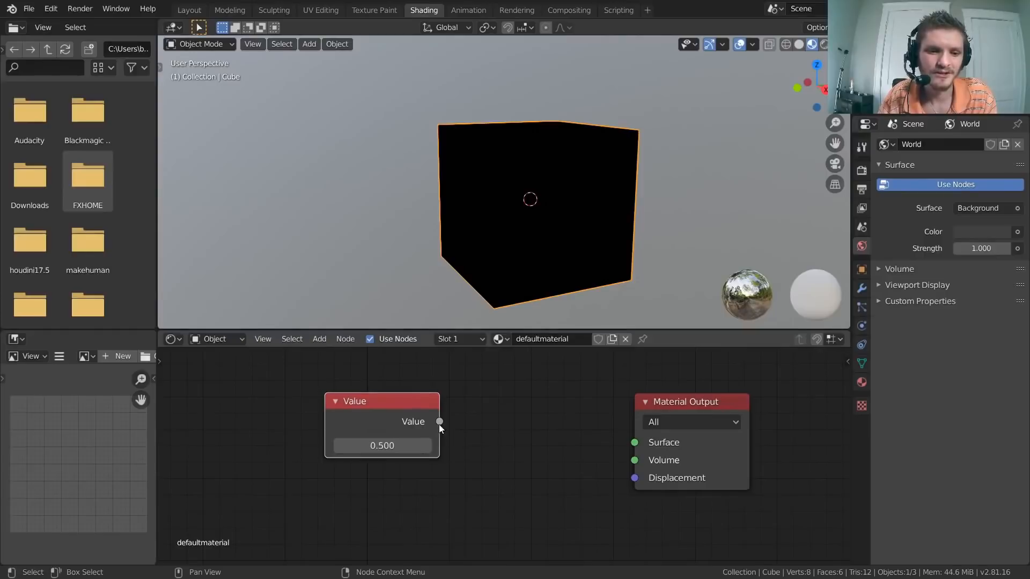
Step: Connect the Value node's output to the Material Output's Surface and reposition the Value node
drag(440, 421, 596, 442)
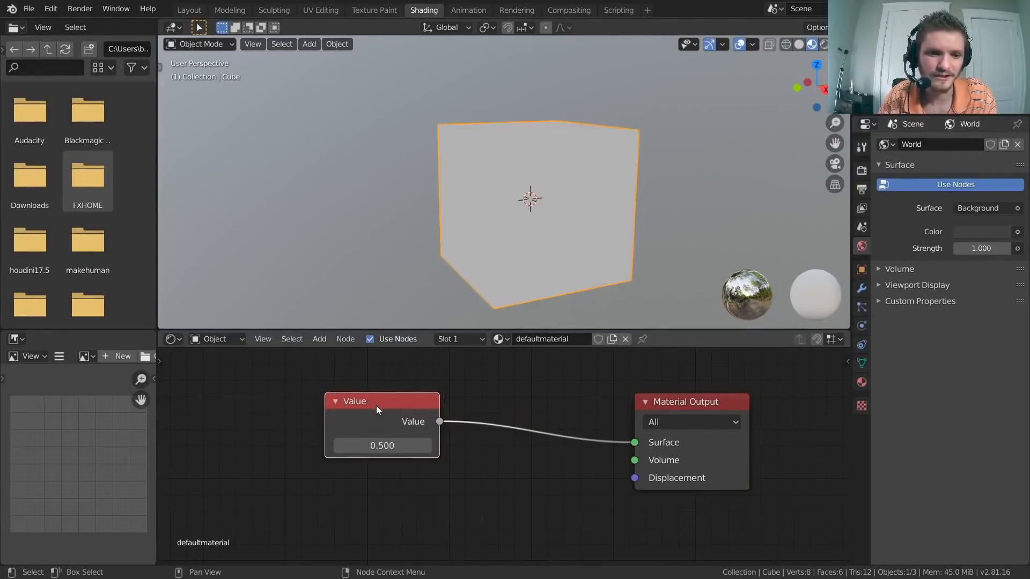
drag(381, 420, 449, 412)
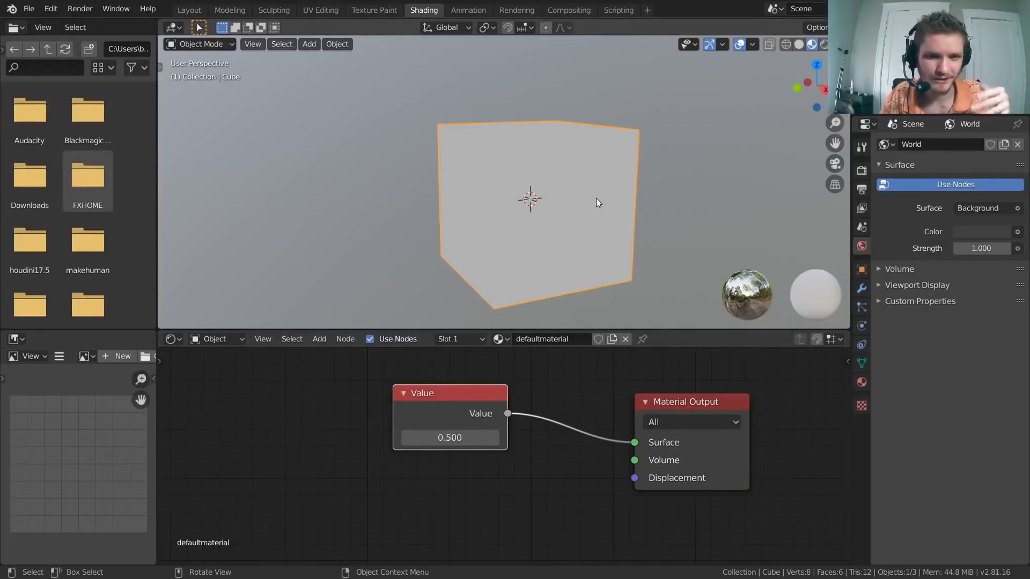
drag(449, 391, 404, 389)
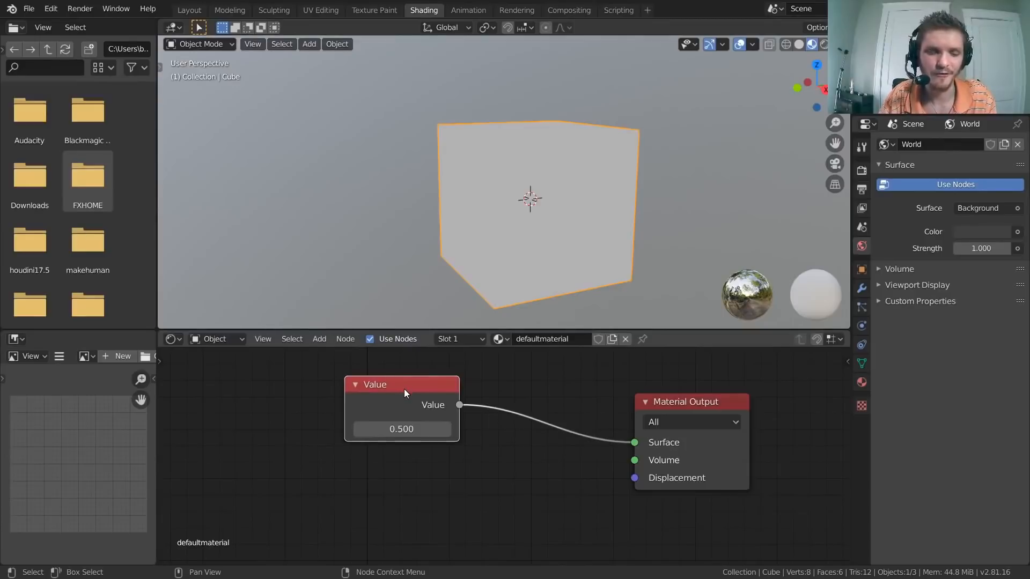
Step: Add a Principled BSDF by searching for "princ", look over its inputs and delete it
key(shift+a)
click(313, 388)
text(princ)
key(Return)
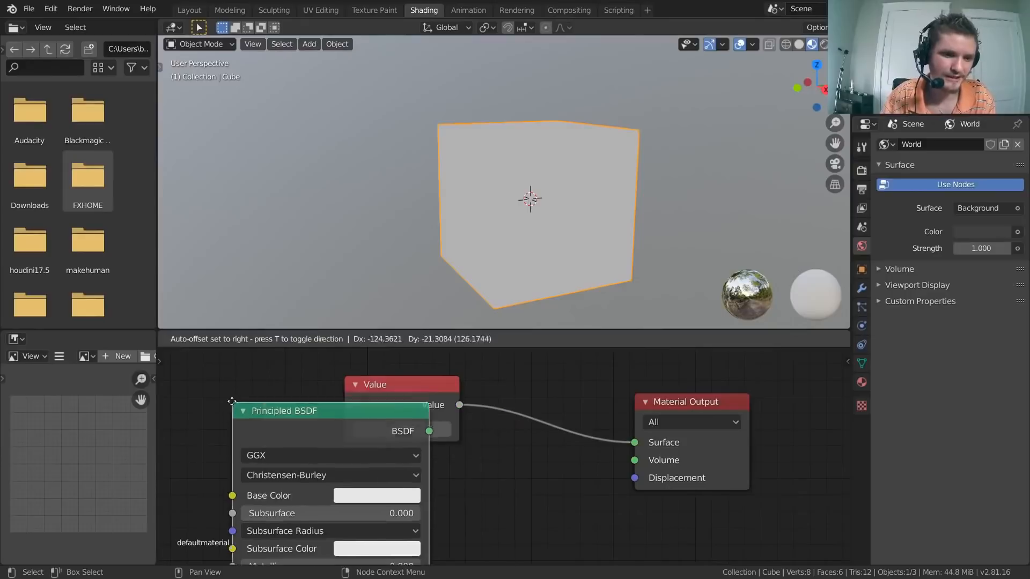
click(820, 374)
scroll(527, 379, down, 5)
scroll(459, 466, down, 3)
scroll(471, 430, up, 6)
click(294, 411)
key(x)
Step: Shift the Value node slightly, raise its number to 6.000 and undo that value change
drag(381, 389, 406, 393)
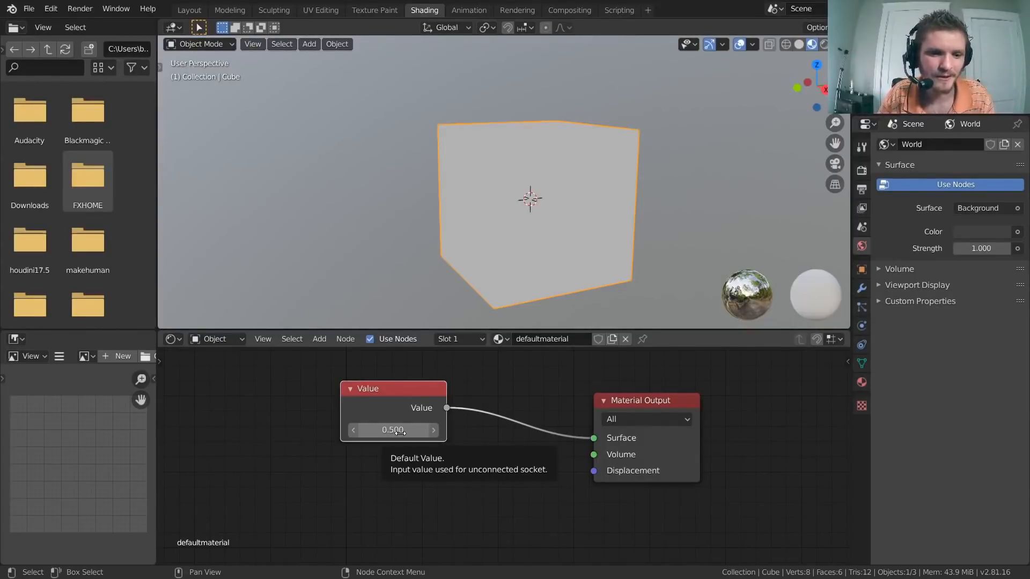
drag(392, 436, 415, 437)
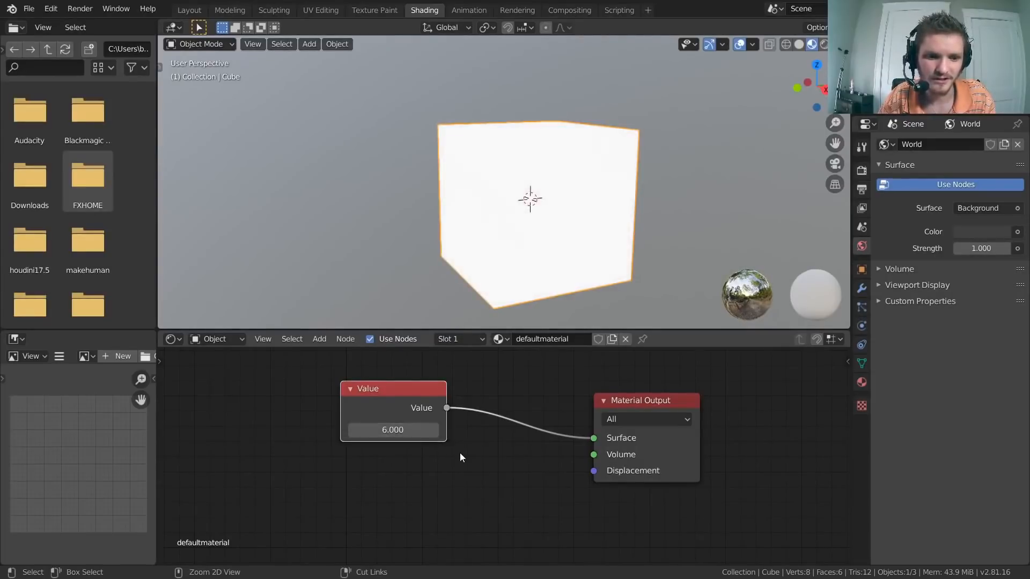
key(ctrl+z)
middle_drag(465, 458, 468, 468)
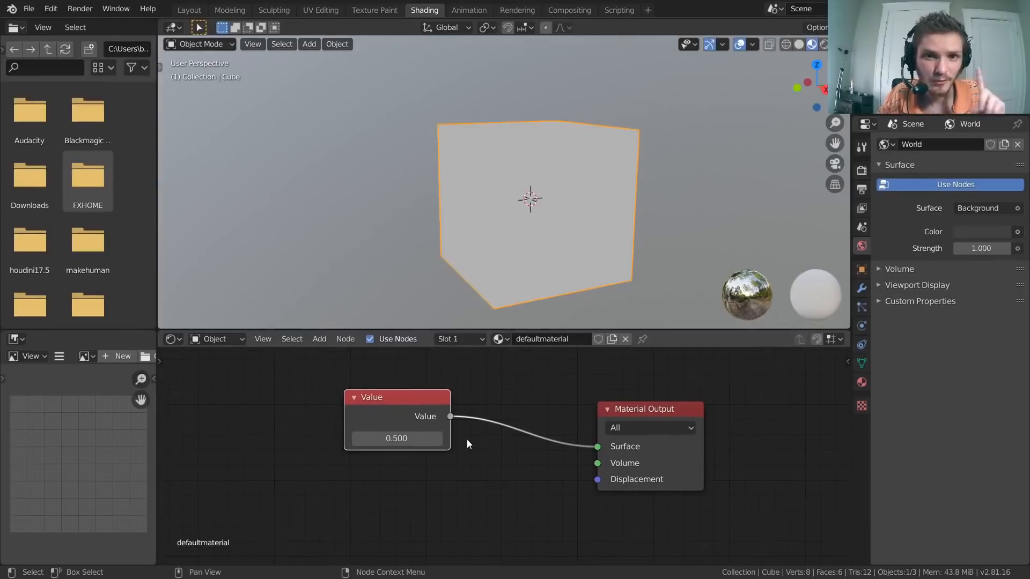
Step: Vary the Value node's number through 0 and -4.800, ending at about 1.1
drag(397, 439, 371, 439)
click(411, 439)
text(0)
key(Return)
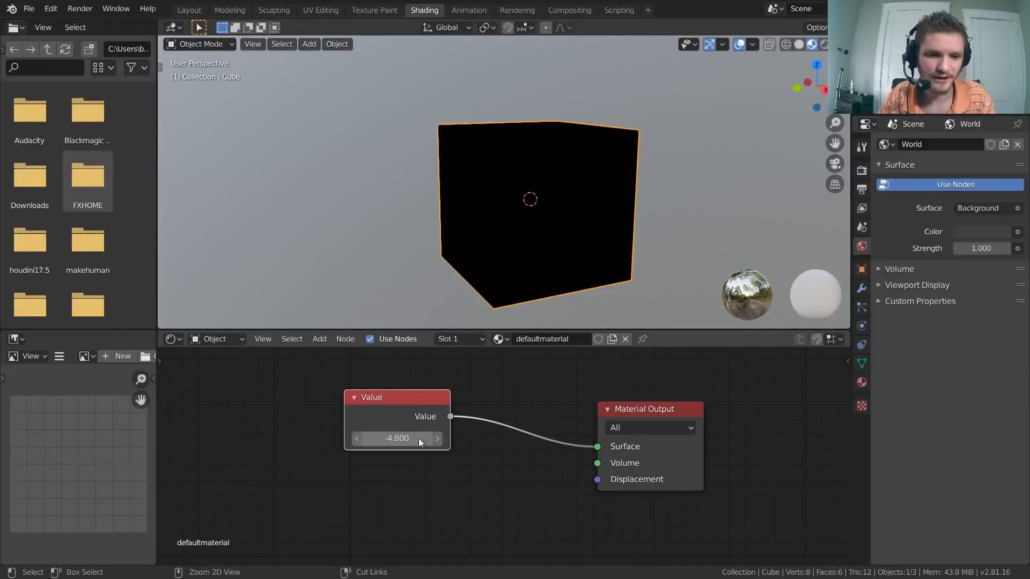
drag(412, 434, 542, 434)
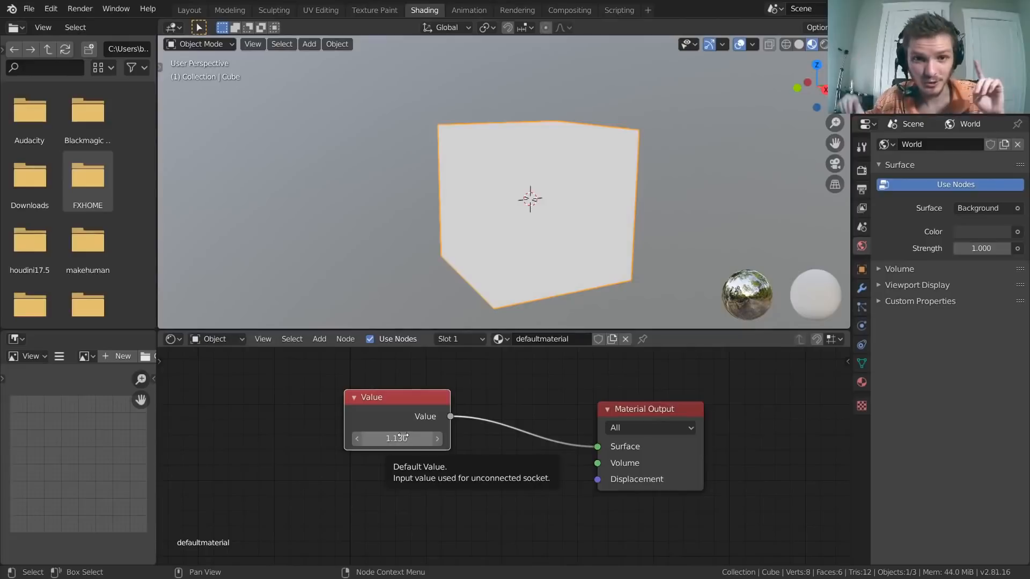
Step: Raise the Value node's number to 18.330, undo that change and set it to 10
drag(396, 440, 461, 439)
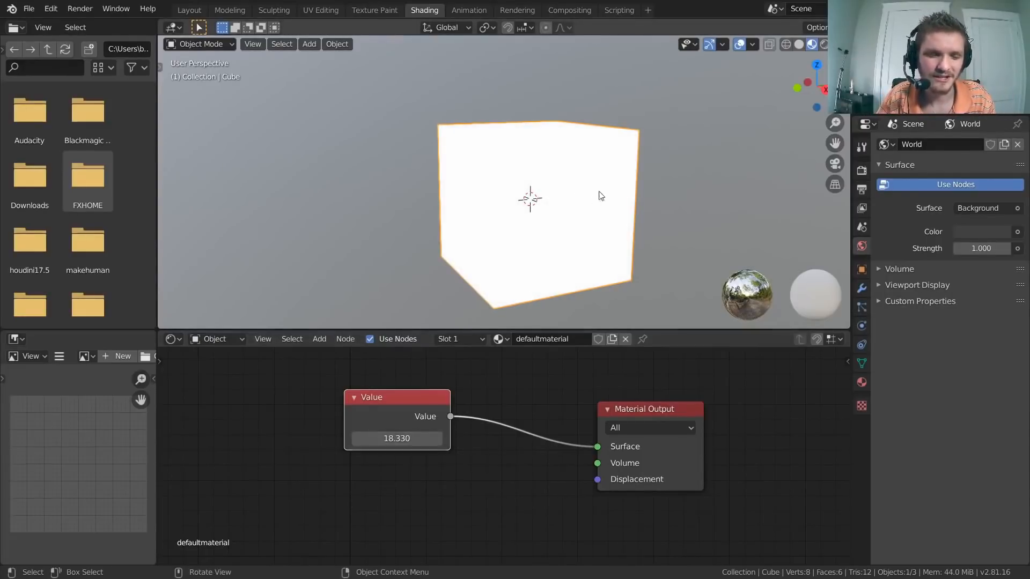
key(ctrl+z)
click(402, 438)
text(1)
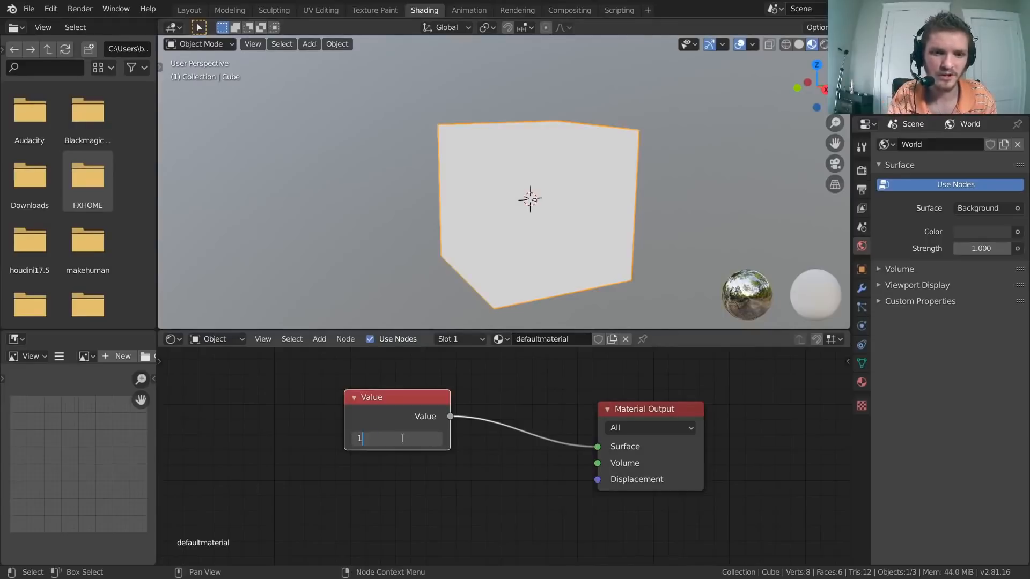
text(0)
key(Return)
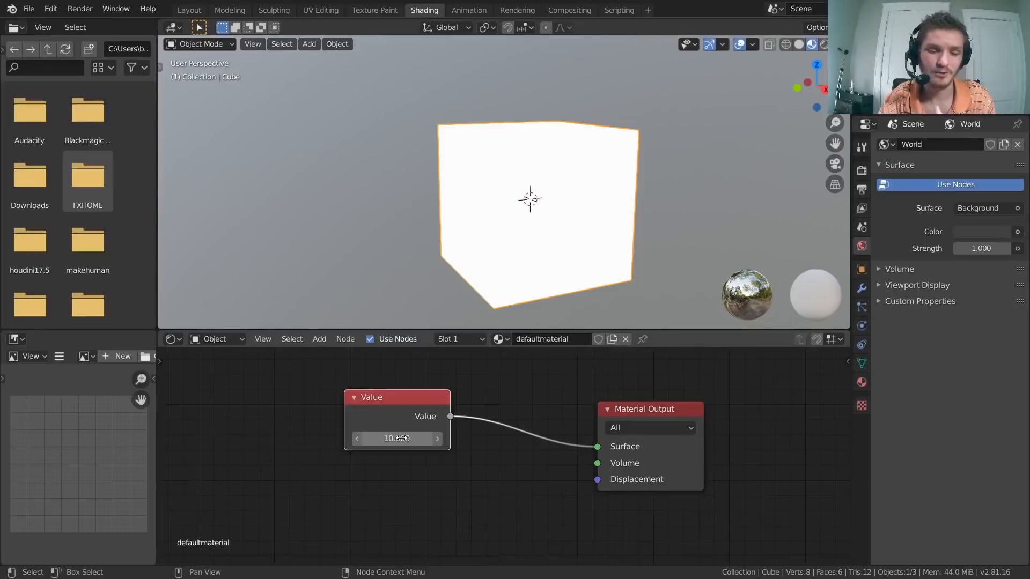
Step: Set the Value node's number to about 3.14
click(401, 438)
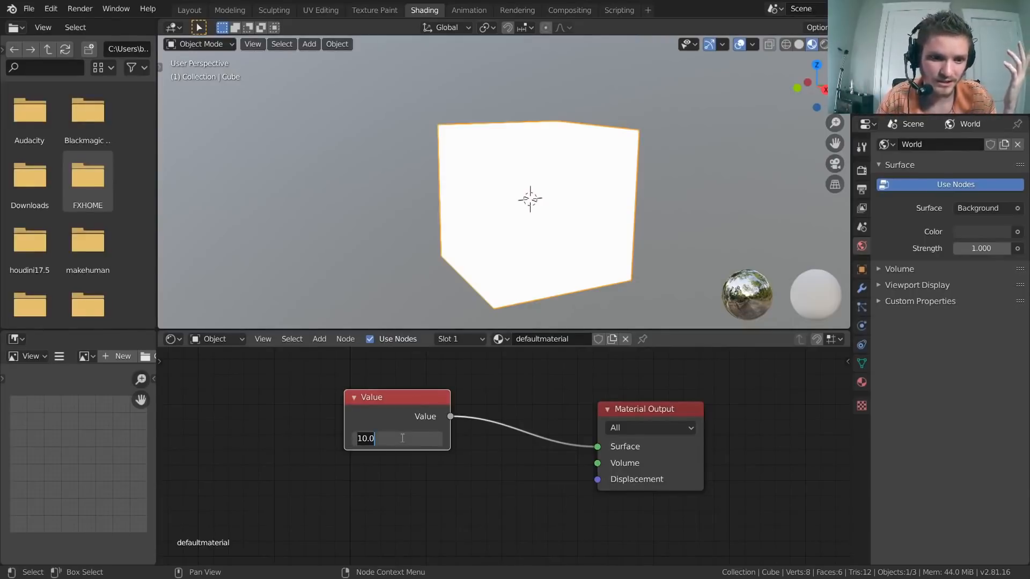
text(3.1)
key(Return)
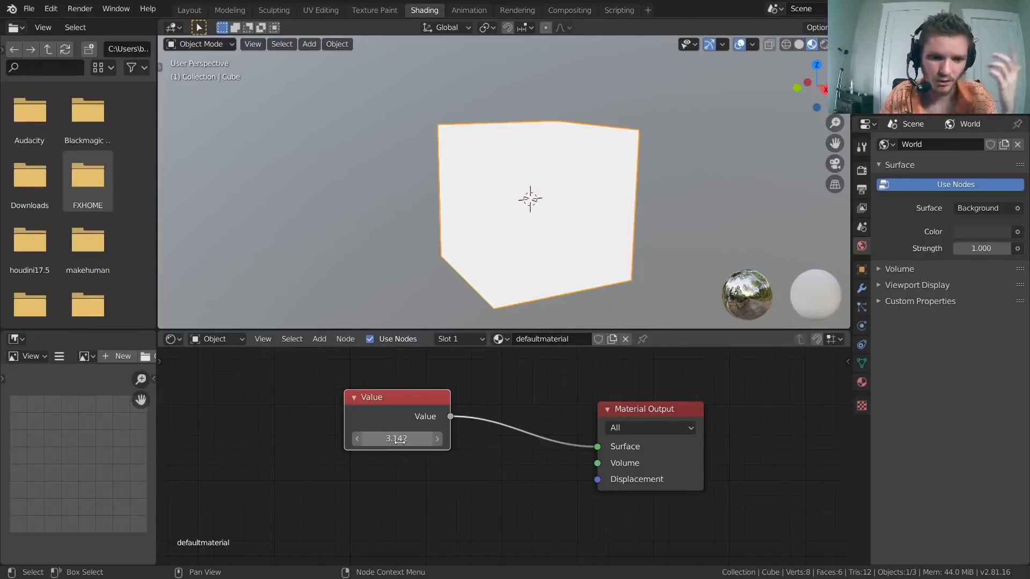
Step: Reset the Value node and set it to 1, undoing a trial increase of the value
click(409, 443)
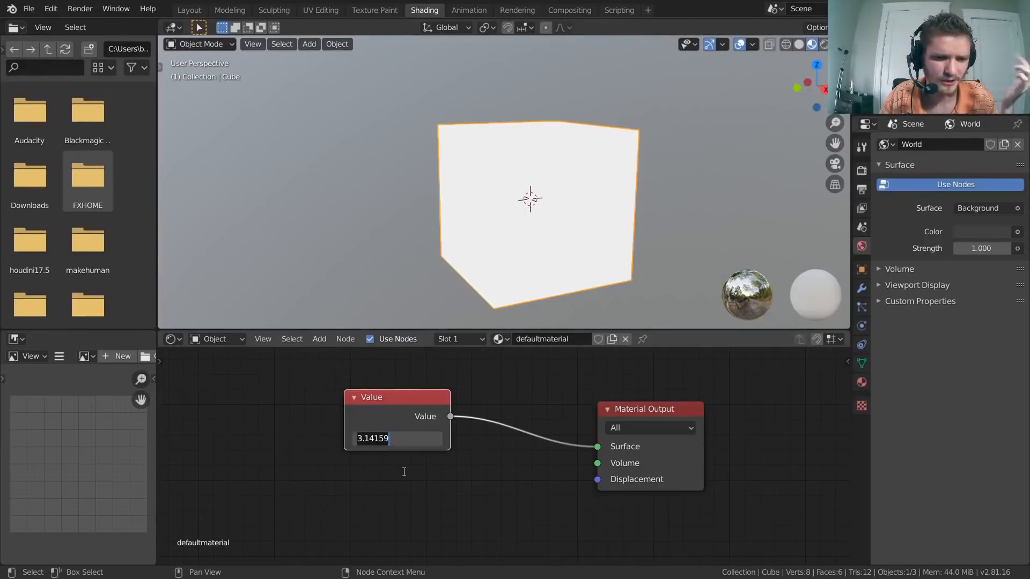
click(404, 472)
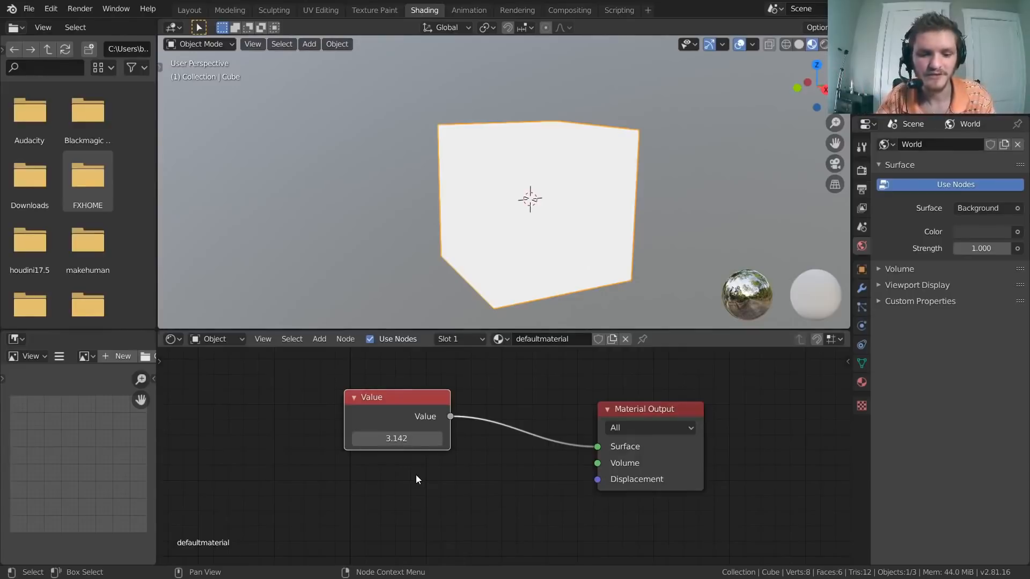
key(BackSpace)
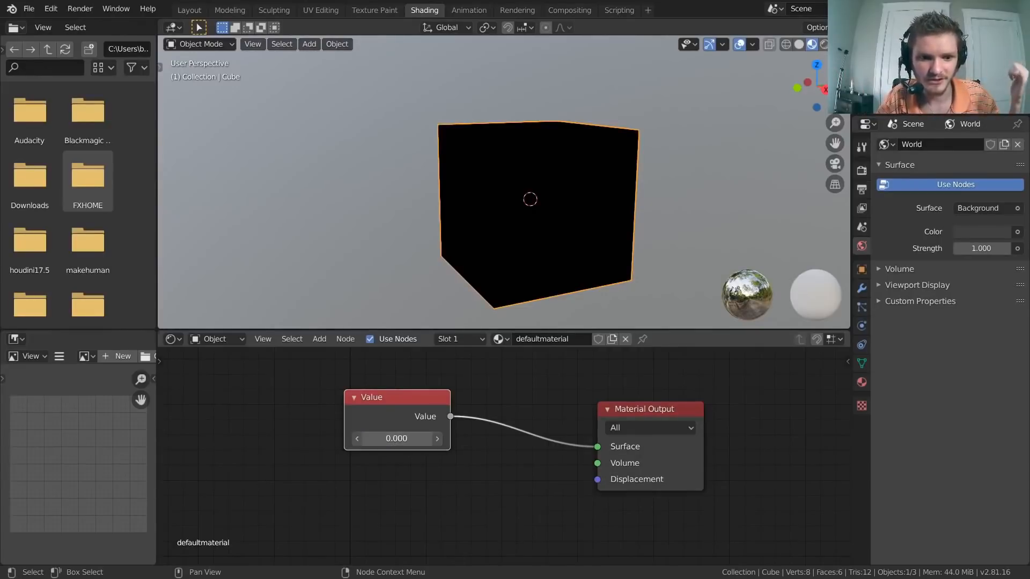
click(400, 440)
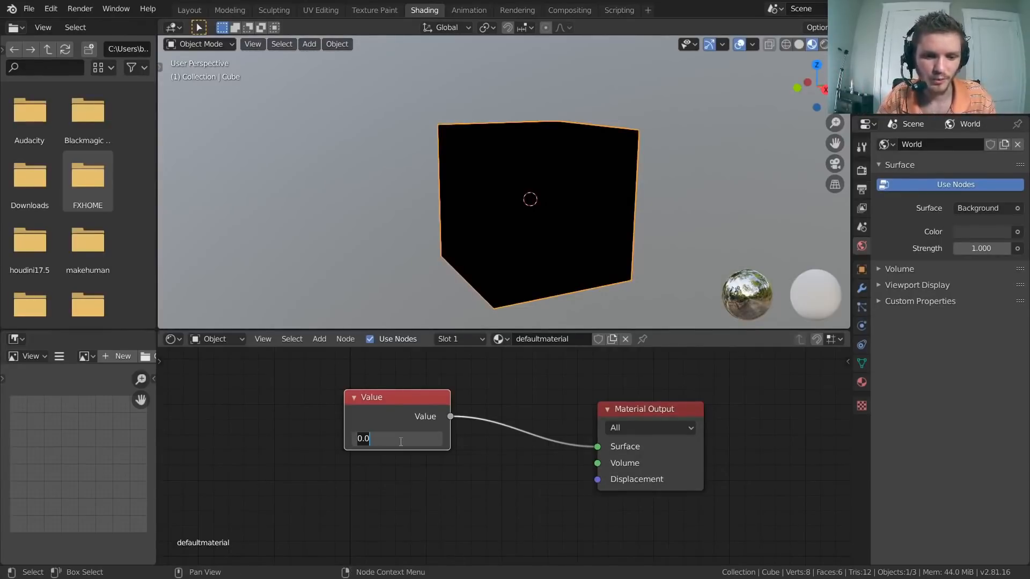
text(1)
key(Return)
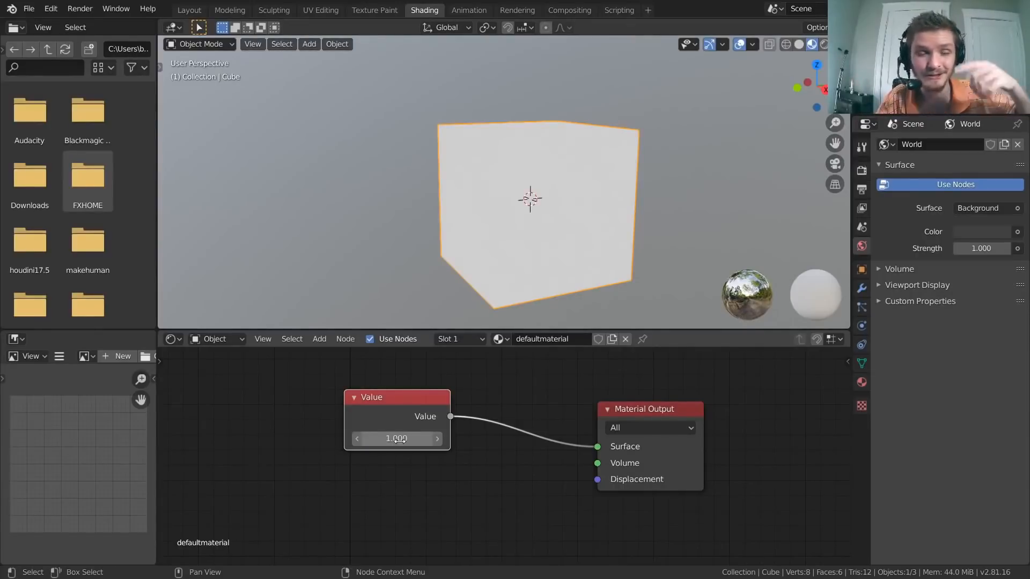
drag(399, 440, 456, 440)
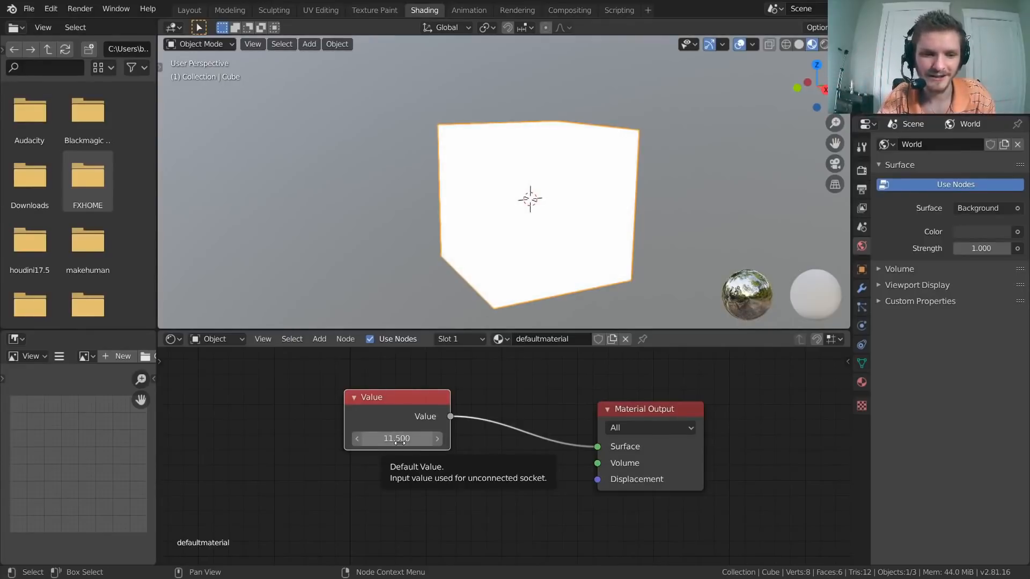
key(ctrl+z)
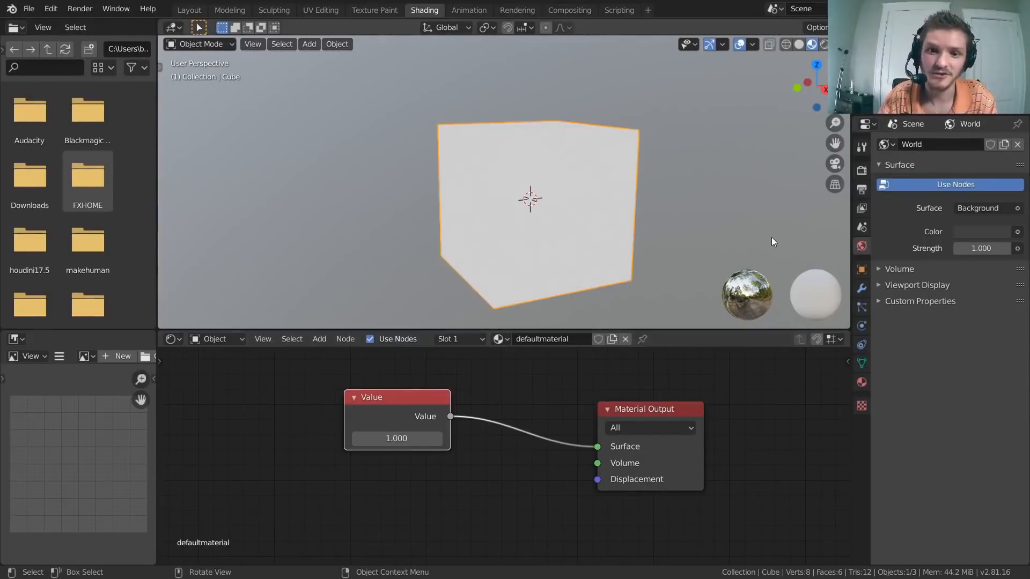
Step: Set the scene's color management View Transform to Standard, undoing a trial change of the Value node
click(861, 169)
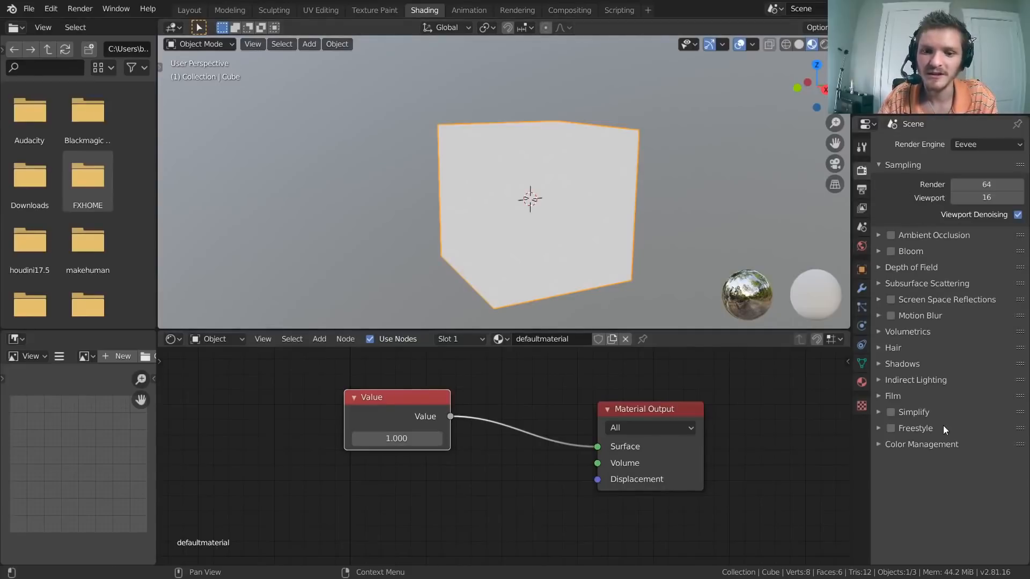
click(925, 443)
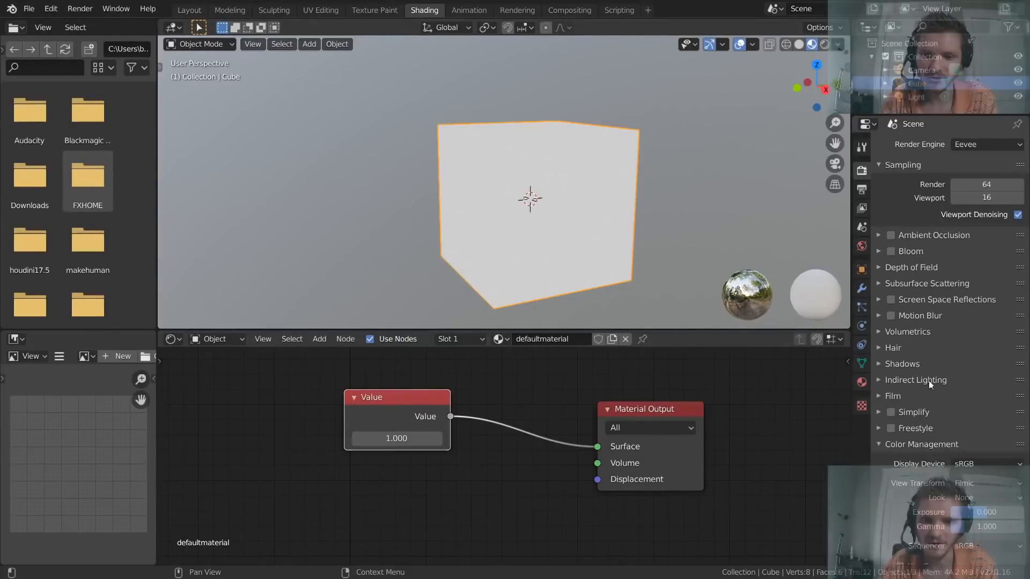
scroll(943, 412, down, 1)
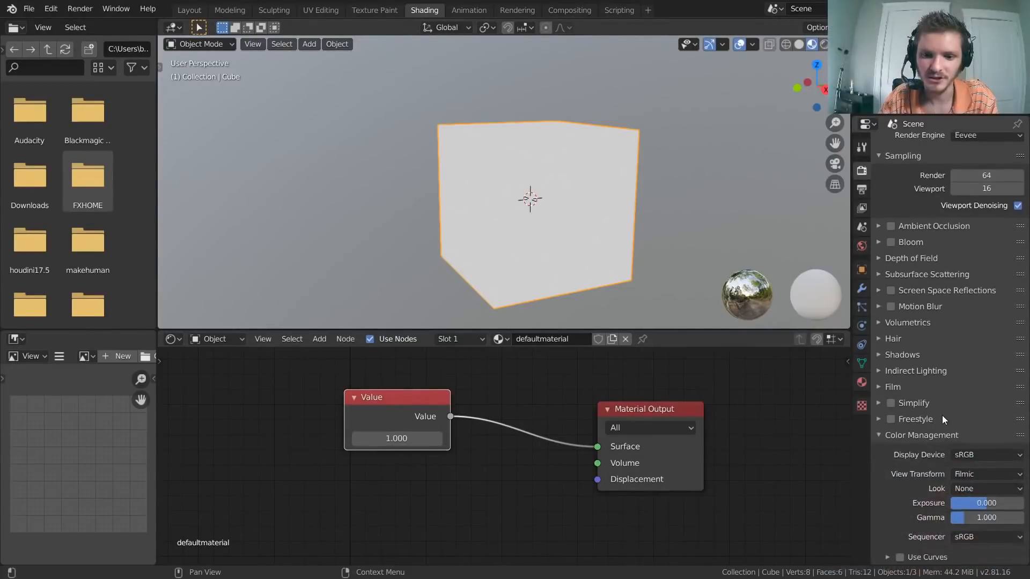
click(979, 474)
click(979, 486)
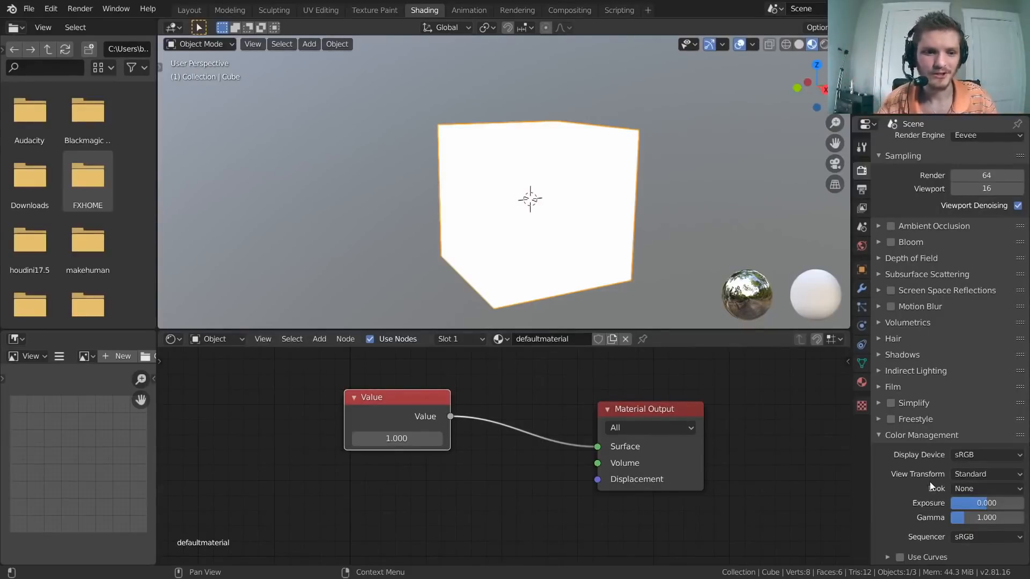
drag(396, 439, 475, 438)
key(ctrl+z)
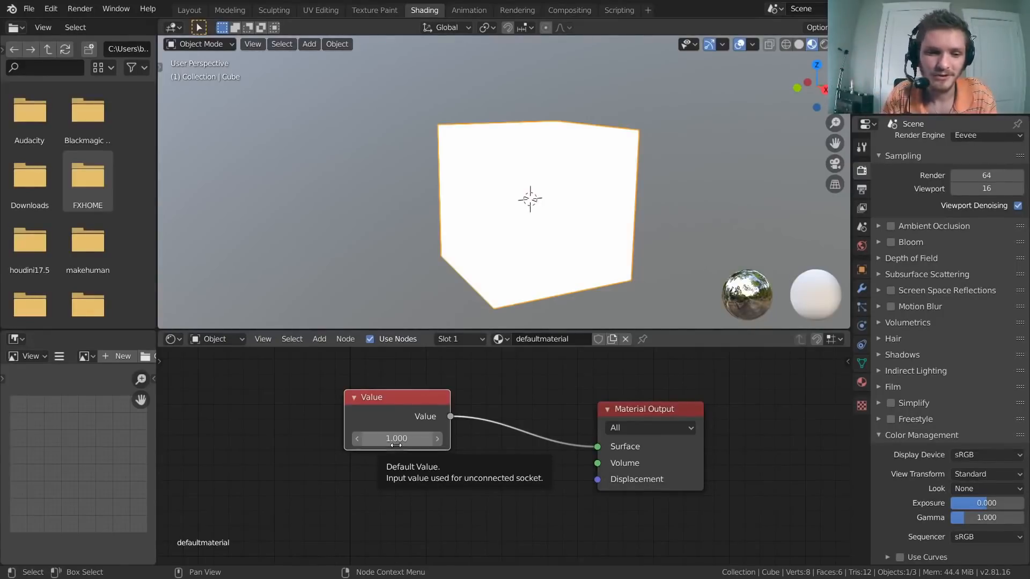
Step: Move the Value node slightly farther from the Material Output and set its value to 0
drag(387, 400, 364, 404)
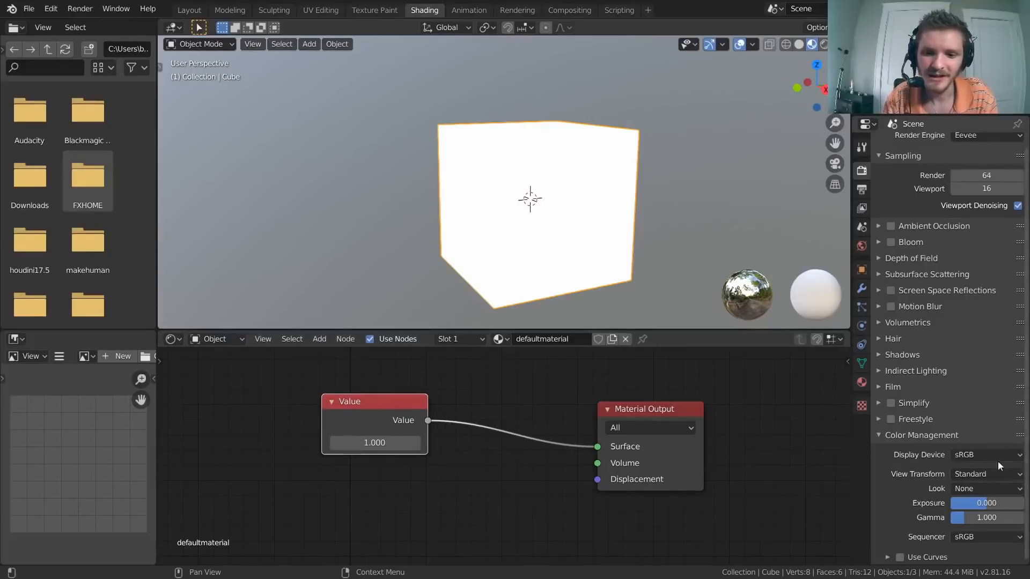
click(379, 442)
text(0)
key(Return)
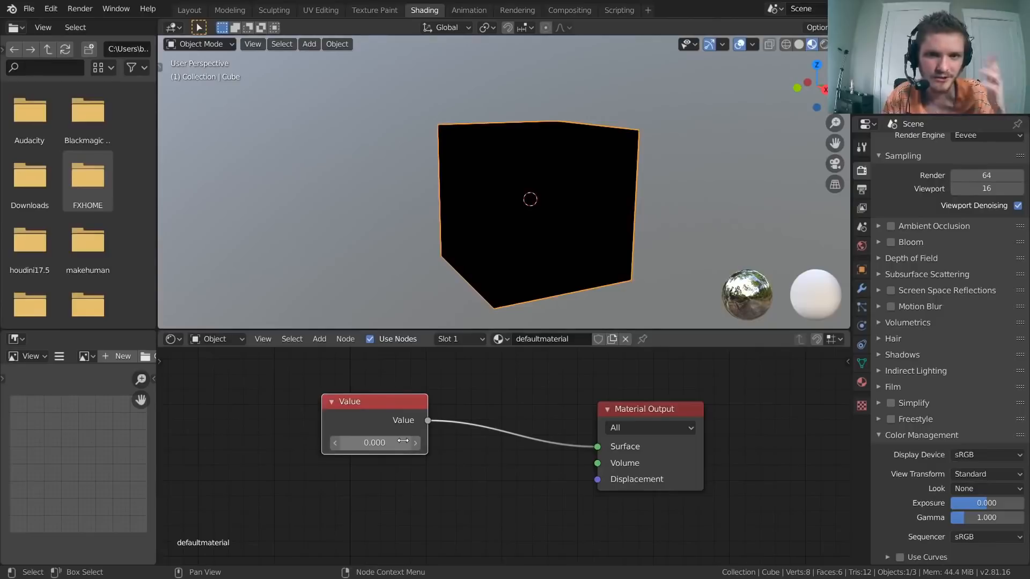
Step: Try raising the Value node to 1.59, and set it back to 0
drag(403, 440, 445, 440)
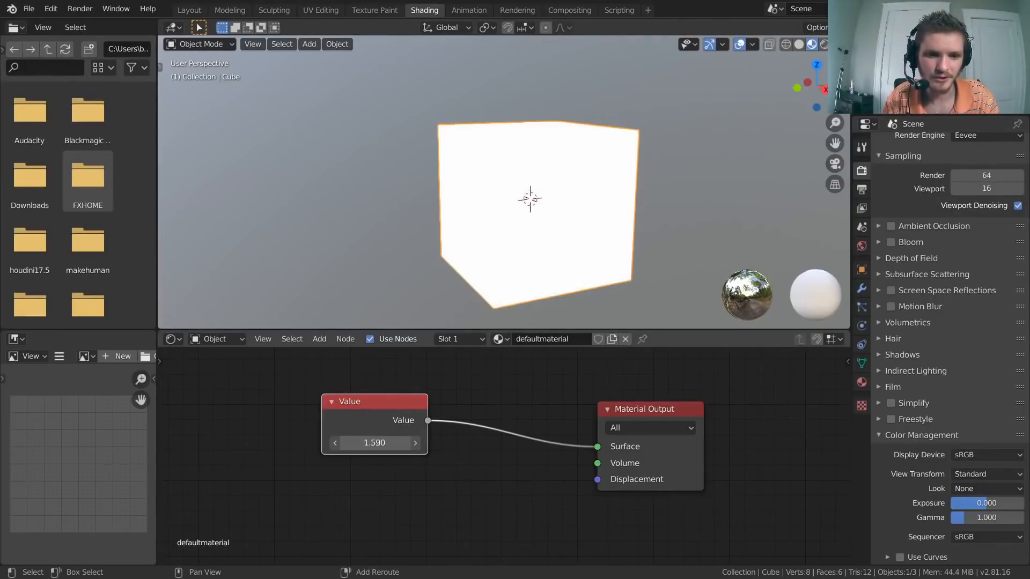
double_click(383, 441)
text(0)
key(Return)
Step: Move the Value node well away from the Material Output and place a duplicate of it directly below
drag(371, 411, 262, 388)
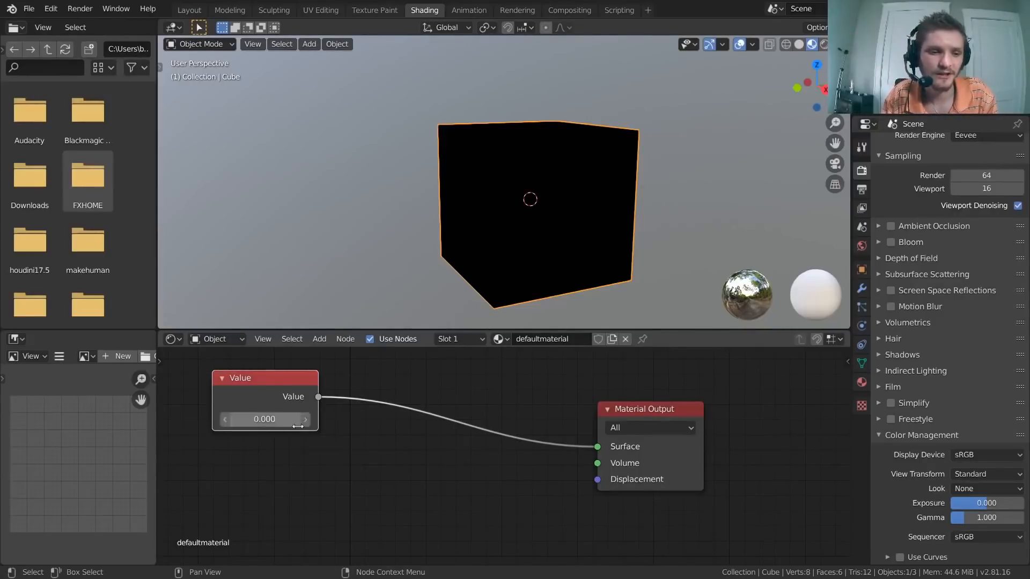
drag(272, 381, 263, 395)
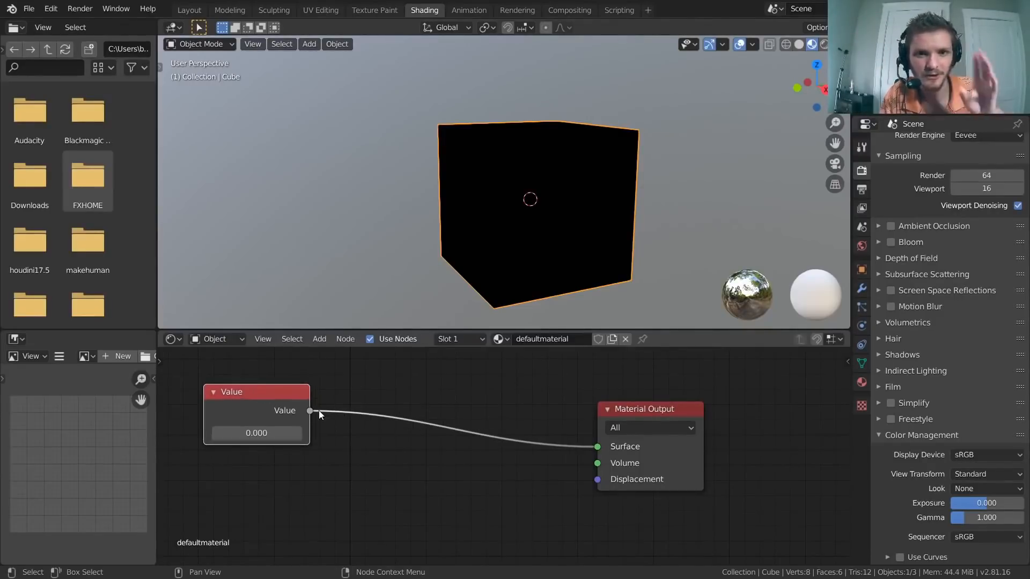
middle_drag(308, 403, 353, 374)
key(shift+d)
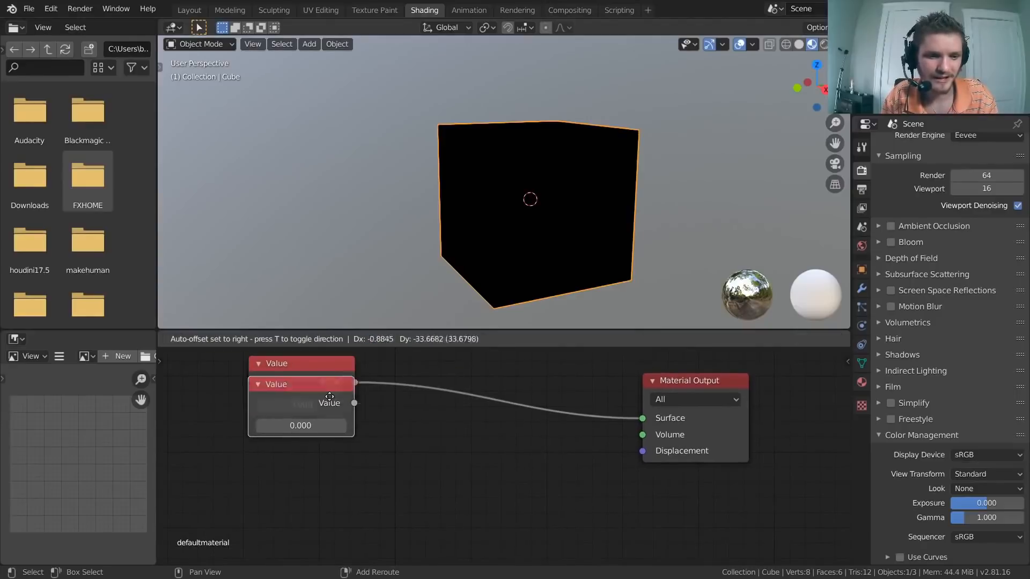
click(353, 455)
Step: Set the lower Value node to 0.5 and connect it to the Material Output's Surface input
click(312, 478)
text(..5)
key(Return)
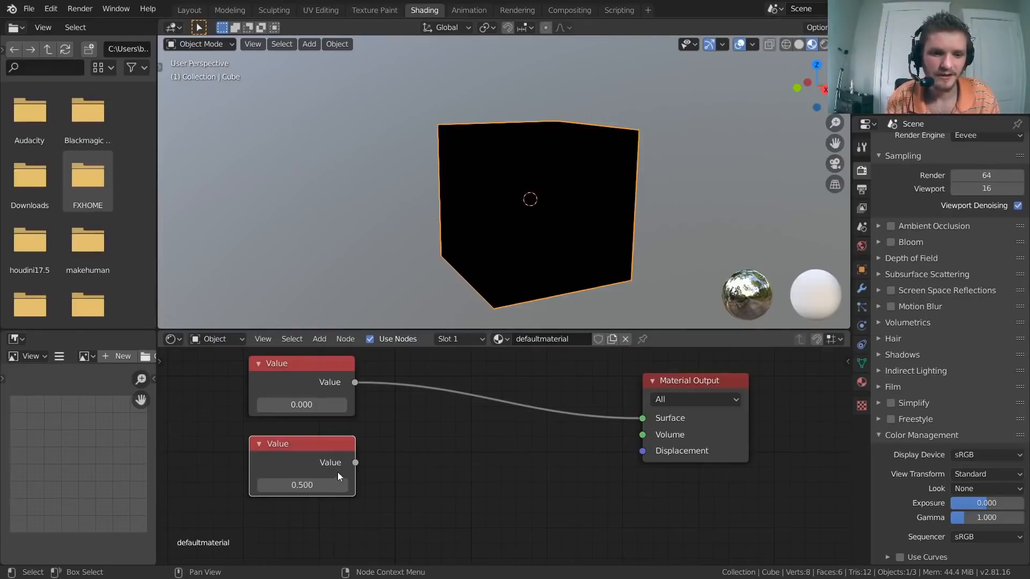
drag(355, 463, 642, 420)
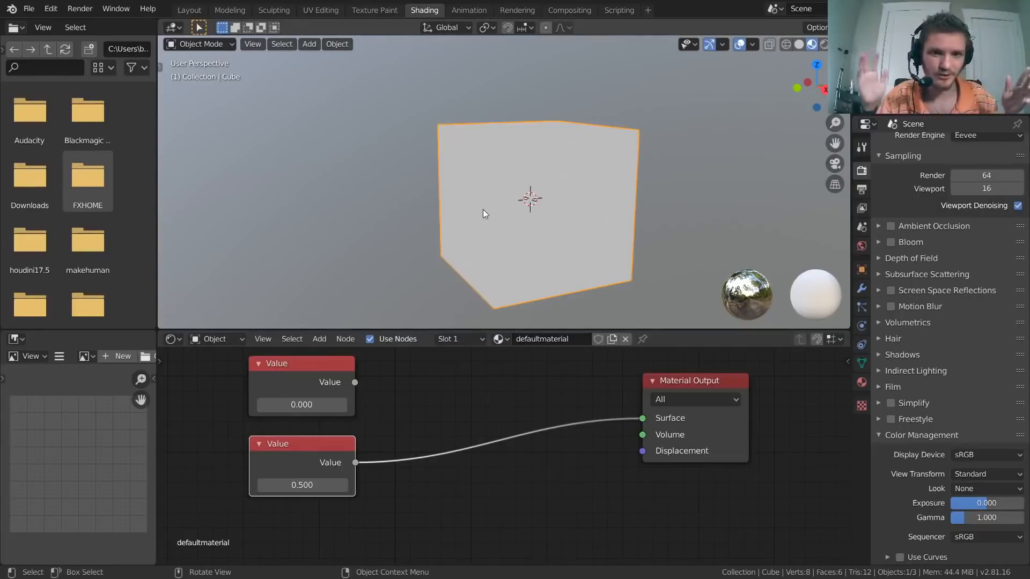
Step: Set the upper Value node to 1 and connect it to the Material Output's Surface input
click(318, 404)
text(1)
key(Return)
drag(354, 382, 646, 414)
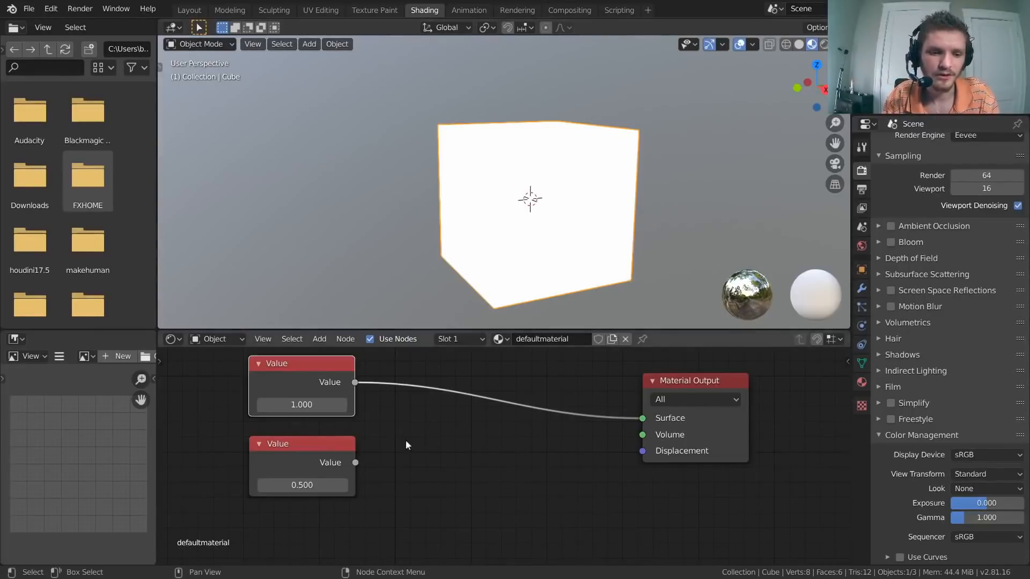
Step: Nudge the lower Value node and set the upper Value node to -1
middle_drag(398, 441, 537, 462)
drag(436, 473, 433, 470)
click(444, 429)
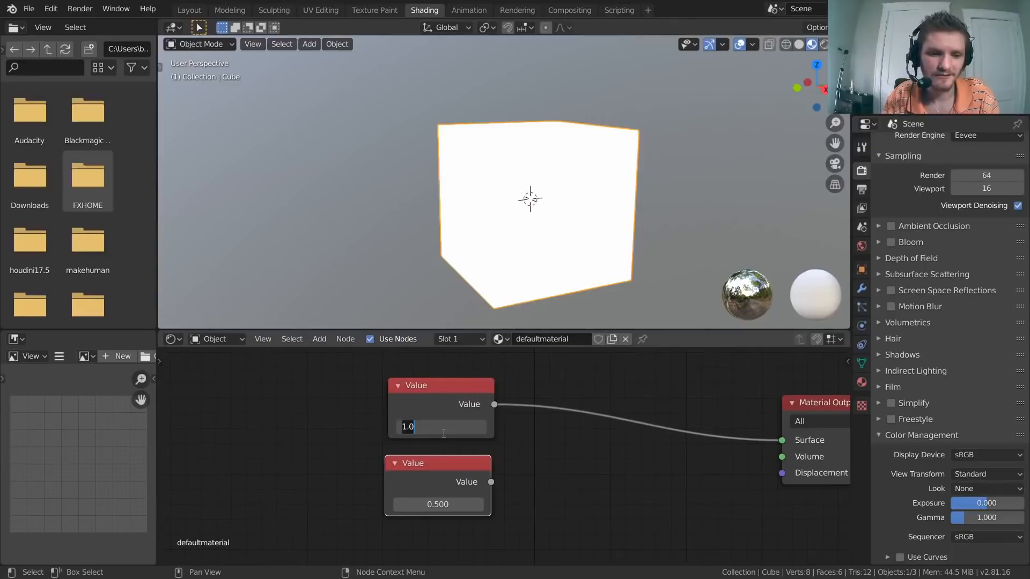
text(-1)
key(Return)
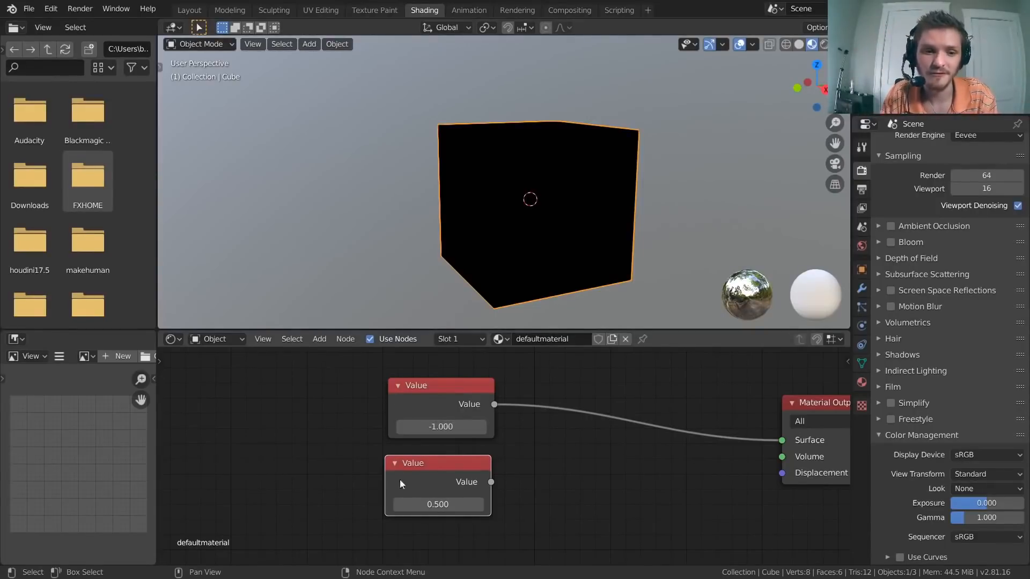
Step: Set the lower Value node to 0 and connect it to the Material Output's Surface input
double_click(429, 500)
text(0)
key(Return)
middle_drag(460, 441, 410, 437)
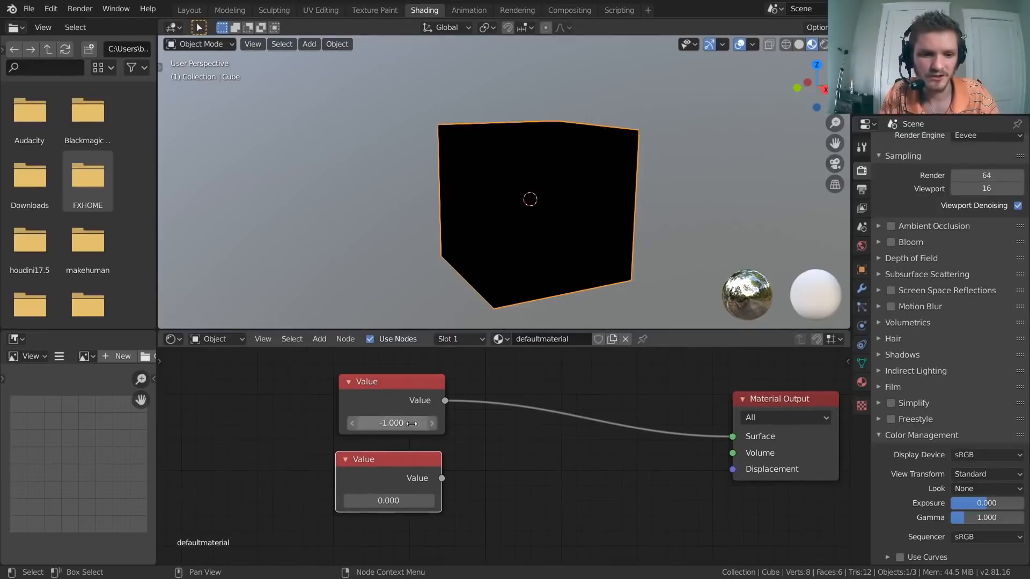
drag(443, 478, 732, 437)
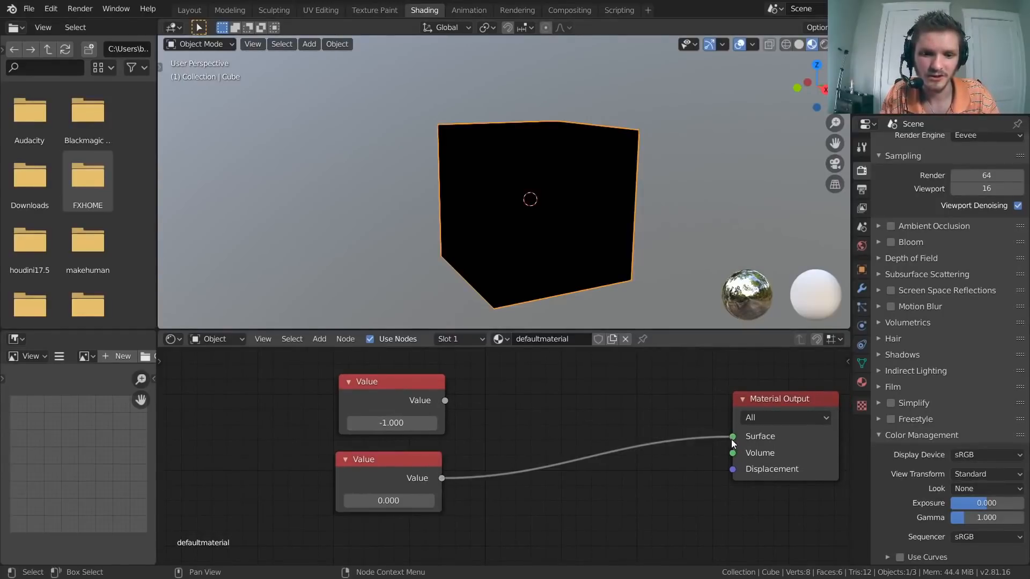
Step: Cut the link to the Surface input and delete the lower Value node
ctrl+right_drag(633, 476, 458, 453)
click(407, 466)
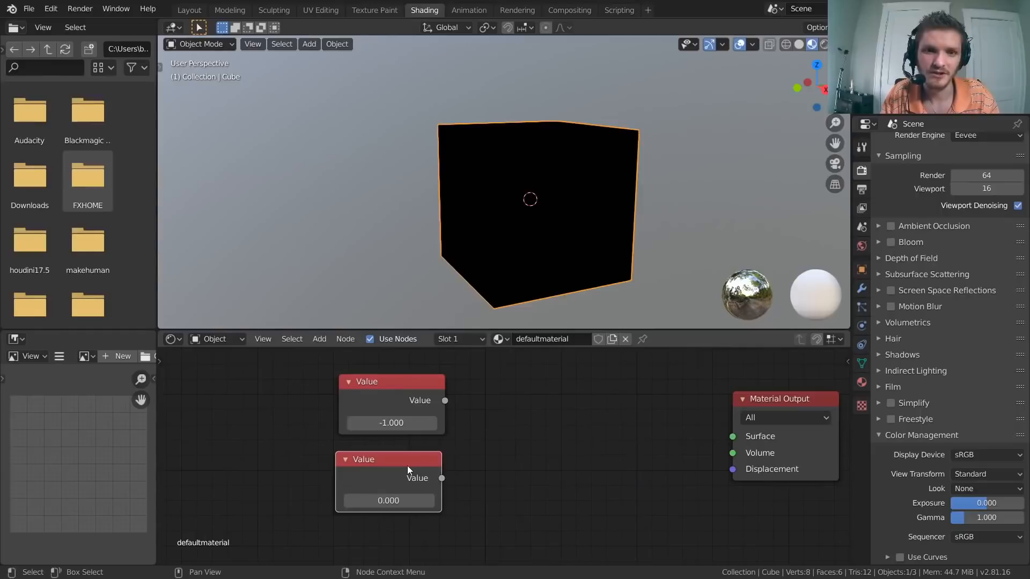
key(x)
Step: Duplicate the remaining Value node below itself and move both nodes farther from the Material Output
click(378, 386)
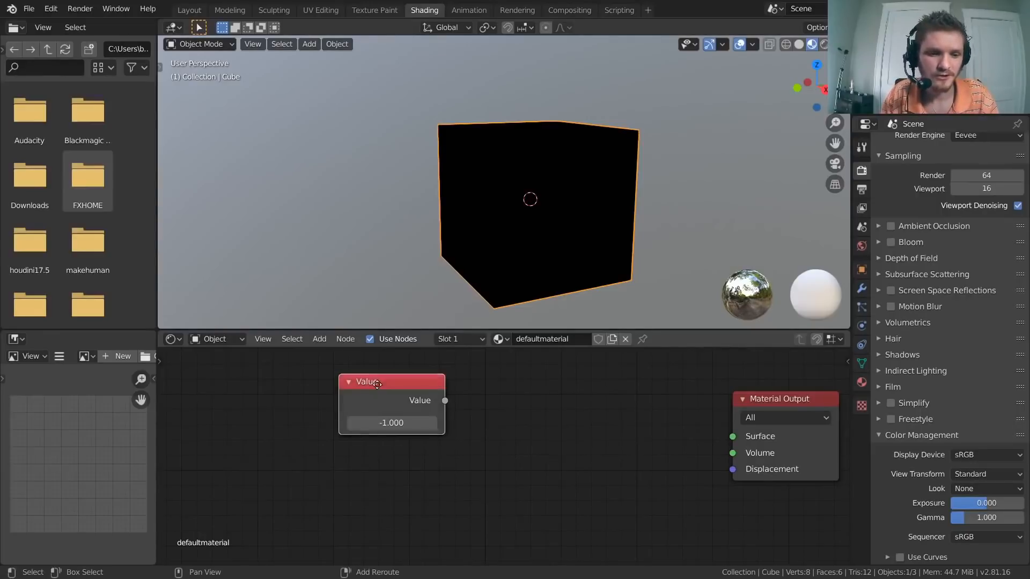
key(shift+d)
click(374, 465)
middle_drag(501, 408, 394, 439)
drag(387, 514, 240, 412)
key(g)
click(263, 406)
middle_drag(384, 414, 440, 409)
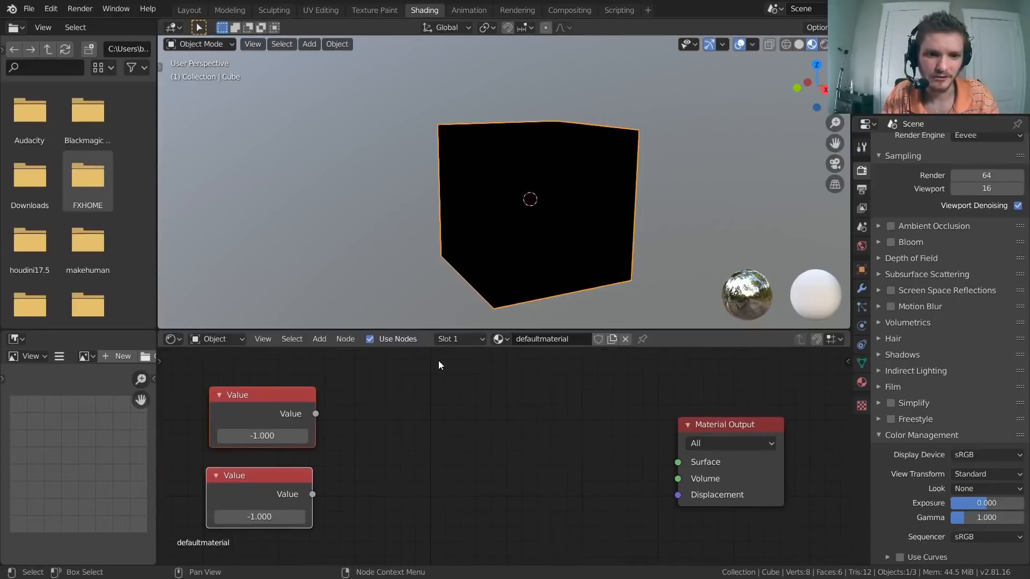
Step: Add a Math node between the two Value nodes and the Material Output
key(shift+a)
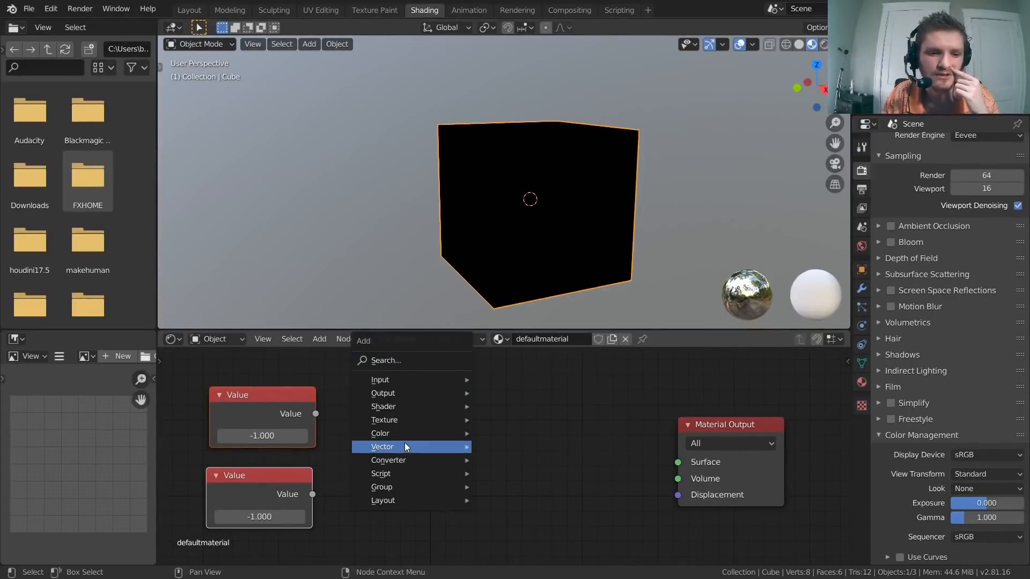
mouse_move(405, 457)
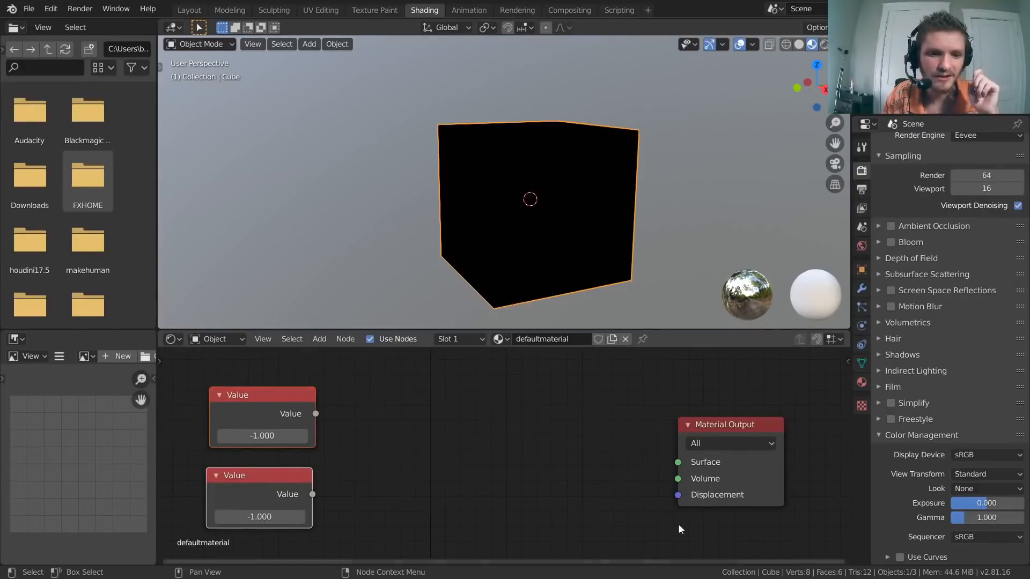
key(shift+a)
click(484, 422)
text(math)
key(Return)
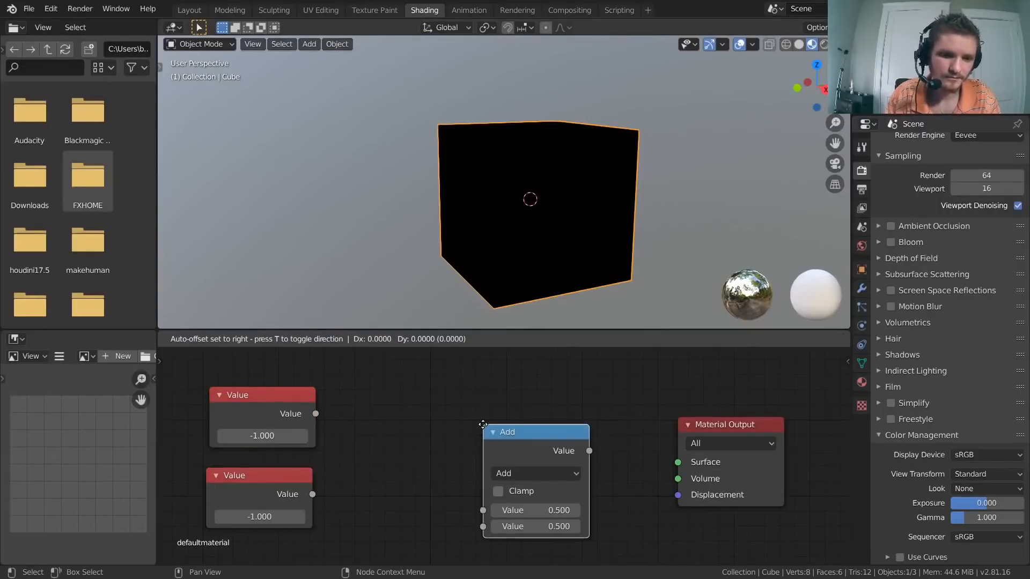
click(391, 386)
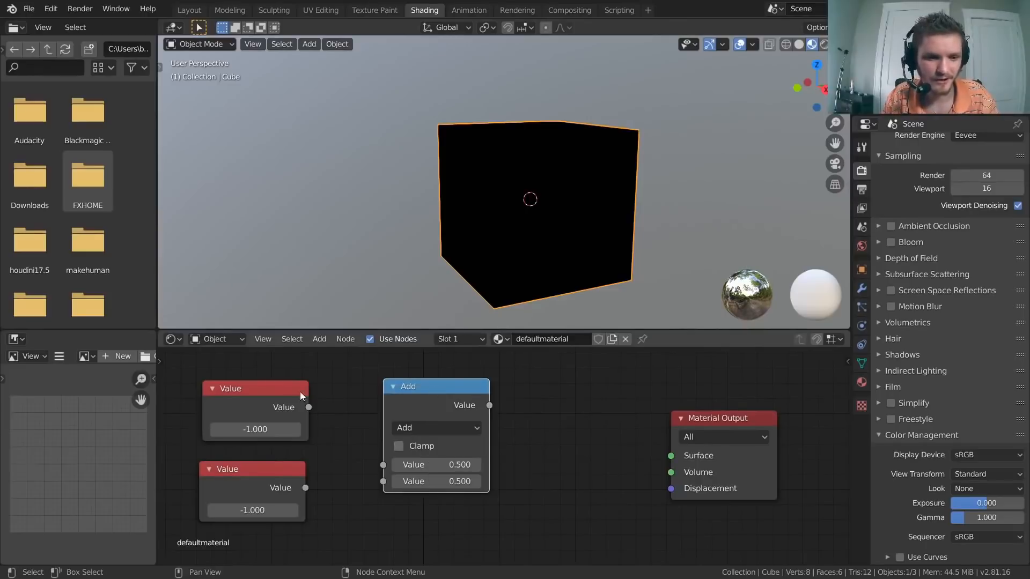
Step: Nudge the upper Value node upward and set the Math node's operation to Multiply
drag(268, 393, 268, 381)
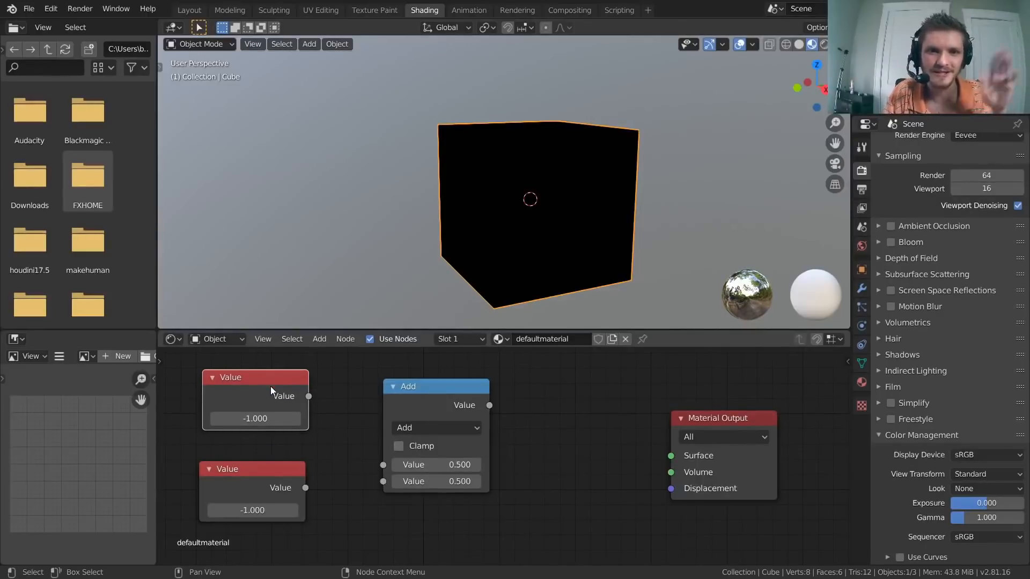
middle_drag(410, 395, 436, 393)
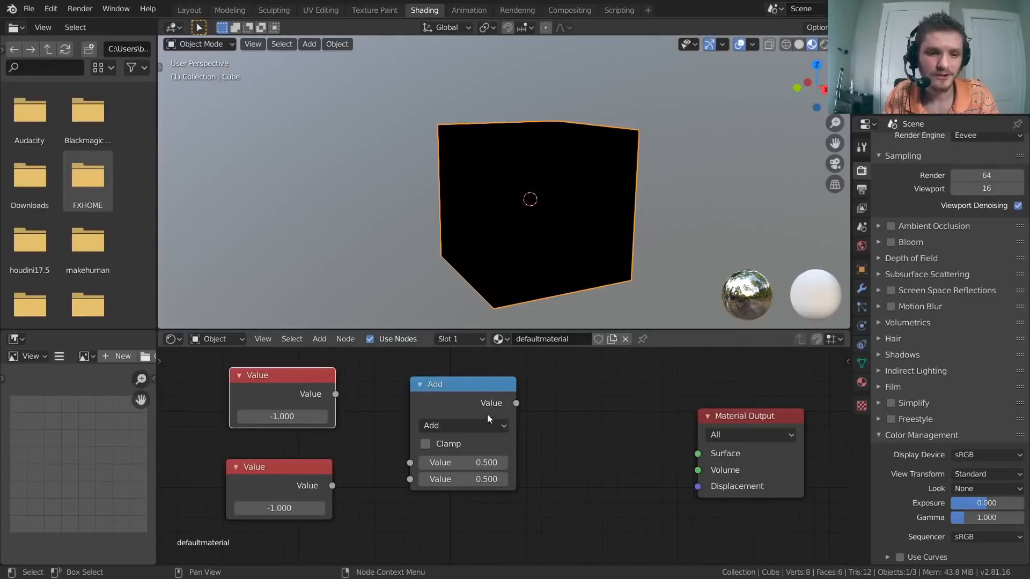
click(478, 426)
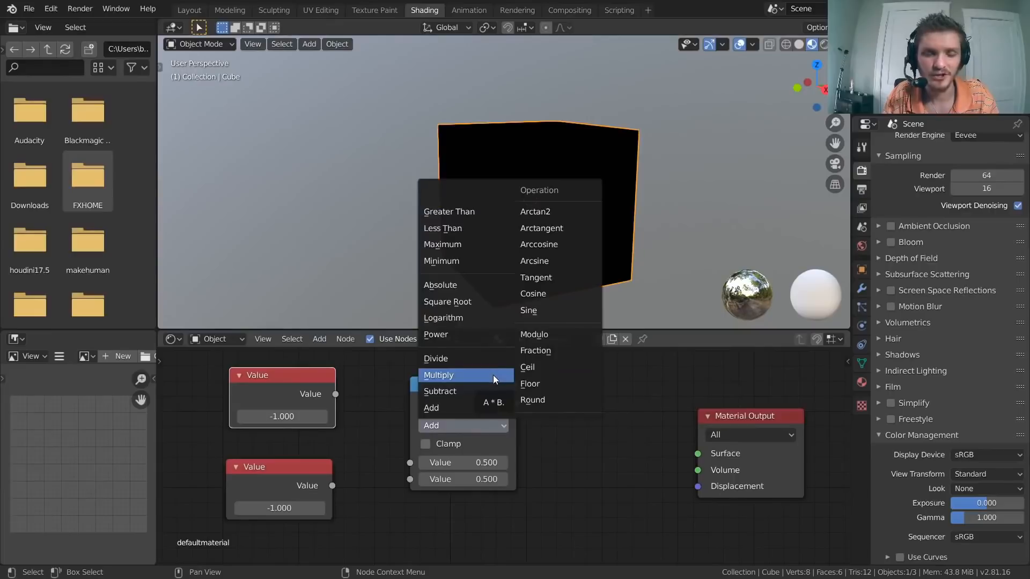
click(439, 407)
click(451, 425)
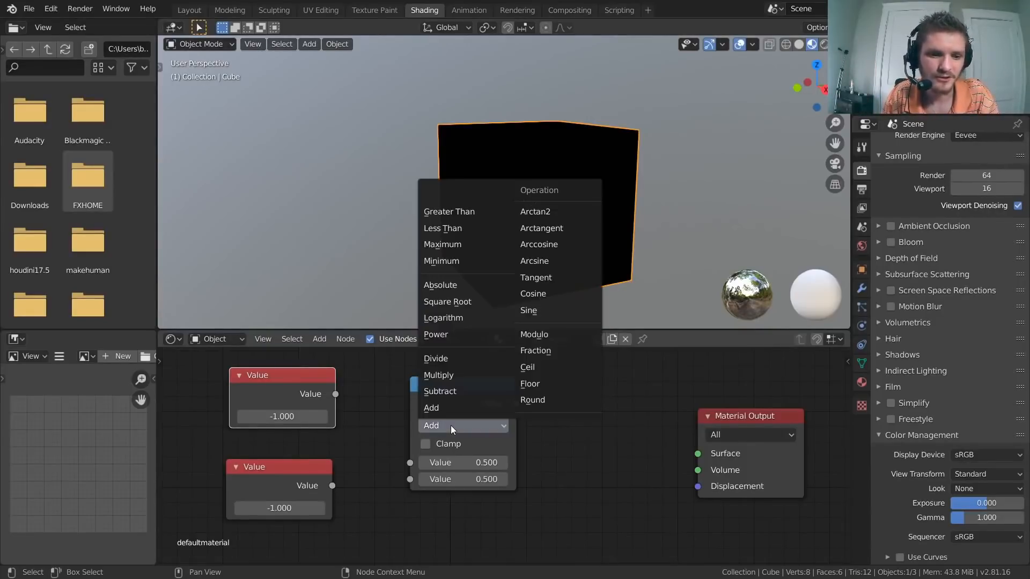
click(430, 376)
Step: Connect the Multiply node's output to the Material Output's Surface input
middle_drag(370, 426, 446, 398)
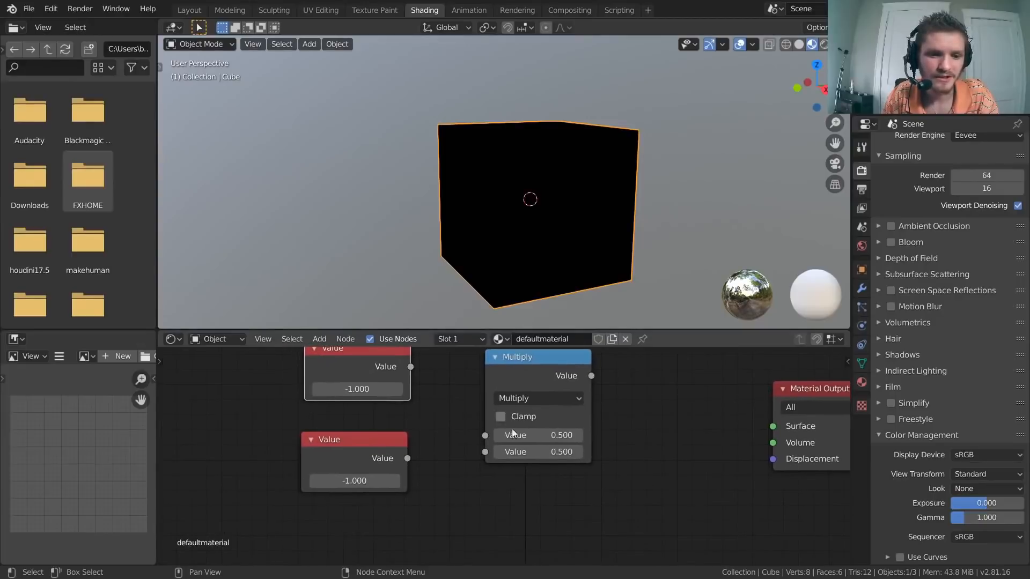
middle_drag(567, 420, 464, 456)
drag(488, 413, 530, 394)
drag(587, 462, 669, 462)
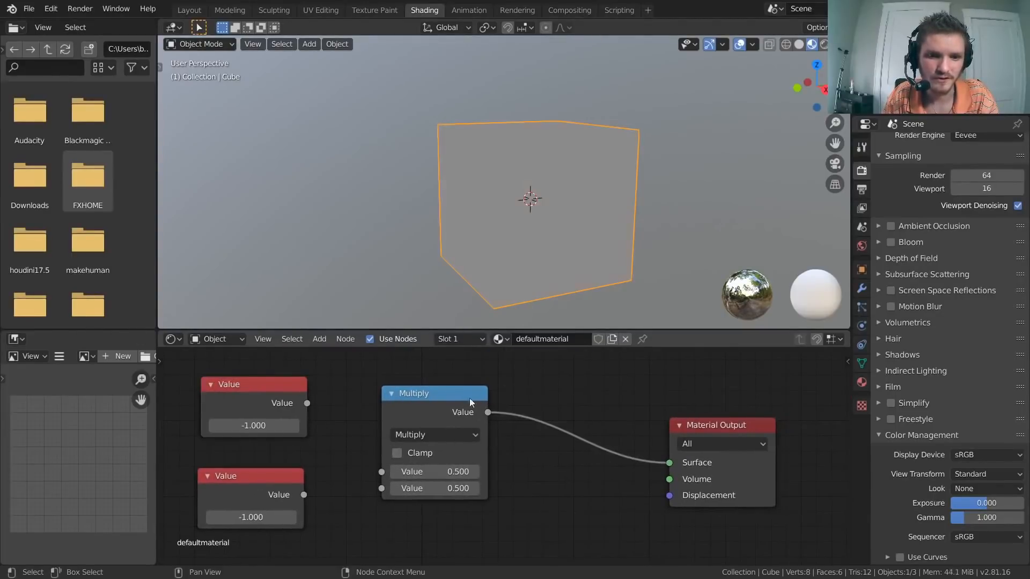
Step: Move the Multiply node closer to the Material Output and set its first value to 2
drag(444, 451, 503, 440)
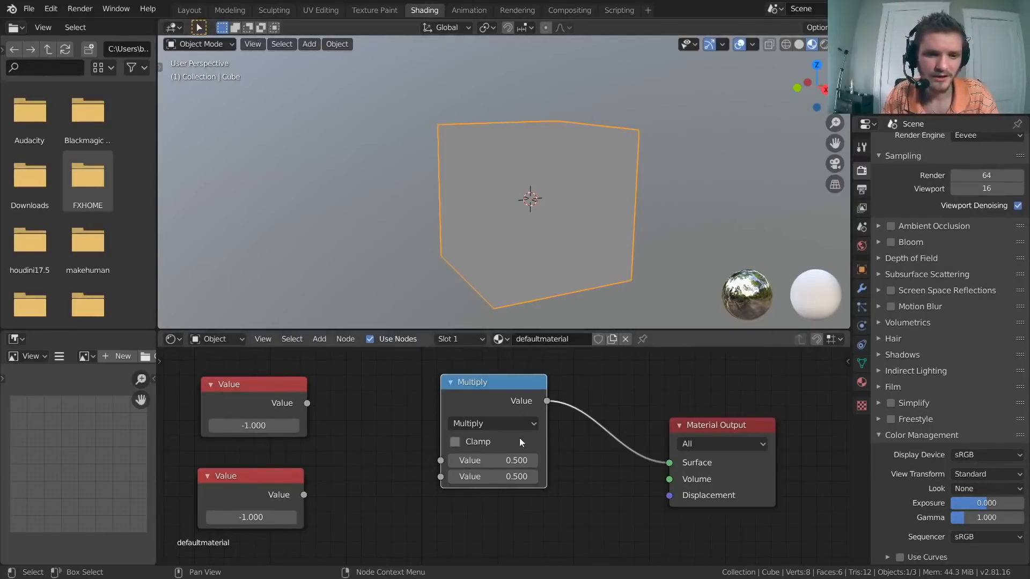
click(509, 461)
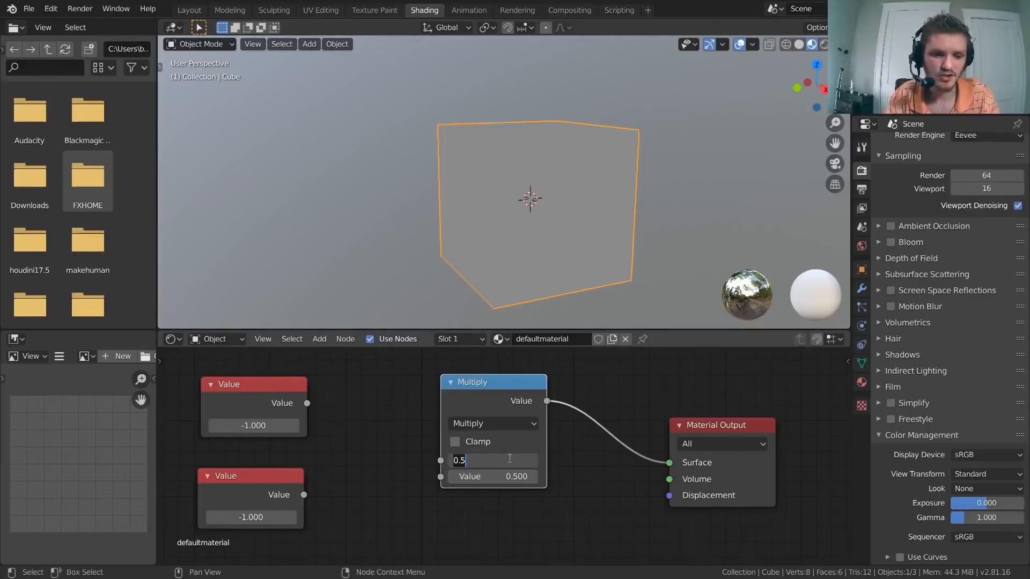
text(2)
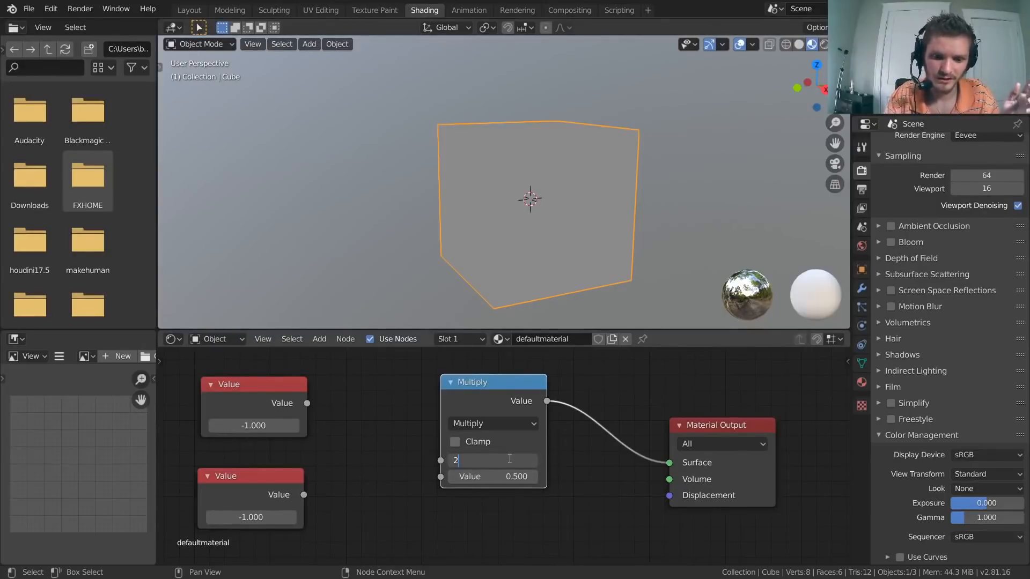
key(Return)
Step: Set the upper Value node to 1 and connect it to the Surface input from above the Multiply node
click(283, 428)
text(1)
key(Return)
drag(266, 398, 453, 349)
scroll(490, 451, down, 2)
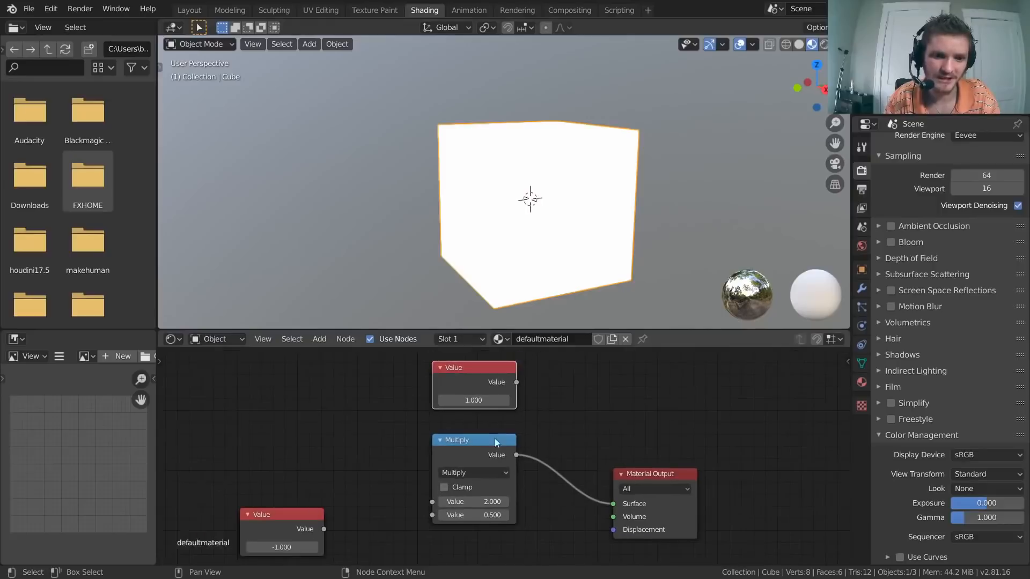
drag(517, 381, 613, 503)
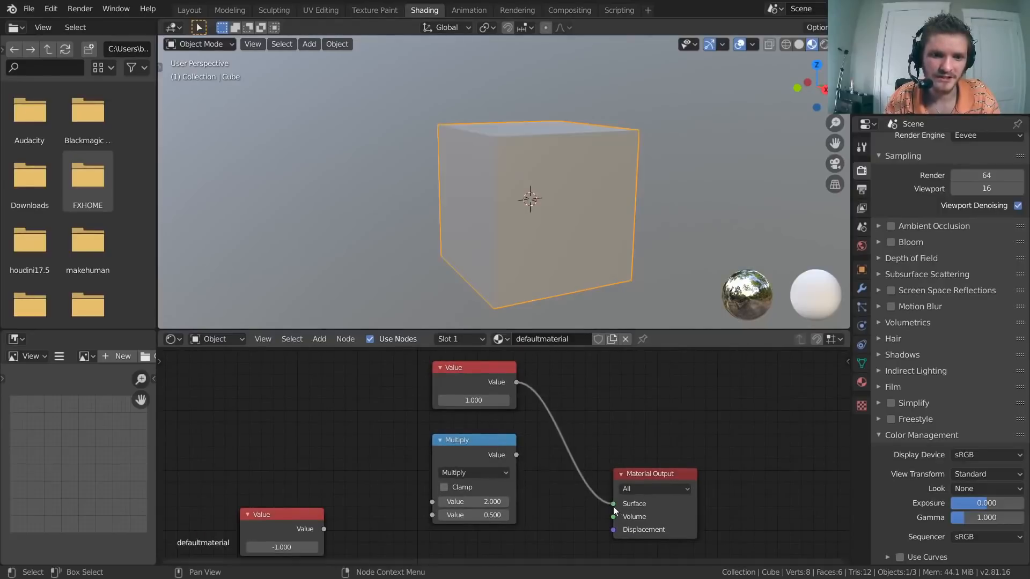
Step: Reconnect the Multiply node to Surface and return the upper Value node above the other one with a value of -1
drag(518, 454, 613, 505)
middle_drag(473, 408, 505, 402)
click(503, 362)
drag(504, 361, 324, 440)
click(322, 471)
text(-1)
key(Return)
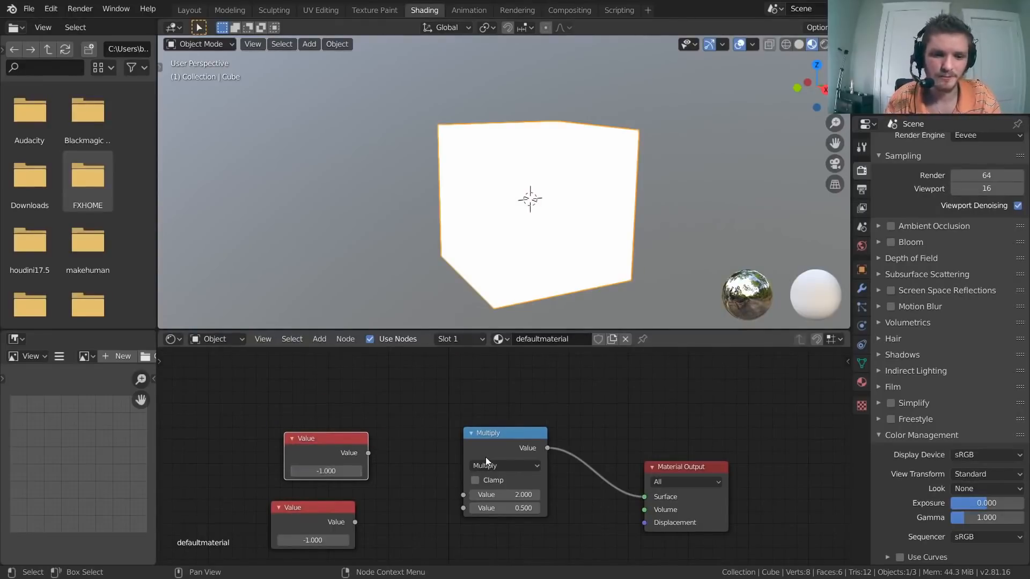
Step: Connect the two Value nodes to the Multiply node's inputs and move the Multiply node closer to them
scroll(487, 457, up, 2)
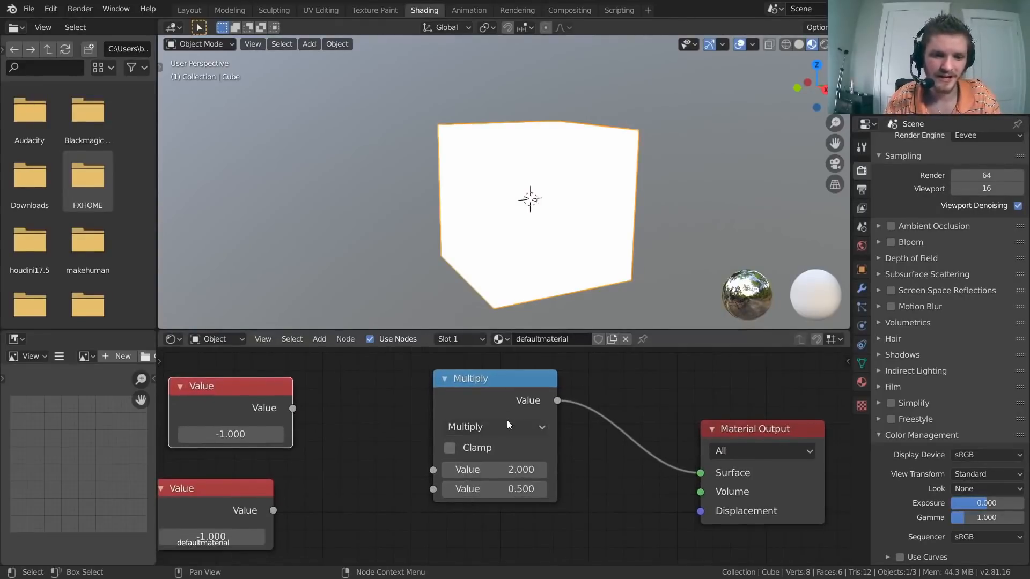
middle_drag(375, 426, 478, 395)
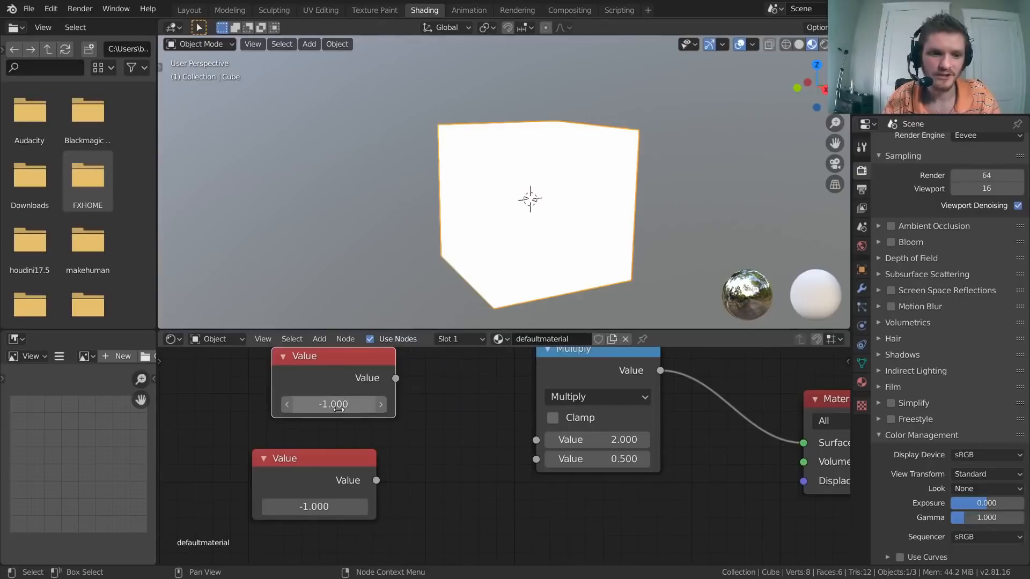
drag(351, 359, 536, 439)
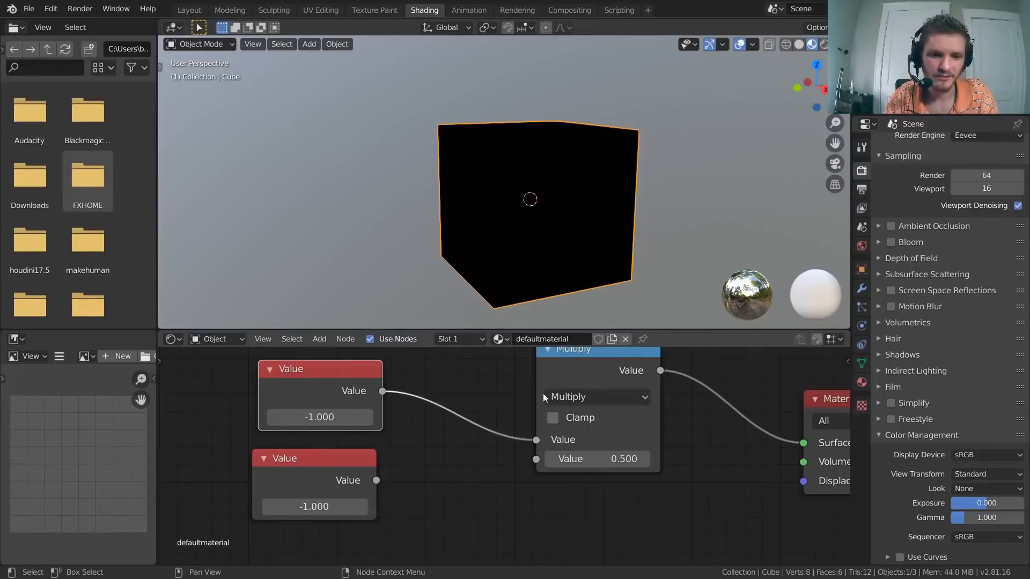
drag(376, 480, 535, 459)
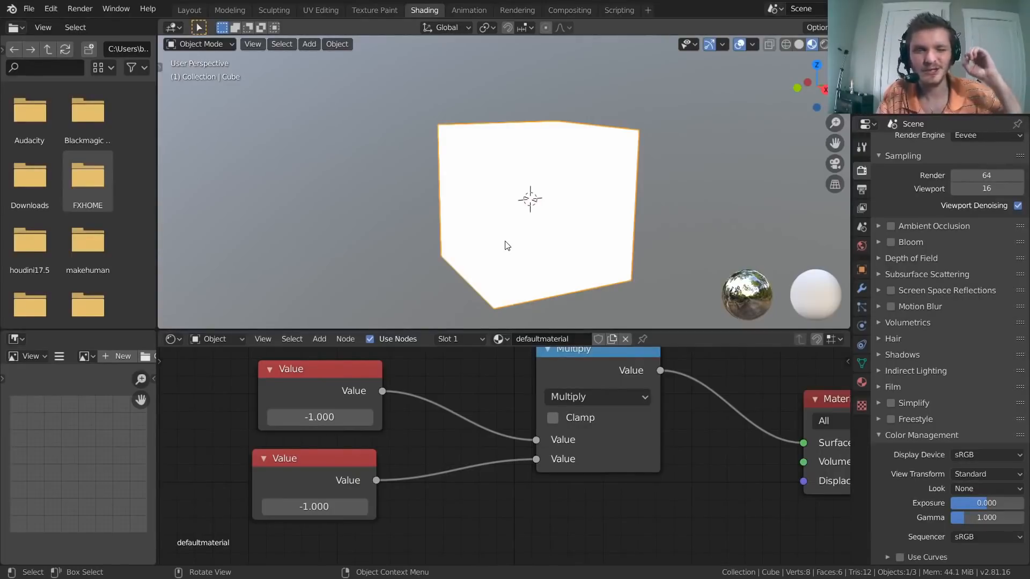
scroll(482, 456, down, 3)
drag(514, 418, 465, 436)
scroll(456, 438, up, 2)
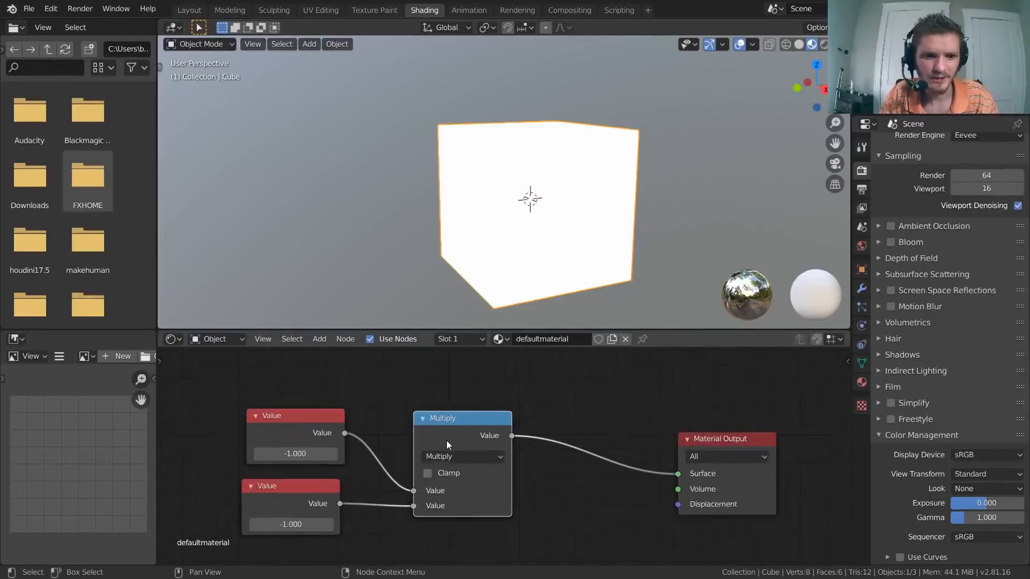
Step: Set the upper Value node to 0 and undo that change
middle_drag(357, 445, 489, 406)
double_click(390, 415)
text(0)
key(Return)
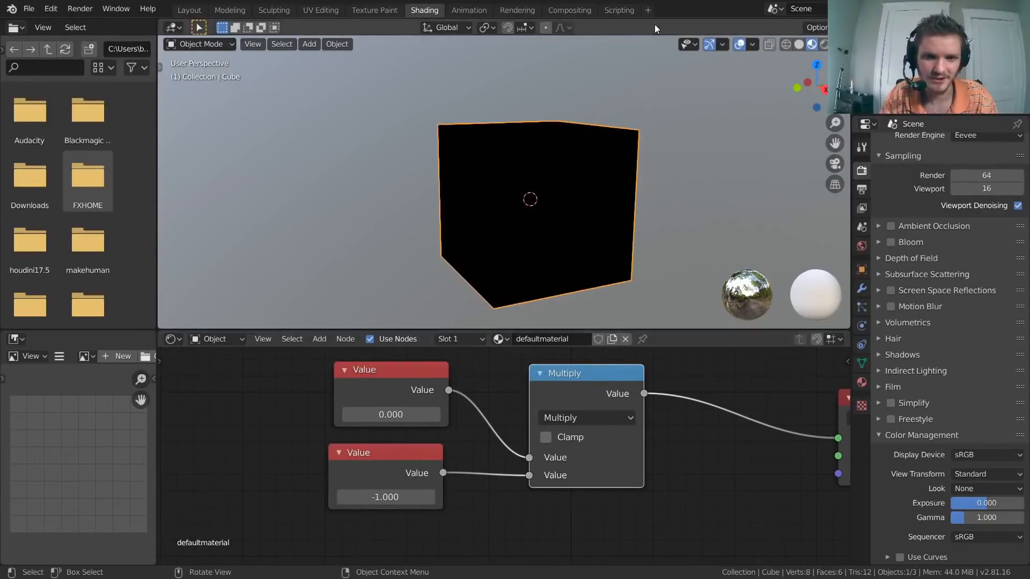
key(ctrl+z)
Step: Switch the Math node's operation to Add and set the upper Value node to 2
middle_drag(609, 392, 471, 392)
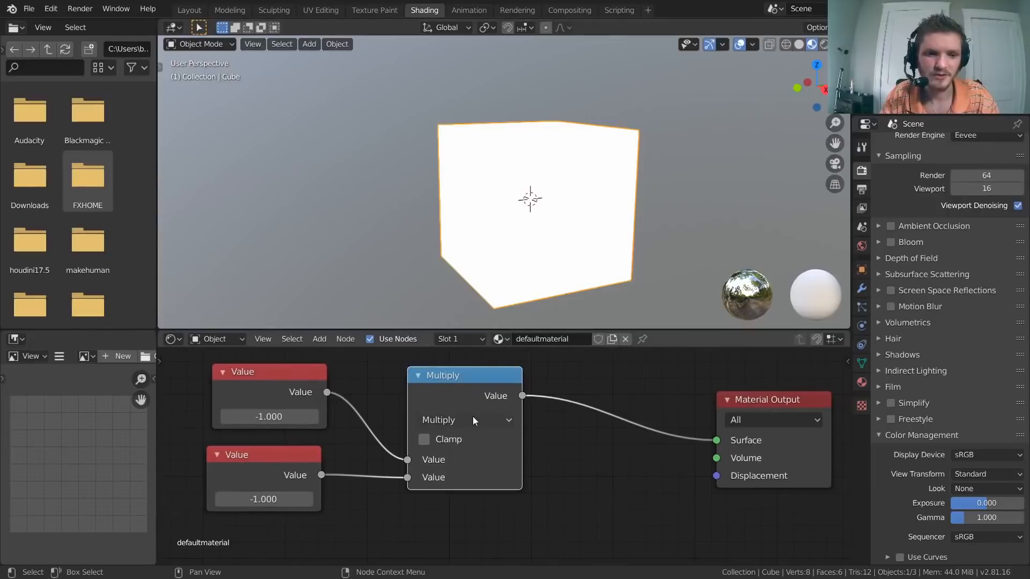
click(472, 417)
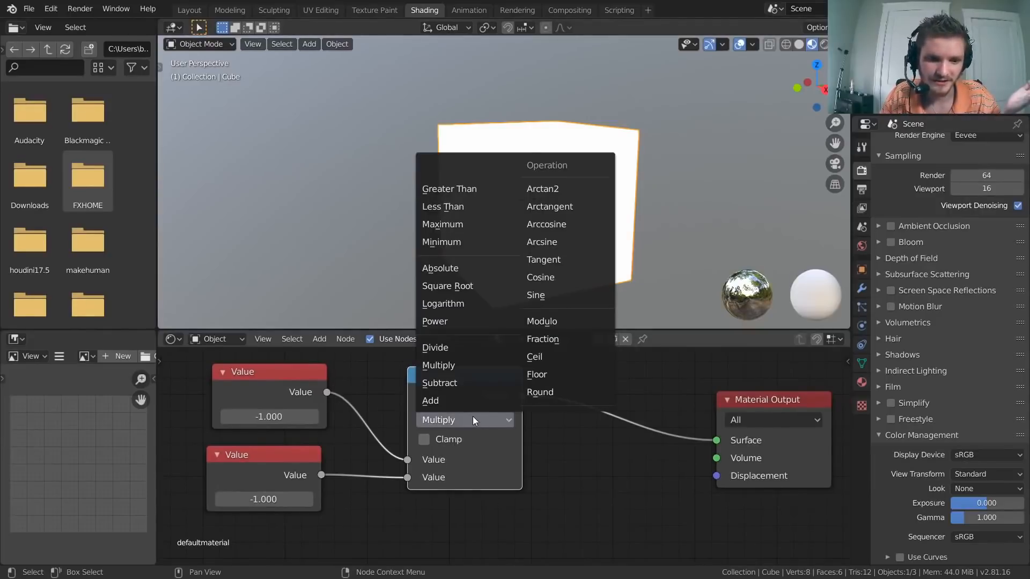
click(456, 401)
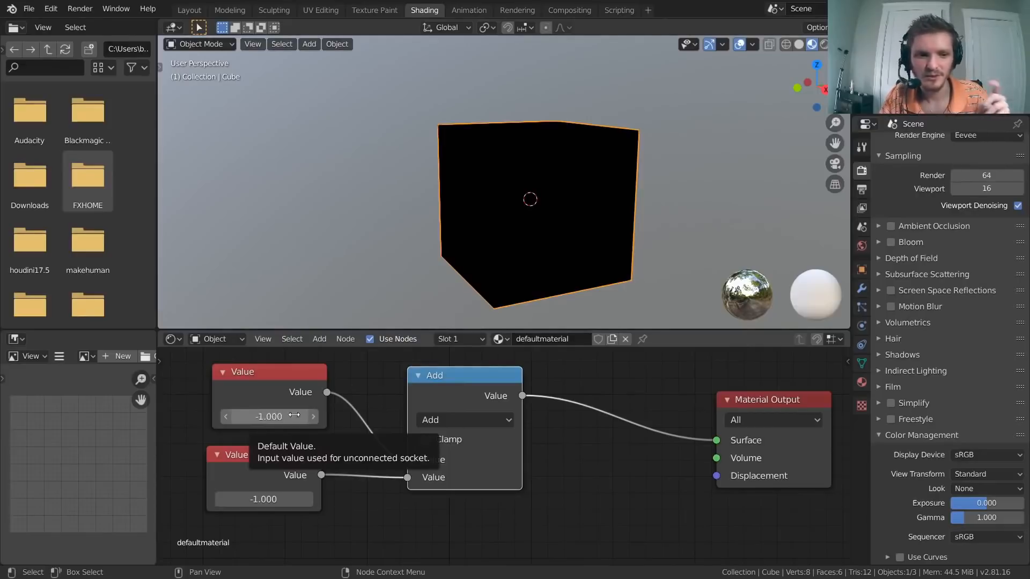
click(271, 417)
text(2)
key(Return)
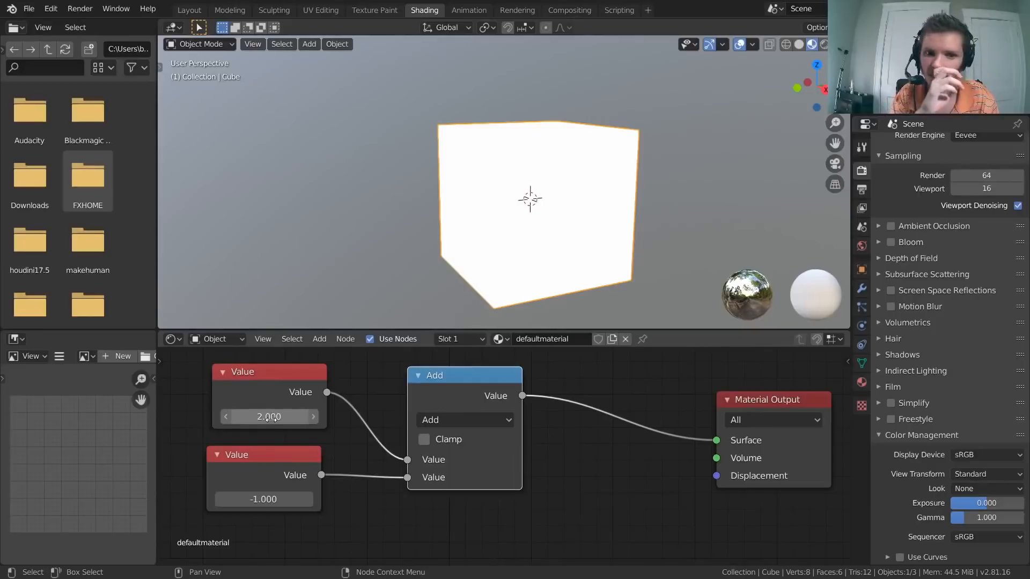
Step: Set the upper Value node to 1 and raise it gradually to 1.460
click(271, 419)
text(1)
key(Return)
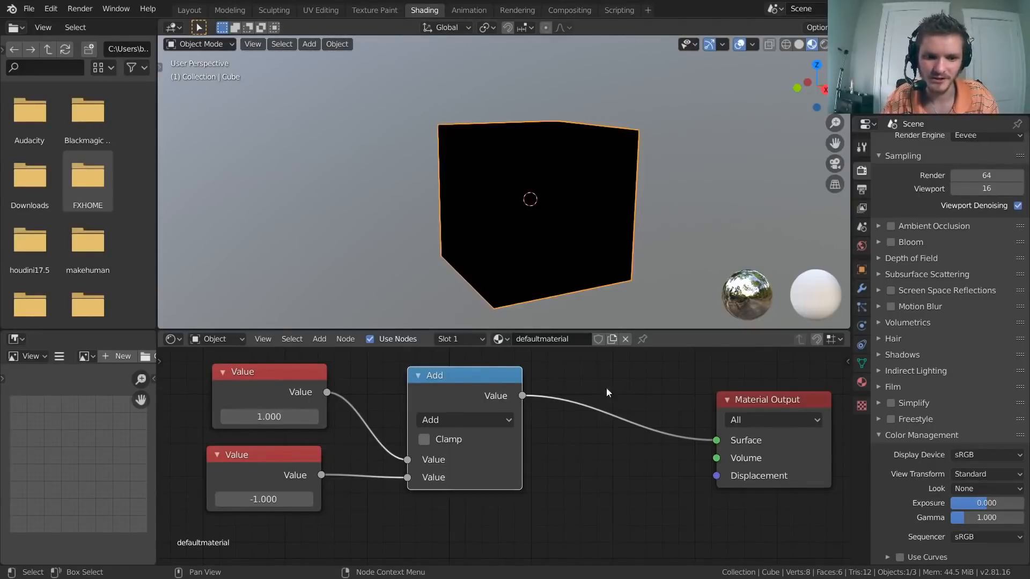
click(270, 416)
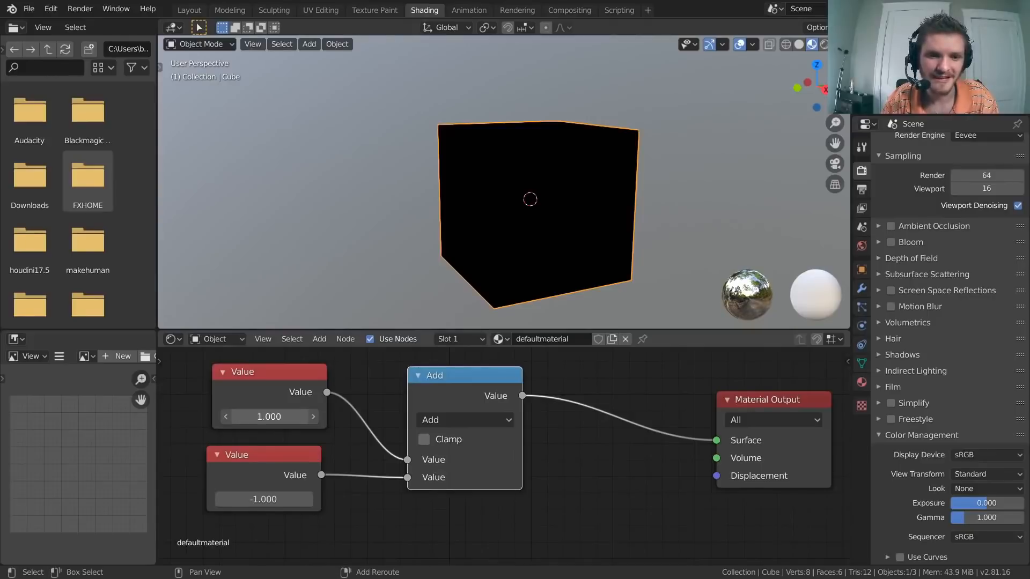
click(307, 439)
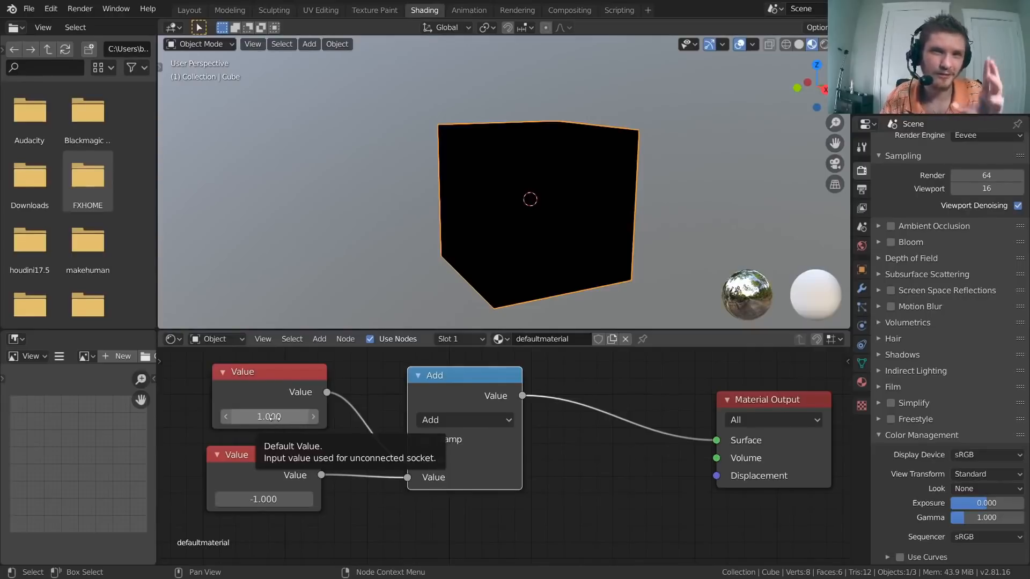
drag(274, 417, 297, 417)
Step: Delete the Add node between the Value nodes and the Material Output, and undo the deletion
scroll(458, 461, down, 5)
drag(516, 499, 465, 400)
key(x)
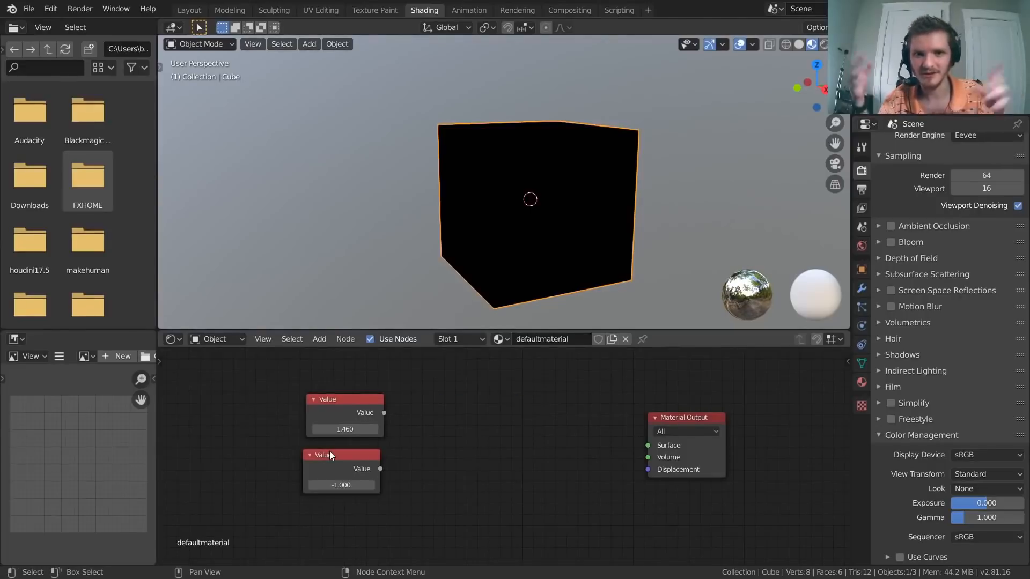
key(ctrl+z)
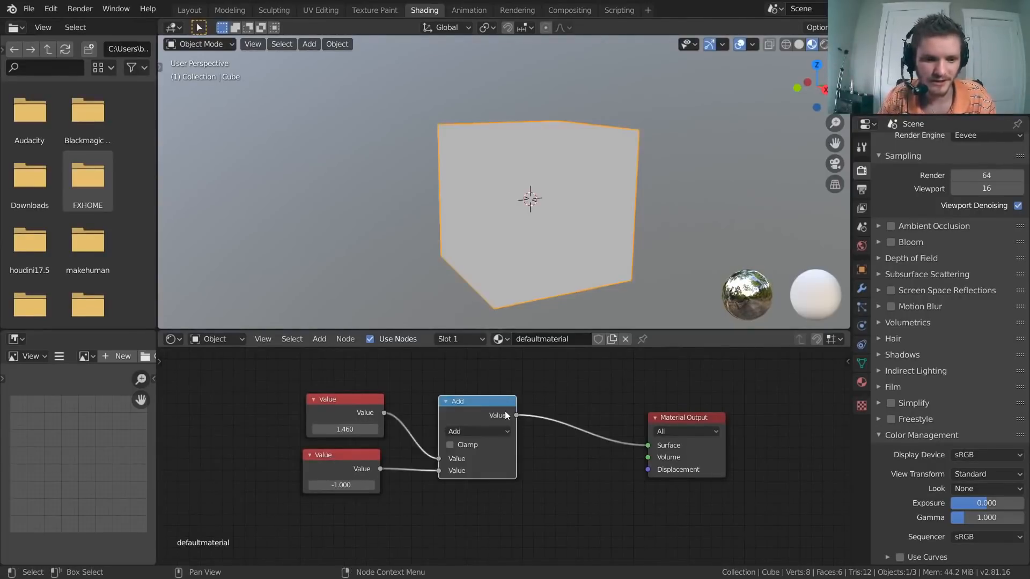
Step: Cut both links from the Value nodes and set the Math node's operation to Greater Than
scroll(504, 410, up, 2)
ctrl+right_drag(373, 504, 378, 424)
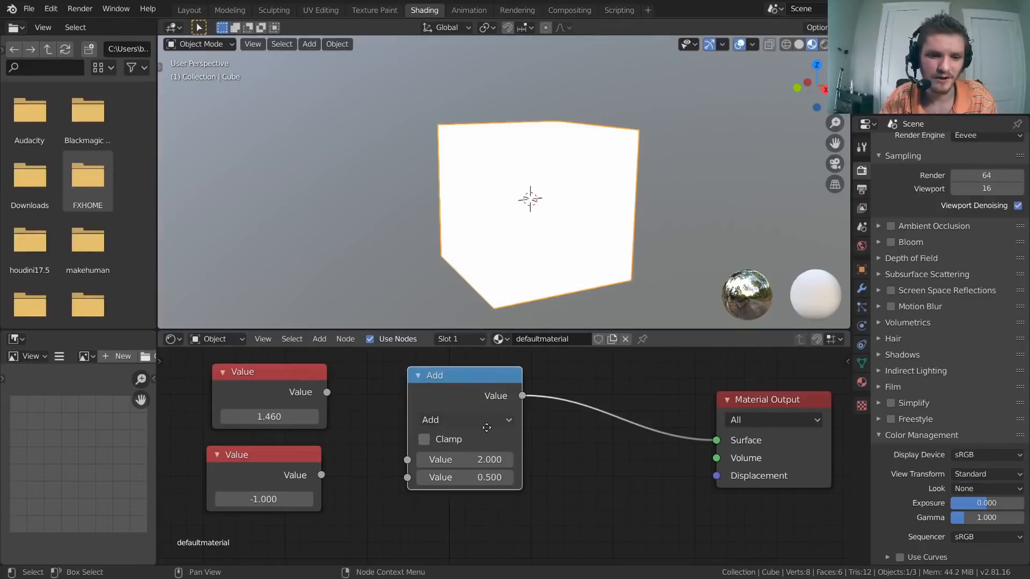
middle_drag(474, 427, 438, 449)
click(439, 443)
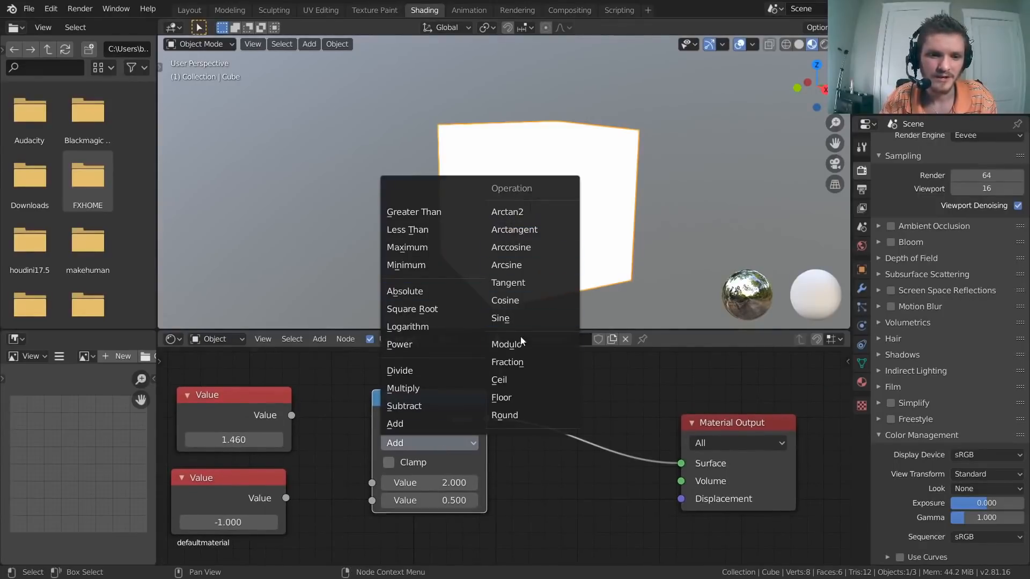
click(439, 443)
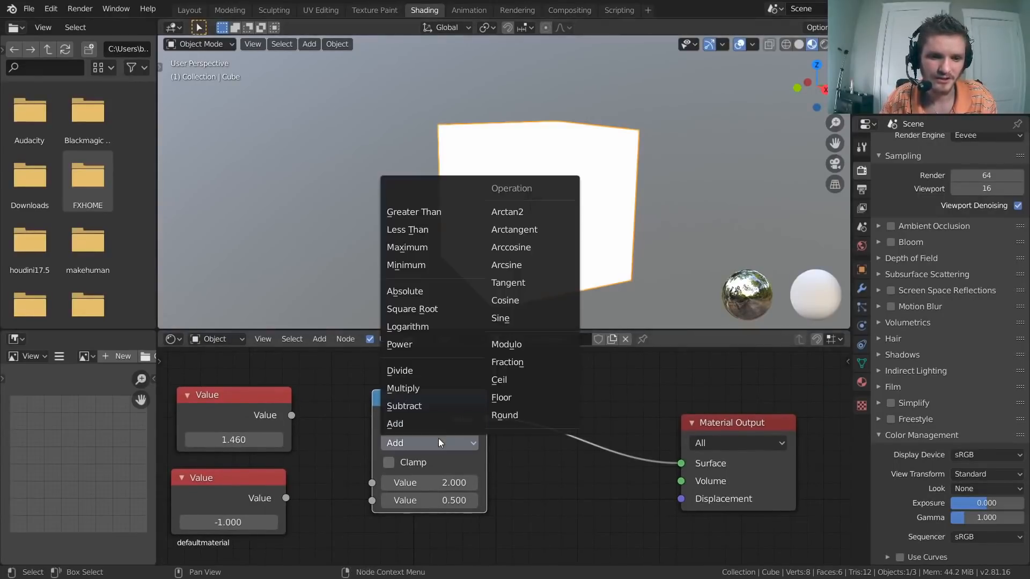
click(428, 214)
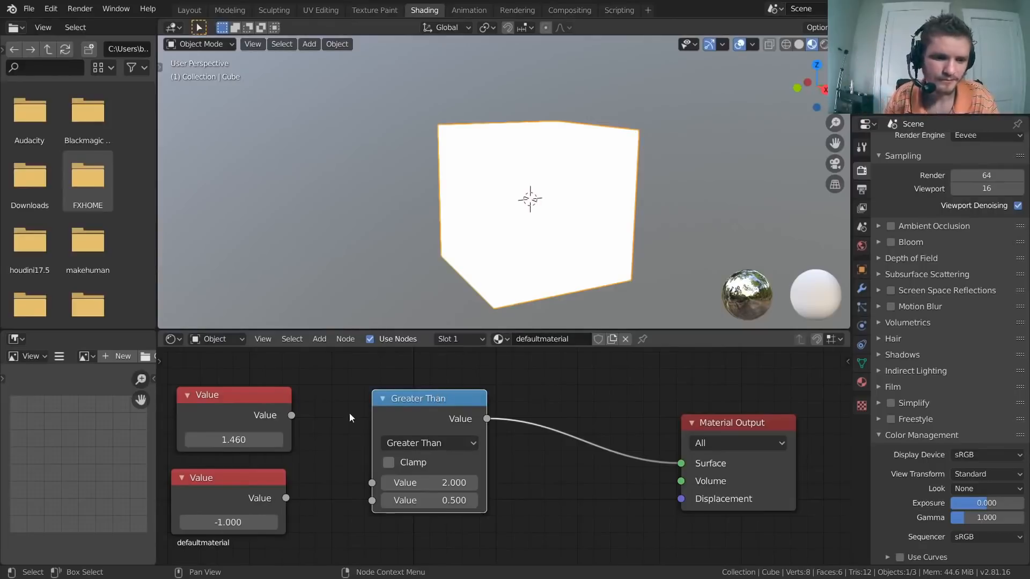
Step: Set the upper Value node to 2 and the lower Value node to 1
middle_drag(369, 423, 445, 395)
click(309, 412)
text(2)
key(Return)
click(304, 494)
text(1)
key(Return)
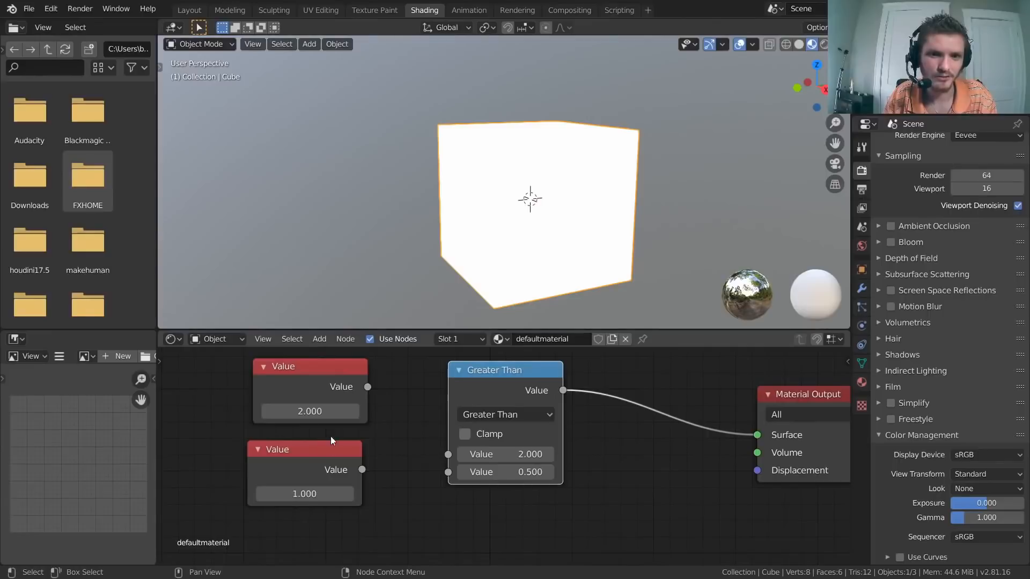
Step: Connect the upper Value node to the Greater Than node's first input and the lower one to its second
drag(368, 386, 449, 455)
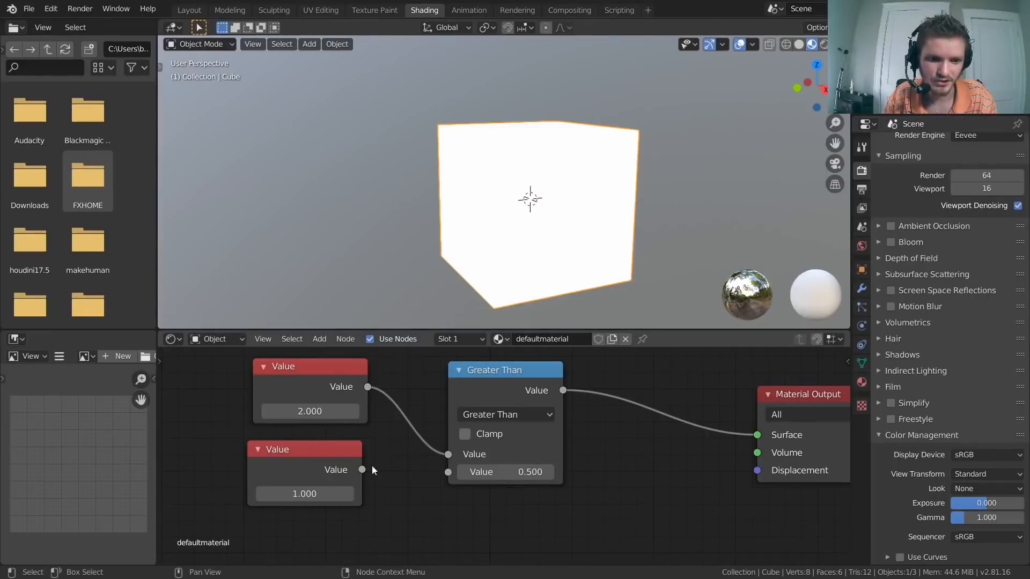
drag(362, 469, 449, 472)
key(Home)
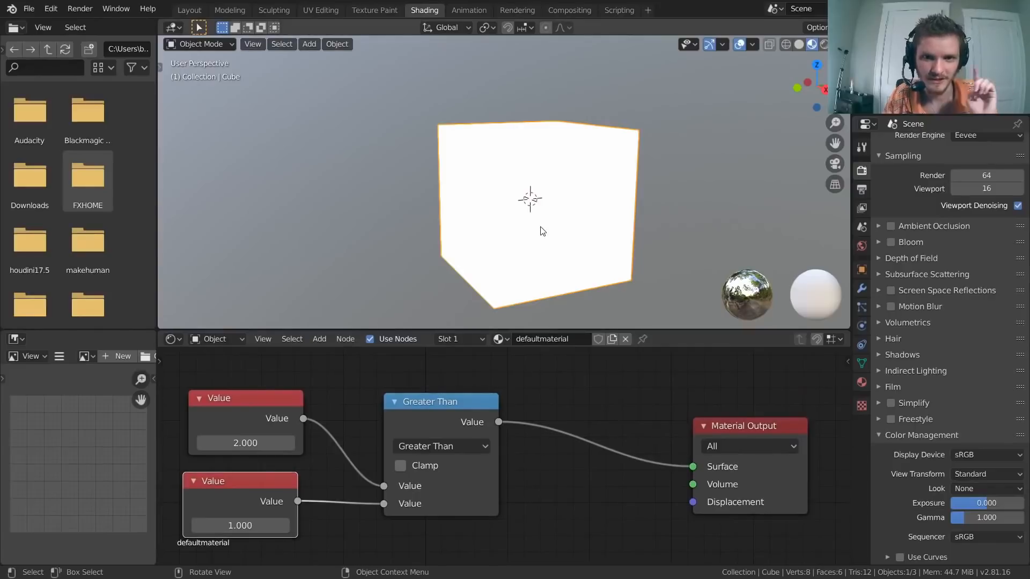
Step: Set the upper Value node feeding the Greater Than node to 0
middle_drag(223, 426, 384, 402)
click(400, 417)
text(0)
key(Return)
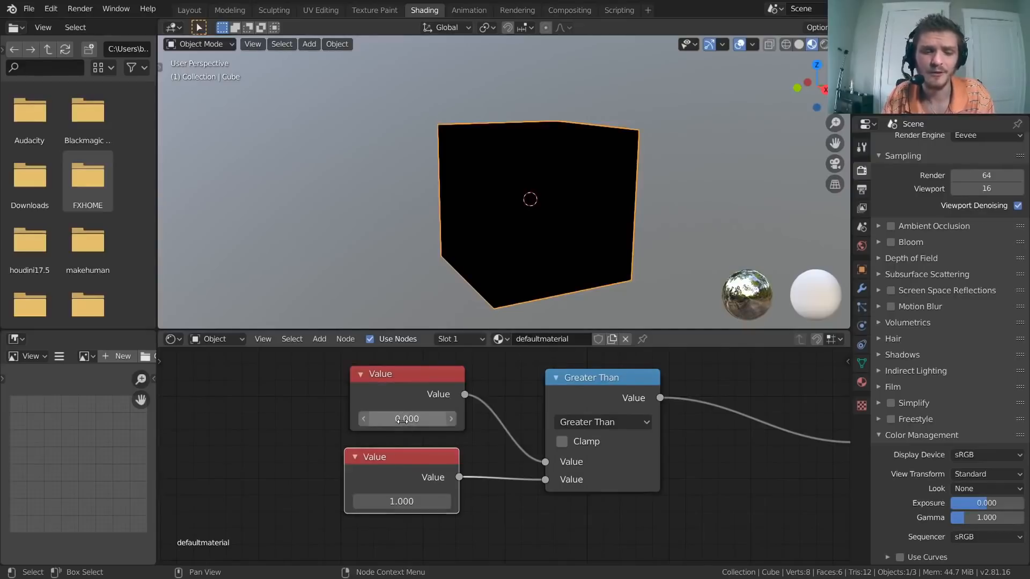
Step: Set the upper Value node feeding the Greater Than node to 1
click(403, 419)
text(1)
key(Return)
middle_drag(391, 408, 265, 433)
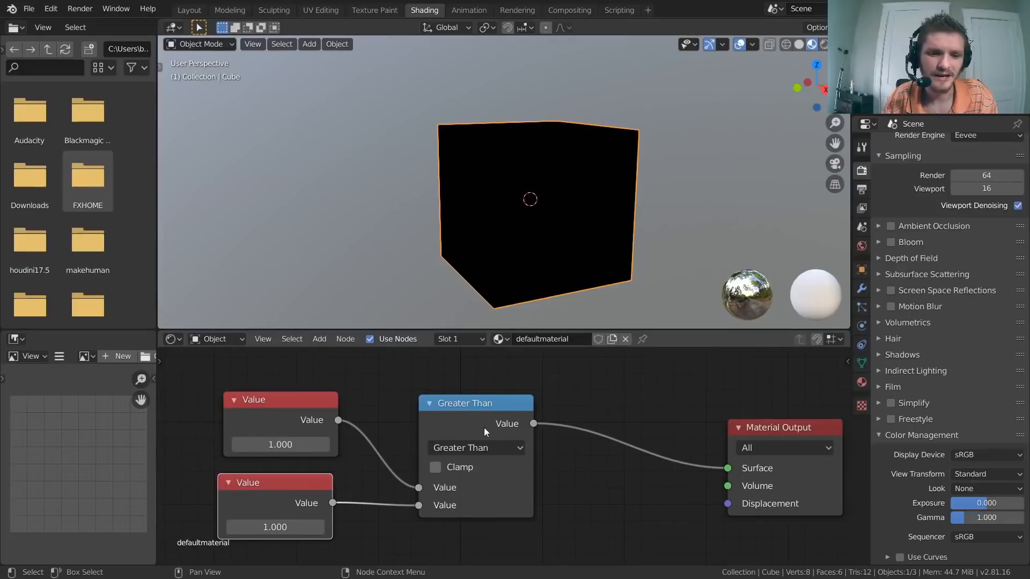
Step: Review the Greater Than operation's description, try nudging the upper Value node slightly higher, and undo the change
click(474, 447)
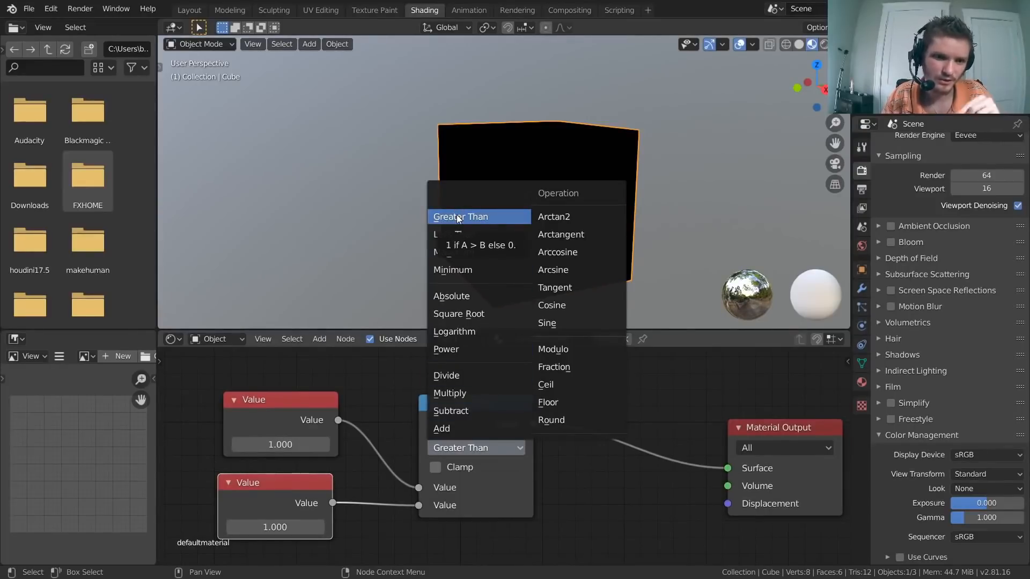
middle_drag(308, 454, 385, 428)
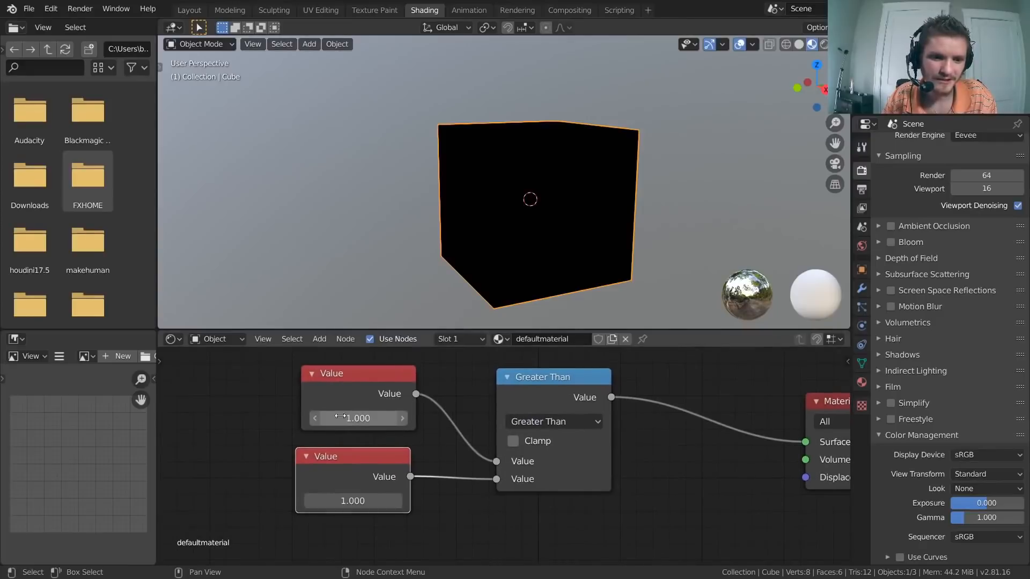
shift+drag(354, 418, 369, 418)
key(ctrl+z)
scroll(528, 437, down, 2)
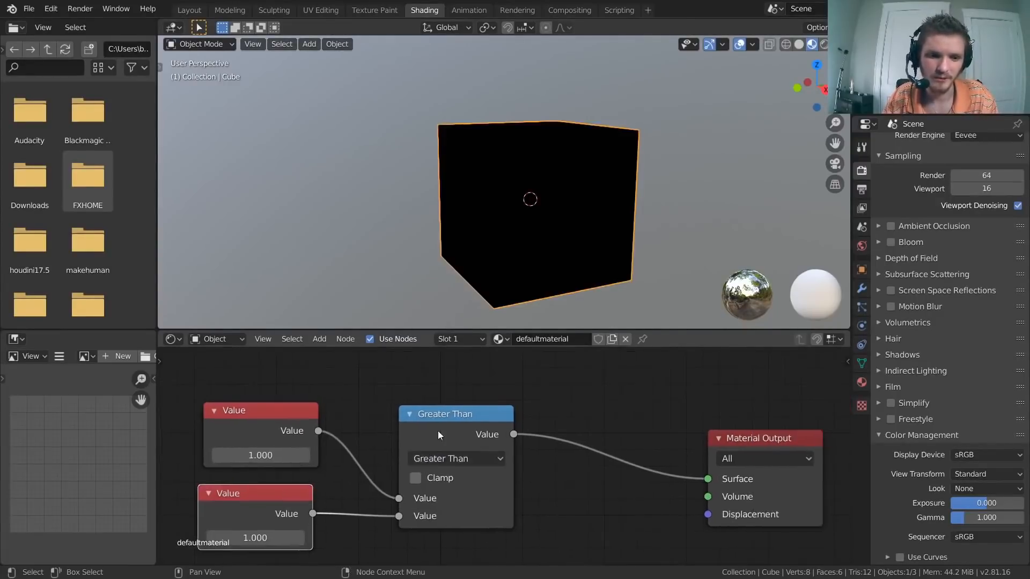
Step: Delete the Greater Than node and move the two Value nodes together slightly higher in the node graph
click(472, 429)
key(x)
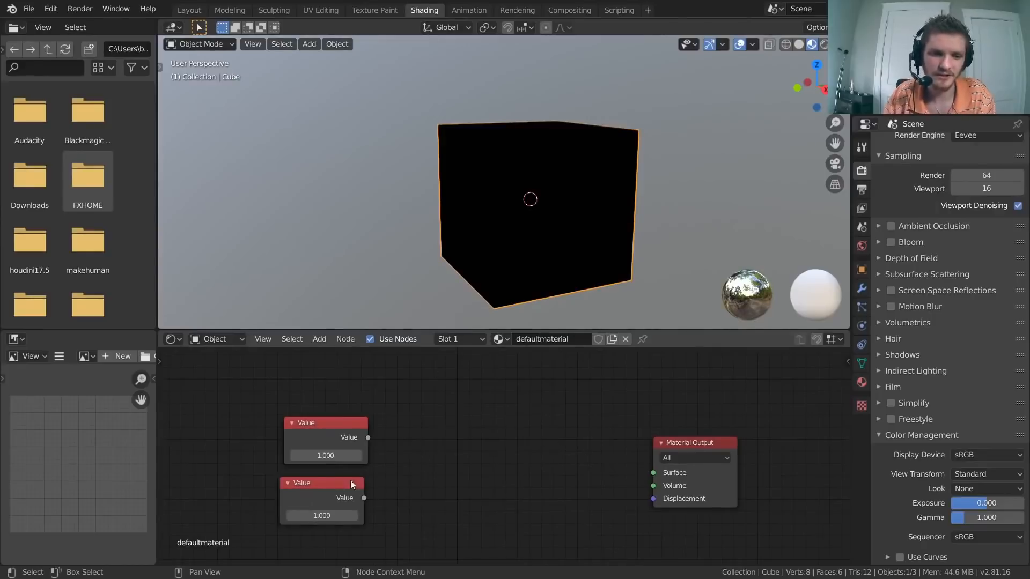
middle_drag(467, 427, 616, 365)
scroll(588, 423, up, 3)
middle_drag(588, 423, 517, 479)
scroll(517, 480, down, 6)
drag(519, 495, 449, 411)
key(g)
click(459, 398)
scroll(542, 429, up, 2)
click(541, 429)
middle_drag(539, 426, 509, 469)
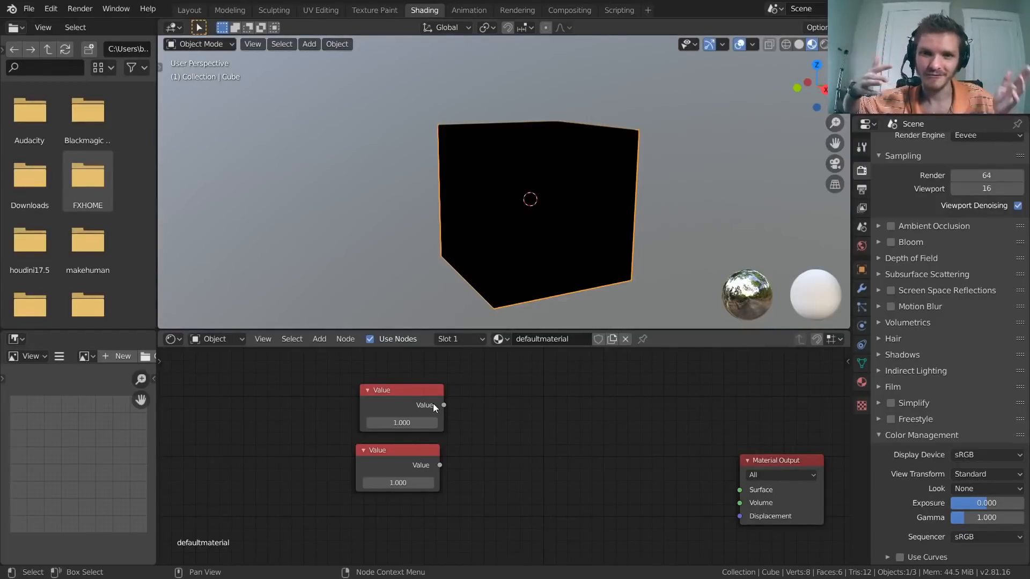
middle_drag(558, 483, 489, 454)
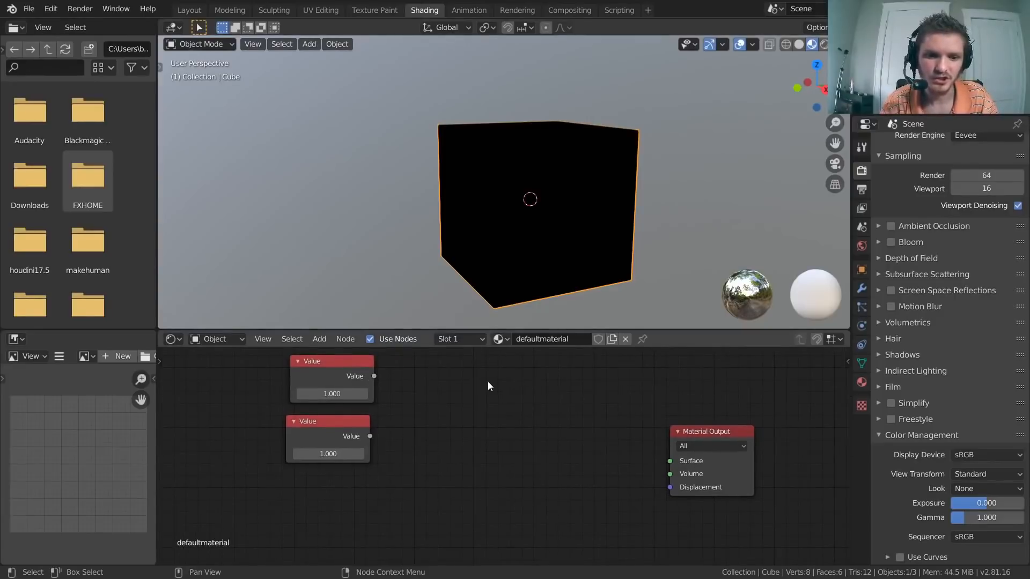
Step: Add a Combine RGB node between the Value nodes and the Material Output node
key(shift+a)
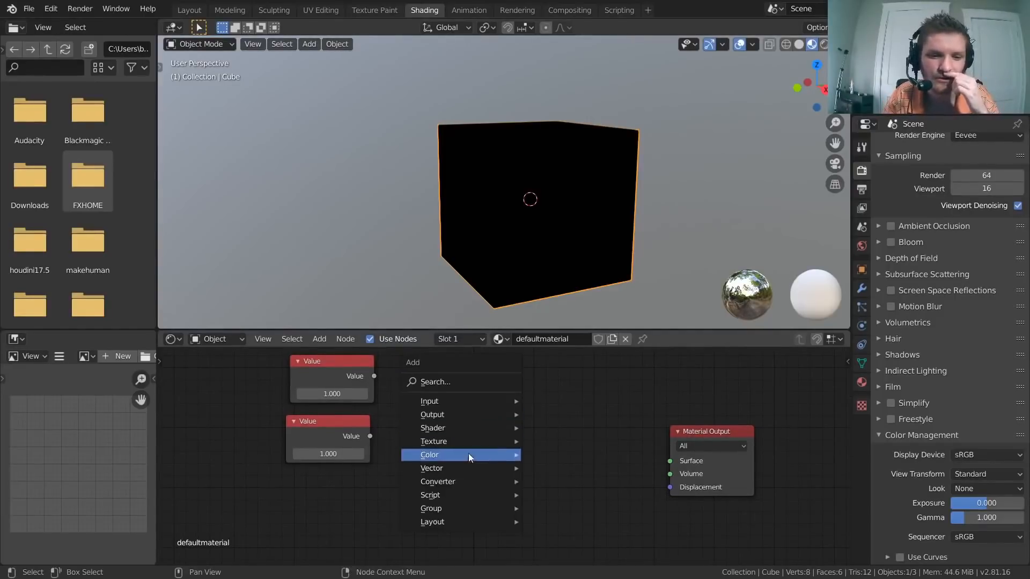
mouse_move(466, 482)
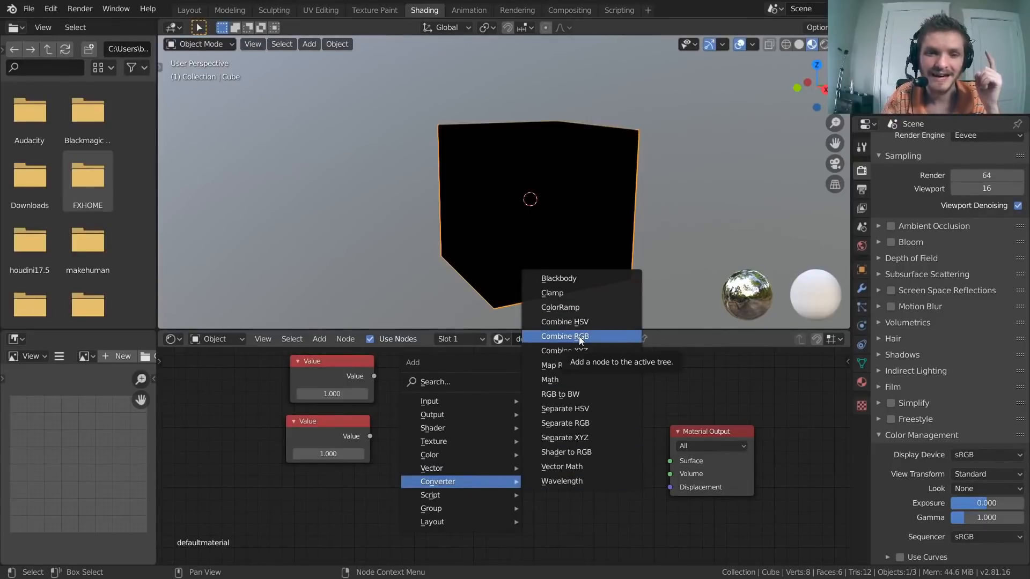
key(Escape)
key(shift+a)
click(507, 385)
text(combi)
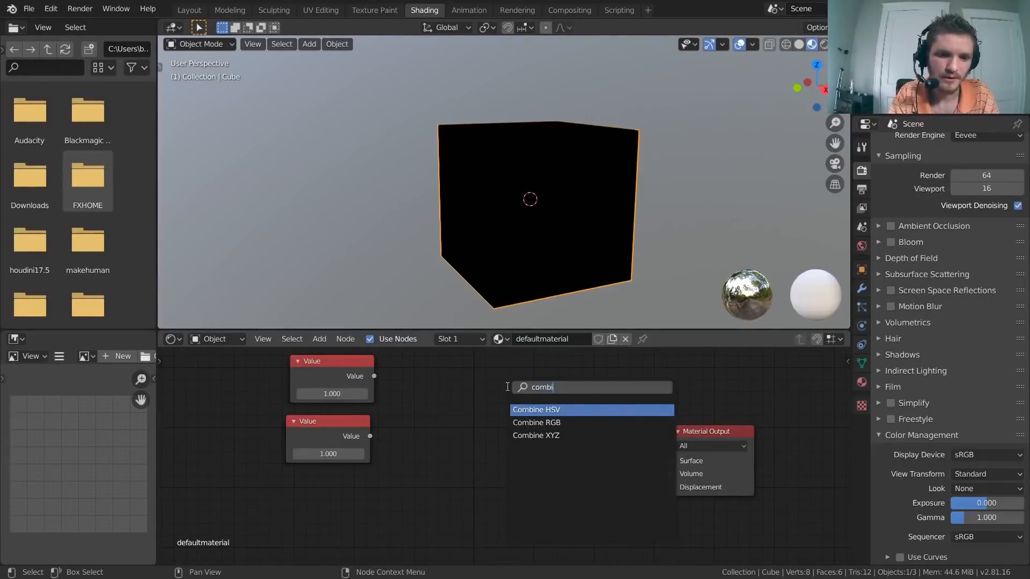
click(536, 422)
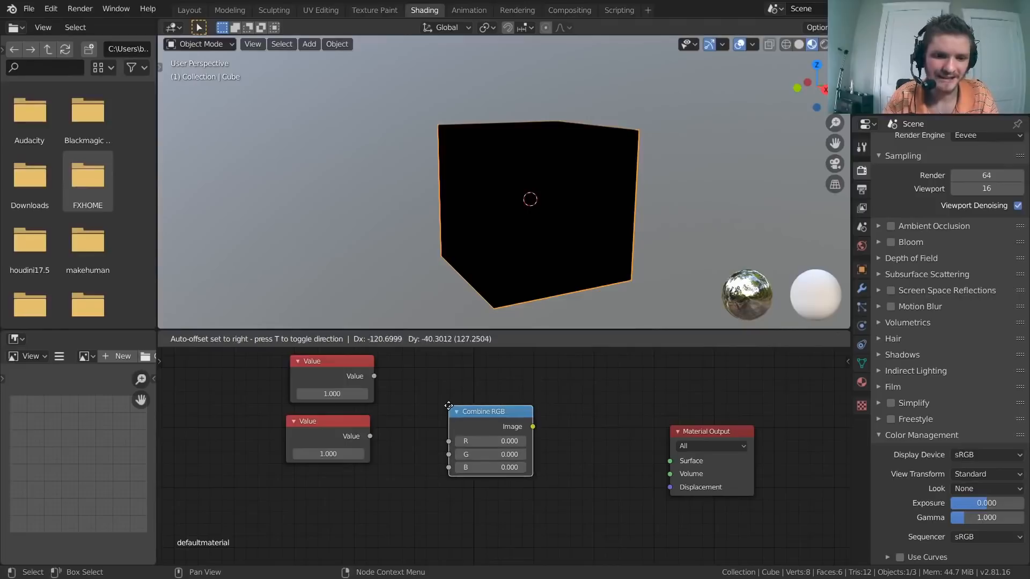
click(505, 430)
scroll(506, 429, up, 2)
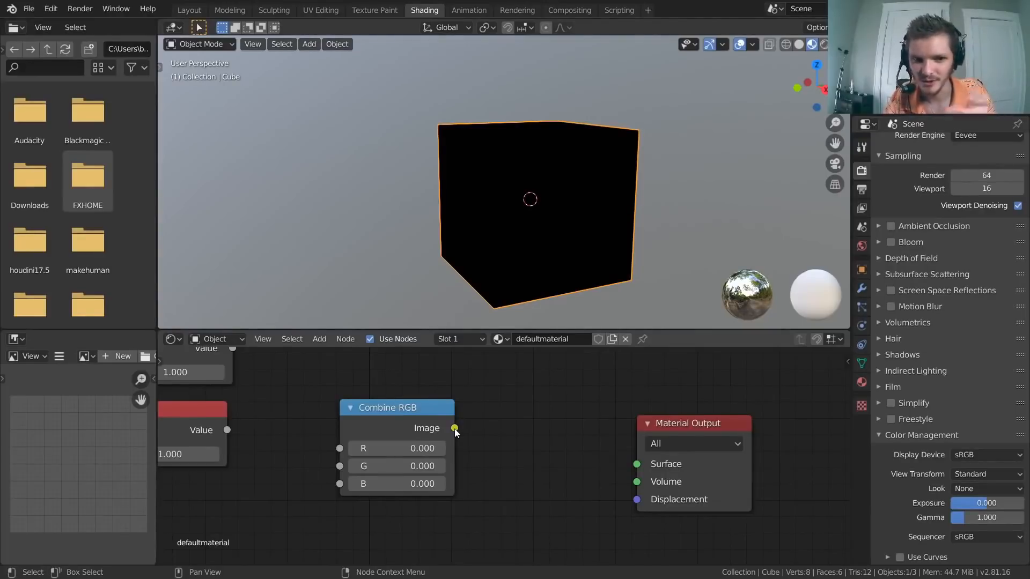
Step: Connect the Combine RGB node's Image output to the Material Output's Surface and move the node closer to it
middle_drag(284, 420, 531, 425)
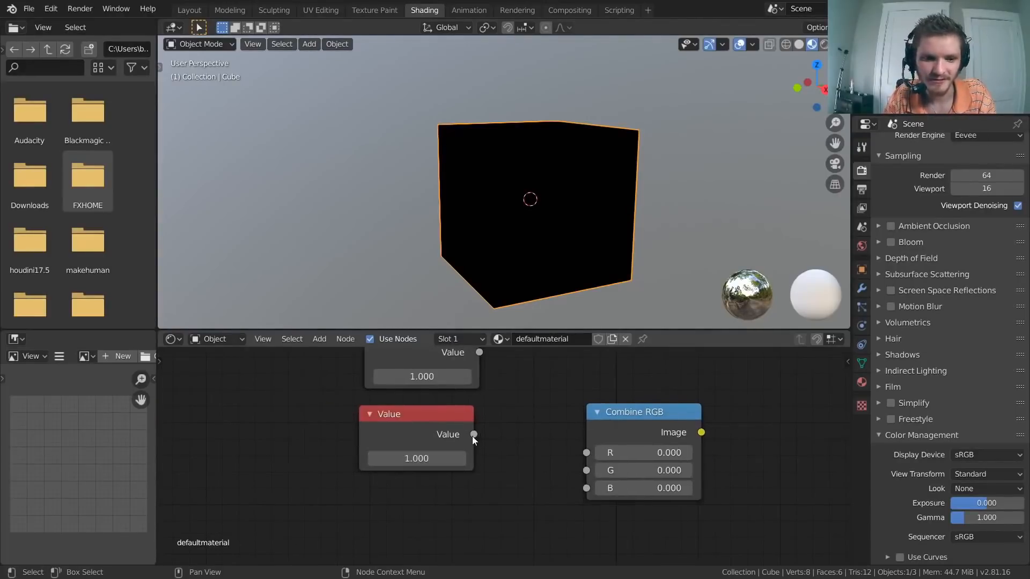
drag(609, 421, 624, 418)
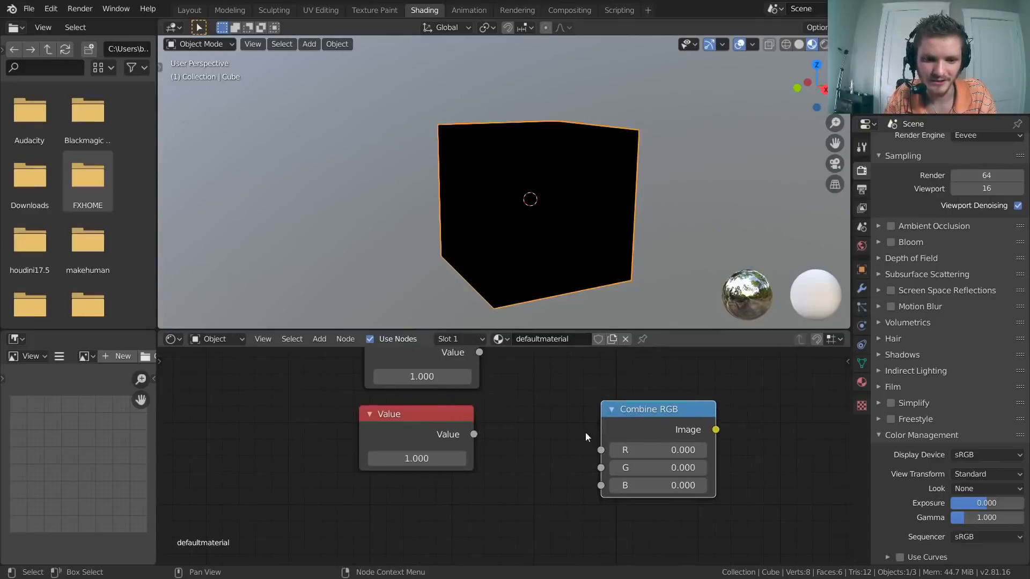
middle_drag(707, 463, 536, 457)
drag(546, 424, 726, 472)
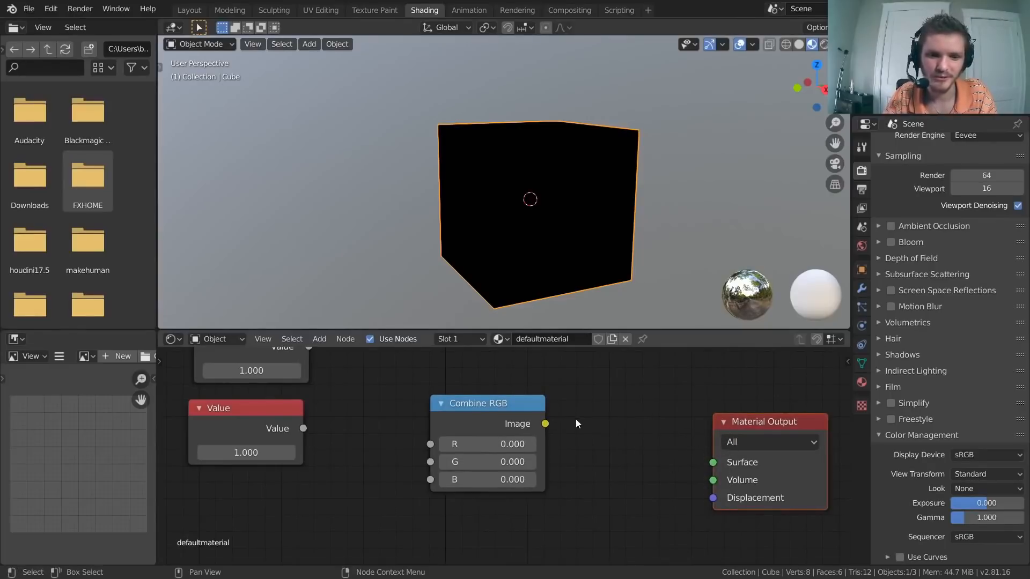
drag(545, 424, 712, 463)
drag(512, 426, 606, 411)
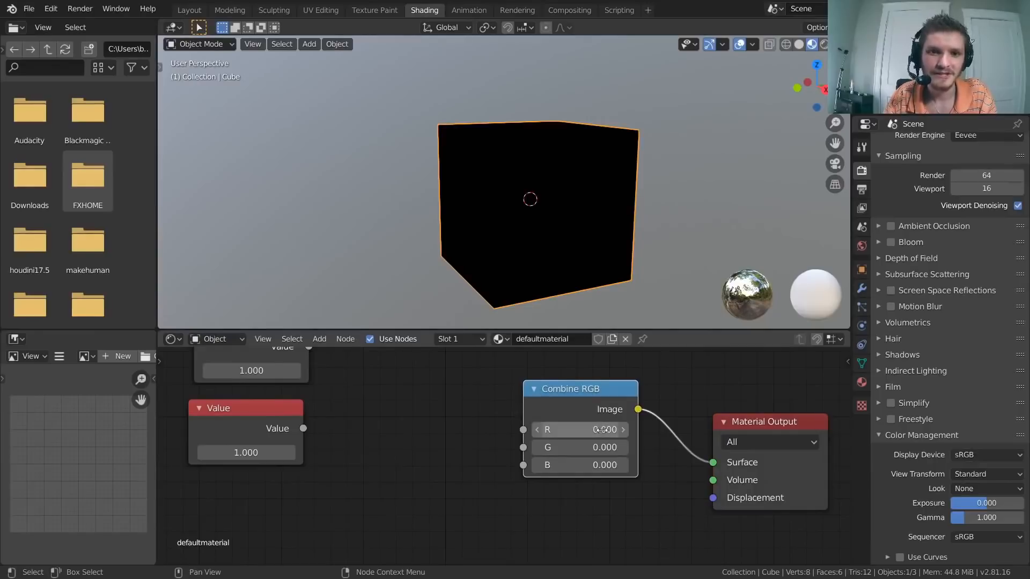
Step: Set the Combine RGB node's R value to 1, undoing and repeating the change to compare the cube's colour
drag(595, 430, 633, 429)
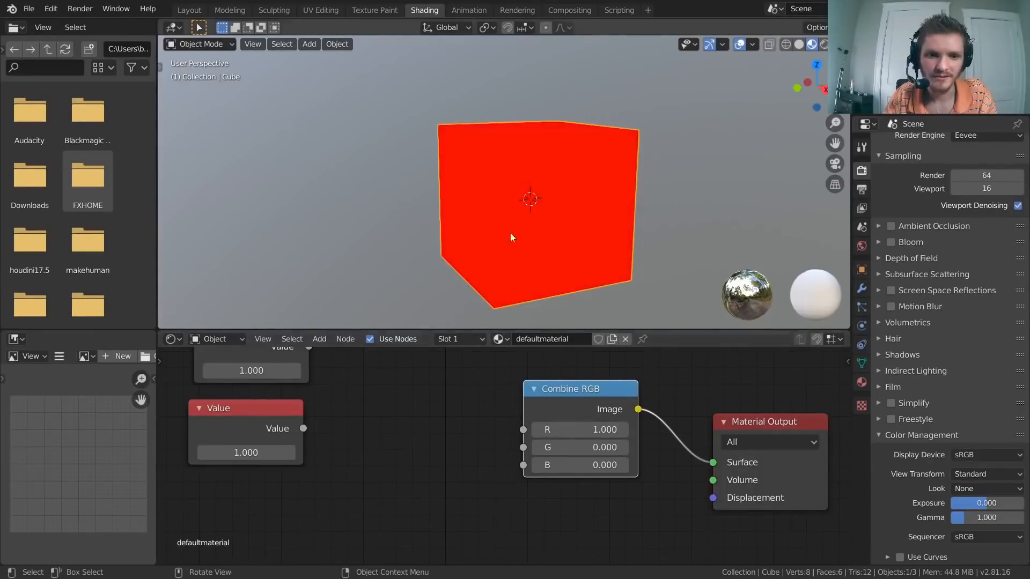
drag(575, 430, 617, 447)
key(ctrl+z)
text(1.000)
key(ctrl+z)
drag(568, 428, 628, 427)
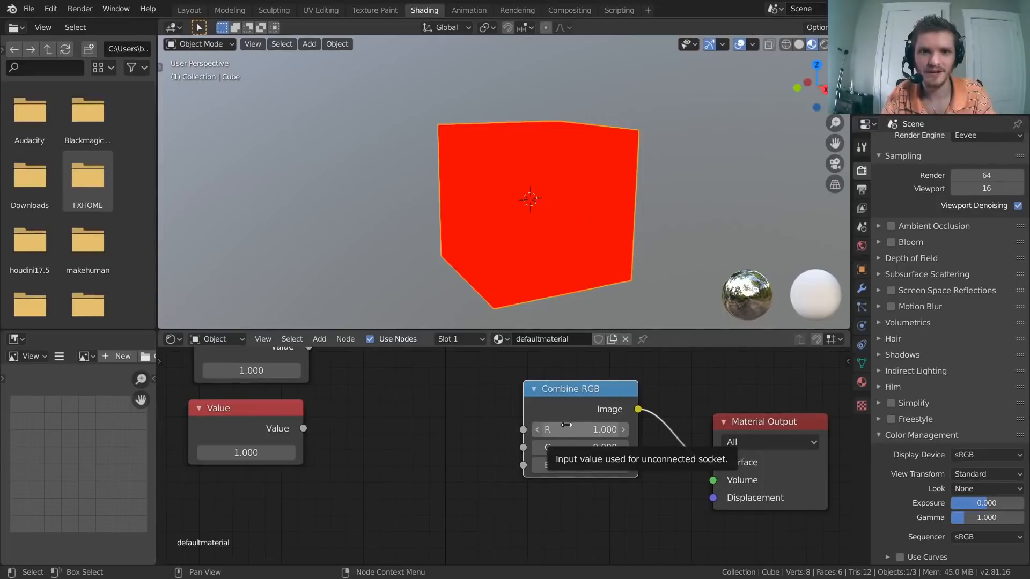
Step: Try B at 1 and G at 1 separately alongside red, then undo them and the R value
middle_drag(450, 472, 351, 483)
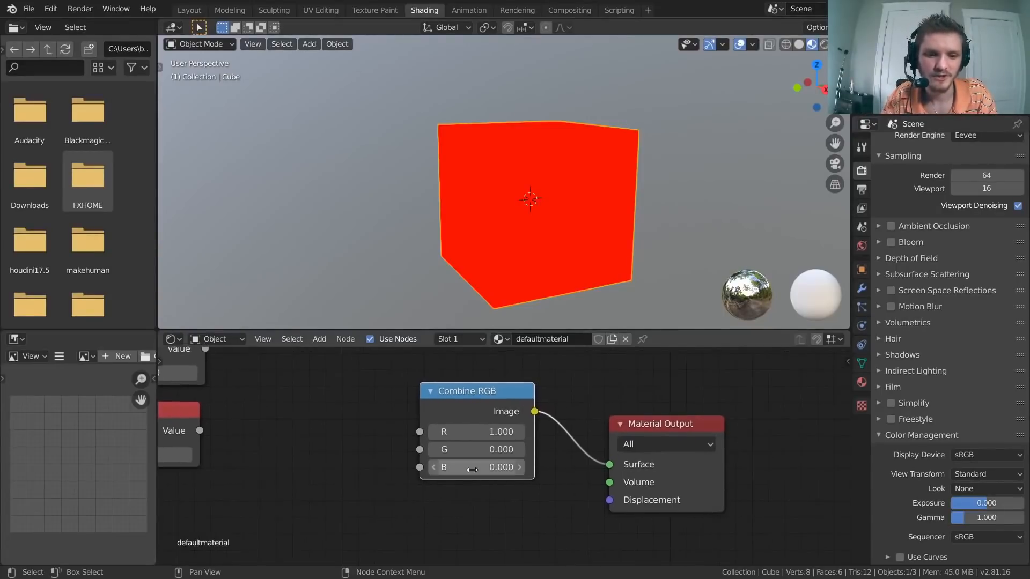
drag(472, 469, 531, 469)
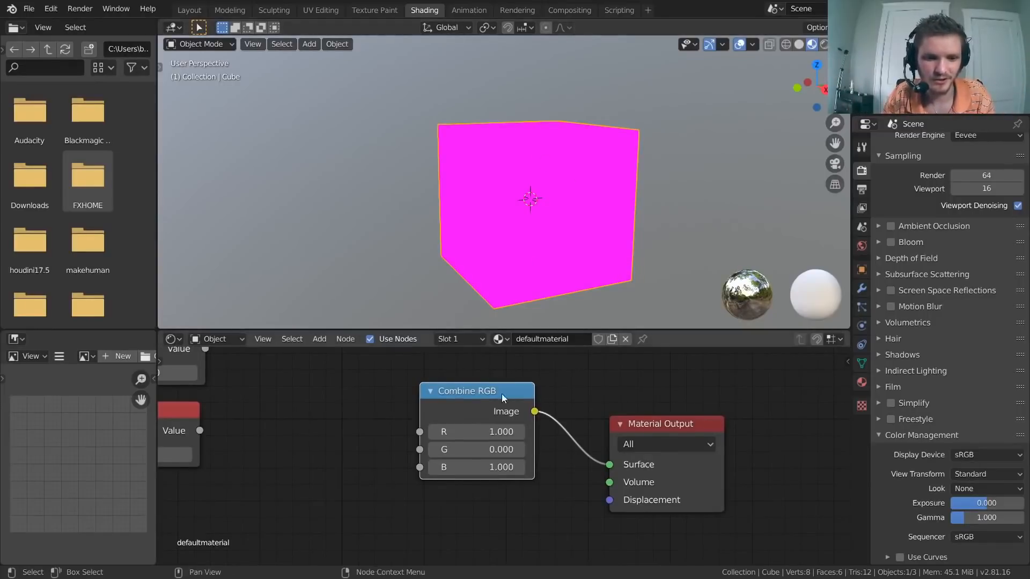
key(ctrl+z)
drag(481, 449, 536, 450)
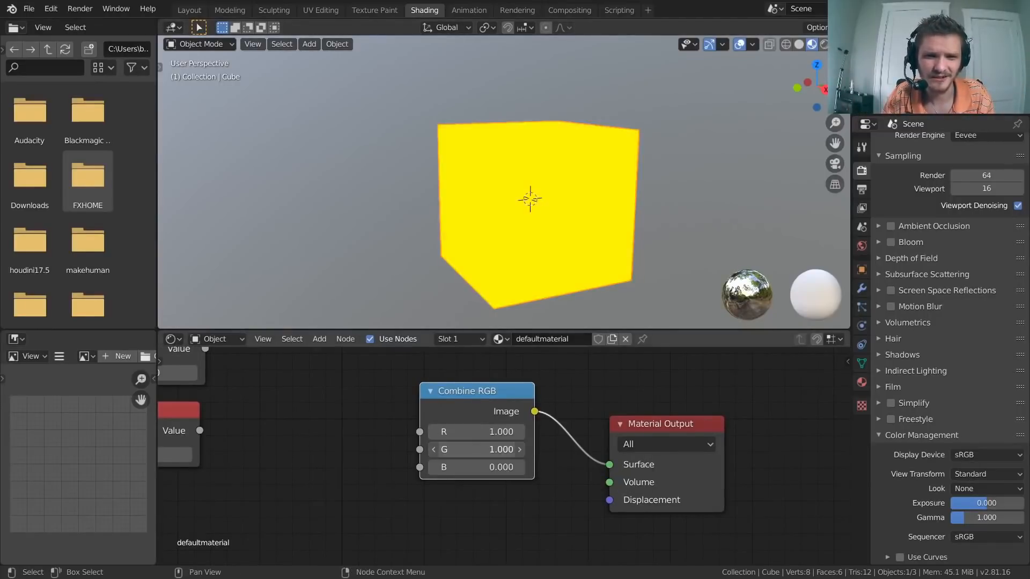
key(ctrl+z)
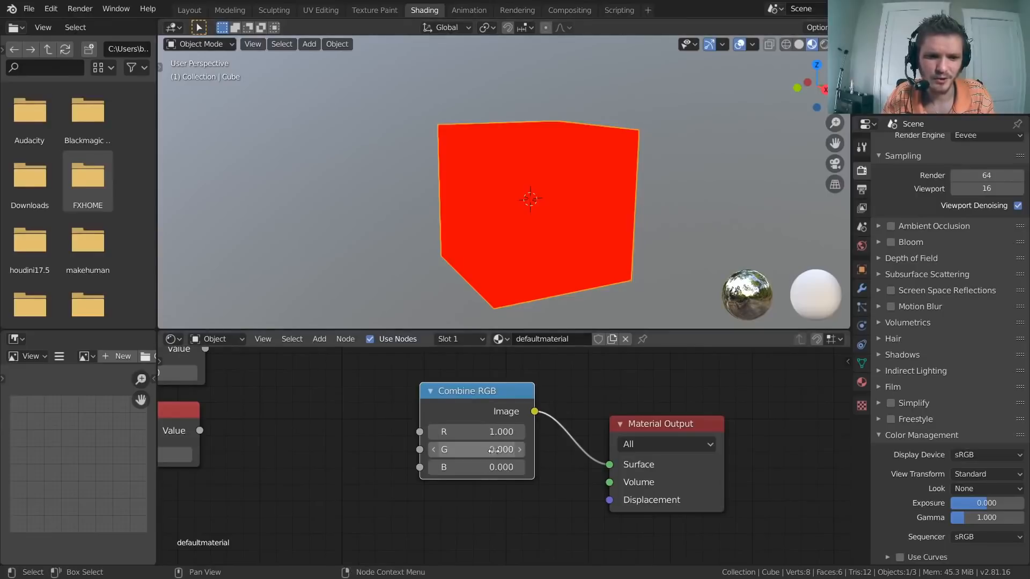
key(ctrl+z)
Step: Try the Combine RGB node with G at 1, add B at 1, and undo both changes
drag(481, 449, 536, 449)
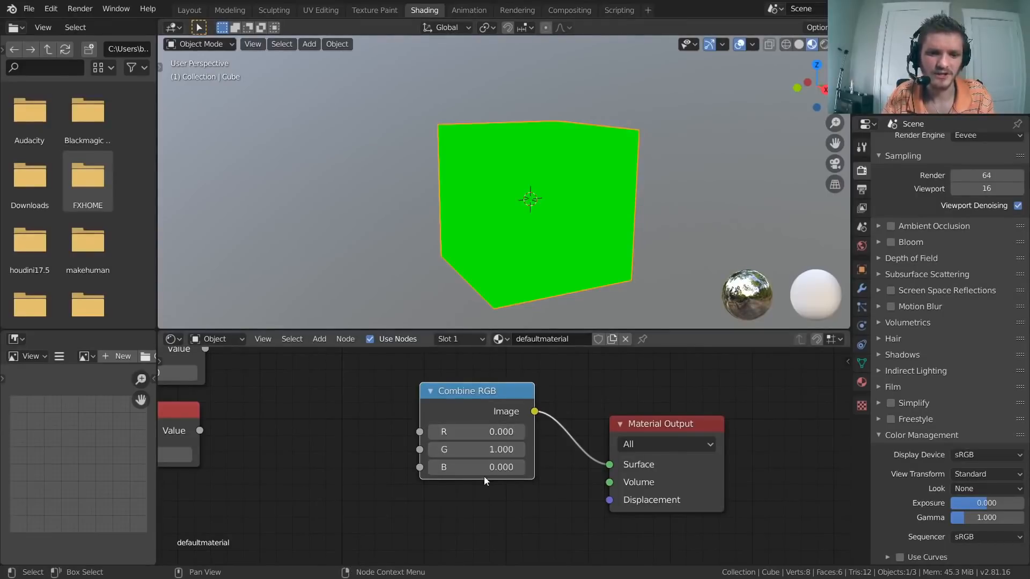
drag(481, 467, 536, 467)
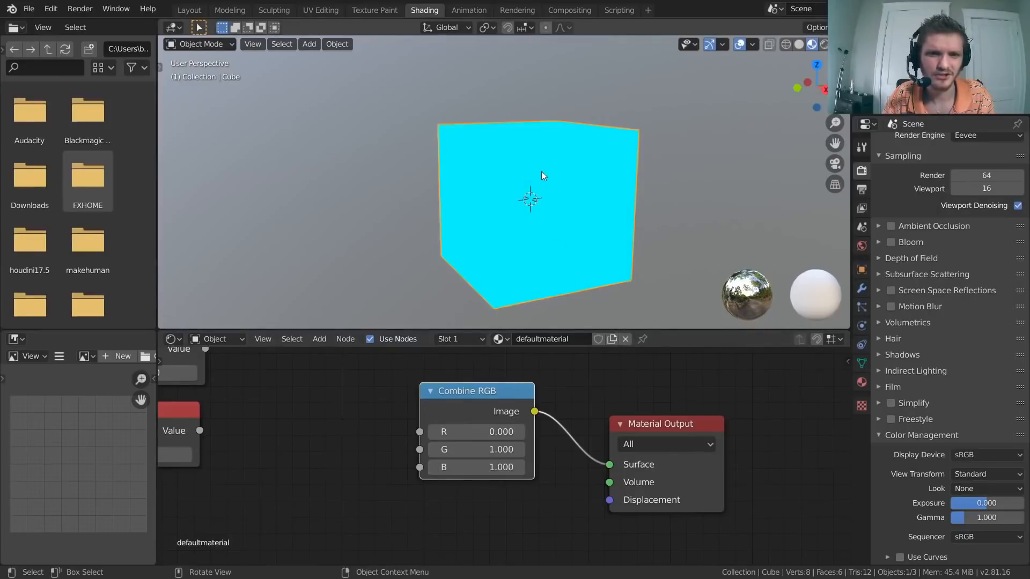
key(ctrl+z)
key(ctrl+z)
Step: Move both Value nodes together closer to the Combine RGB node's inputs
scroll(414, 448, down, 2)
drag(359, 458, 244, 376)
key(g)
click(353, 355)
scroll(501, 454, up, 4)
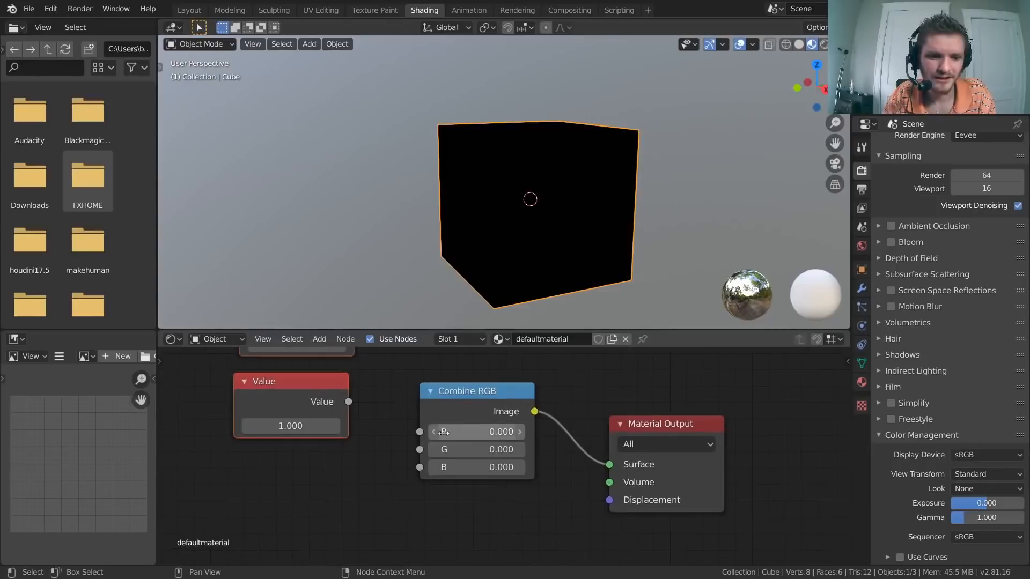
Step: Duplicate a Value node to make a stack of three and shift the stack down beside the Combine RGB node
middle_drag(379, 405, 395, 434)
click(378, 423)
drag(323, 415, 339, 379)
key(shift+d)
click(317, 403)
scroll(317, 403, down, 4)
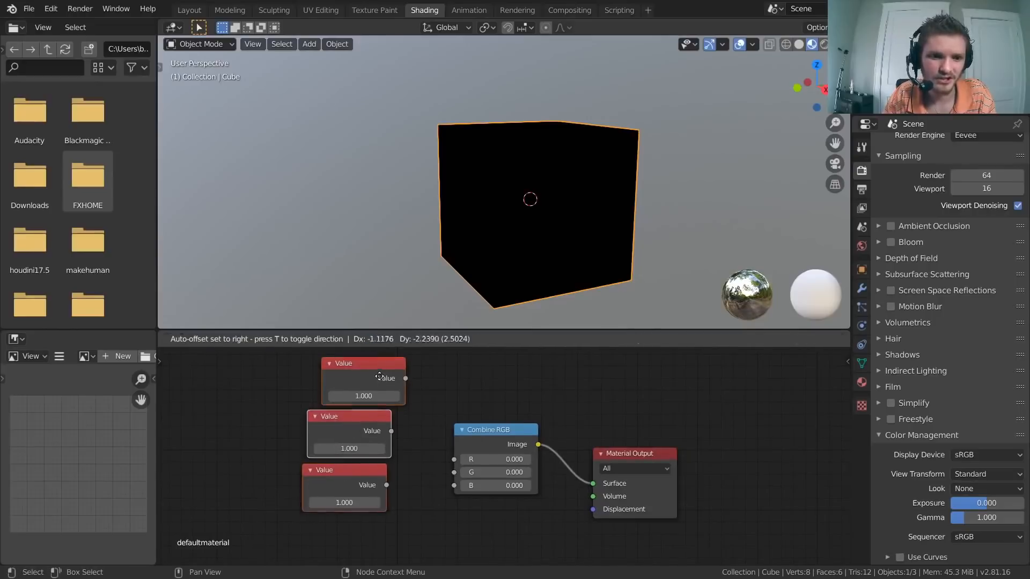
key(g)
click(387, 405)
Step: Connect the three Value nodes in order to the Combine RGB node's R, G and B inputs and align them vertically
drag(414, 409, 454, 472)
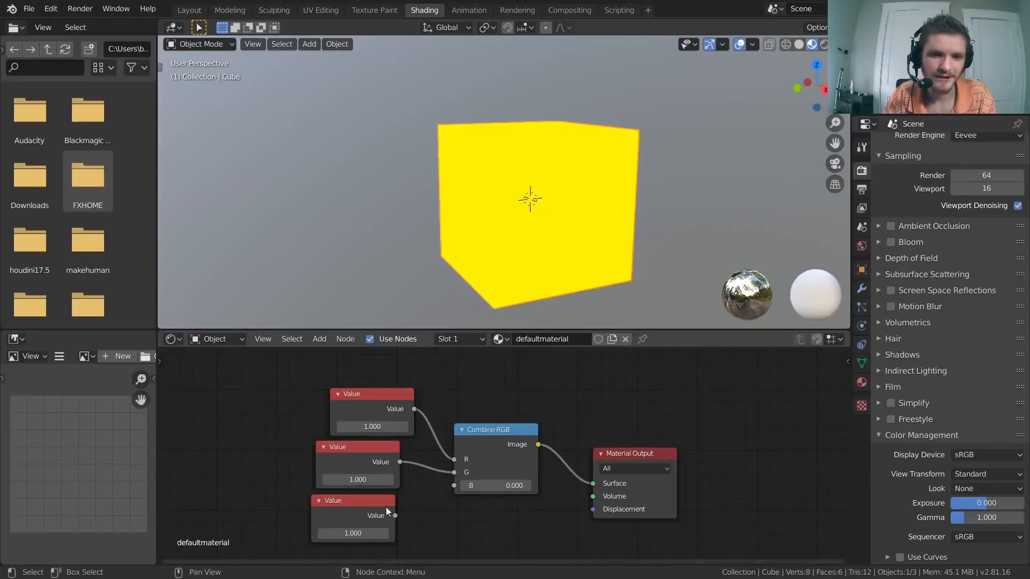
alt+right_drag(371, 519, 474, 471)
drag(368, 400, 353, 395)
drag(373, 455, 373, 452)
click(371, 499)
drag(371, 499, 374, 499)
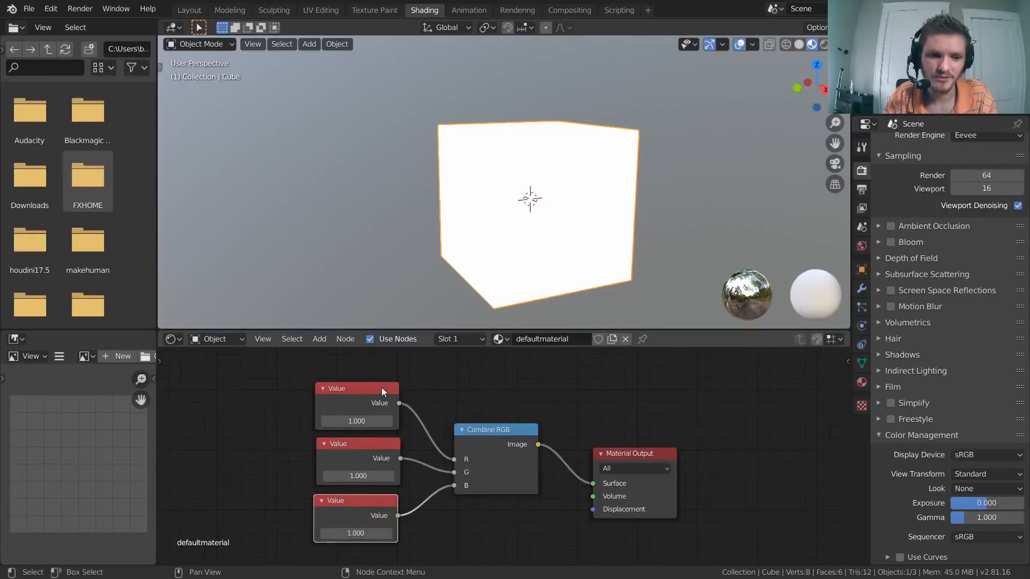
Step: Set all three Value nodes feeding the Combine RGB node to 0
click(352, 421)
text(0)
key(Return)
click(353, 476)
text(0)
key(Return)
click(352, 532)
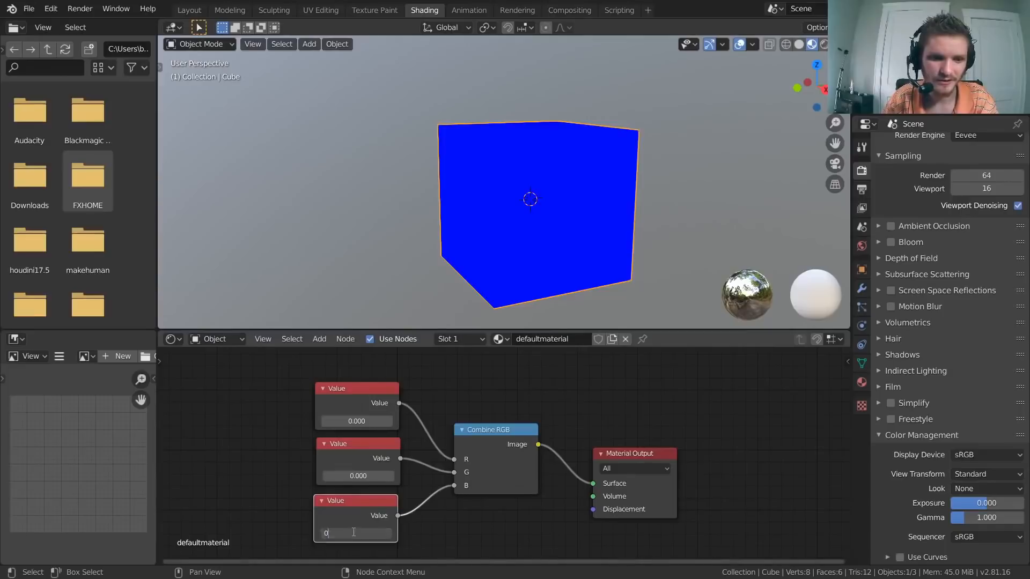
text(0)
key(Return)
Step: Set the middle Value node to 1.3 and cut all three links from the Value nodes to the Combine RGB node
drag(353, 476, 423, 476)
ctrl+right_drag(430, 520, 433, 418)
Step: Try setting the Combine RGB node's R value to -1
scroll(503, 456, up, 3)
middle_drag(518, 462, 503, 458)
mouse_move(506, 458)
mouse_down()
mouse_move(554, 458)
mouse_move(497, 460)
mouse_up()
key(BackSpace)
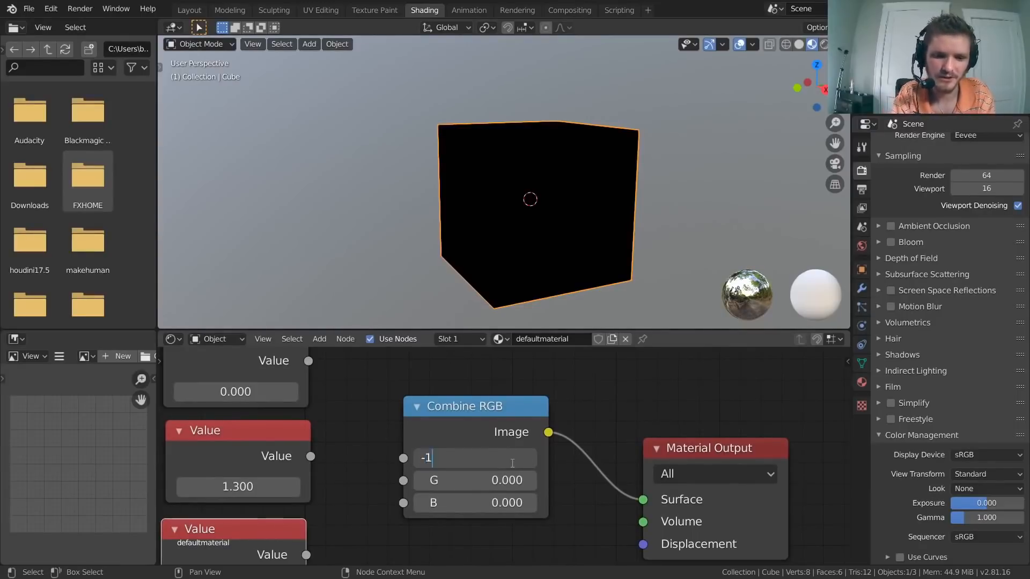
key(Return)
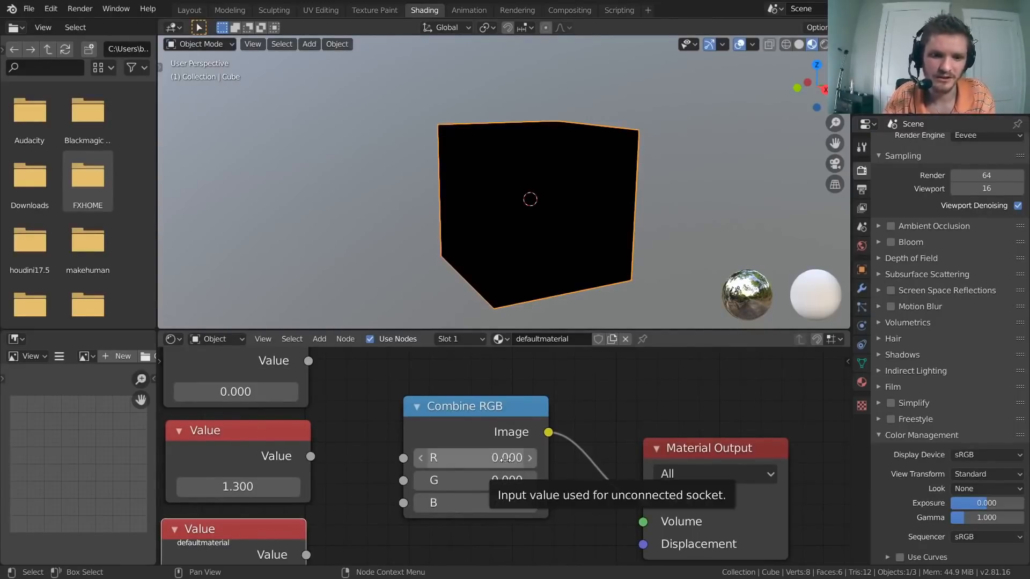
Step: Set the Combine RGB node's R value to 1
click(489, 458)
click(484, 436)
click(475, 458)
text(1)
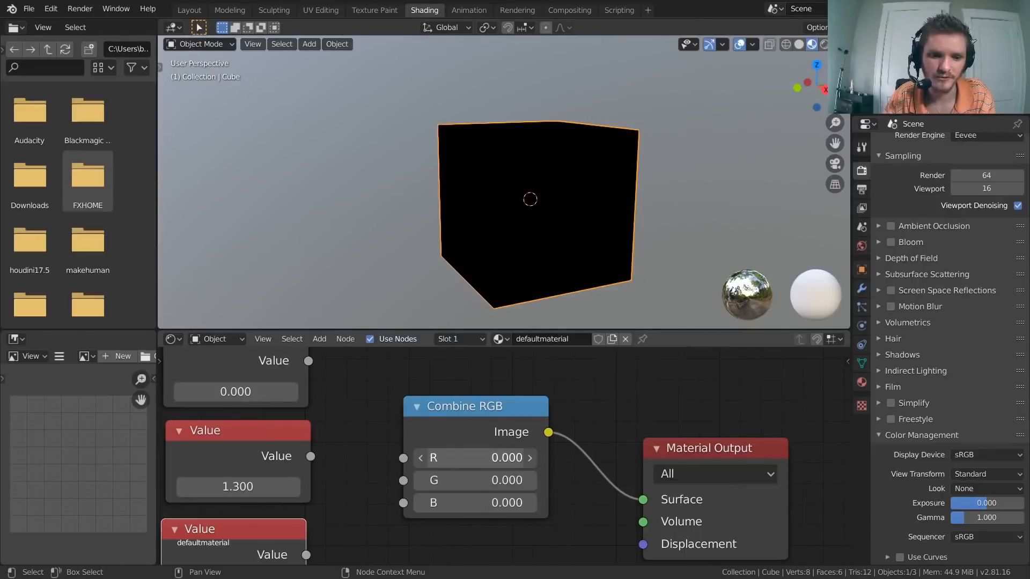
key(Return)
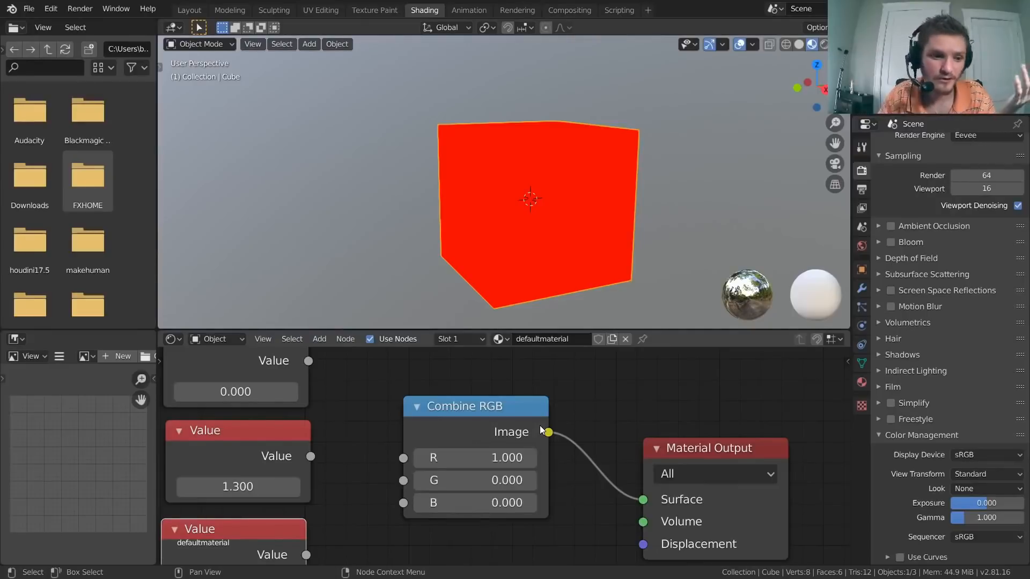
Step: Set the uppermost Value node to -2
middle_drag(325, 445, 488, 454)
click(422, 406)
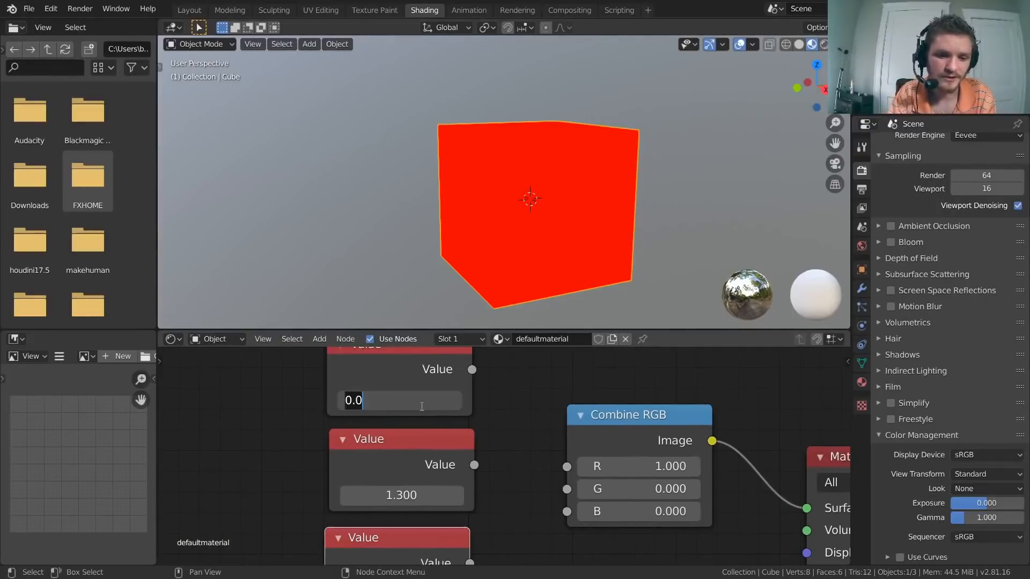
text(-2)
key(Return)
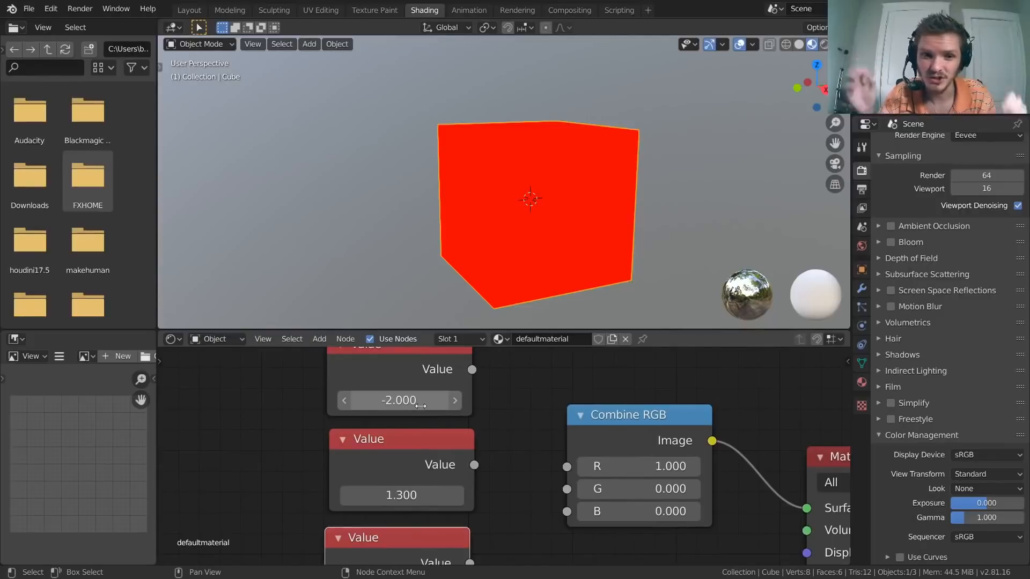
Step: Reset the uppermost Value node to 0 and move the Combine RGB node slightly toward the Value nodes
key(BackSpace)
middle_drag(577, 429, 446, 413)
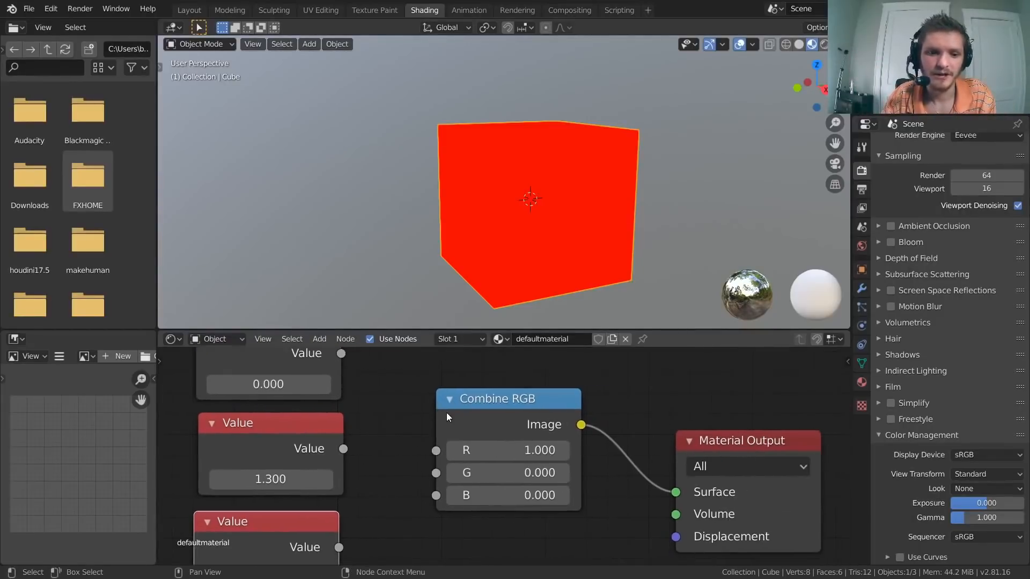
drag(447, 413, 438, 408)
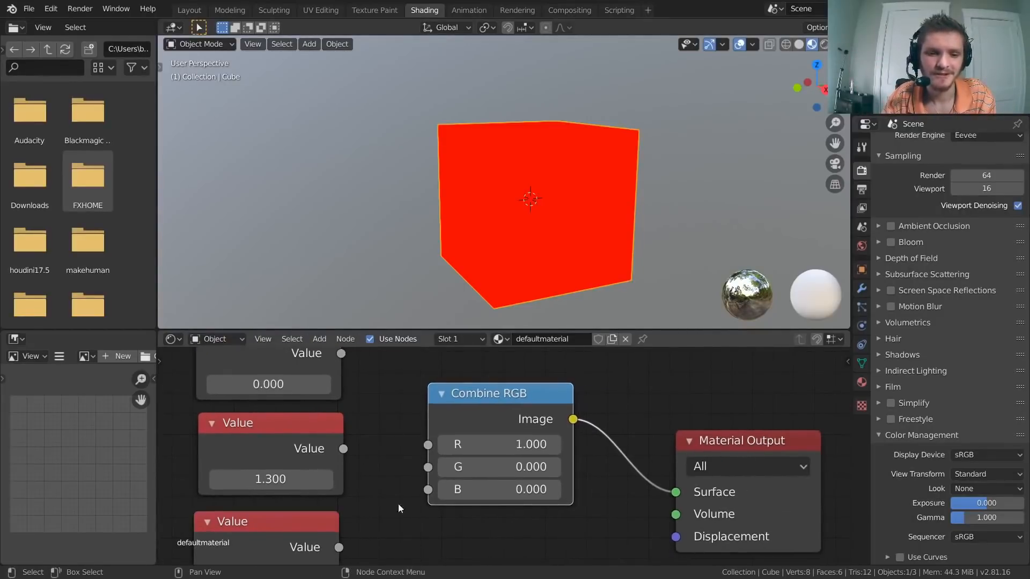
scroll(432, 478, down, 4)
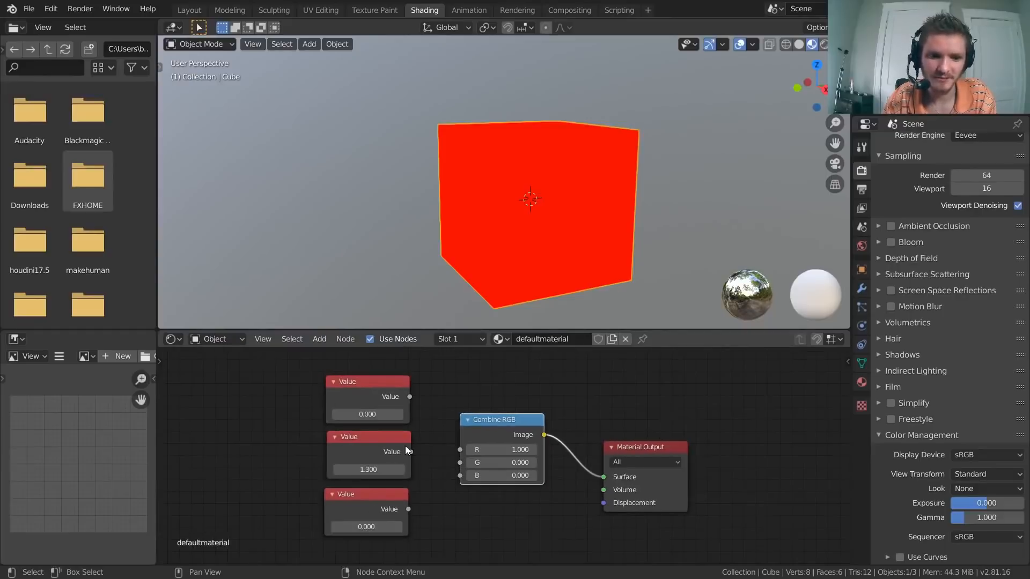
Step: Link the three Value nodes from top to bottom to the Combine RGB node's R, G and B inputs
scroll(452, 457, up, 5)
drag(491, 408, 465, 429)
middle_drag(452, 457, 497, 460)
drag(408, 371, 456, 490)
middle_drag(386, 497, 470, 489)
mouse_move(469, 485)
ctrl+right_down()
mouse_move(460, 419)
mouse_move(505, 437)
ctrl+right_up()
scroll(424, 378, down, 2)
drag(508, 436, 530, 397)
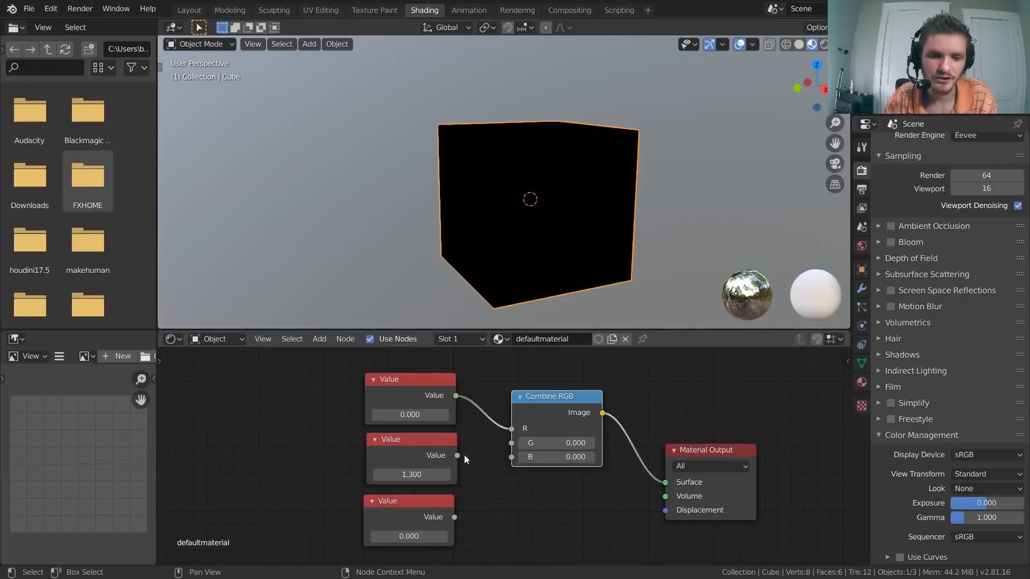
alt+right_drag(436, 462, 509, 449)
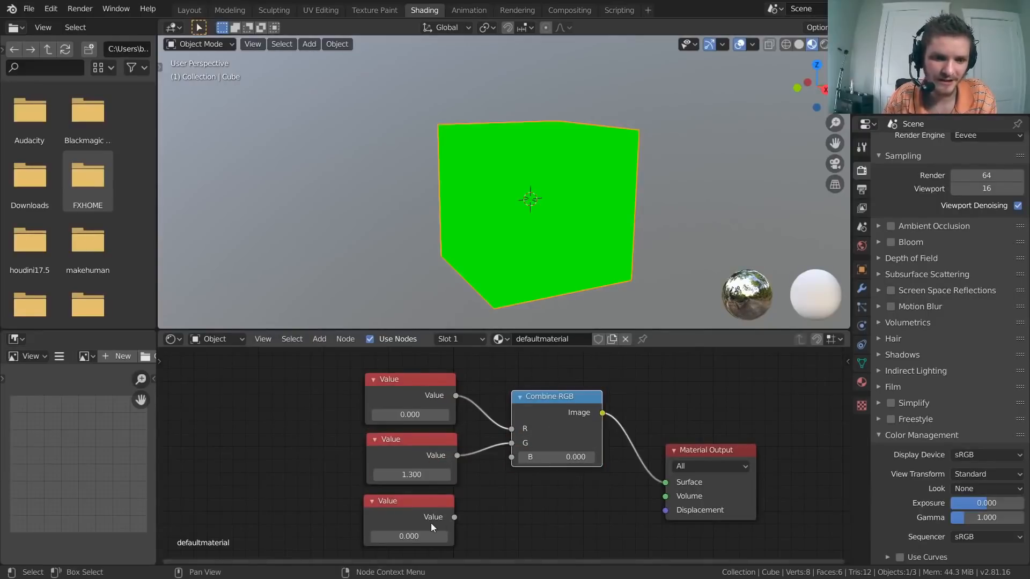
alt+right_drag(427, 523, 516, 457)
scroll(504, 453, up, 2)
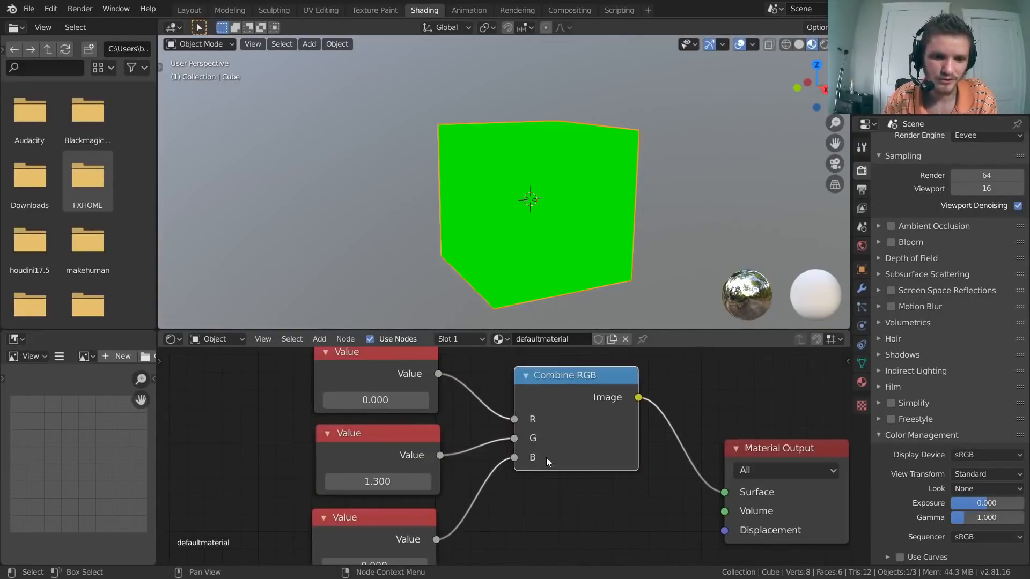
Step: Set all three Value nodes to 1
middle_drag(528, 461, 584, 462)
click(484, 487)
text(1)
key(Return)
click(440, 402)
text(1)
key(Return)
middle_drag(370, 552, 388, 455)
click(440, 469)
text(1)
key(Return)
scroll(503, 475, down, 2)
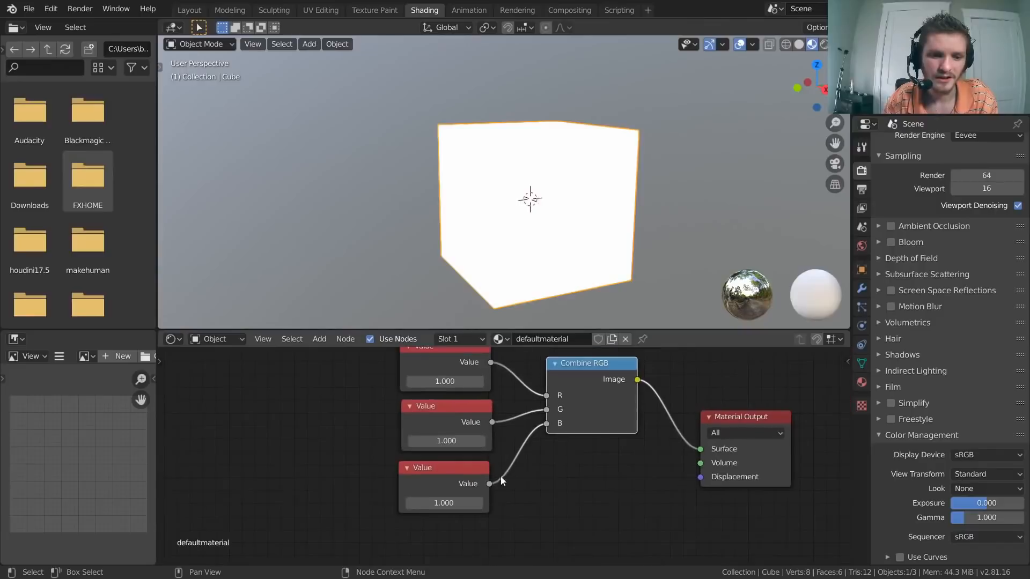
Step: Move the Combine RGB node level with the lowest Value node, and try lowering that Value node's number before undoing it
middle_drag(555, 478, 480, 509)
drag(509, 401, 506, 467)
middle_drag(468, 471, 536, 424)
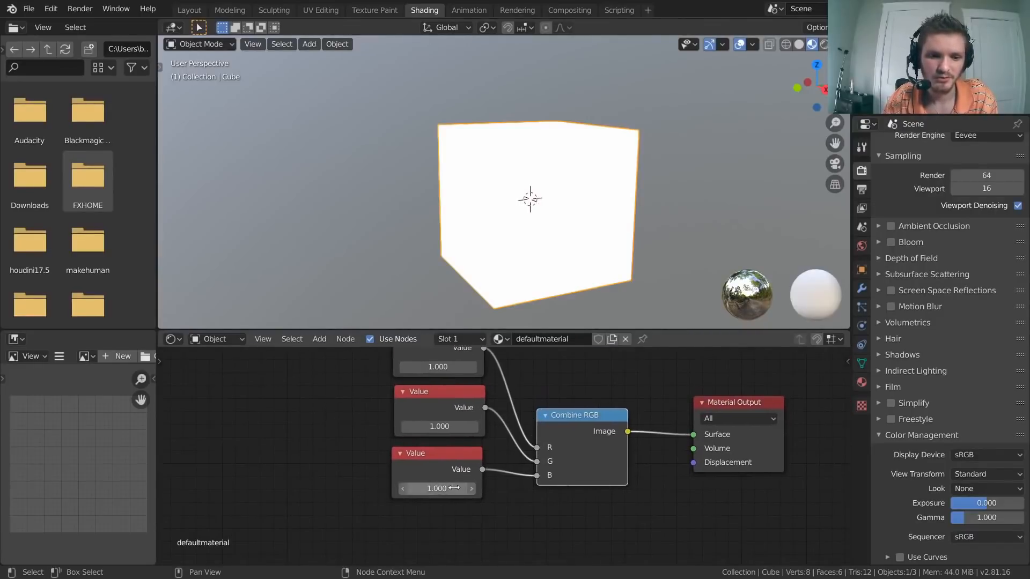
shift+drag(450, 490, 345, 490)
key(ctrl+z)
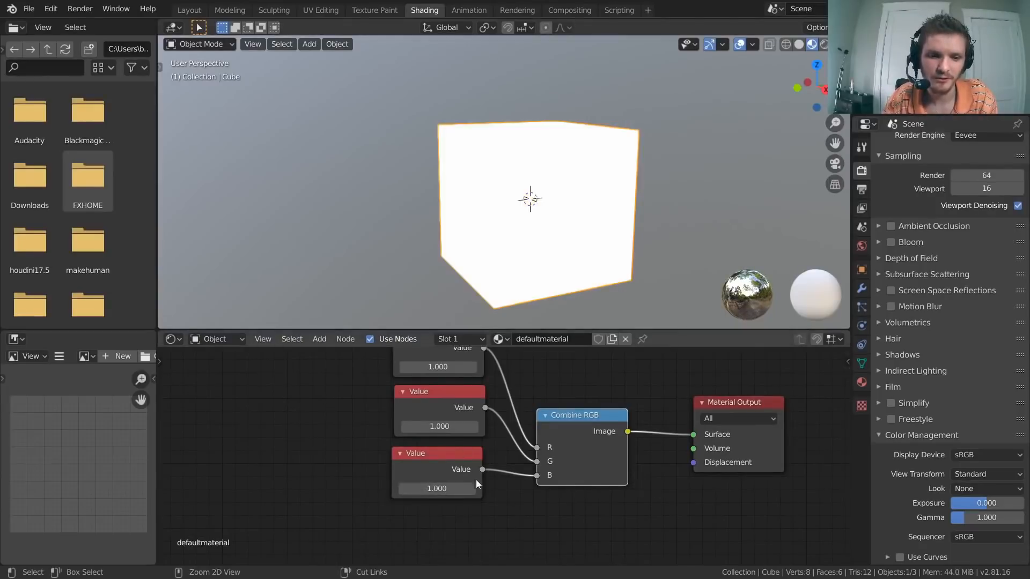
Step: Swap the positions of the two lower Value nodes and spread all three Value nodes away from the Combine RGB node
drag(420, 463, 305, 390)
drag(413, 393, 294, 487)
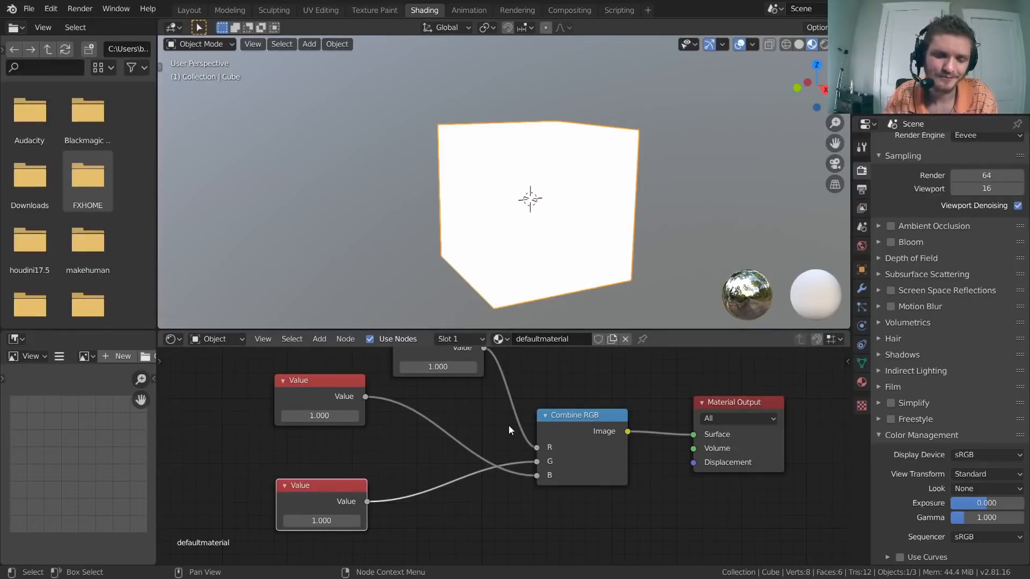
middle_drag(508, 425, 507, 462)
scroll(507, 462, down, 2)
drag(444, 388, 386, 368)
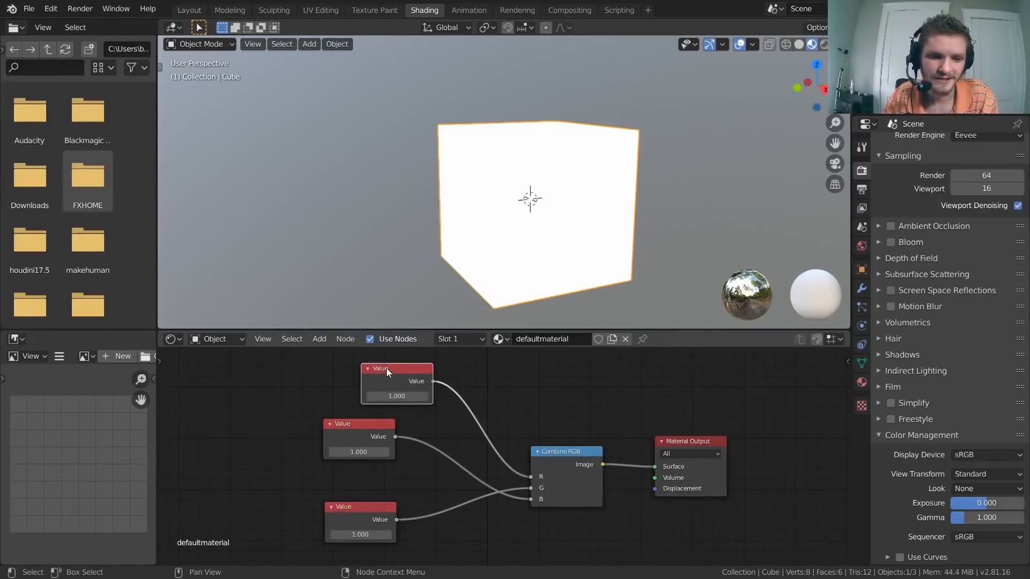
Step: Delete the three Value nodes and the Combine RGB node, leaving only the Material Output node
drag(348, 451, 375, 451)
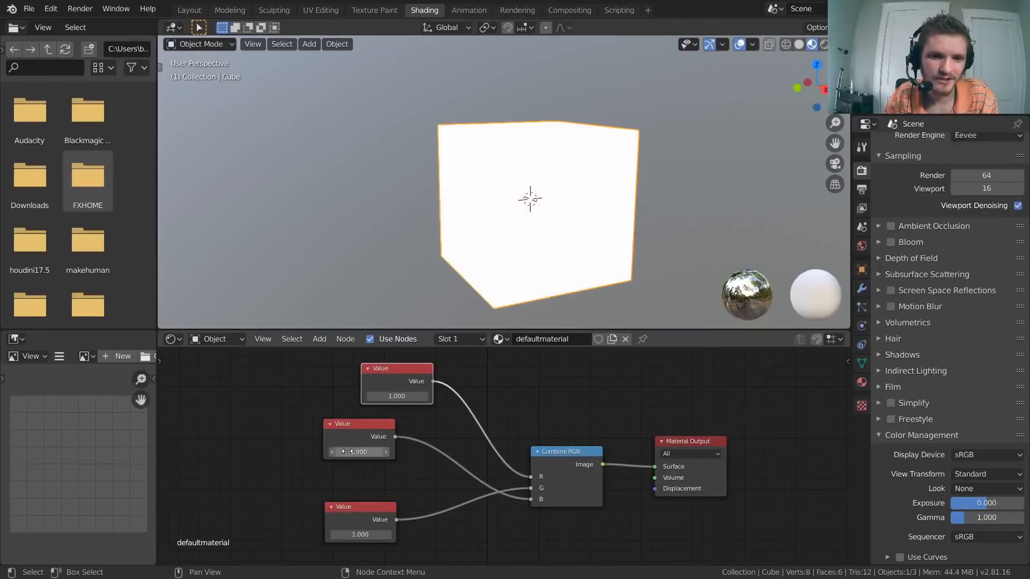
drag(542, 454, 481, 441)
drag(445, 530, 312, 362)
key(x)
drag(516, 446, 391, 444)
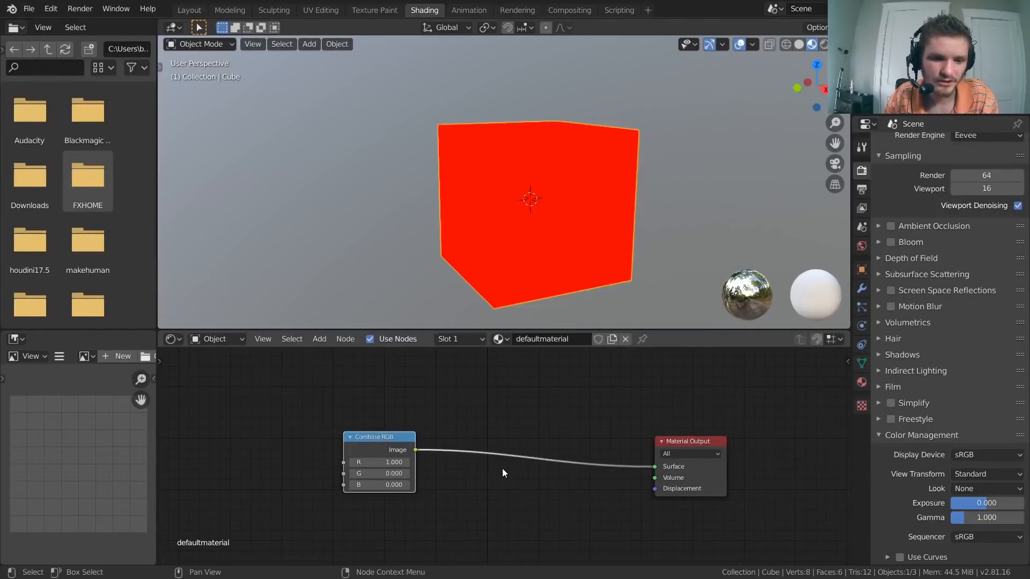
scroll(499, 465, up, 5)
key(x)
Step: Add an RGB node in front of the Material Output node
middle_drag(455, 429, 371, 434)
key(shift+a)
click(359, 401)
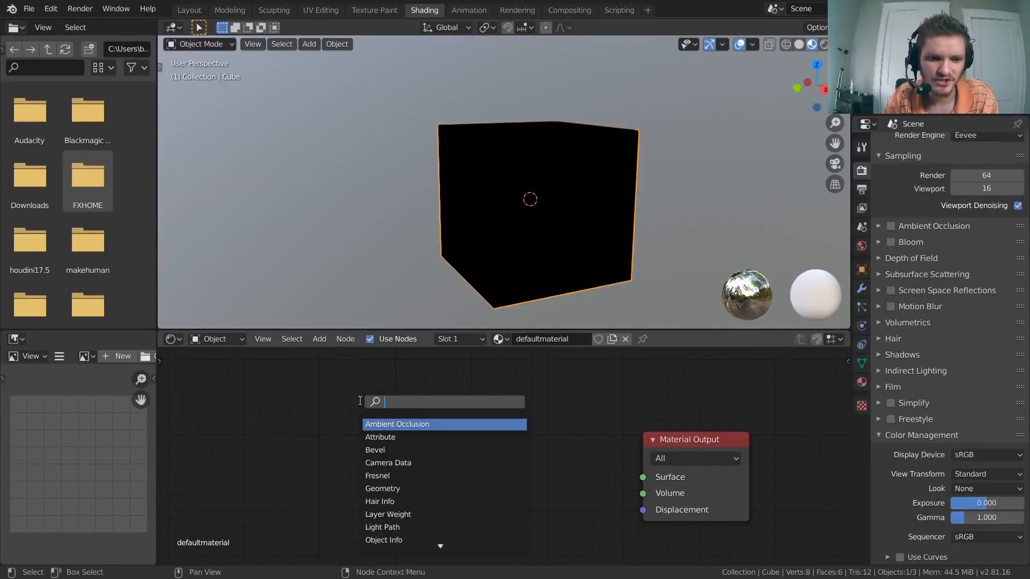
text(rgb)
key(Return)
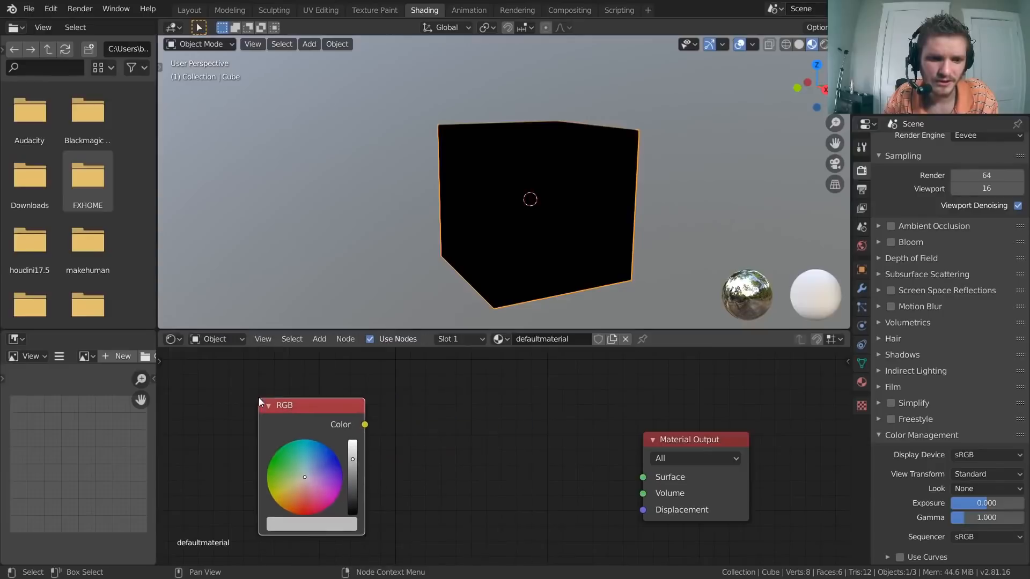
middle_drag(303, 442, 443, 423)
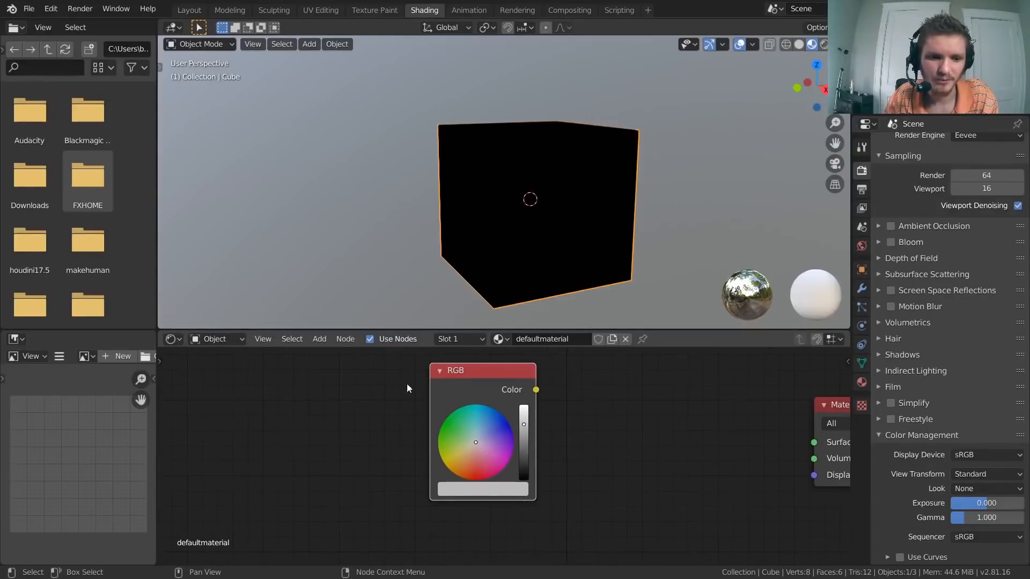
Step: Set the RGB node's colour to a light yellow-green and brighten it a little
click(485, 490)
click(459, 399)
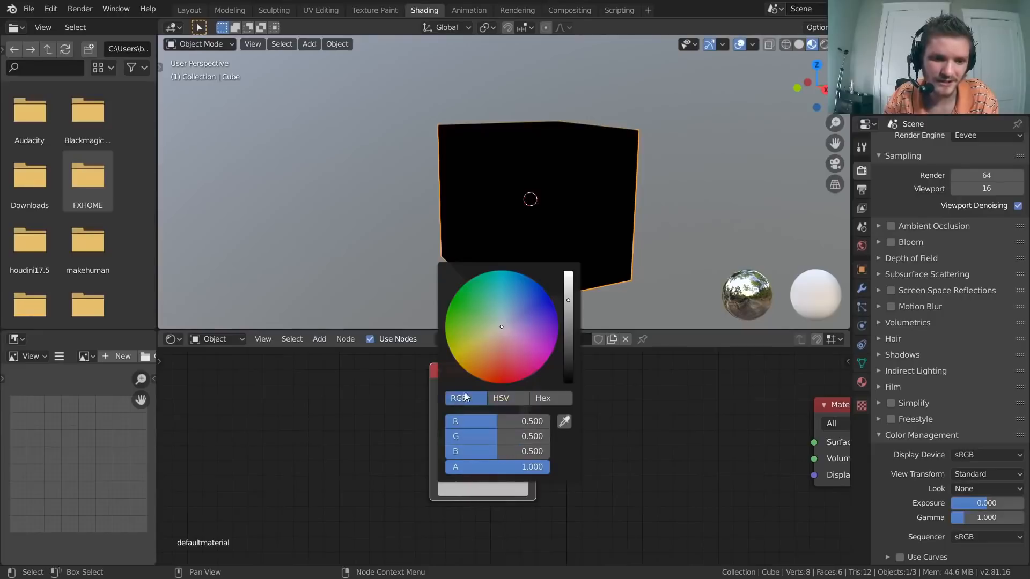
drag(500, 418, 459, 446)
drag(523, 439, 523, 418)
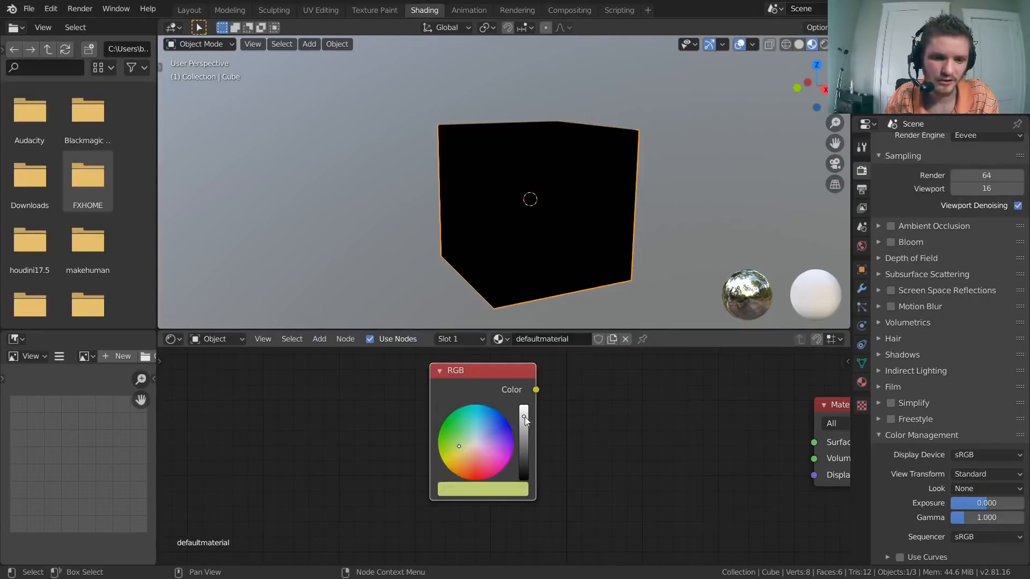
Step: Link the RGB node's Color output to the Material Output's Surface input and move the RGB node farther away from it
key(Home)
drag(373, 393, 666, 461)
drag(323, 432, 320, 415)
middle_drag(453, 472, 404, 505)
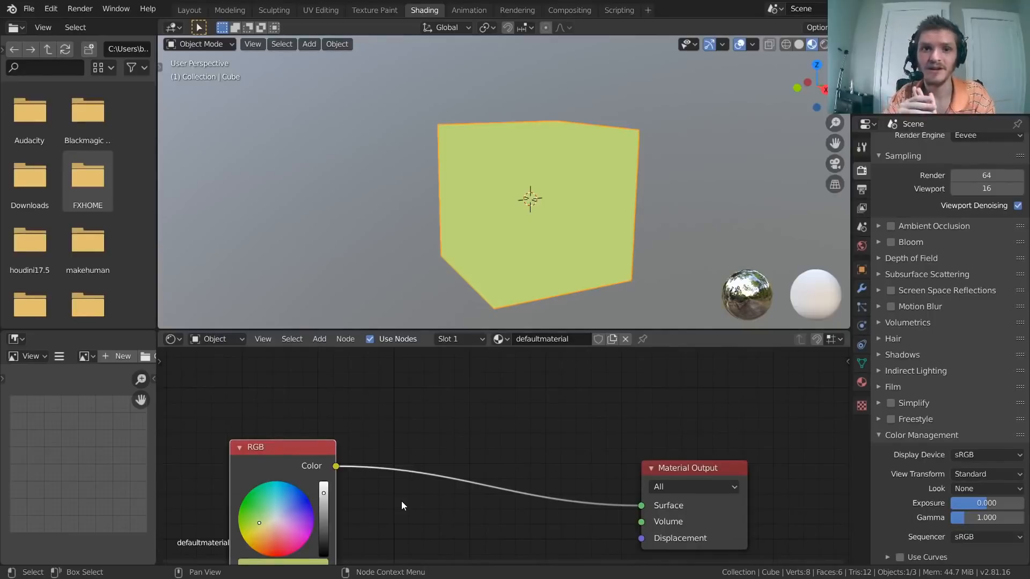
drag(296, 473, 267, 443)
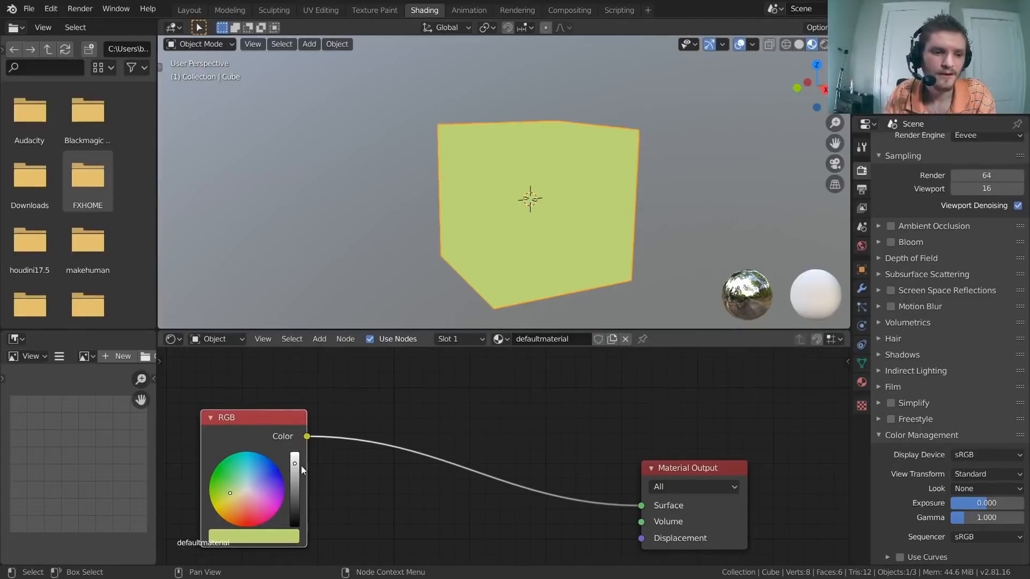
Step: Insert a Separate RGB node into the link between the RGB node and the Material Output, then move the RGB node closer
middle_drag(301, 465, 294, 450)
key(shift+a)
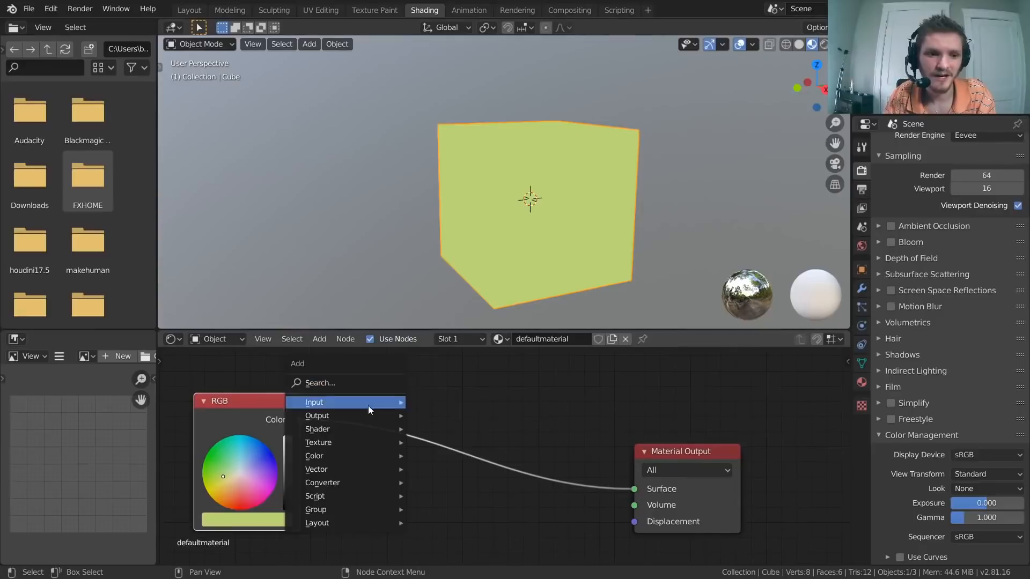
mouse_move(341, 482)
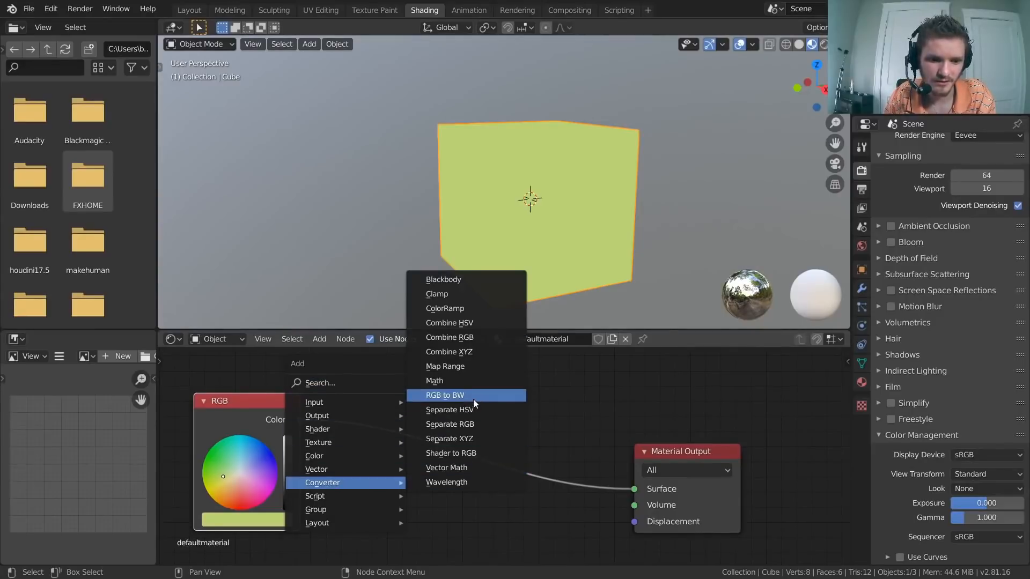
key(shift+a)
click(439, 379)
text(sep)
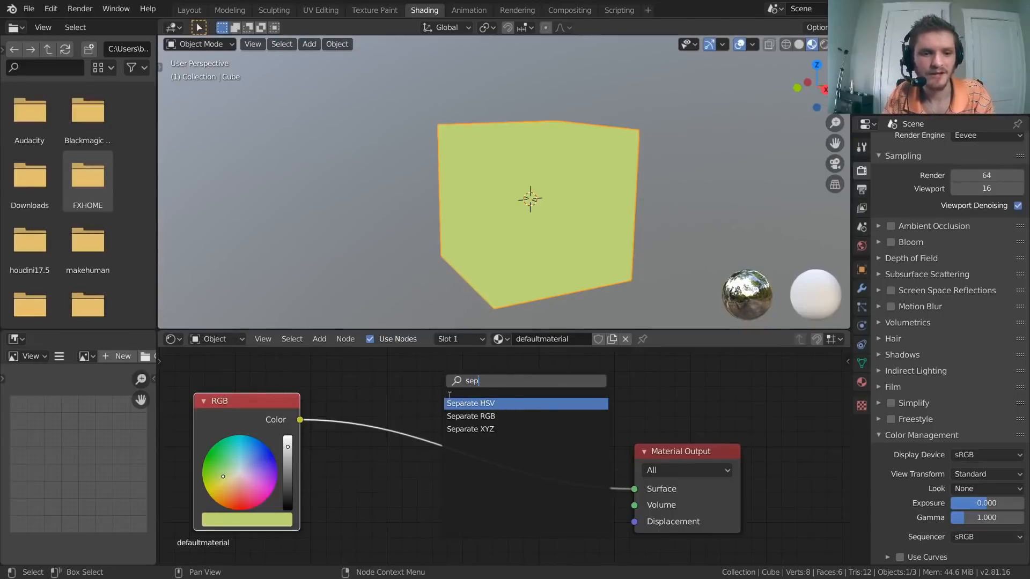
click(460, 415)
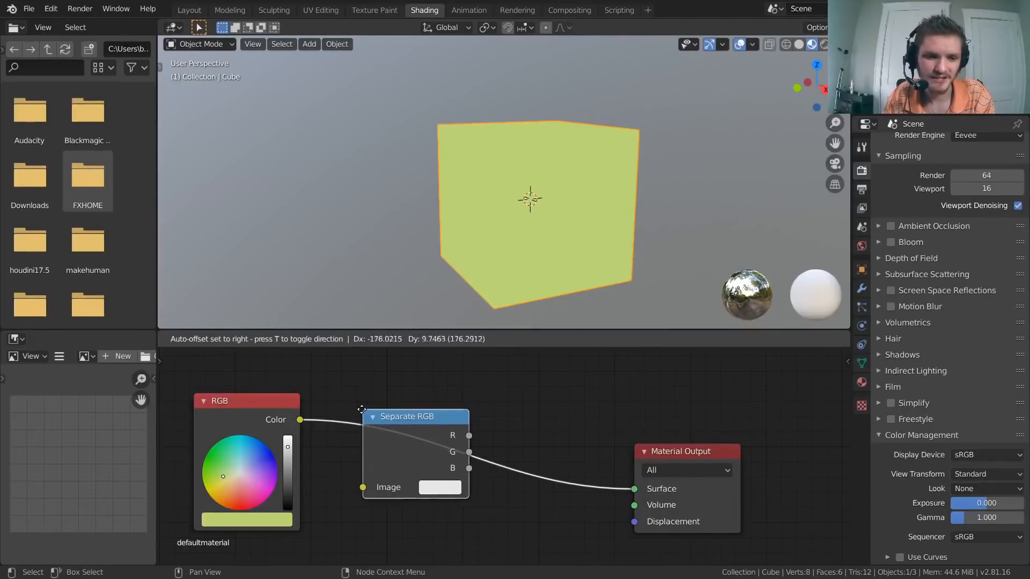
click(362, 410)
drag(310, 403, 334, 402)
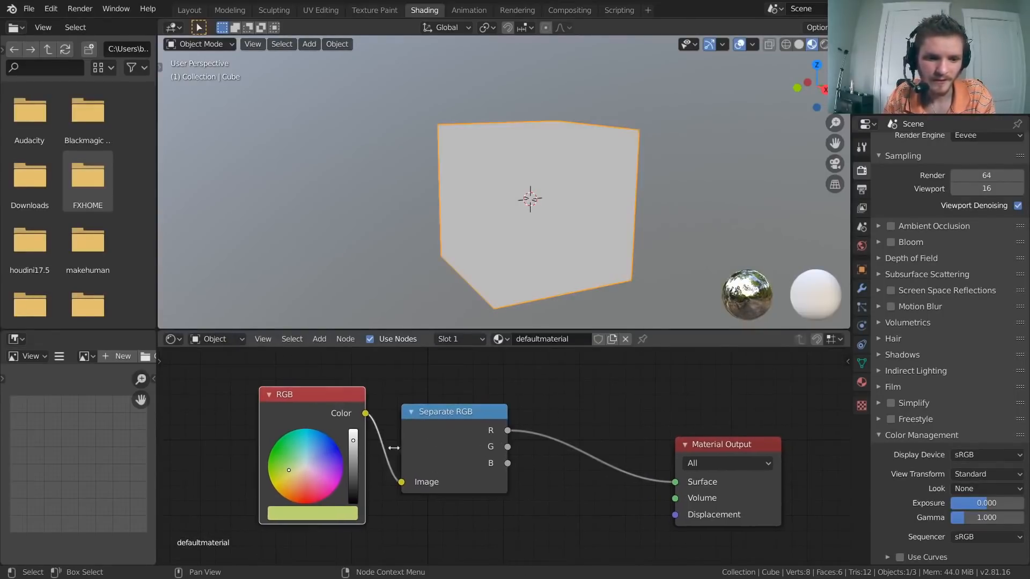
Step: Change the RGB node's colour to a saturated green and move the RGB and Separate RGB nodes slightly apart
middle_drag(432, 462, 393, 456)
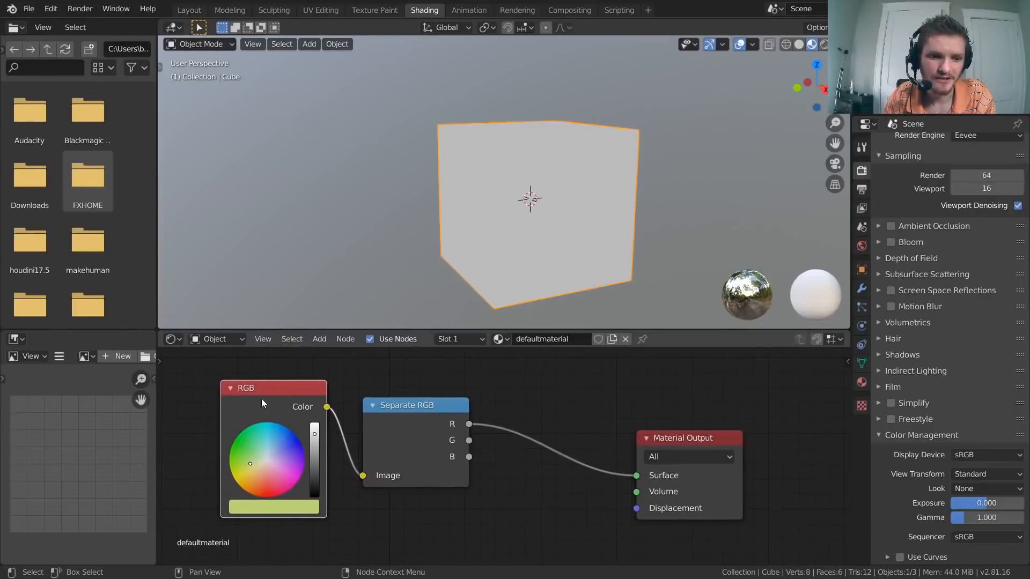
drag(265, 407, 261, 403)
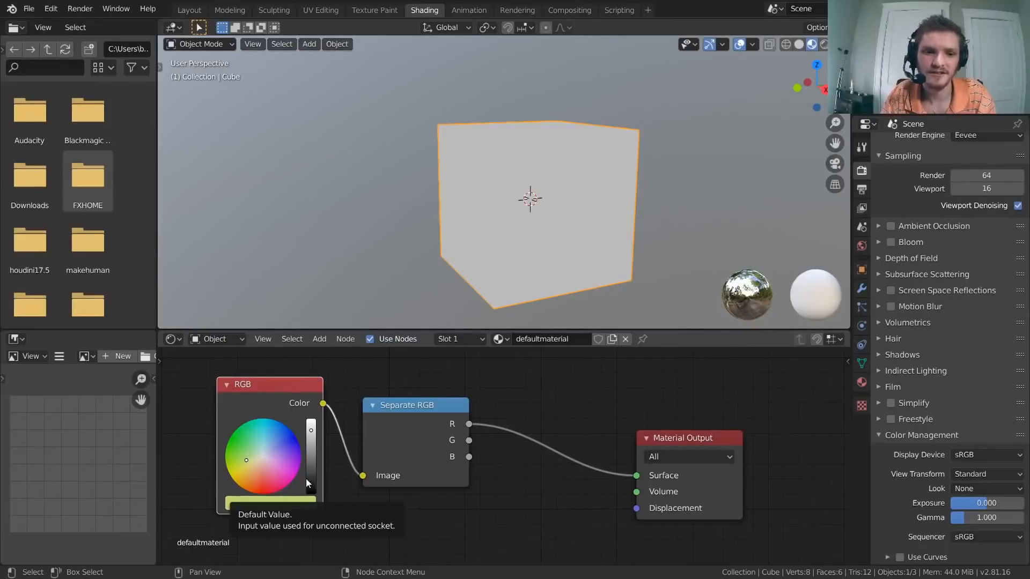
drag(255, 449, 229, 439)
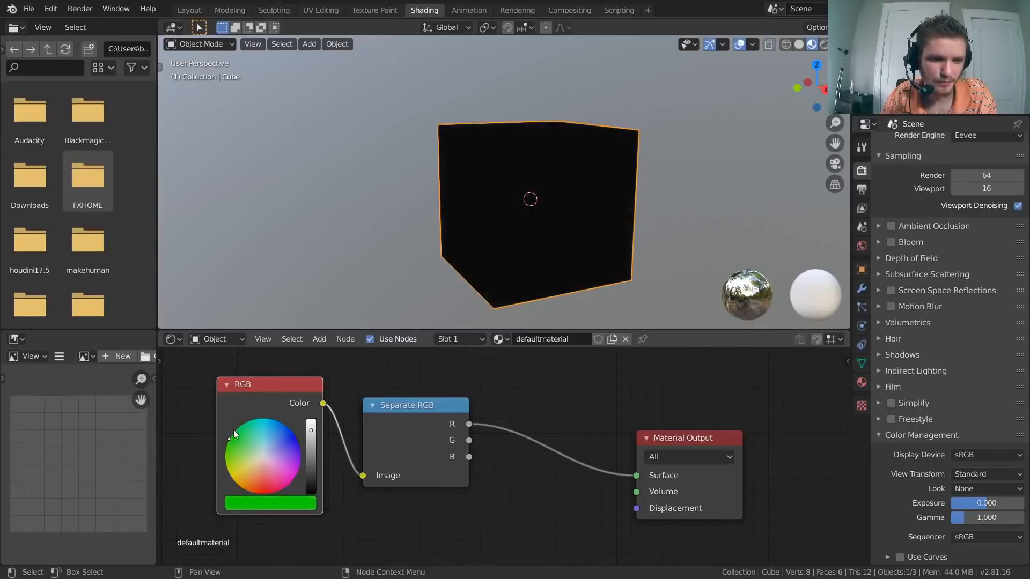
drag(457, 429, 466, 432)
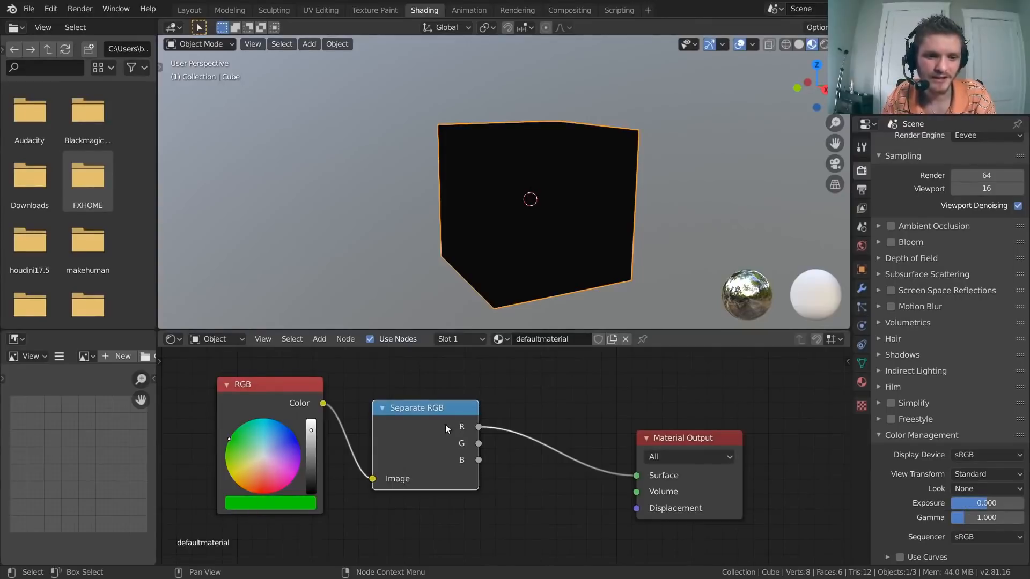
Step: Link the Separate RGB node's G output to the Surface input, then replace it with the B output
drag(478, 443, 563, 484)
drag(642, 475, 639, 475)
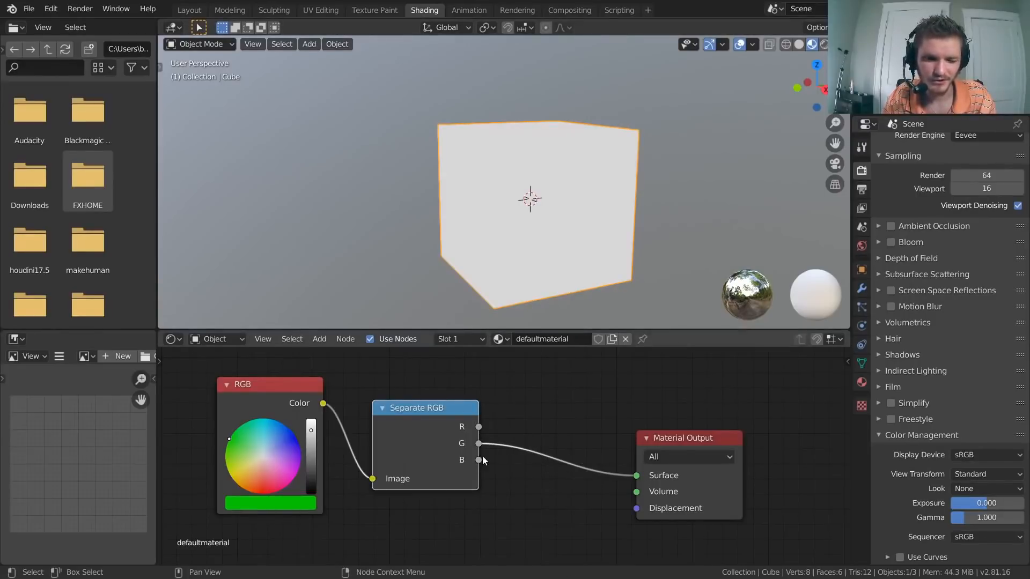
drag(478, 460, 637, 476)
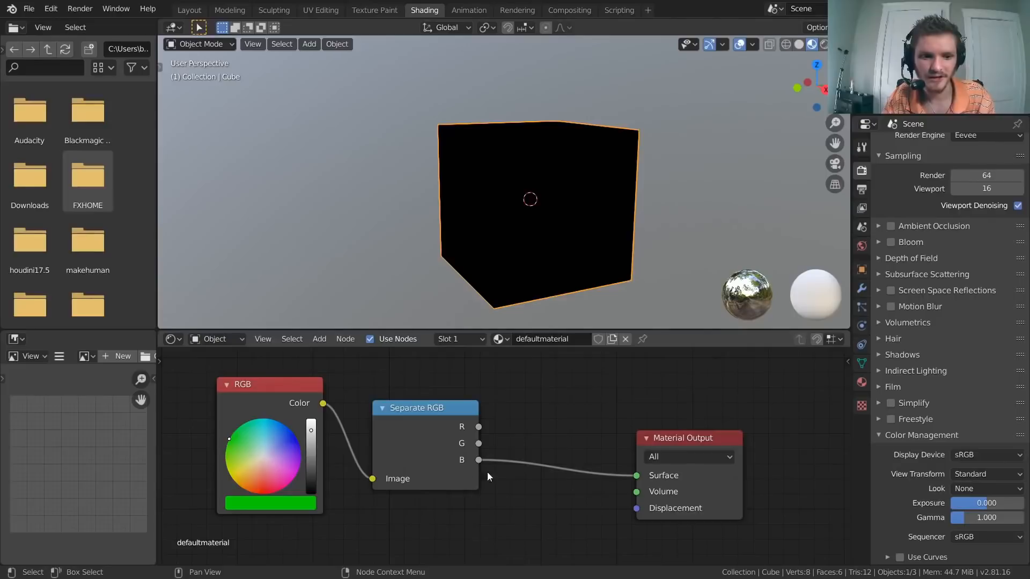
Step: Change the RGB node's colour to cyan, then to white by setting R, G and B to 1
drag(234, 442, 261, 418)
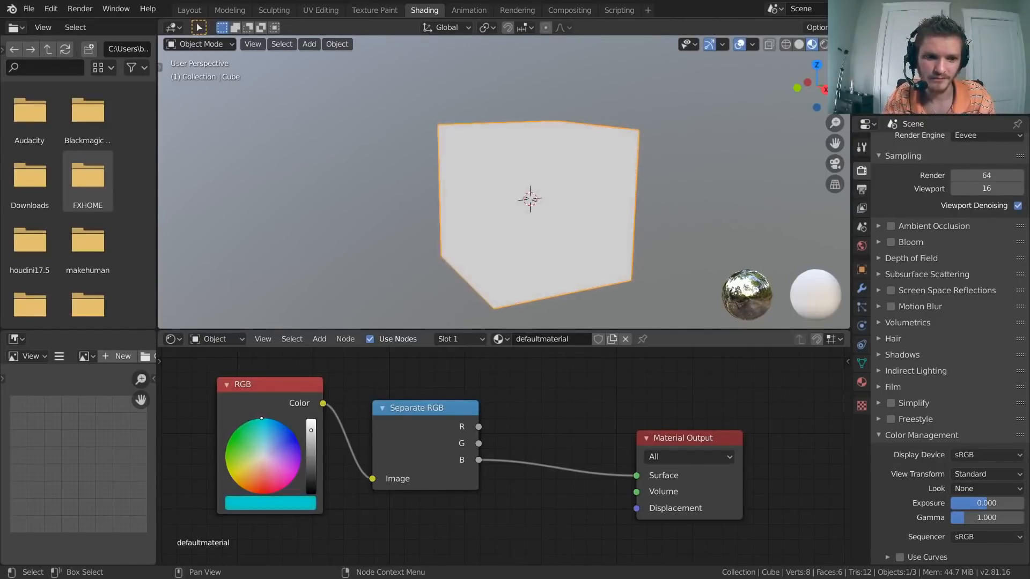
click(281, 504)
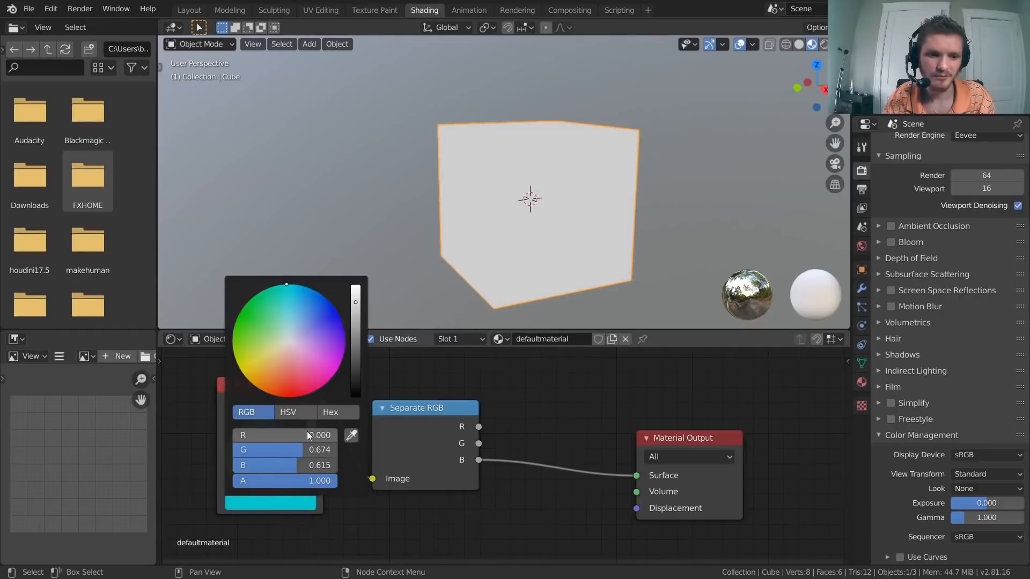
drag(306, 431, 335, 450)
drag(279, 466, 355, 471)
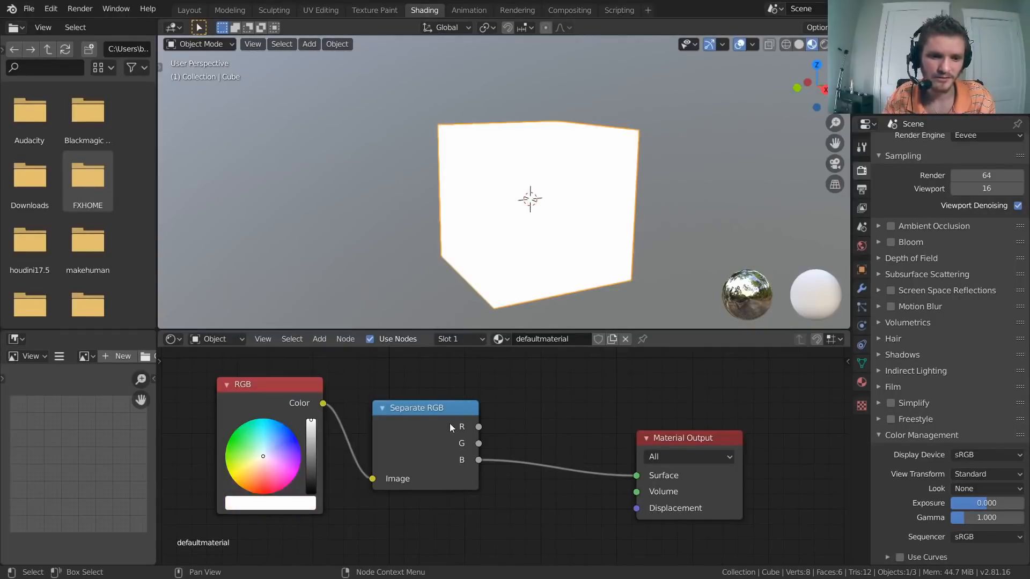
Step: Link the Separate RGB node's G output to the Surface input, then replace it with the R output
drag(482, 443, 637, 476)
drag(478, 428, 636, 476)
Step: Set the R component of the RGB node's colour to 0.5
click(284, 503)
click(305, 436)
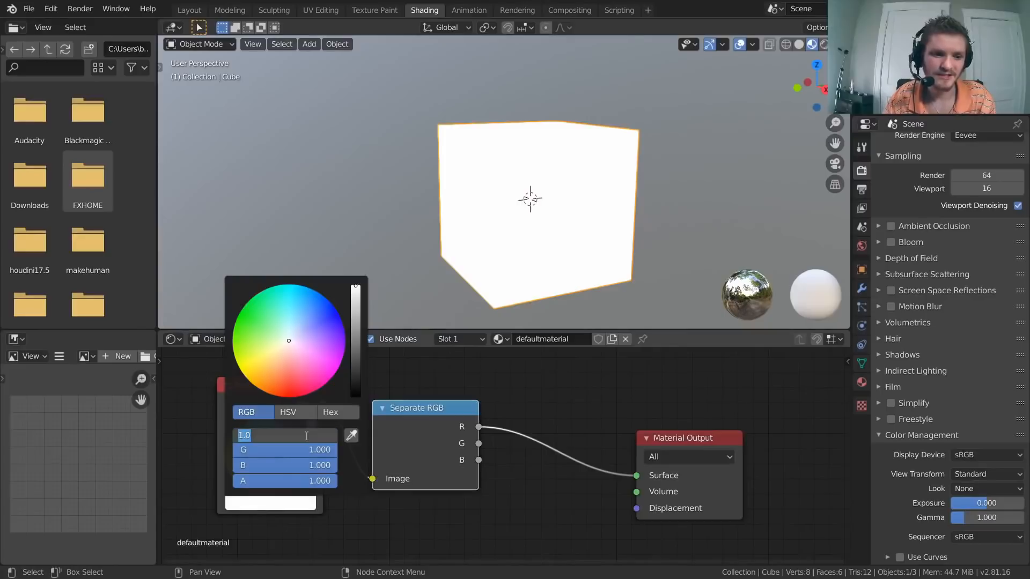
text(0.5)
key(Return)
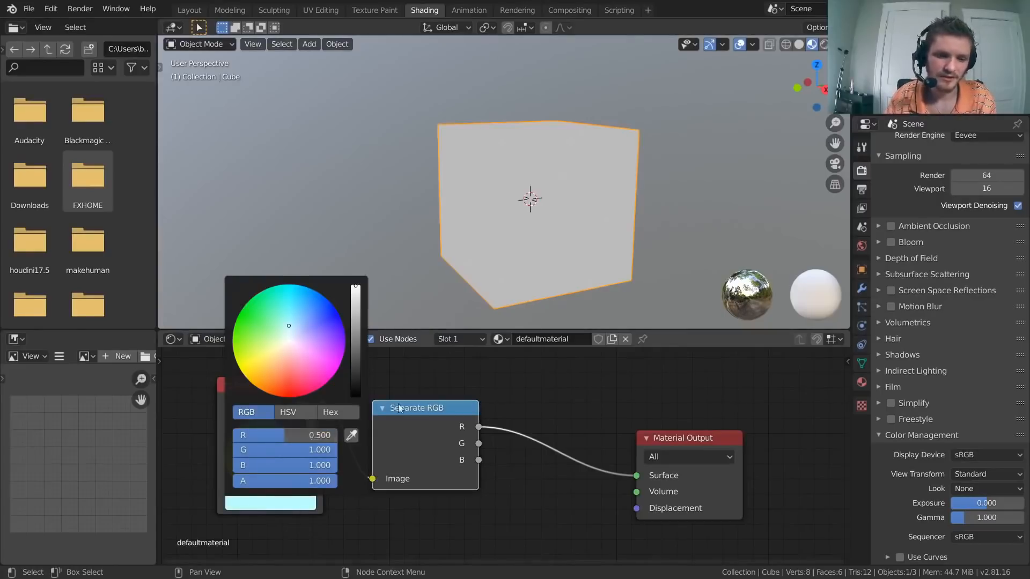
Step: Add a Value node below the Separate RGB node and link its output to the Material Output's Surface input
middle_drag(539, 523, 533, 495)
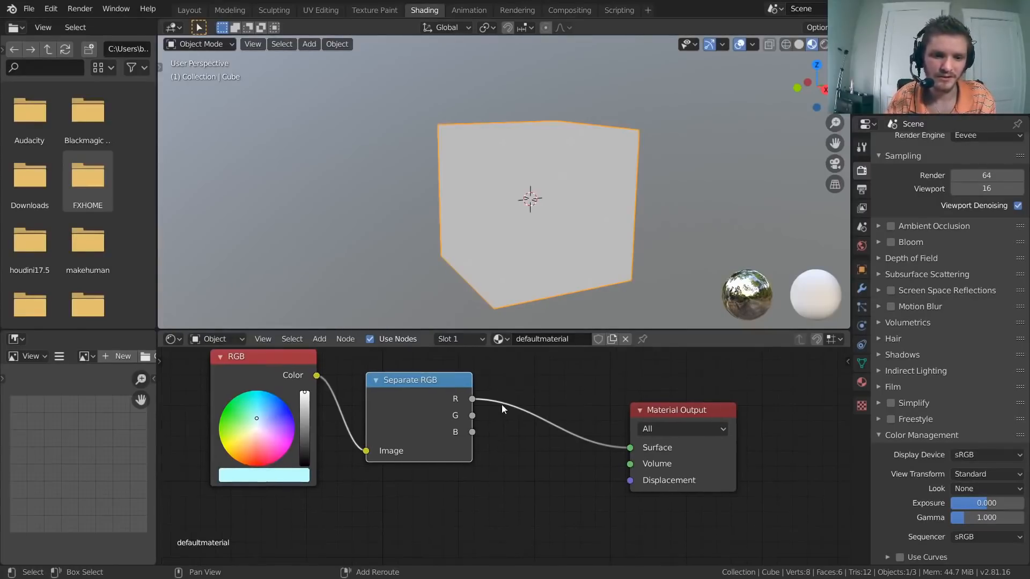
key(shift+a)
text(va)
key(Return)
click(468, 498)
drag(467, 506, 635, 445)
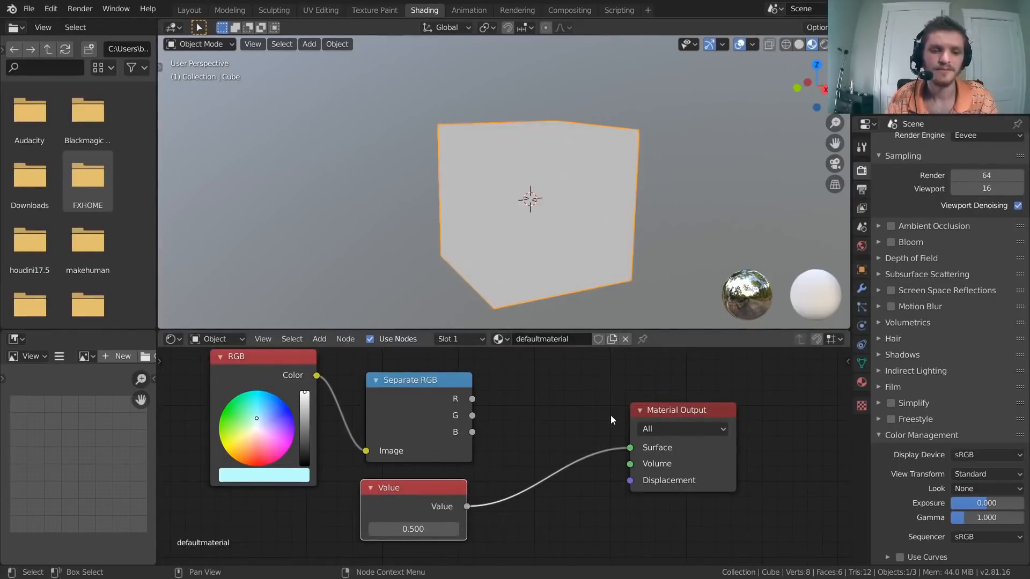
Step: Insert a Math node set to Add into the link between the Value node and the Material Output
scroll(521, 432, down, 2)
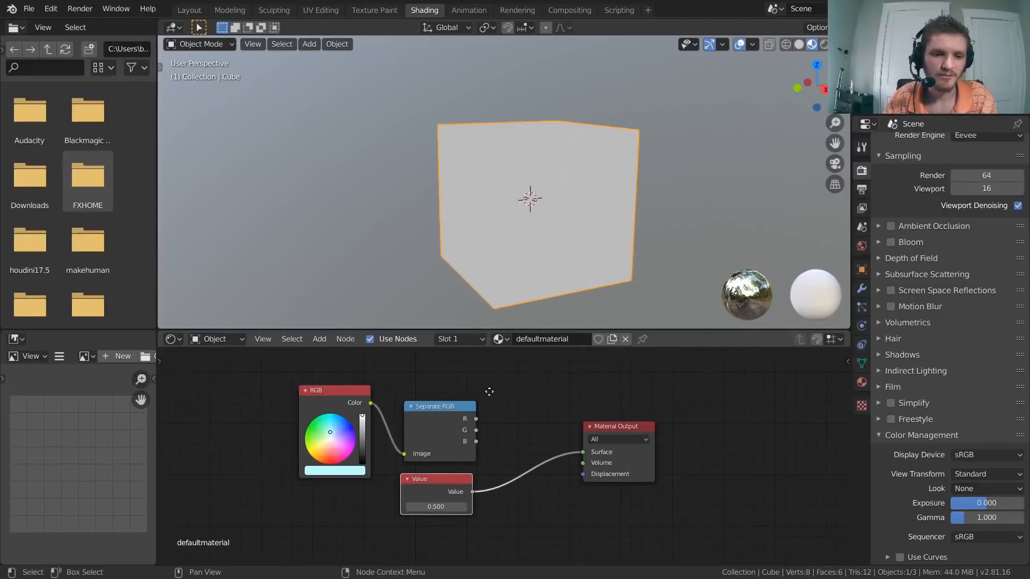
scroll(678, 424, up, 2)
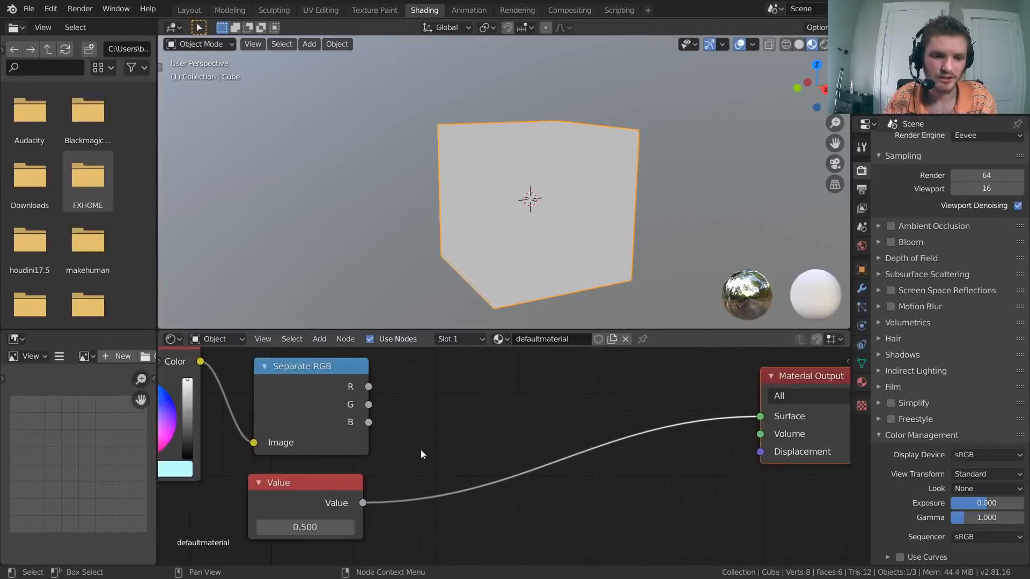
middle_drag(752, 440, 616, 448)
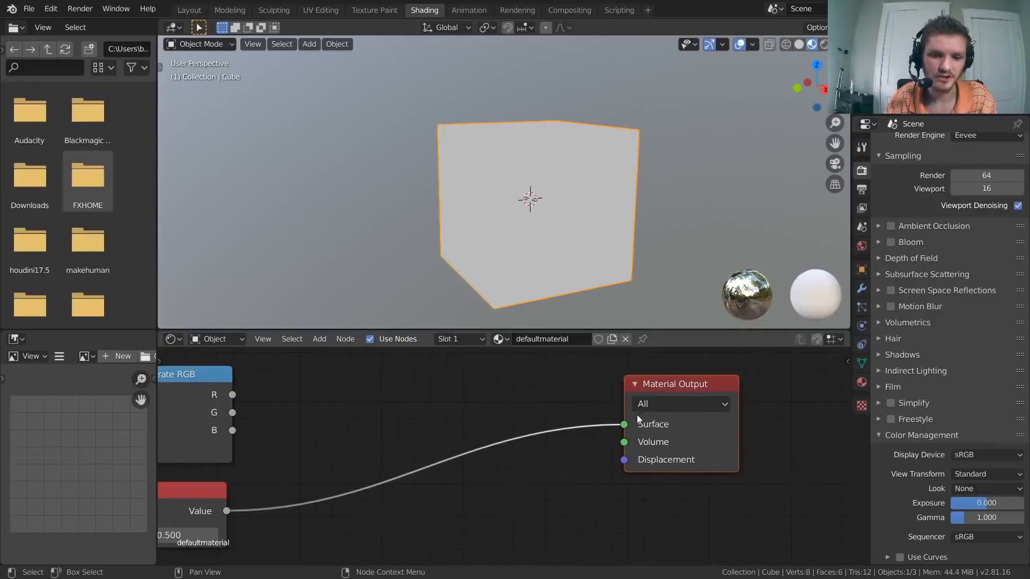
middle_drag(398, 373, 517, 398)
key(shift+a)
click(477, 352)
text(math)
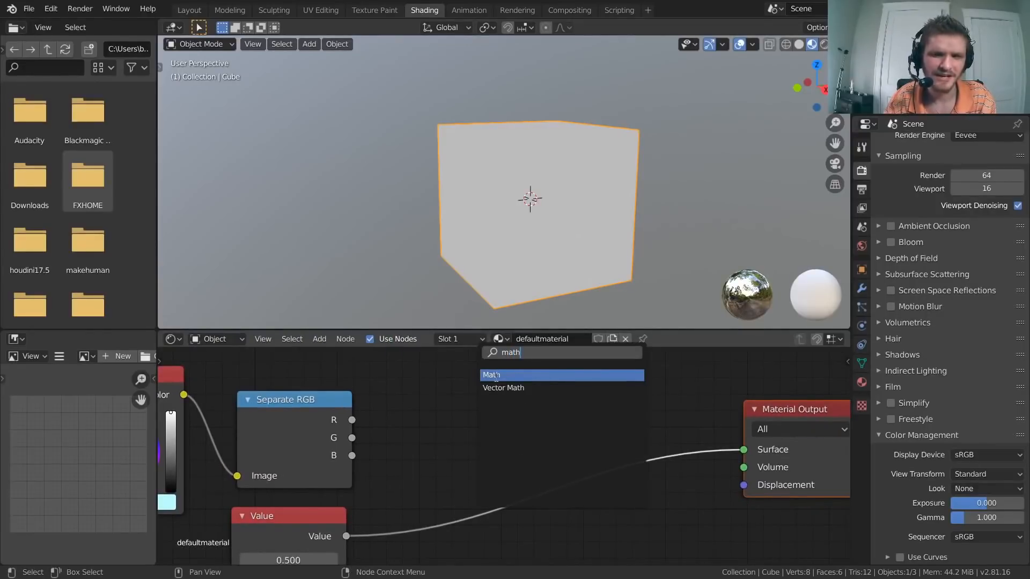
click(495, 377)
click(498, 436)
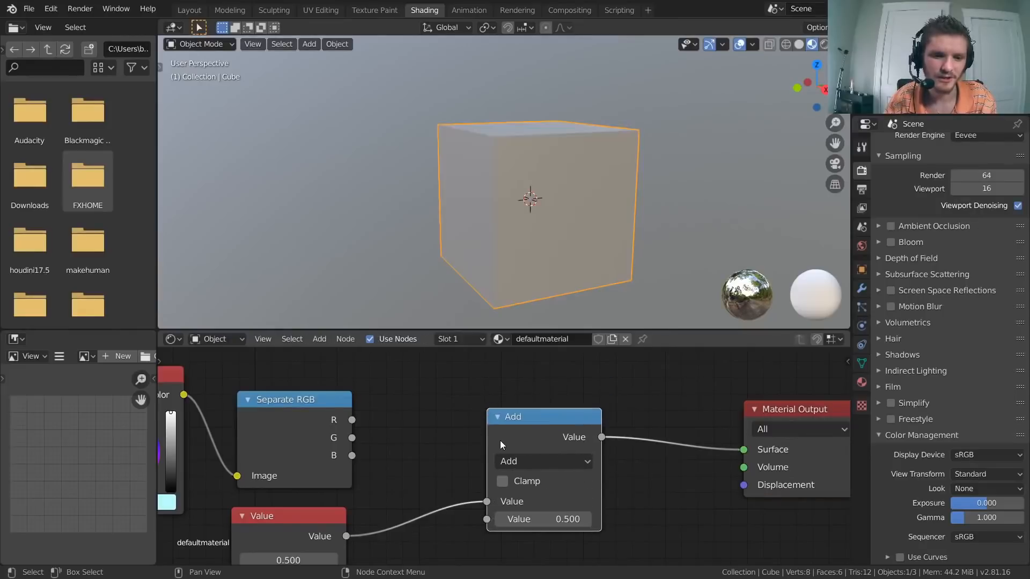
Step: Link the Separate RGB node's R output to the second Value input of the Add node
middle_drag(376, 411, 522, 394)
scroll(523, 395, down, 3)
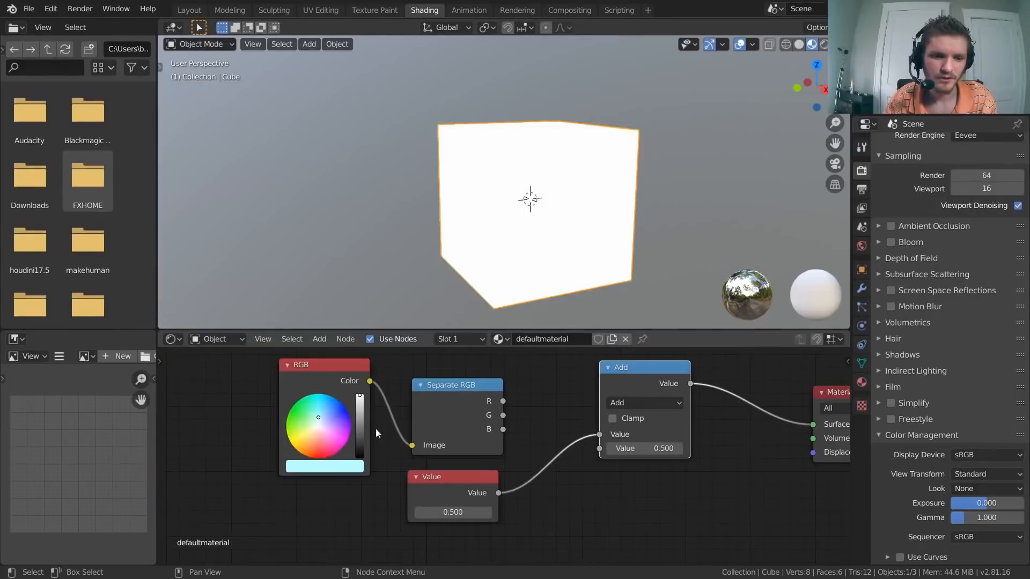
click(319, 468)
middle_drag(506, 403, 391, 407)
drag(389, 406, 484, 452)
middle_drag(356, 420, 491, 393)
Step: Set the Value node to 0, then to -0.5
shift+drag(472, 490, 409, 490)
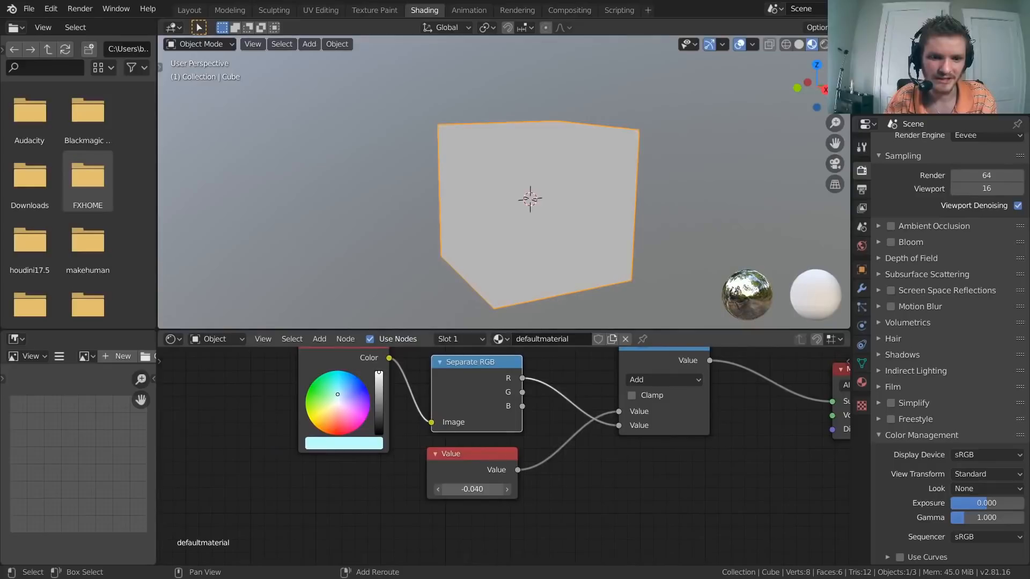
click(478, 490)
text(0)
key(Return)
click(480, 490)
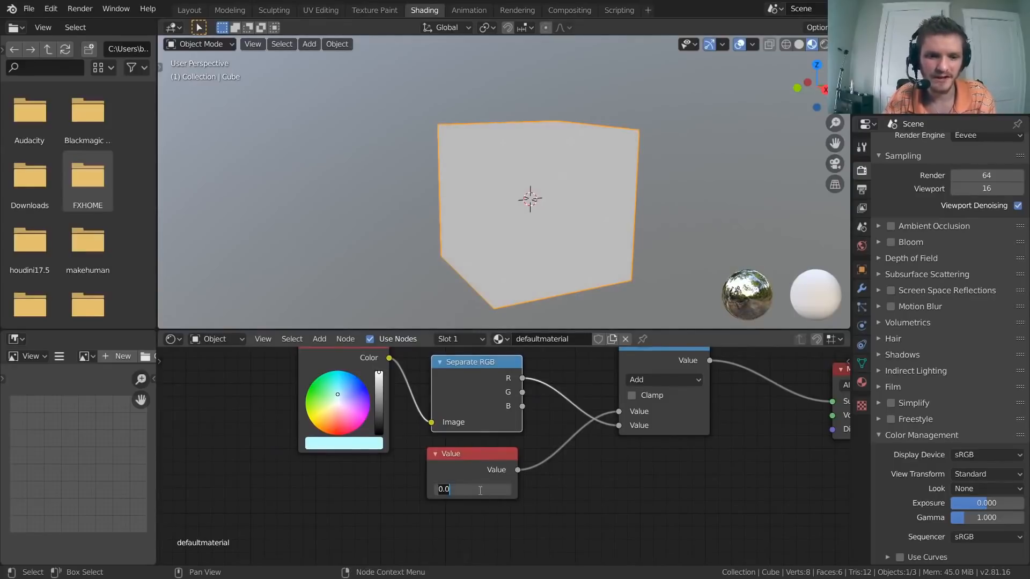
key(BackSpace)
text(-.)
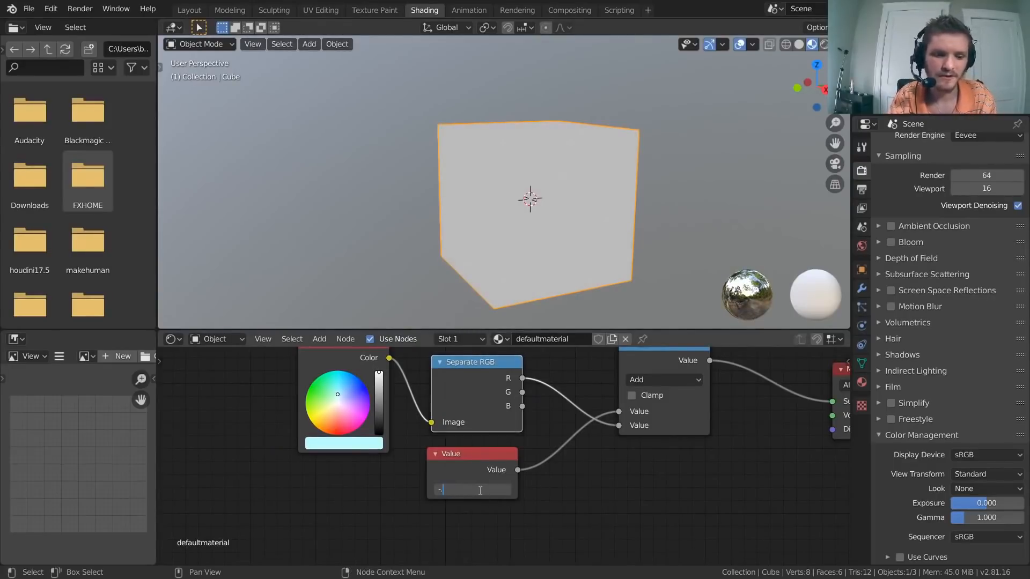
text(5)
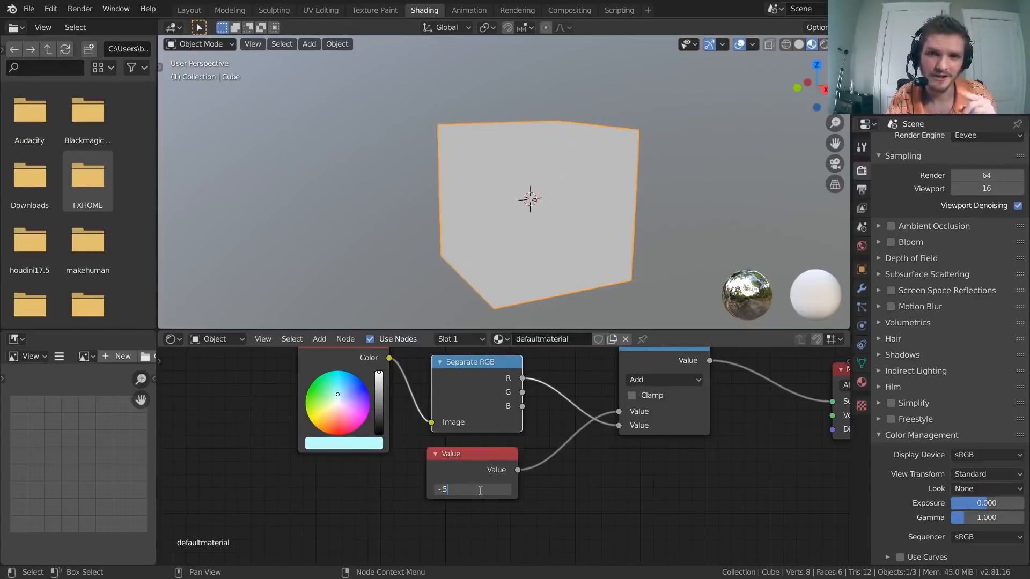
key(Return)
key(Home)
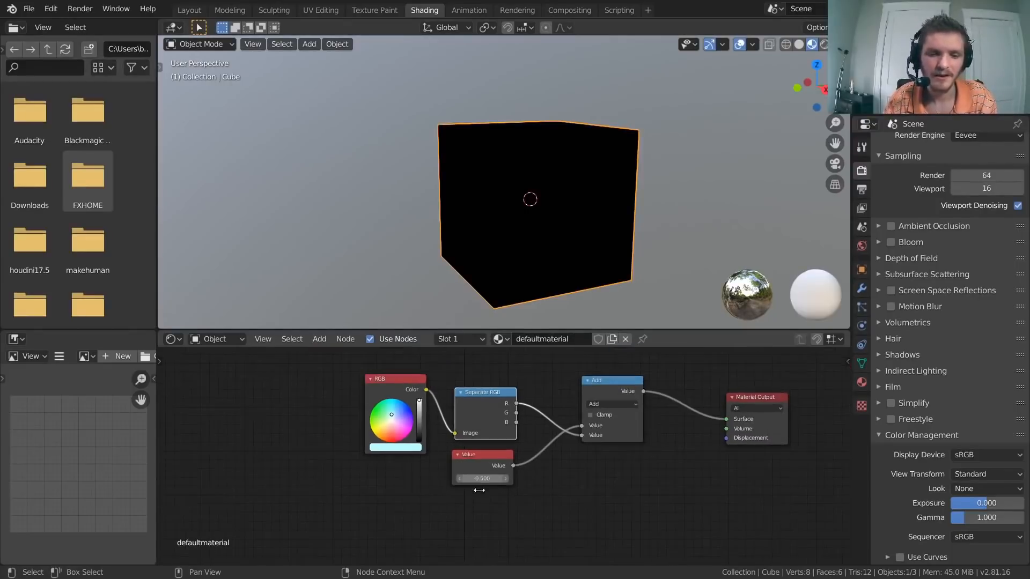
Step: Move the Material Output node close beside the Add node
drag(599, 417, 531, 421)
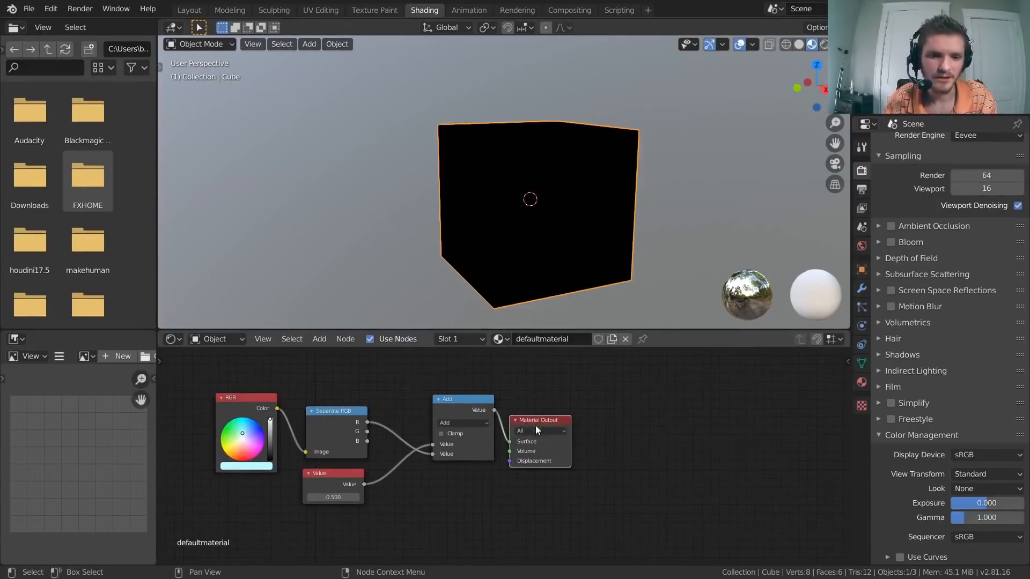
drag(194, 509, 411, 419)
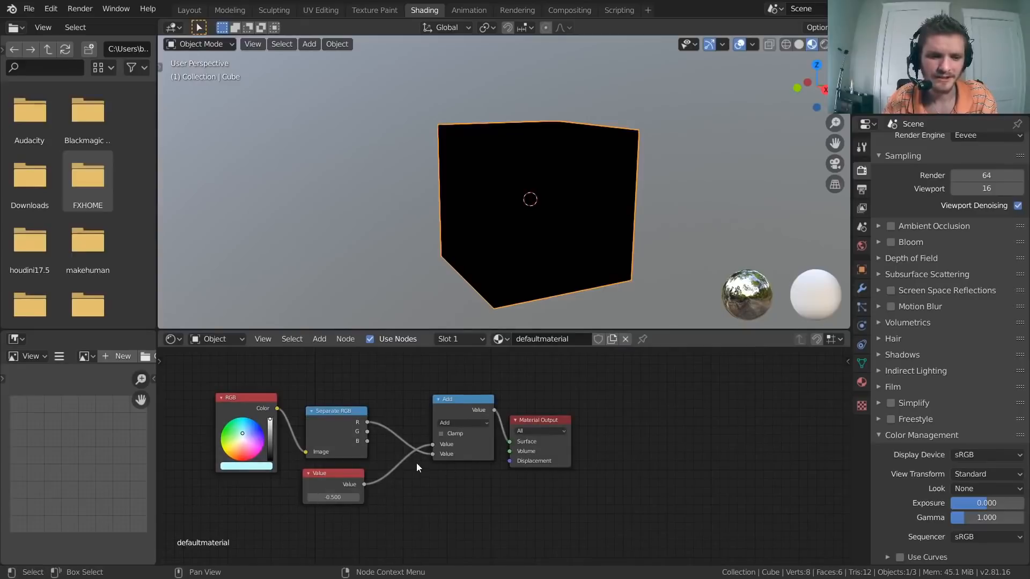
scroll(416, 462, up, 4)
middle_drag(263, 425, 375, 422)
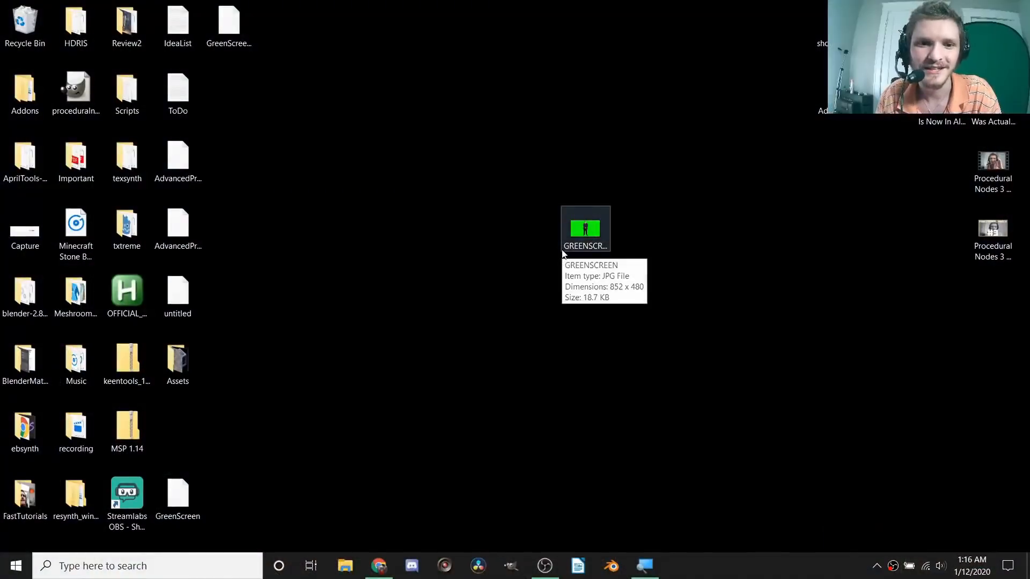
Step: Open the GREENSCREEN image from the desktop, maximise it to examine the figure against the green background, and close it
double_click(579, 231)
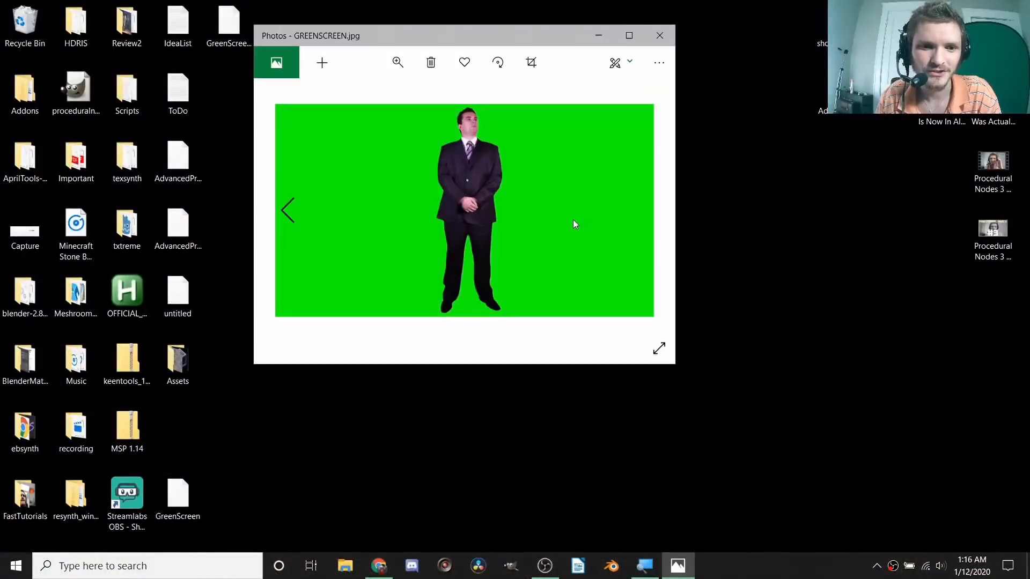
drag(514, 35, 514, 2)
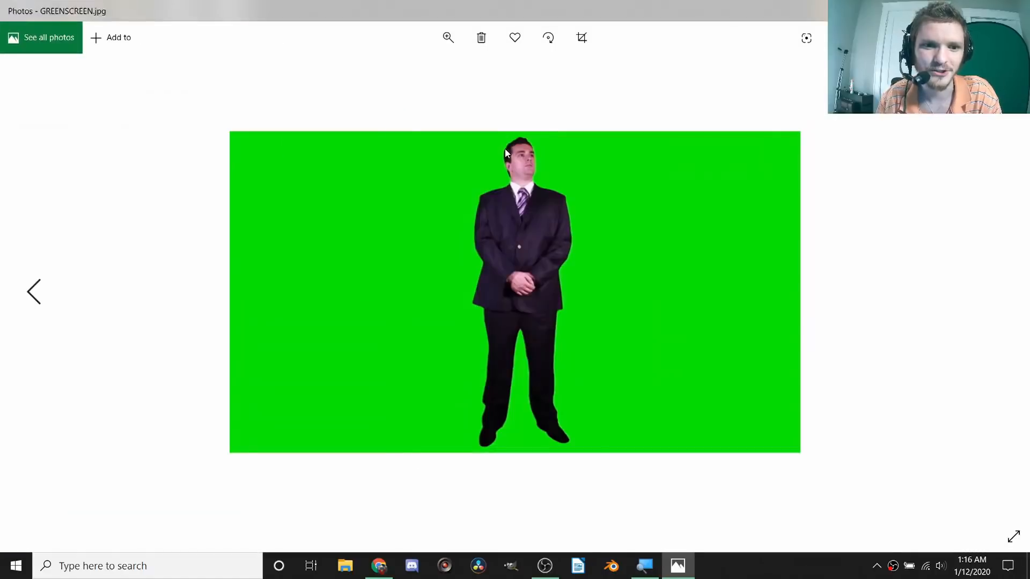
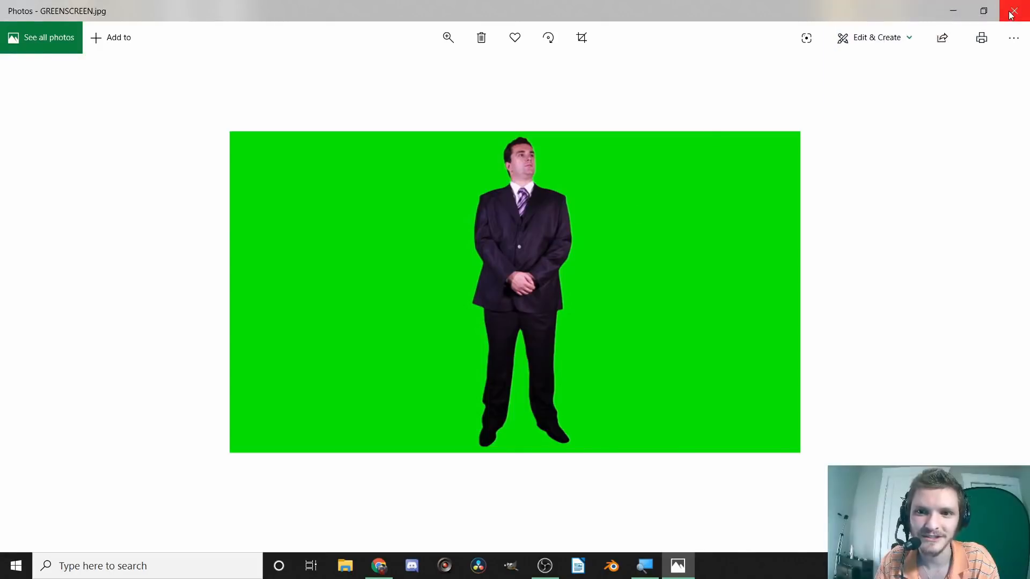
click(1011, 13)
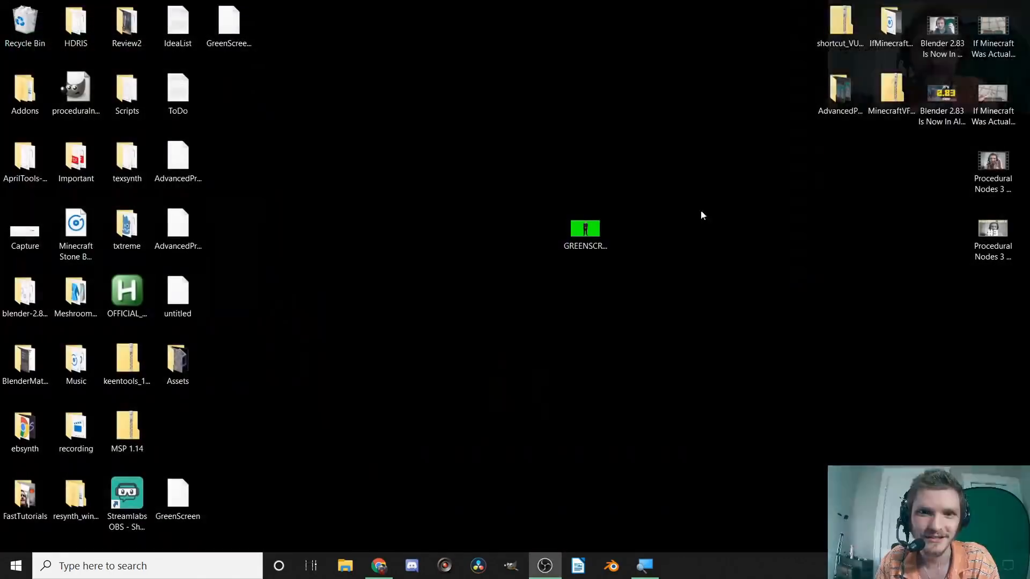
Step: Switch to Chrome to examine the image results for the euclidean distance formula, and close the browser
click(386, 570)
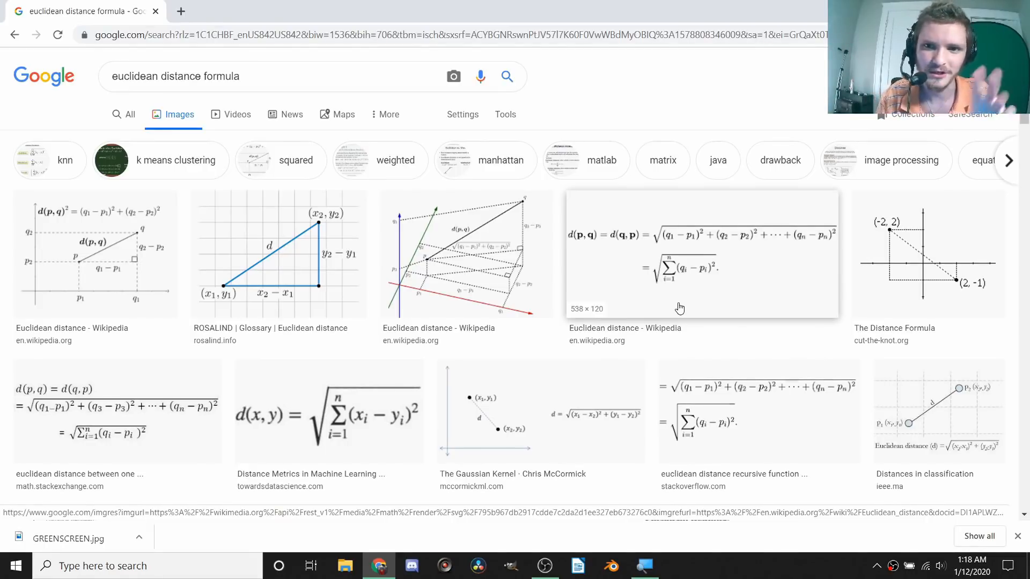
click(1011, 15)
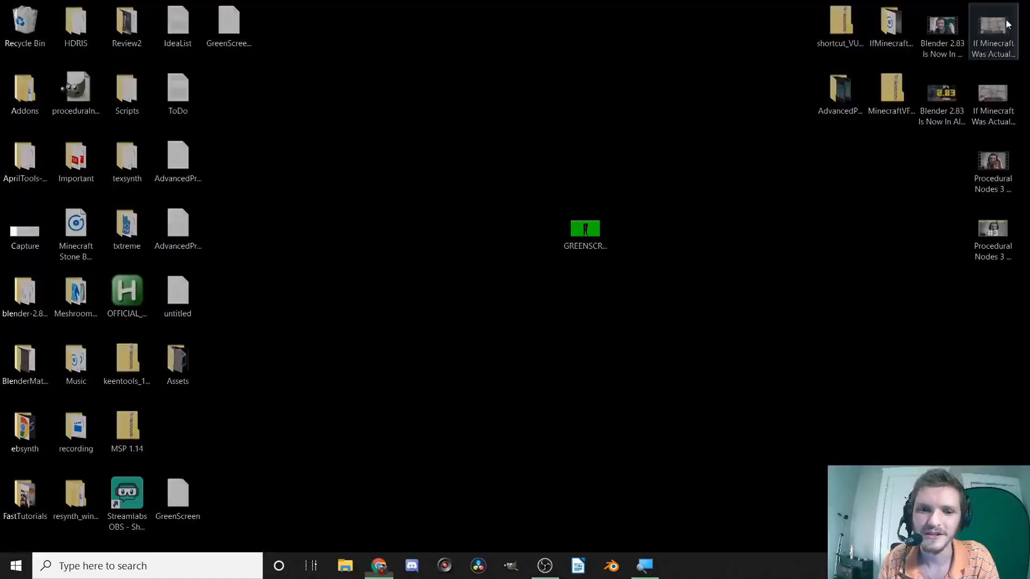
Step: Launch Blender, dismiss the splash screen and switch the window to fullscreen
click(610, 565)
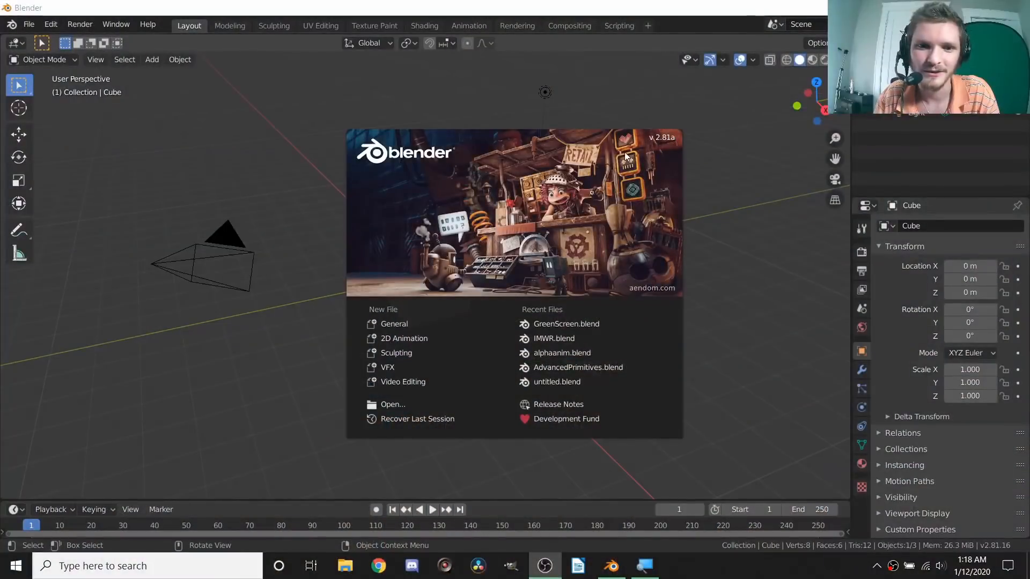
click(621, 125)
key(q)
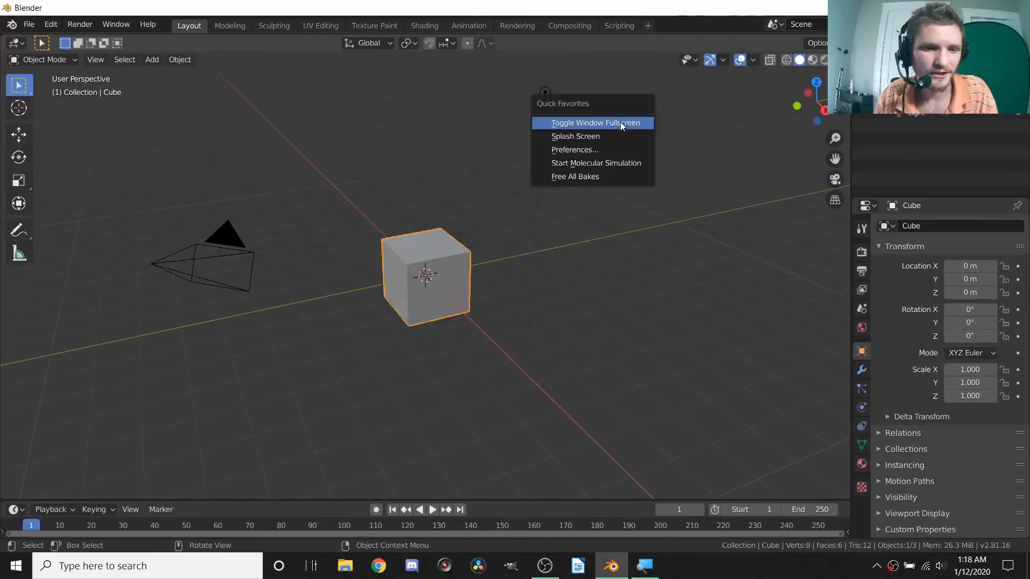
click(621, 123)
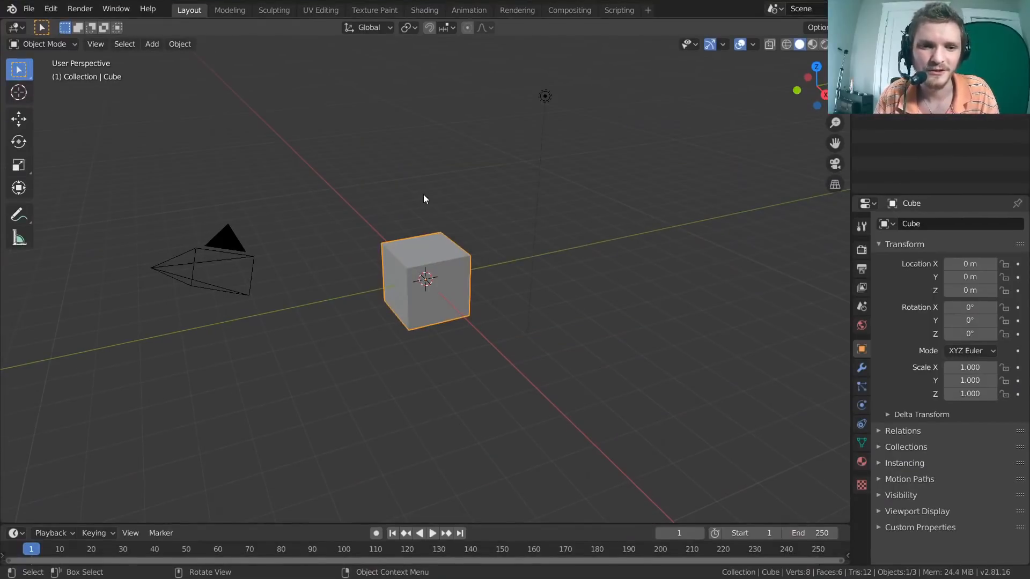
Step: Delete all the default objects from the scene
key(a)
key(x)
key(x)
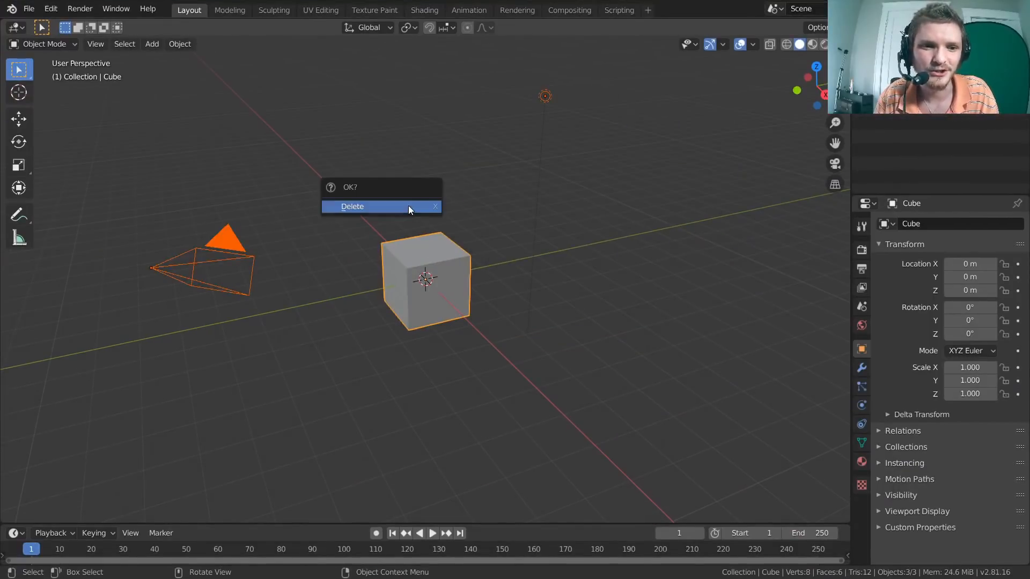
click(410, 206)
Step: Add a plane mesh at the scene's origin
key(shift+a)
mouse_move(412, 209)
click(481, 206)
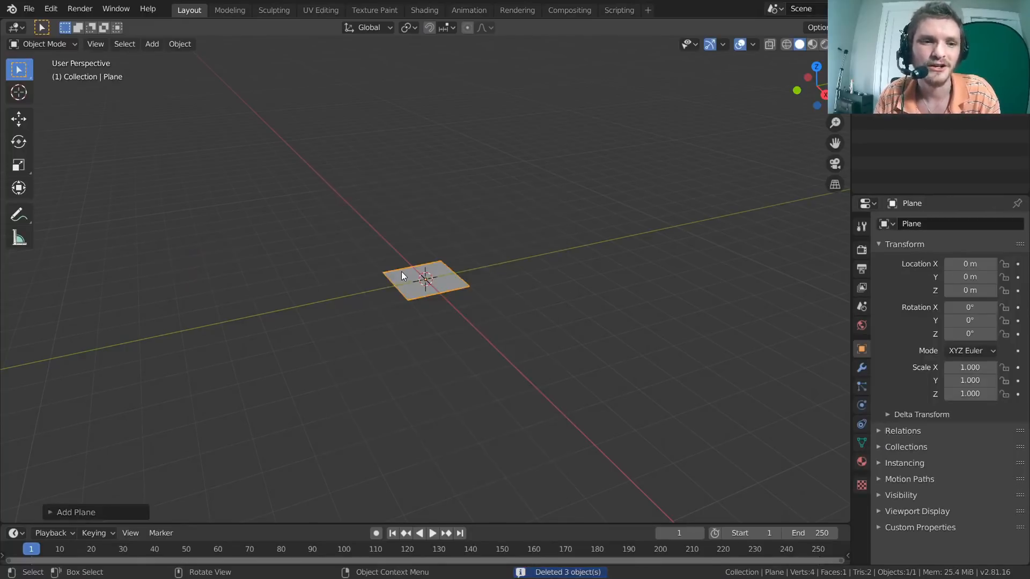
scroll(402, 276, up, 5)
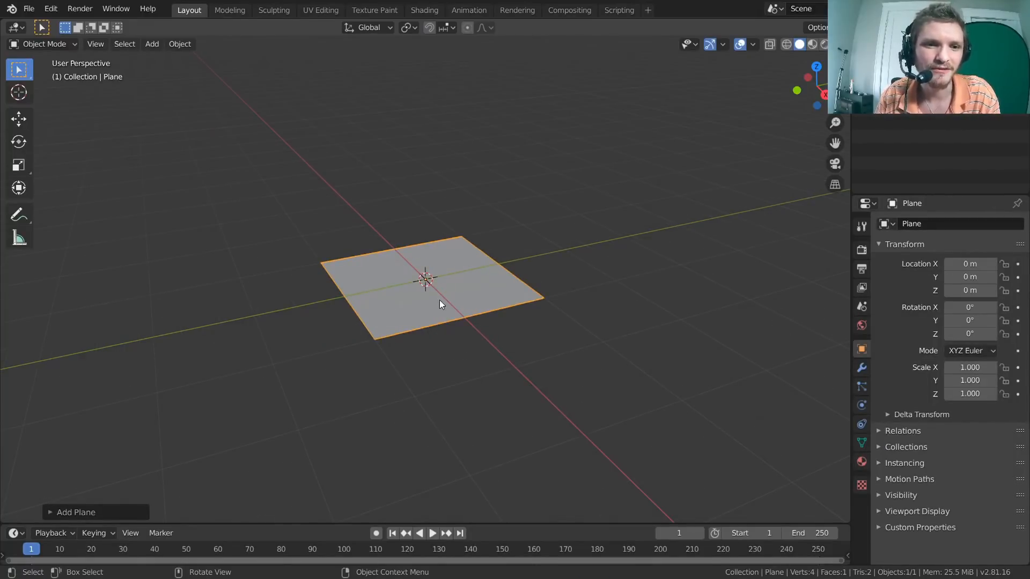
Step: Switch to the Shading workspace and assign the existing material named Material to the plane
click(424, 10)
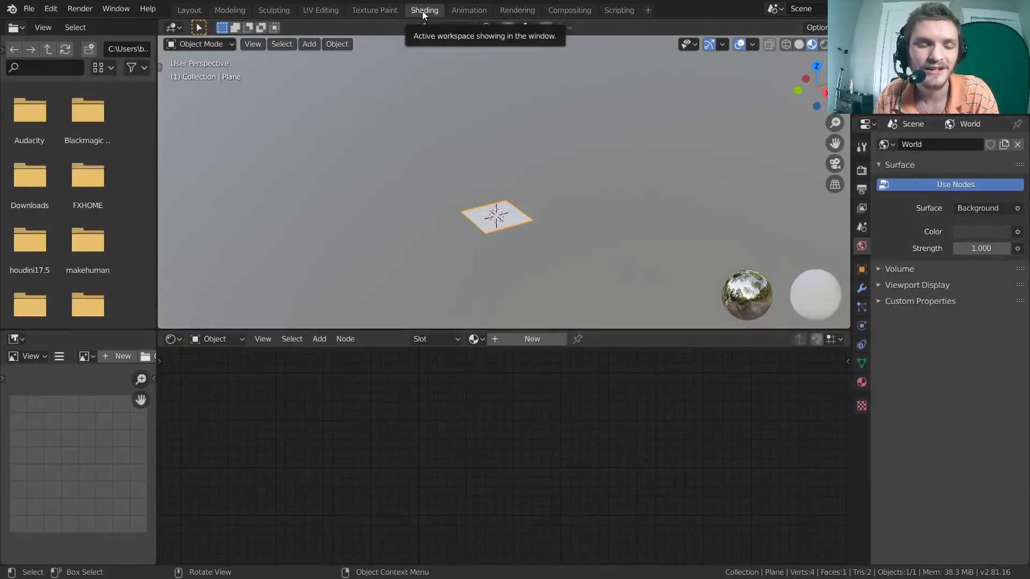
scroll(514, 243, up, 5)
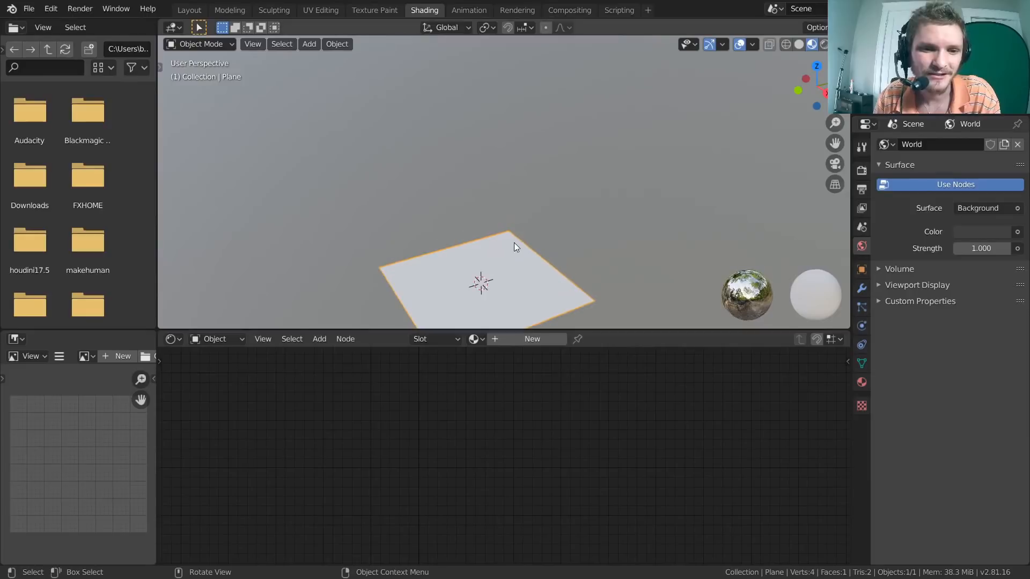
shift+middle_drag(520, 241, 520, 170)
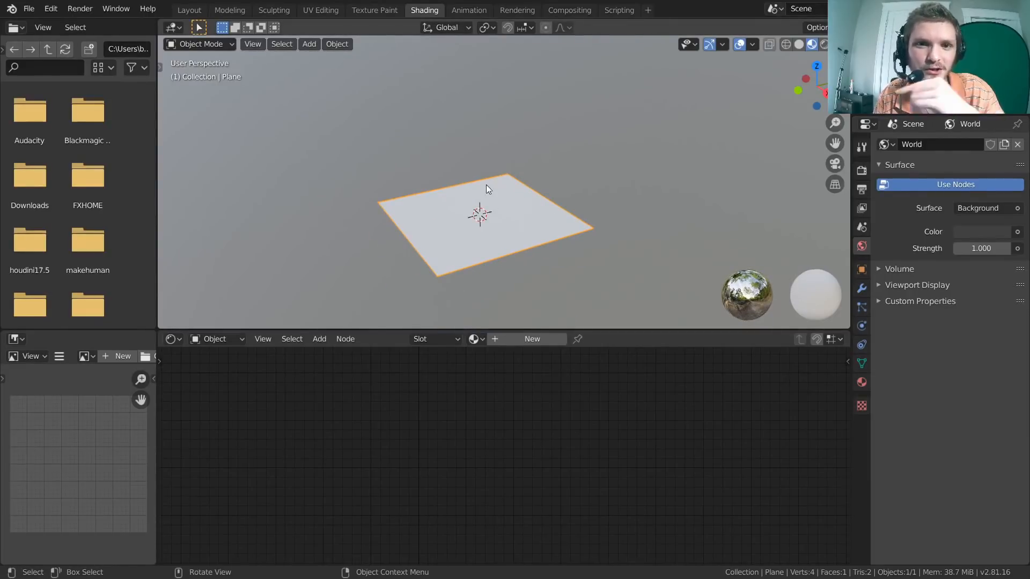
click(473, 339)
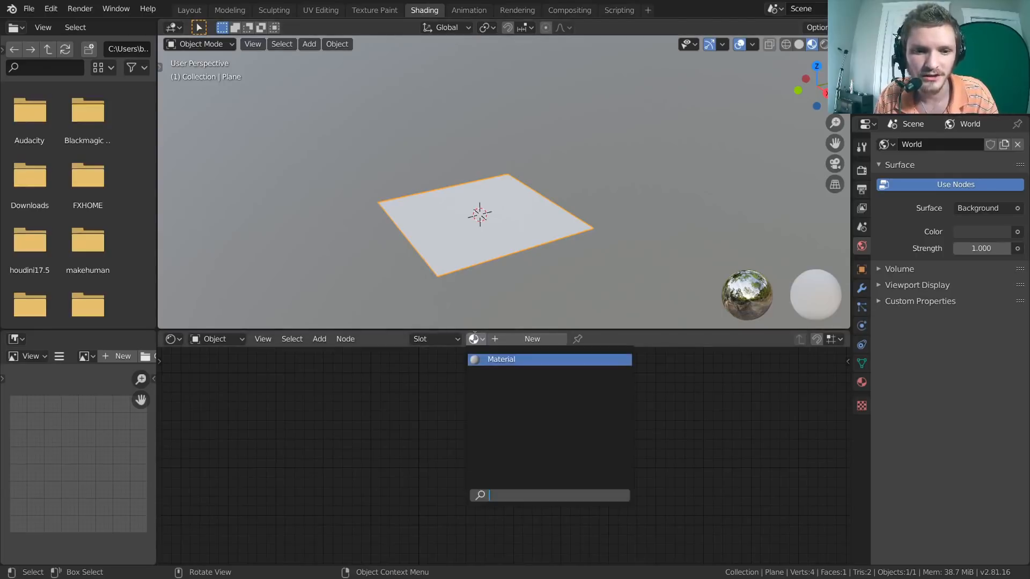
click(486, 361)
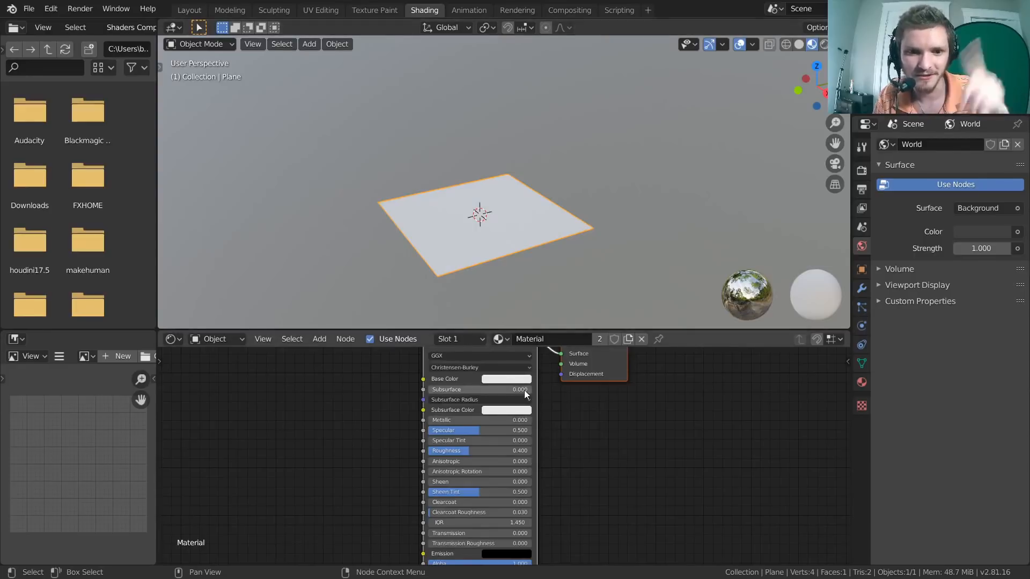
Step: Set the Principled BSDF's base colour to yellow
middle_drag(525, 381, 535, 414)
click(528, 412)
click(552, 292)
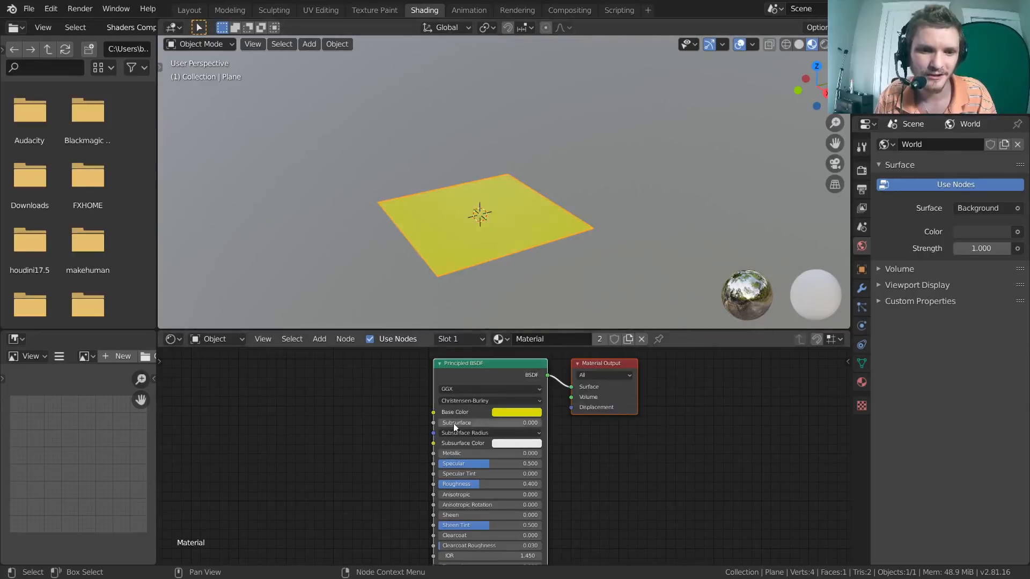
Step: Rename the material to greenscreen and delete its Principled BSDF node
click(545, 338)
text(greenscreen)
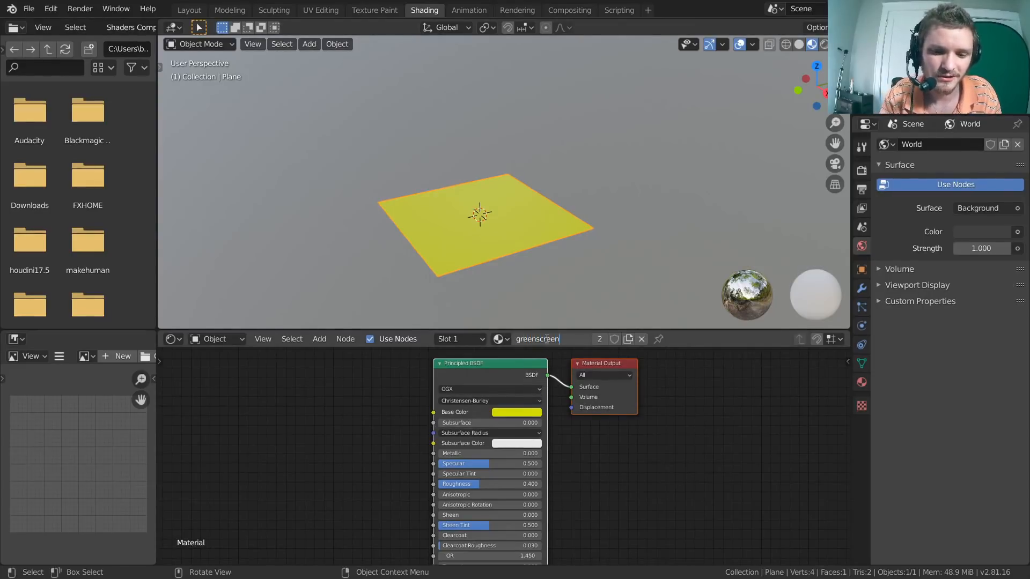
key(Return)
middle_drag(393, 383, 490, 430)
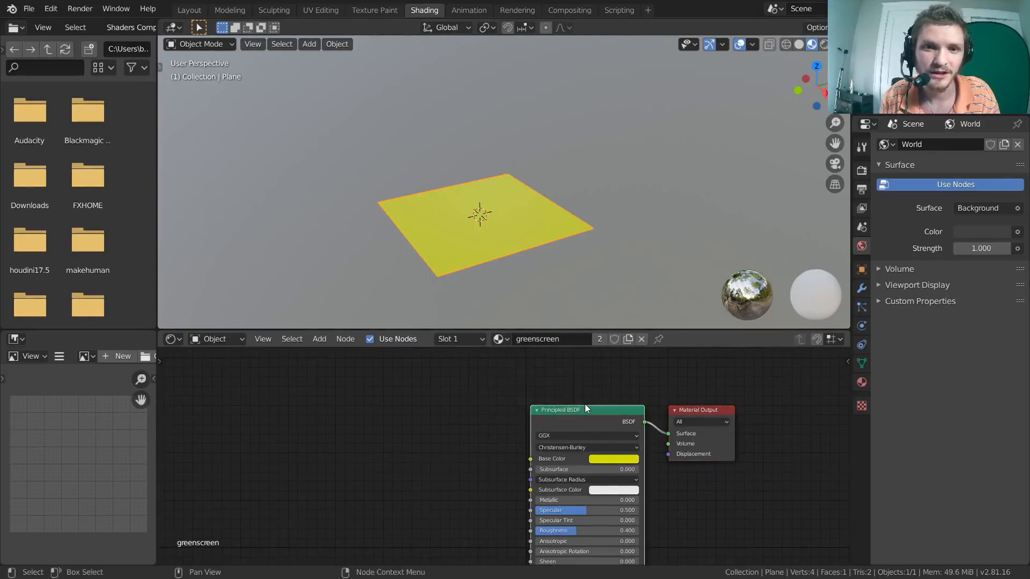
key(x)
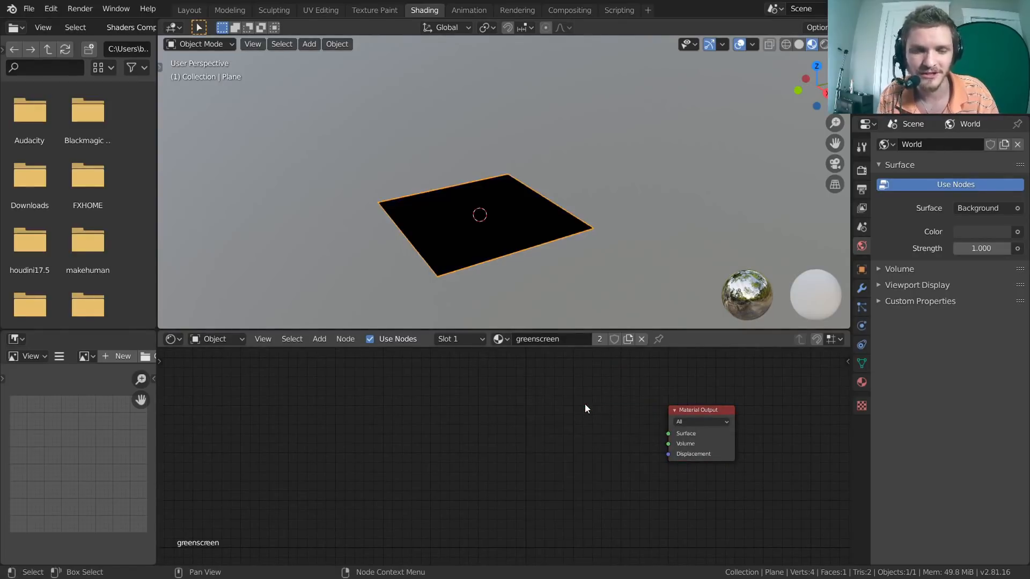
middle_drag(584, 409, 452, 428)
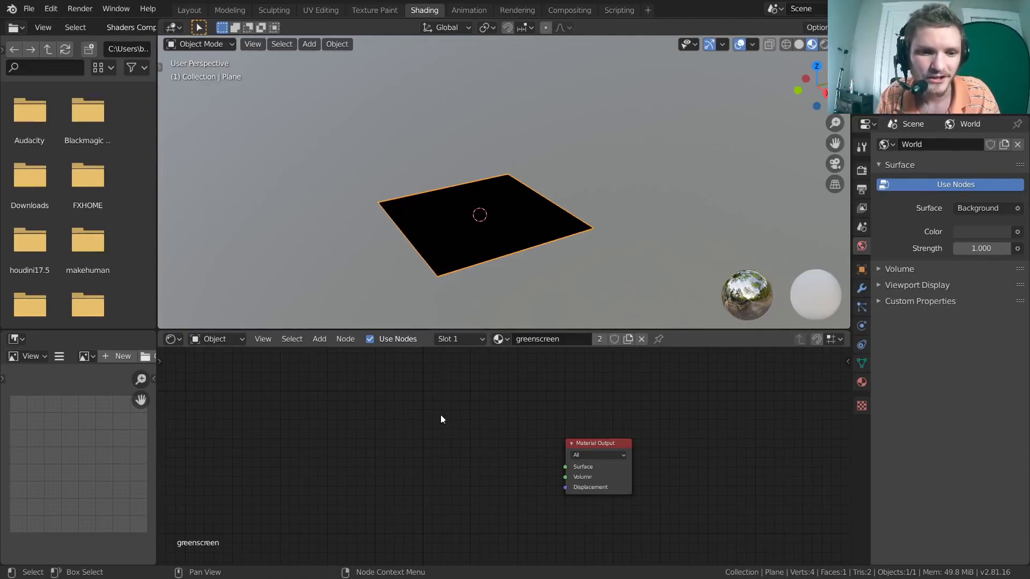
Step: Add an Image Texture node beside the Material Output in the node graph
middle_drag(446, 420, 465, 415)
key(shift+a)
click(319, 339)
key(shift+a)
click(378, 384)
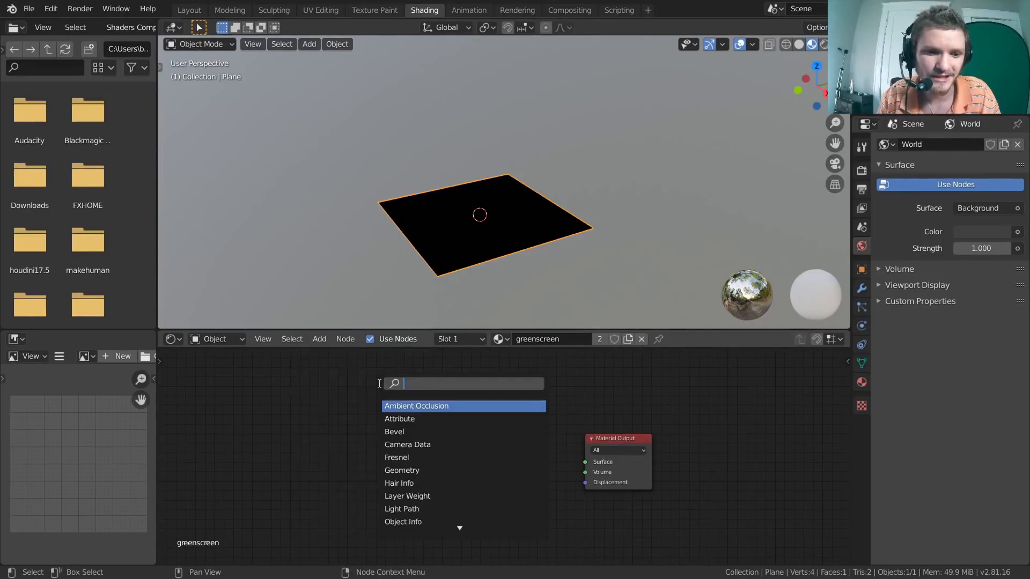
text(image)
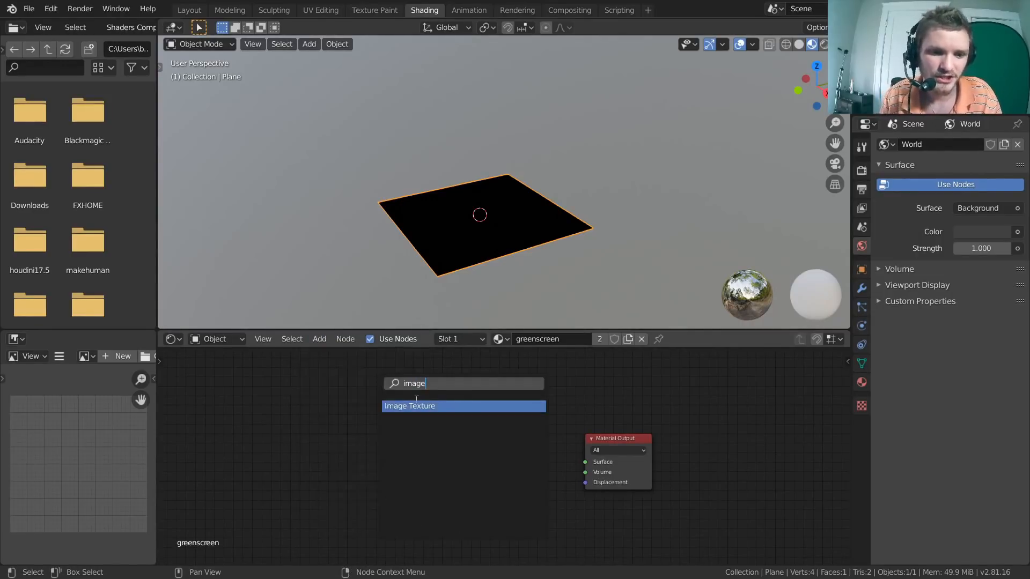
key(Return)
Step: Add a second Image Texture node and delete it again
key(shift+a)
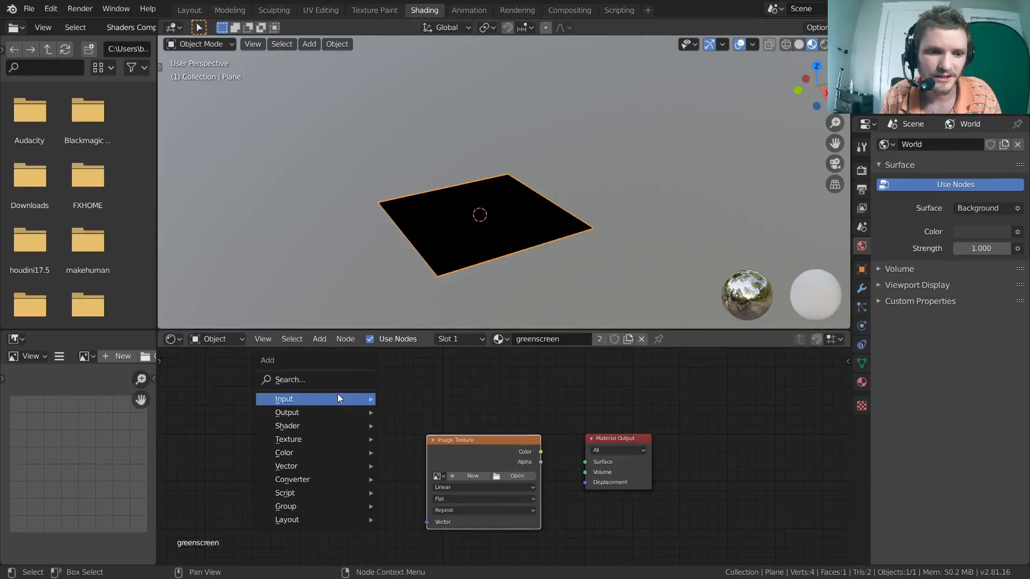
mouse_move(338, 398)
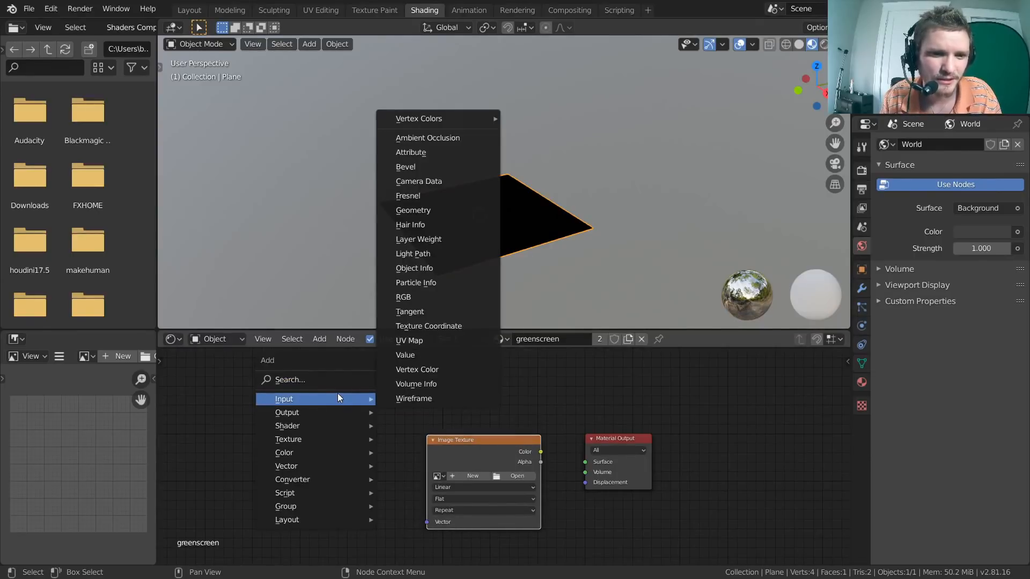
mouse_move(319, 437)
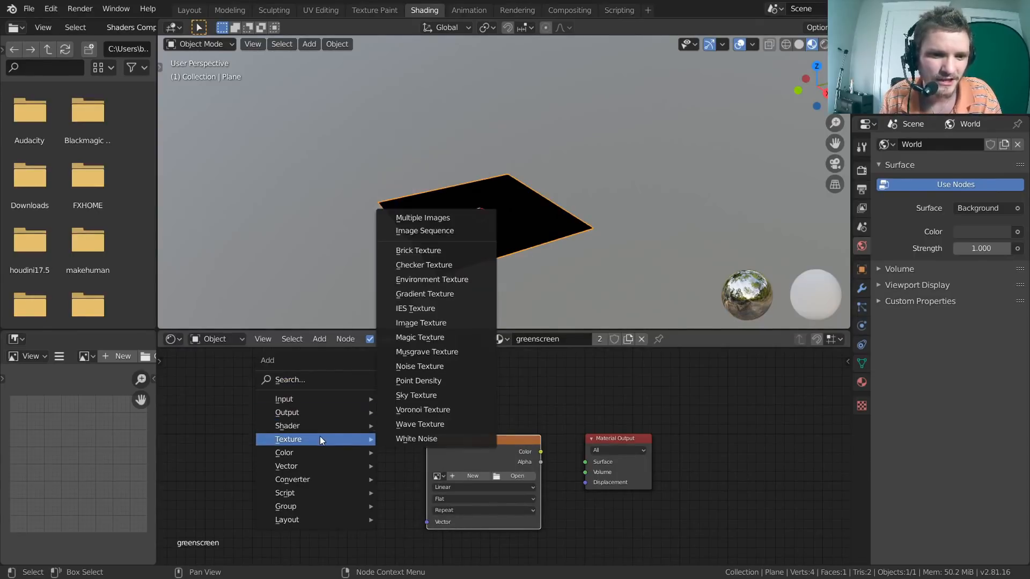
click(427, 326)
click(282, 389)
key(x)
Step: Link the Image Texture's Color output to the Material Output's Surface input and space the two nodes apart
scroll(500, 423, up, 2)
mouse_move(560, 399)
mouse_down()
mouse_move(625, 457)
mouse_move(556, 398)
mouse_up()
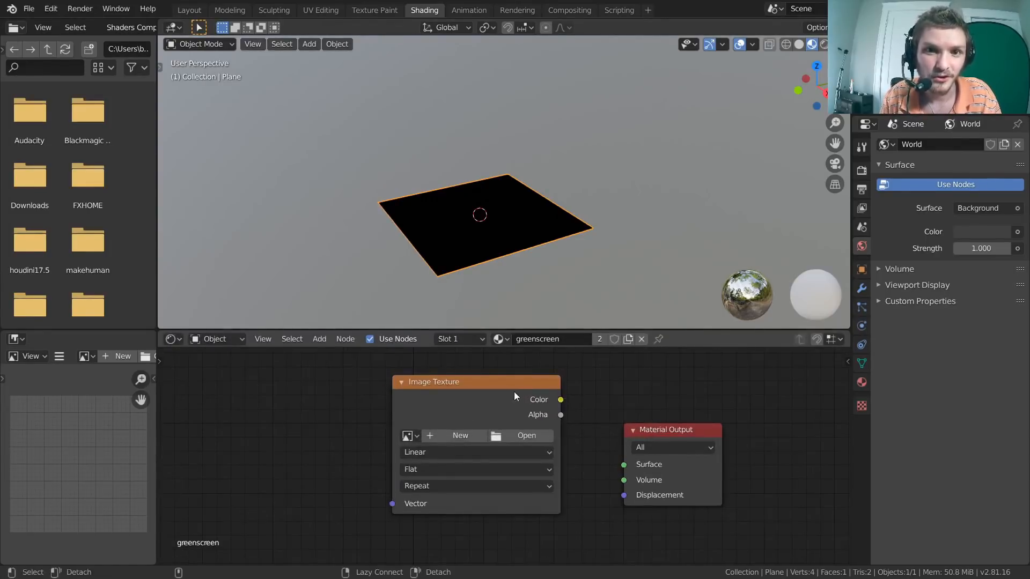
alt+right_drag(507, 385, 635, 450)
drag(537, 429, 468, 438)
Step: Load GREENSCREEN.jpg from the Desktop folder into the Image Texture node and shift the node slightly away from the output
click(461, 446)
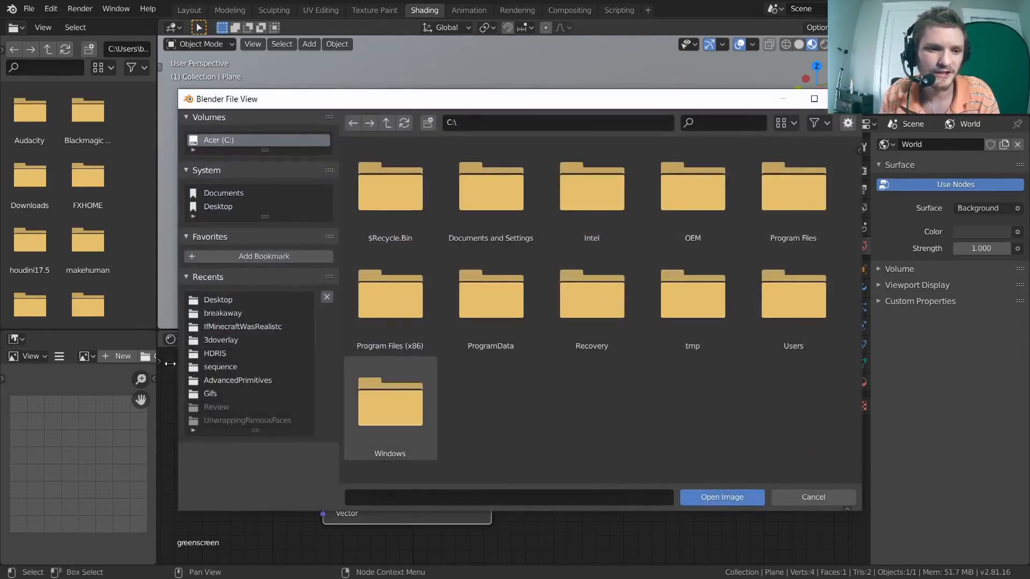
click(225, 300)
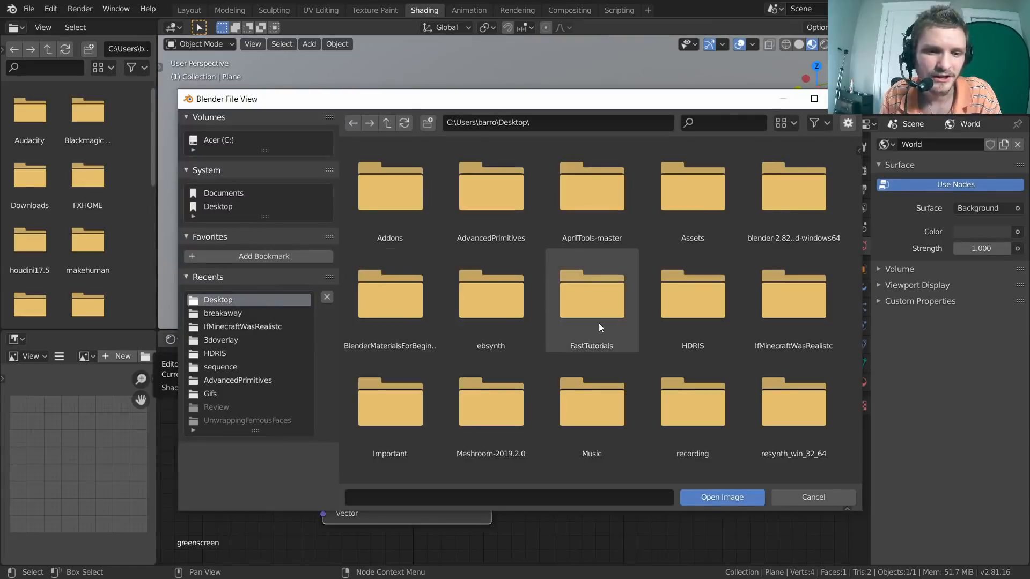
scroll(598, 322, down, 10)
double_click(592, 326)
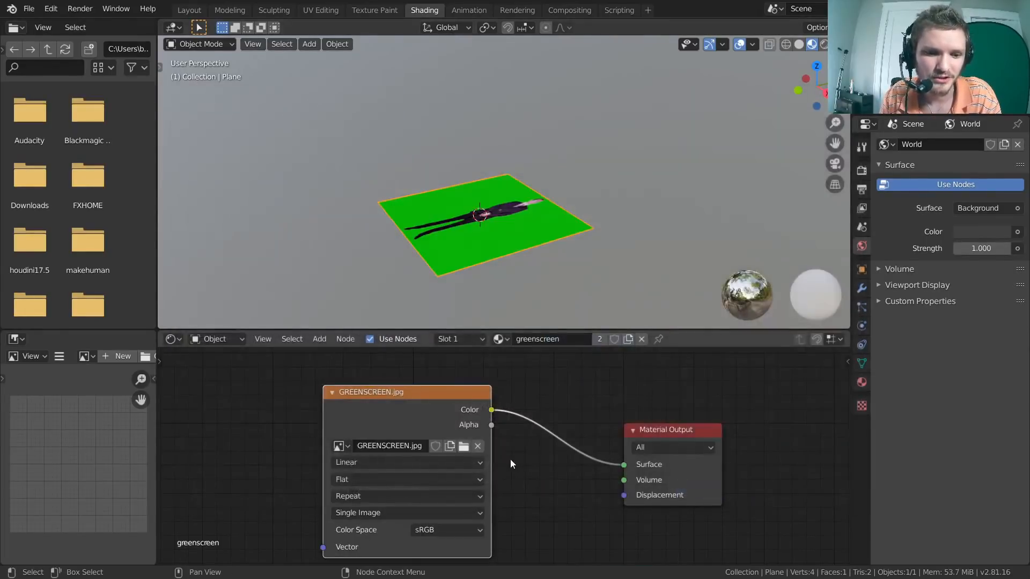
drag(430, 396, 400, 377)
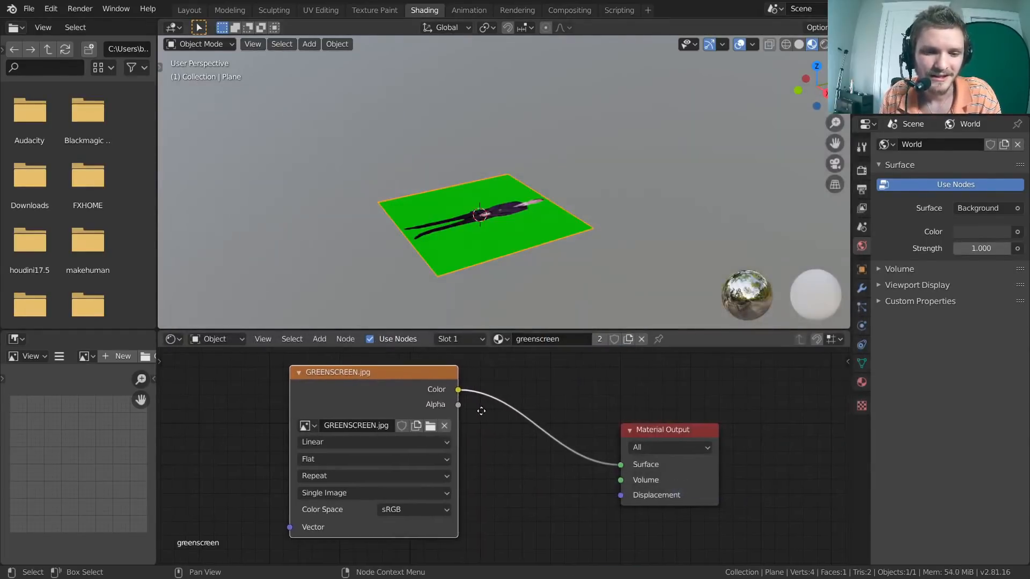
middle_drag(484, 410, 459, 420)
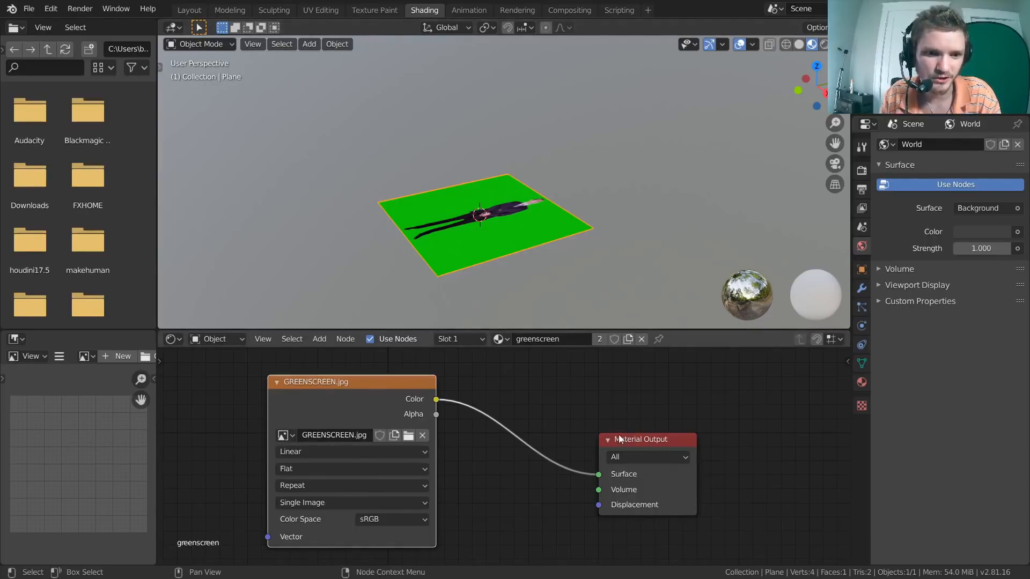
Step: Scale the plane along the X axis in top view until the man in the image has natural proportions
click(816, 65)
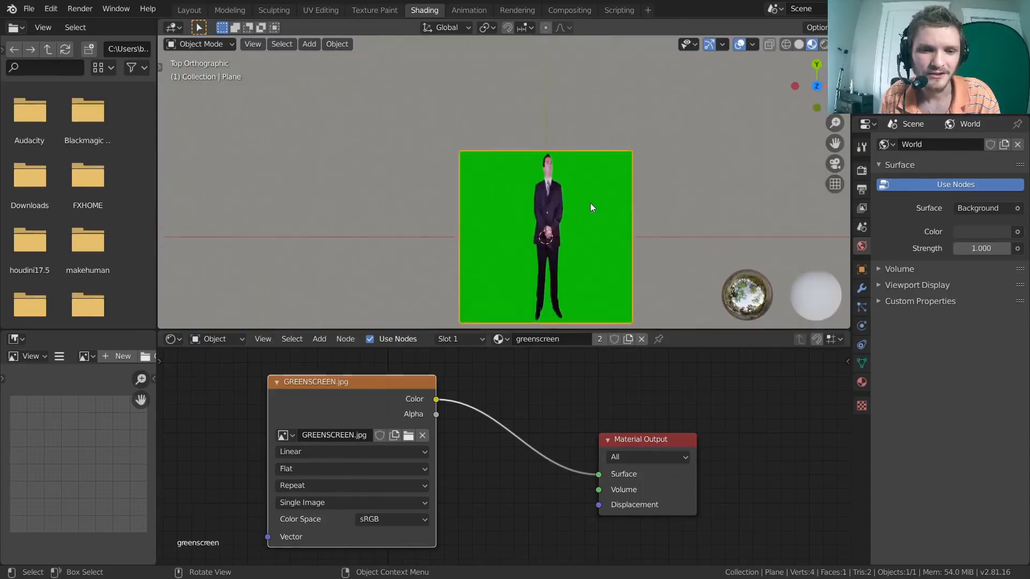
scroll(587, 196, up, 2)
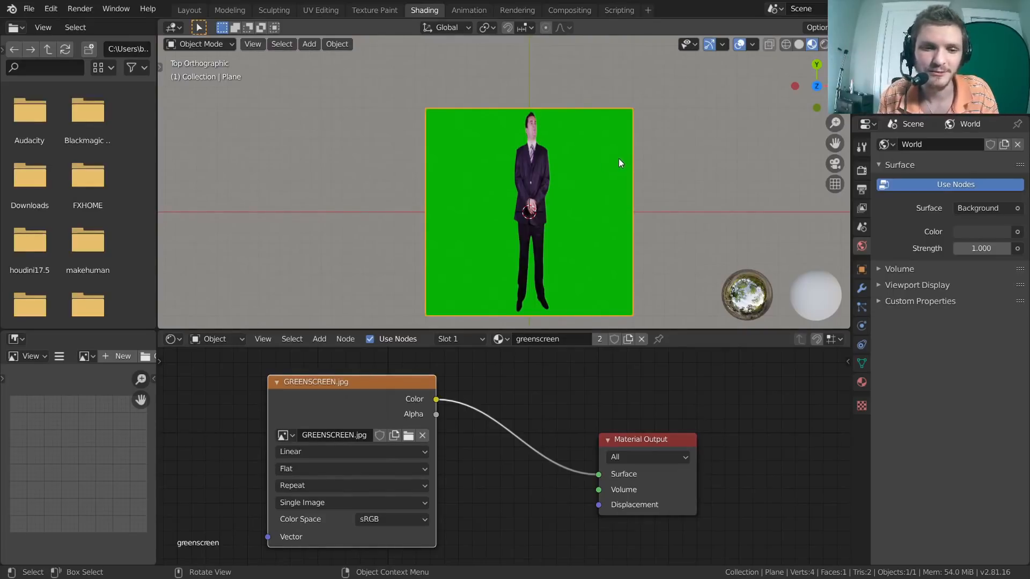
key(s)
key(x)
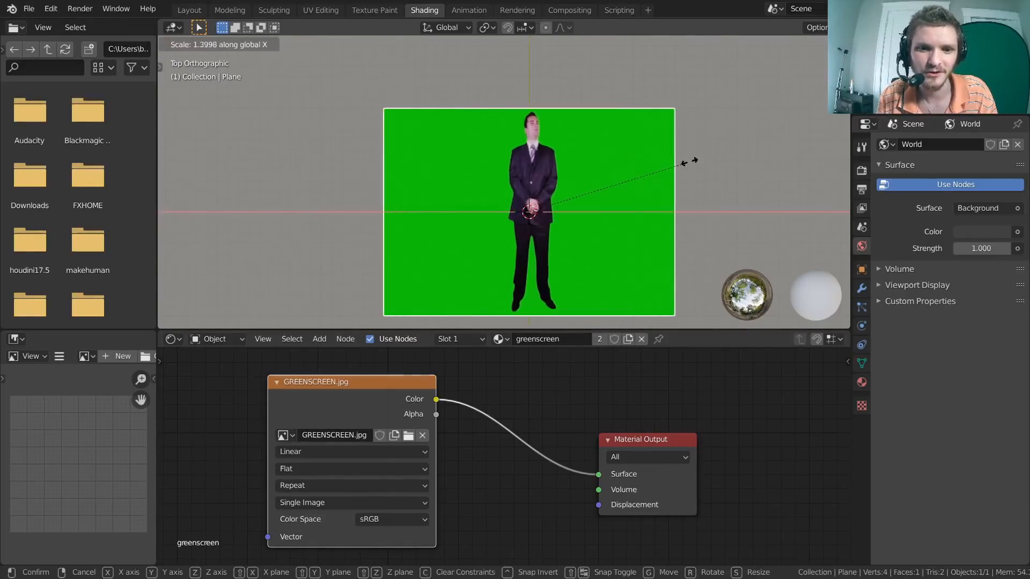
click(742, 159)
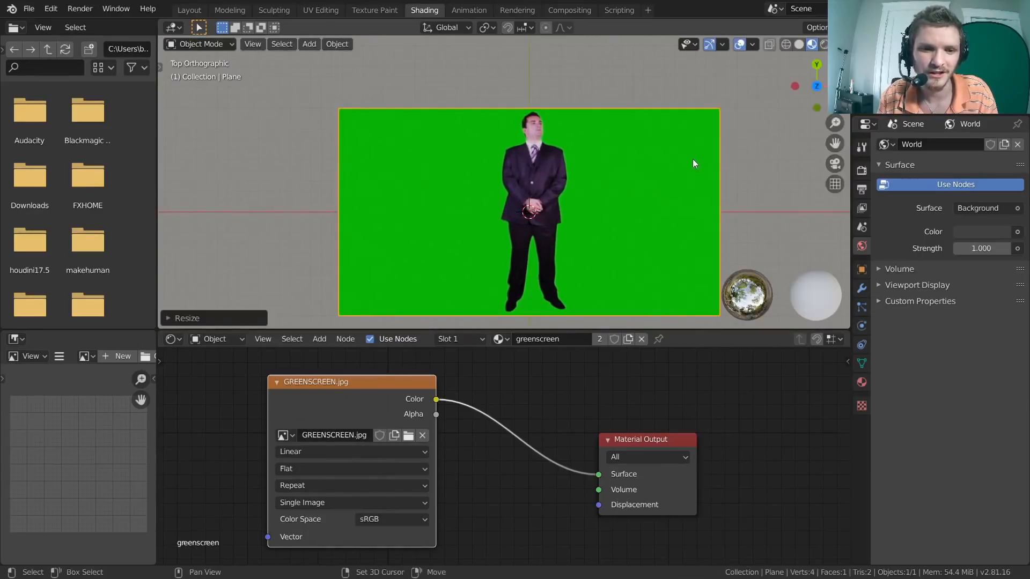
shift+middle_drag(644, 166, 612, 148)
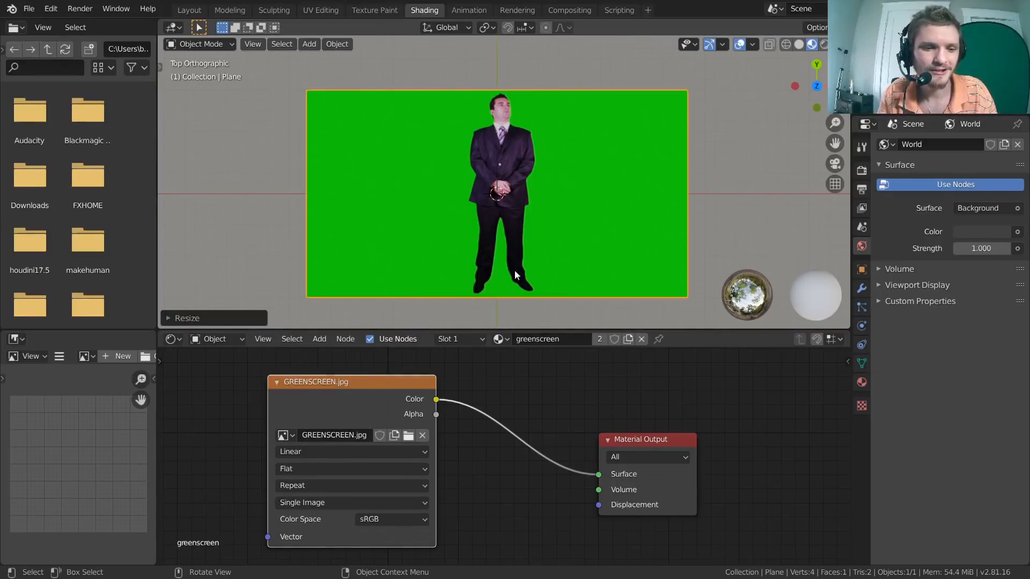
Step: Move the GREENSCREEN.jpg node farther from the Material Output to make room for more nodes
middle_drag(361, 388, 504, 382)
scroll(509, 397, down, 1)
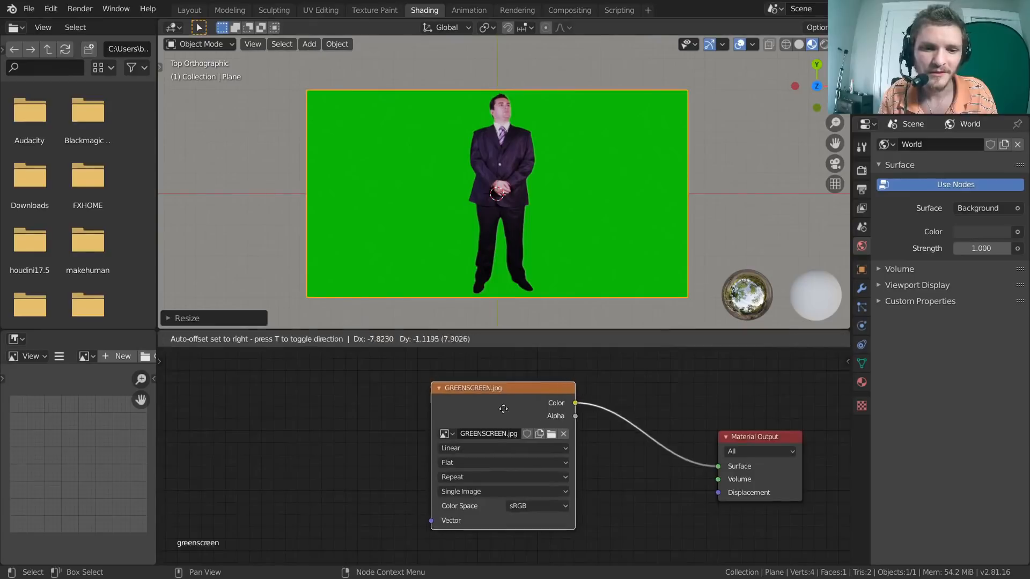
drag(511, 408, 345, 386)
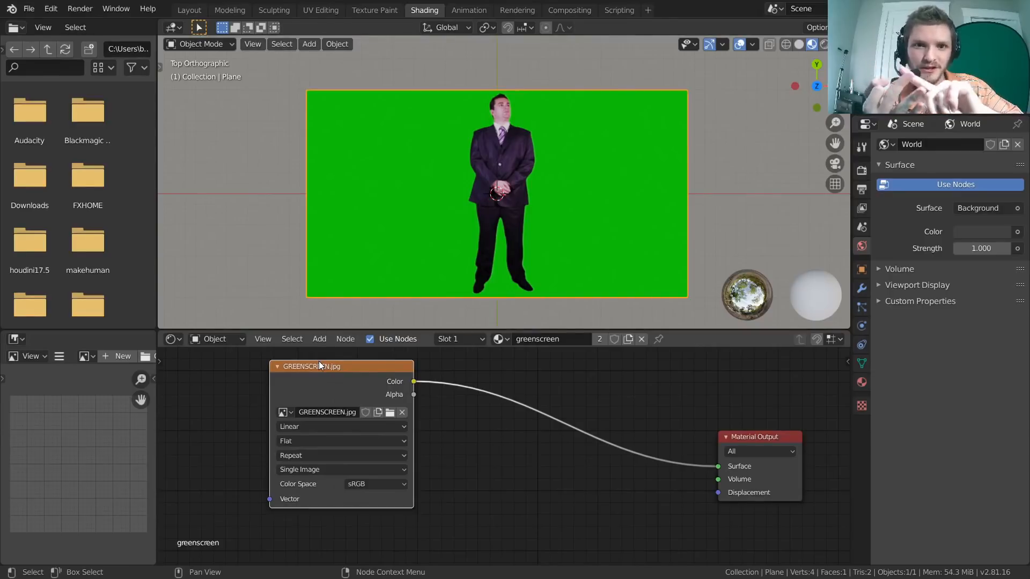
middle_drag(537, 388, 508, 421)
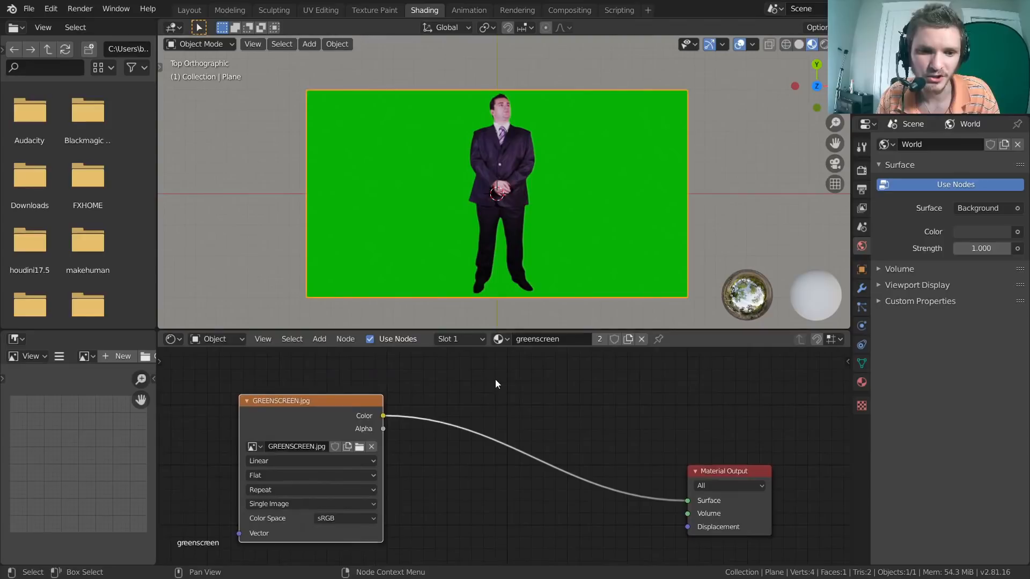
Step: Insert a Separate RGB node into the link between the GREENSCREEN.jpg node and the Material Output
key(shift+a)
click(474, 324)
text(sep)
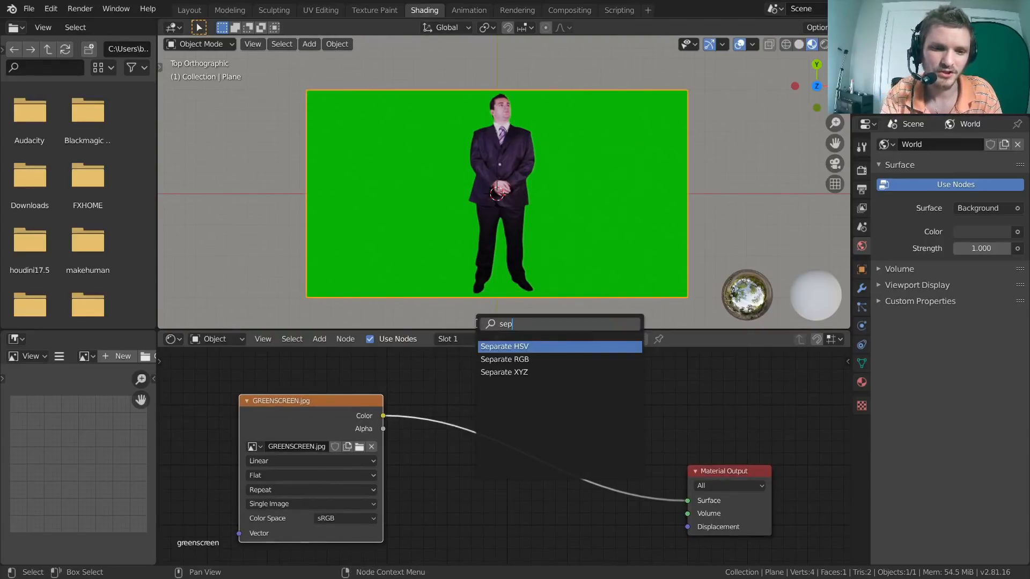
click(504, 360)
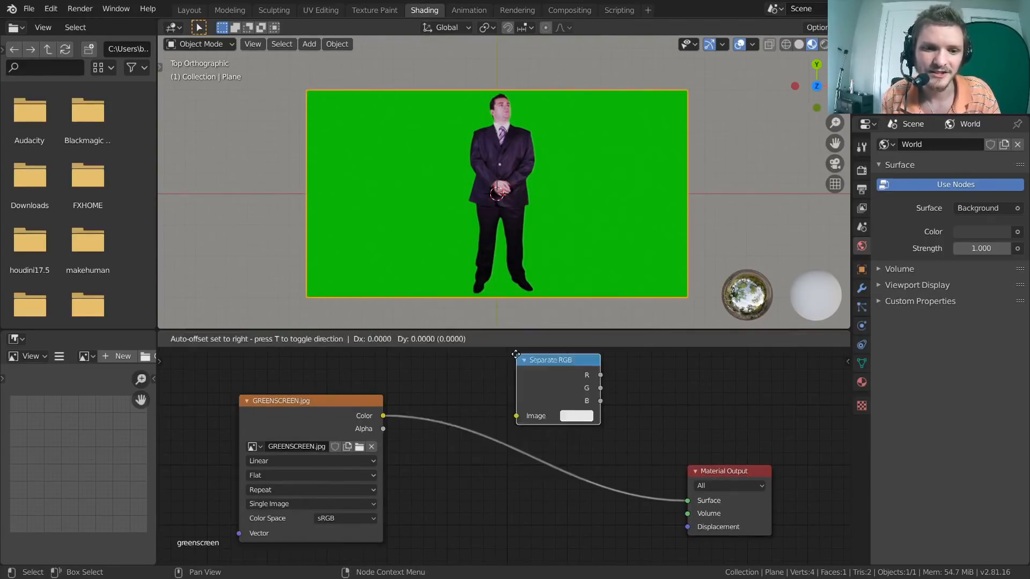
click(434, 396)
middle_drag(434, 394, 437, 372)
drag(514, 373, 498, 369)
scroll(497, 396, up, 2)
middle_drag(346, 384, 319, 414)
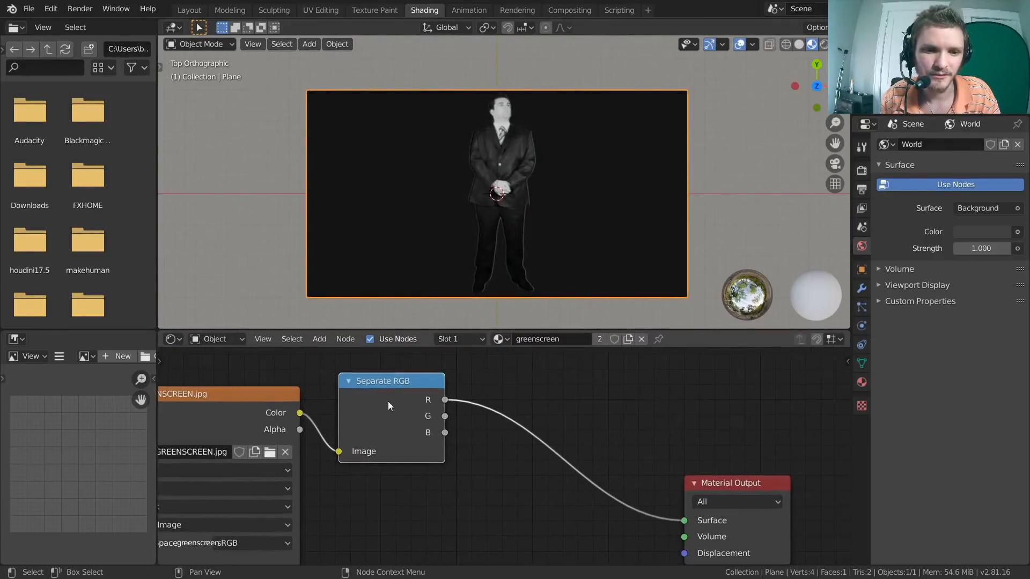
Step: Preview the Separate RGB node's blue and green channels on the plane through a Viewer node, and delete the Viewer
ctrl+shift+click(401, 381)
ctrl+shift+click(401, 382)
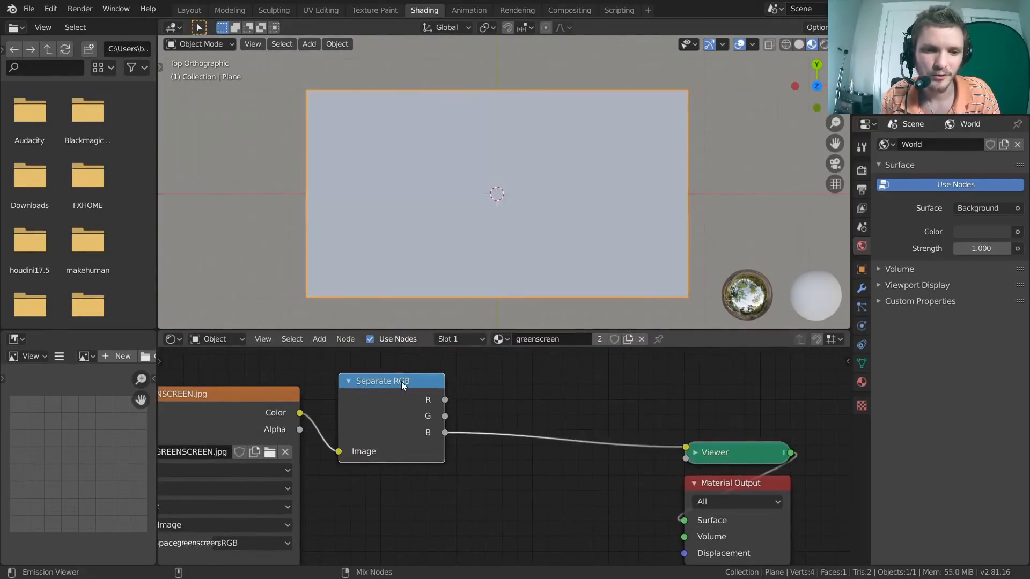
ctrl+shift+click(402, 381)
drag(445, 433, 686, 447)
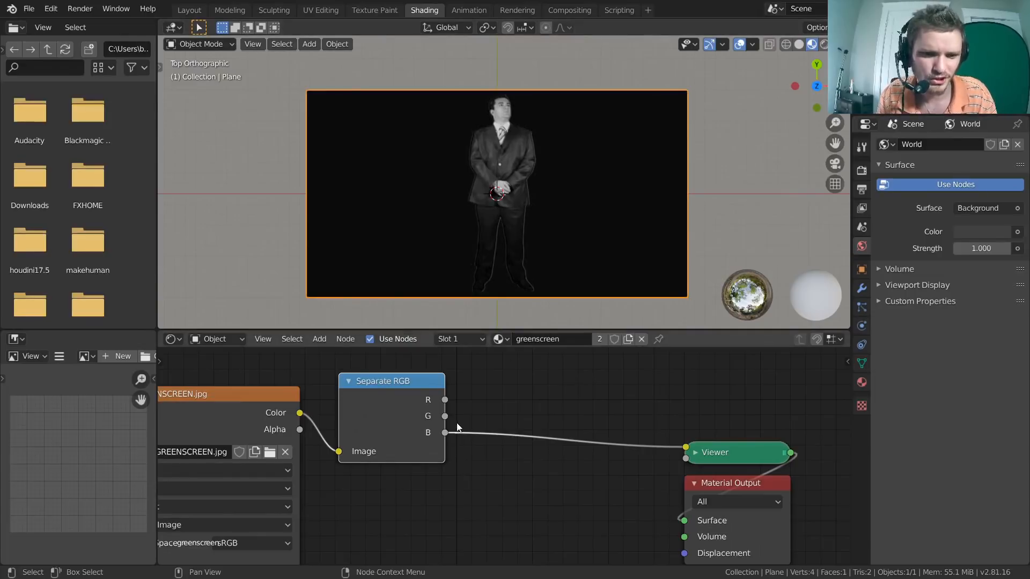
ctrl+shift+click(423, 384)
ctrl+shift+click(423, 385)
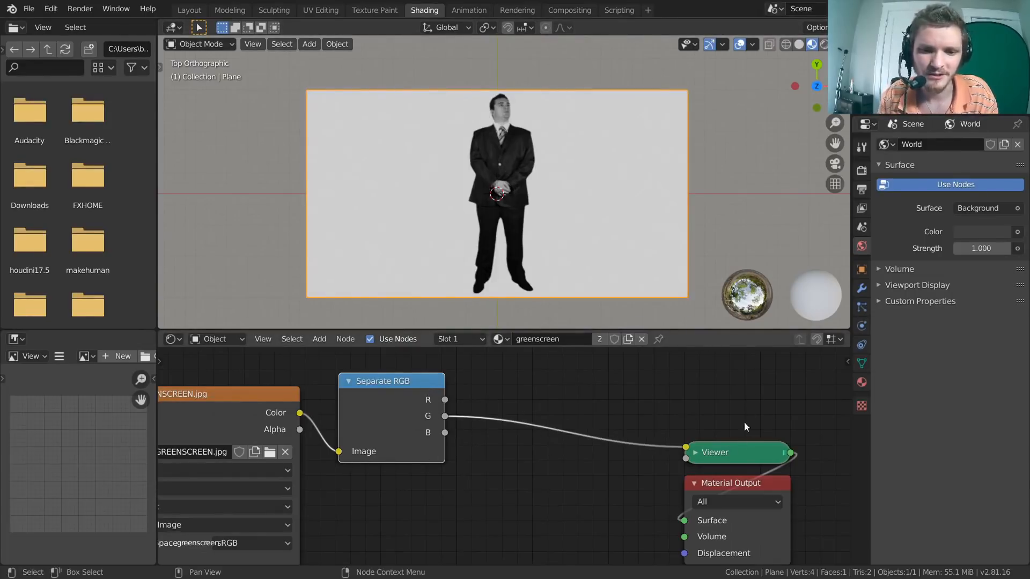
click(736, 452)
key(x)
Step: Try linking the Separate RGB node's R and G outputs directly to the Material Output's Surface, undoing each link
drag(400, 394, 383, 477)
middle_drag(542, 429, 421, 376)
drag(306, 429, 562, 468)
key(ctrl+z)
drag(307, 445, 563, 467)
key(ctrl+z)
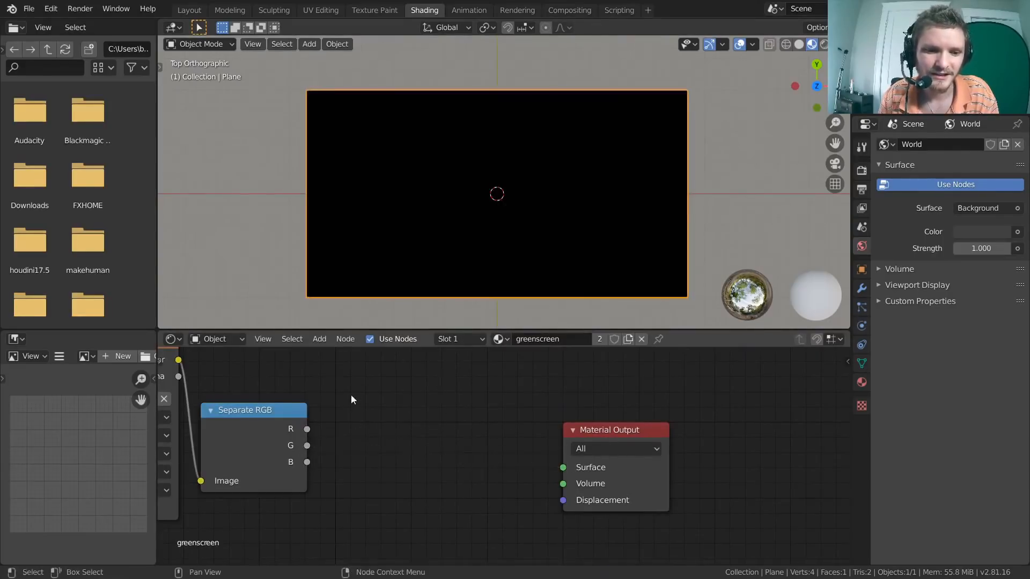
Step: Preview the Separate RGB node's red channel through a Viewer node and delete that Viewer
middle_drag(349, 397, 450, 423)
drag(387, 451, 436, 378)
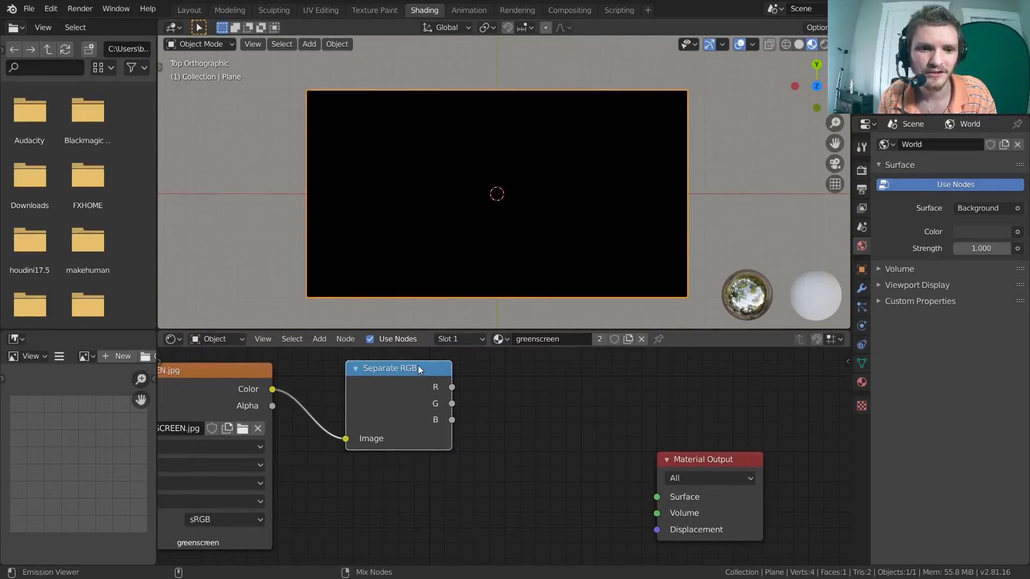
ctrl+shift+click(417, 366)
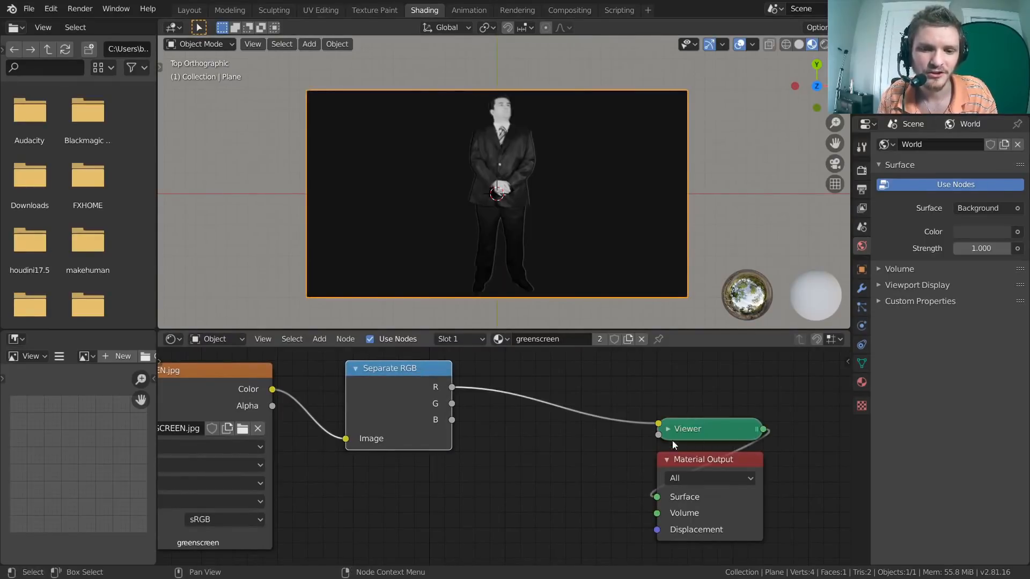
drag(719, 427, 621, 415)
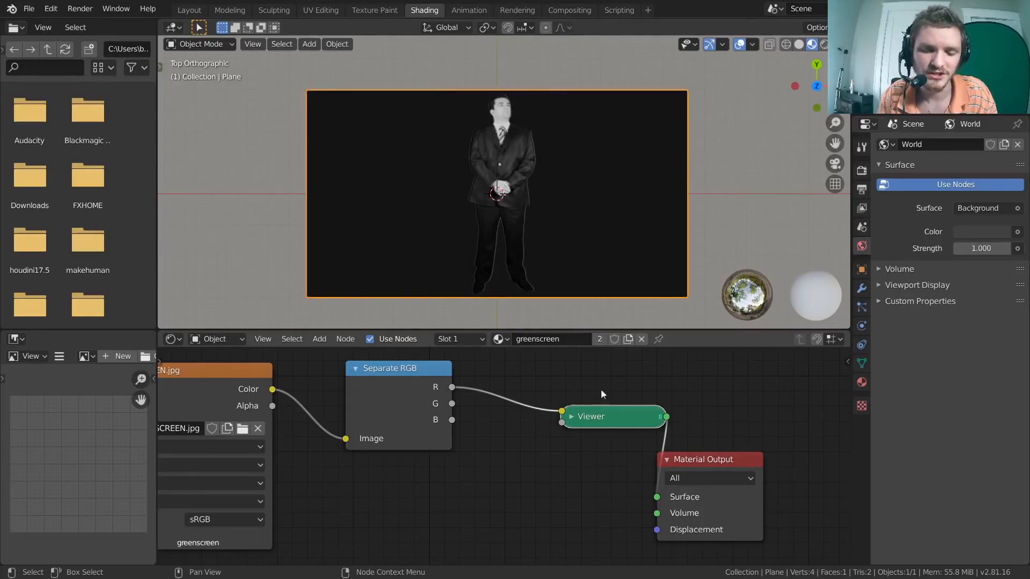
key(x)
middle_drag(452, 387, 563, 399)
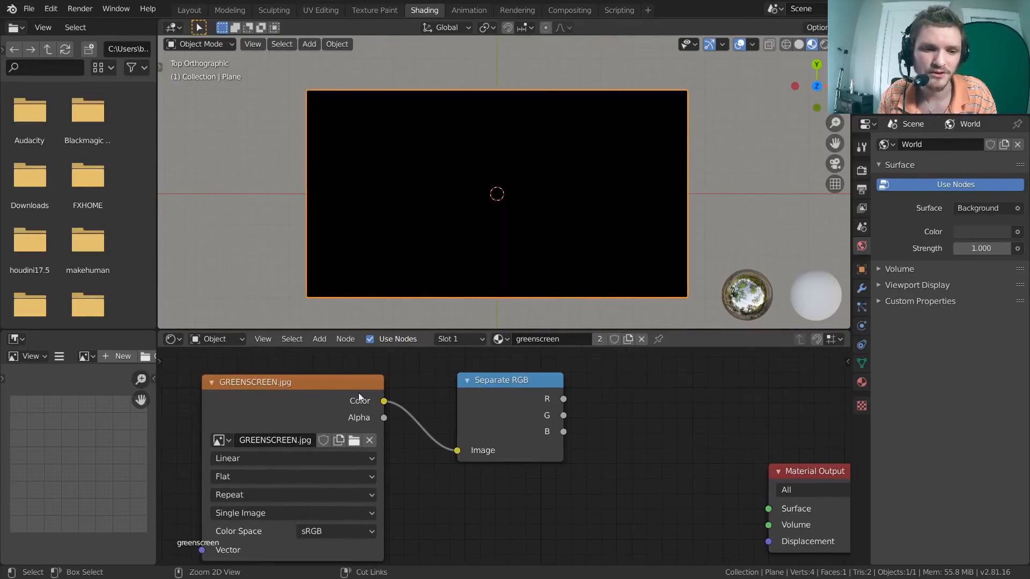
Step: Preview the GREENSCREEN.jpg colour on the plane through a Viewer node and cycle through the Separate RGB node's channels
ctrl+shift+click(333, 389)
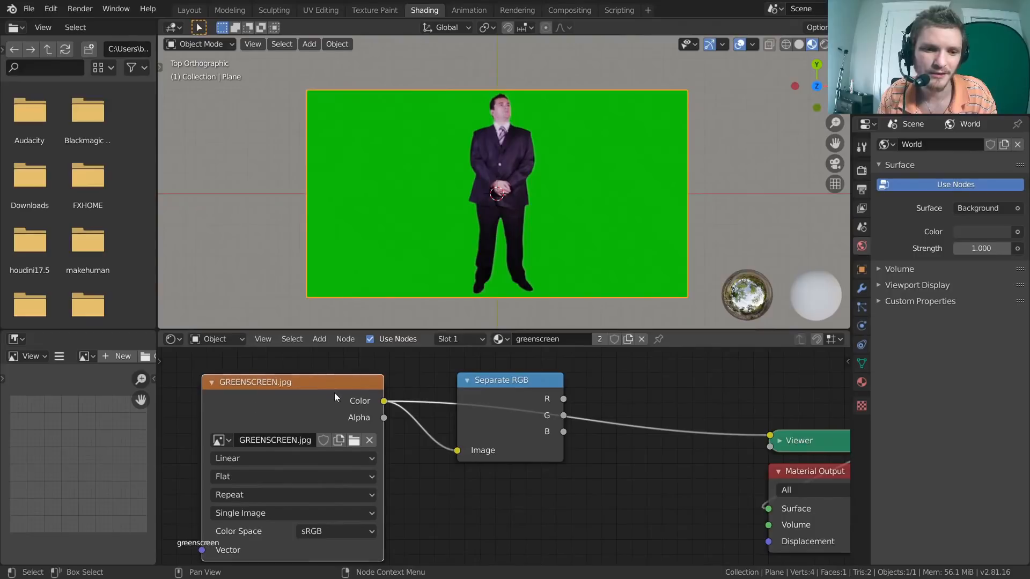
ctrl+shift+click(510, 378)
ctrl+shift+click(509, 378)
ctrl+shift+click(509, 378)
ctrl+shift+click(509, 378)
ctrl+shift+click(510, 378)
ctrl+shift+click(510, 378)
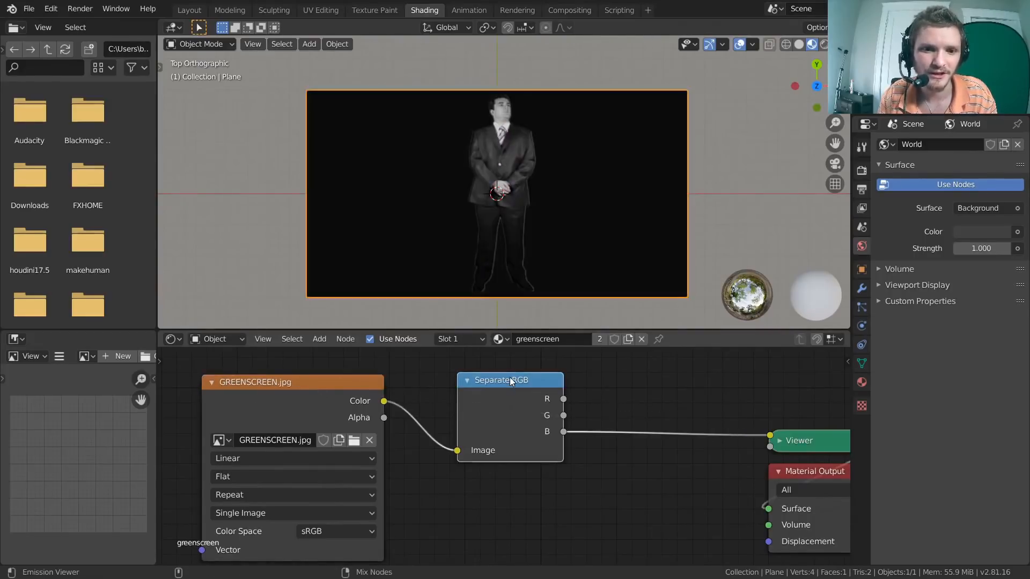
ctrl+shift+click(510, 378)
Step: Delete the Viewer node and move the Material Output node farther to the right of the Separate RGB node
middle_drag(729, 387, 434, 433)
key(x)
drag(497, 460, 727, 398)
middle_drag(474, 406, 547, 434)
scroll(546, 435, down, 2)
middle_drag(314, 435, 429, 397)
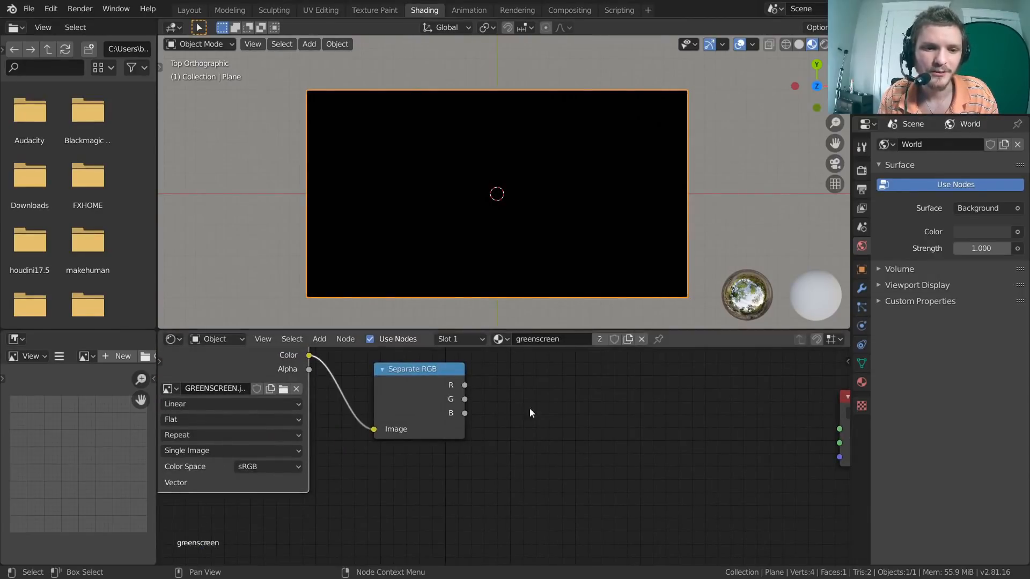
Step: Cycle the plane's preview through the Separate RGB node's outputs to its blue channel
ctrl+shift+click(426, 374)
ctrl+shift+click(427, 374)
ctrl+shift+click(427, 374)
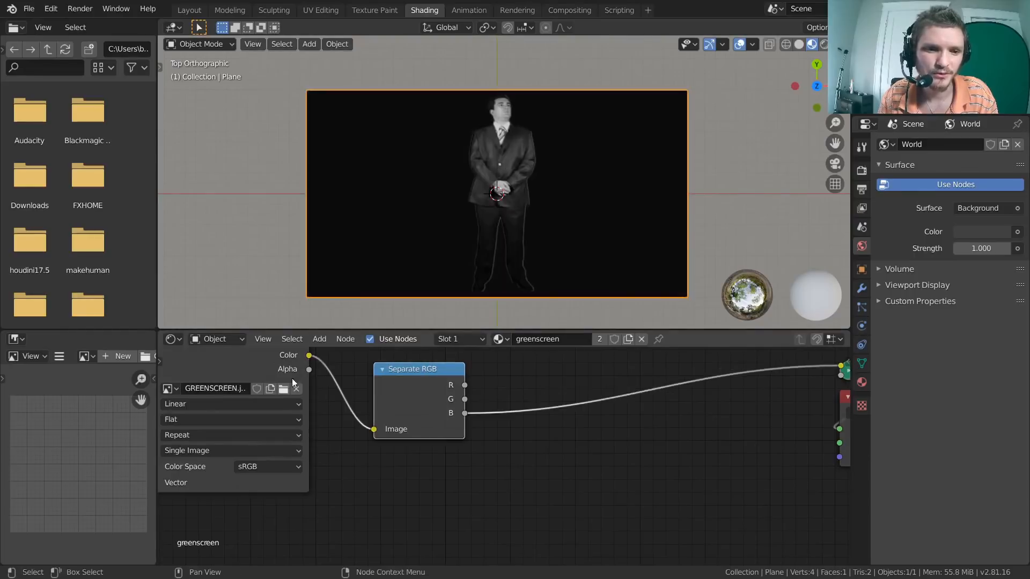
Step: Add a Combine RGB node below the Separate RGB node and preview it on the plane
scroll(385, 432, down, 2)
middle_drag(415, 445, 411, 398)
key(shift+a)
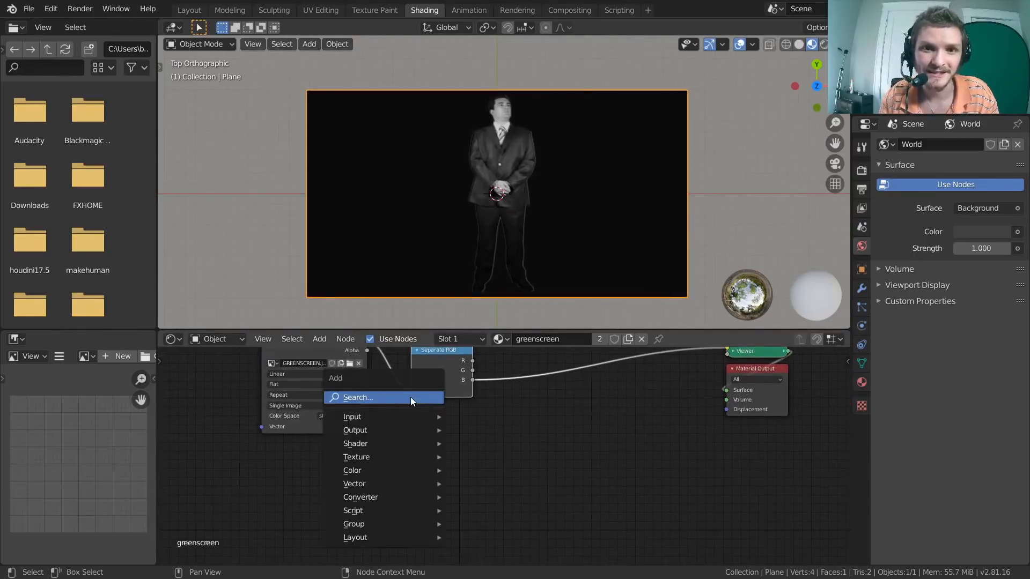
click(410, 397)
text(com)
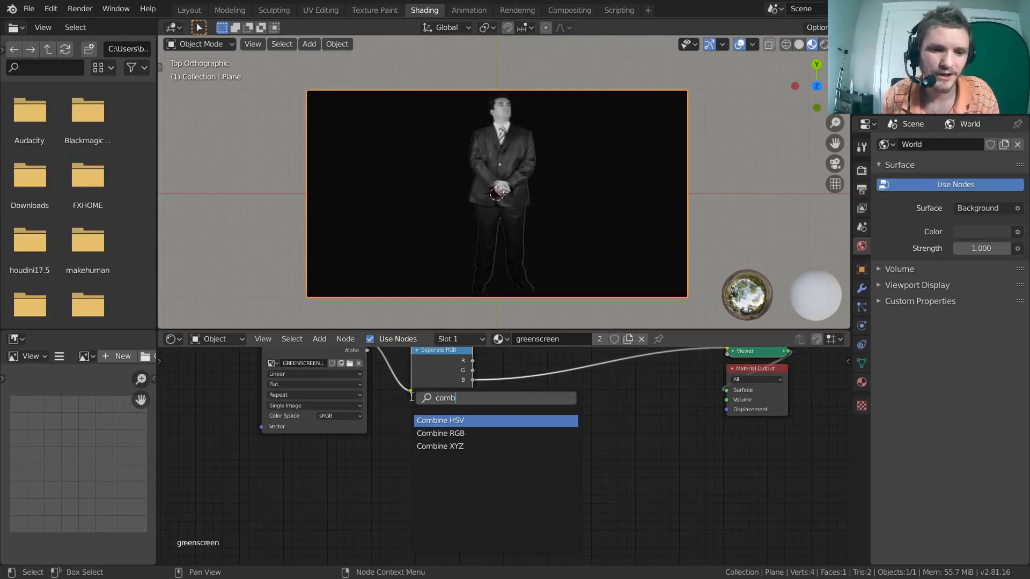
text(b)
key(Down)
key(Return)
click(387, 443)
scroll(453, 452, up, 8)
ctrl+shift+click(346, 457)
middle_drag(346, 457, 454, 449)
Step: Set the Combine RGB node's R and G to 1.000 to check the mixed colour, and delete the node
drag(456, 461, 509, 461)
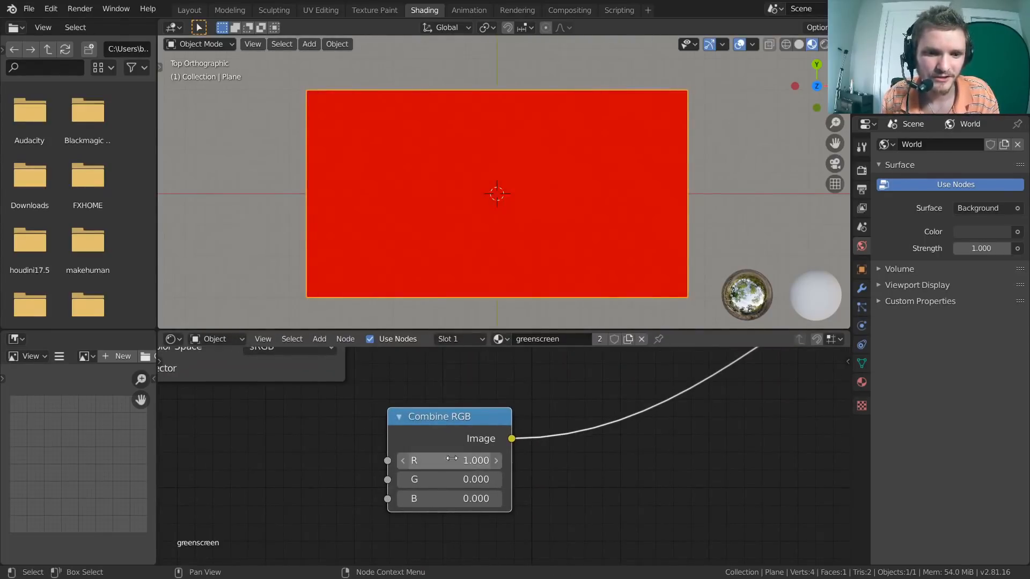
drag(441, 478, 515, 477)
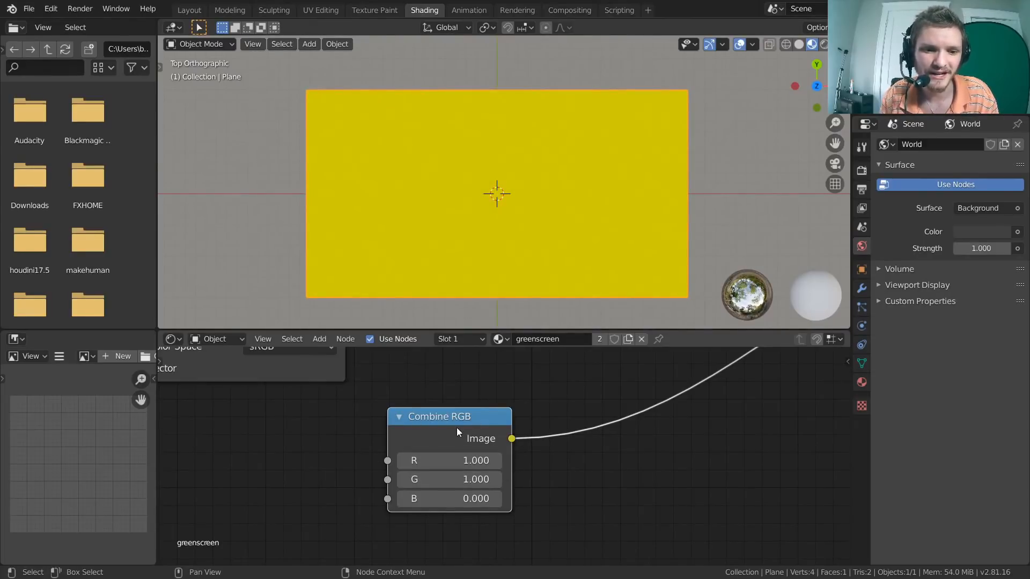
key(x)
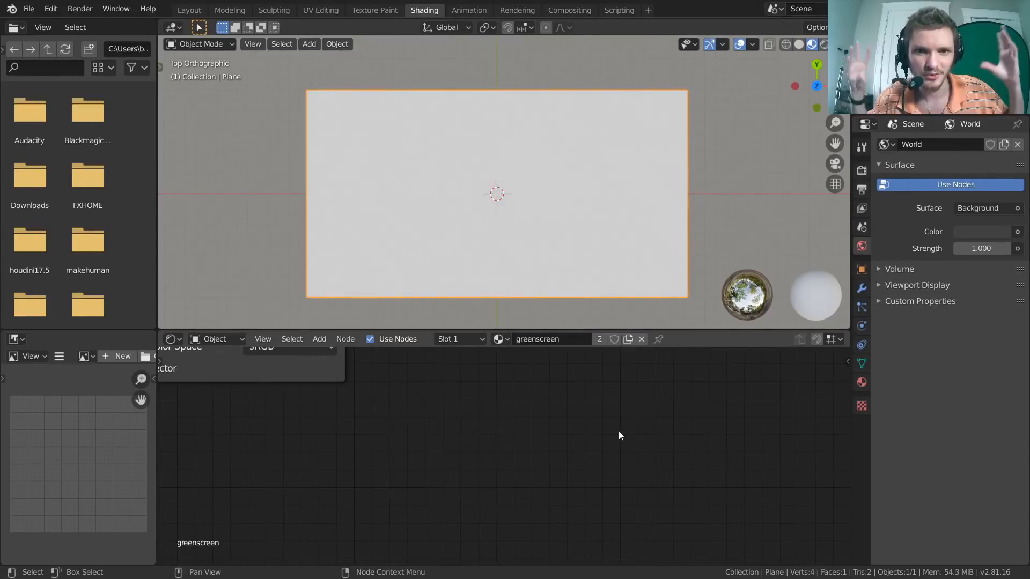
Step: Add an RGB node below the GREENSCREEN.jpg node, preview it on the plane and set its colour to green
key(shift+a)
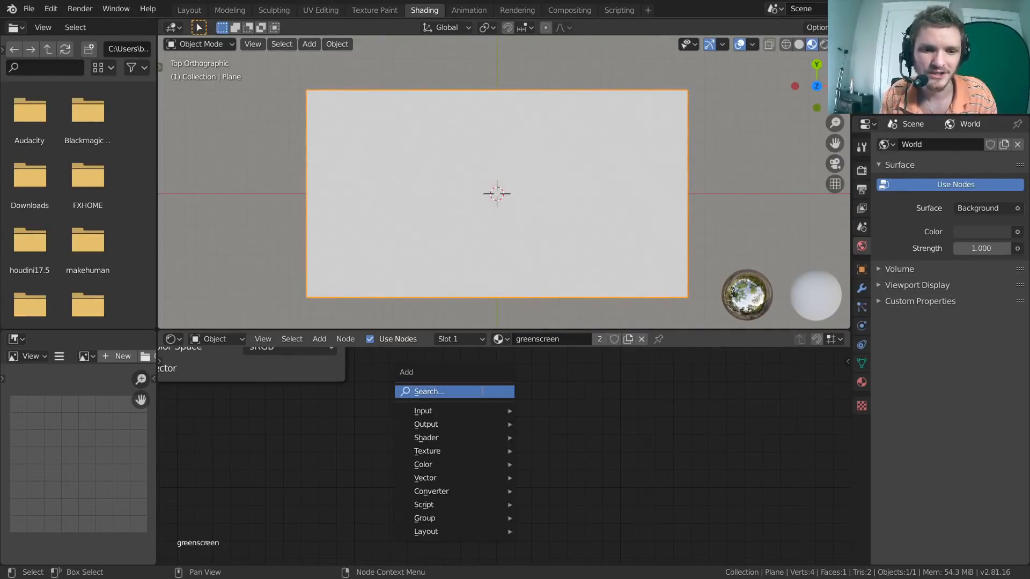
text(rgb)
key(Return)
click(493, 475)
scroll(495, 465, down, 1)
ctrl+shift+click(469, 404)
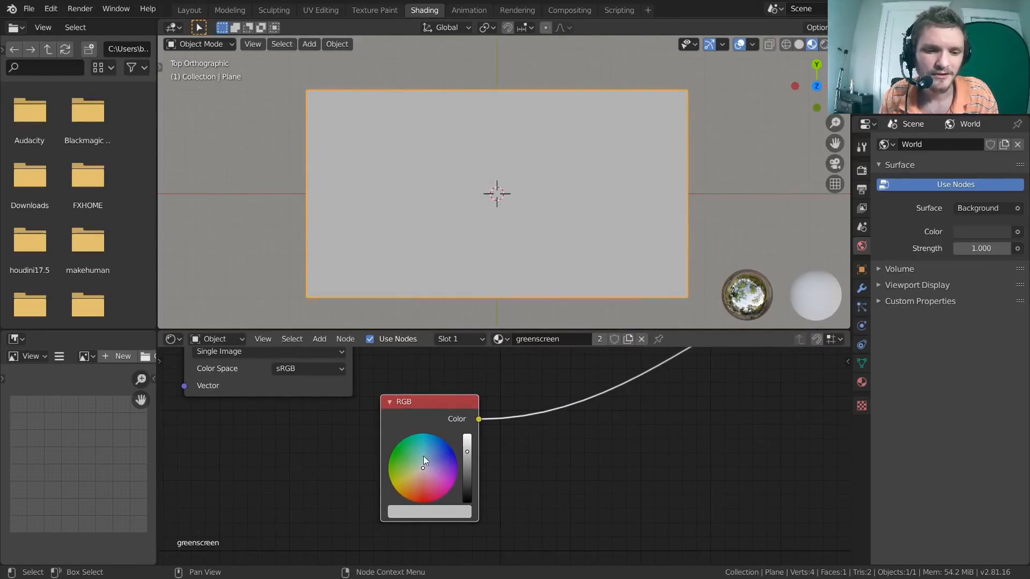
drag(423, 465, 394, 450)
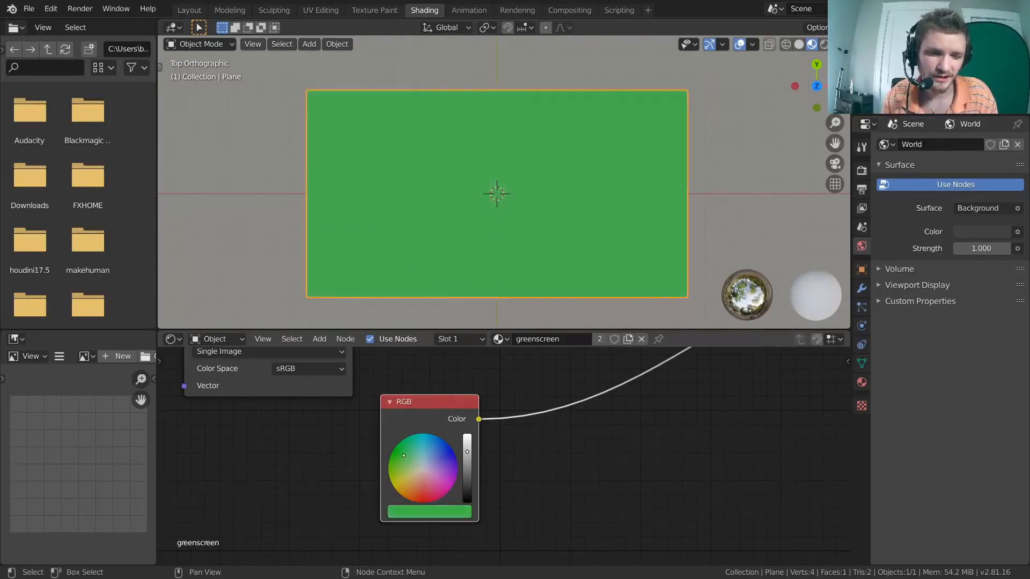
Step: Preview the GREENSCREEN.jpg node on the plane and sample the backdrop's green into the RGB node's colour
key(Home)
ctrl+shift+click(368, 365)
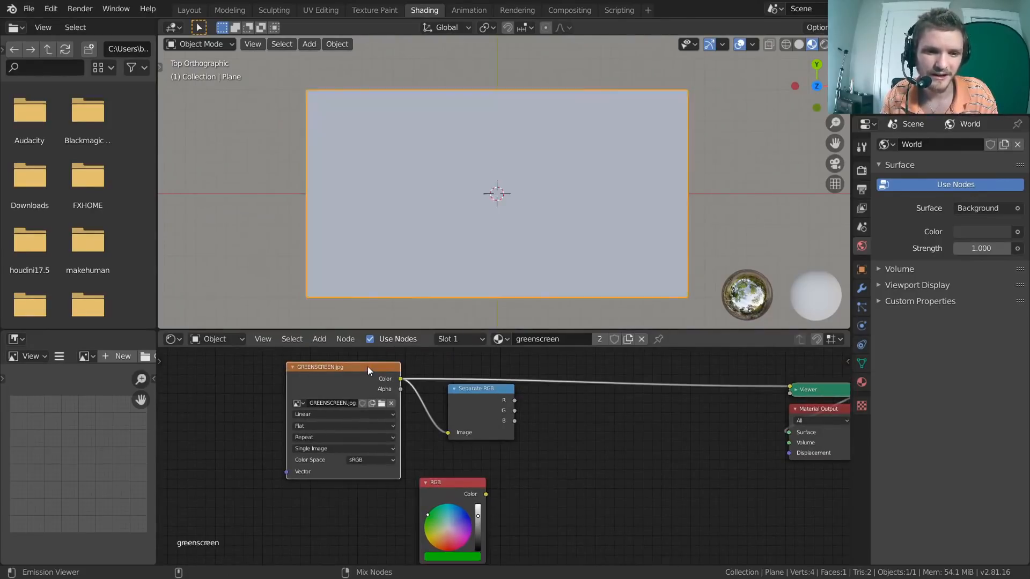
middle_drag(454, 517, 458, 475)
scroll(458, 475, up, 2)
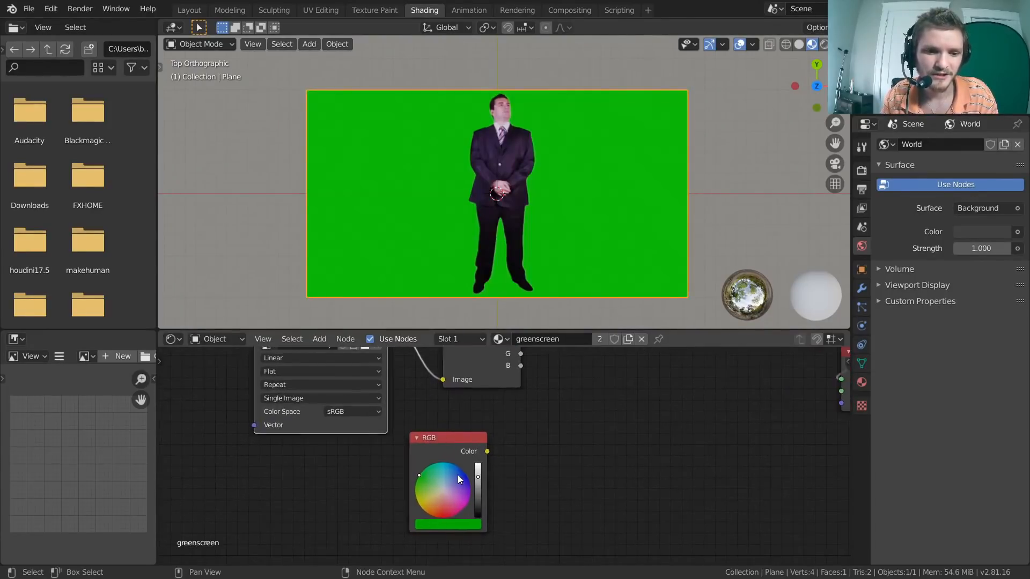
click(454, 520)
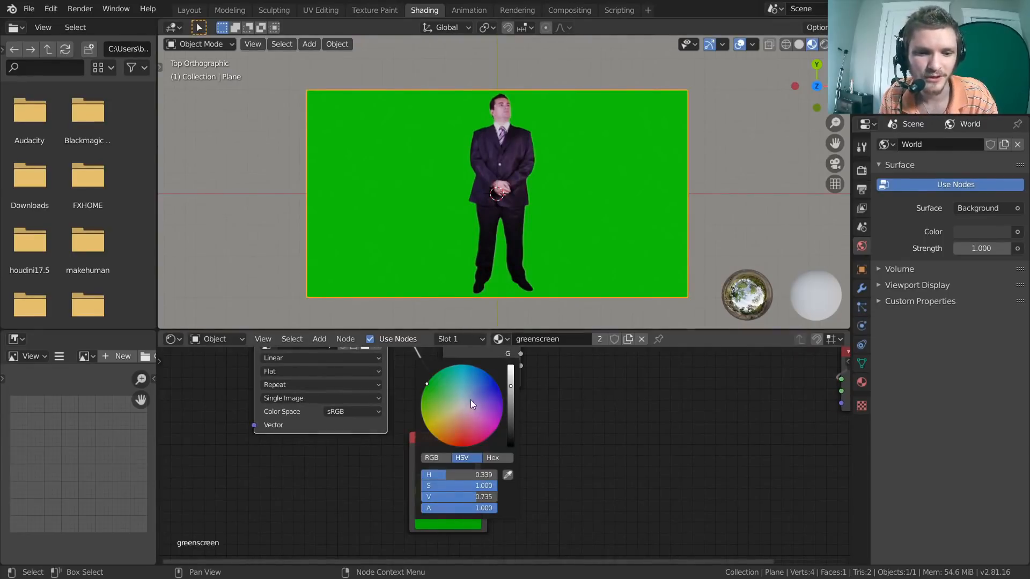
click(507, 476)
click(611, 191)
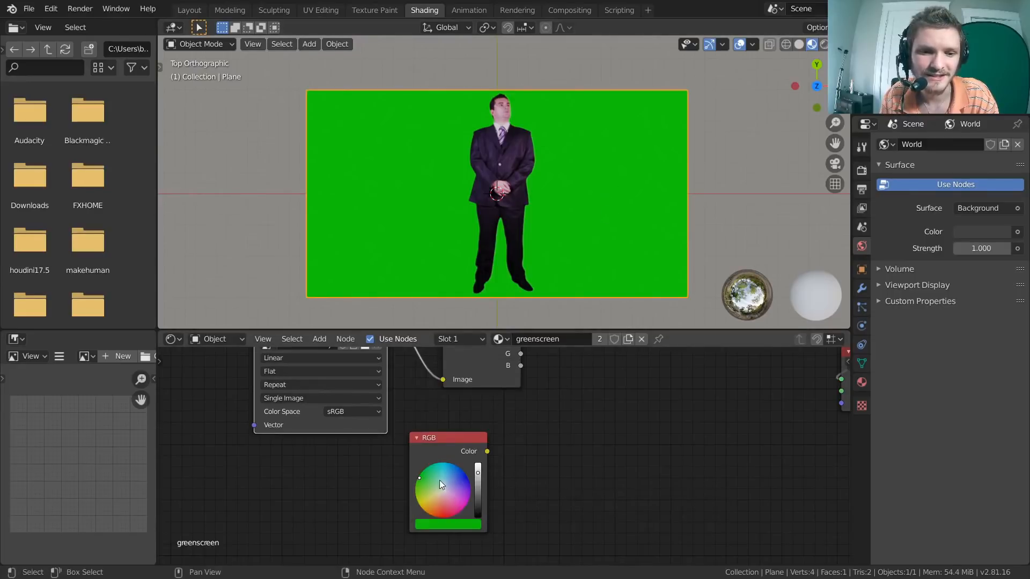
Step: Try sampling the grey of the image editor's header into the RGB node's colour, and undo that colour change
click(468, 525)
click(507, 473)
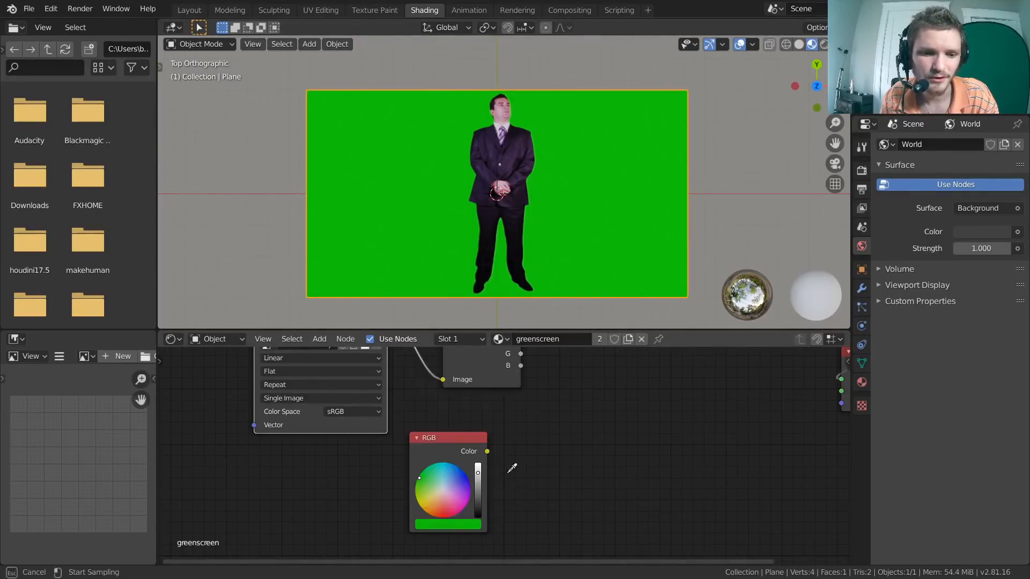
click(61, 379)
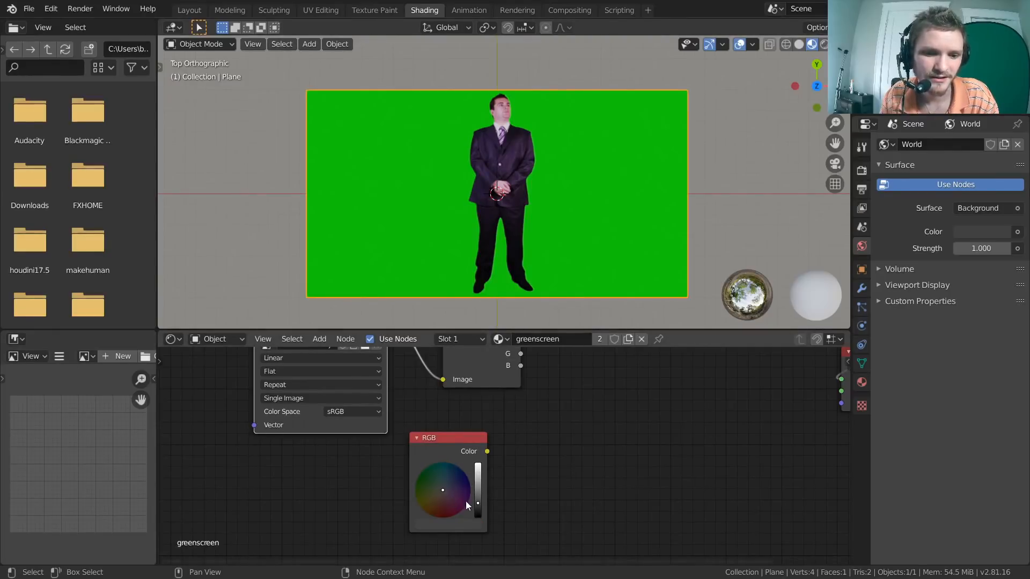
click(450, 436)
scroll(472, 461, up, 3)
middle_drag(473, 460, 510, 383)
click(479, 470)
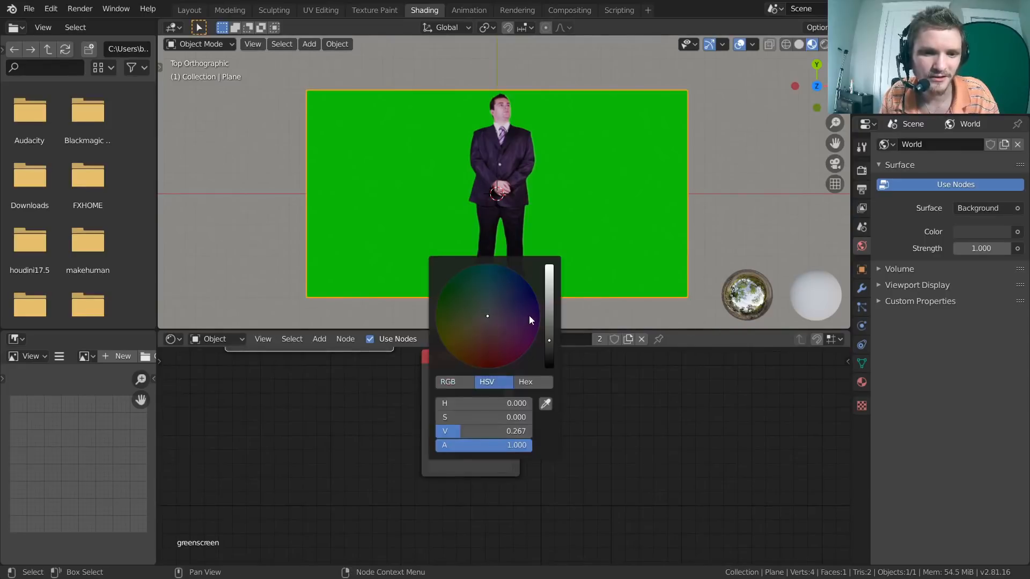
click(655, 417)
key(ctrl+z)
key(ctrl+z)
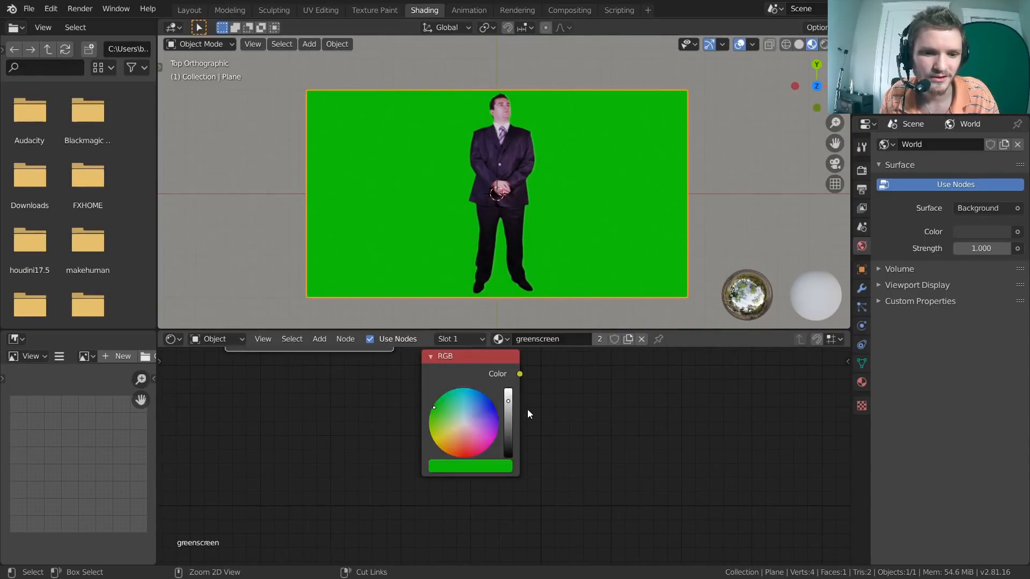
Step: Sample the green backdrop of the plane again for the RGB node's colour
click(470, 468)
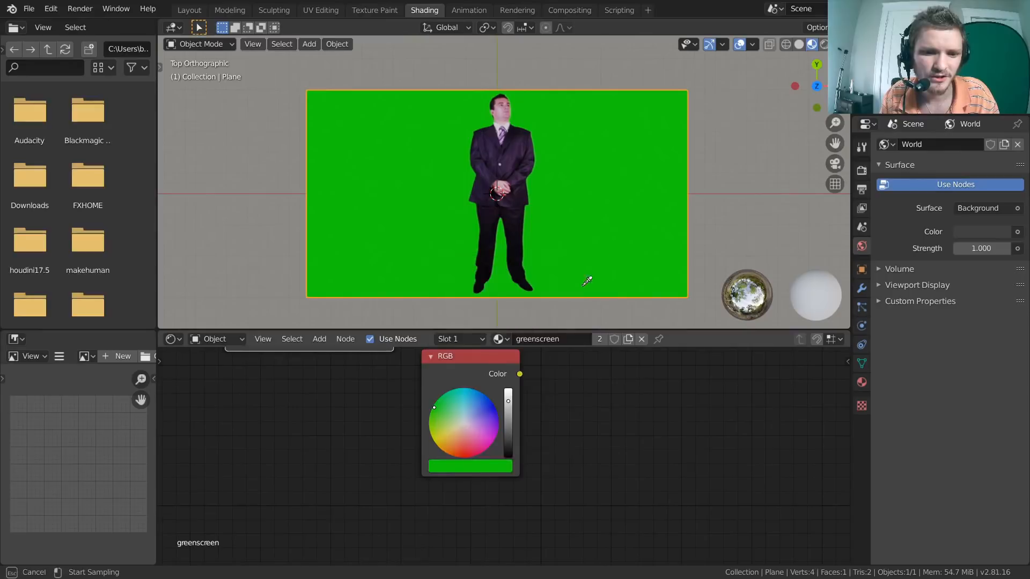
middle_drag(570, 416, 505, 484)
scroll(483, 466, down, 2)
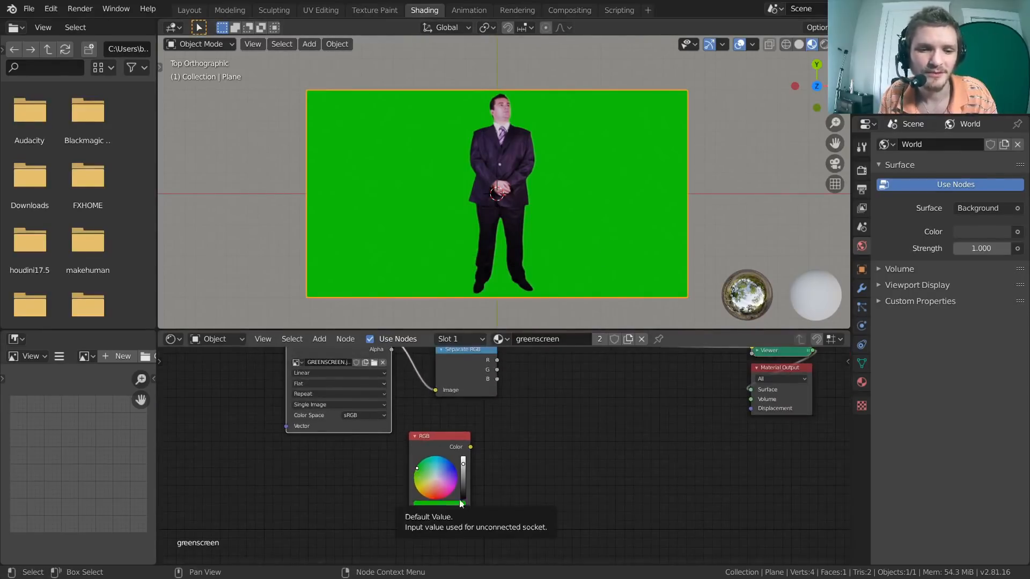
Step: Move the RGB node to the left, directly beneath the GREENSCREEN.jpg node
scroll(516, 500, up, 4)
middle_drag(513, 460, 489, 459)
drag(381, 443, 235, 471)
middle_drag(392, 369, 452, 424)
scroll(452, 423, down, 3)
click(483, 378)
key(shift+d)
click(480, 442)
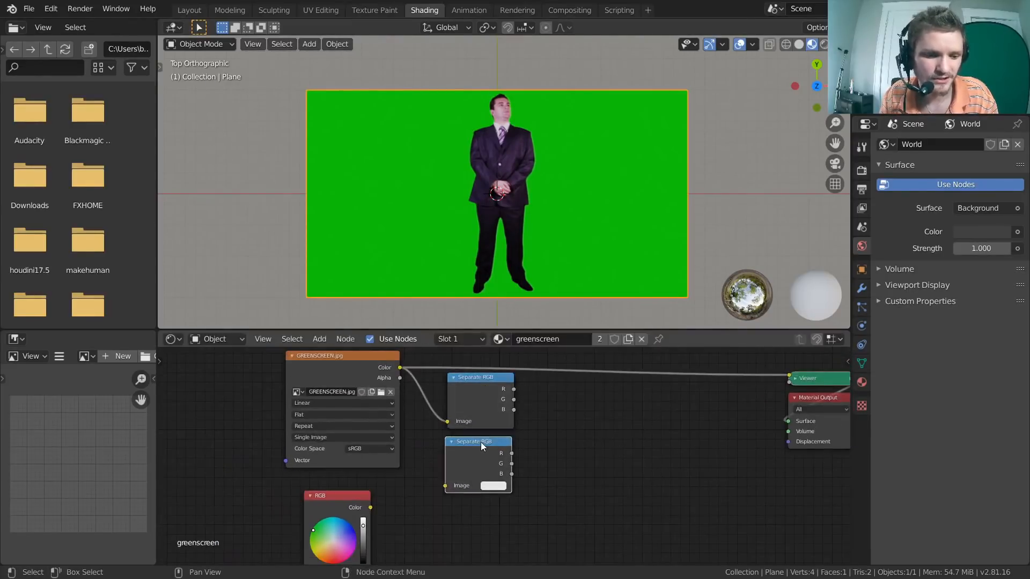
key(x)
Step: Duplicate the Separate RGB node beside the RGB node and link the RGB node's Color to the copy's Image input
click(488, 381)
key(shift+d)
click(457, 514)
scroll(456, 515, up, 3)
middle_drag(404, 508, 459, 456)
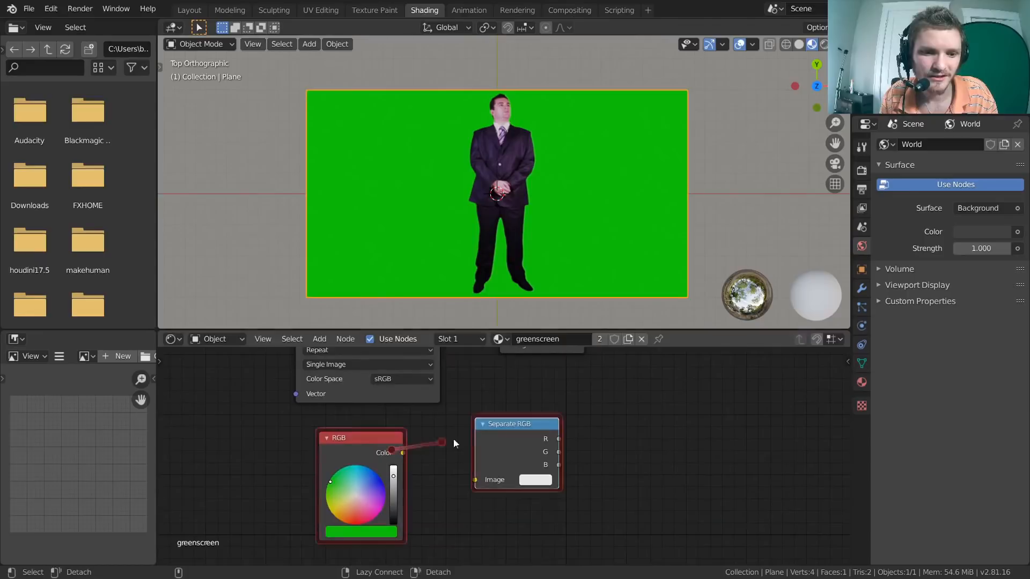
drag(403, 453, 475, 480)
drag(517, 432, 531, 427)
middle_drag(597, 430, 494, 441)
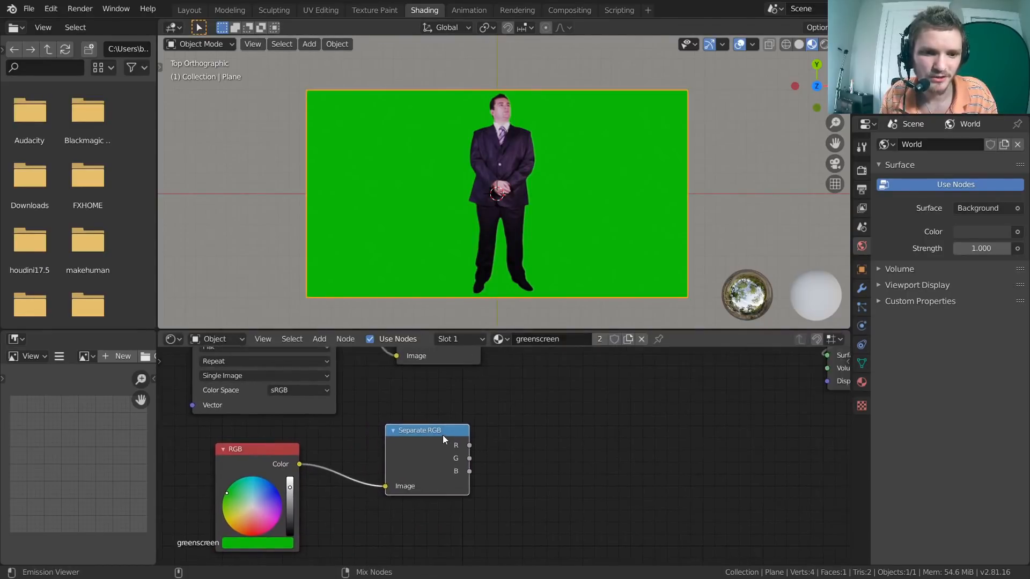
Step: Preview the red and green channels of the RGB node's Separate RGB node on the plane
ctrl+shift+click(442, 435)
ctrl+shift+click(443, 436)
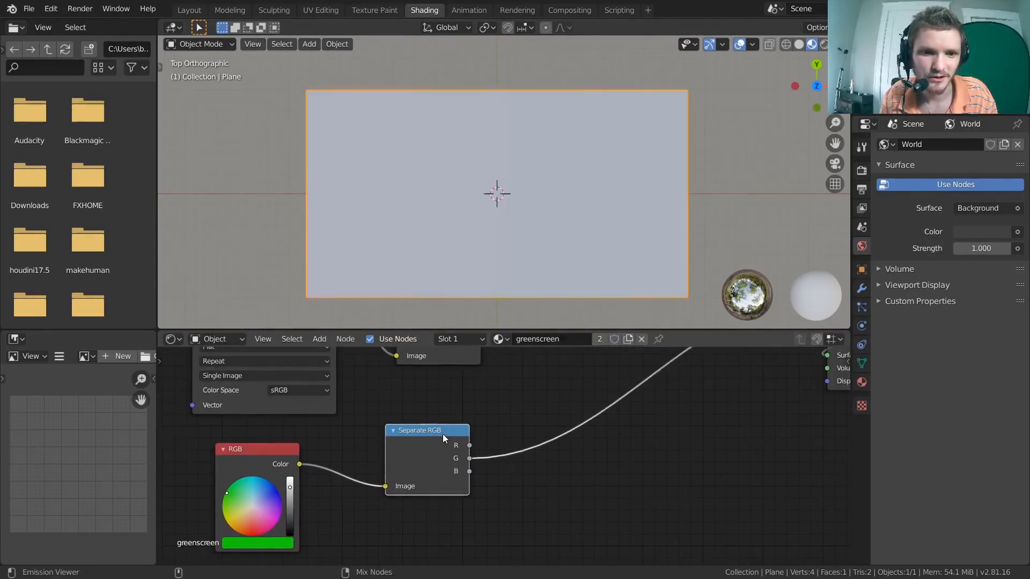
ctrl+shift+click(443, 436)
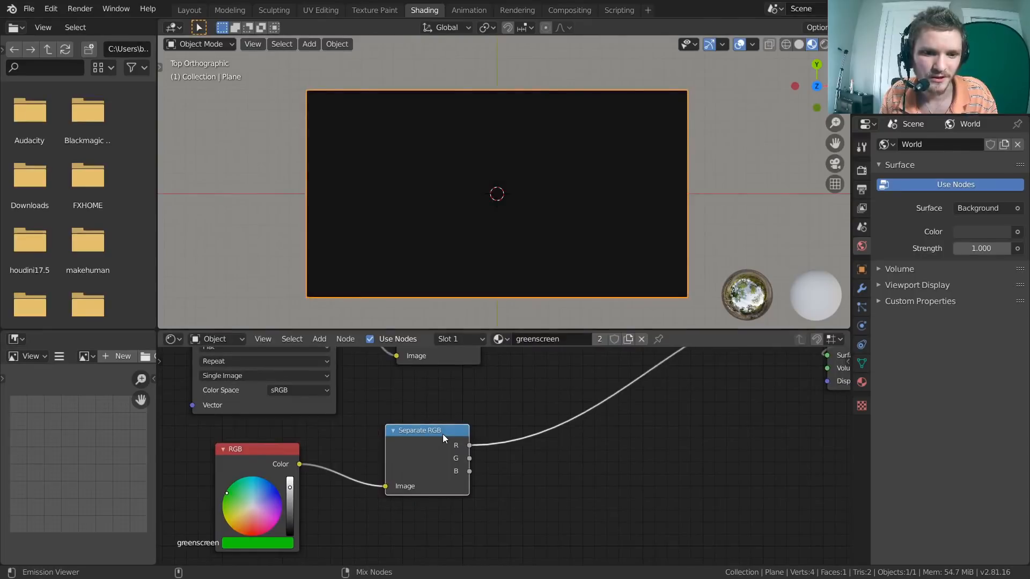
ctrl+shift+click(443, 433)
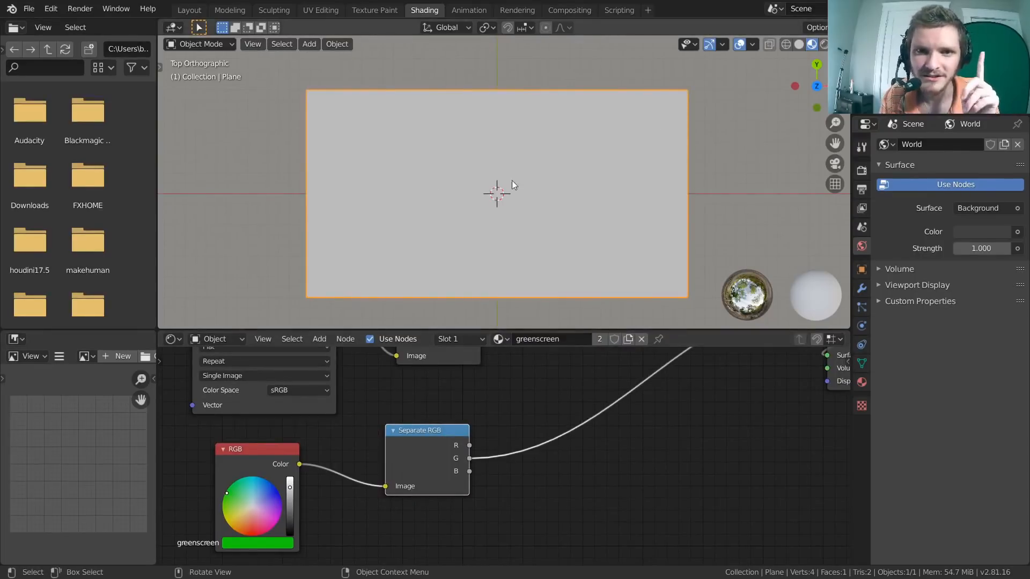
Step: Set the scene's colour management View Transform to Standard
click(862, 172)
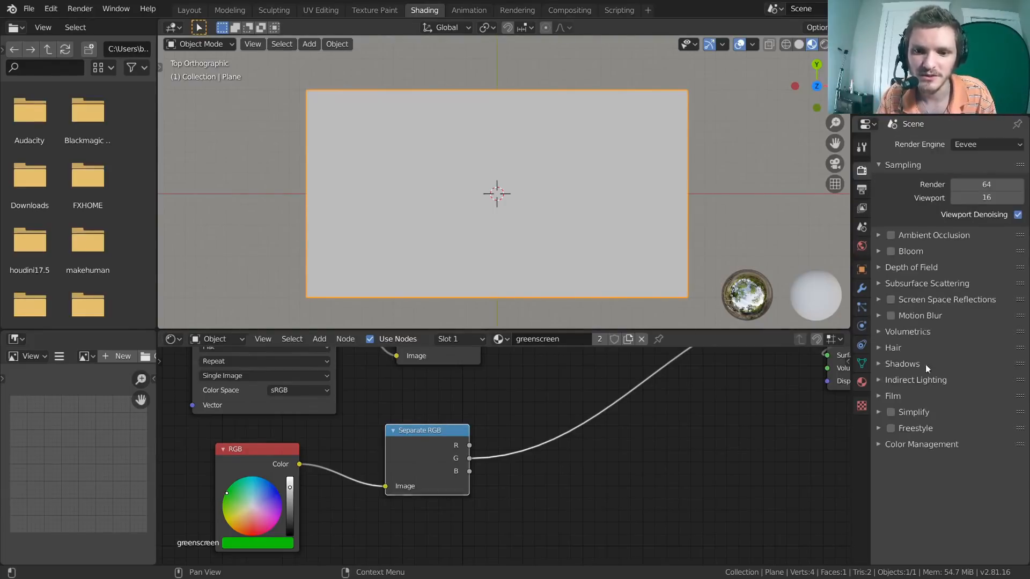
click(913, 443)
click(970, 473)
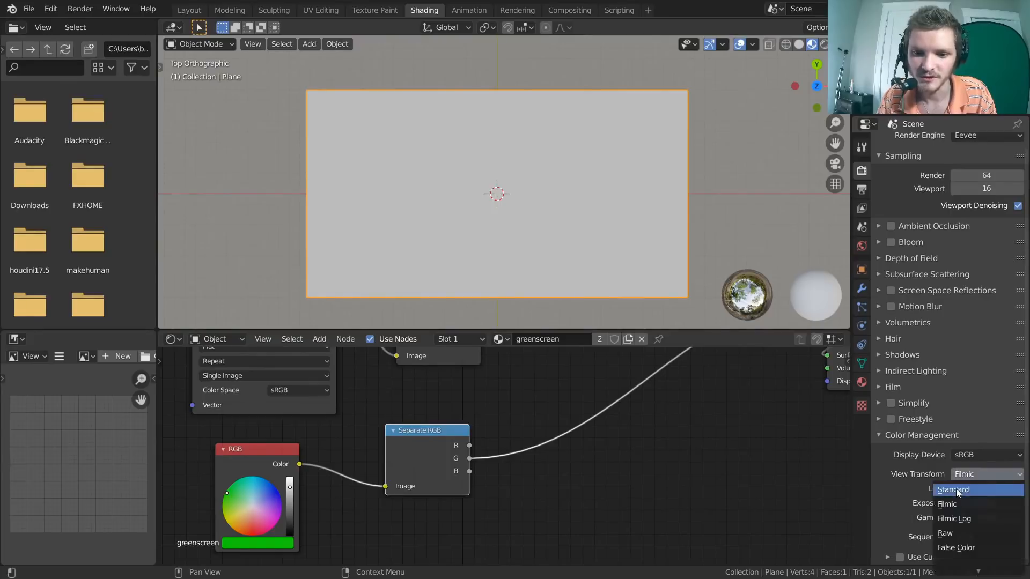
click(956, 488)
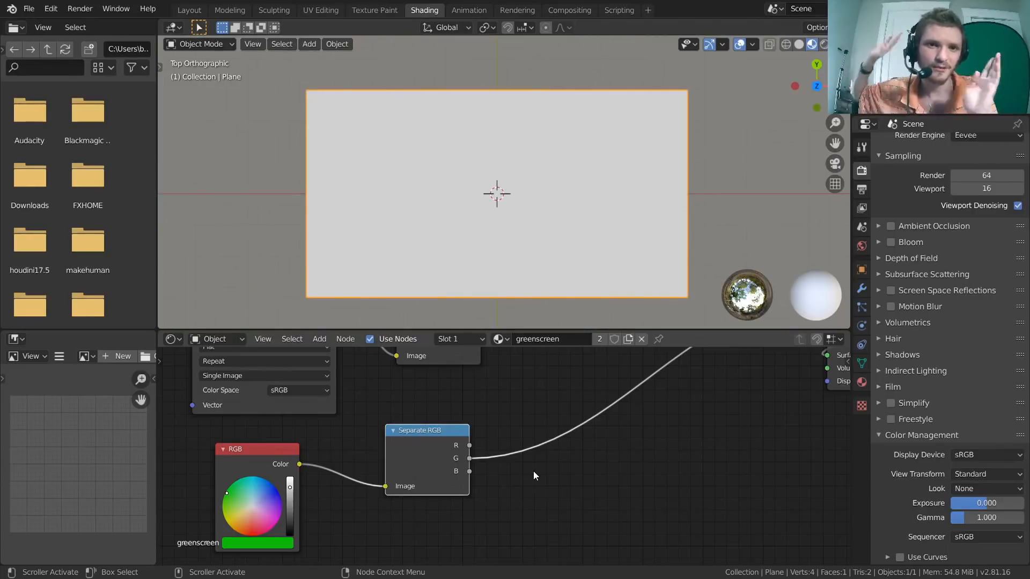
Step: Examine the RGB node's colour values in both RGB and HSV modes of its colour picker
middle_drag(327, 479, 540, 399)
scroll(399, 449, up, 4)
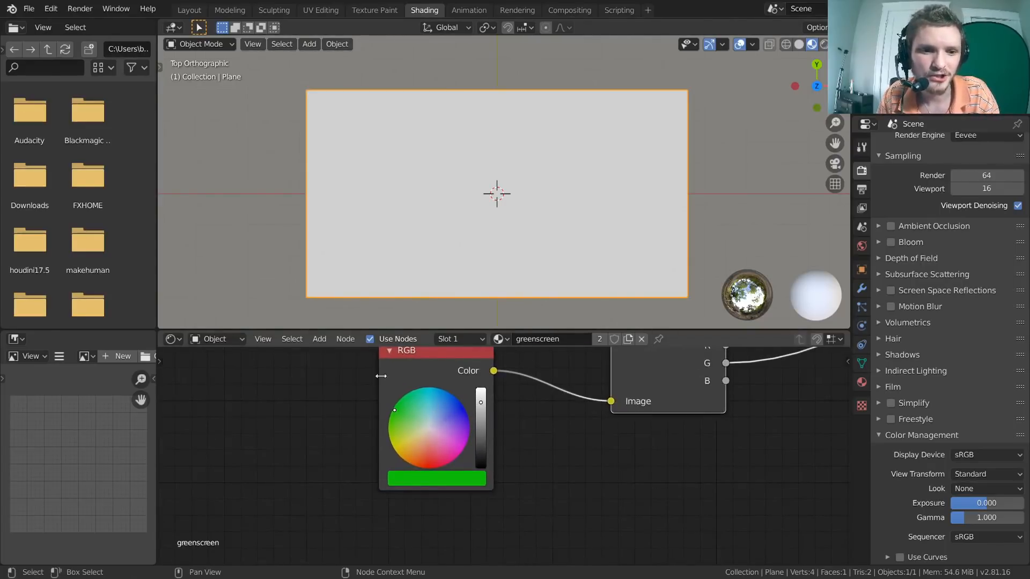
middle_drag(377, 406, 371, 416)
click(413, 508)
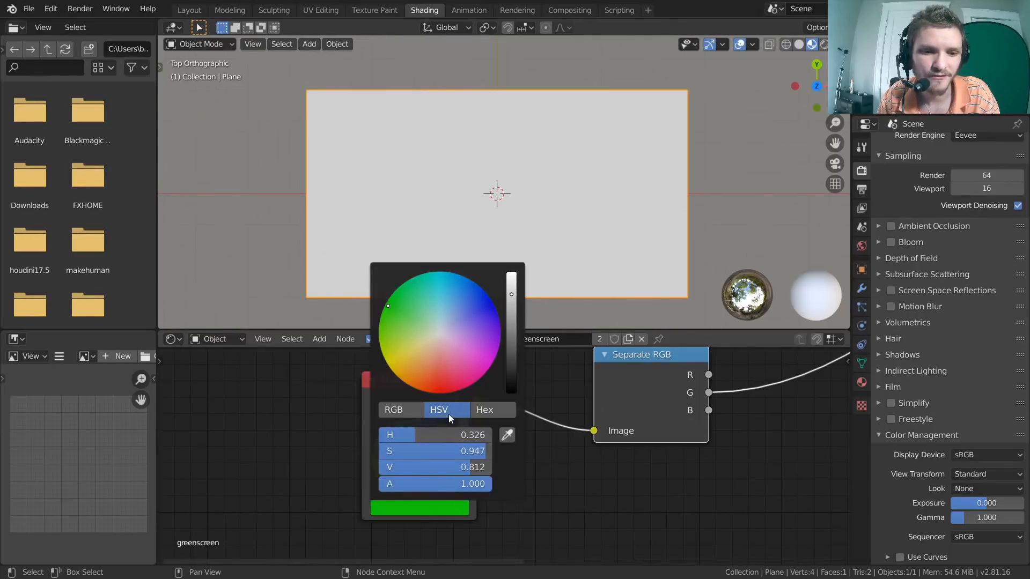
click(402, 410)
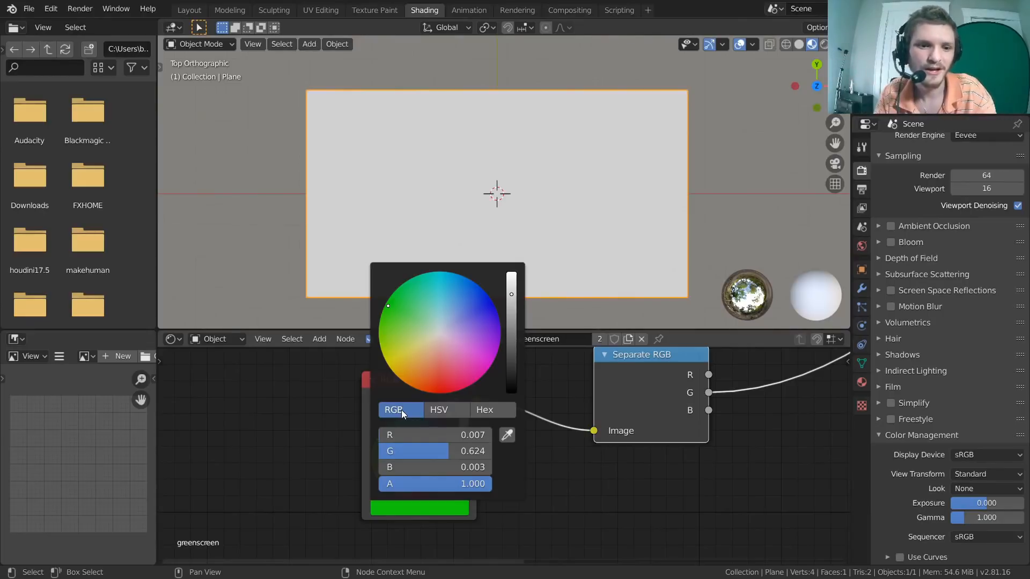
click(439, 411)
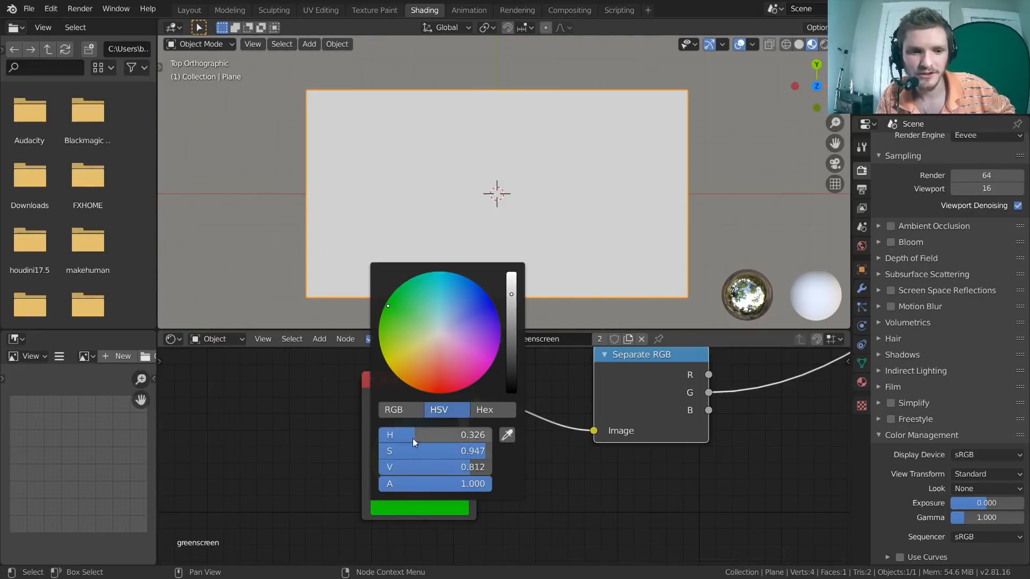
Step: Shift the RGB node's colour to H 0.424, S 1.000 and V 0.614, and try resampling it with the eyedropper
drag(413, 436, 488, 451)
mouse_move(455, 451)
mouse_down()
mouse_move(429, 451)
mouse_move(486, 451)
mouse_move(474, 465)
mouse_move(414, 467)
mouse_move(534, 470)
mouse_up()
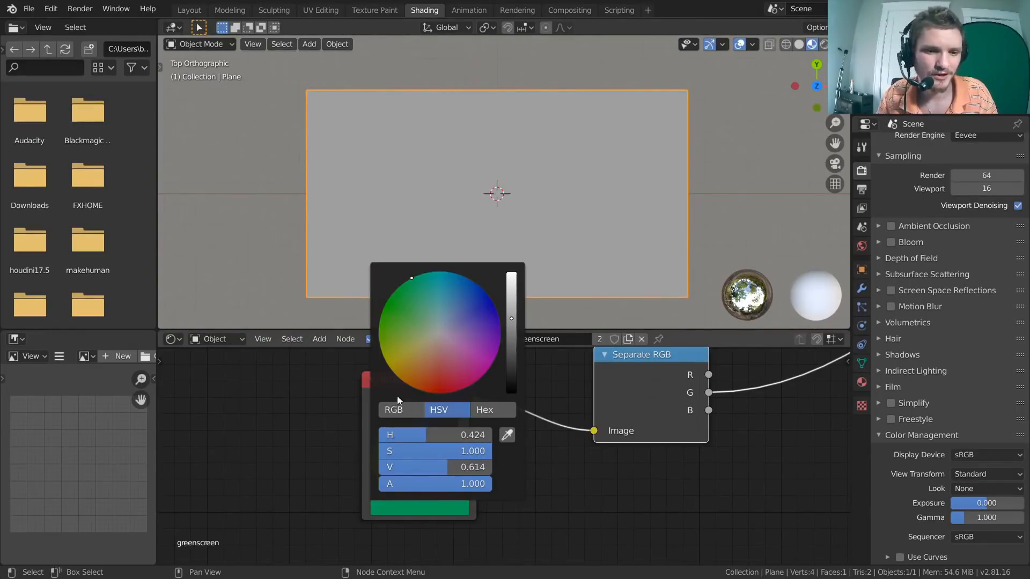
click(438, 508)
click(507, 436)
click(515, 402)
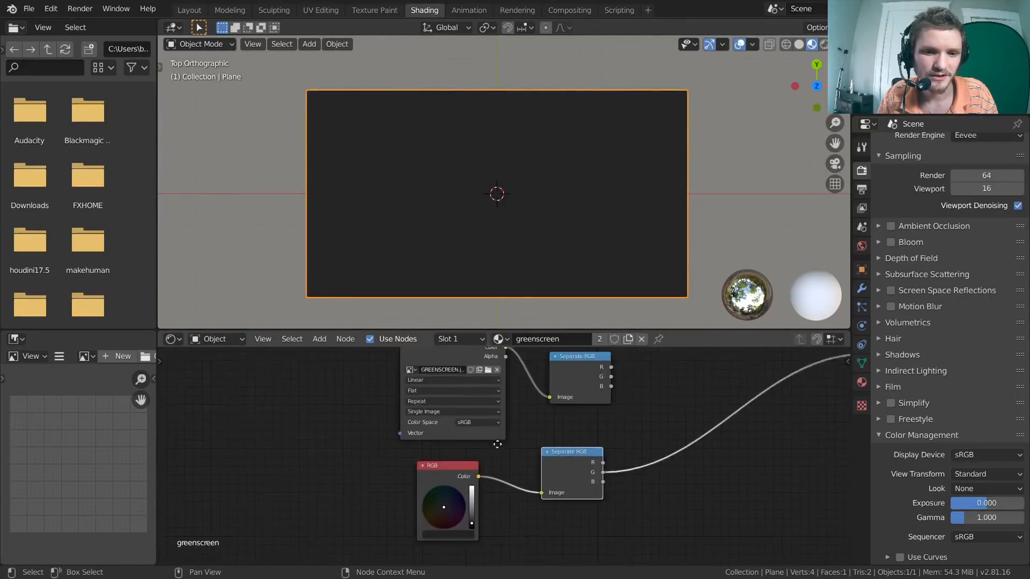
Step: Preview the GREENSCREEN.jpg image on the plane and sample its green background as the RGB node's colour
middle_drag(467, 423, 523, 322)
scroll(487, 465, up, 3)
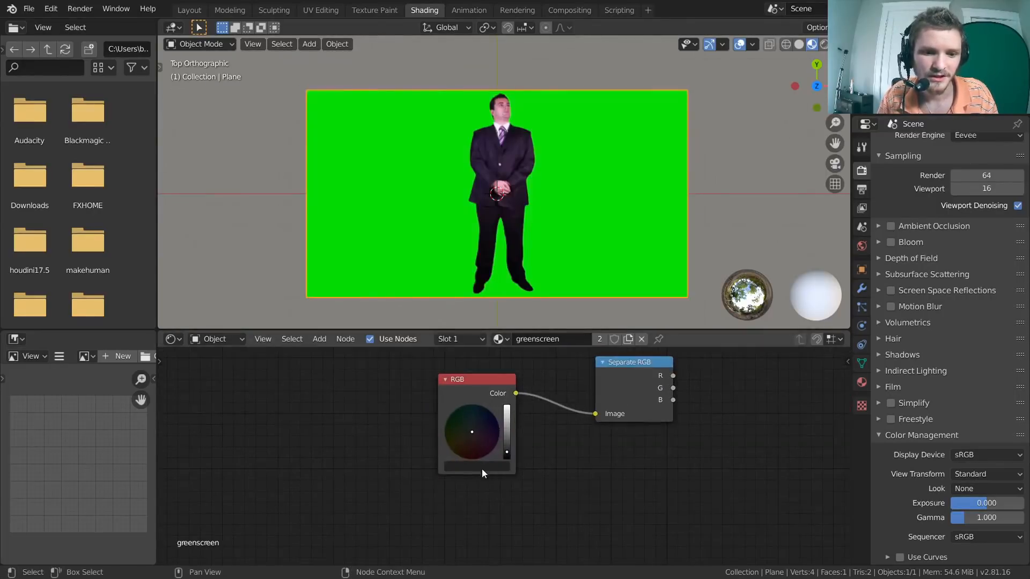
click(481, 467)
click(539, 418)
click(614, 208)
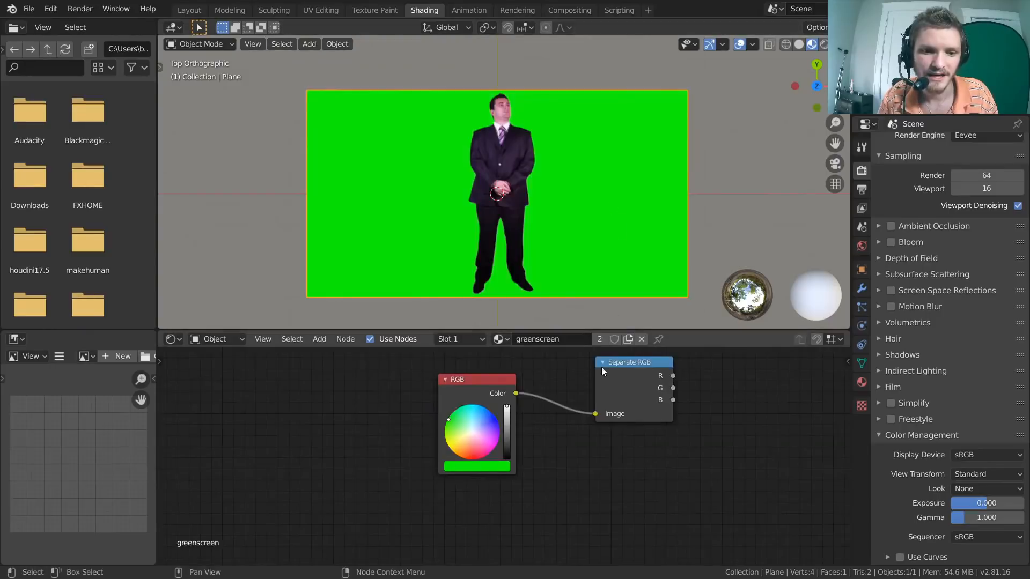
scroll(549, 403, up, 3)
middle_drag(561, 406, 412, 456)
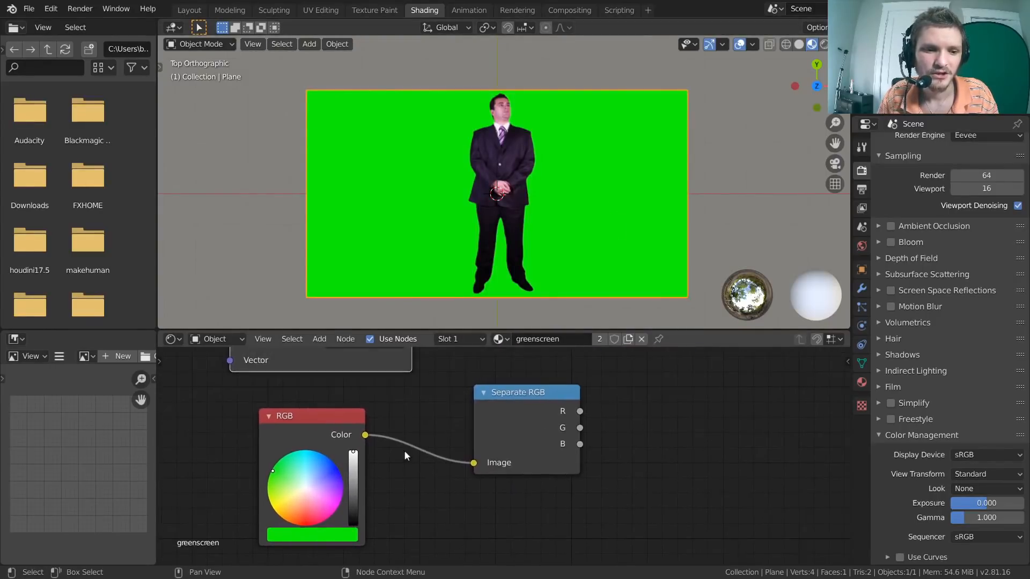
click(327, 528)
Step: Tidy the node layout by slightly repositioning the image texture, the RGB node and both Separate RGB nodes
scroll(528, 411, down, 7)
middle_drag(512, 354, 461, 430)
drag(477, 480, 490, 482)
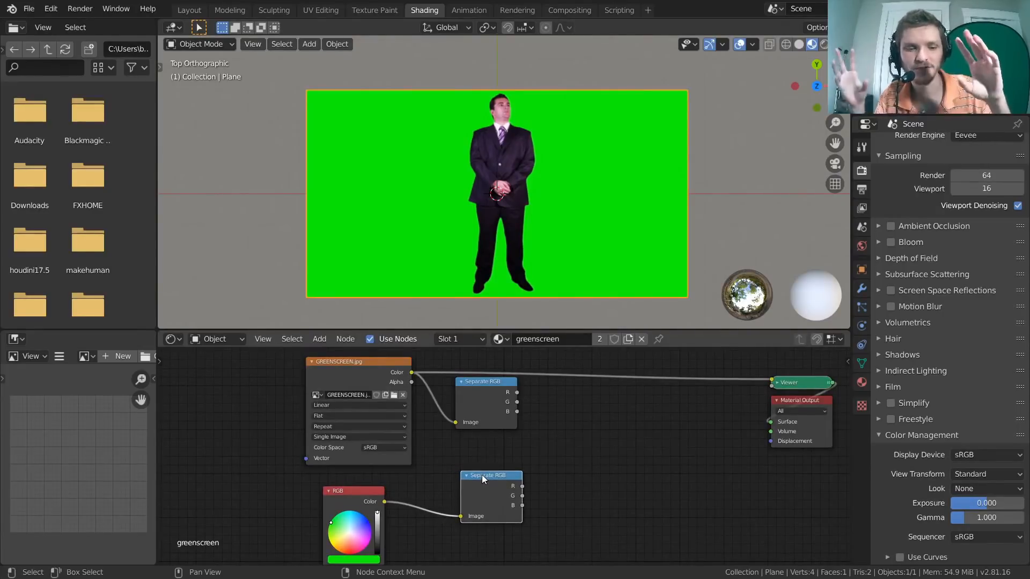
drag(339, 358, 333, 354)
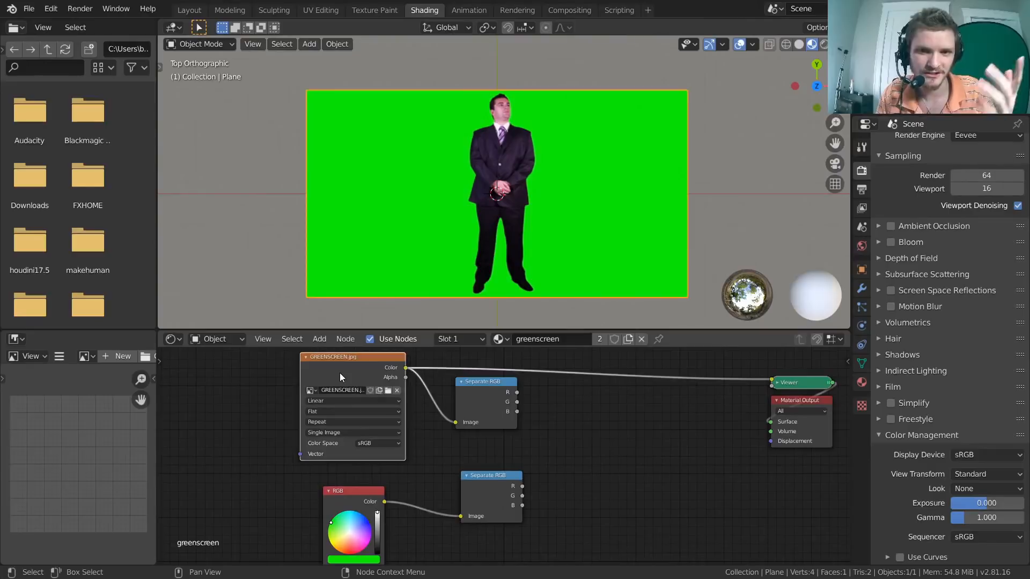
drag(336, 500, 337, 495)
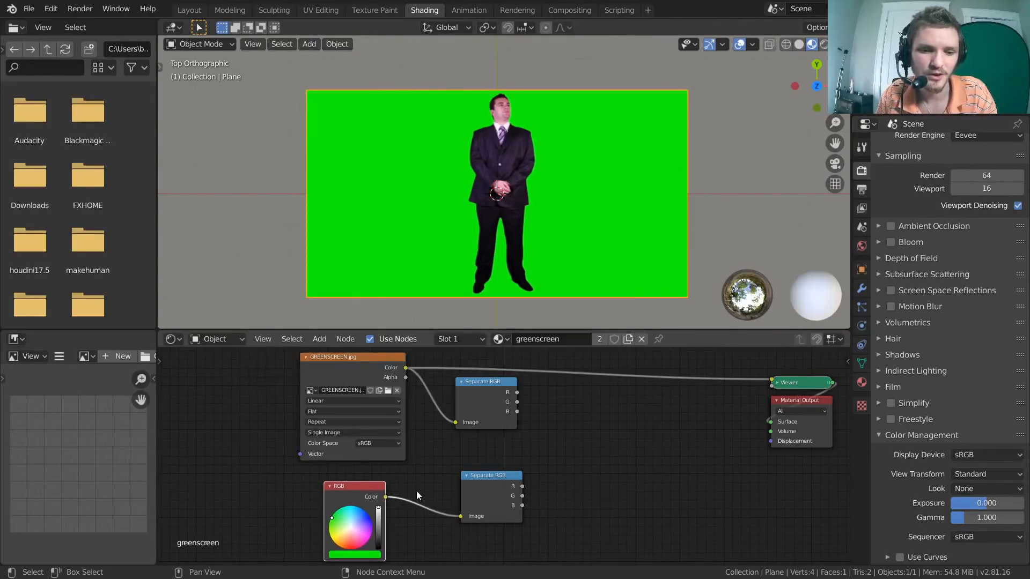
drag(491, 385, 501, 386)
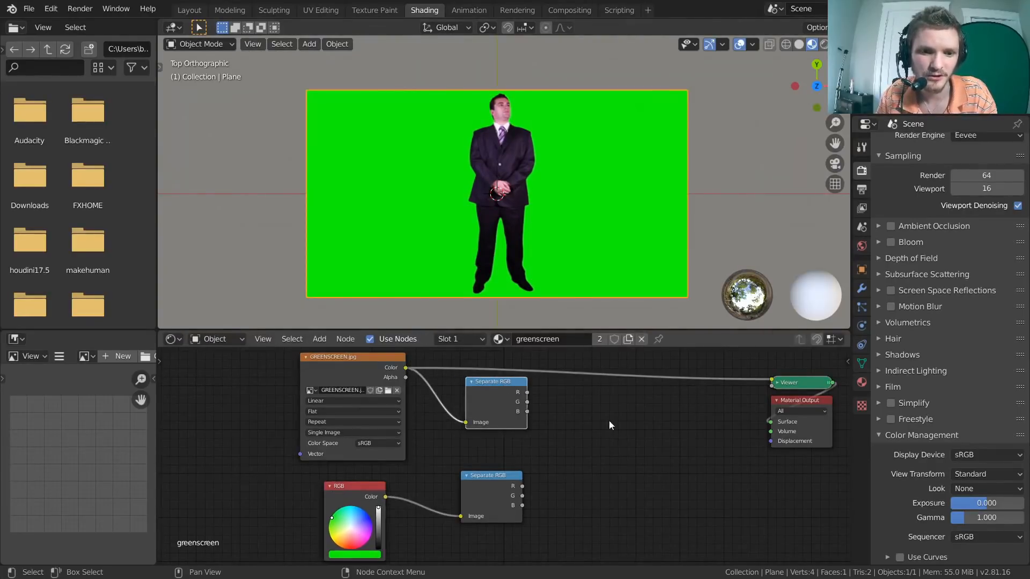
middle_drag(573, 421, 501, 425)
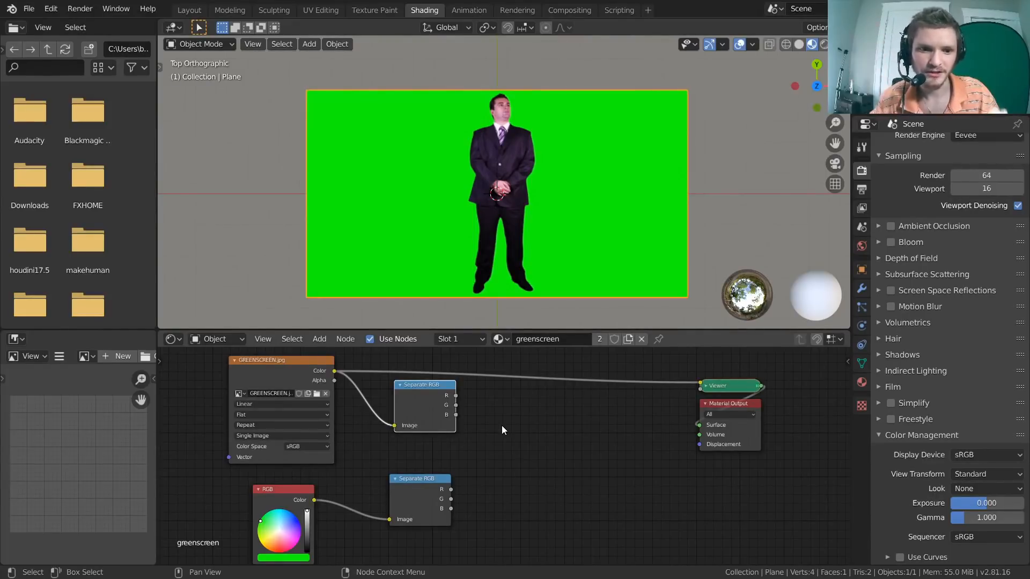
drag(455, 397, 537, 414)
drag(451, 489, 498, 487)
click(456, 405)
click(451, 499)
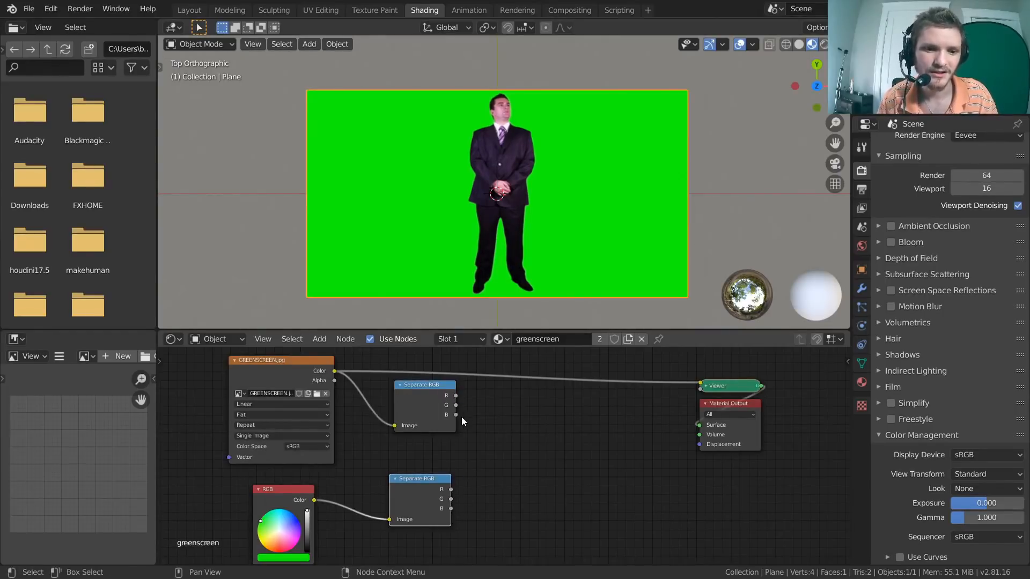
drag(451, 510, 484, 509)
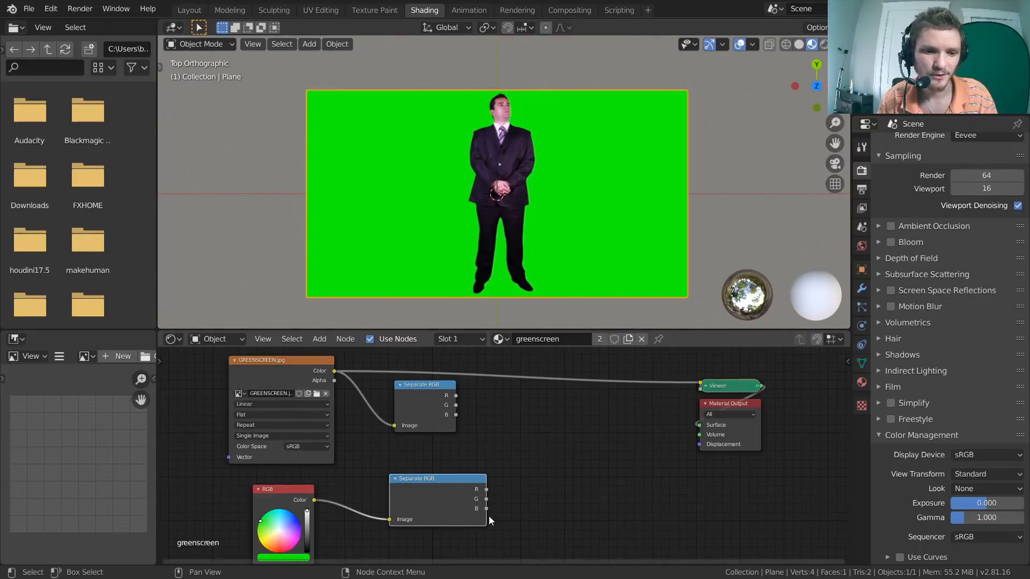
key(ctrl+z)
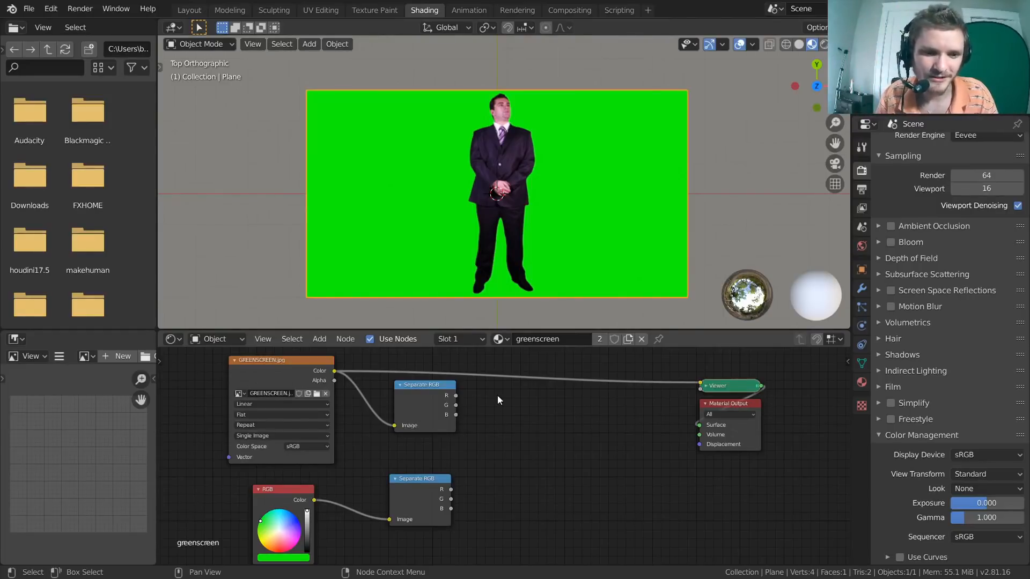
Step: Select both Separate RGB nodes and move them together closer to the image texture and RGB nodes
scroll(500, 429, up, 2)
drag(493, 513, 375, 410)
key(g)
click(474, 395)
middle_drag(475, 394, 473, 395)
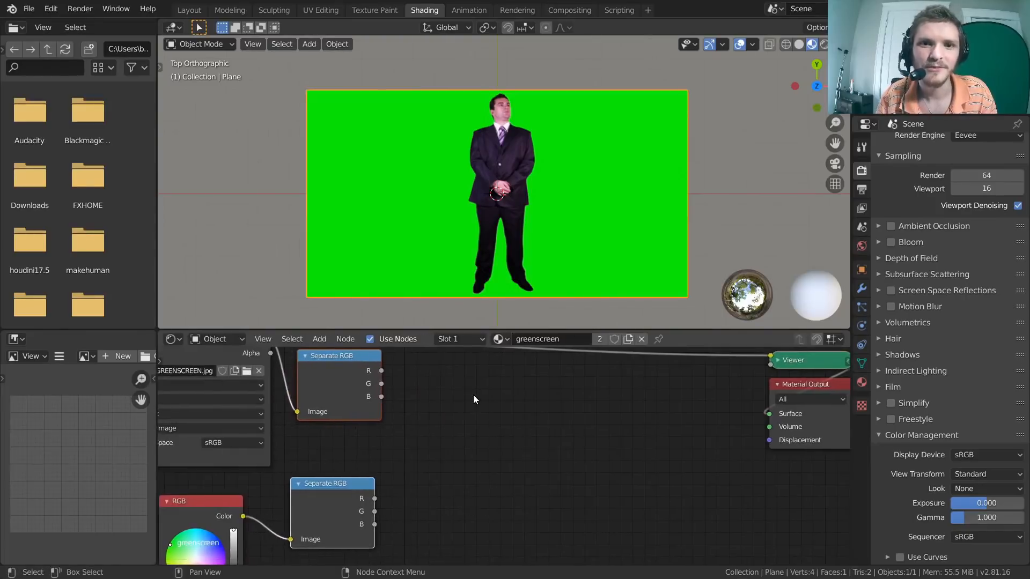
scroll(473, 396, down, 2)
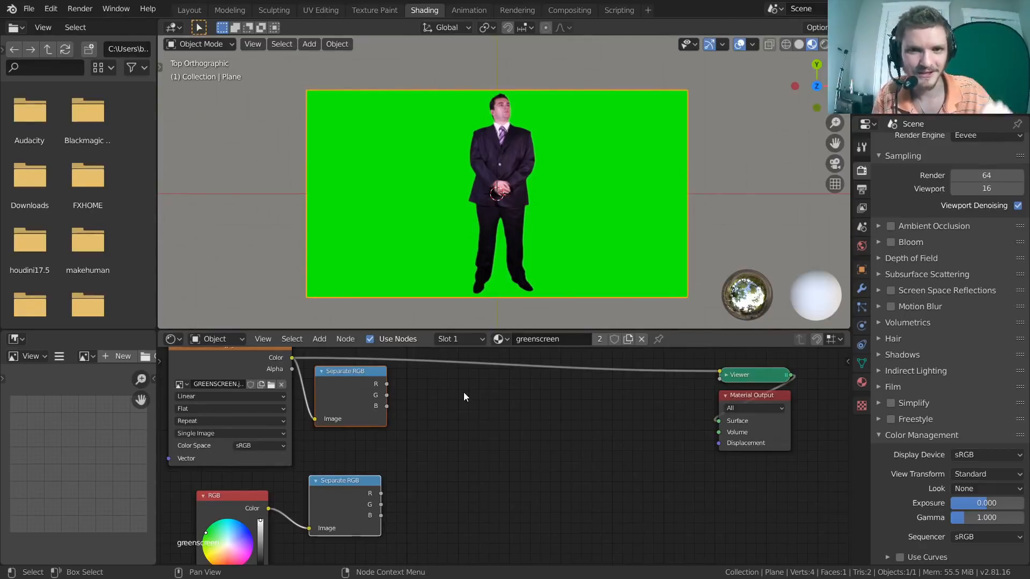
Step: Add a Math node and place it just after the image's Separate RGB node
scroll(464, 393, up, 3)
key(shift+a)
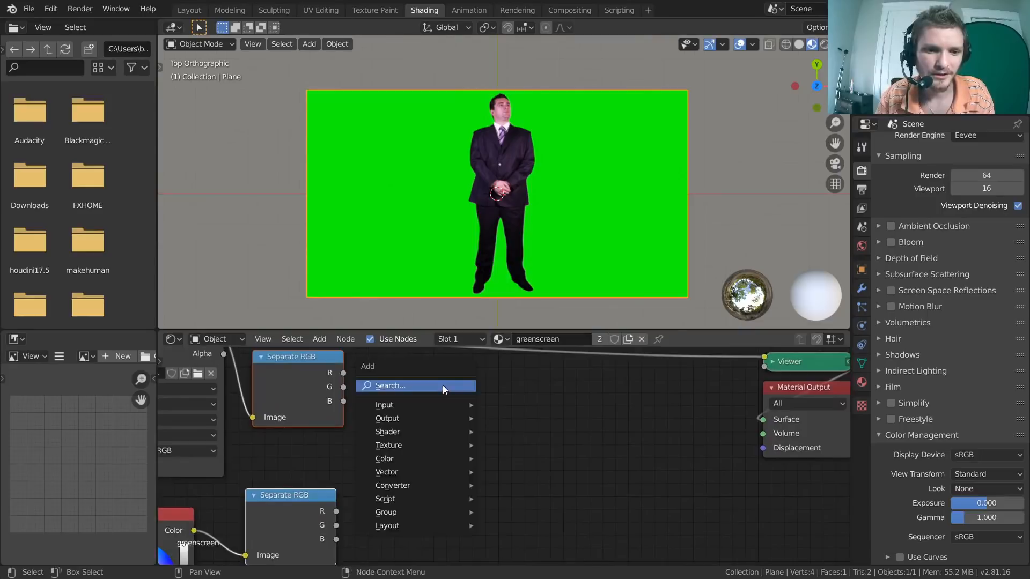
click(443, 385)
text(math)
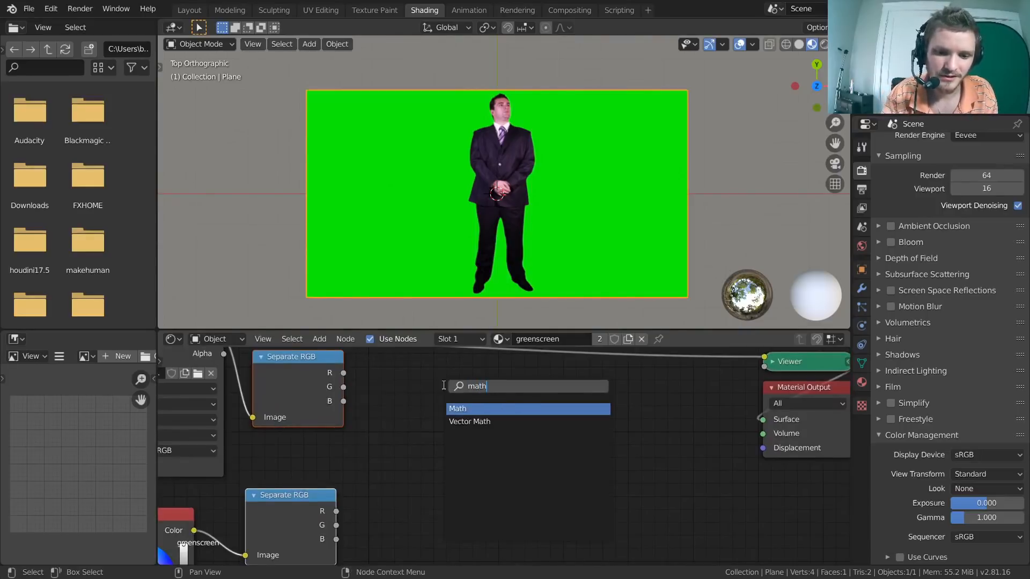
key(Return)
click(402, 362)
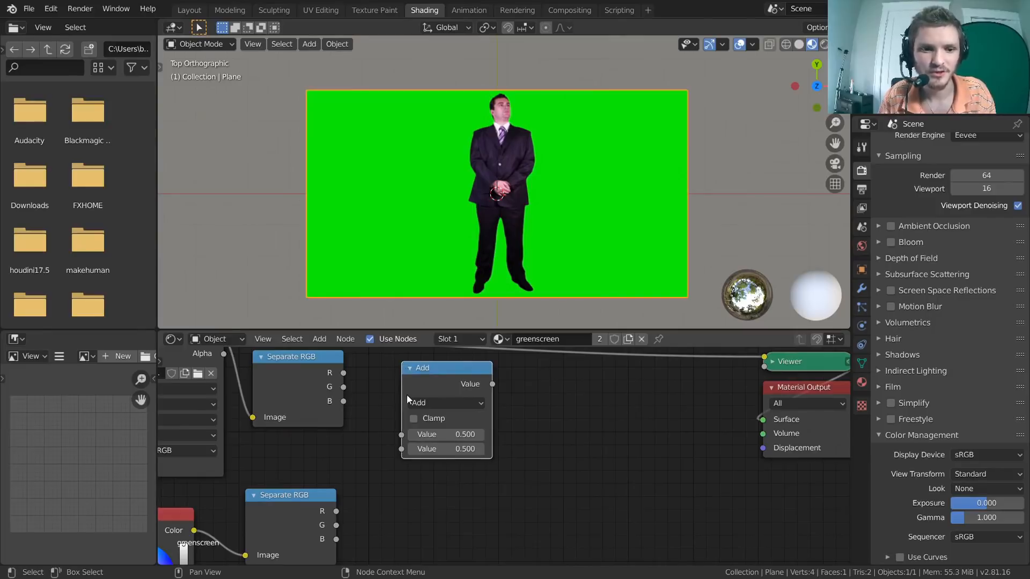
Step: Try the Math node's Subtract, Add, Less Than and Greater Than operations
click(420, 403)
click(419, 376)
click(421, 400)
click(423, 388)
click(431, 403)
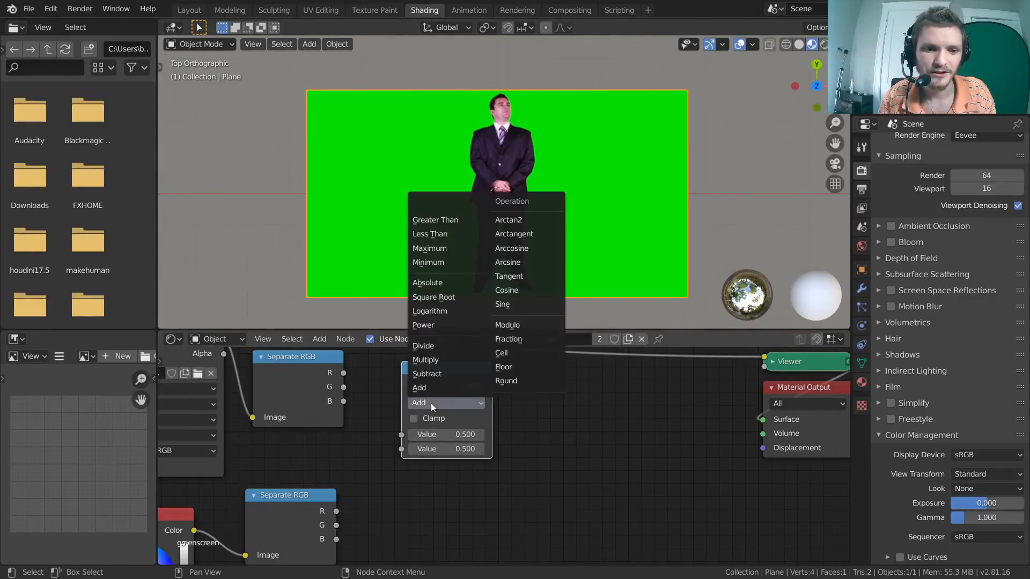
key(s)
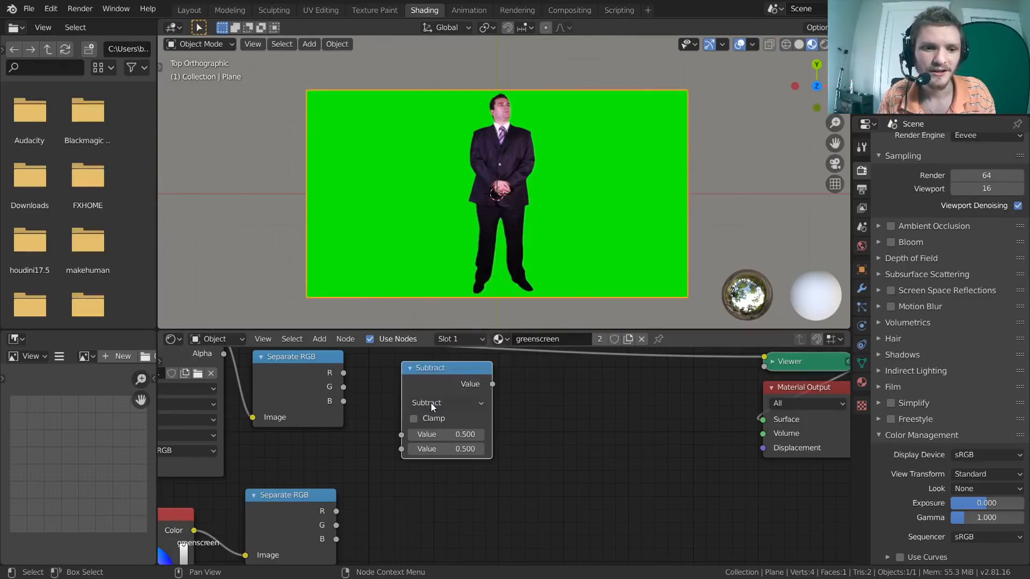
click(430, 403)
key(l)
click(430, 403)
key(g)
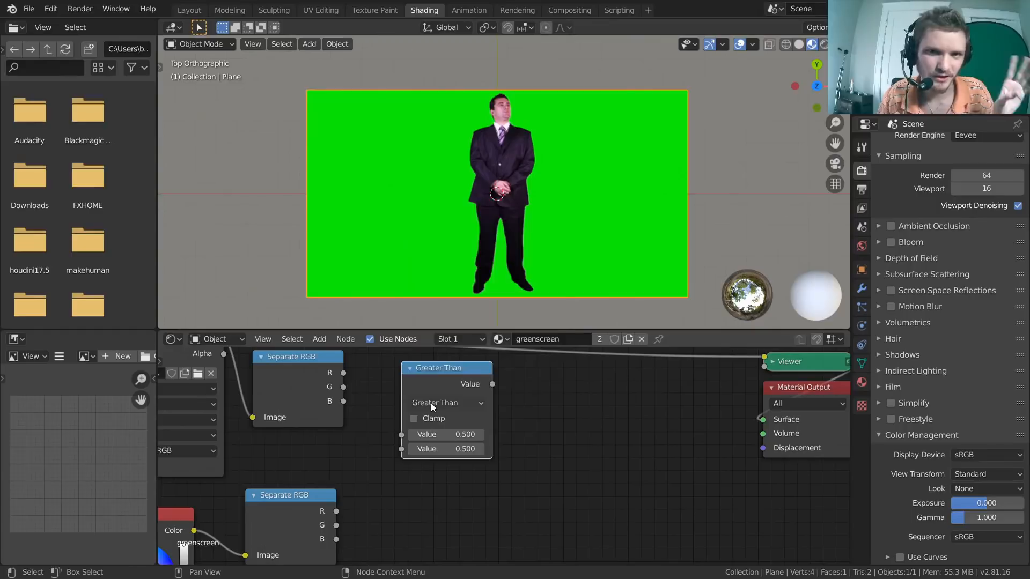
Step: Set the Math node to Subtract and link the R outputs of the image's and the RGB node's Separate RGB nodes to its two values
click(430, 404)
click(428, 374)
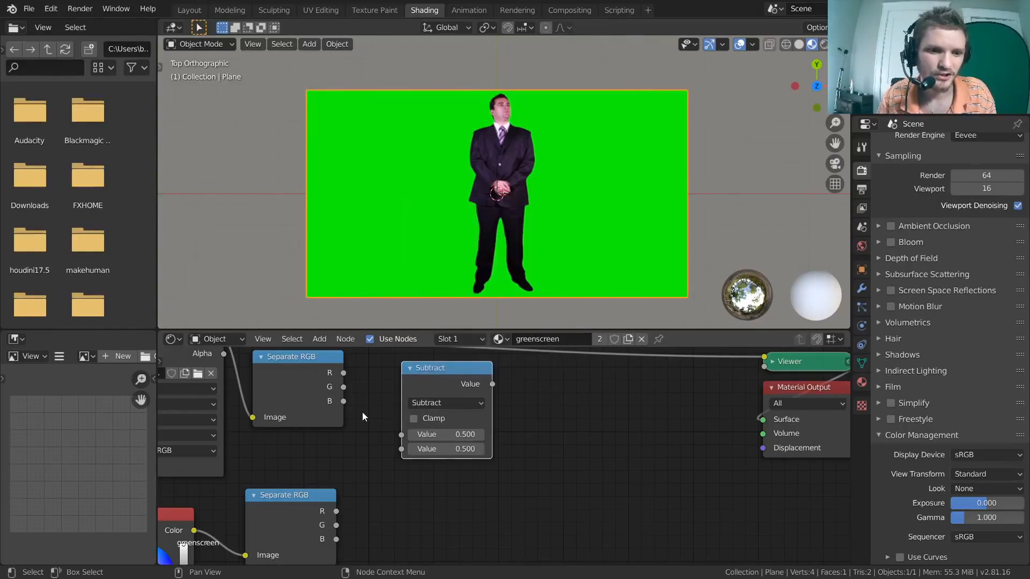
alt+right_drag(317, 373, 411, 410)
alt+right_drag(314, 492, 424, 400)
Step: Preview the red-channel Subtract result on the plane and compare it with the RGB node's key colour and the source image
drag(442, 368, 432, 374)
ctrl+shift+click(433, 375)
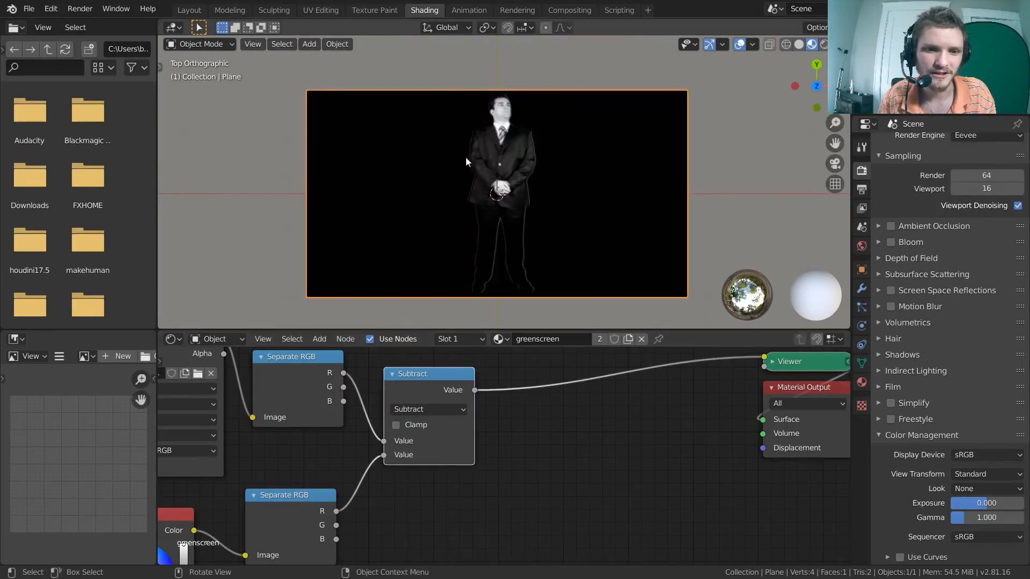
scroll(585, 142, up, 1)
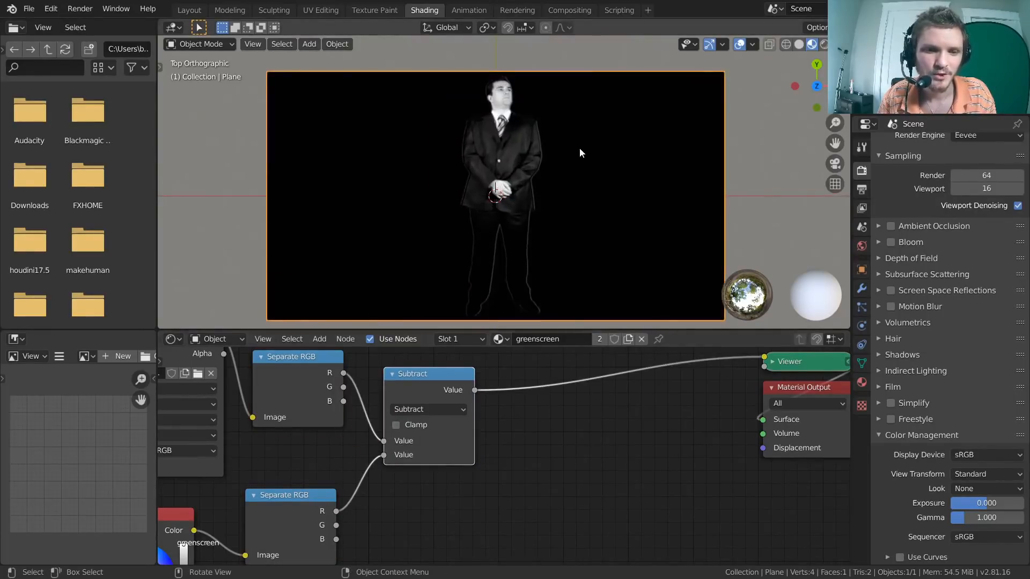
middle_drag(283, 458, 441, 440)
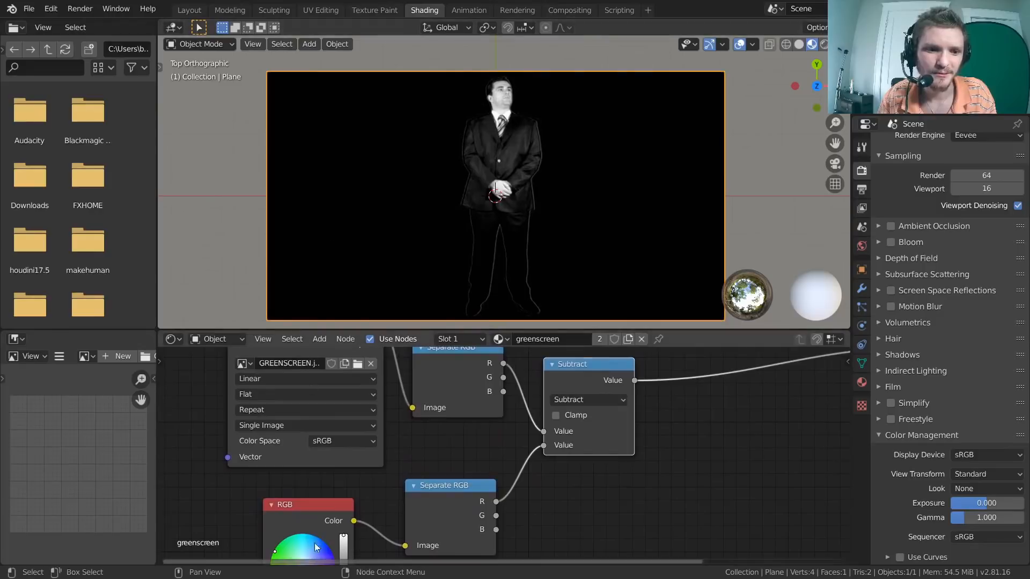
middle_drag(316, 542, 370, 466)
drag(372, 439, 364, 432)
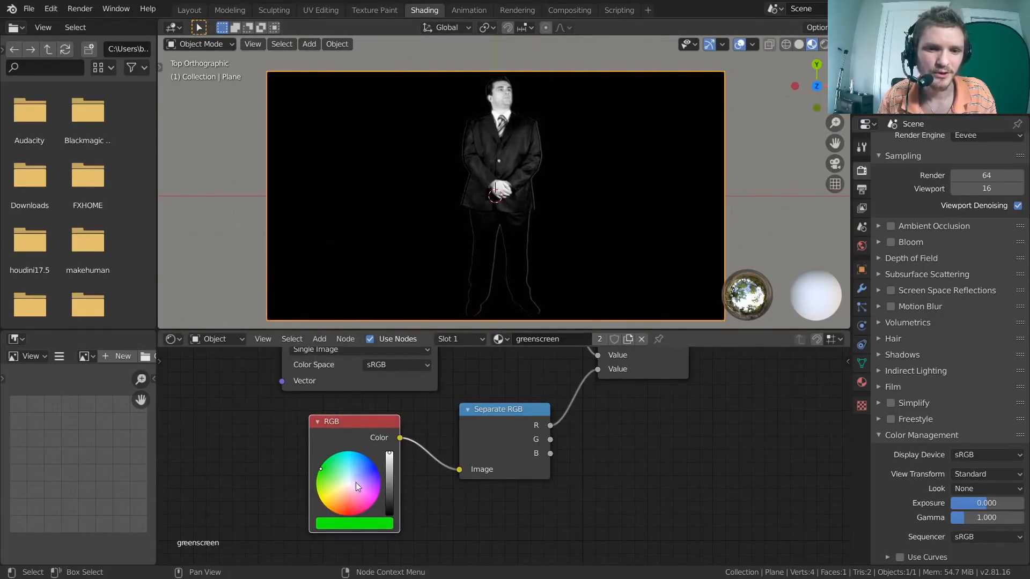
middle_drag(281, 408, 290, 513)
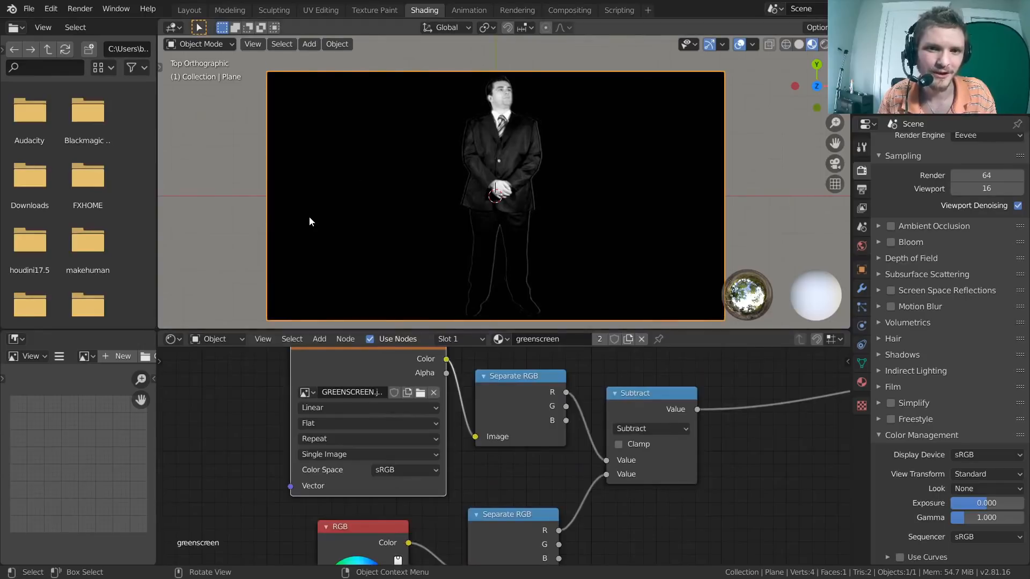
Step: Move the Subtract node up slightly and place a duplicate of it directly below
middle_drag(589, 436, 442, 408)
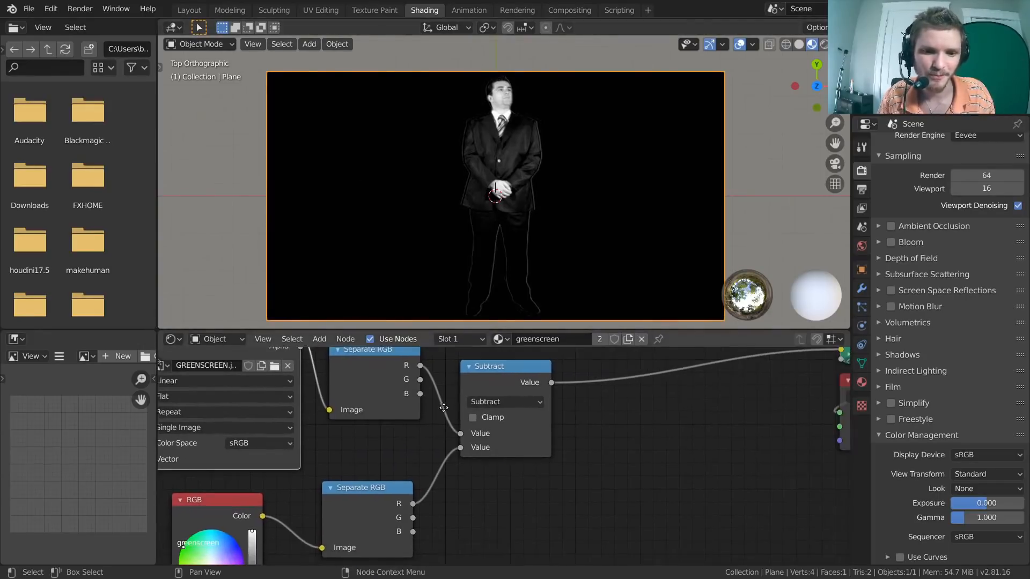
drag(500, 377, 504, 355)
key(shift+d)
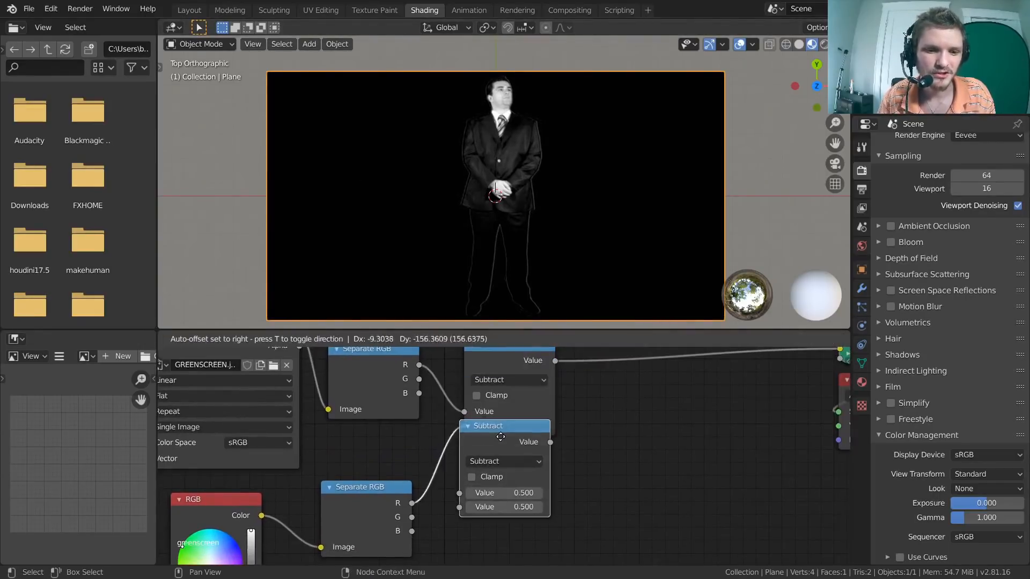
click(507, 465)
Step: Try linking Separate RGB outputs to the duplicate Subtract node's values by hand, and cut those links again
drag(419, 379, 466, 541)
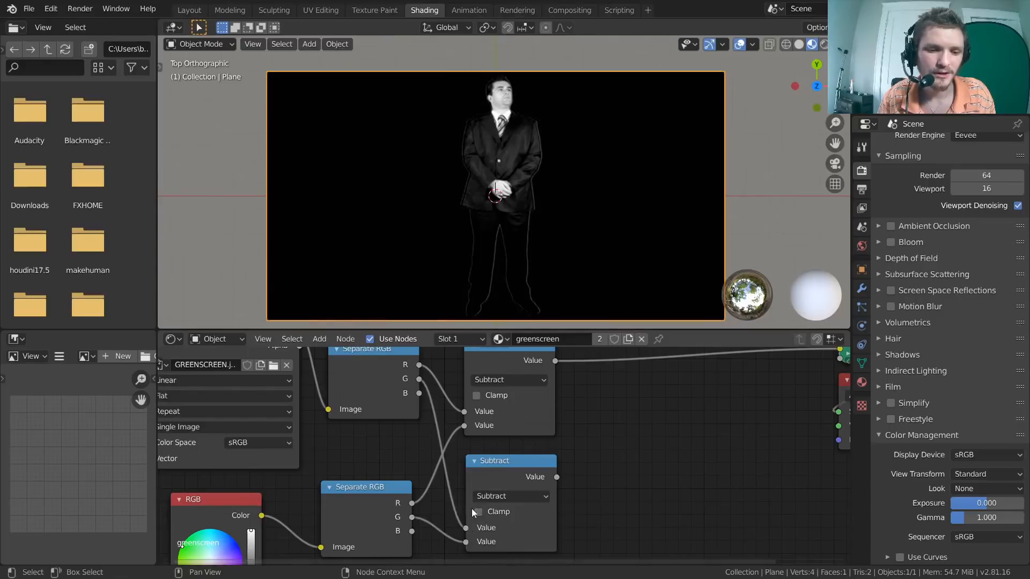
ctrl+right_drag(462, 480, 463, 478)
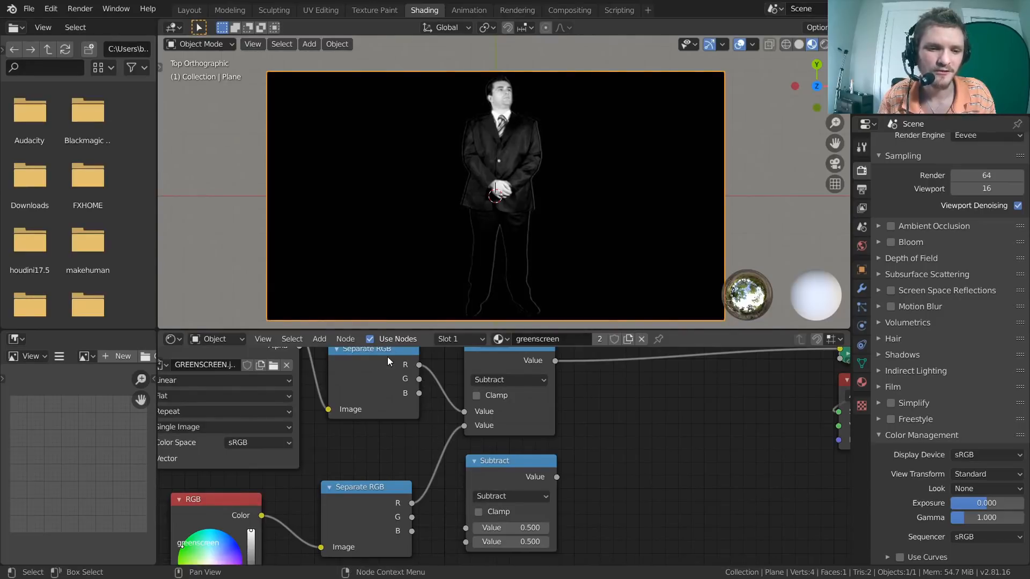
drag(419, 366, 466, 528)
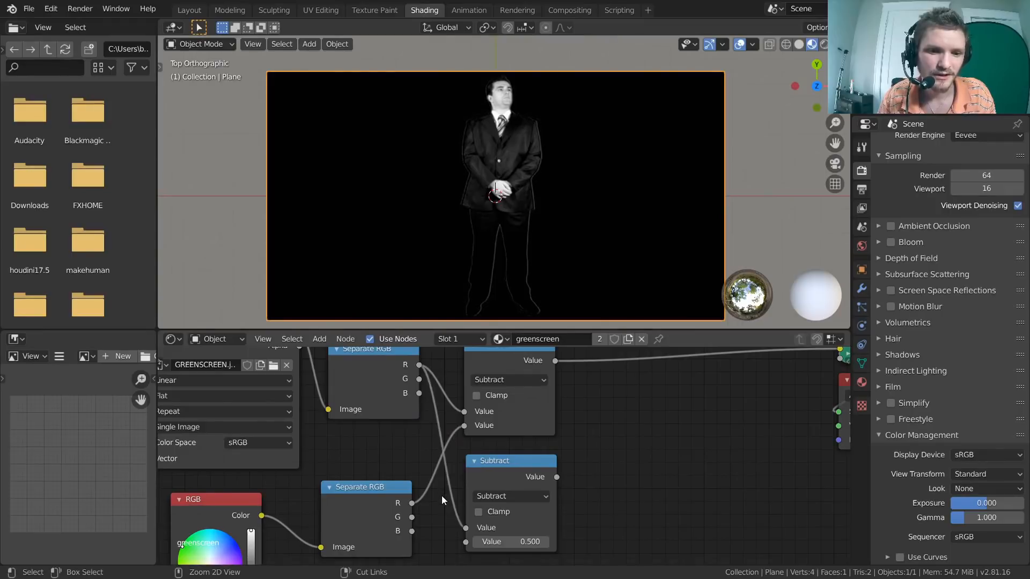
ctrl+right_drag(440, 495, 459, 455)
Step: Link the G outputs of the image's and the RGB node's Separate RGB nodes to the second Subtract node's two values
scroll(420, 400, down, 1)
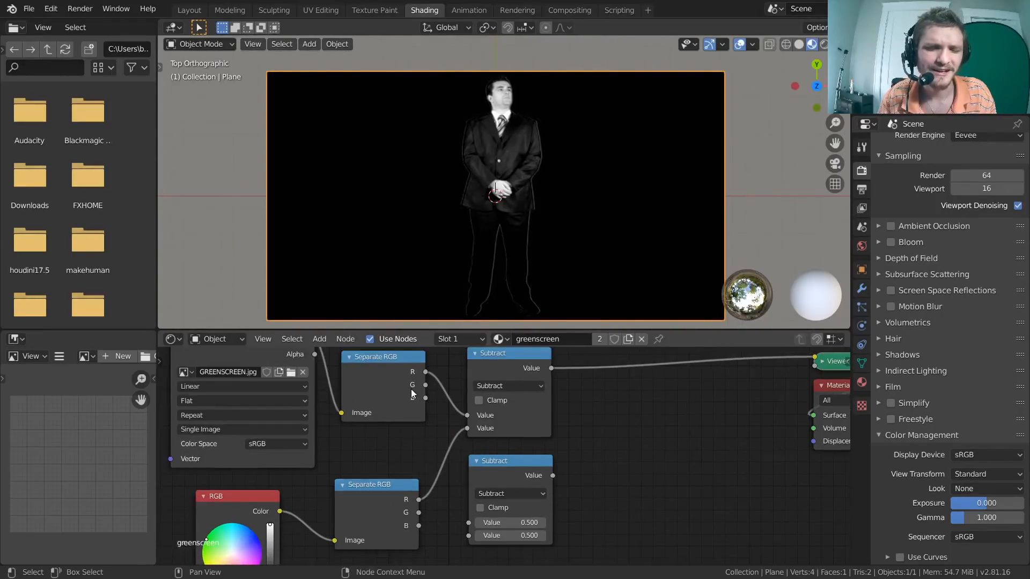
alt+right_drag(391, 372, 487, 489)
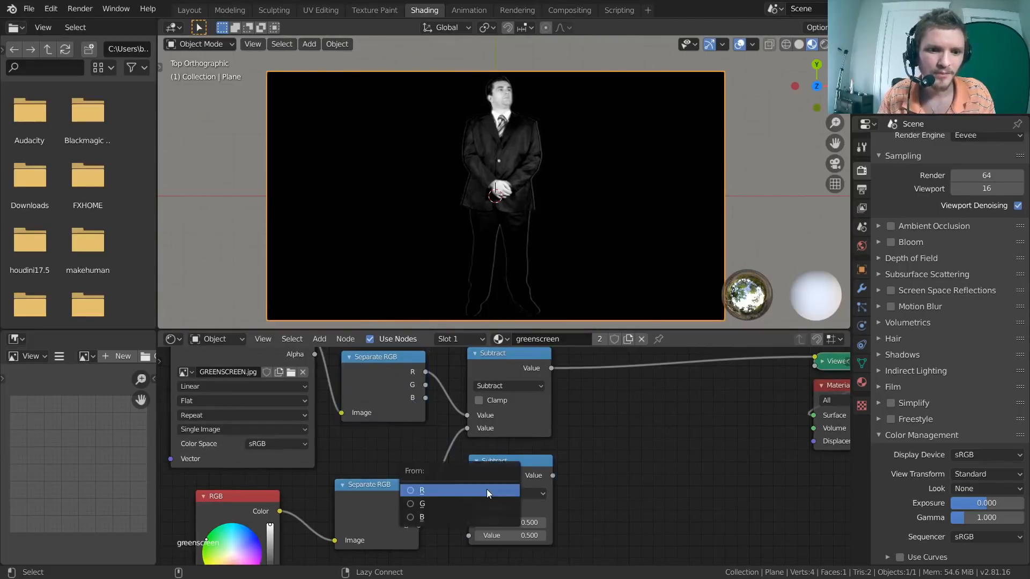
click(428, 500)
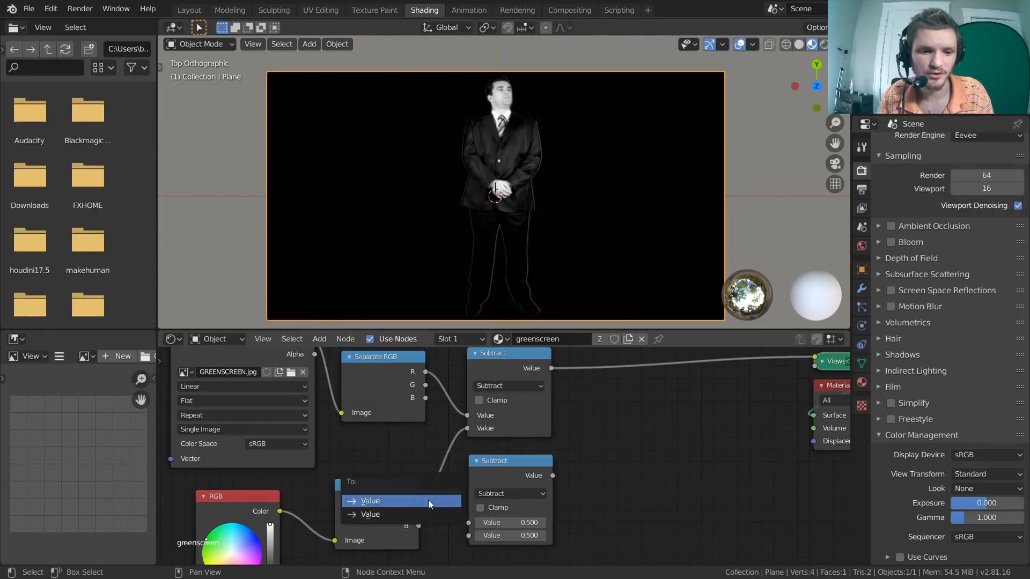
click(399, 502)
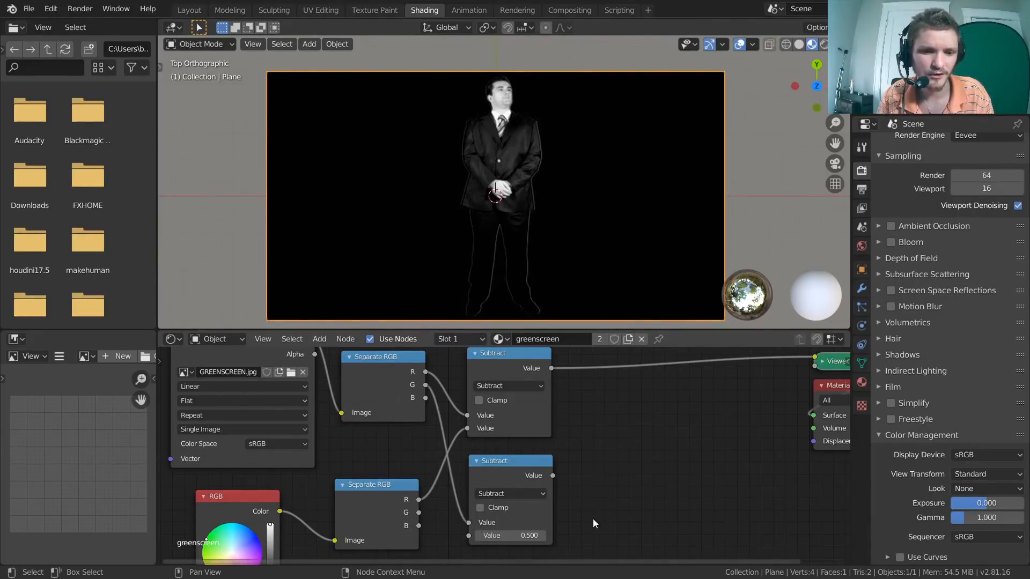
scroll(509, 491, up, 3)
middle_drag(429, 483, 447, 430)
alt+right_drag(398, 458, 536, 429)
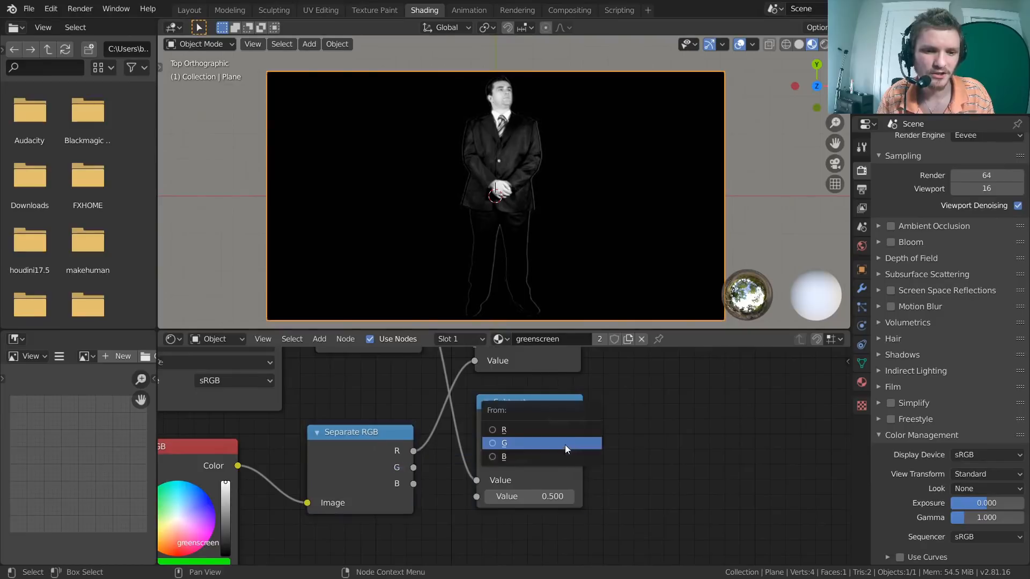
click(519, 443)
click(472, 454)
scroll(504, 451, down, 2)
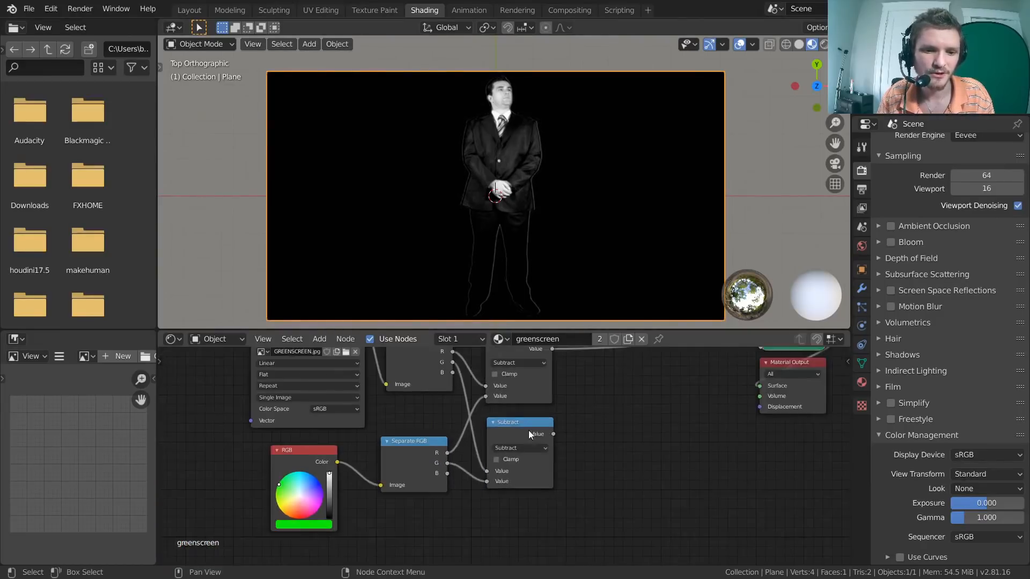
Step: Place a duplicate of the green-channel Subtract node directly below it
middle_drag(529, 431, 514, 466)
drag(543, 528, 501, 352)
click(504, 379)
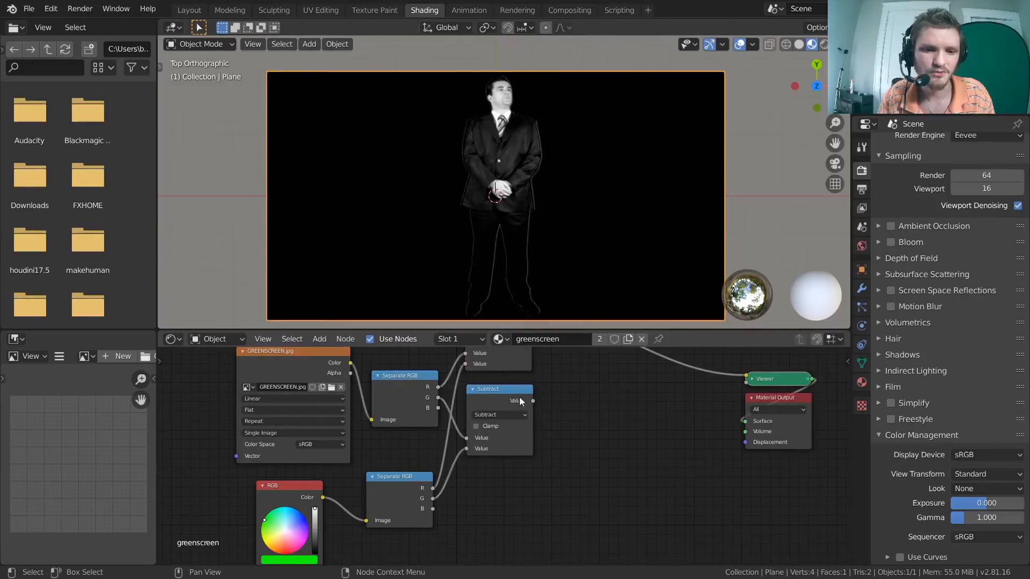
key(shift+d)
click(513, 468)
scroll(491, 460, up, 2)
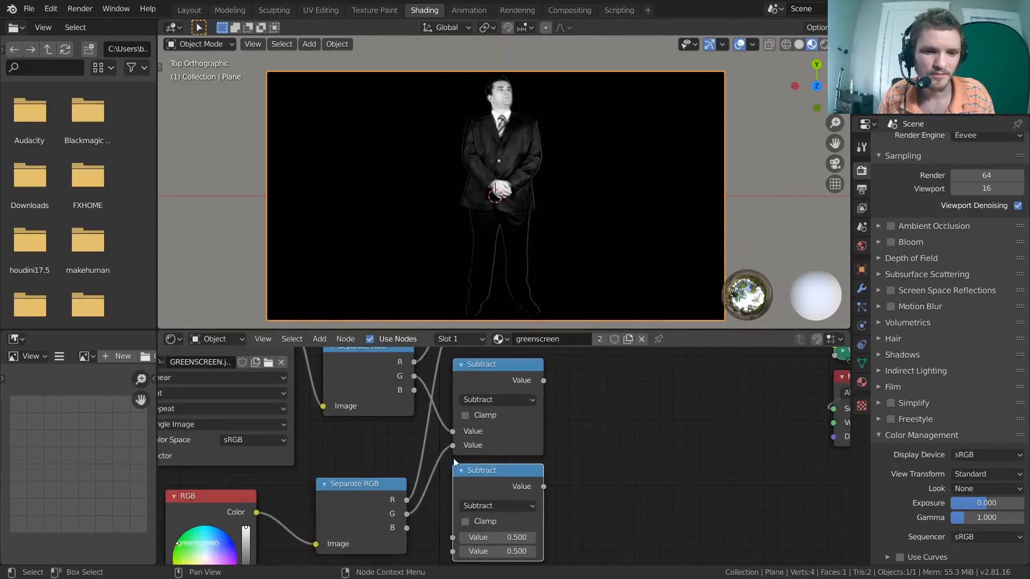
middle_drag(490, 461, 536, 425)
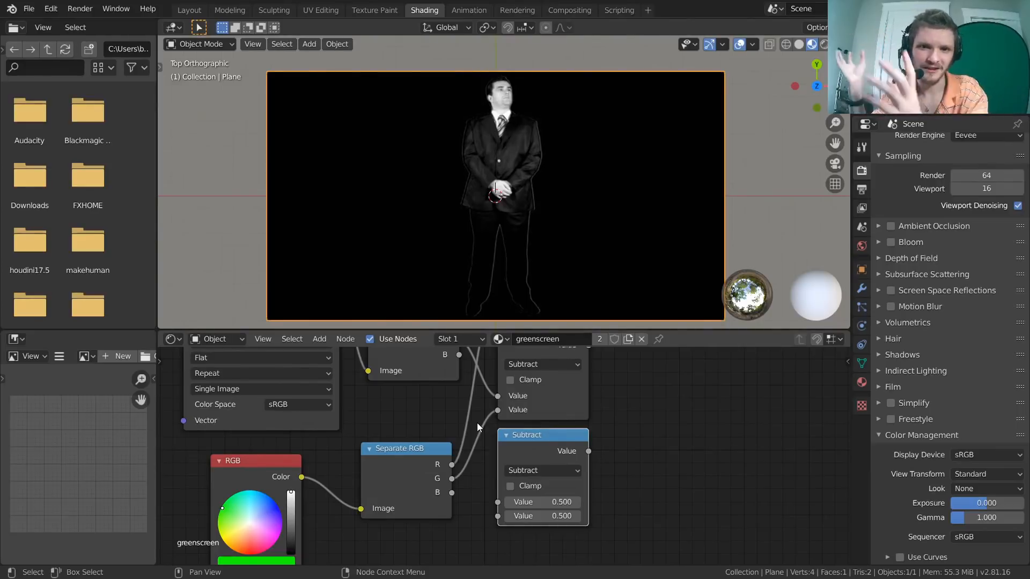
Step: Link the B outputs of the image's and the RGB node's Separate RGB nodes to the third Subtract node's two values
middle_drag(524, 396, 455, 418)
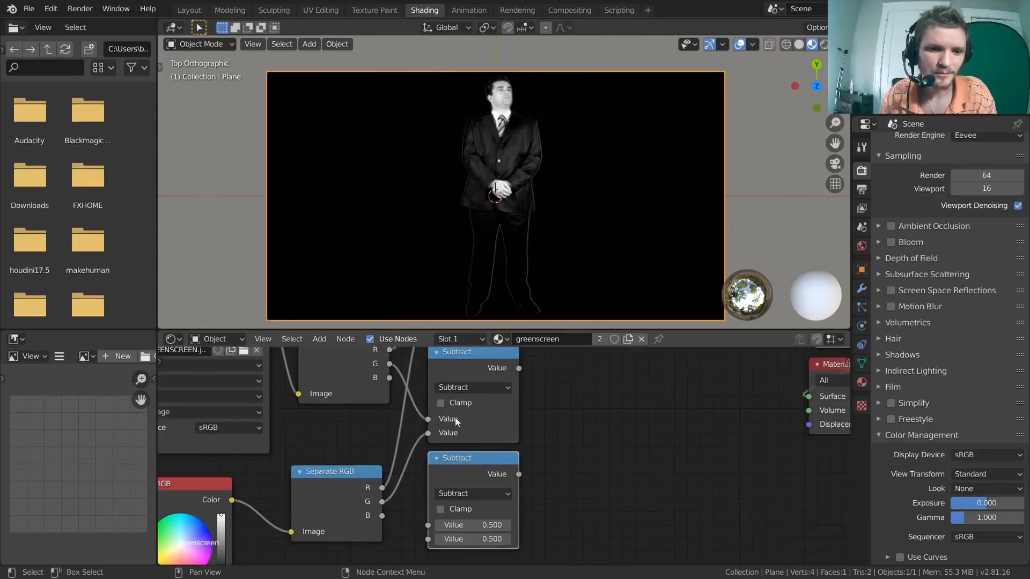
alt+right_drag(368, 385, 484, 508)
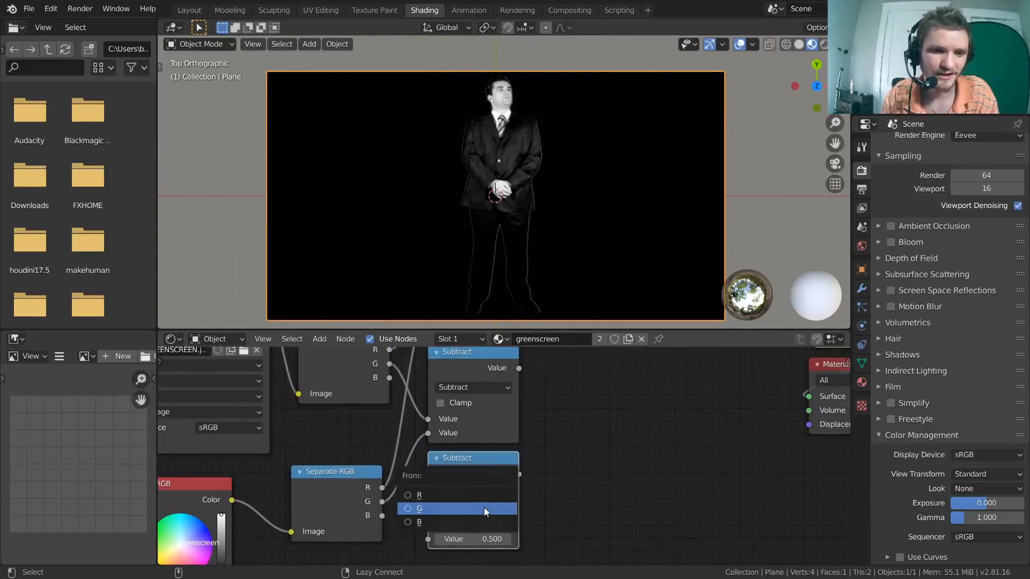
alt+right_drag(361, 380, 464, 515)
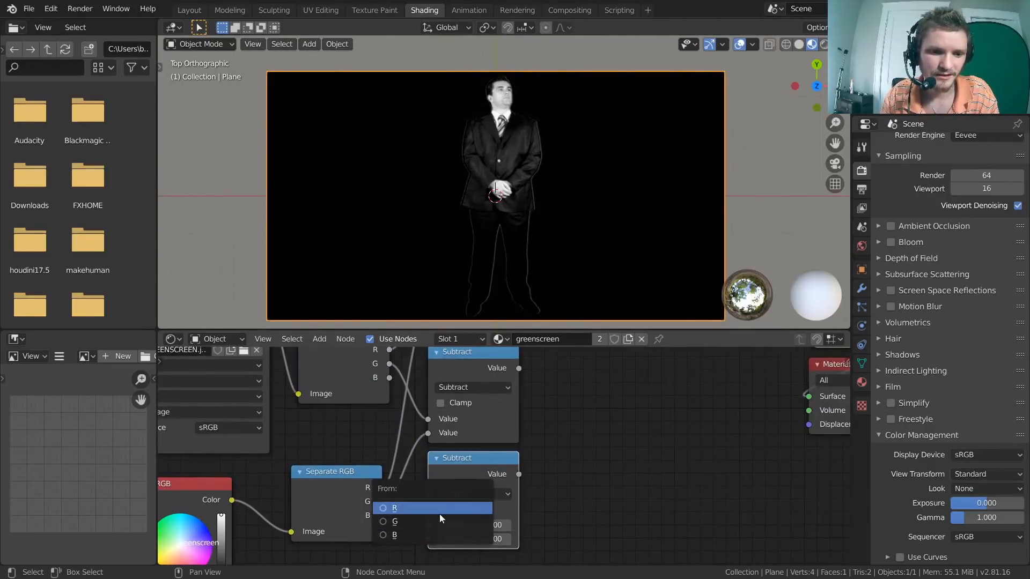
click(430, 534)
click(403, 531)
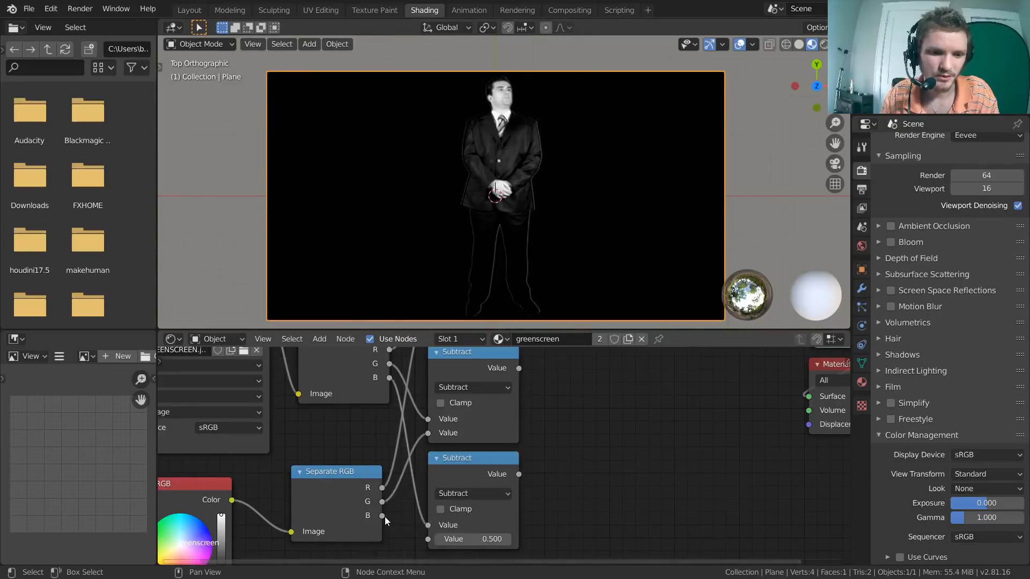
scroll(545, 432, down, 2)
middle_drag(538, 428, 472, 473)
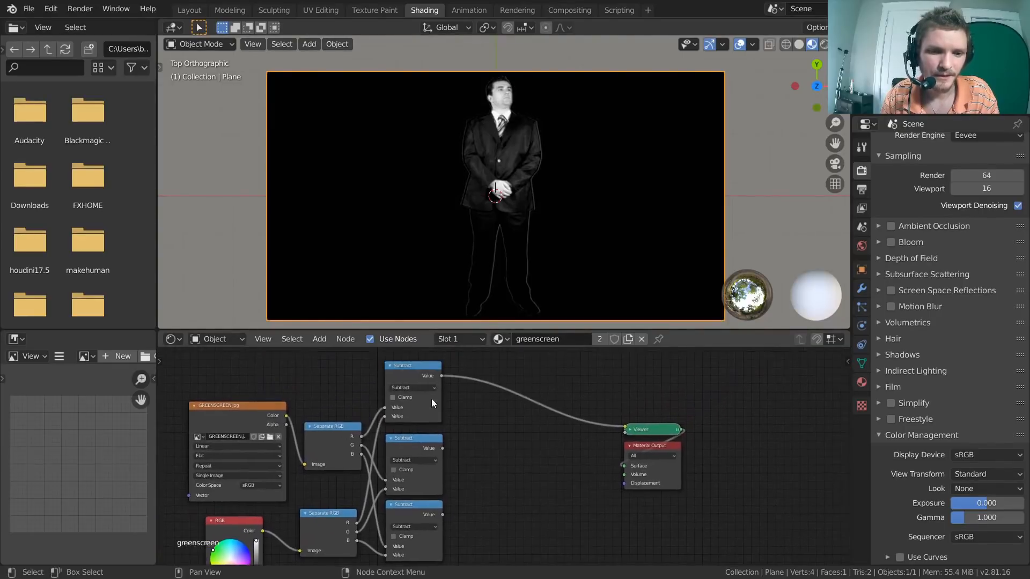
Step: Preview the green- and blue-channel Subtract results on the plane, and cut the link to the Viewer
click(416, 369)
ctrl+shift+click(416, 437)
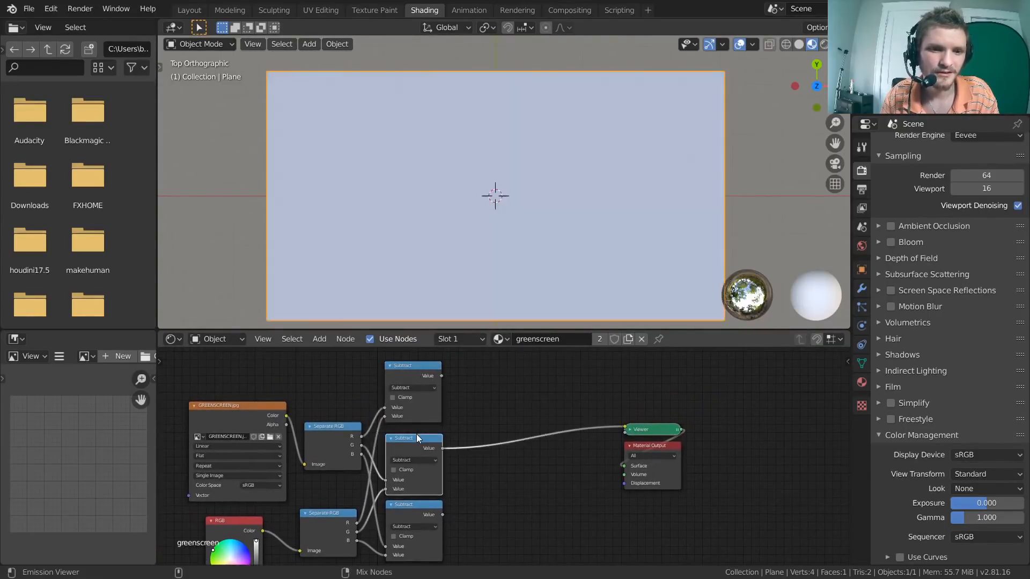
ctrl+shift+click(417, 506)
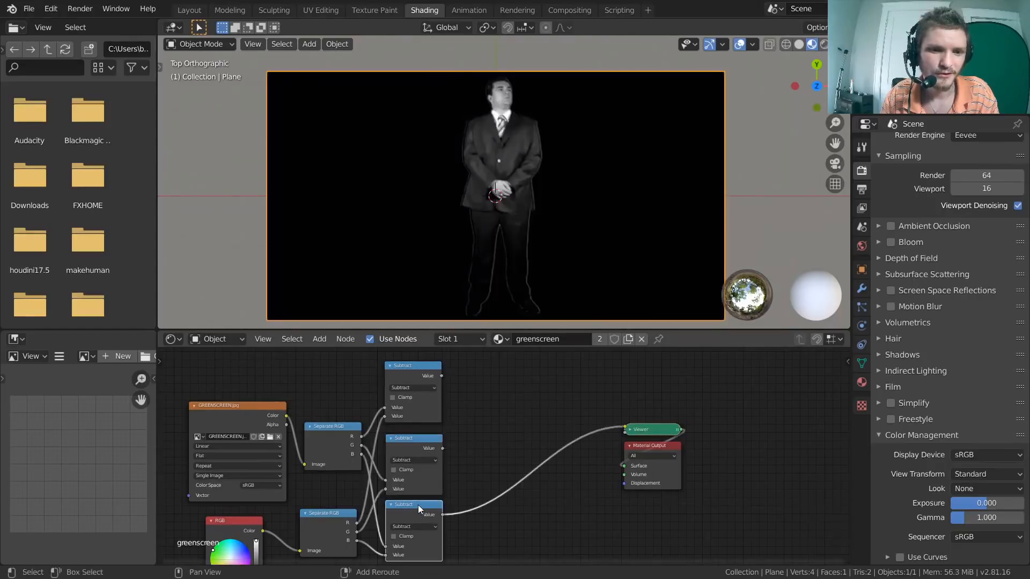
middle_drag(521, 441, 405, 445)
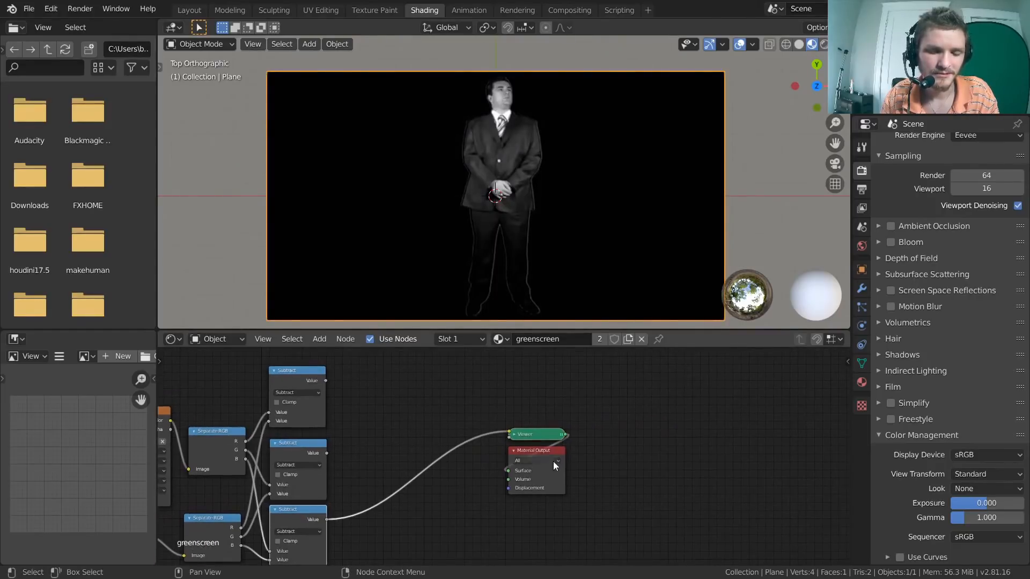
middle_drag(589, 465, 710, 435)
ctrl+right_drag(559, 503, 520, 434)
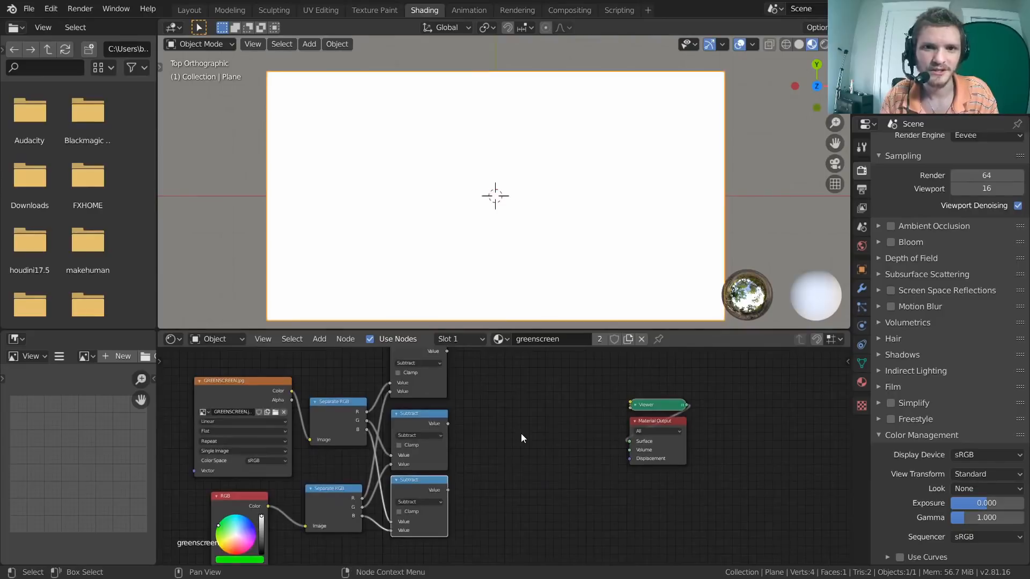
Step: Place a duplicate of the red-channel Subtract node just to its right
scroll(519, 435, up, 5)
middle_drag(448, 381, 450, 478)
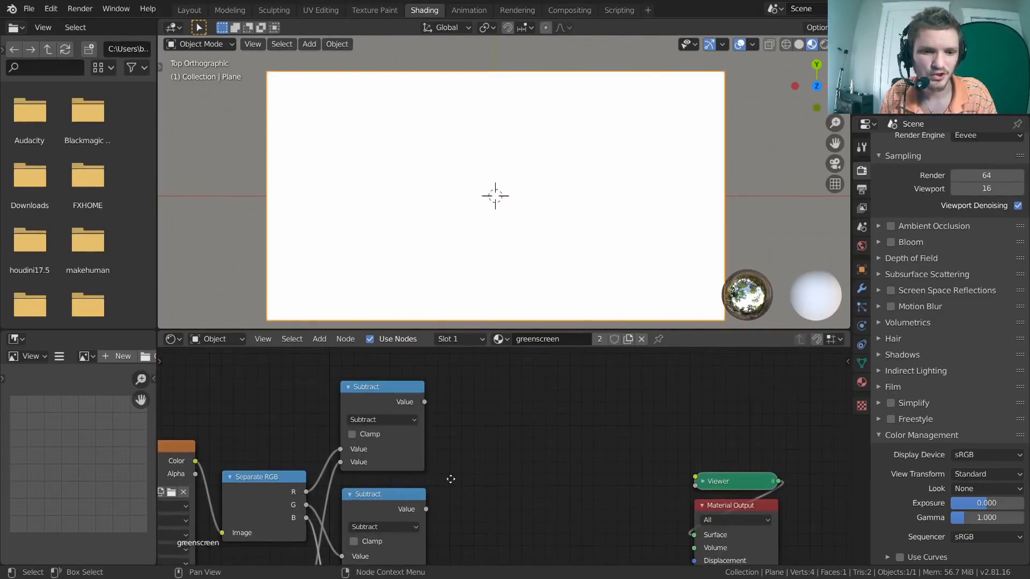
click(365, 391)
key(shift+d)
click(471, 382)
Step: Try squaring the red-channel difference by setting the duplicate to Multiply and linking both its values, and undo the links
click(482, 410)
click(468, 371)
mouse_move(426, 402)
mouse_down()
mouse_move(446, 440)
mouse_move(428, 434)
mouse_move(424, 403)
mouse_up()
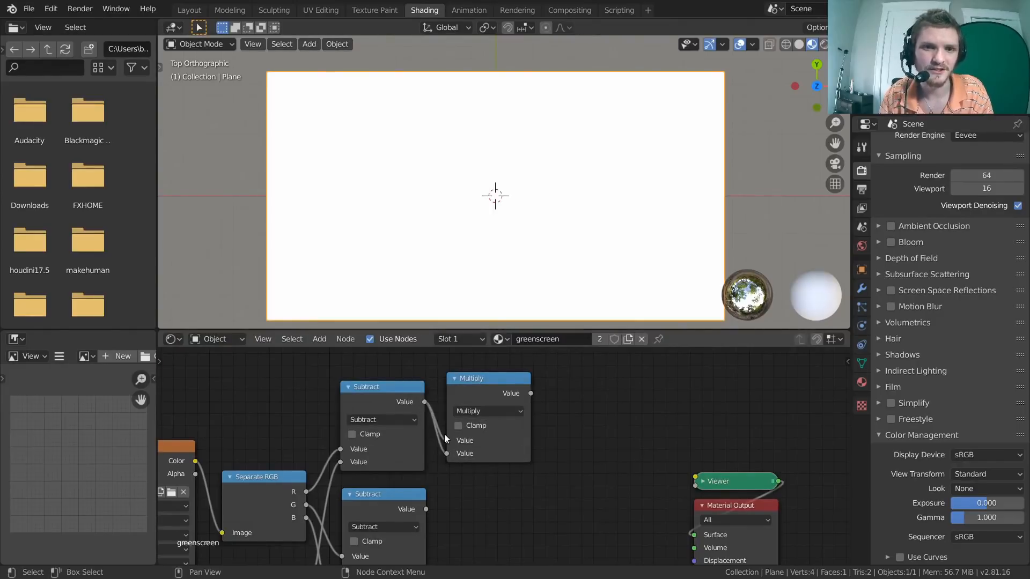
key(ctrl+z)
key(ctrl+z)
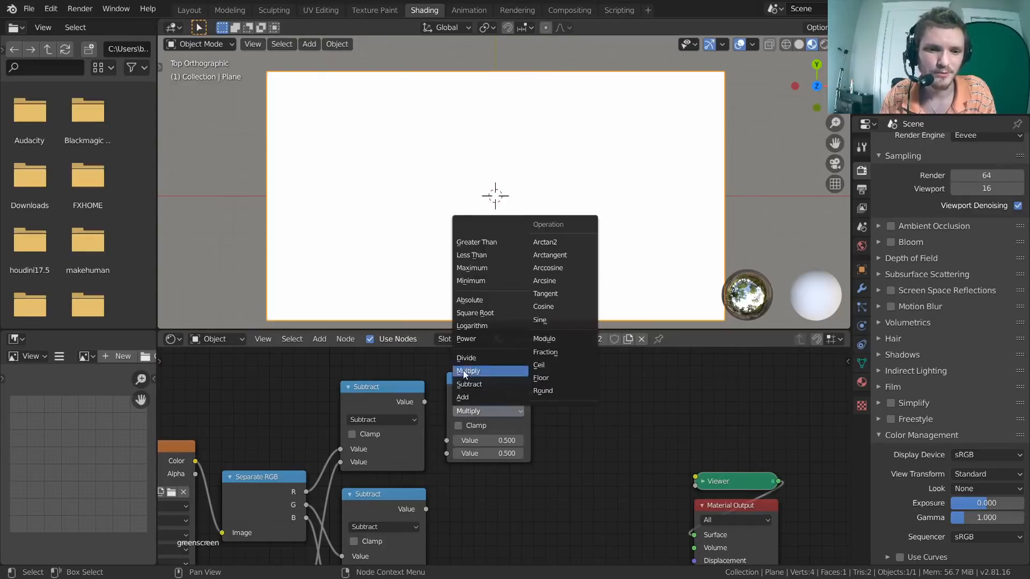
Step: Set the duplicate Math node to Power with exponent 2 and link the red-channel Subtract result to its first value
click(463, 336)
click(485, 454)
text(2)
key(Return)
drag(424, 401, 455, 439)
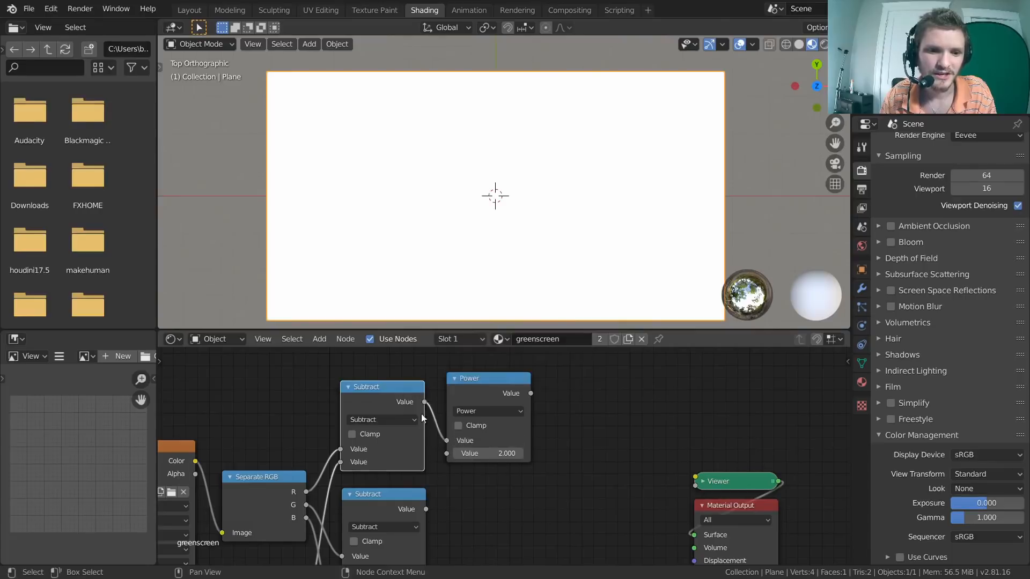
Step: Place two duplicates of the Power node beside the green- and blue-channel Subtract nodes
click(487, 446)
middle_drag(487, 446, 482, 423)
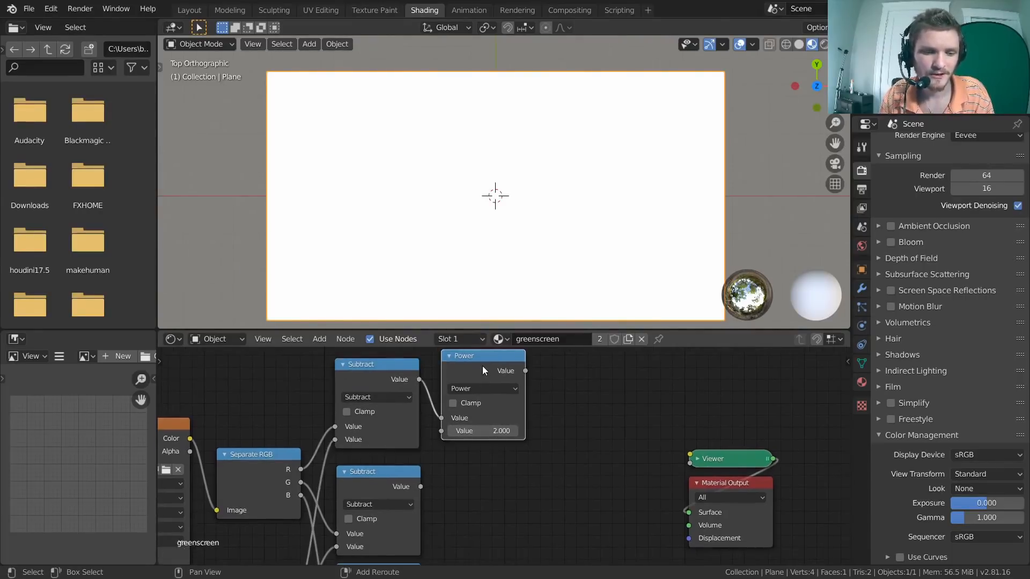
key(shift+d)
click(476, 479)
middle_drag(474, 485, 493, 354)
key(shift+d)
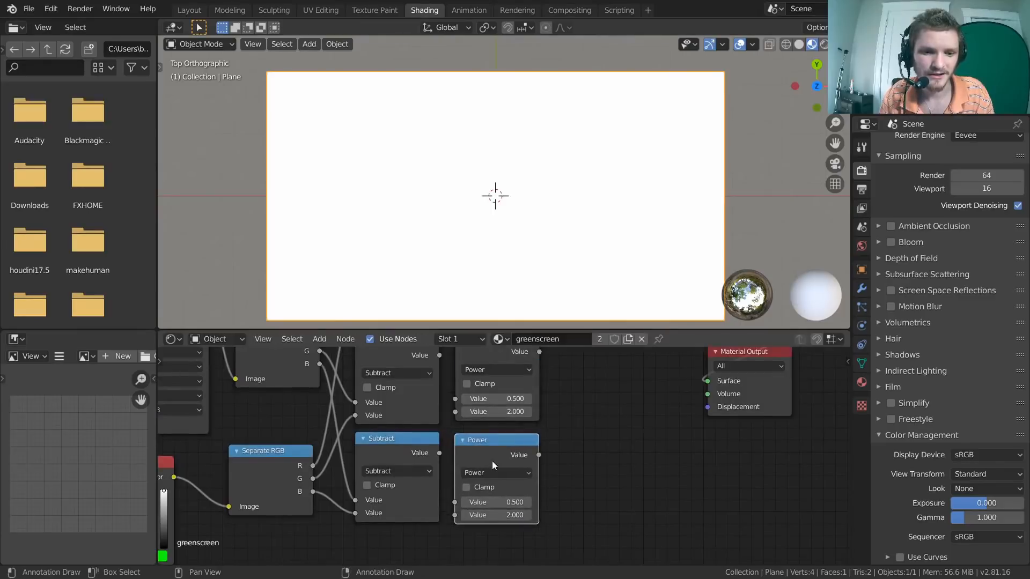
click(491, 460)
Step: Link the green- and blue-channel Subtract results to the first values of their Power nodes
middle_drag(468, 406, 472, 452)
alt+right_drag(417, 450, 496, 451)
alt+right_drag(418, 510, 532, 506)
scroll(600, 405, down, 7)
middle_drag(599, 405, 508, 453)
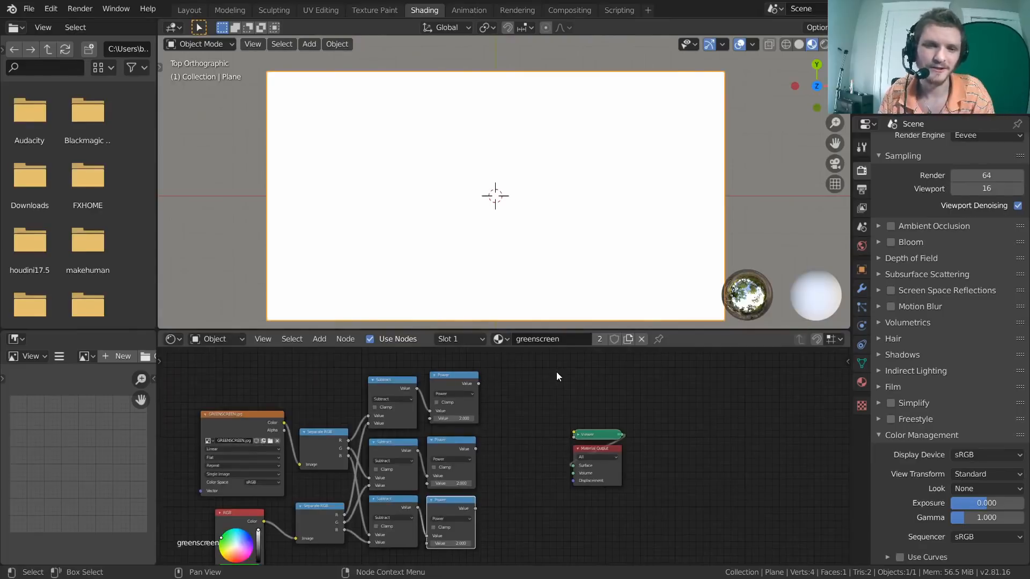
Step: Move the Viewer and Material Output nodes further right to make room for more nodes
click(642, 472)
drag(641, 472, 585, 430)
key(g)
click(658, 433)
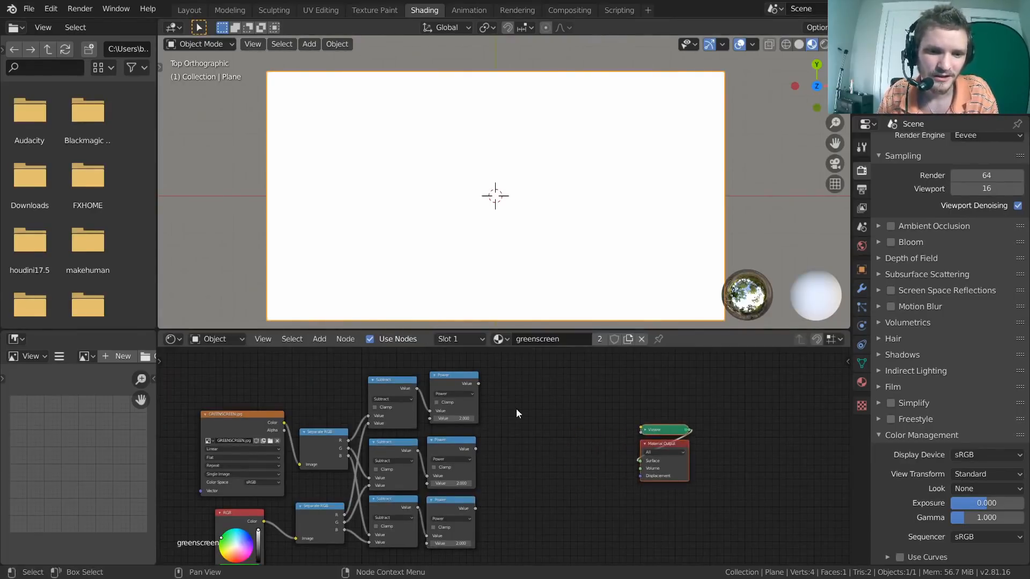
Step: Preview the Power result of each colour channel on the plane
scroll(516, 409, up, 4)
middle_drag(513, 418, 504, 427)
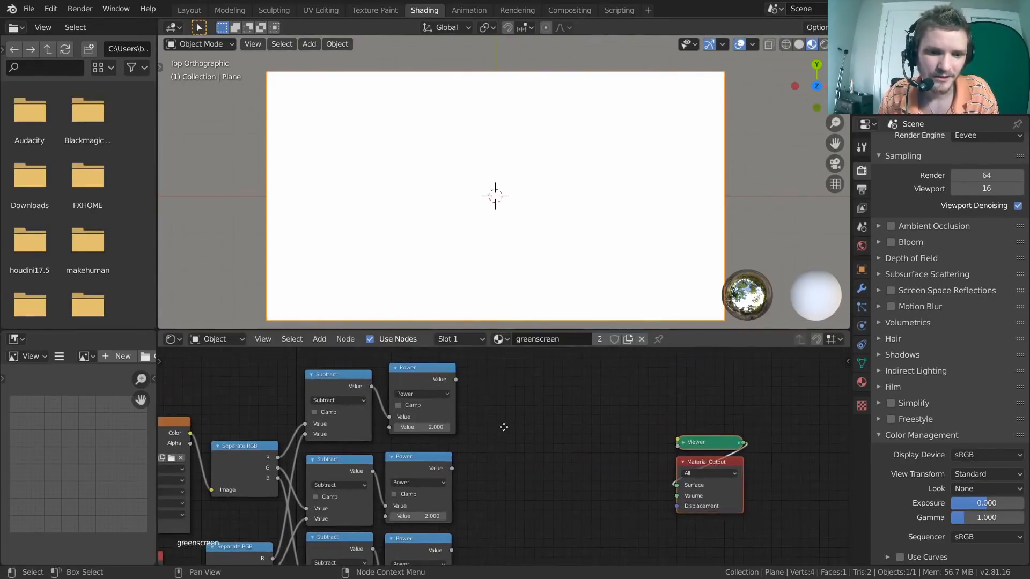
ctrl+shift+click(440, 389)
ctrl+shift+click(439, 504)
middle_drag(438, 506, 440, 425)
ctrl+shift+click(433, 459)
middle_drag(479, 387, 436, 470)
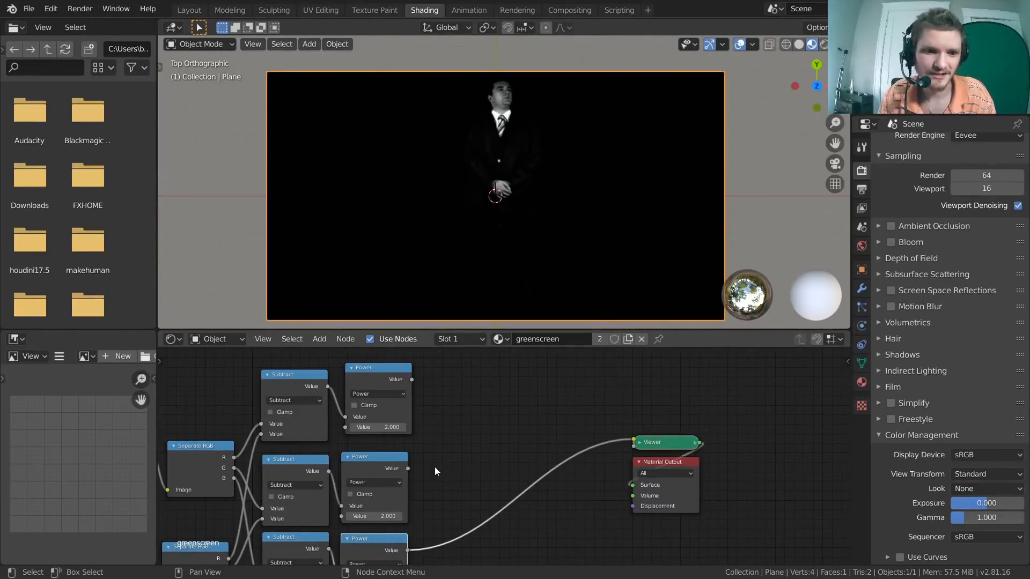
Step: Place a duplicate of the Power node to the right of the red-channel one and set it to Add
key(shift+d)
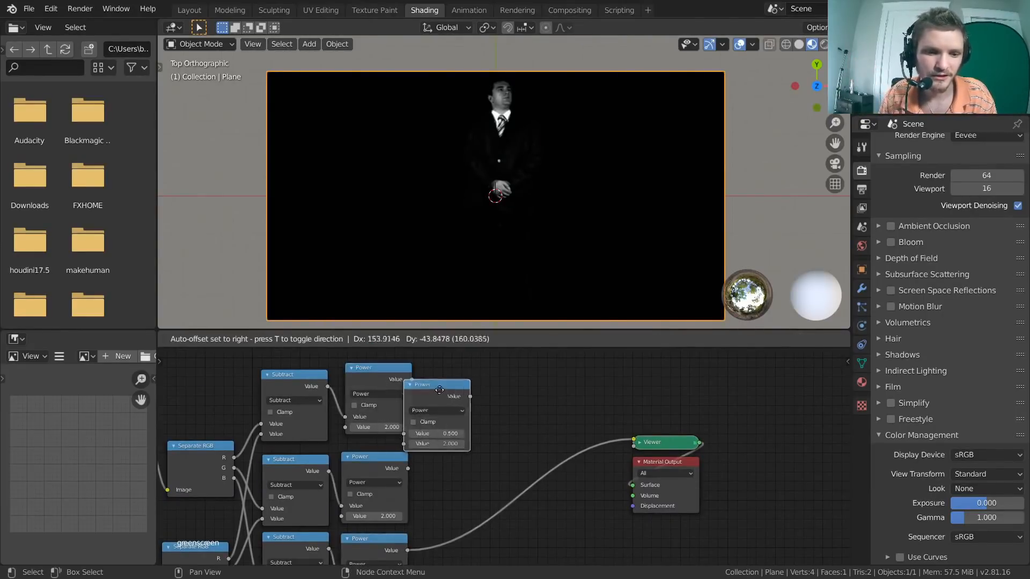
click(474, 390)
click(474, 409)
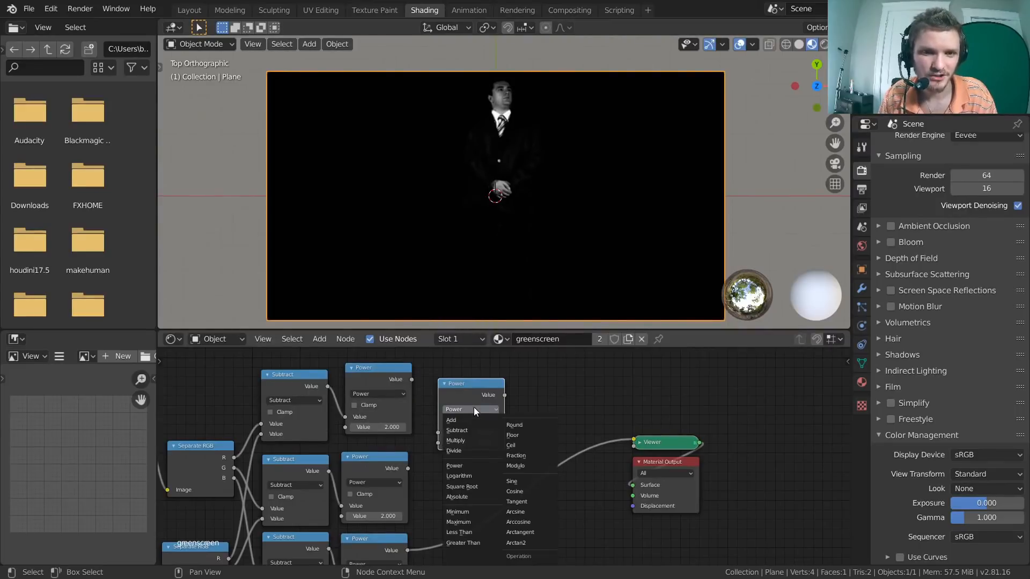
key(a)
Step: Link the red- and green-channel Power results to the Add node's two values and move the node down
scroll(418, 413, up, 2)
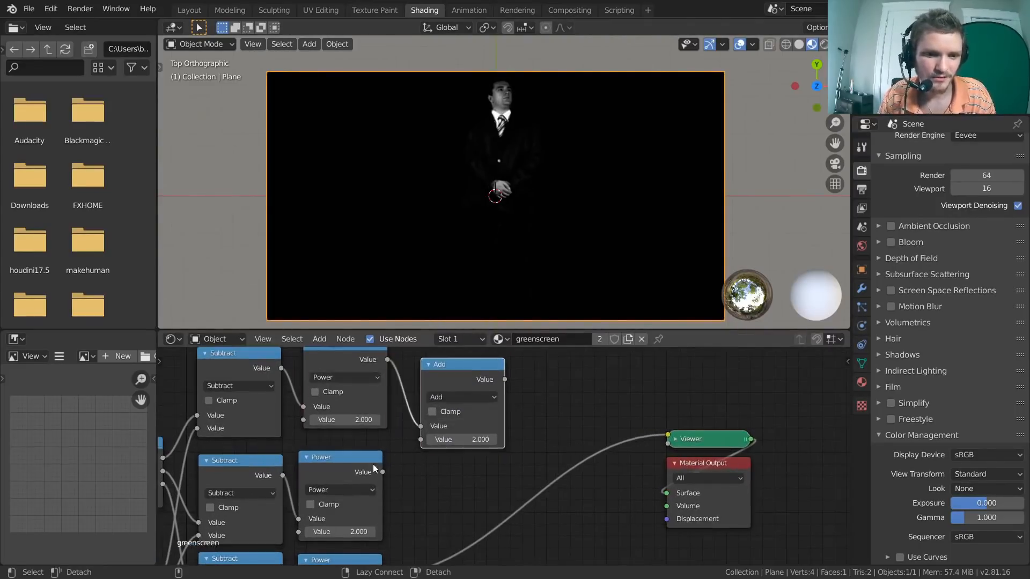
drag(381, 471, 422, 439)
scroll(447, 430, down, 1)
drag(451, 392, 446, 425)
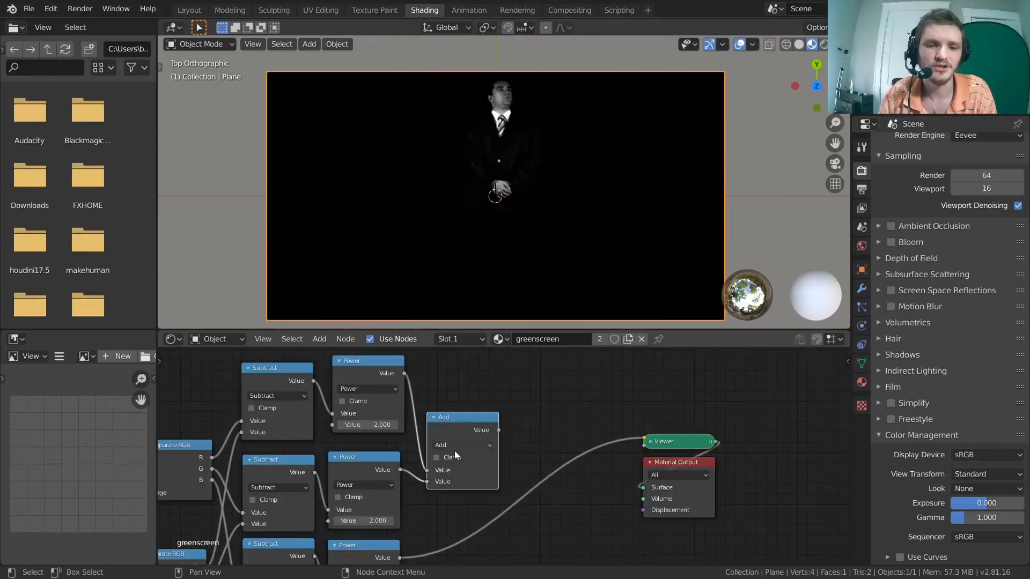
middle_drag(481, 482, 484, 446)
drag(445, 384, 439, 408)
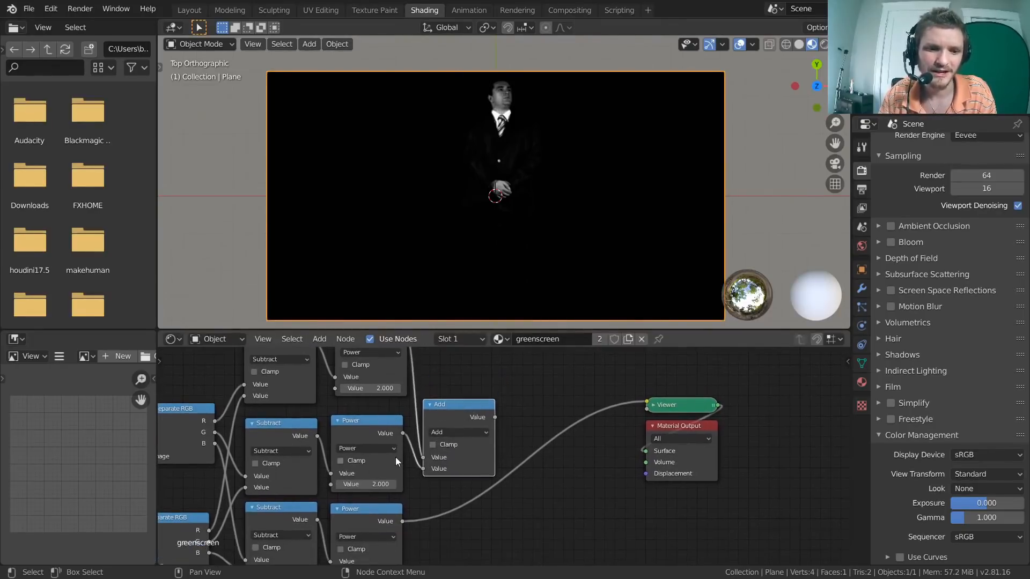
Step: Place a duplicate of the Add node further right, between the first Add node and the Viewer
key(shift+d)
click(530, 430)
middle_drag(431, 499, 468, 456)
drag(558, 387, 606, 394)
Step: Link the first Add result and the blue-channel Power result to the second Add node, and preview the sum on the plane
alt+right_drag(529, 375, 581, 447)
middle_drag(532, 392, 615, 419)
drag(616, 419, 594, 432)
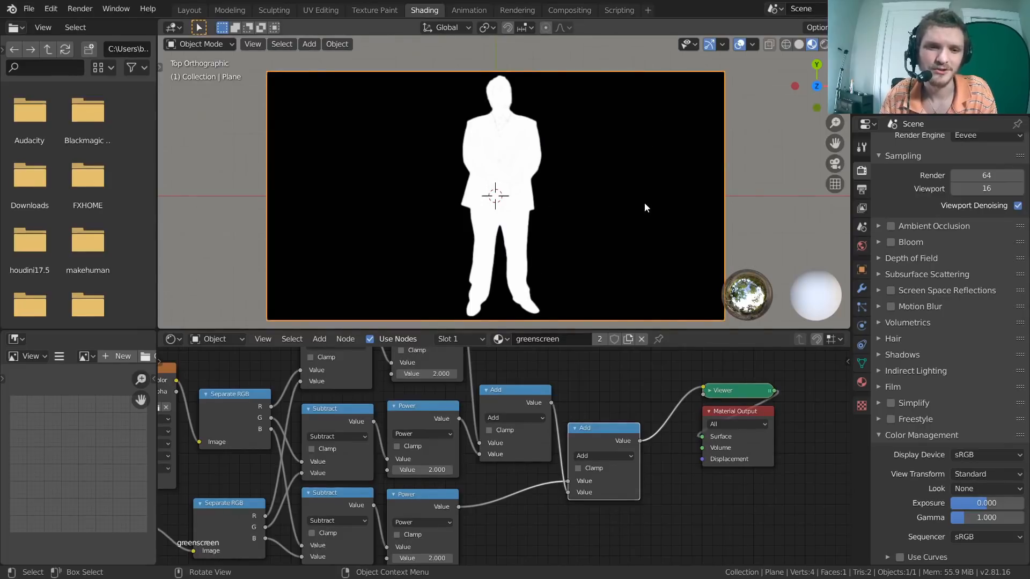
scroll(497, 117, up, 8)
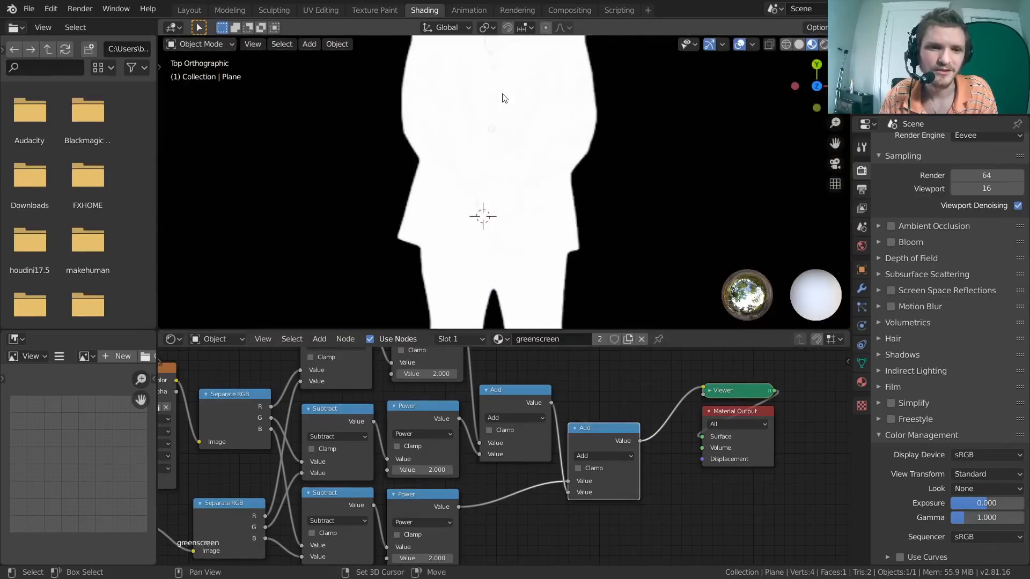
Step: Compare GREENSCREEN.jpg with the second Add result on the plane around the collar and tie, ending with the Add preview
scroll(528, 171, down, 5)
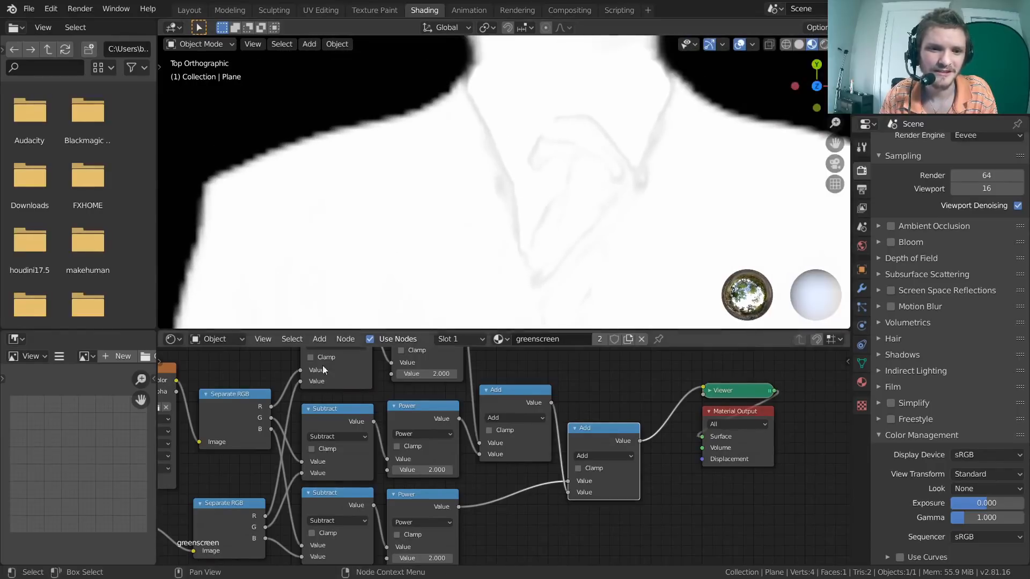
middle_drag(310, 356, 625, 420)
ctrl+shift+click(456, 429)
scroll(478, 156, up, 2)
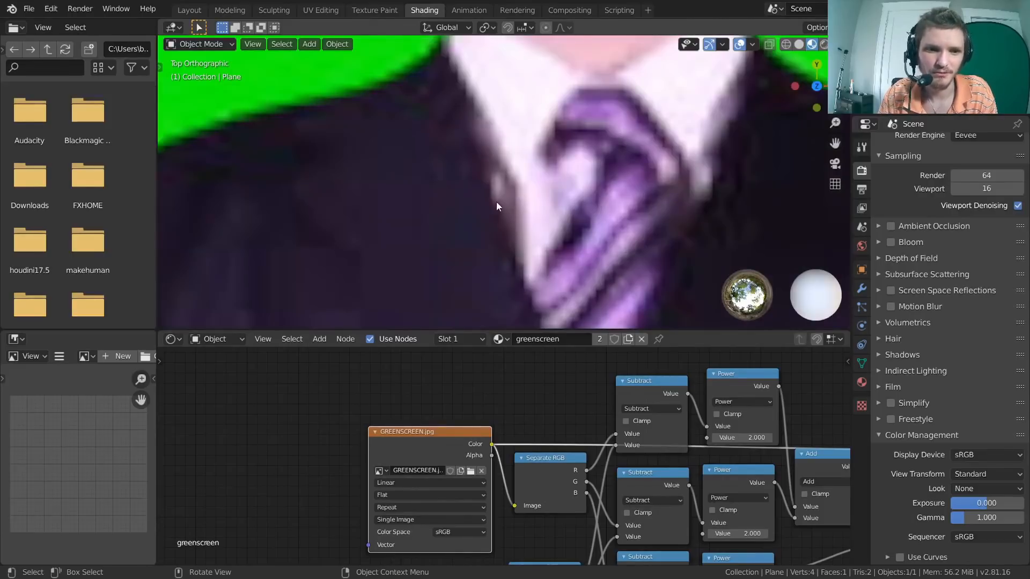
middle_drag(670, 466, 421, 440)
ctrl+shift+click(460, 467)
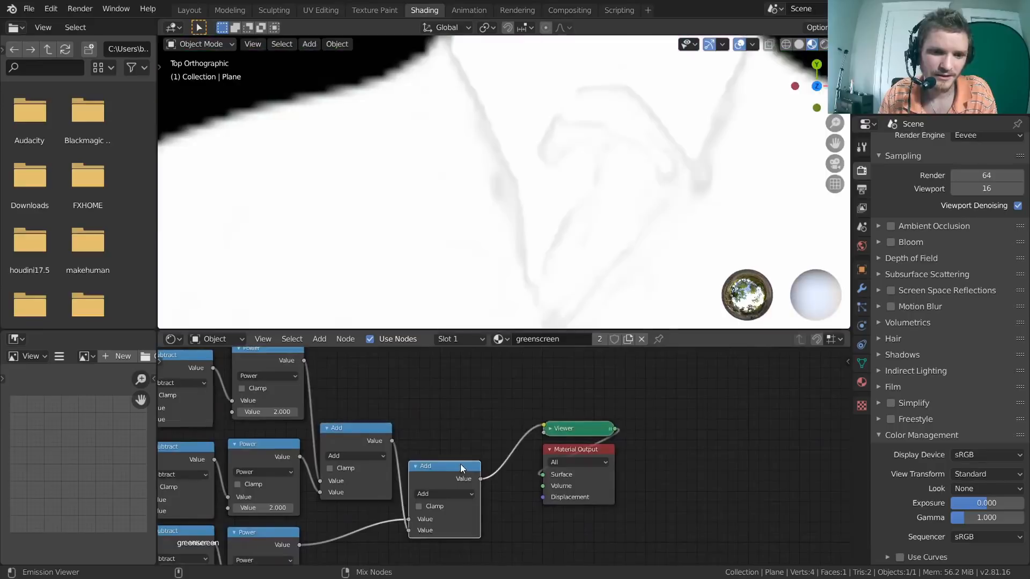
scroll(556, 152, down, 12)
shift+middle_drag(556, 228, 520, 153)
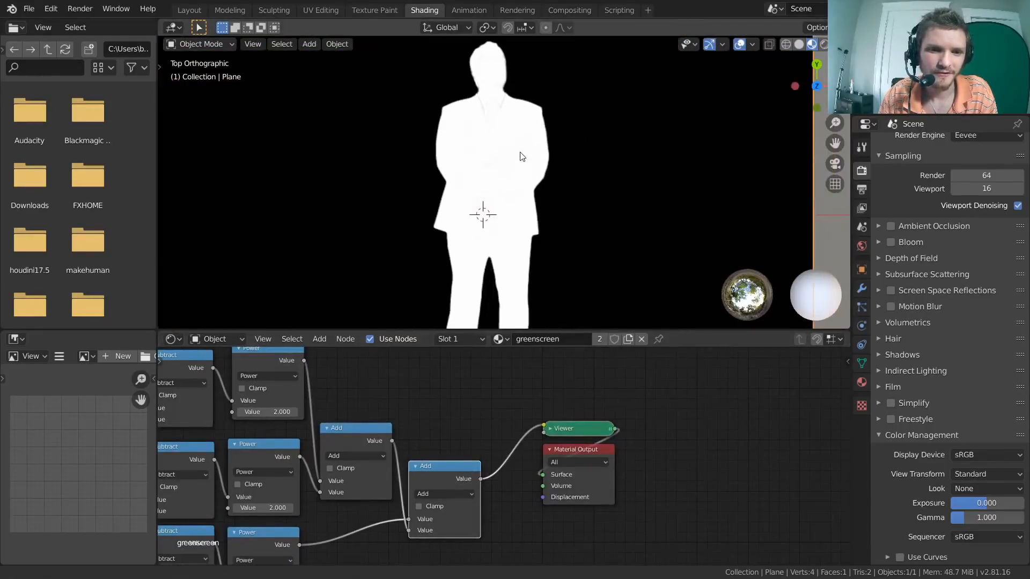
scroll(494, 207, down, 1)
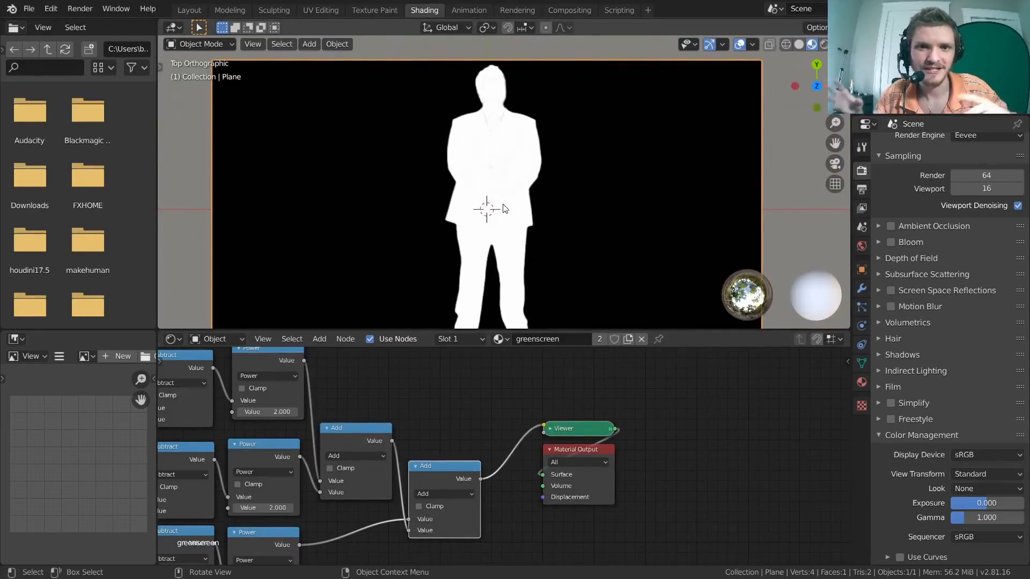
middle_drag(240, 424, 585, 307)
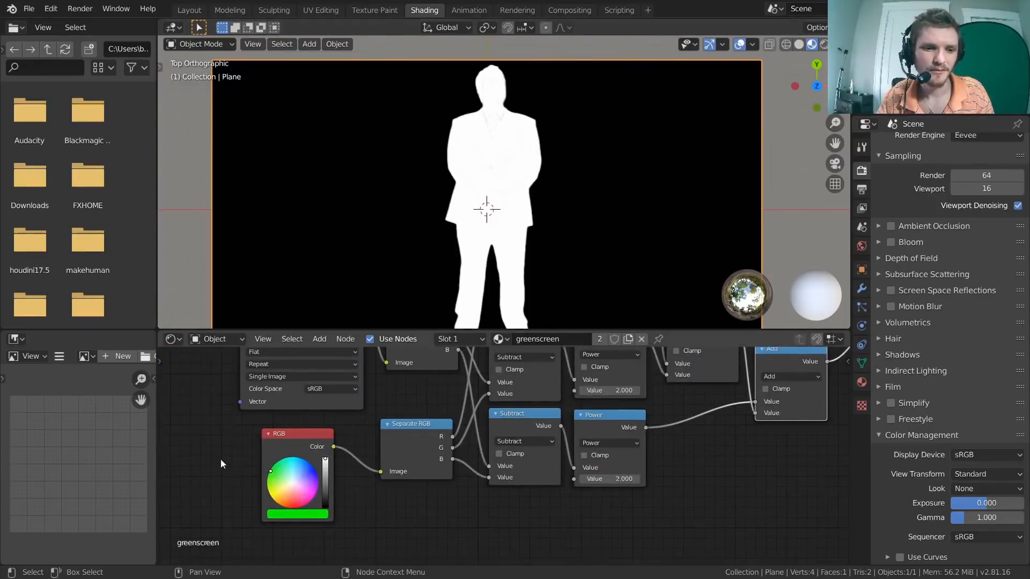
middle_drag(287, 468, 368, 578)
Step: Move the Viewer and Material Output nodes further right to free space after the second Add node
middle_drag(616, 392, 98, 396)
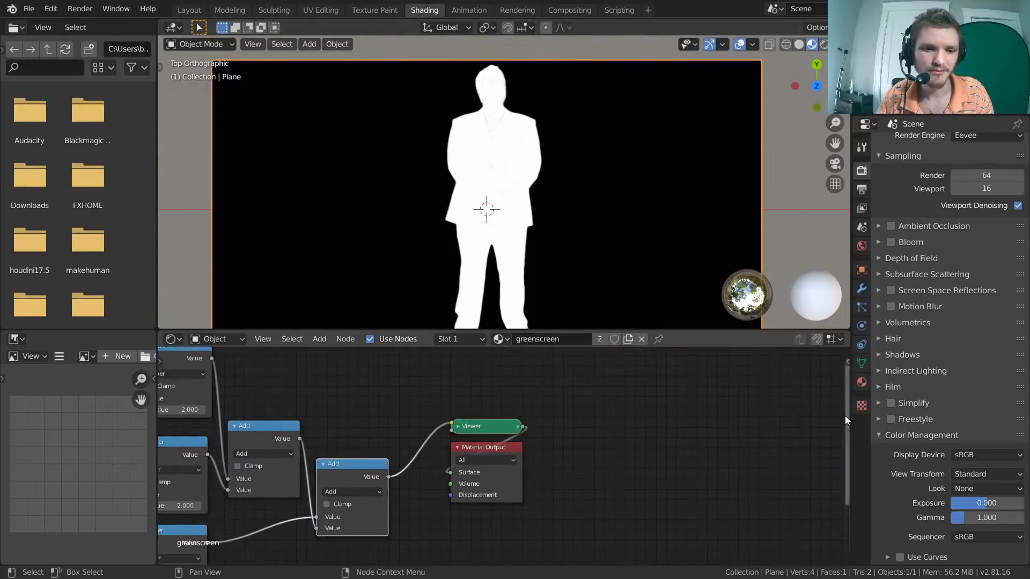
click(630, 478)
drag(630, 478, 465, 415)
key(g)
click(712, 420)
Step: Insert a duplicate of the second Add node on its link to the Viewer, set it to Square Root, and inspect the mask
scroll(329, 468, up, 4)
click(302, 470)
key(shift+d)
click(472, 437)
click(468, 470)
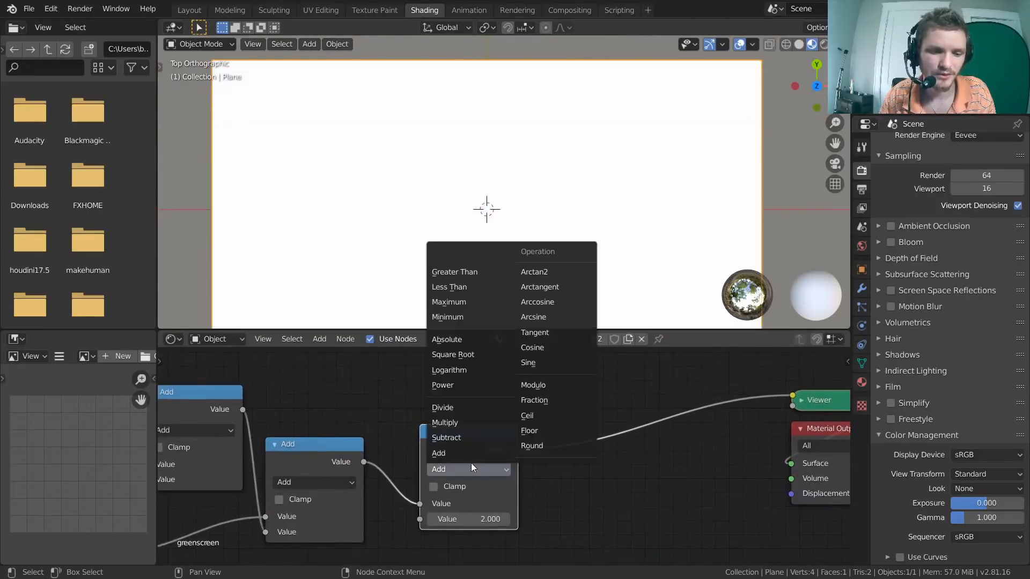
click(456, 355)
drag(455, 430, 434, 433)
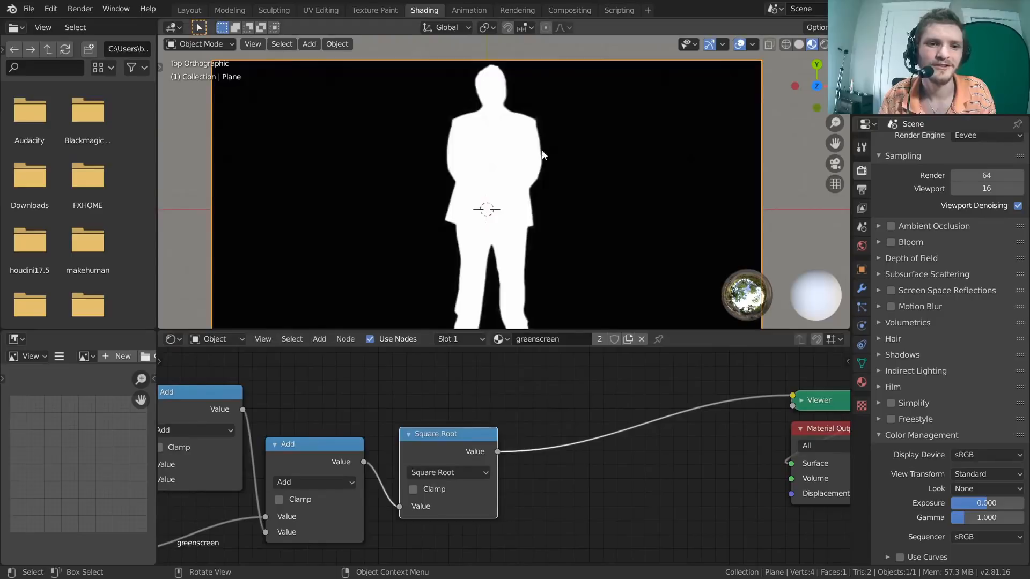
scroll(504, 125, up, 4)
shift+middle_drag(501, 122, 565, 204)
scroll(569, 182, down, 5)
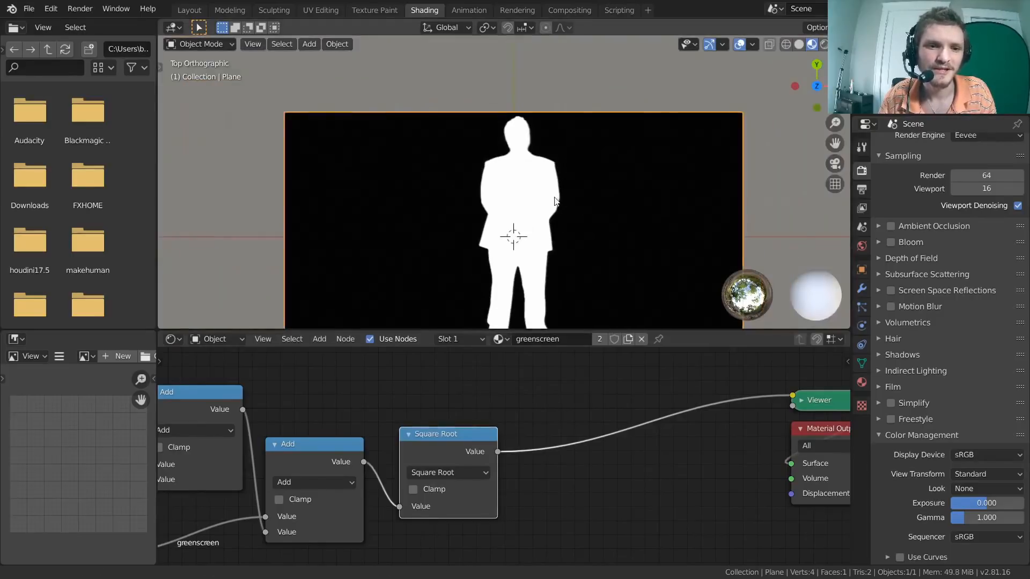
Step: Move the GREENSCREEN.jpg and RGB nodes together further left, away from the Separate RGB nodes
scroll(340, 445, down, 3)
middle_drag(341, 446, 511, 411)
scroll(536, 427, down, 4)
drag(613, 475, 342, 375)
drag(204, 507, 297, 400)
key(g)
click(218, 396)
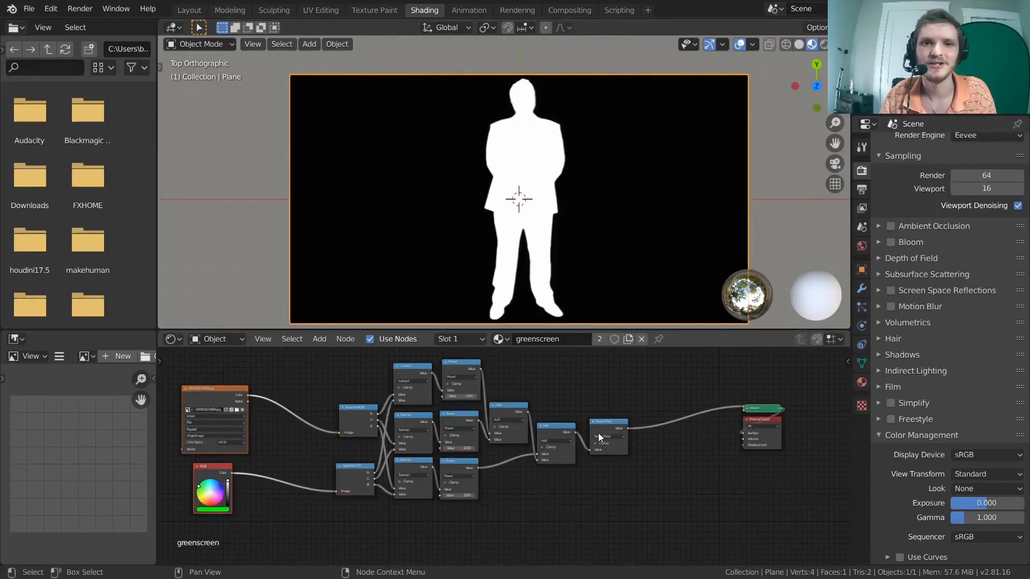
Step: Nudge the Square Root node, raise the GREENSCREEN.jpg node a little and preview the image on the plane
scroll(590, 426, up, 3)
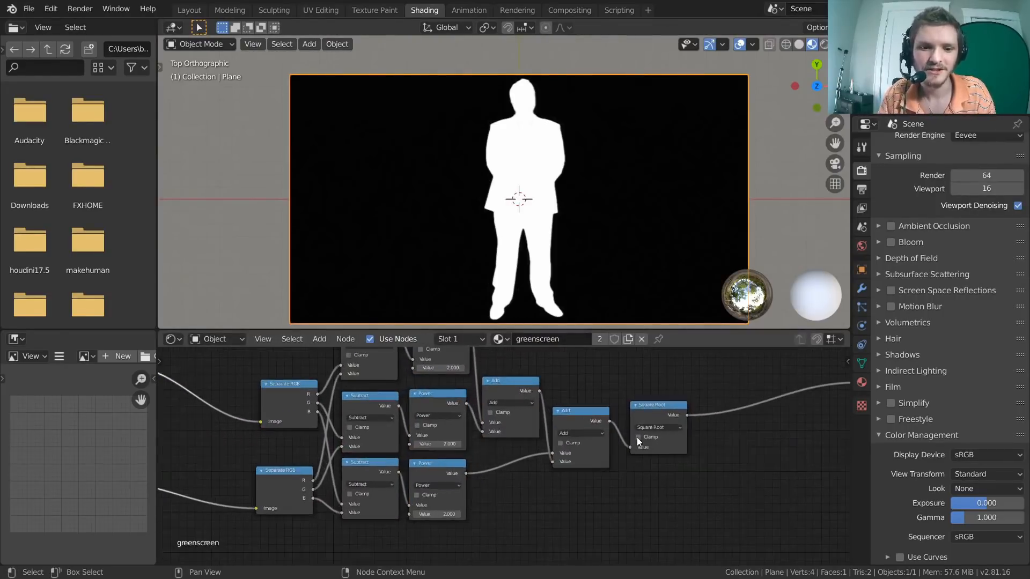
drag(592, 432, 585, 438)
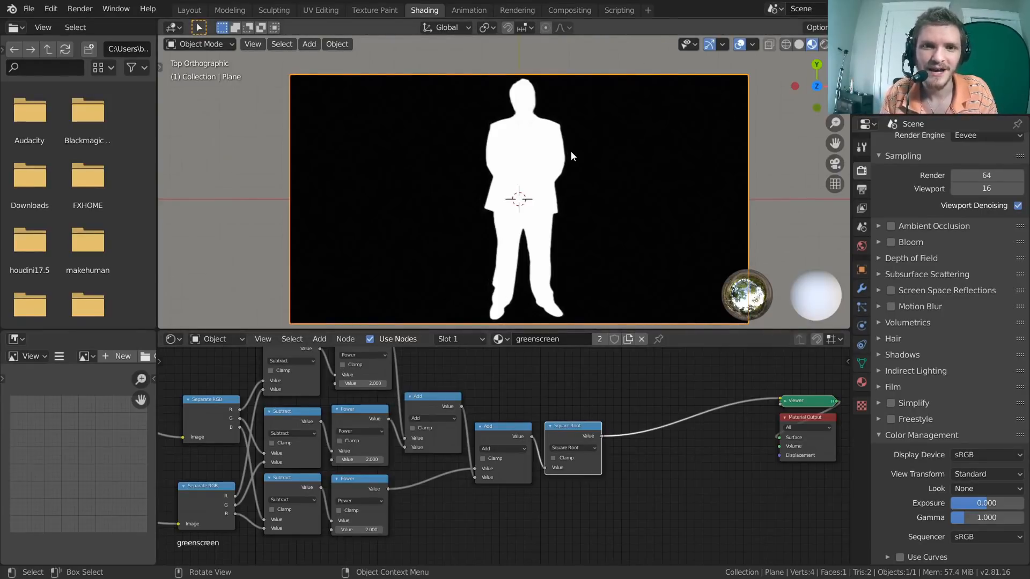
middle_drag(231, 401, 492, 420)
drag(279, 397, 282, 374)
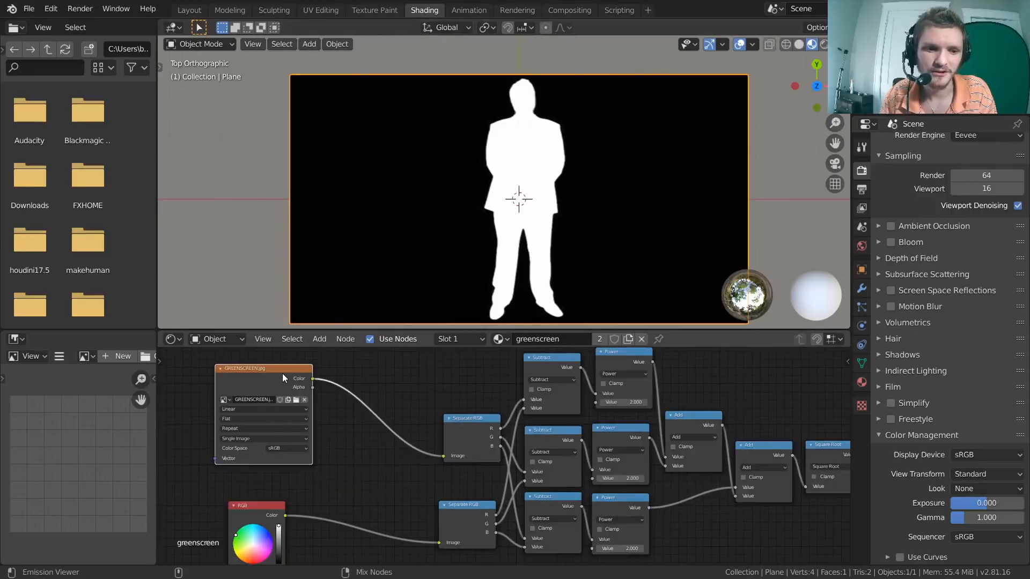
ctrl+shift+click(283, 374)
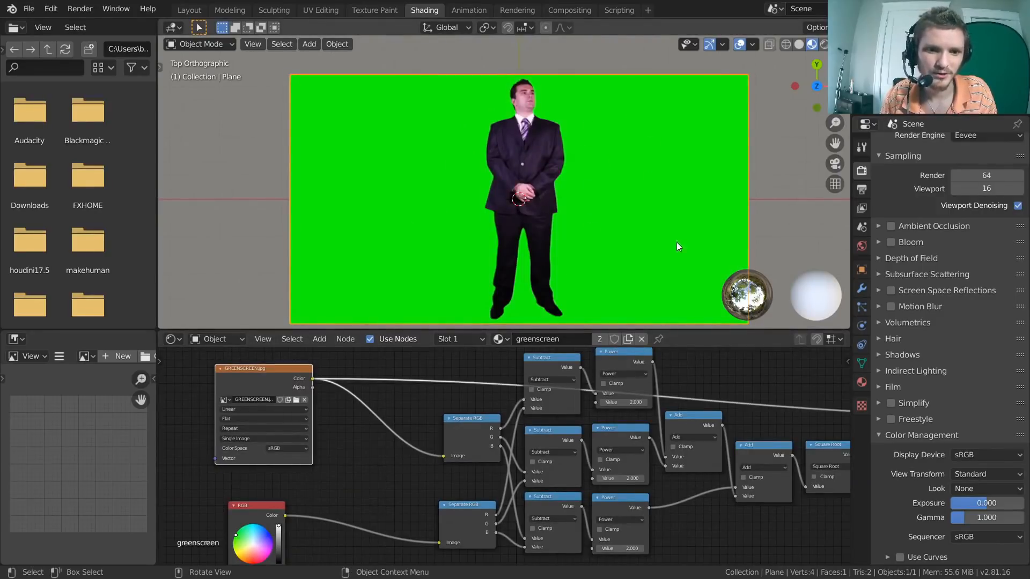
Step: Cut the link into the Viewer and move the Viewer and Material Output nodes further right
middle_drag(664, 463, 408, 452)
ctrl+right_drag(687, 446, 693, 387)
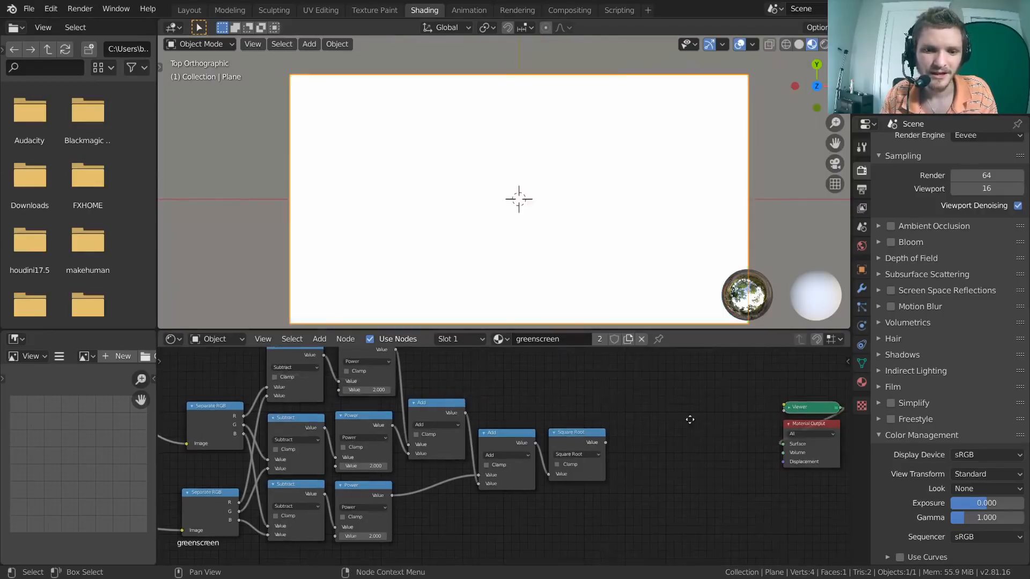
middle_drag(695, 425, 582, 428)
drag(709, 407, 759, 414)
scroll(588, 413, up, 2)
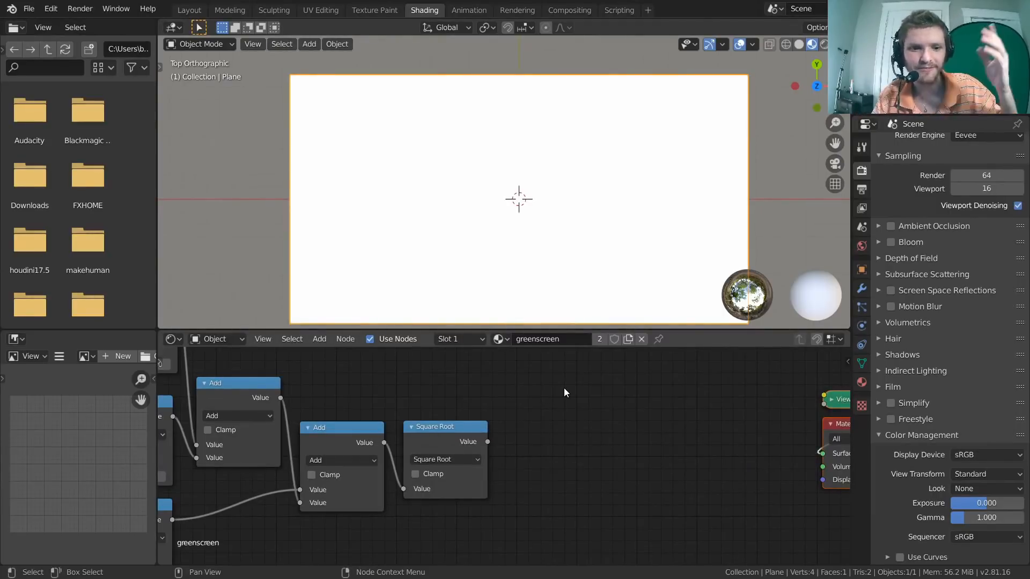
Step: Move the second Add node slightly up beside the Square Root node
drag(335, 432, 342, 419)
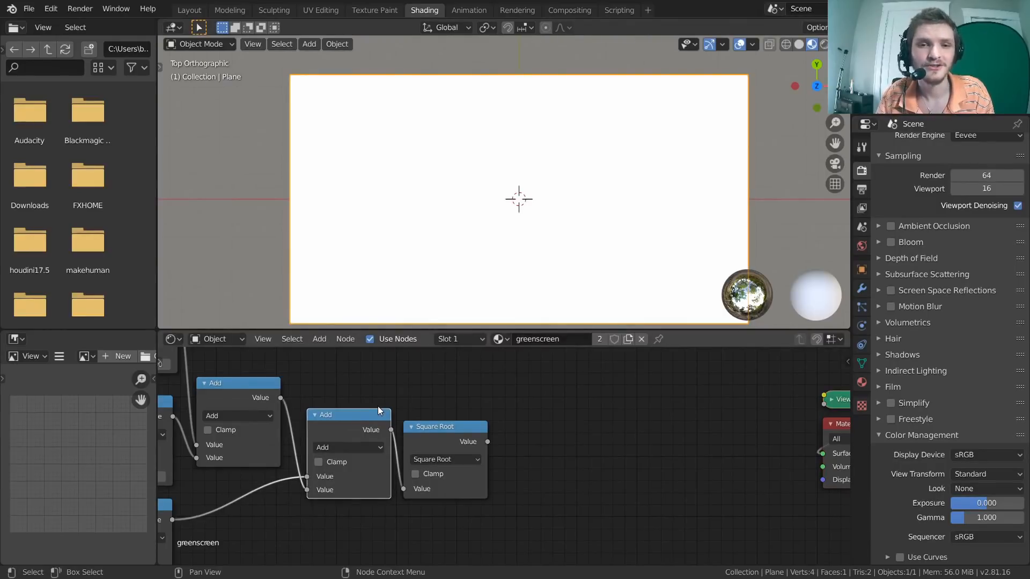
middle_drag(341, 477, 394, 465)
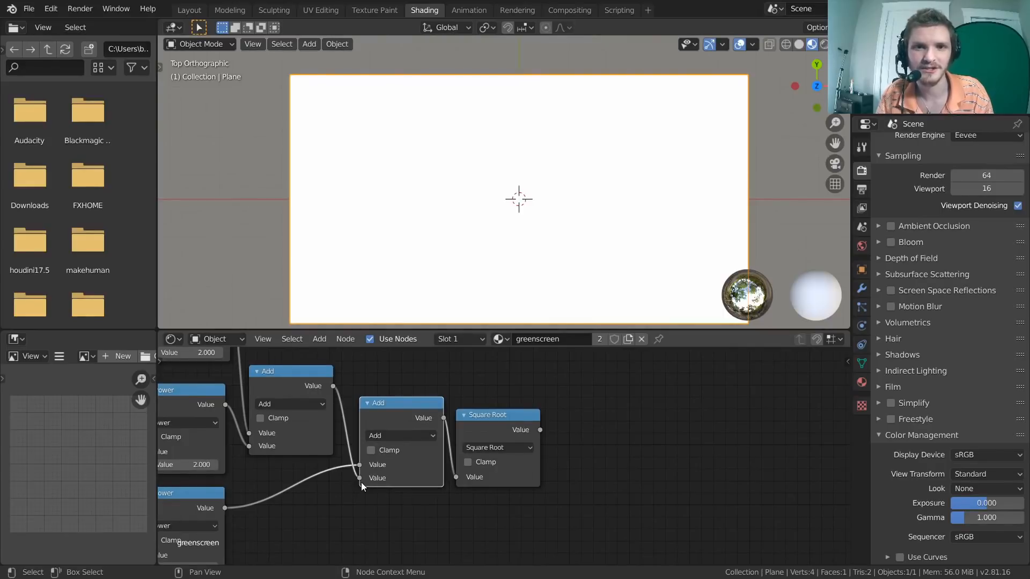
middle_drag(536, 470, 354, 492)
key(shift+a)
click(477, 390)
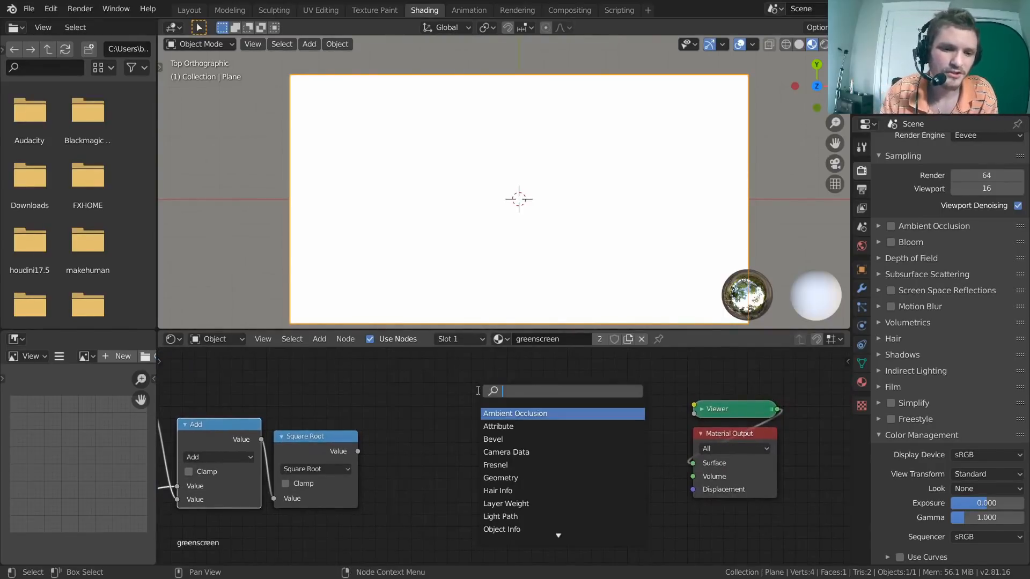
key(Escape)
key(shift+a)
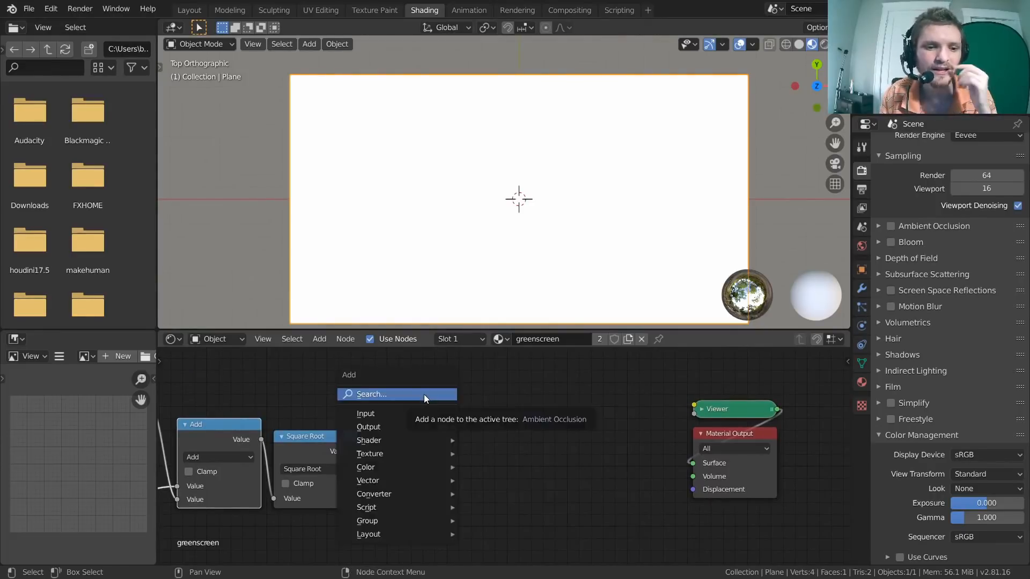
mouse_move(407, 493)
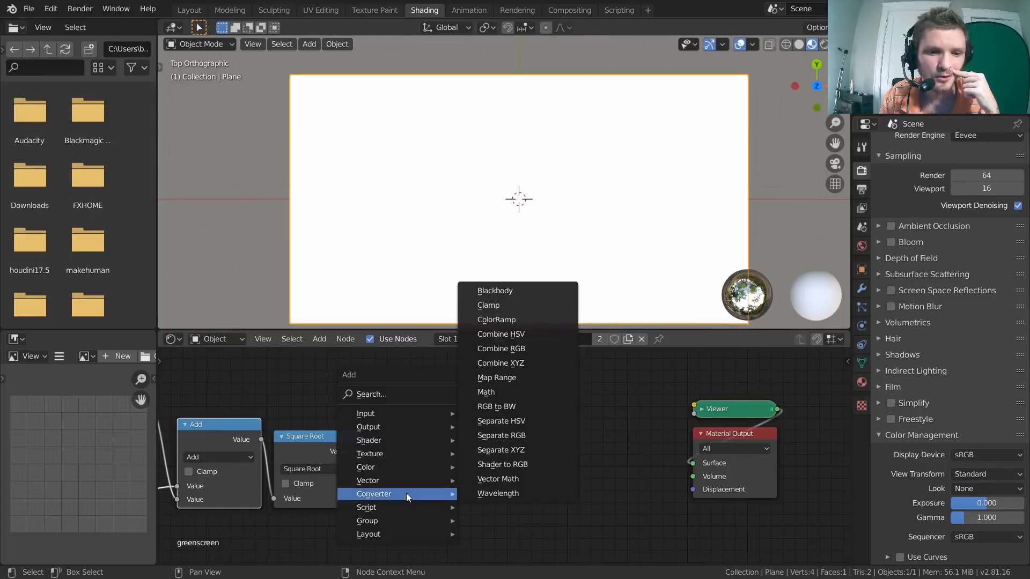
mouse_move(400, 469)
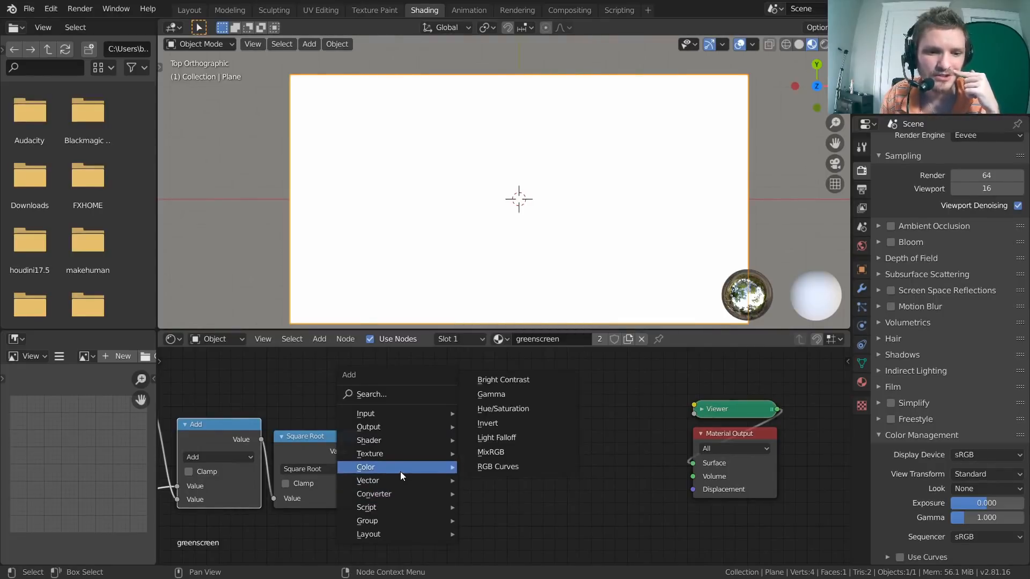
key(Escape)
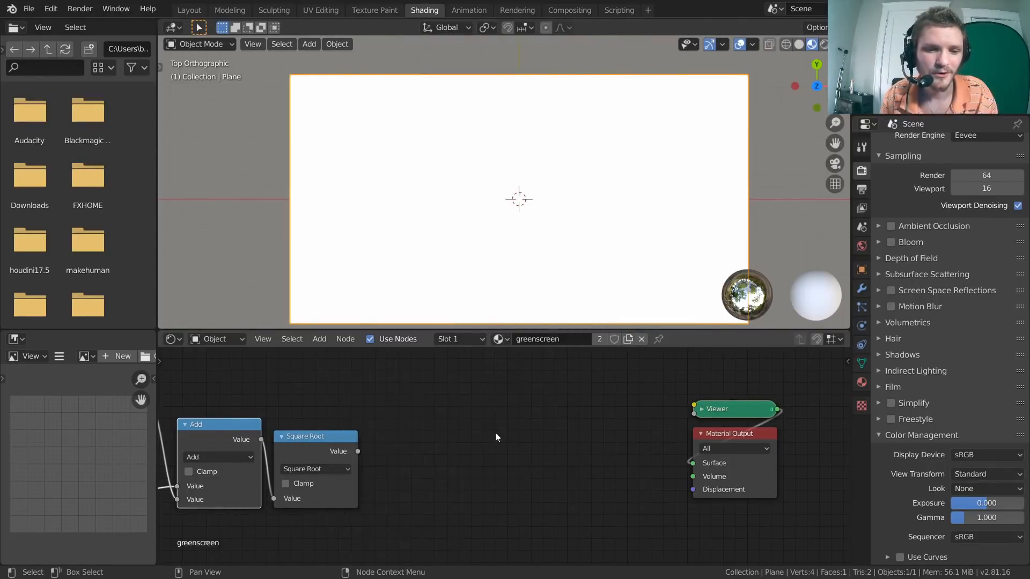
Step: Add a MixRGB node between the Square Root node and the Viewer, keeping its Mix blend mode
key(shift+a)
click(484, 428)
text(mix)
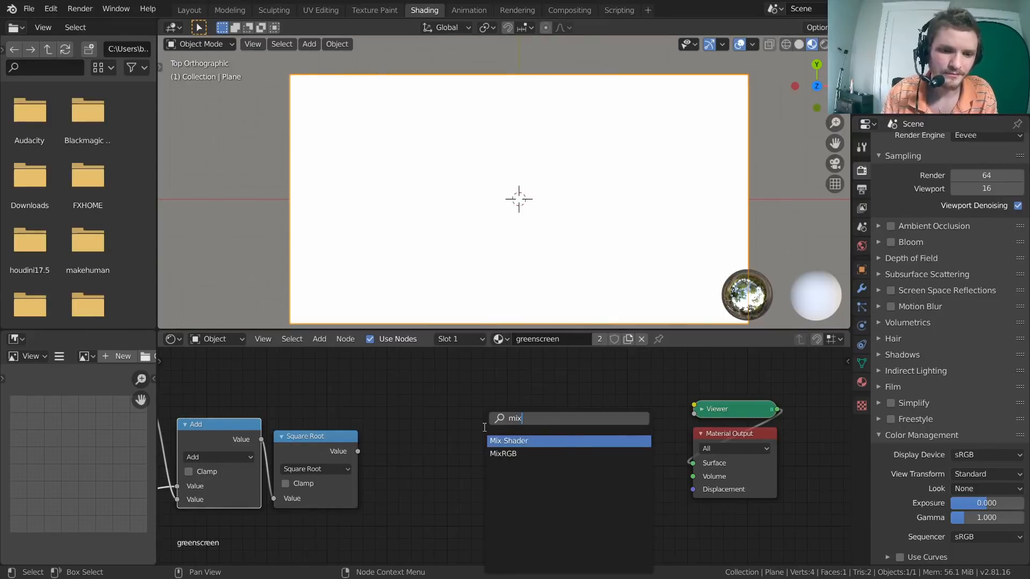
click(494, 454)
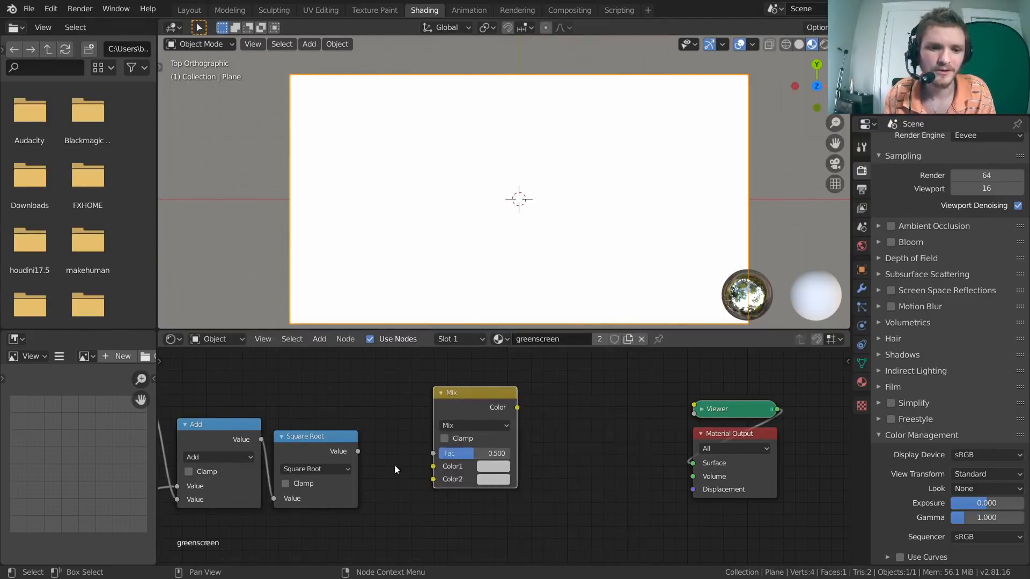
middle_drag(375, 413, 542, 422)
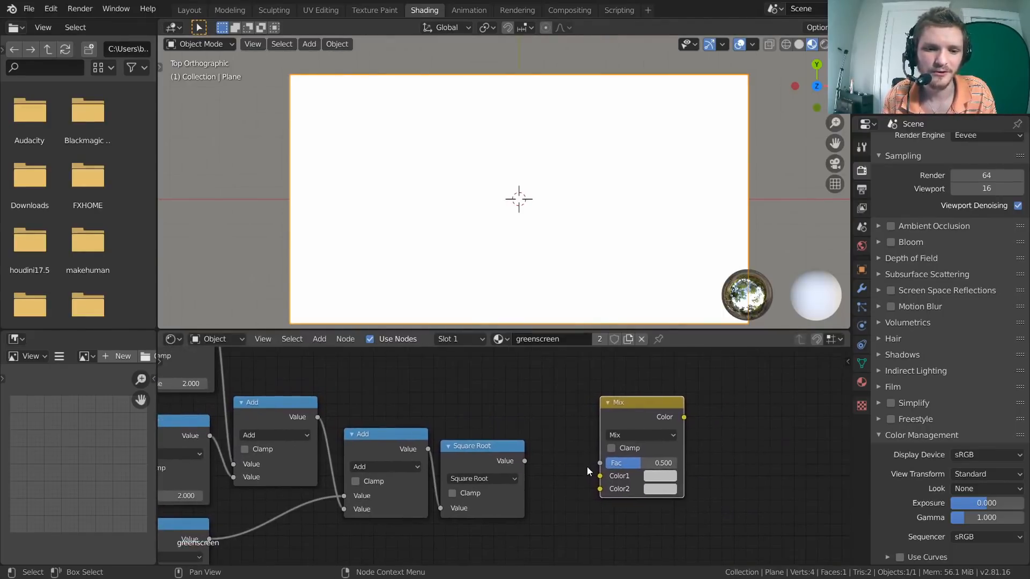
click(621, 435)
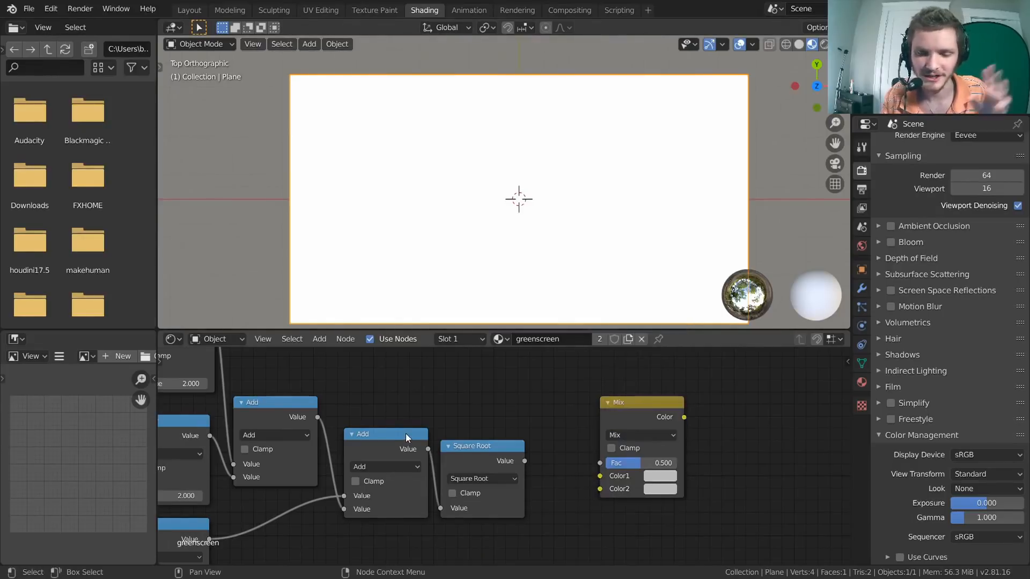
Step: Reposition the Mix node to the right of the Square Root node, roughly level with it
scroll(578, 448, up, 1)
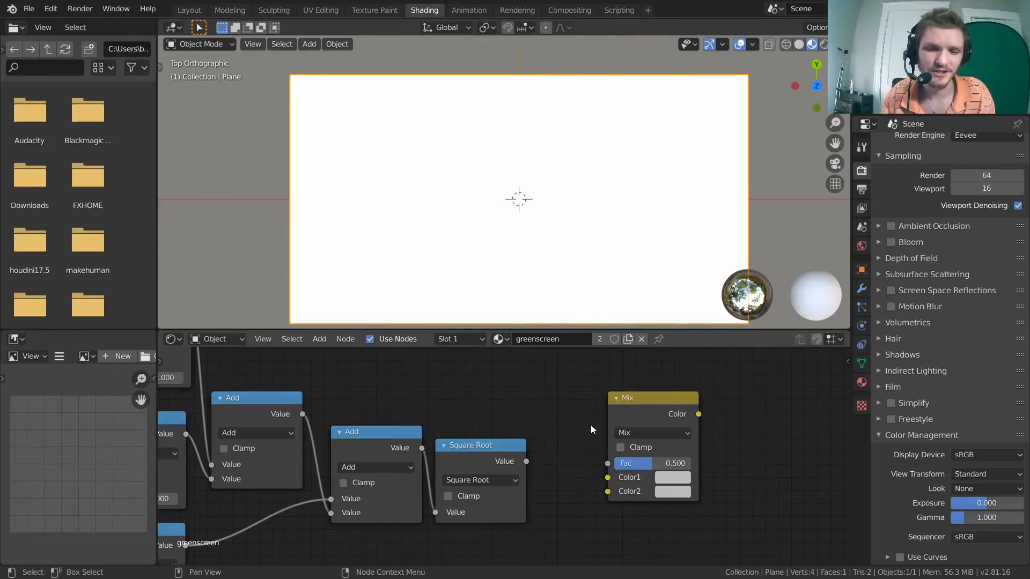
scroll(596, 417, down, 4)
middle_drag(565, 433, 753, 398)
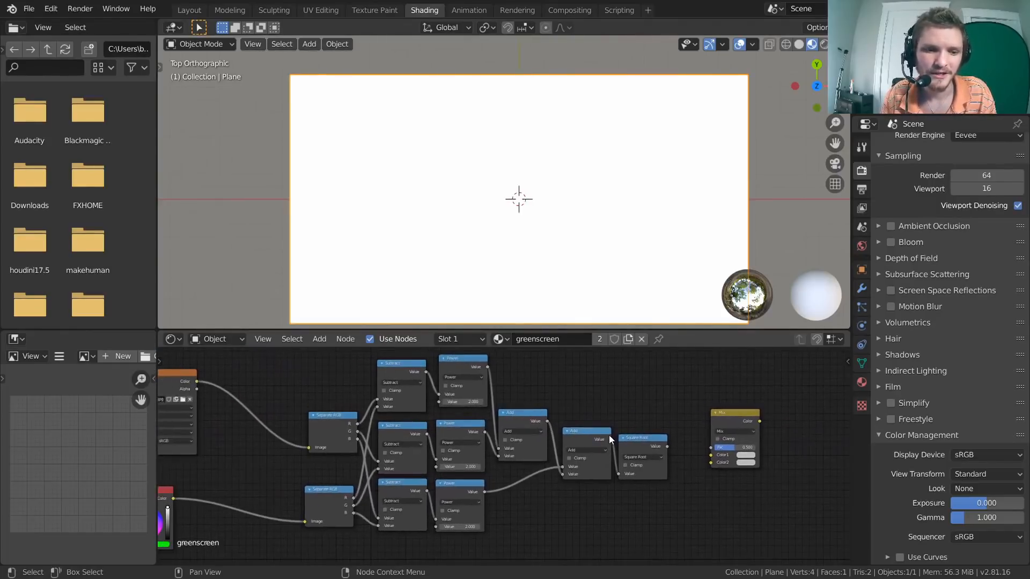
scroll(628, 434, up, 4)
scroll(671, 431, down, 4)
middle_drag(689, 436, 624, 418)
drag(662, 399, 523, 494)
middle_drag(430, 503, 535, 506)
scroll(477, 464, down, 2)
drag(630, 485, 748, 422)
Step: Link the GREENSCREEN.jpg colour to the Mix node's Color1 and the RGB key colour to Color2
drag(278, 378, 727, 454)
drag(259, 365, 255, 357)
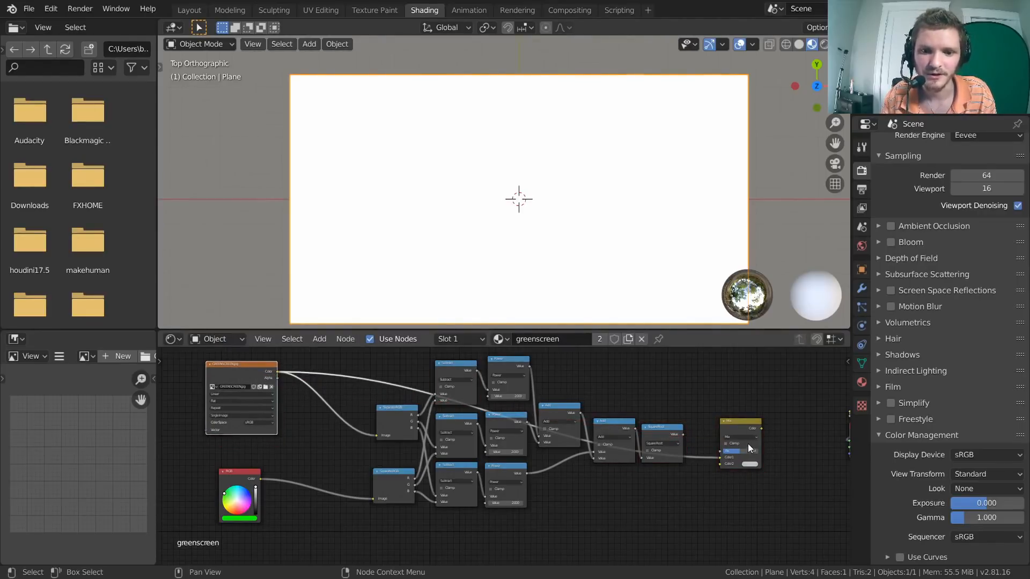
drag(247, 479, 243, 488)
alt+right_drag(246, 491, 742, 470)
Step: Preview the Mix node's result on the plane through the Viewer
middle_drag(769, 449, 517, 458)
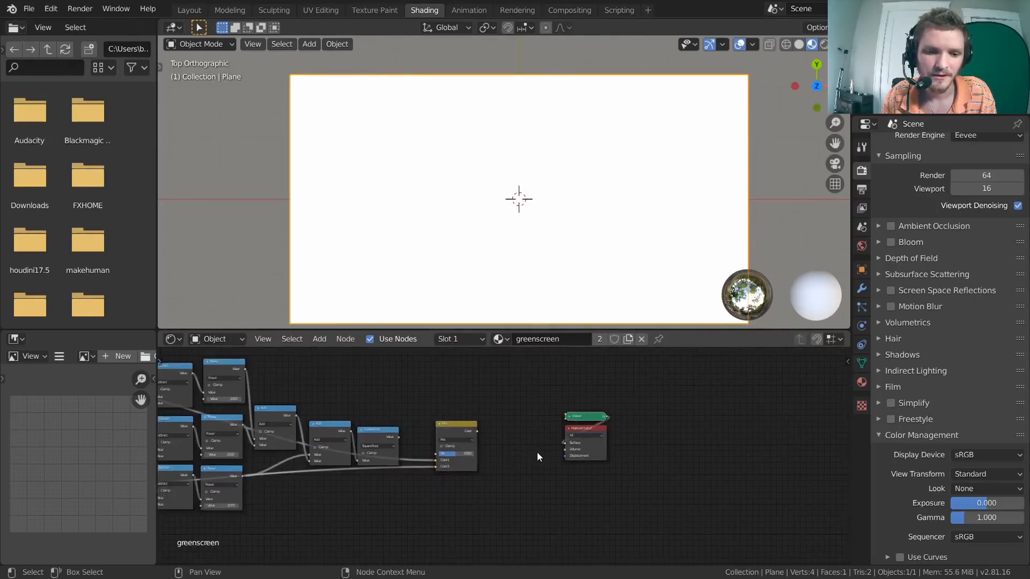
scroll(517, 458, up, 2)
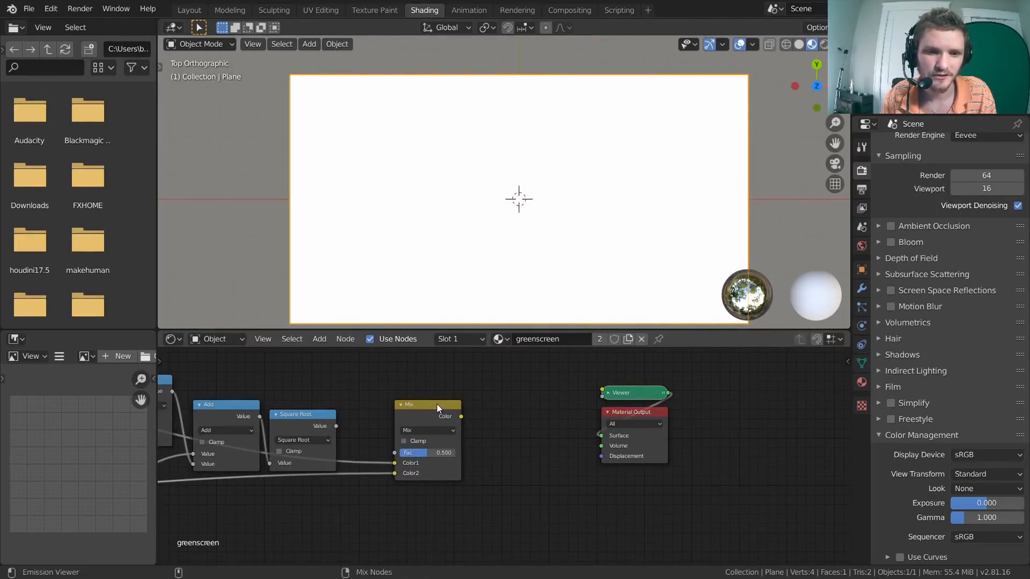
ctrl+shift+click(437, 404)
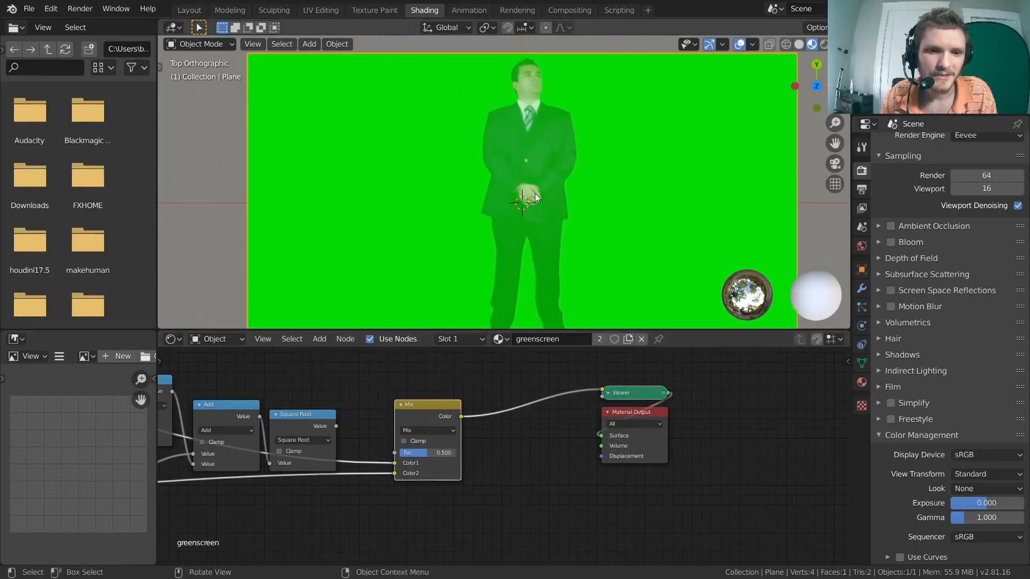
scroll(502, 181, down, 1)
middle_drag(506, 460, 561, 460)
scroll(506, 456, up, 4)
scroll(507, 449, up, 1)
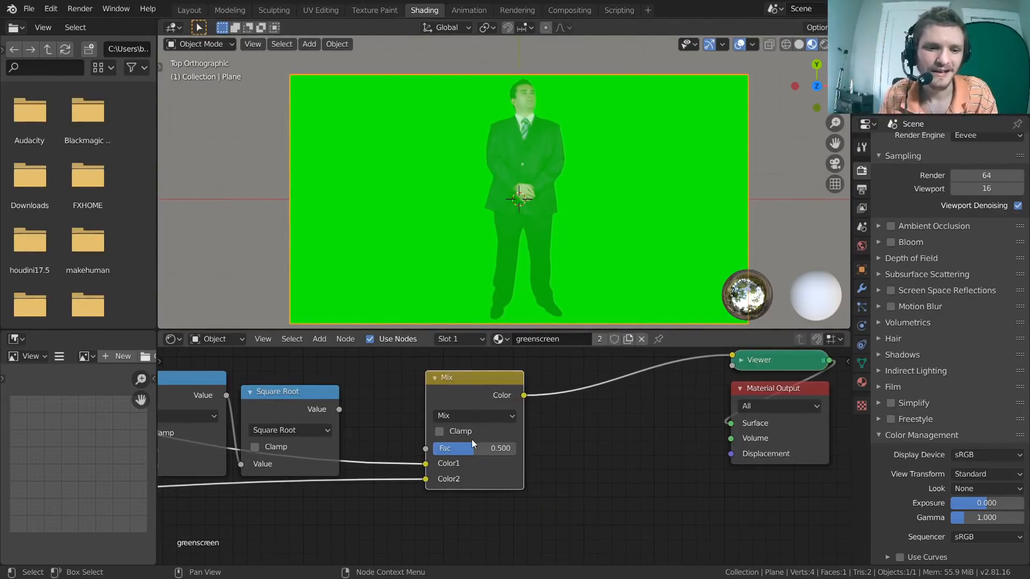
Step: Try the Mix node's factor at 1.000 and reset it to 0.500
click(471, 418)
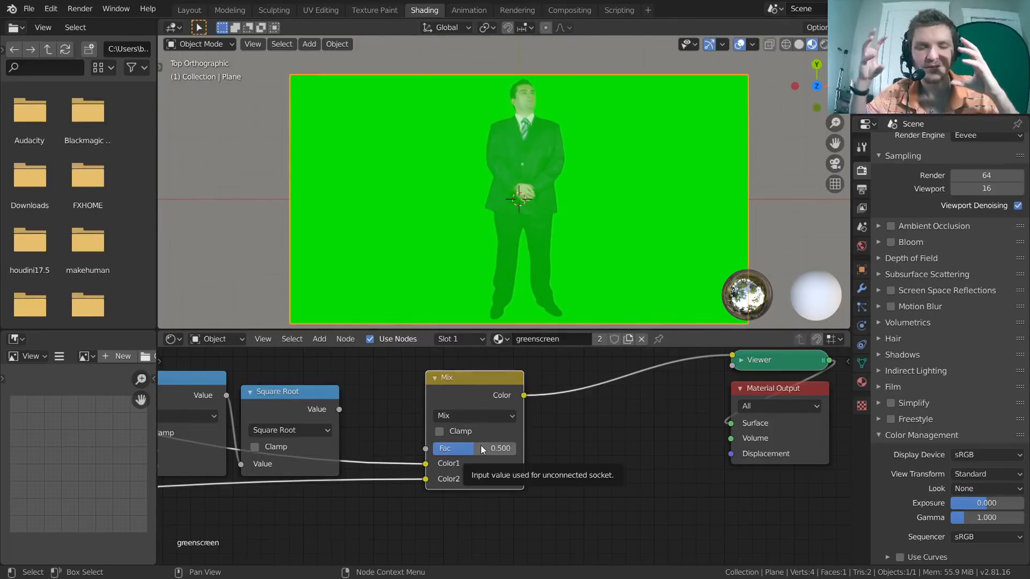
drag(481, 446, 523, 445)
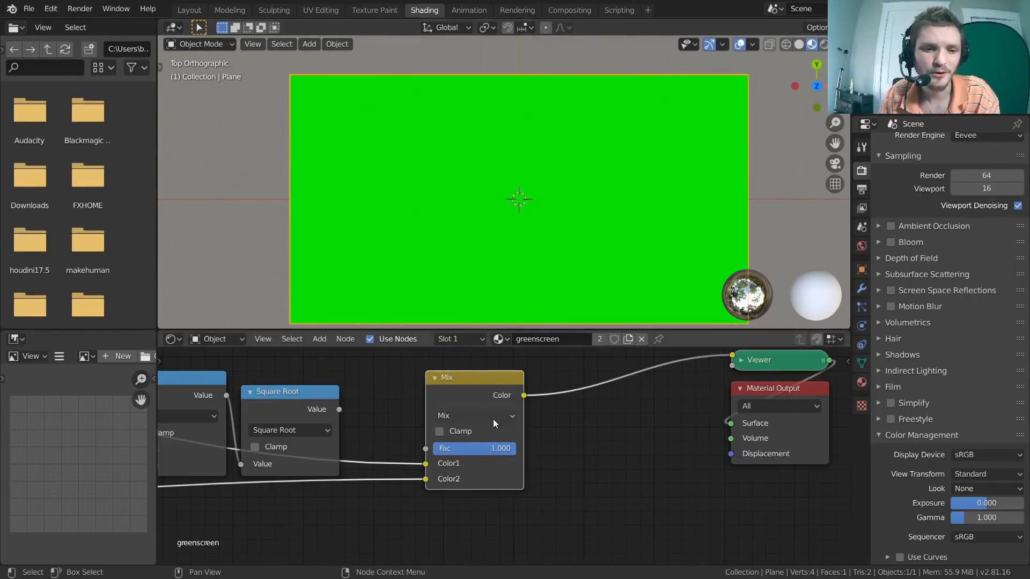
mouse_move(493, 449)
mouse_down()
mouse_move(435, 450)
mouse_move(512, 448)
mouse_up()
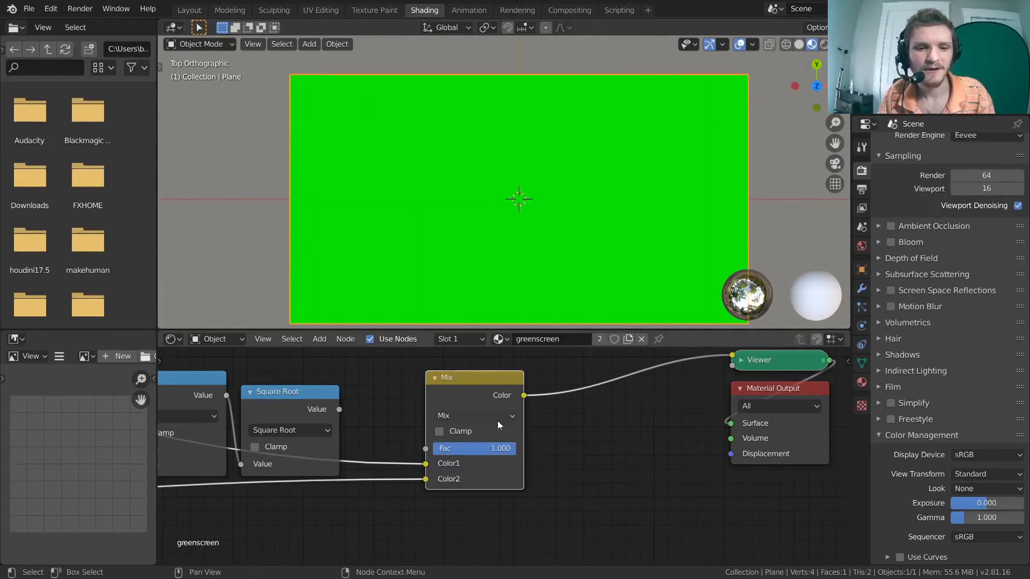
click(484, 448)
key(Return)
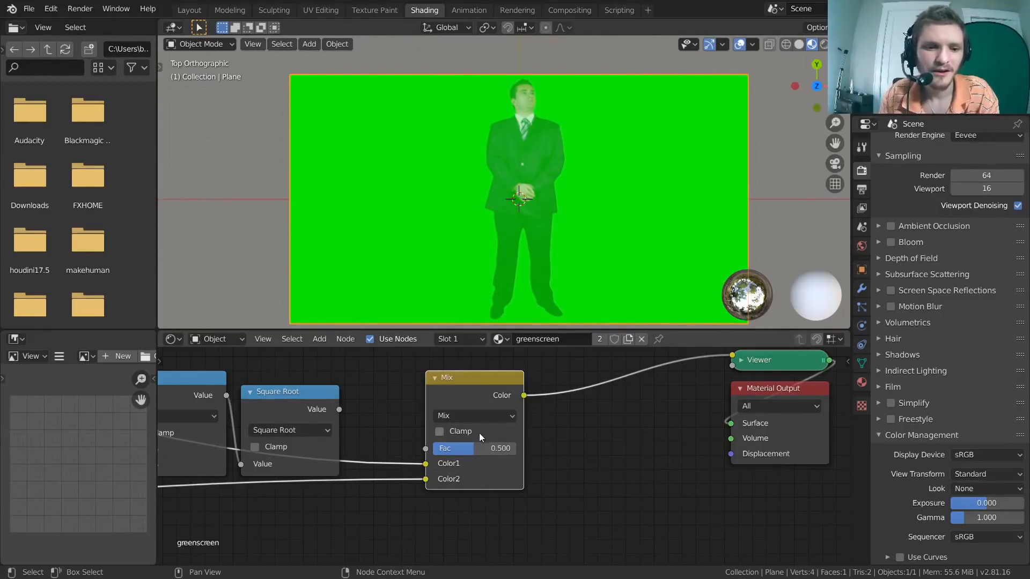
click(464, 417)
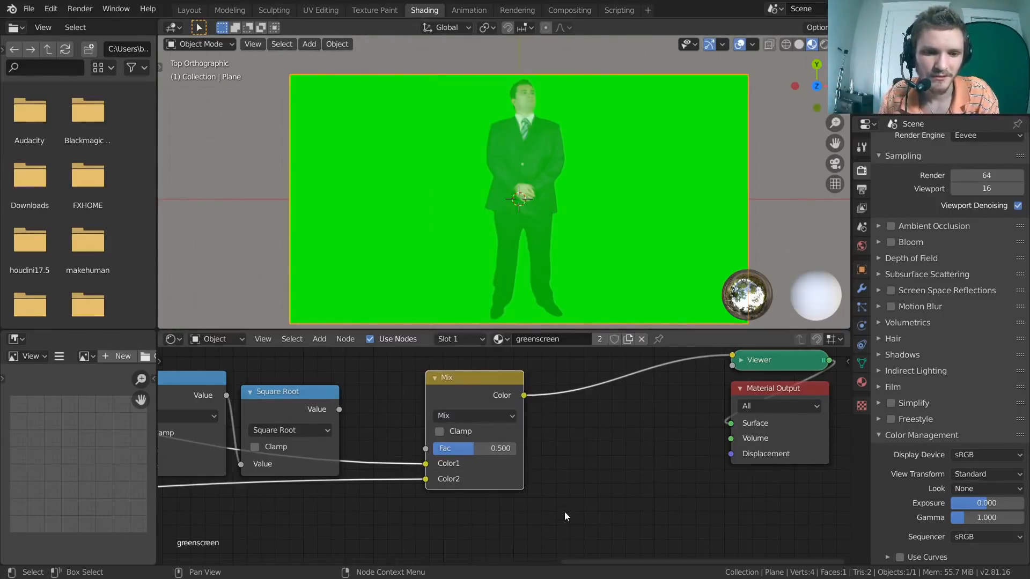
middle_drag(460, 456, 585, 465)
mouse_move(596, 458)
mouse_down()
mouse_move(561, 459)
mouse_move(632, 459)
mouse_move(574, 459)
mouse_move(625, 459)
mouse_move(610, 458)
mouse_up()
key(BackSpace)
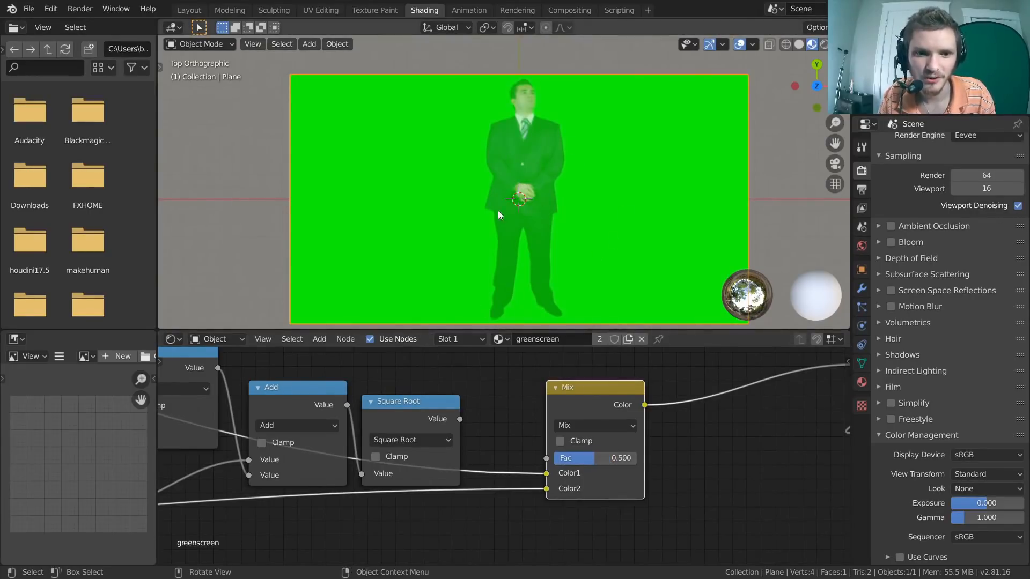
Step: Preview the Square Root mask through the Viewer and space the Square Root and Mix nodes further apart
drag(409, 405, 421, 366)
ctrl+shift+click(421, 366)
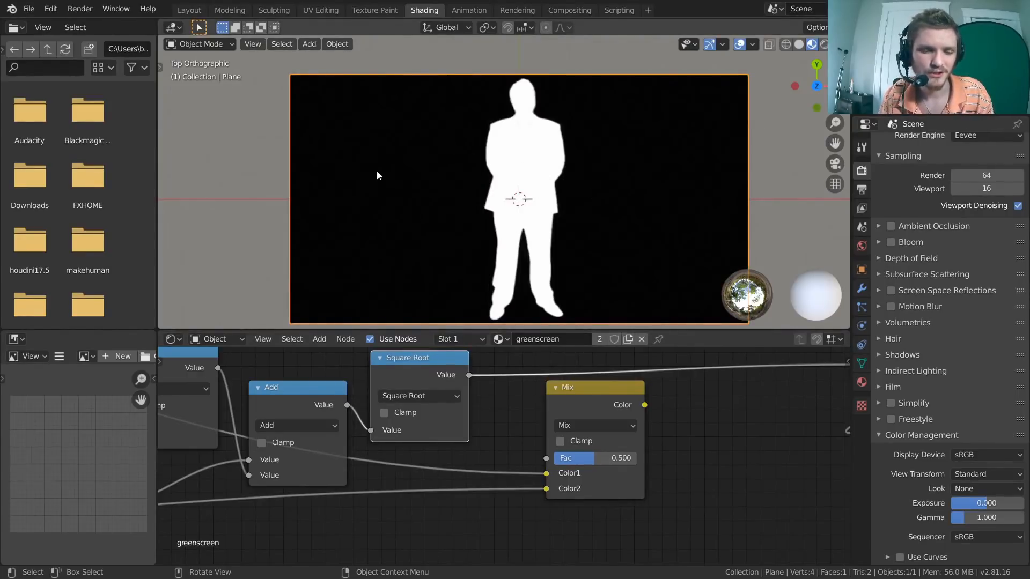
scroll(492, 358, up, 3)
drag(509, 406, 555, 408)
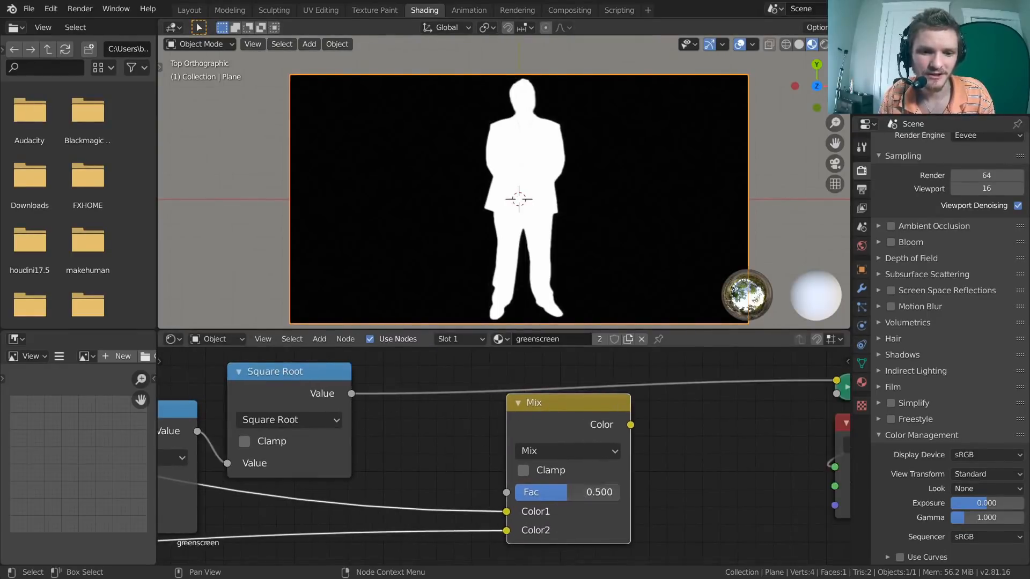
Step: Link the Square Root value to the Mix node's Fac and preview the Mix result through the Viewer
drag(351, 393, 399, 426)
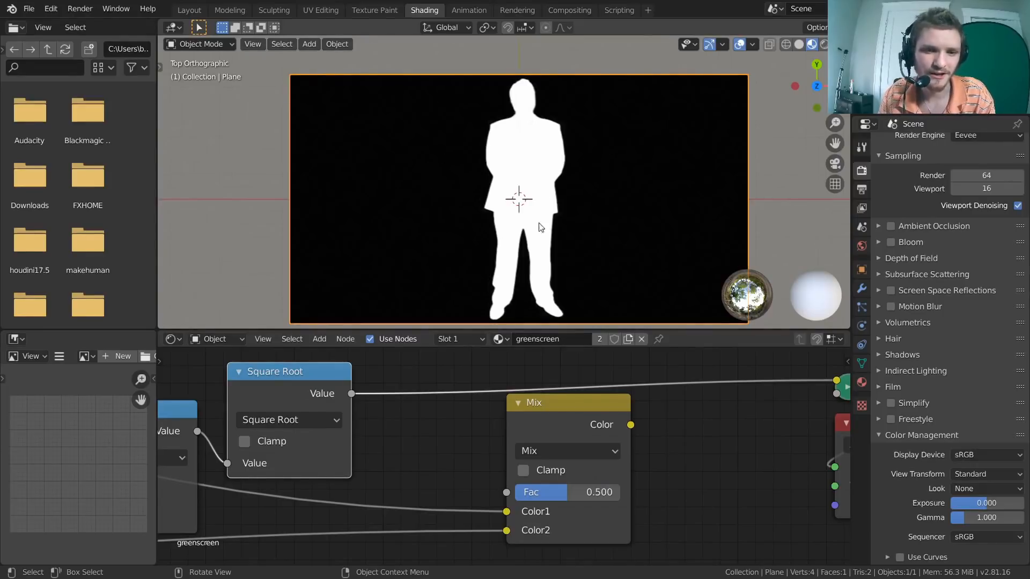
drag(351, 394, 403, 454)
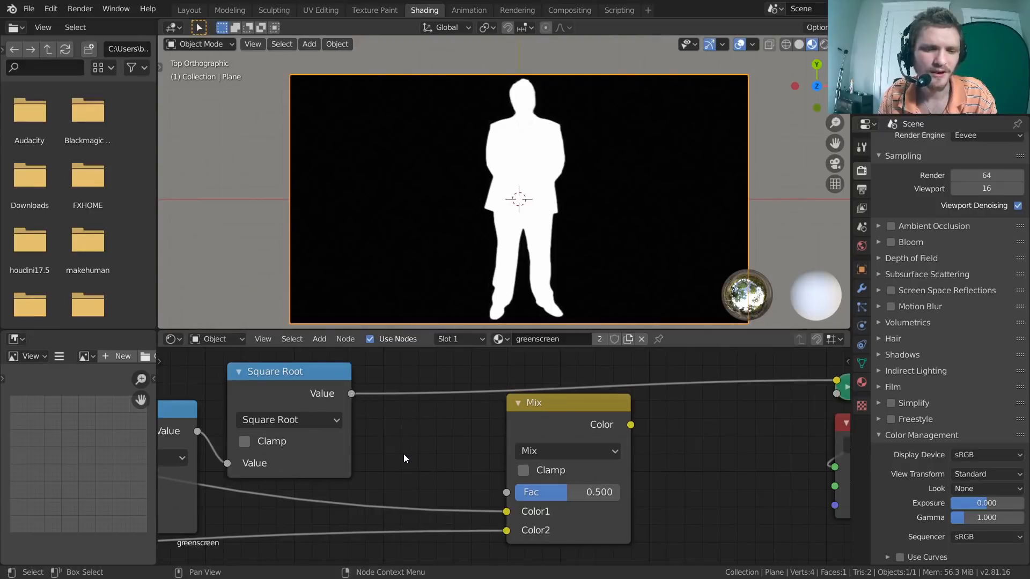
scroll(205, 394, up, 2)
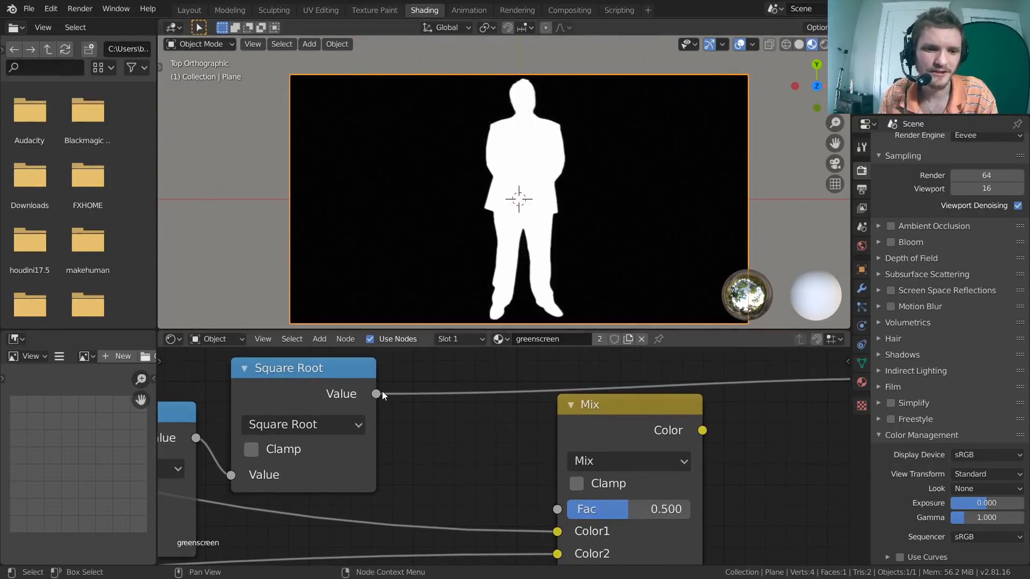
drag(377, 396, 568, 507)
middle_drag(636, 458, 552, 460)
ctrl+shift+click(581, 409)
drag(563, 418, 545, 394)
middle_drag(601, 489, 678, 487)
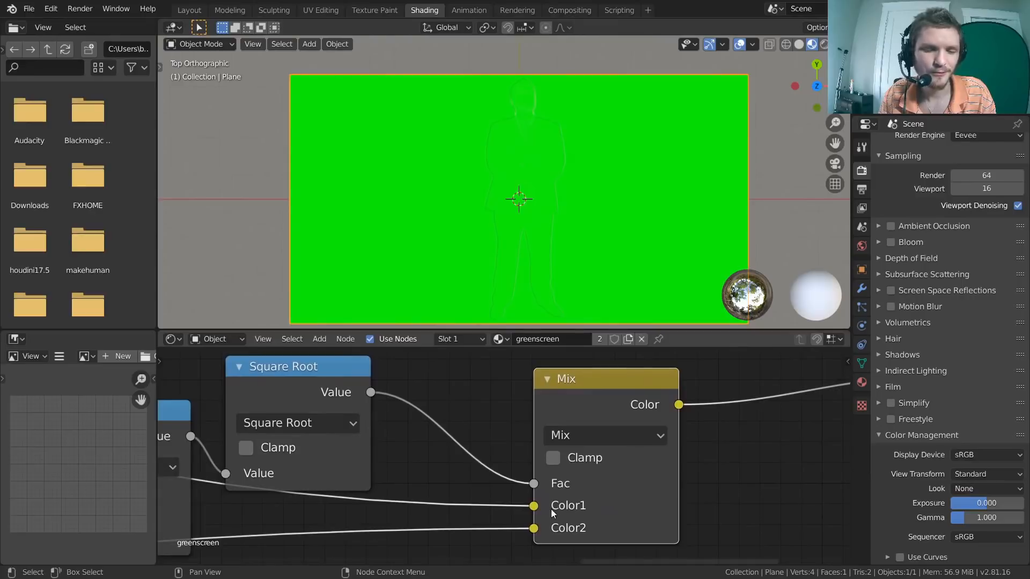
Step: Cut the link from the RGB key colour to the Mix node's Color2
scroll(590, 488, down, 4)
scroll(593, 488, down, 6)
middle_drag(392, 497, 481, 479)
scroll(538, 479, up, 2)
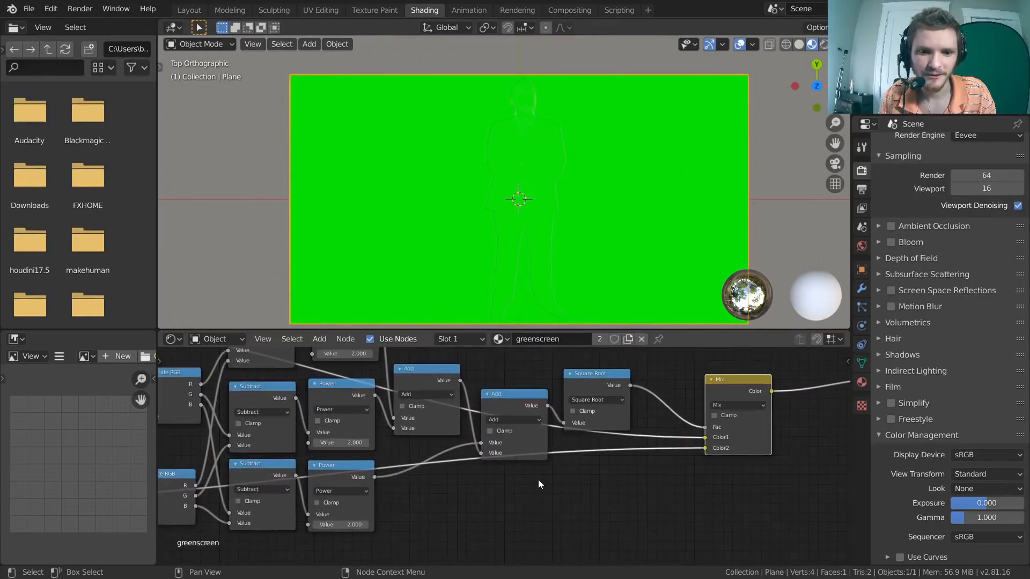
scroll(552, 462, up, 3)
middle_drag(545, 465, 634, 451)
middle_drag(810, 448, 420, 485)
ctrl+right_drag(575, 459, 569, 461)
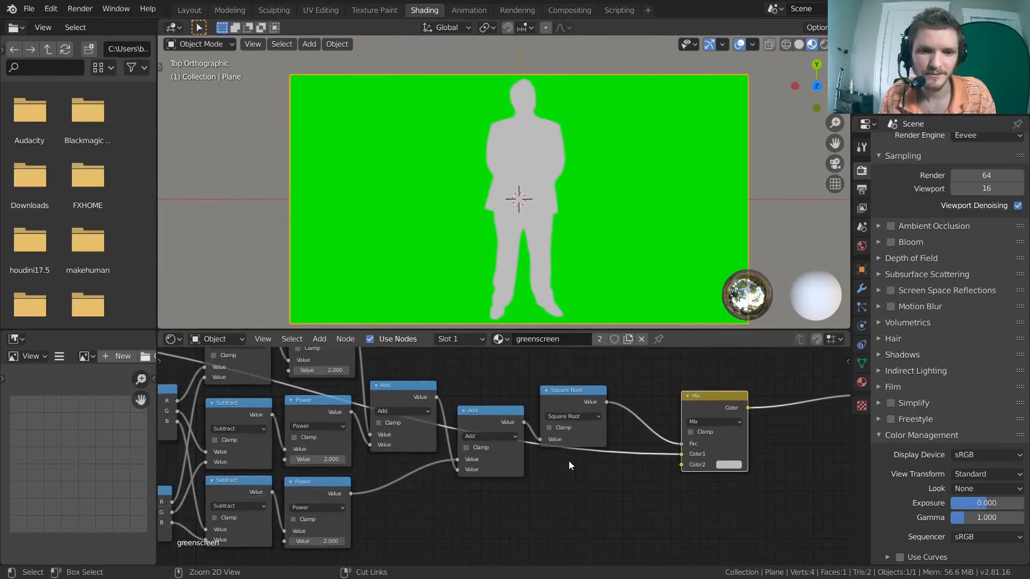
Step: Set the Mix node's Color2 to a saturated purple
scroll(749, 486, up, 2)
middle_drag(750, 486, 497, 503)
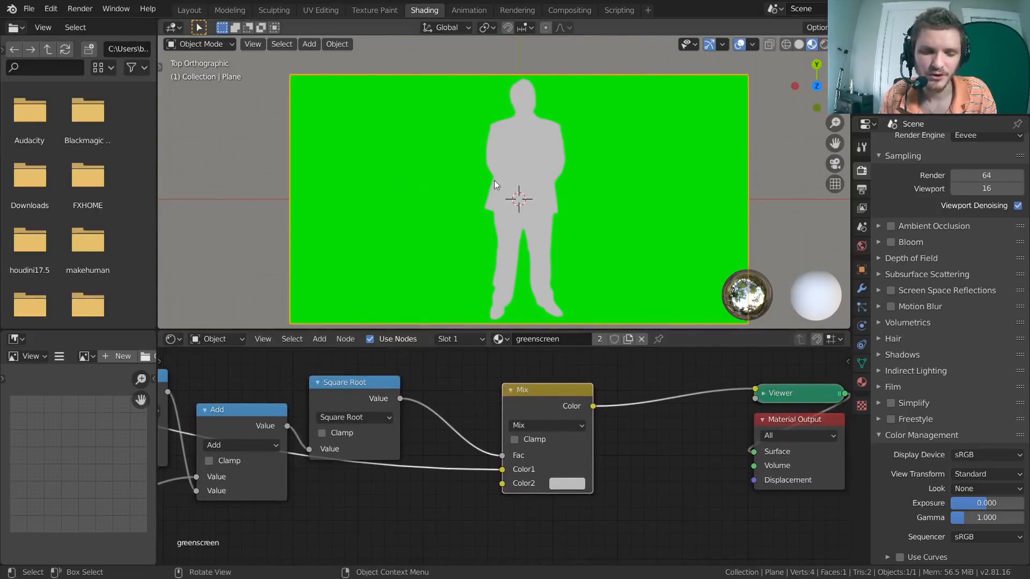
click(557, 481)
drag(594, 376, 647, 366)
Step: Examine the purple silhouette's edges and collar area up close, along with the node chain feeding the Mix node
scroll(514, 123, up, 5)
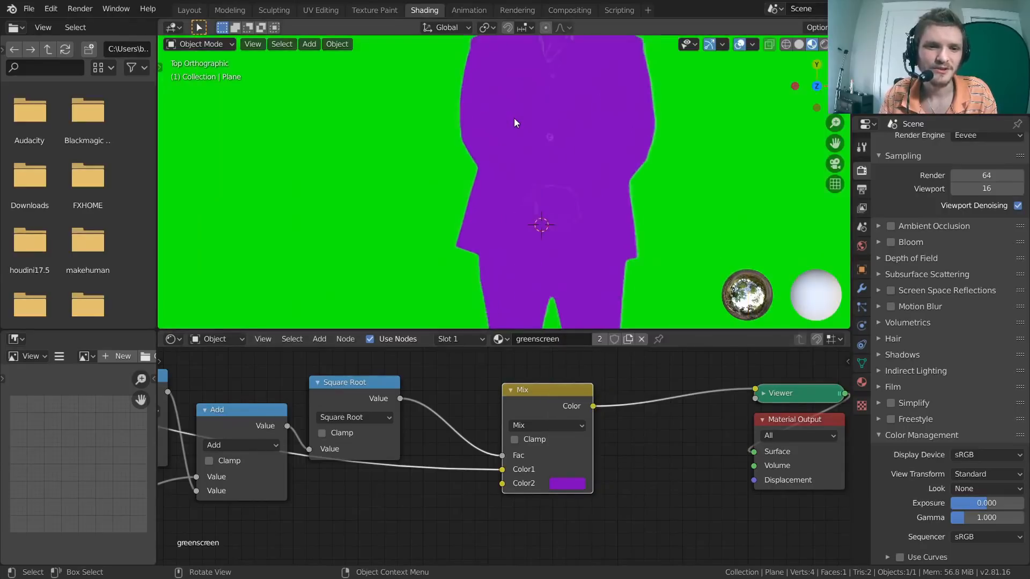
scroll(514, 118, up, 6)
shift+middle_drag(570, 63, 534, 314)
shift+middle_drag(584, 134, 529, 351)
scroll(513, 201, up, 3)
scroll(531, 182, up, 3)
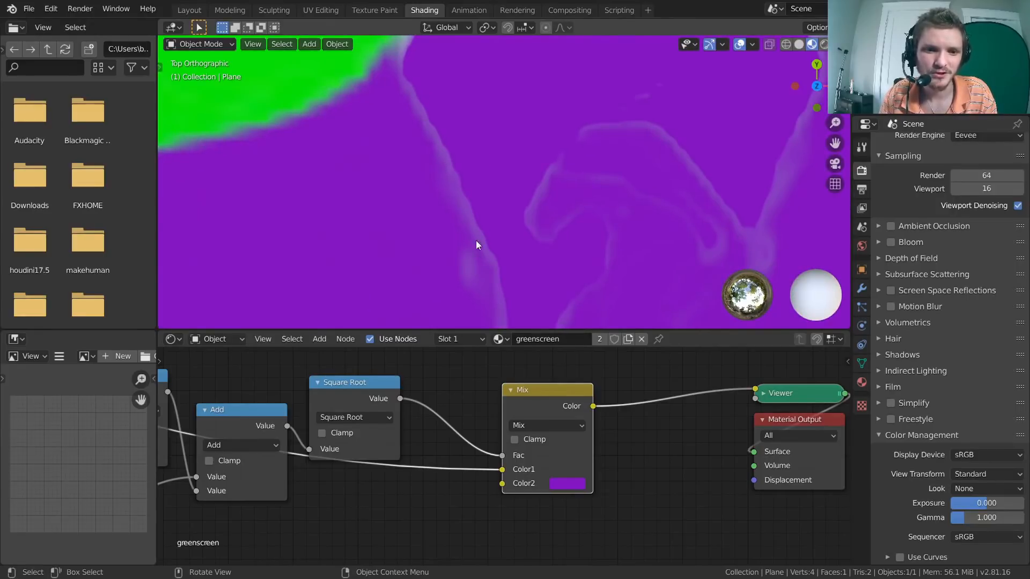
scroll(479, 226, down, 3)
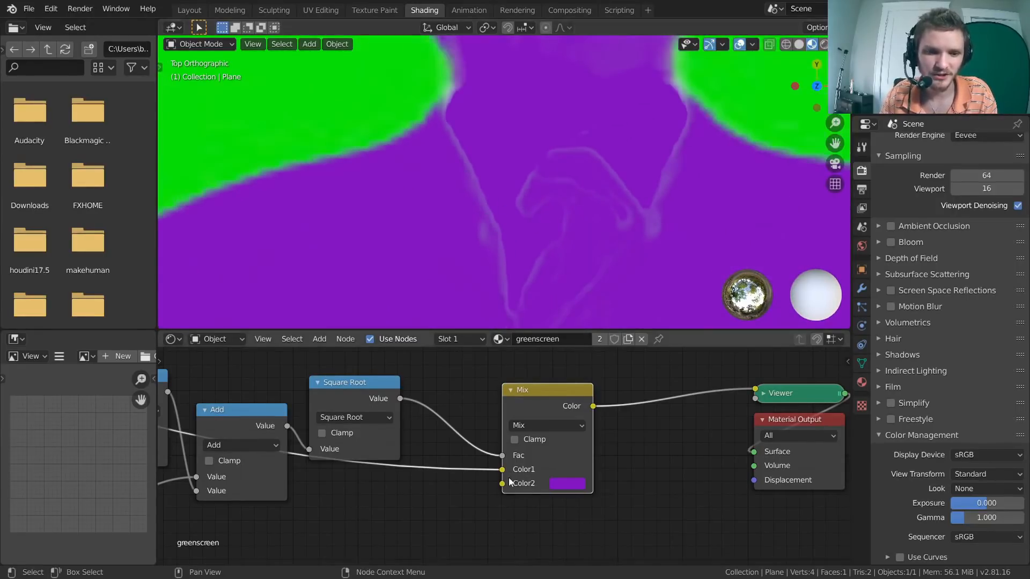
middle_drag(553, 436, 625, 410)
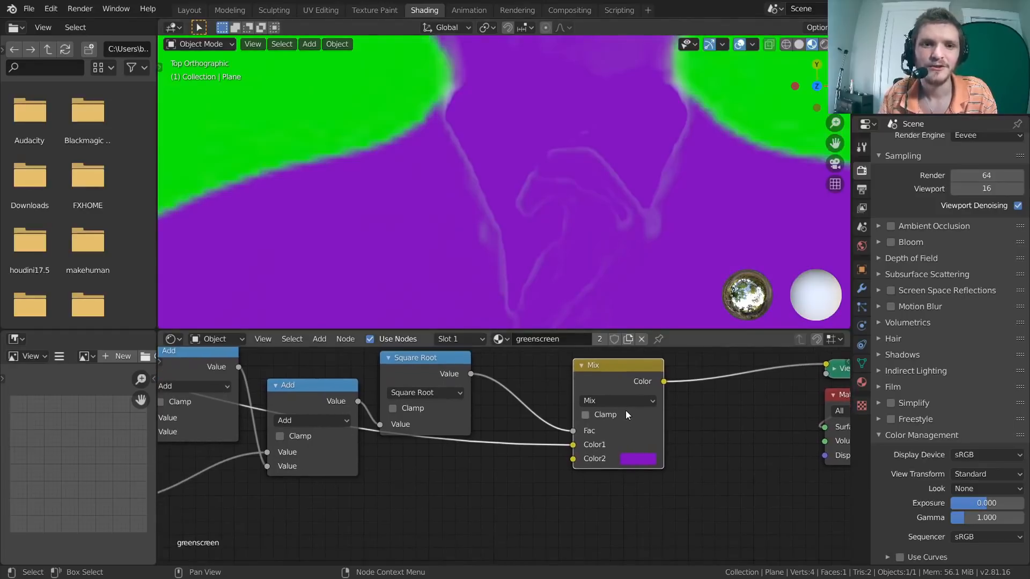
scroll(556, 430, up, 1)
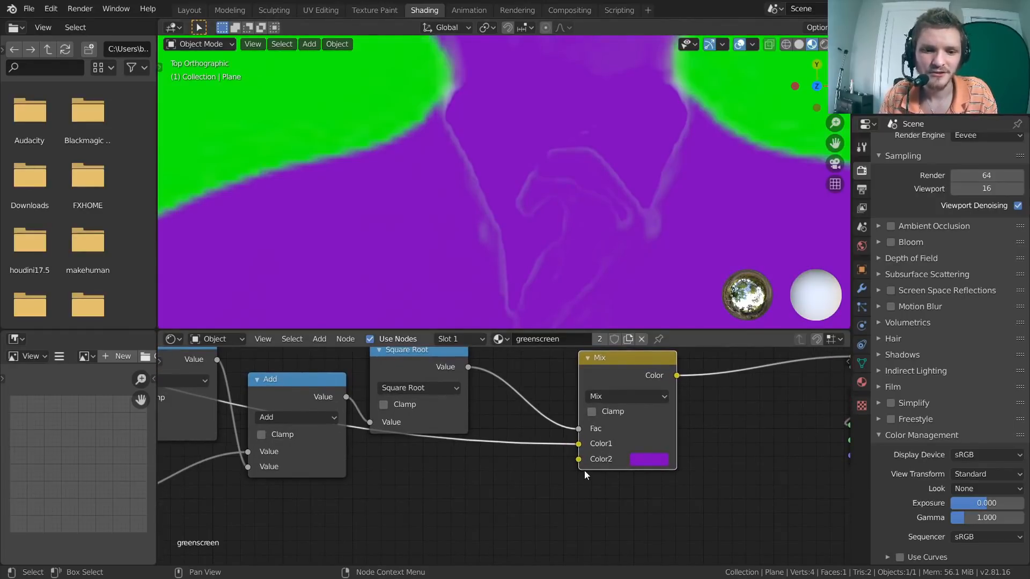
middle_drag(617, 435, 500, 488)
middle_drag(229, 471, 638, 384)
middle_drag(734, 365, 477, 383)
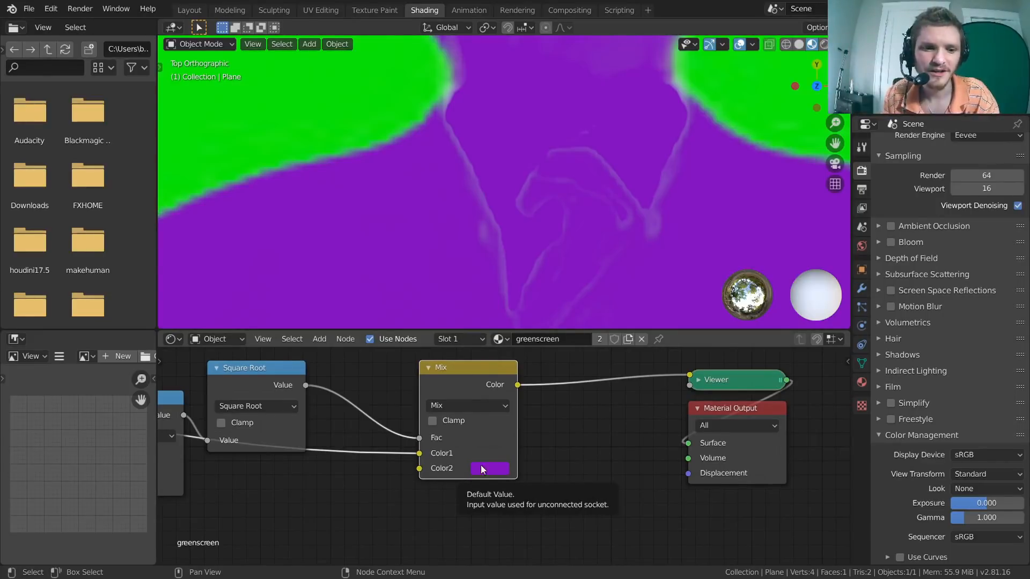
Step: Compare the Square Root mask with the Mix node's result on the plane through the Viewer
scroll(635, 152, down, 1)
scroll(635, 152, down, 4)
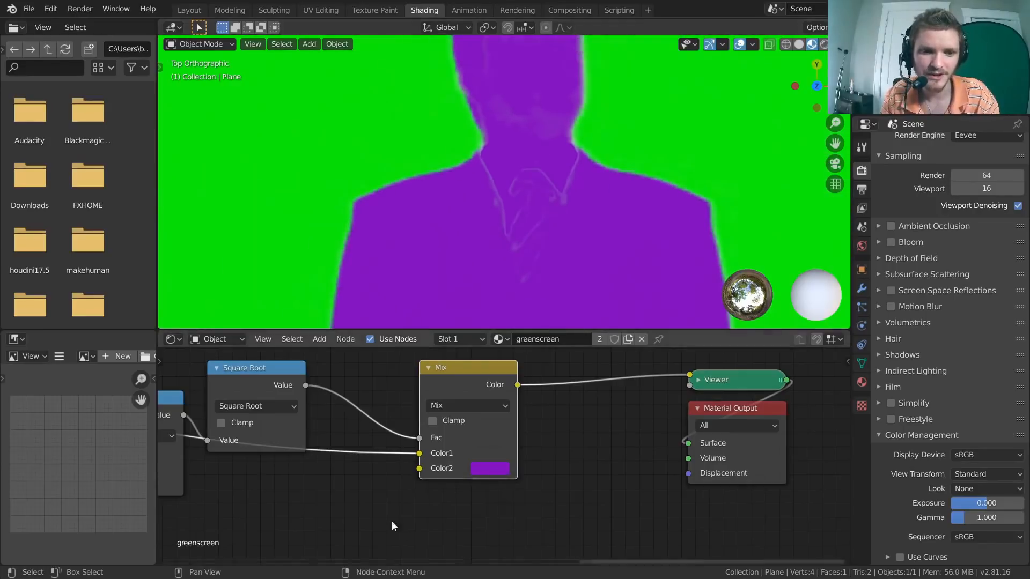
scroll(481, 177, down, 3)
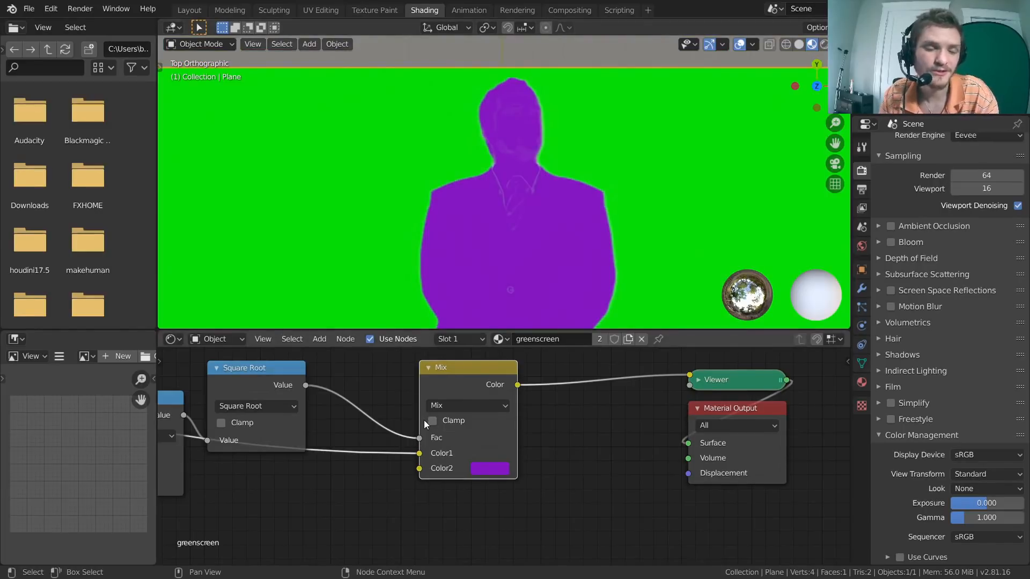
ctrl+shift+click(267, 370)
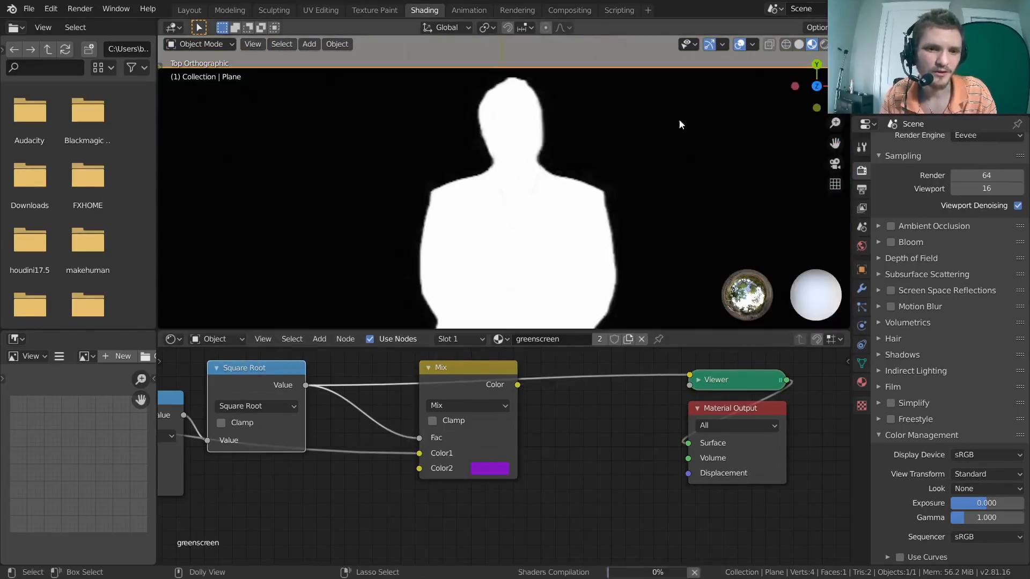
ctrl+shift+click(476, 369)
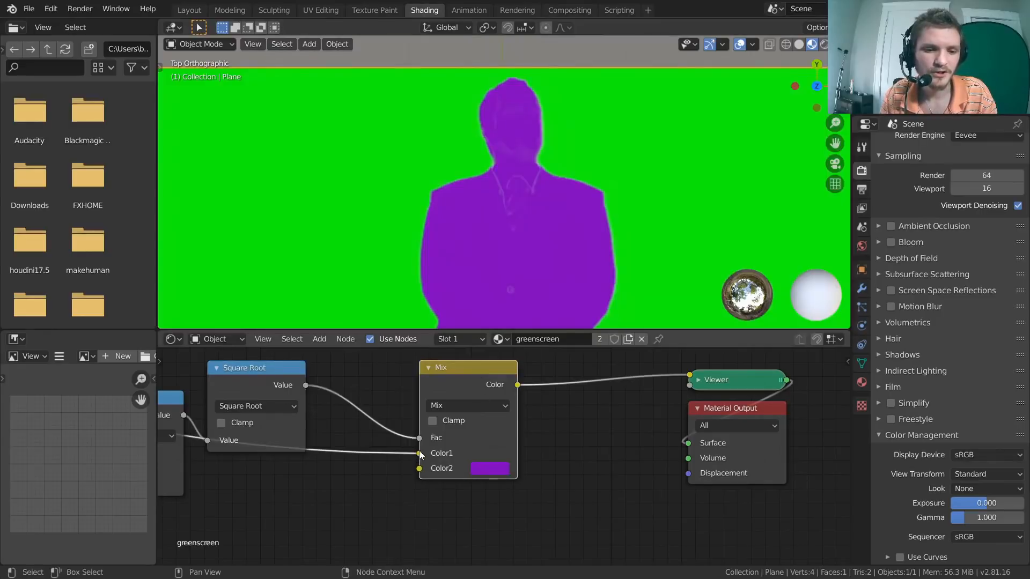
Step: Move the GREENSCREEN.jpg colour link from the Mix node's Color1 to Color2
mouse_move(419, 453)
mouse_down()
mouse_move(404, 439)
mouse_move(403, 462)
mouse_move(419, 468)
mouse_up()
scroll(556, 188, down, 3)
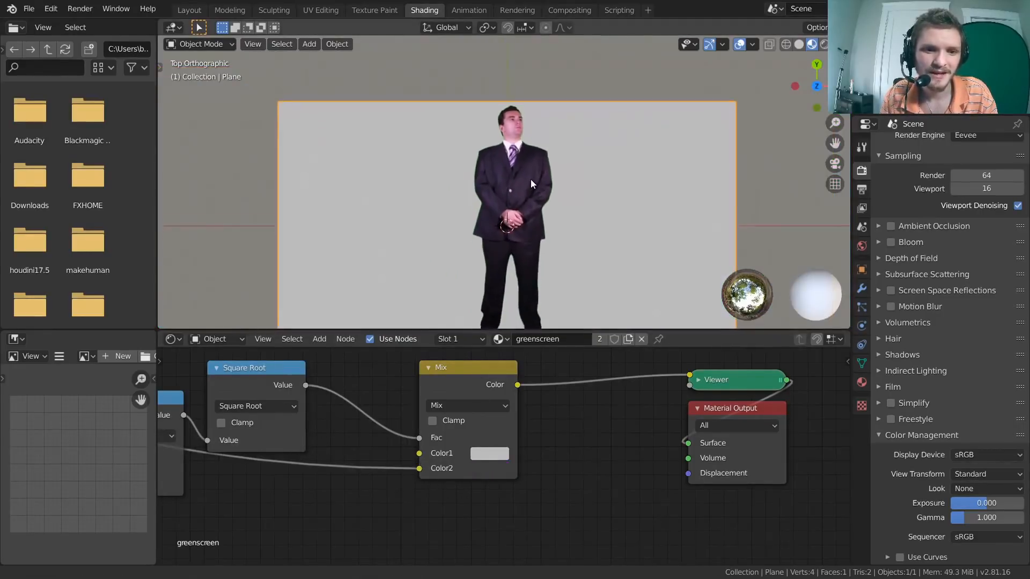
Step: Move the Square Root node up slightly and set the Mix node's Color1 to a saturated magenta
drag(242, 376, 258, 345)
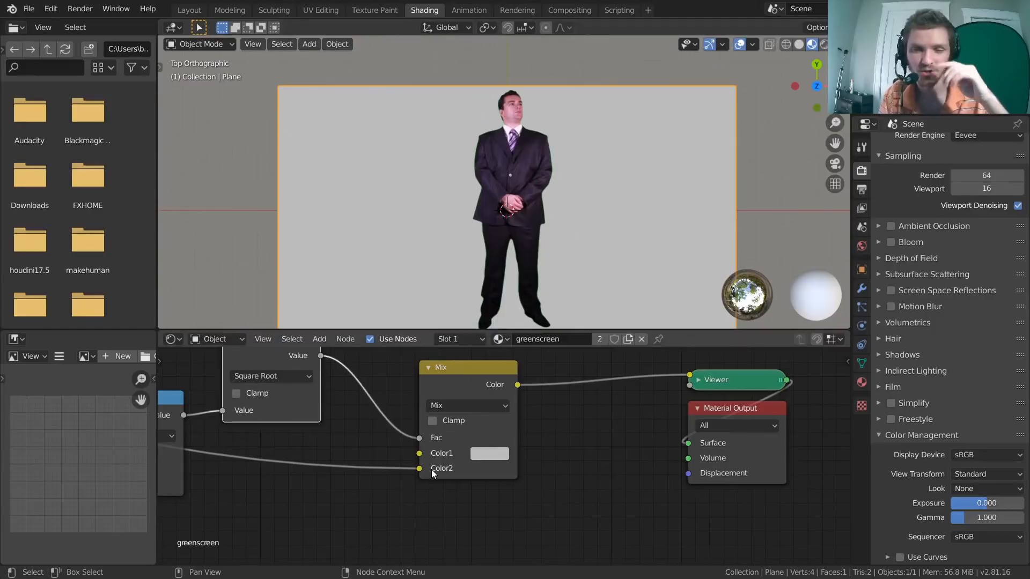
click(490, 454)
drag(526, 329, 571, 335)
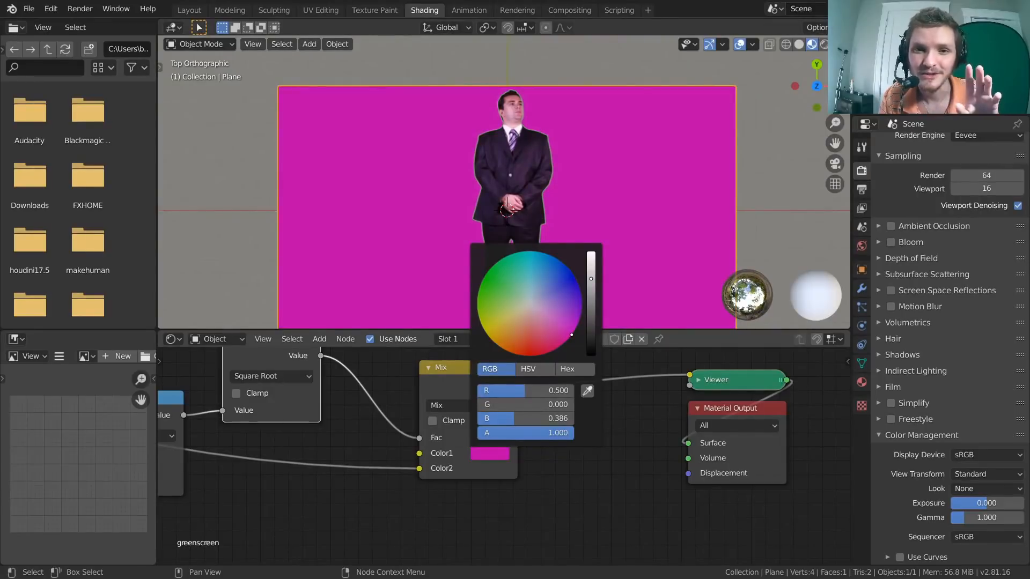
mouse_move(572, 335)
mouse_down()
mouse_move(516, 354)
mouse_move(567, 339)
mouse_up()
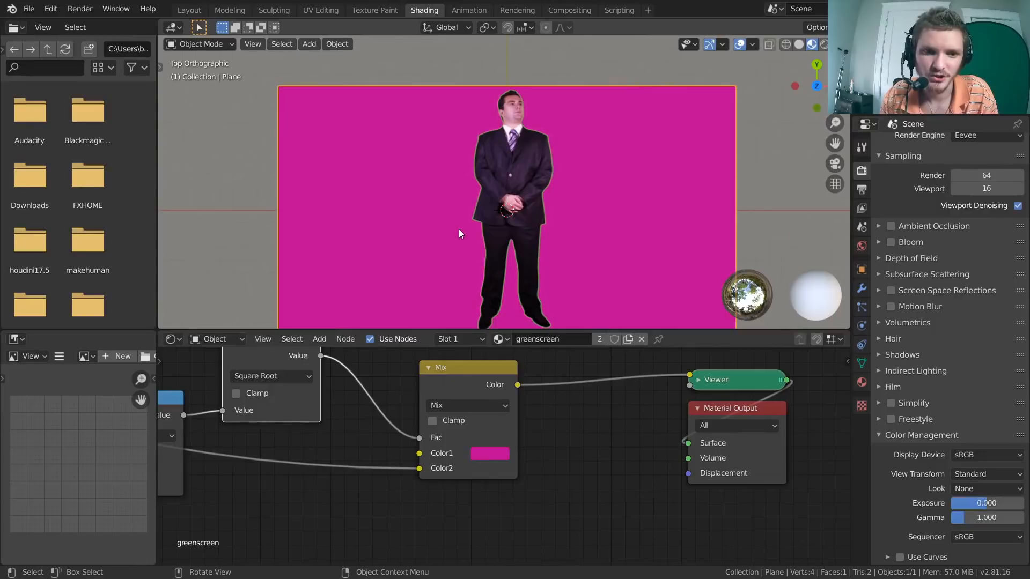
Step: Examine the man's cutout edges against the magenta background and reposition the Mix node between Square Root and Viewer
scroll(458, 229, up, 1)
drag(461, 368, 499, 381)
scroll(509, 153, up, 8)
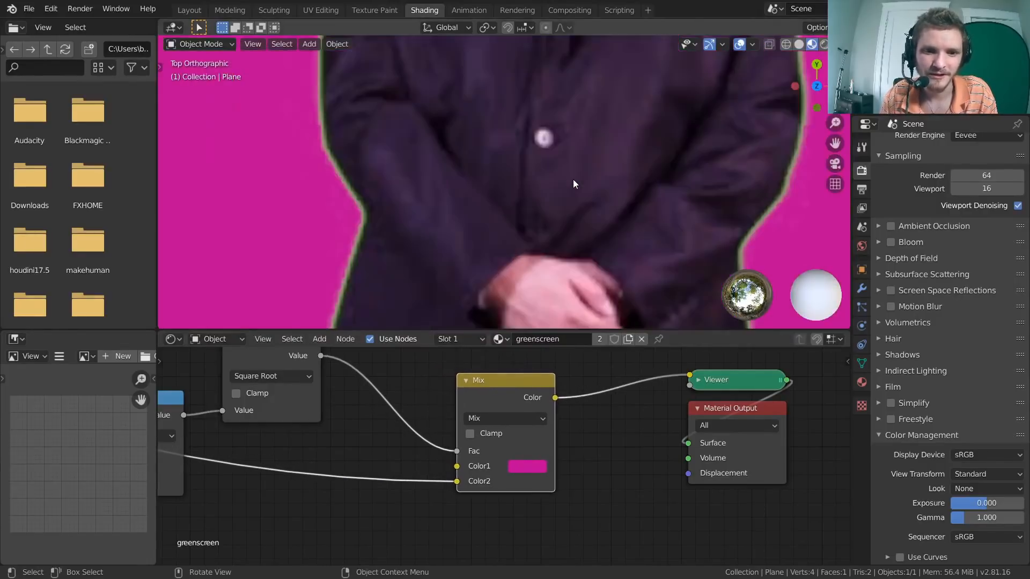
scroll(449, 191, down, 8)
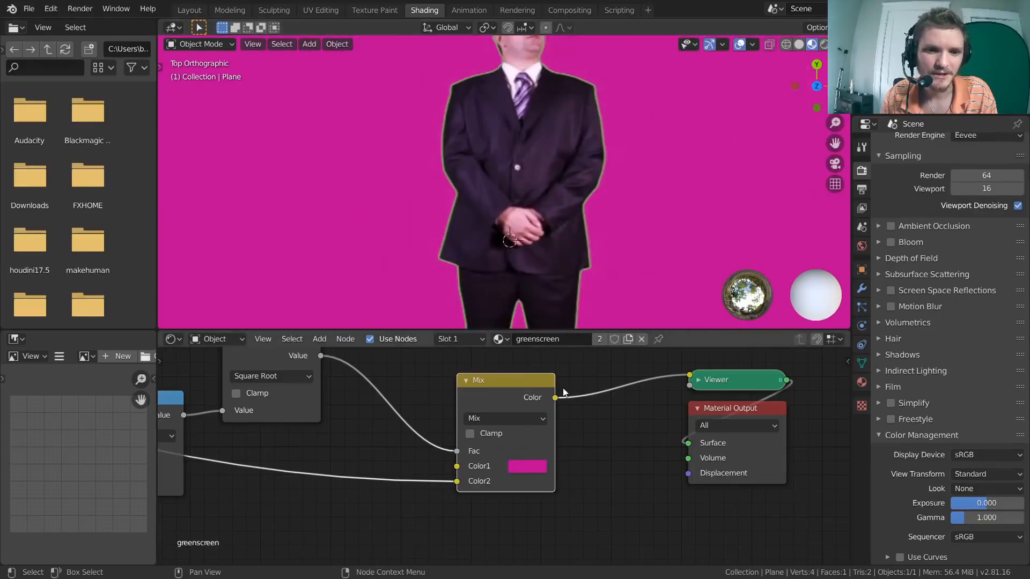
scroll(559, 369, down, 4)
middle_drag(457, 475, 469, 486)
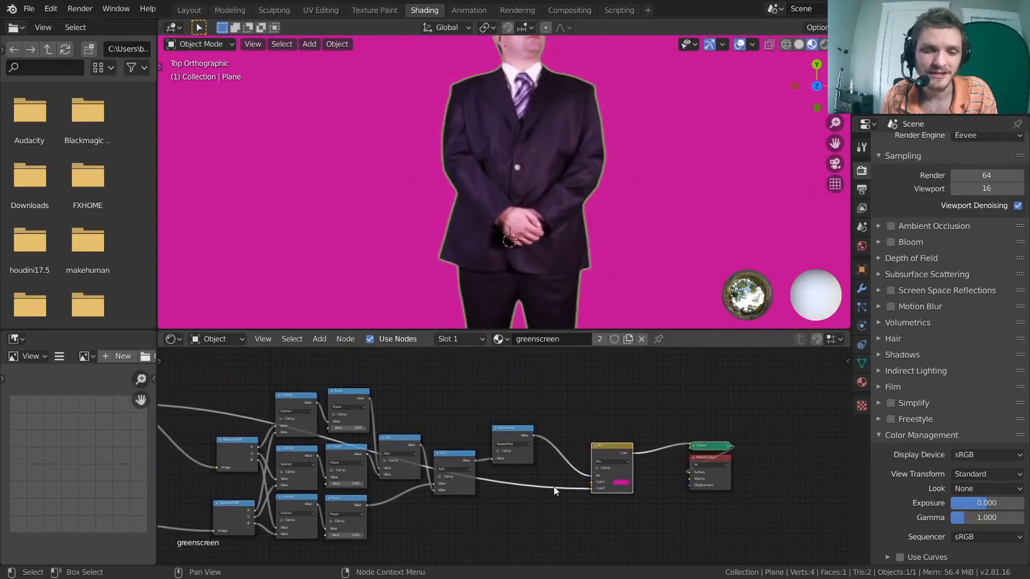
scroll(554, 486, up, 9)
middle_drag(580, 457, 292, 449)
drag(419, 436, 469, 398)
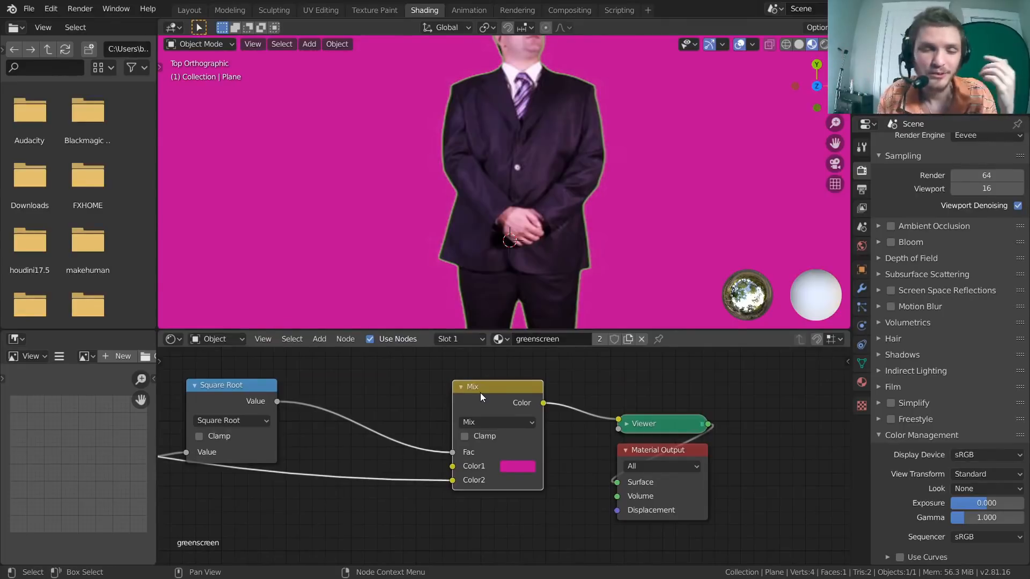
scroll(388, 221, down, 2)
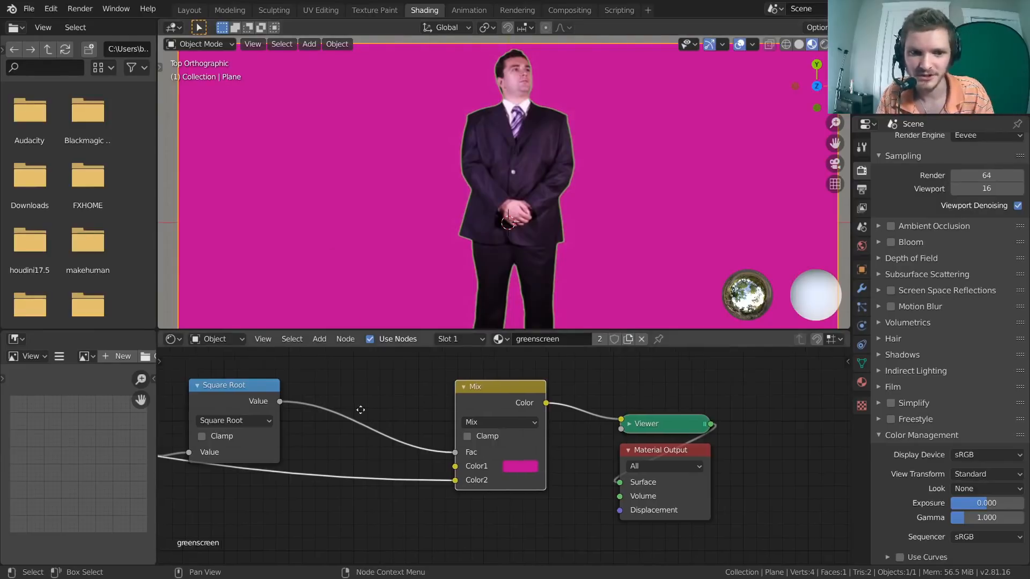
Step: Add an Image Texture node above the Square Root node in the greenscreen material
middle_drag(336, 363, 487, 456)
key(shift+a)
click(448, 393)
text(image)
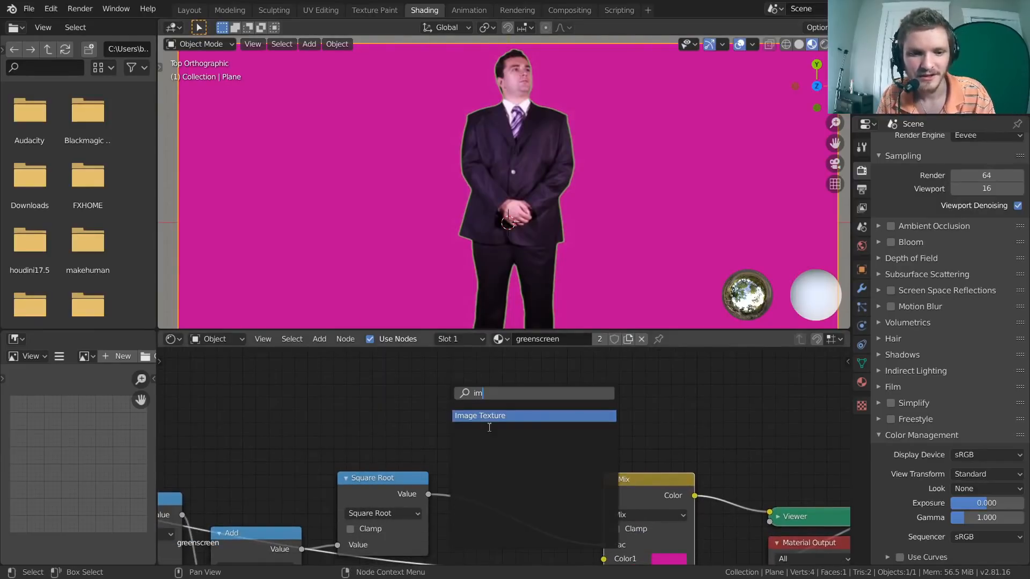
key(Return)
click(381, 547)
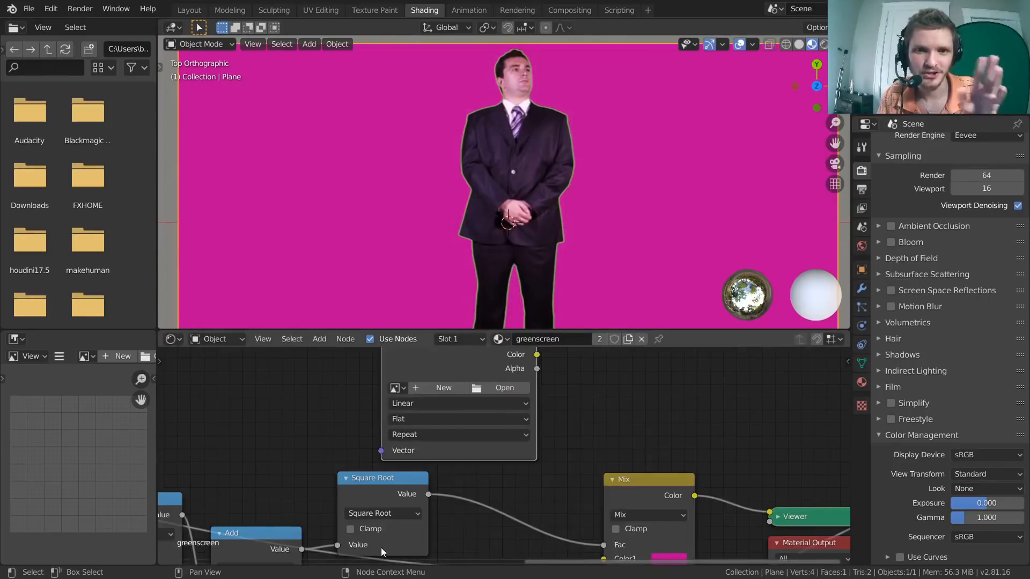
Step: Load Procedural Nodes 3 Simple Nodes Thumb.jpg from the Desktop into the new Image Texture node
click(510, 388)
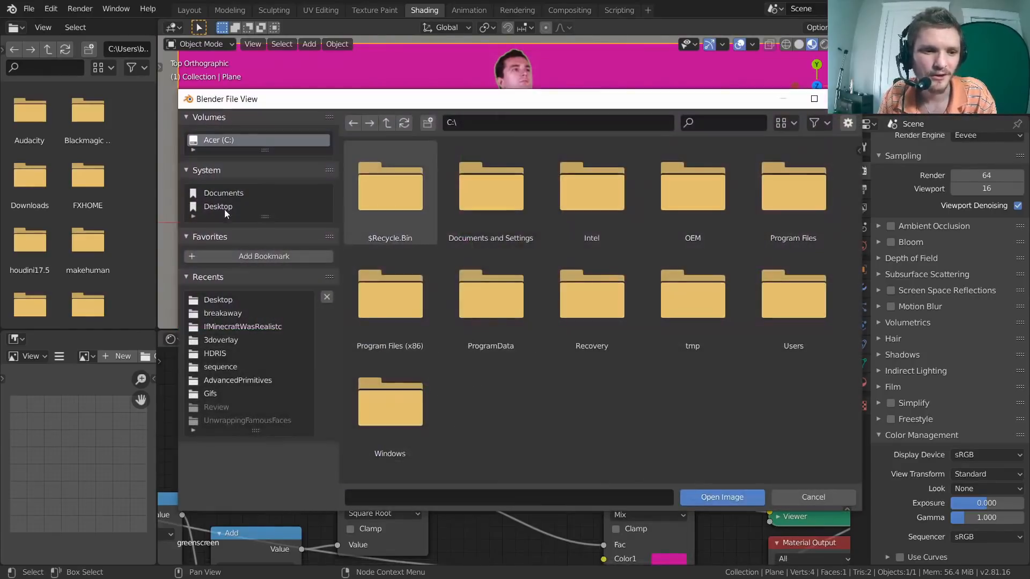
scroll(530, 351, down, 5)
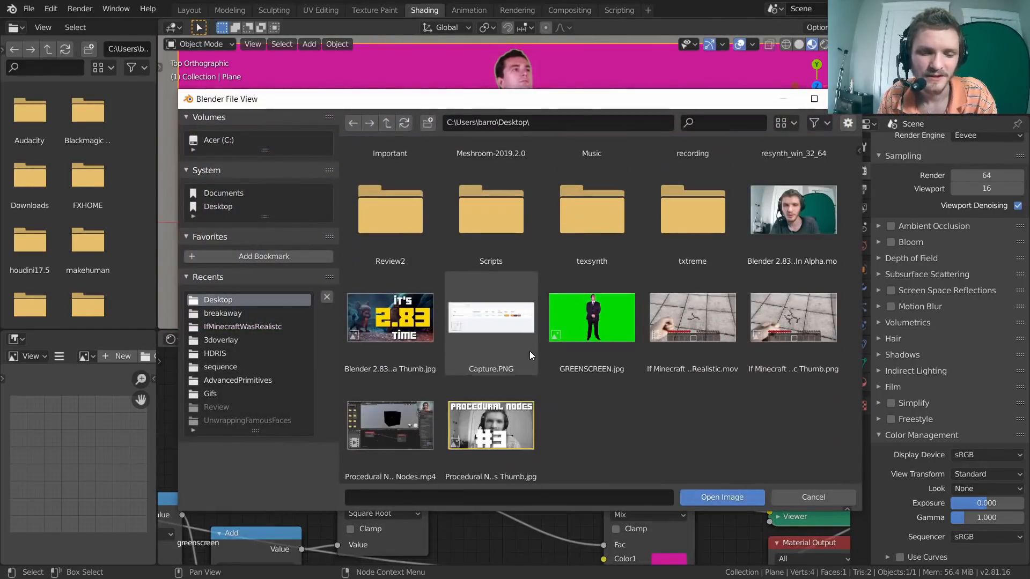
double_click(519, 429)
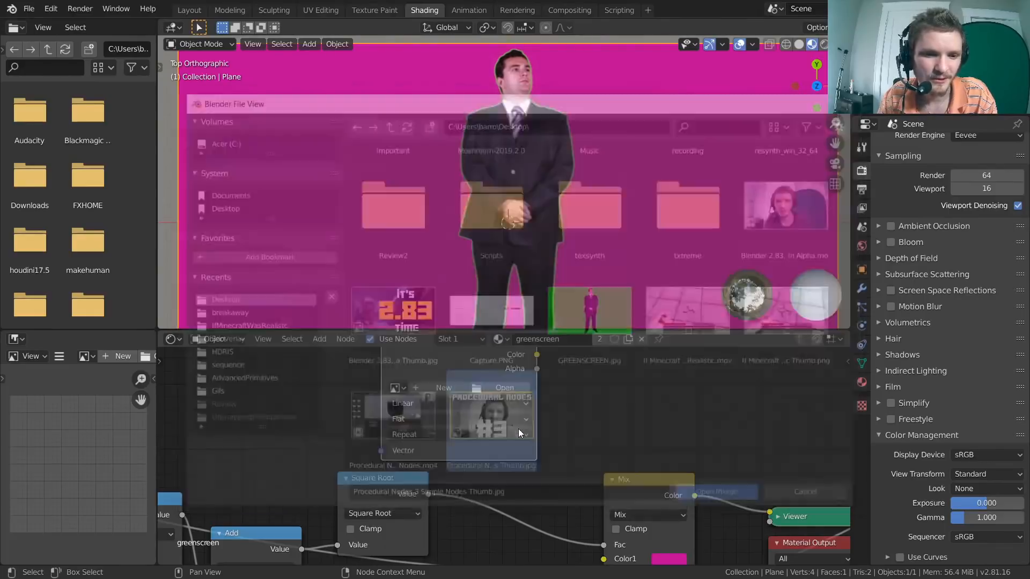
Step: Connect the thumbnail texture's Color output to the Mix node's Color1 input and place the texture node above Mix
middle_drag(500, 419, 505, 449)
drag(456, 410, 351, 392)
scroll(429, 388, down, 4)
middle_drag(510, 438, 481, 419)
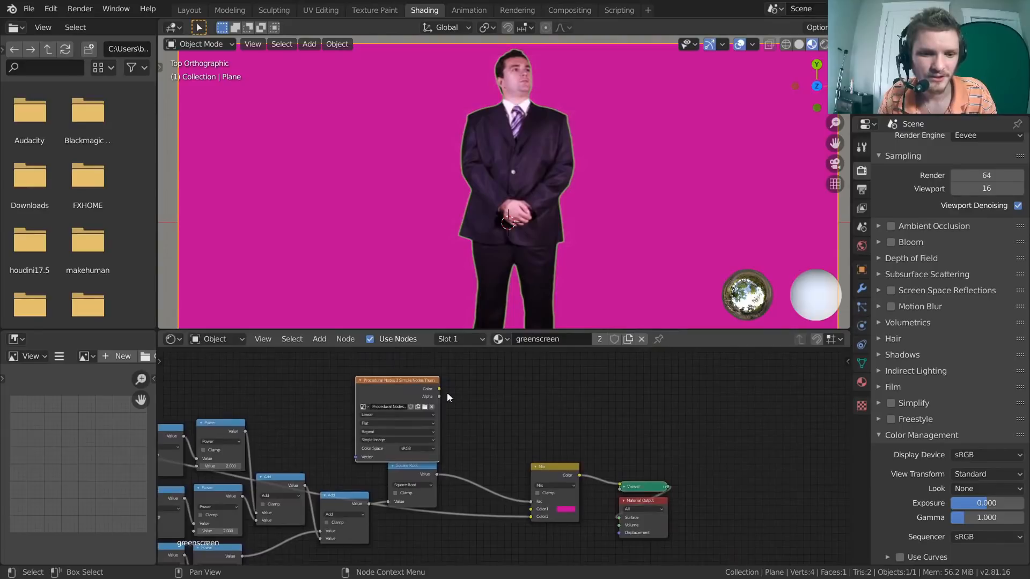
drag(439, 388, 531, 509)
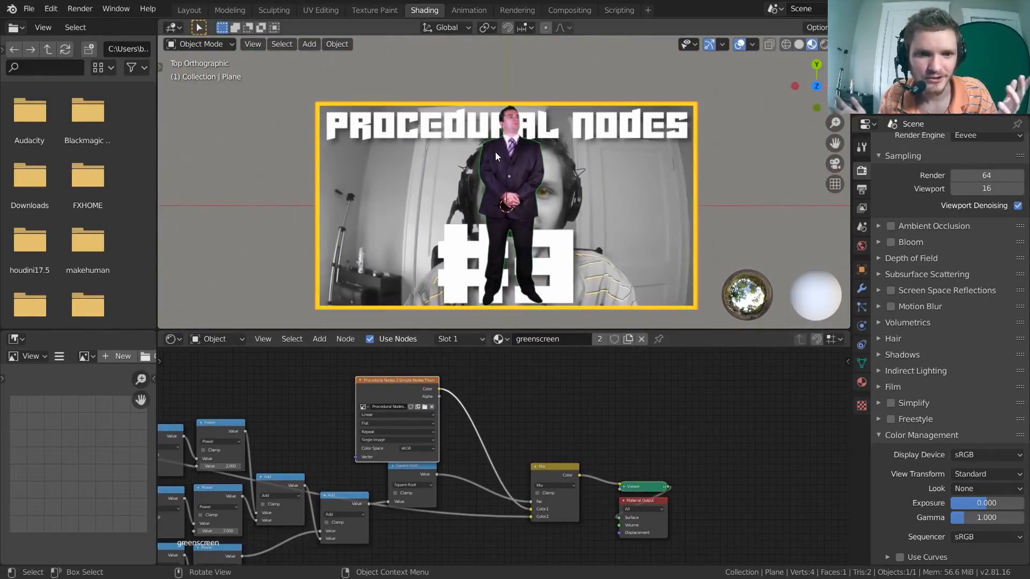
drag(407, 388, 585, 375)
Step: Inspect the cutout's outline over the thumbnail, then preview the Square Root node's output to examine the mask's edge pixels
scroll(517, 140, up, 5)
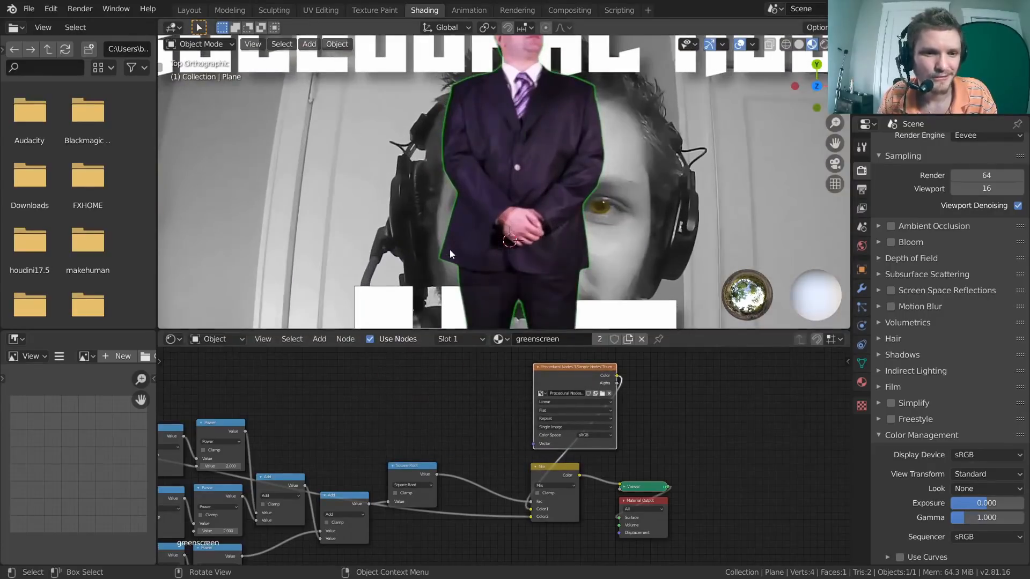
middle_drag(420, 482, 520, 448)
scroll(522, 448, up, 6)
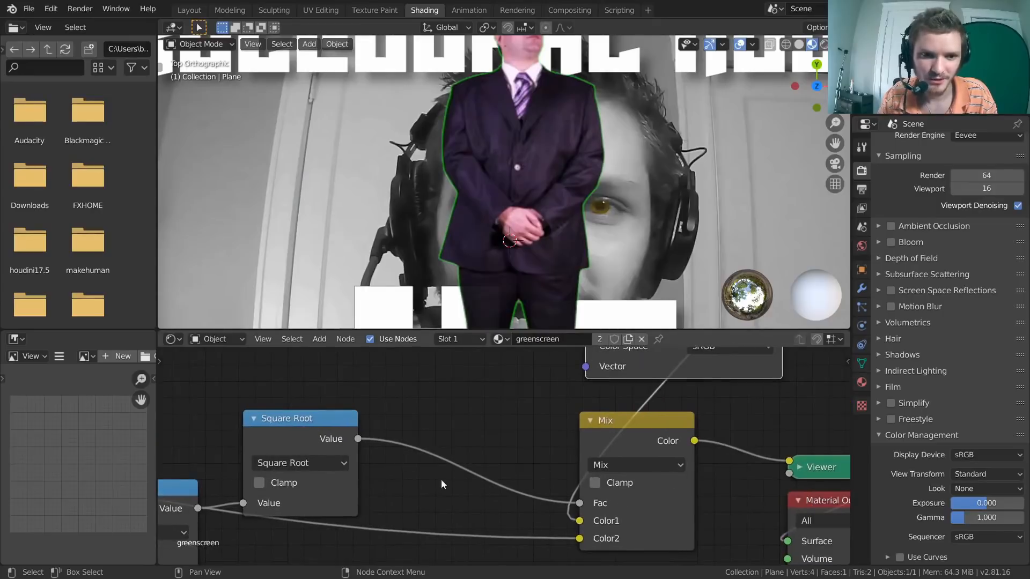
ctrl+shift+click(328, 418)
scroll(450, 143, up, 5)
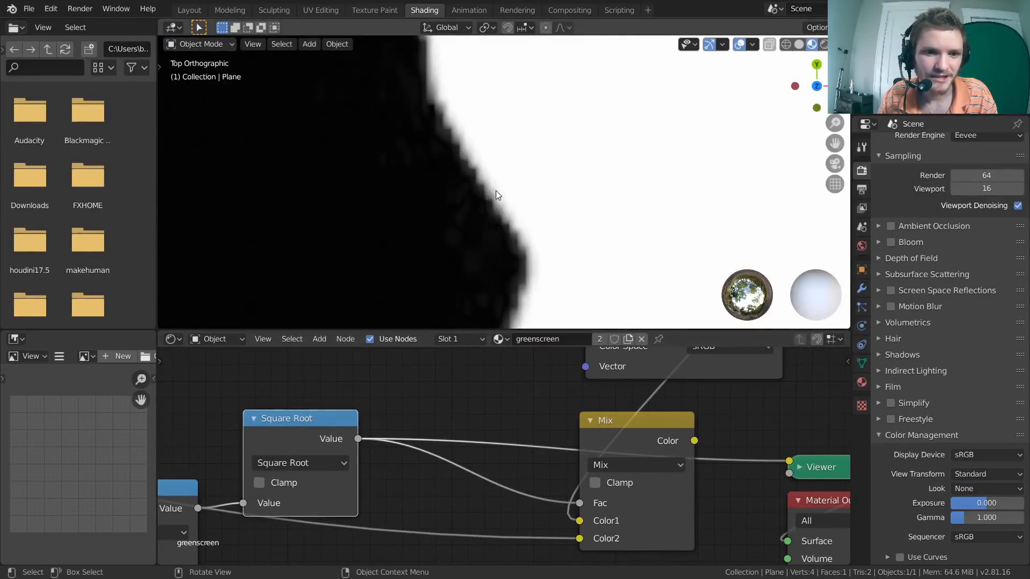
scroll(416, 139, down, 6)
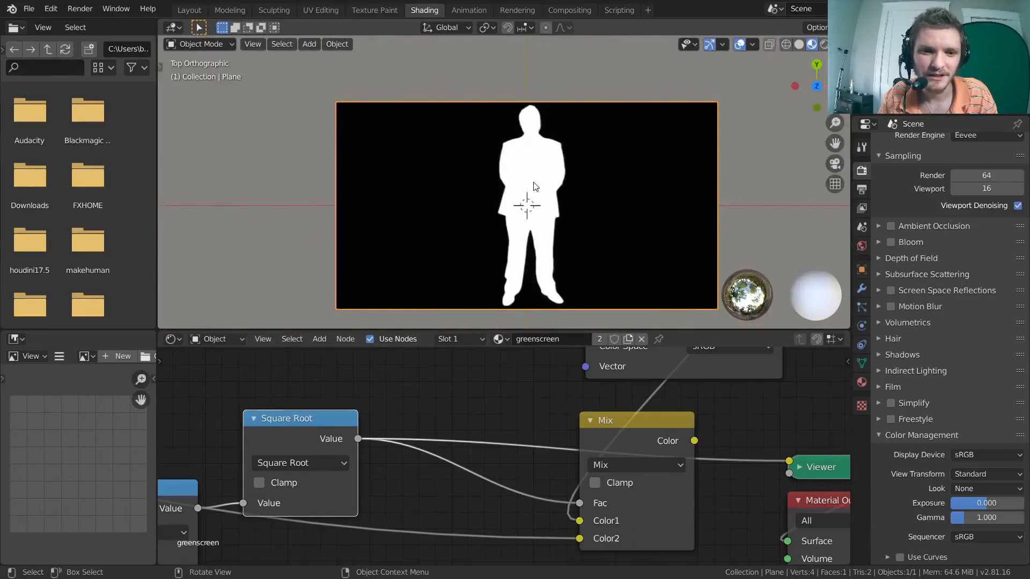
scroll(533, 184, up, 8)
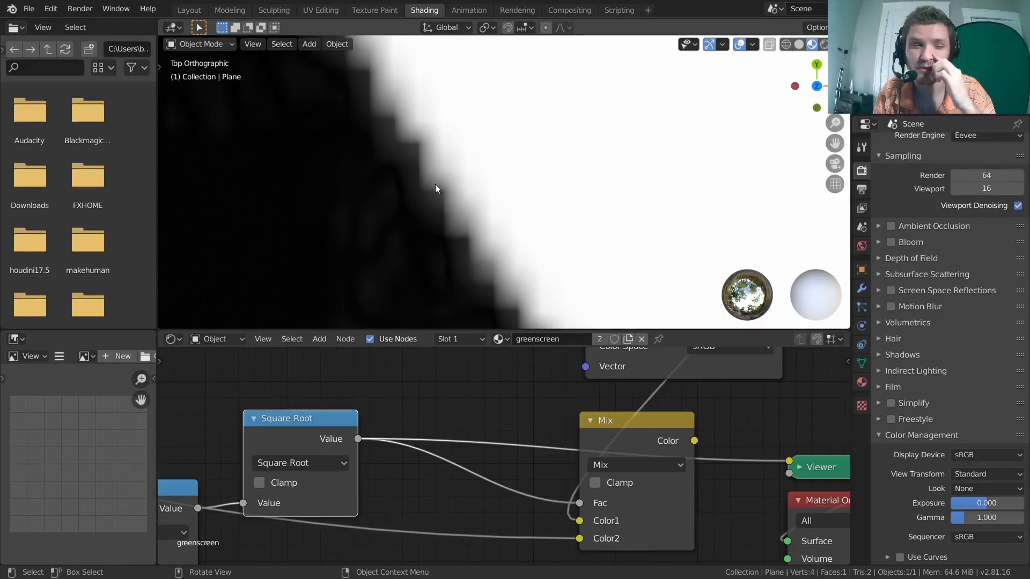
scroll(456, 409, down, 2)
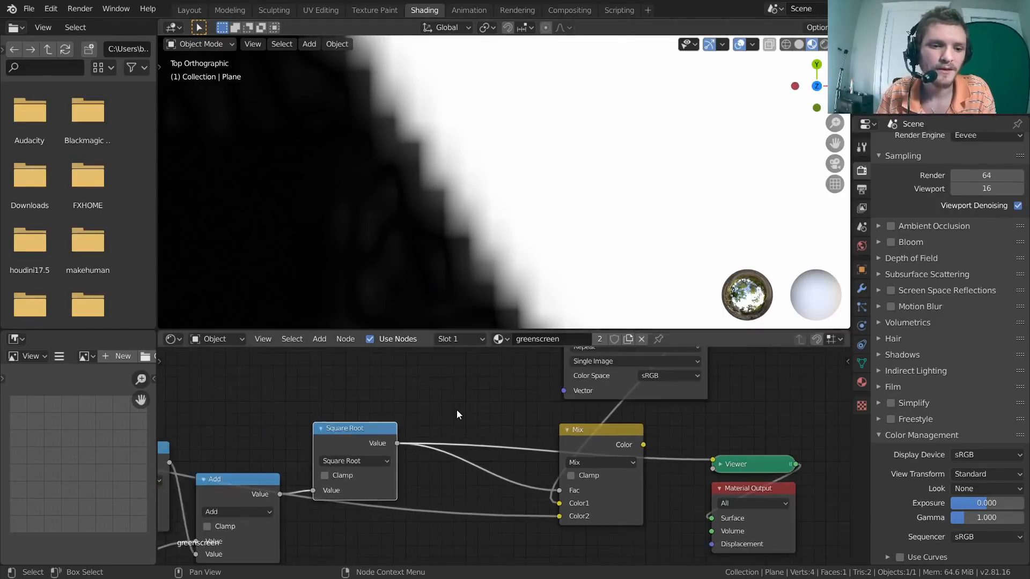
drag(352, 433, 337, 422)
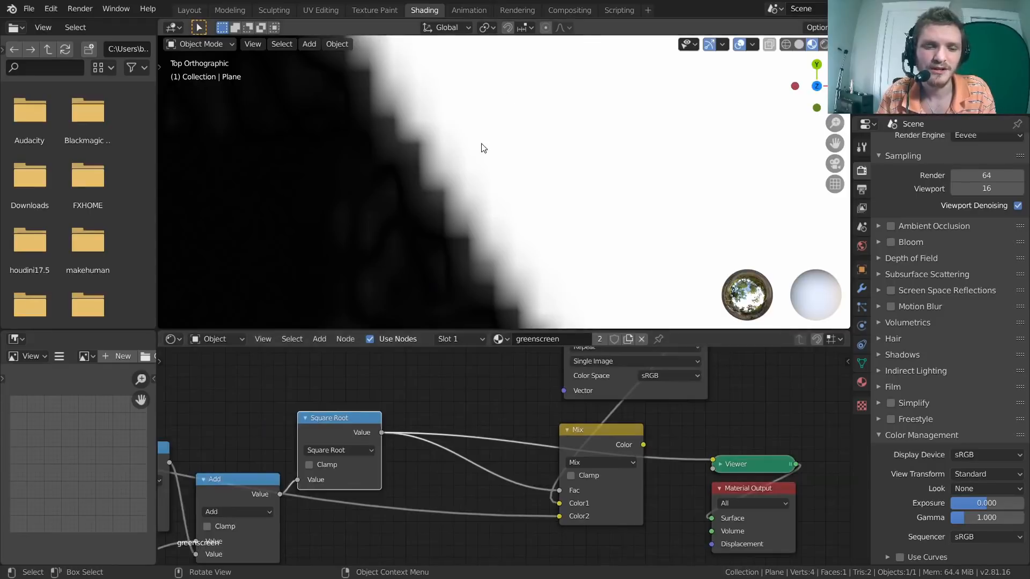
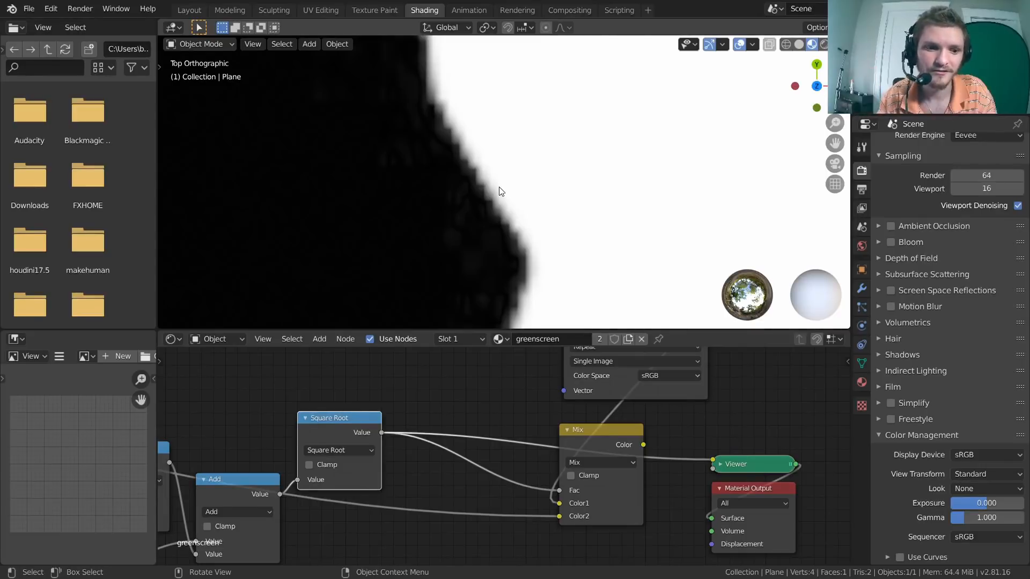
scroll(320, 404, up, 2)
Step: Tidy the node layout, placing the thumbnail Image Texture node below and before the Mix node, and select the upstream keying nodes
scroll(346, 420, down, 4)
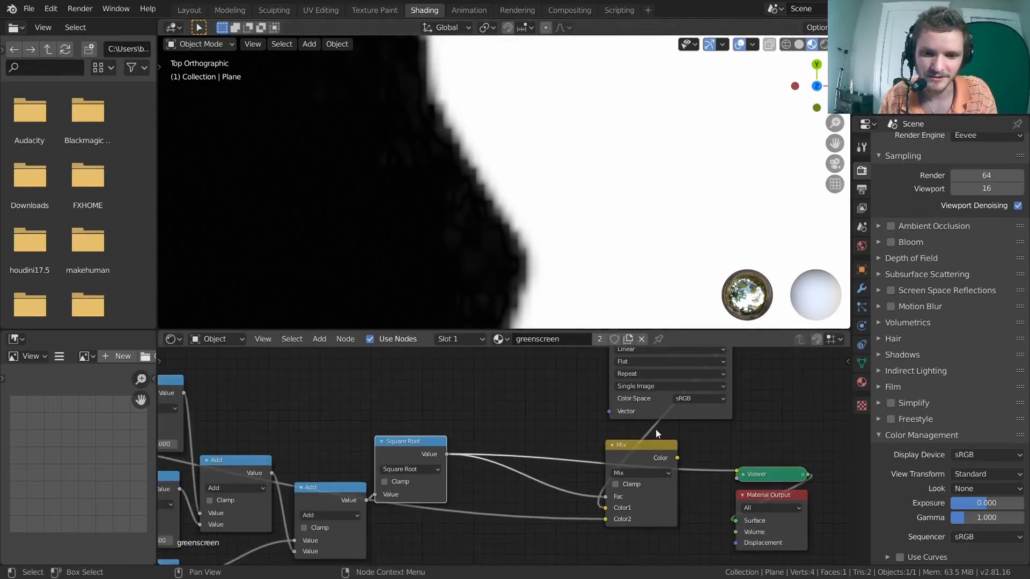
middle_drag(660, 402, 617, 479)
drag(608, 389, 422, 449)
middle_drag(527, 460, 564, 353)
drag(491, 359, 462, 378)
scroll(612, 408, up, 2)
drag(649, 410, 660, 455)
scroll(531, 401, up, 3)
drag(418, 423, 456, 429)
scroll(456, 429, down, 5)
drag(543, 385, 271, 488)
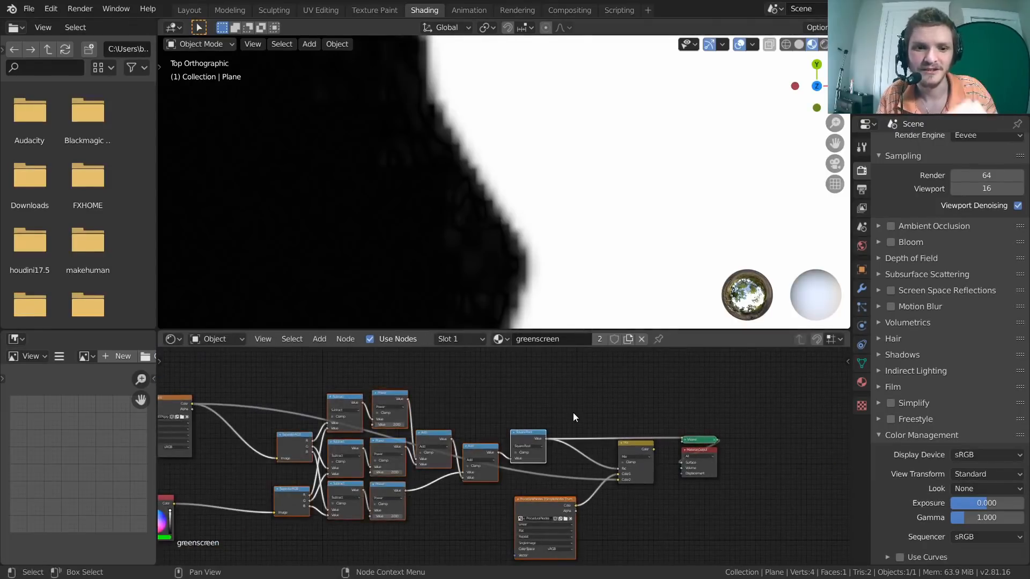
Step: Duplicate the Square Root node and insert the copy between the original and the Mix node's Fac input
scroll(575, 413, up, 4)
middle_drag(618, 466, 486, 466)
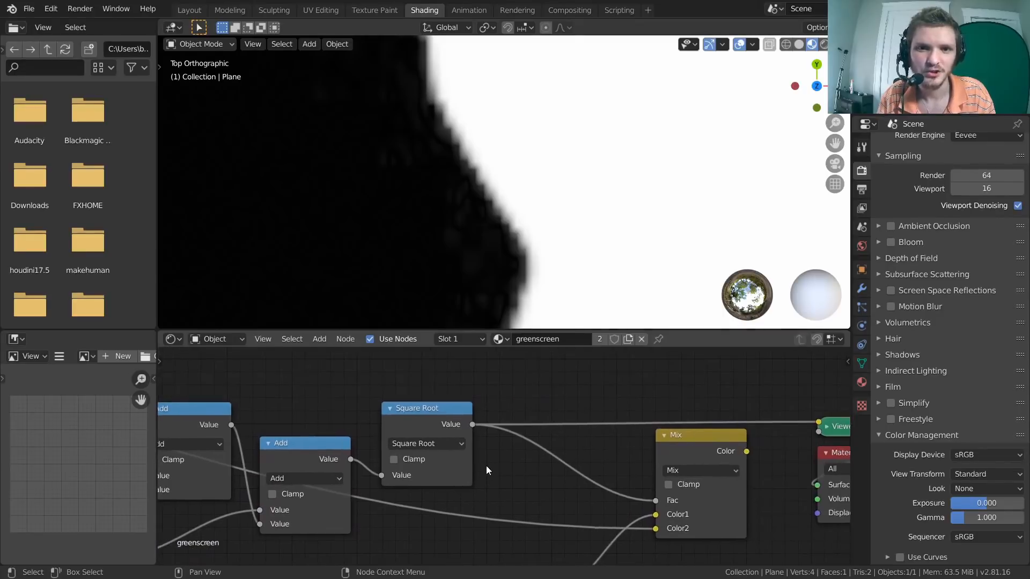
key(shift+d)
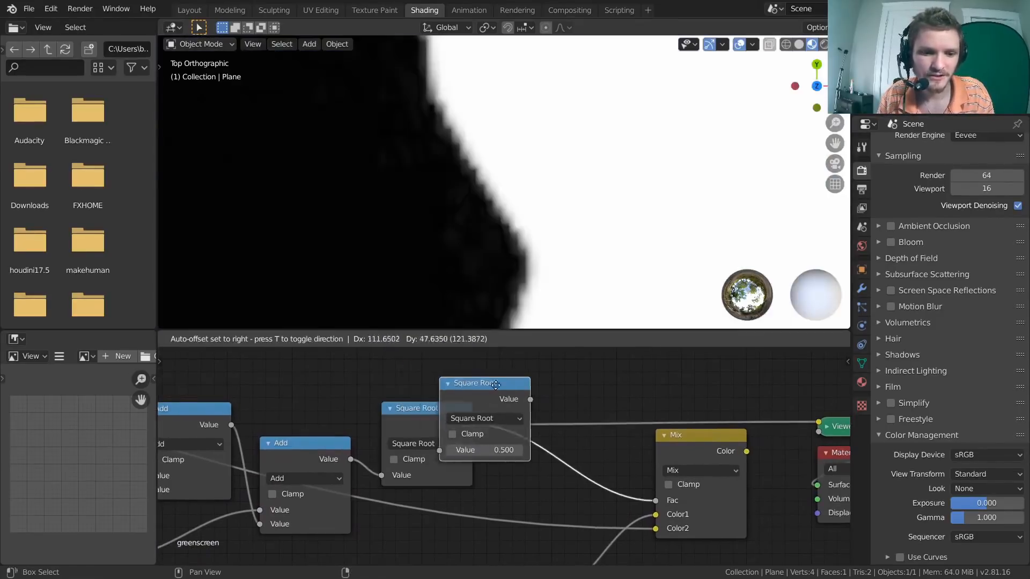
click(576, 446)
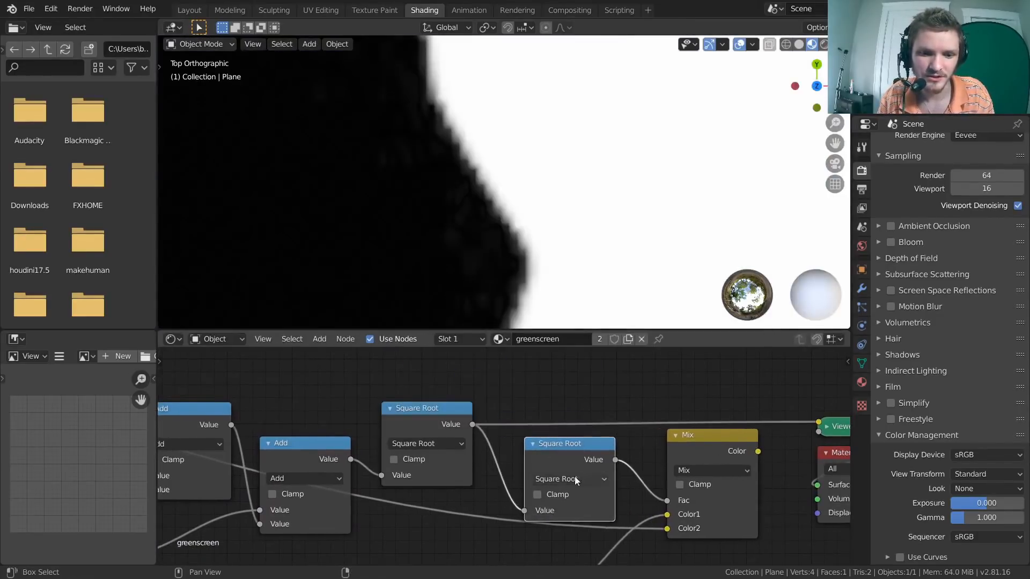
Step: Preview the duplicated node's output, change its operation to Greater Than, and move the node up slightly
scroll(646, 467, up, 4)
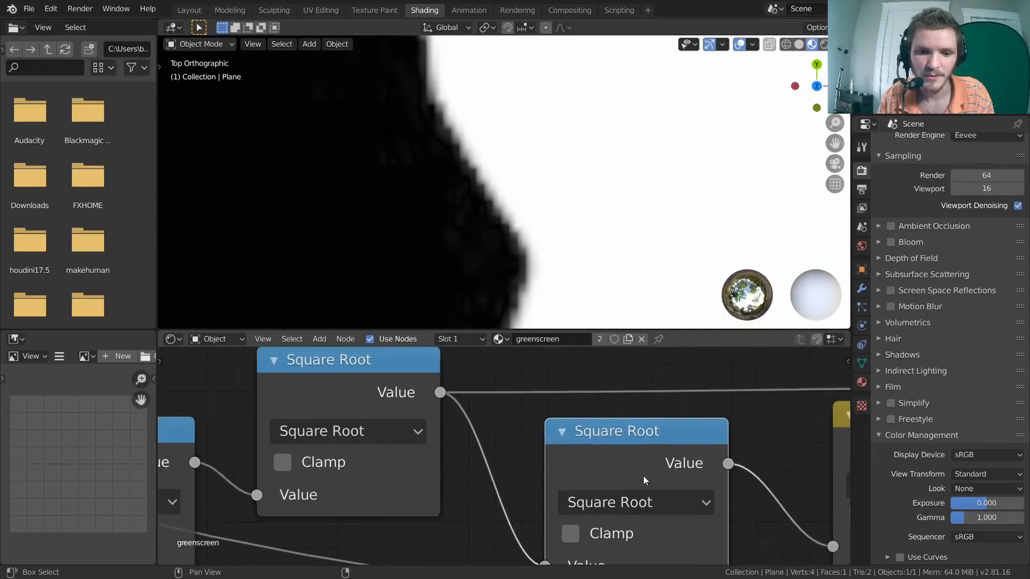
middle_drag(643, 475, 529, 430)
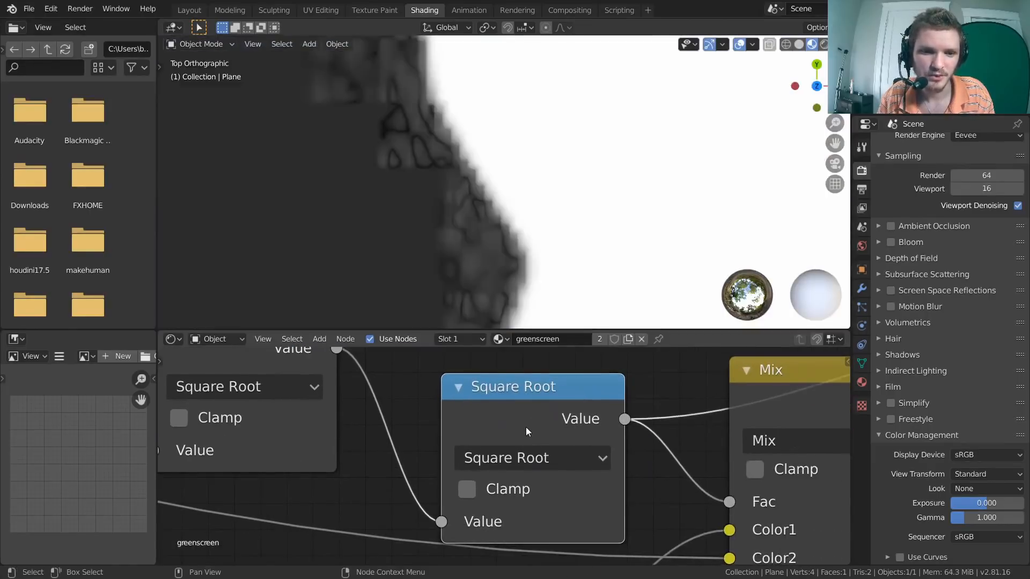
scroll(523, 421, down, 1)
click(498, 457)
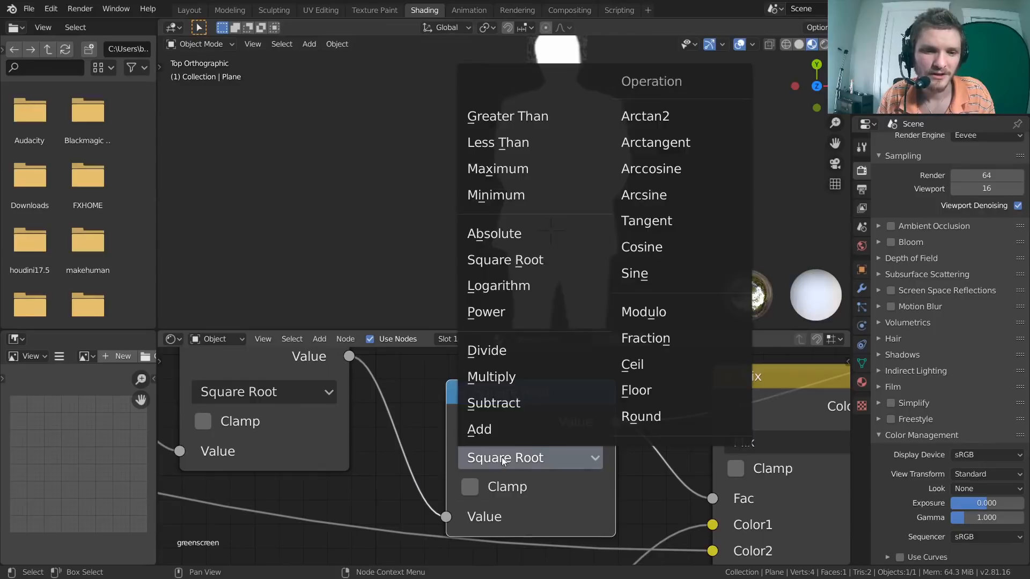
click(498, 118)
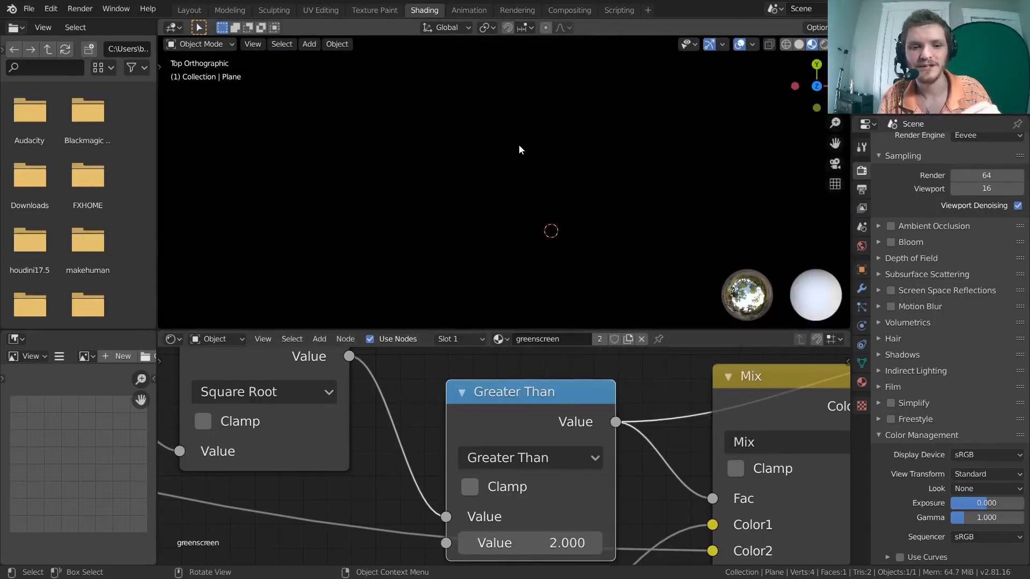
scroll(504, 455, down, 5)
drag(506, 416, 503, 383)
middle_drag(457, 361, 503, 376)
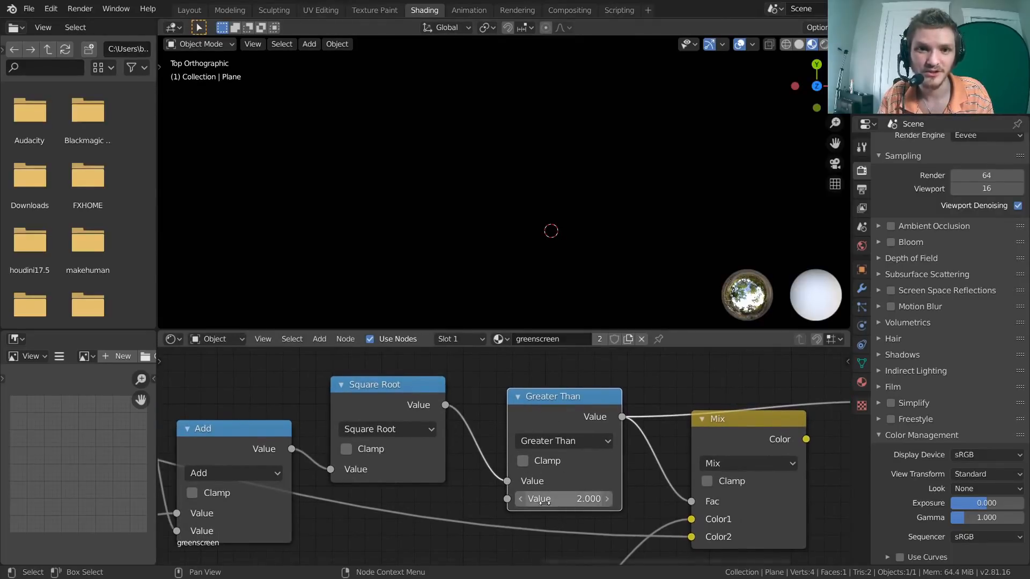
Step: Set the Greater Than node's threshold value to 1 and check the mask on the plane
scroll(575, 223, down, 5)
scroll(575, 223, up, 2)
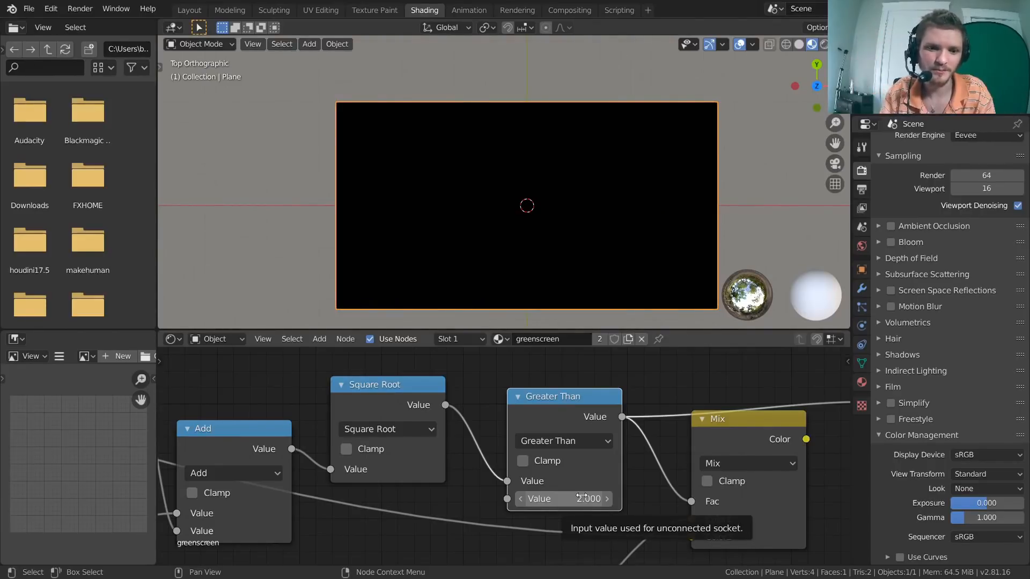
scroll(582, 497, up, 3)
click(615, 519)
text(1)
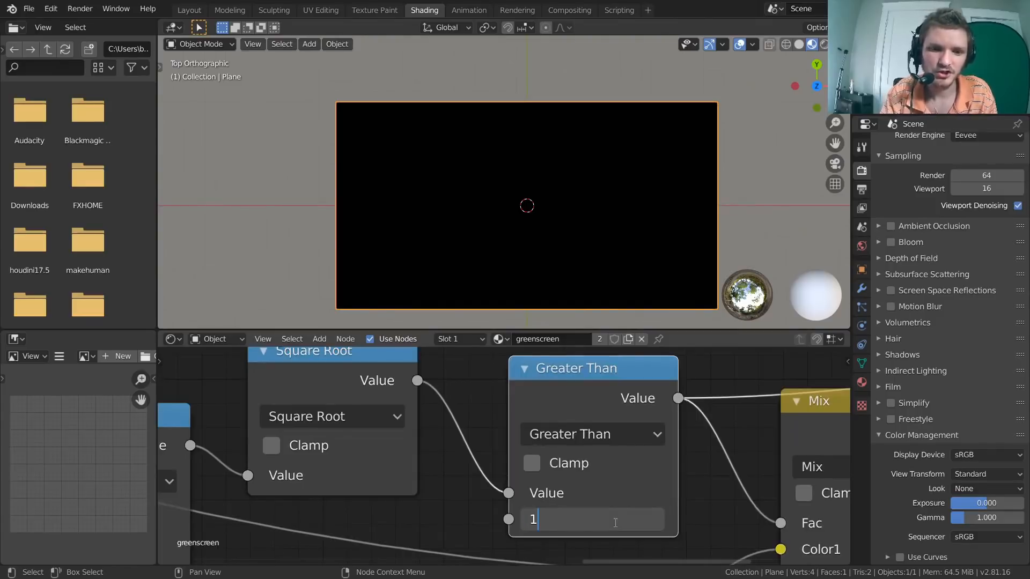
key(Return)
scroll(551, 48, up, 5)
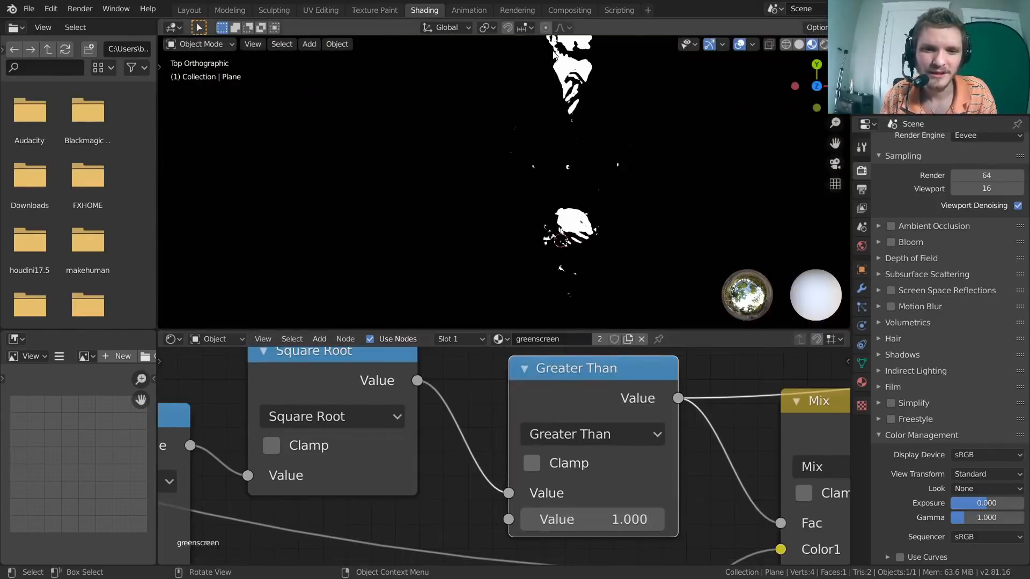
scroll(575, 201, down, 2)
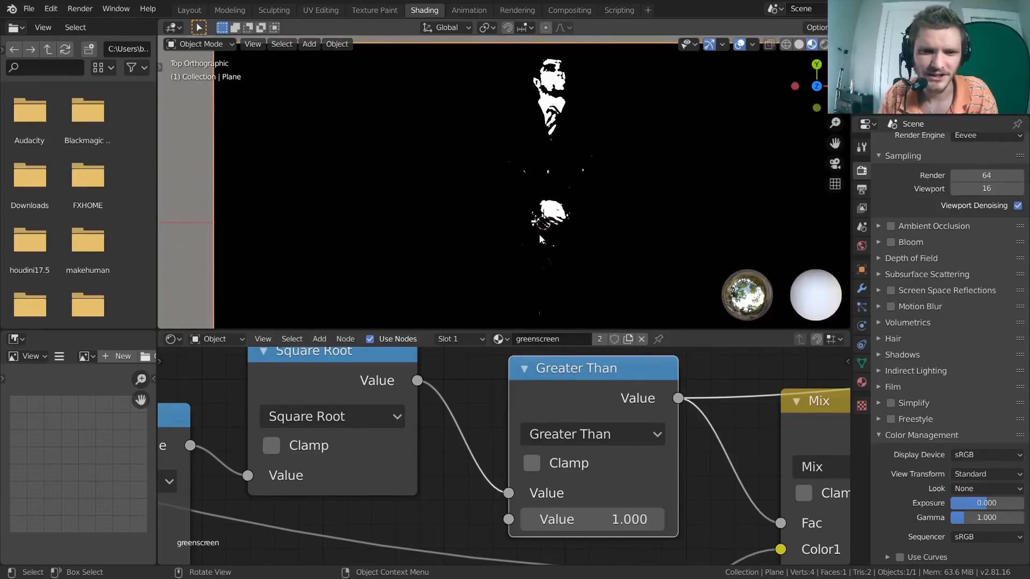
Step: Examine the thresholded mask over the man and compare it with the green key colour in the RGB node
scroll(574, 202, up, 4)
shift+middle_drag(604, 244, 545, 223)
shift+middle_drag(502, 126, 485, 209)
scroll(303, 412, down, 6)
middle_drag(301, 412, 717, 335)
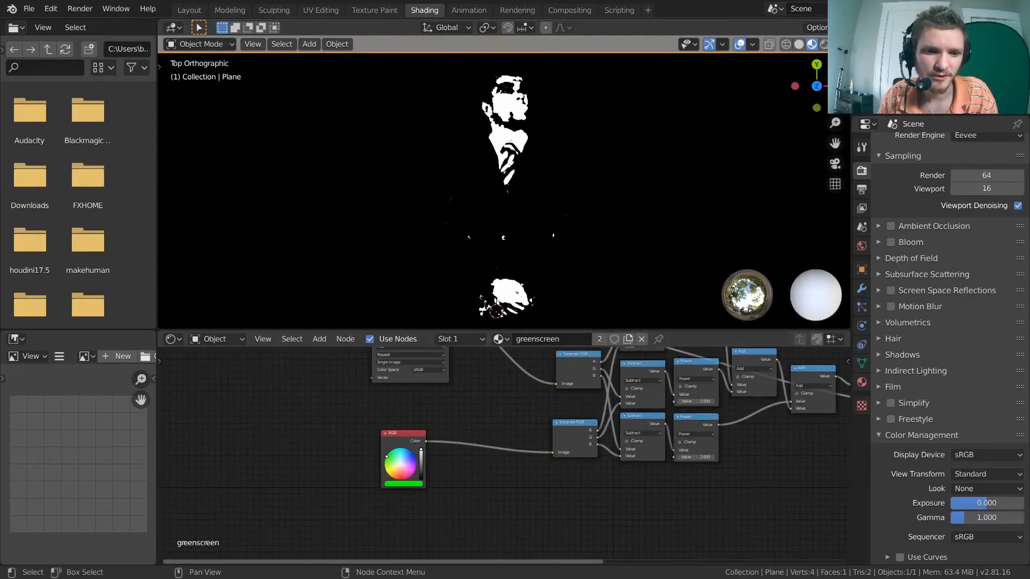
scroll(416, 483, up, 10)
middle_drag(281, 481, 463, 460)
scroll(425, 469, up, 4)
scroll(424, 471, up, 1)
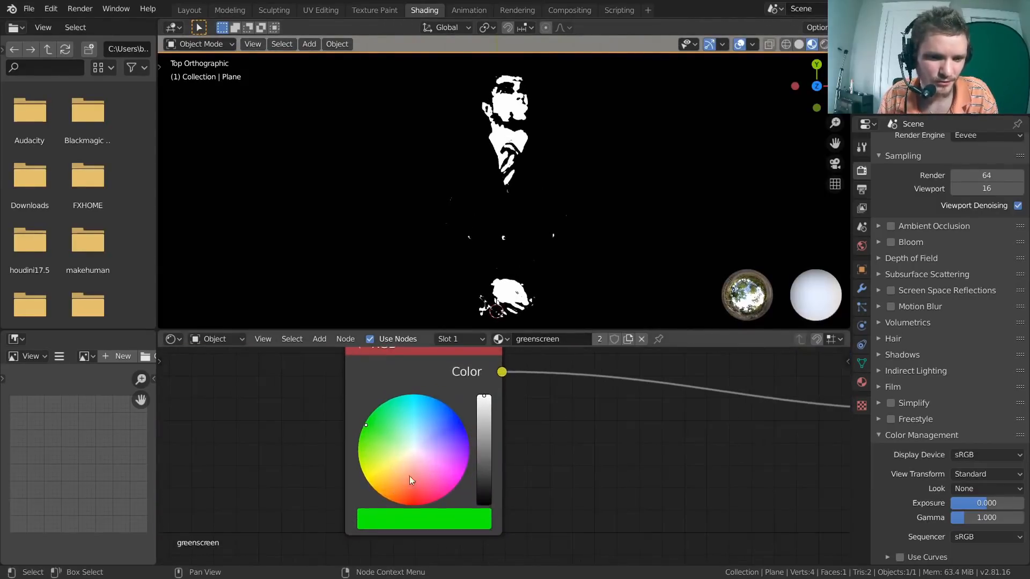
scroll(657, 452, down, 15)
middle_drag(778, 428, 232, 472)
scroll(520, 461, up, 4)
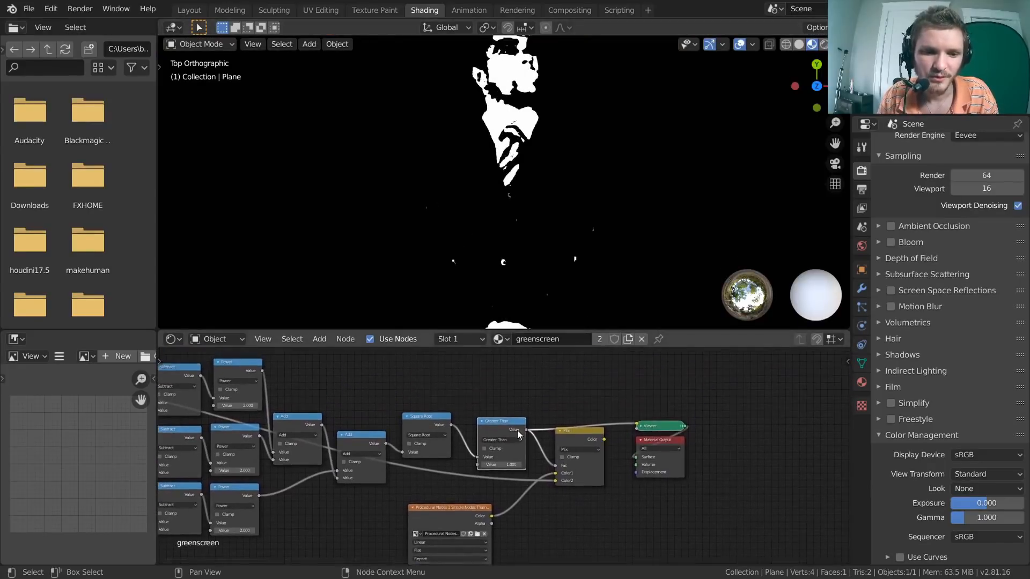
scroll(517, 150, down, 7)
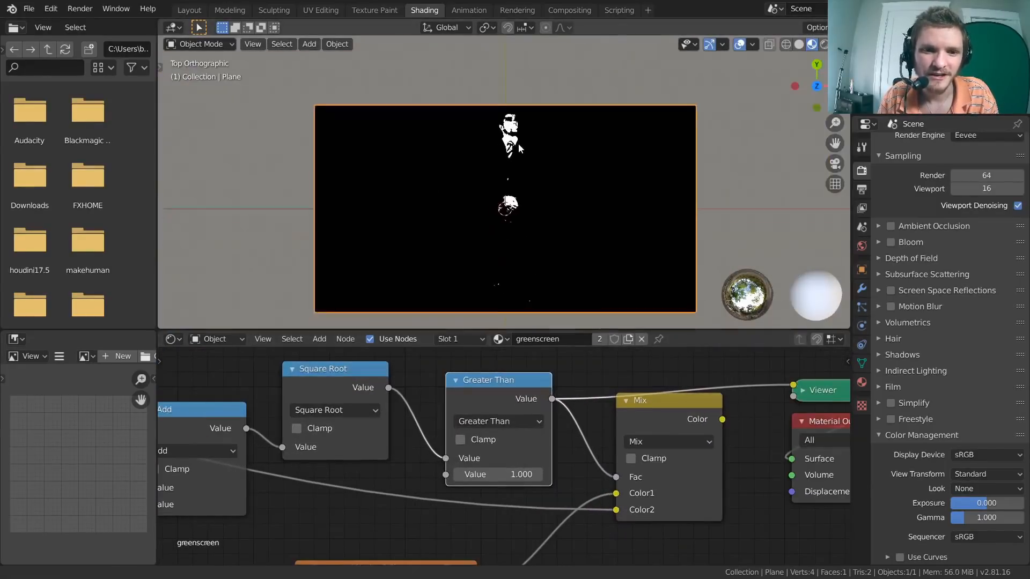
Step: Lower the Greater Than node's threshold to 0.14 and check the mask around the man's arm
scroll(523, 425, up, 1)
shift+drag(524, 476, 454, 476)
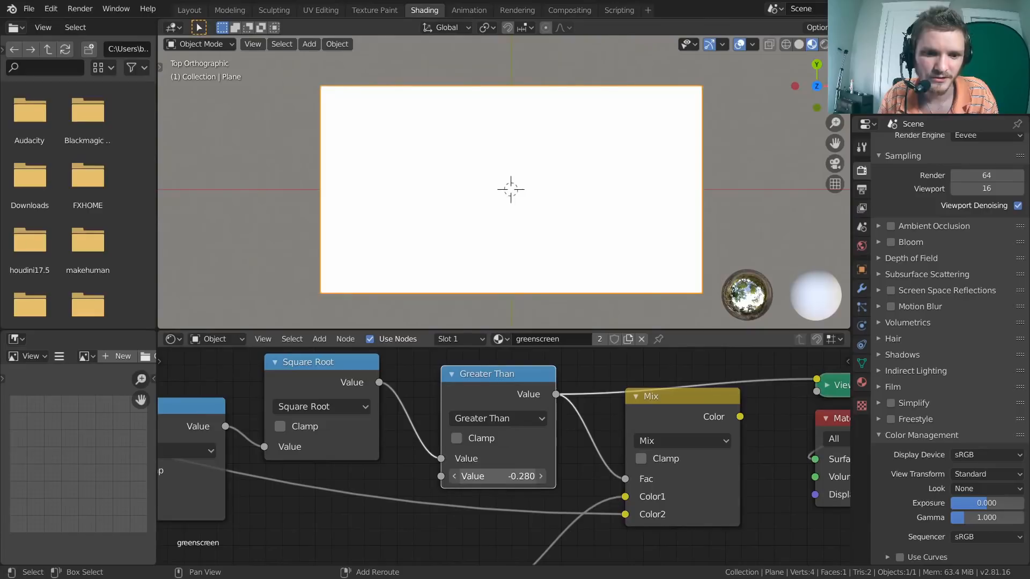
click(519, 476)
text(0.21)
key(Return)
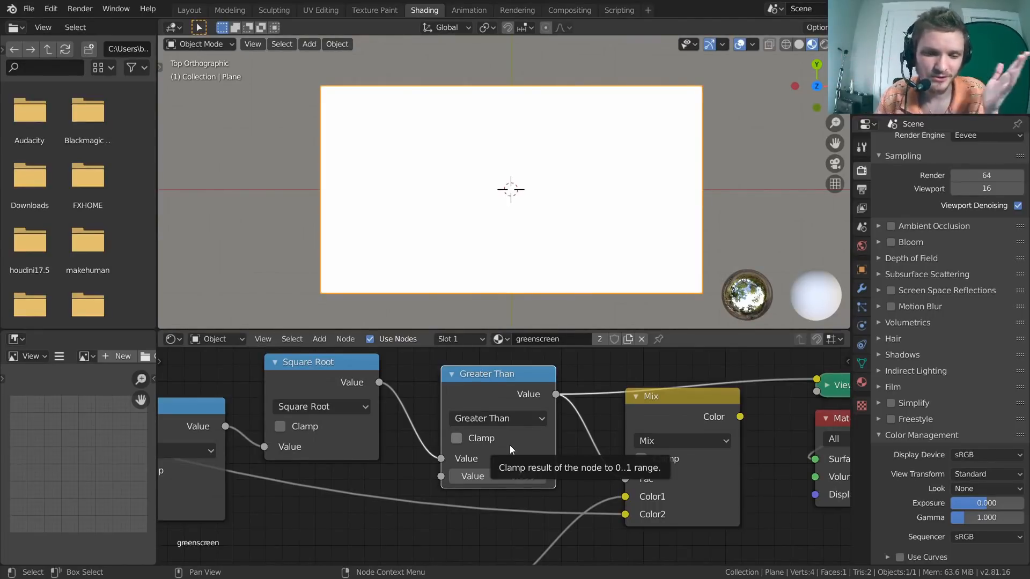
scroll(511, 174, up, 5)
drag(493, 477, 513, 477)
scroll(524, 185, up, 5)
shift+middle_drag(440, 132, 519, 223)
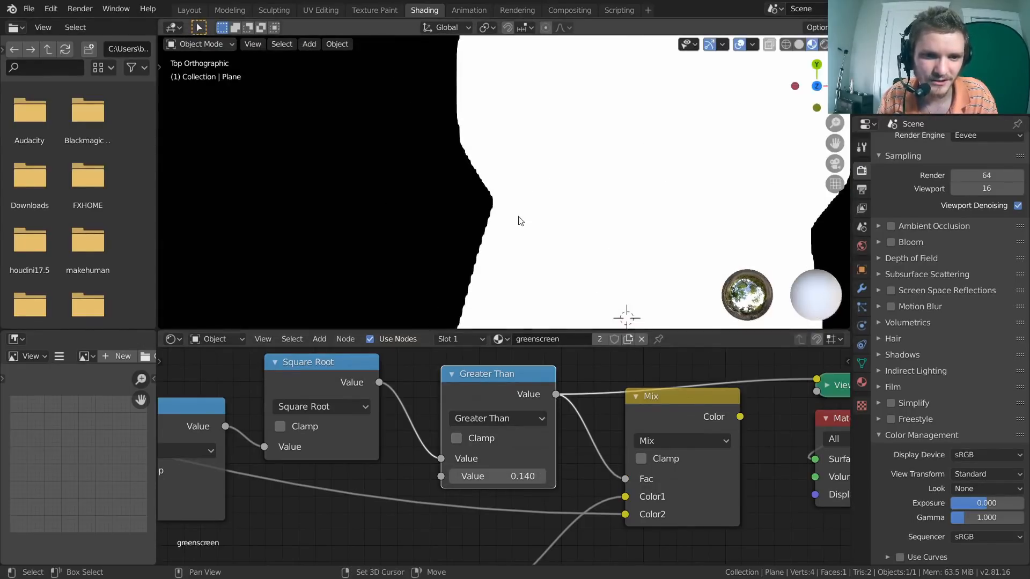
Step: Raise the Greater Than node's threshold to 0.3 while watching the mask's edge up close
scroll(499, 209, up, 8)
shift+middle_drag(495, 157, 599, 204)
mouse_move(521, 480)
mouse_down()
mouse_move(548, 480)
mouse_move(510, 480)
mouse_move(536, 480)
mouse_move(522, 480)
mouse_up()
scroll(543, 455, down, 4)
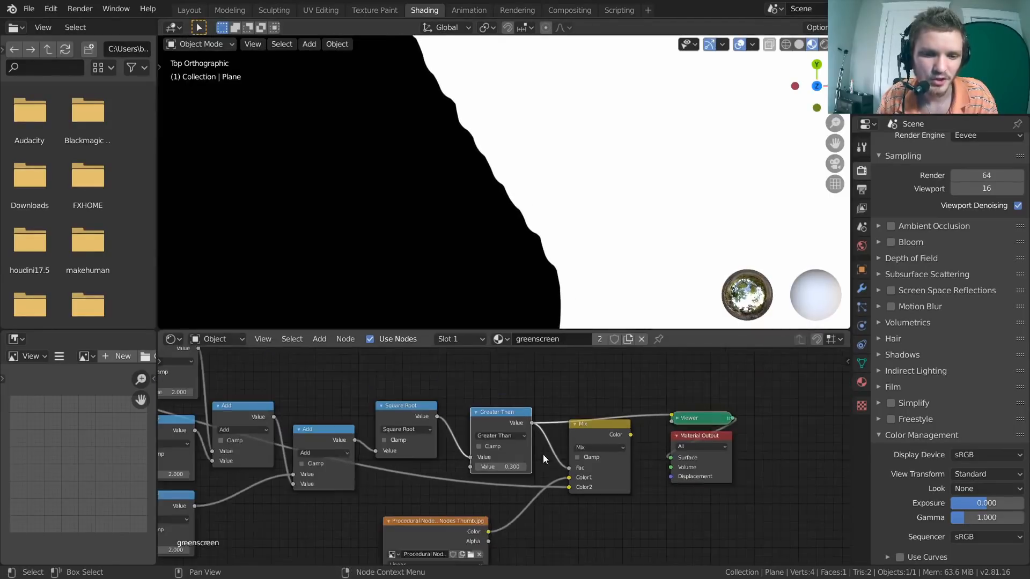
Step: Preview the Mix node's composite and raise the Greater Than threshold to 0.94 to trim the green fringe around the suit
ctrl+shift+click(610, 427)
scroll(535, 147, down, 6)
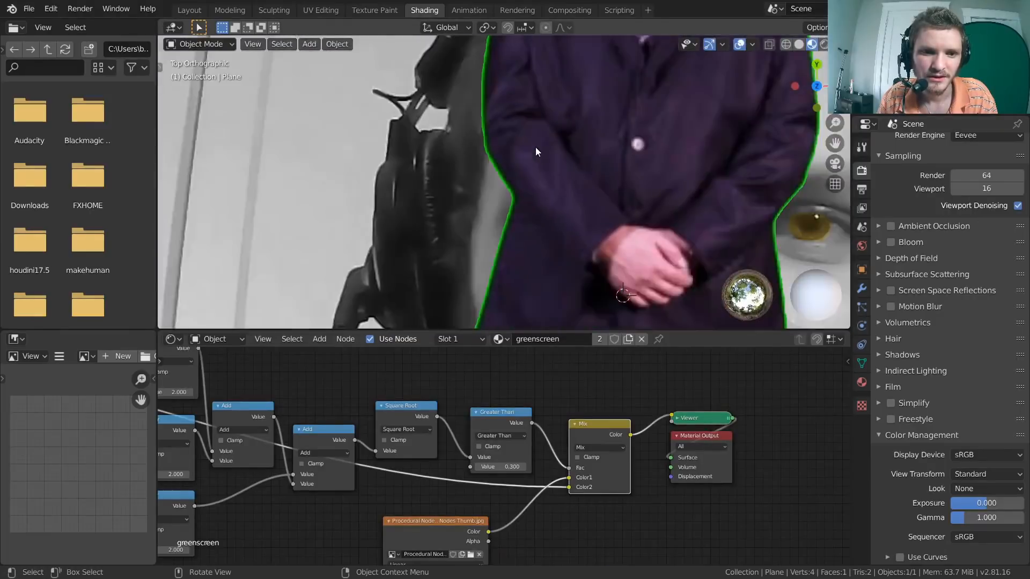
scroll(504, 136, up, 5)
scroll(504, 136, up, 2)
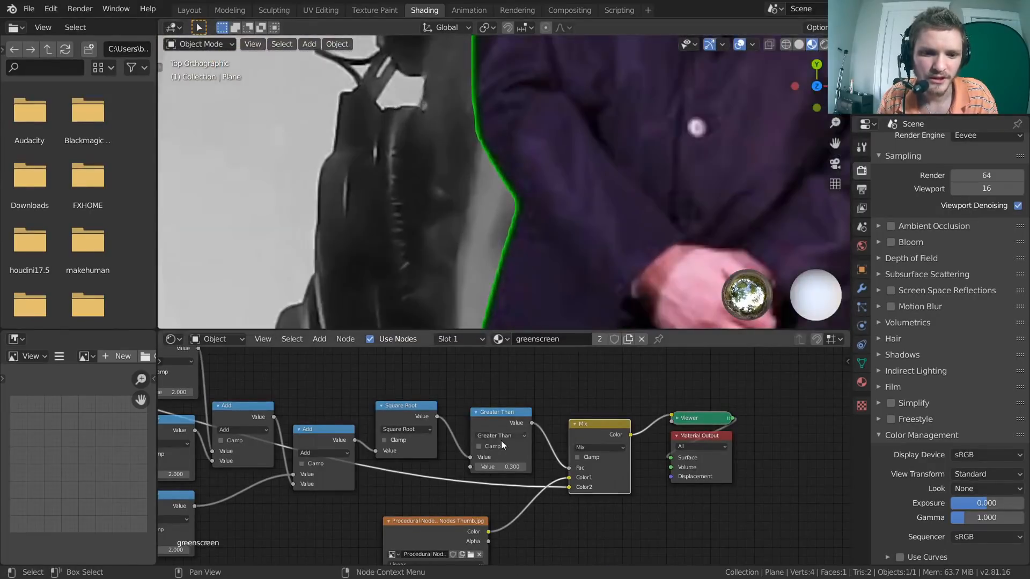
drag(509, 465, 547, 466)
scroll(601, 202, down, 2)
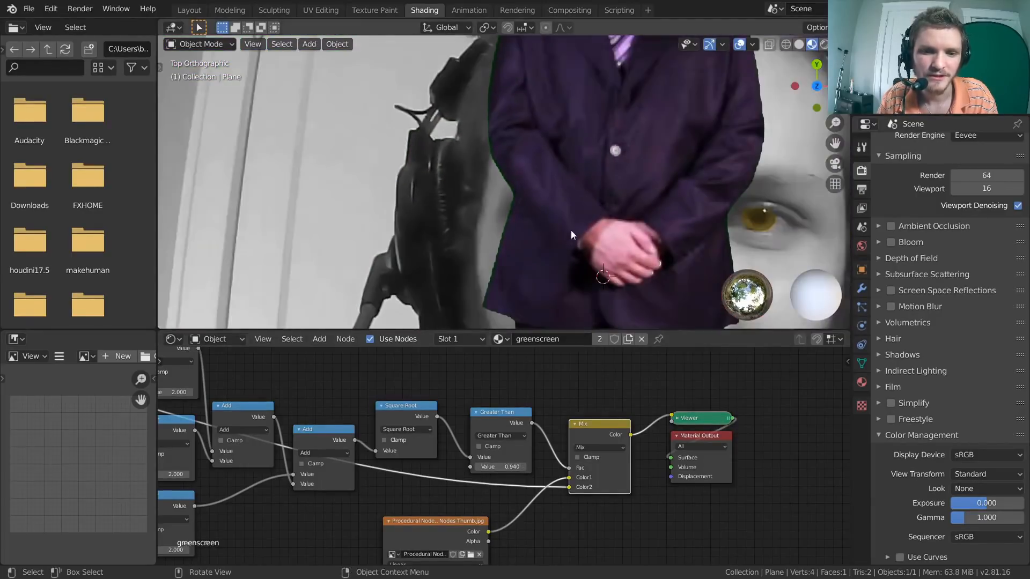
Step: Set the Greater Than threshold to 0.95 and check the cutout around the hands and sleeve
scroll(608, 236, up, 3)
shift+middle_drag(643, 232, 411, 123)
scroll(547, 223, up, 3)
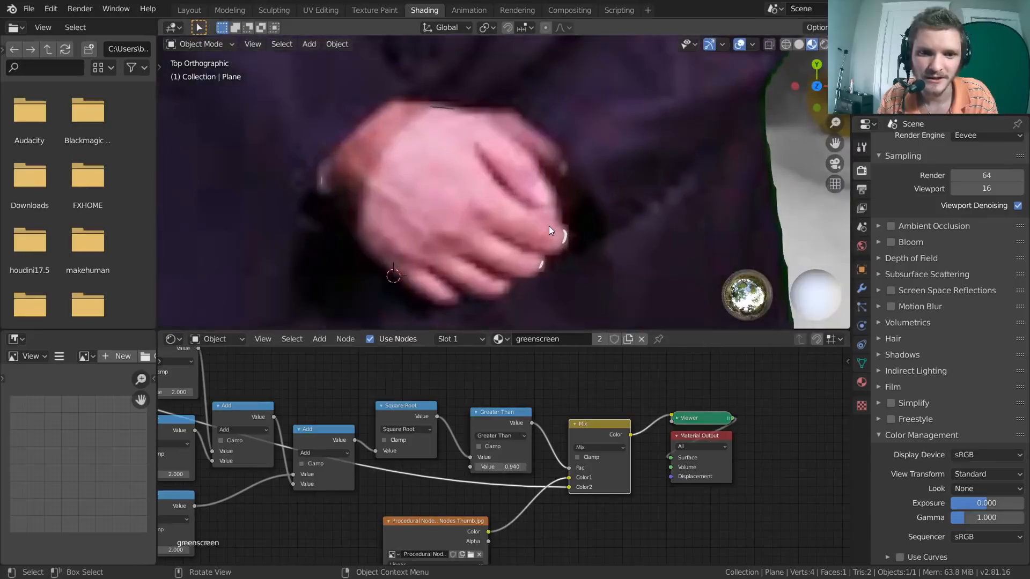
mouse_move(511, 467)
mouse_down()
mouse_move(485, 466)
mouse_move(514, 467)
mouse_up()
scroll(464, 172, down, 6)
scroll(485, 233, up, 10)
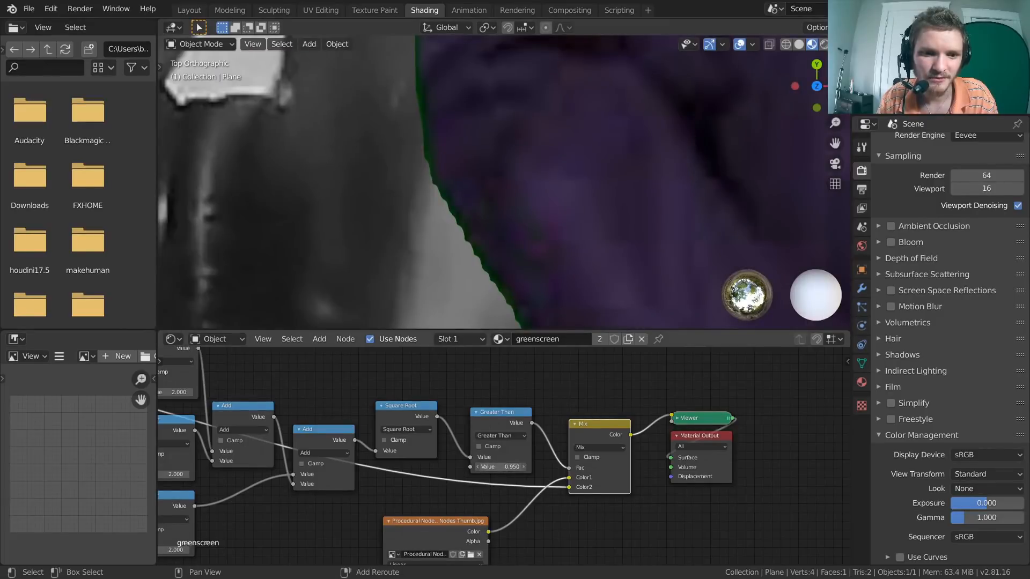
scroll(547, 236, down, 4)
scroll(550, 226, down, 3)
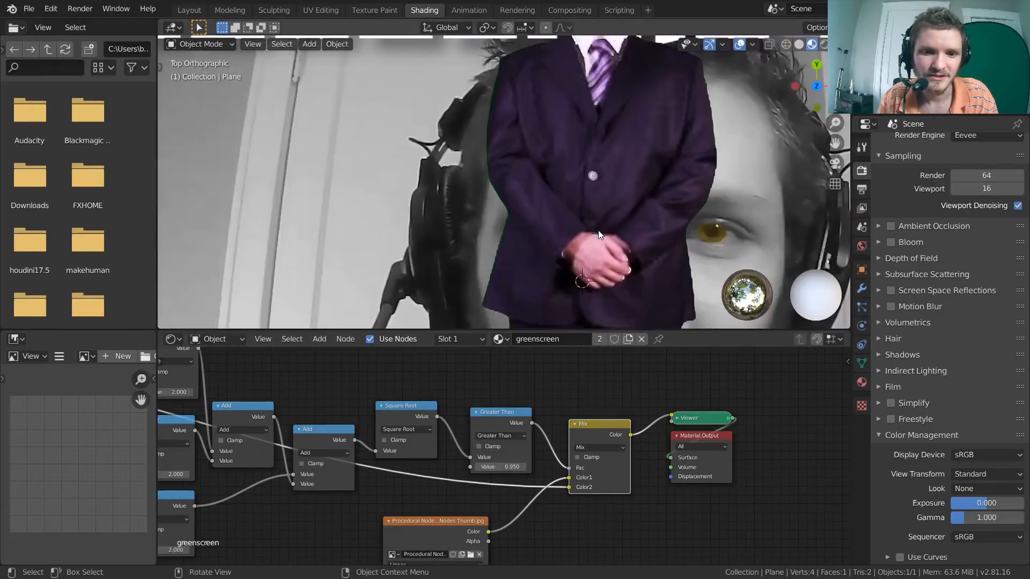
Step: Set the Greater Than threshold to 0.91 and check the sleeve's edge and the whole composite
shift+middle_drag(595, 162, 503, 256)
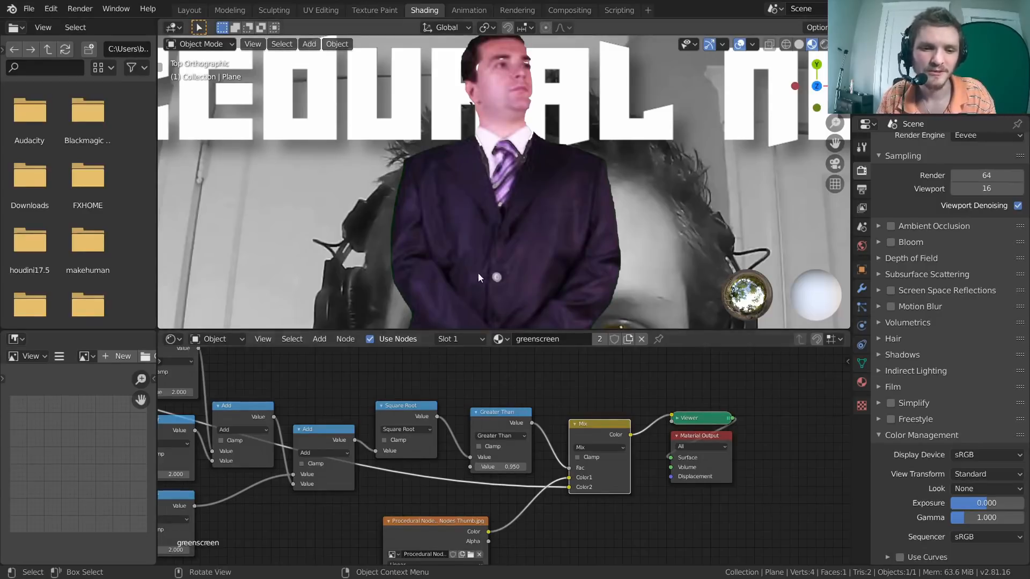
scroll(461, 250, up, 6)
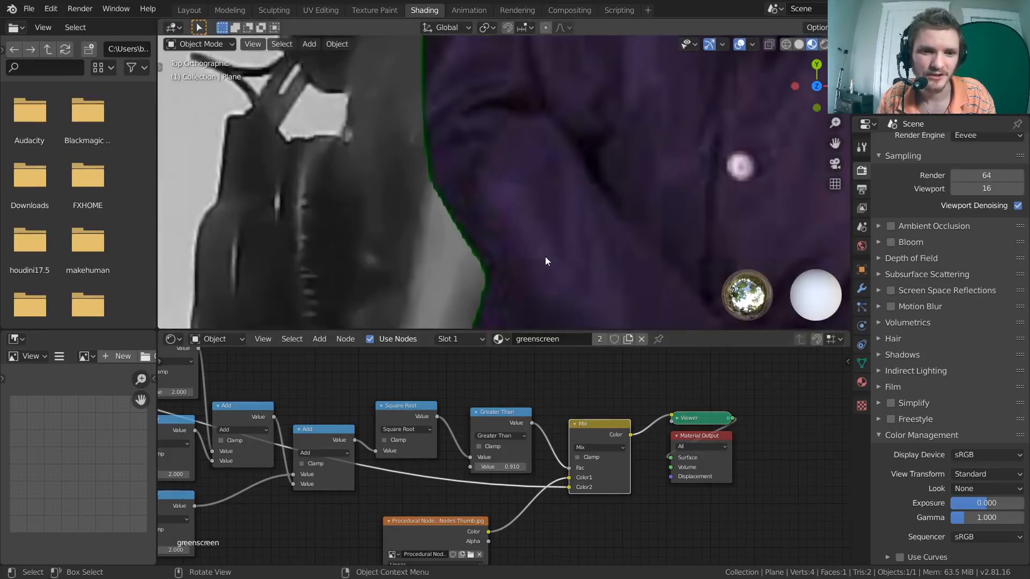
scroll(543, 258, down, 6)
scroll(576, 252, down, 5)
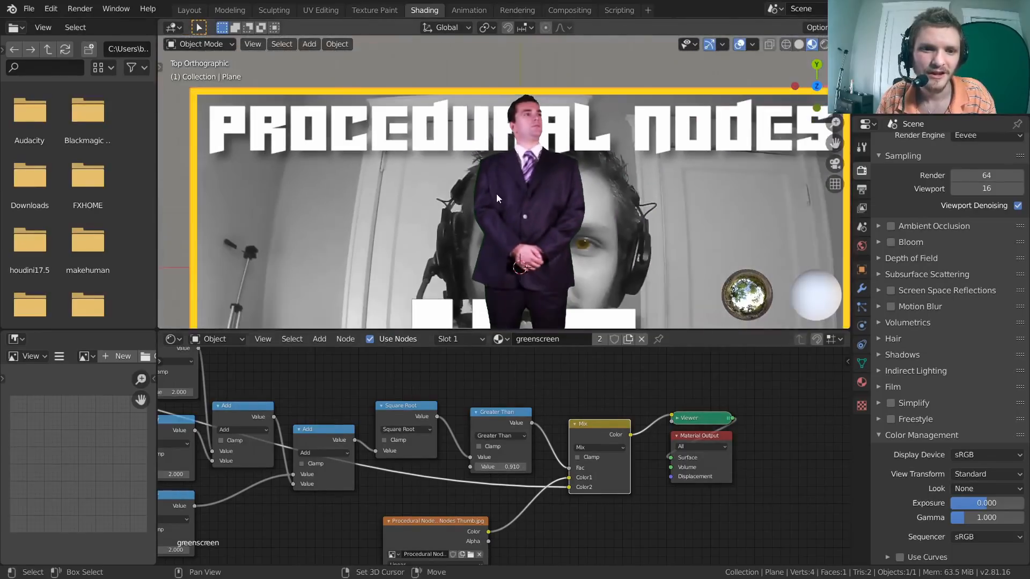
Step: Toggle the Greater Than node's mute to compare the green outline with and without it, leave it enabled, and review the full composite and node tree
click(503, 415)
key(m)
scroll(578, 215, up, 6)
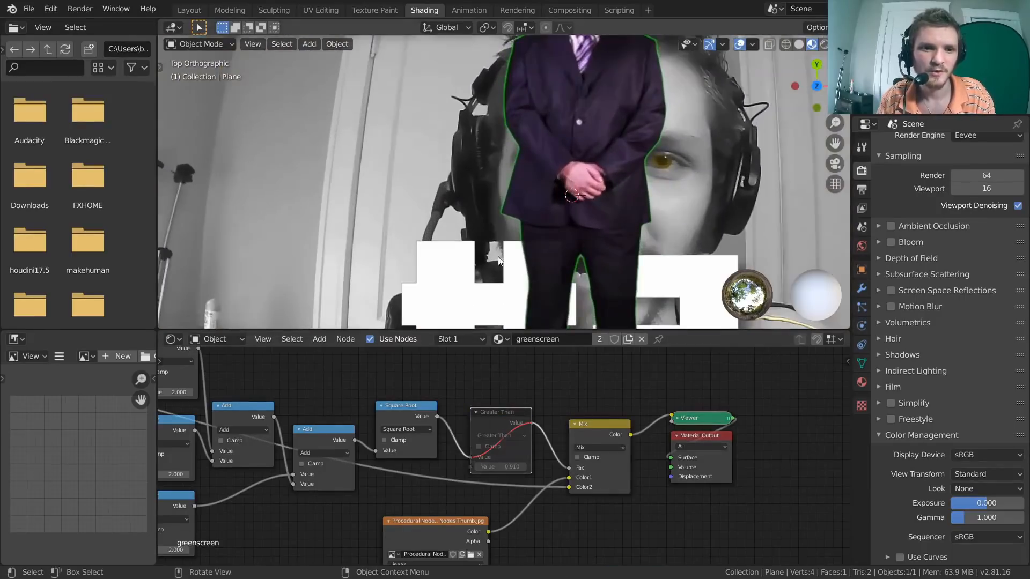
right_click(514, 190)
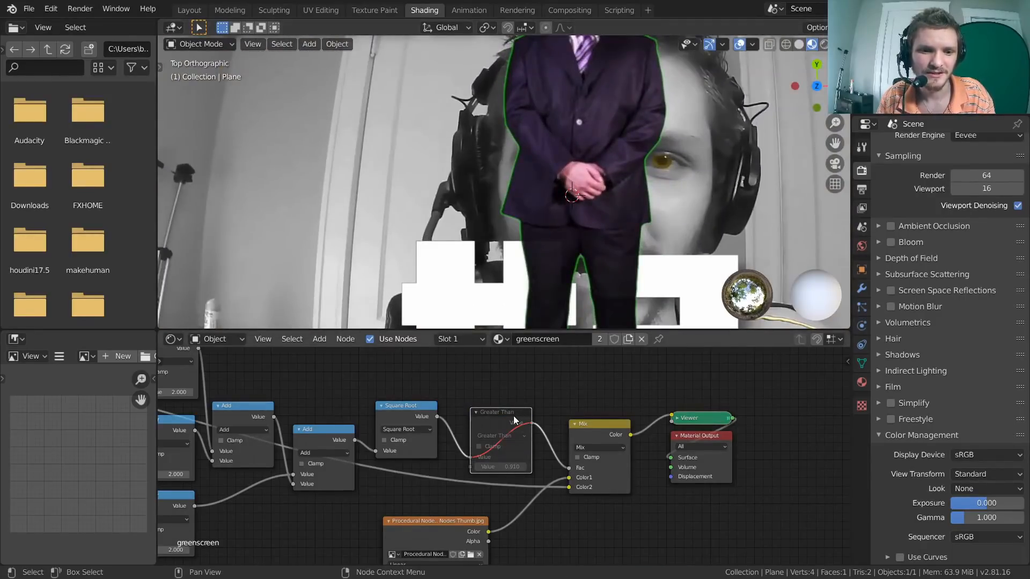
key(m)
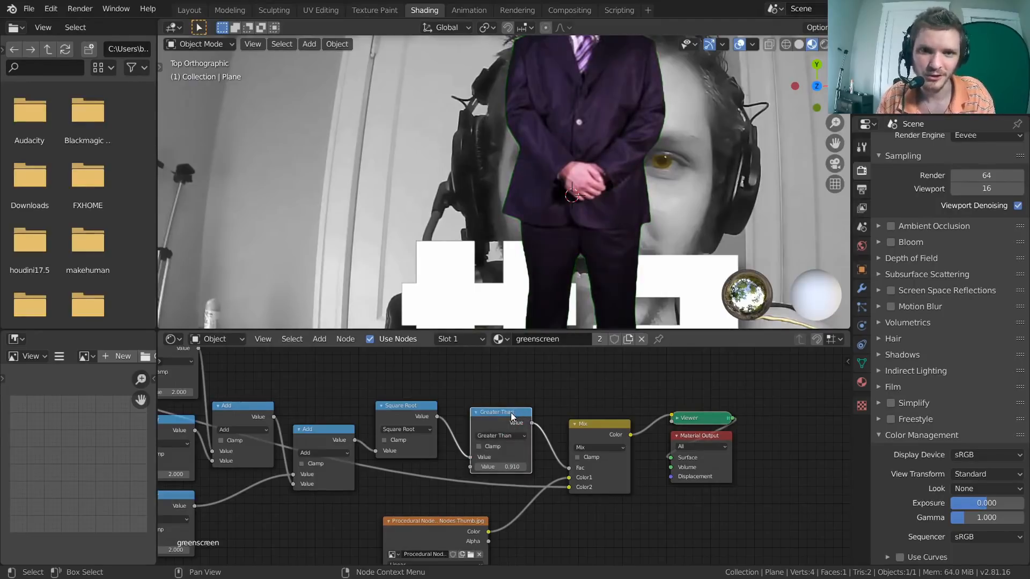
key(m)
scroll(512, 436, up, 3)
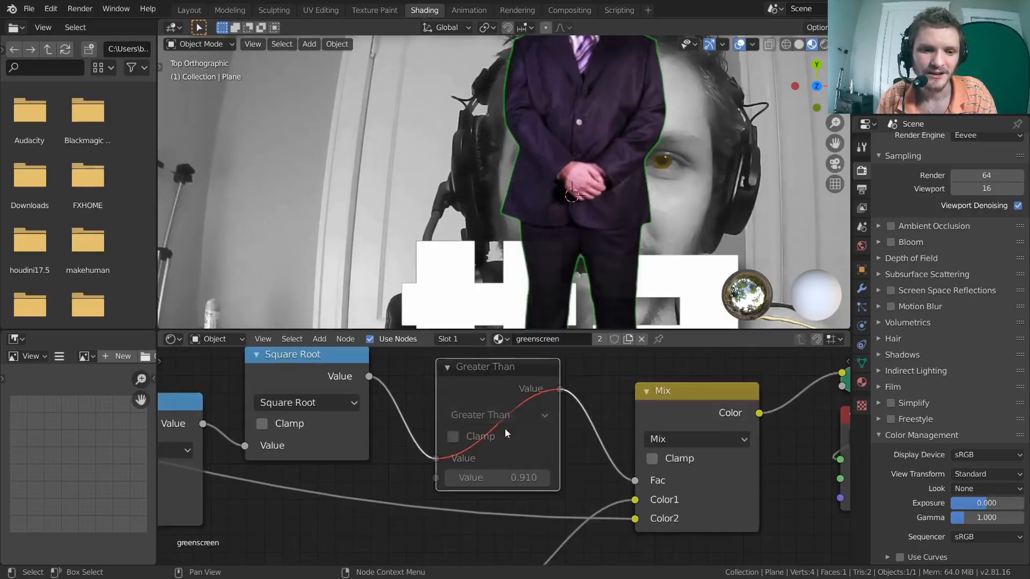
middle_drag(509, 437, 505, 488)
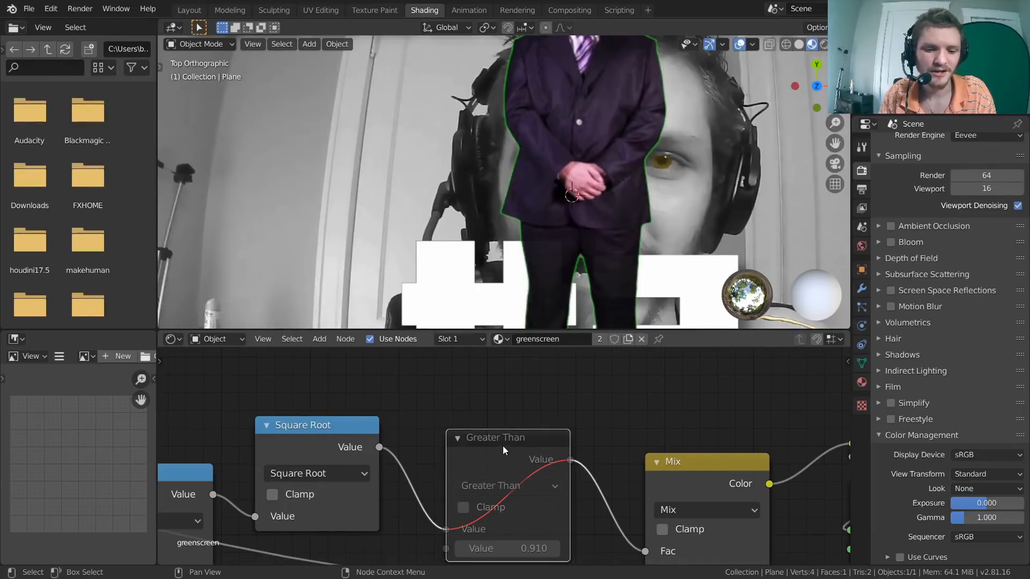
key(m)
key(m)
key(m)
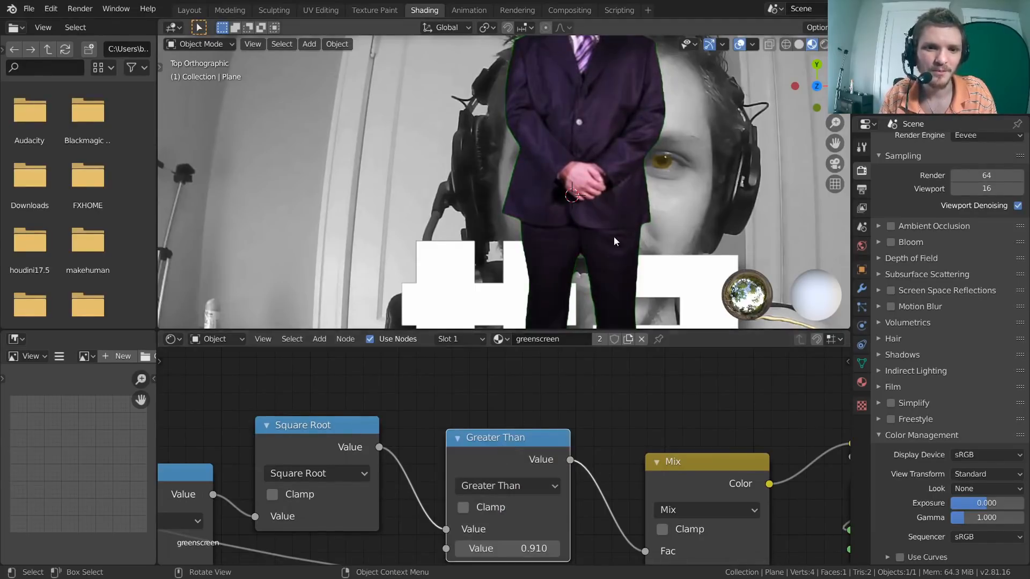
scroll(609, 385, down, 5)
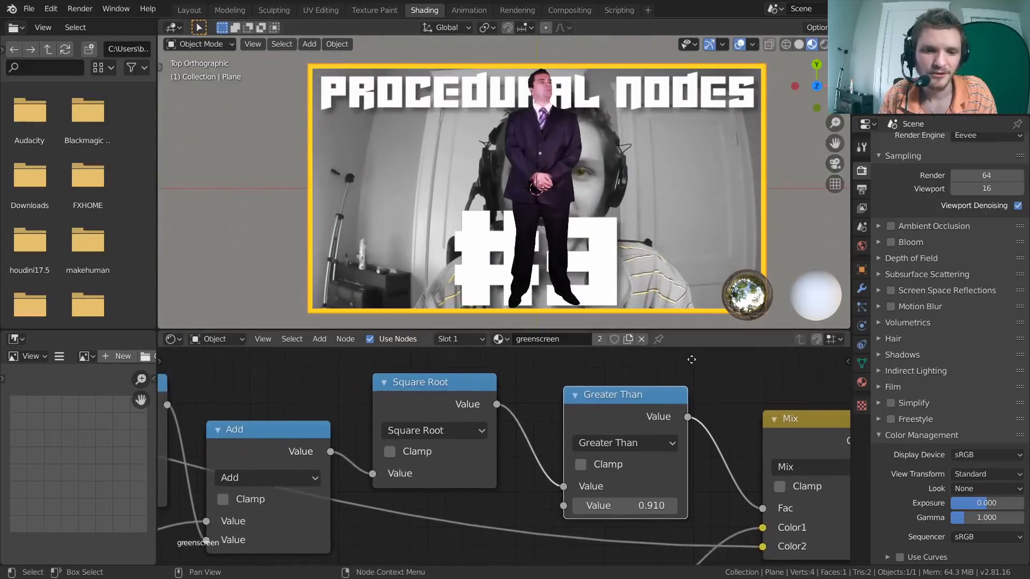
scroll(573, 390, down, 2)
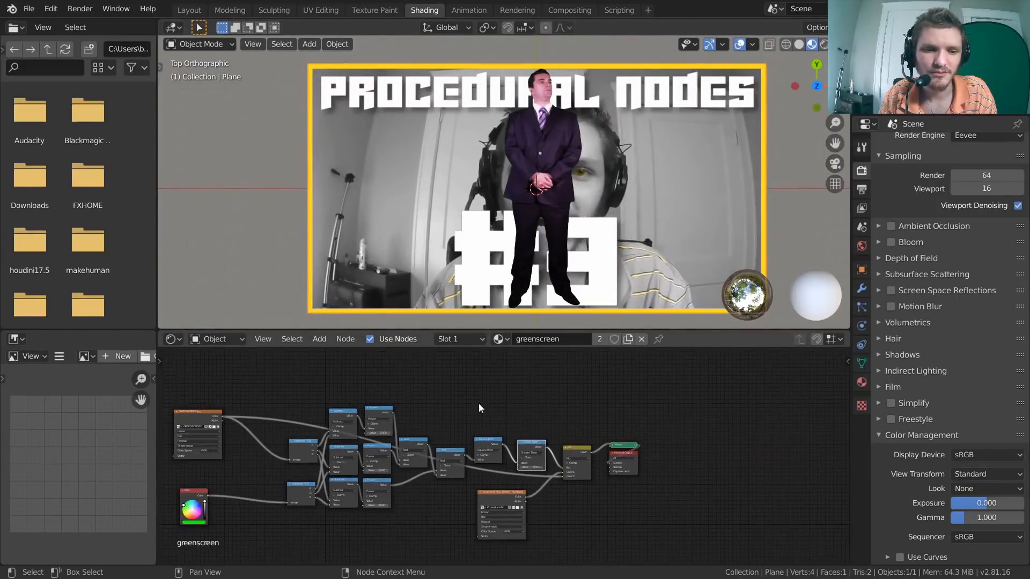
middle_drag(478, 404, 611, 356)
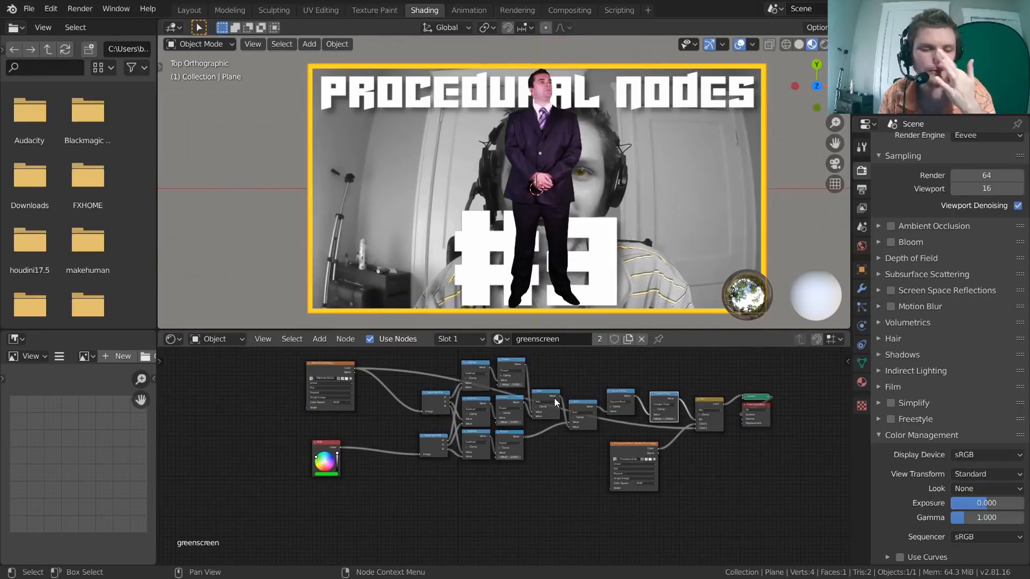
Step: Leave Blender's full-screen view, switch to Chrome and search Google for "greenscreen"
key(q)
click(485, 262)
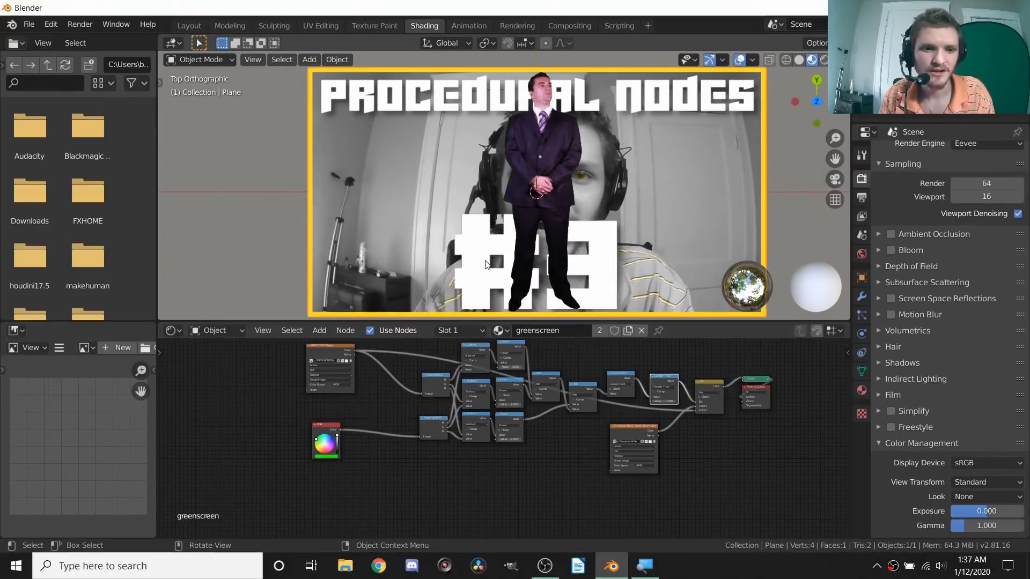
click(377, 566)
text(greenscreen)
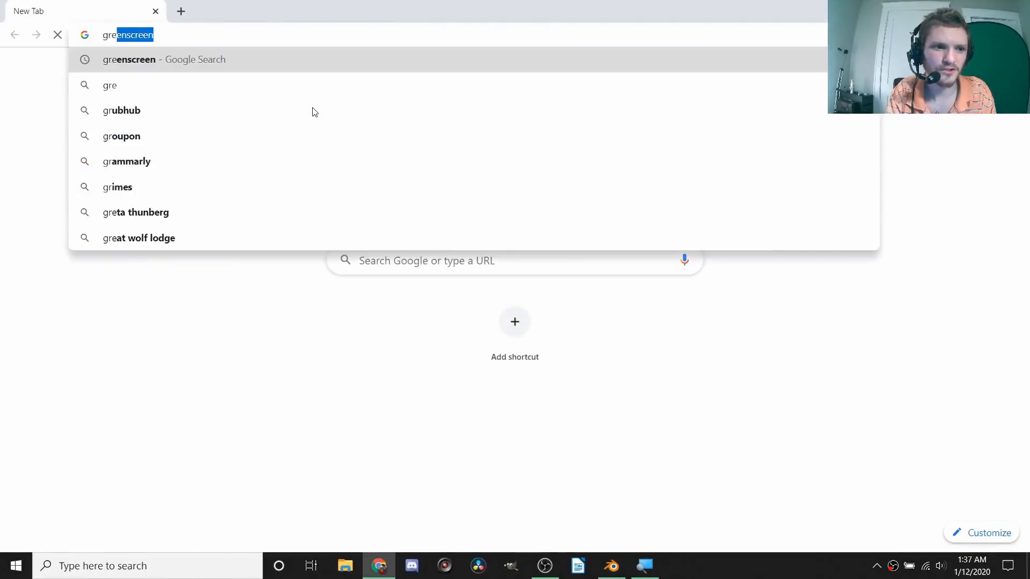
key(Return)
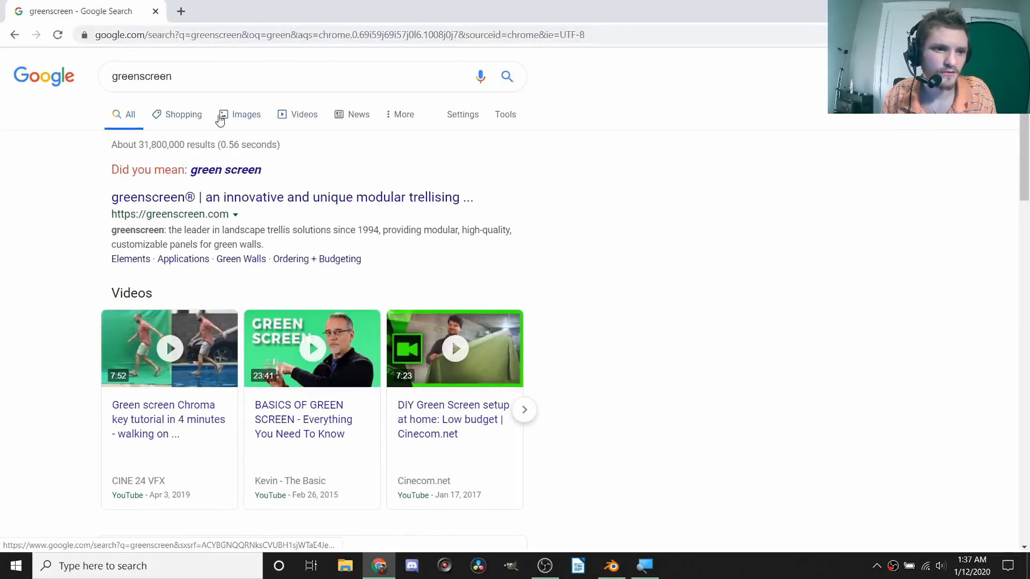
Step: Browse the greenscreen image results and open the preview of the rocketstock.com photo of a man in a green cape
click(232, 117)
scroll(319, 217, down, 18)
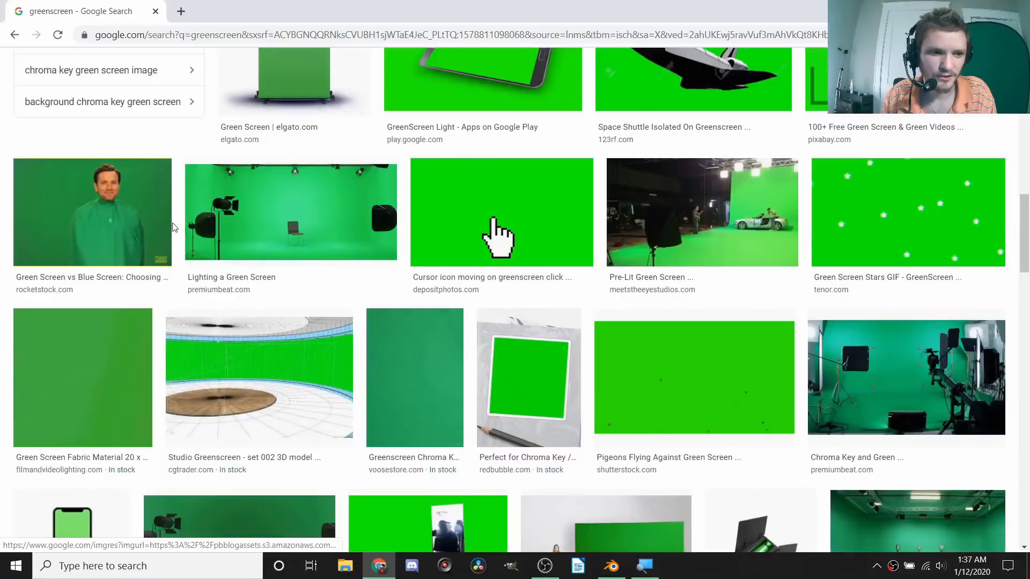
click(73, 214)
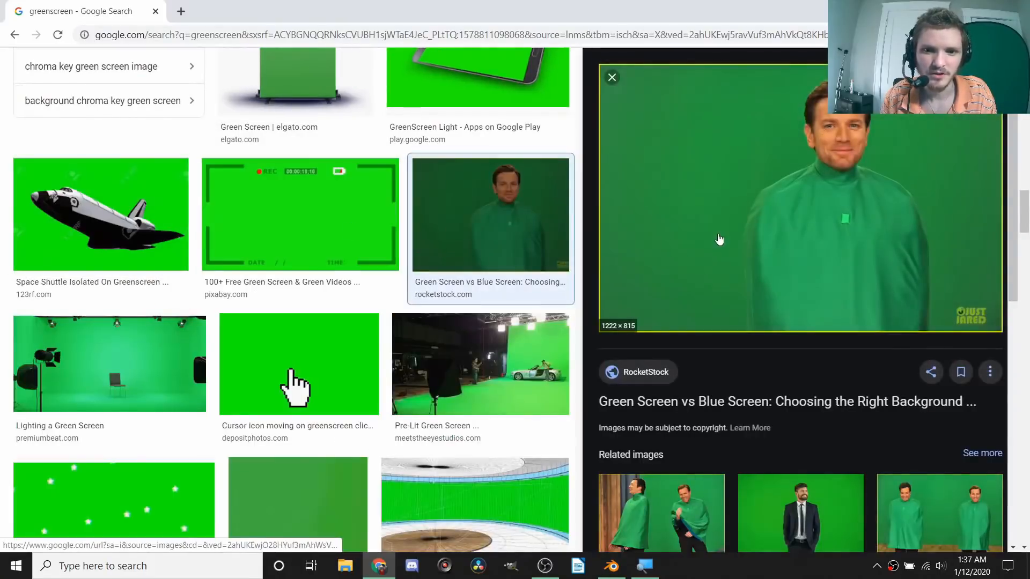
Step: Save the previewed green-cape photo to the Desktop as a JPEG named greenscreen2
right_click(735, 182)
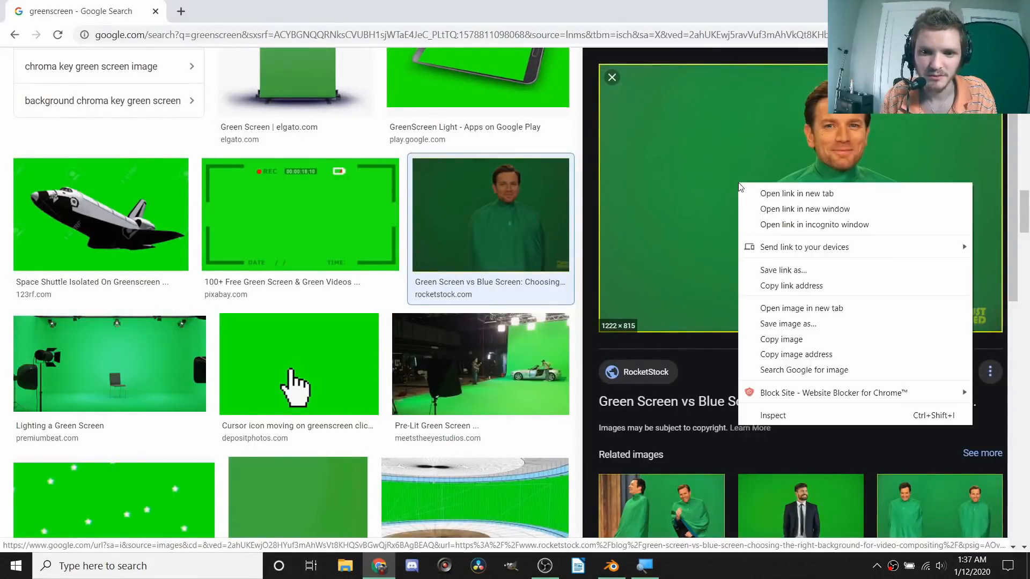
click(783, 324)
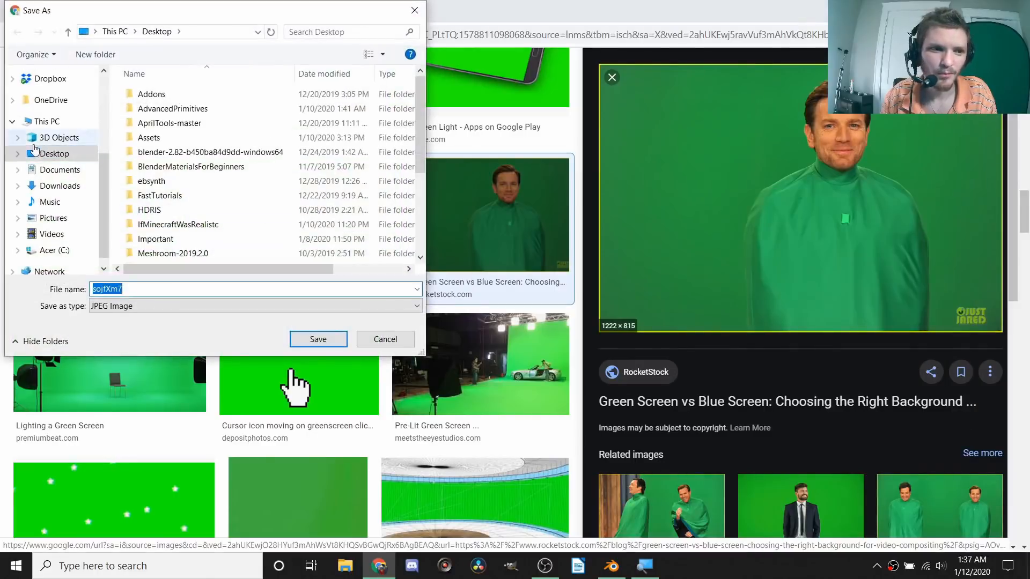
click(151, 287)
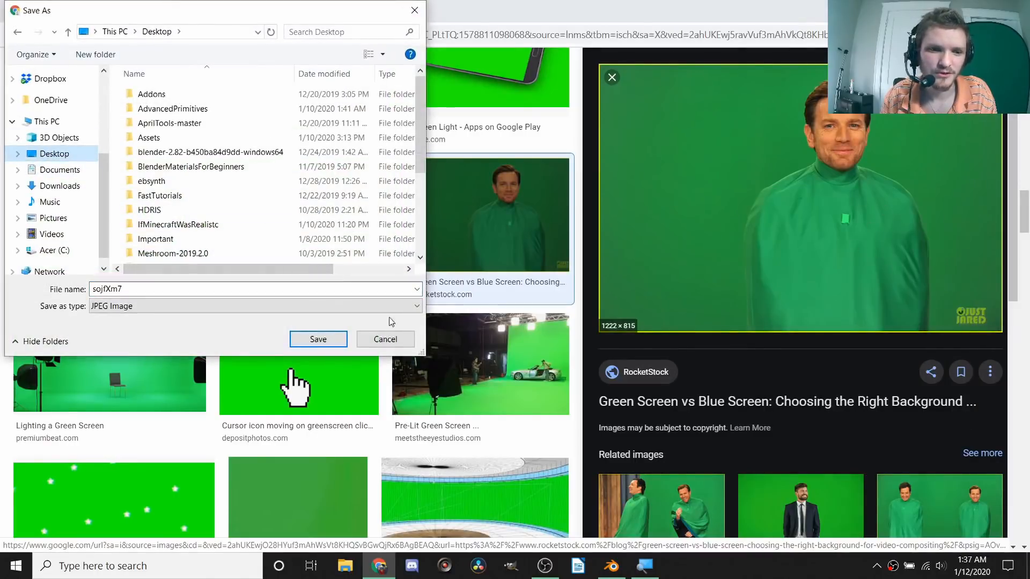
double_click(197, 287)
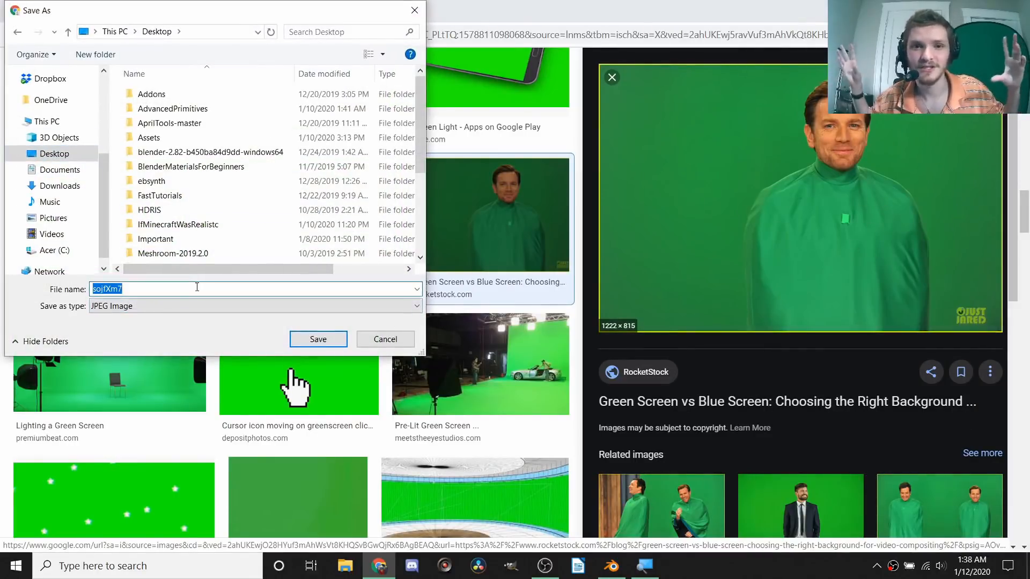
text(greenscreen2)
key(Return)
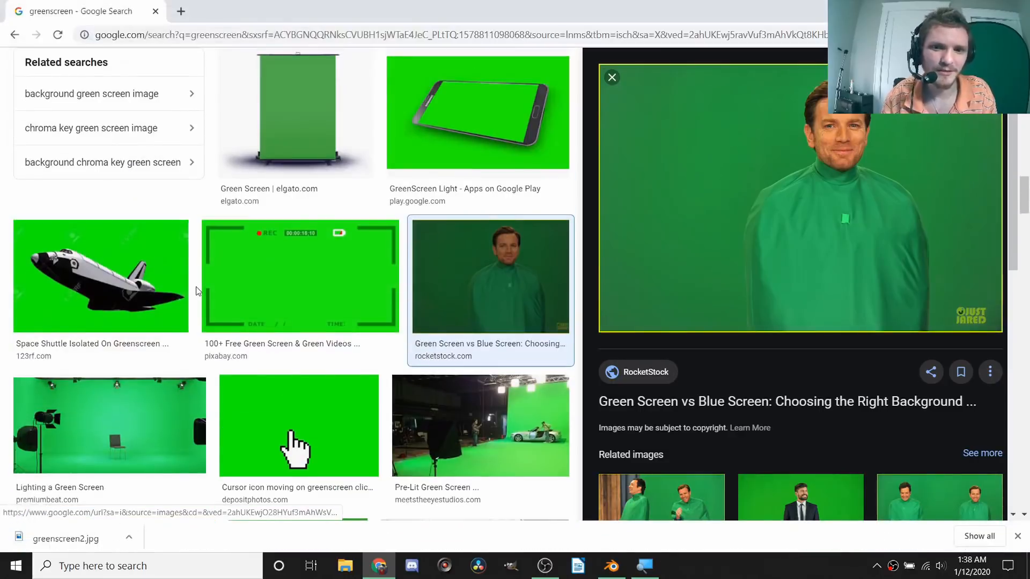
Step: Switch back to Blender and replace the GREENSCREEN.jpg image in its texture node with greenscreen2.jpg from the Desktop
click(951, 8)
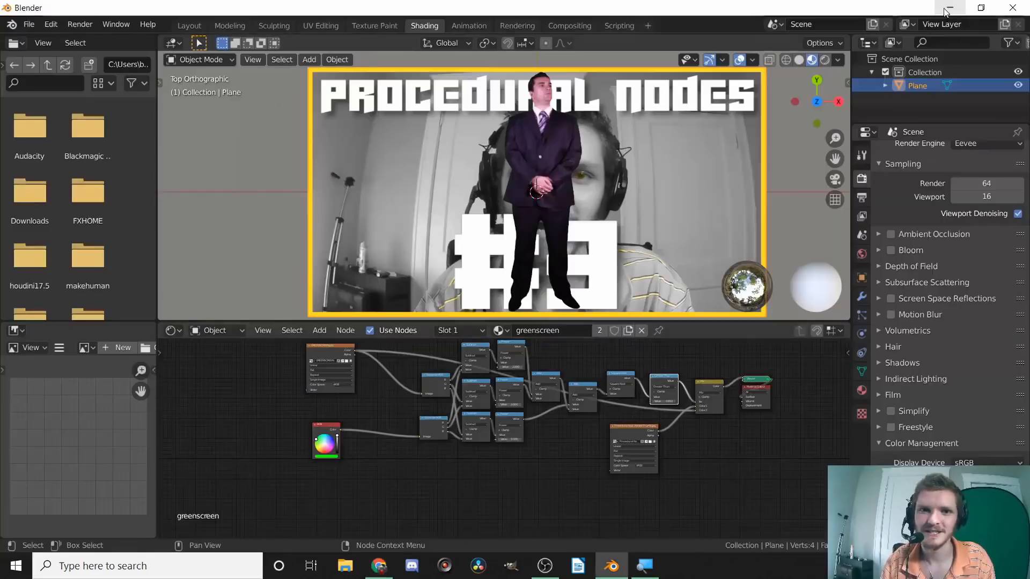
scroll(591, 409, up, 7)
middle_drag(680, 394, 464, 442)
scroll(523, 429, up, 2)
scroll(515, 425, down, 7)
middle_drag(306, 417, 527, 420)
scroll(525, 421, up, 7)
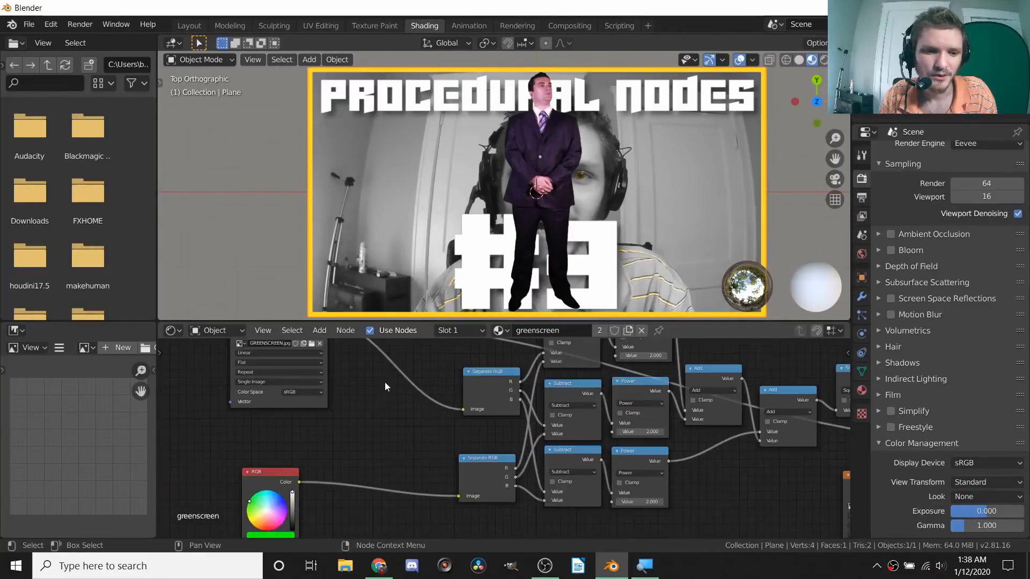
middle_drag(326, 355, 506, 416)
scroll(506, 416, up, 1)
scroll(506, 434, up, 9)
middle_drag(411, 347, 497, 428)
drag(502, 382, 494, 368)
click(560, 439)
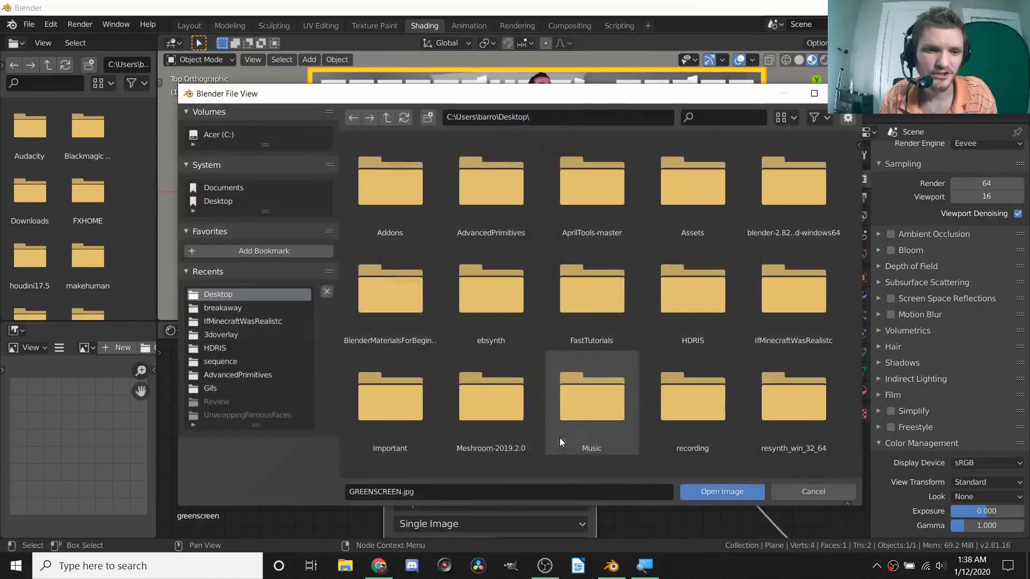
scroll(552, 316, down, 5)
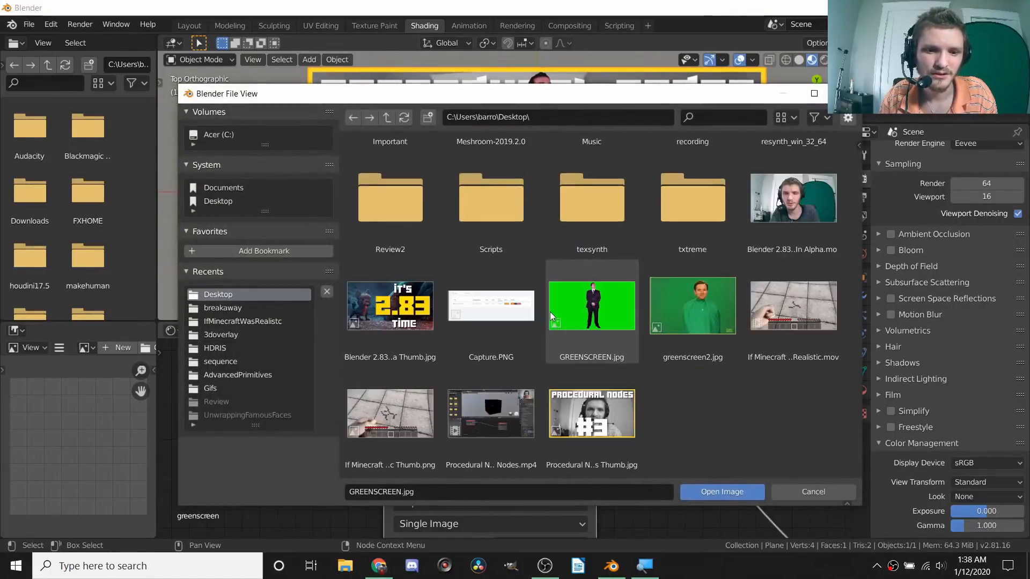
double_click(692, 306)
Step: Preview the greenscreen2.jpg texture node directly on the plane
scroll(616, 396, down, 6)
middle_drag(680, 417, 642, 339)
middle_drag(478, 344, 506, 419)
ctrl+shift+click(506, 422)
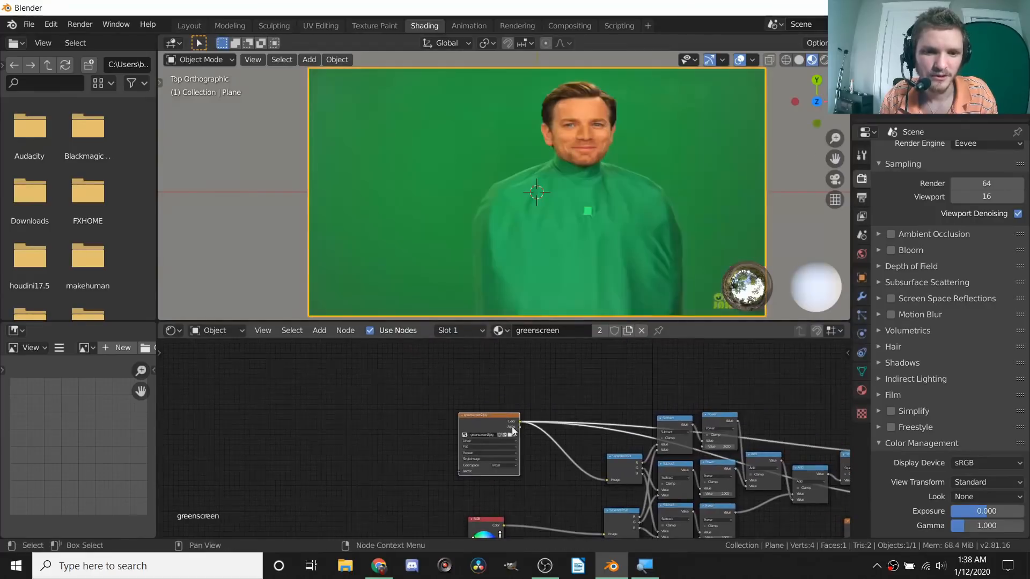
Step: Set the RGB key colour by sampling the green backdrop of the previewed photo with the eyedropper
middle_drag(538, 482, 530, 392)
scroll(501, 454, up, 3)
scroll(501, 453, up, 2)
middle_drag(487, 442, 496, 381)
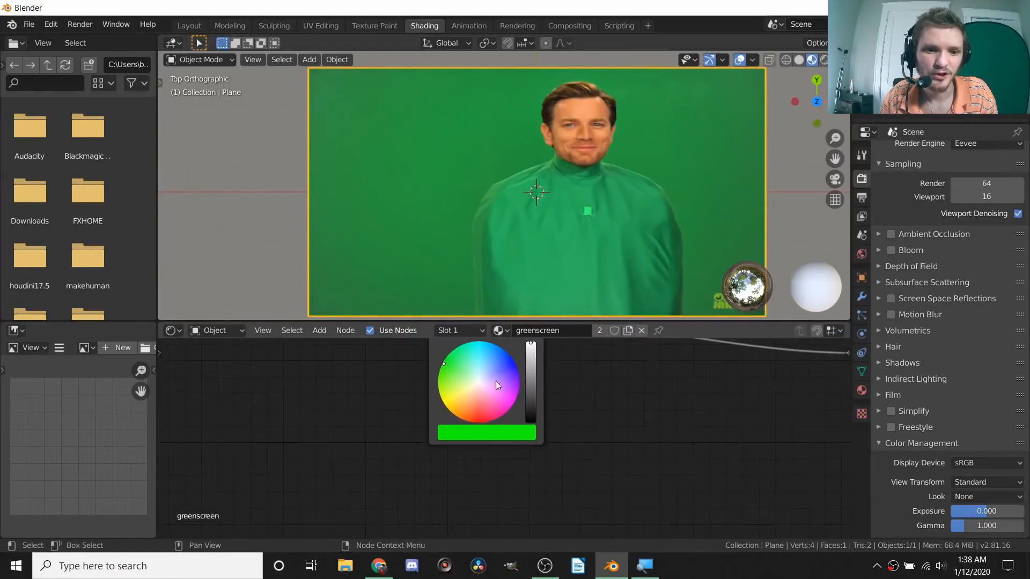
click(481, 435)
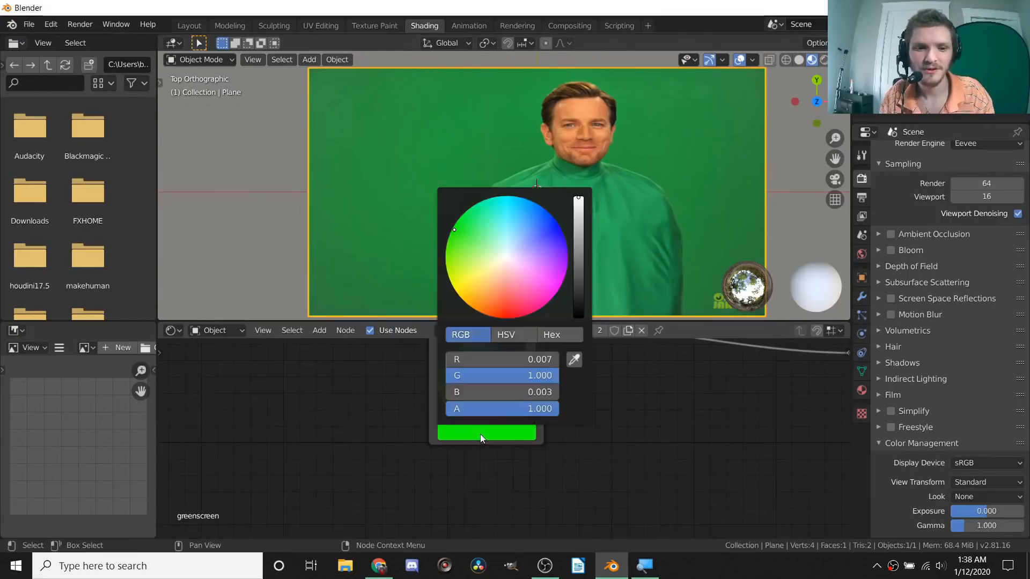
click(573, 361)
click(399, 160)
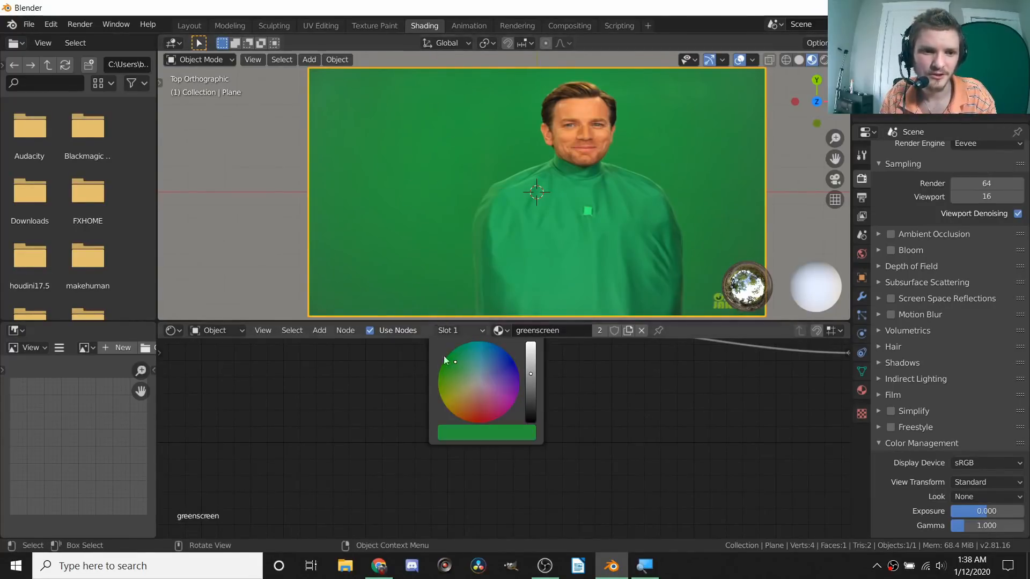
Step: Preview the Mix node's composite on the plane
scroll(536, 425, down, 4)
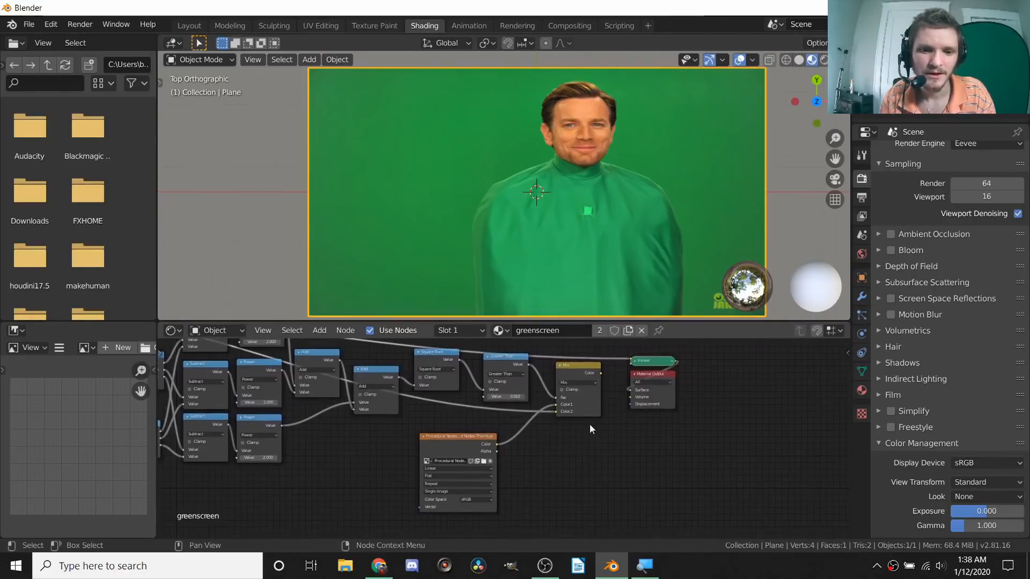
scroll(591, 426, up, 1)
ctrl+shift+click(595, 346)
Step: Lower the Greater Than threshold to 0.09
middle_drag(420, 384, 561, 409)
scroll(499, 397, up, 4)
middle_drag(654, 377, 463, 396)
scroll(534, 402, up, 4)
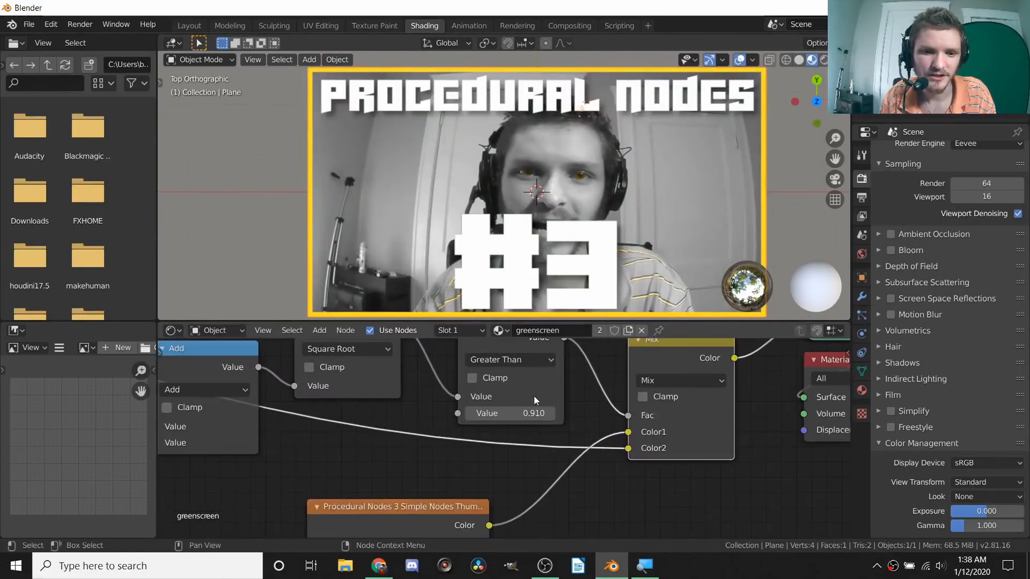
middle_drag(533, 400, 526, 460)
click(530, 474)
text(0.91)
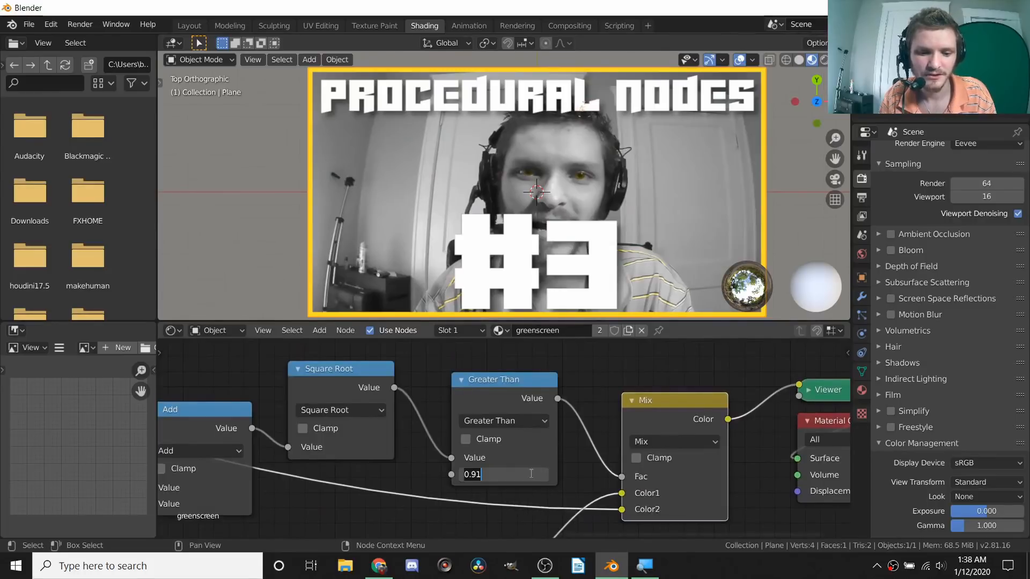
key(Return)
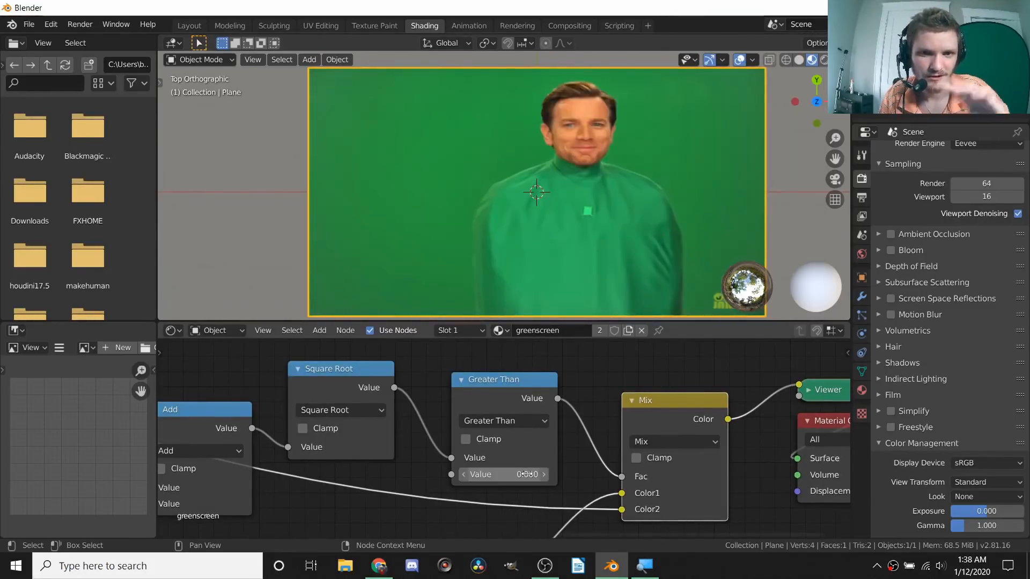
shift+drag(519, 477, 539, 477)
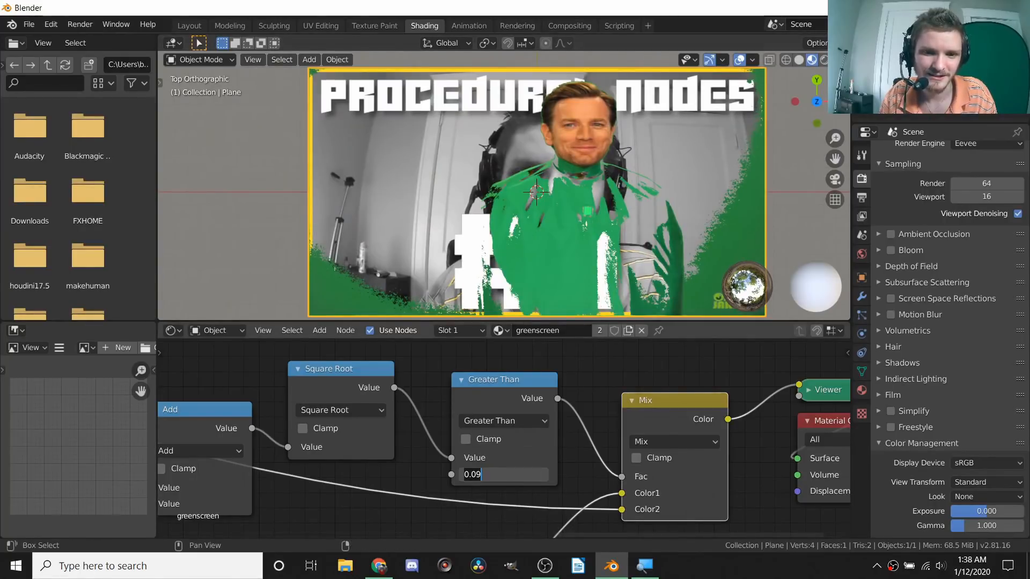
key(Return)
Step: Inspect the leftover green around the cape and backdrop, and raise the Greater Than threshold to 0.25
scroll(731, 173, up, 4)
shift+middle_drag(780, 172, 452, 123)
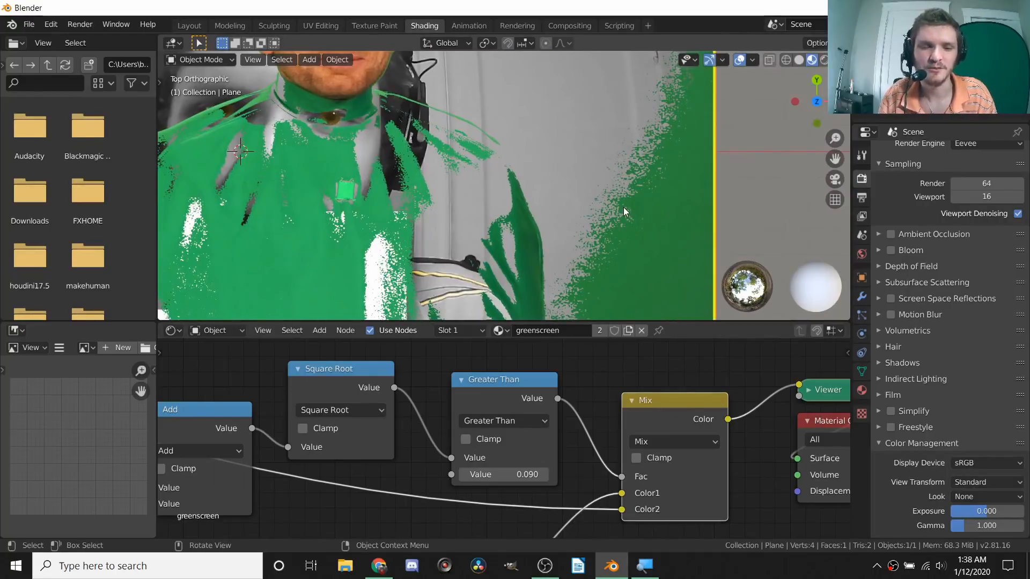
scroll(623, 207, down, 5)
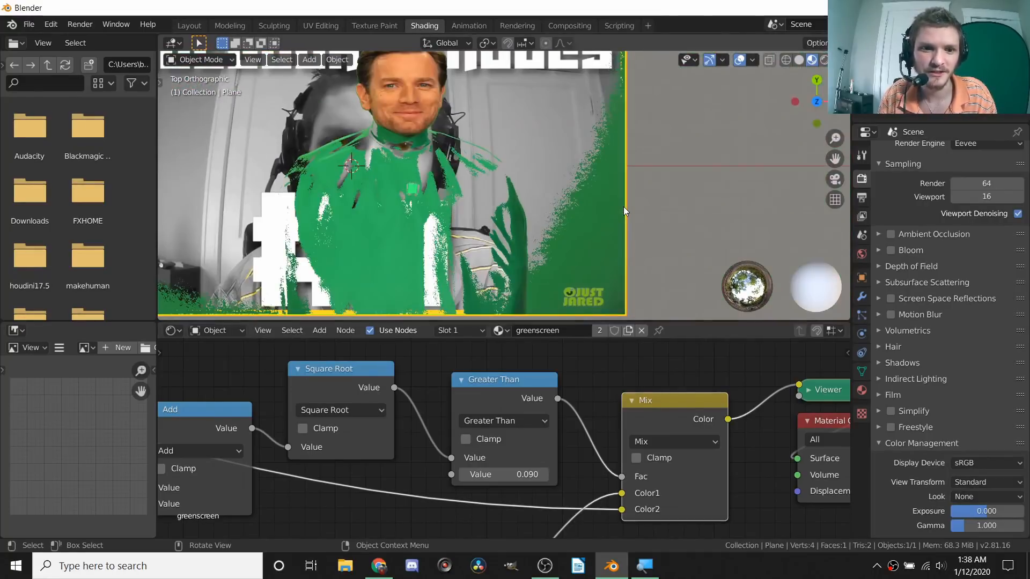
shift+middle_drag(587, 223, 625, 231)
drag(504, 474, 545, 474)
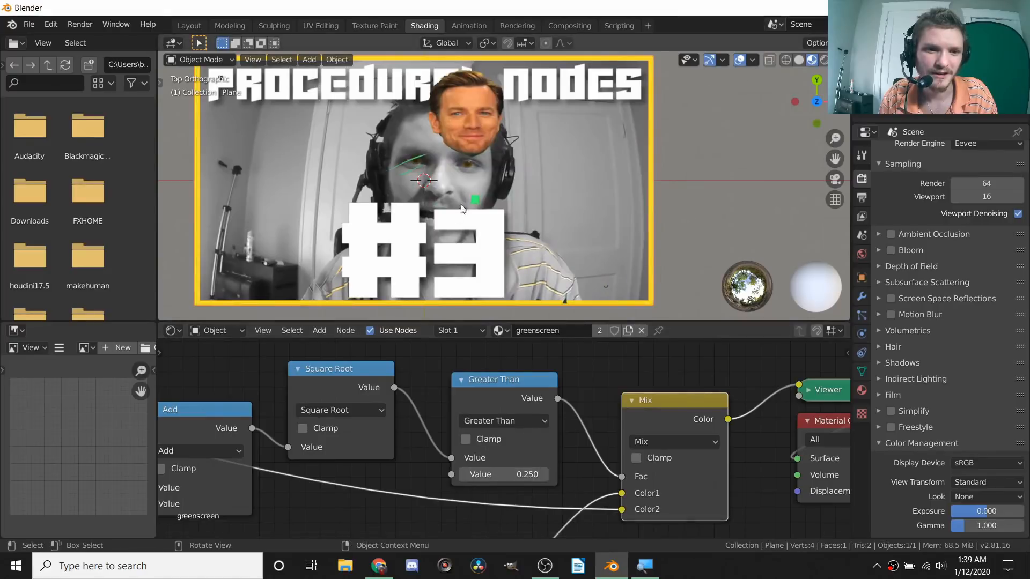
scroll(481, 198, up, 3)
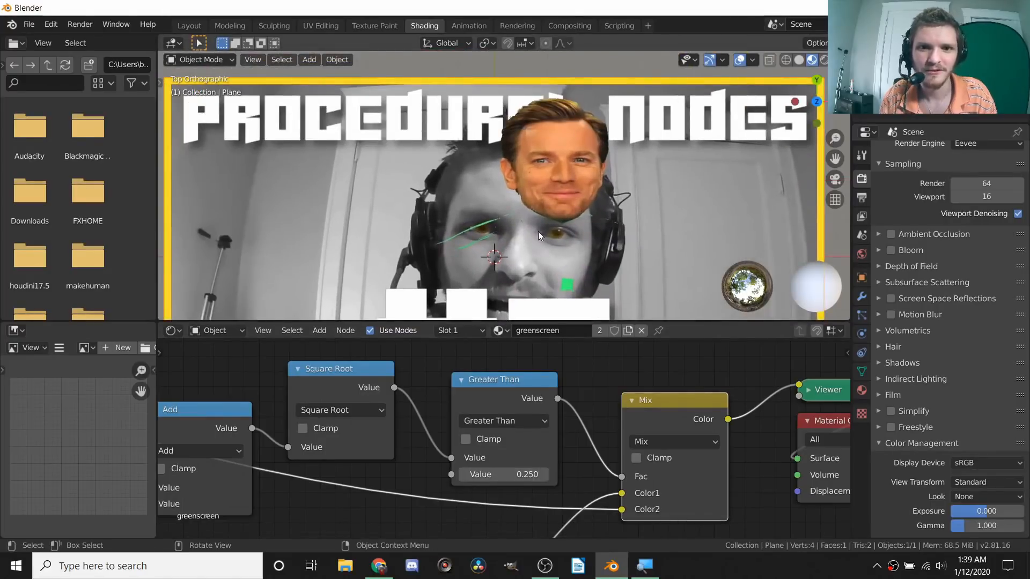
scroll(478, 382, down, 3)
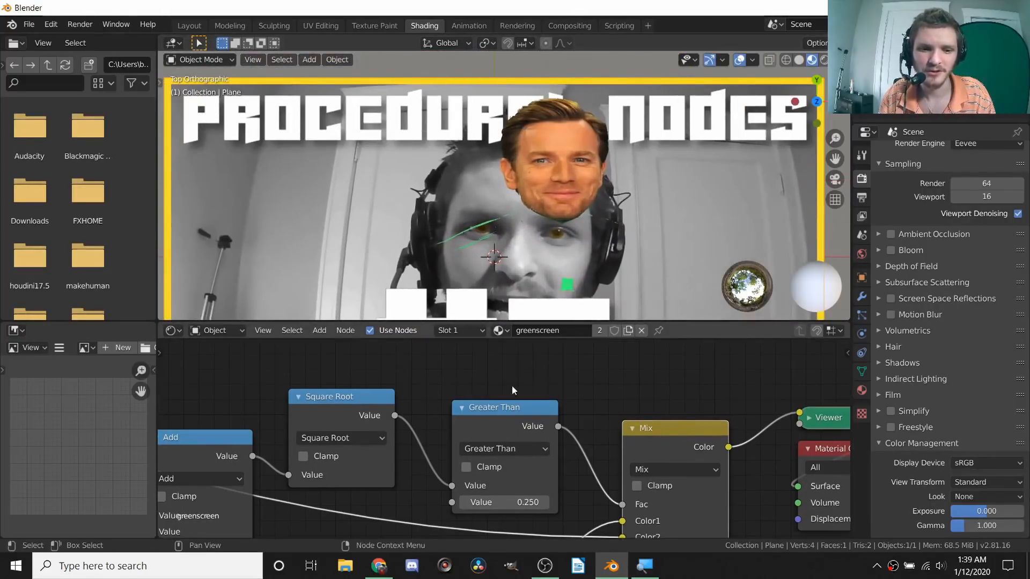
Step: Insert a duplicate of the Square Root node before the Greater Than node, and change its operation to Power
drag(724, 378, 636, 477)
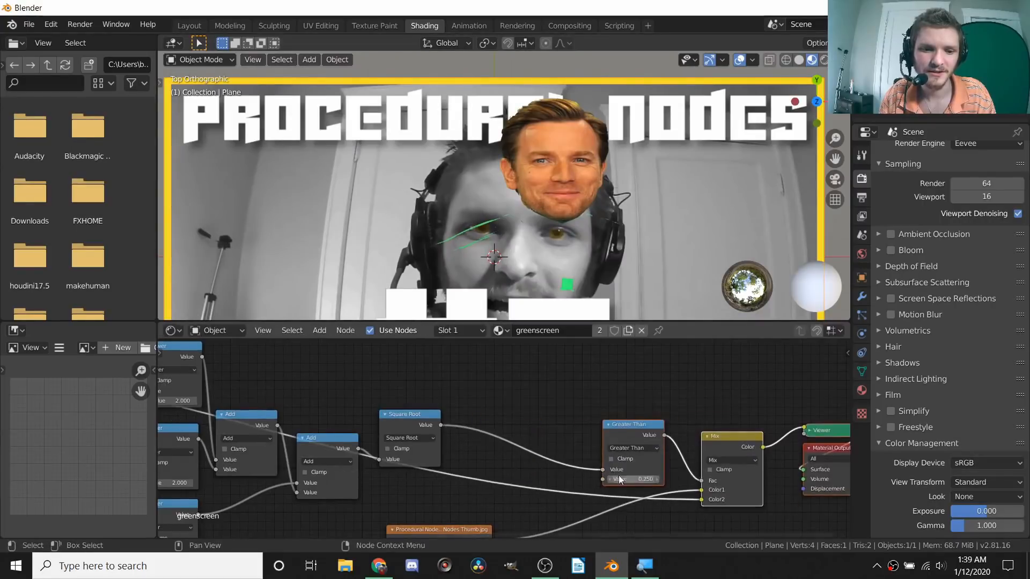
scroll(505, 436, up, 2)
click(392, 400)
key(shift+d)
click(523, 408)
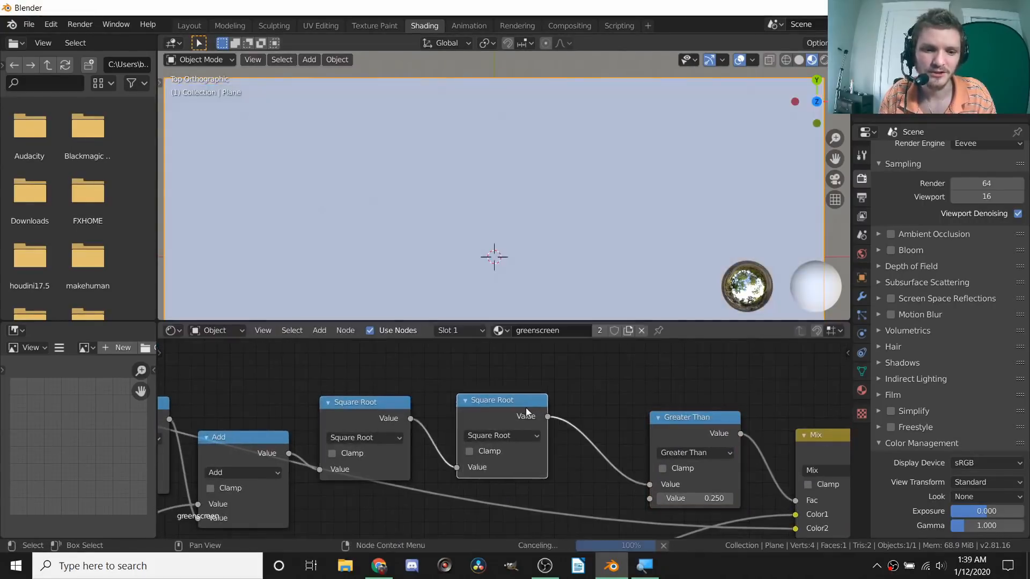
click(524, 436)
click(512, 359)
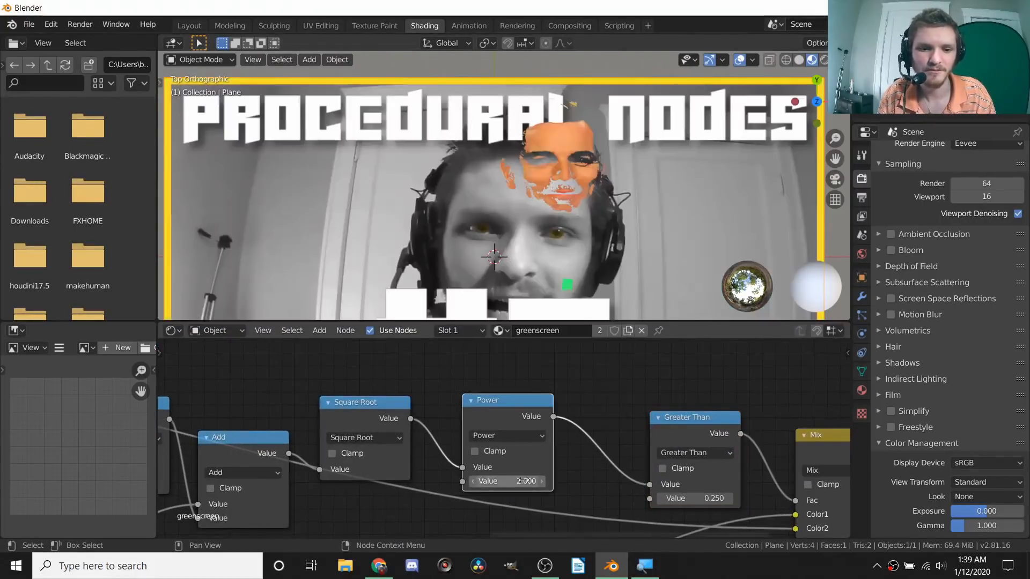
Step: Lower the new Power node's exponent to 1.08 while viewing the whole composite
scroll(512, 268, down, 3)
scroll(512, 269, down, 1)
shift+middle_drag(512, 269, 528, 230)
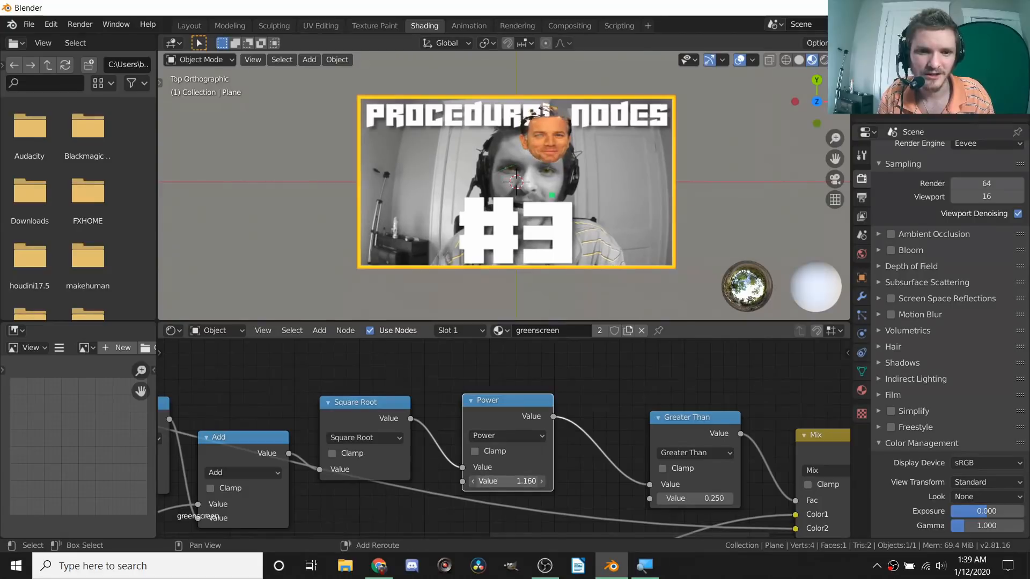
mouse_move(507, 481)
mouse_down()
mouse_move(476, 481)
mouse_move(499, 481)
mouse_up()
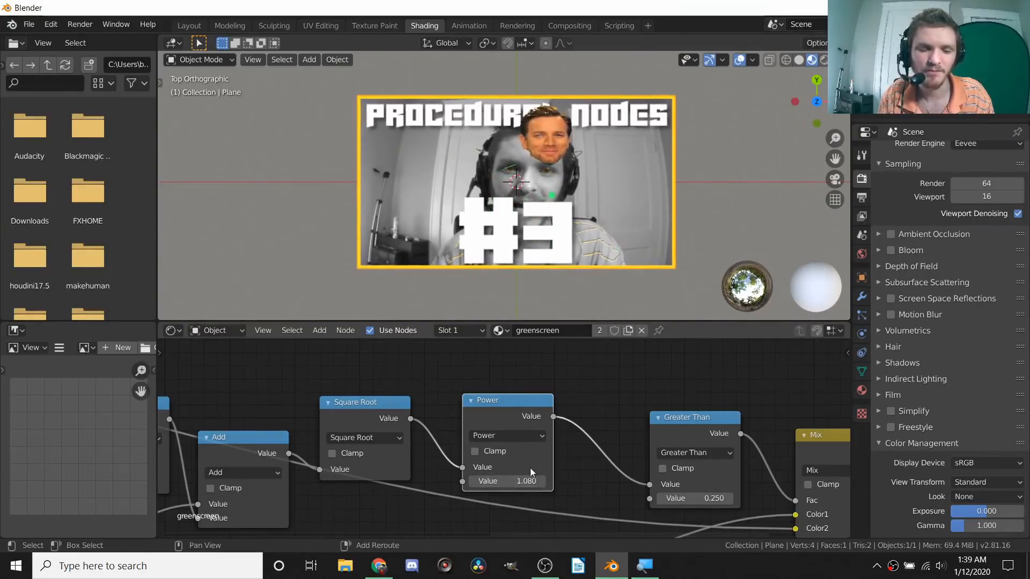
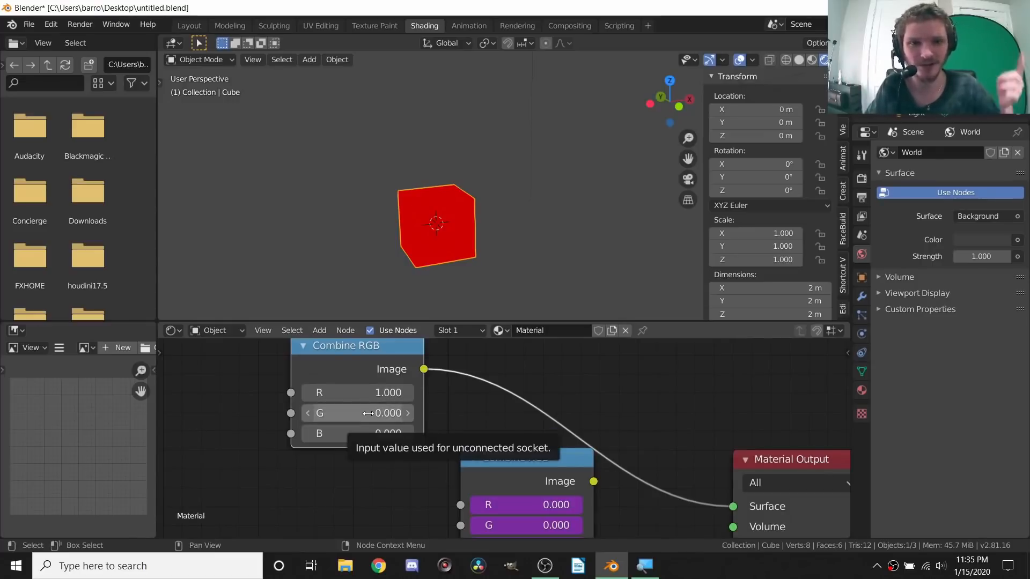
Step: Raise the linked Combine RGB node's G and B channels to 1, and reset R, G and B to 0
drag(368, 413, 391, 413)
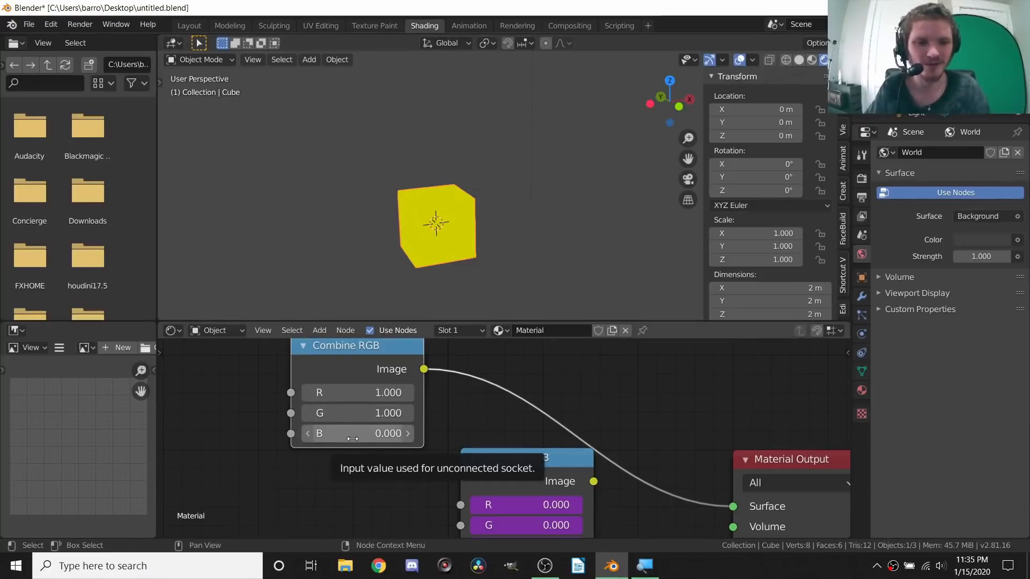
drag(352, 438, 406, 438)
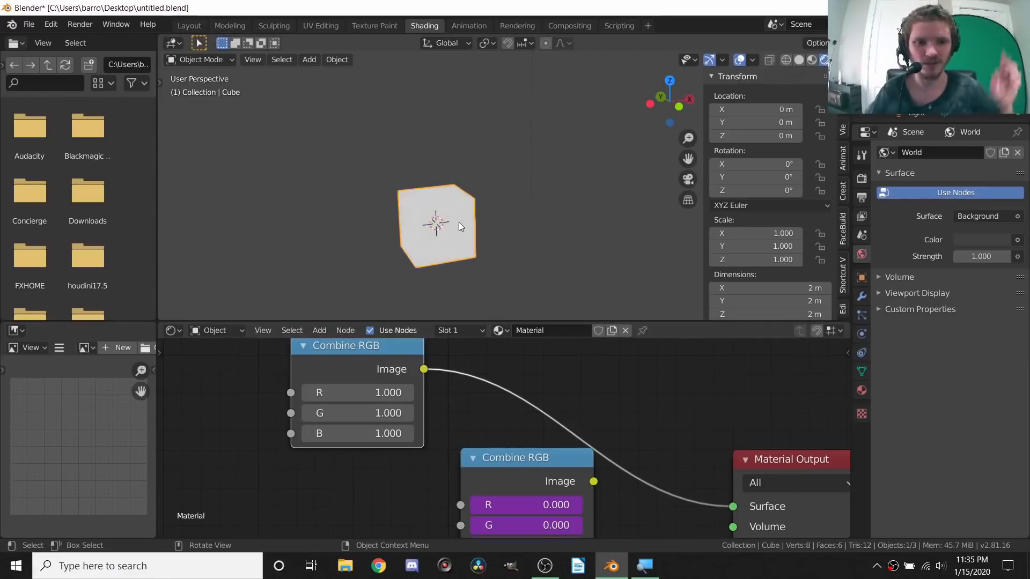
drag(388, 385, 389, 386)
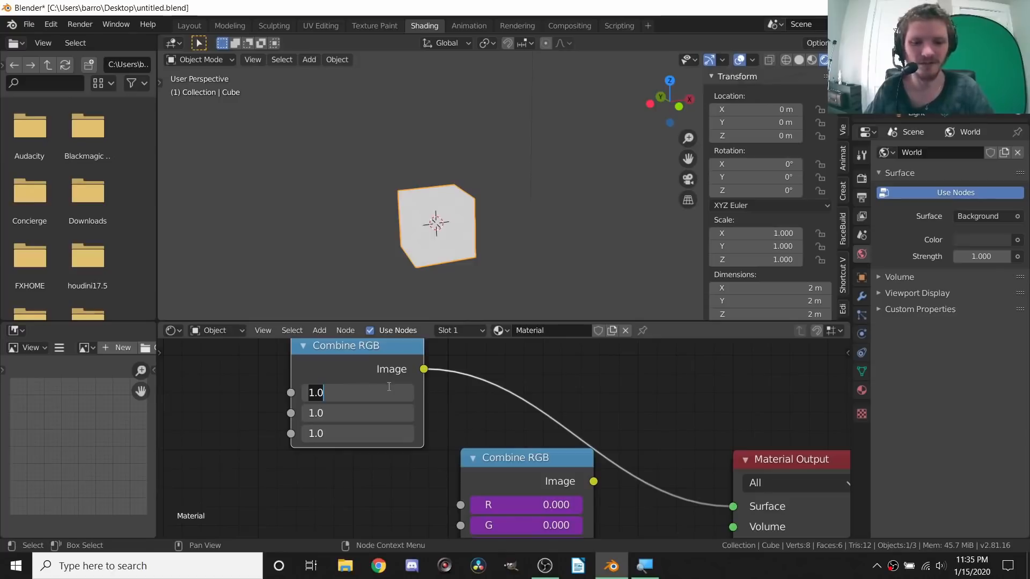
text(0)
key(Return)
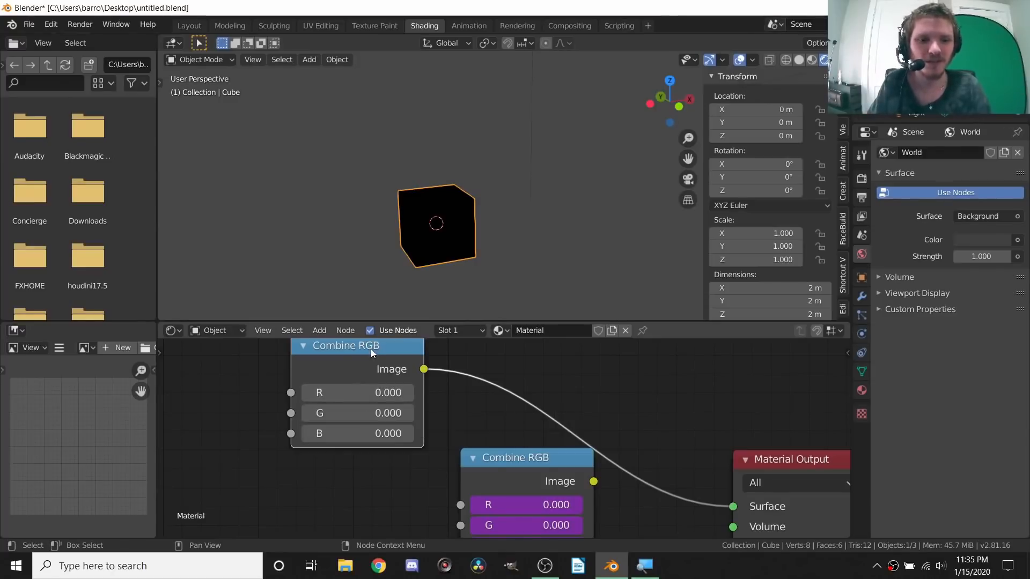
Step: Delete the linked Combine RGB node and connect the purple-keyed Combine RGB node's Image output to the Material Output's Surface
key(x)
key(Home)
drag(498, 427, 573, 433)
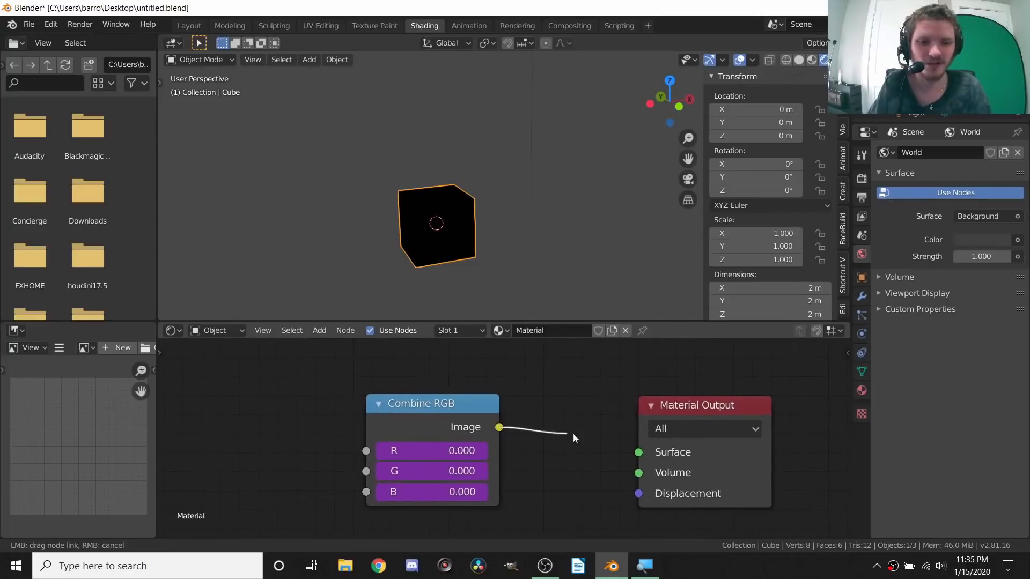
drag(638, 454, 639, 453)
drag(469, 411, 507, 388)
key(Home)
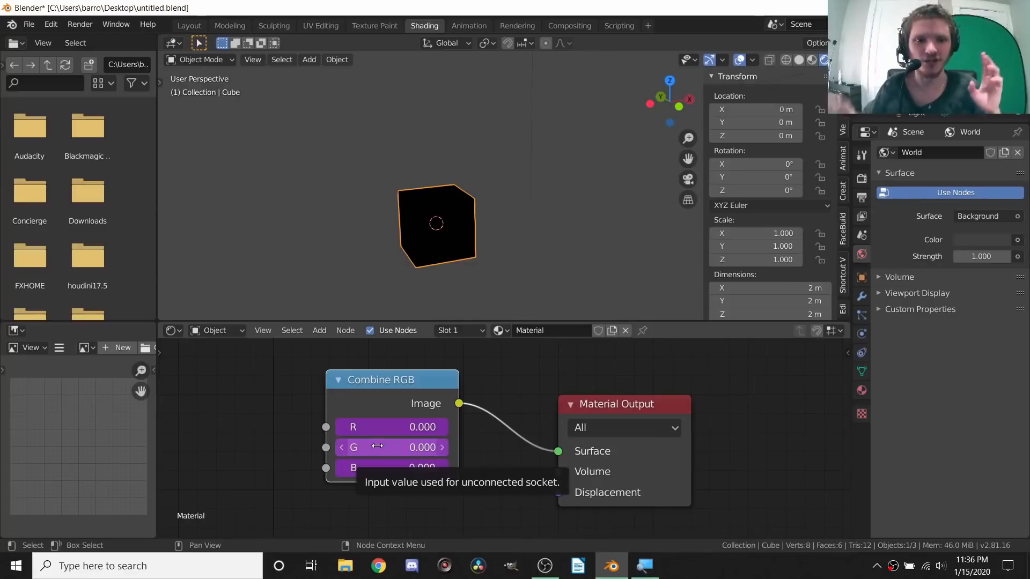
Step: Try moving the cube along the global X axis and along the Z axis, and undo the Z move
middle_drag(465, 215, 442, 202)
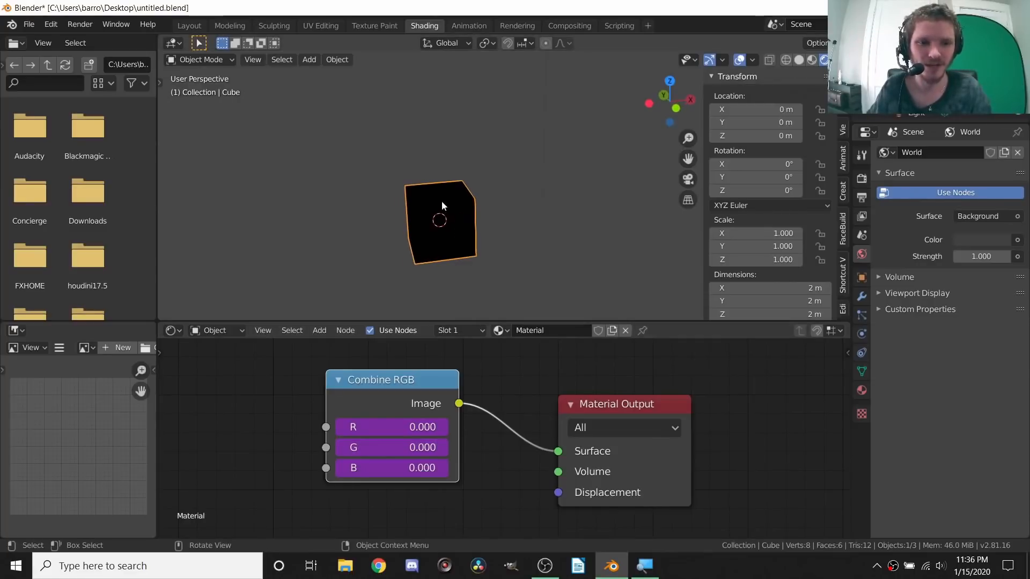
key(g)
key(x)
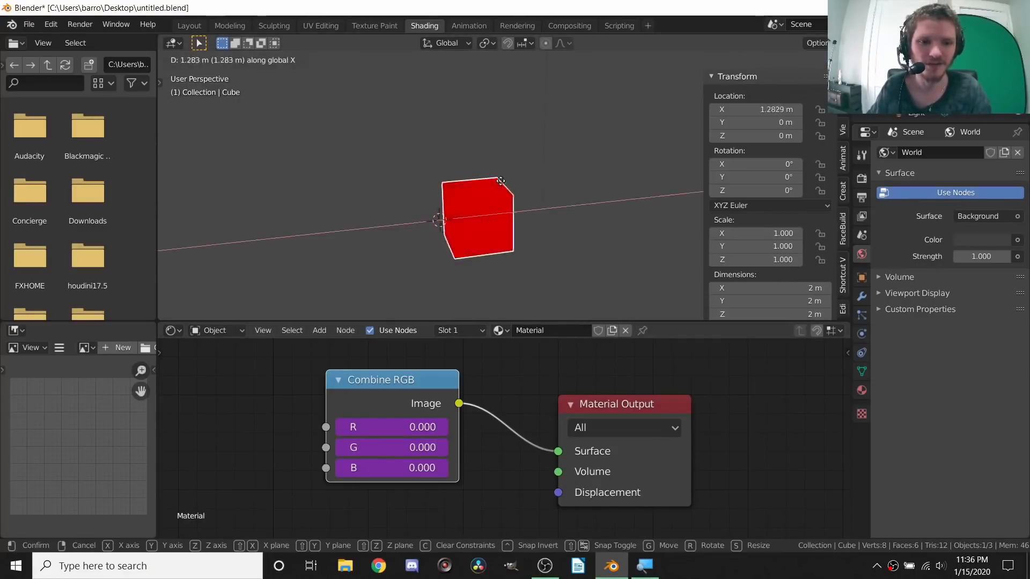
key(Escape)
key(g)
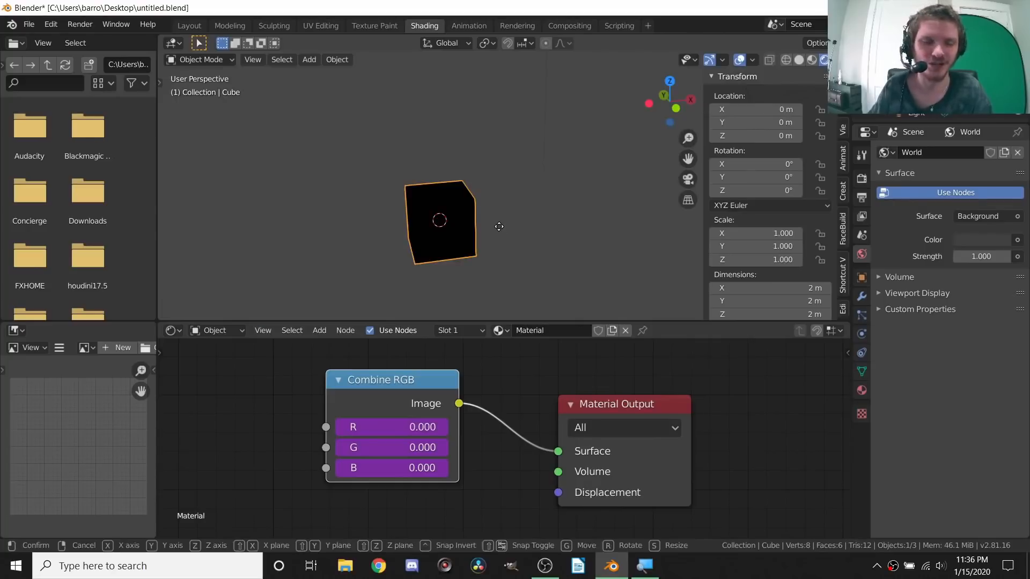
key(z)
click(485, 148)
key(ctrl+z)
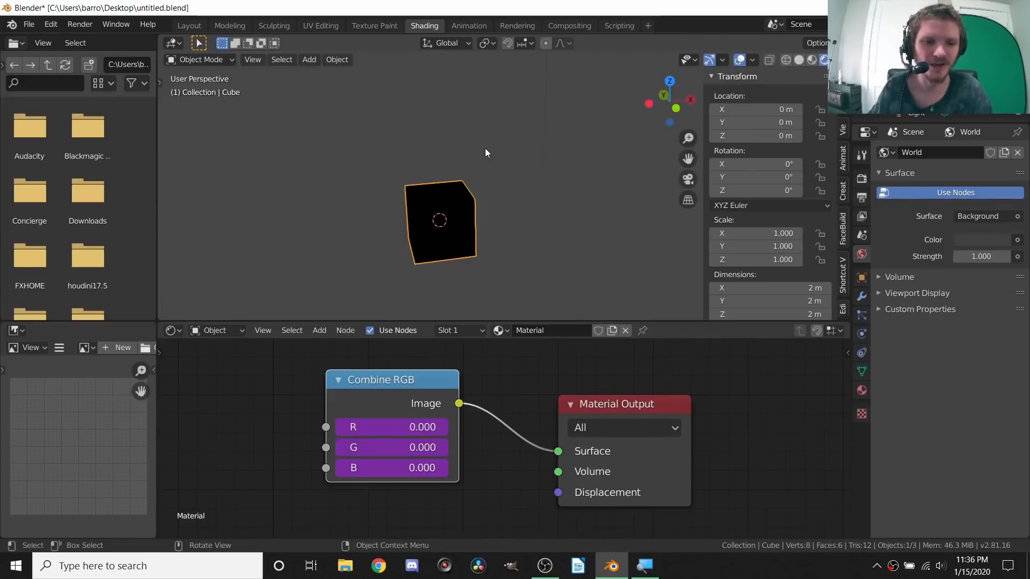
Step: Move the cube along the global X axis to about 2.67 m
key(g)
key(x)
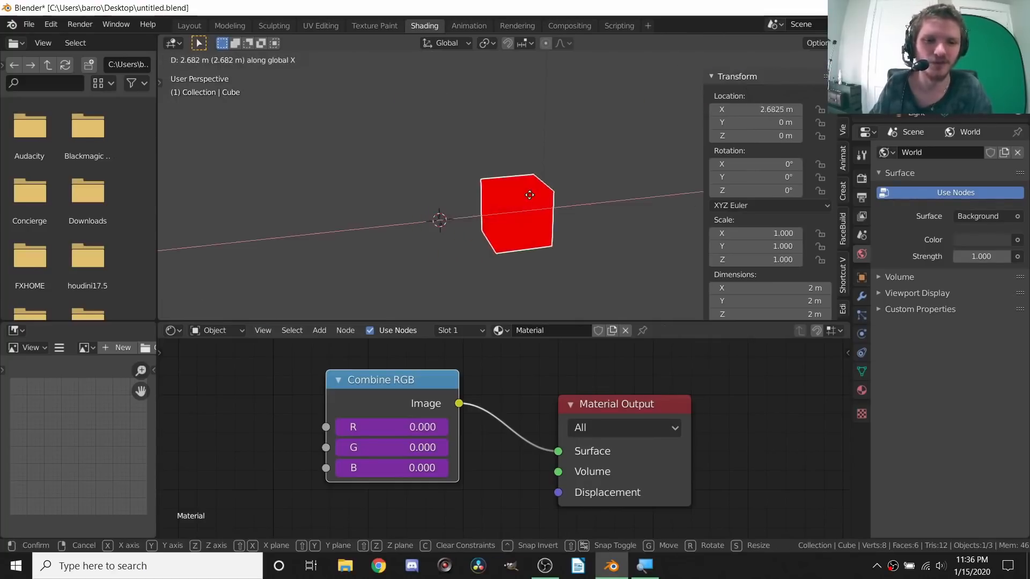
click(530, 198)
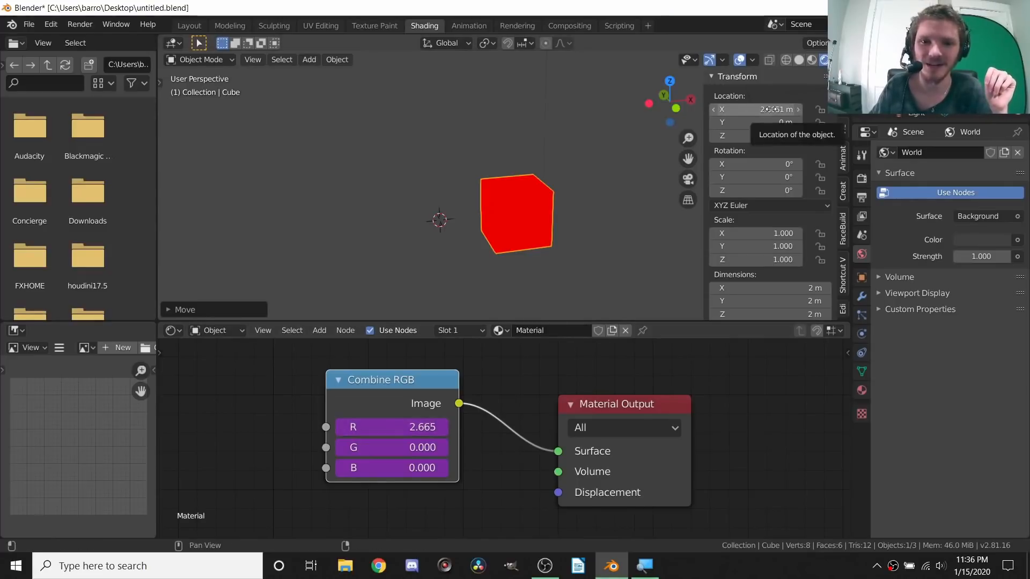
Step: Move the cube back along X to about 0.41 m, and raise it along Z to about 2.77 m
key(g)
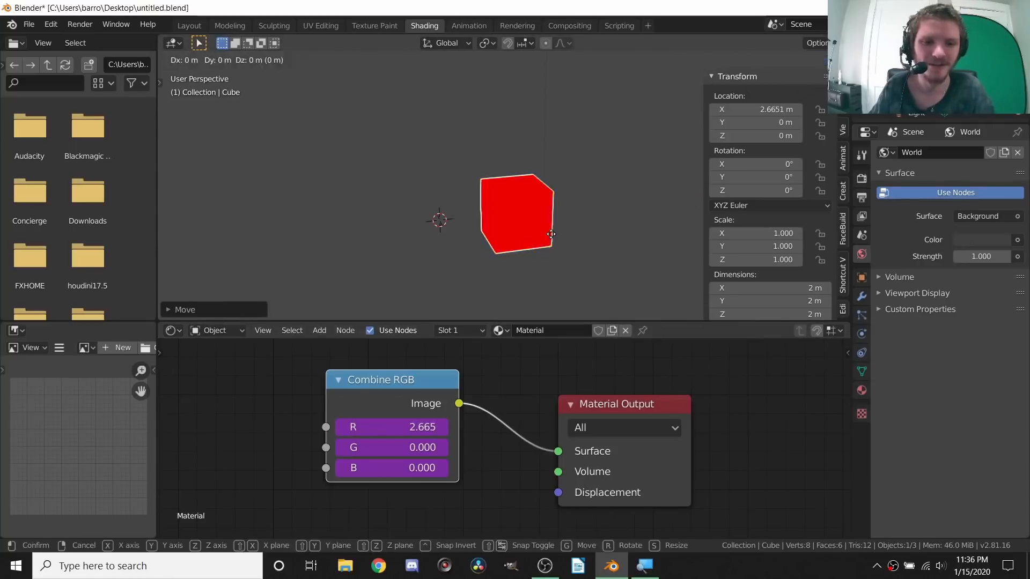
key(x)
click(437, 220)
key(g)
key(z)
click(479, 156)
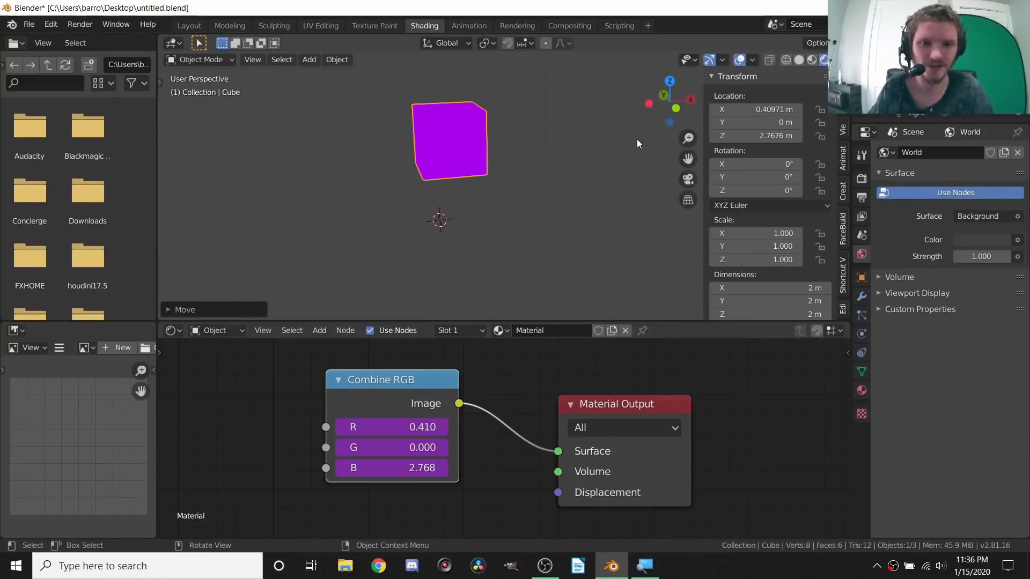
Step: Reset the cube's X, Y and Z location values to 0 m together
drag(758, 112, 759, 136)
text(0)
key(Return)
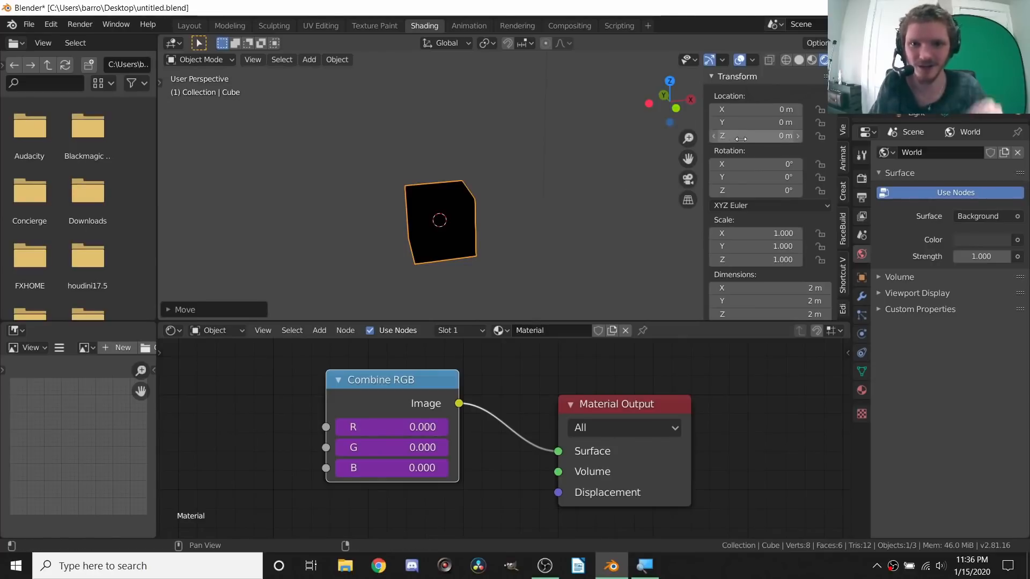
Step: Set the cube's X and Y location to 1 m, and step the timeline one frame forward and back
drag(766, 108, 776, 109)
click(781, 122)
text(1)
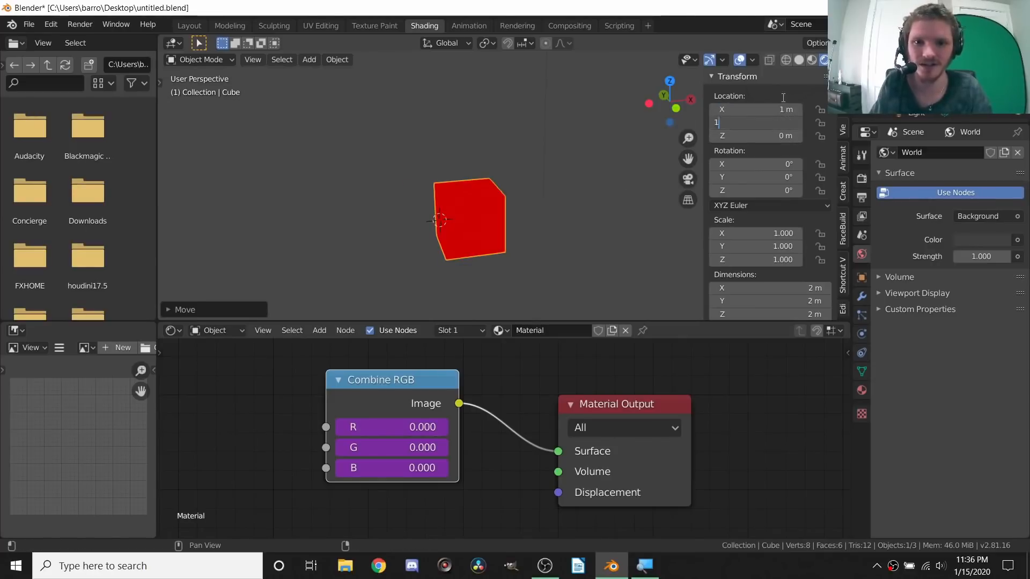
key(Return)
middle_drag(474, 198, 491, 232)
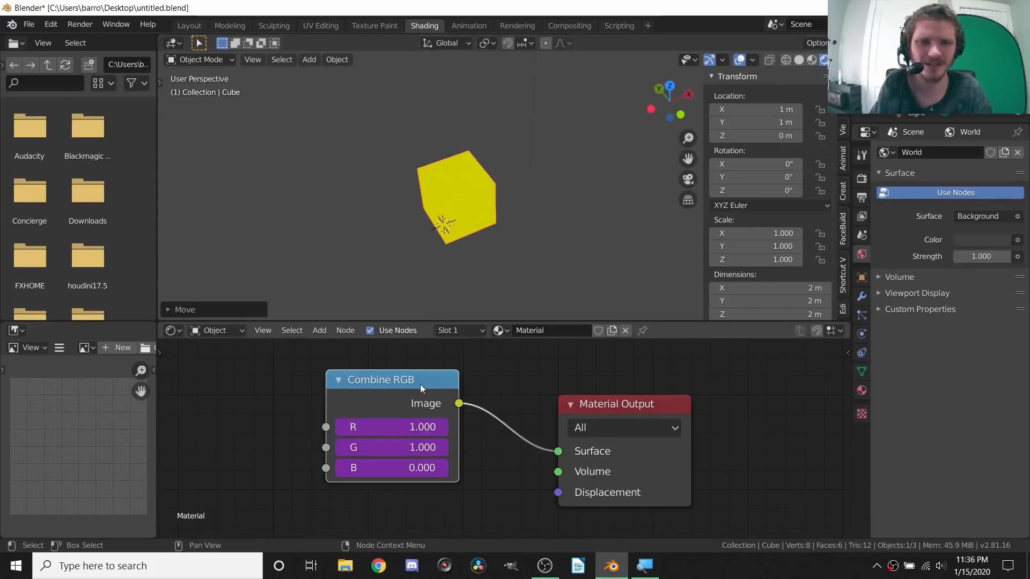
key(Right)
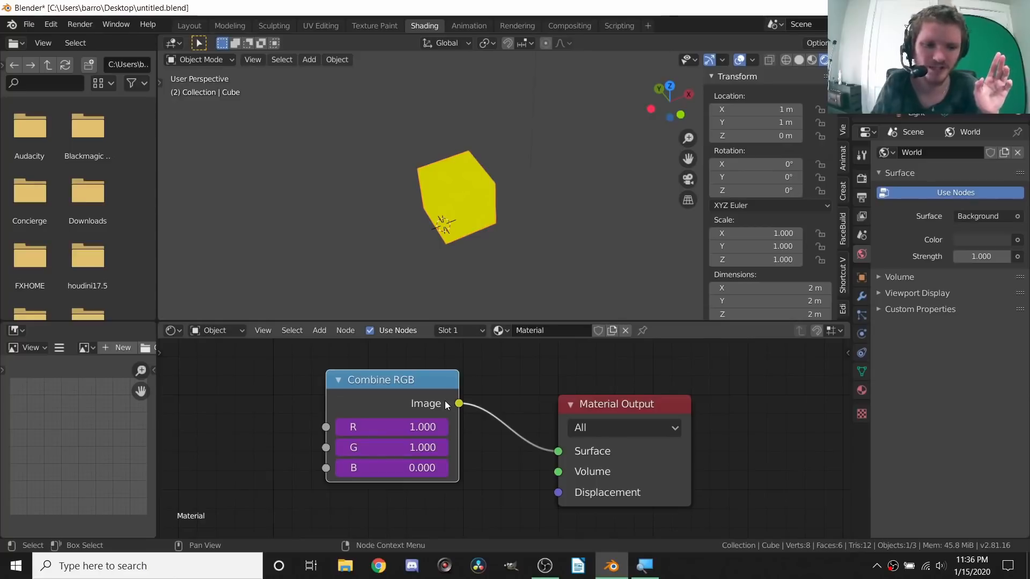
key(Left)
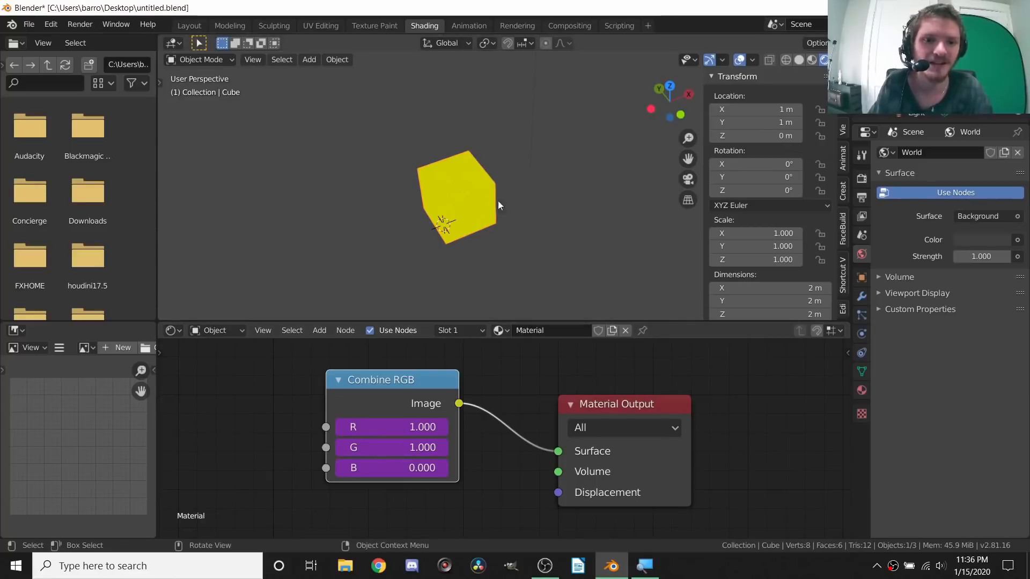
Step: Switch to the top view and move the cube freely to about X 0.31 m, Y 0.45 m
middle_drag(466, 188, 455, 188)
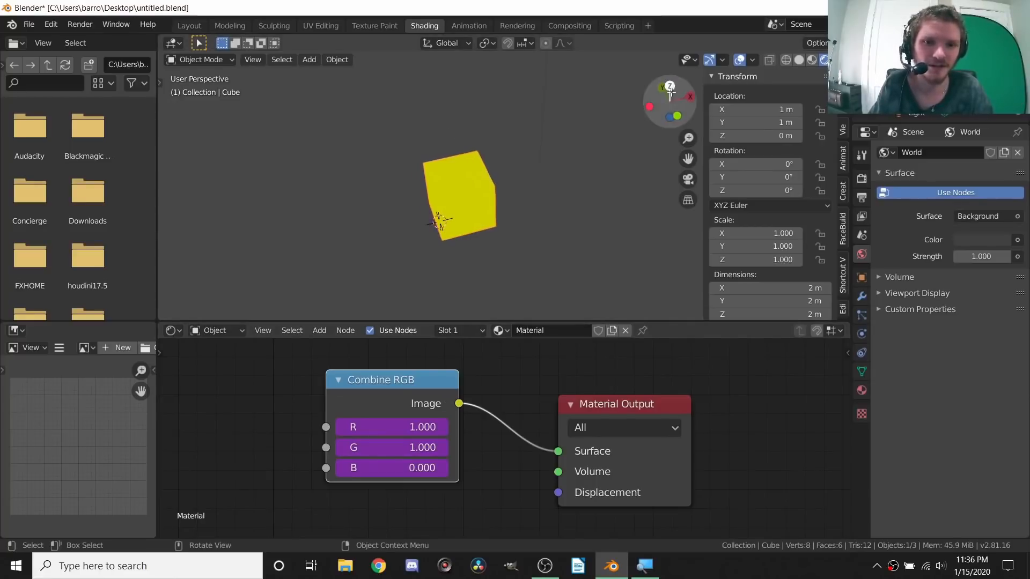
click(670, 92)
key(g)
click(493, 163)
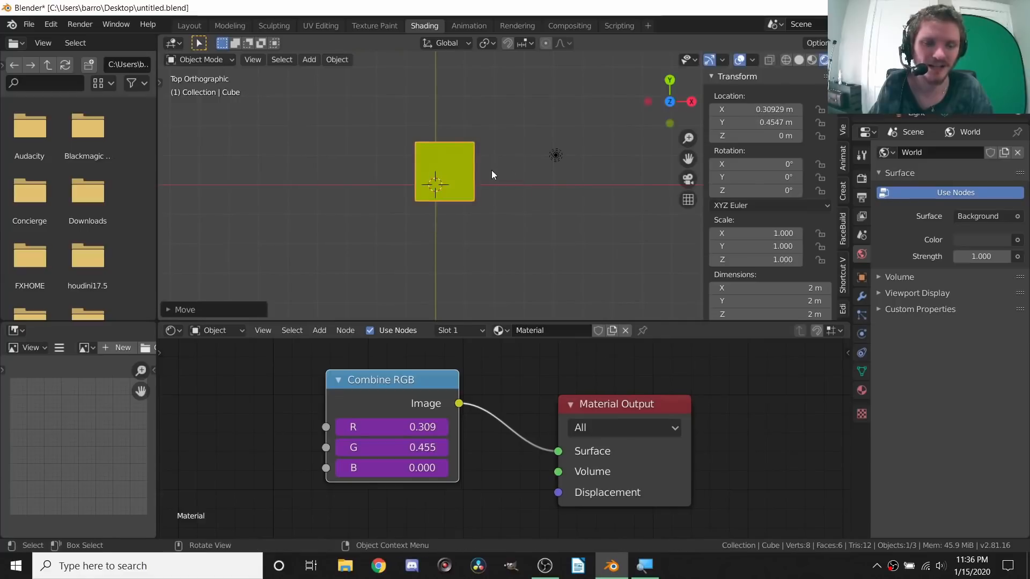
Step: Move the cube down along Z to about -9.55 m, and back up to about 3.68 m
key(g)
key(z)
click(474, 205)
middle_drag(475, 204, 482, 138)
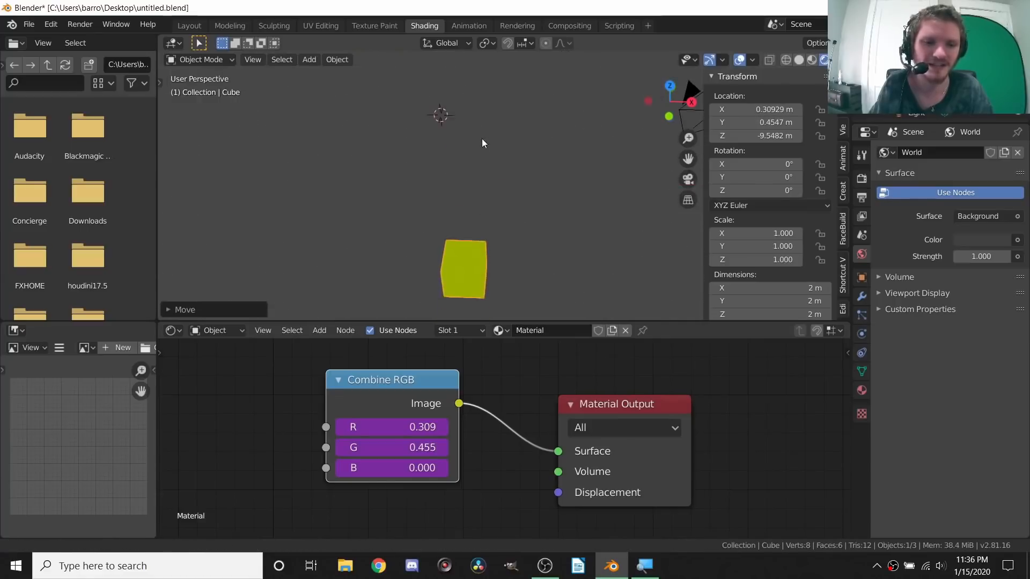
key(g)
key(z)
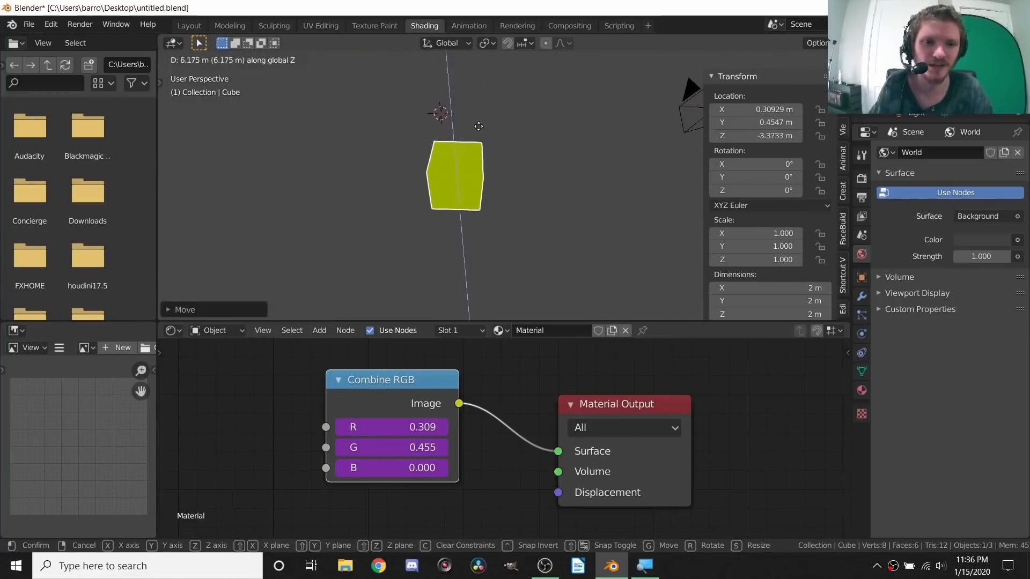
click(482, 230)
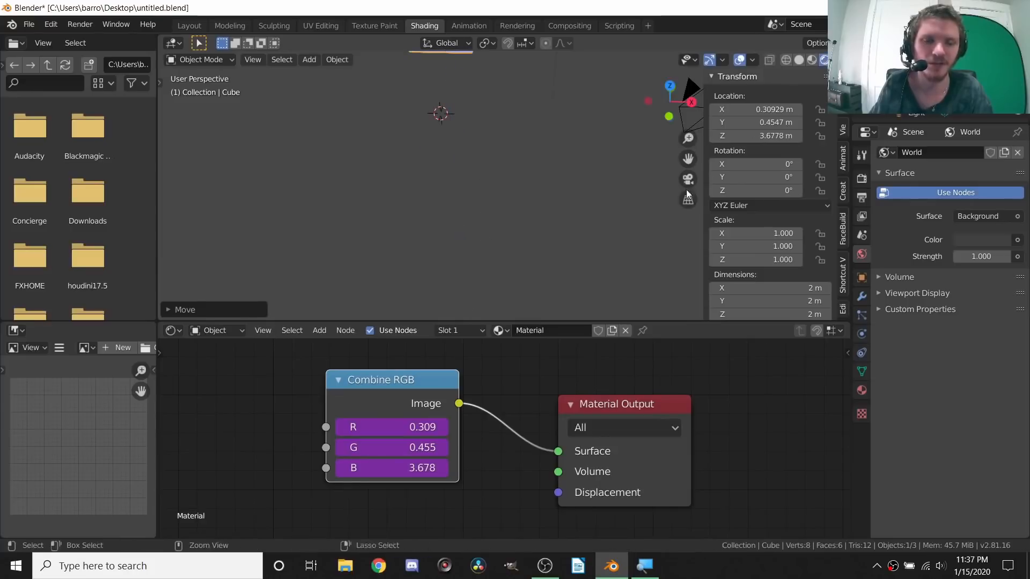
Step: Return the cube to the world origin by setting all three location values to 0 m
drag(766, 109, 766, 136)
text(0)
key(Return)
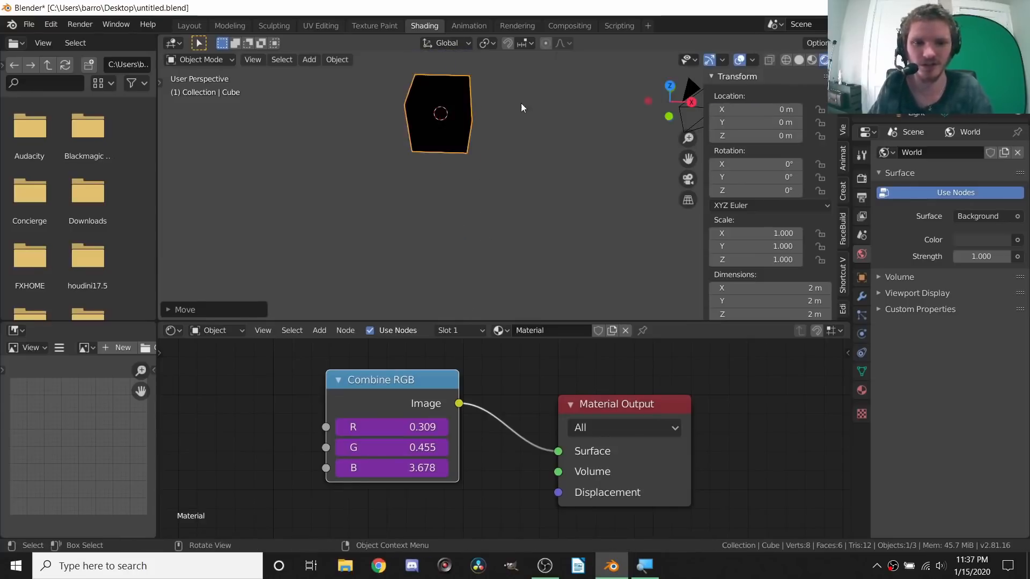
Step: Try moving the cube along the X axis, undo the move, and frame the cube closer
middle_drag(520, 103, 485, 141)
key(g)
key(x)
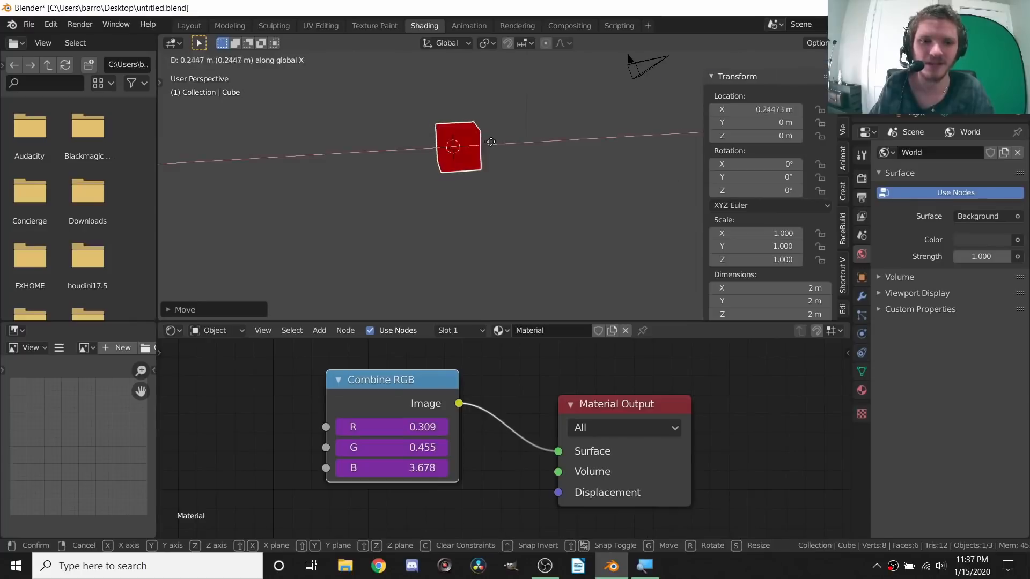
click(644, 131)
key(ctrl+z)
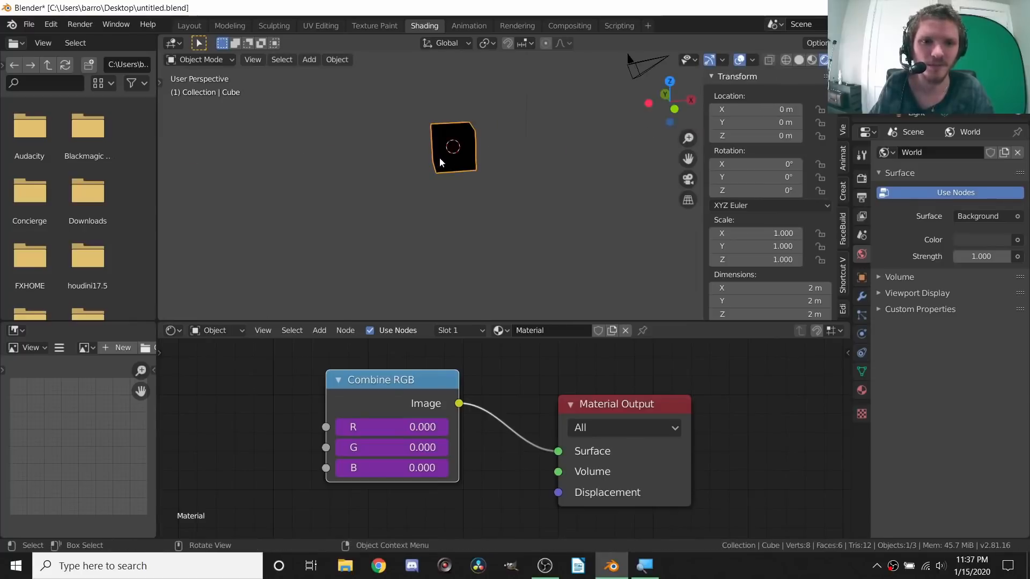
scroll(433, 152, up, 3)
shift+middle_drag(423, 136, 461, 206)
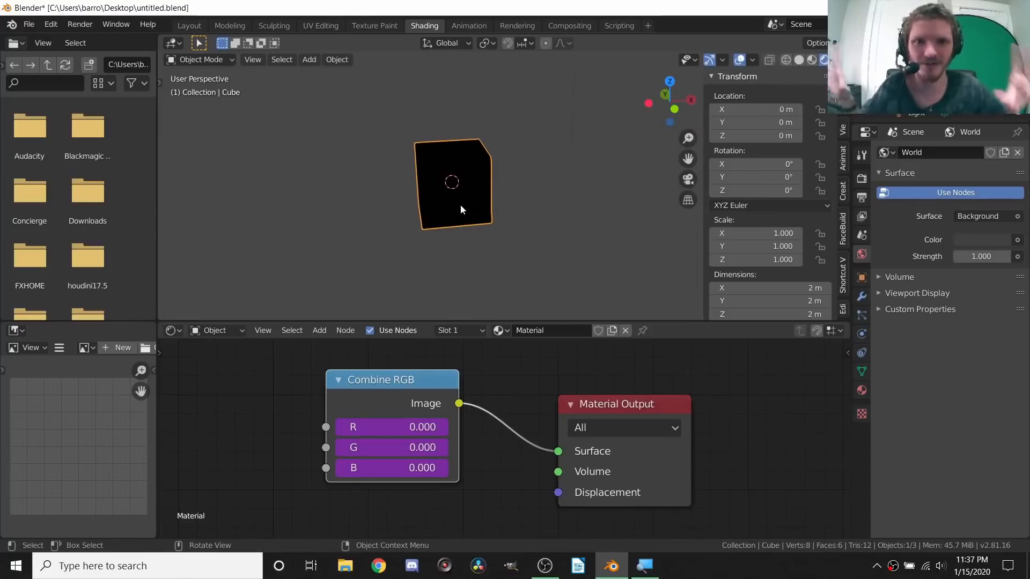
Step: Toggle the window to fullscreen and start a new General file
key(q)
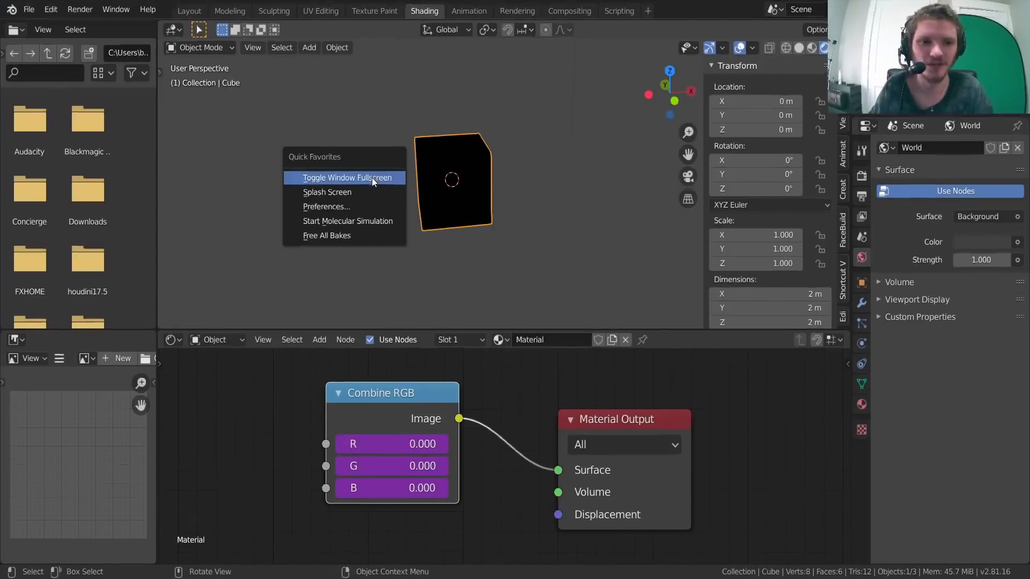
click(371, 178)
key(ctrl+n)
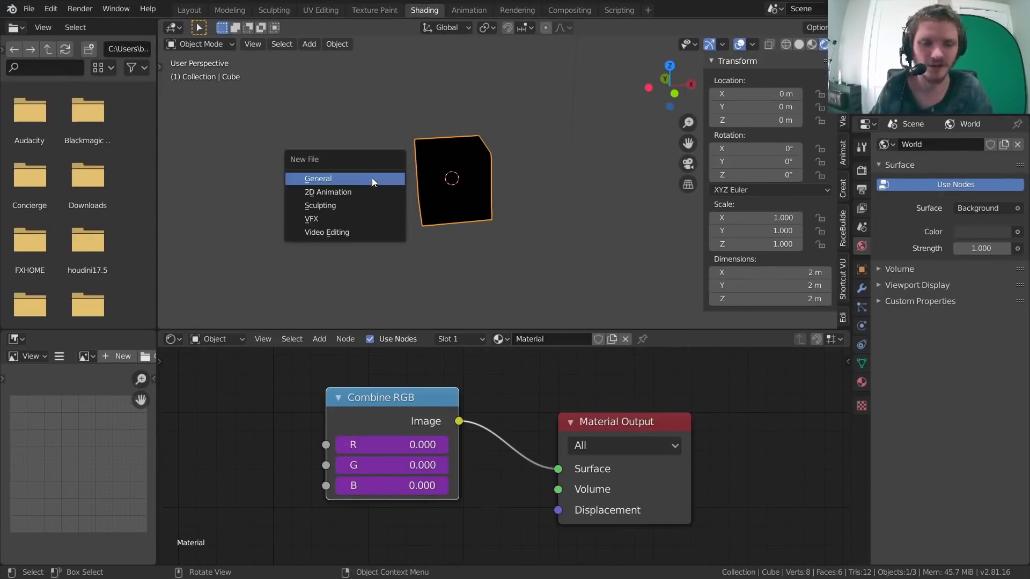
click(371, 178)
click(532, 305)
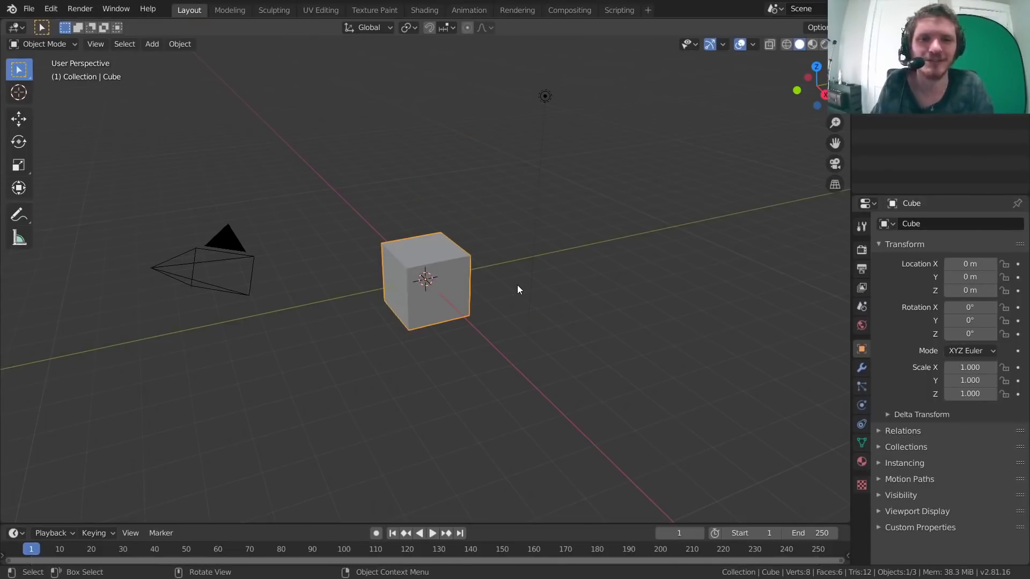
Step: Open the Shading workspace and delete the cube material's Principled BSDF node
click(412, 15)
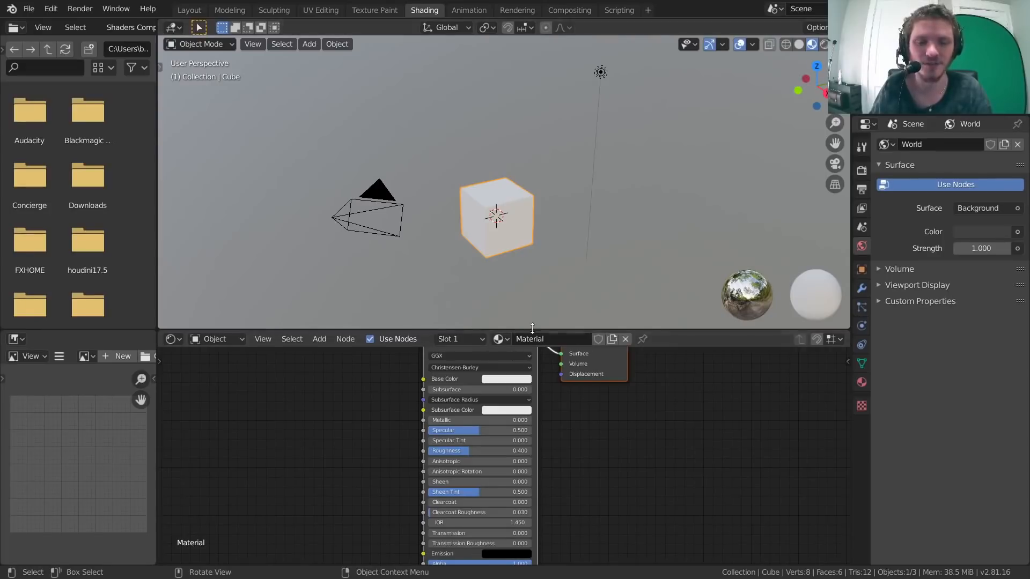
middle_drag(587, 398, 559, 461)
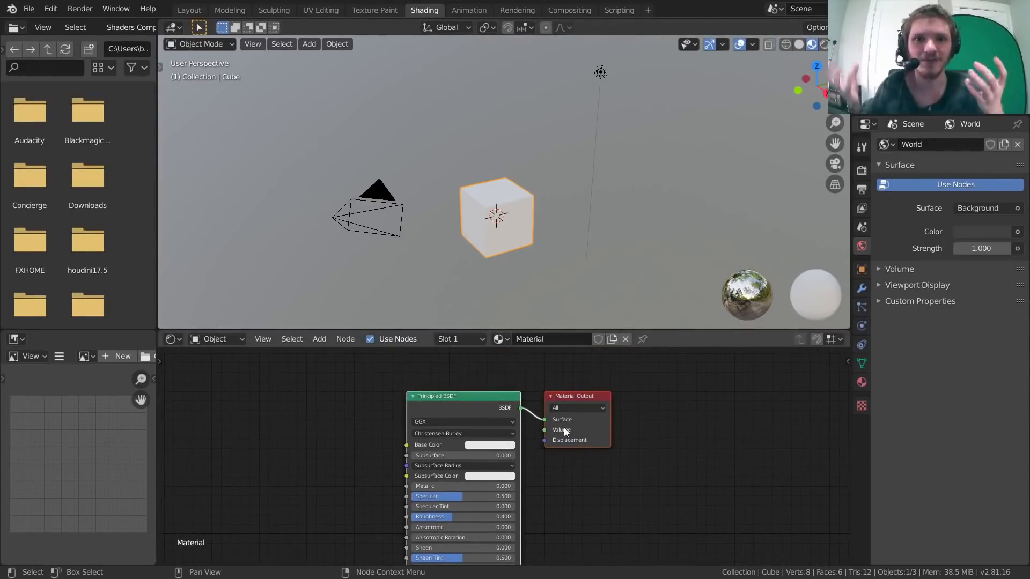
scroll(488, 426, up, 3)
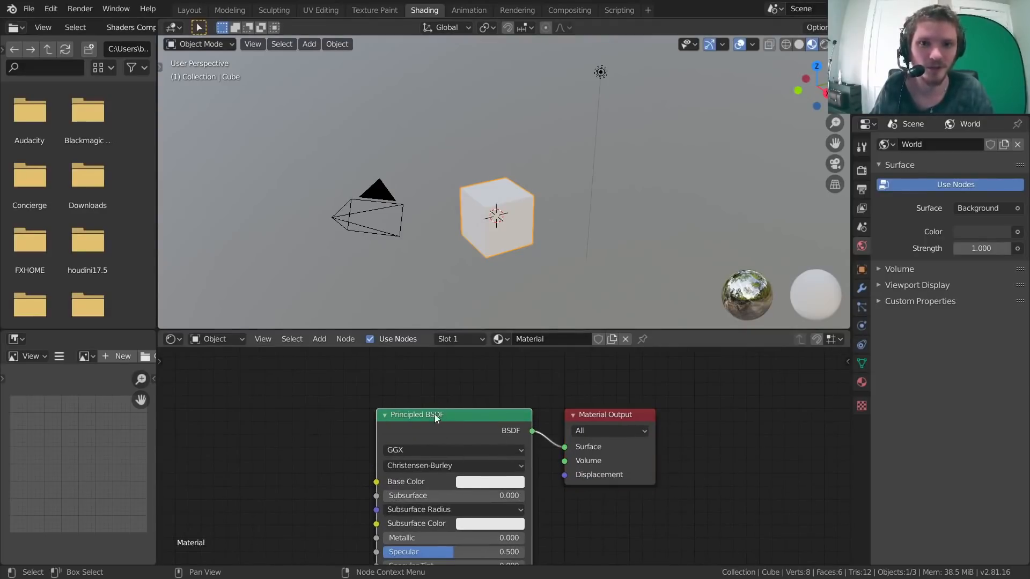
key(x)
Step: Add a Combine RGB node beside the Material Output and connect its Image output to Surface
key(shift+a)
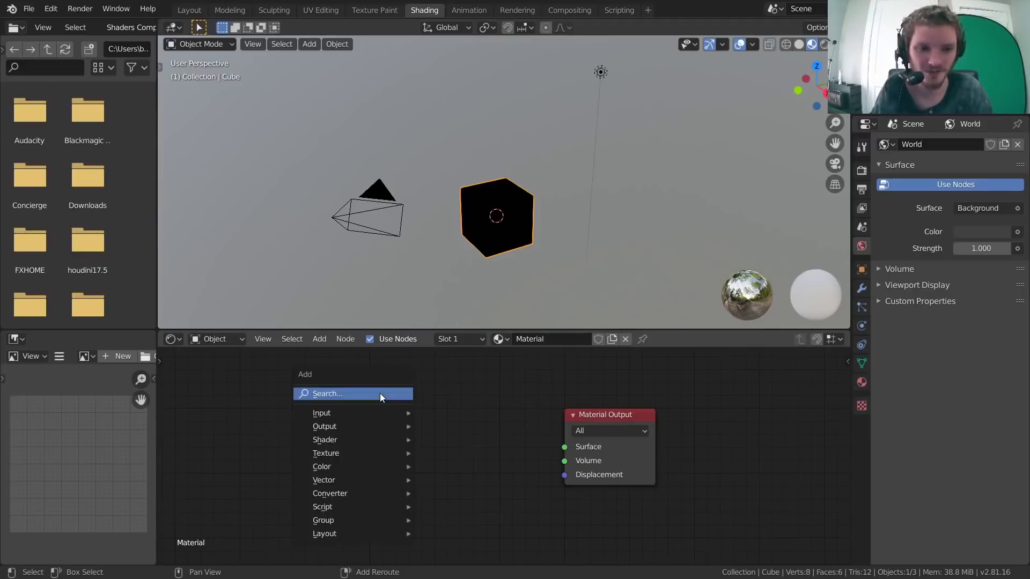
click(380, 393)
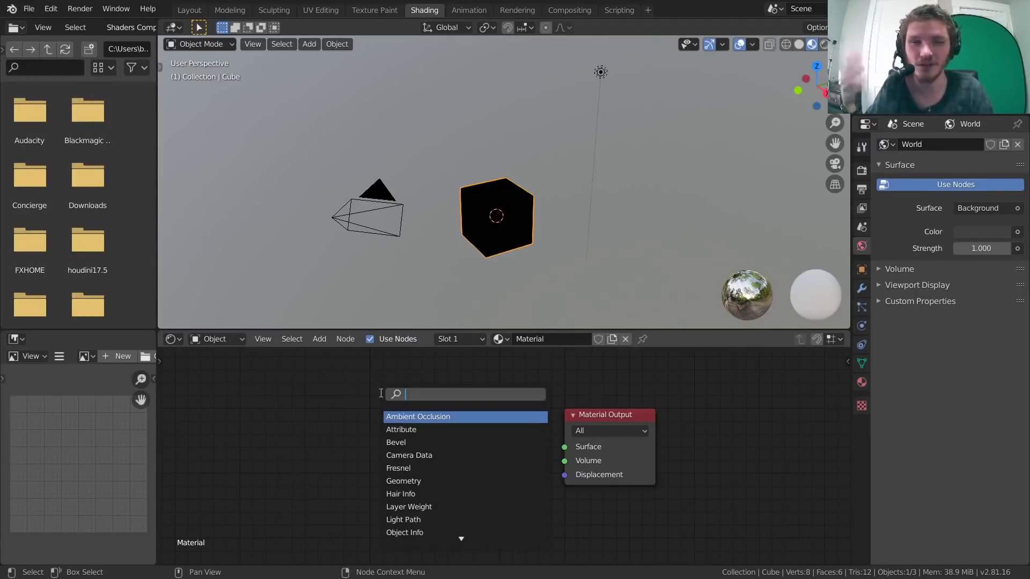
text(combin)
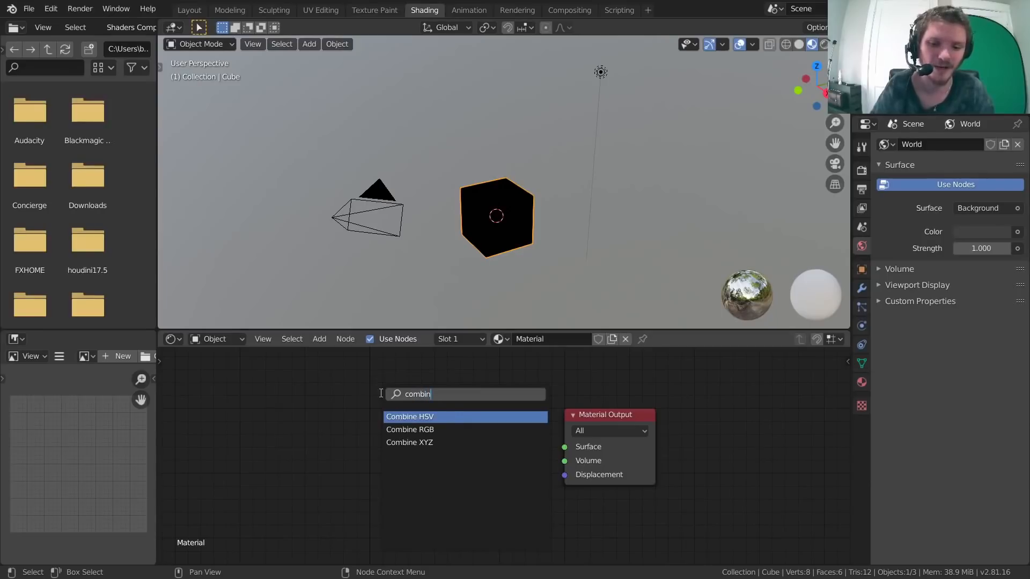
key(Down)
key(Return)
click(435, 488)
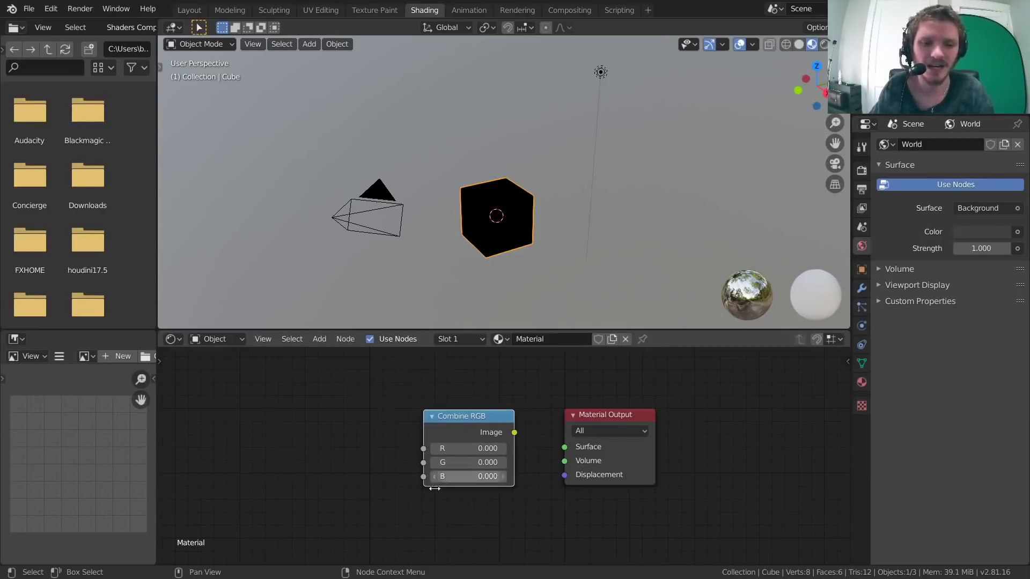
scroll(515, 448, up, 3)
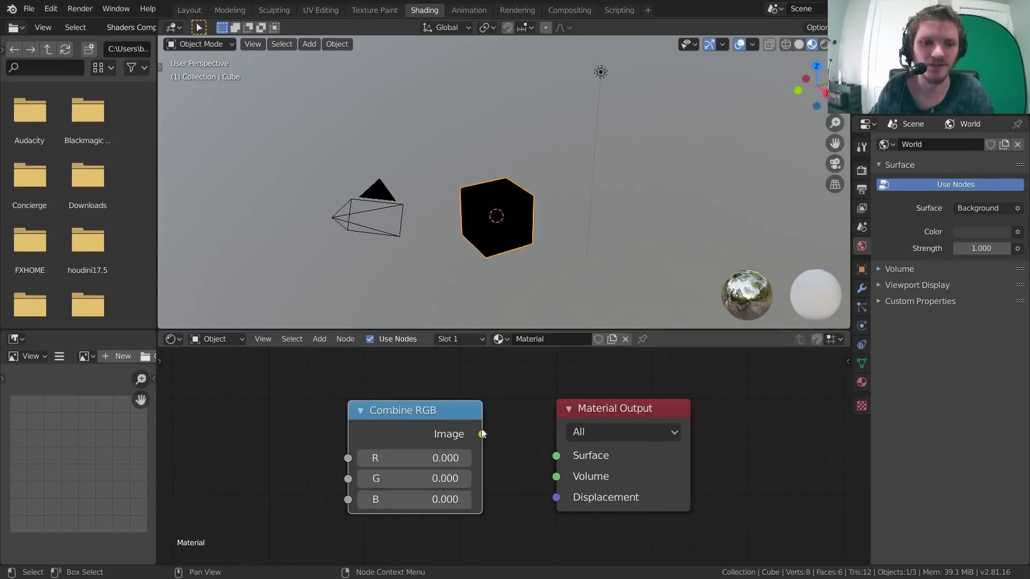
mouse_move(481, 434)
mouse_down()
mouse_move(545, 444)
mouse_move(556, 456)
mouse_move(487, 422)
mouse_up()
middle_drag(296, 442, 459, 438)
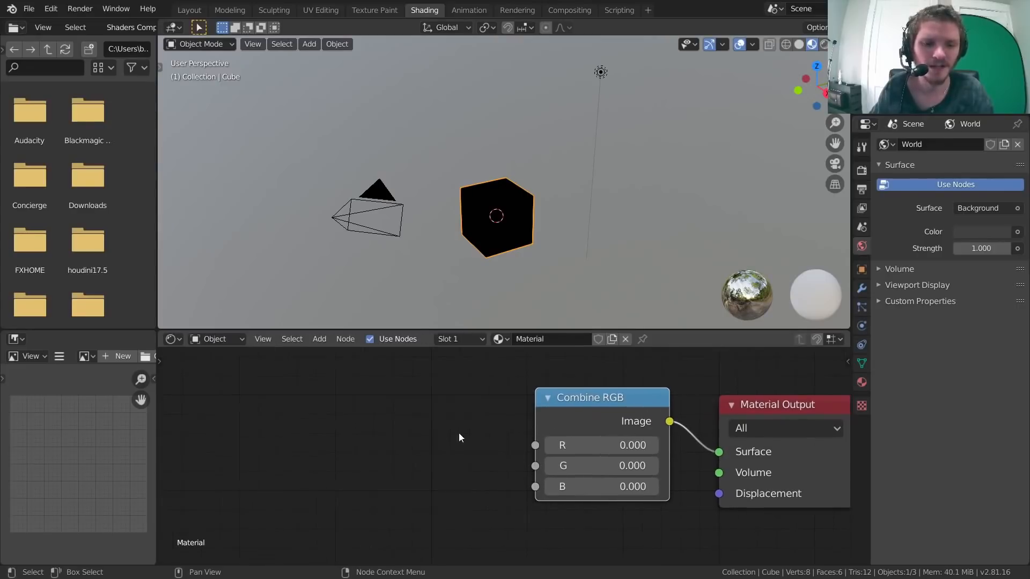
key(shift+a)
click(406, 385)
text(val)
key(Return)
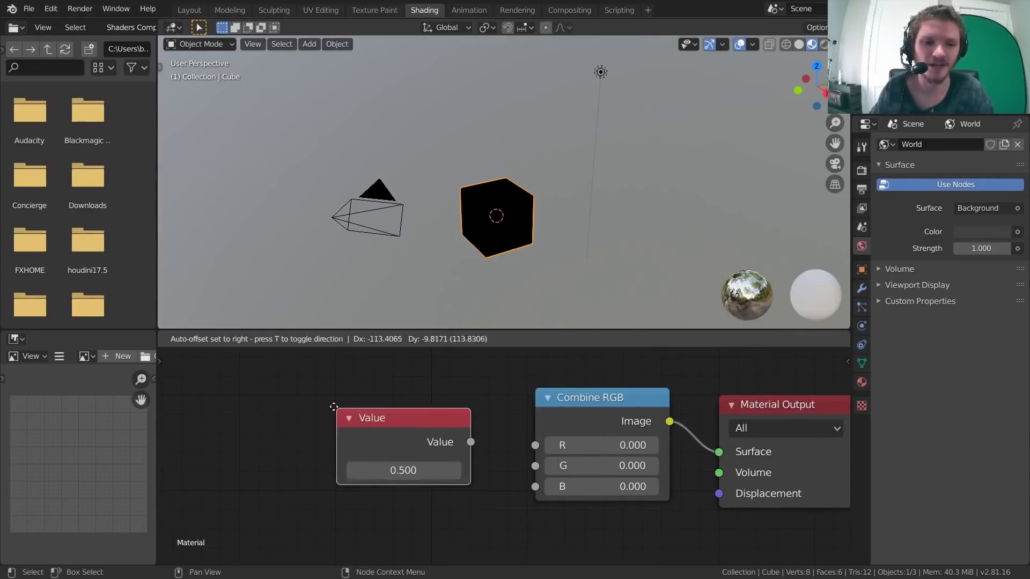
click(330, 402)
drag(419, 417, 535, 445)
drag(349, 439, 300, 439)
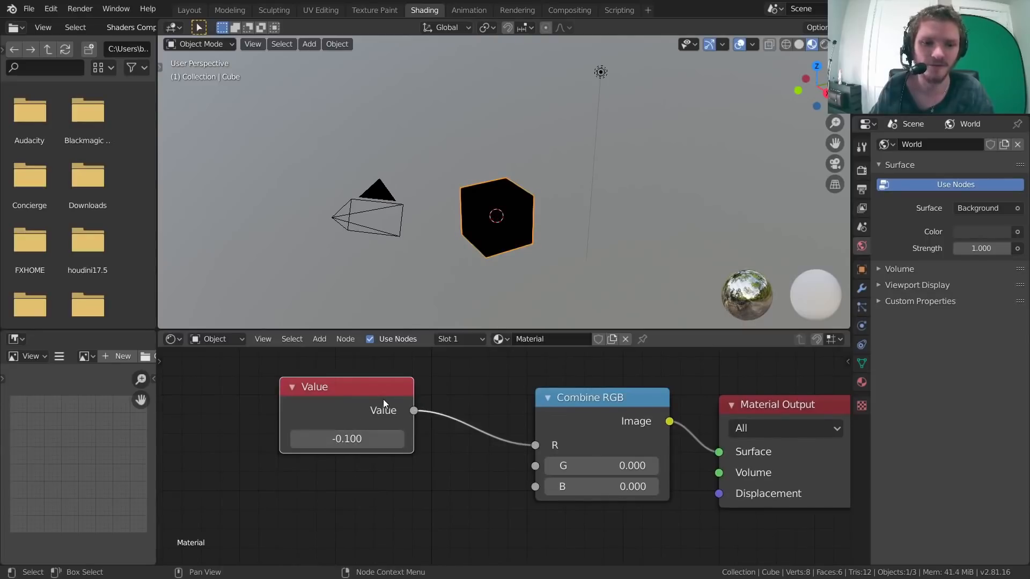
key(x)
key(Home)
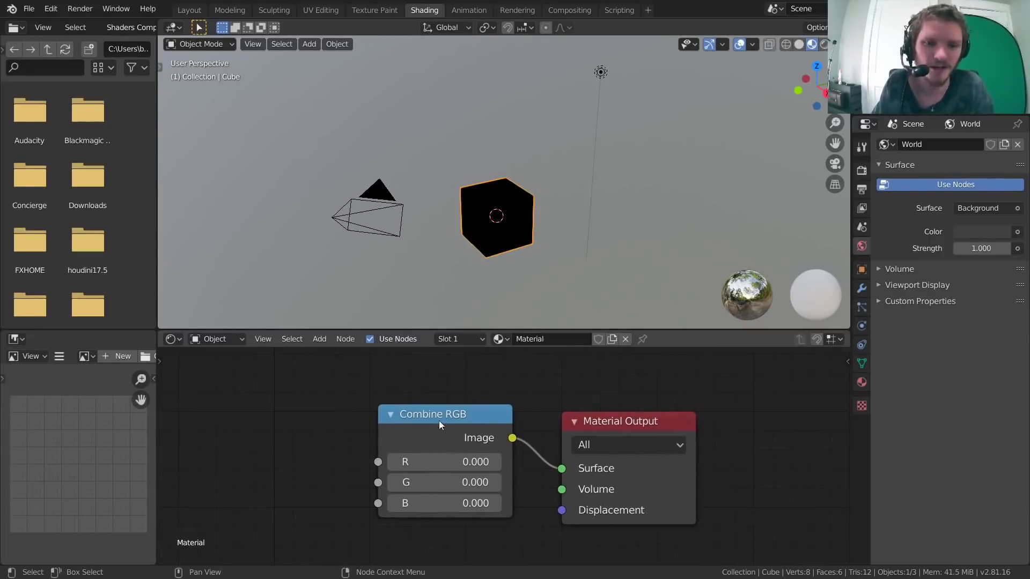
Step: Space the Combine RGB node further from Material Output and display the cube's transform values in the viewport and object properties
drag(439, 420, 398, 425)
scroll(520, 228, up, 2)
shift+middle_drag(500, 236, 486, 220)
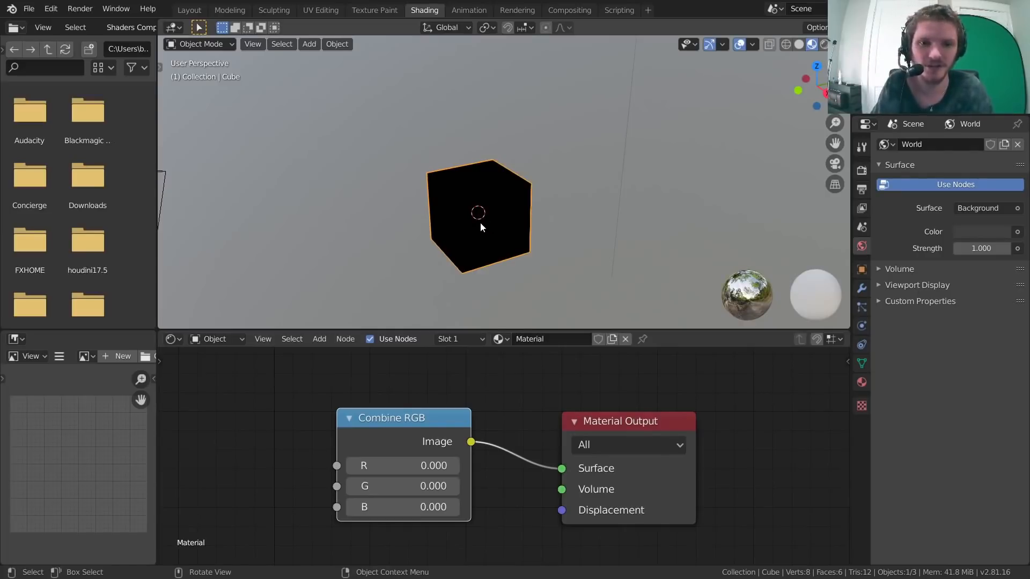
key(n)
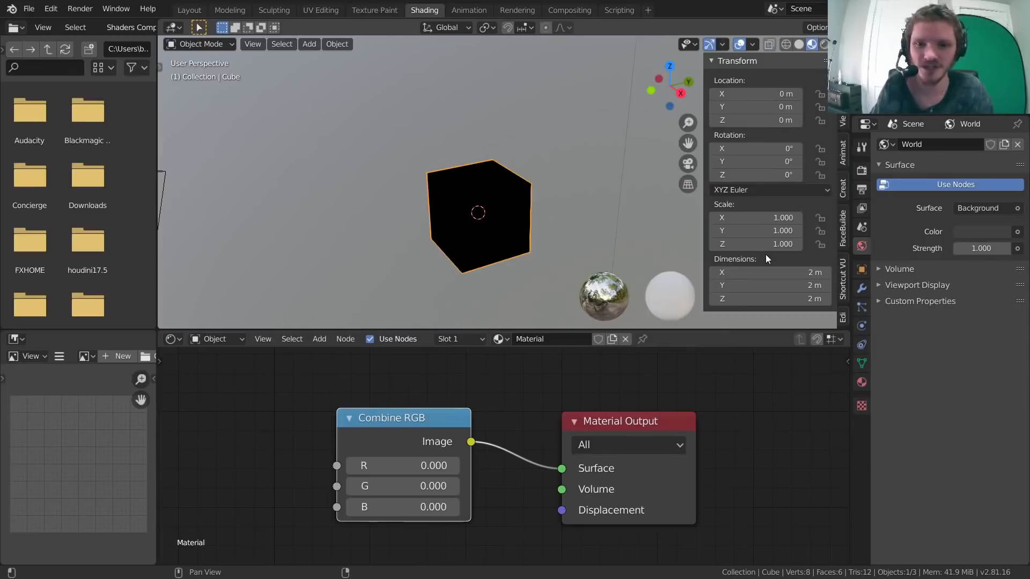
click(862, 363)
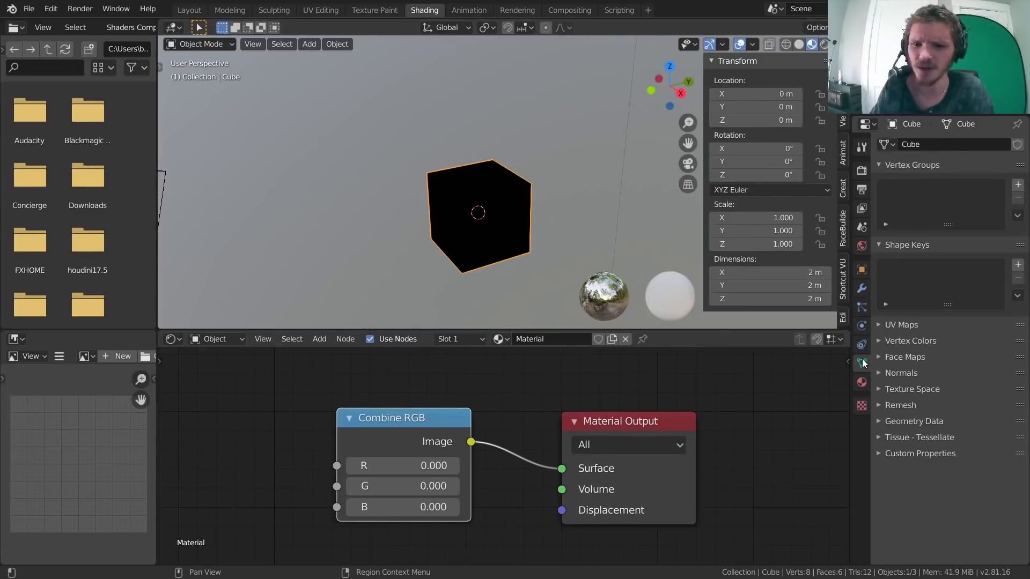
click(861, 271)
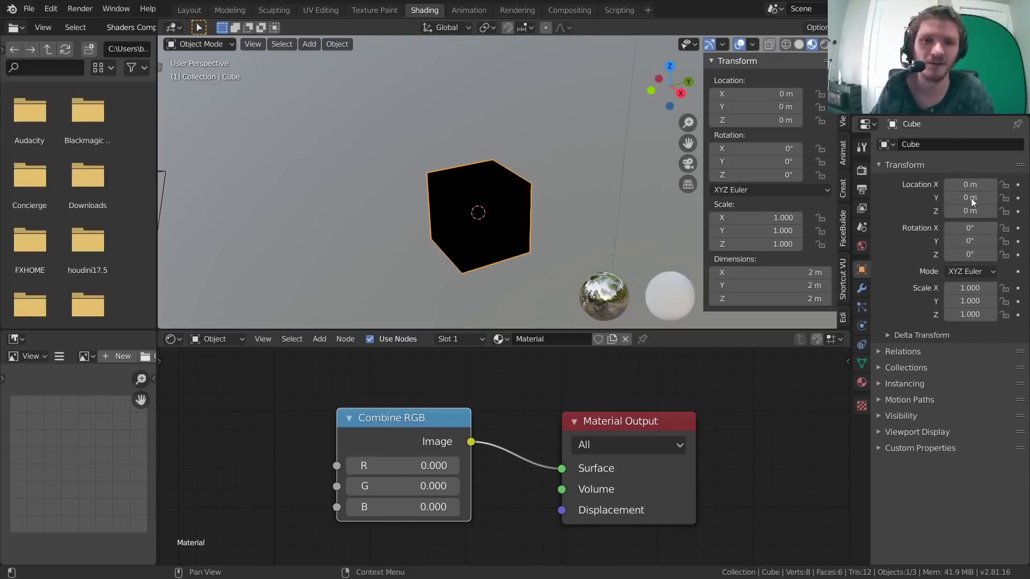
Step: Copy the cube's X location as a new driver and paste it onto the Combine RGB node's R input
right_click(757, 92)
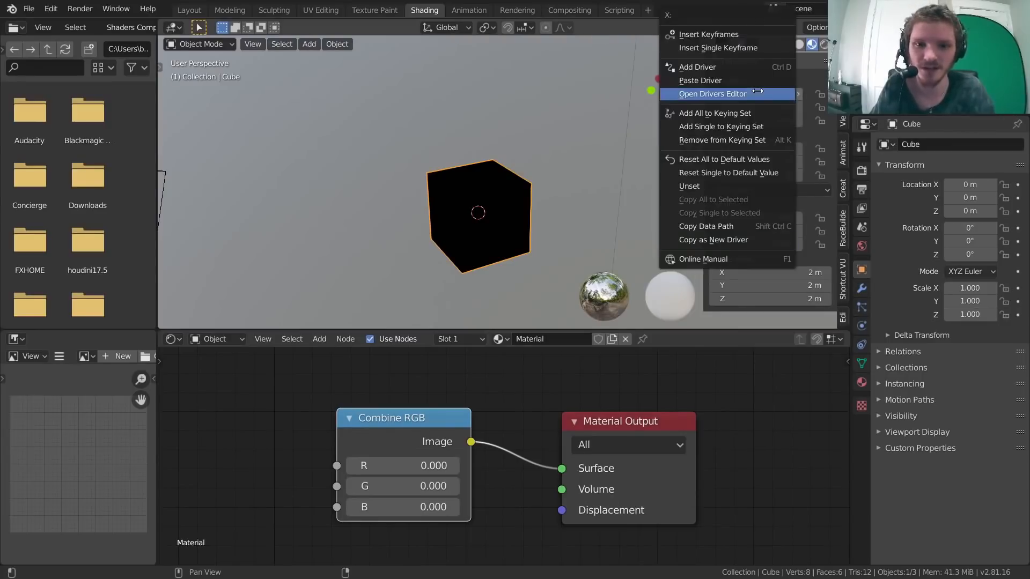
click(715, 239)
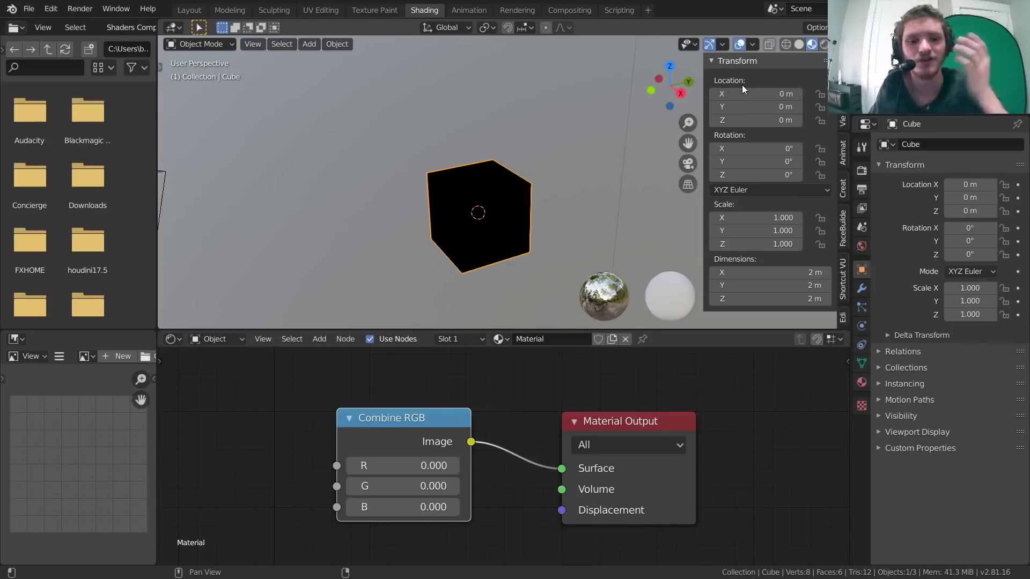
middle_drag(436, 417, 540, 380)
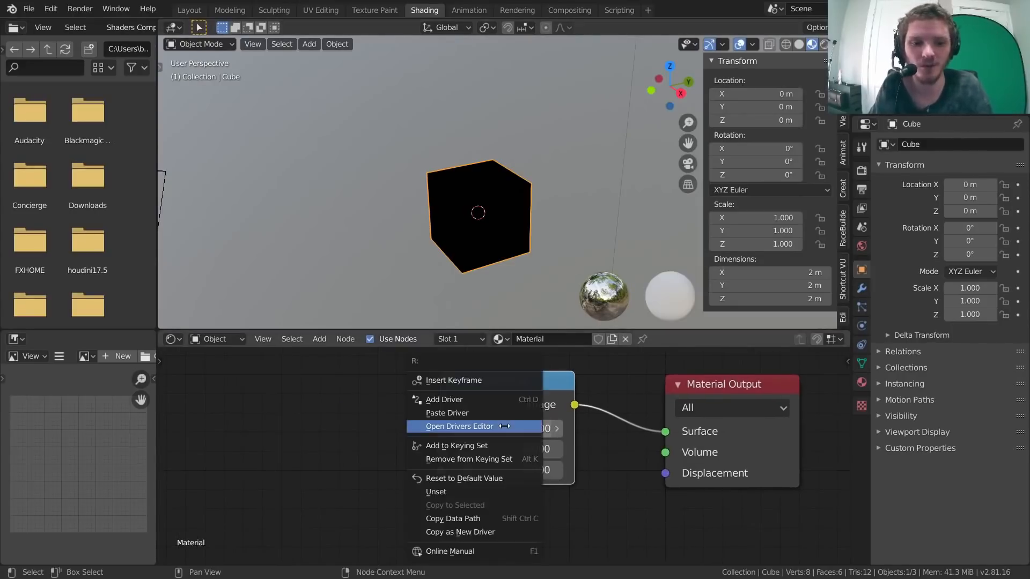
right_click(505, 426)
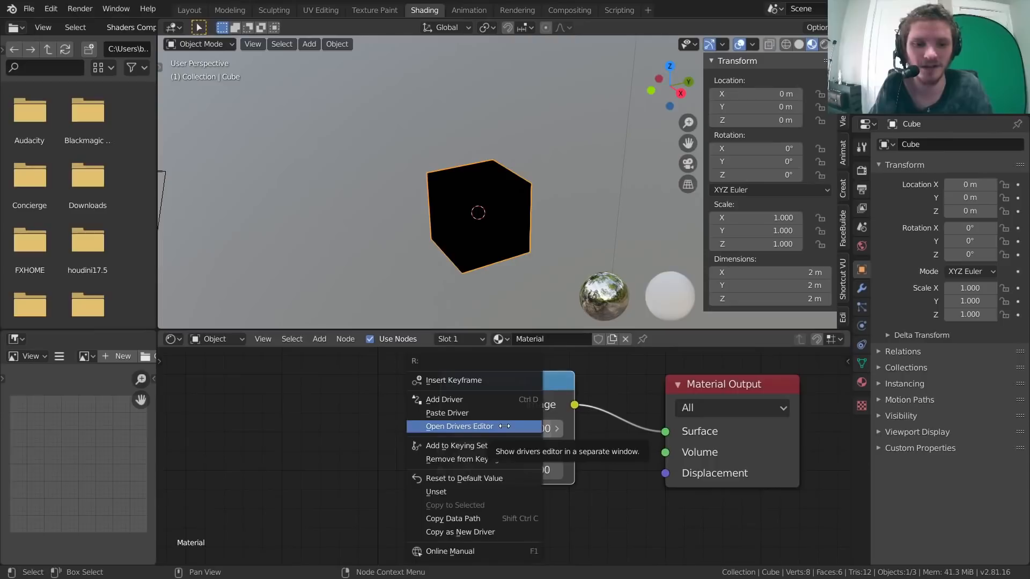
click(458, 413)
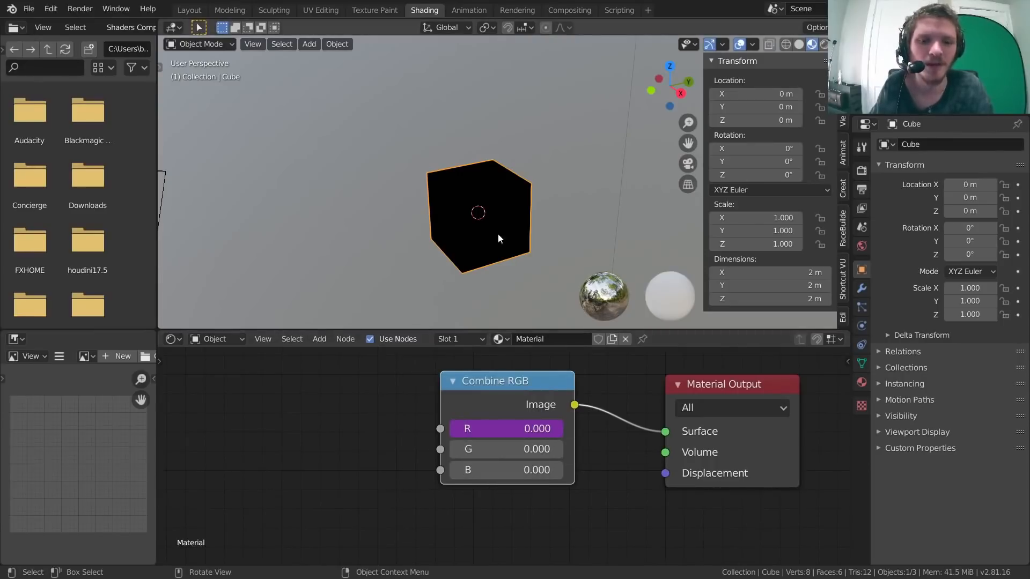
Step: Test the R driver by setting the cube's X location to 0.54 m and moving the cube along X to about 0.46 m
drag(764, 93, 804, 93)
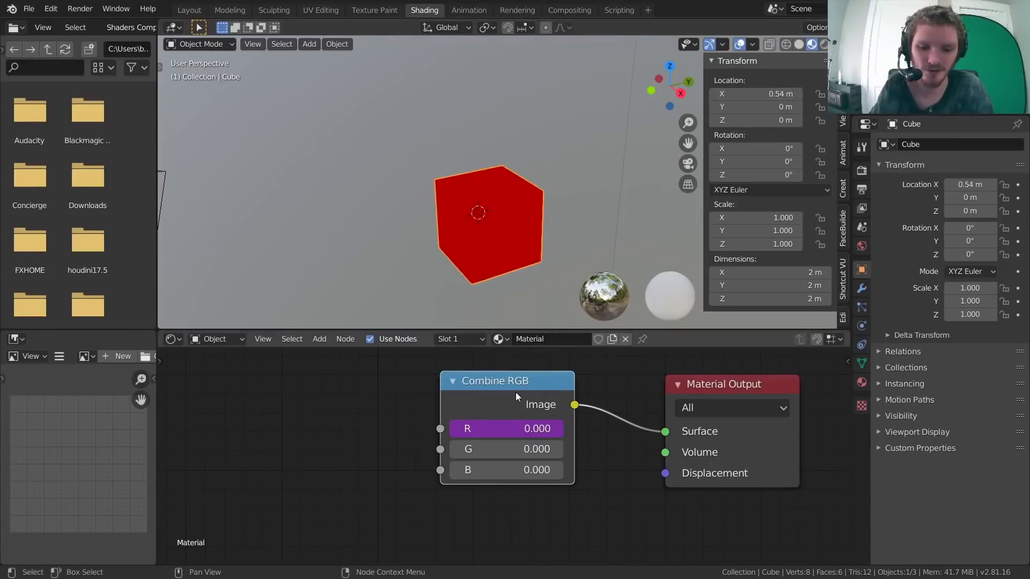
key(Right)
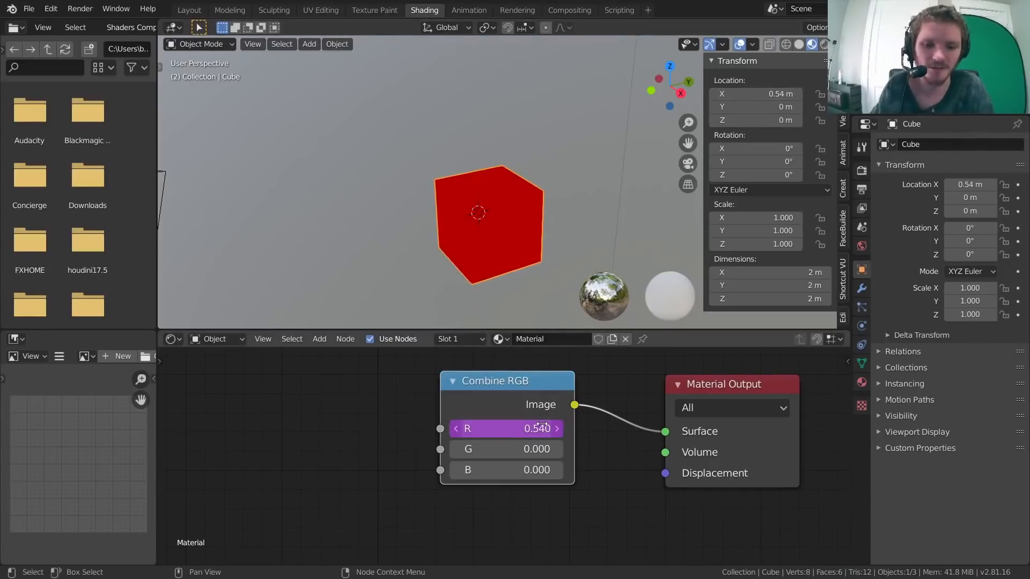
key(Left)
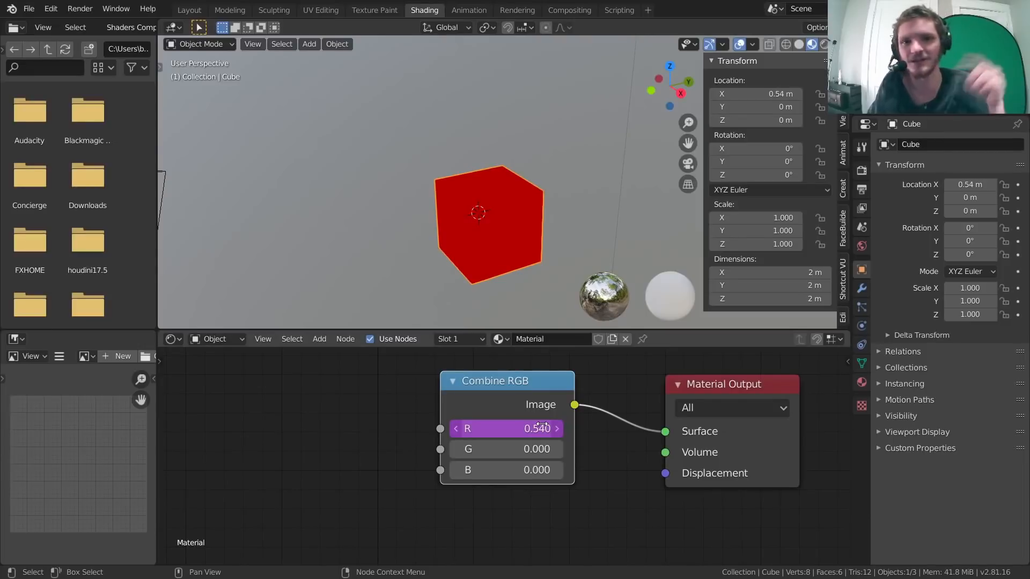
key(g)
key(x)
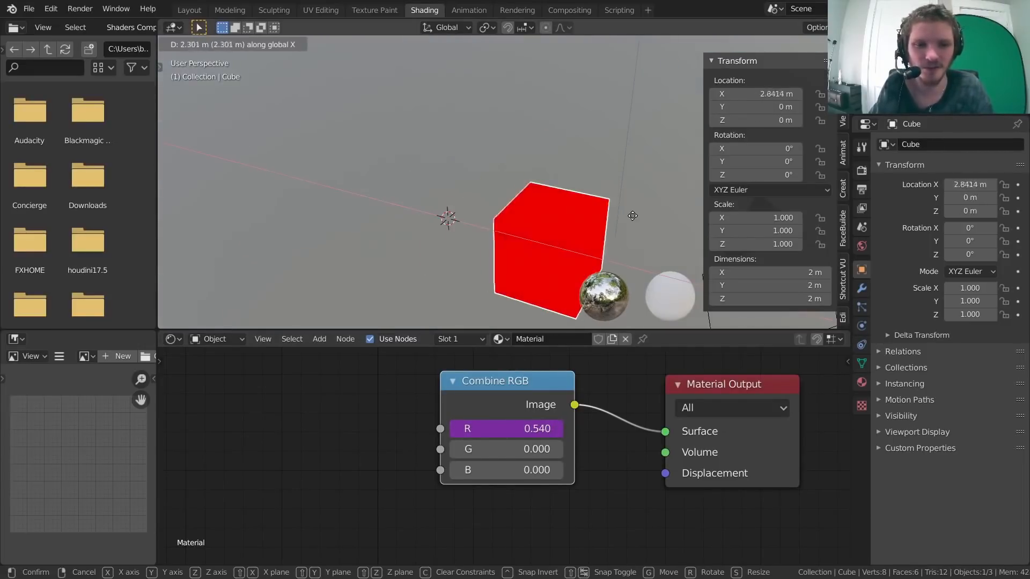
click(540, 202)
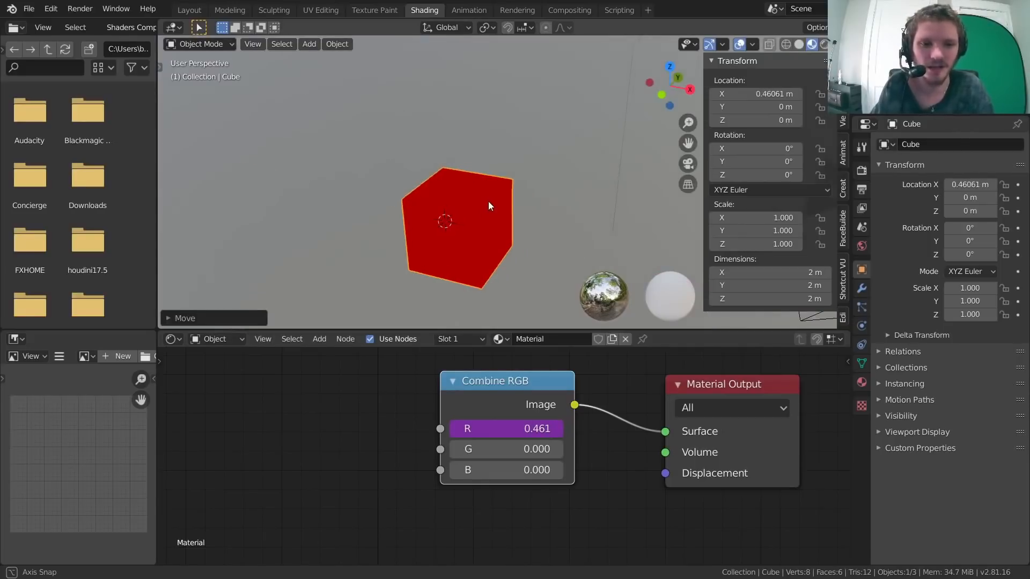
Step: Split off a strip beneath the shader node editor and turn it into a Timeline
drag(159, 561, 160, 525)
click(170, 533)
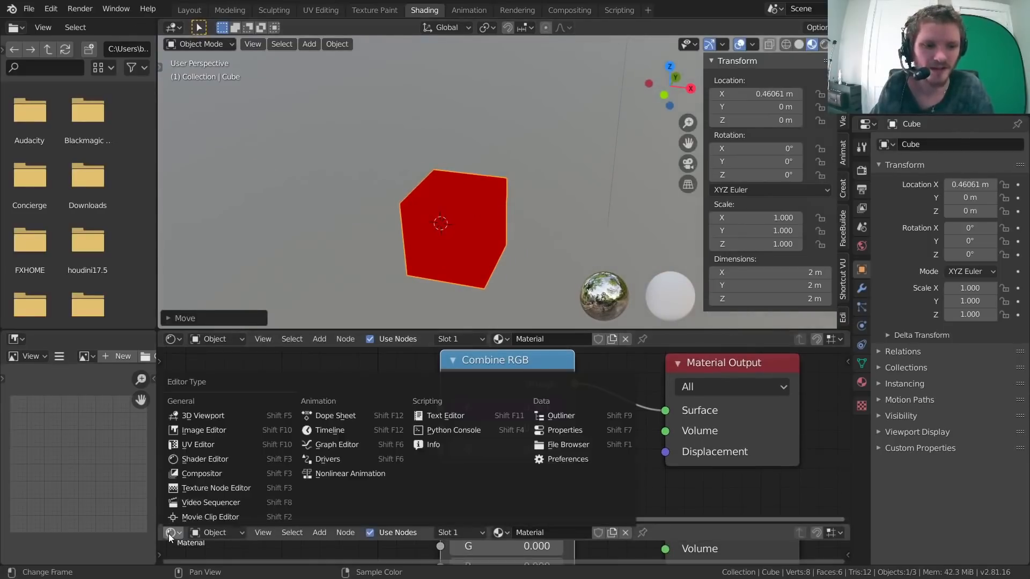
click(314, 433)
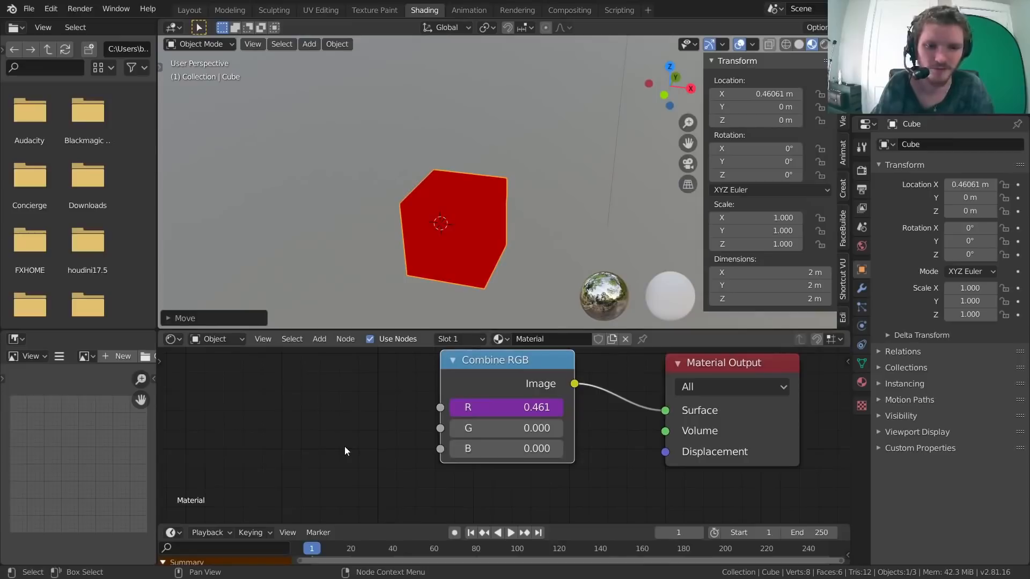
Step: Set the cube's X location to 0 m and keyframe its location at frame 1
click(784, 93)
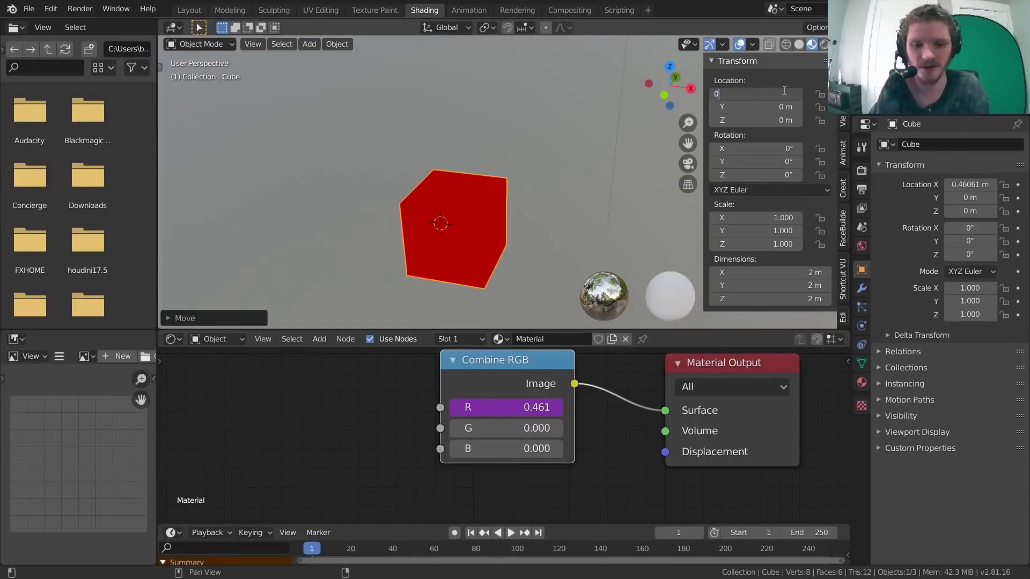
key(Return)
key(i)
Step: At frame 41, move the cube along the X axis to 3.511 m and keyframe its location
click(397, 549)
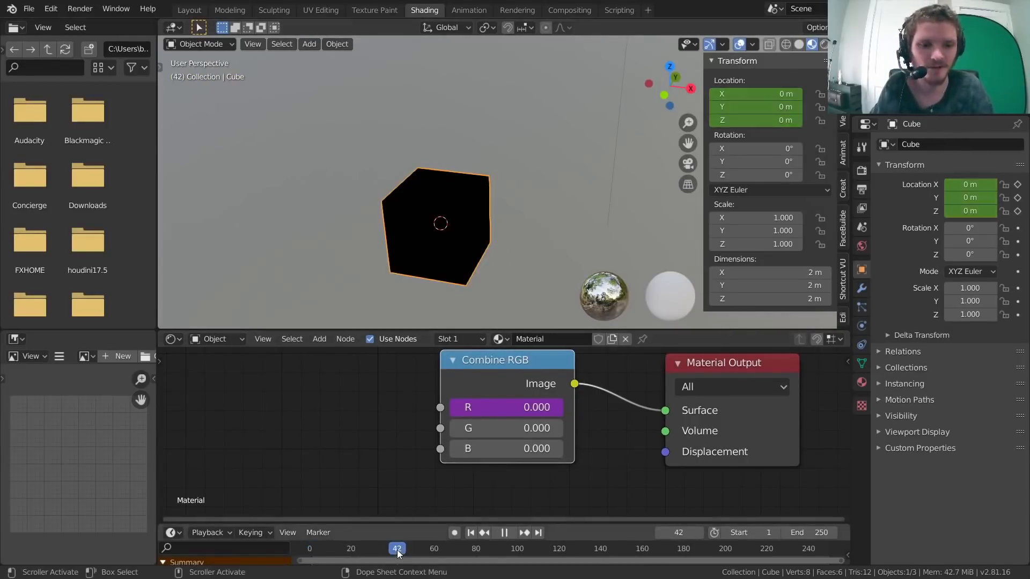
drag(397, 554, 394, 553)
key(g)
key(x)
click(604, 253)
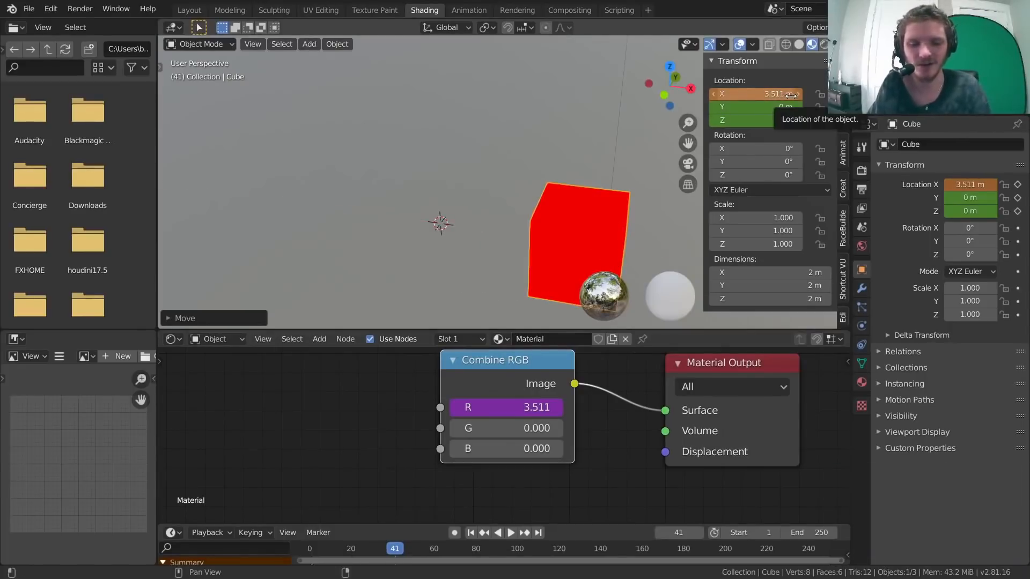
key(i)
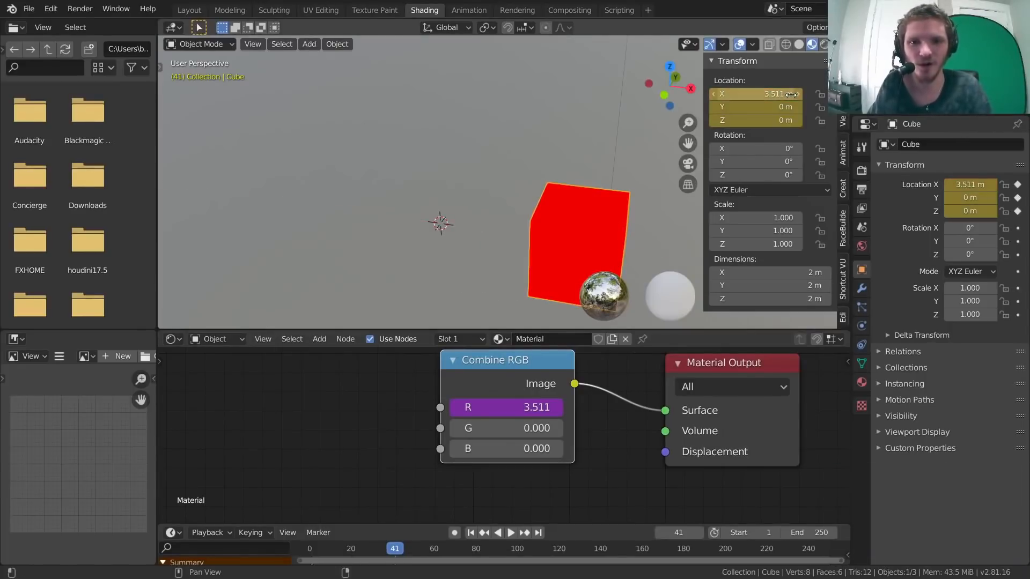
Step: Change the scene's color management view transform to Standard in the render settings
click(861, 170)
click(909, 459)
scroll(954, 466, down, 1)
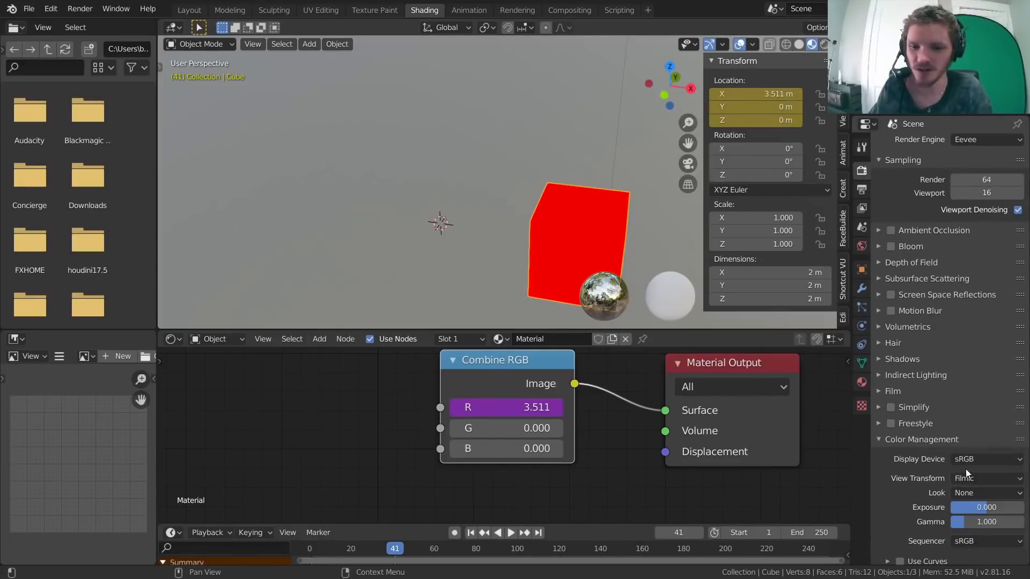
click(972, 476)
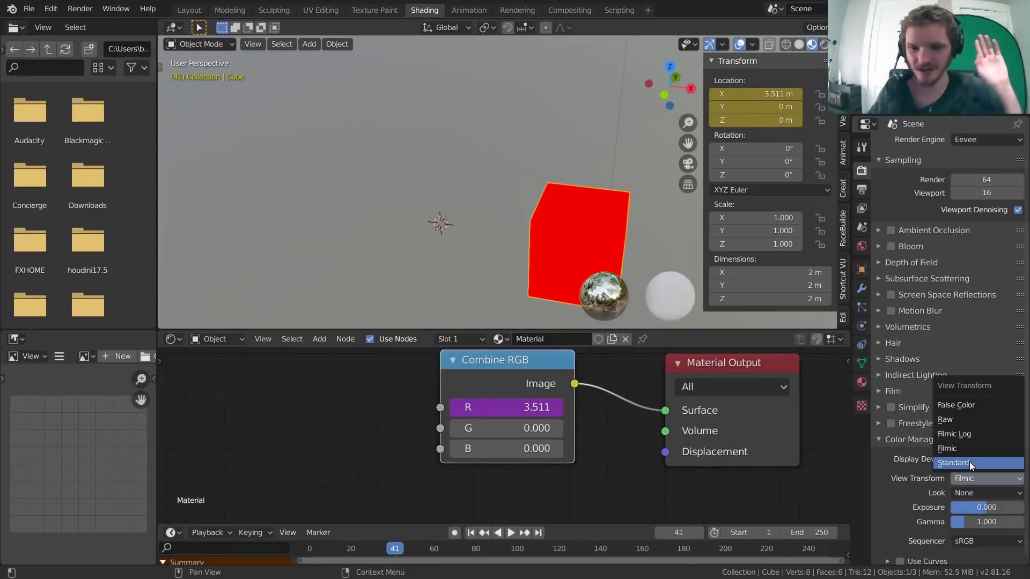
click(969, 461)
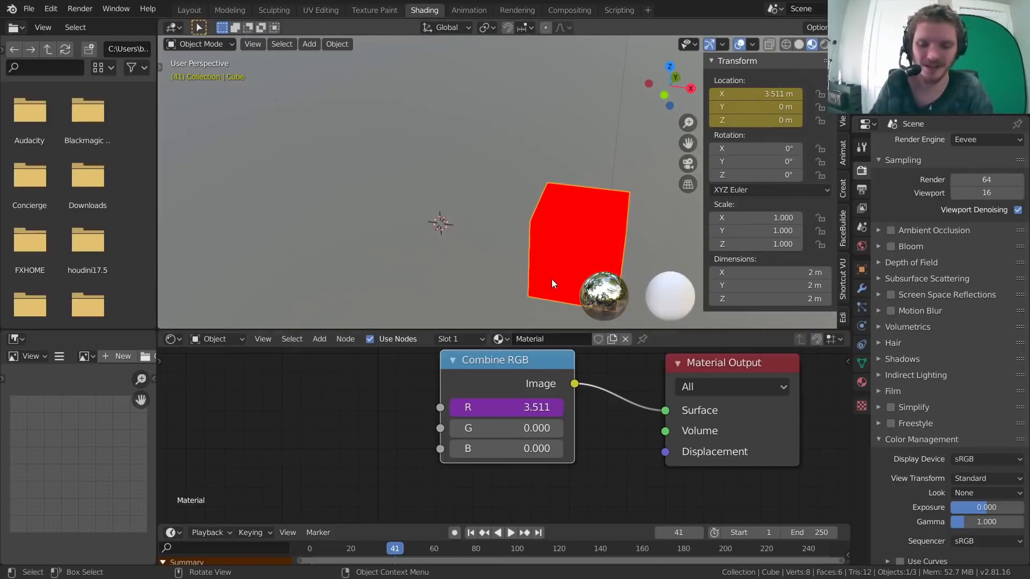
Step: Play the cube animation twice from the first frame to check the driven color, and return to frame 1
key(shift+Left)
key(space)
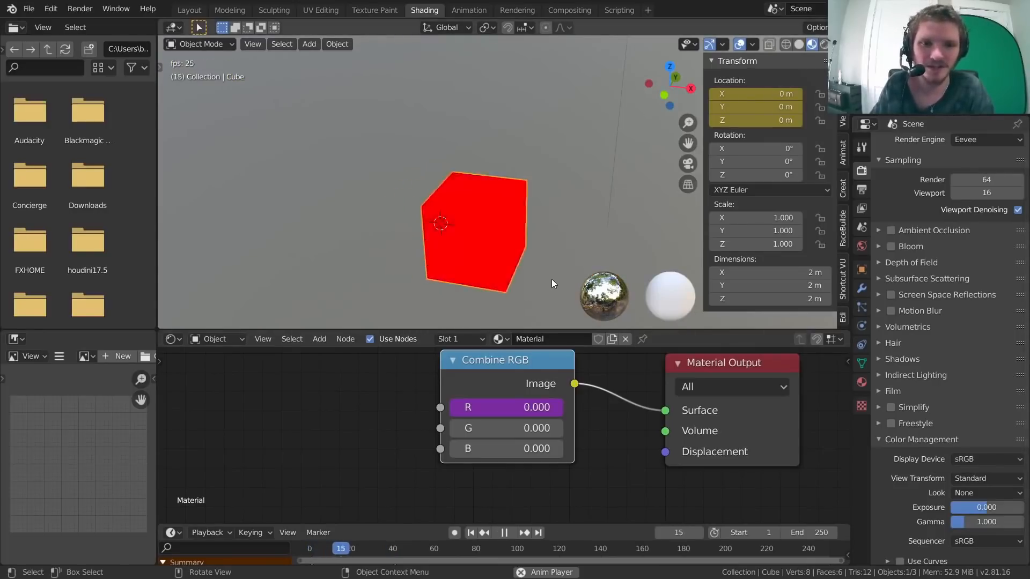
key(space)
key(shift+Left)
key(space)
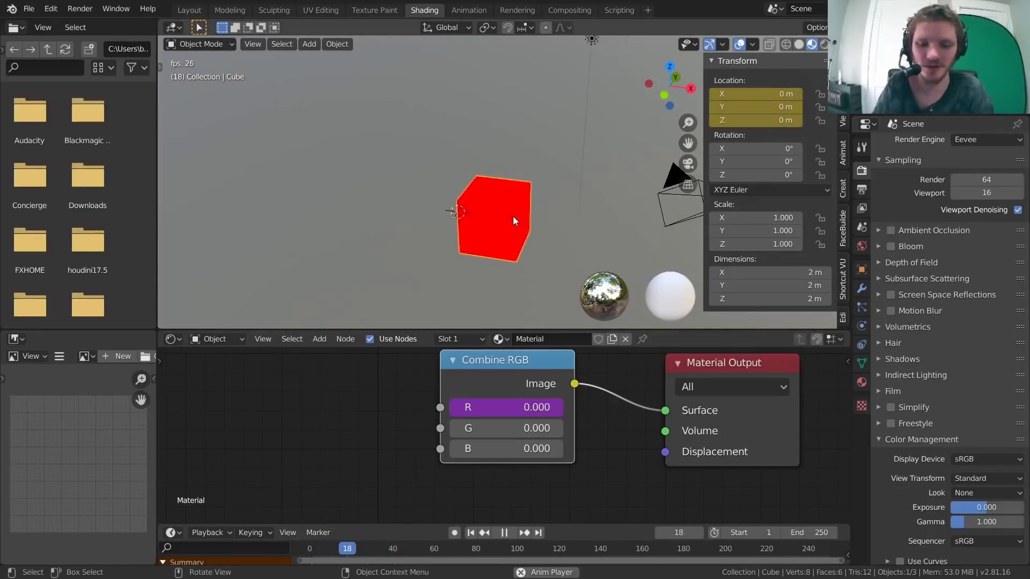
key(space)
key(shift+Left)
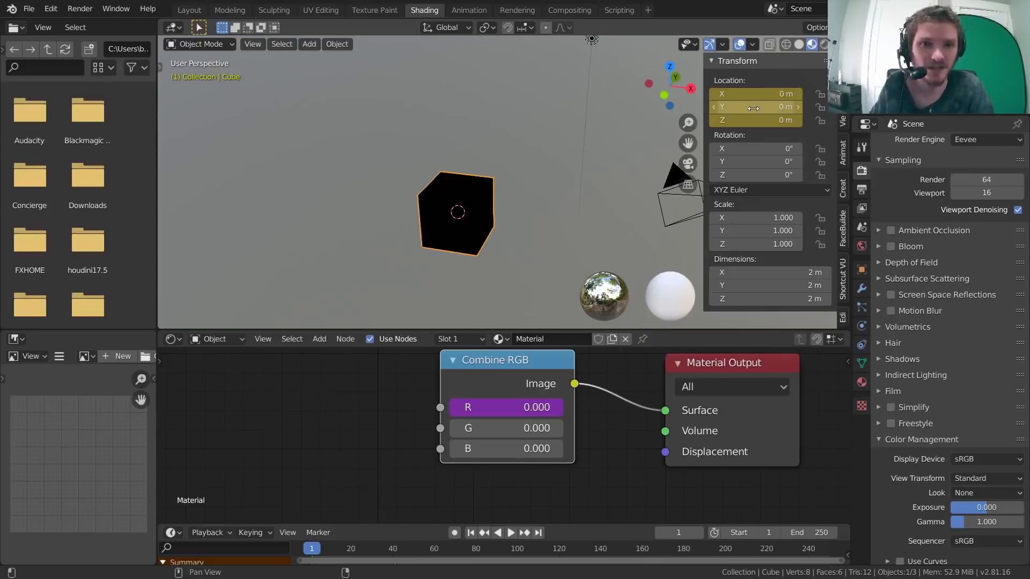
Step: Paste the X location driver onto Combine RGB's G and B inputs and play the animation to check the color change
right_click(509, 423)
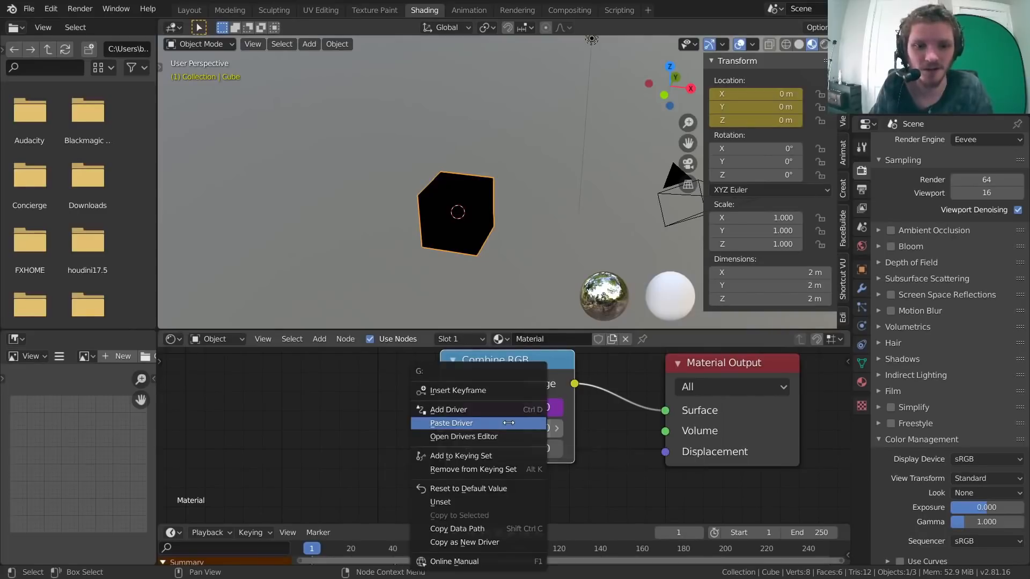
click(509, 423)
right_click(528, 446)
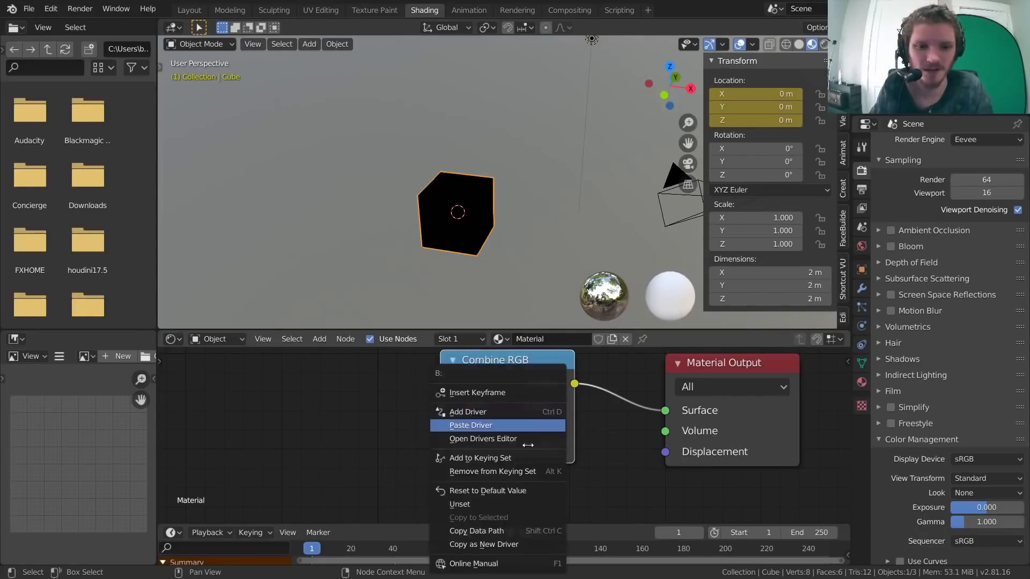
click(499, 424)
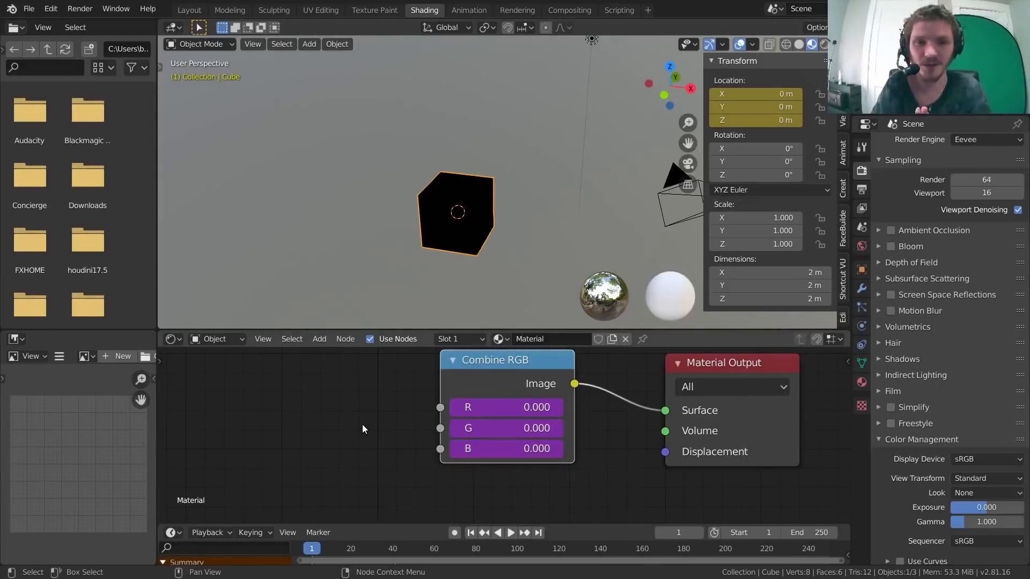
key(space)
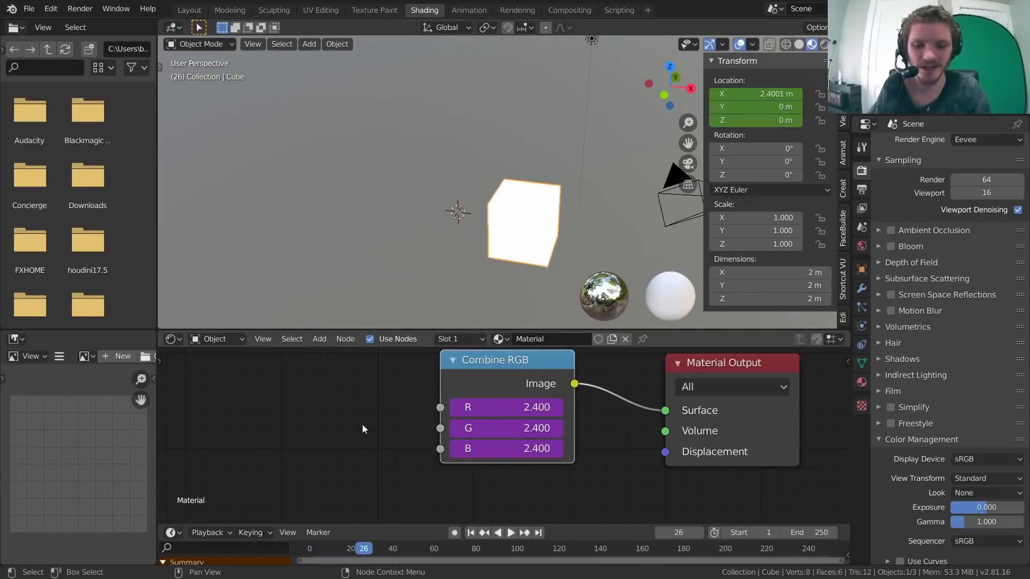
key(Escape)
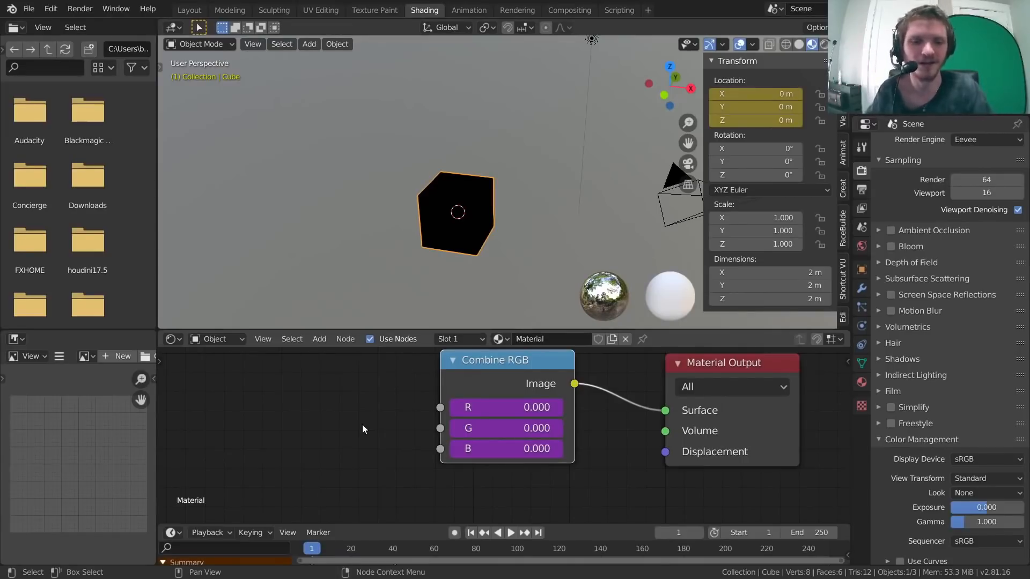
Step: Replay the cube animation twice from the first frame to examine the three driven color channels, and return to frame 1
key(space)
key(space)
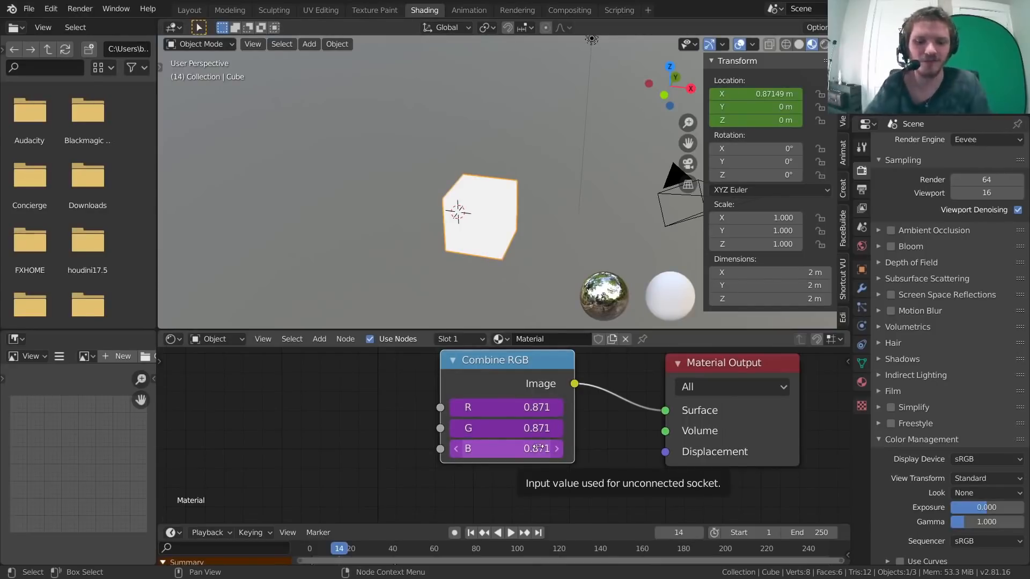
key(shift+Left)
key(space)
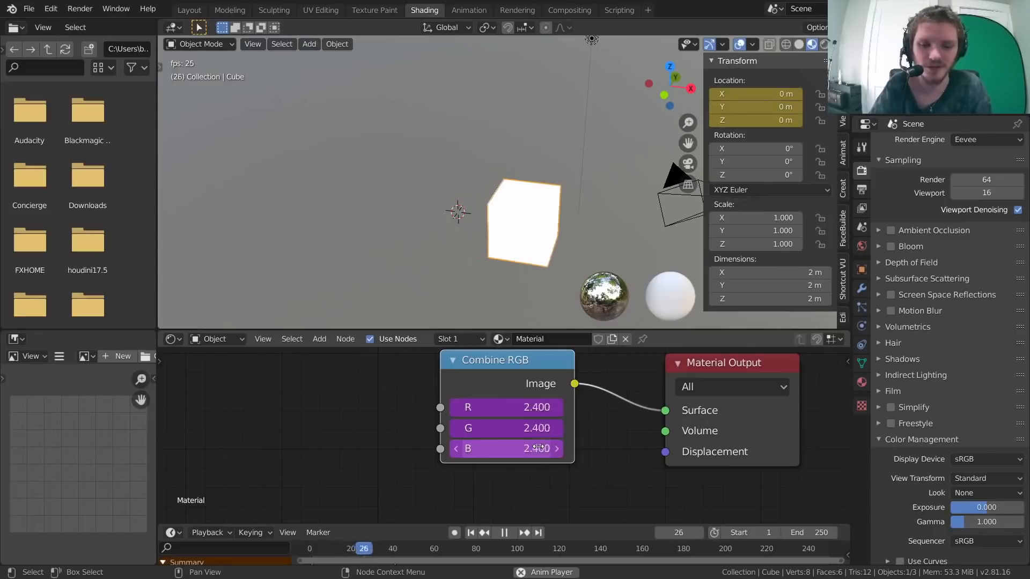
key(shift+Left)
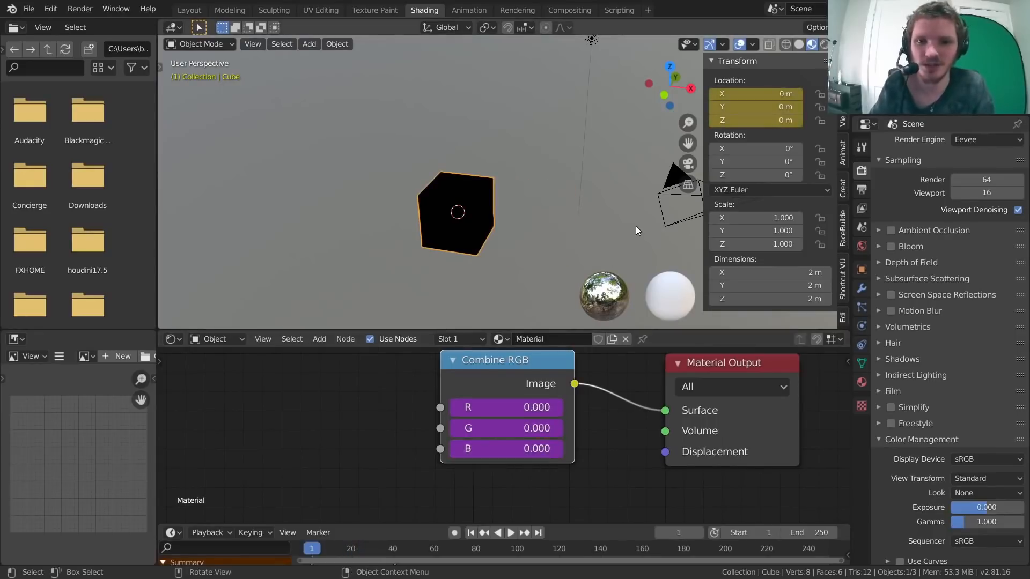
Step: Copy the cube's Y location as a new driver and paste it onto Combine RGB's G input
right_click(751, 107)
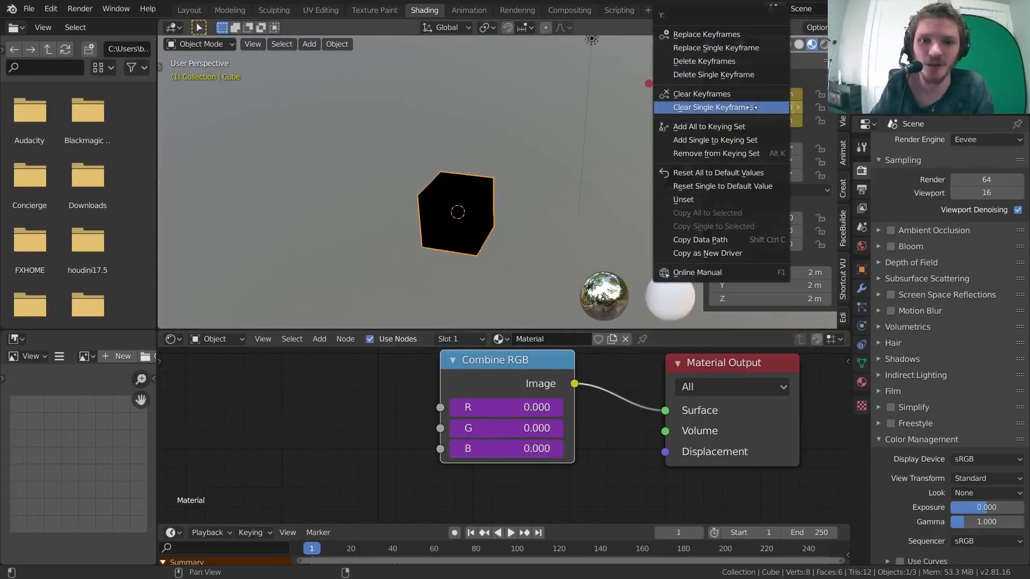
click(707, 253)
right_click(510, 433)
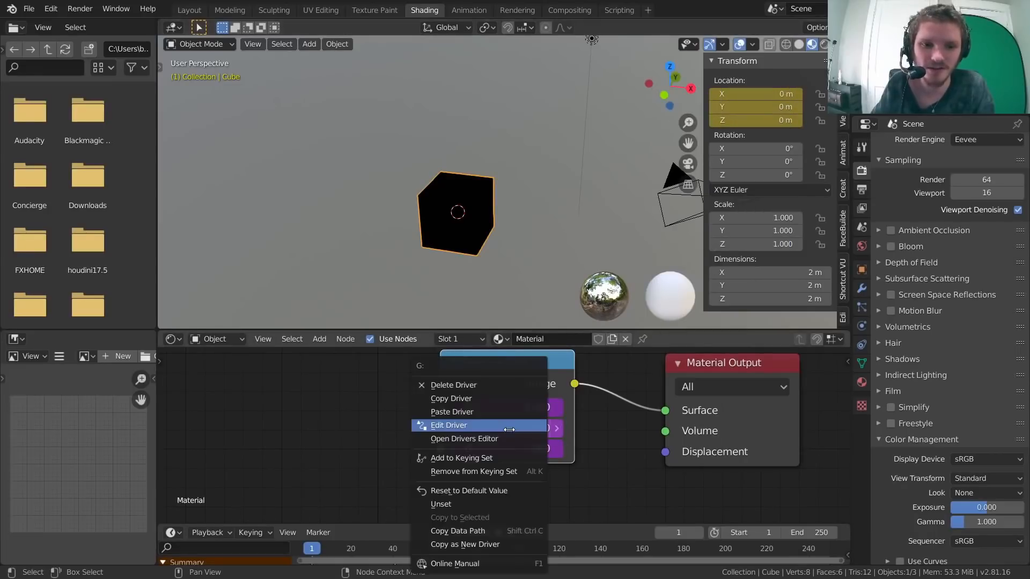
click(460, 411)
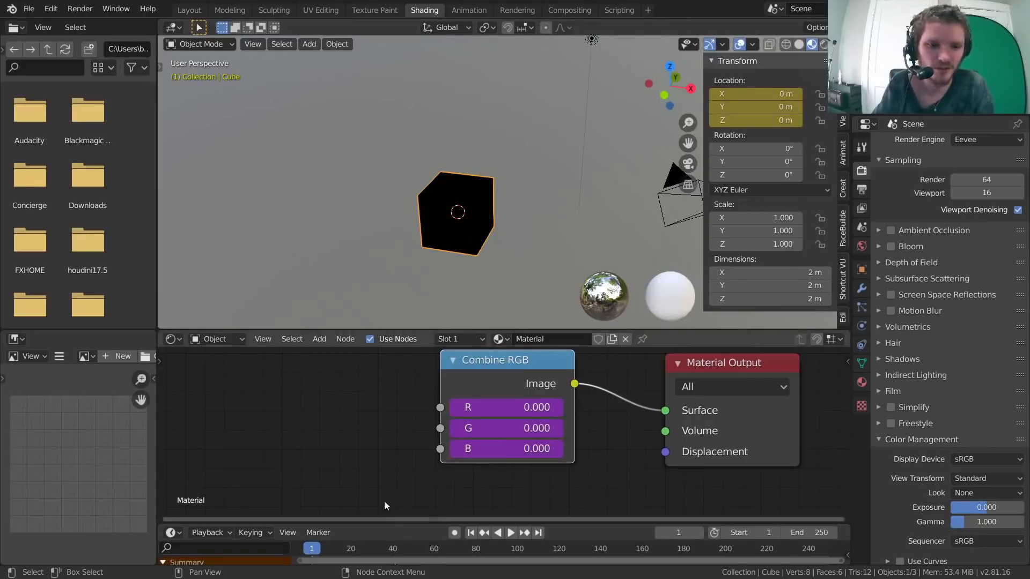
Step: Enlarge the timeline area and delete the cube's location keyframes
drag(400, 523, 400, 473)
key(x)
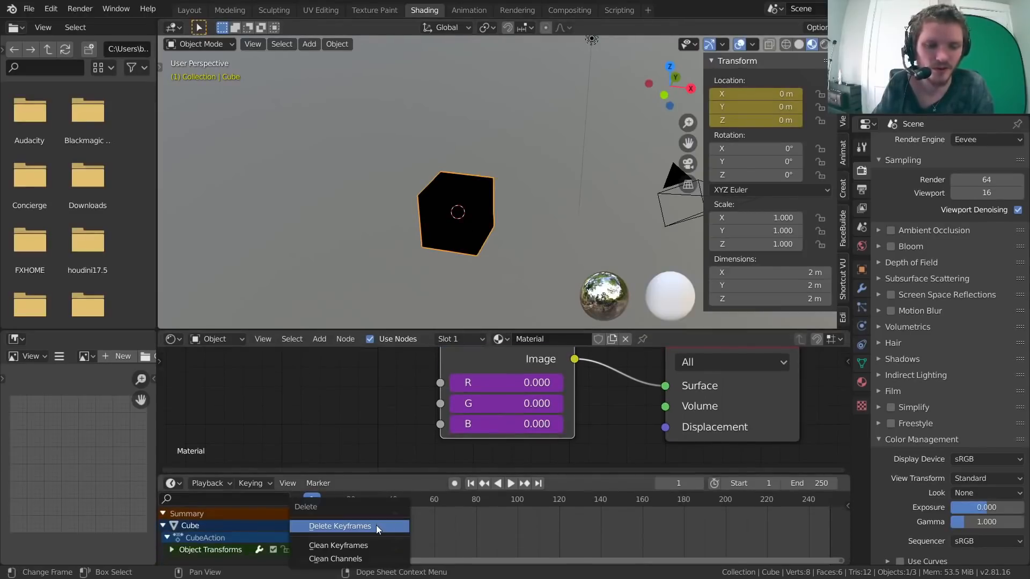
click(375, 526)
Step: Move the cube along the X axis to test the driven color, and undo the move
key(g)
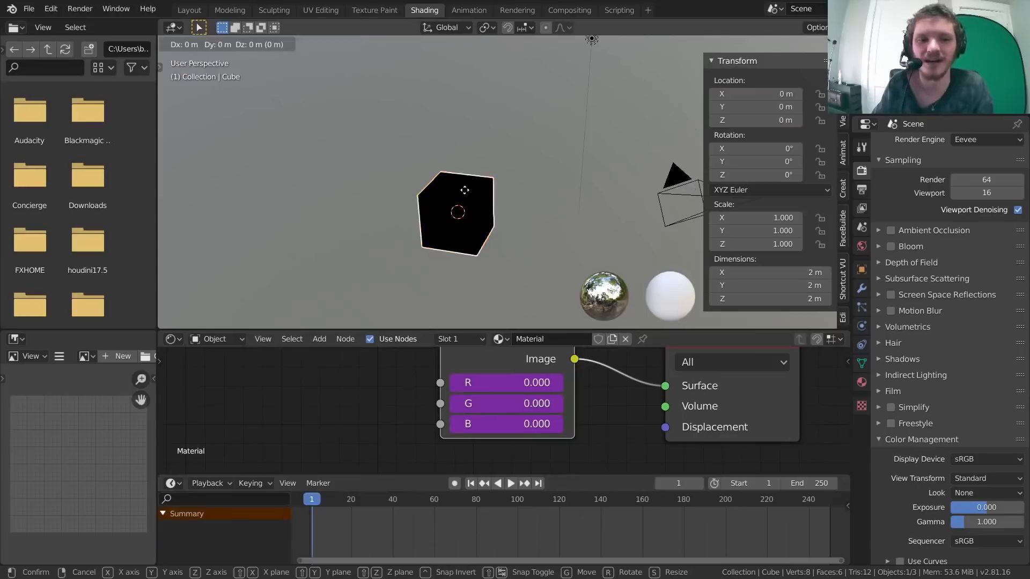
key(x)
click(520, 194)
key(ctrl+z)
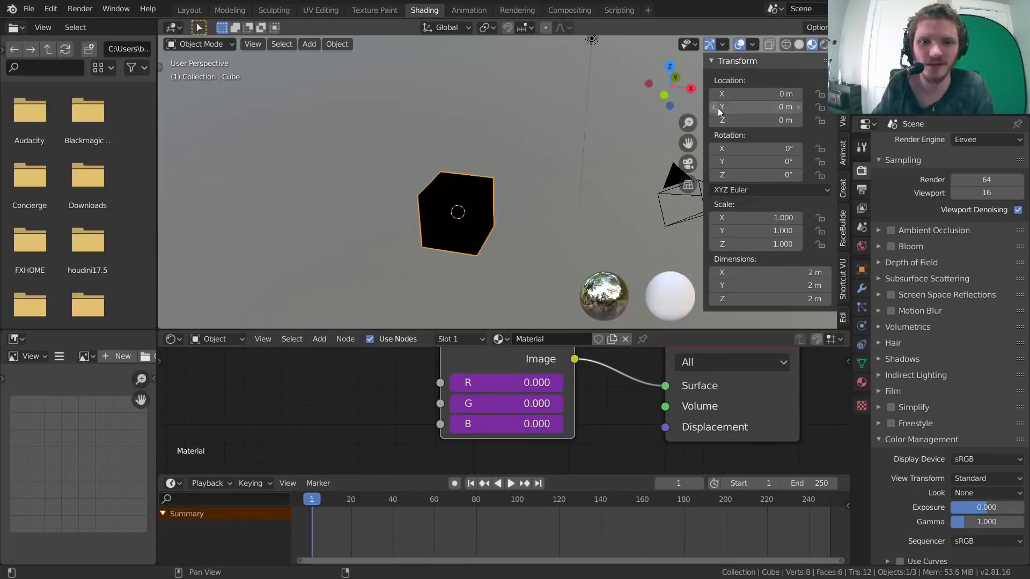
Step: Delete the driver from Combine RGB's B input
right_click(527, 425)
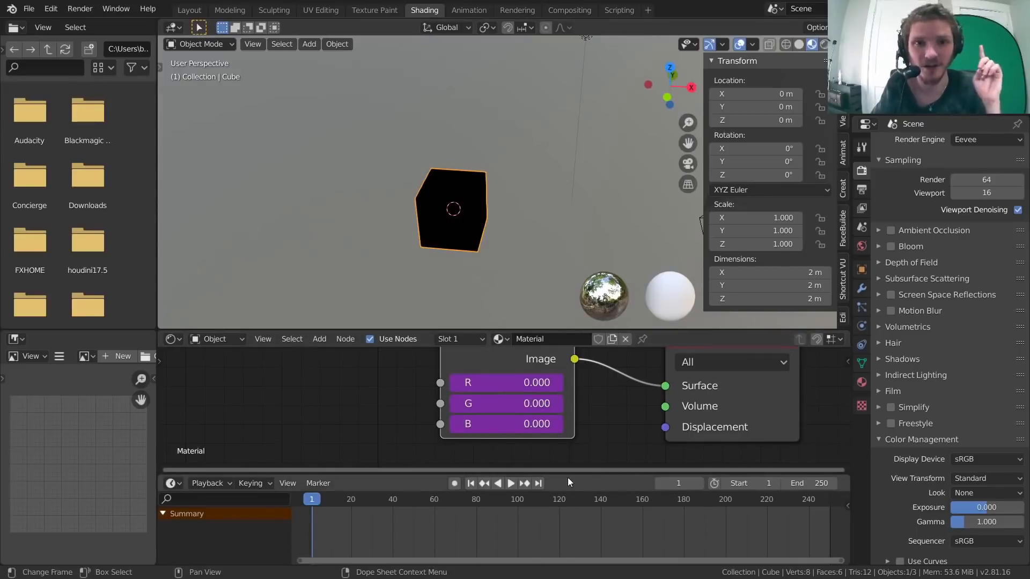
right_click(477, 426)
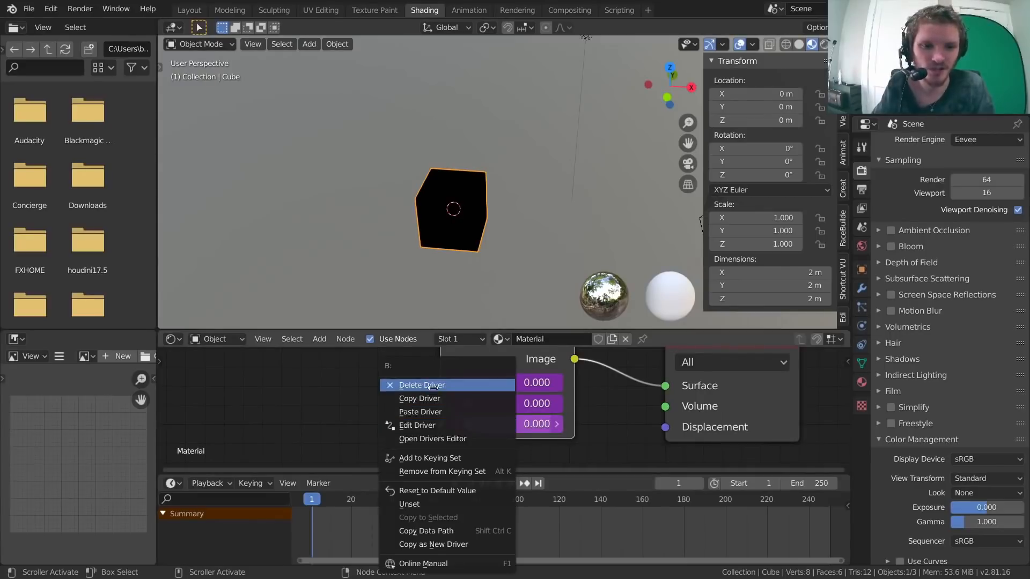
click(434, 391)
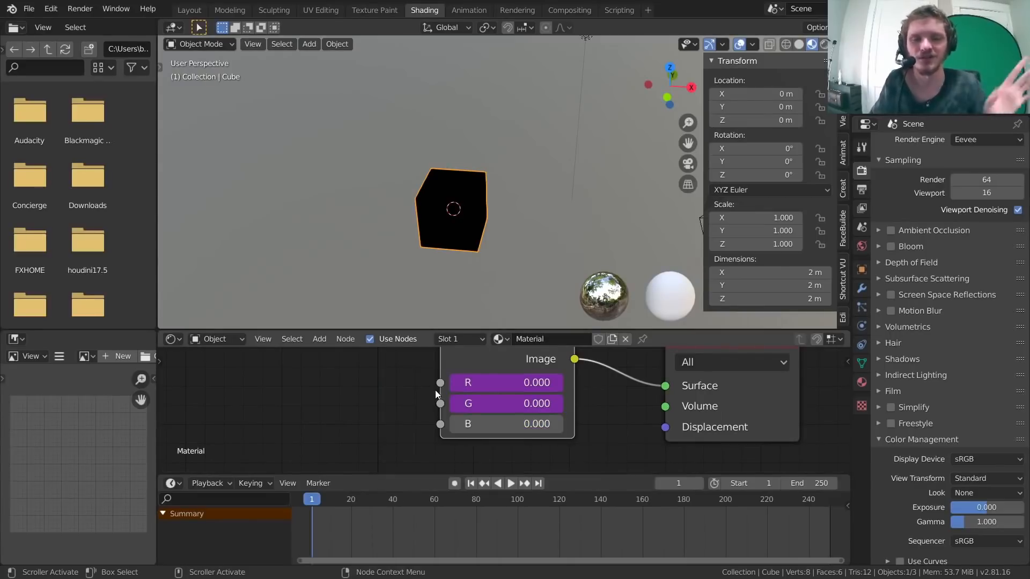
Step: Try moving the cube along the X axis to check the R channel's driver, and cancel the move
scroll(461, 164, up, 1)
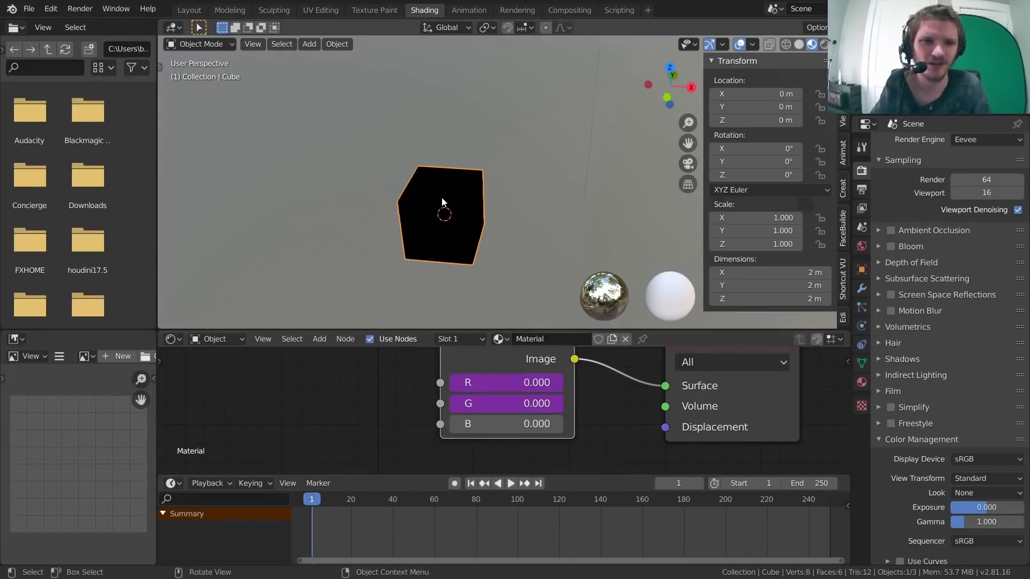
click(182, 336)
click(182, 339)
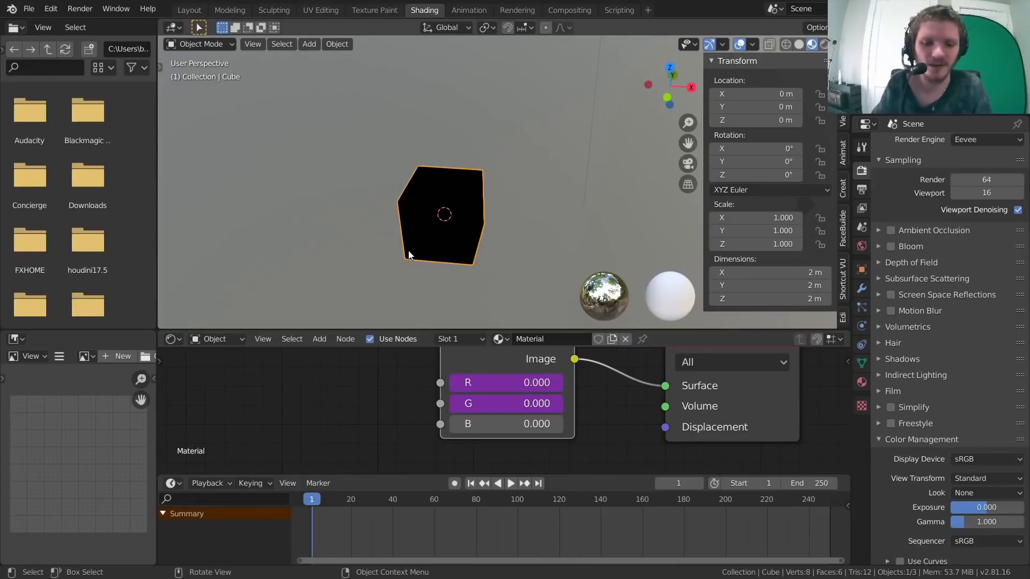
key(g)
key(x)
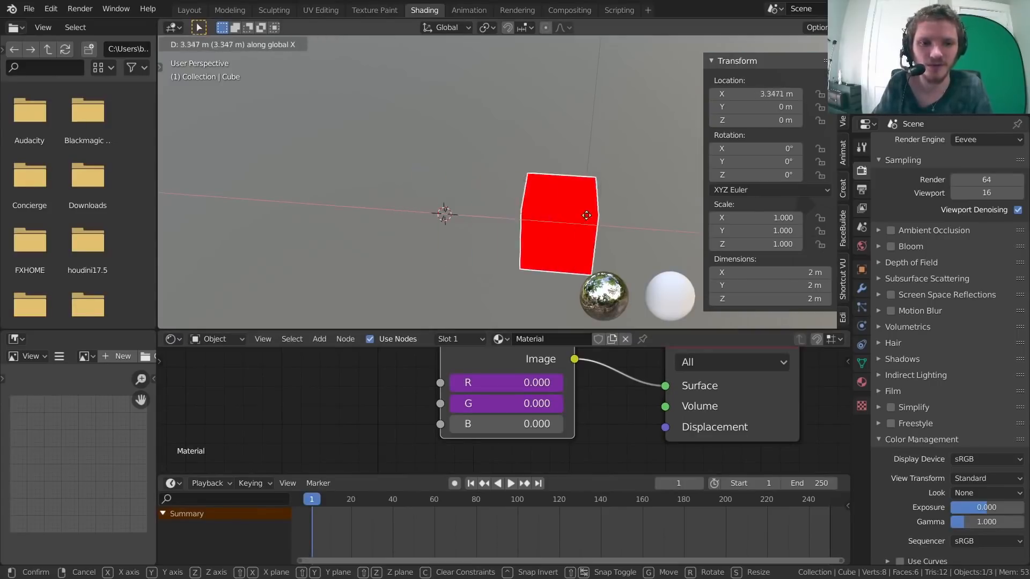
key(Escape)
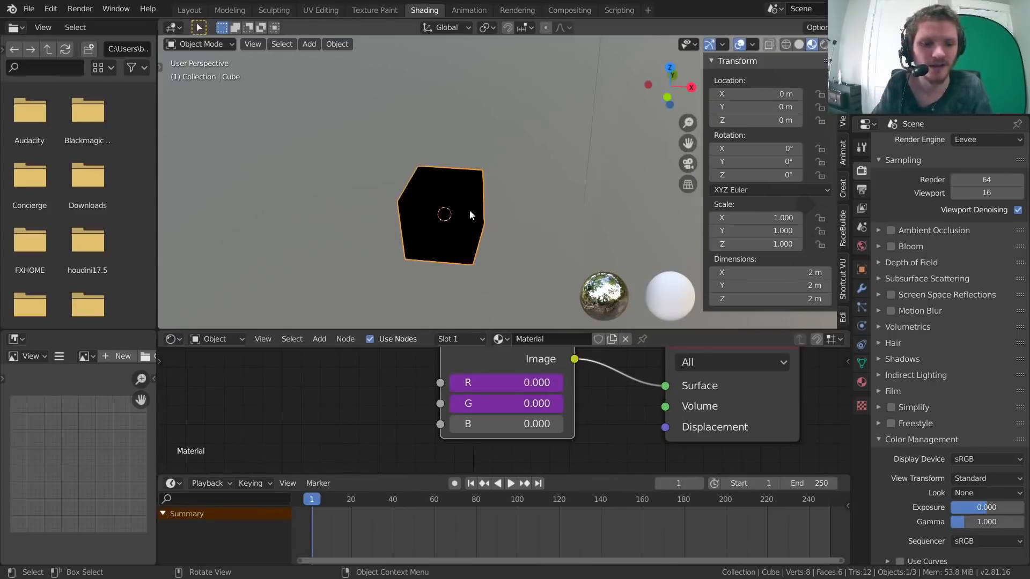
Step: Move the cube about 1.13 m along the Y axis and about 1.23 m along the X axis
key(g)
key(y)
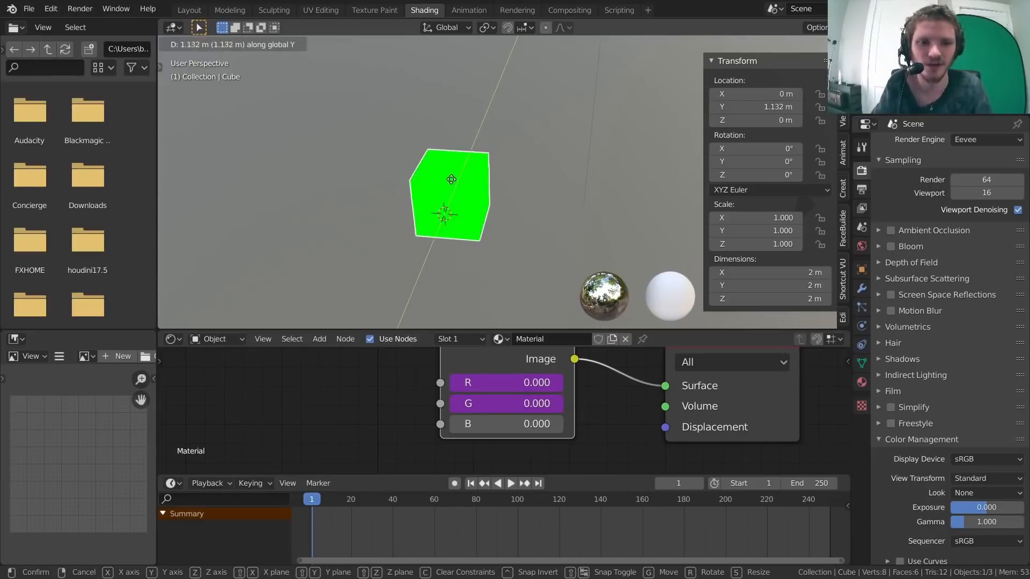
click(451, 179)
key(g)
key(x)
click(492, 178)
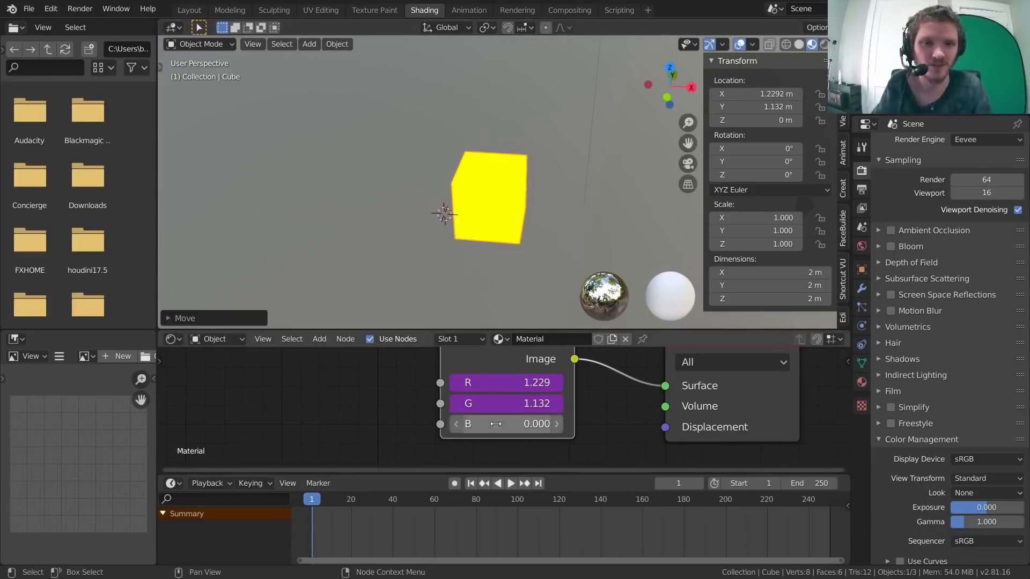
Step: Add a Value node beside Combine RGB and connect its output to the G input
middle_drag(556, 360, 538, 389)
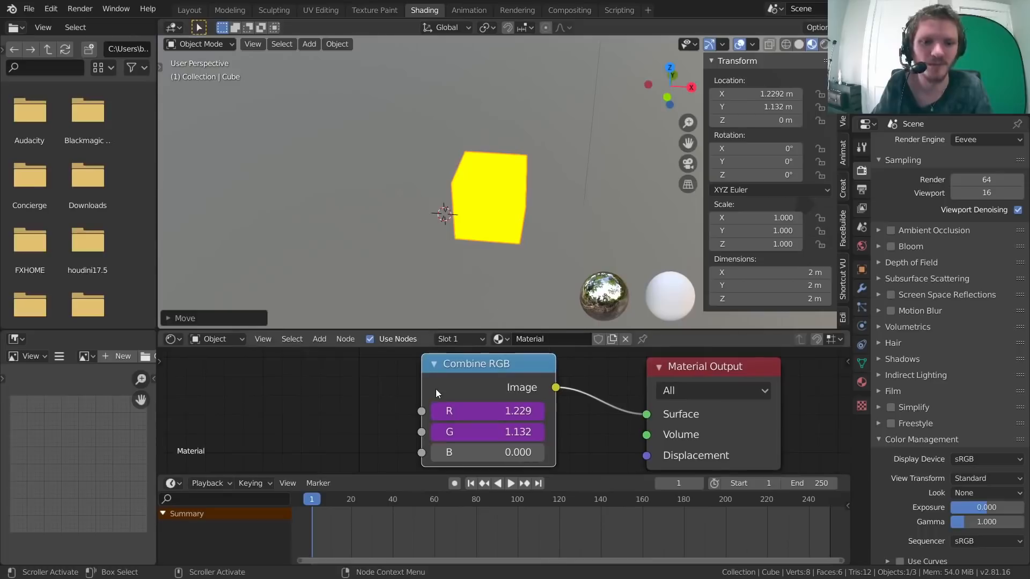
middle_drag(346, 399, 470, 386)
key(shift+a)
click(392, 369)
text(val)
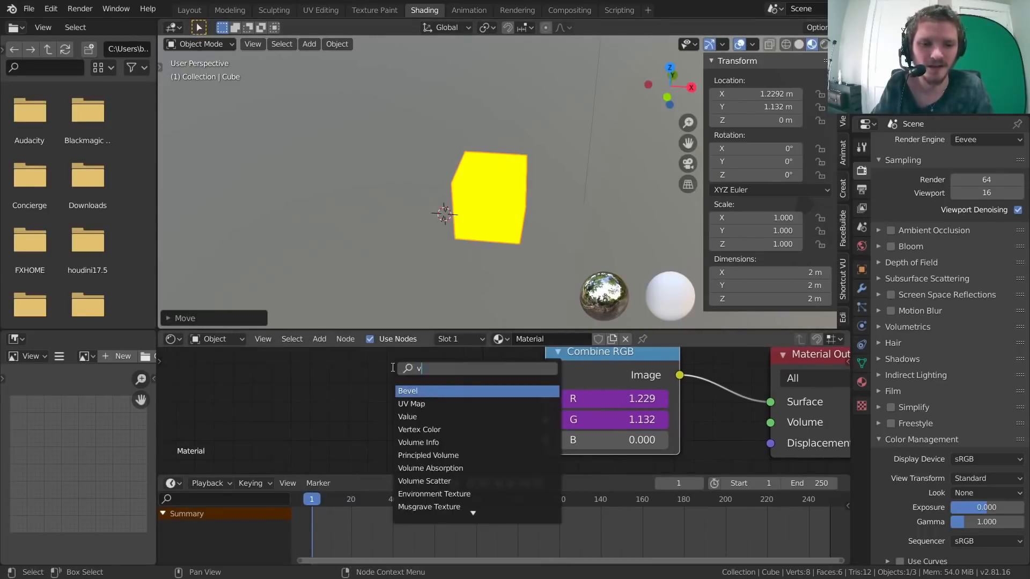
key(Return)
click(398, 375)
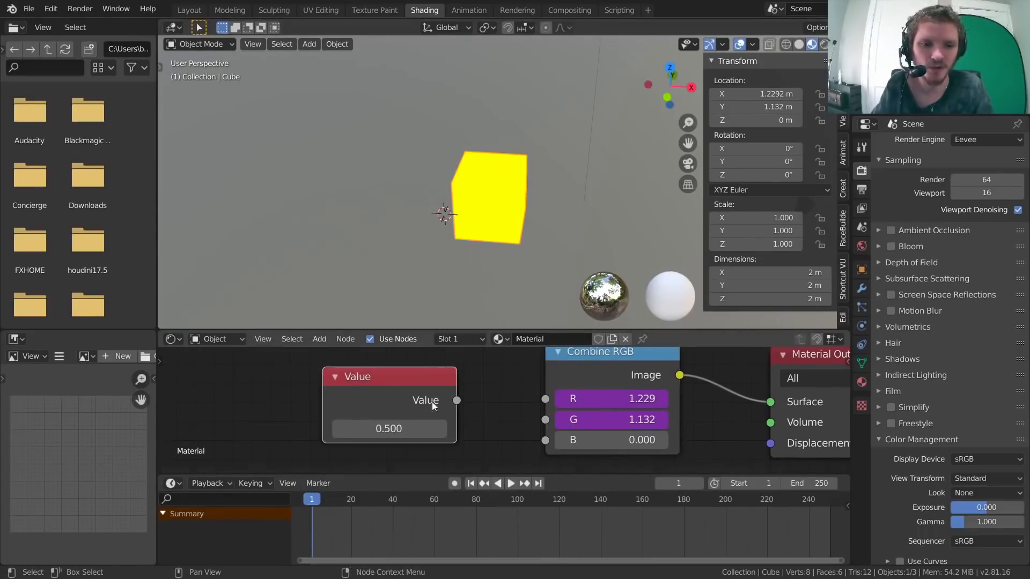
drag(456, 400, 545, 420)
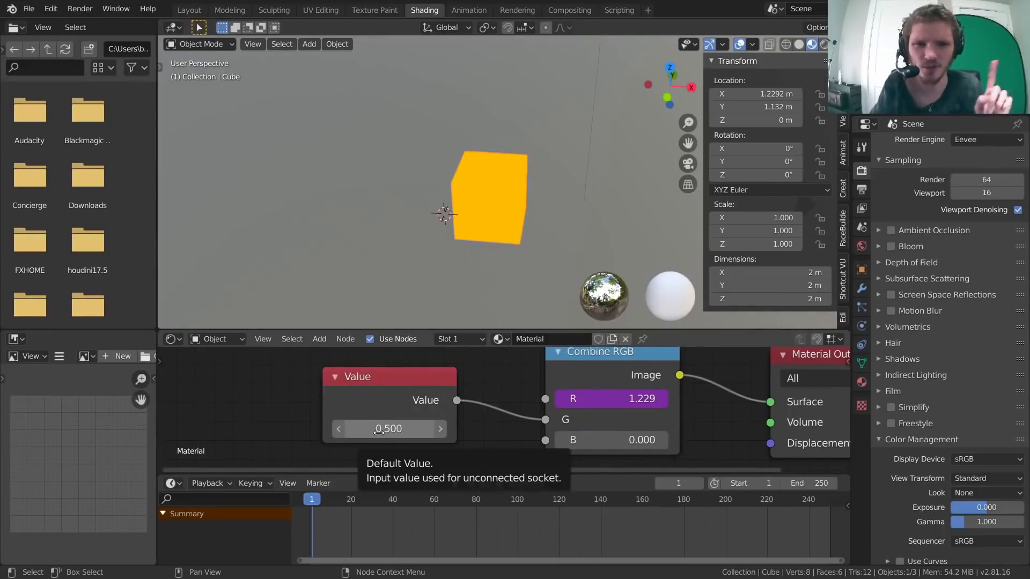
Step: Reposition the Value node in front of Combine RGB and try to open the options for its value
scroll(392, 411, down, 2)
drag(453, 401, 483, 444)
scroll(321, 406, up, 2)
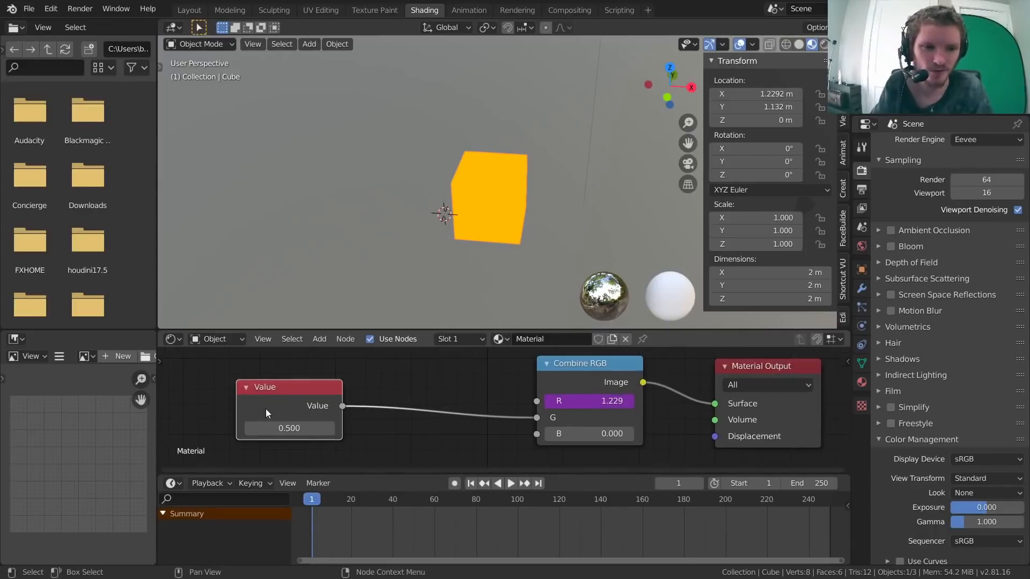
drag(265, 413, 331, 391)
right_click(323, 406)
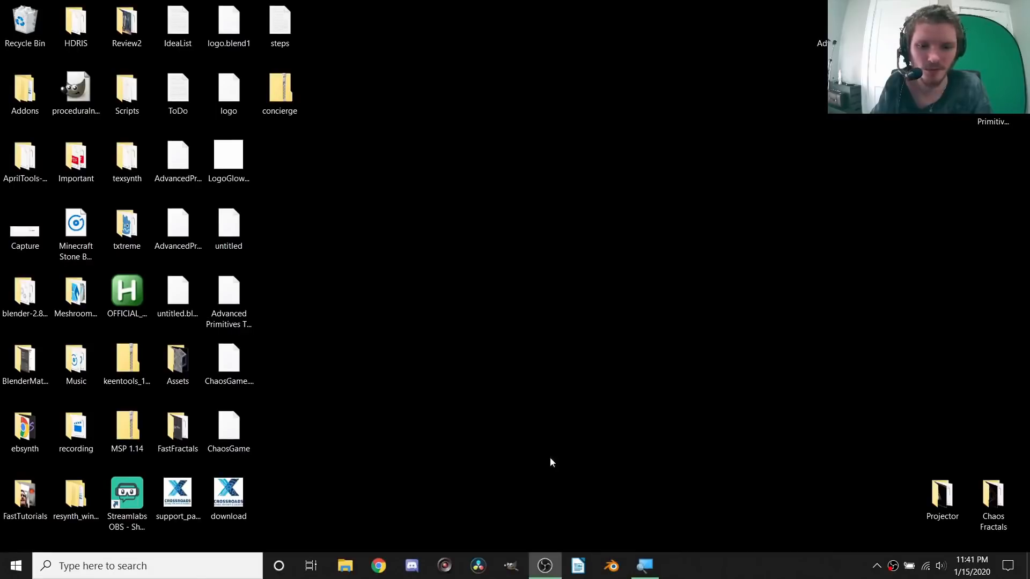
Step: Start Blender again, dismiss the splash screen and make the window full screen
click(616, 570)
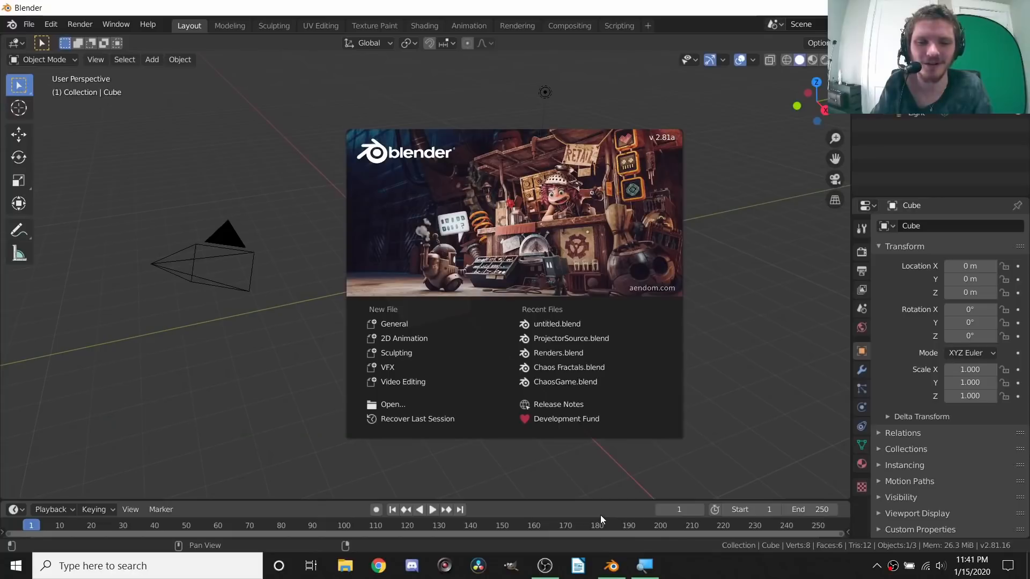
click(721, 385)
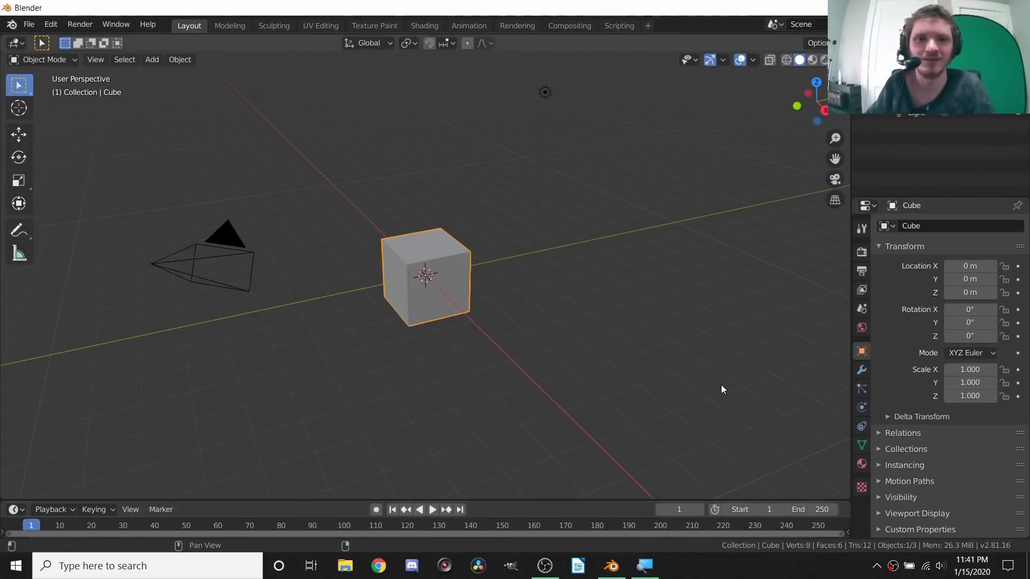
key(q)
click(485, 148)
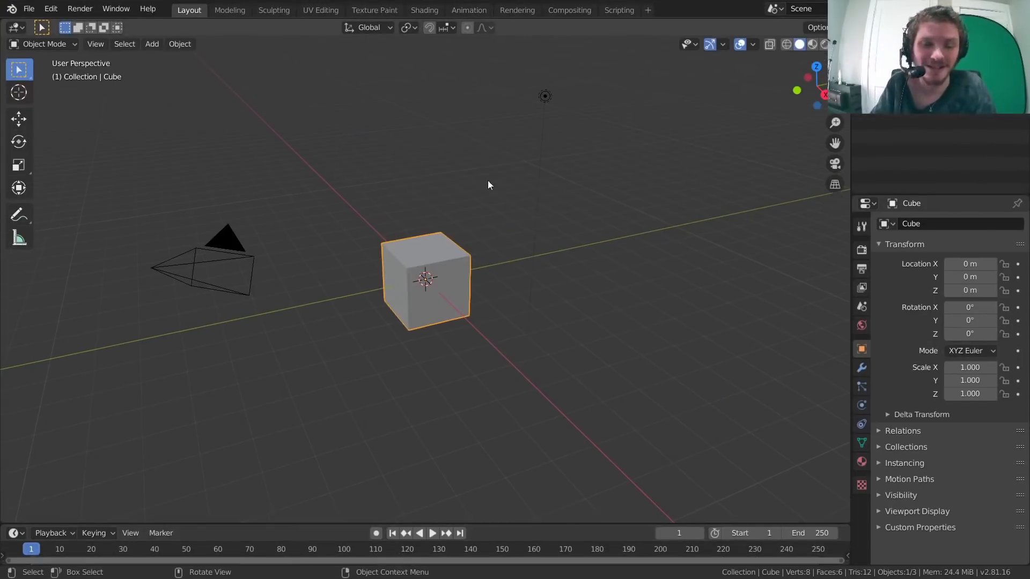
scroll(465, 212, up, 1)
Step: Switch to the Shading workspace and delete the cube material's default shader node, keeping Material Output
click(432, 10)
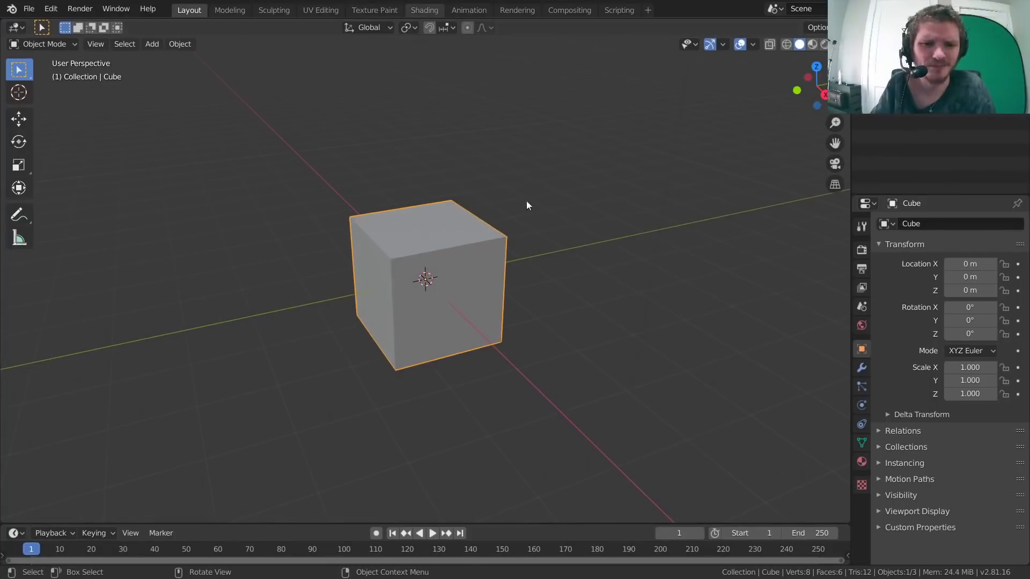
middle_drag(429, 384, 478, 456)
click(449, 436)
click(490, 407)
key(x)
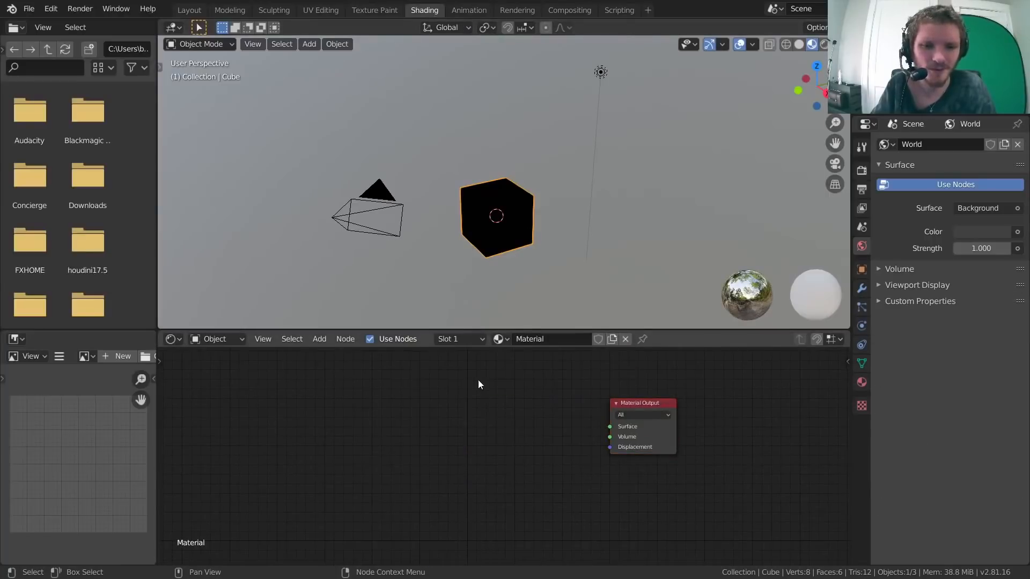
Step: Add a Combine RGB node beside Material Output and connect its Image output to the Surface input
key(shift+a)
click(479, 380)
text(combin)
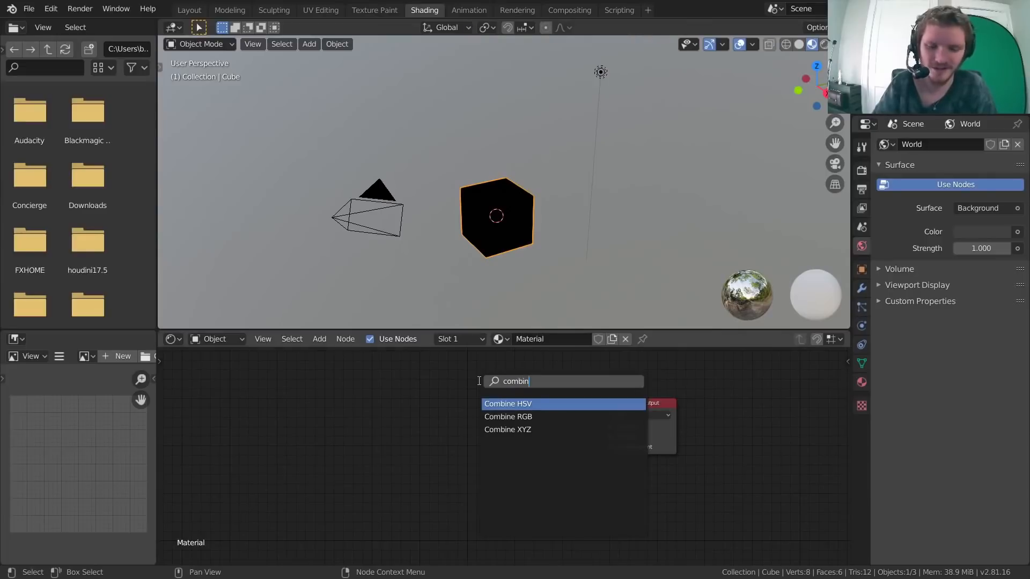
click(508, 416)
click(540, 417)
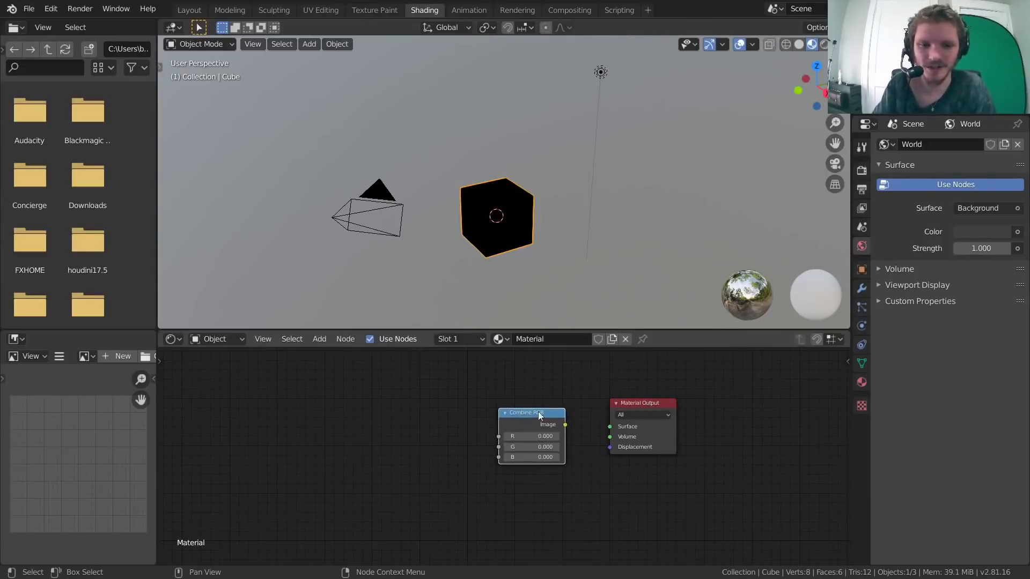
drag(565, 424, 612, 426)
drag(548, 425, 558, 419)
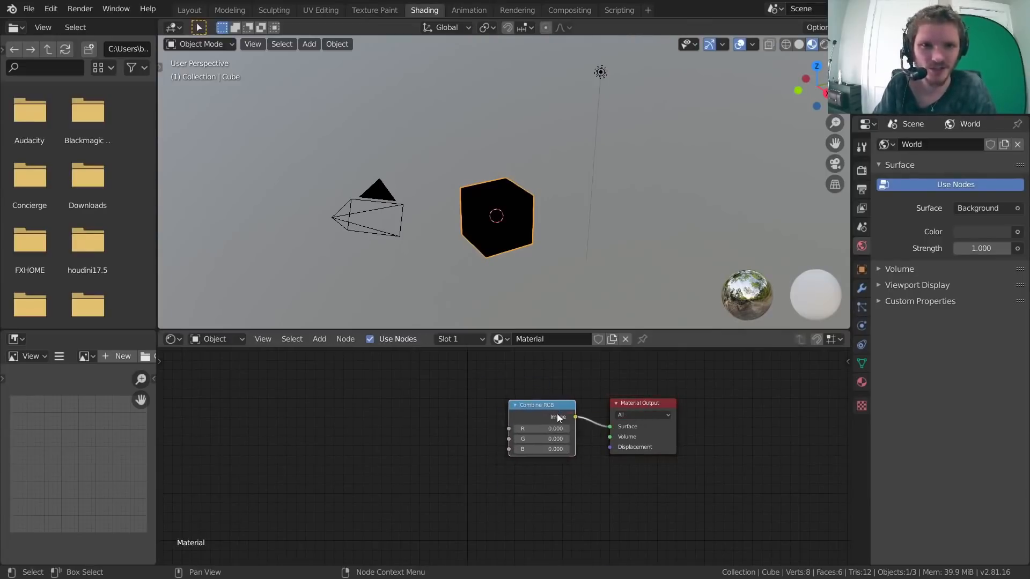
scroll(557, 418, up, 3)
middle_drag(566, 417, 494, 455)
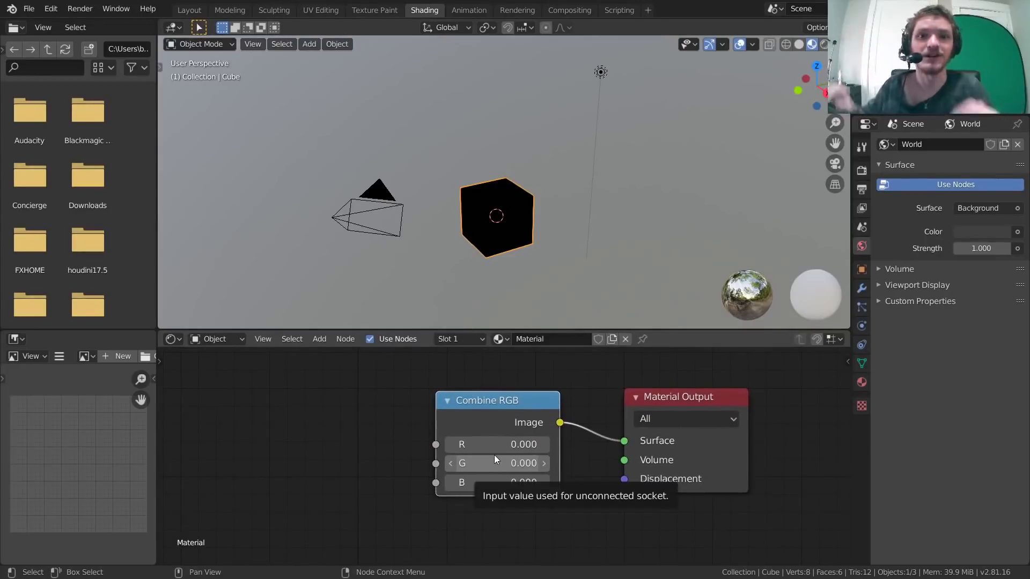
Step: Add a Math node set to Add in front of Combine RGB and connect its Value output to the R input
middle_drag(323, 448, 494, 462)
key(shift+a)
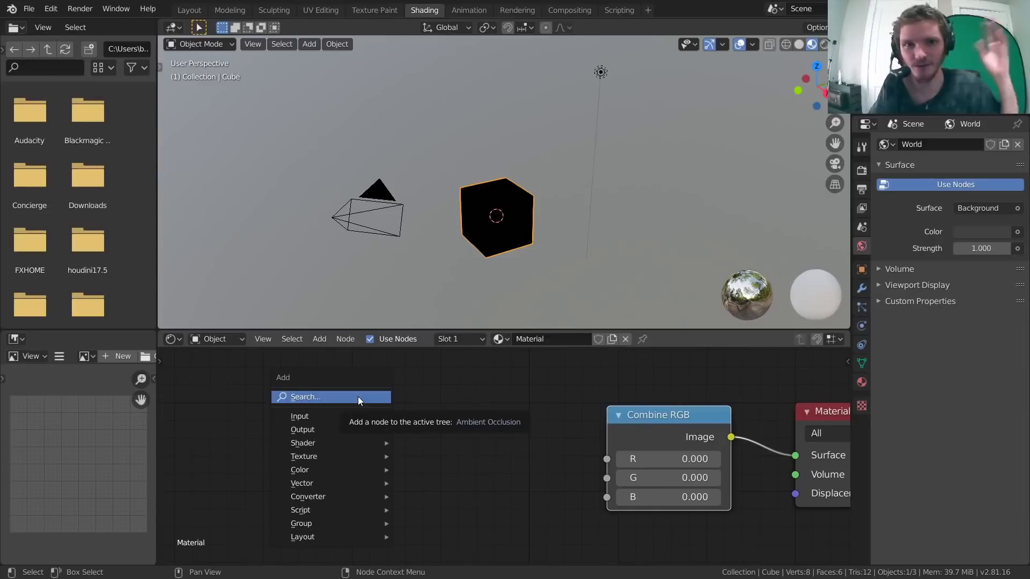
click(358, 397)
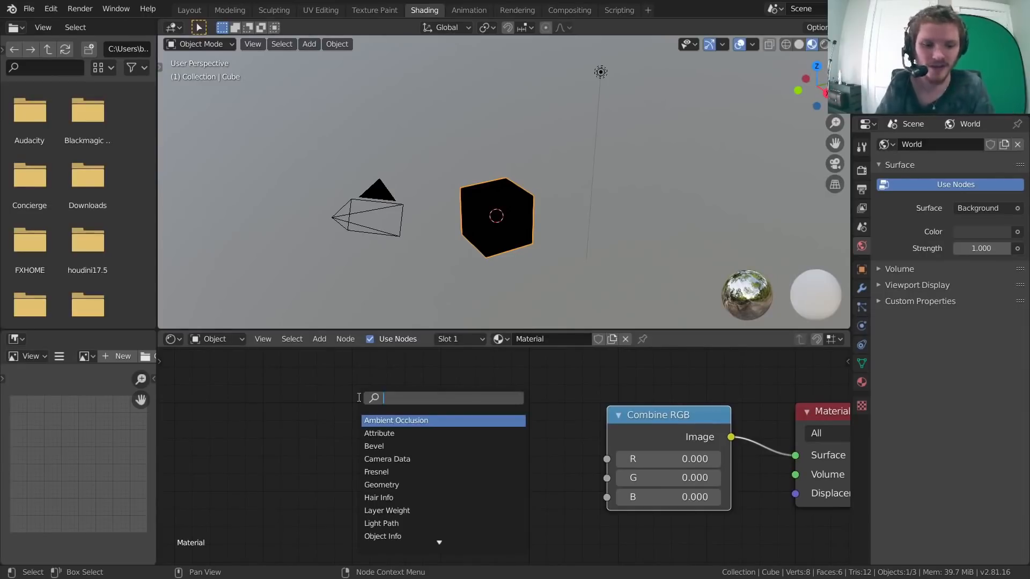
text(add)
key(Return)
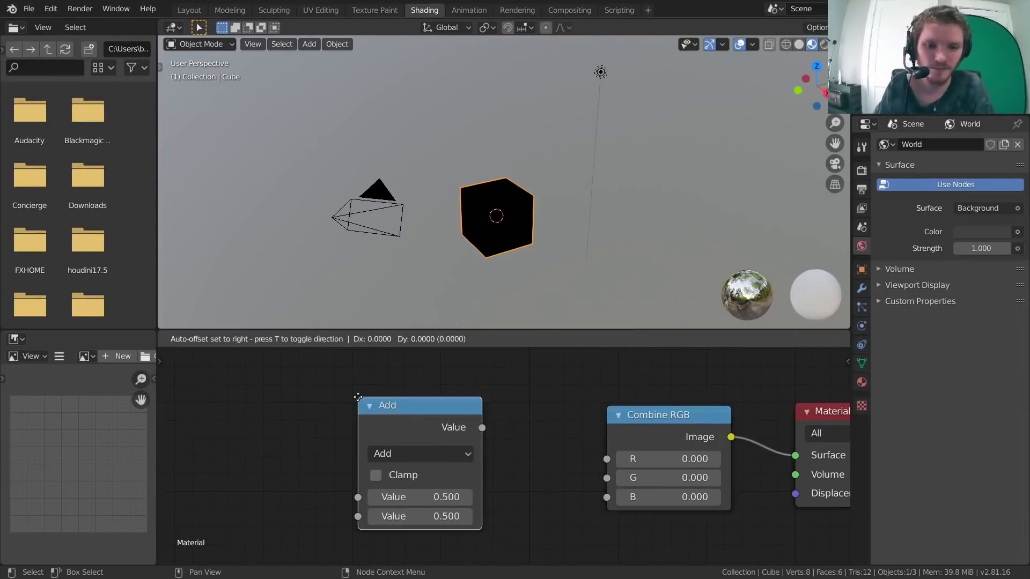
click(376, 397)
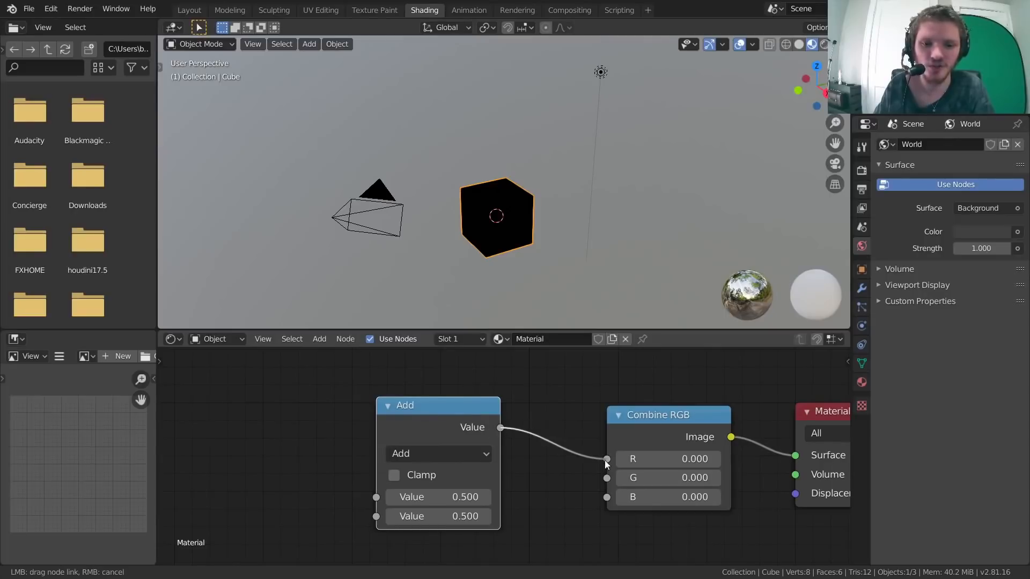
drag(607, 464, 606, 460)
drag(446, 410, 483, 390)
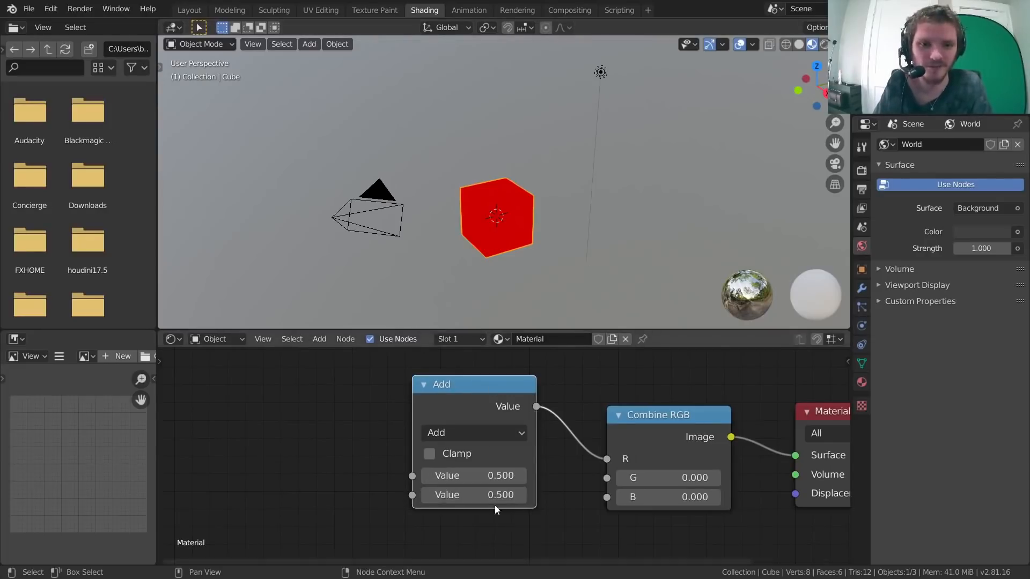
Step: Change the Math node's operation to Divide and set its first Value to 1
middle_drag(552, 477, 477, 488)
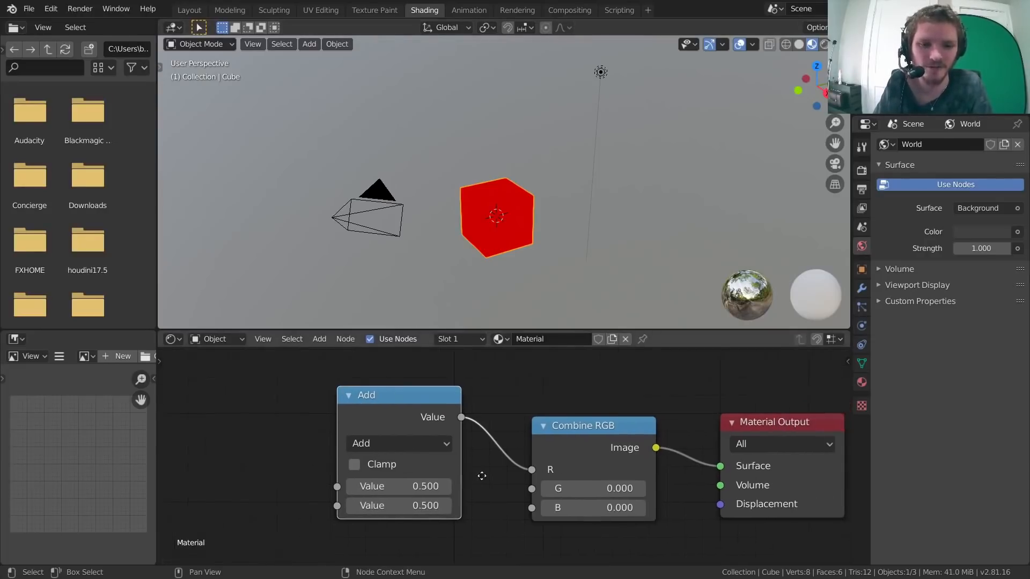
click(421, 450)
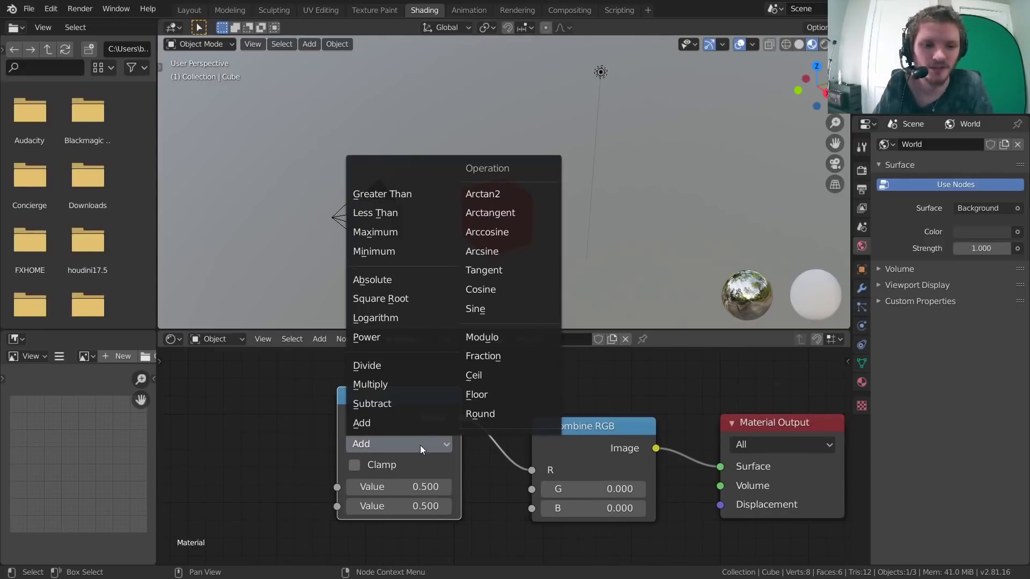
click(366, 365)
drag(403, 414, 396, 400)
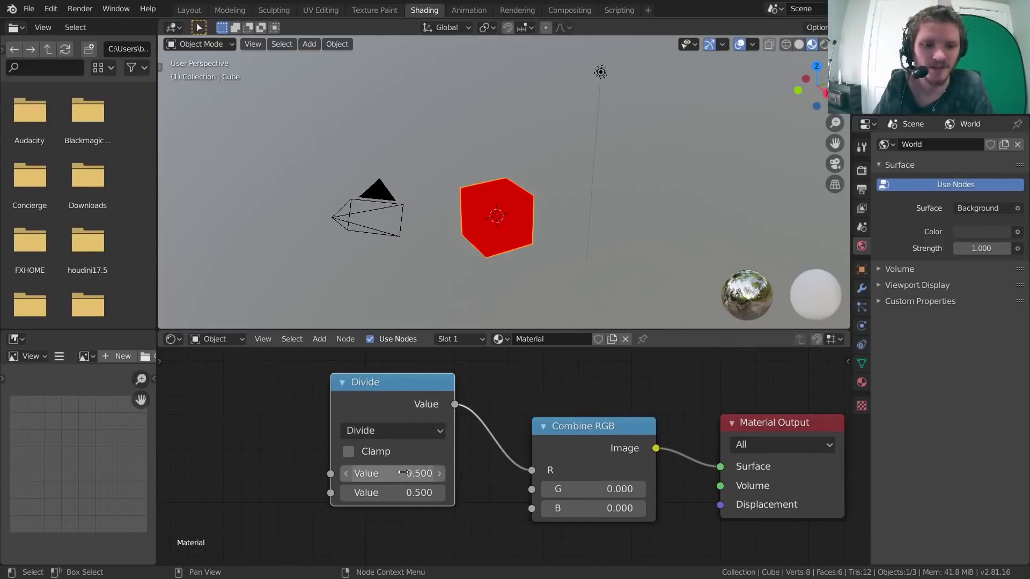
click(403, 473)
text(1)
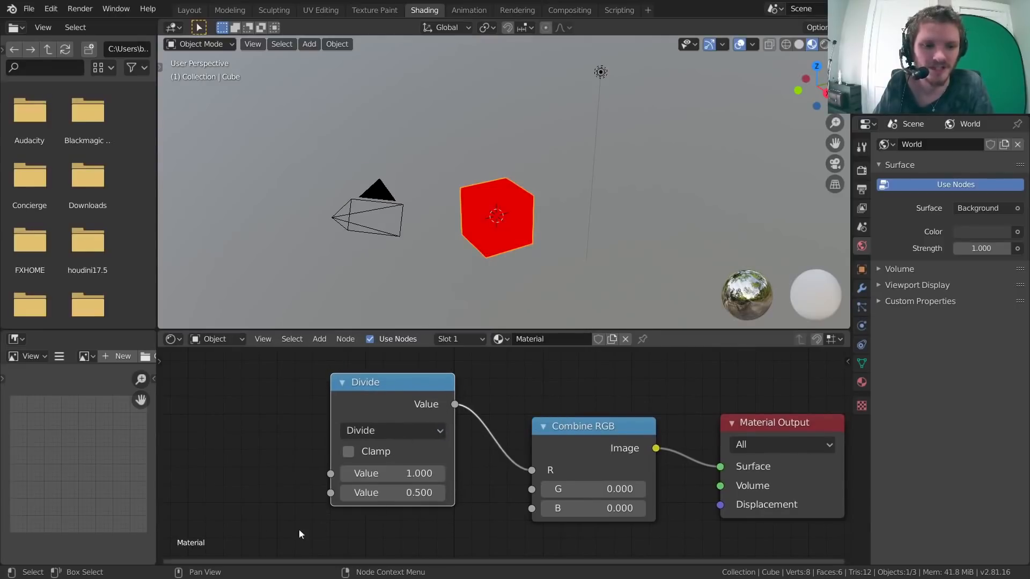
Step: Show the viewport's transform values and split off an area below the node editor as a Timeline
drag(161, 560, 164, 507)
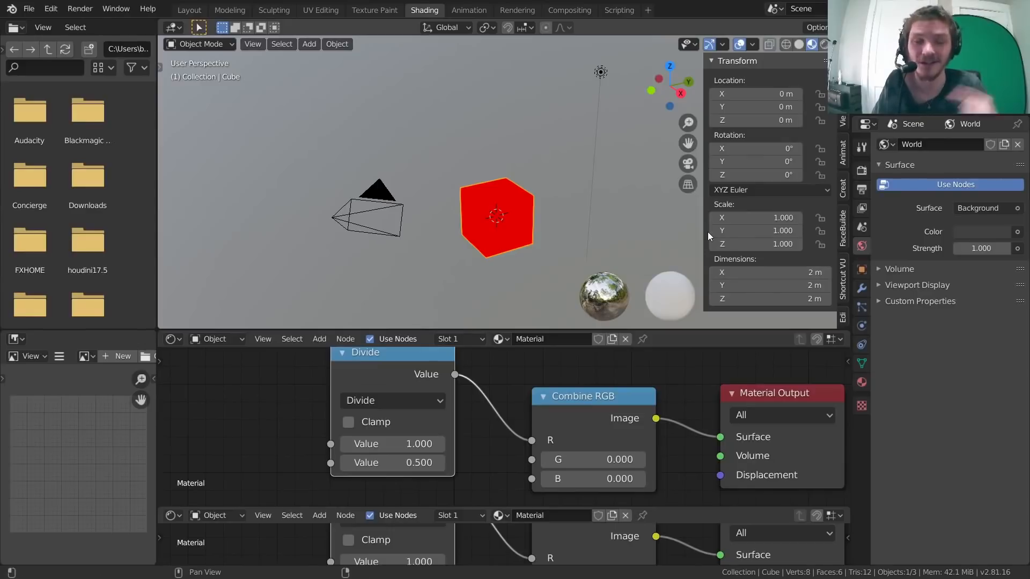
right_click(981, 247)
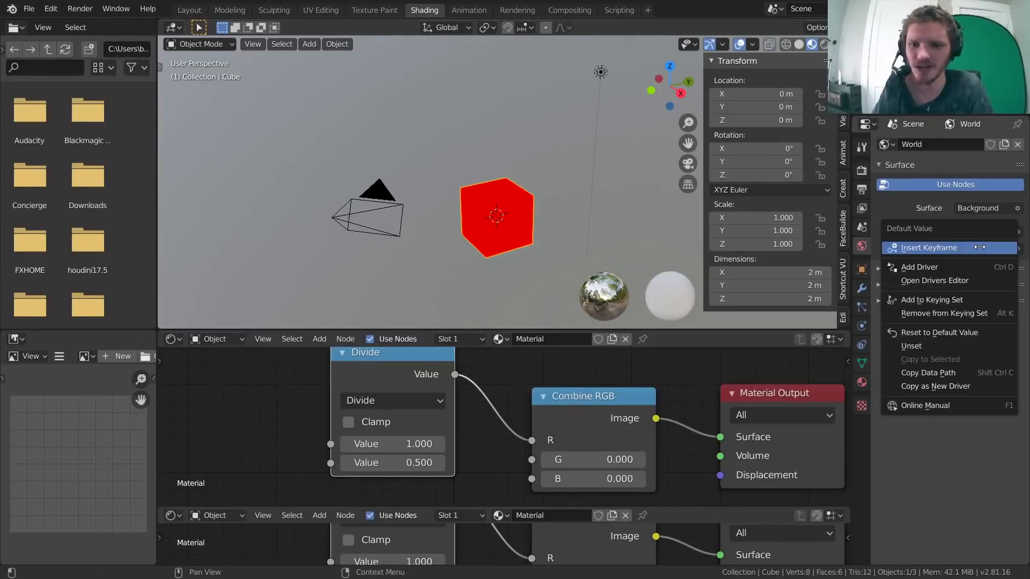
click(933, 372)
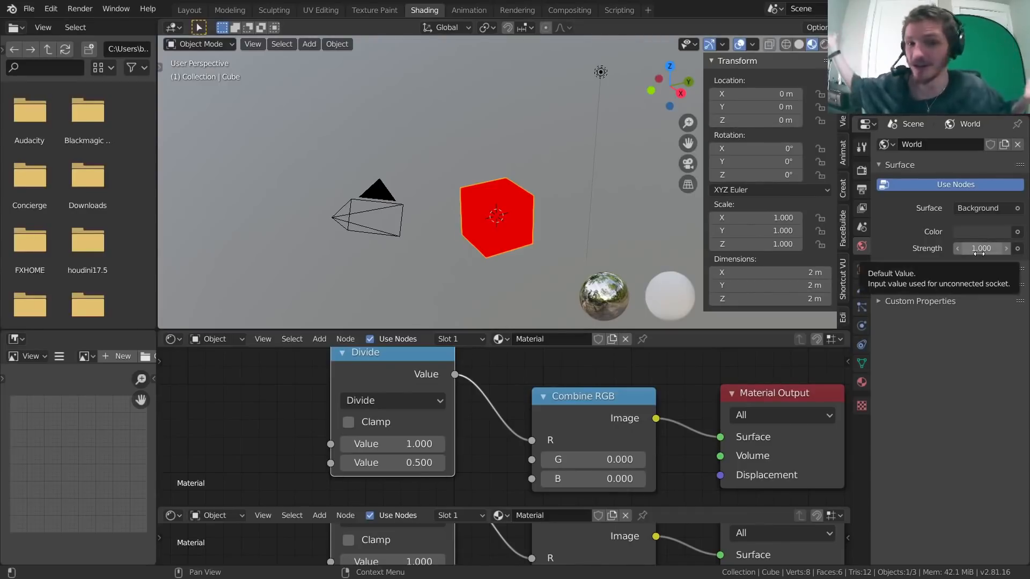
click(169, 516)
click(336, 415)
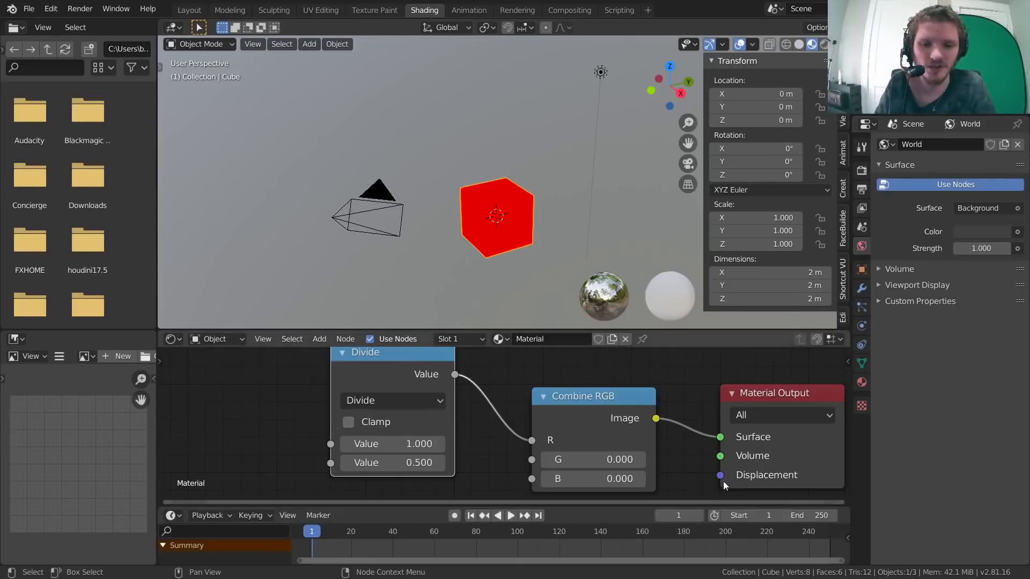
Step: Copy the timeline's current frame as a new driver and paste it onto the Divide node's second Value
mouse_move(681, 516)
mouse_down()
mouse_move(708, 516)
mouse_move(673, 516)
mouse_up()
key(ctrl+z)
right_click(672, 516)
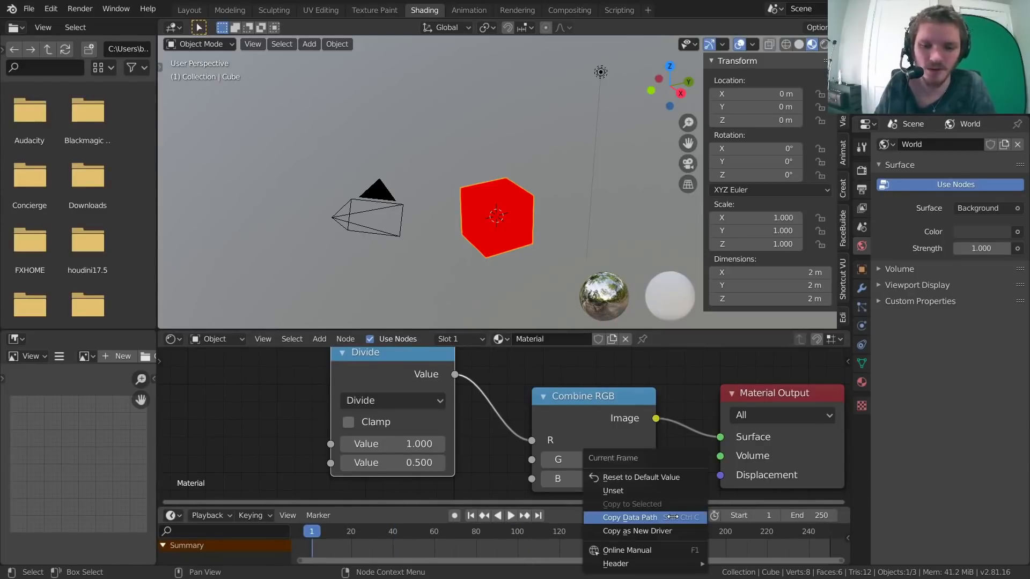
click(655, 518)
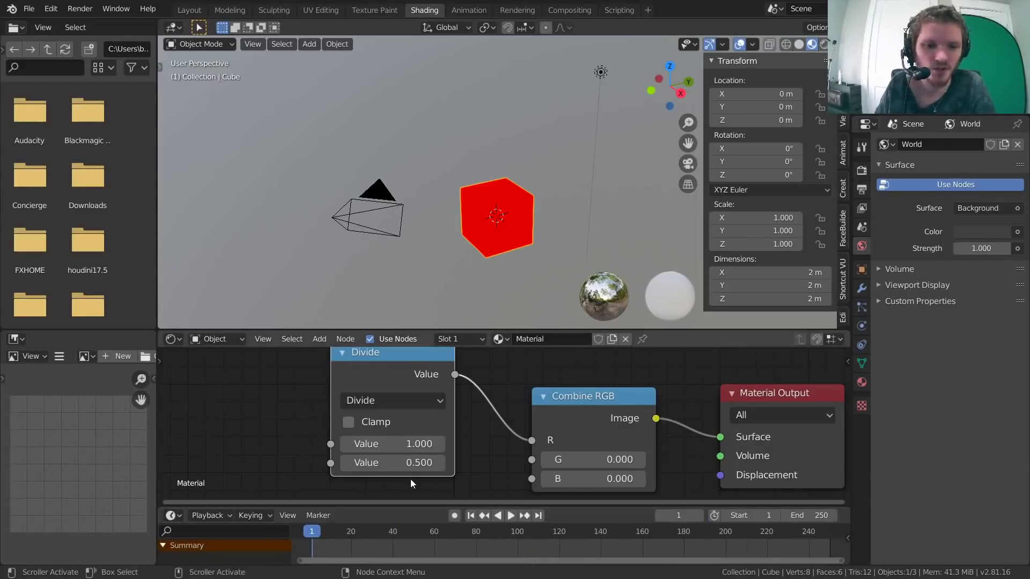
right_click(375, 462)
click(343, 412)
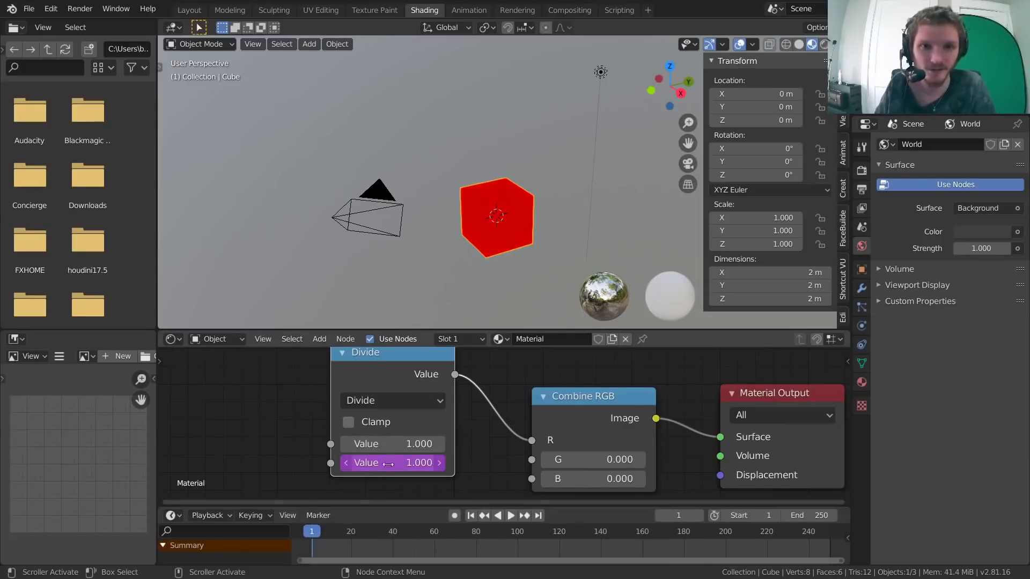
Step: Step and scrub the timeline forward to frame 188 to examine how the driver changes the cube's color
middle_drag(322, 448, 355, 460)
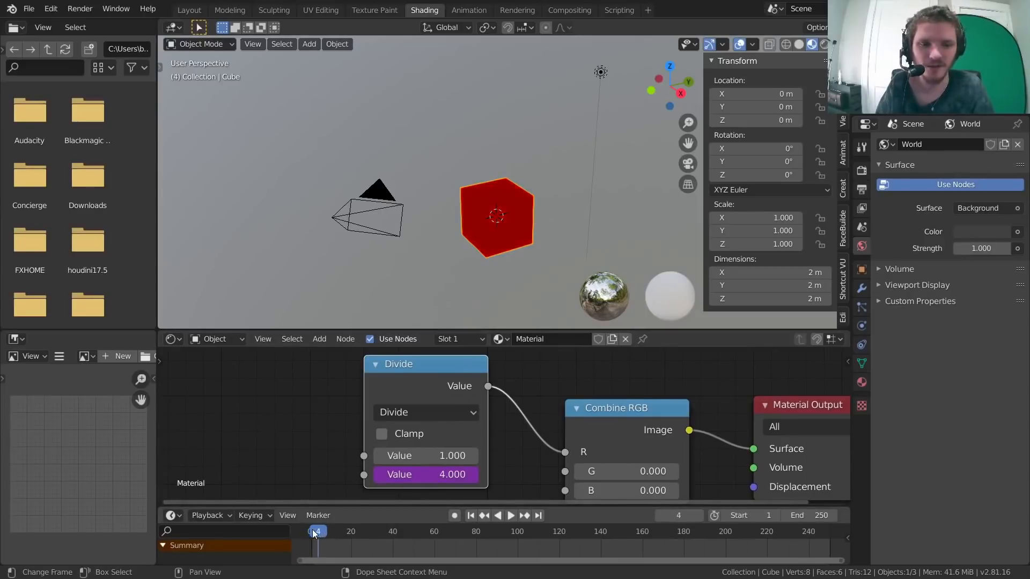
key(Right)
key(Right)
key(Right)
key(Right)
key(Right)
key(Right)
key(Right)
key(Right)
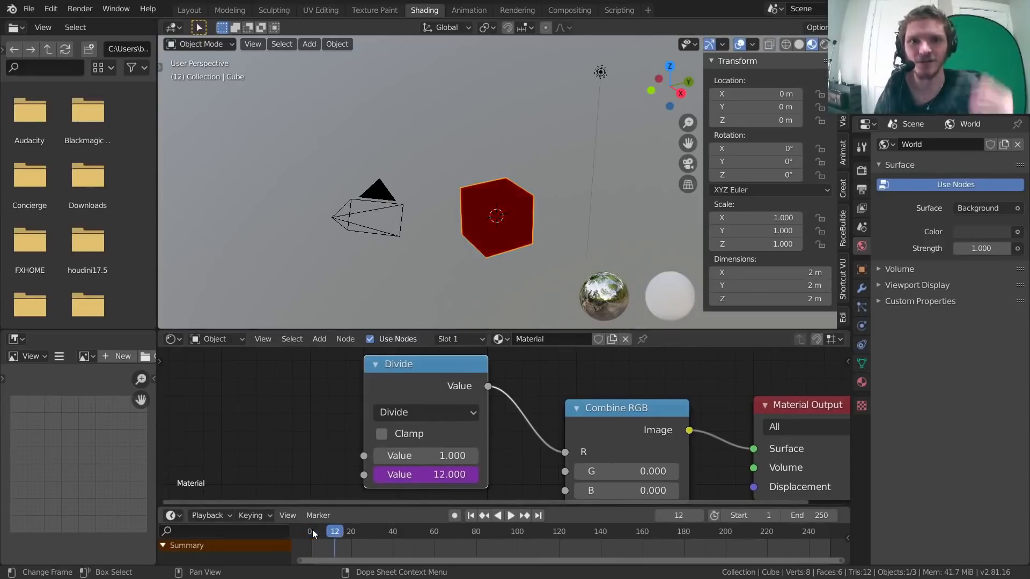
click(312, 529)
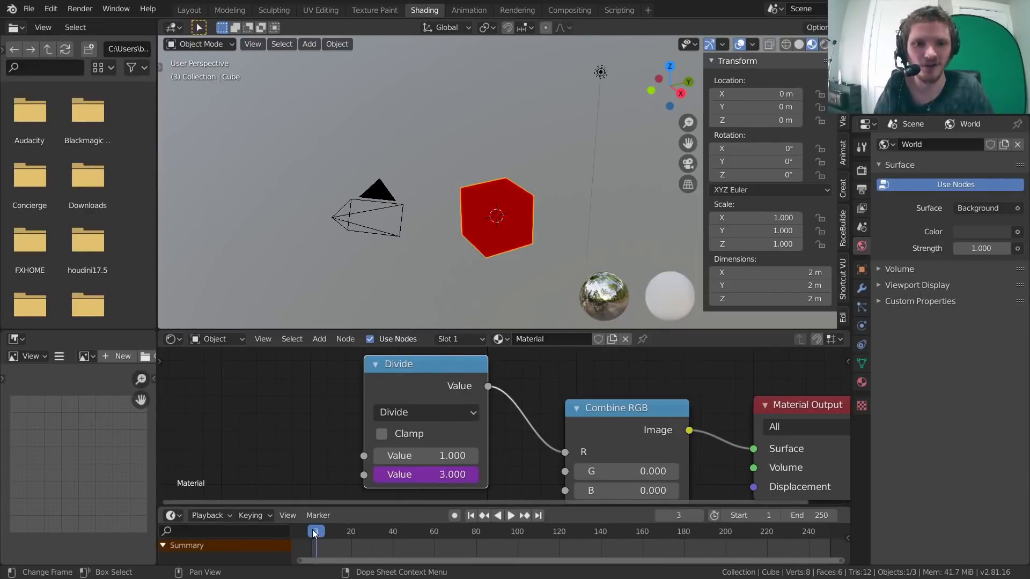
drag(312, 529, 701, 523)
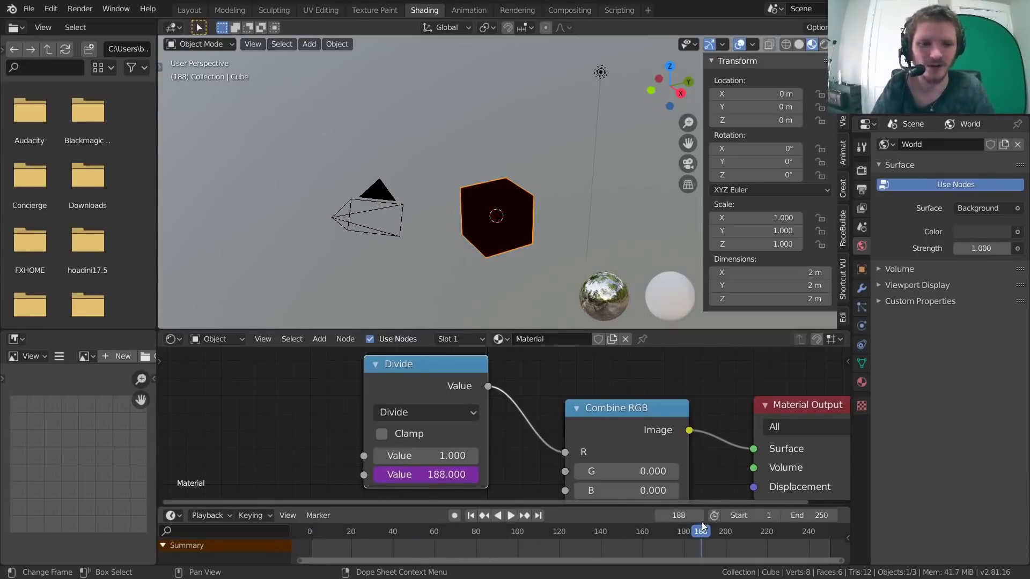
Step: Play the animation from the first frame to check the driven color during playback, and stop it
key(shift+Left)
key(space)
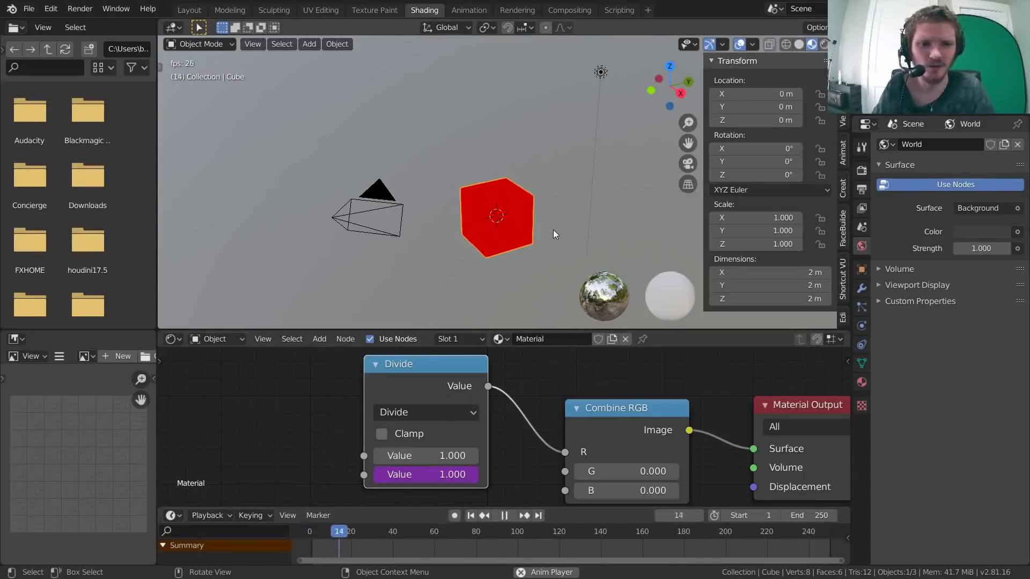
key(space)
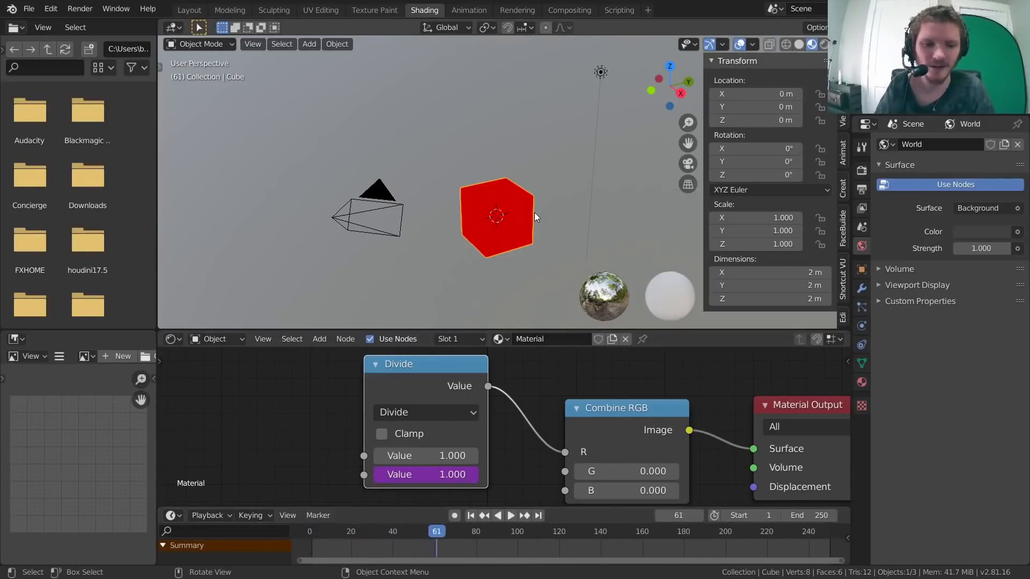
Step: Step frame by frame from the start to frame 15, replay the animation briefly and return to the first frame
key(shift+Left)
key(Right)
key(Right)
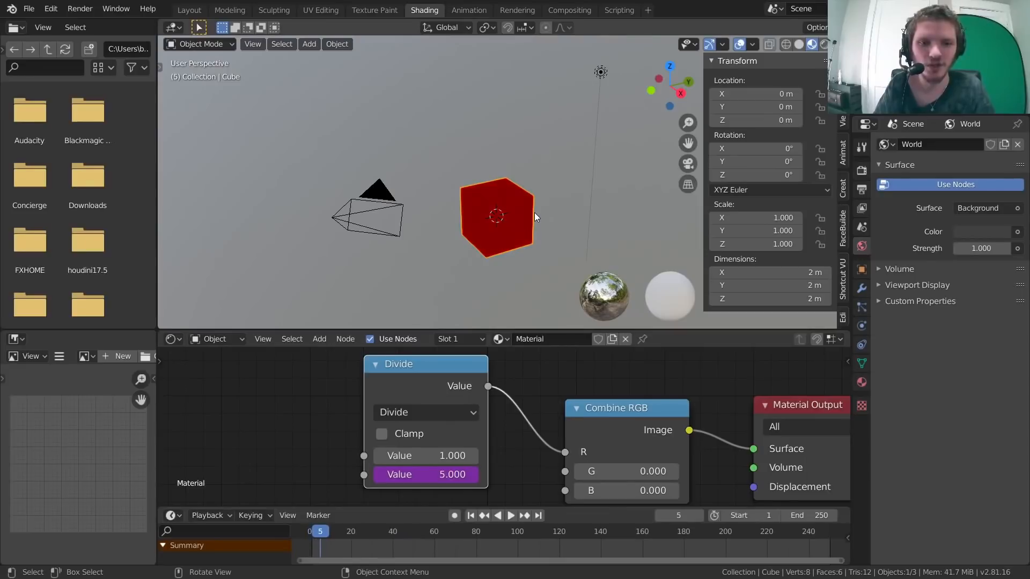
key(Right)
key(Right)
key(Right)
key(Right)
key(Right)
key(Right)
key(Right)
key(Right)
key(Right)
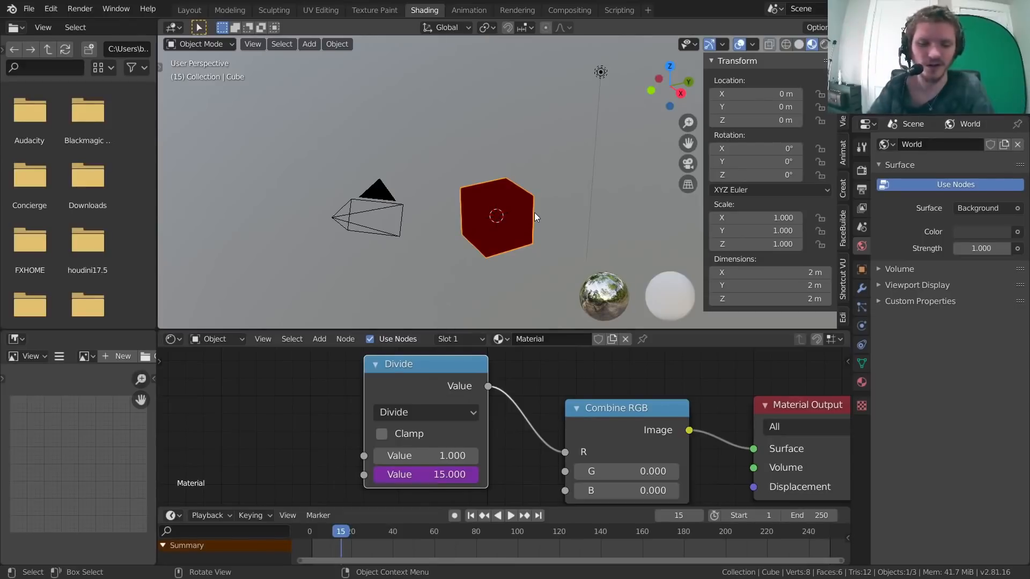
key(shift+Left)
key(space)
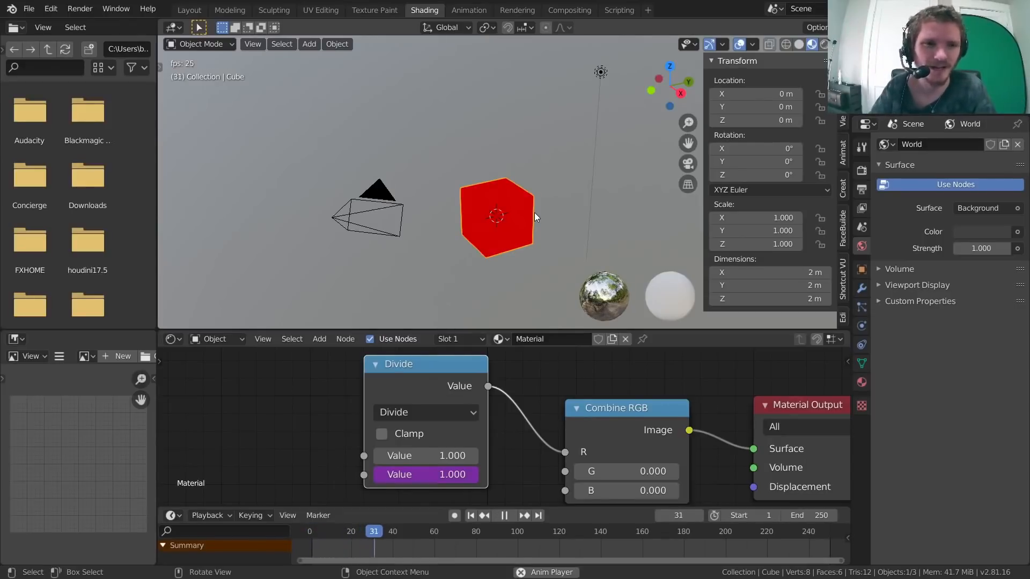
key(space)
key(shift+Left)
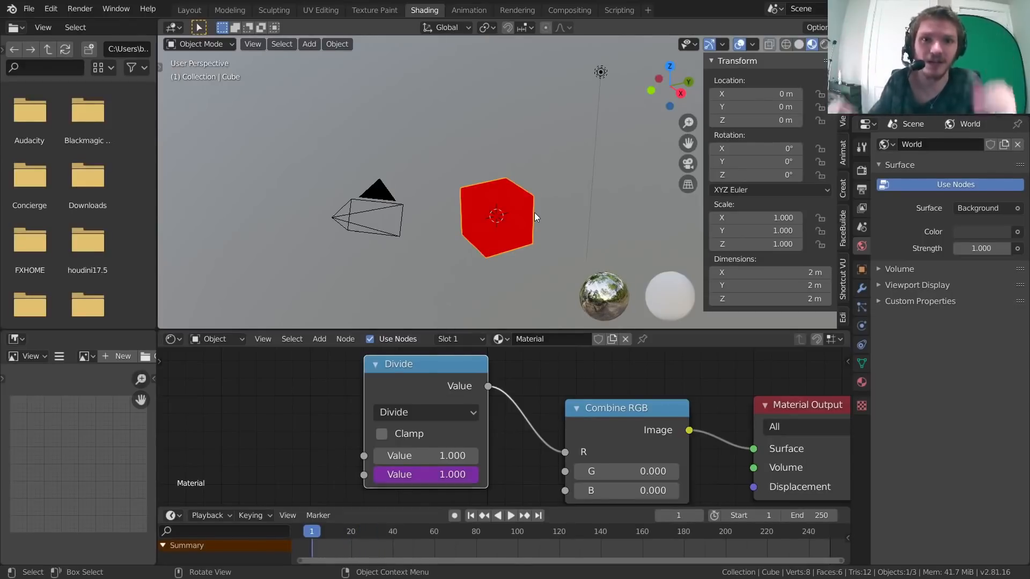
Step: Delete the Divide node, leaving only Combine RGB and Material Output in the material
middle_drag(534, 212, 477, 210)
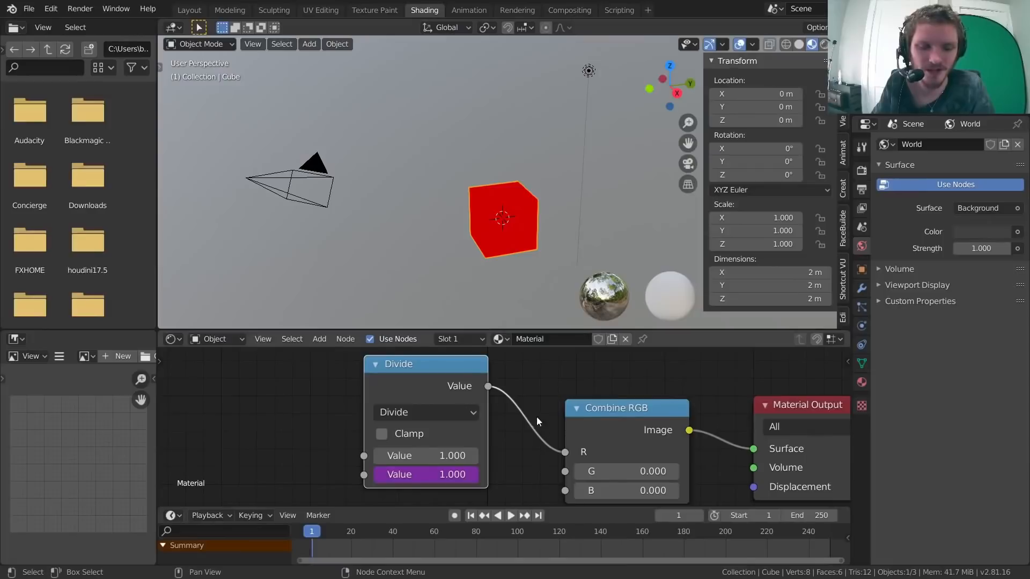
middle_drag(438, 424, 470, 420)
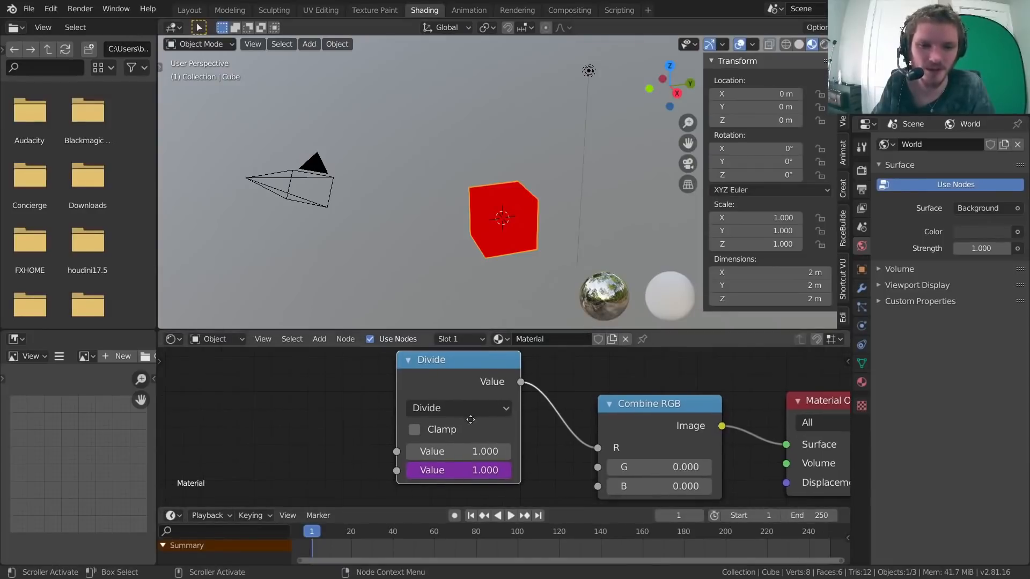
key(x)
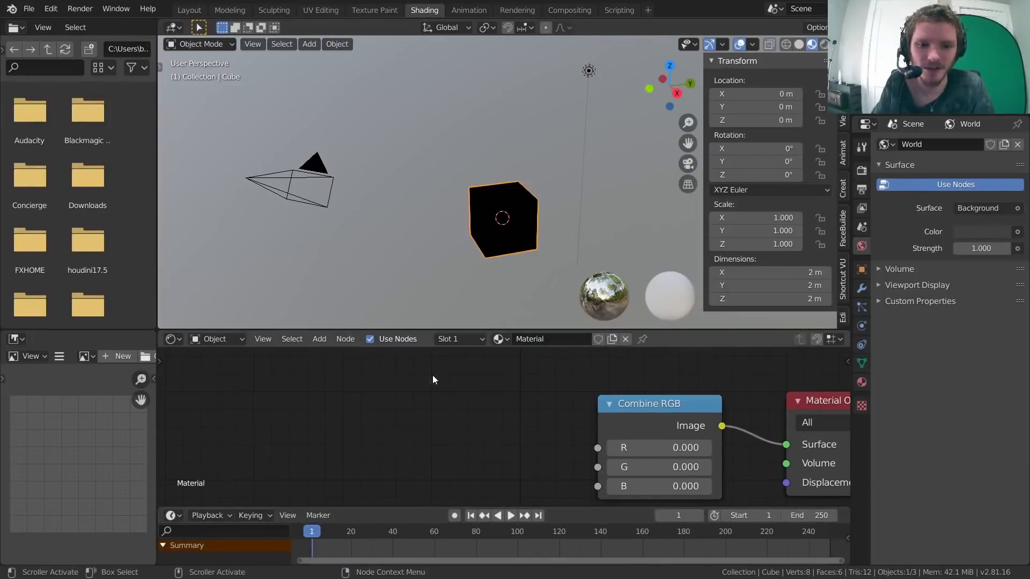
key(Home)
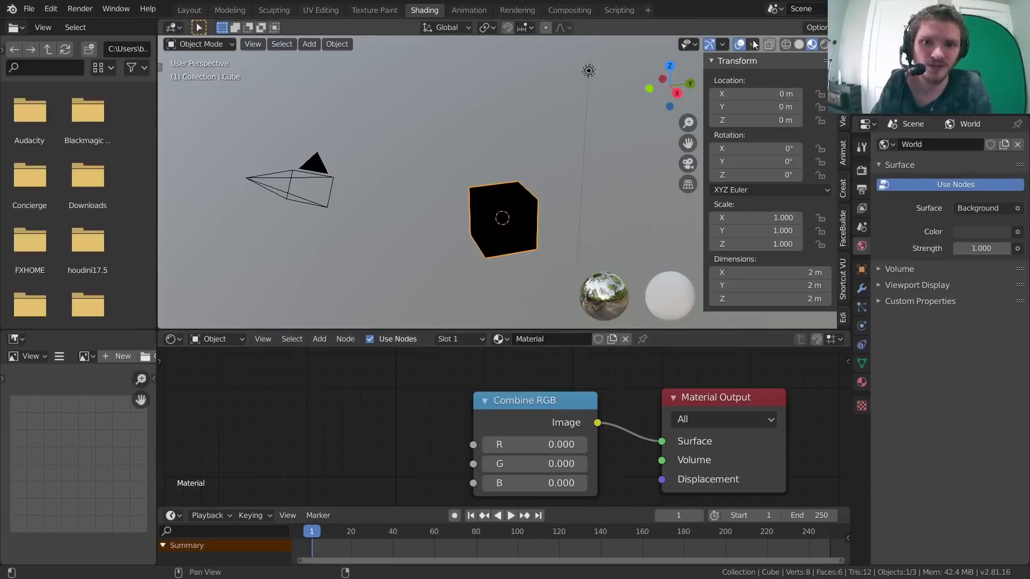
Step: Copy the cube's X scale as a new driver and paste it onto the R channel of Combine RGB
right_click(766, 222)
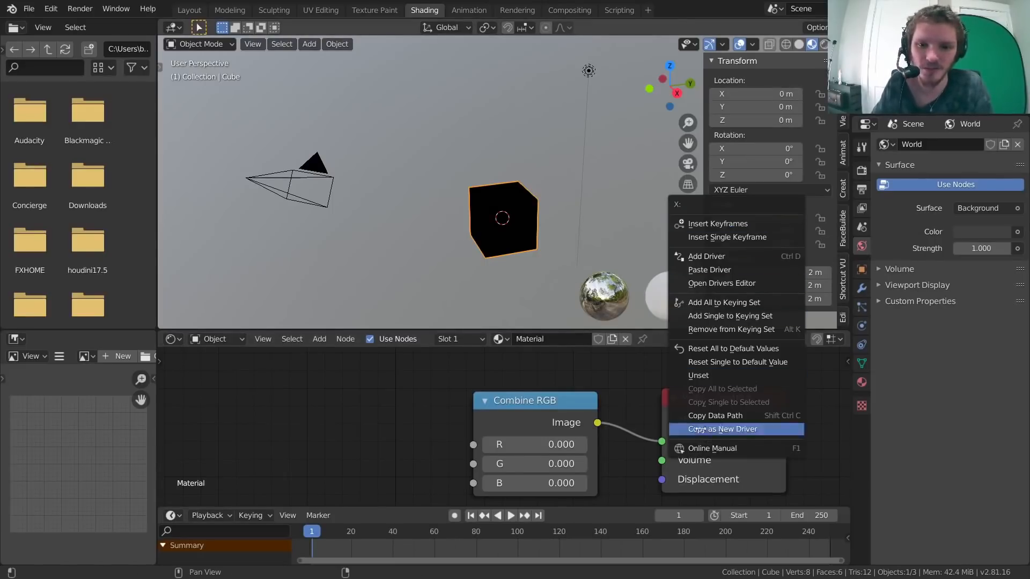
right_click(507, 445)
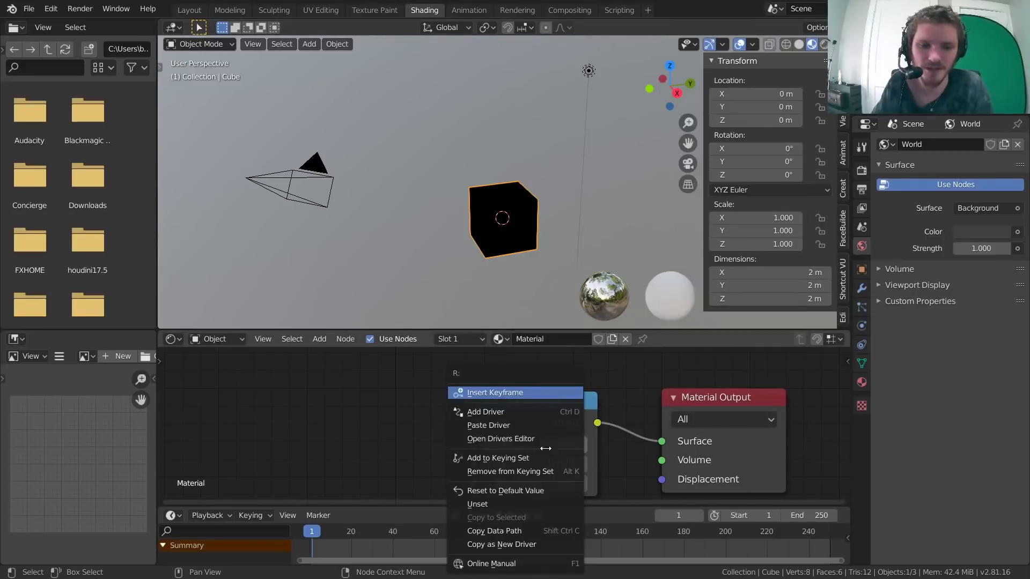
click(504, 425)
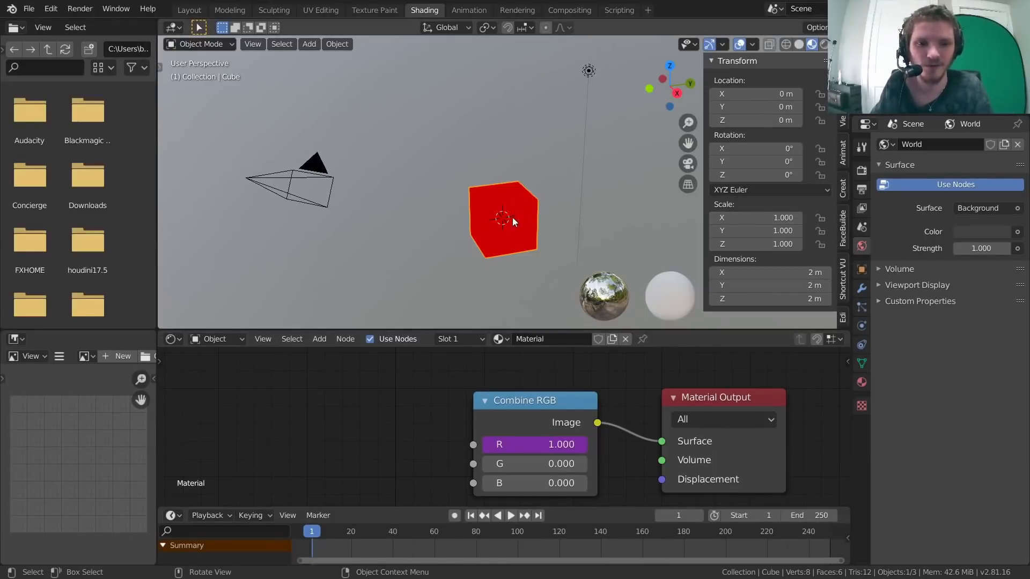
Step: Test the driver by scaling the cube along X to about 0.194, and clear the cube's scale
scroll(549, 208, up, 2)
key(s)
key(x)
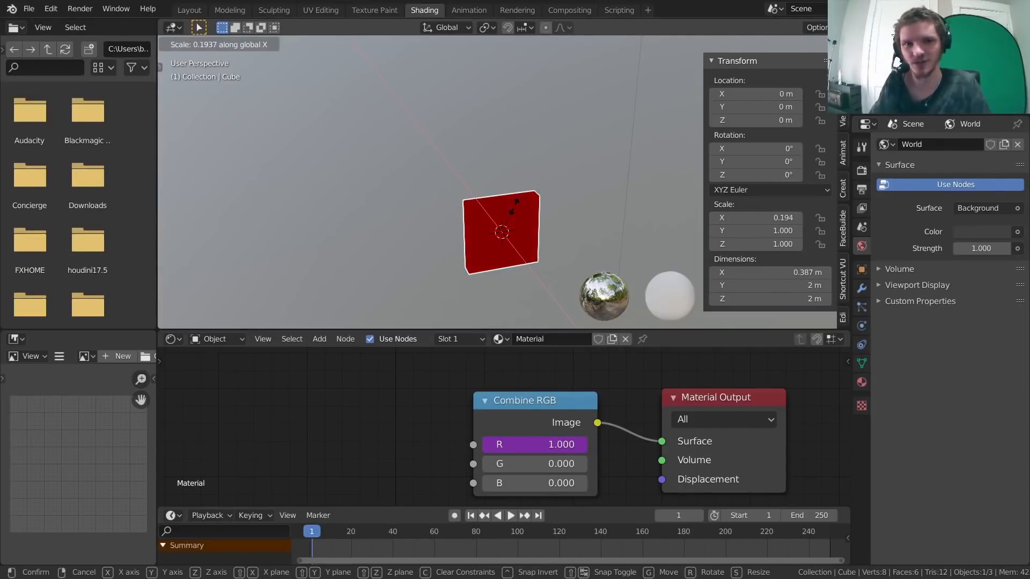
click(514, 205)
key(alt+s)
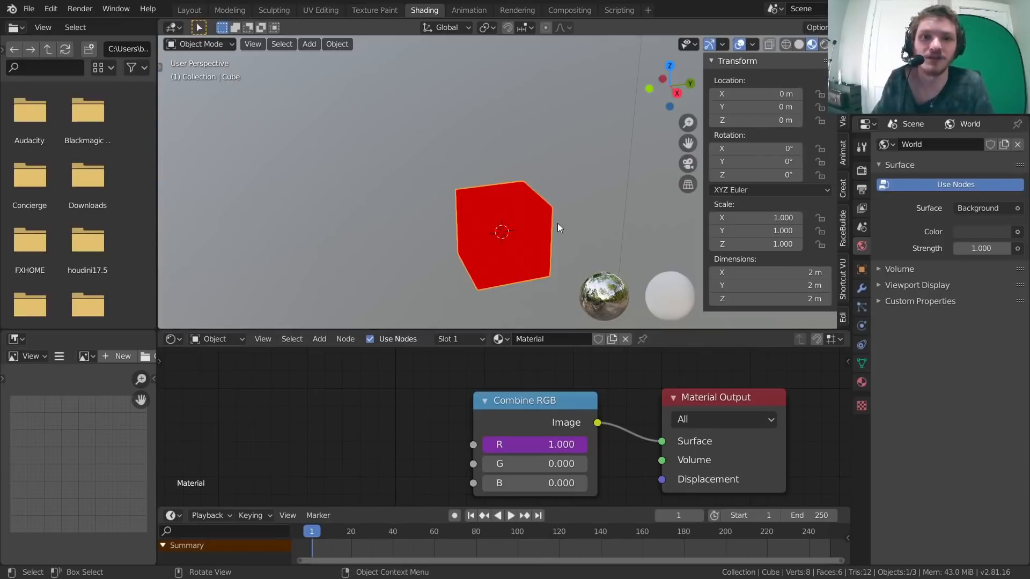
Step: Change the R channel's driver to a Scripted Expression of 1/scale and update its dependencies
middle_drag(429, 433, 416, 428)
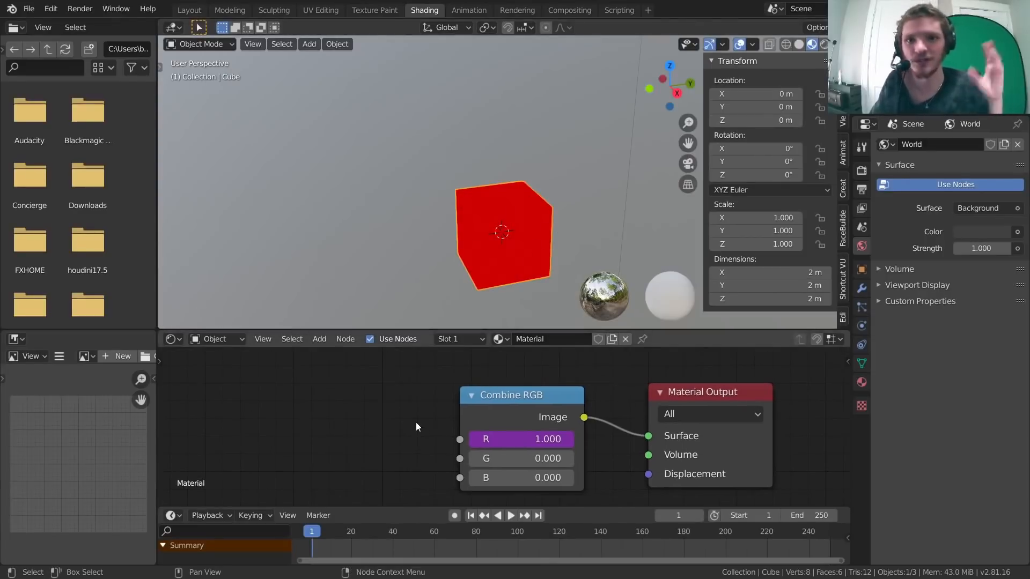
right_click(521, 440)
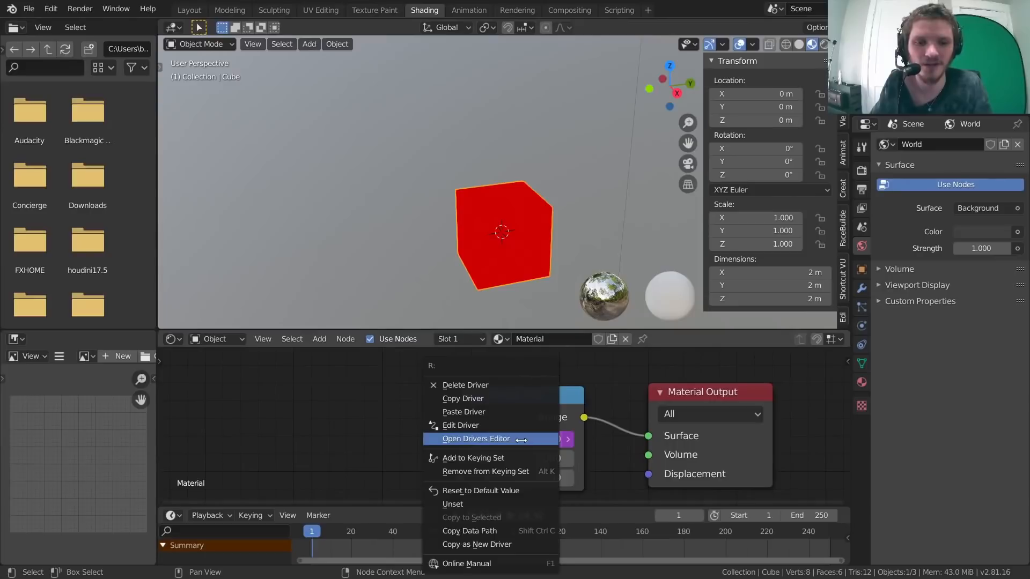
click(462, 426)
drag(466, 307, 483, 142)
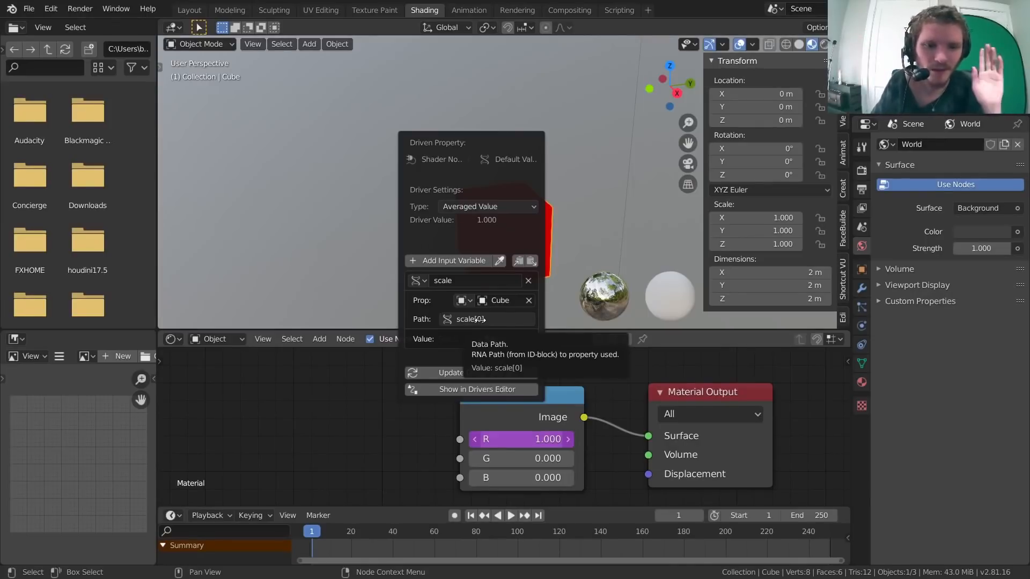
click(473, 208)
click(477, 251)
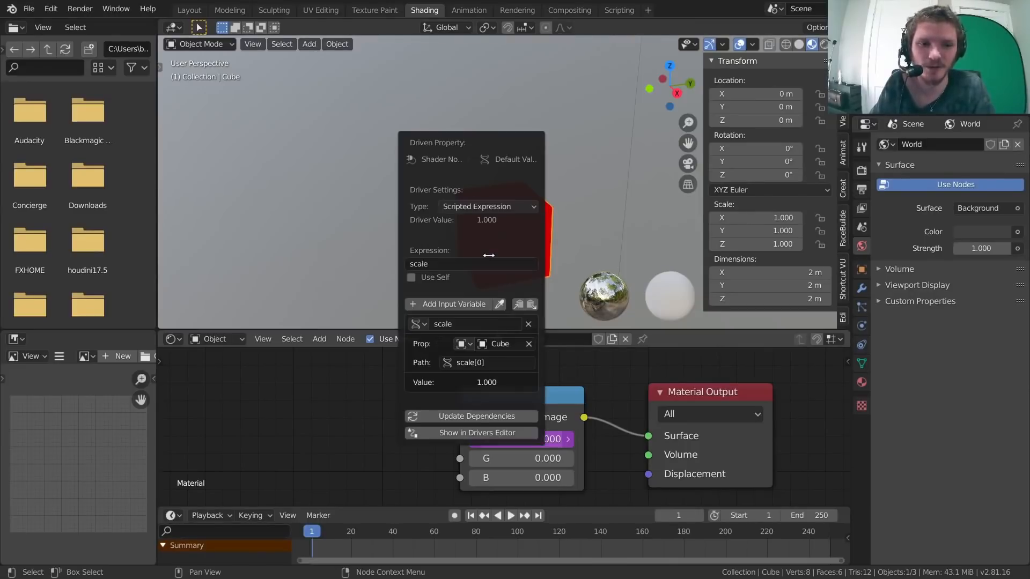
click(417, 264)
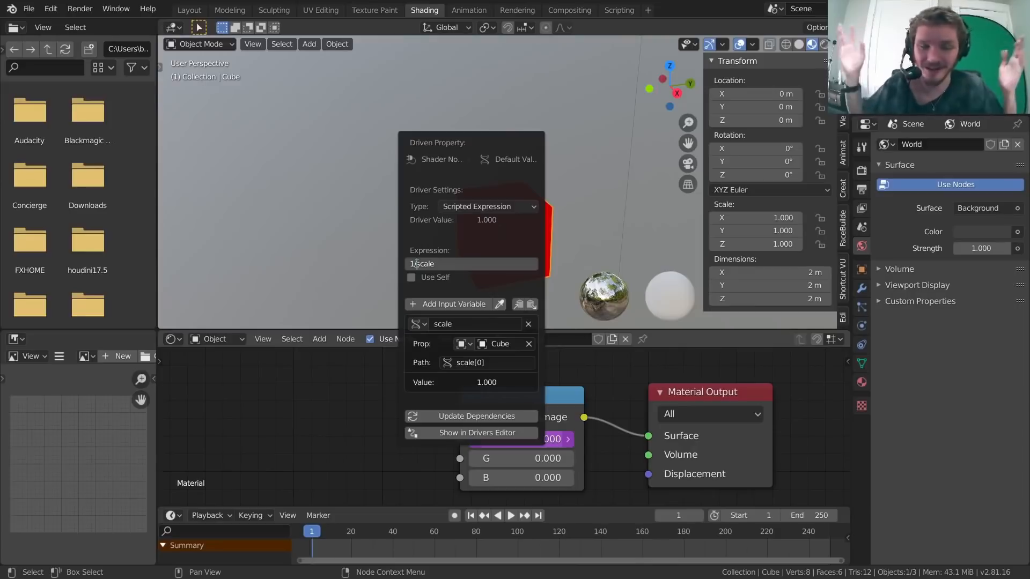
click(499, 417)
Step: Test the 1/scale driver by shrinking the cube along X, and undo the scaling
middle_drag(523, 227, 535, 229)
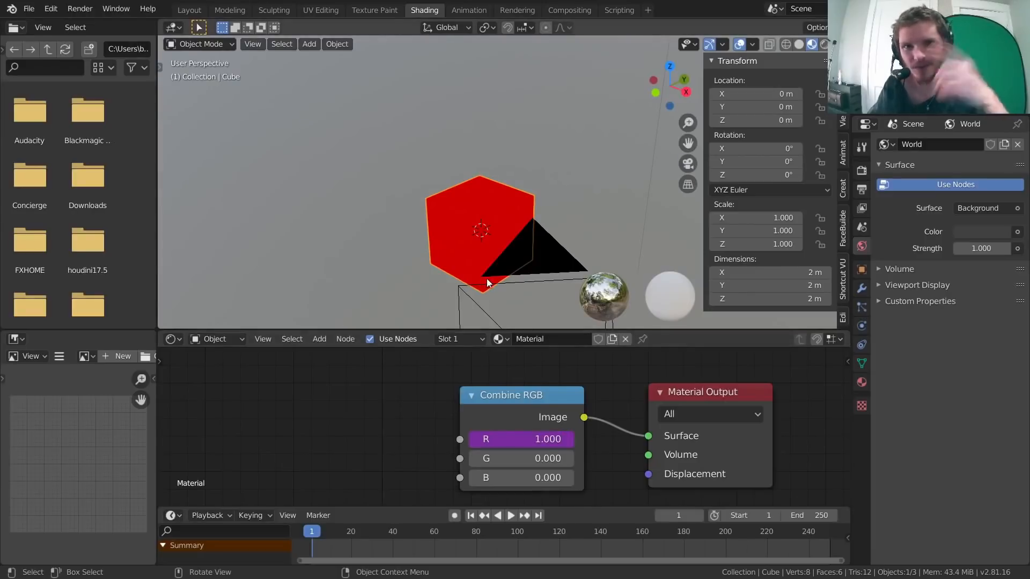
middle_drag(477, 264, 561, 249)
key(s)
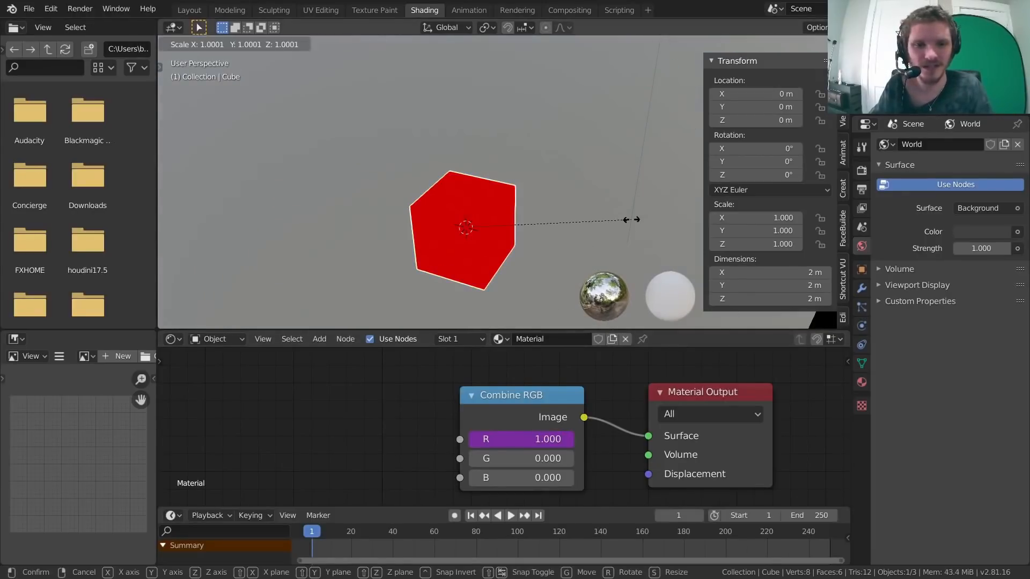
key(x)
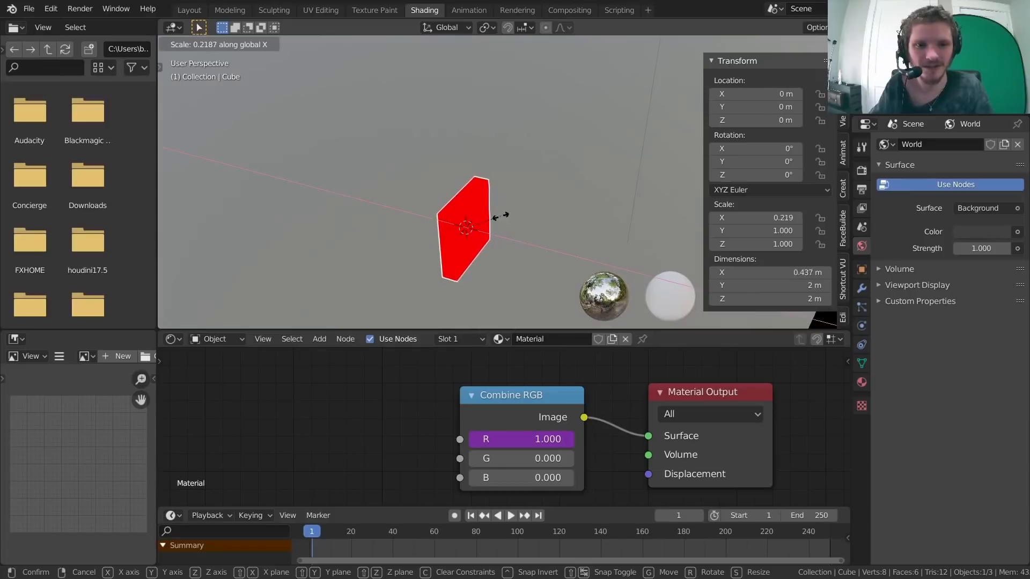
click(488, 217)
key(ctrl+z)
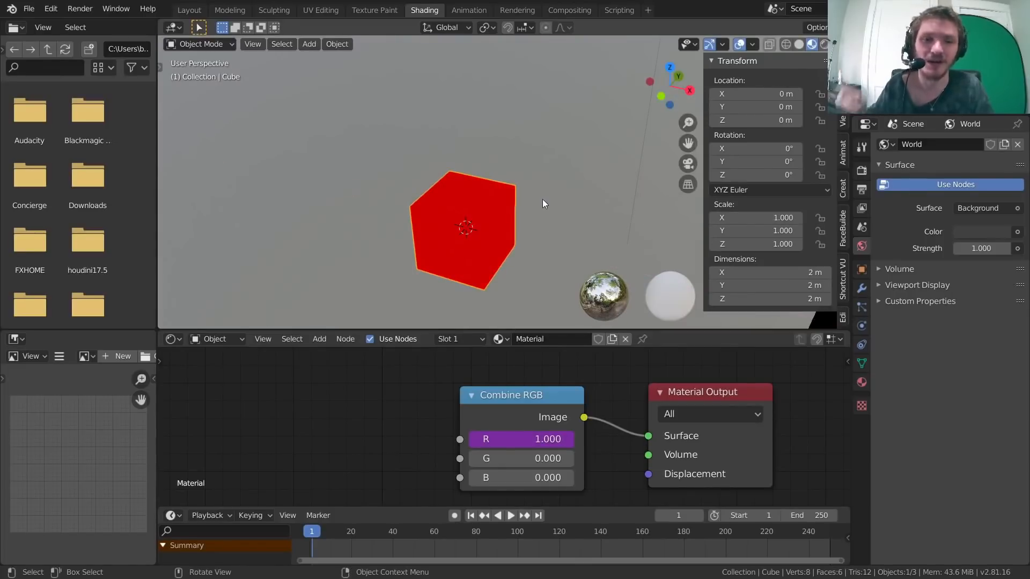
Step: Stretch the cube along X to about 10.448 to test the driver, and undo the scaling
key(s)
key(x)
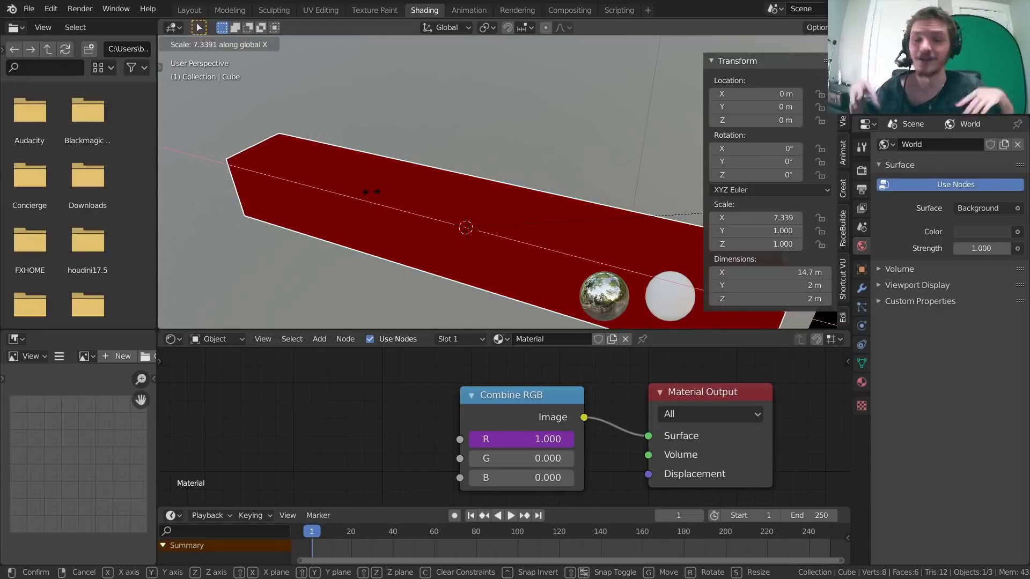
click(597, 171)
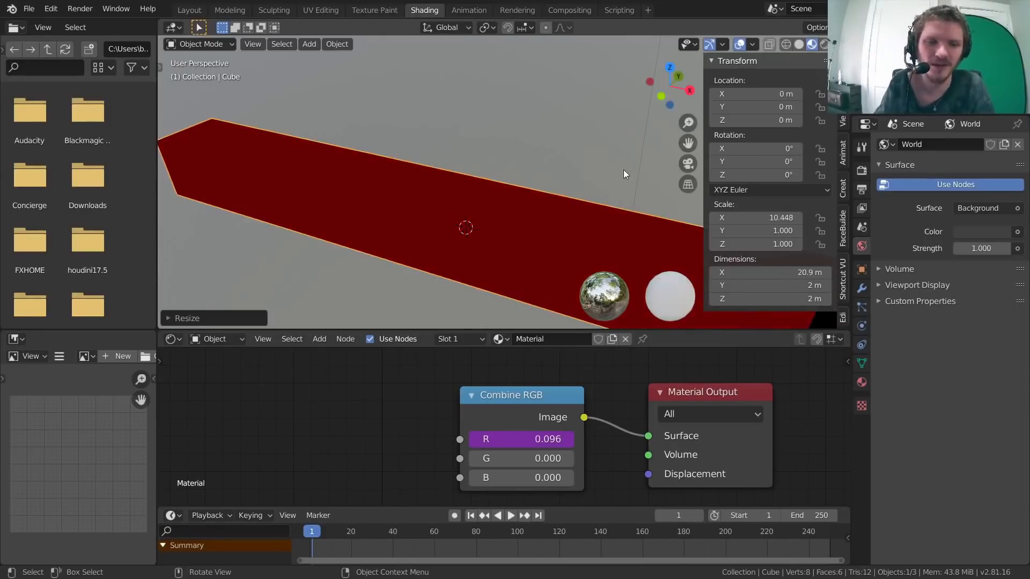
key(ctrl+z)
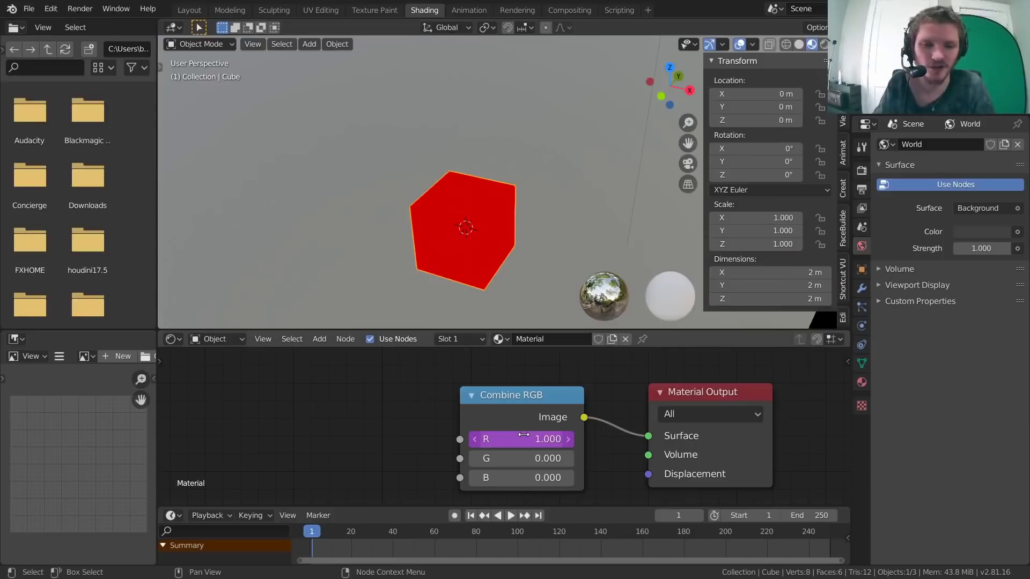
Step: Set the R channel's driver expression to 1-scale
right_click(524, 439)
click(517, 425)
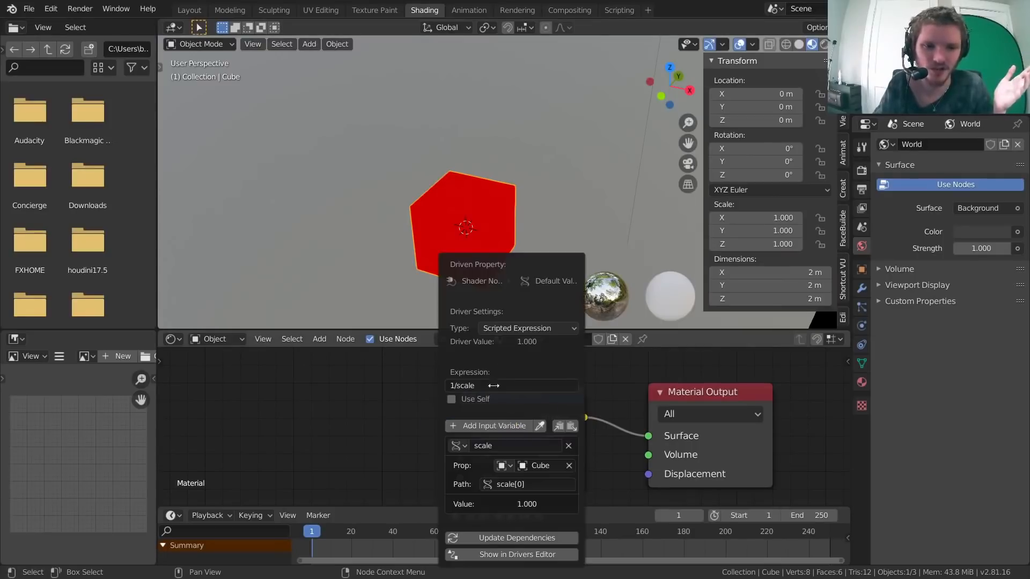
click(490, 385)
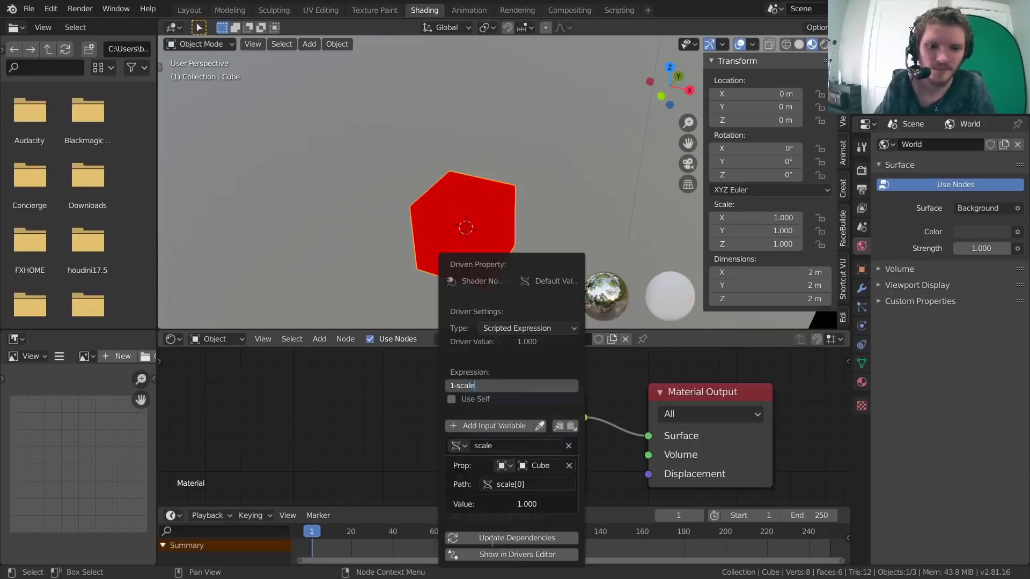
key(Return)
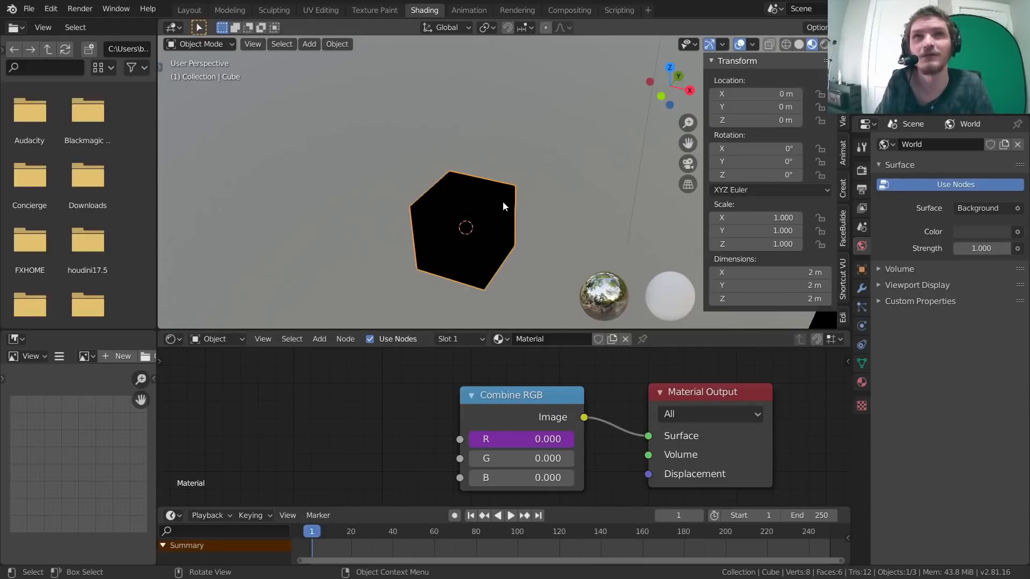
Step: Try scaling the cube down along X to test the 1-scale expression, and cancel the scaling
key(s)
key(x)
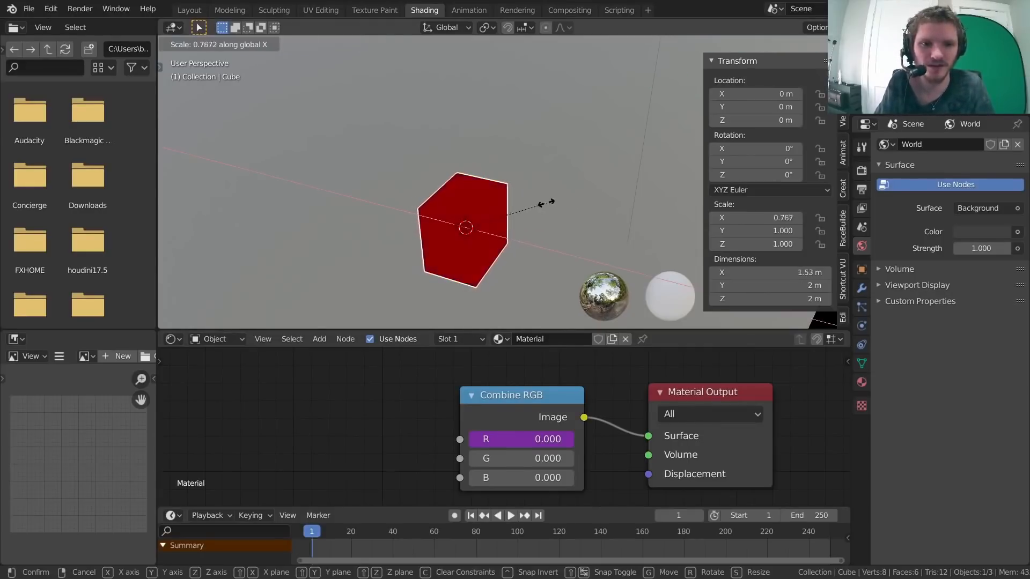
right_click(510, 204)
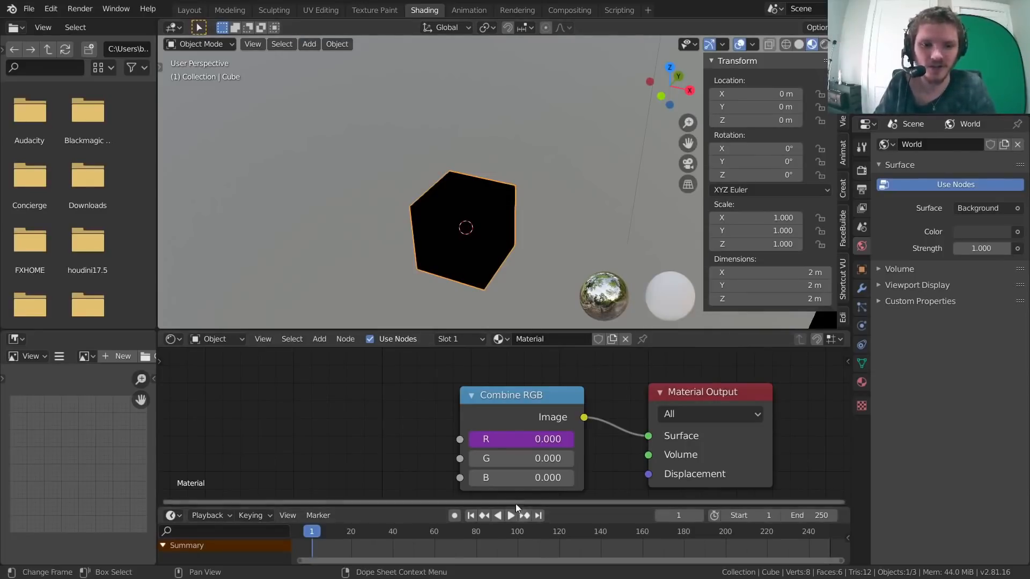
Step: Delete the driver on the R channel of Combine RGB and add a new one with Light as its variable's object
right_click(483, 438)
click(449, 386)
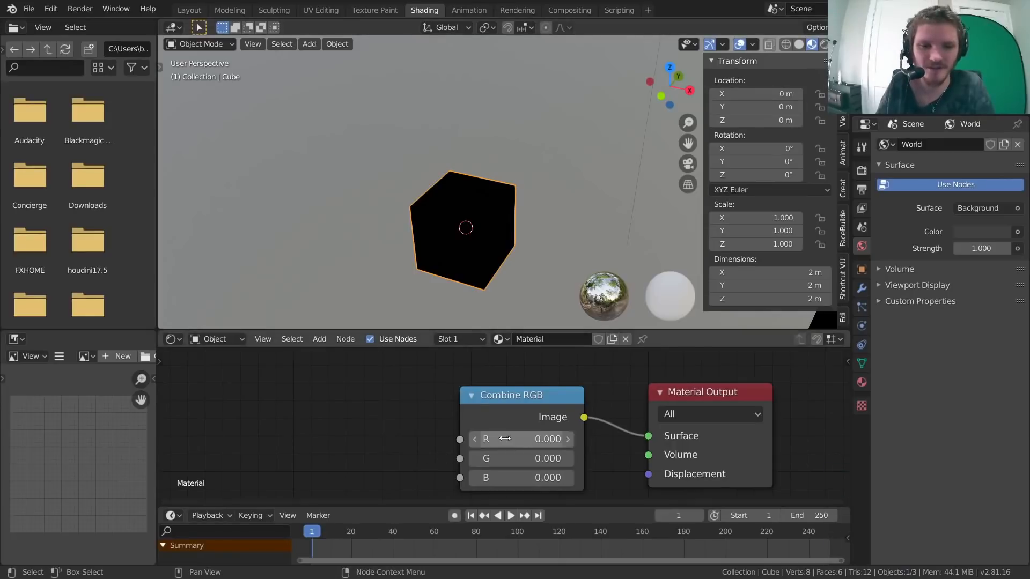
right_click(526, 439)
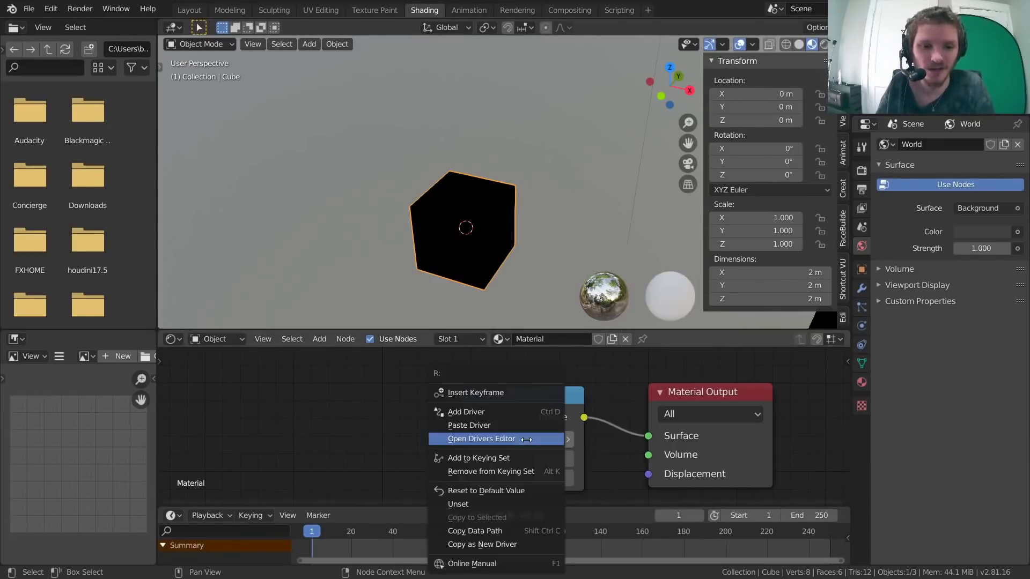
right_click(527, 439)
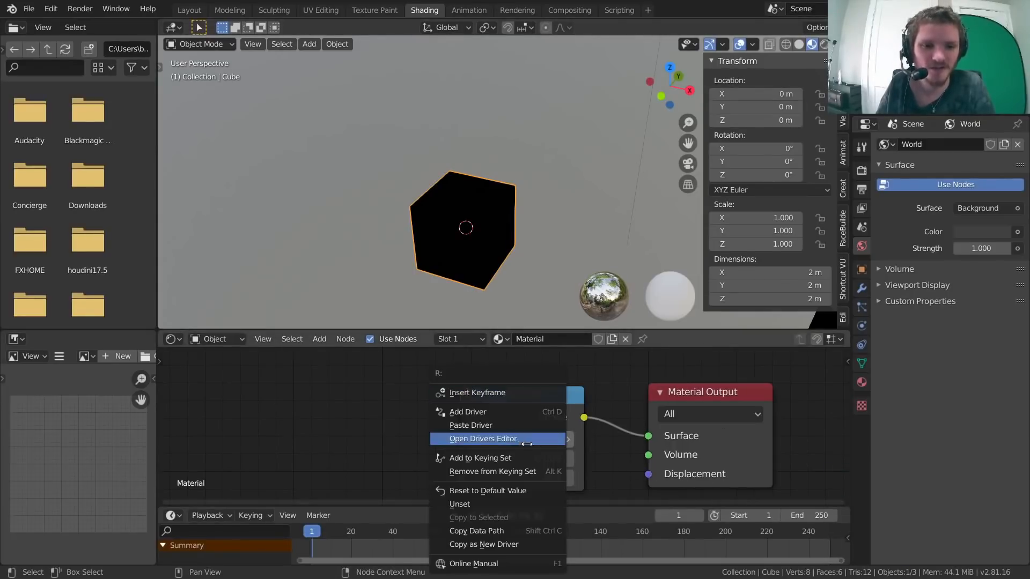
click(484, 412)
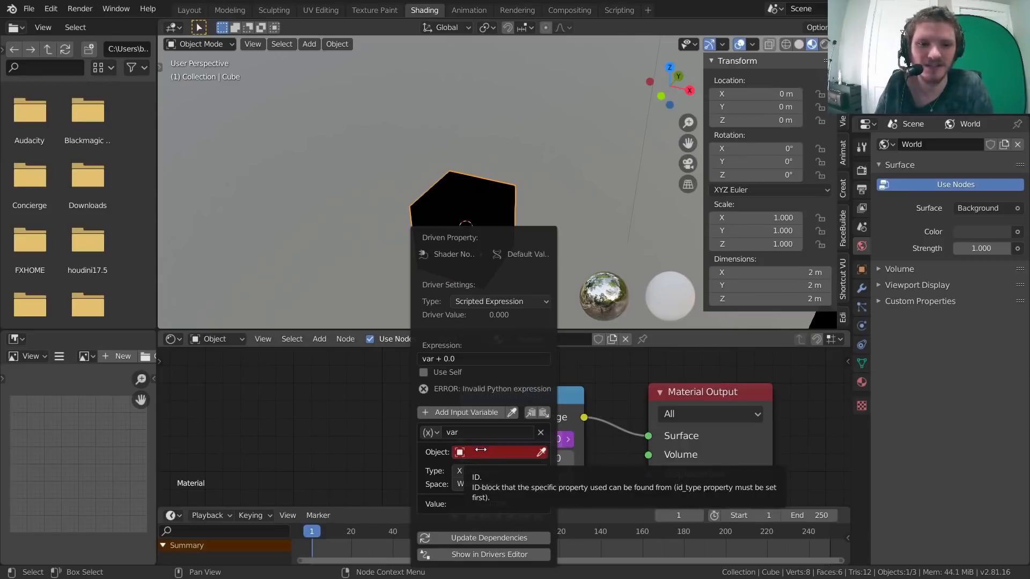
click(481, 449)
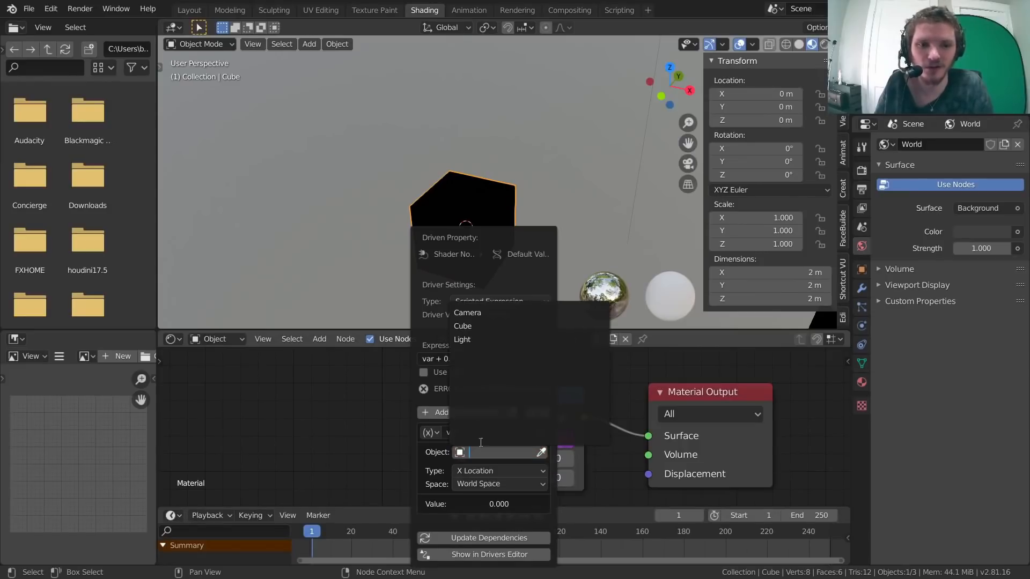
click(466, 340)
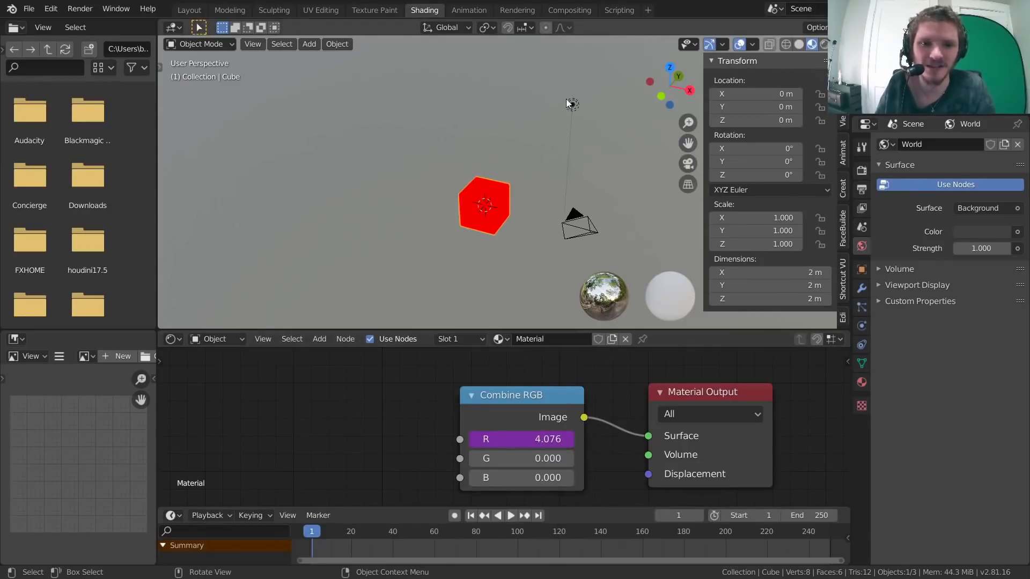
Step: Choose X Location as the transform type of the R driver's variable and update its dependencies
scroll(512, 184, up, 2)
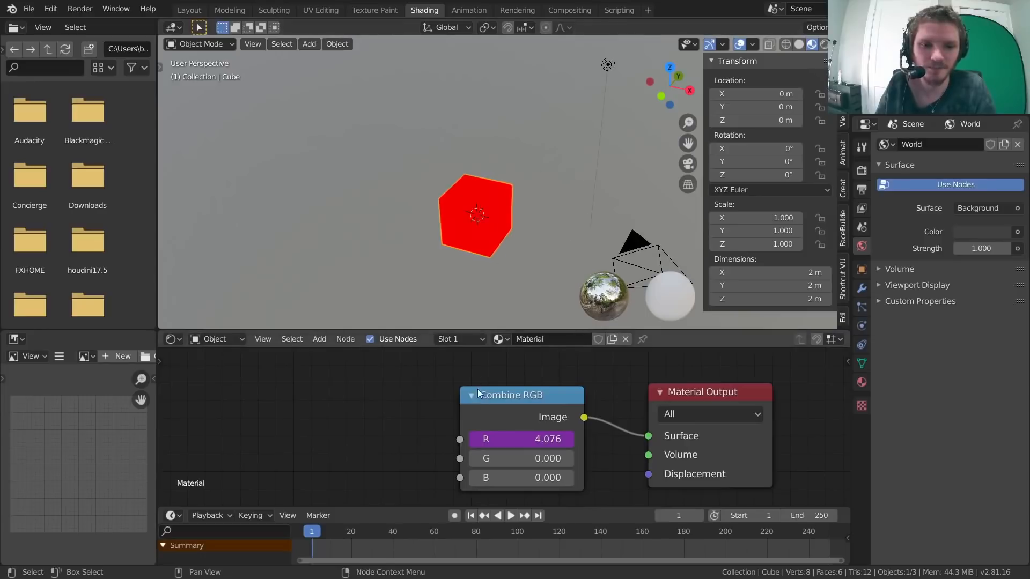
right_click(518, 440)
click(457, 425)
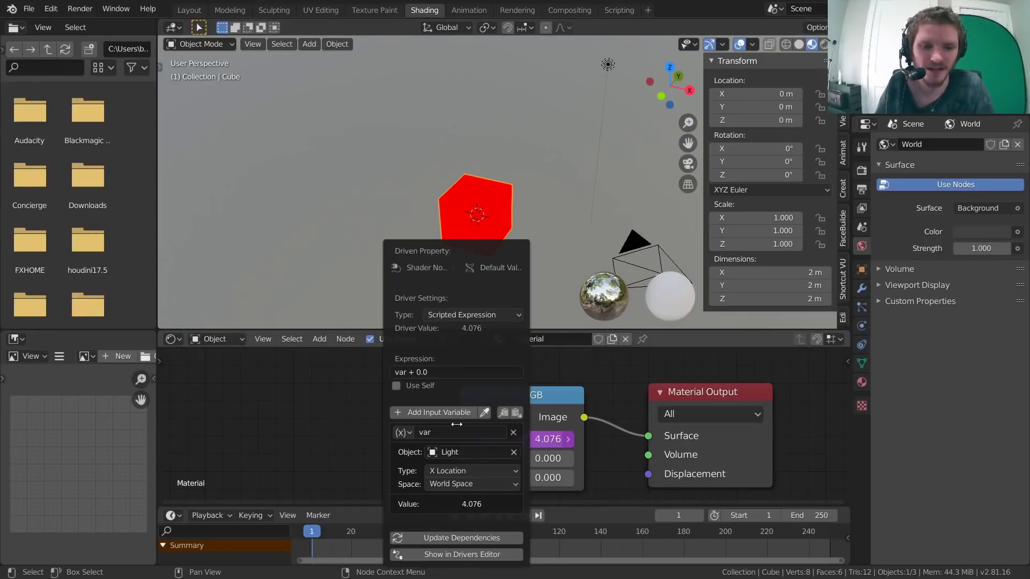
click(453, 471)
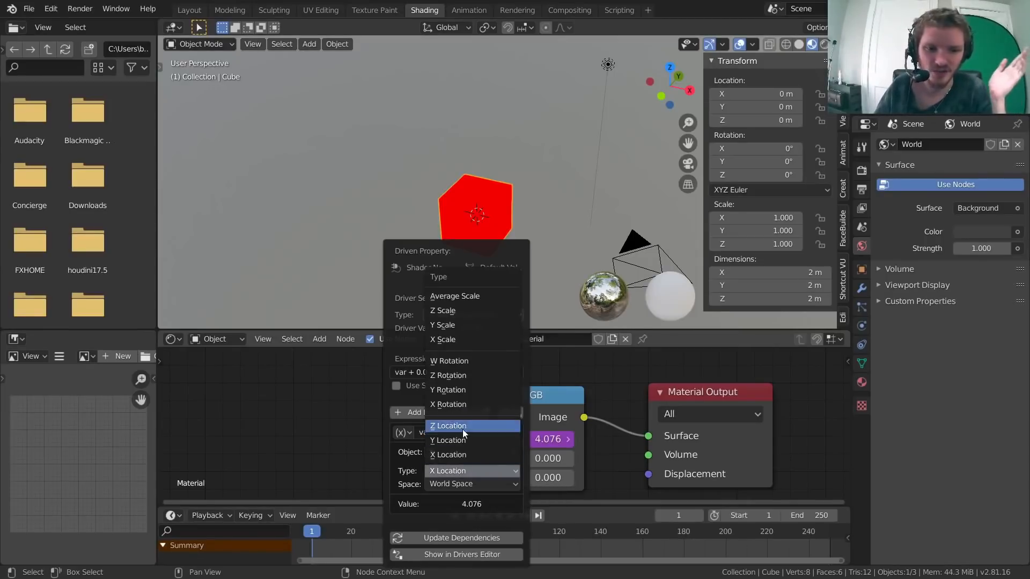
click(442, 455)
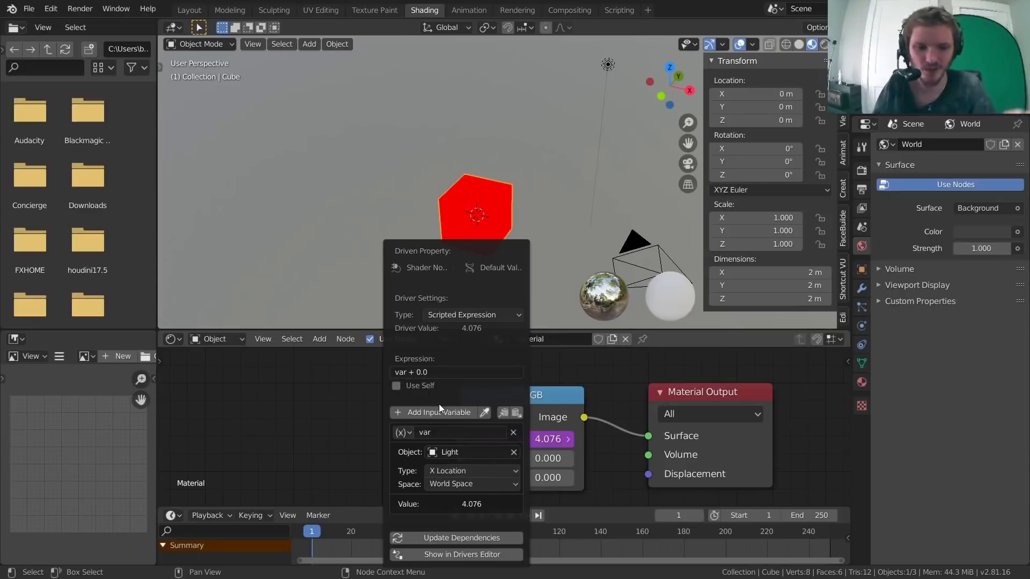
click(444, 534)
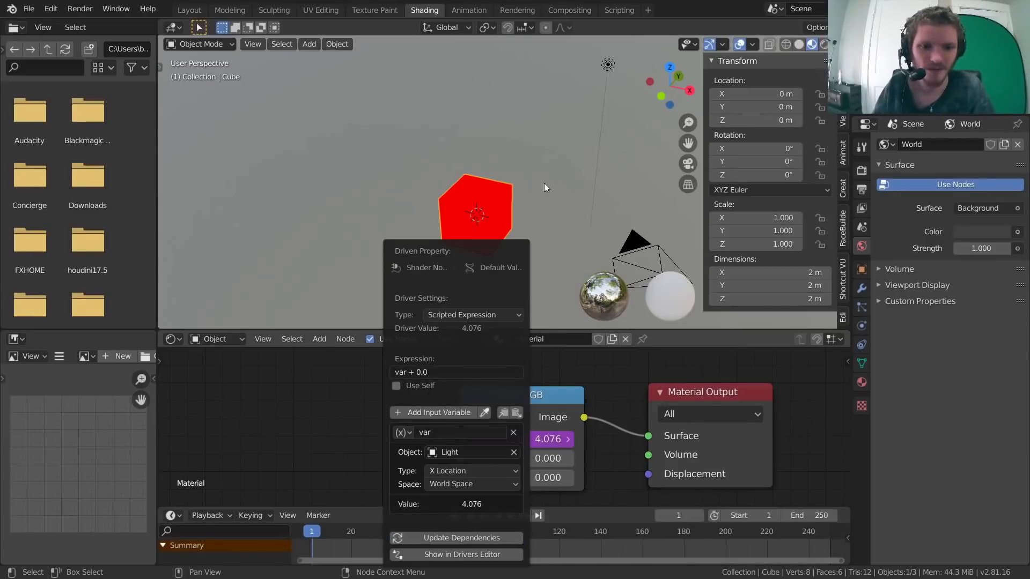
Step: Select the light and clear its location so it sits at the world origin
scroll(569, 111, down, 3)
shift+middle_drag(571, 108, 525, 173)
scroll(523, 174, up, 1)
click(516, 173)
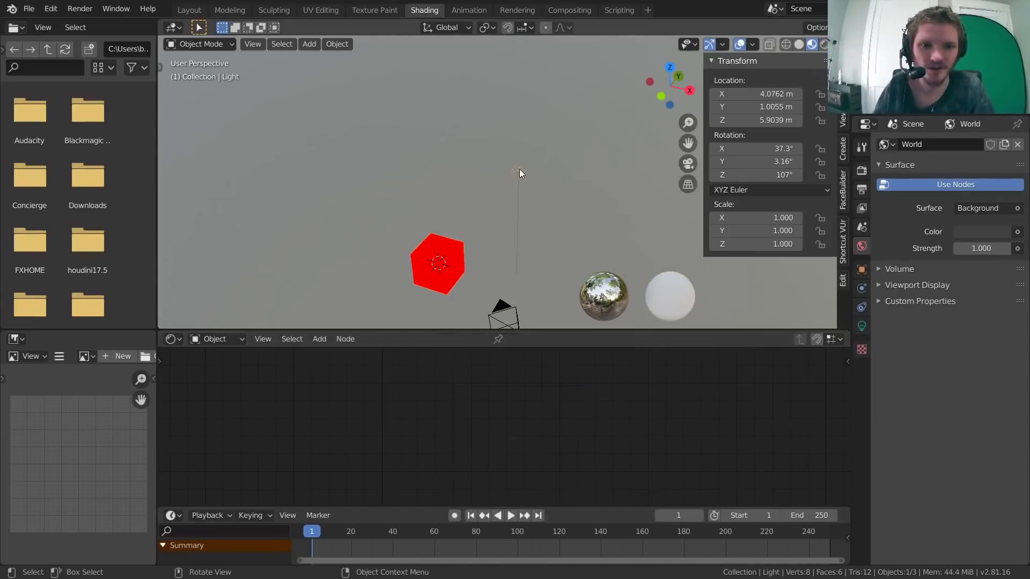
key(alt+g)
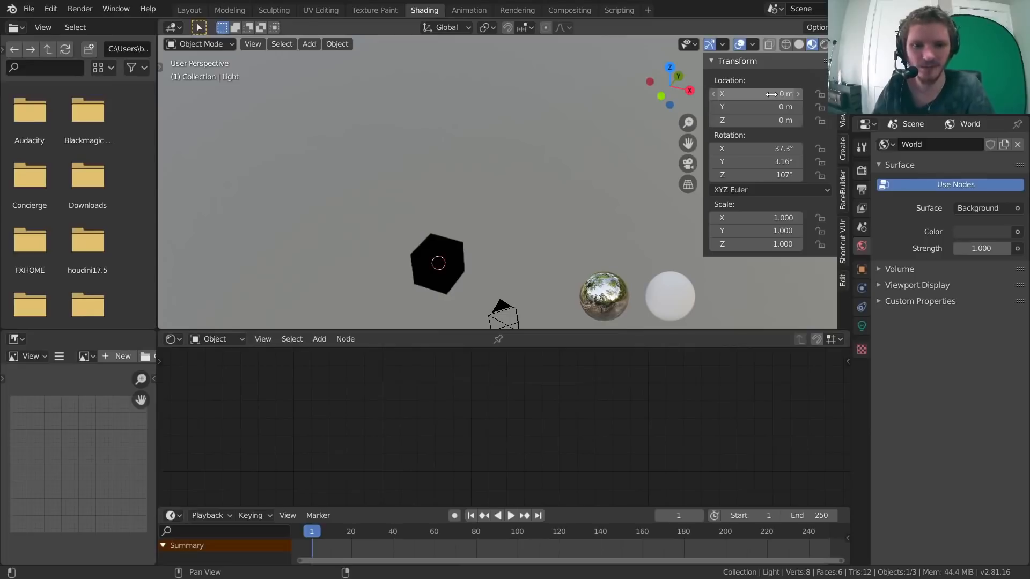
Step: Test the driver by moving the light away from the cube along X, and undo the move
scroll(527, 152, up, 2)
shift+middle_drag(441, 238, 501, 167)
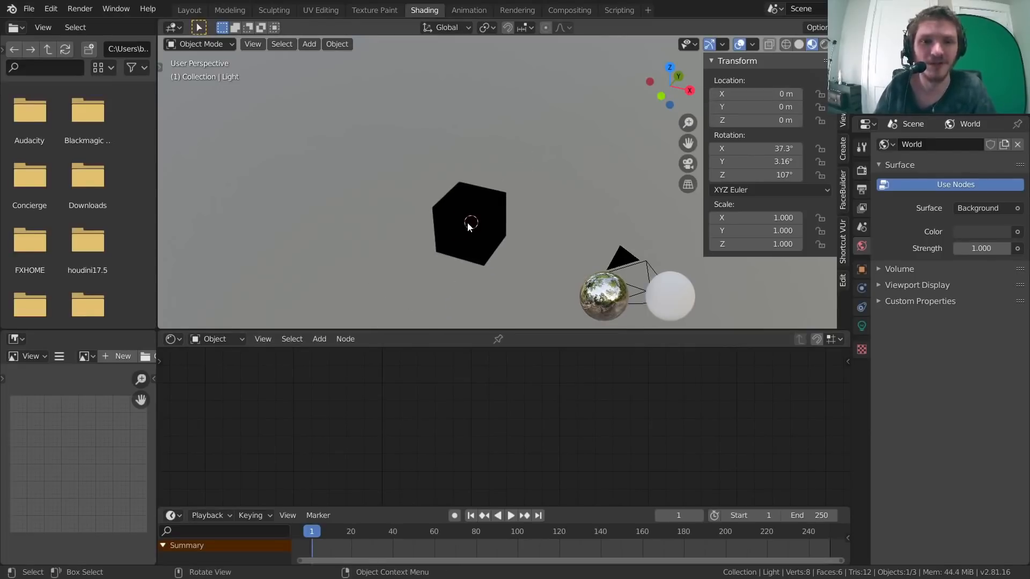
middle_drag(468, 222, 491, 214)
key(g)
key(x)
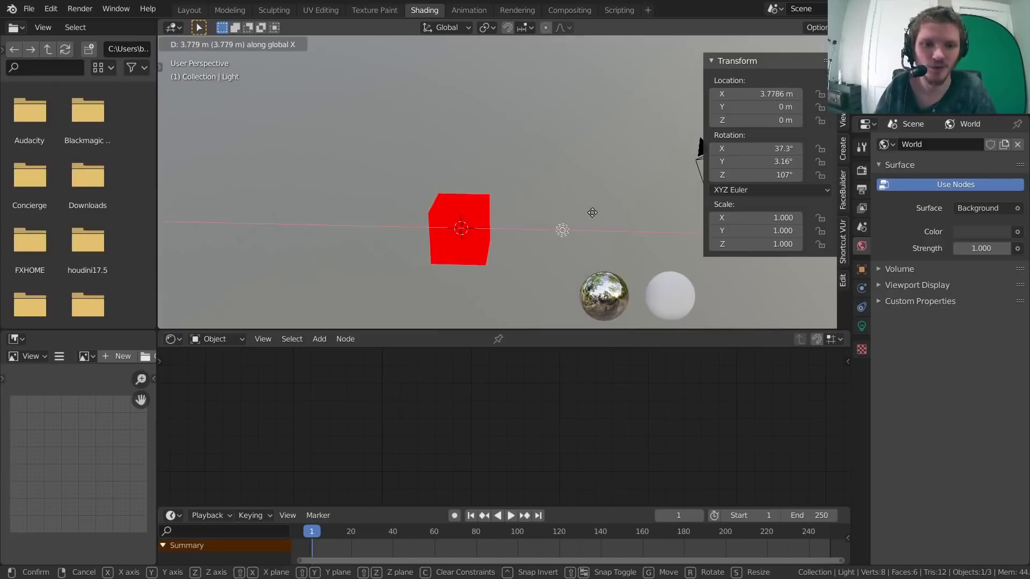
click(561, 213)
key(ctrl+z)
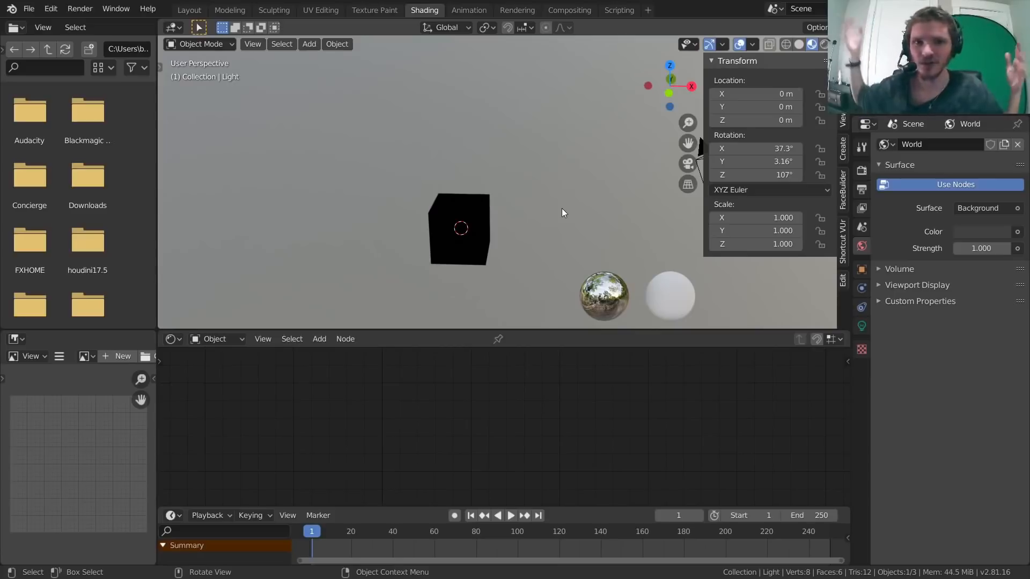
Step: Move the light along X to about 2.77 m
key(g)
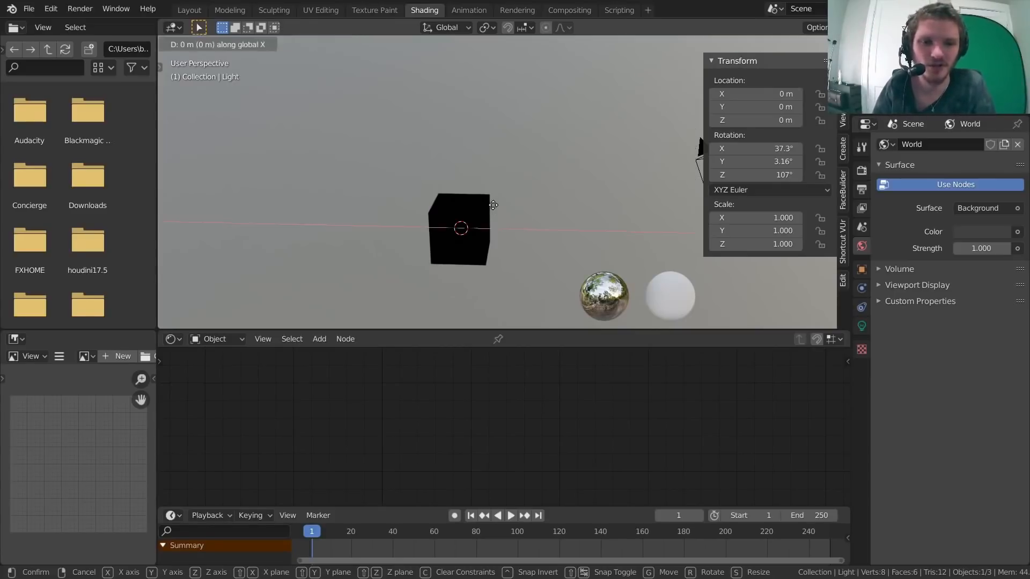
key(x)
click(556, 217)
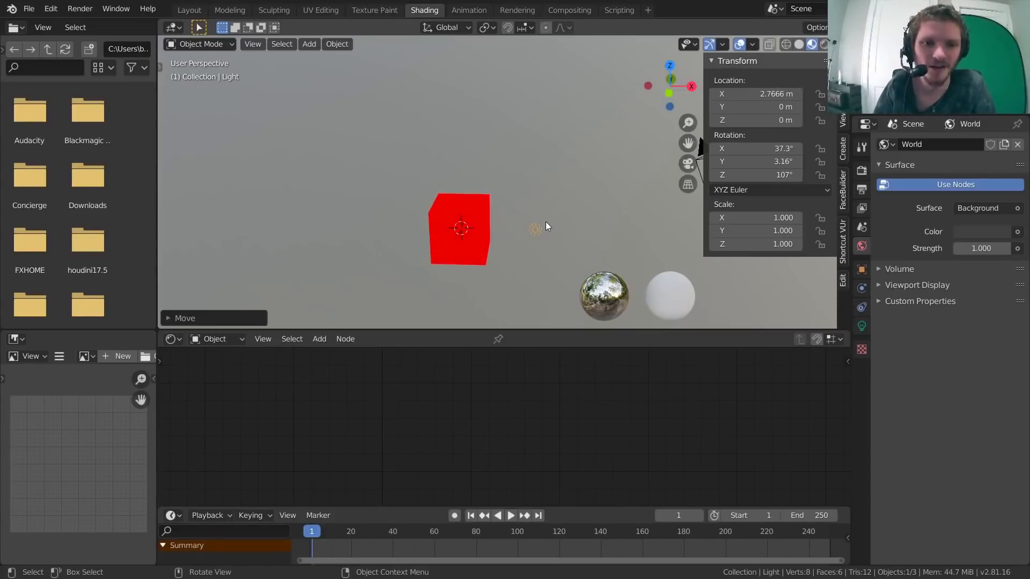
Step: Delete the light from the scene and select the cube
key(x)
click(547, 223)
click(481, 251)
Step: Delete the driver on the Combine RGB node's R value and add a new one, checking which objects its variable can target
right_click(516, 437)
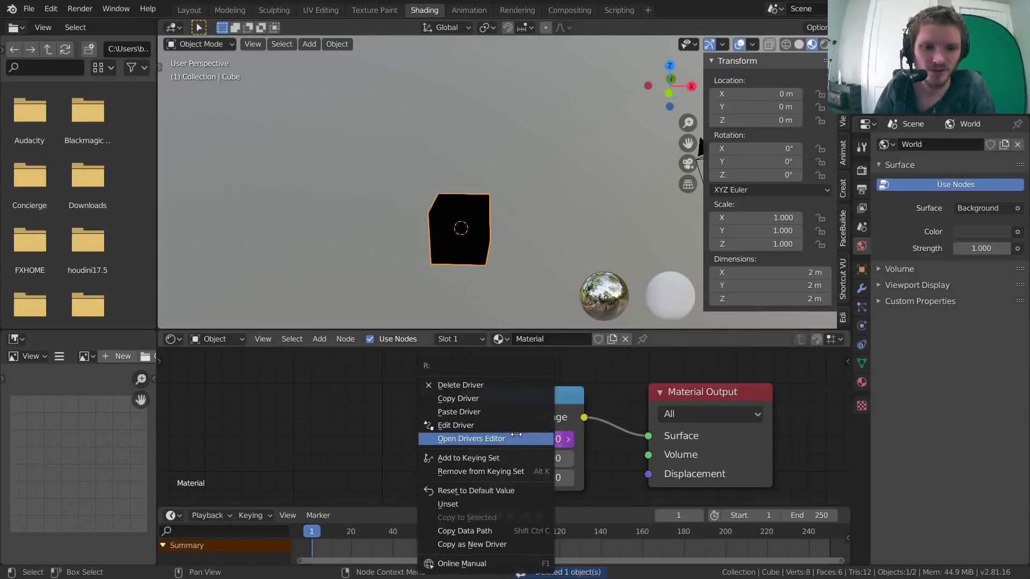
click(472, 385)
right_click(523, 429)
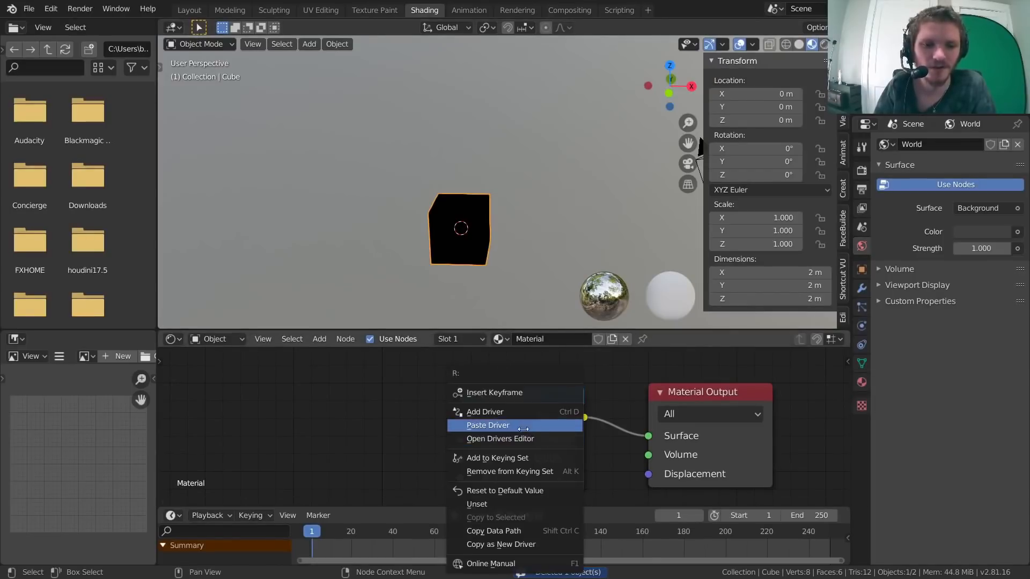
click(520, 412)
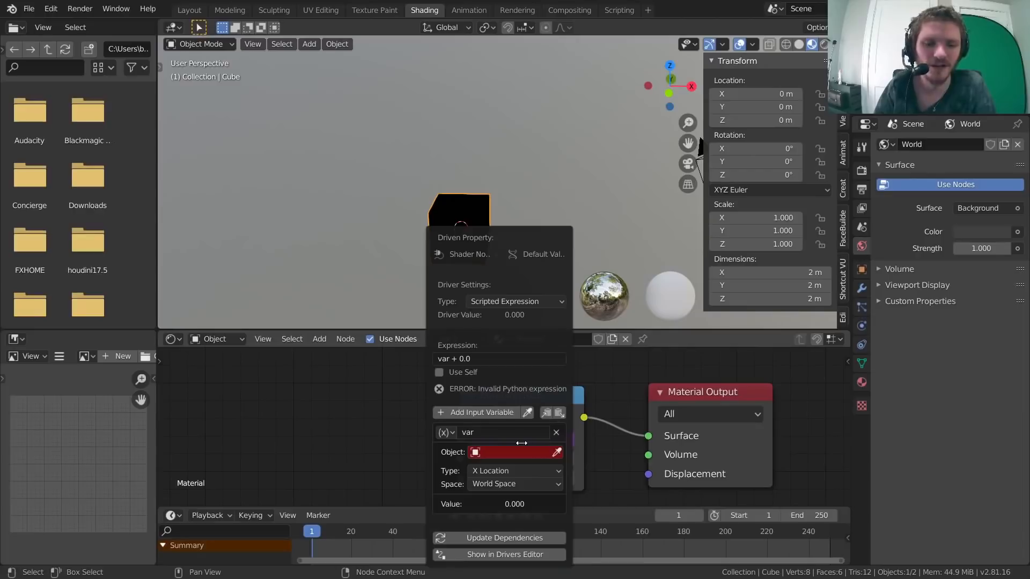
click(513, 454)
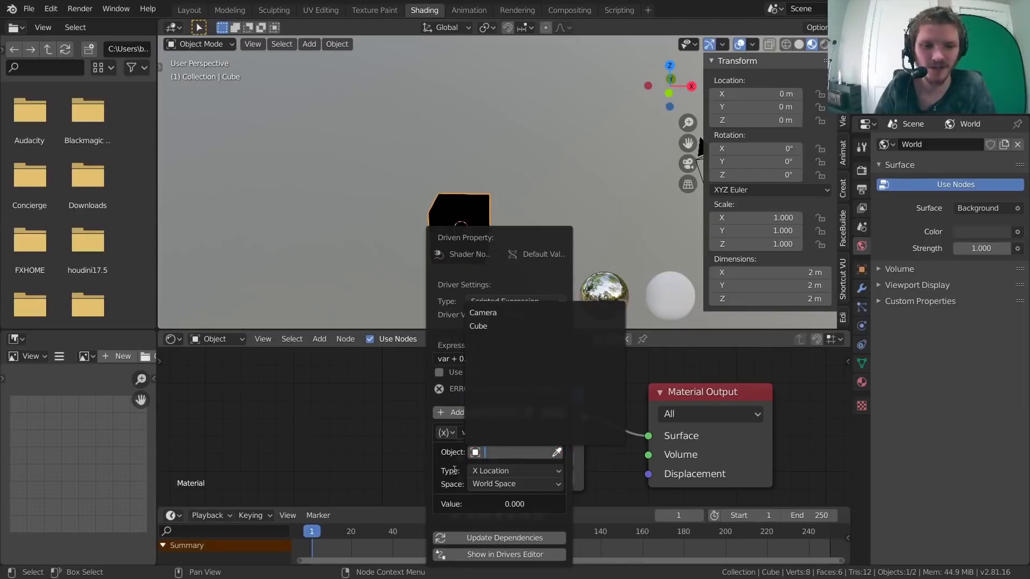
click(450, 456)
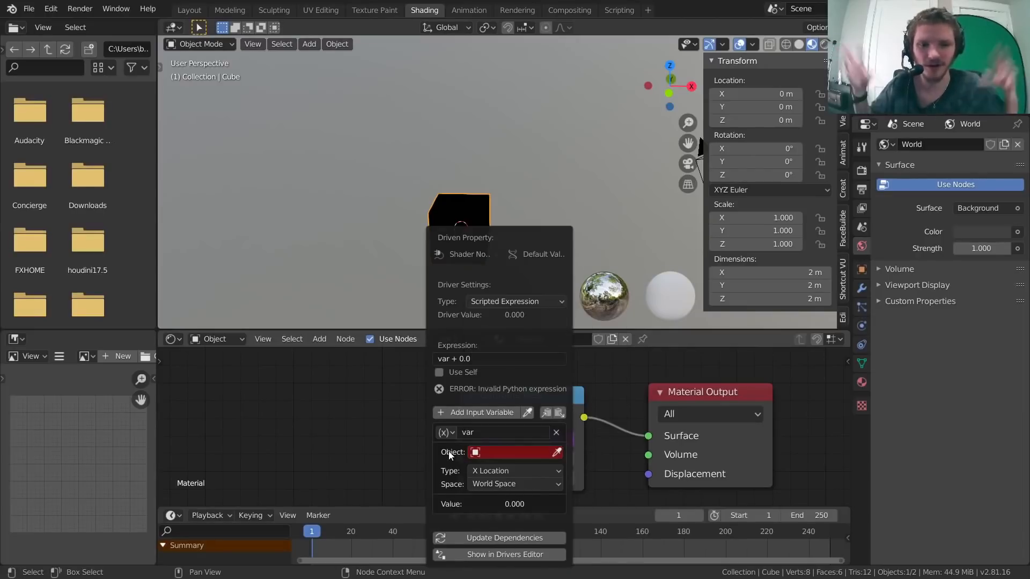
Step: Change the R driver's variable to Single Property with Cube as its target object, and look through the available ID types
click(444, 433)
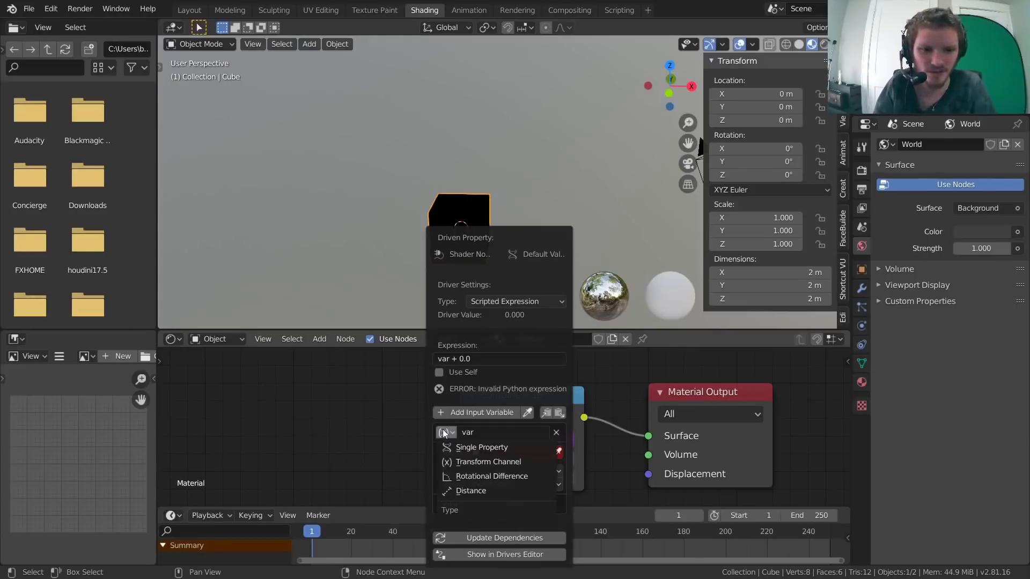
click(454, 447)
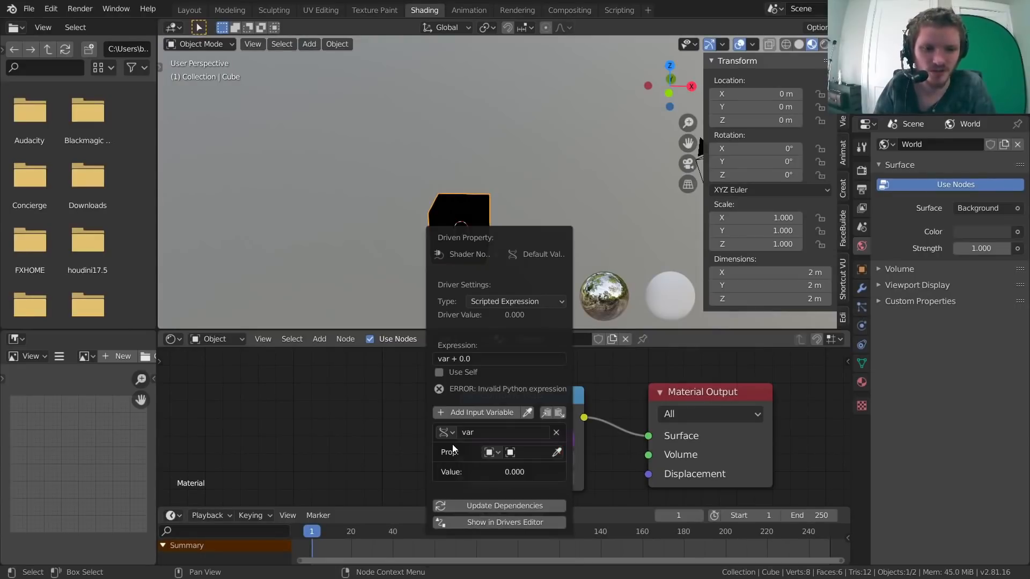
click(528, 452)
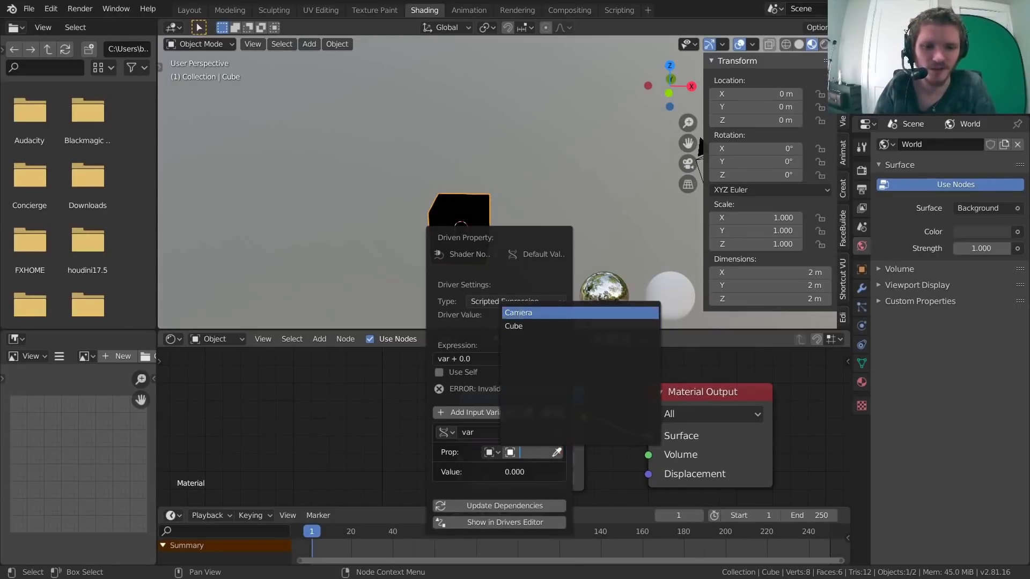
key(Return)
click(491, 452)
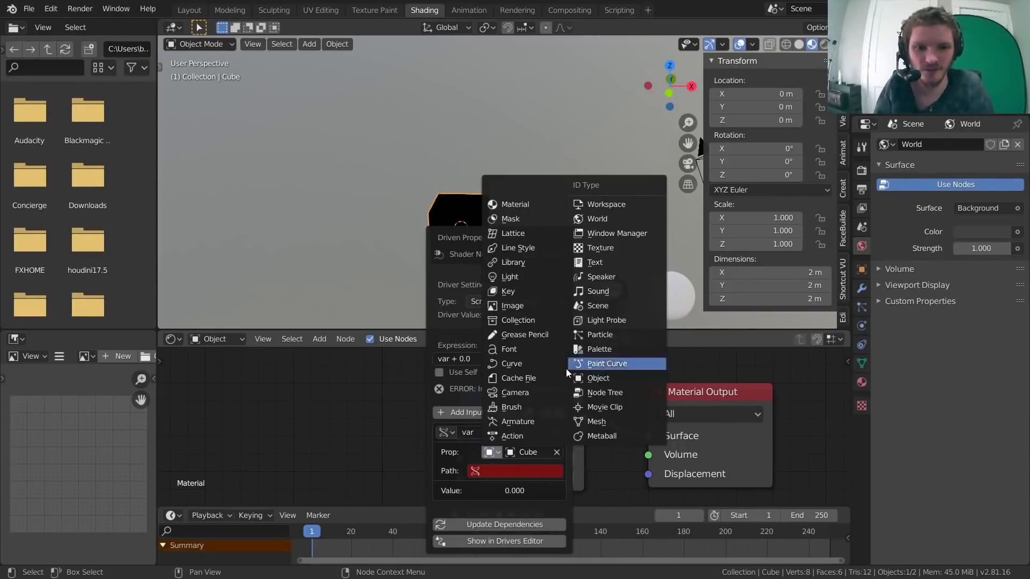
click(582, 233)
click(492, 453)
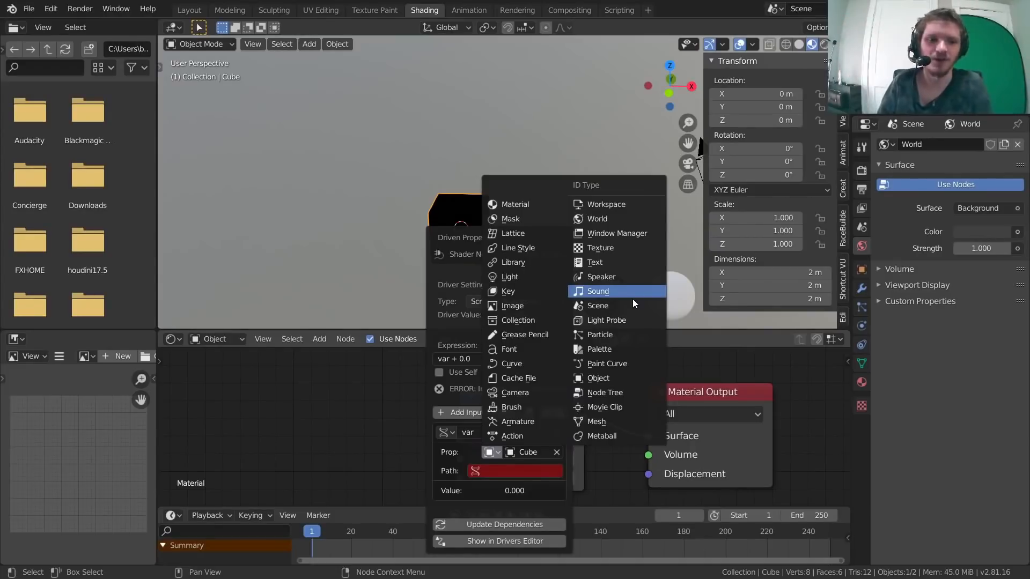
middle_drag(492, 157, 489, 156)
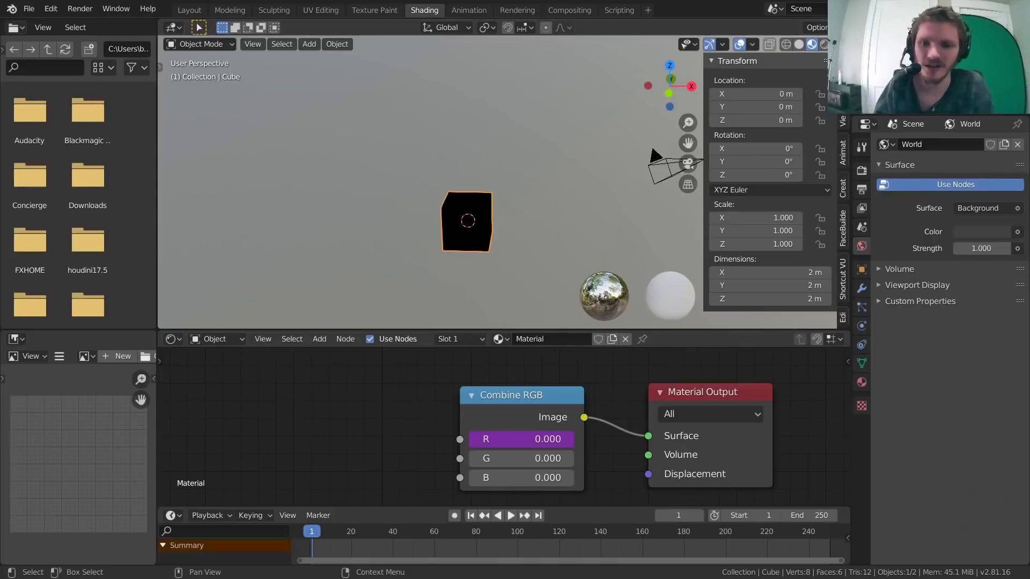
Step: Copy the cube's X location as a new driver and paste it onto the world background's Strength
right_click(975, 249)
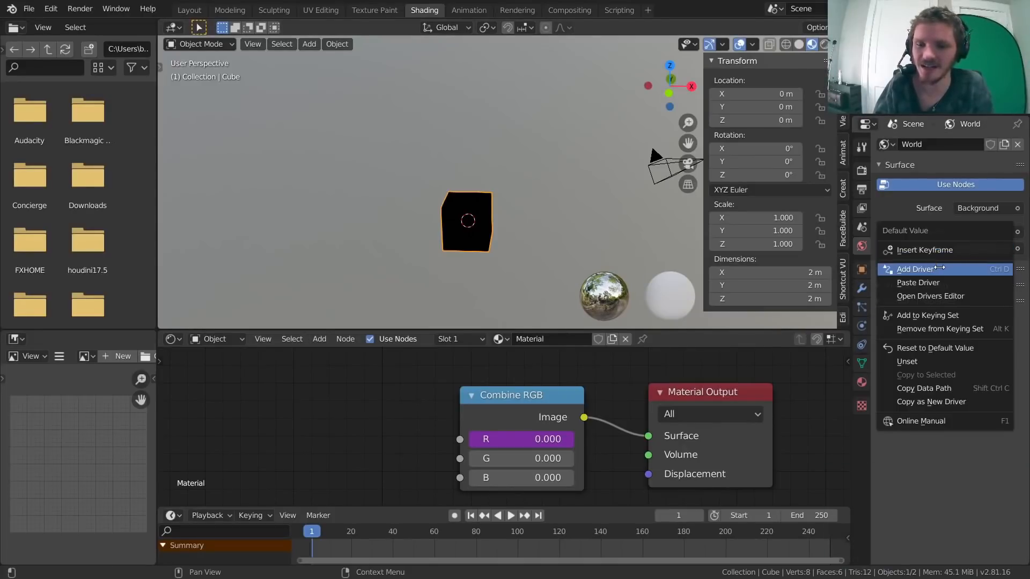
right_click(732, 94)
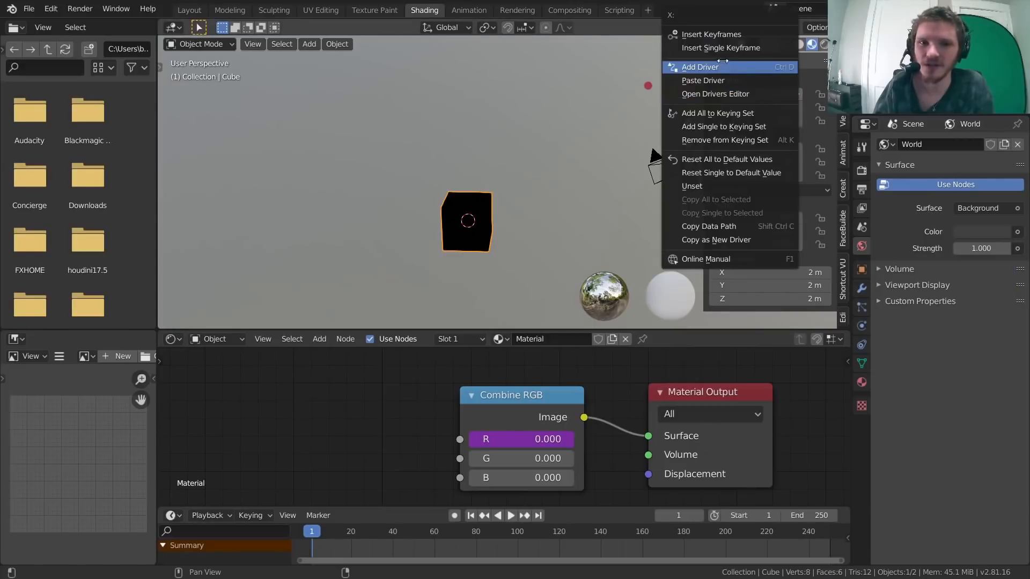
click(721, 241)
right_click(973, 255)
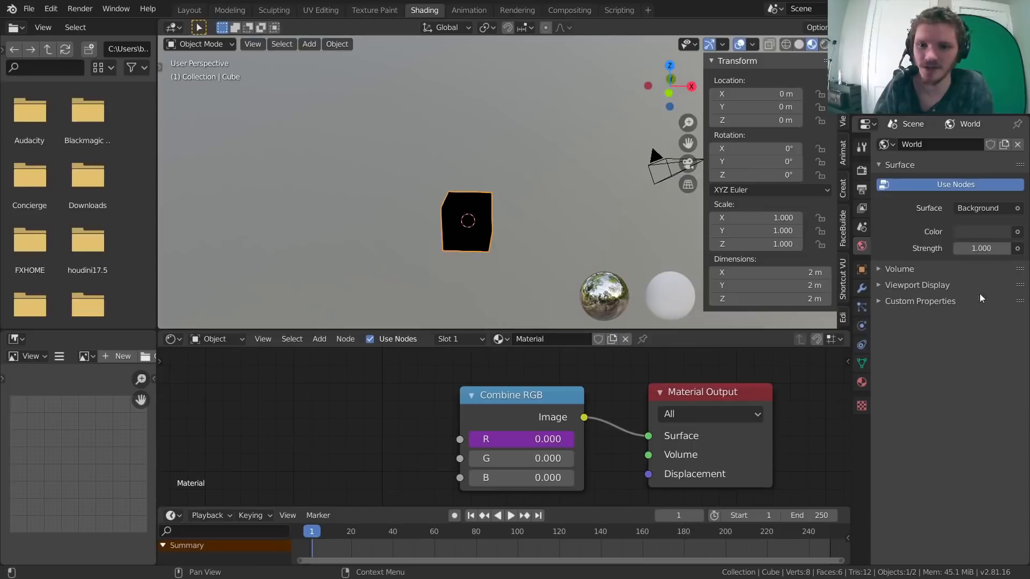
right_click(973, 248)
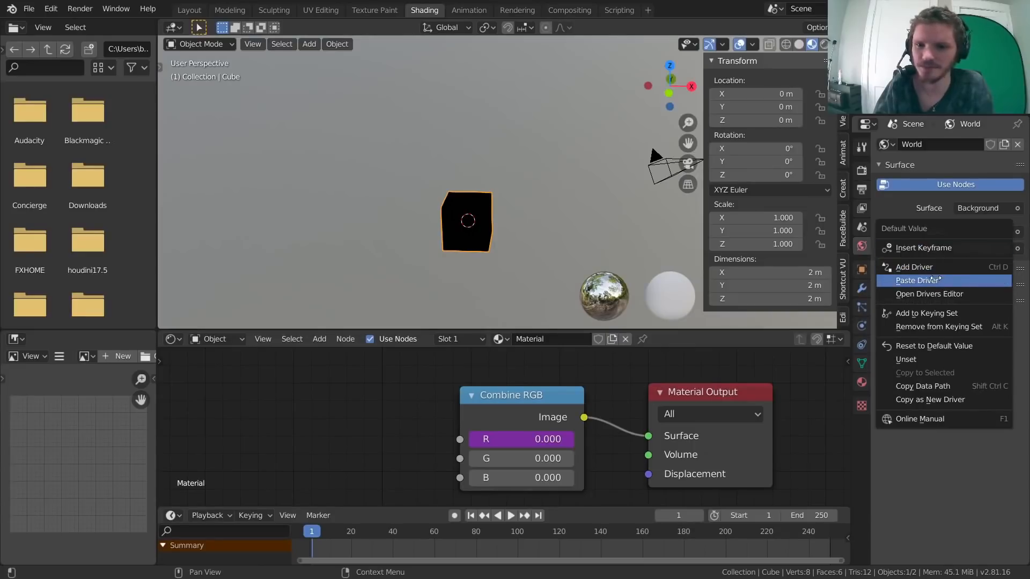
click(935, 279)
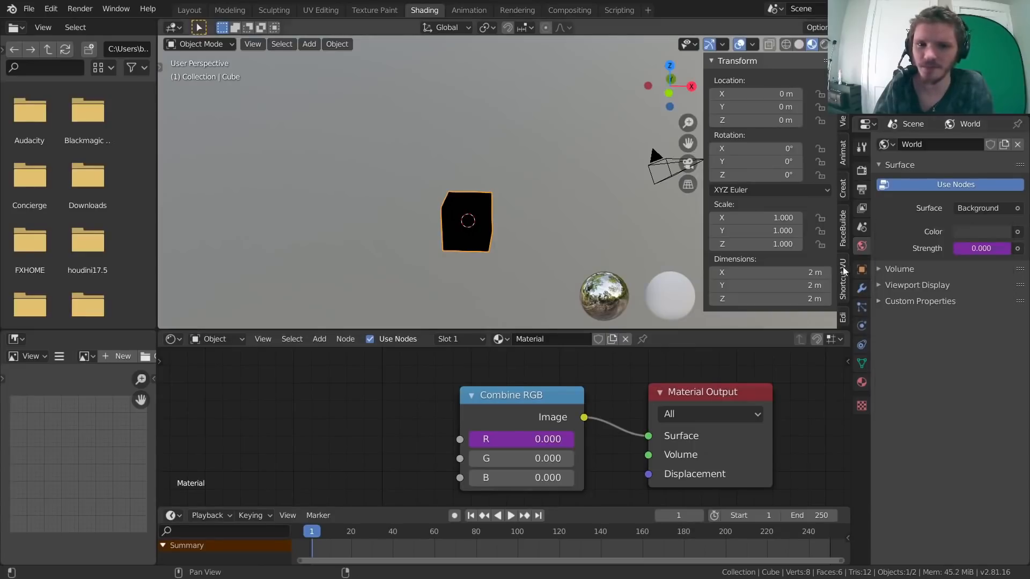
Step: Test the Strength driver in rendered shading by moving the cube along X to about 4.09 m, and undo the move
click(823, 43)
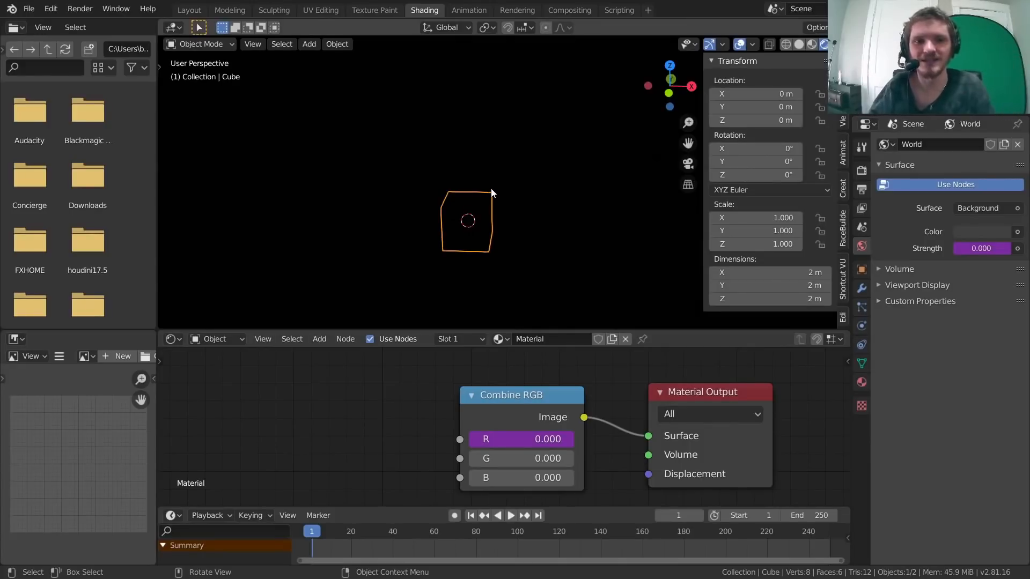
key(g)
key(x)
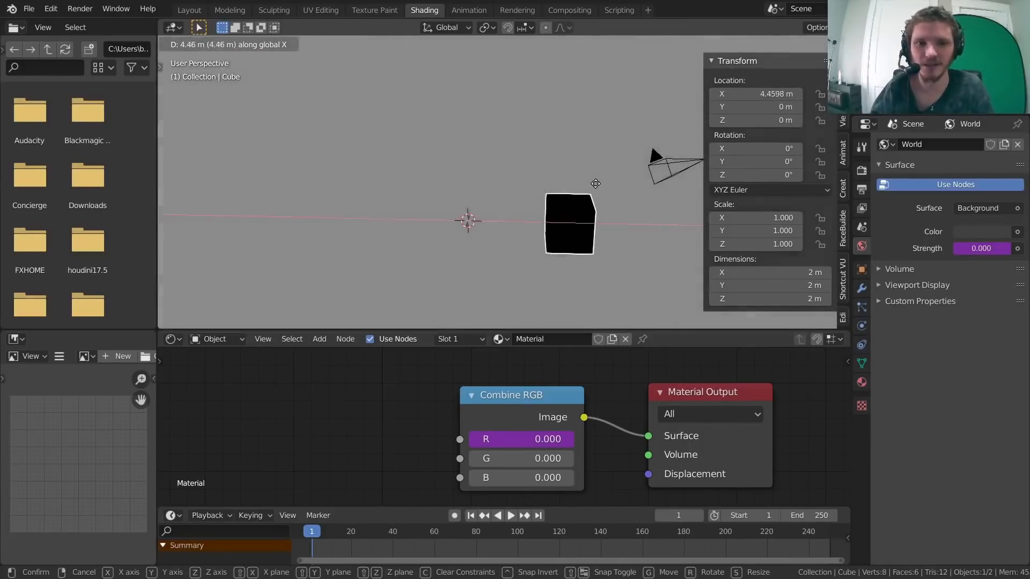
click(584, 191)
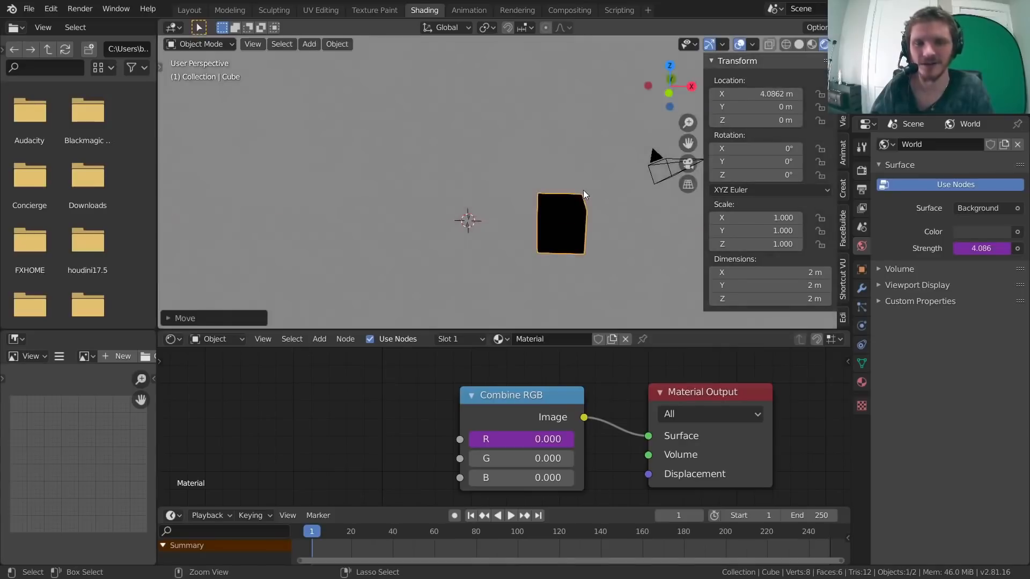
key(ctrl+z)
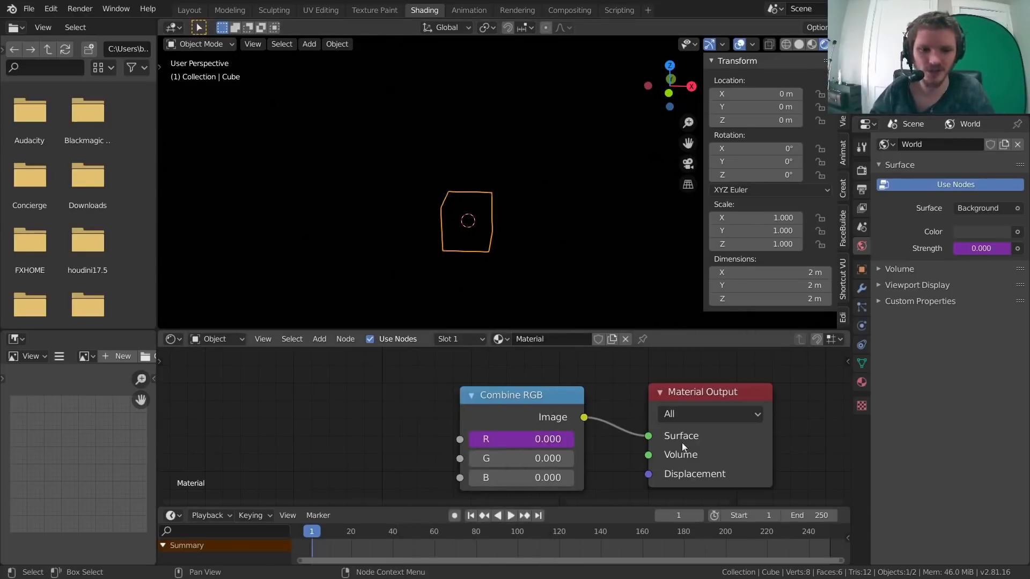
Step: Edit the R driver and change its variable type to Distance
right_click(503, 439)
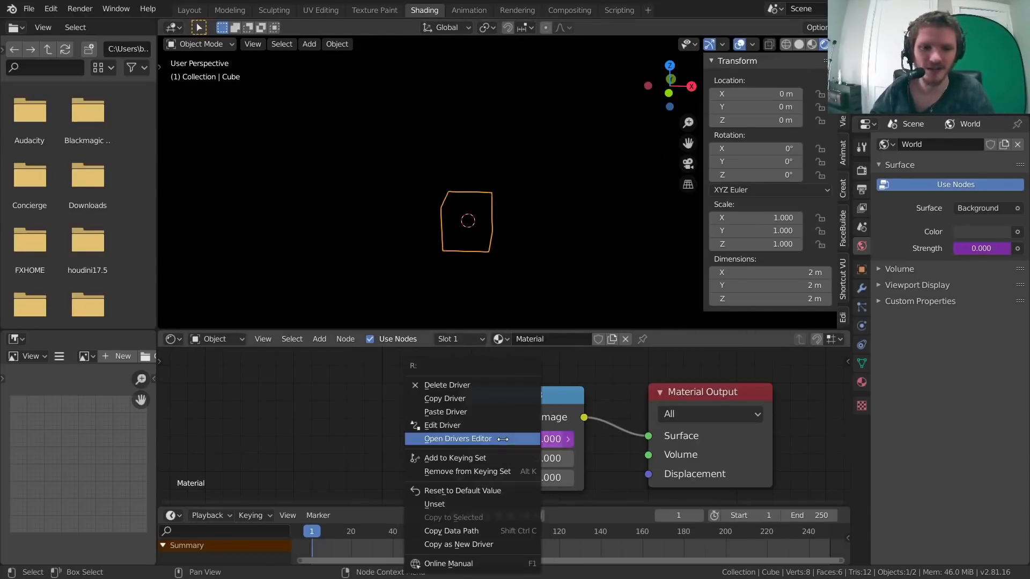
click(459, 426)
click(406, 445)
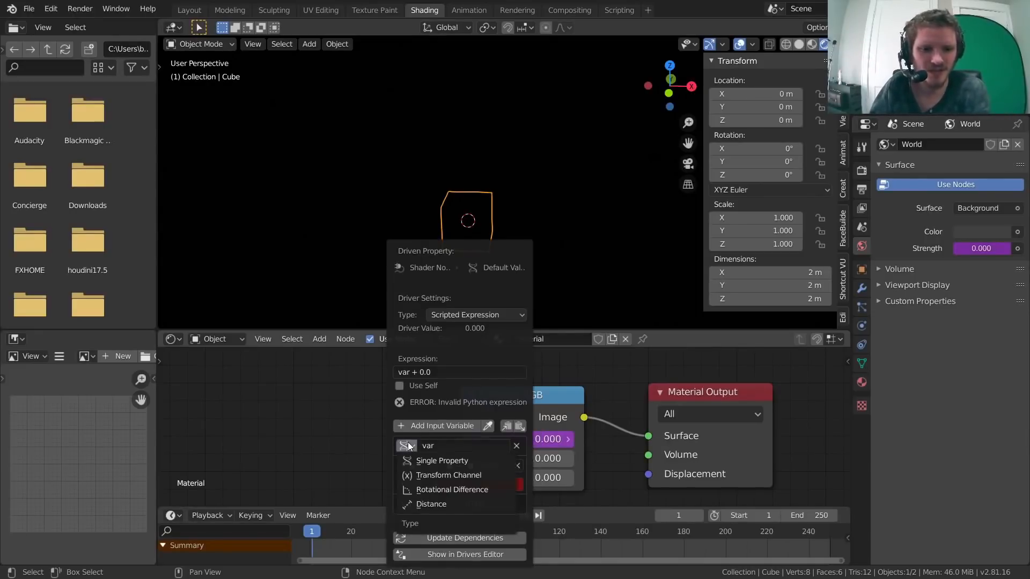
click(398, 446)
click(398, 445)
click(404, 446)
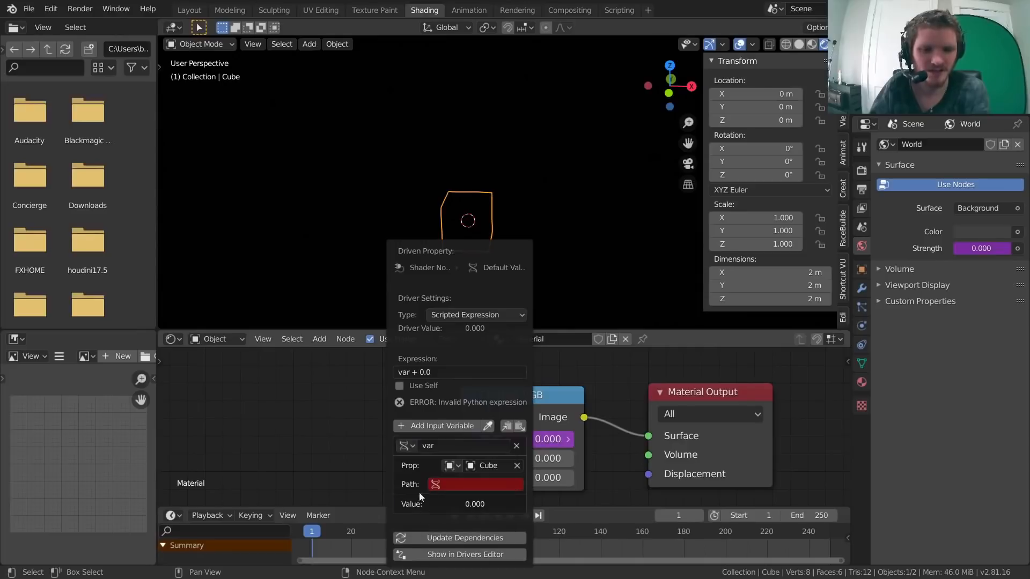
click(407, 446)
click(438, 504)
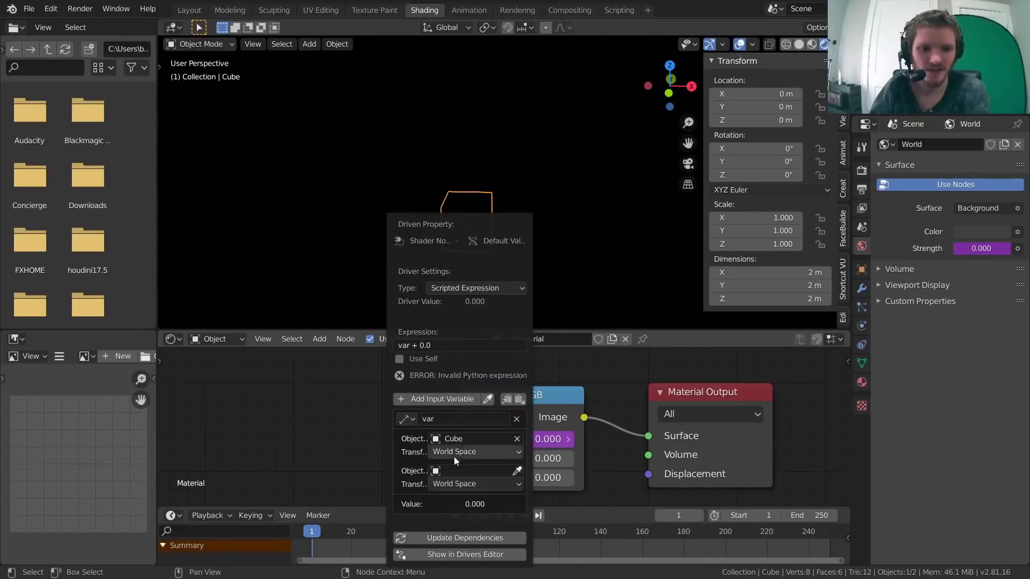
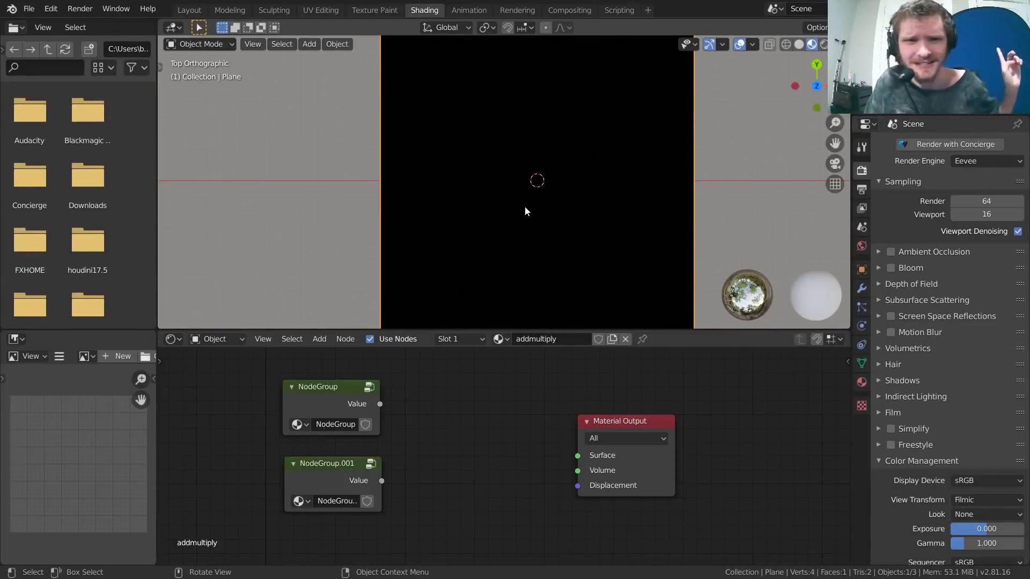
Step: Move both node groups of the addmultiply material closer to the Material Output node
scroll(427, 422, up, 3)
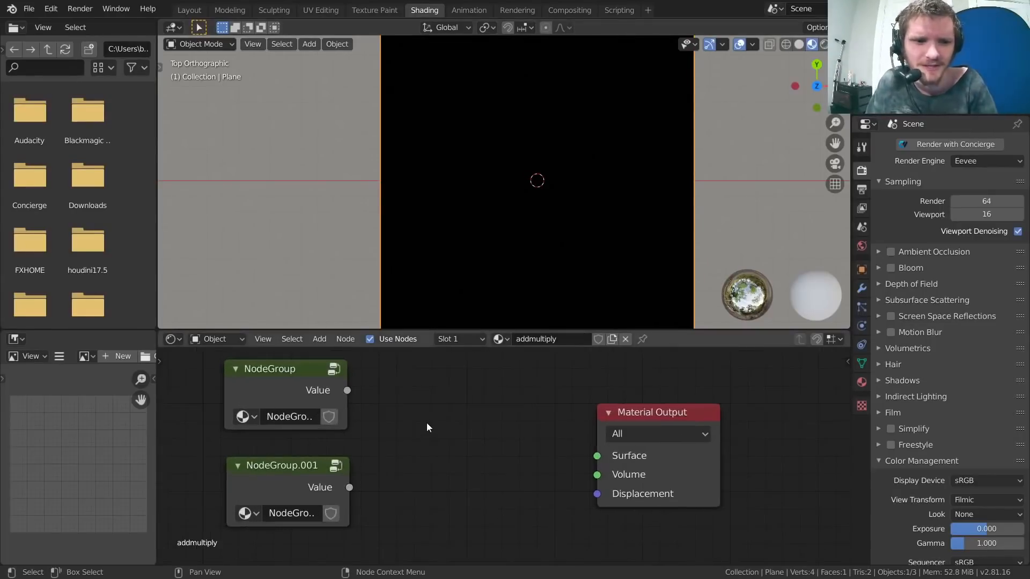
drag(414, 491, 309, 440)
key(g)
click(400, 473)
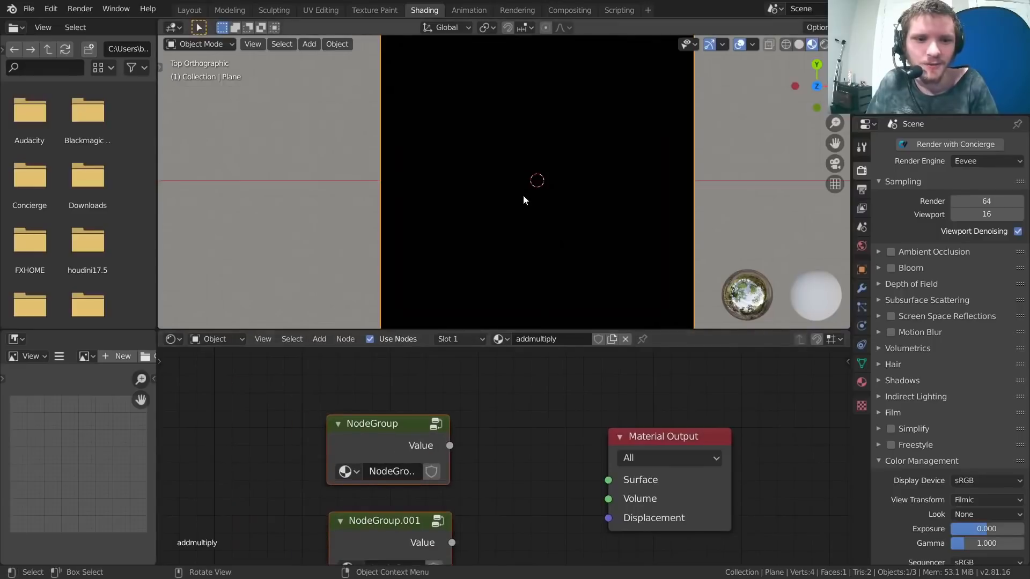
Step: Examine the node setups inside NodeGroup and NodeGroup.001, and return to the addmultiply material's main node tree
scroll(504, 199, down, 4)
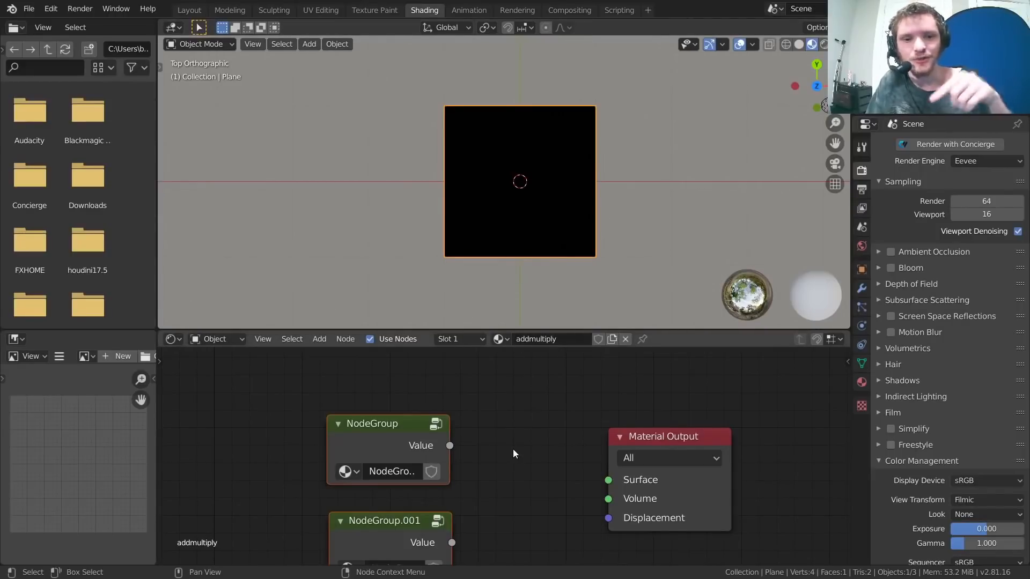
middle_drag(526, 474, 553, 434)
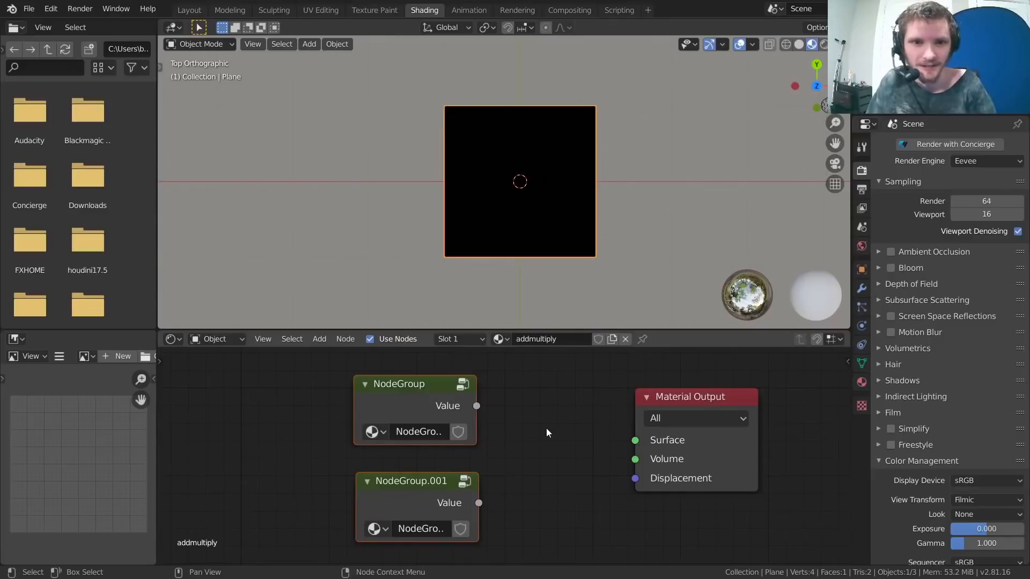
scroll(545, 428, up, 2)
scroll(545, 225, up, 2)
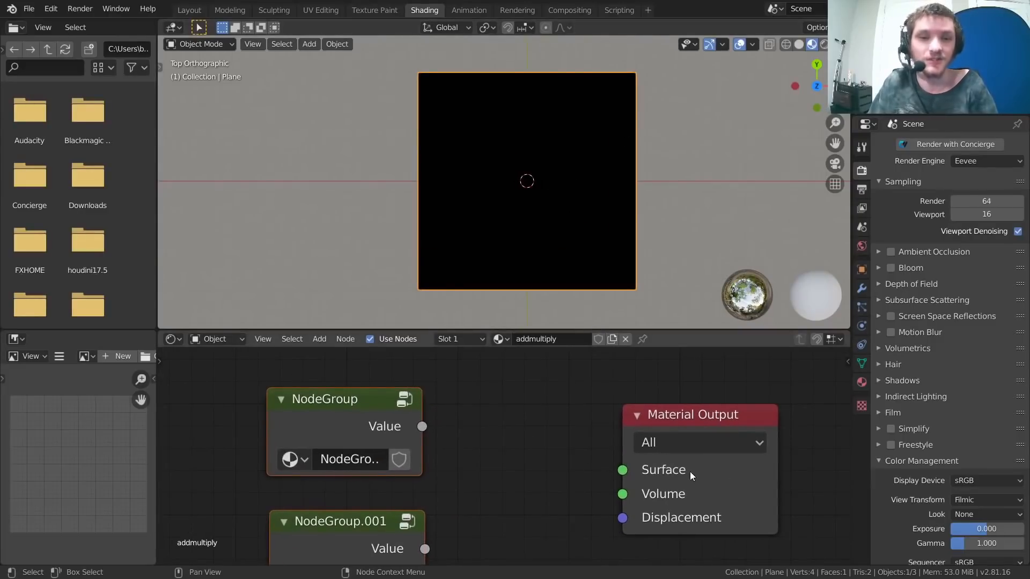
scroll(542, 439, down, 4)
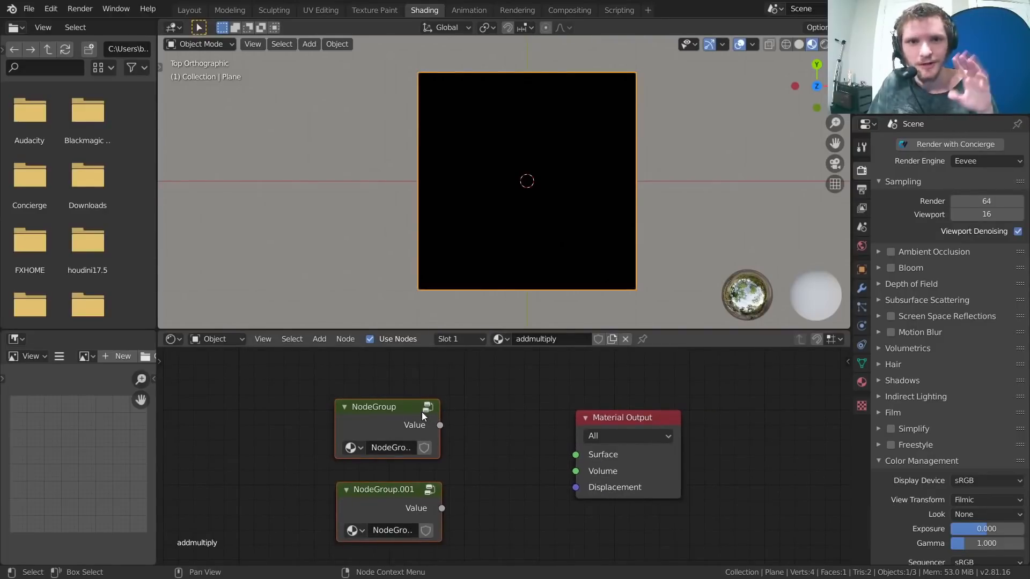
click(426, 408)
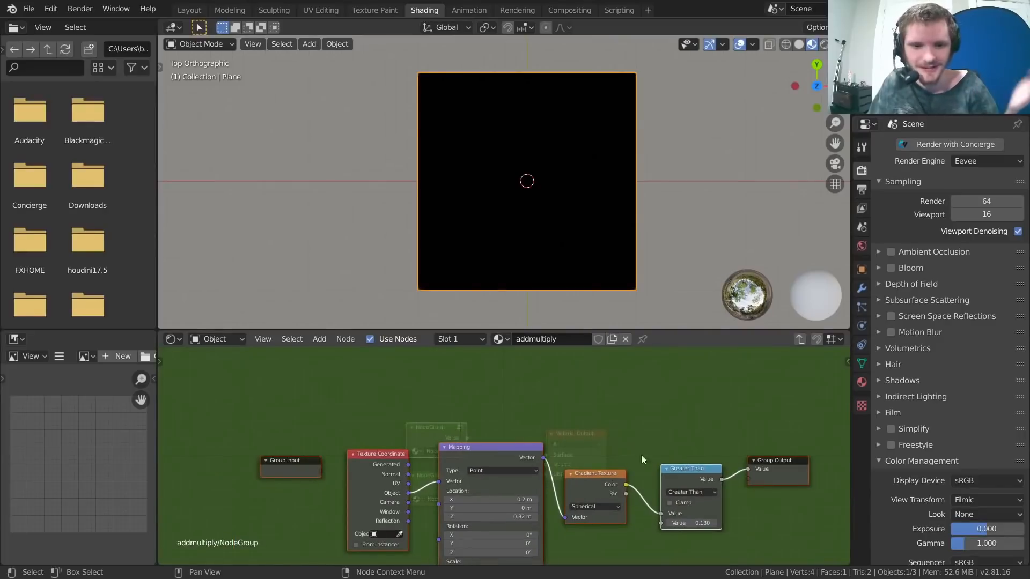
click(799, 339)
click(460, 475)
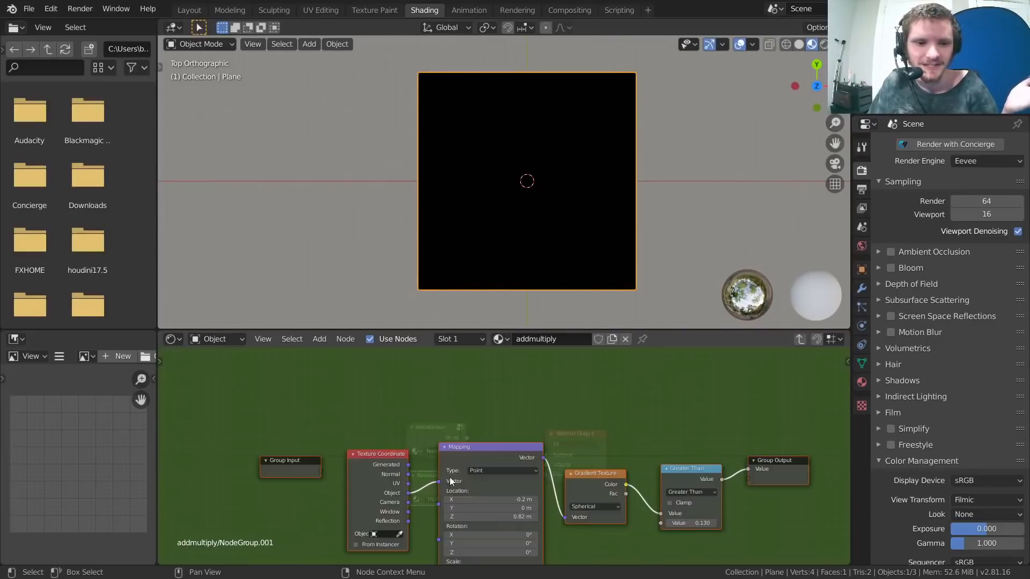
key(Home)
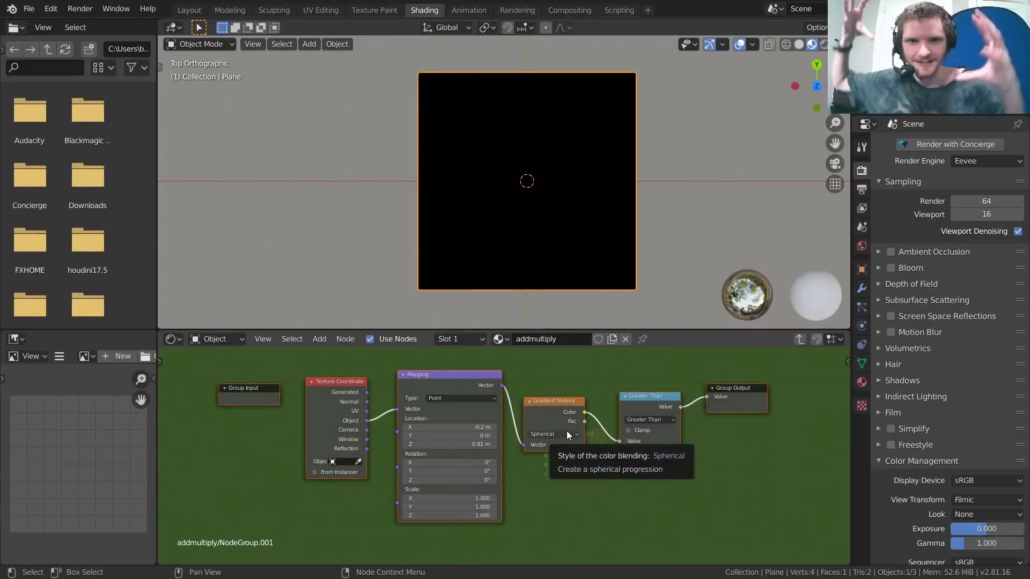
click(799, 339)
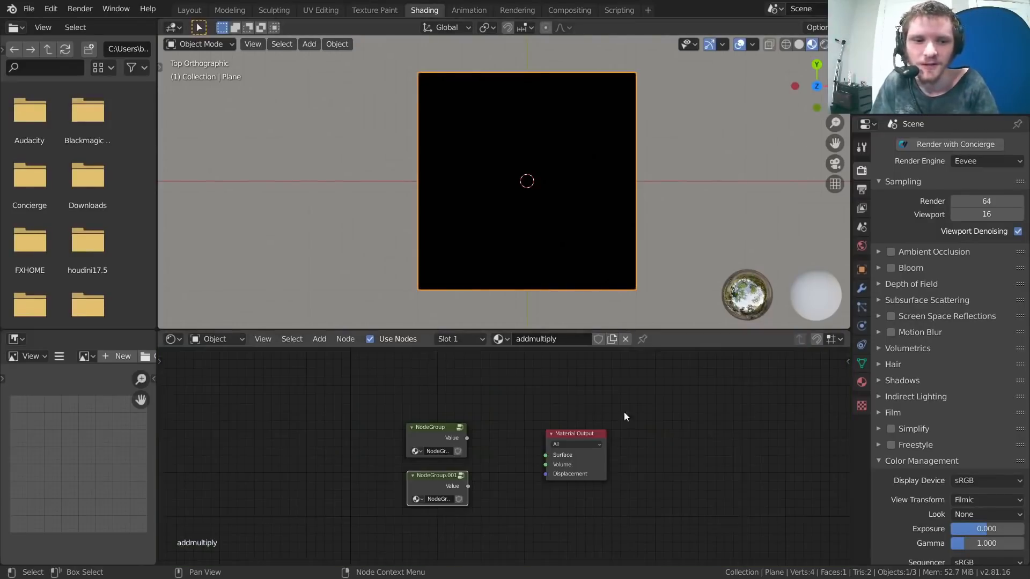
Step: Move NodeGroup and NodeGroup.001 together slightly higher in the addmultiply node tree
key(Home)
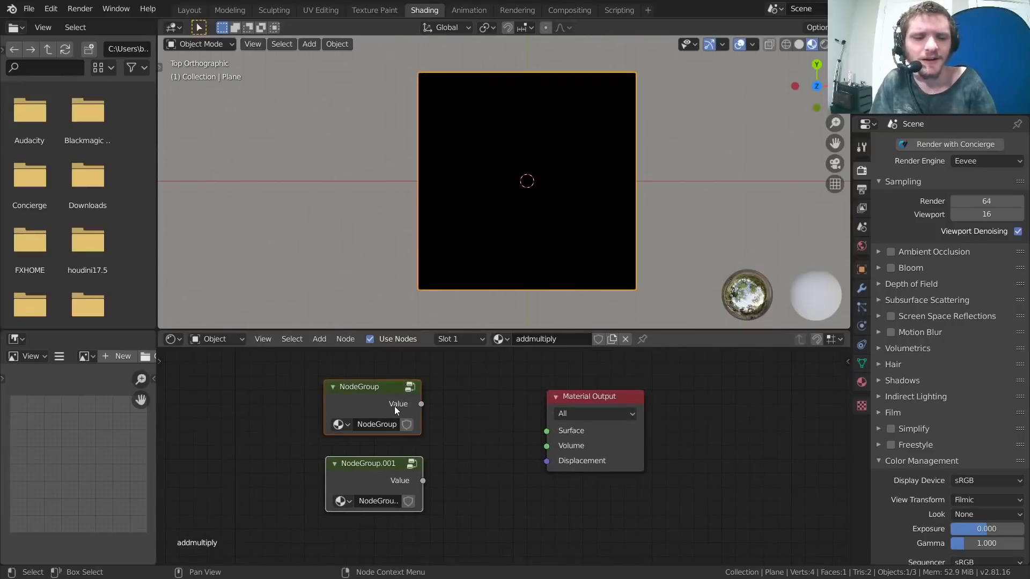
key(g)
click(431, 409)
click(432, 398)
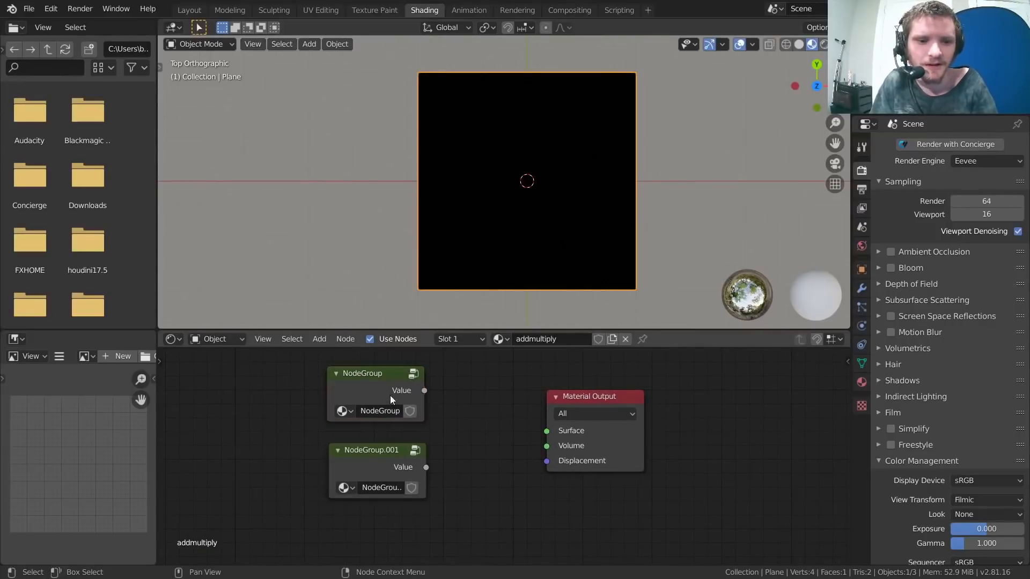
Step: Preview NodeGroup through a Viewer node, delete the Viewer, and link NodeGroup's Value directly to the Material Output's Surface
drag(424, 391, 497, 415)
mouse_move(424, 391)
mouse_down()
mouse_move(571, 423)
mouse_move(424, 390)
mouse_up()
ctrl+shift+click(397, 375)
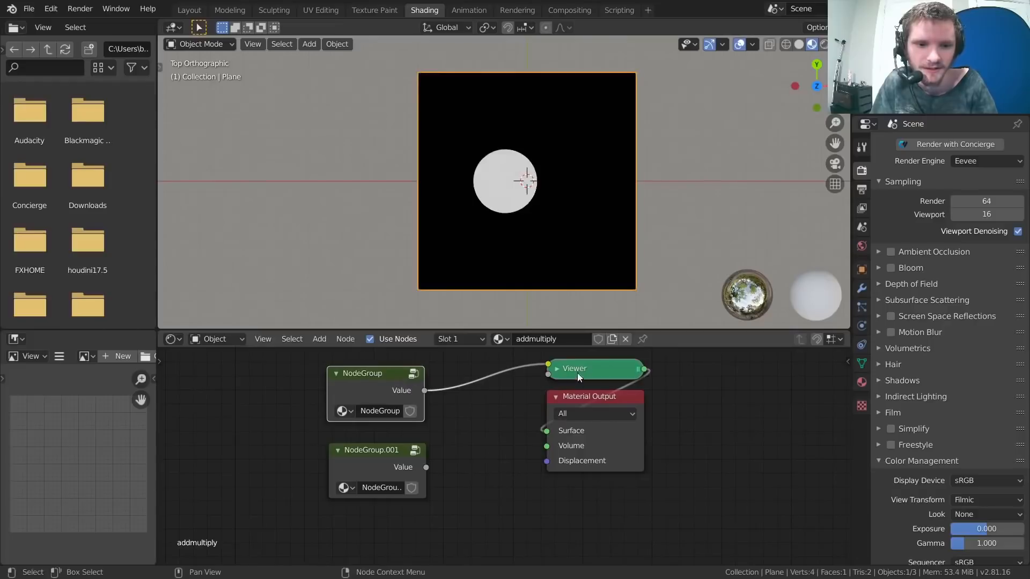
click(578, 373)
key(x)
alt+right_drag(412, 388, 583, 413)
scroll(548, 192, up, 3)
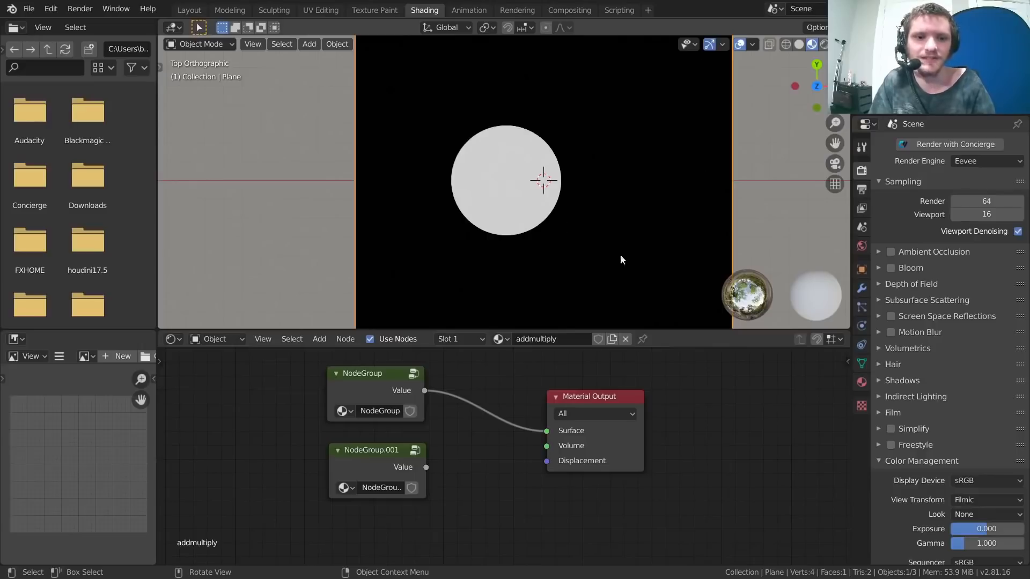
scroll(456, 453, up, 1)
Step: Link NodeGroup.001's Value to the Material Output's Surface, and move both node groups farther away from the output node
drag(420, 468, 550, 429)
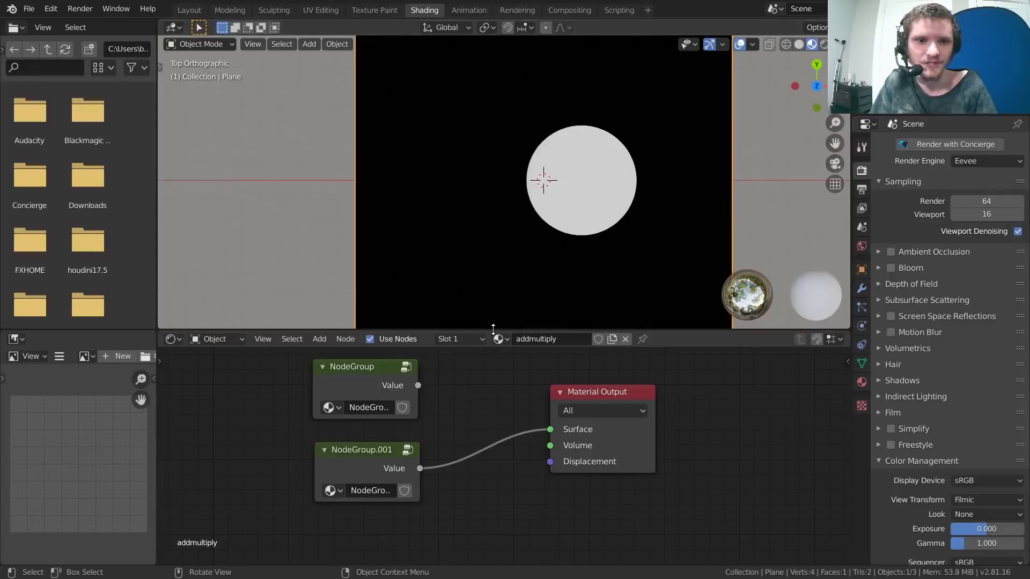
scroll(453, 395, up, 2)
drag(454, 487, 259, 403)
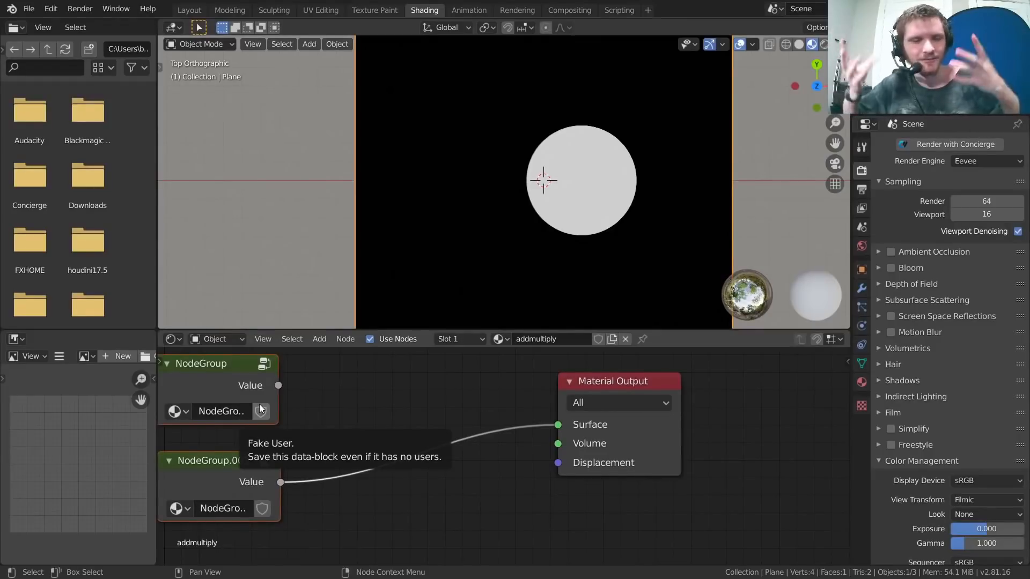
shift+scroll(354, 380, up, 2)
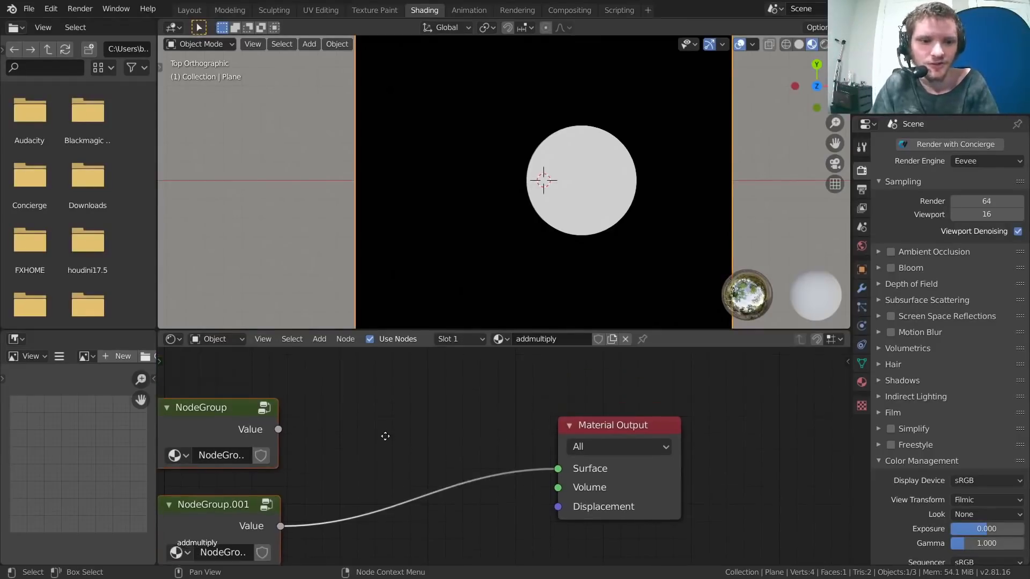
Step: Insert a Math node set to Add into the link between NodeGroup.001 and the Material Output
key(shift+a)
click(366, 375)
text(math)
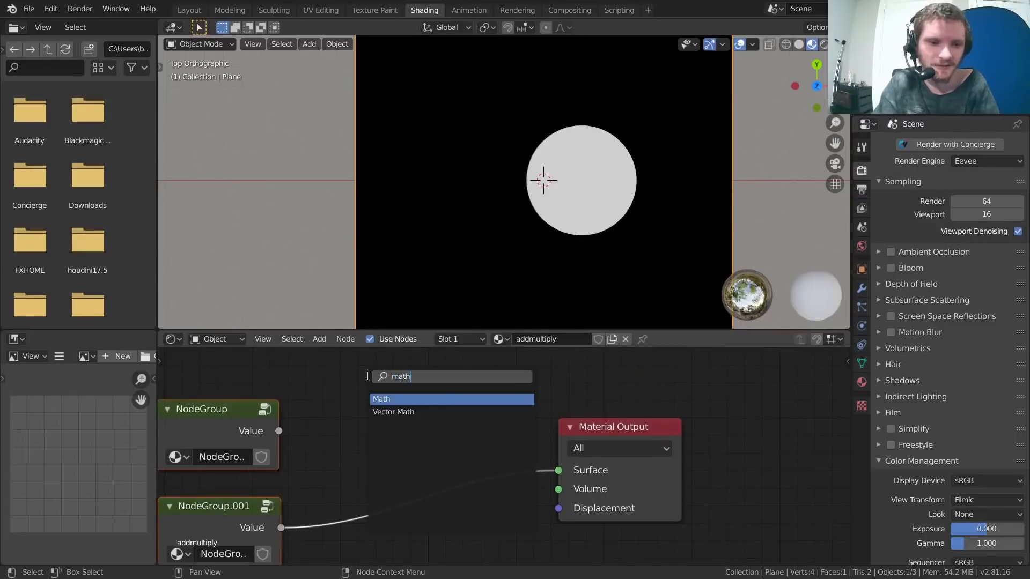
key(Return)
click(378, 386)
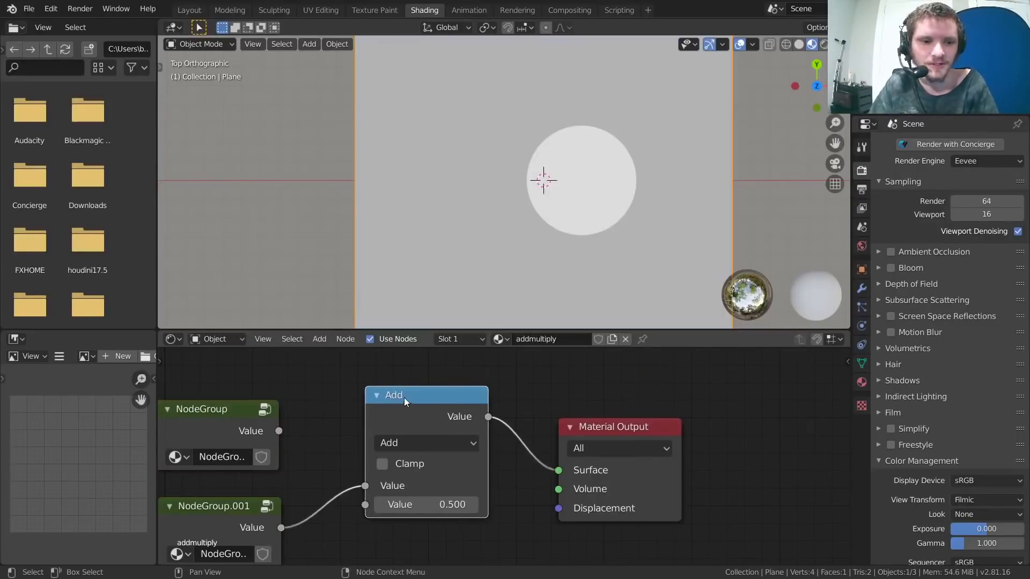
Step: Move NodeGroup.001's link to the Add node's second Value input and connect NodeGroup to its first Value input
drag(365, 482, 365, 481)
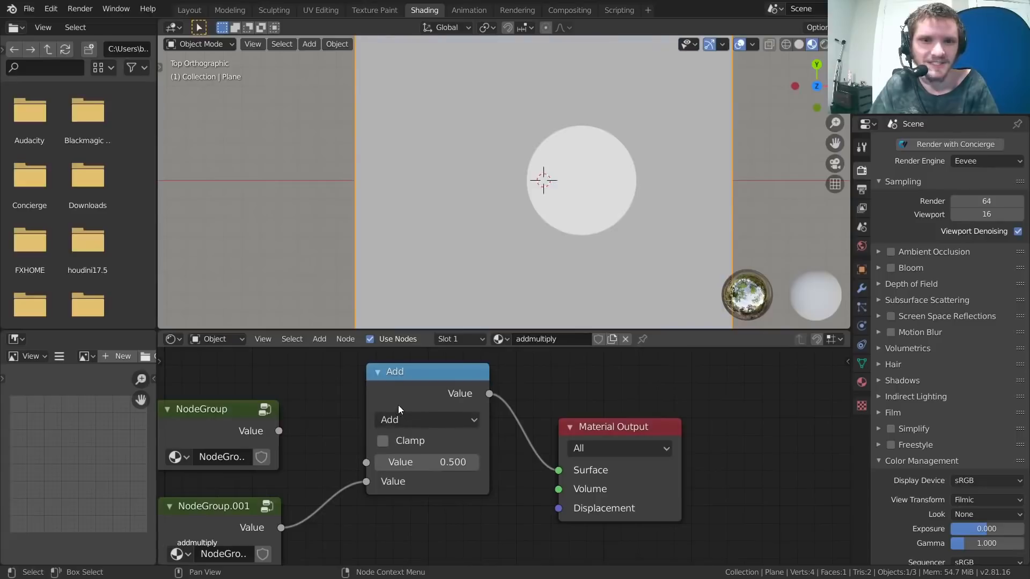
alt+right_drag(260, 421, 382, 449)
middle_drag(331, 436, 399, 400)
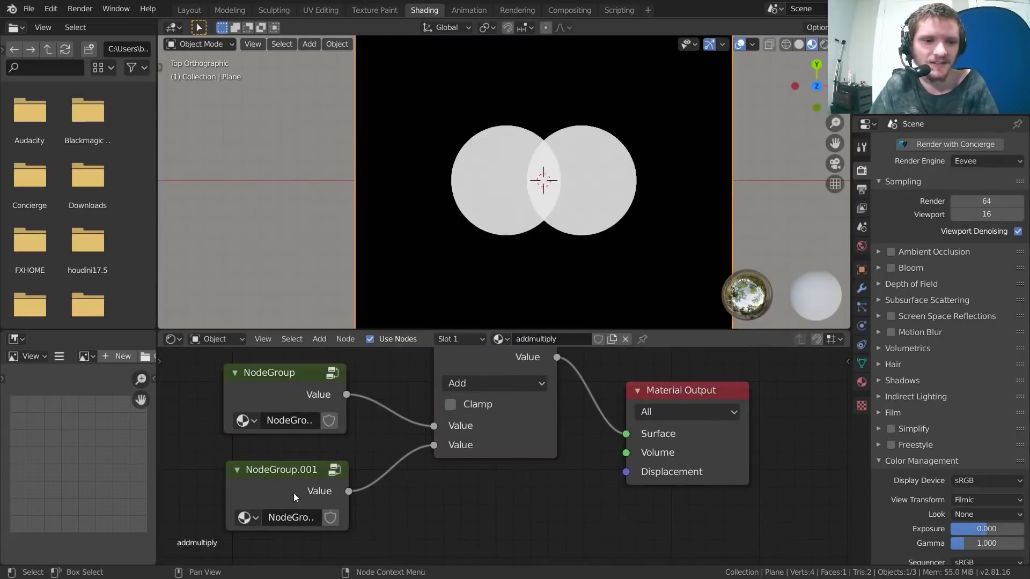
scroll(579, 160, up, 1)
scroll(579, 160, up, 1)
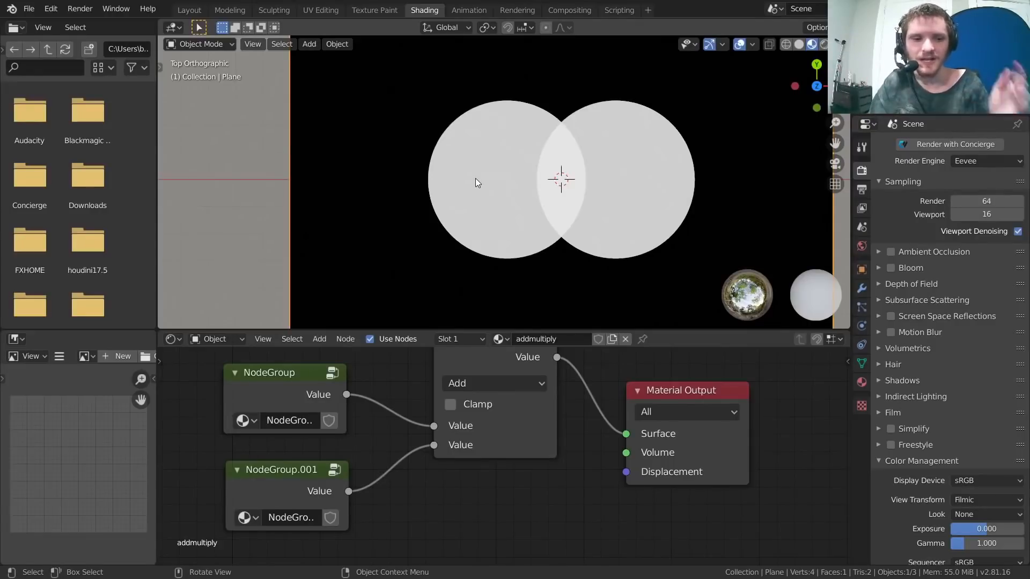
Step: Preview NodeGroup, NodeGroup.001 and the Add node in turn through a Viewer node, ending on the Add node
ctrl+shift+click(281, 380)
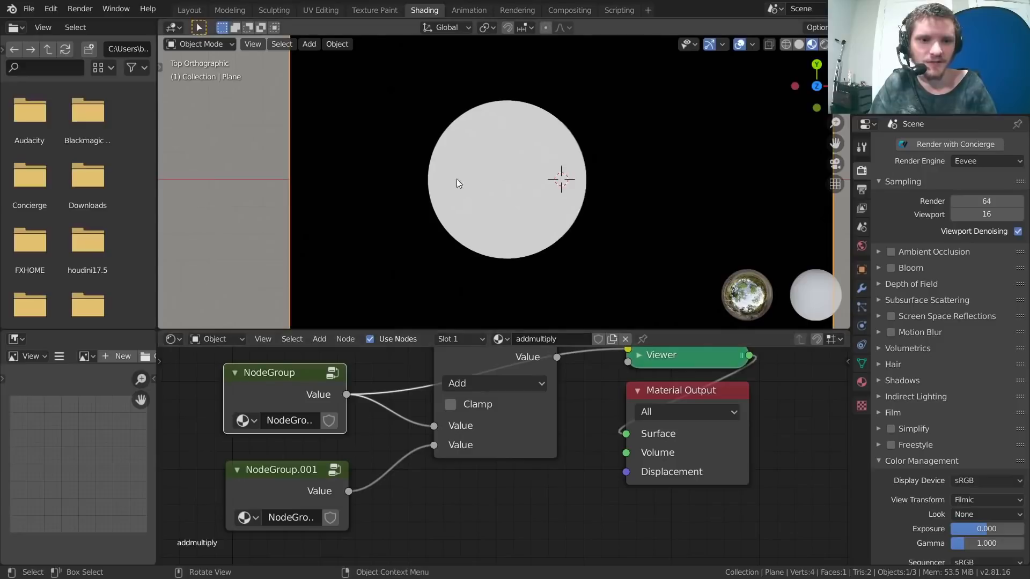
ctrl+shift+click(488, 428)
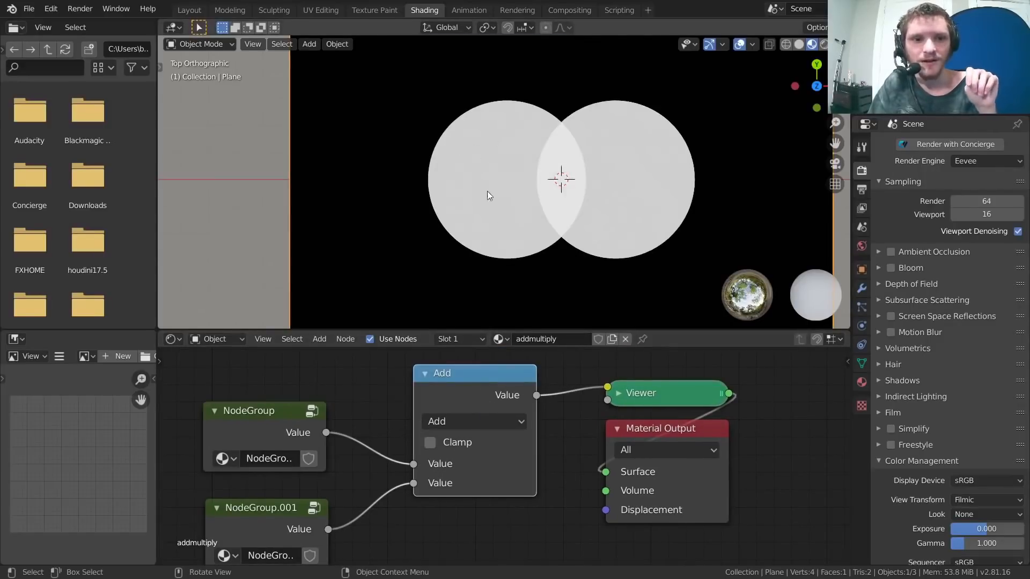
drag(257, 420, 255, 400)
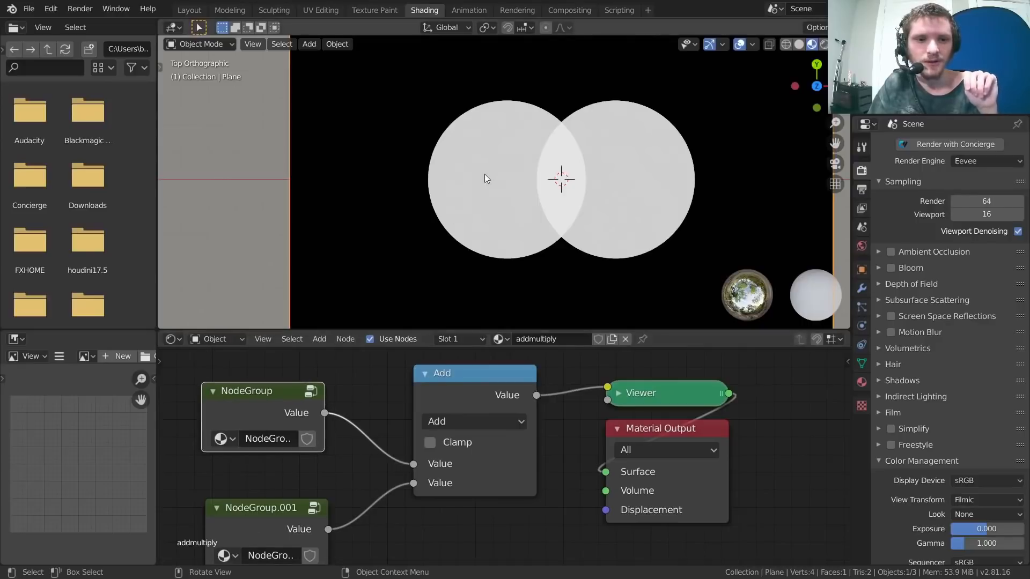
ctrl+shift+click(283, 507)
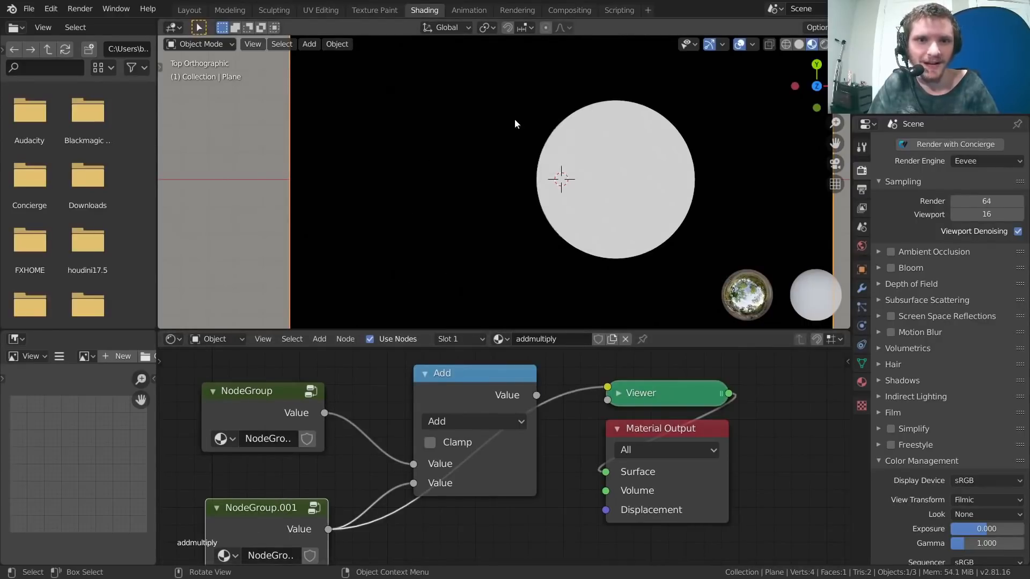
ctrl+shift+click(281, 391)
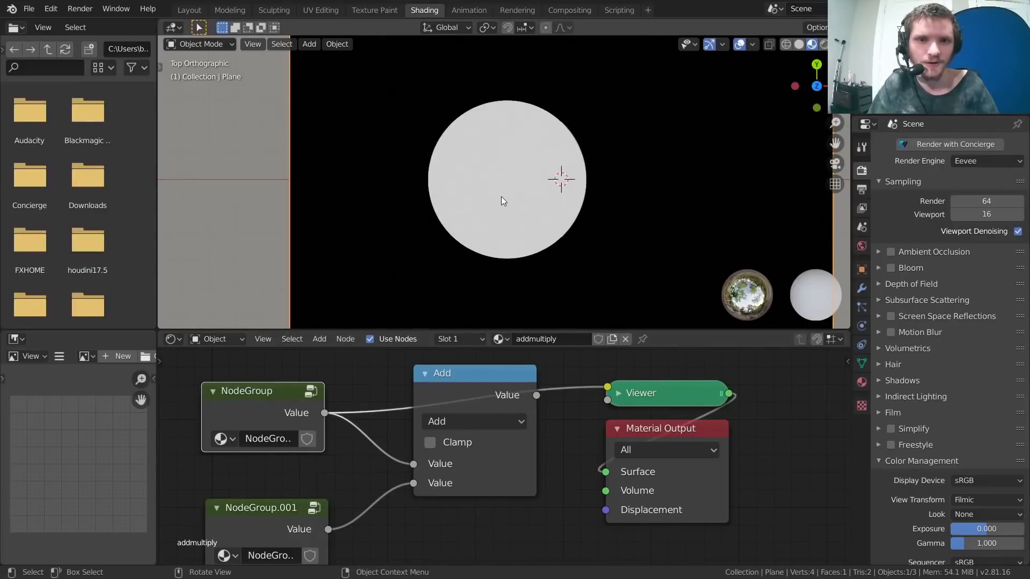
ctrl+shift+click(478, 378)
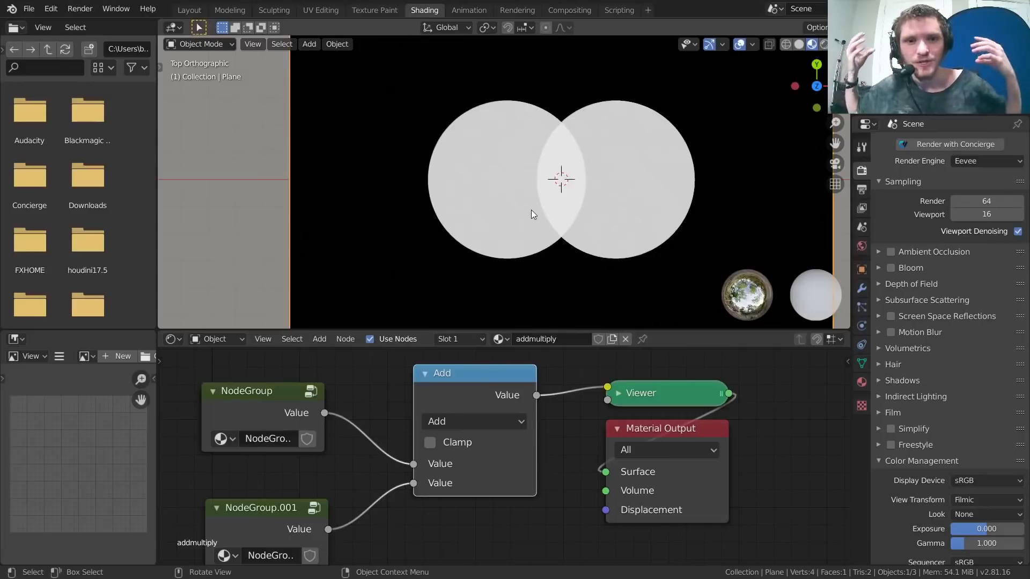
Step: Add a Value node above the two node groups
scroll(398, 420, down, 3)
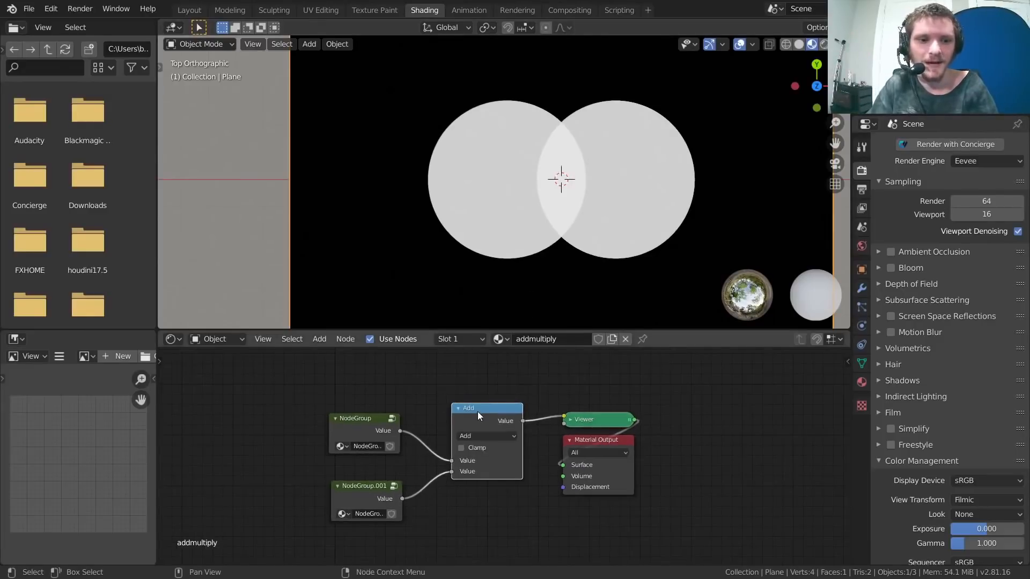
middle_drag(395, 383, 466, 438)
key(shift+a)
click(413, 364)
text(val)
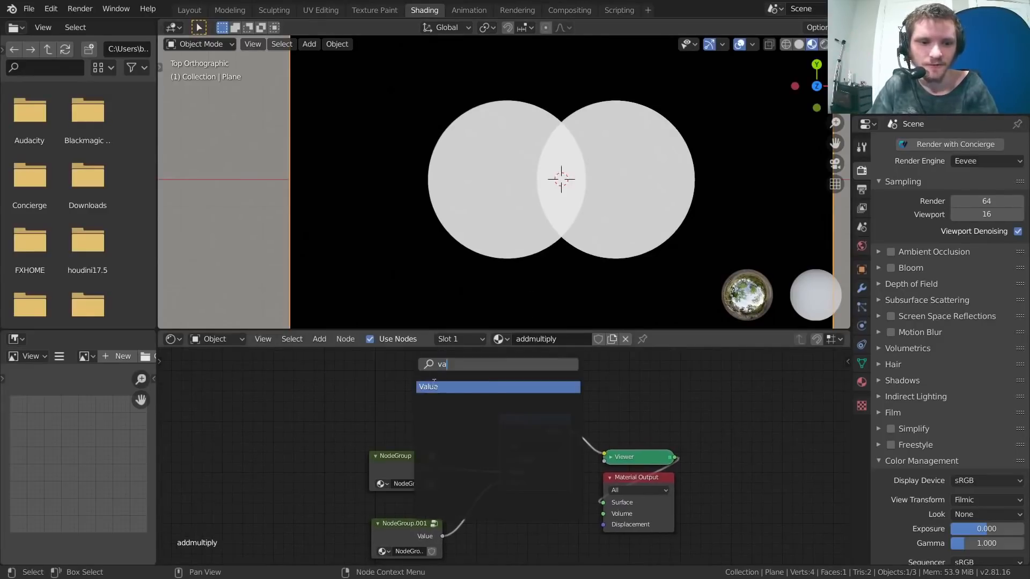
key(Return)
click(396, 379)
Step: Move both node groups down to clear space below the Value node
scroll(398, 400, up, 3)
drag(298, 456, 361, 558)
key(g)
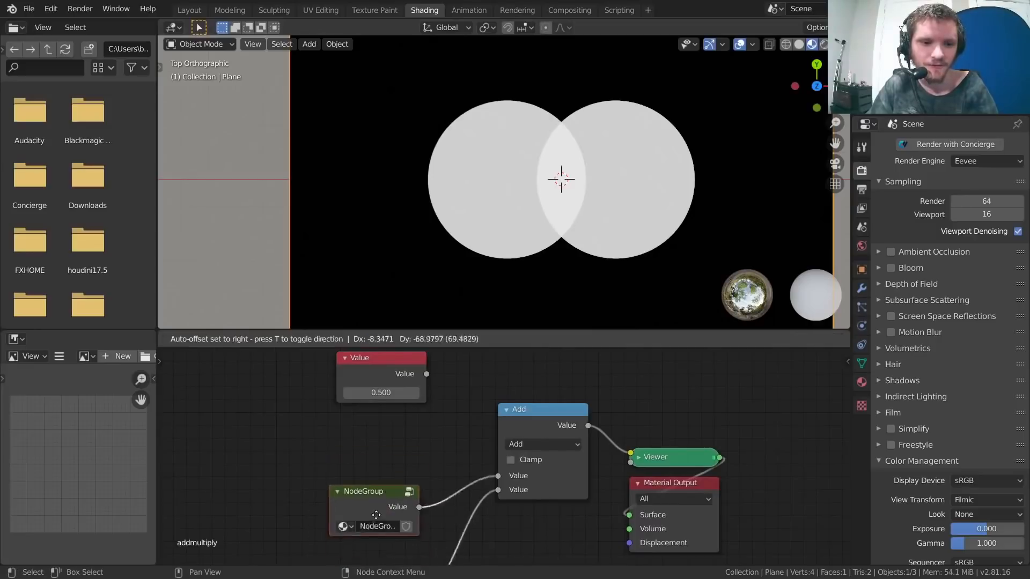
click(359, 399)
Step: Duplicate the Value node directly below the original and cut both node groups' links to the Add node
click(370, 372)
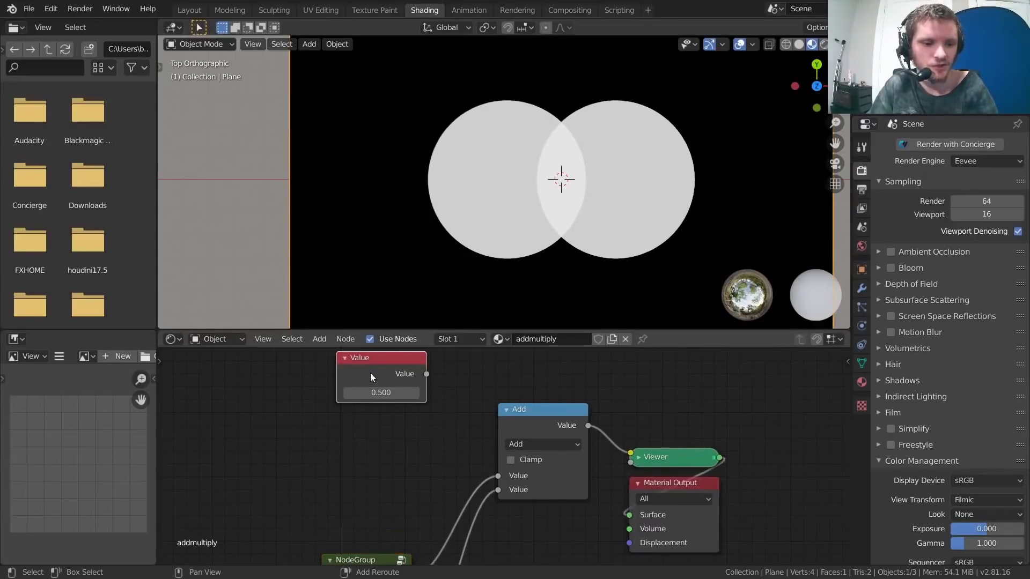
key(shift+d)
click(367, 461)
ctrl+right_drag(507, 543, 421, 496)
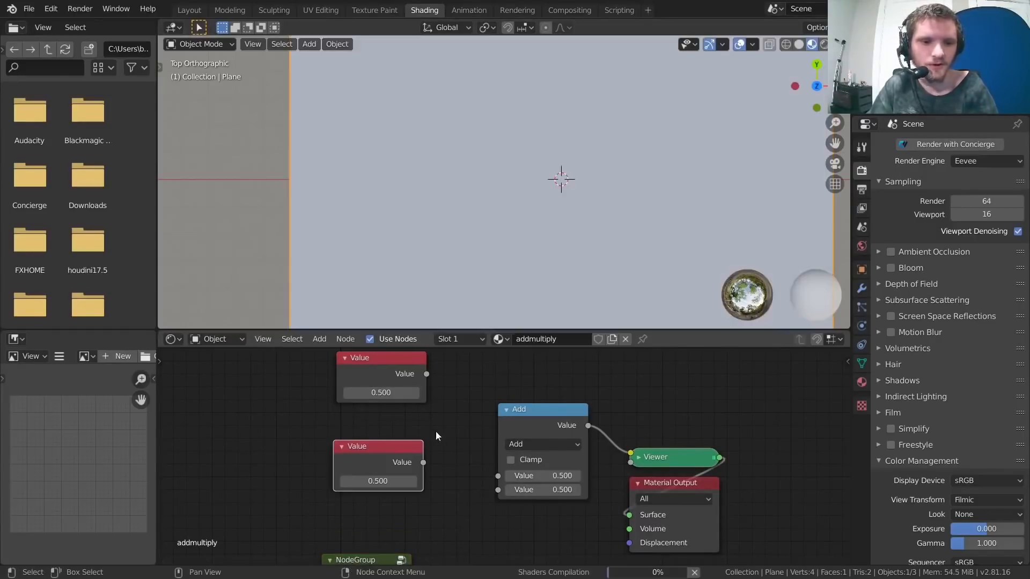
Step: Connect the two Value nodes to the Add node's inputs and move the Add node slightly up
alt+right_drag(413, 399, 521, 443)
alt+right_drag(414, 471, 533, 441)
drag(534, 441, 532, 410)
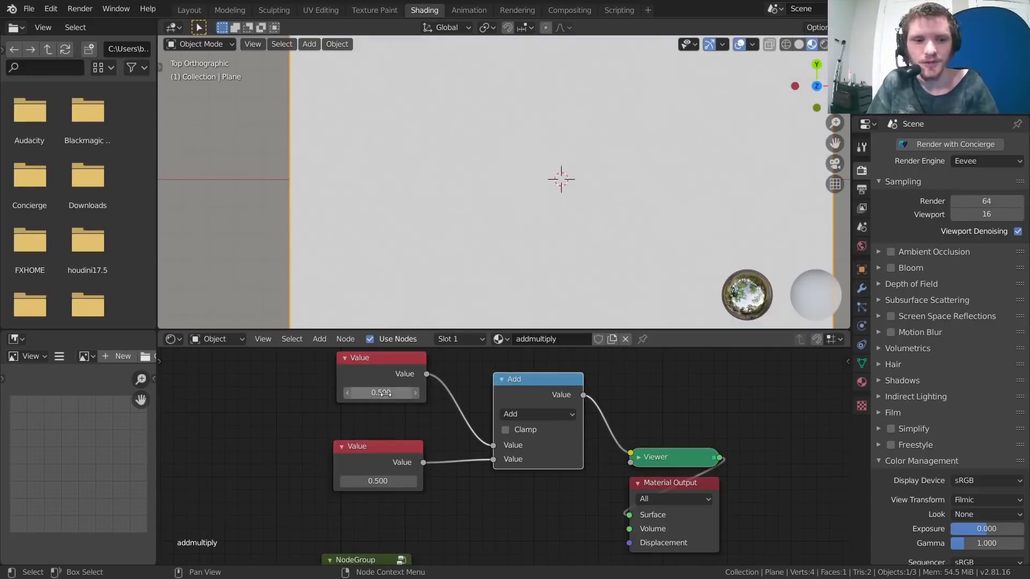
Step: Test the addition by setting the upper Value node to 0.2 and then to -0.5
drag(357, 393, 388, 396)
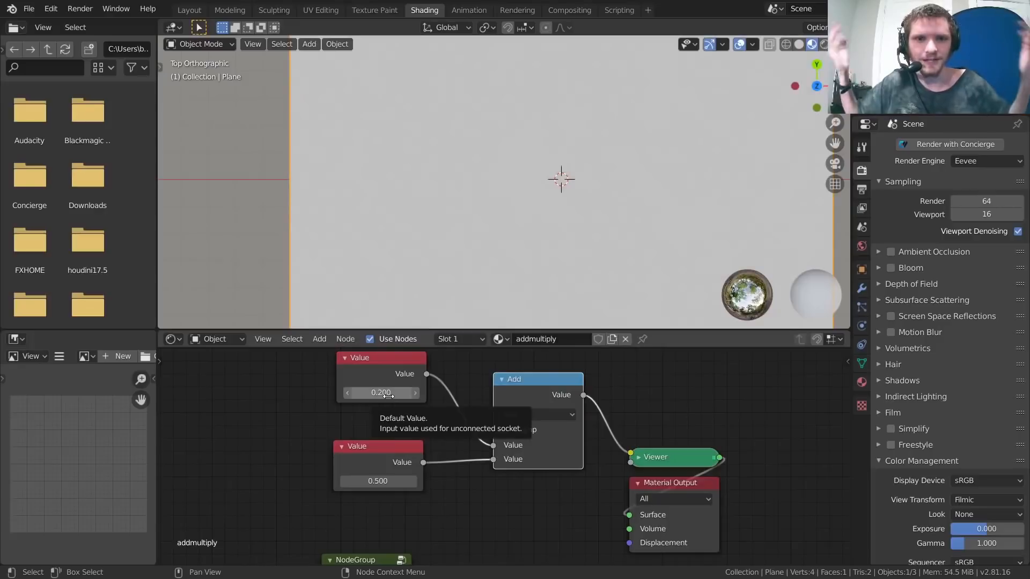
click(389, 395)
text(-0)
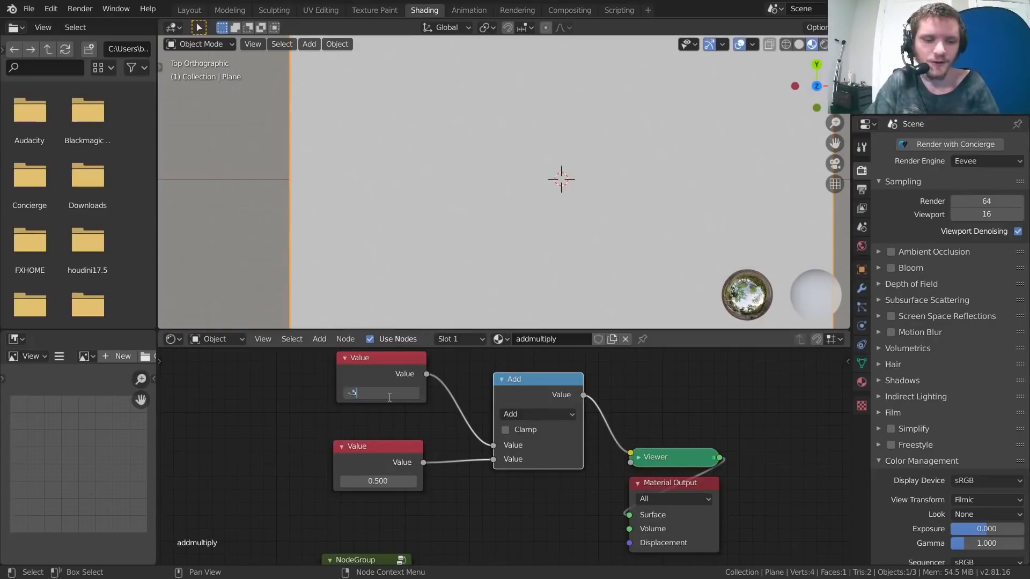
text(.5)
key(Return)
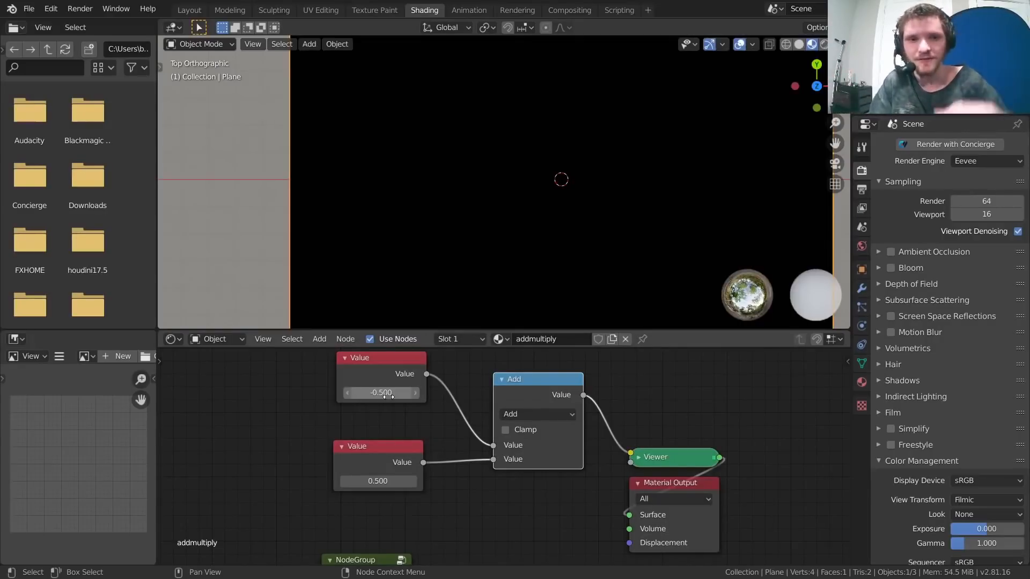
Step: Raise the upper Value node gradually to -0.29 and then to 0.06
drag(388, 395, 404, 396)
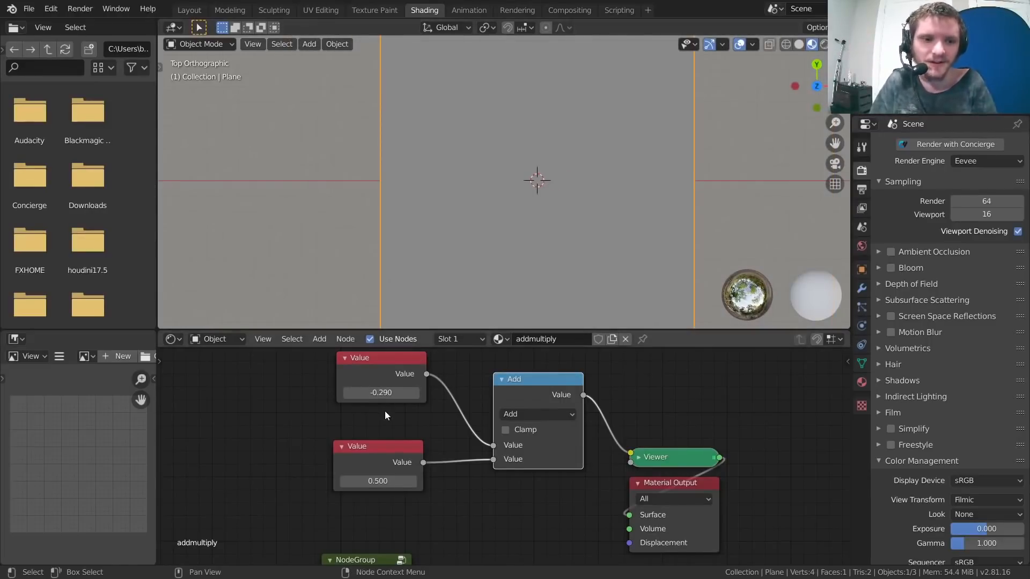
drag(383, 393, 380, 399)
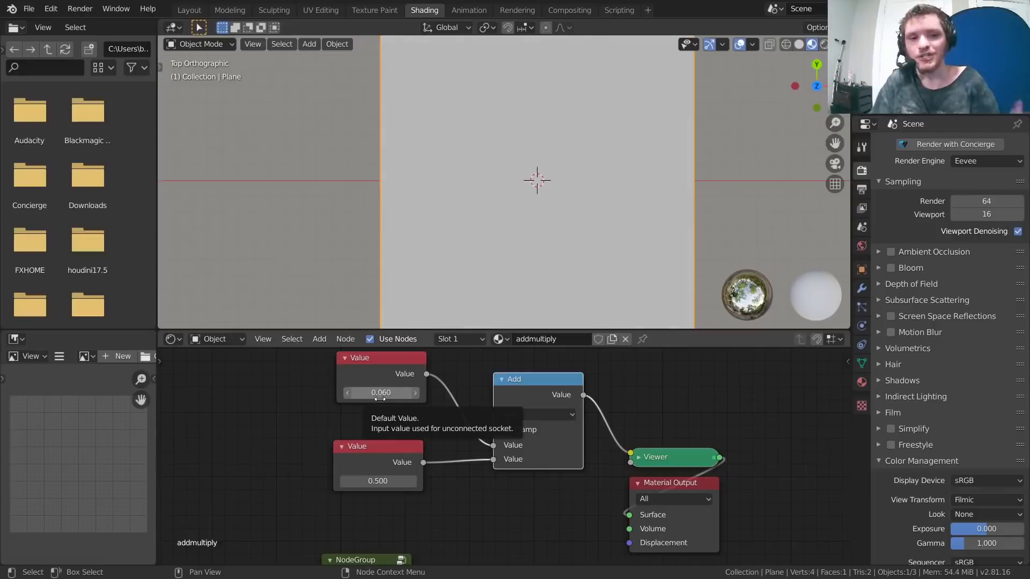
click(529, 415)
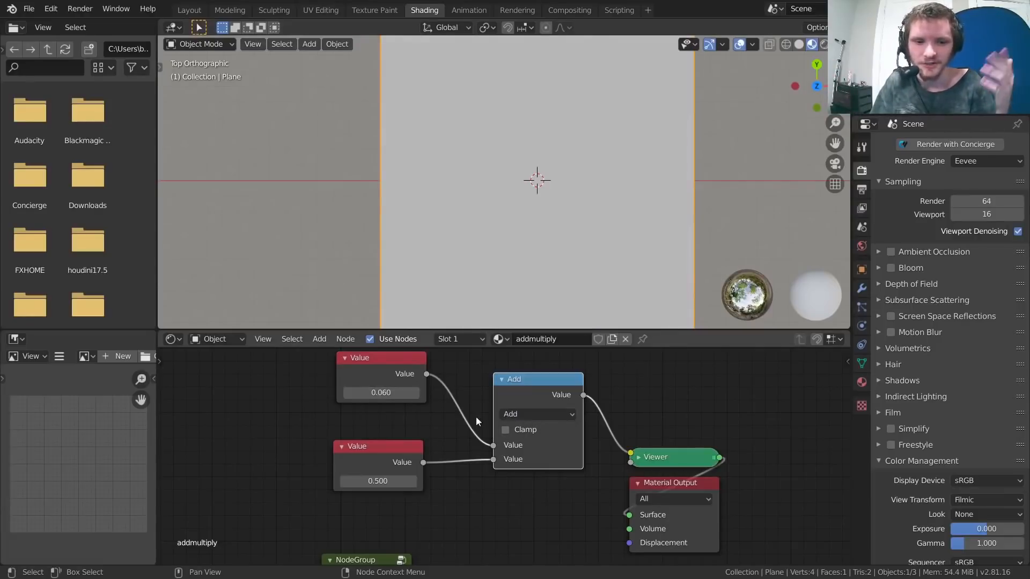
Step: Delete both Value nodes and reposition the two node groups and the Add node beside each other
drag(326, 511, 417, 379)
key(x)
scroll(412, 391, down, 5)
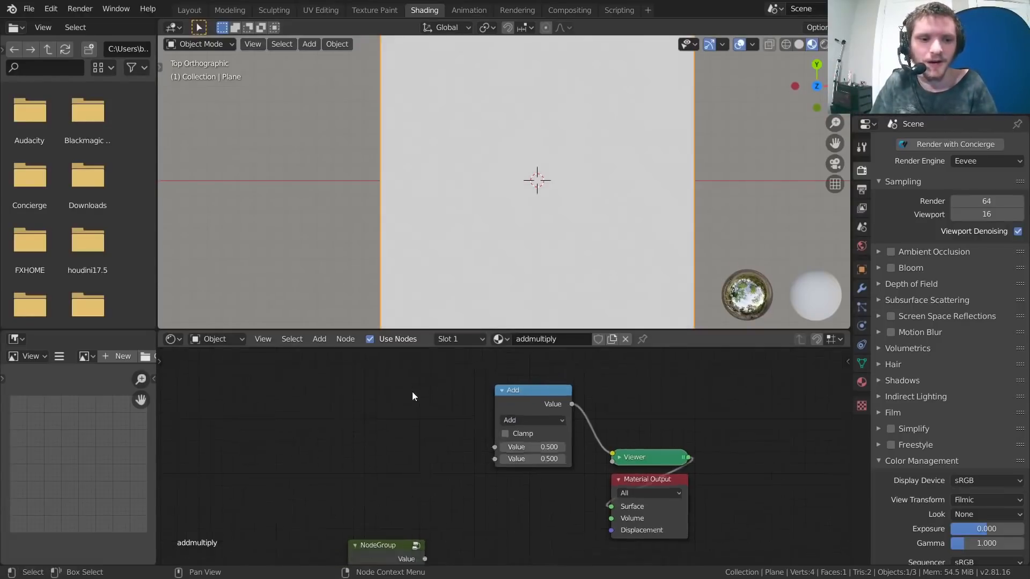
middle_drag(387, 477, 417, 359)
drag(371, 494, 461, 412)
key(g)
click(446, 537)
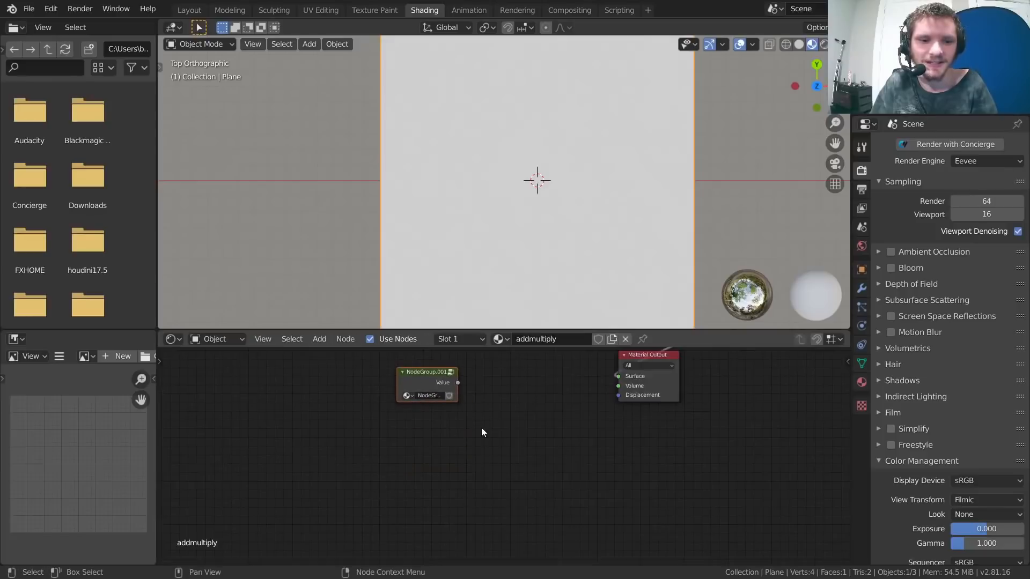
middle_drag(482, 427, 457, 509)
drag(509, 385, 489, 433)
scroll(488, 434, up, 7)
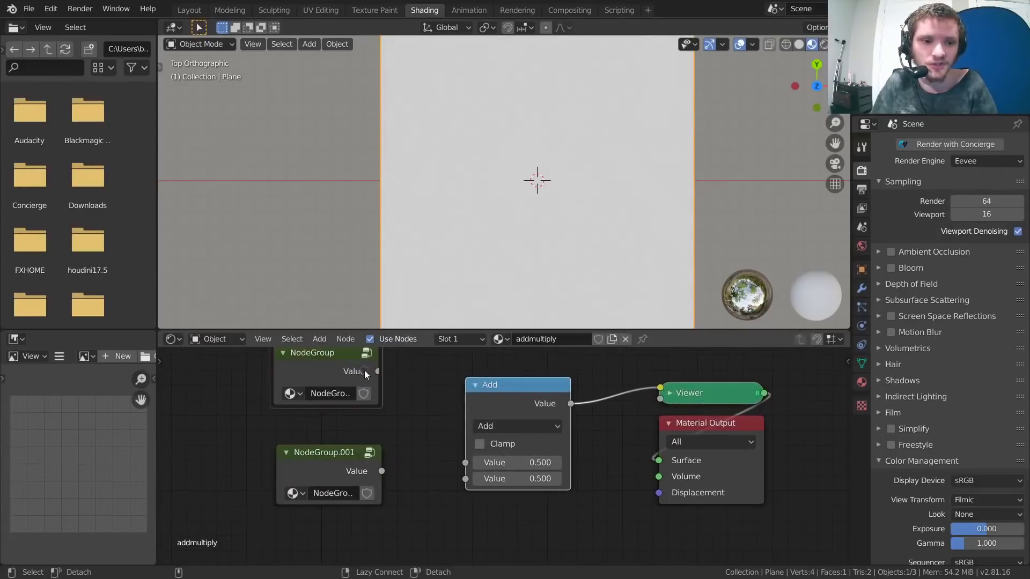
Step: Reconnect NodeGroup to the Add node's first Value input and NodeGroup.001 to its second, and inspect the overlapping circles up close
alt+right_drag(365, 370, 465, 414)
alt+right_drag(368, 473, 467, 479)
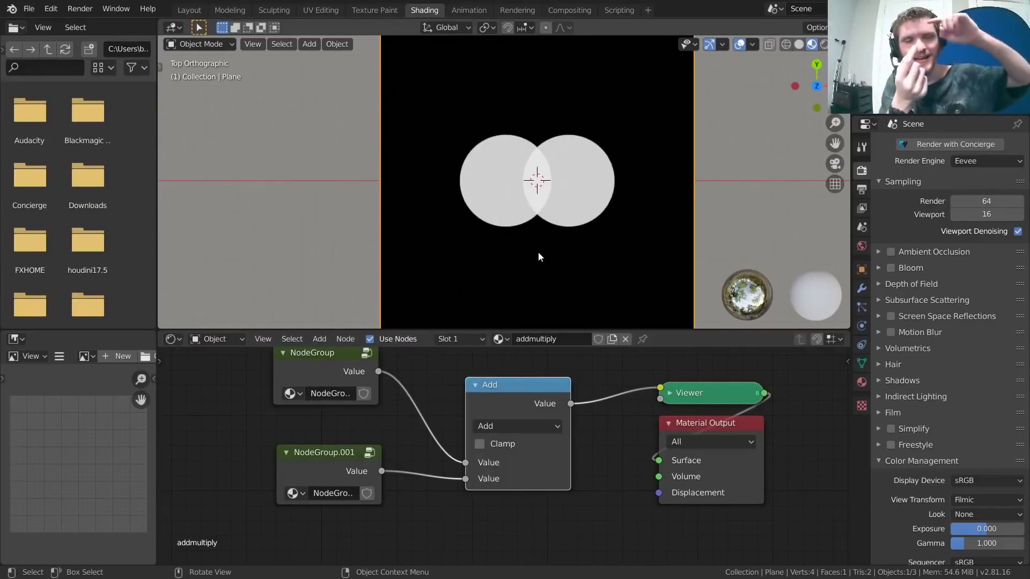
scroll(504, 173, up, 8)
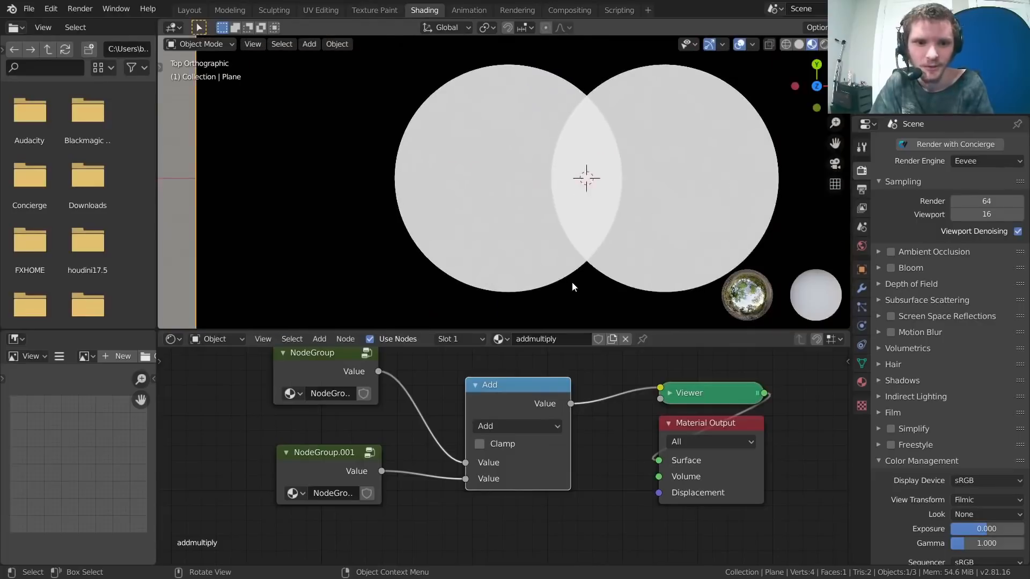
shift+middle_drag(622, 258, 462, 176)
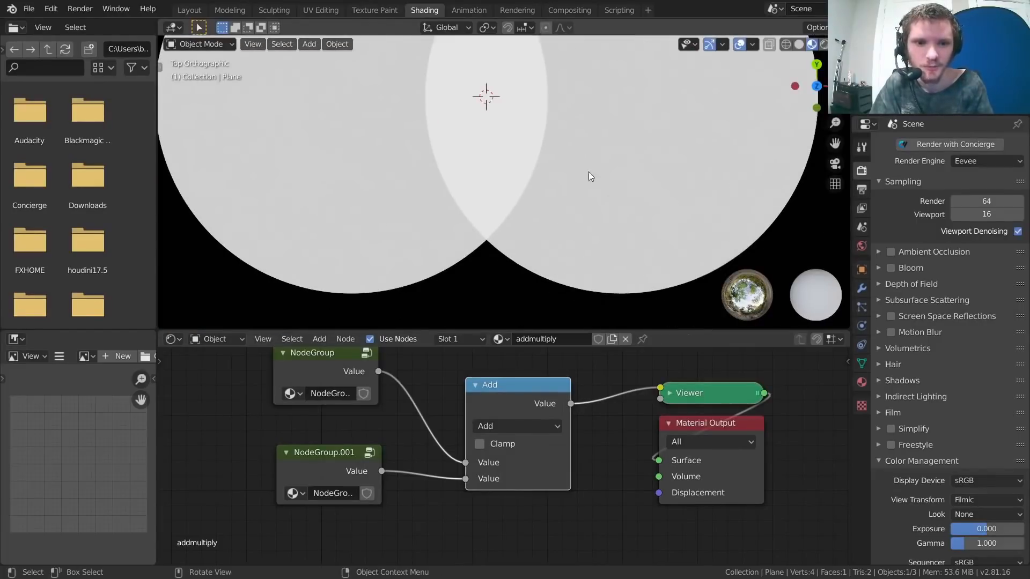
shift+middle_drag(628, 165, 769, 404)
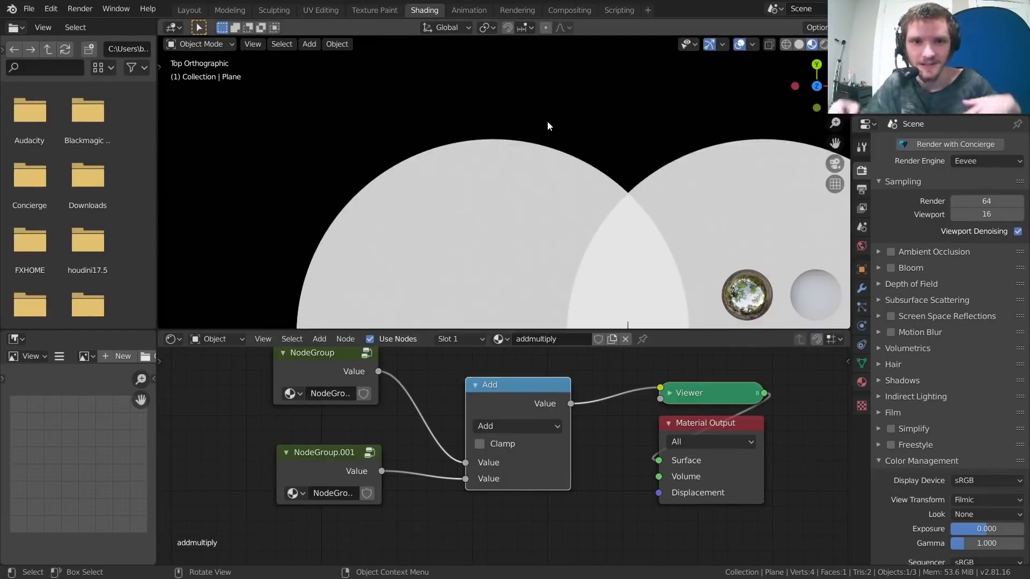
key(shift+c)
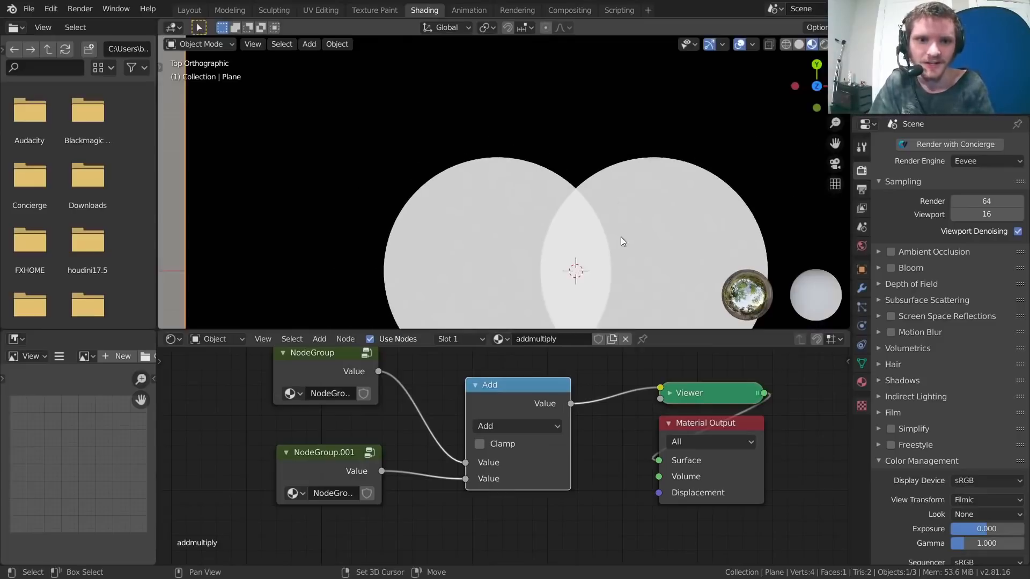
scroll(552, 201, up, 2)
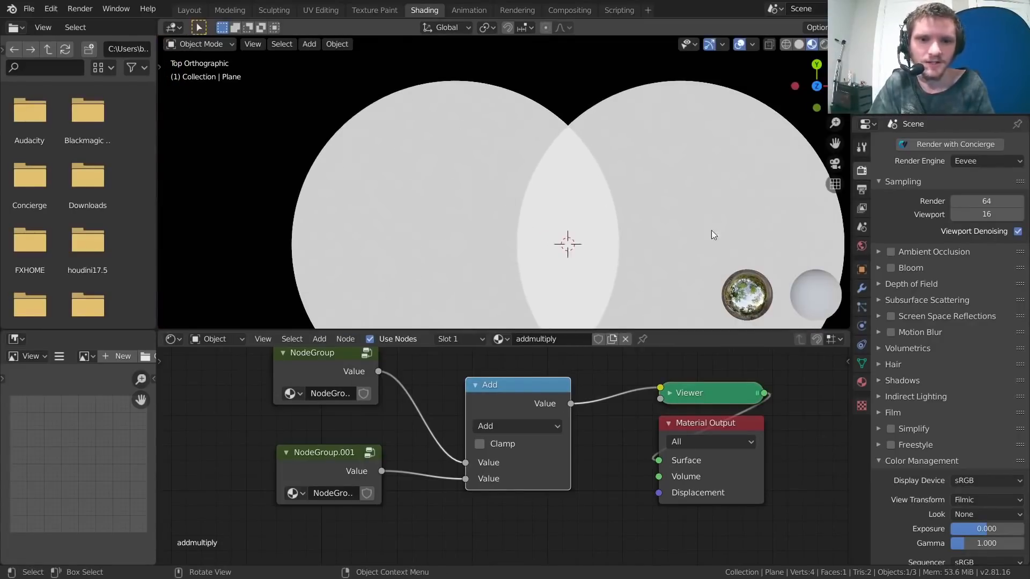
shift+middle_drag(711, 231, 633, 154)
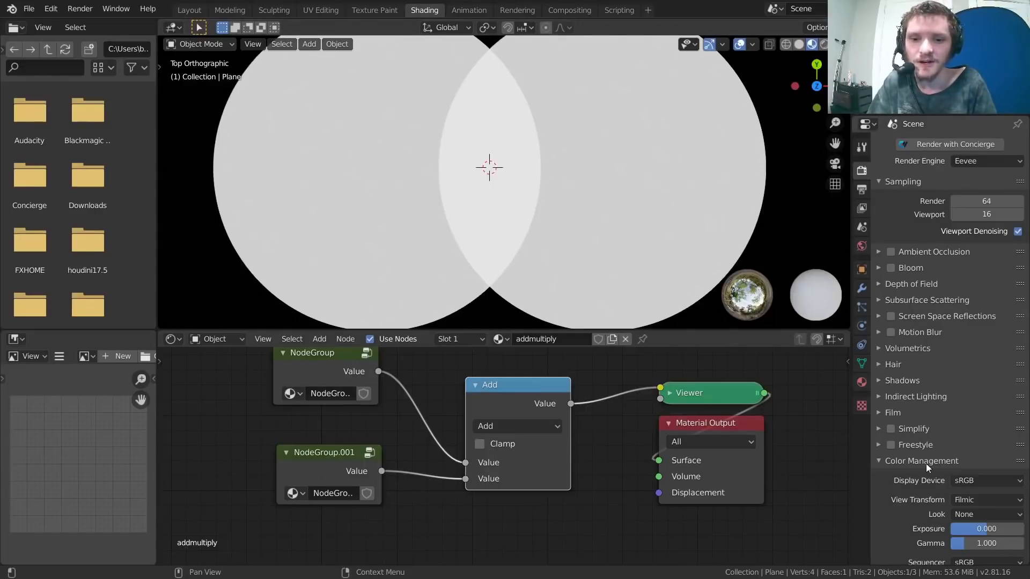
Step: Compare the added circles under the Standard view transform, then restore the view transform to Filmic
click(963, 500)
click(962, 486)
scroll(515, 134, down, 2)
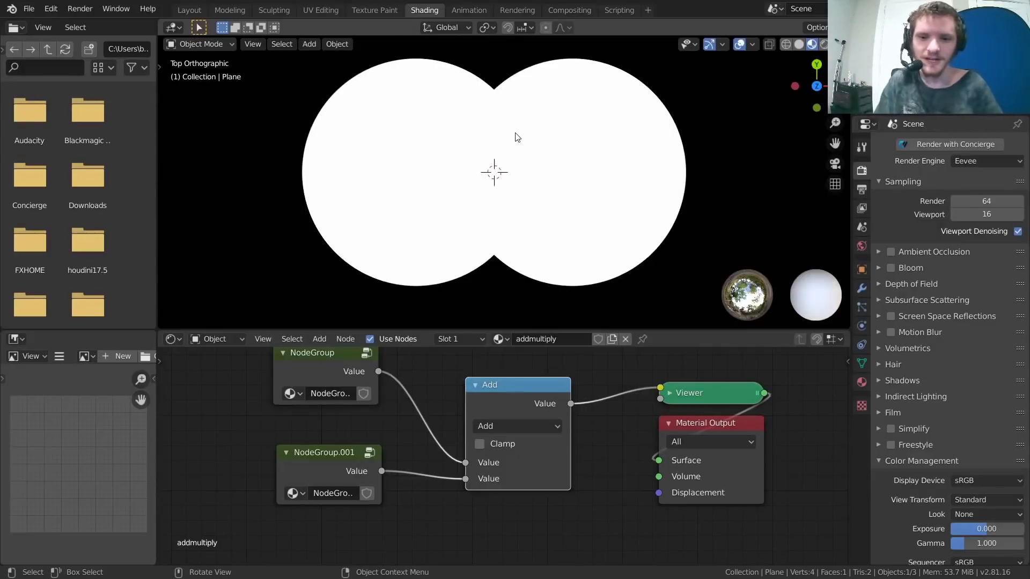
click(985, 499)
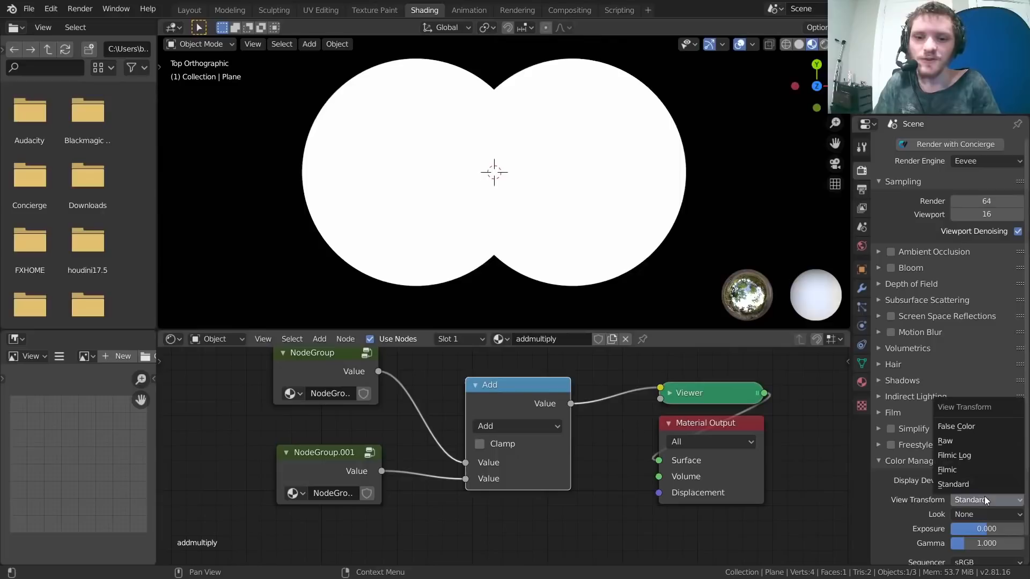
click(957, 472)
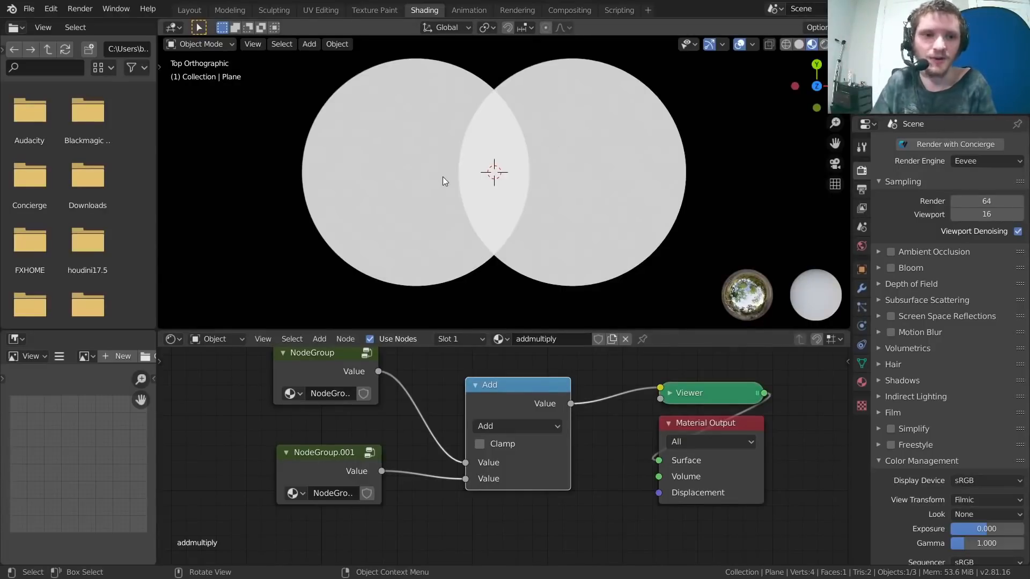
scroll(468, 179, up, 1)
scroll(488, 213, down, 1)
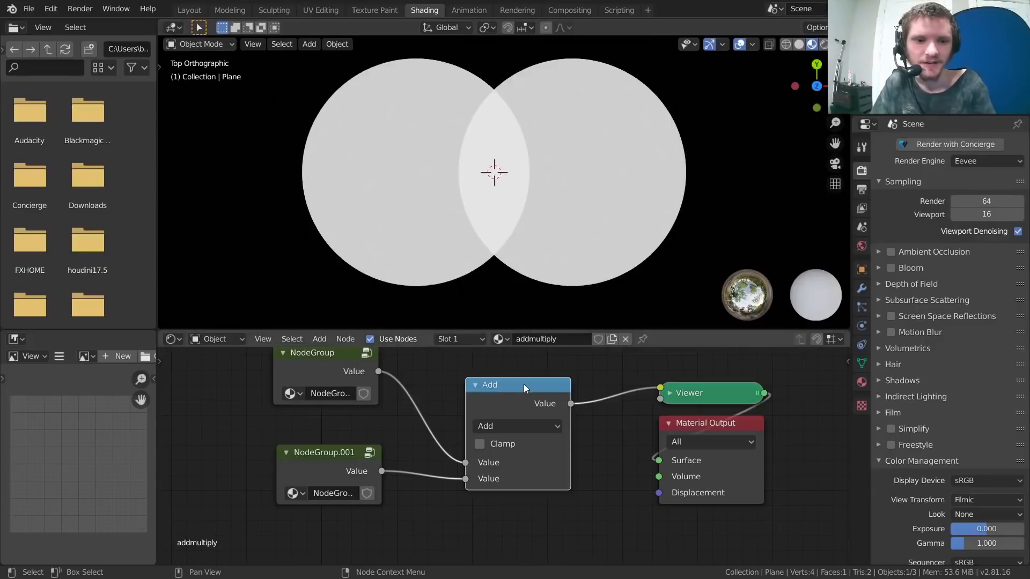
Step: Shift the Add math node slightly toward the node groups and change its operation to Multiply
drag(523, 384, 516, 378)
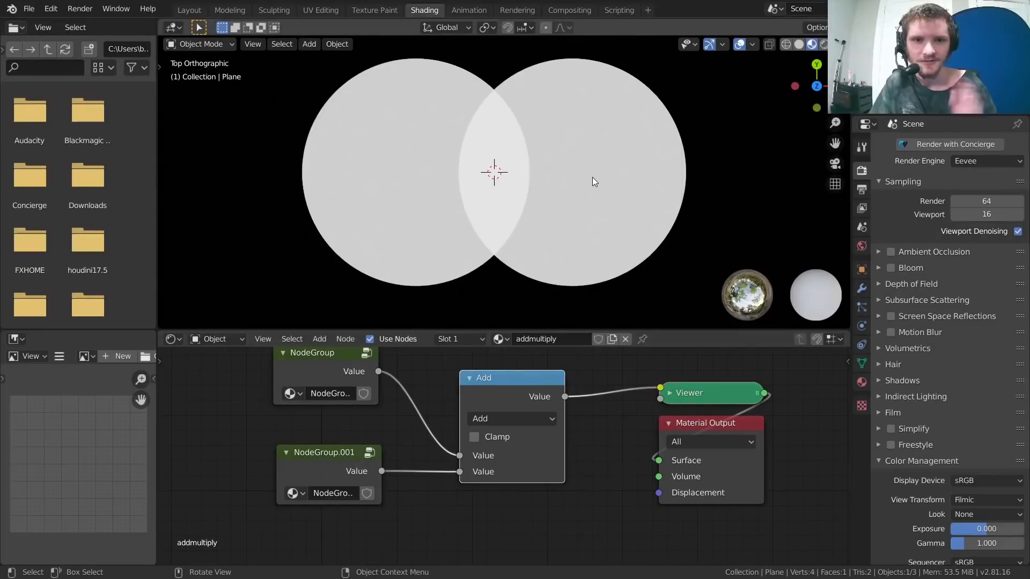
click(482, 420)
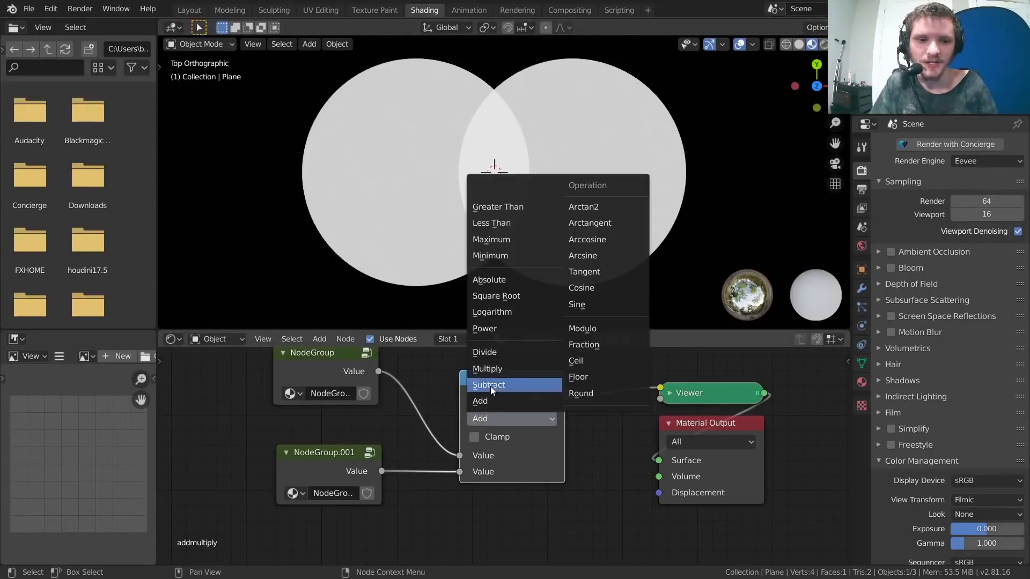
click(490, 370)
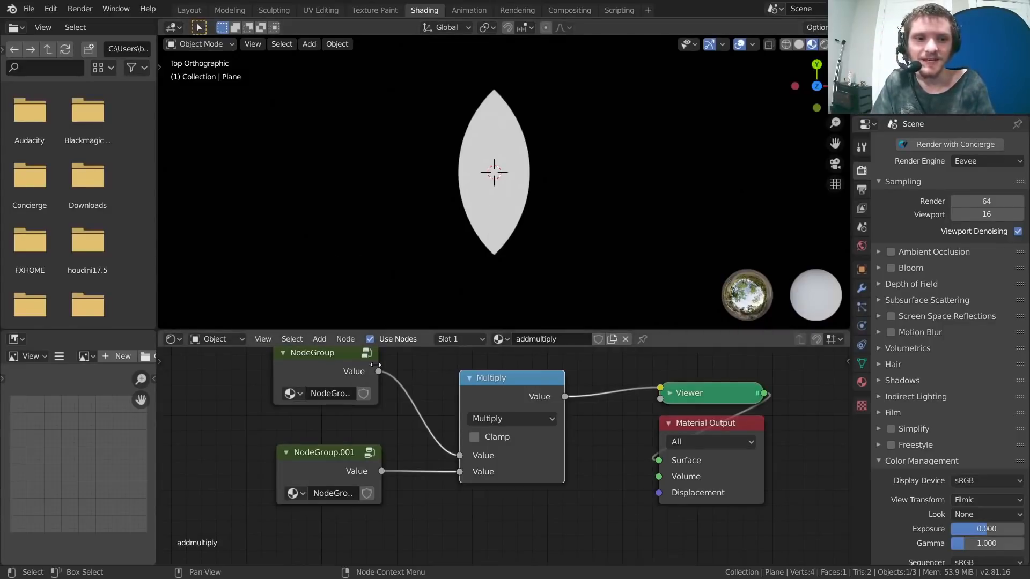
middle_drag(375, 365, 375, 399)
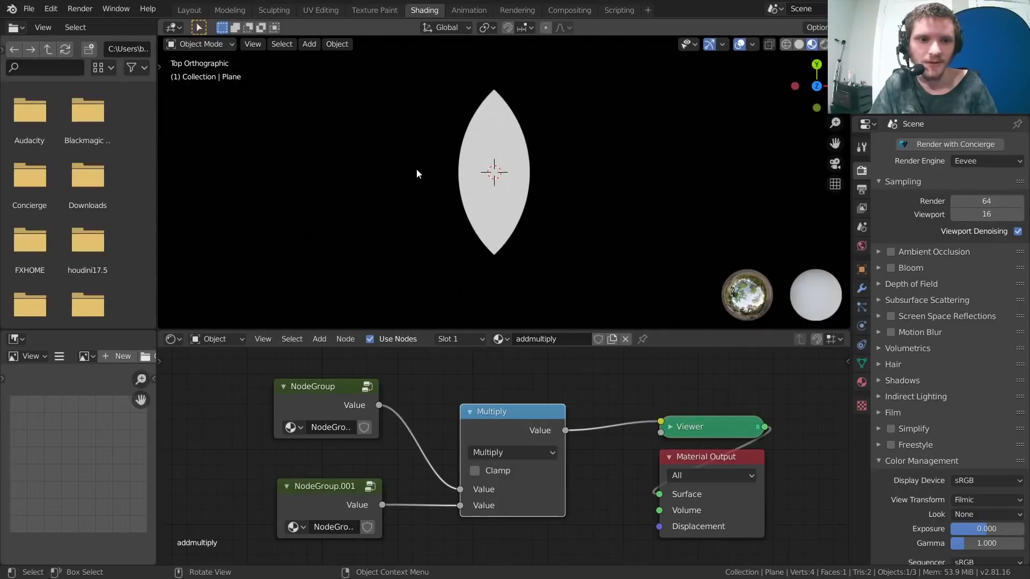
Step: Annotate a spot outside the multiplied lens shape and preview NodeGroup, NodeGroup.001 and the Multiply node in turn to compare that spot
mouse_move(406, 167)
mouse_down()
mouse_move(419, 179)
mouse_move(416, 162)
mouse_up()
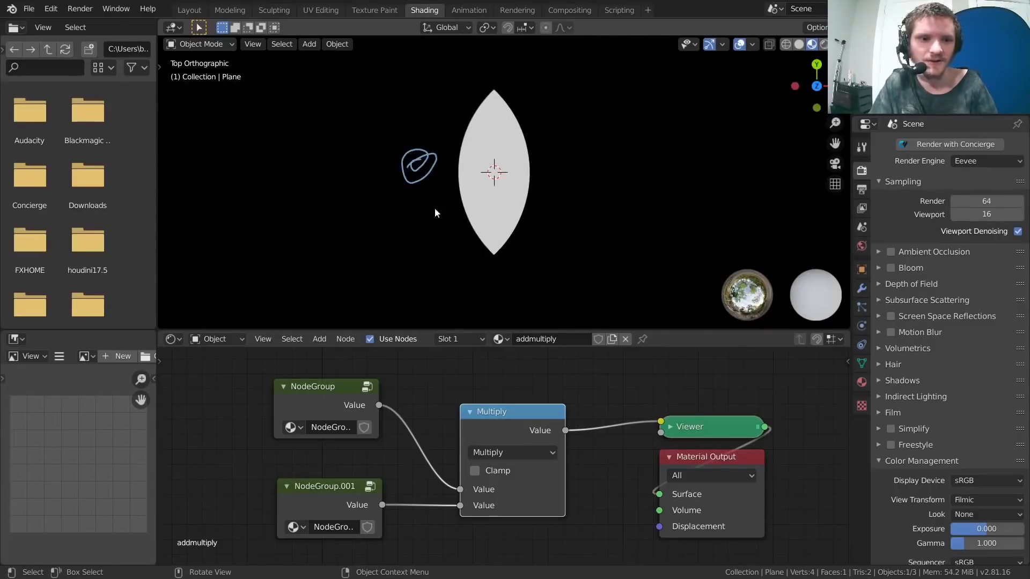
ctrl+shift+click(333, 385)
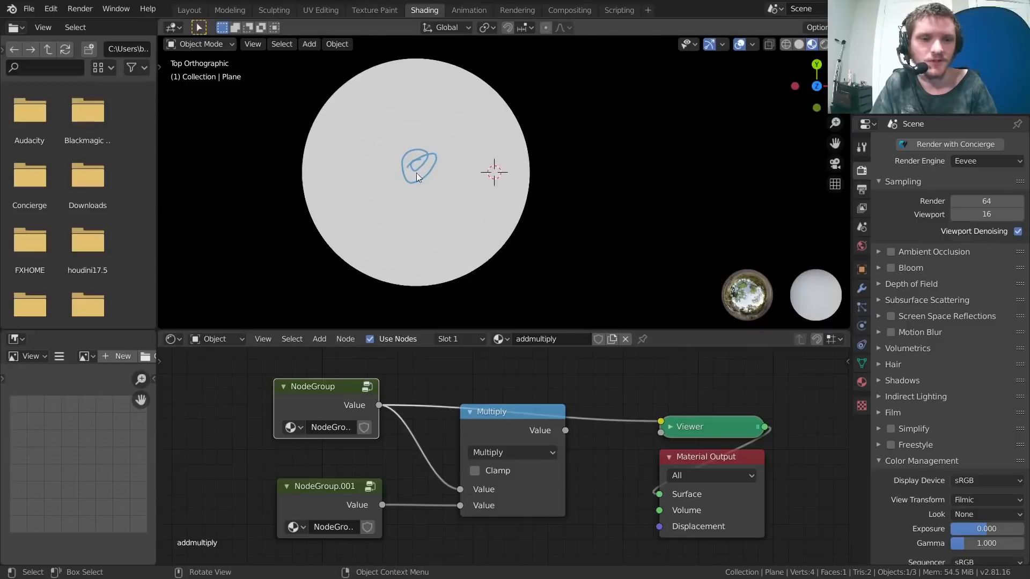
click(337, 483)
ctrl+shift+click(330, 487)
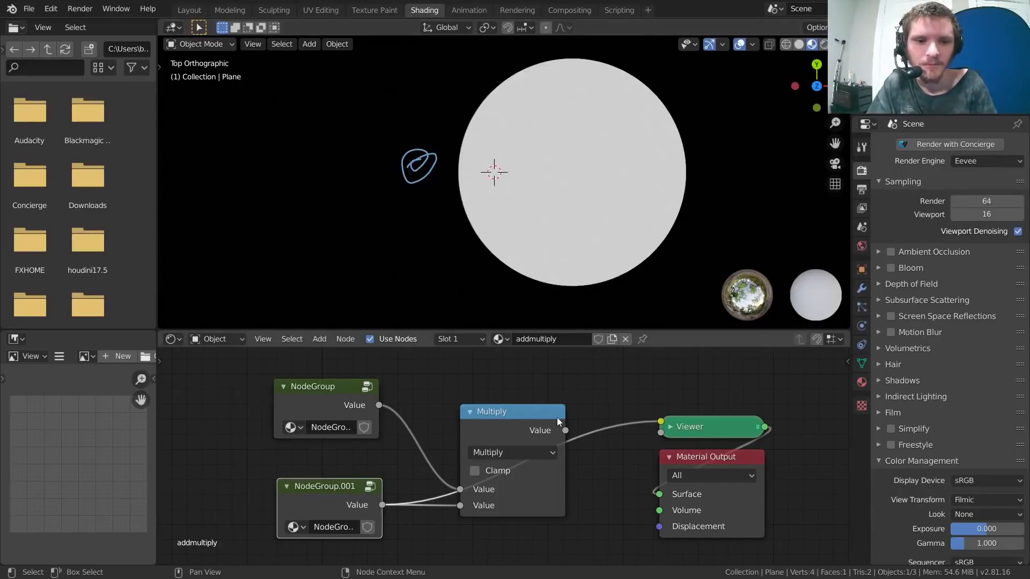
ctrl+shift+click(542, 420)
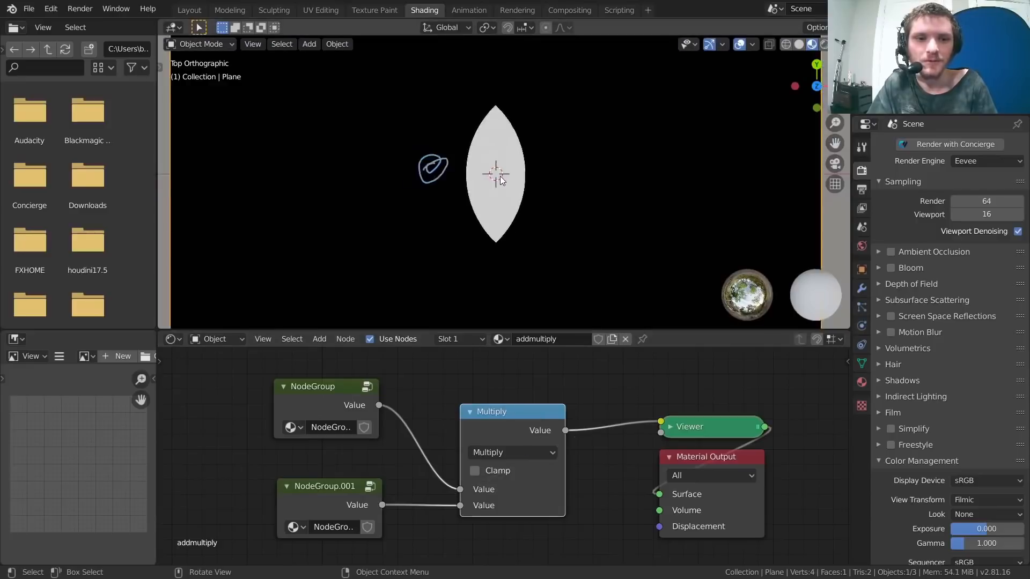
scroll(512, 183, up, 3)
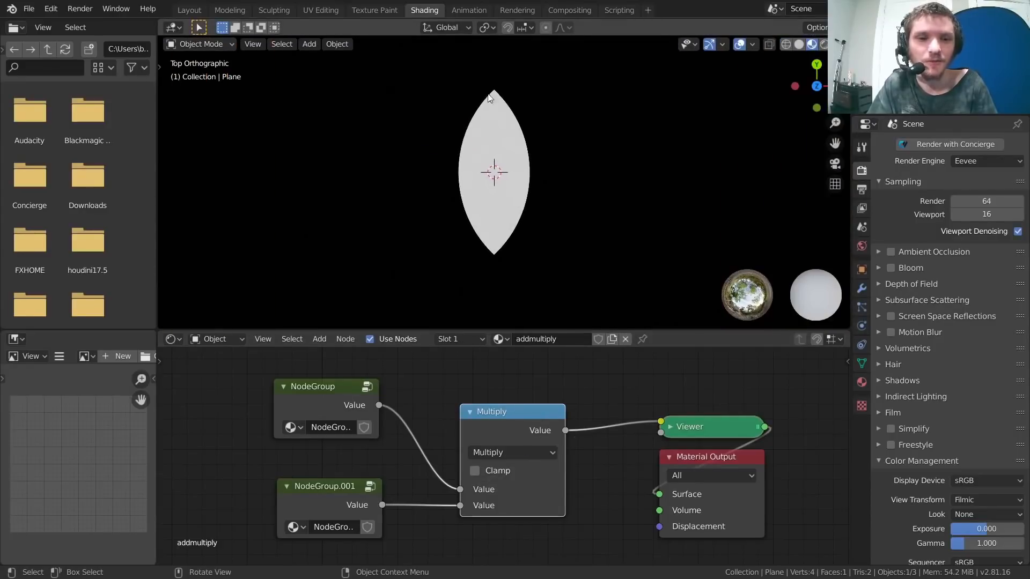
Step: Set the math node's operation back to Add to view both combined circles
click(501, 448)
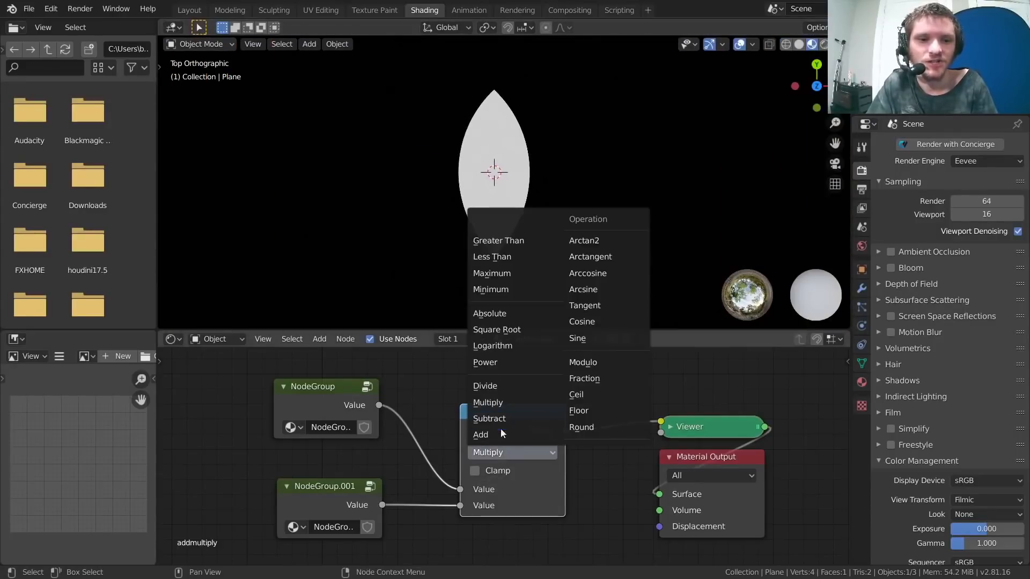
click(496, 436)
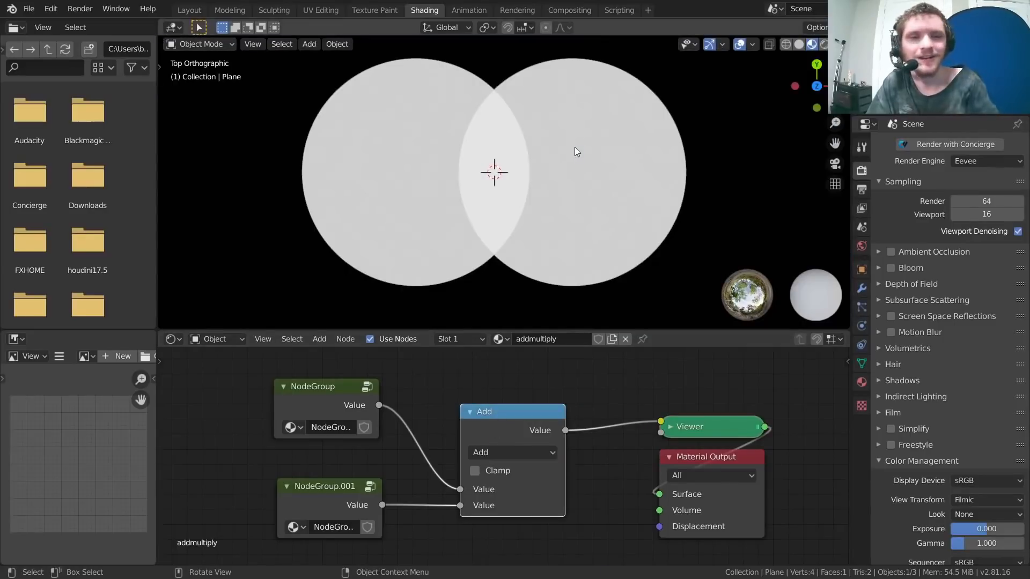
scroll(568, 133, down, 1)
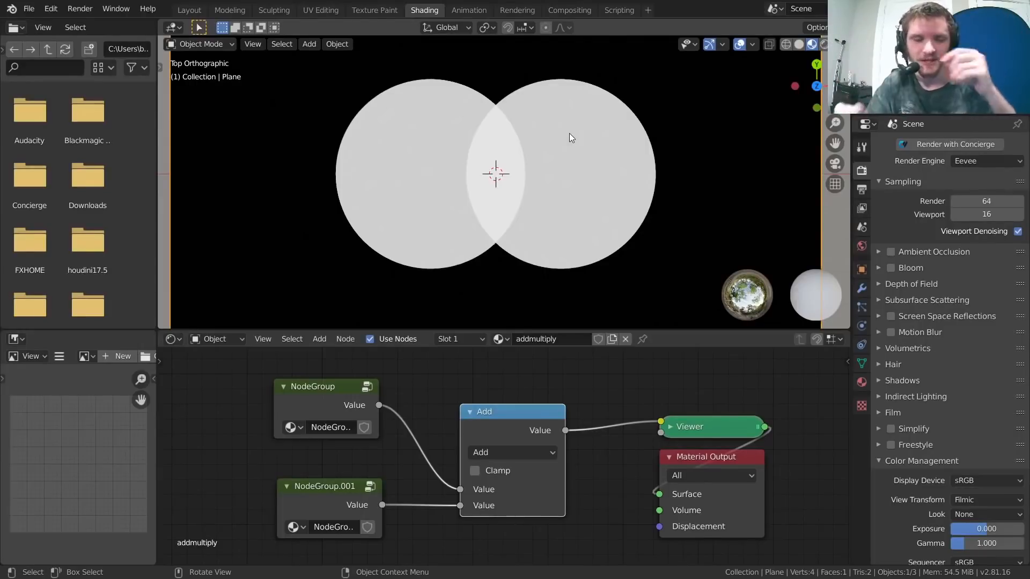
middle_drag(500, 402, 527, 407)
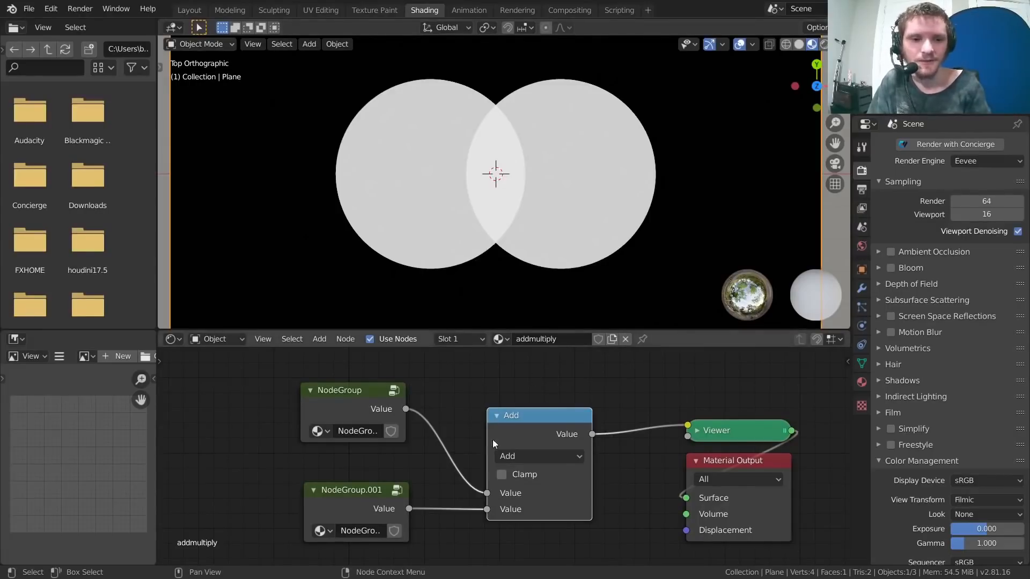
Step: Preview NodeGroup alone, change the math node to Subtract, reposition both node groups, and preview the subtraction
ctrl+shift+click(362, 391)
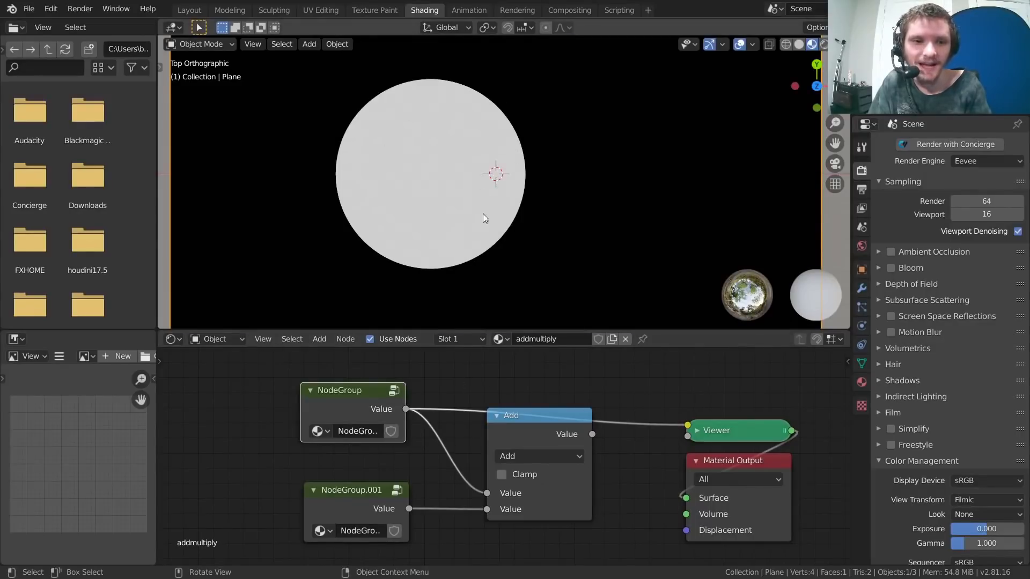
mouse_move(361, 390)
mouse_down()
mouse_move(346, 362)
mouse_move(355, 371)
mouse_up()
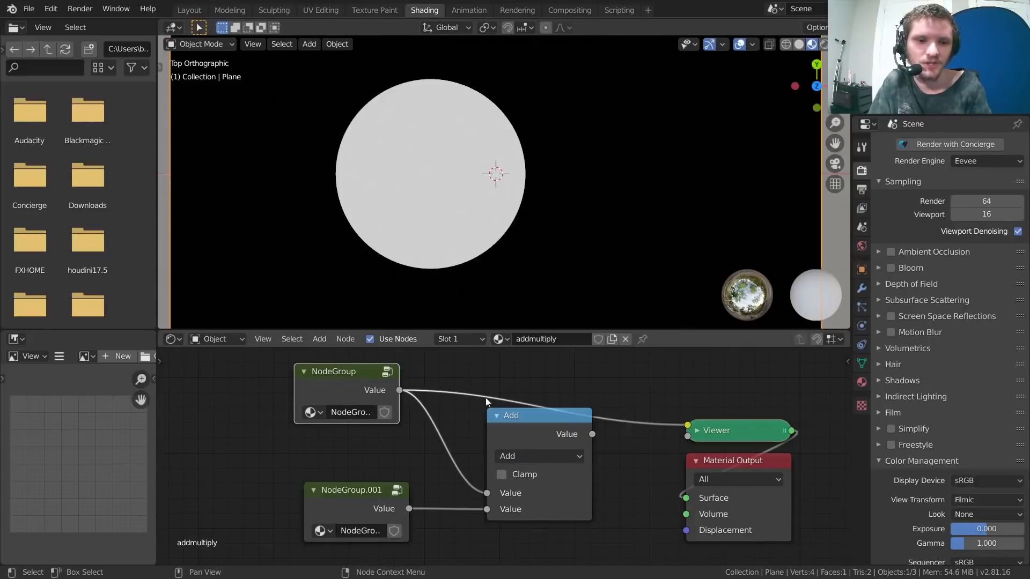
click(513, 457)
click(513, 424)
drag(369, 499, 349, 489)
ctrl+shift+click(581, 448)
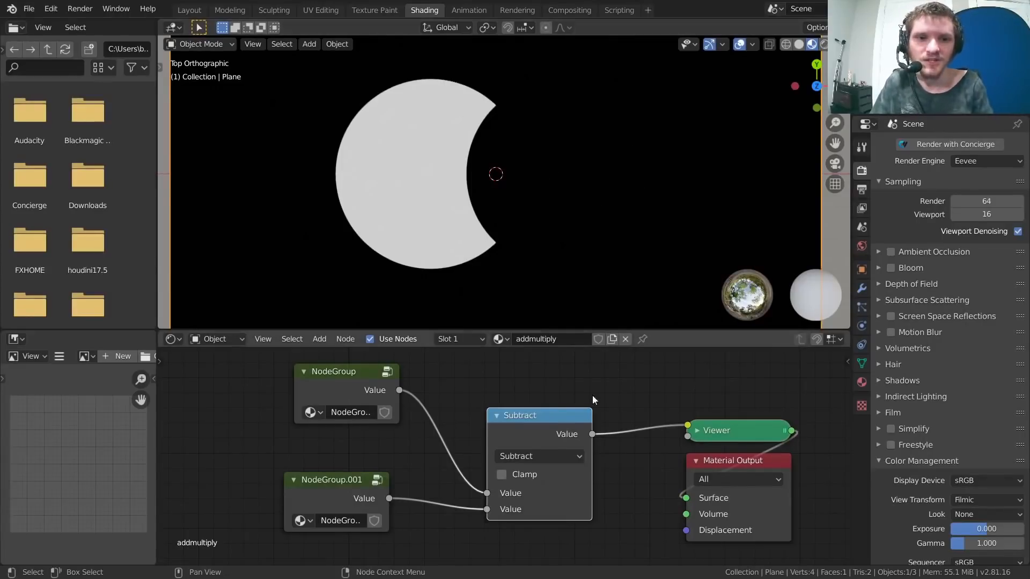
Step: Spread the node graph out by moving the Viewer and Material Output nodes farther from the Subtract node
drag(540, 413, 498, 411)
middle_drag(583, 413, 424, 385)
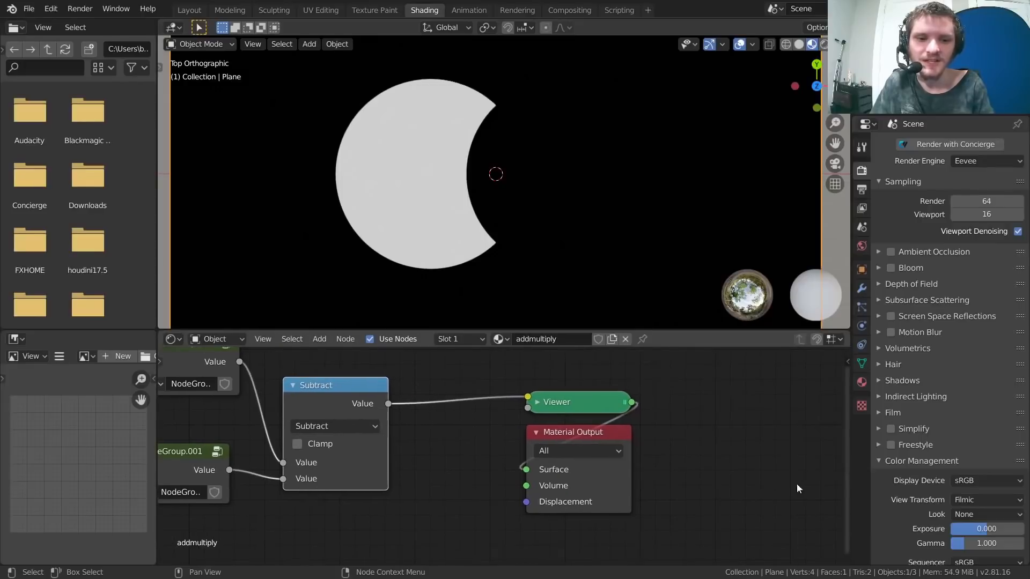
drag(729, 464, 756, 391)
Step: Insert a duplicate of the Subtract node before the Viewer, set it to Less Than, and give it a threshold of 0
click(336, 403)
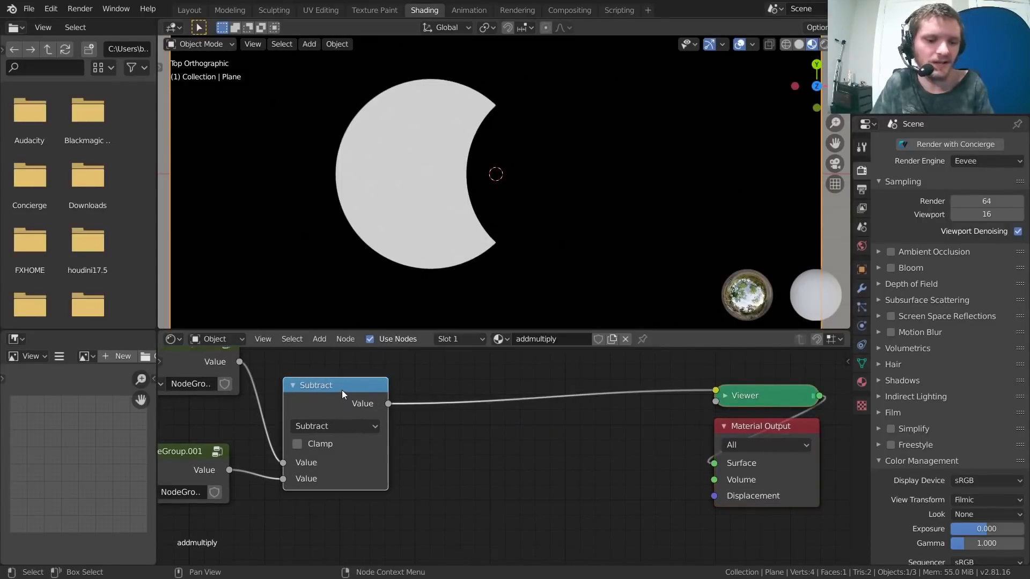
key(shift+d)
click(507, 381)
click(512, 422)
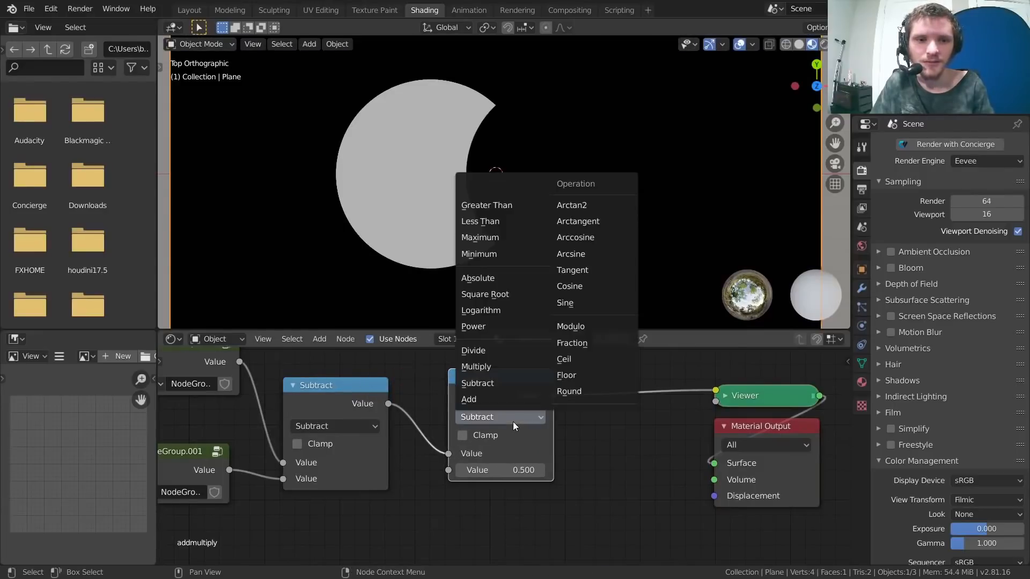
click(483, 221)
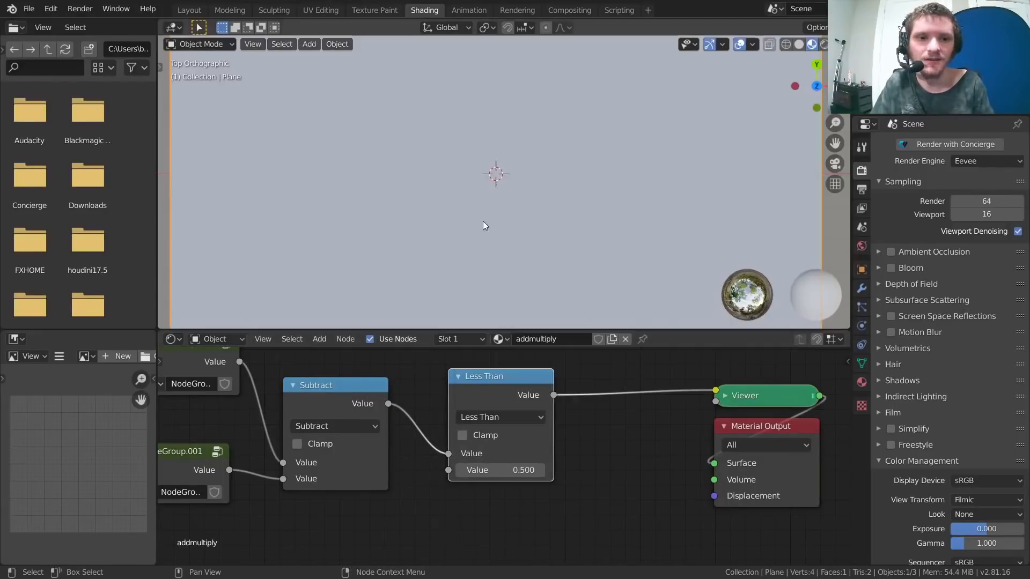
click(525, 471)
text(0)
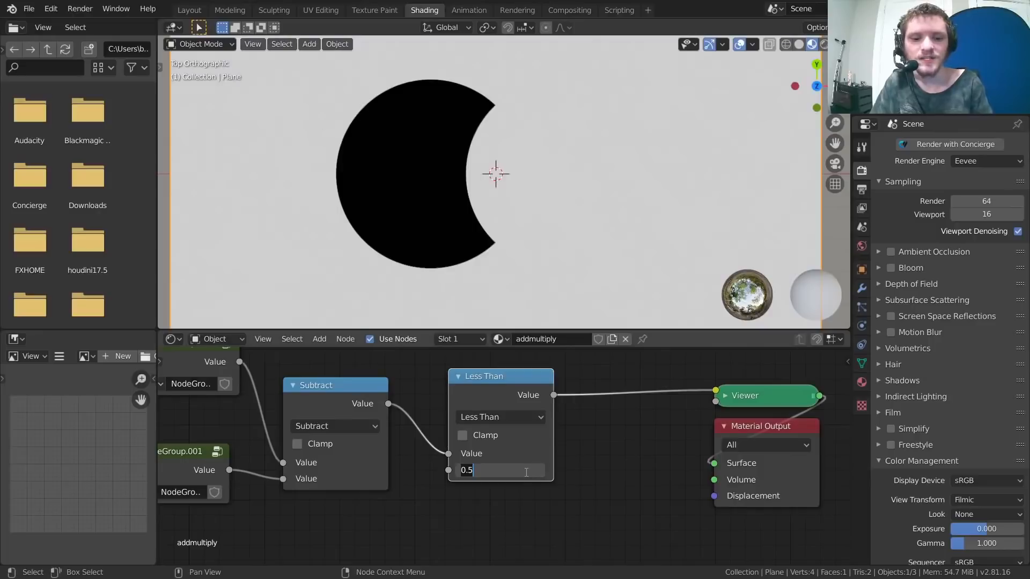
key(Return)
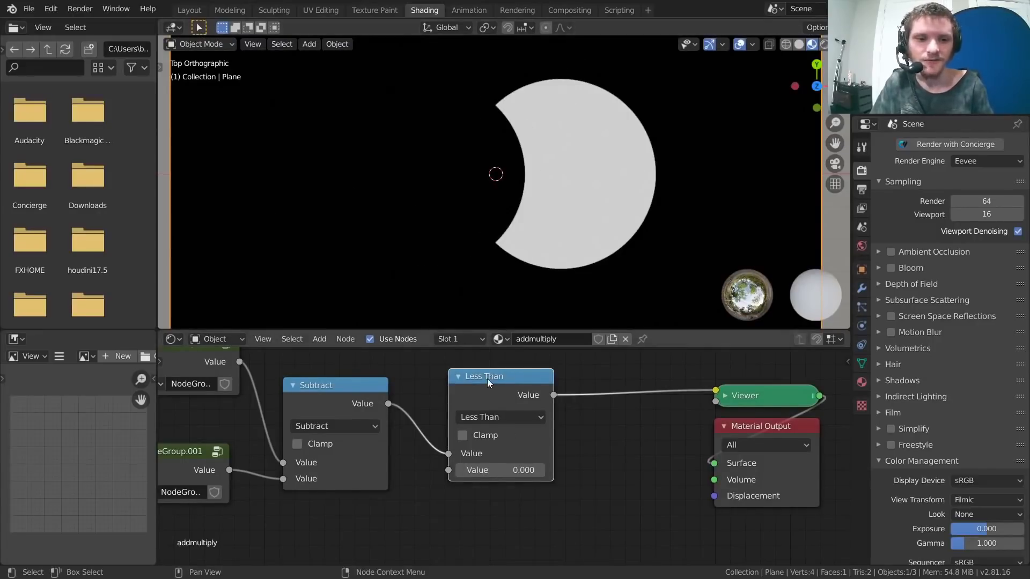
Step: Delete the Less Than node, preview the Subtract node, and bring the Viewer and Material Output nodes back closer to it
key(x)
ctrl+shift+click(361, 391)
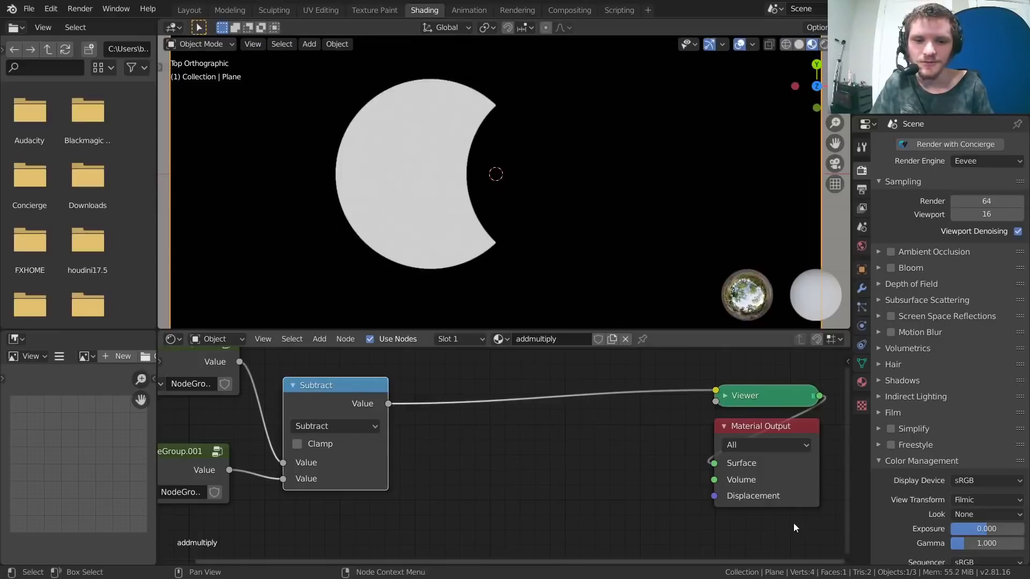
drag(802, 536, 725, 395)
drag(751, 392, 564, 379)
middle_drag(564, 378, 750, 417)
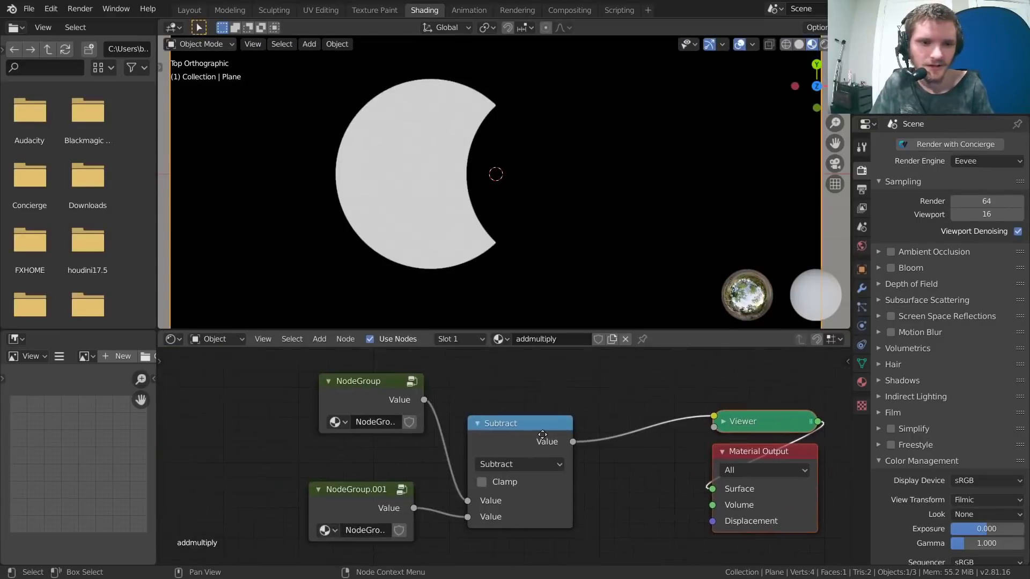
Step: Change the Subtract node's operation to Add and shift the node slightly upward
click(513, 465)
key(Return)
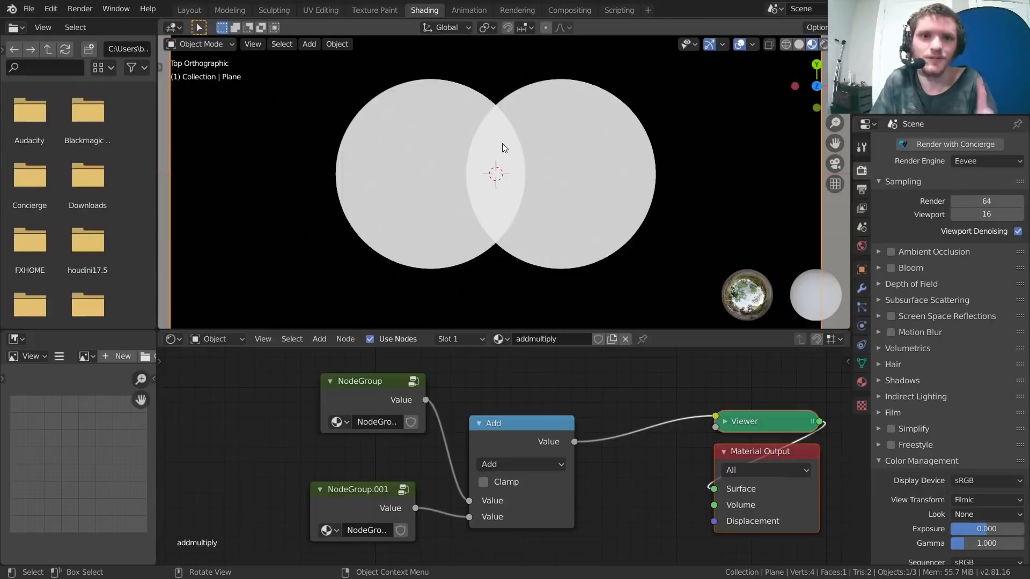
scroll(492, 421, up, 2)
middle_drag(492, 421, 541, 411)
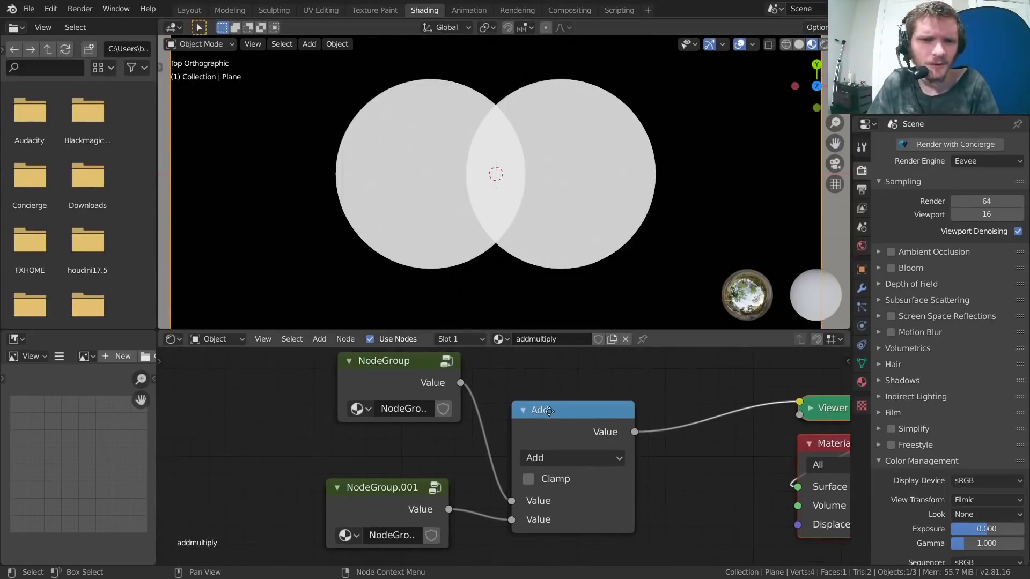
scroll(537, 404, down, 3)
drag(550, 426, 550, 401)
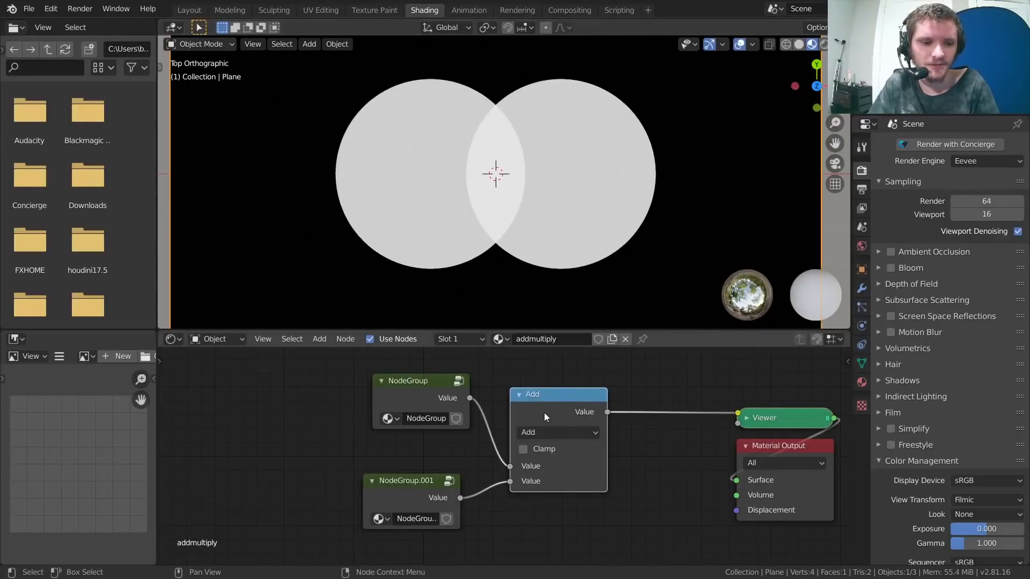
Step: Duplicate the Add node below the original and set the copy's operation to Multiply
key(shift+d)
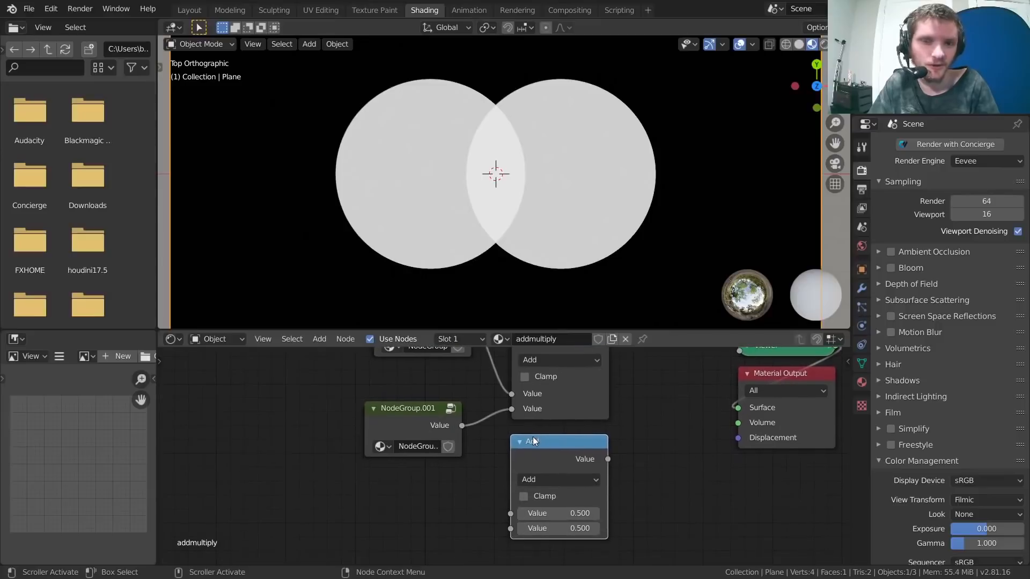
click(545, 460)
click(548, 475)
click(539, 450)
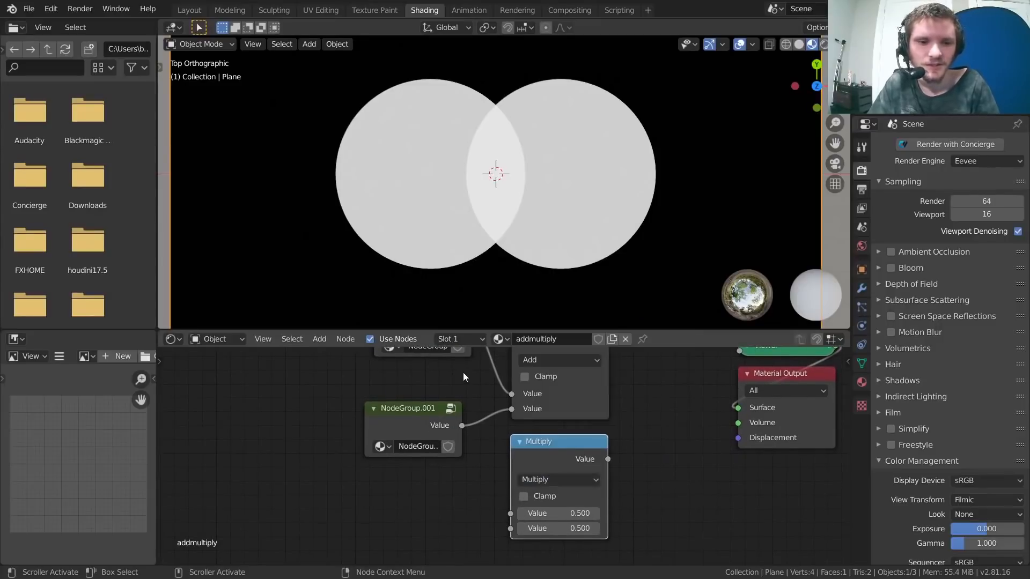
Step: Link both node groups to the Multiply node's two inputs and preview the Multiply result
scroll(459, 395, down, 2)
alt+right_drag(460, 395, 517, 489)
alt+right_drag(440, 451, 536, 481)
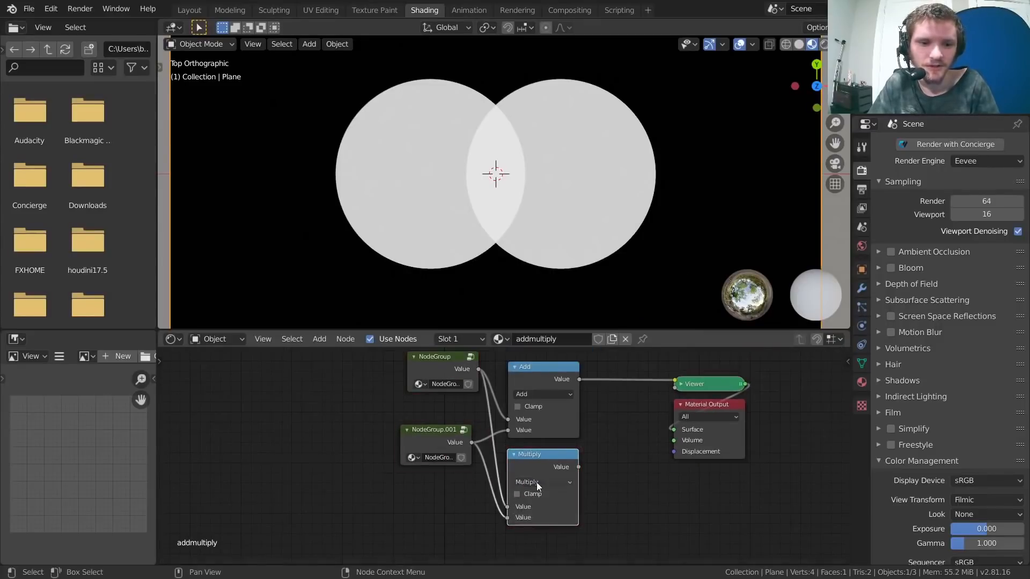
scroll(546, 420, up, 2)
middle_drag(546, 420, 527, 435)
click(520, 375)
shift+click(532, 476)
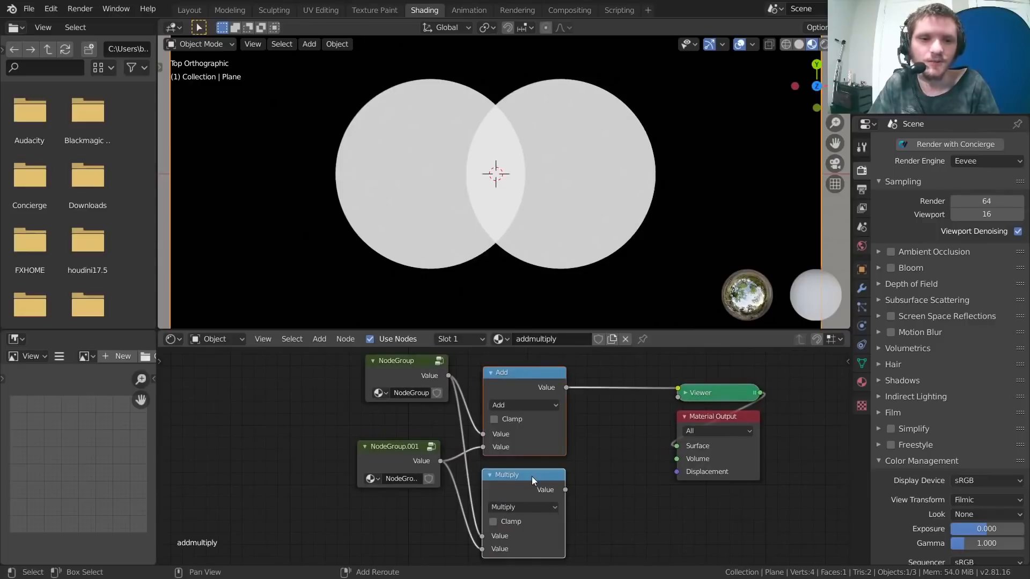
ctrl+shift+click(532, 475)
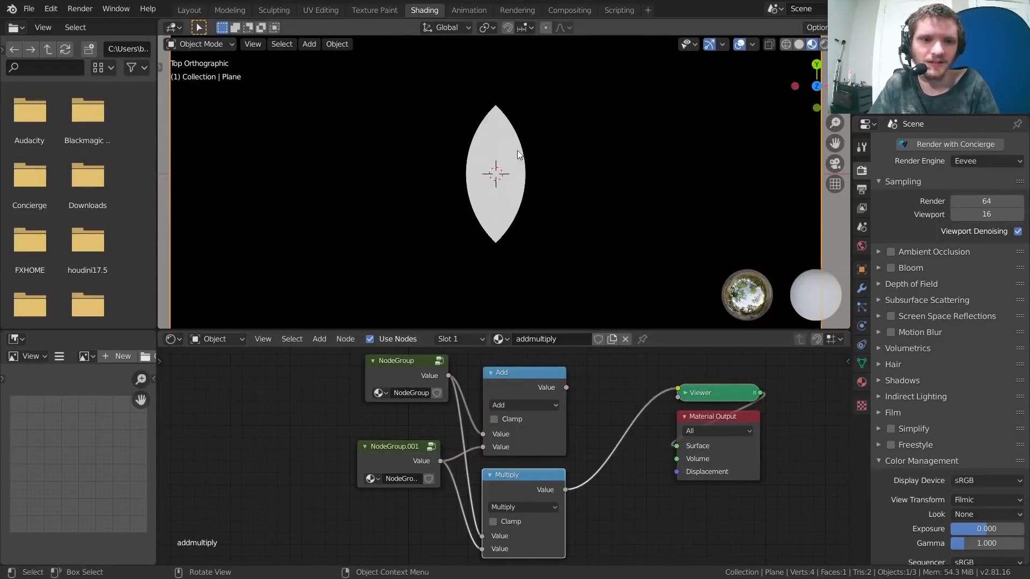
Step: Insert a duplicate of the Add node between Multiply and the Viewer, and set its operation to Subtract
middle_drag(563, 388, 449, 375)
click(426, 367)
key(shift+d)
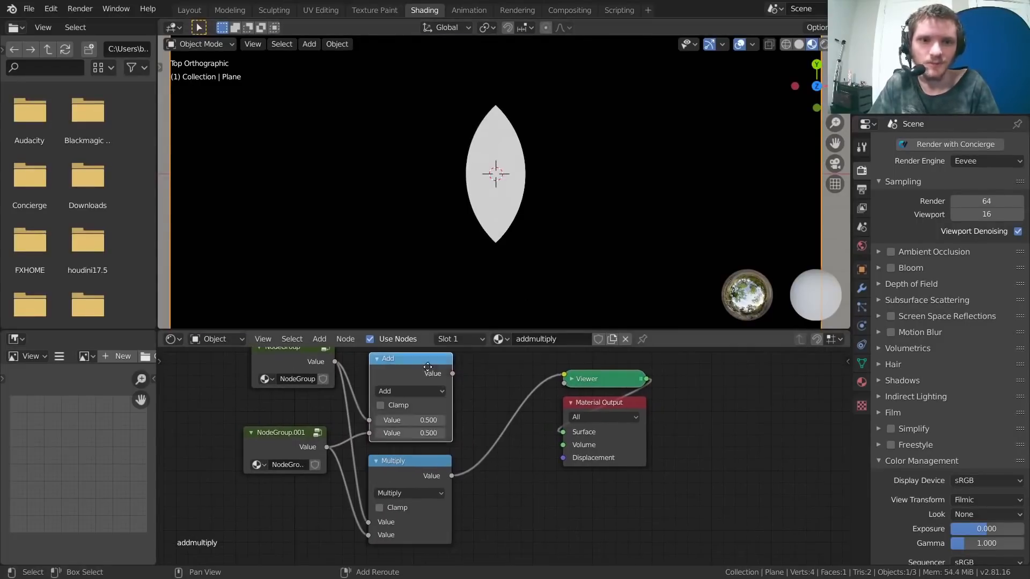
click(514, 409)
drag(523, 401, 518, 386)
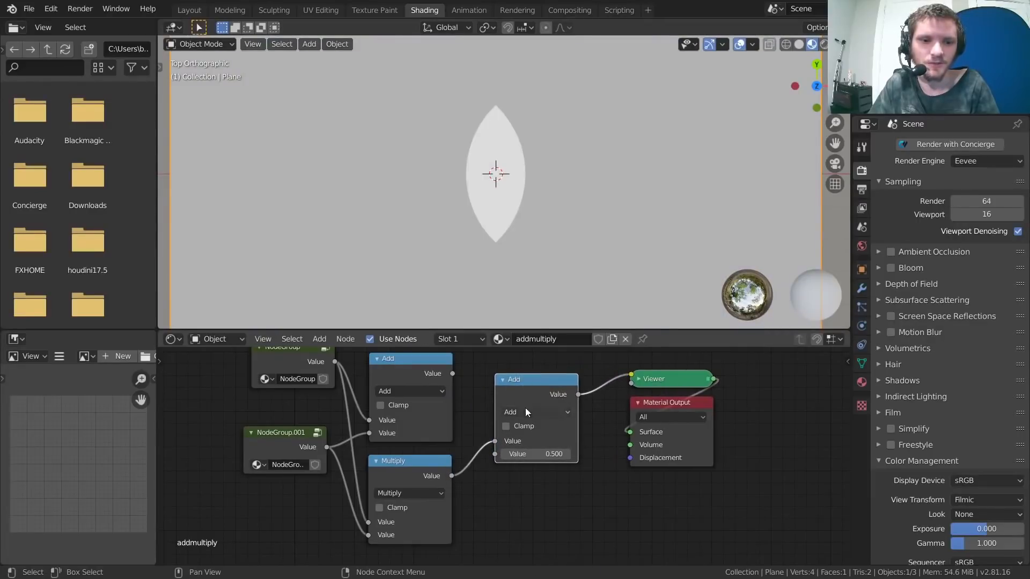
click(525, 412)
click(514, 401)
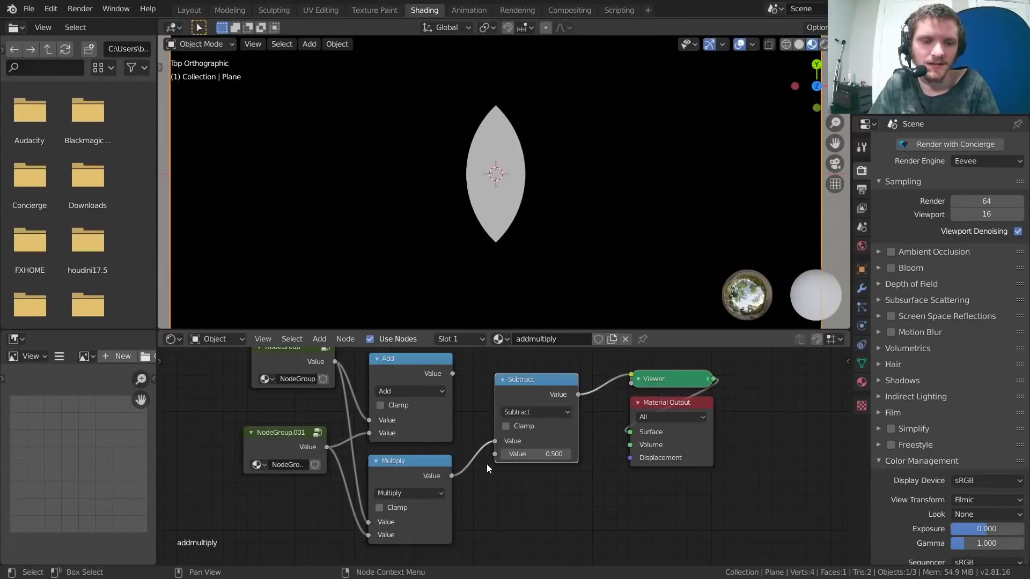
Step: Rewire the Subtract node so Add feeds its first input and Multiply feeds its second
ctrl+right_drag(487, 465, 494, 433)
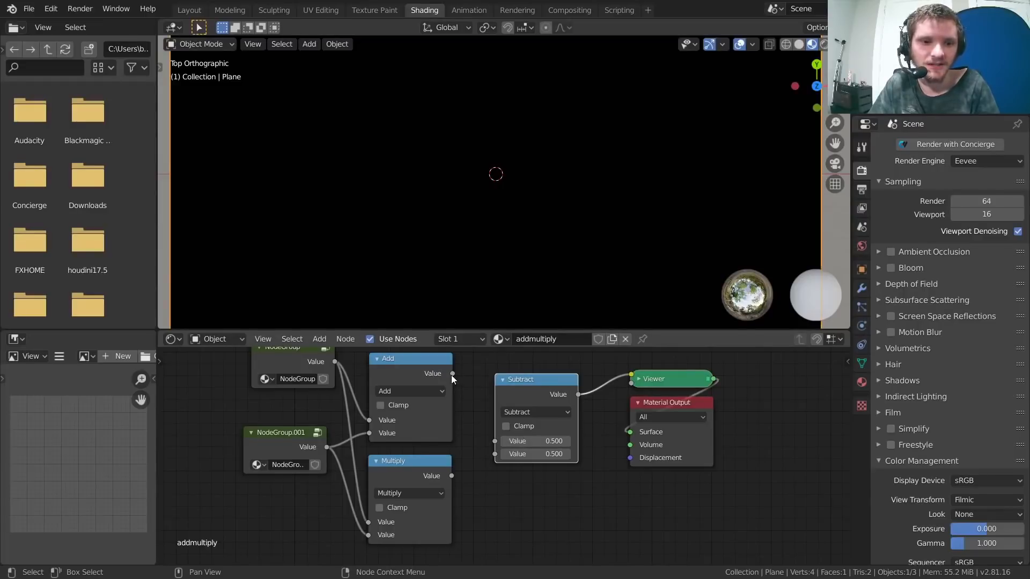
drag(452, 374, 494, 441)
drag(452, 476, 494, 454)
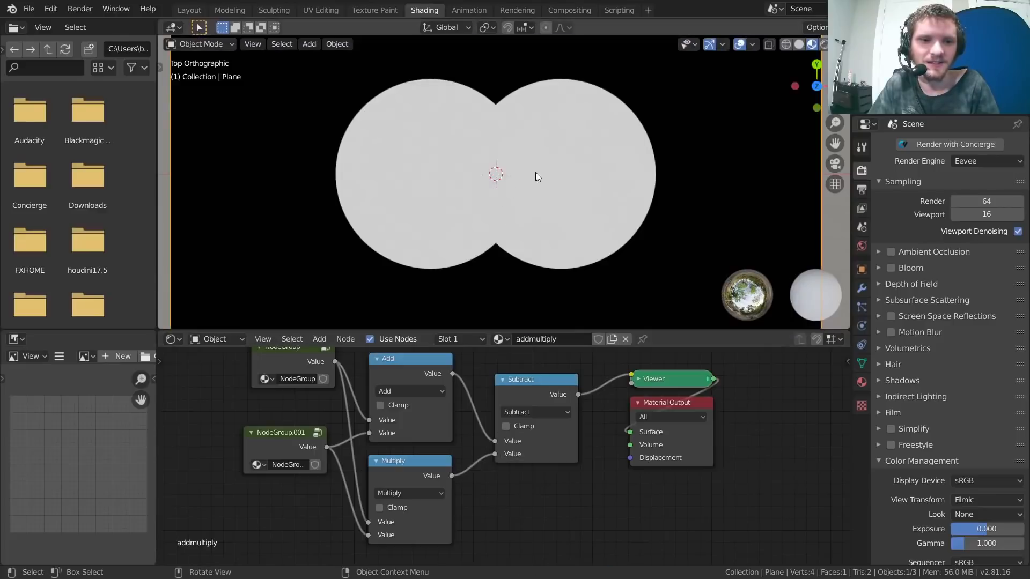
Step: Move the Material Output node farther away from the Viewer node
scroll(526, 430, up, 2)
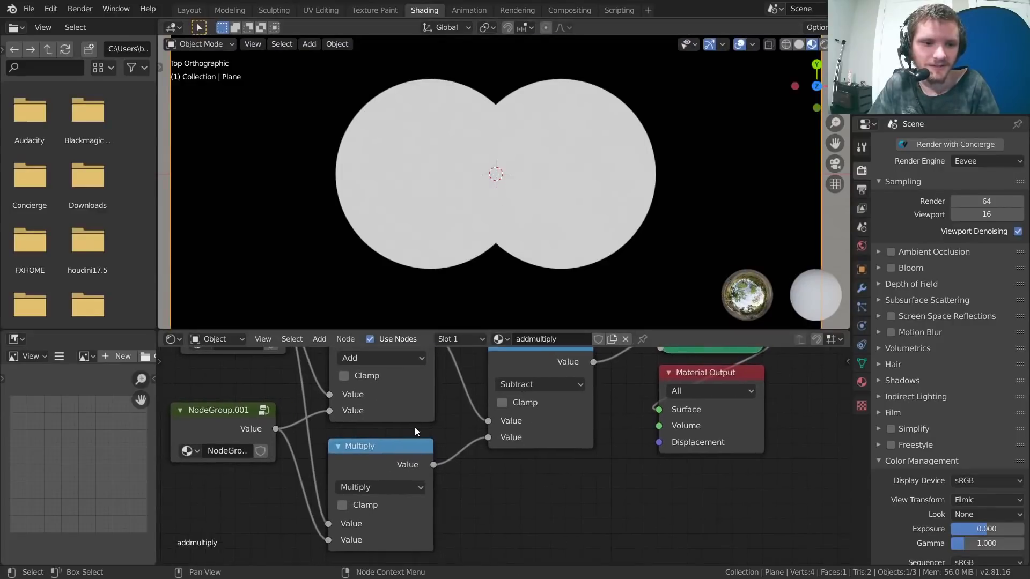
scroll(416, 426, down, 1)
middle_drag(490, 386, 470, 406)
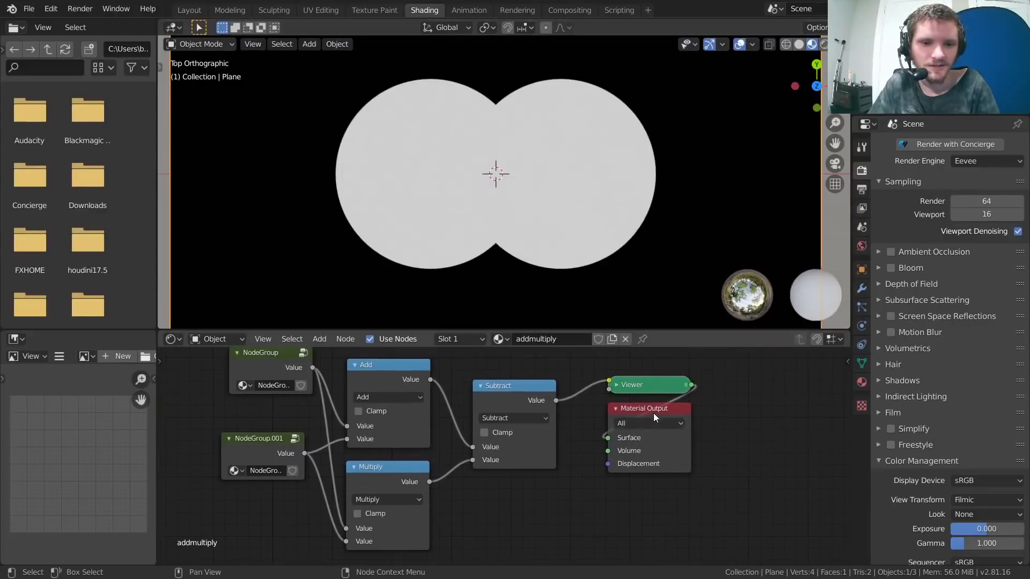
drag(654, 414, 755, 419)
middle_drag(538, 395, 677, 418)
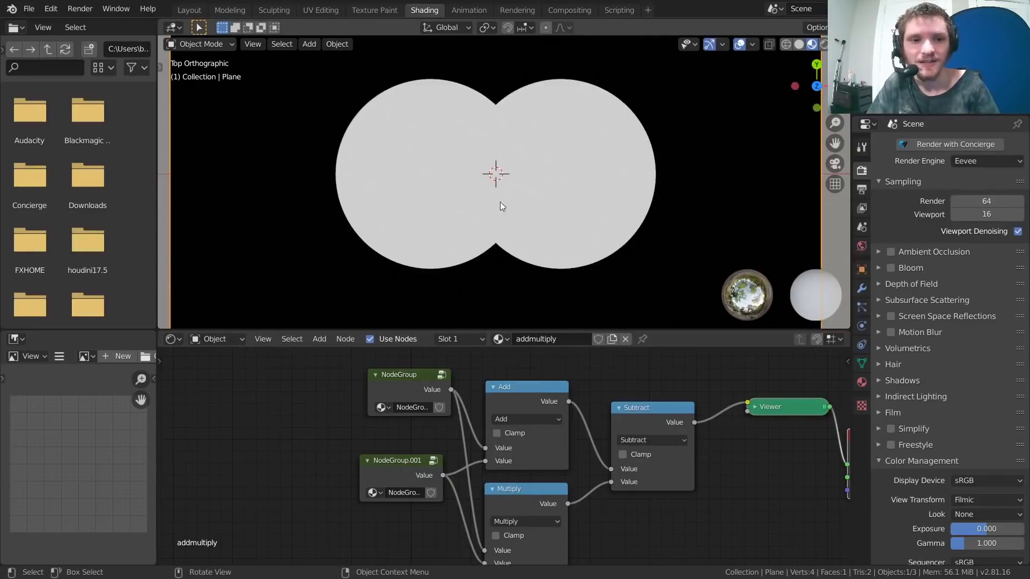
Step: Preview the Add node and enable its Clamp option
middle_drag(680, 420, 588, 408)
ctrl+shift+click(435, 364)
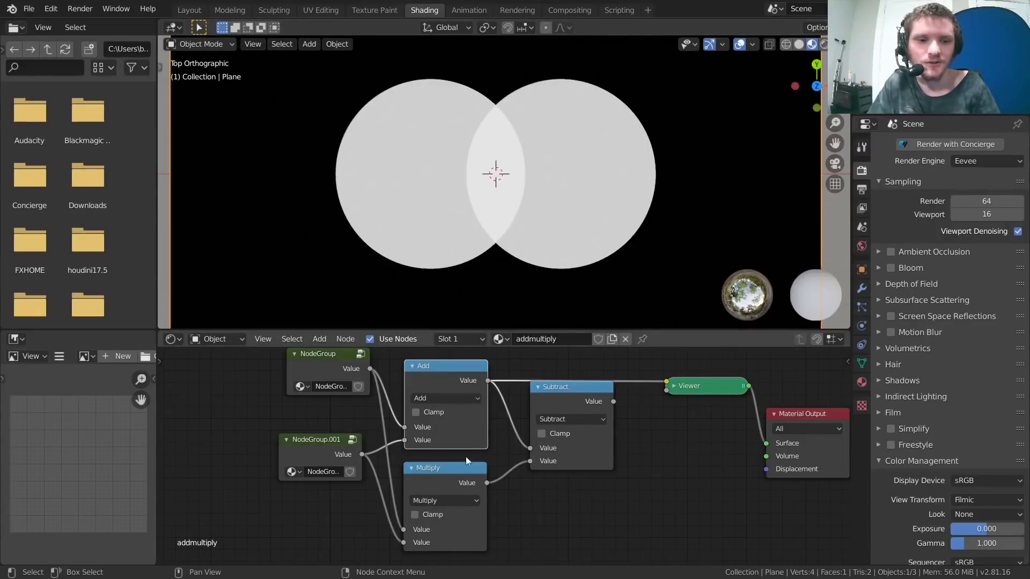
scroll(472, 401, up, 2)
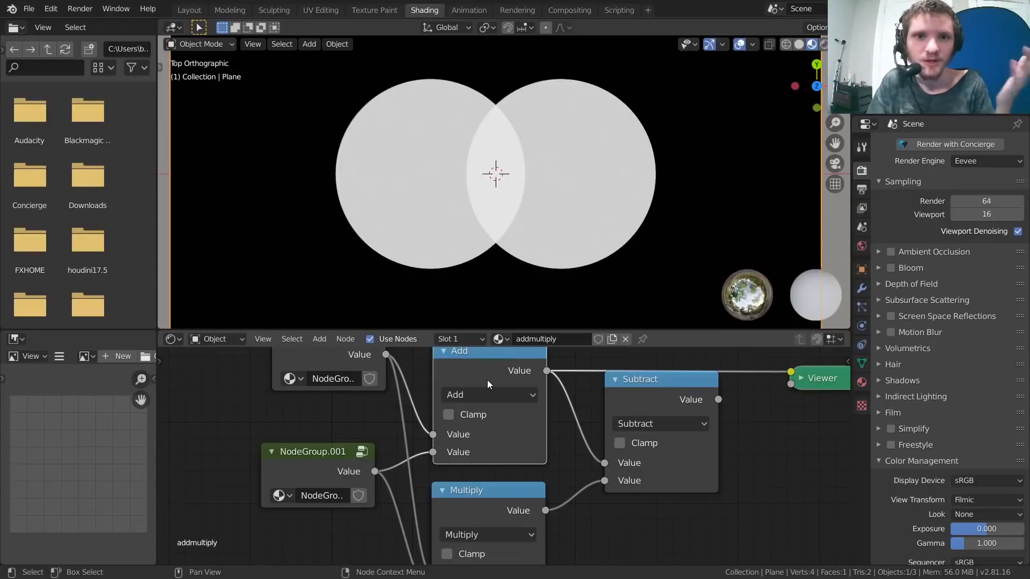
click(448, 416)
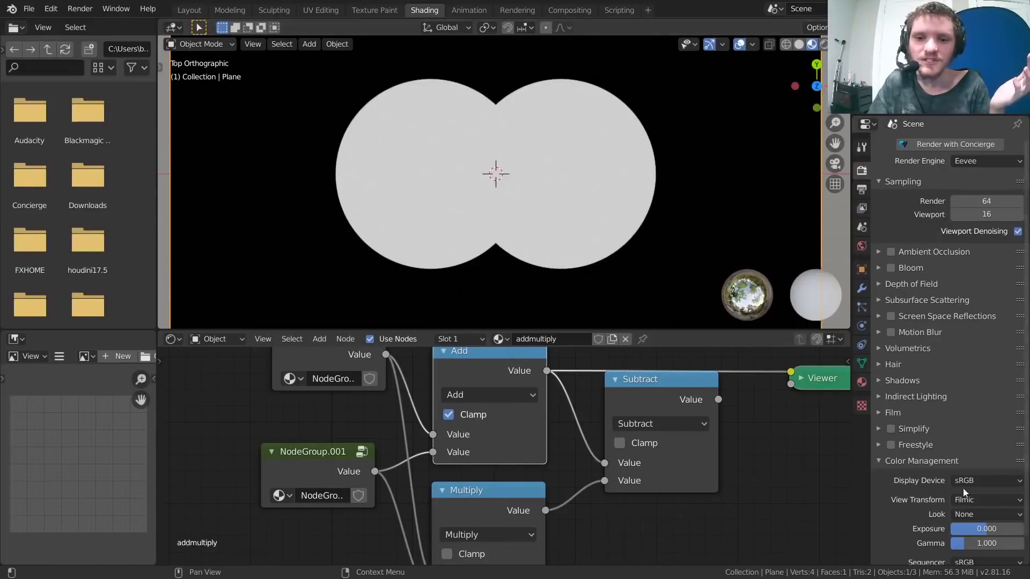
Step: Preview the Subtract node and examine its result on the plane along with the Add and Multiply nodes feeding it
middle_drag(706, 430, 523, 413)
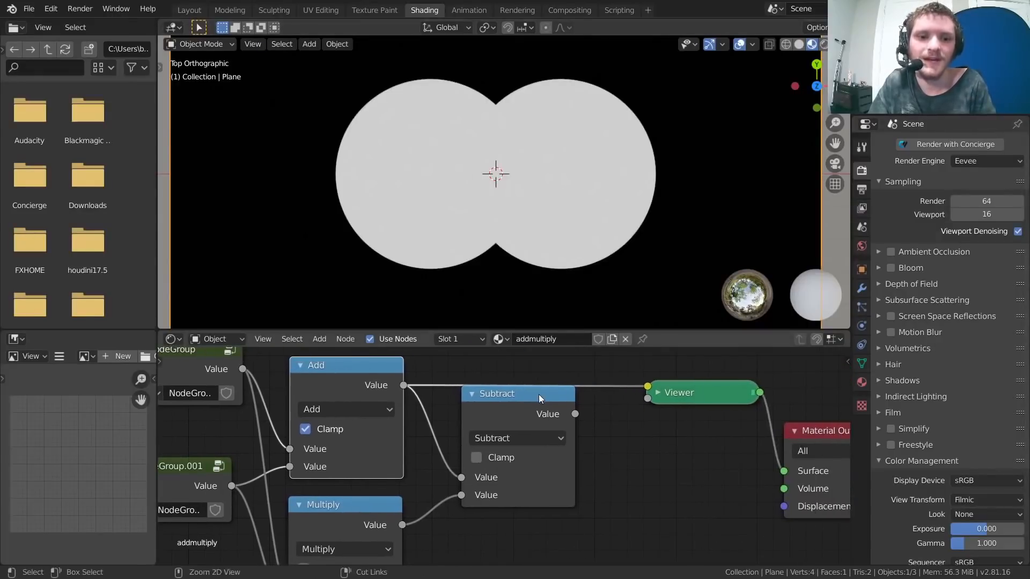
ctrl+shift+click(539, 394)
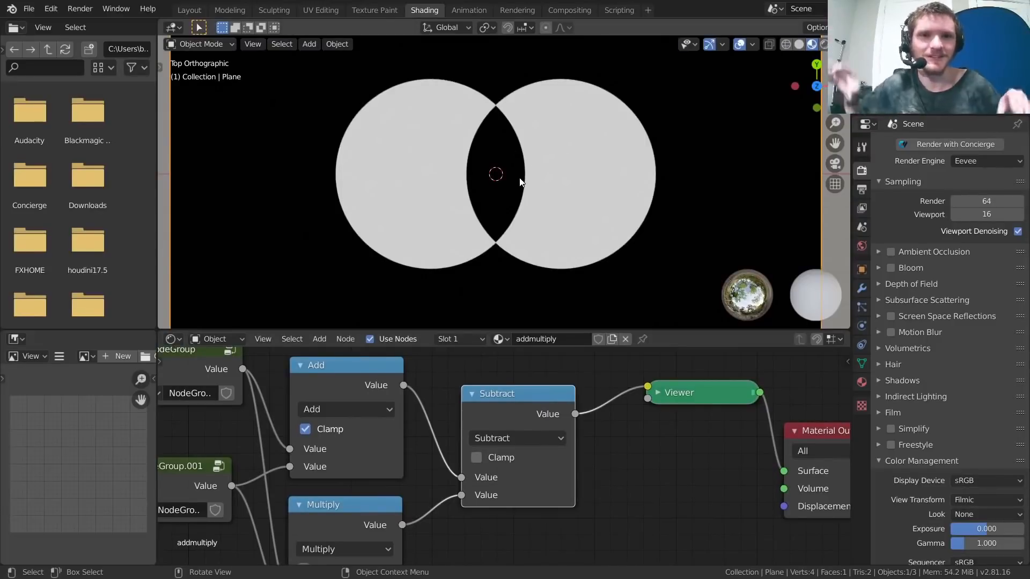
middle_drag(289, 464, 315, 422)
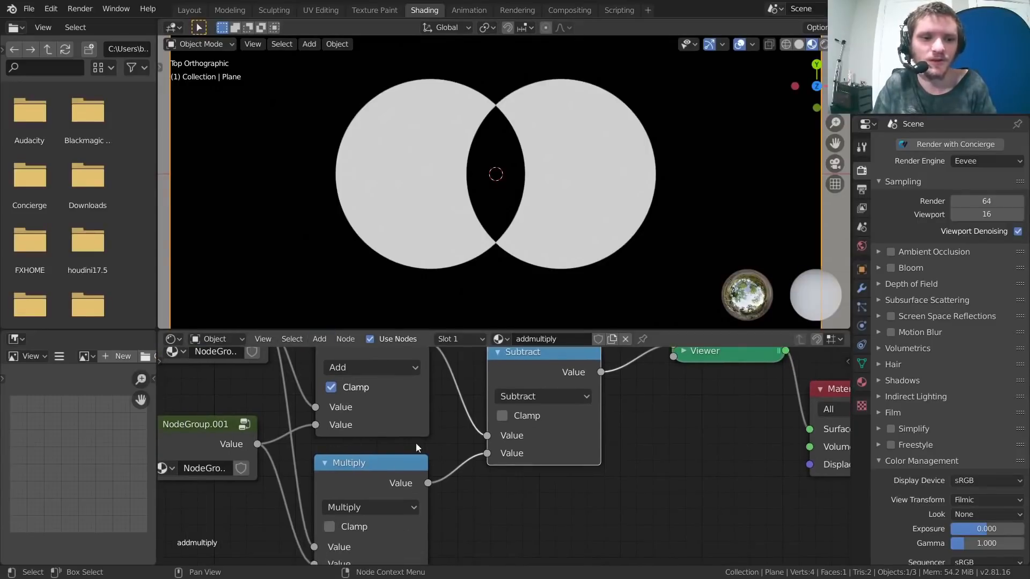
scroll(416, 444, down, 3)
middle_drag(416, 444, 441, 398)
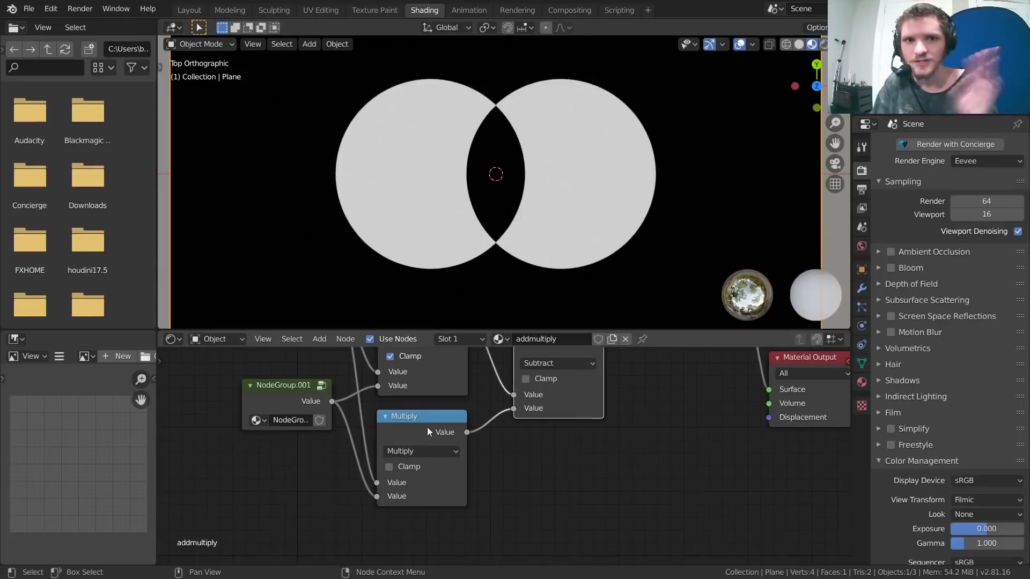
scroll(531, 406, up, 1)
middle_drag(531, 406, 458, 446)
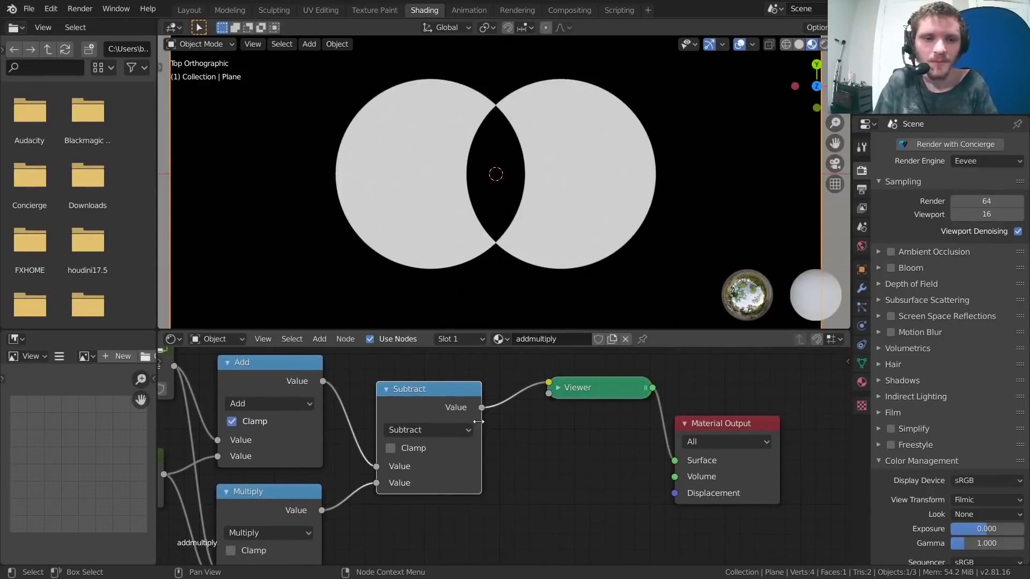
scroll(494, 206, down, 3)
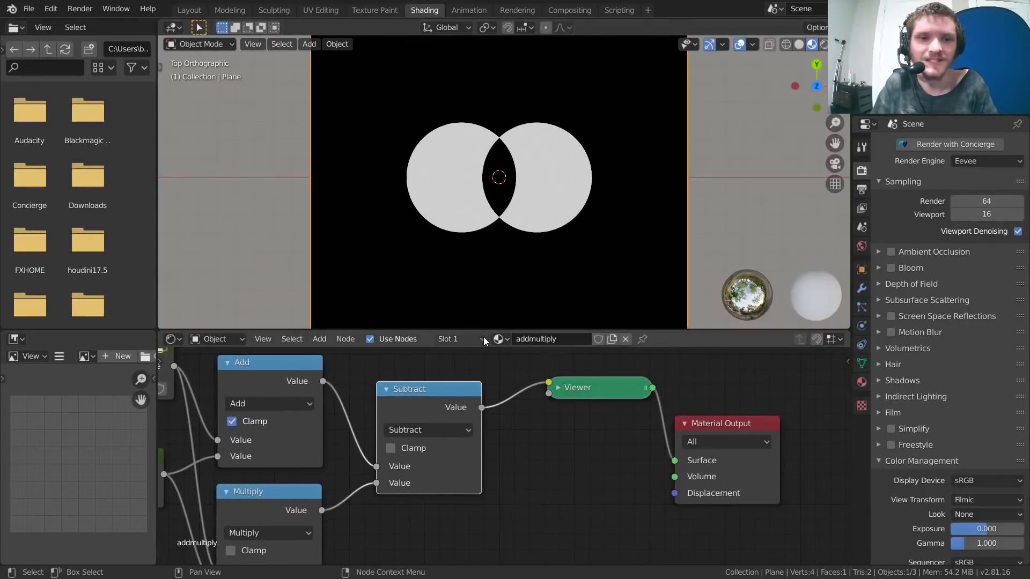
Step: Delete the Add, Multiply and Subtract nodes, leaving the two node groups, Viewer and Material Output
middle_drag(387, 460, 488, 445)
scroll(488, 446, down, 1)
drag(516, 491, 366, 400)
key(x)
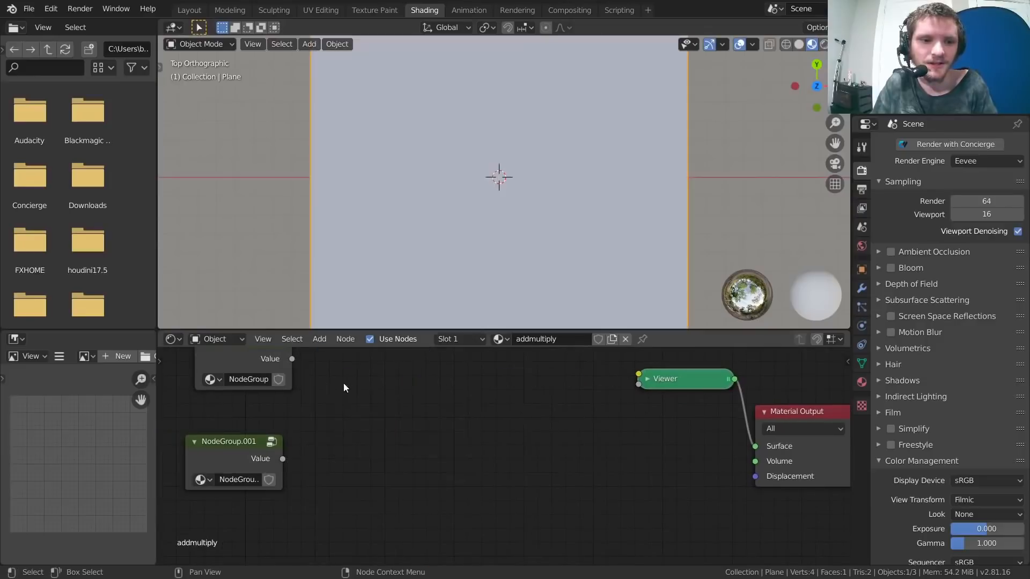
Step: Add a Math node set to Subtract, with NodeGroup feeding its first value and NodeGroup.001 its second
middle_drag(351, 372, 421, 428)
key(shift+a)
click(436, 383)
text(math)
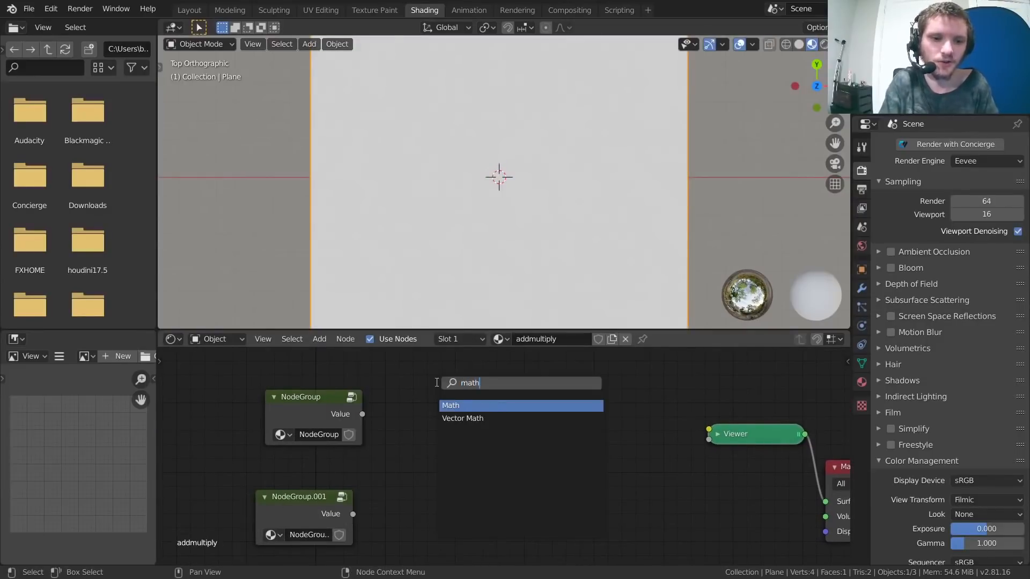
key(Return)
click(414, 374)
drag(362, 414, 414, 452)
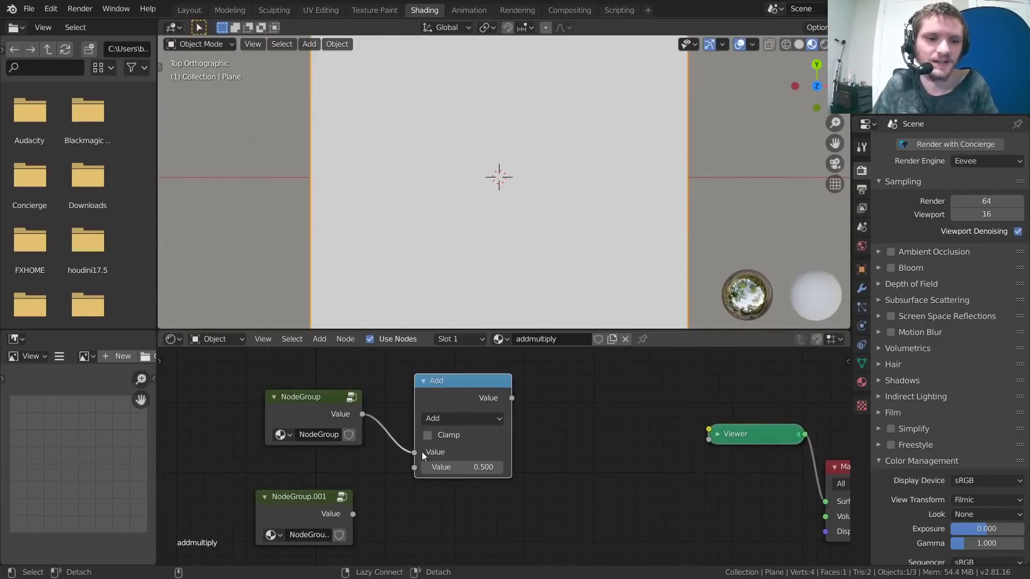
drag(352, 514, 414, 467)
click(457, 414)
click(457, 427)
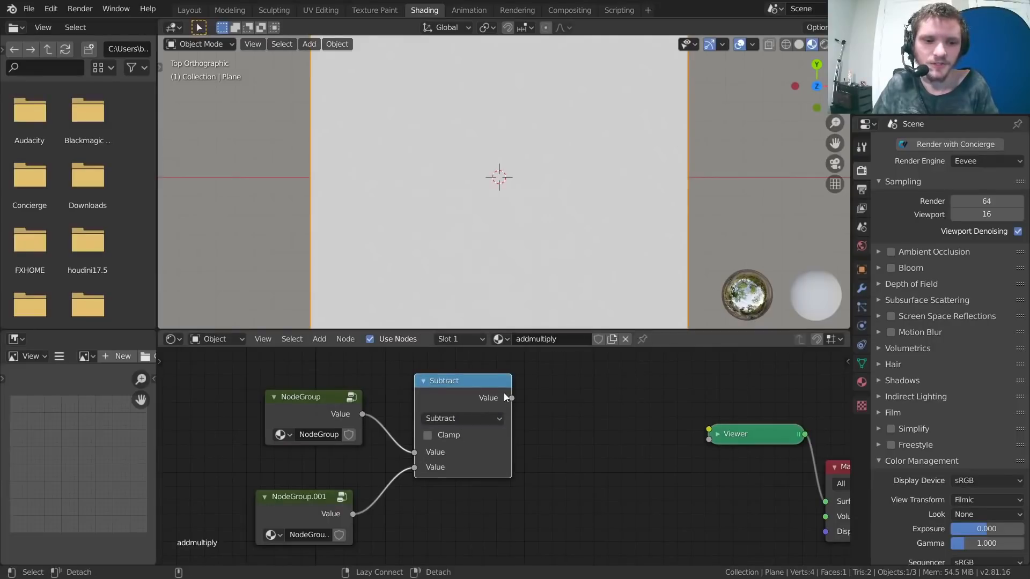
Step: Connect the Subtract node's output to the Viewer node and enable its Clamp option
drag(512, 398, 710, 438)
scroll(506, 170, up, 4)
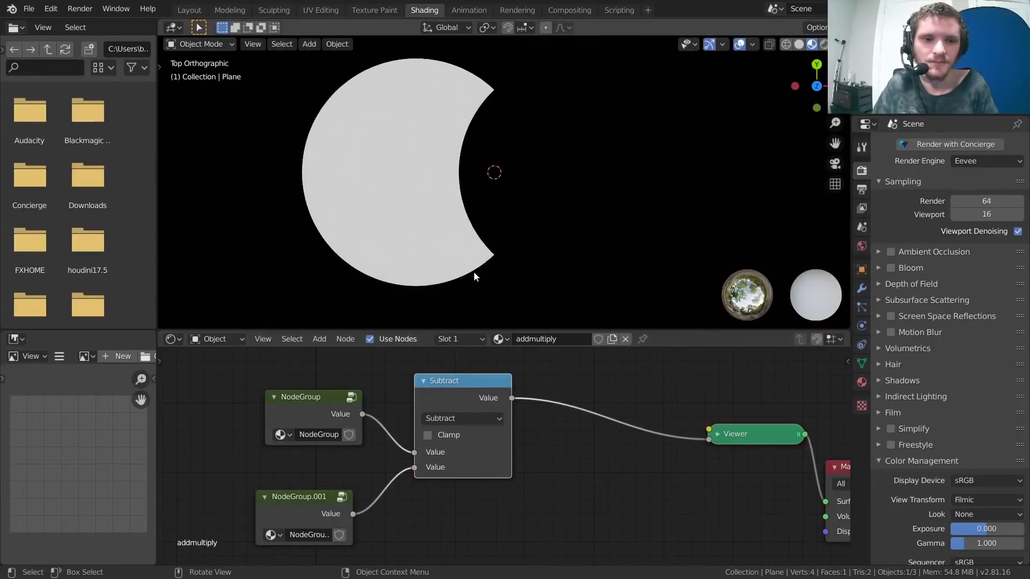
drag(329, 403, 310, 397)
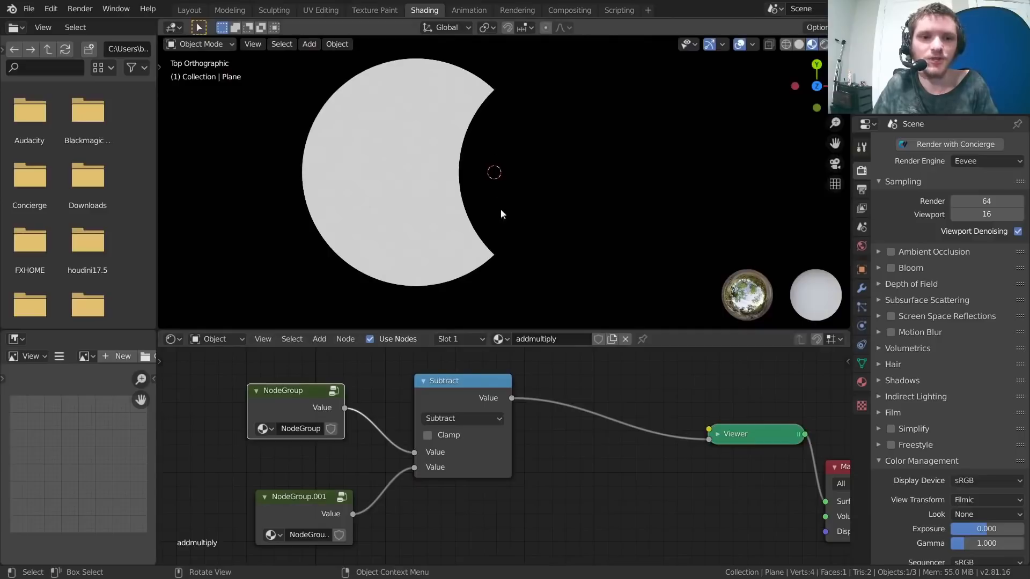
click(429, 437)
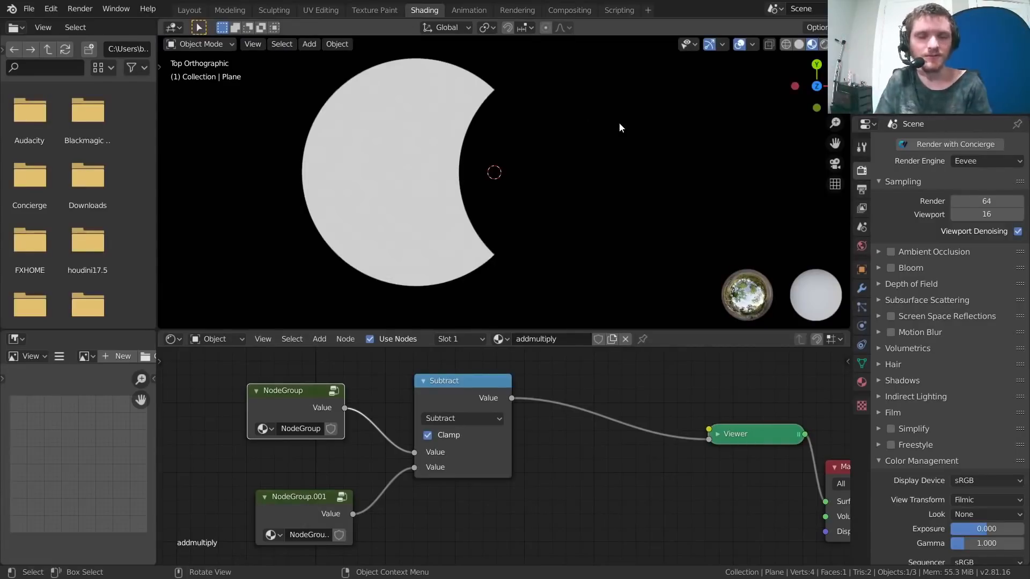
Step: Duplicate the clamped Subtract node below the original, wire both node groups into the copy, and connect it to the Viewer
scroll(463, 400, down, 2)
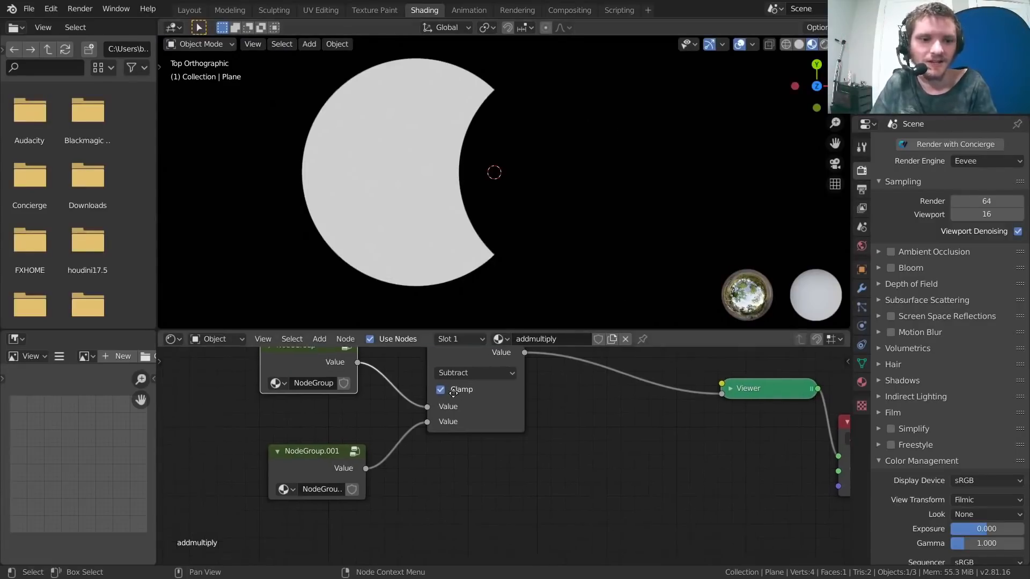
click(477, 370)
key(shift+d)
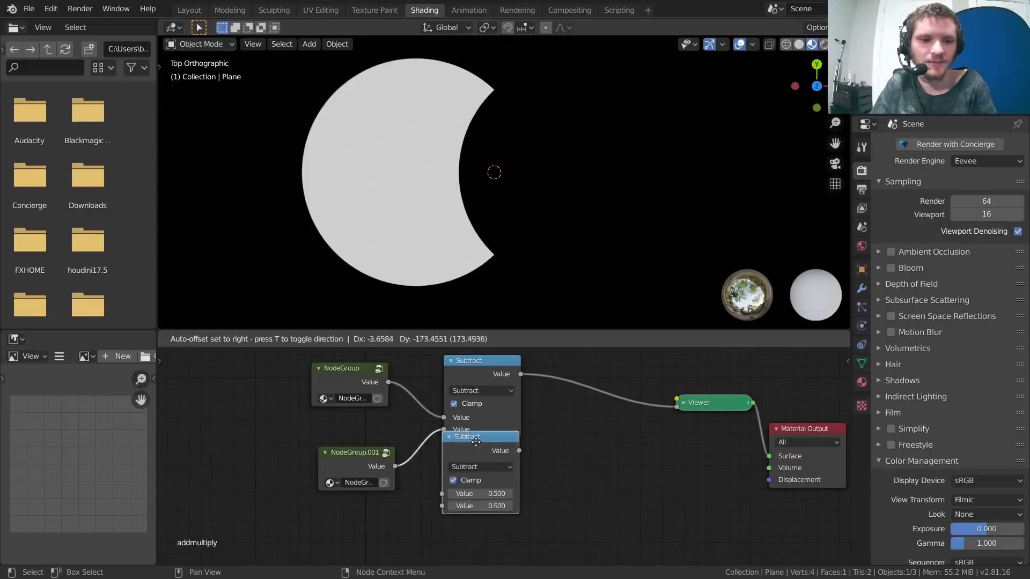
click(473, 468)
alt+right_drag(350, 371, 457, 474)
alt+right_drag(392, 475, 460, 505)
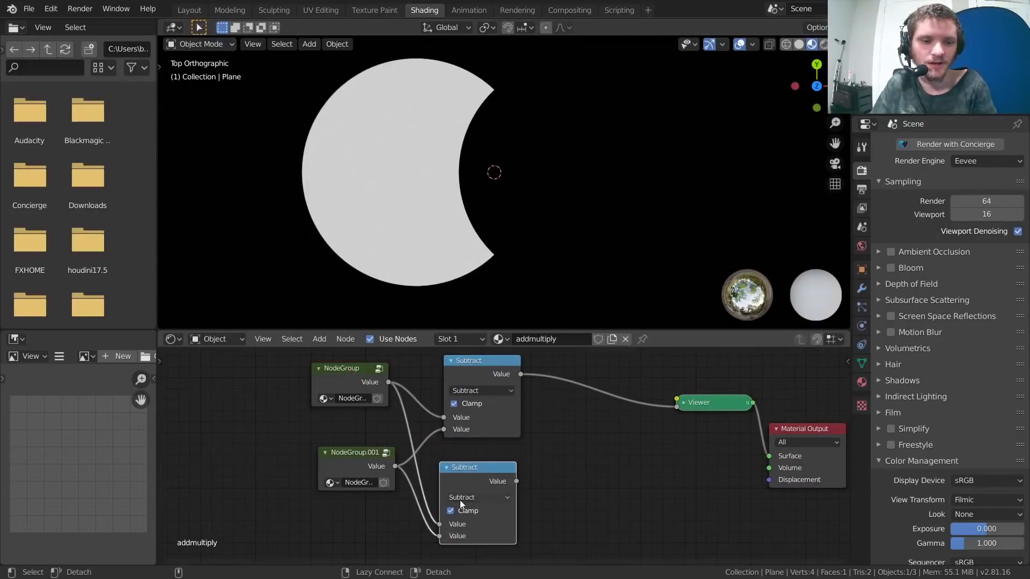
drag(472, 468, 477, 463)
ctrl+shift+click(477, 463)
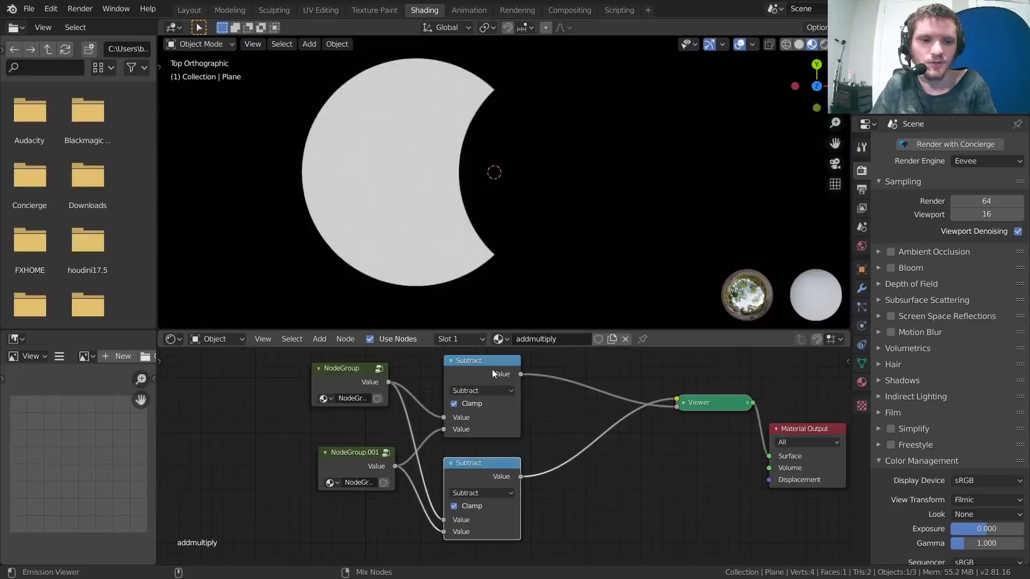
Step: Swap the lower Subtract node's two inputs, and replace the Viewer node's existing links with this node's output
scroll(455, 472, up, 2)
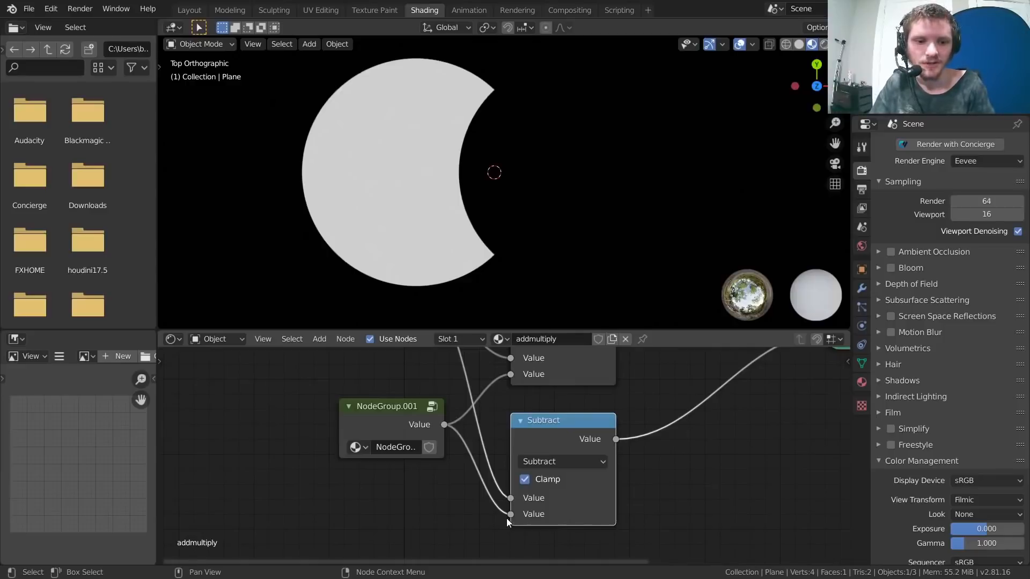
drag(508, 516, 510, 499)
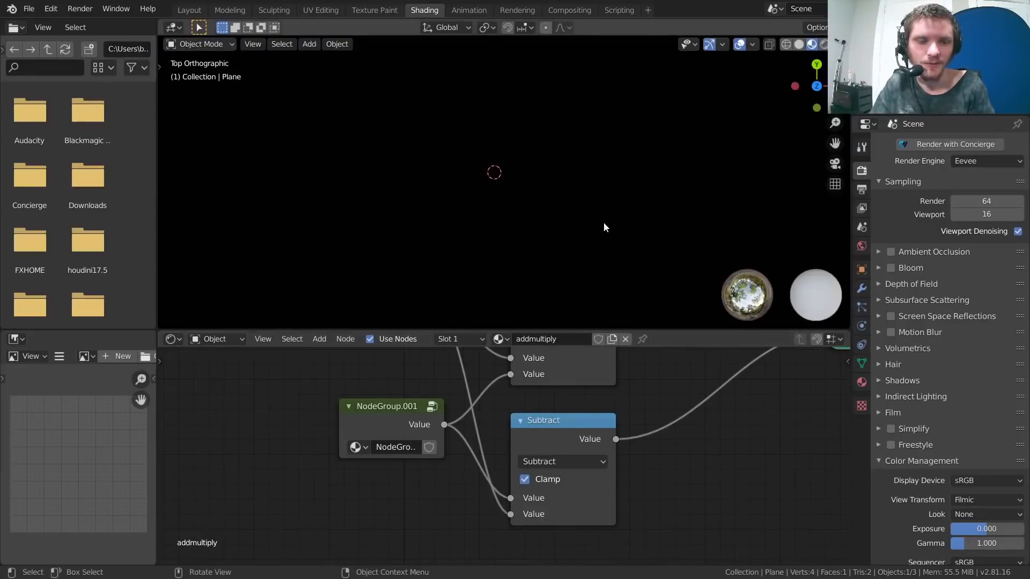
scroll(618, 468, down, 1)
middle_drag(620, 434, 531, 476)
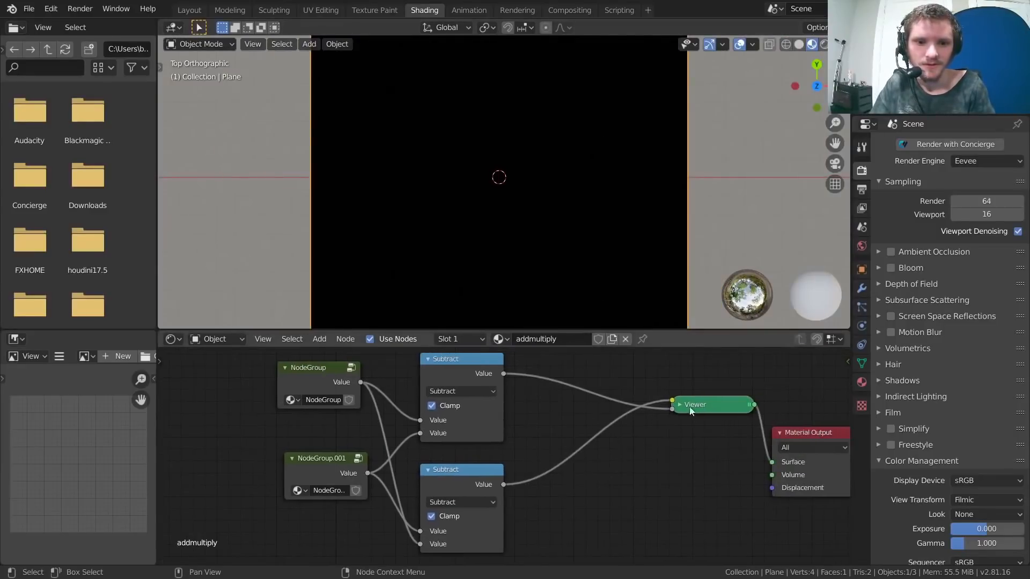
drag(690, 410, 686, 429)
ctrl+right_drag(644, 465, 665, 424)
drag(665, 427, 463, 472)
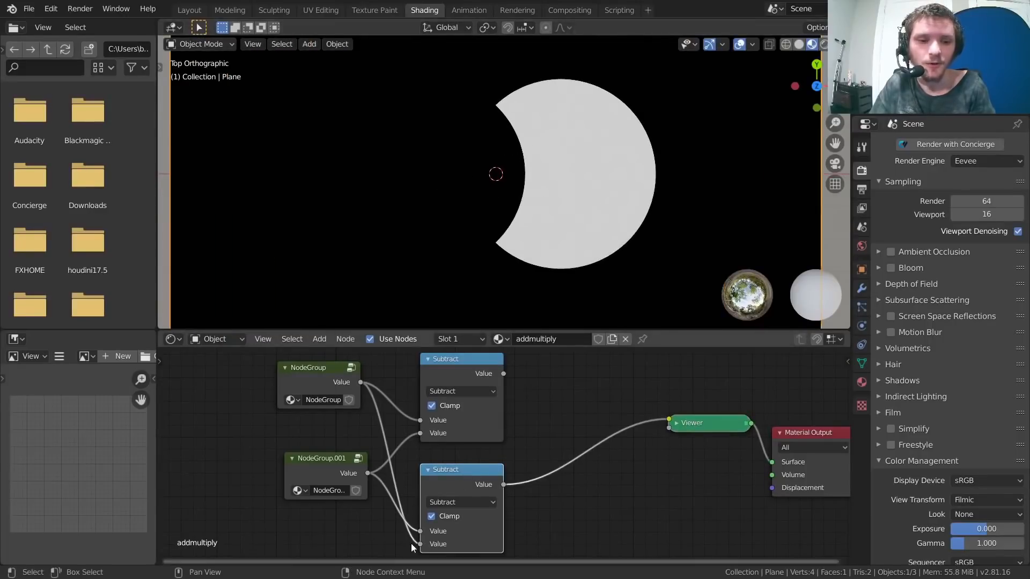
Step: Swap the lower Subtract node's inputs to compare the result, and swap them back so NodeGroup.001 is the first value
drag(419, 545, 421, 532)
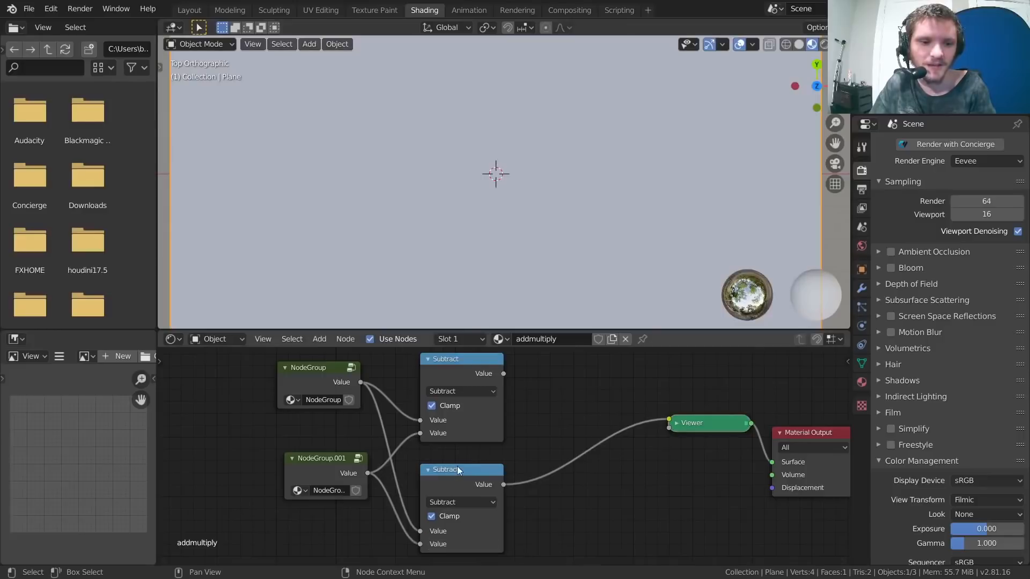
scroll(456, 472, up, 3)
middle_drag(453, 485, 494, 443)
click(491, 432)
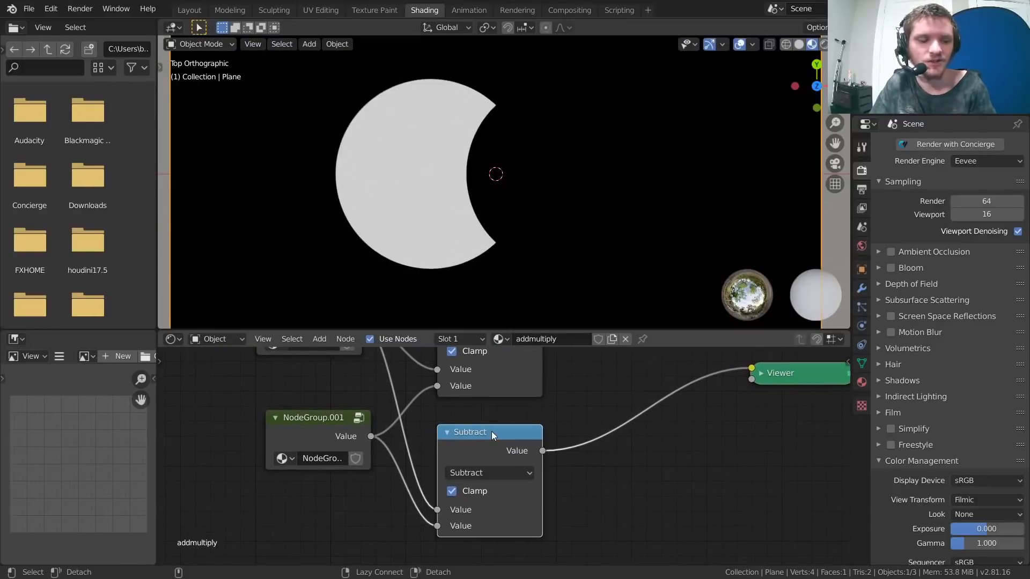
key(alt+s)
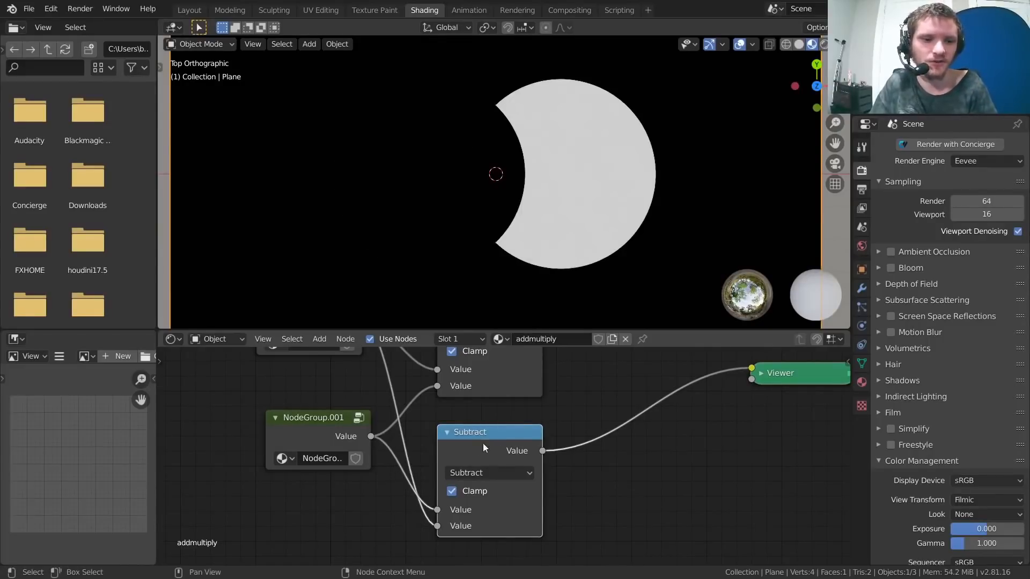
Step: Preview the upper and lower Subtract nodes in turn to compare the two masks they produce
scroll(497, 443, down, 2)
ctrl+shift+click(490, 357)
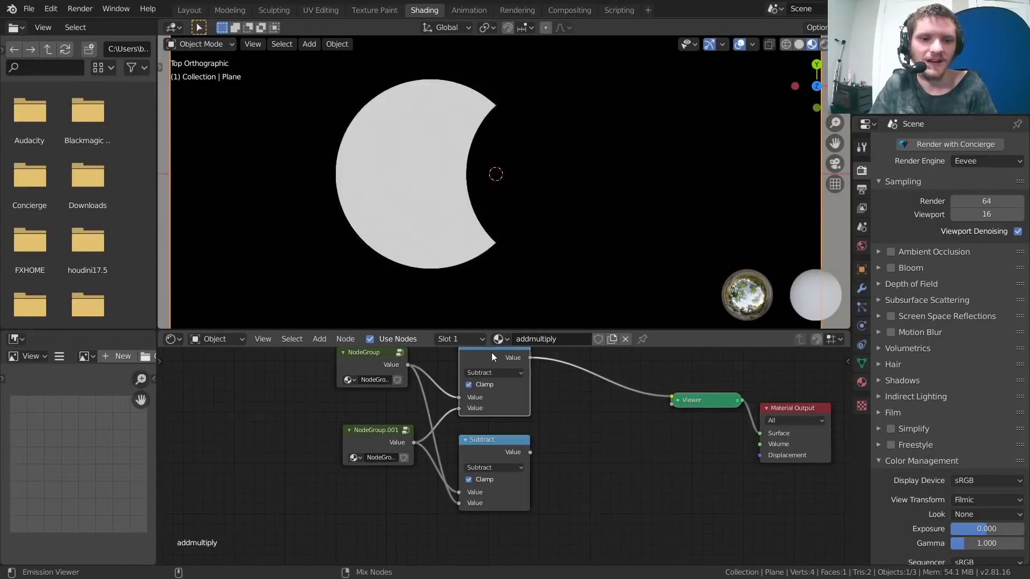
ctrl+shift+click(514, 446)
middle_drag(539, 410, 462, 452)
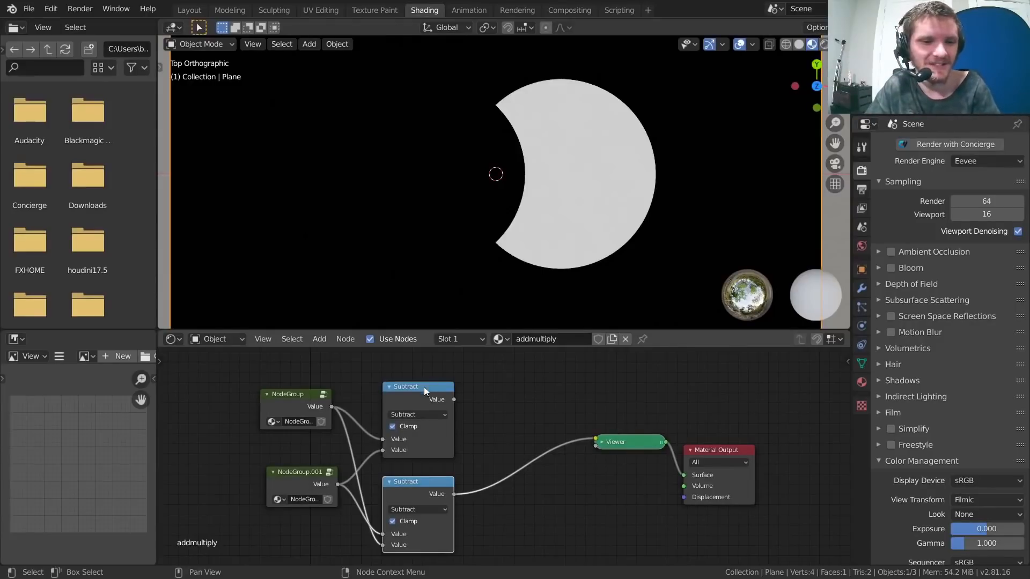
Step: Duplicate the upper Subtract node, feed both Subtract outputs into the copy, set it to Add, and preview it
key(shift+d)
click(535, 385)
drag(453, 399, 503, 447)
click(514, 415)
click(513, 406)
scroll(504, 446, up, 2)
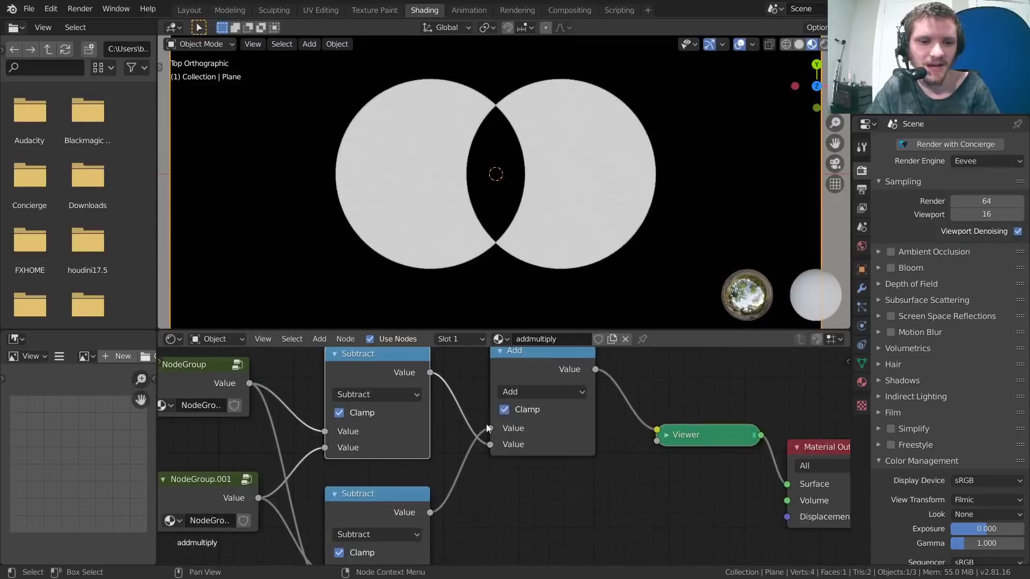
click(539, 365)
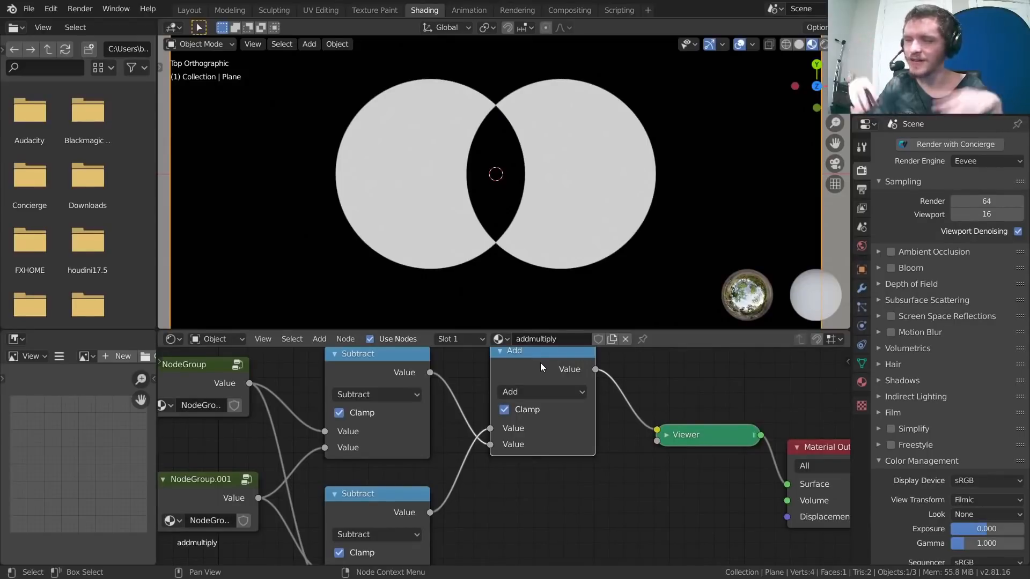
scroll(527, 423, down, 2)
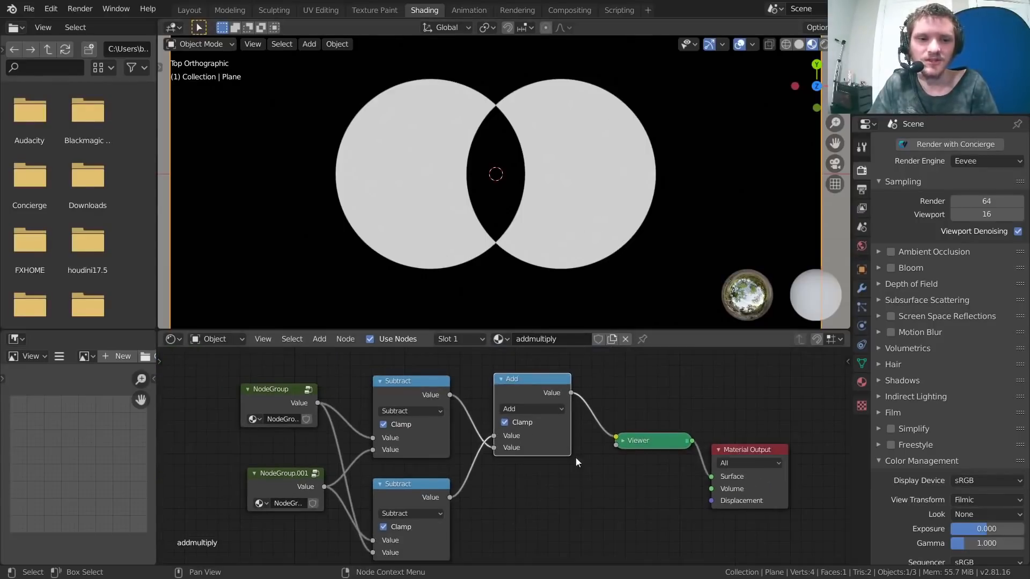
scroll(509, 474, down, 2)
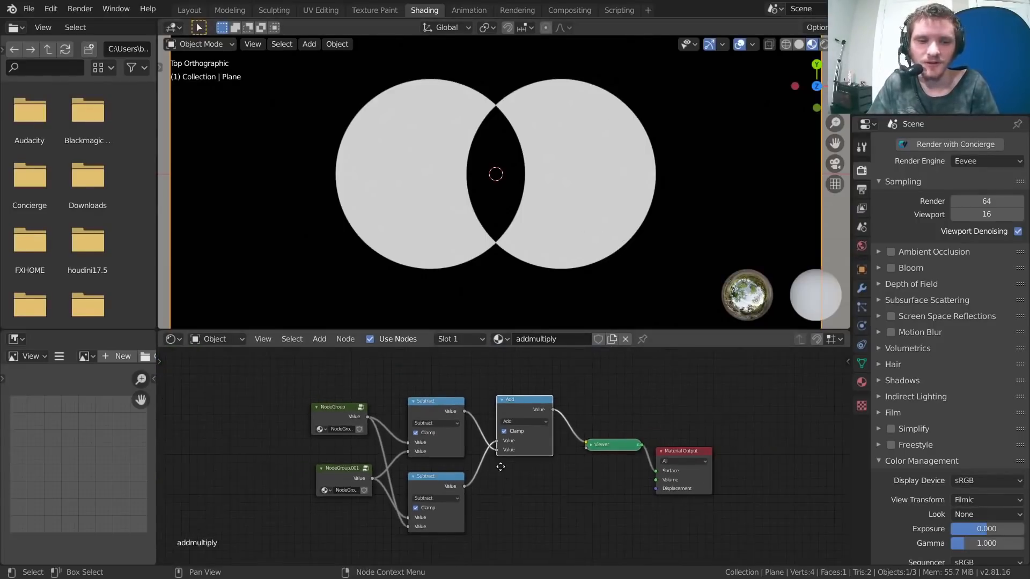
middle_drag(500, 467, 425, 456)
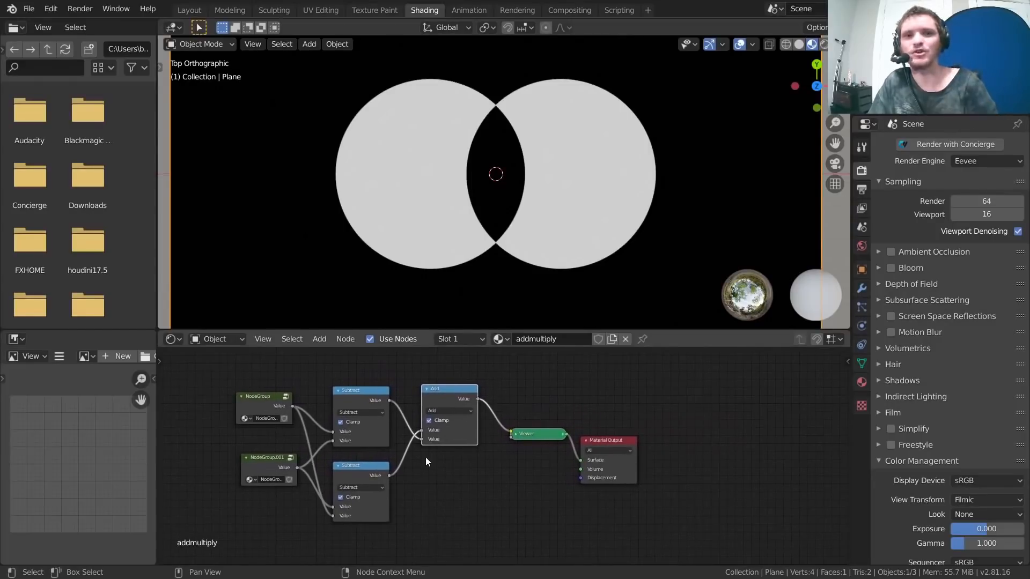
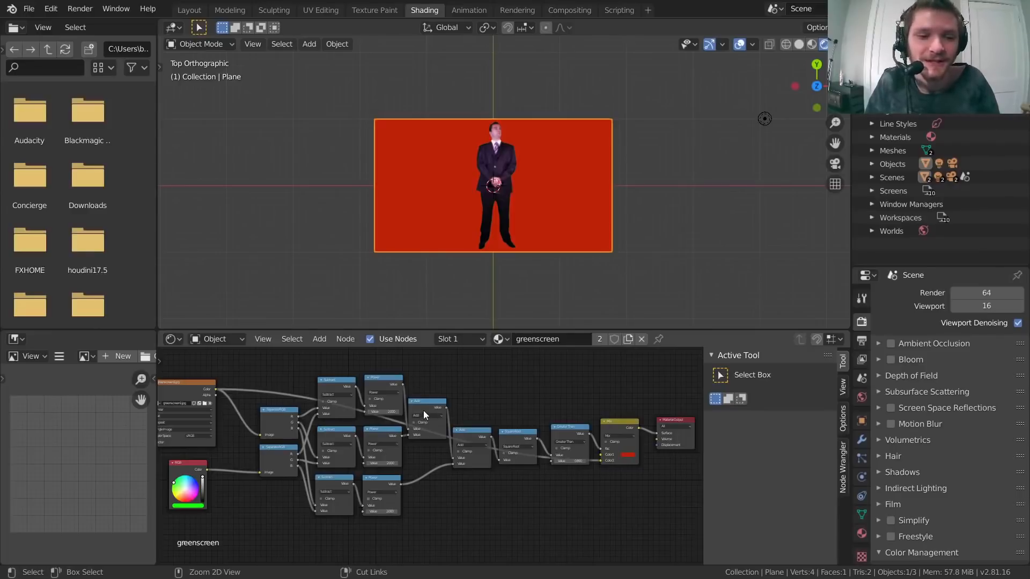
Step: Examine the whole greenscreen node tree in a maximized node editor with the sidebar hidden, and restore the normal layout
middle_drag(362, 398, 314, 390)
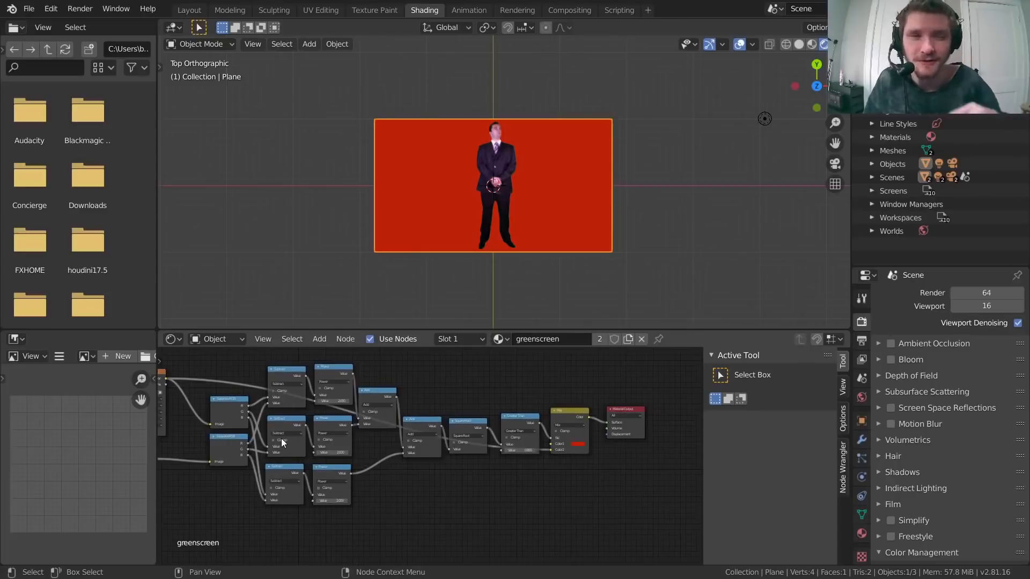
middle_drag(281, 439, 309, 470)
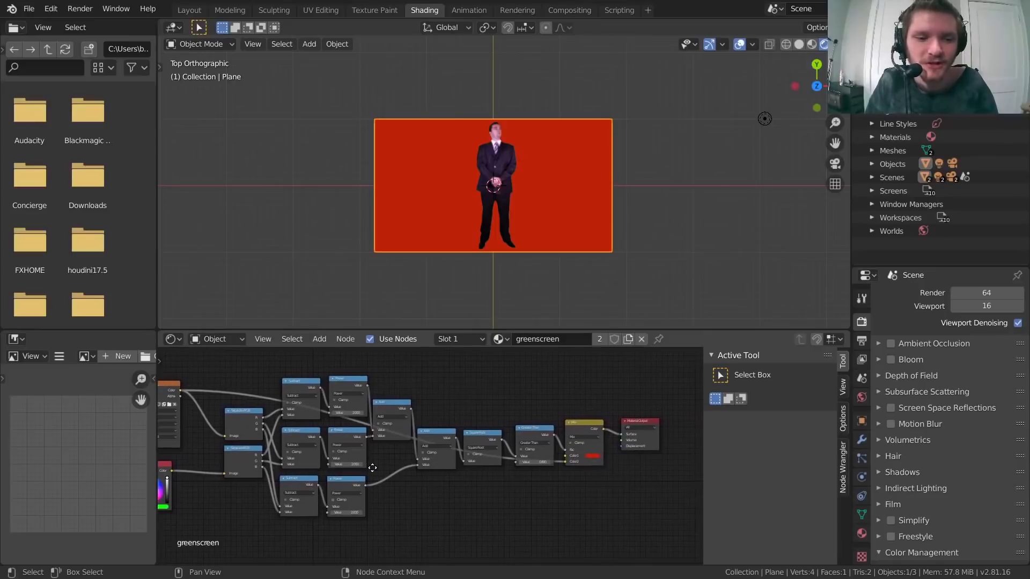
middle_drag(389, 471, 406, 466)
key(ctrl+space)
key(Home)
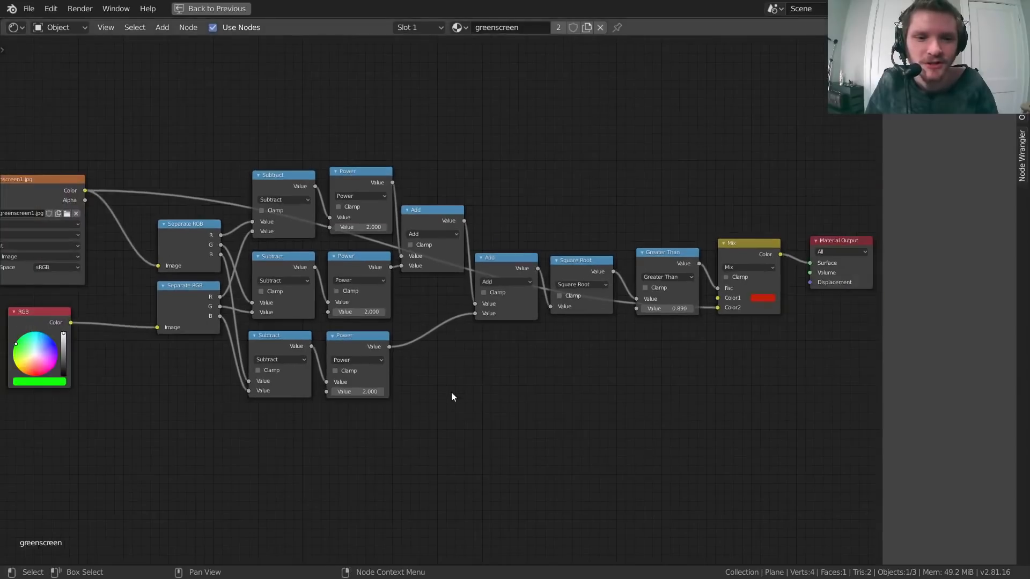
key(n)
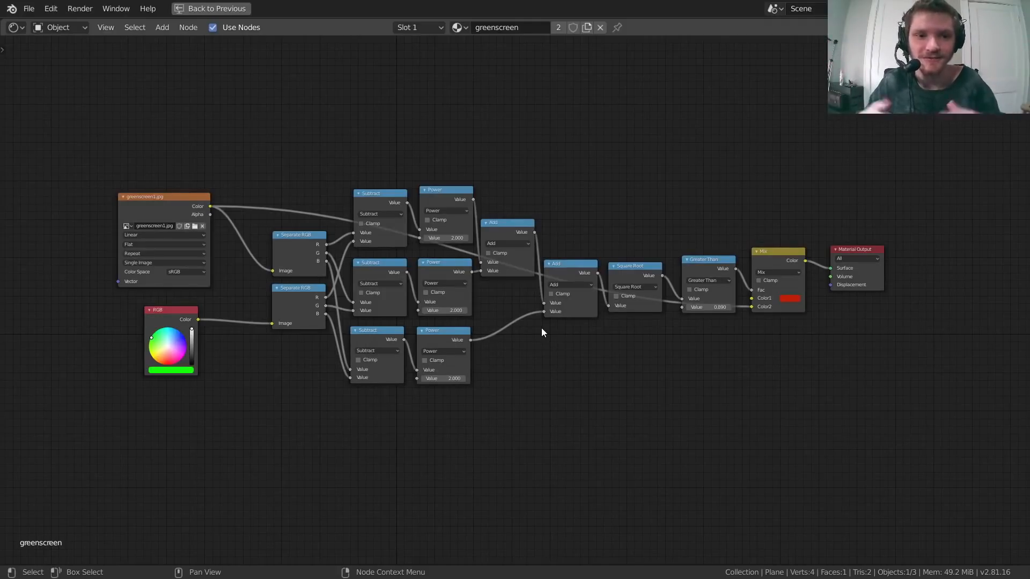
key(ctrl+space)
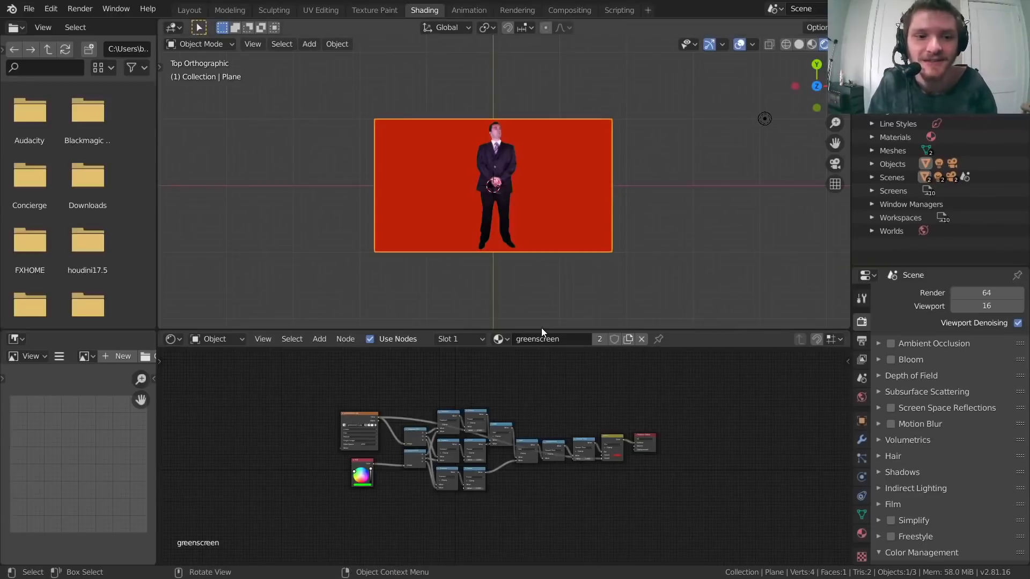
Step: Preview the greenscreen1.jpg image texture node on the plane and bring the RGB node into view
scroll(507, 385, up, 2)
scroll(494, 236, up, 4)
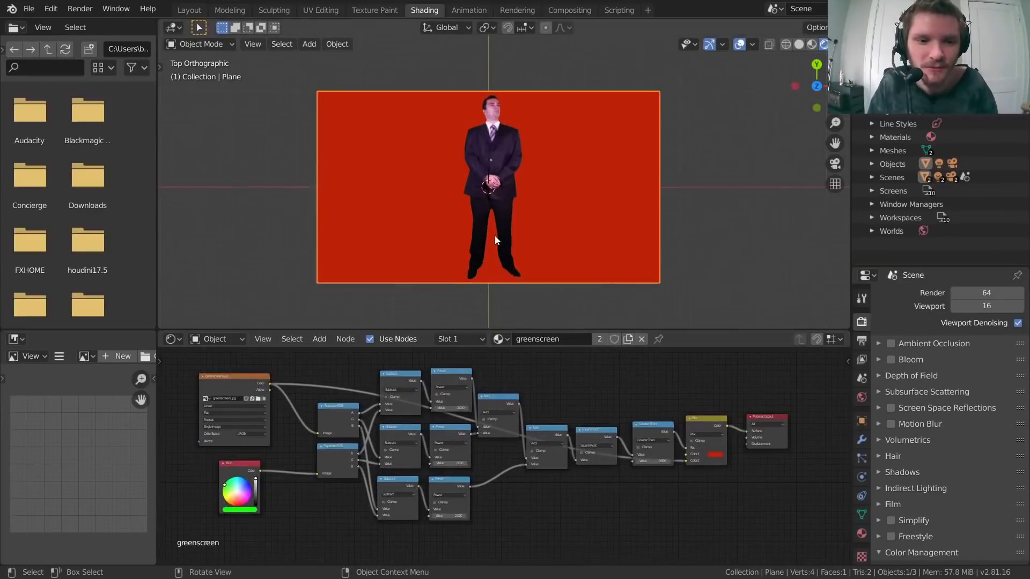
scroll(410, 414, up, 4)
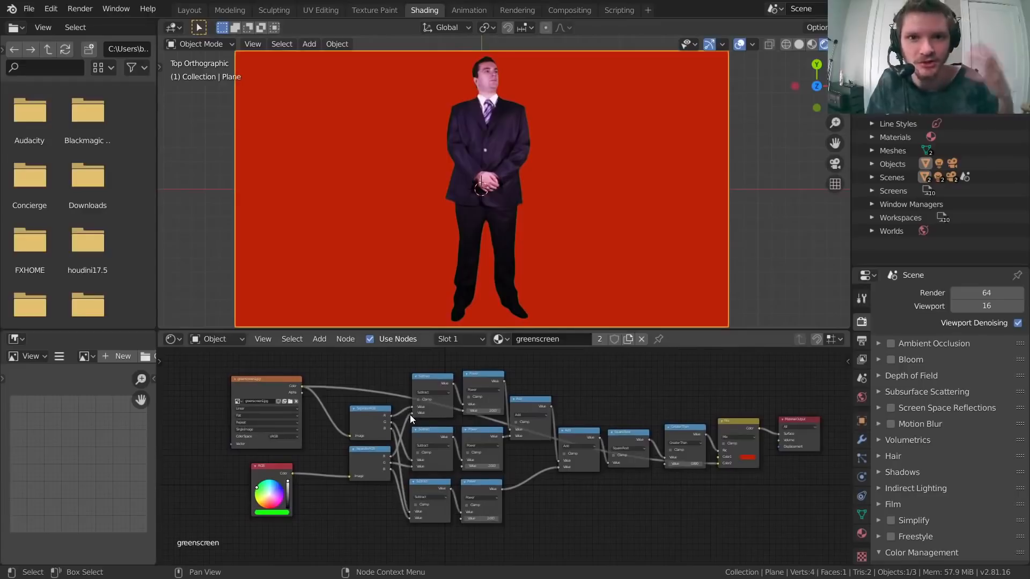
middle_drag(375, 407, 419, 426)
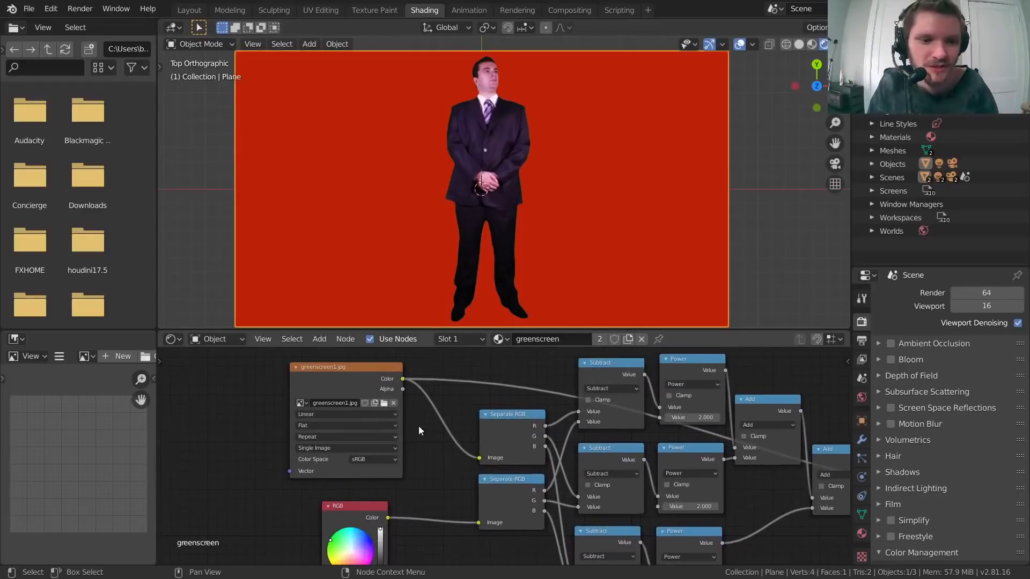
click(361, 367)
scroll(547, 138, down, 1)
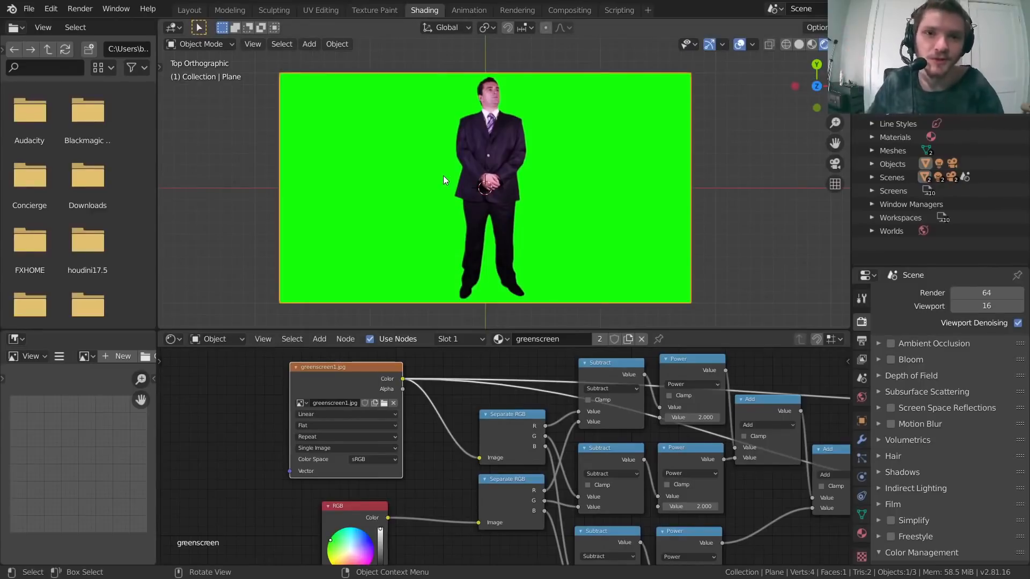
middle_drag(346, 487, 368, 400)
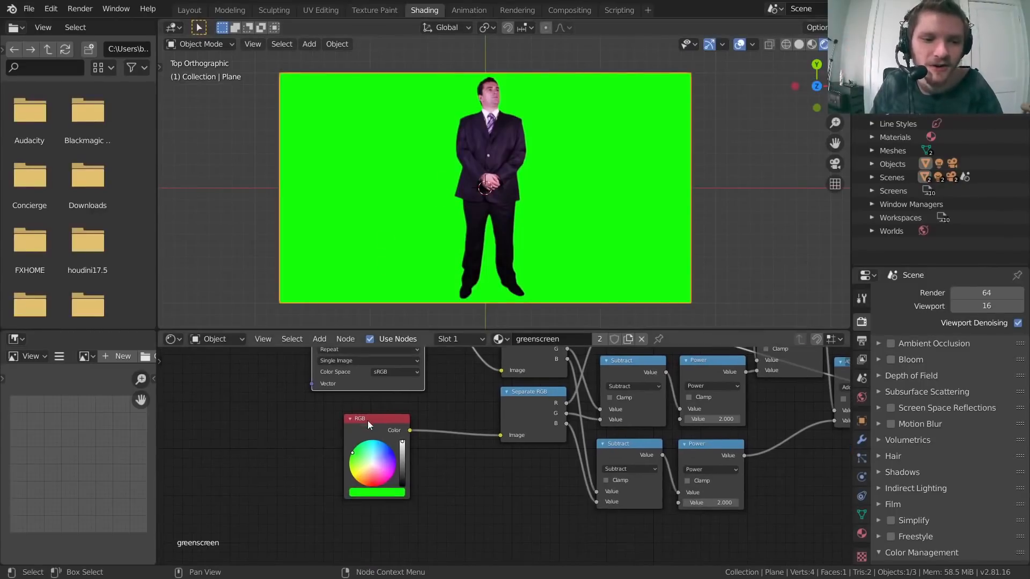
Step: Shift the RGB node slightly upward and preview the Mix node's output on the plane
drag(365, 421, 359, 407)
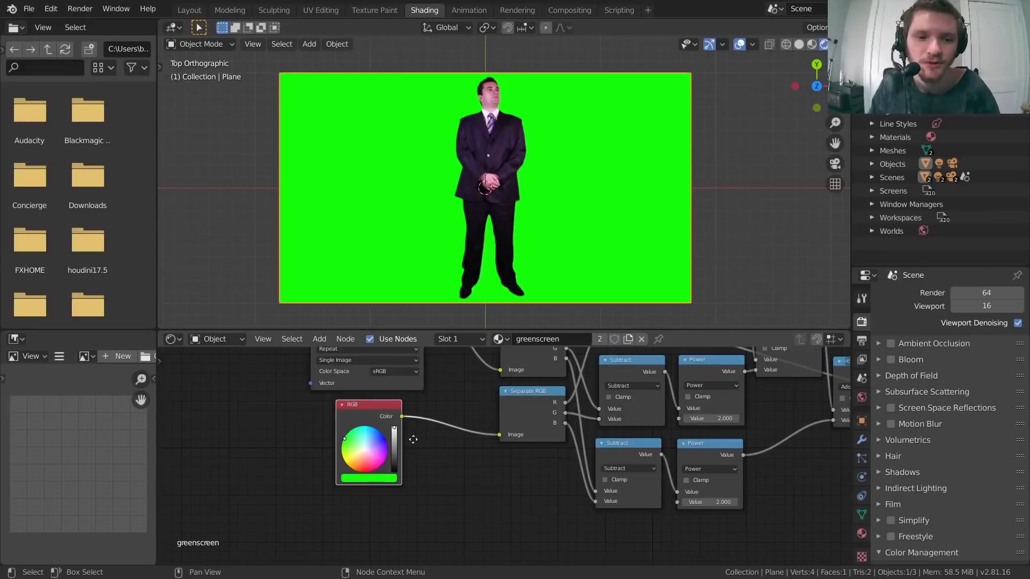
scroll(617, 412, down, 4)
middle_drag(617, 412, 274, 435)
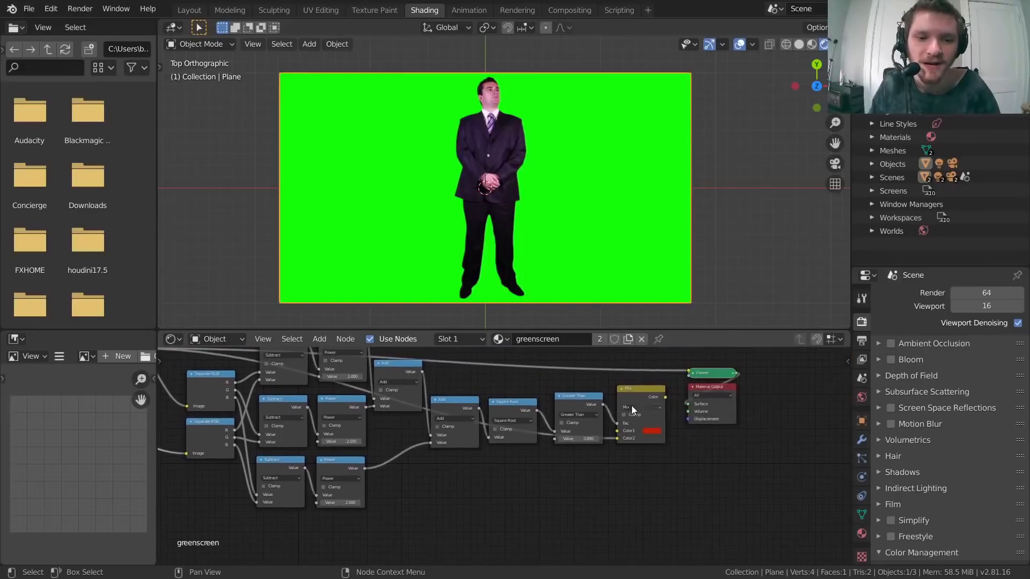
drag(632, 406, 631, 400)
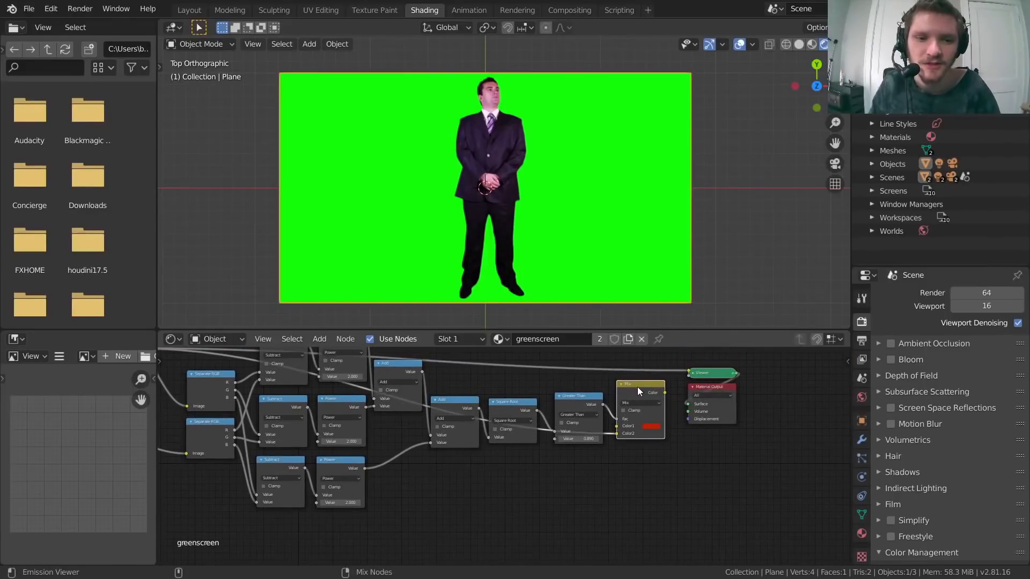
ctrl+shift+click(637, 387)
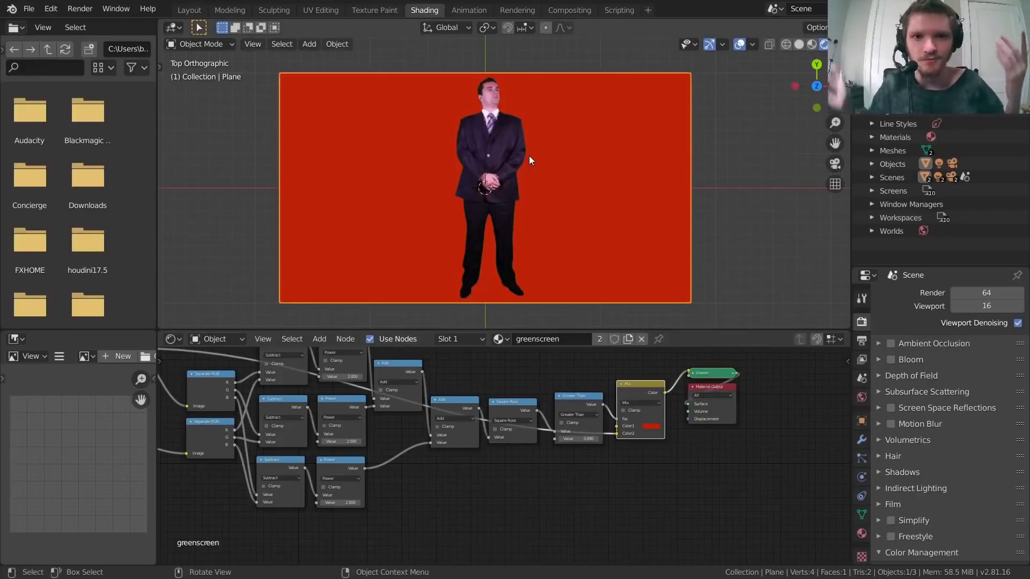
Step: Set the Mix node's Color1 to blue as the replacement background colour
scroll(620, 226, up, 1)
scroll(678, 414, up, 2)
middle_drag(681, 414, 558, 432)
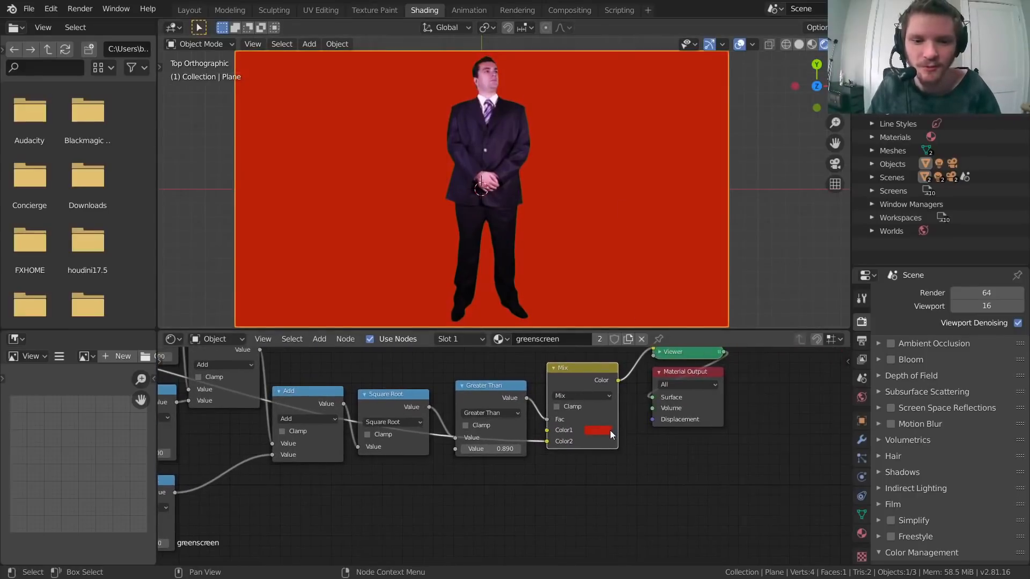
click(608, 428)
drag(612, 350, 638, 286)
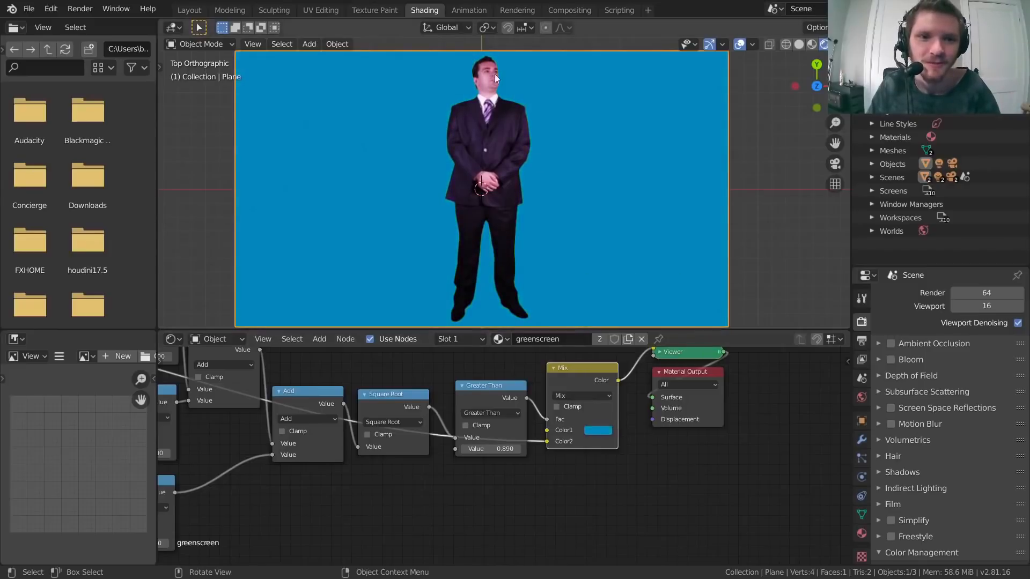
Step: Examine the keying chain from the image and RGB nodes through Separate RGB, Subtract, Power, Add and Square Root to the Mix node
middle_drag(335, 433, 584, 434)
scroll(585, 433, down, 5)
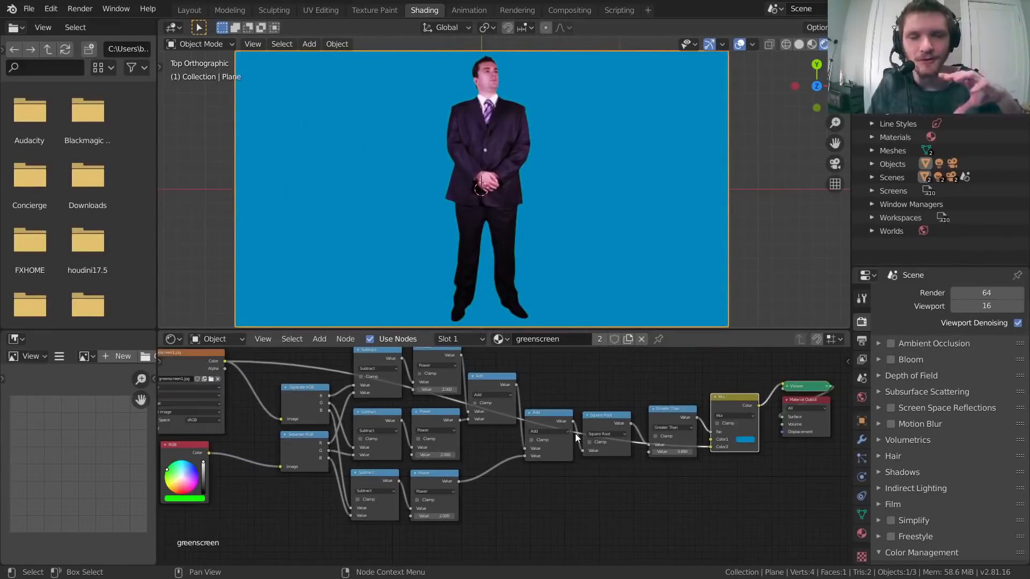
middle_drag(414, 464, 461, 472)
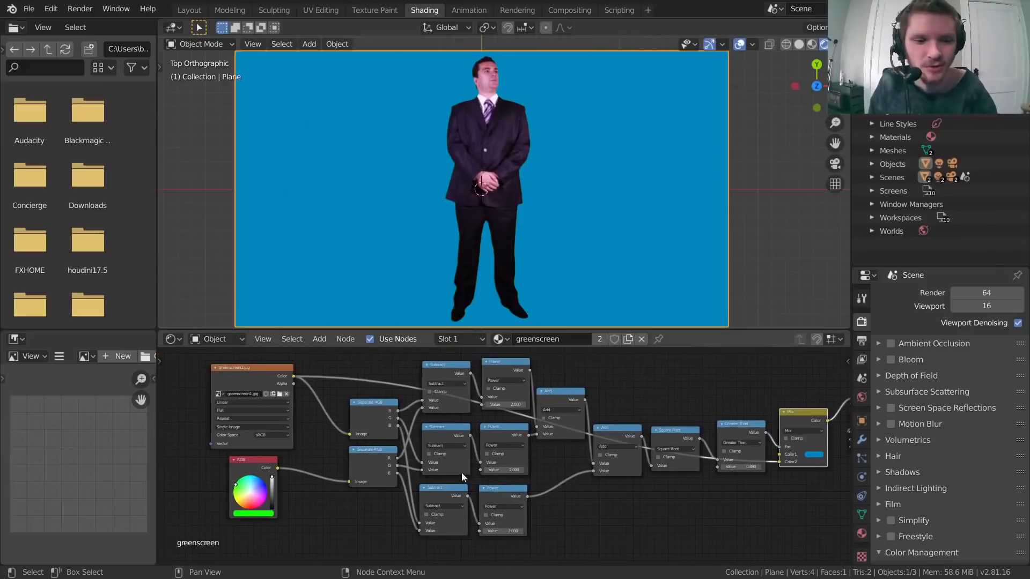
scroll(461, 472, up, 2)
middle_drag(291, 426, 395, 444)
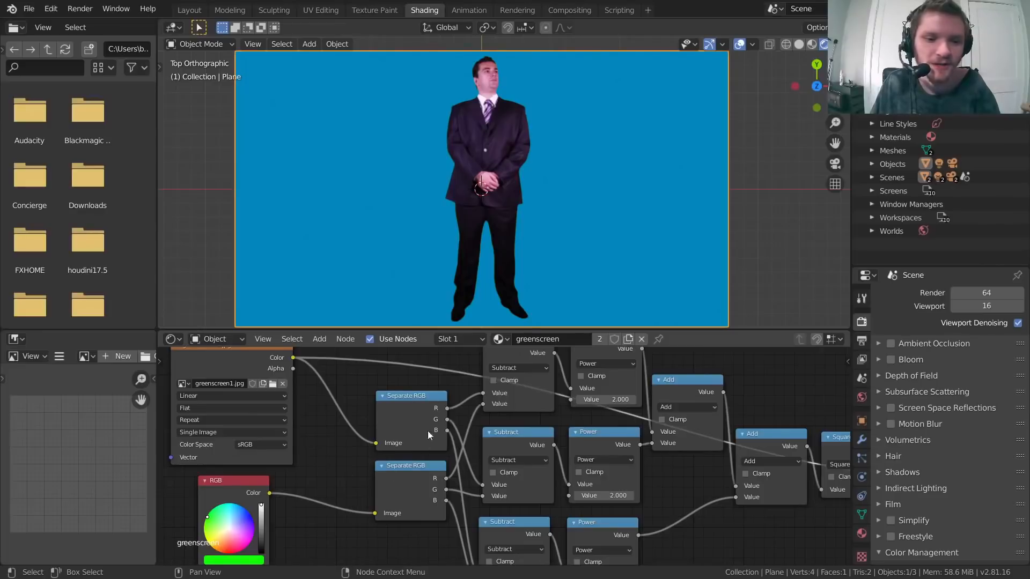
middle_drag(427, 430, 323, 456)
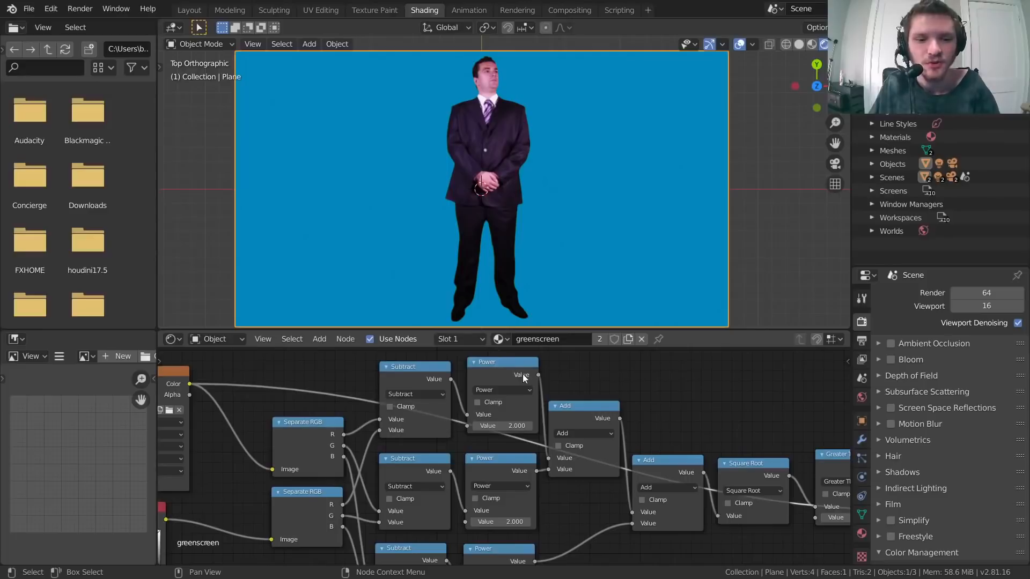
middle_drag(610, 483, 313, 442)
scroll(538, 466, down, 4)
scroll(435, 441, up, 2)
scroll(435, 439, up, 1)
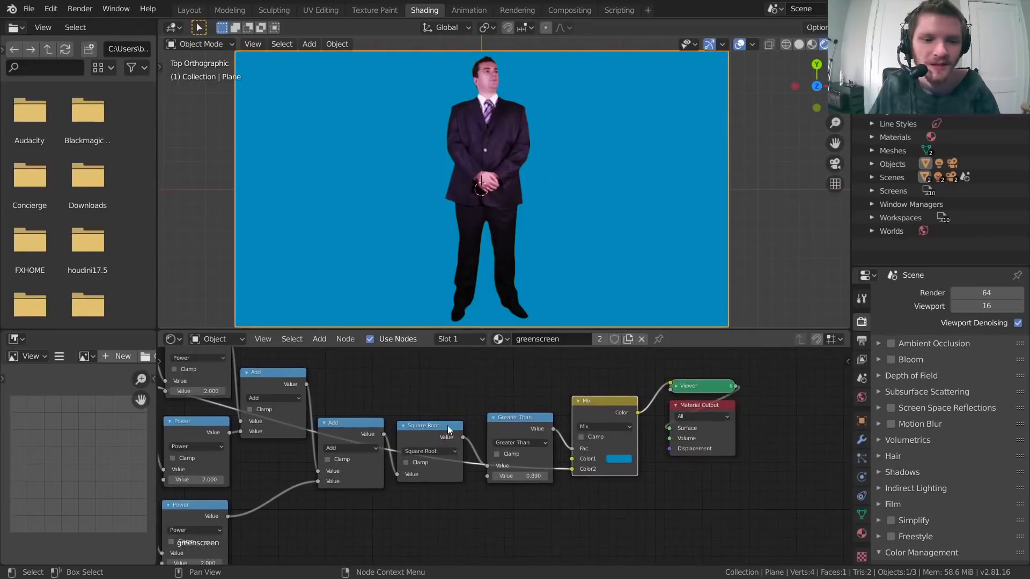
Step: Preview the Greater Than node's mask, try a threshold of 0.970, and undo the threshold change
drag(504, 423, 500, 421)
ctrl+shift+click(502, 423)
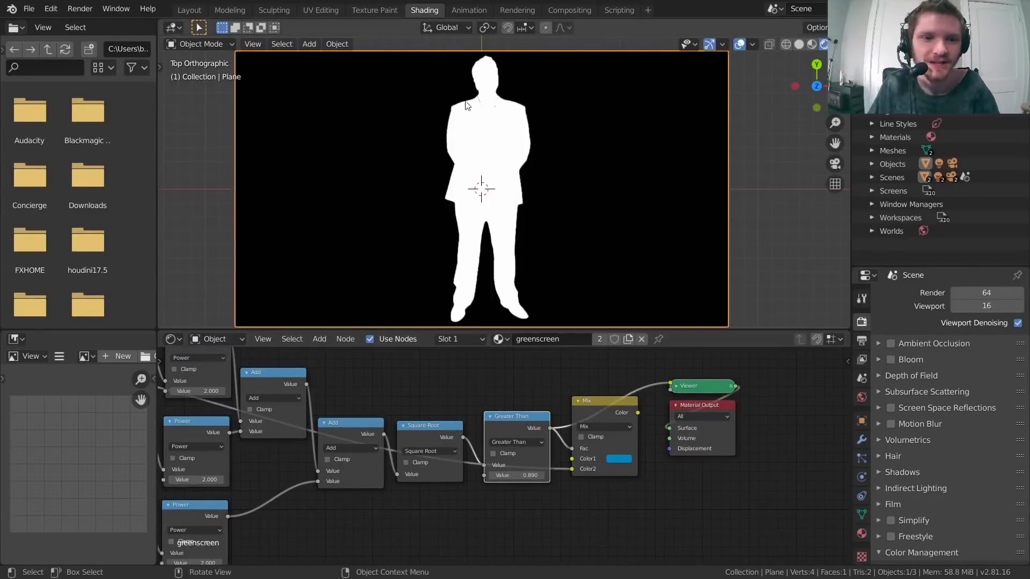
scroll(494, 430, up, 2)
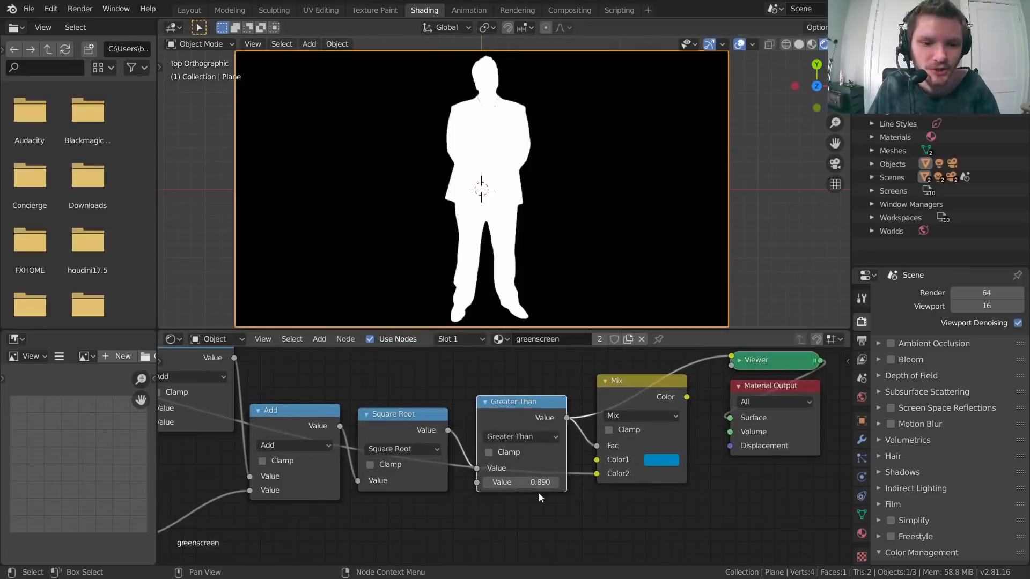
drag(521, 483, 529, 483)
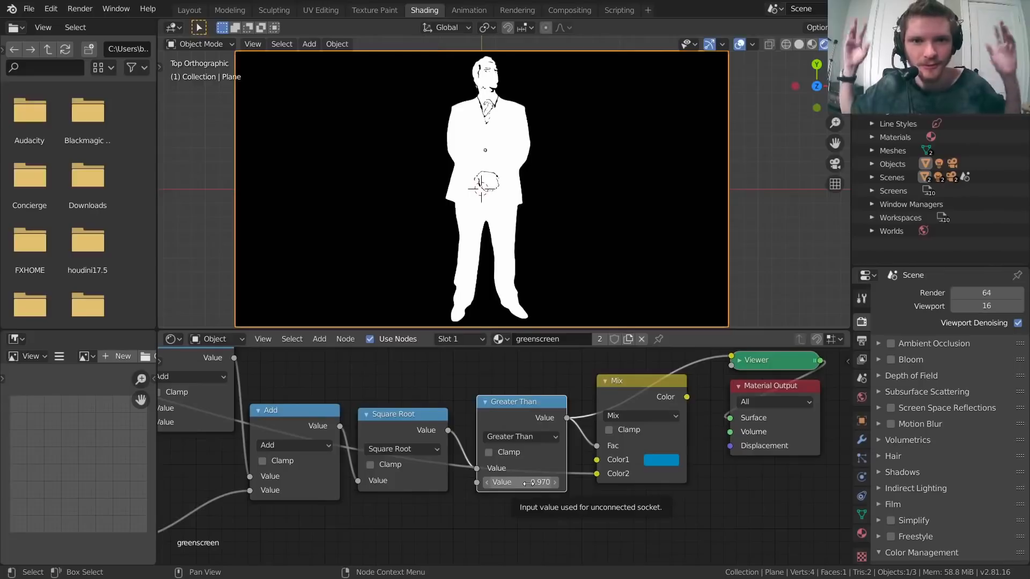
key(ctrl+z)
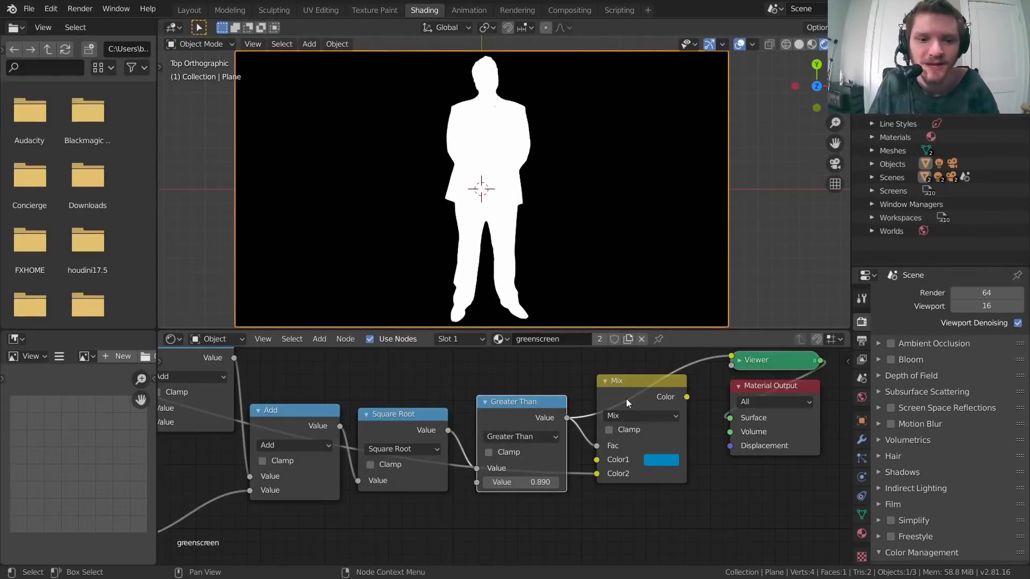
Step: Preview the Mix node again and trace its Color2 input back to the greenscreen1.jpg texture's Color output
middle_drag(652, 410, 532, 417)
ctrl+shift+click(535, 403)
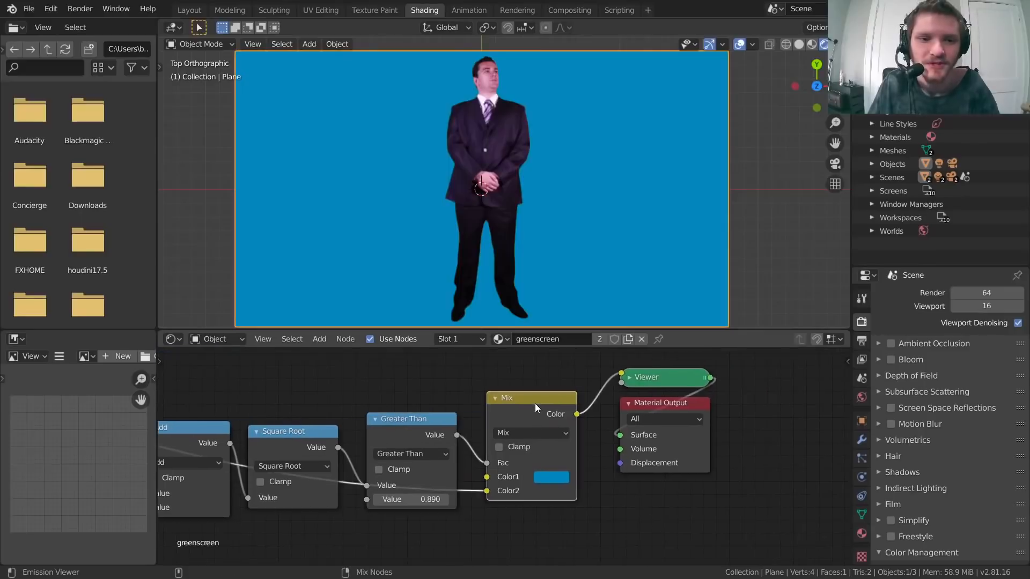
scroll(493, 496, down, 3)
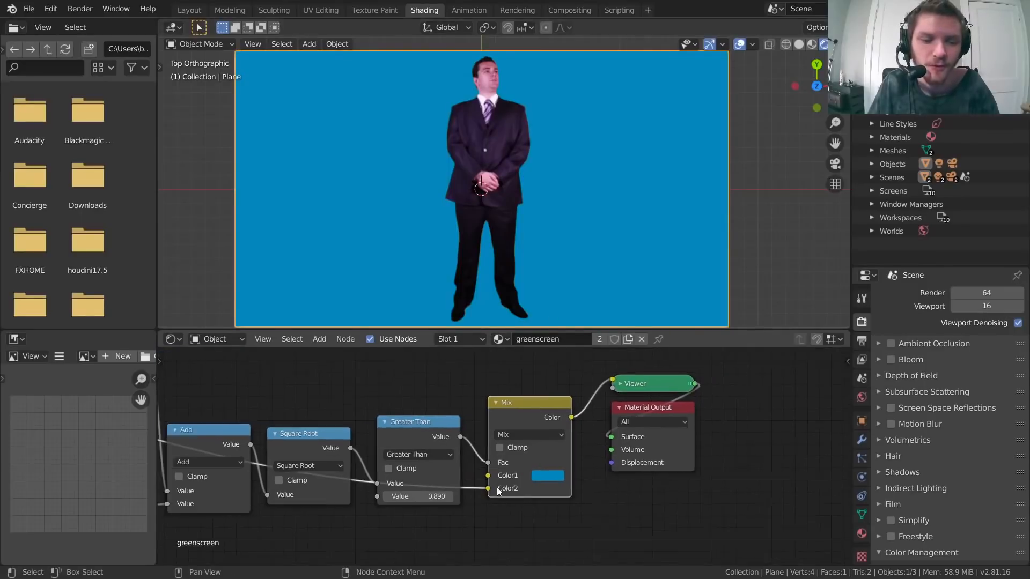
drag(494, 495, 578, 486)
middle_drag(578, 486, 670, 474)
scroll(497, 456, down, 5)
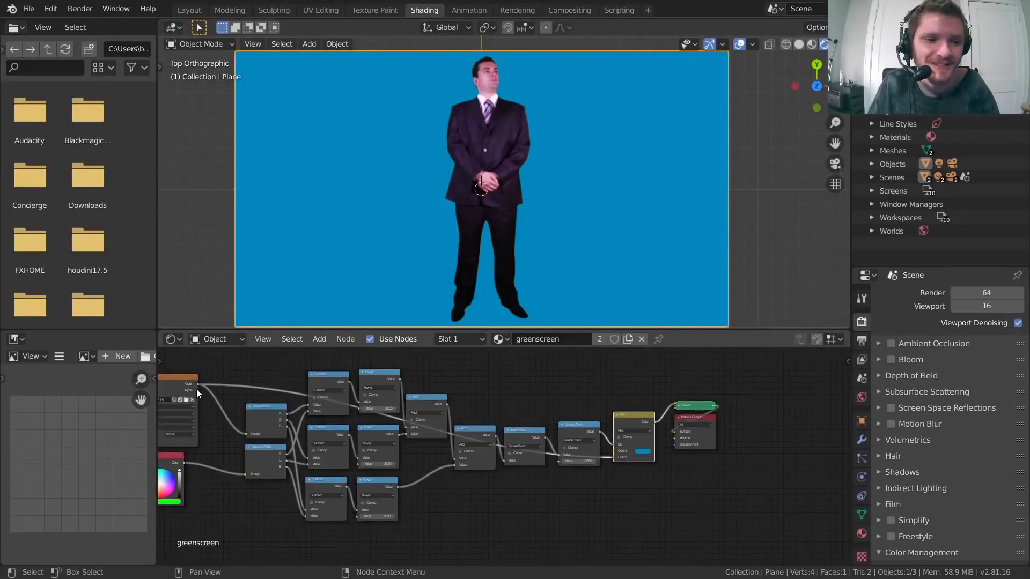
scroll(654, 452, up, 3)
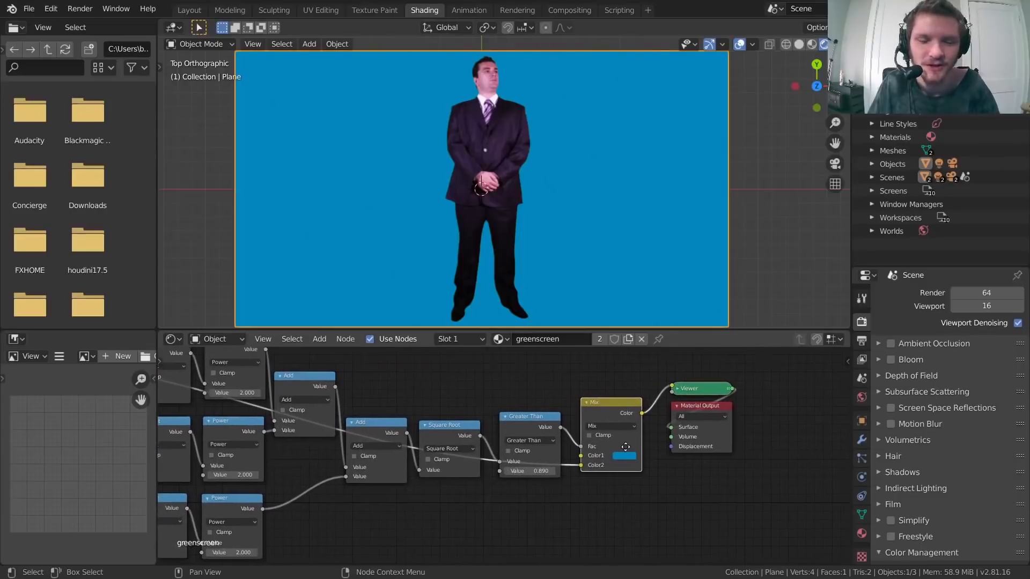
Step: Delete the Viewer node and feed the Mix node's Color directly into the Material Output's Surface
scroll(584, 442, down, 2)
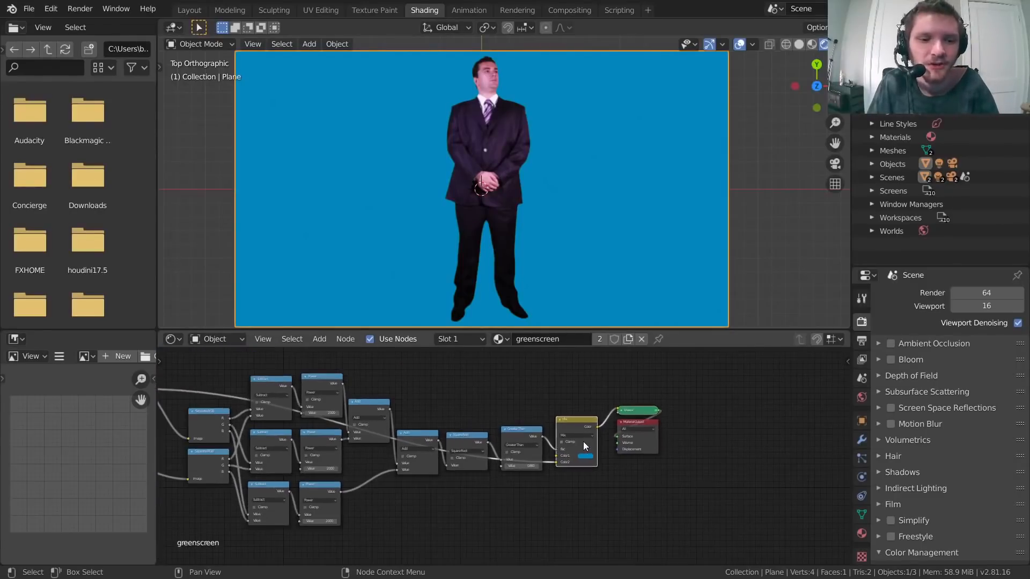
key(ctrl+x)
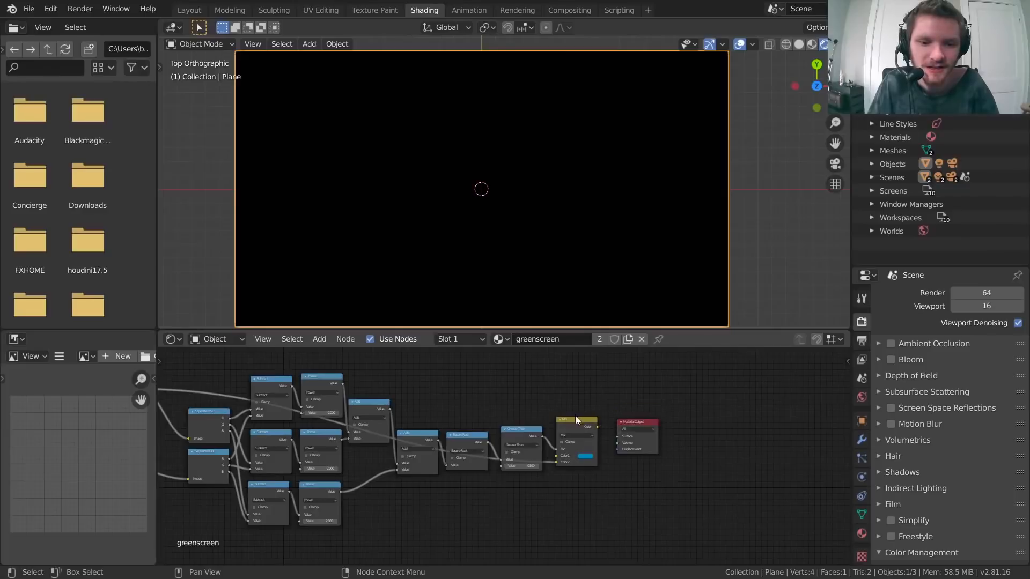
middle_drag(549, 450, 516, 435)
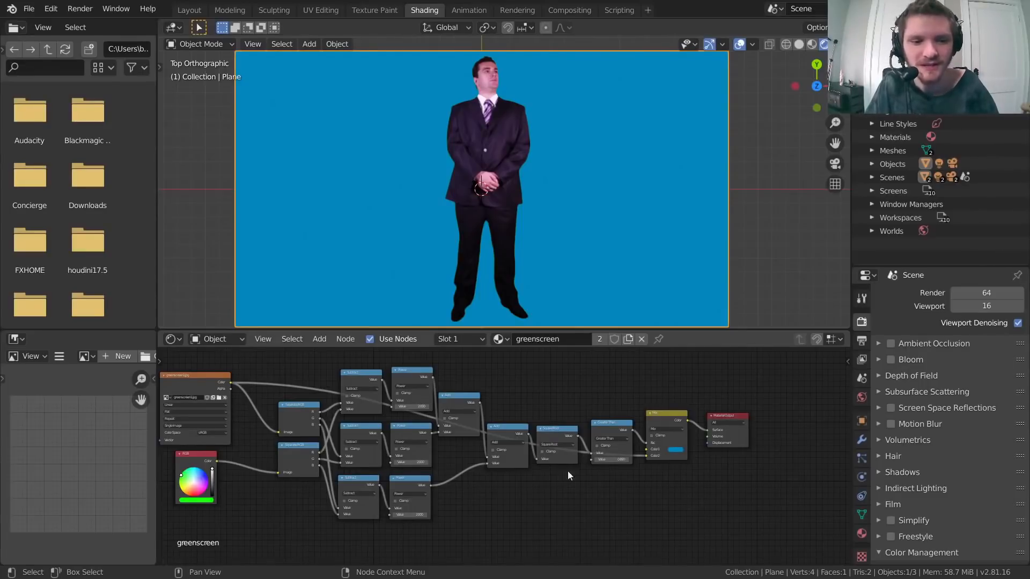
Step: Select every node except the Material Output and combine them into a node group
middle_drag(277, 413, 436, 409)
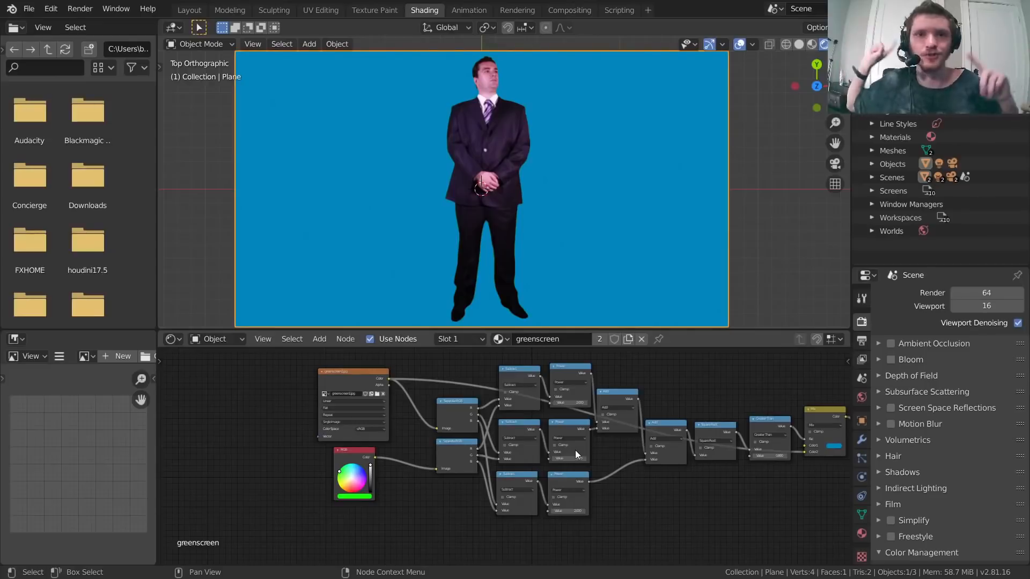
middle_drag(600, 446, 440, 439)
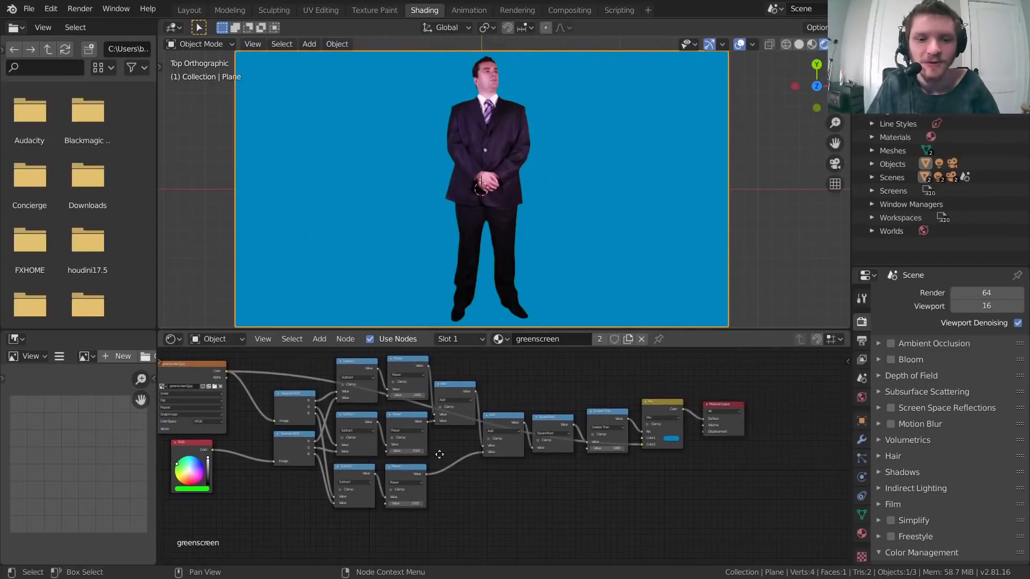
scroll(468, 427, down, 2)
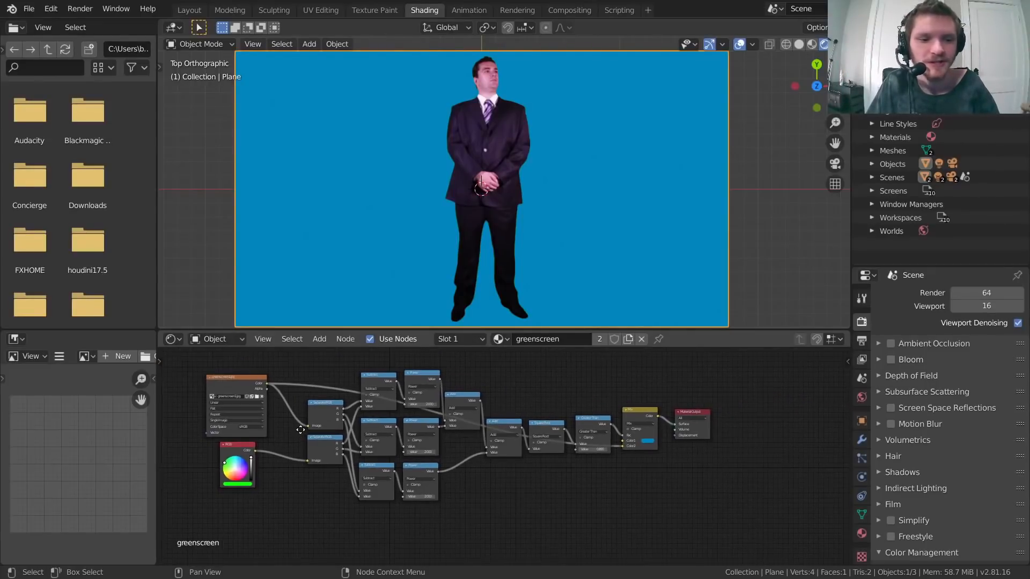
middle_drag(302, 430, 317, 437)
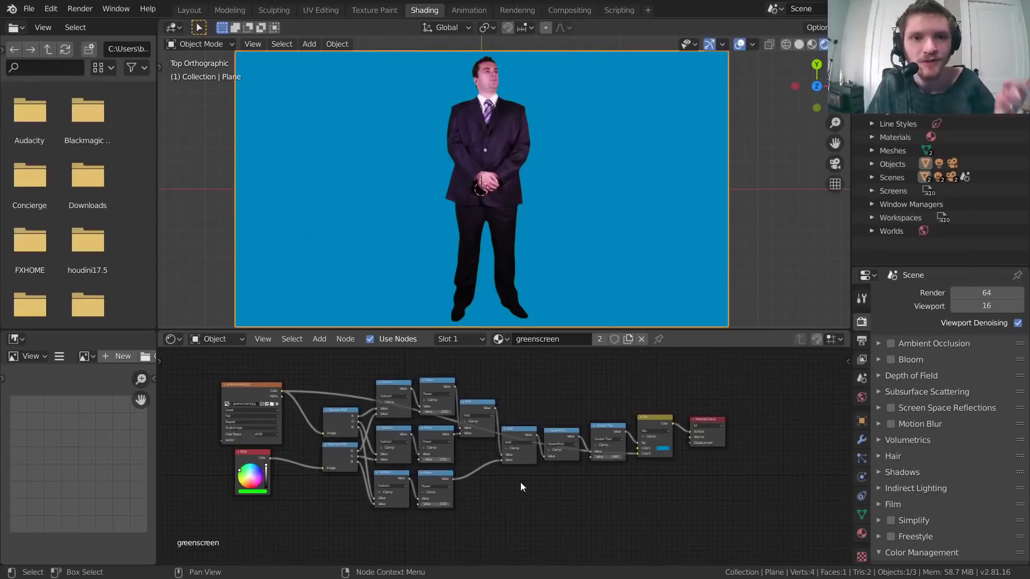
drag(657, 529, 216, 368)
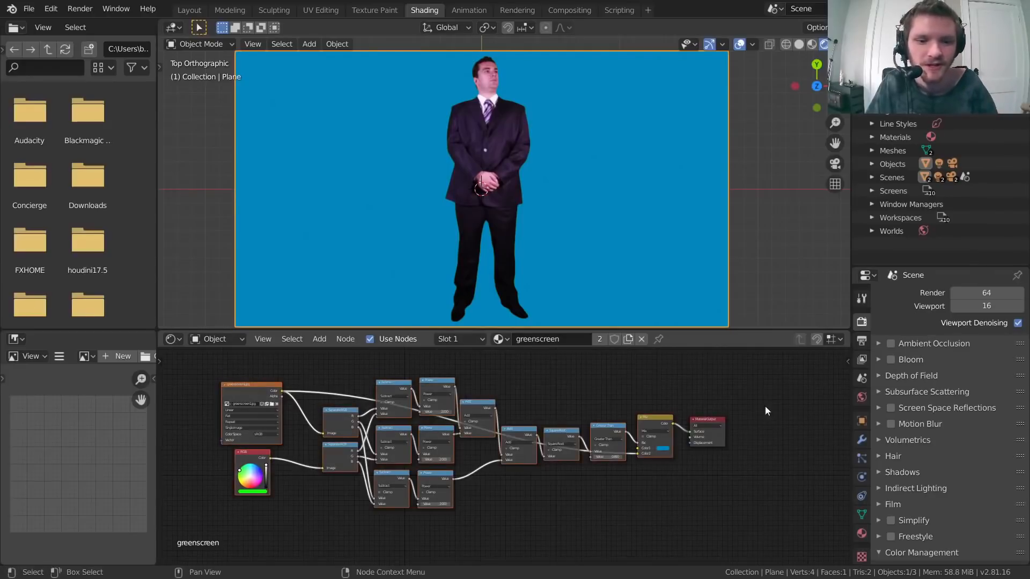
middle_drag(555, 430, 621, 426)
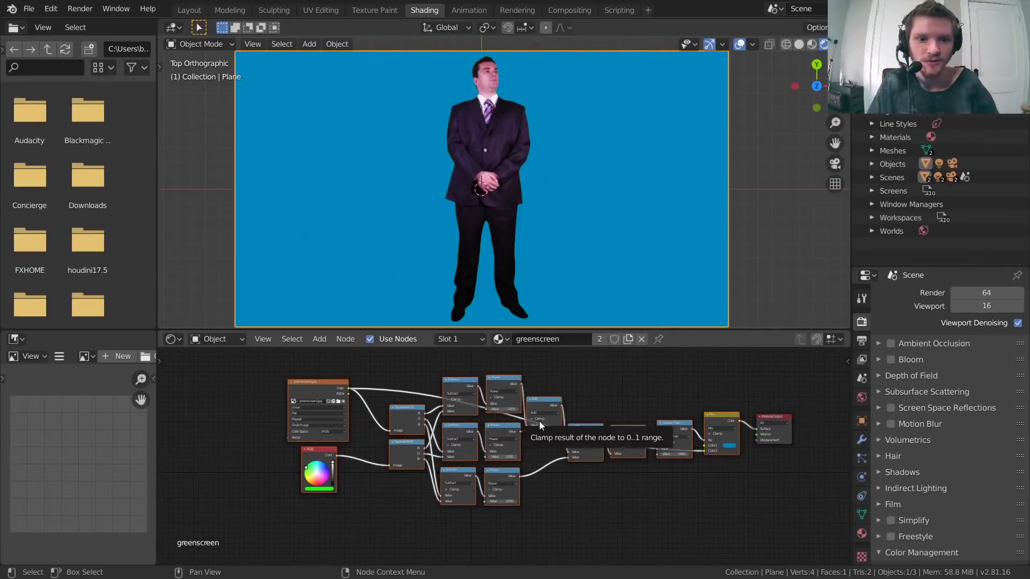
drag(734, 532, 289, 360)
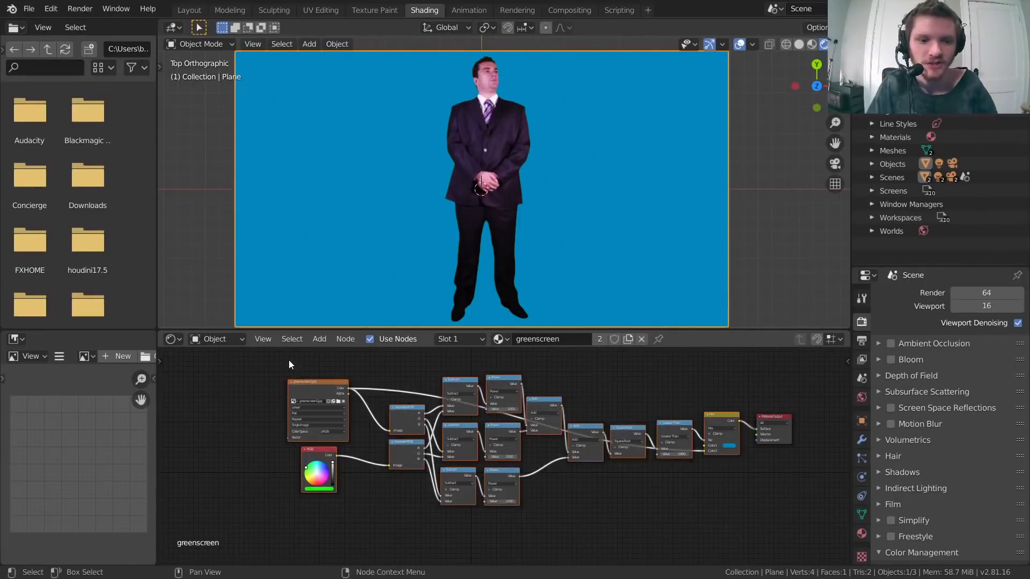
key(Home)
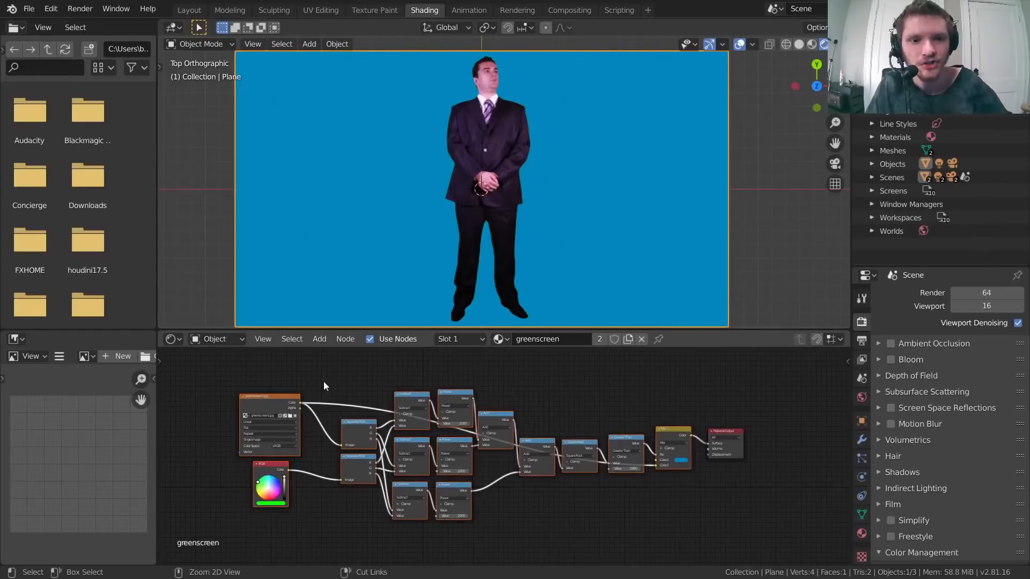
key(ctrl+g)
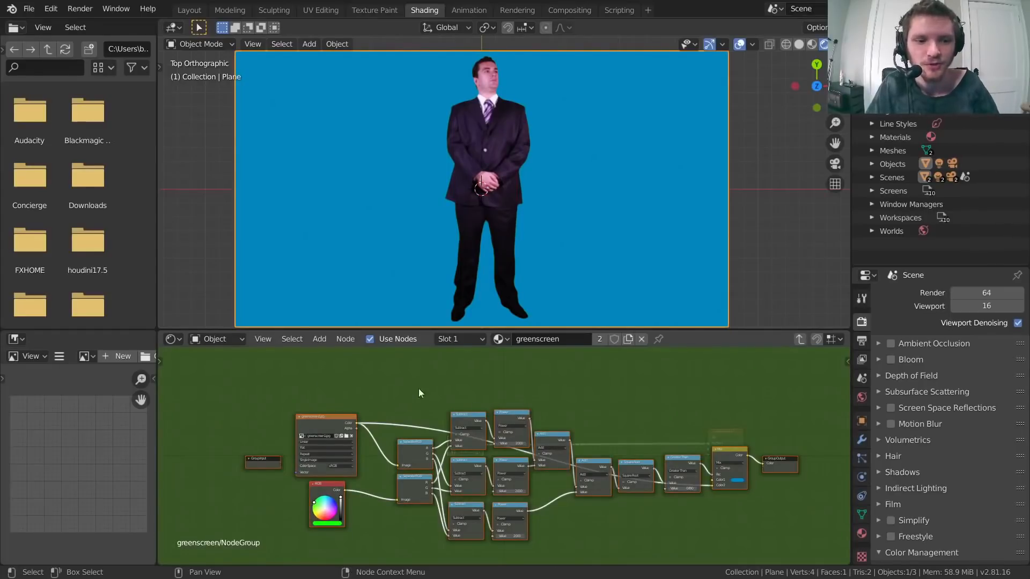
Step: Leave the node group and move its node closer to the Material Output in the greenscreen material
scroll(487, 417, up, 3)
middle_drag(492, 420, 443, 383)
scroll(455, 388, down, 4)
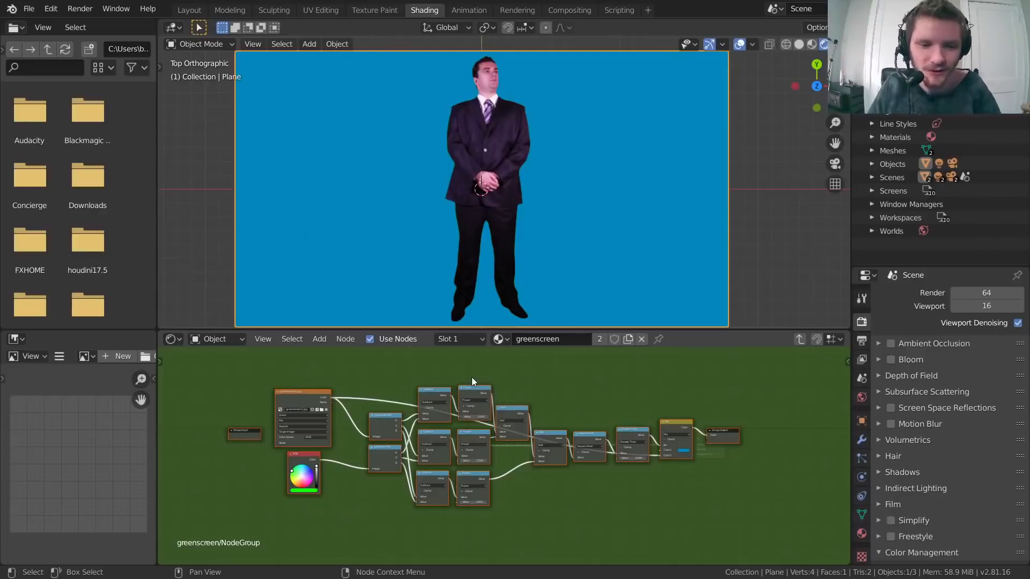
scroll(505, 429, up, 2)
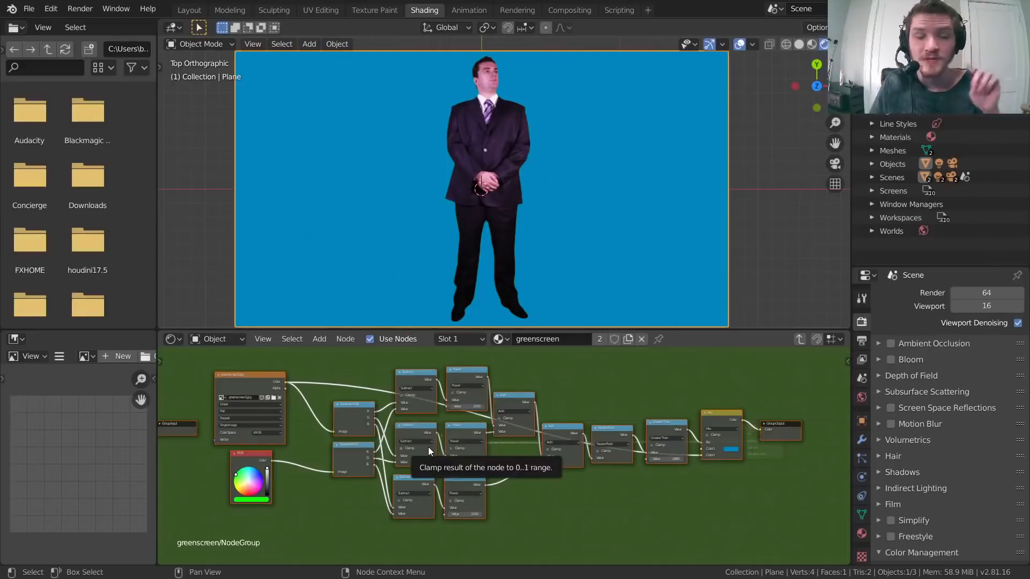
click(798, 339)
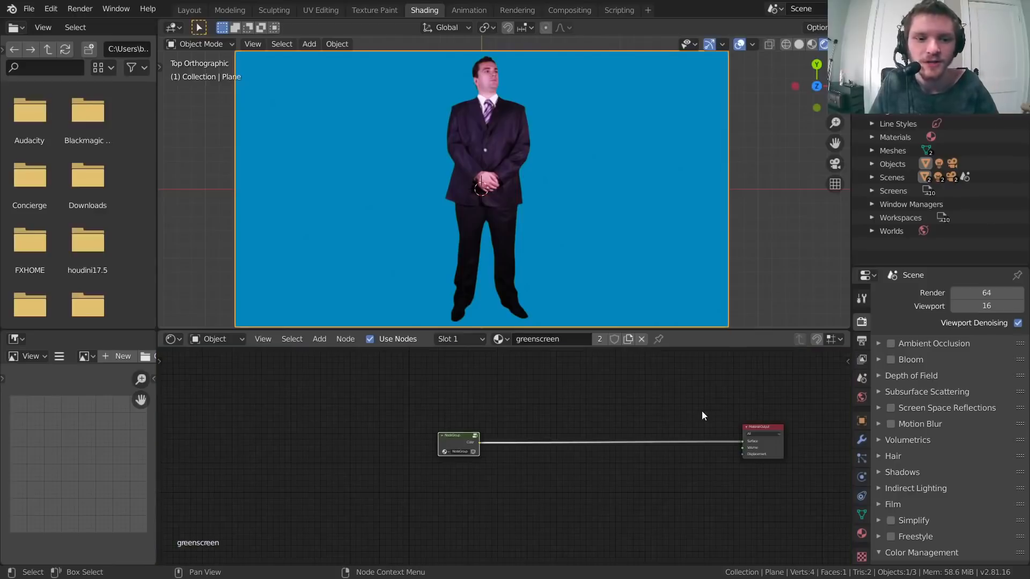
drag(452, 439, 650, 424)
middle_drag(683, 423, 437, 432)
scroll(558, 428, up, 10)
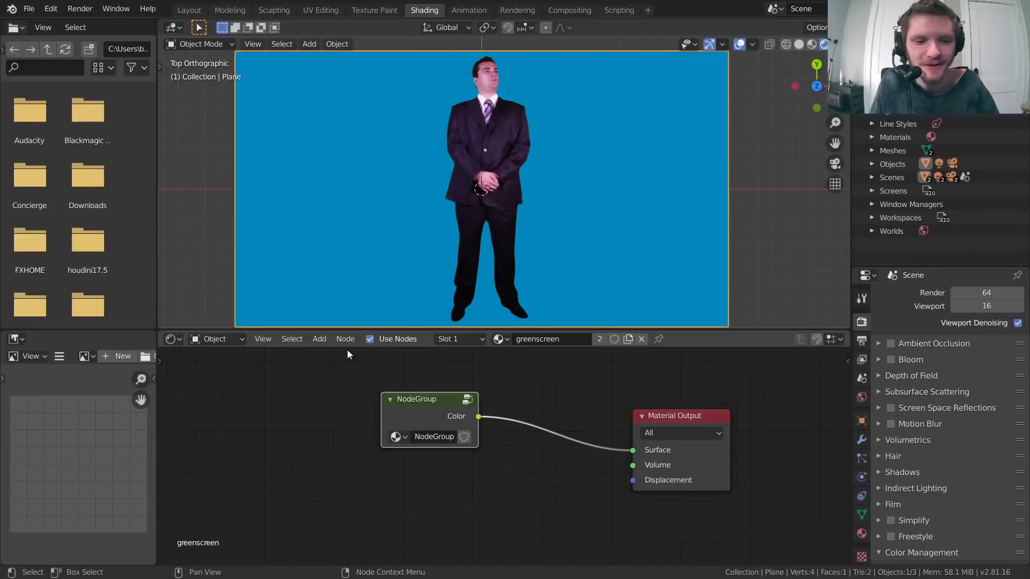
Step: Cut the node group's link to the Material Output, then reconnect its Color to Surface and reposition the group node
middle_drag(499, 372, 415, 370)
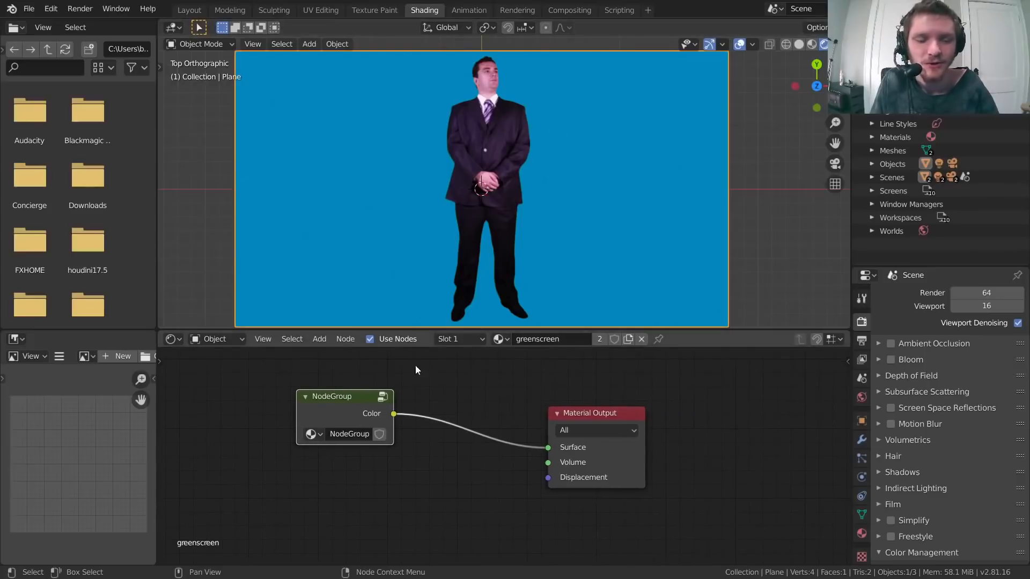
ctrl+right_drag(468, 455, 400, 409)
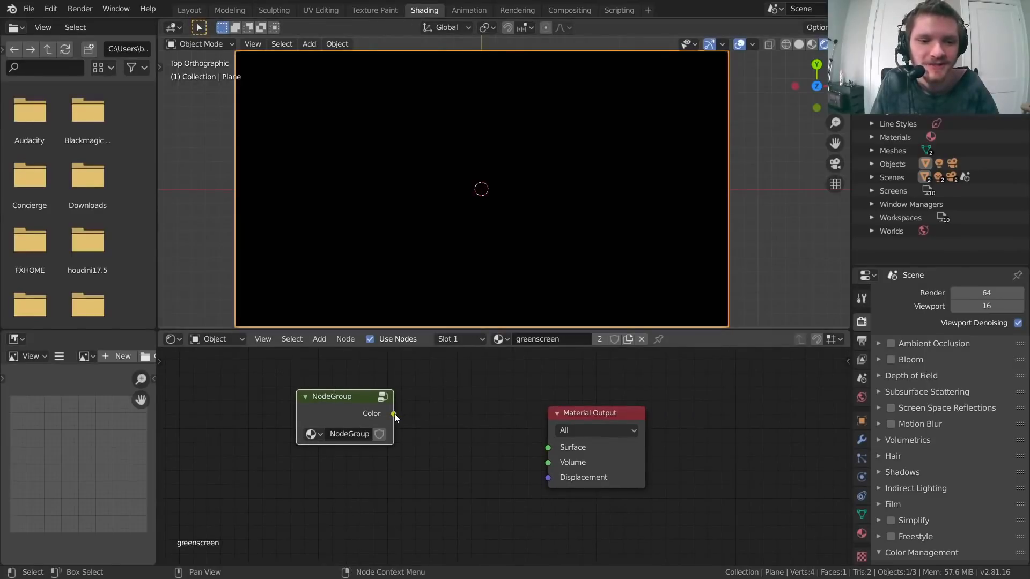
drag(394, 414, 548, 447)
drag(356, 406, 395, 411)
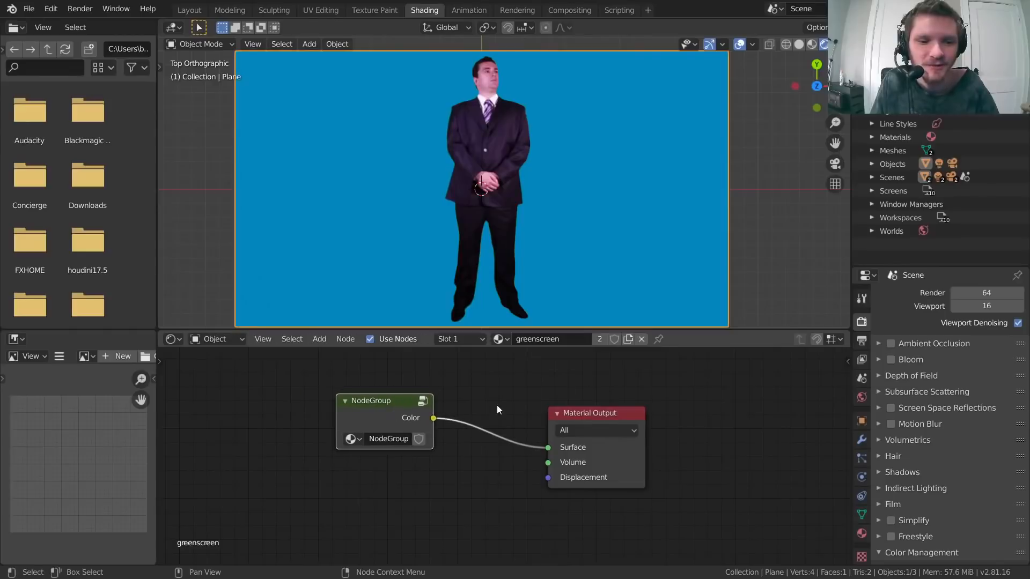
Step: Try a Math node set to Multiply between the node group and the Material Output, adjust its second value, and dissolve it
key(shift+a)
click(493, 378)
text(math)
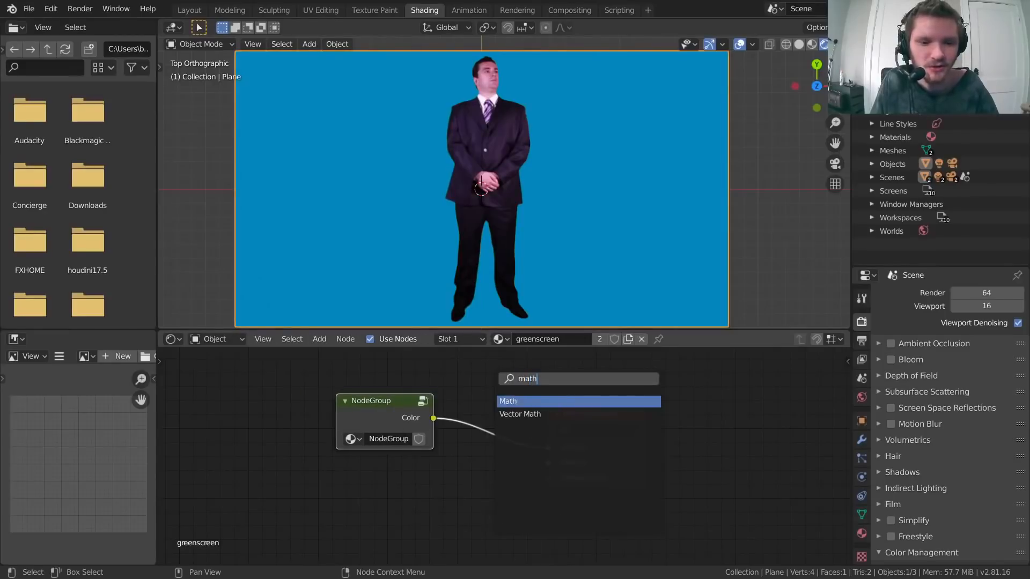
key(Return)
click(472, 405)
click(517, 446)
click(526, 458)
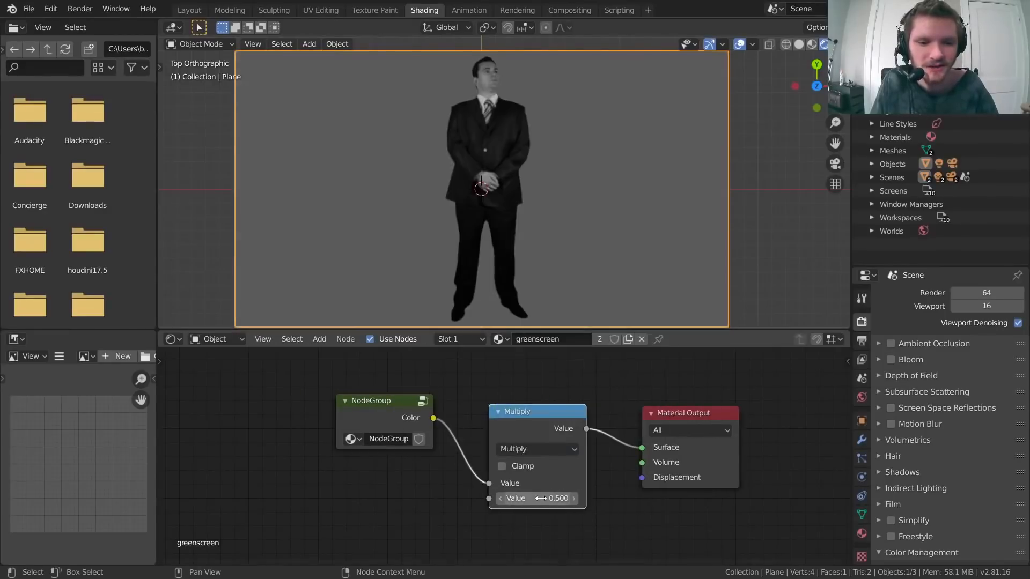
drag(540, 498, 639, 531)
key(ctrl+x)
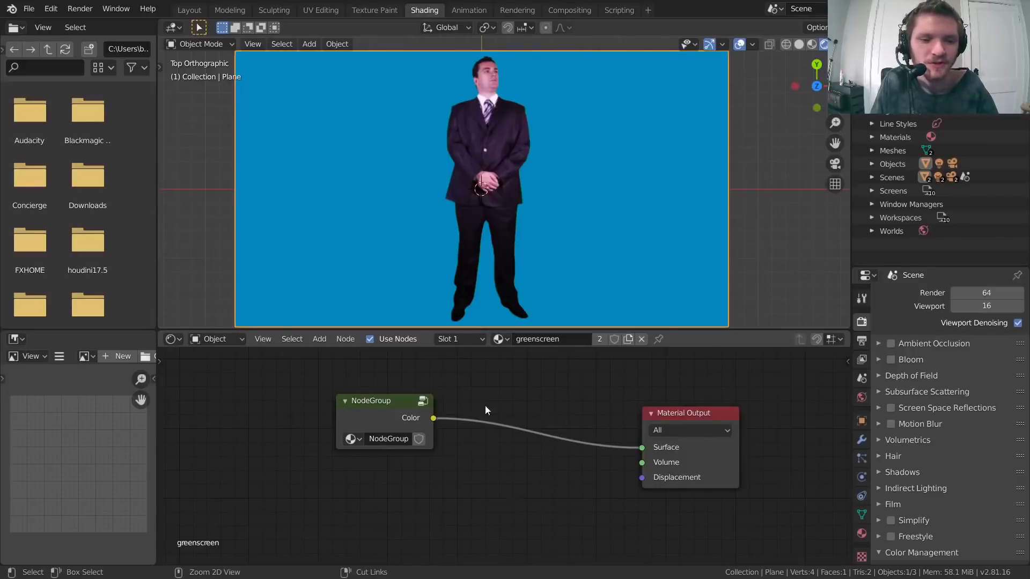
Step: Reposition the NodeGroup node nearer to the Material Output
drag(400, 401, 437, 392)
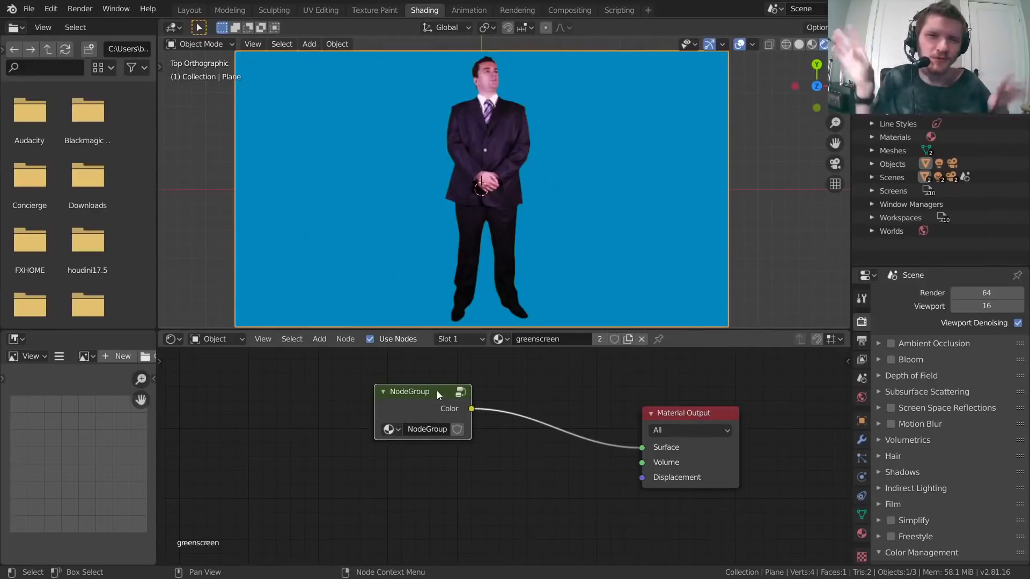
drag(436, 391, 470, 383)
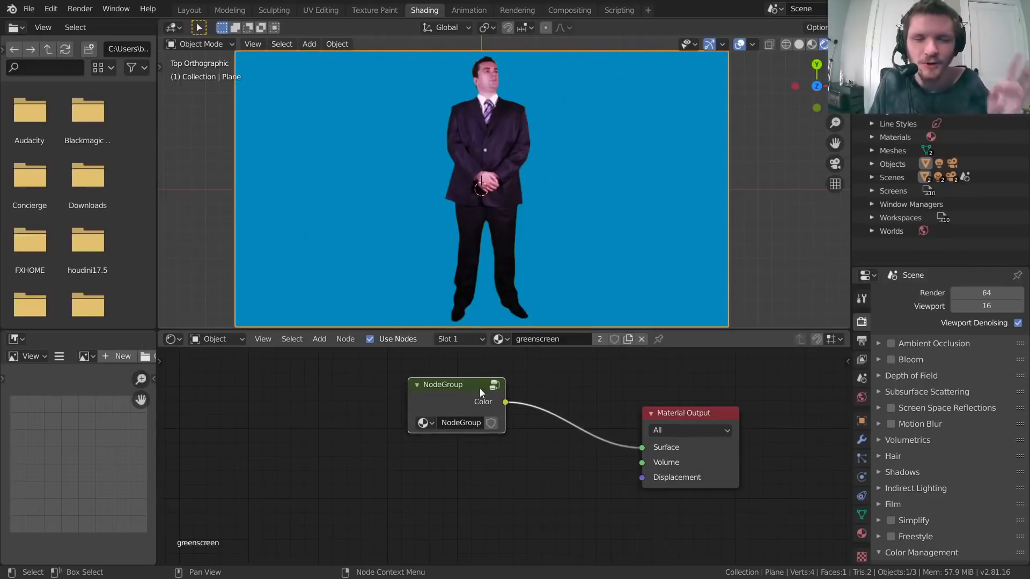
middle_drag(506, 410, 492, 438)
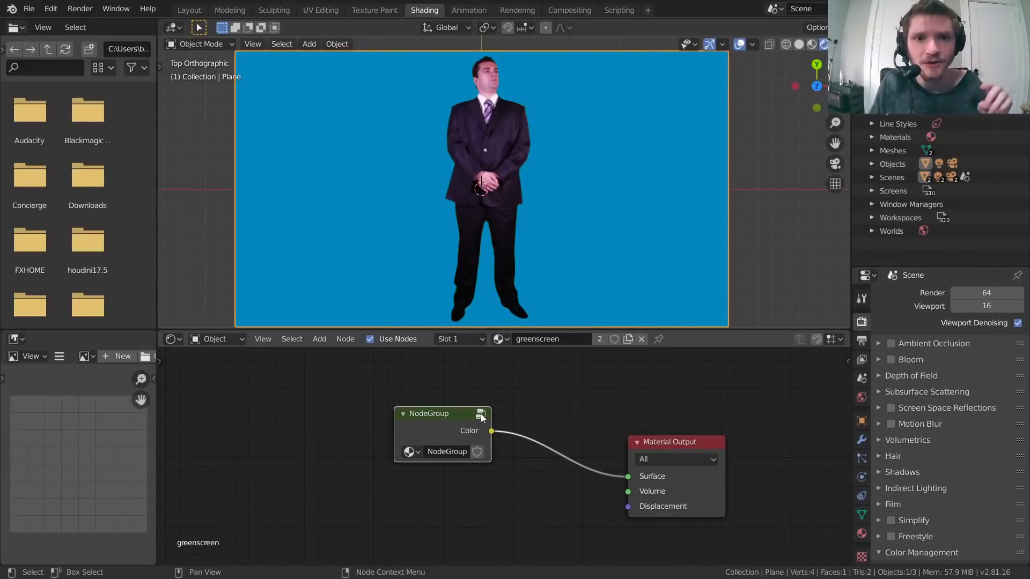
scroll(445, 462, up, 2)
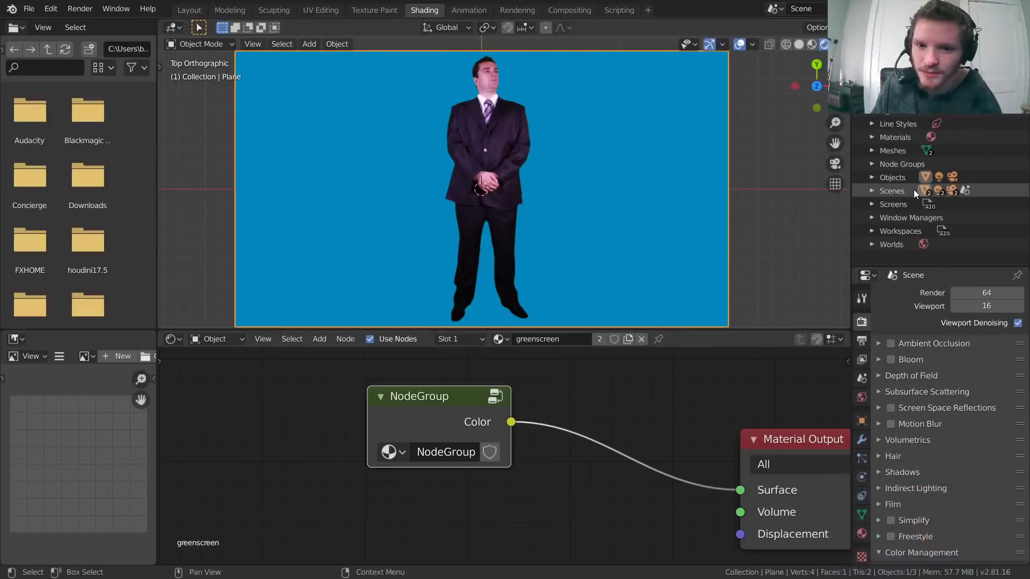
Step: List the file's node groups in the Outliner and rename the NodeGroup to greenscreen
click(872, 164)
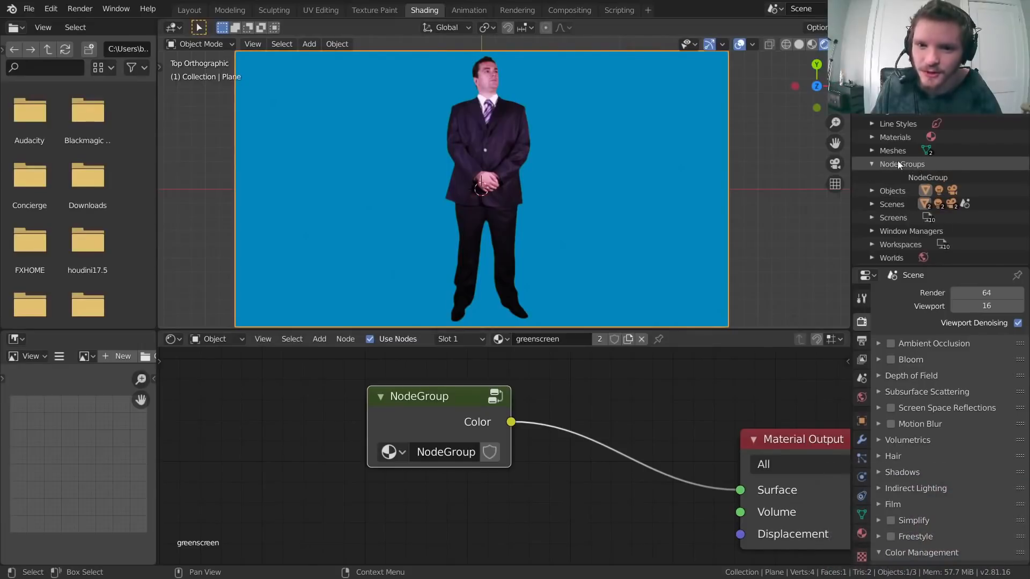
click(925, 177)
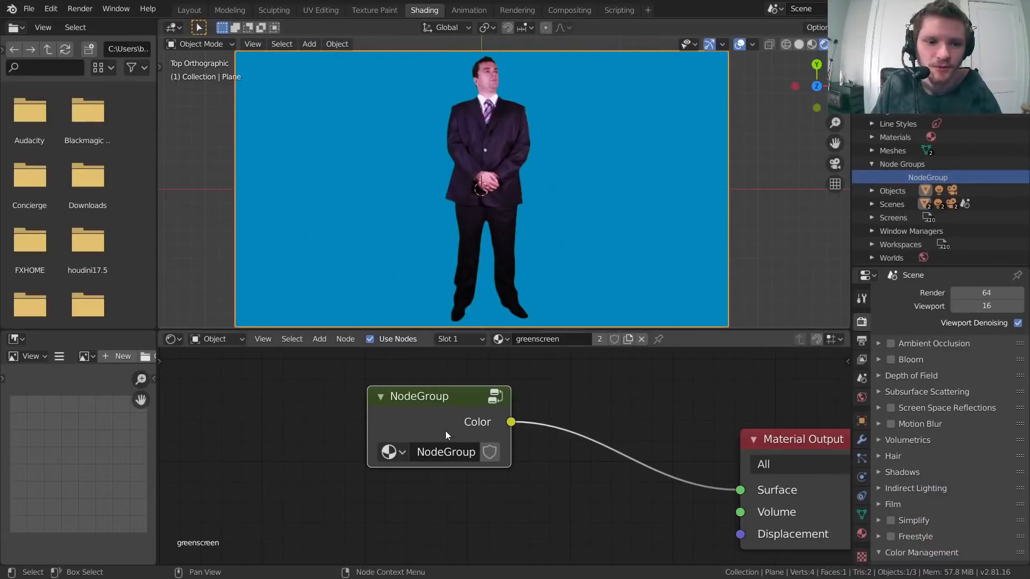
click(446, 451)
text(greens)
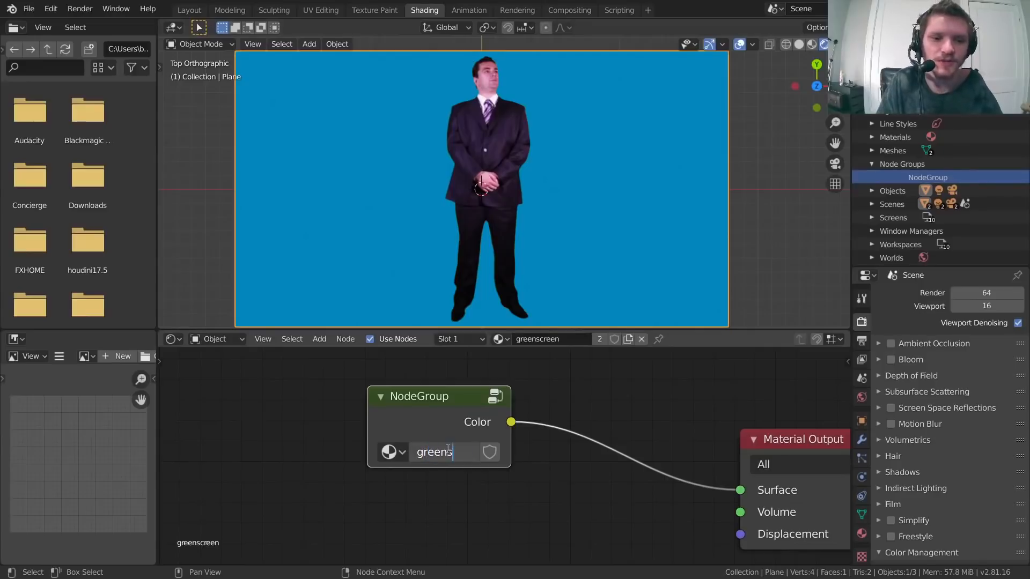
text(creen)
key(Return)
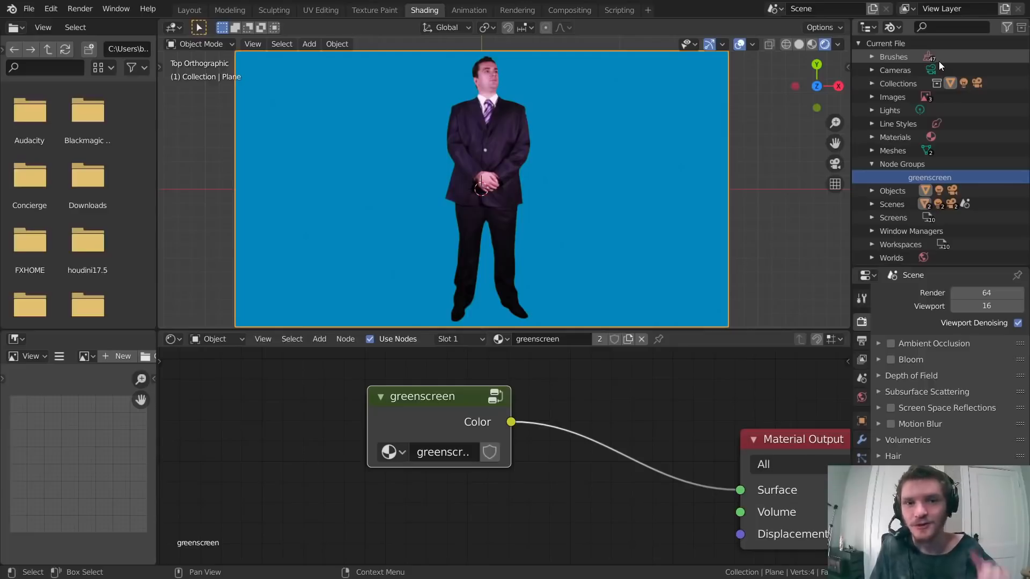
Step: Move the greenscreen group node farther away from the Material Output
drag(424, 401, 361, 430)
scroll(440, 433, down, 2)
middle_drag(440, 432, 488, 436)
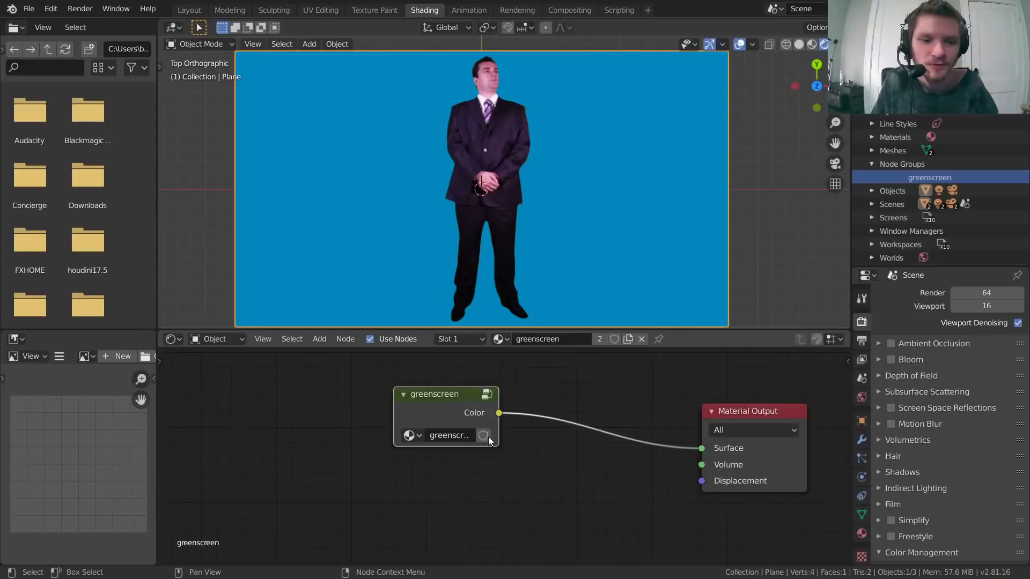
Step: Open the greenscreen group to inspect its internal nodes, and return to the material's node tree
click(485, 395)
scroll(495, 416, down, 4)
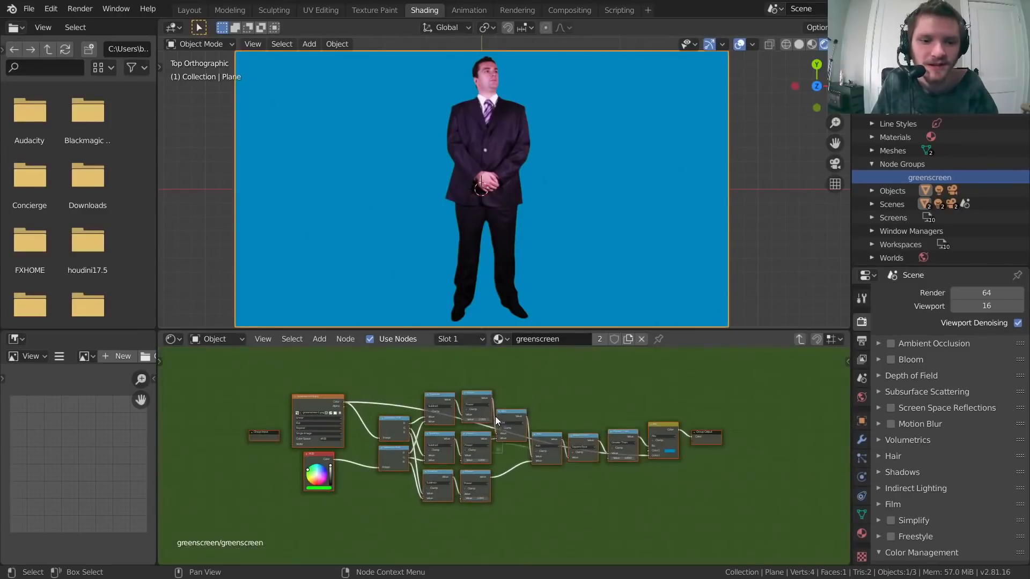
click(799, 339)
scroll(477, 481, up, 2)
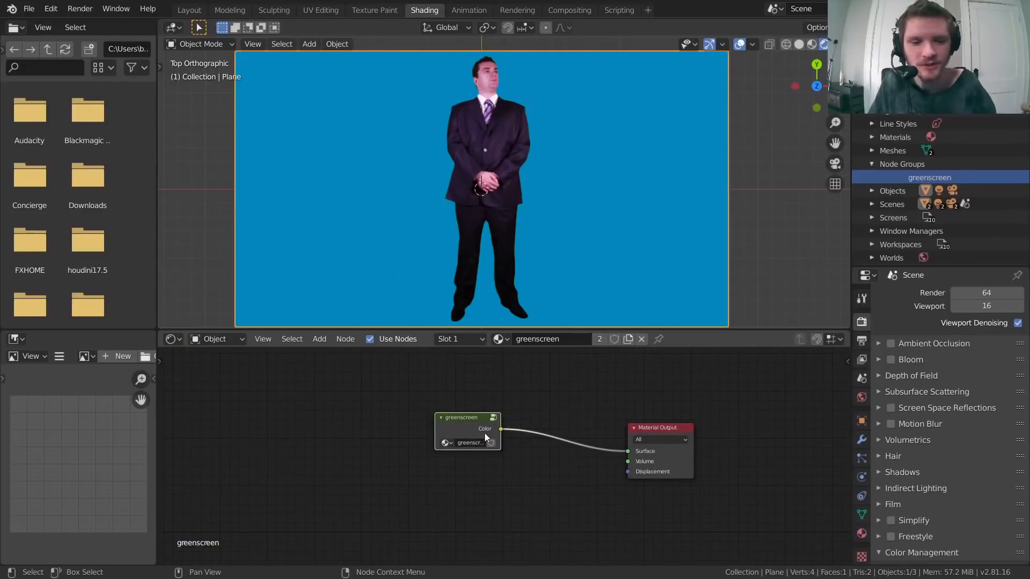
Step: Ungroup the greenscreen node group, place its individual nodes ahead of the Material Output, and clear the selection
right_click(472, 417)
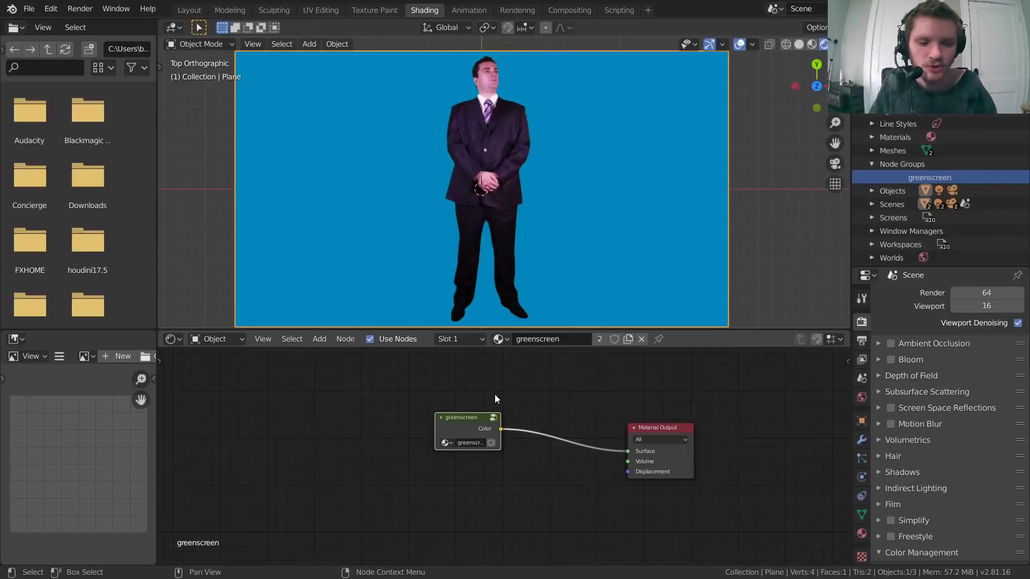
key(Tab)
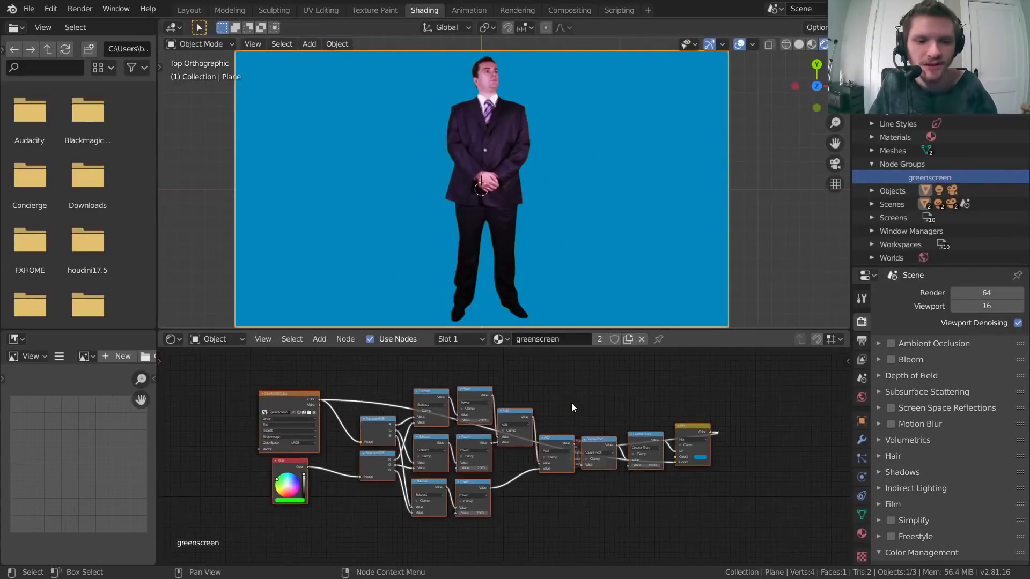
key(g)
click(459, 451)
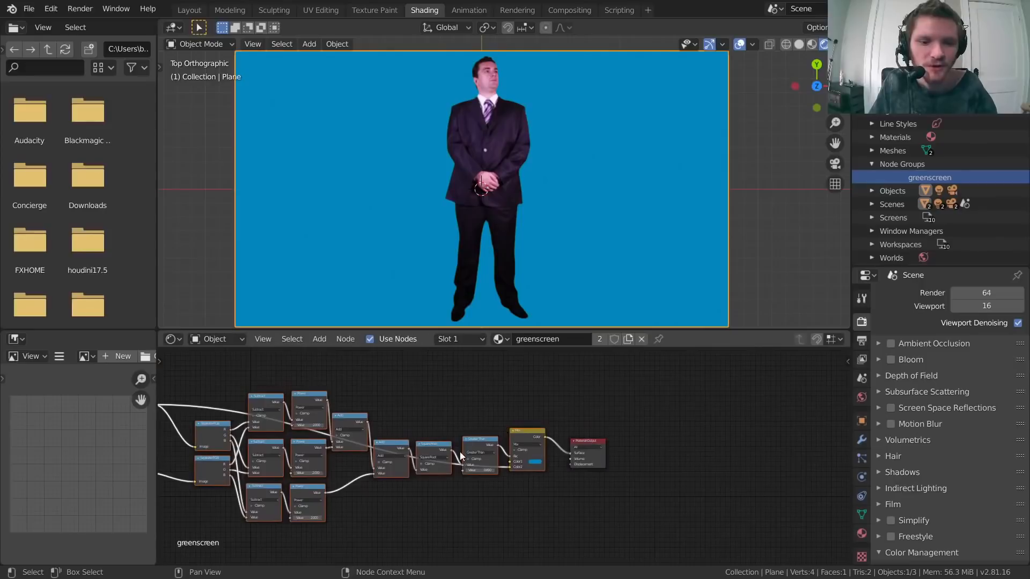
middle_drag(459, 452, 632, 444)
click(632, 497)
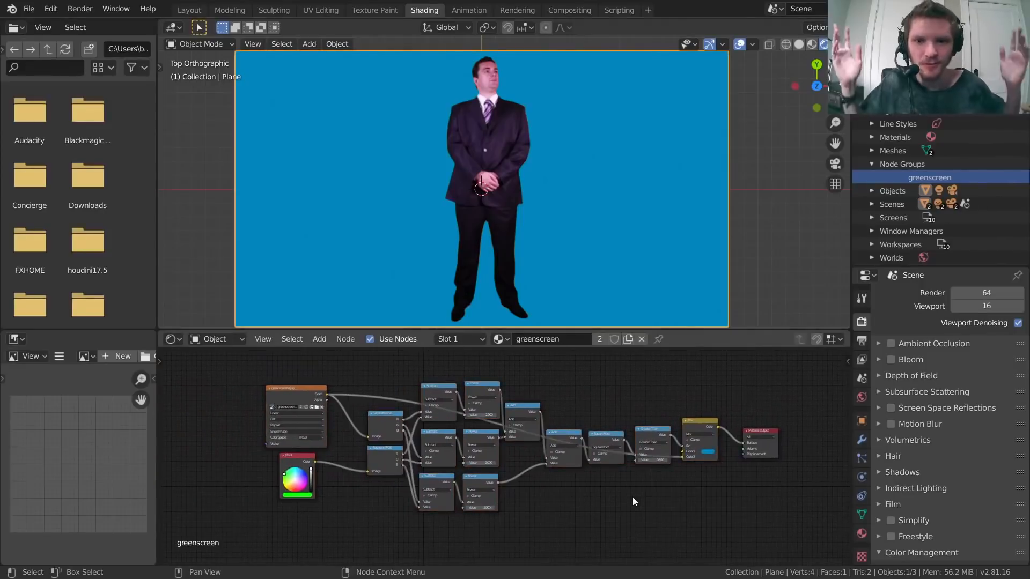
Step: Move the greenscreen1.jpg texture node and the RGB node away from the rest of the keying nodes
scroll(638, 485, up, 3)
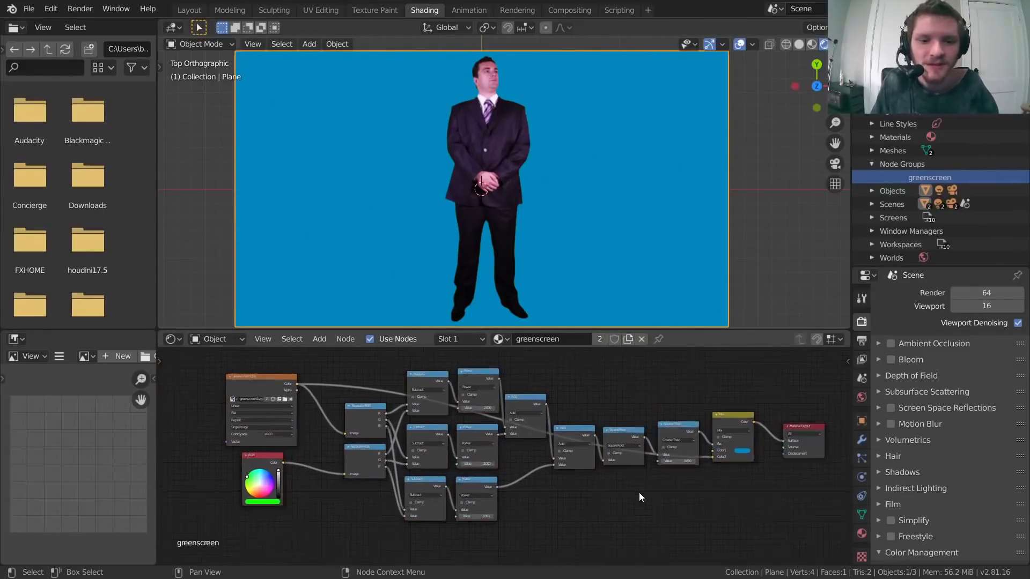
scroll(572, 484, down, 2)
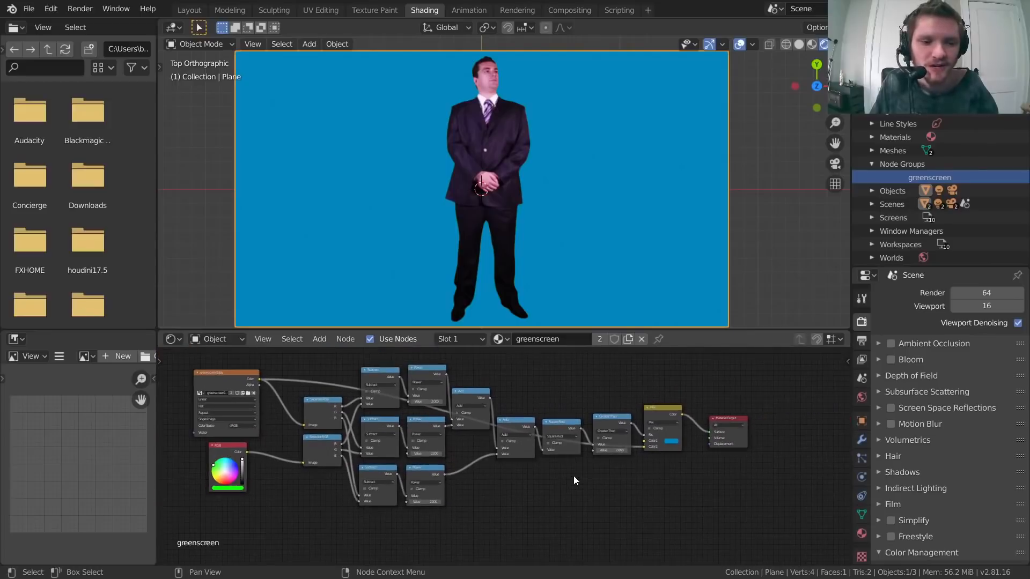
middle_drag(466, 461, 493, 462)
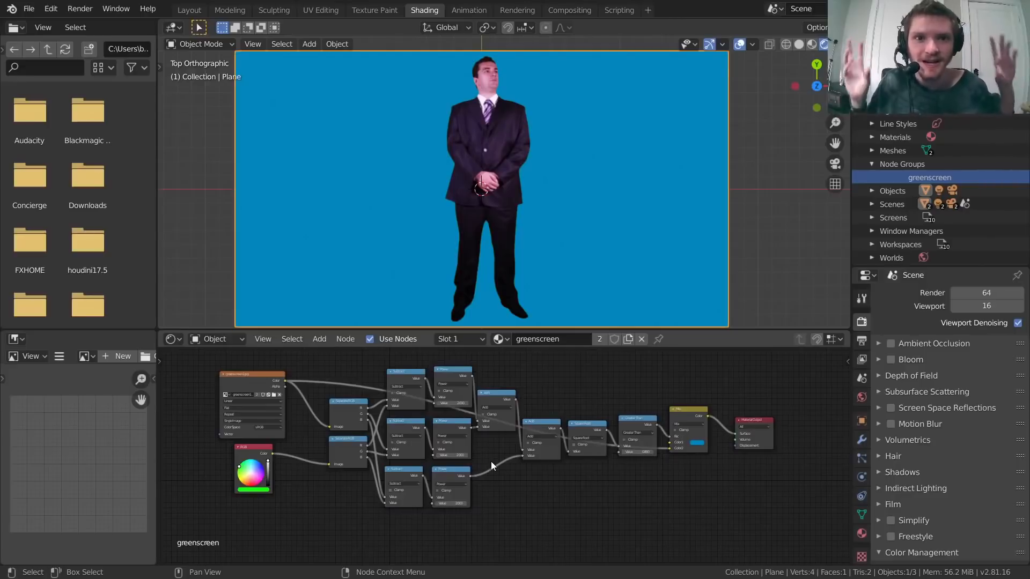
scroll(491, 462, up, 2)
middle_drag(491, 462, 591, 472)
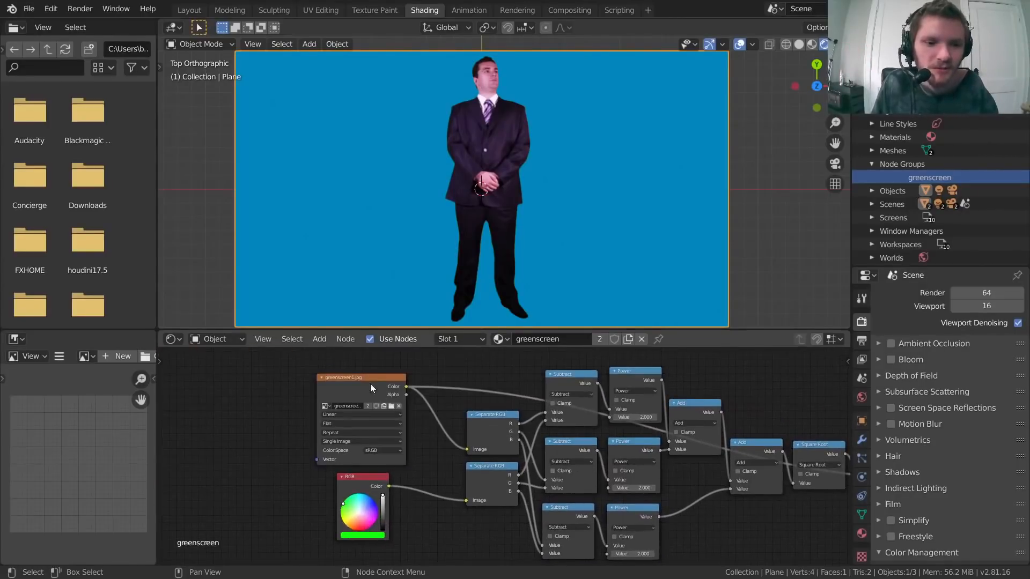
drag(370, 384, 281, 358)
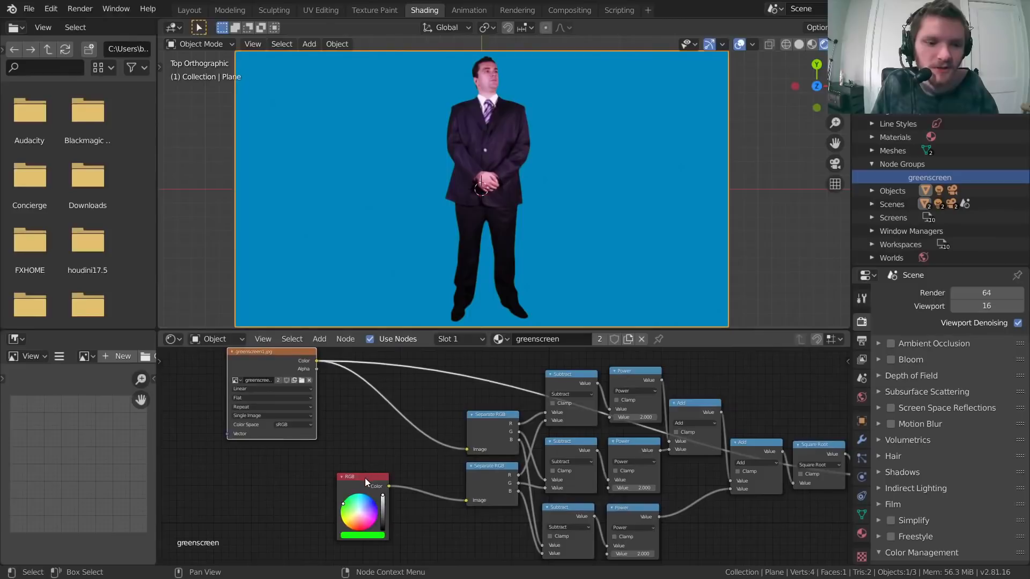
drag(365, 478, 282, 457)
Step: Combine all nodes except the image texture, RGB and Material Output into a node group, and return to the material
scroll(323, 448, down, 2)
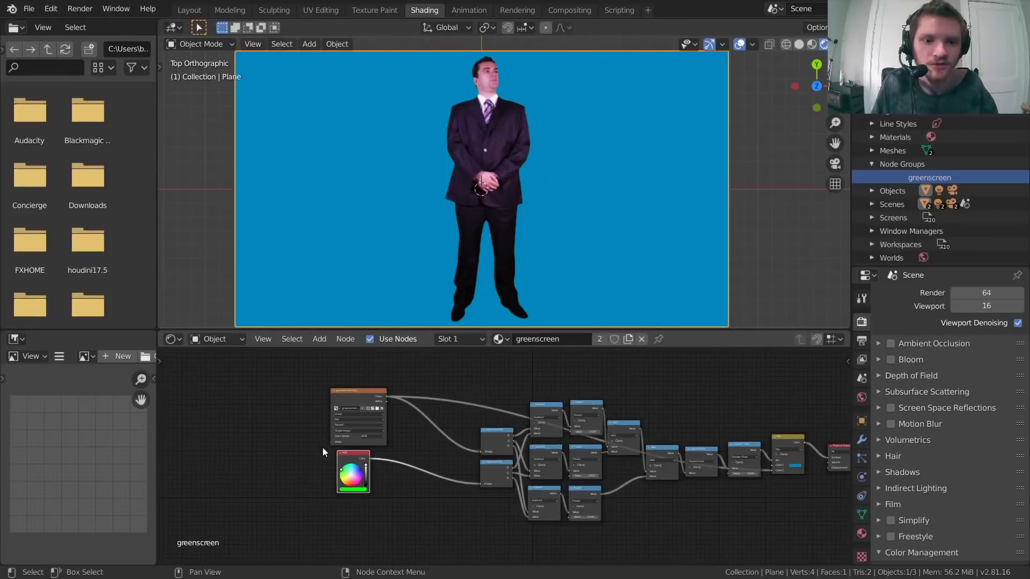
middle_drag(466, 444, 342, 422)
scroll(507, 462, down, 1)
drag(662, 515, 385, 395)
middle_drag(548, 438, 515, 434)
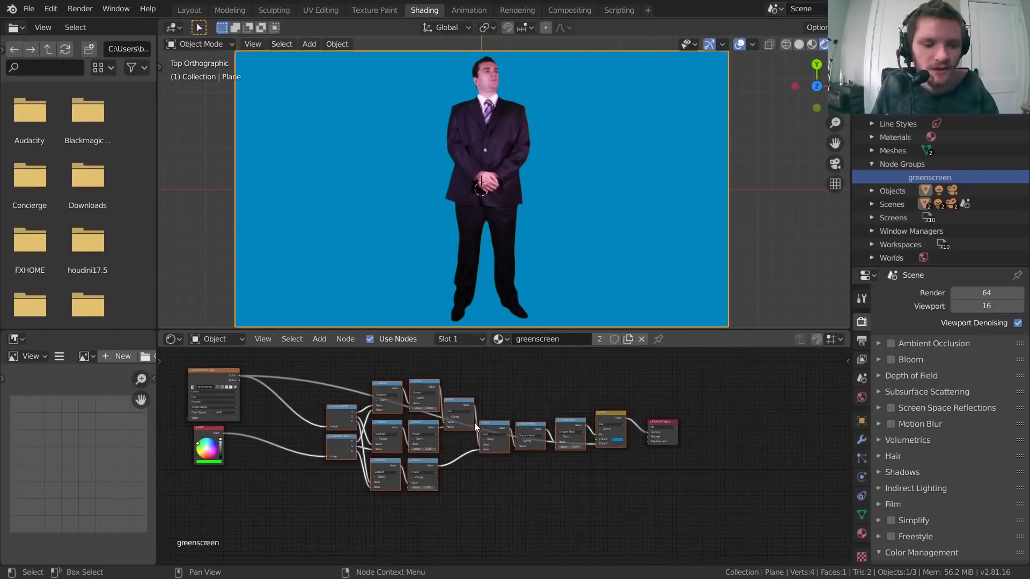
key(ctrl+g)
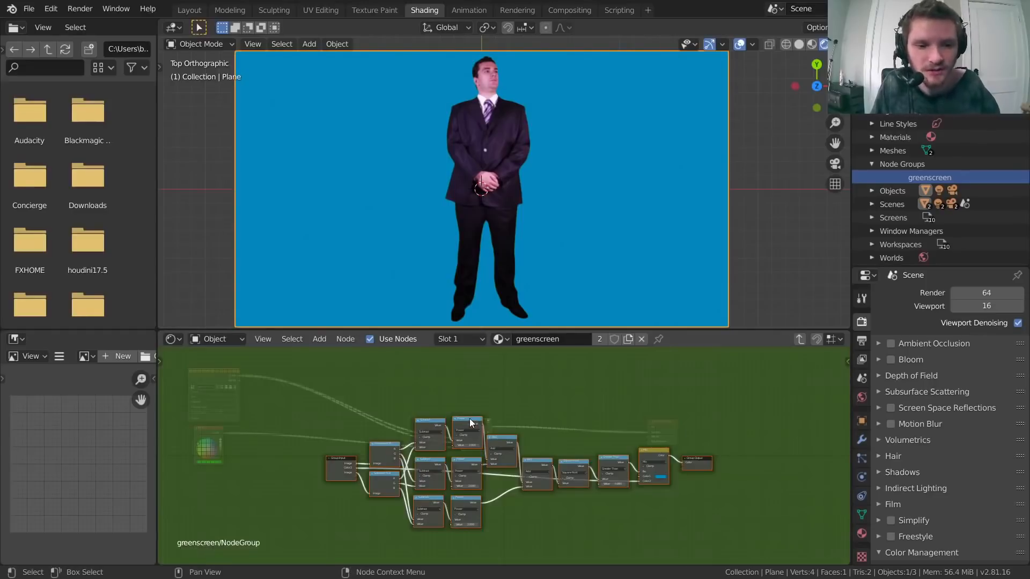
click(800, 339)
Step: Place the new group node beside the Material Output and bring the image texture and RGB nodes next to it
drag(480, 422, 611, 415)
drag(365, 462, 186, 376)
key(g)
click(500, 395)
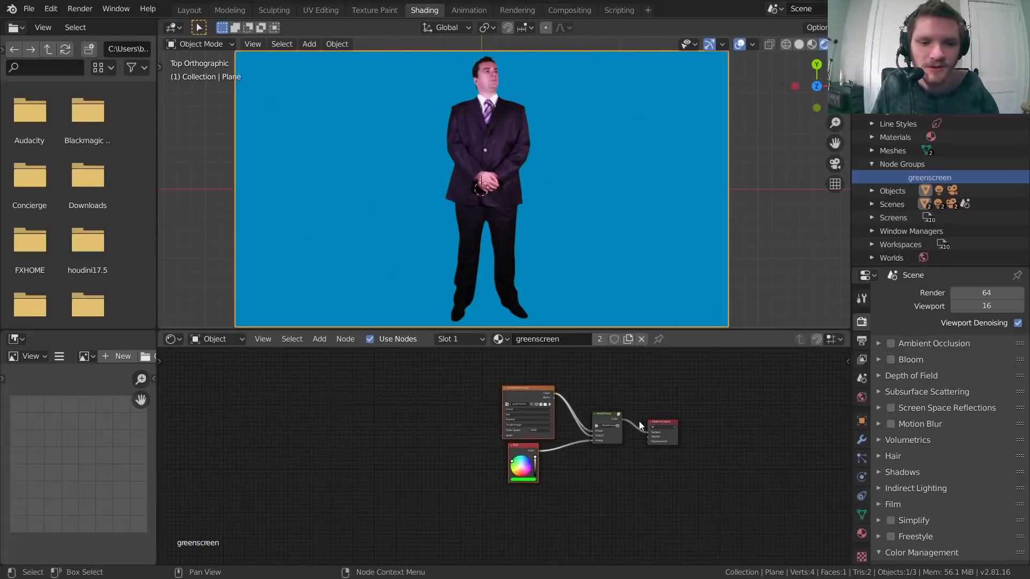
Step: Examine the new group's Image, Color2 and second Image inputs and the texture and RGB nodes feeding them
scroll(642, 423, up, 7)
middle_drag(712, 423, 545, 479)
scroll(581, 418, up, 6)
scroll(582, 418, up, 1)
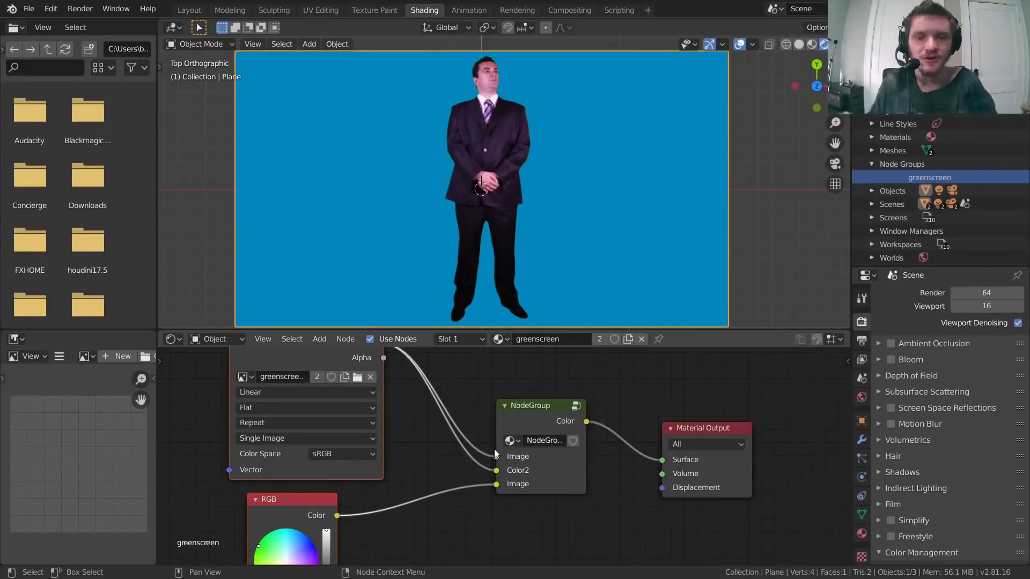
middle_drag(473, 503, 493, 468)
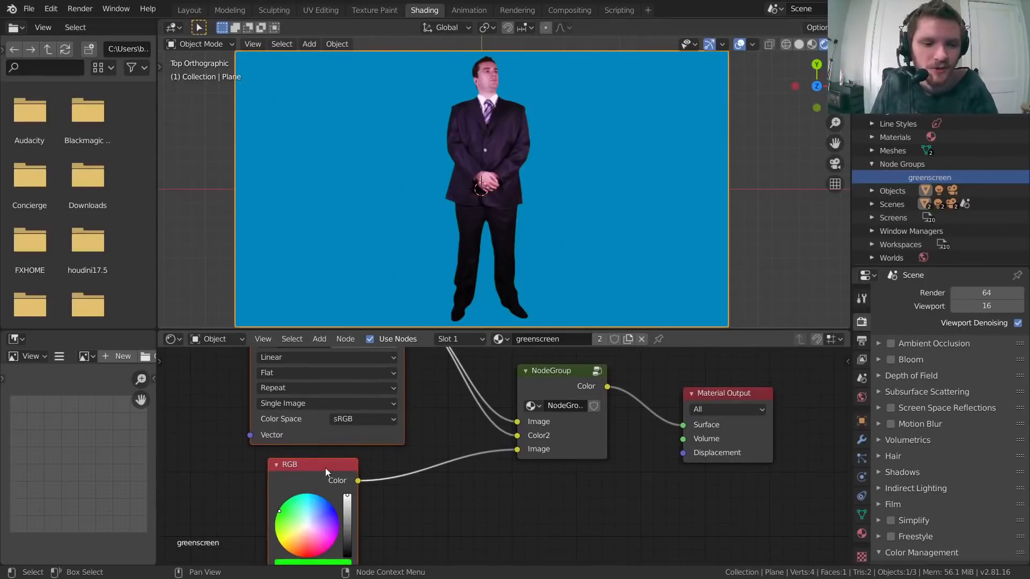
middle_drag(401, 519, 451, 506)
scroll(443, 480, down, 1)
scroll(464, 418, up, 1)
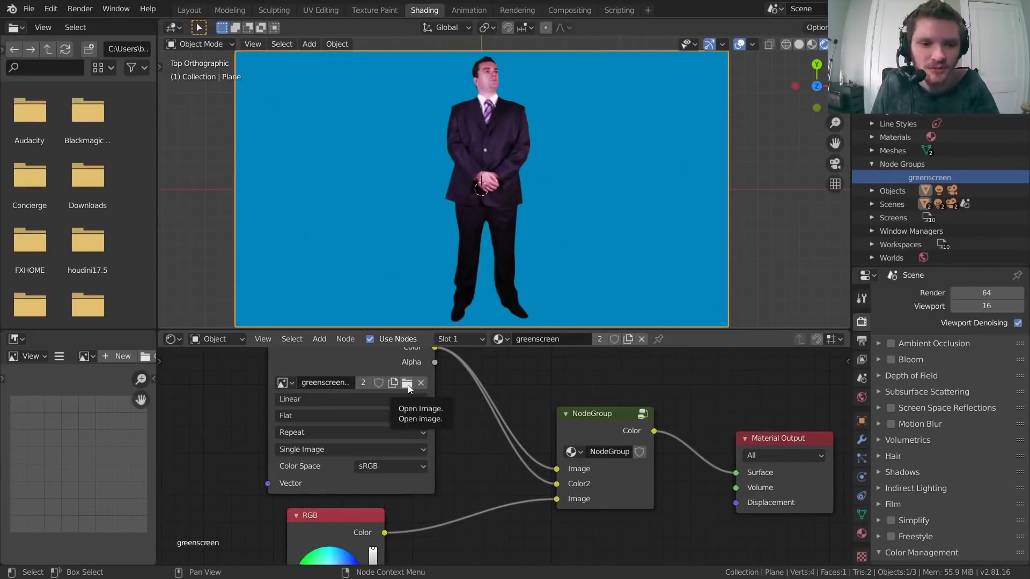
Step: Replace the image in the texture node with greenscreen2.jpg from the Desktop
click(408, 383)
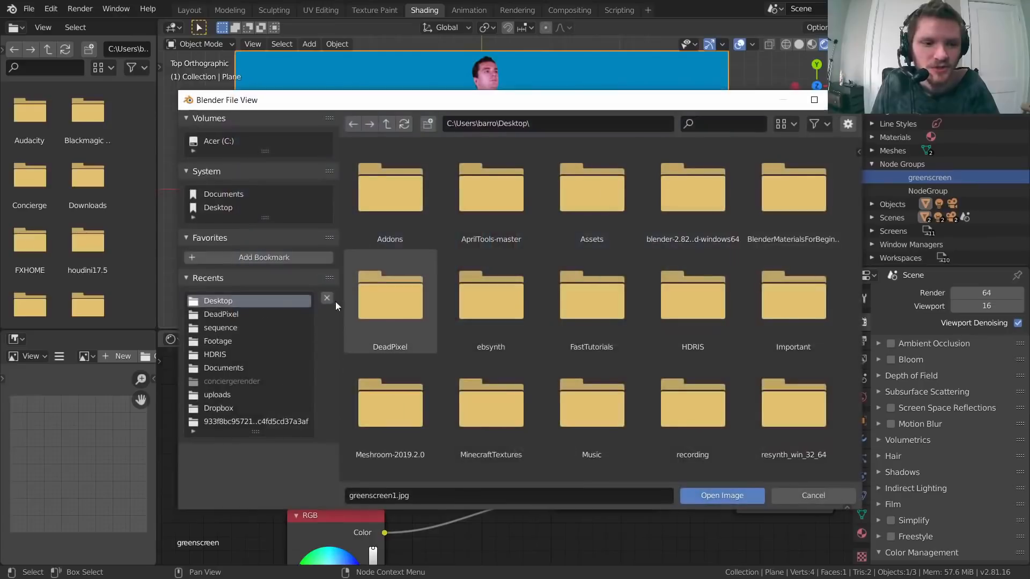
scroll(521, 294, down, 5)
double_click(385, 425)
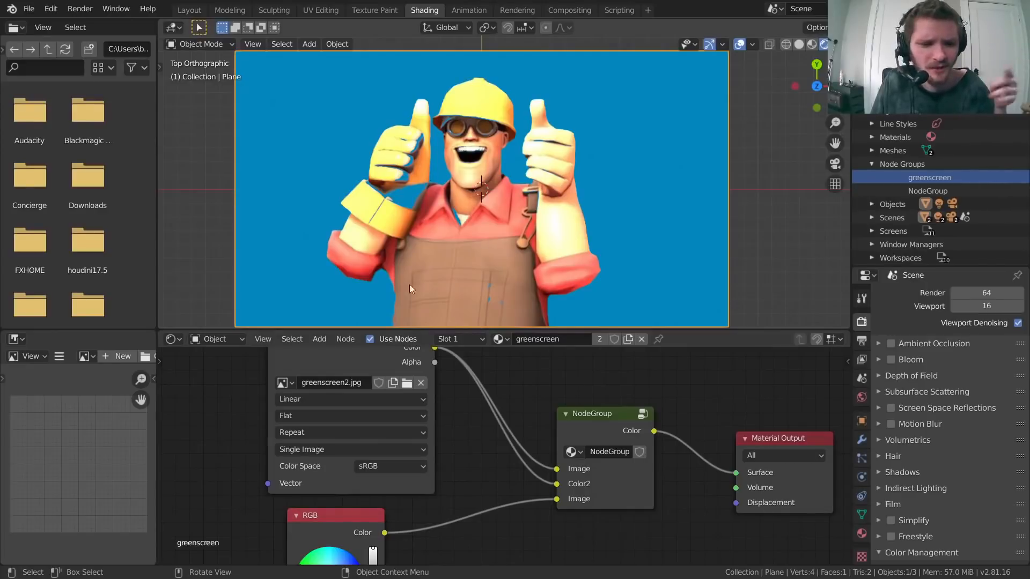
Step: Show the RGB node's key color as RGB channel values and fine-tune its green channel
middle_drag(376, 562, 408, 467)
click(358, 518)
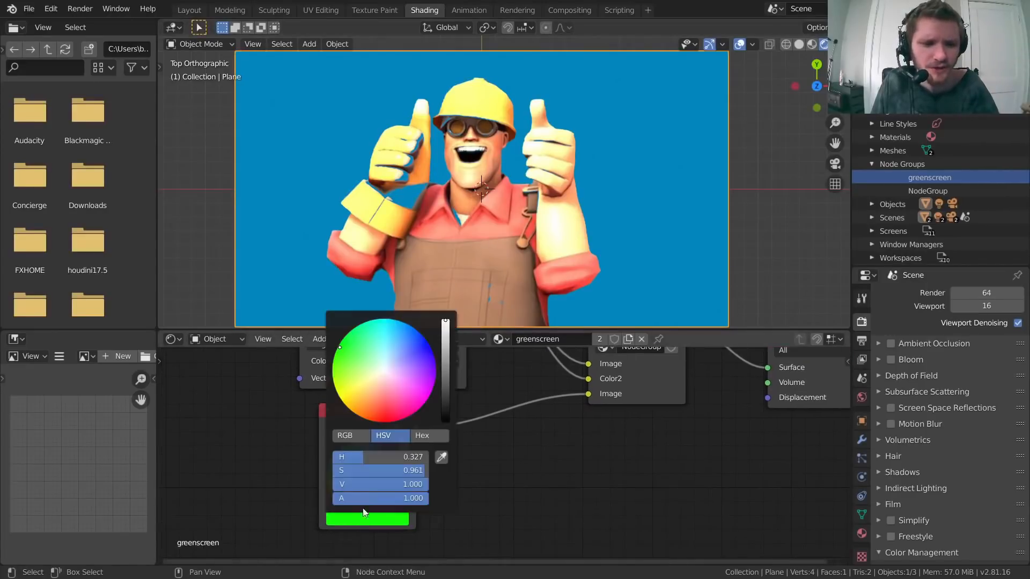
click(348, 436)
mouse_move(420, 471)
shift+mouse_down()
mouse_move(371, 471)
mouse_move(416, 472)
shift+mouse_up()
middle_drag(701, 416, 571, 479)
drag(567, 512, 480, 357)
scroll(354, 456, down, 4)
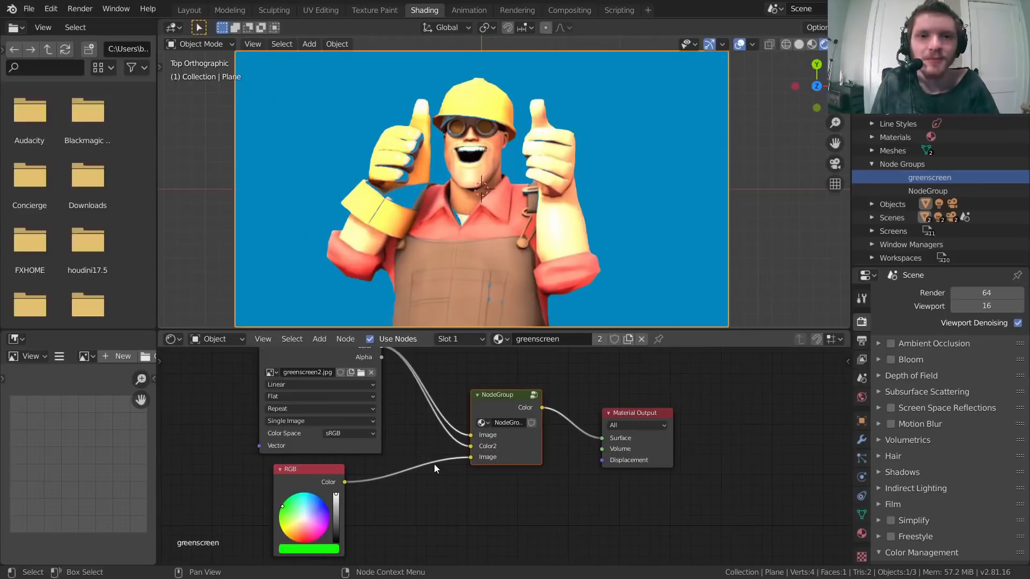
Step: Move the greenscreen2.jpg texture node closer to the node group, above the RGB node
middle_drag(405, 430, 420, 478)
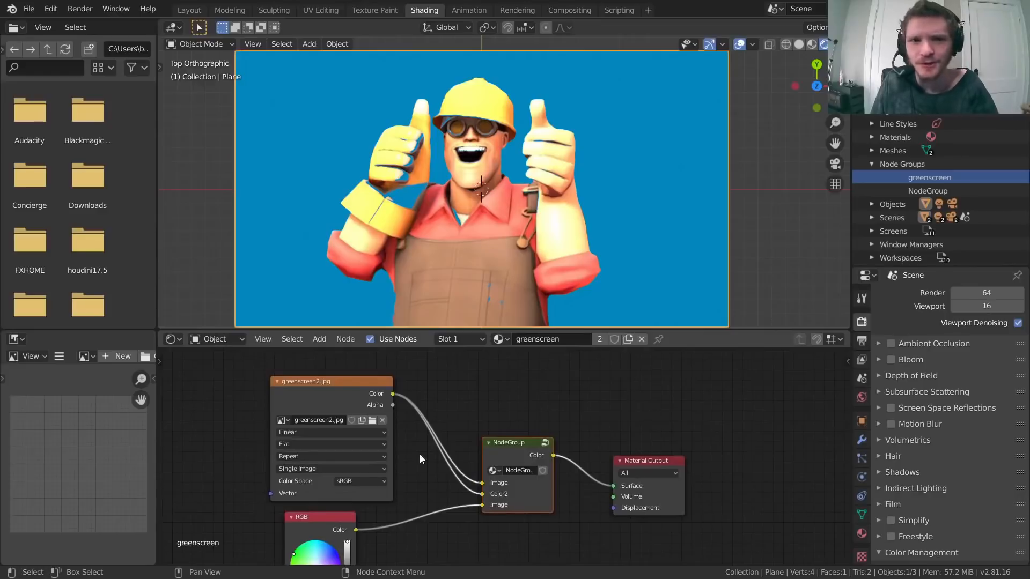
scroll(419, 459, up, 2)
middle_drag(420, 459, 268, 509)
scroll(436, 464, down, 2)
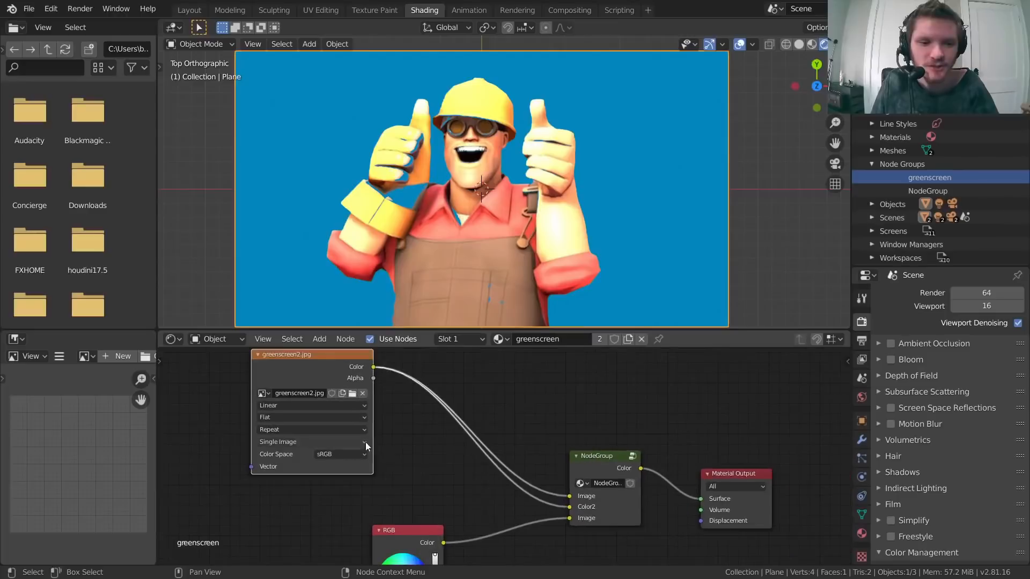
key(g)
click(412, 462)
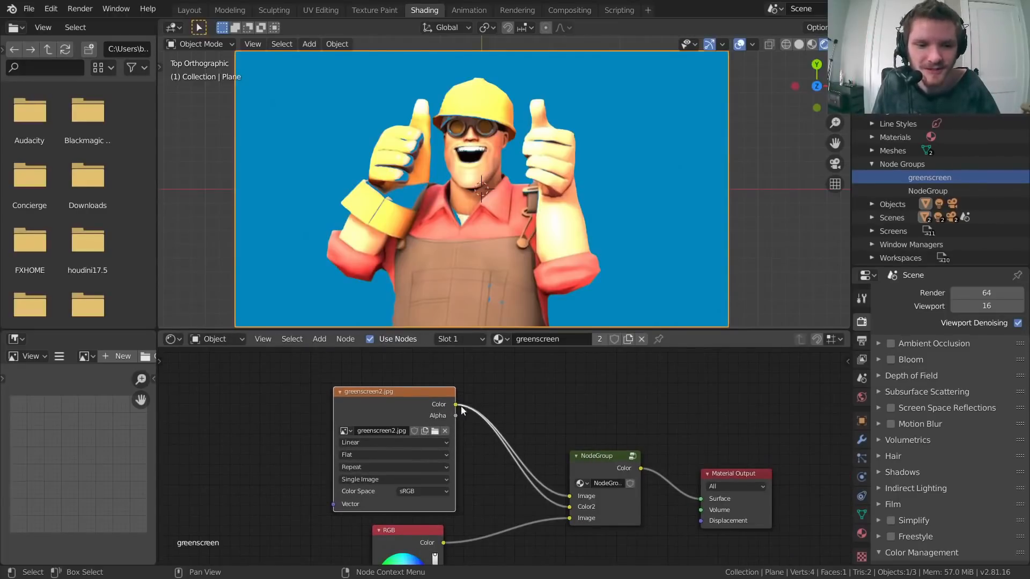
Step: Nudge the greenscreen2.jpg texture node and preview its unkeyed image on the plane through a Viewer
middle_drag(613, 488, 622, 386)
scroll(478, 436, up, 4)
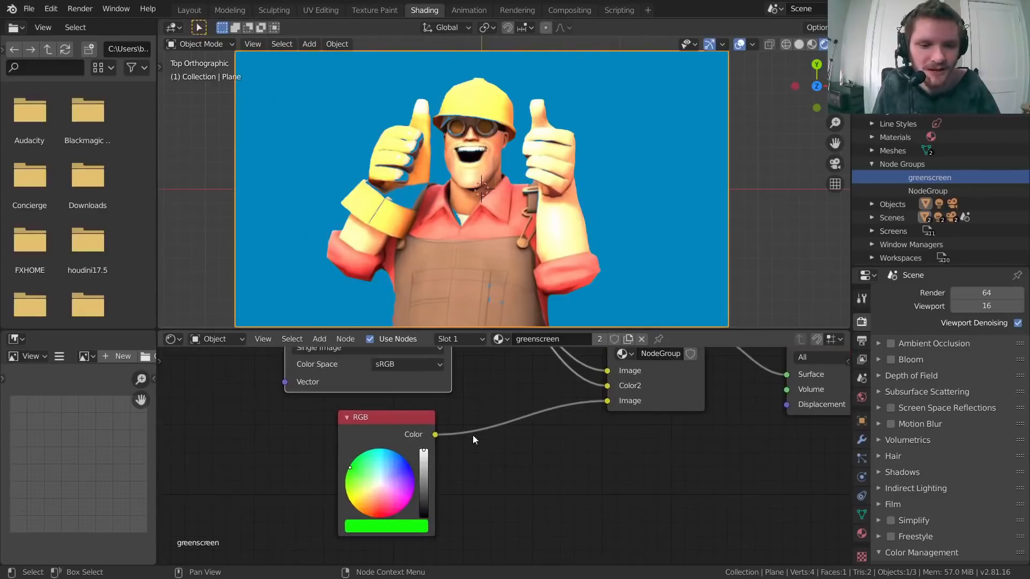
middle_drag(588, 427, 466, 448)
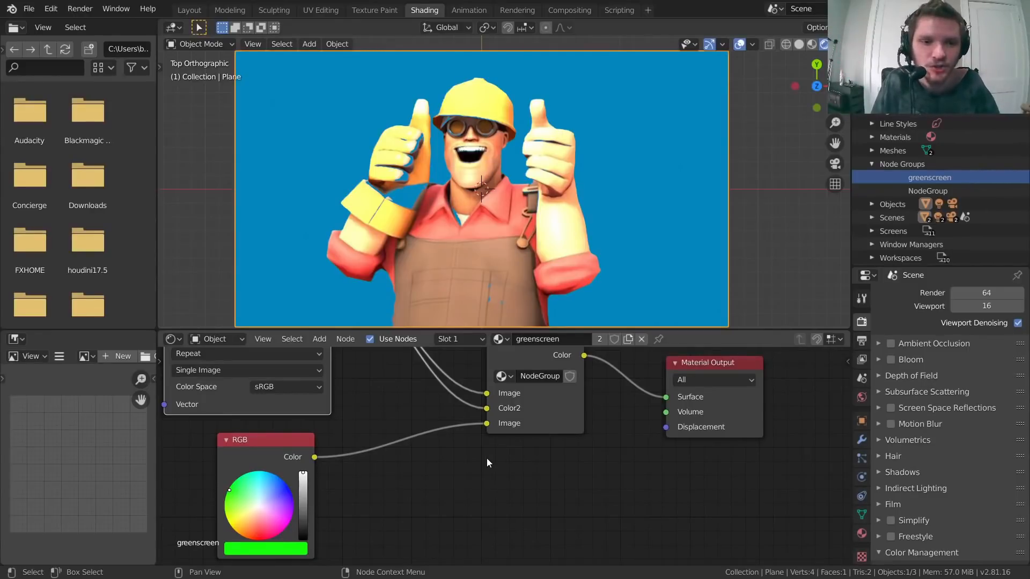
scroll(486, 458, down, 2)
middle_drag(418, 415, 472, 481)
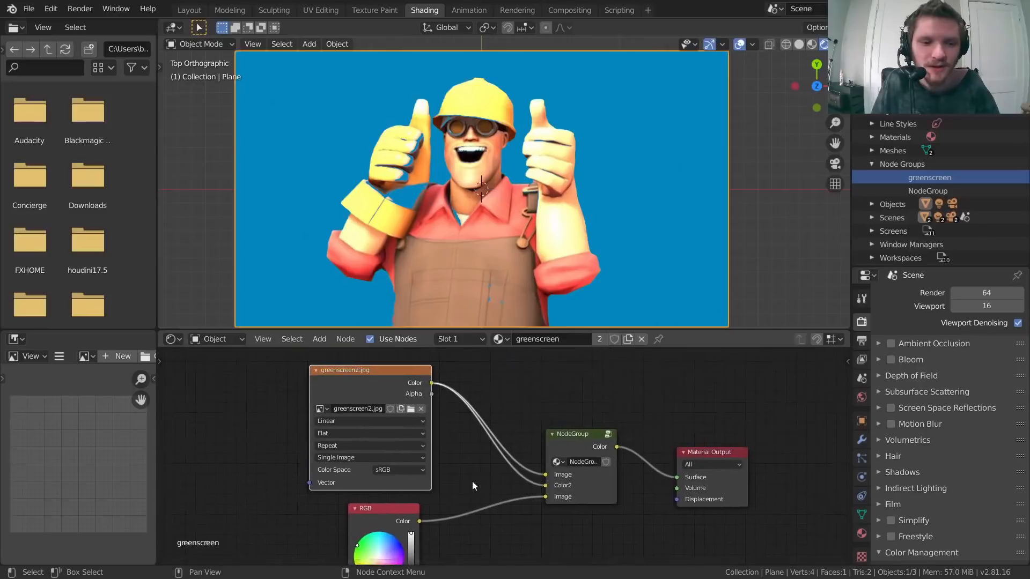
scroll(472, 486, down, 2)
drag(412, 384, 387, 375)
scroll(476, 392, up, 3)
mouse_move(416, 384)
middle_down()
mouse_move(416, 409)
mouse_move(423, 386)
middle_up()
ctrl+shift+click(364, 381)
Step: Set the RGB node's key color by sampling the green background of the previewed image with the eyedropper
middle_drag(411, 528, 410, 468)
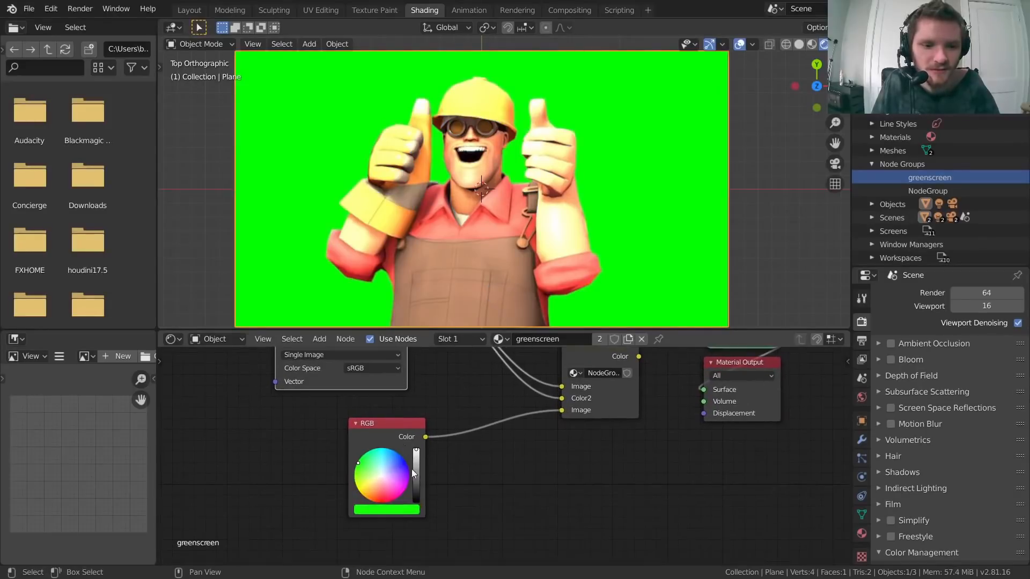
click(397, 511)
click(444, 460)
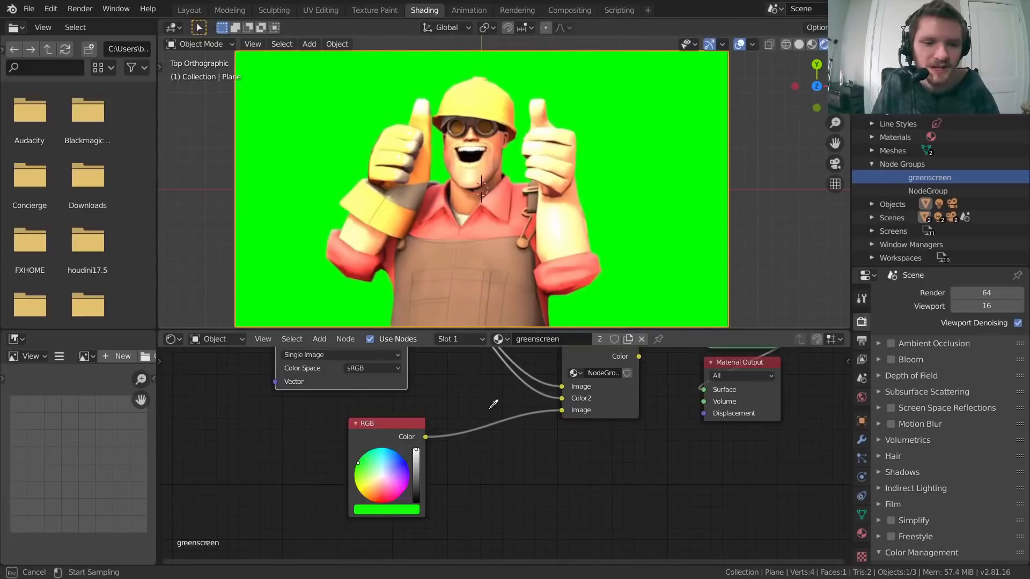
click(647, 188)
Step: Delete the Viewer, link the group's Color output to the Material Output's Surface, and inspect the keyed edges around the raised glove
middle_drag(579, 403, 506, 449)
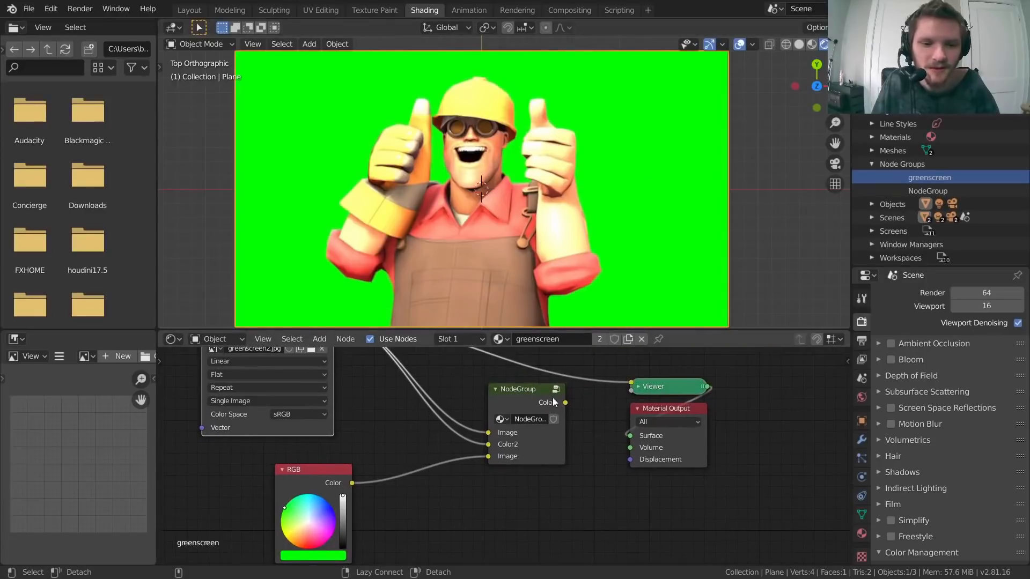
key(x)
drag(566, 403, 674, 436)
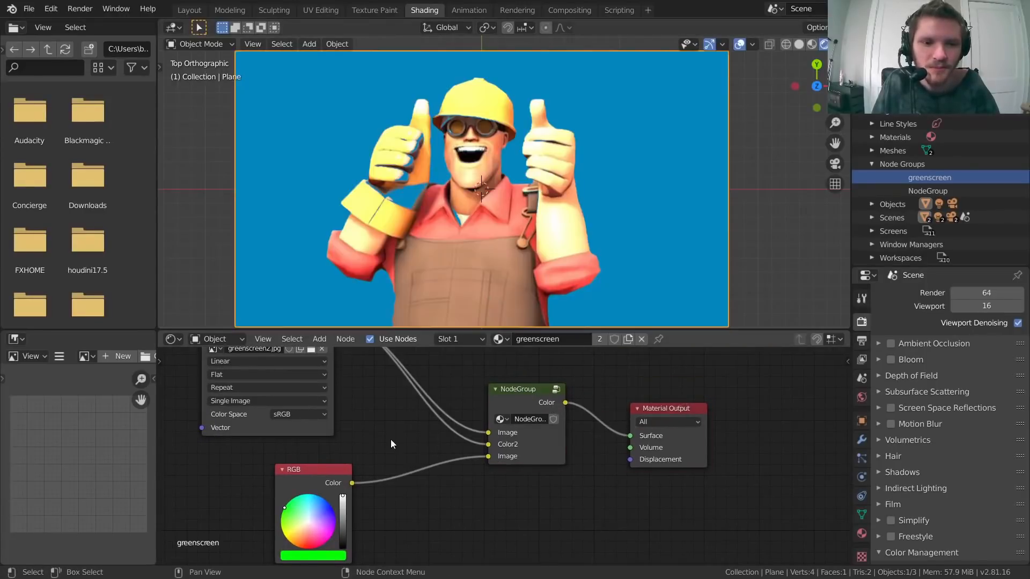
middle_drag(390, 440, 407, 468)
scroll(389, 180, up, 3)
shift+middle_drag(430, 186, 619, 207)
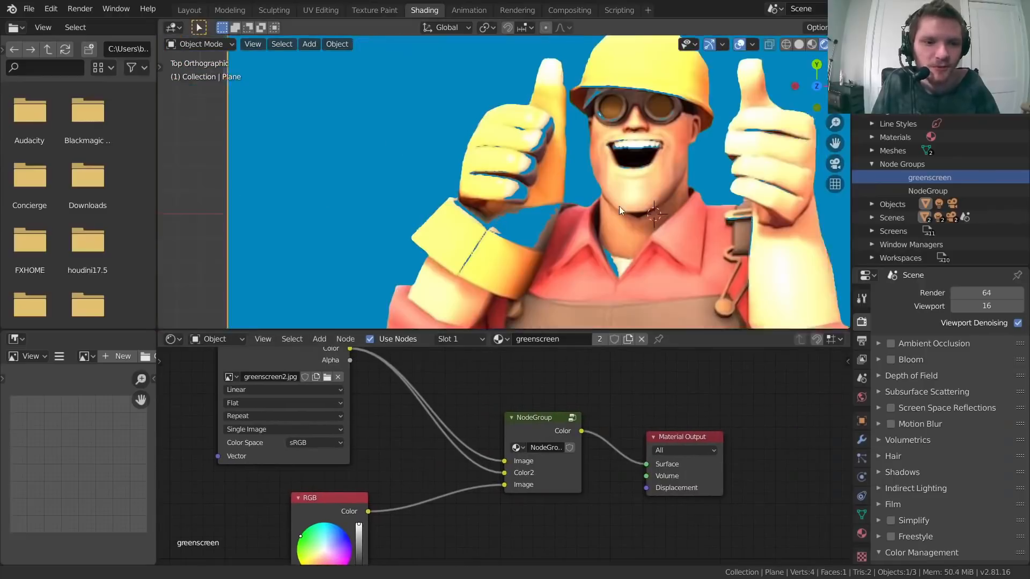
scroll(611, 215, up, 2)
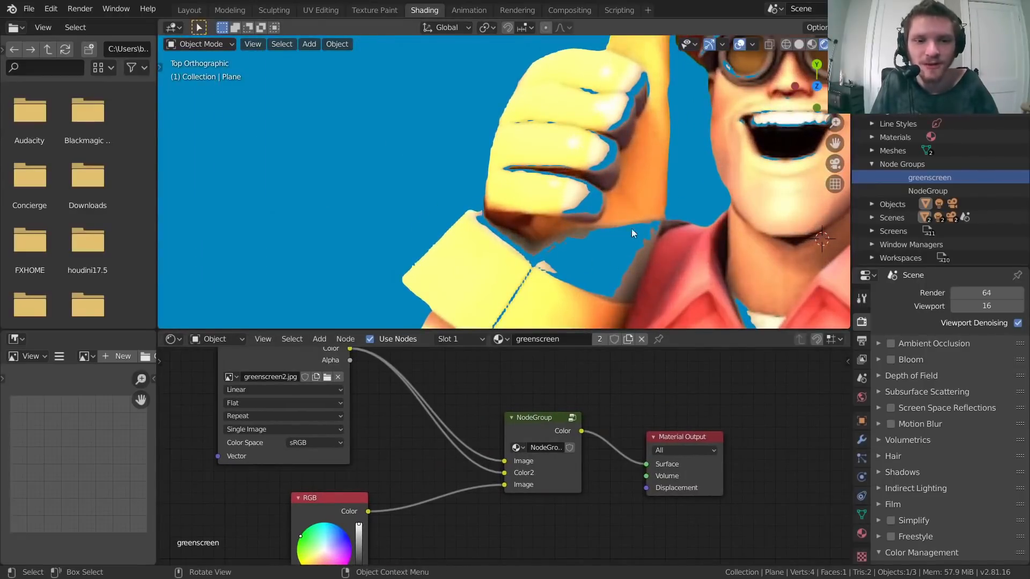
Step: Ungroup the keying node group and move its released nodes below the texture and Material Output nodes
middle_drag(575, 428, 472, 401)
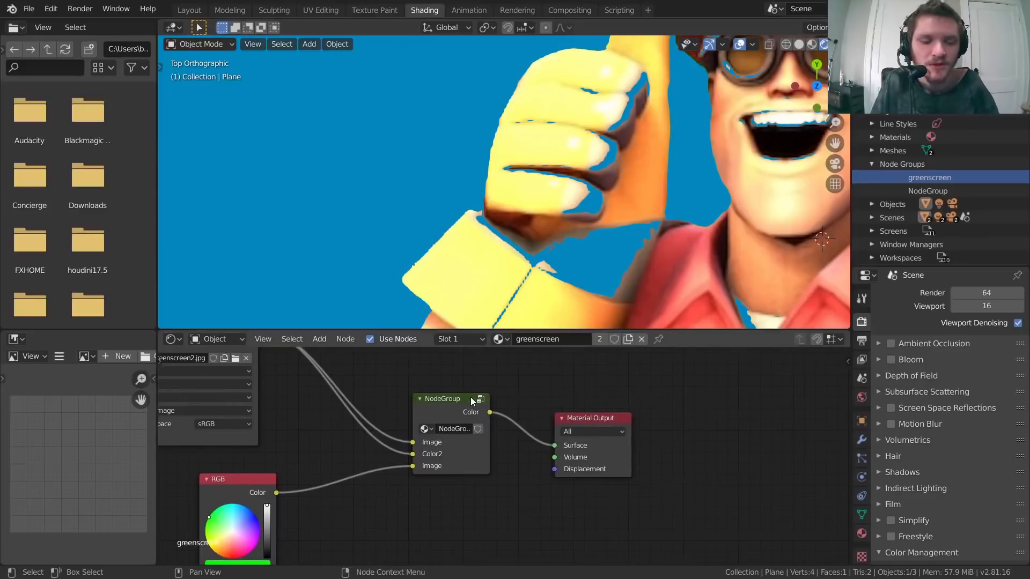
click(465, 398)
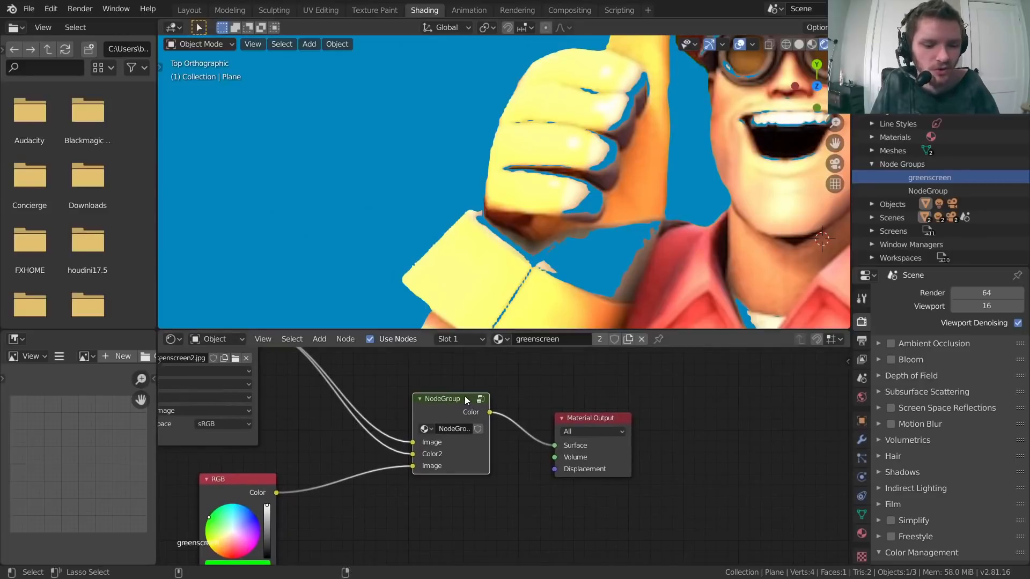
key(ctrl+alt+g)
scroll(509, 390, down, 12)
key(g)
click(470, 515)
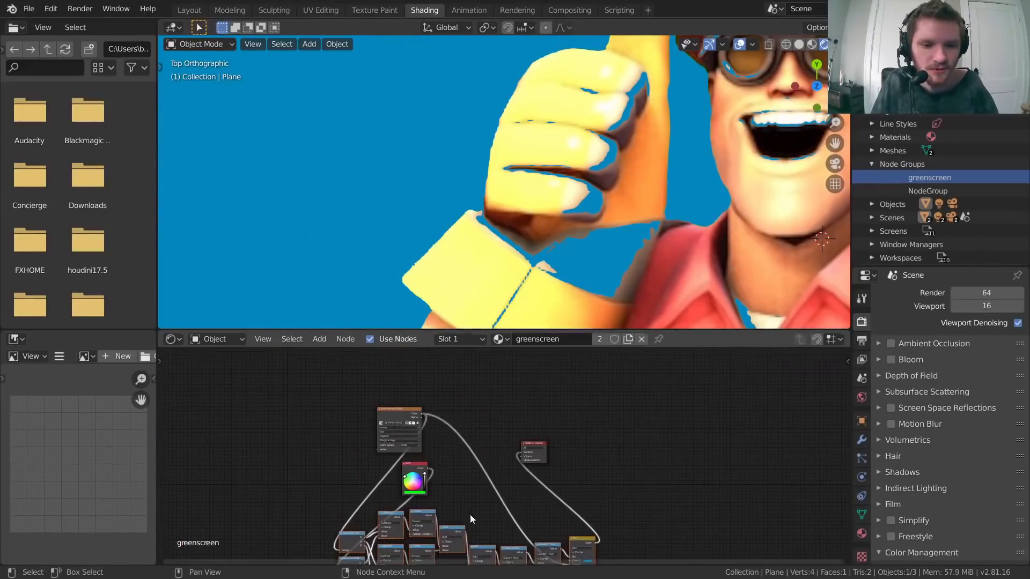
Step: Spread the texture and RGB nodes out to the left of the keying nodes and the Material Output to the right
drag(300, 482, 507, 414)
key(g)
click(339, 393)
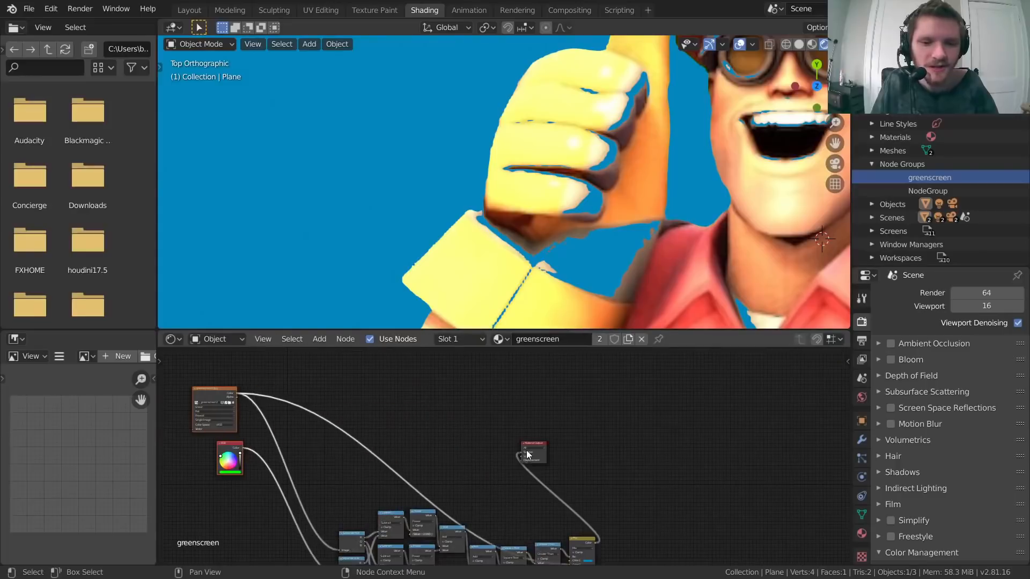
click(607, 443)
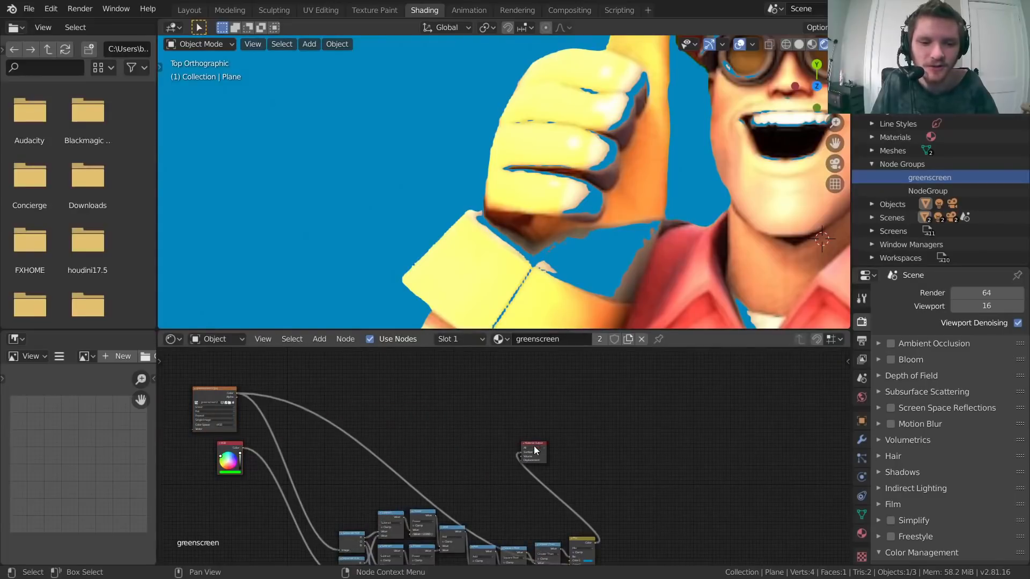
drag(536, 448, 666, 421)
Step: Move all the keying nodes up into the gap between the input nodes and the Material Output
middle_drag(512, 460, 561, 356)
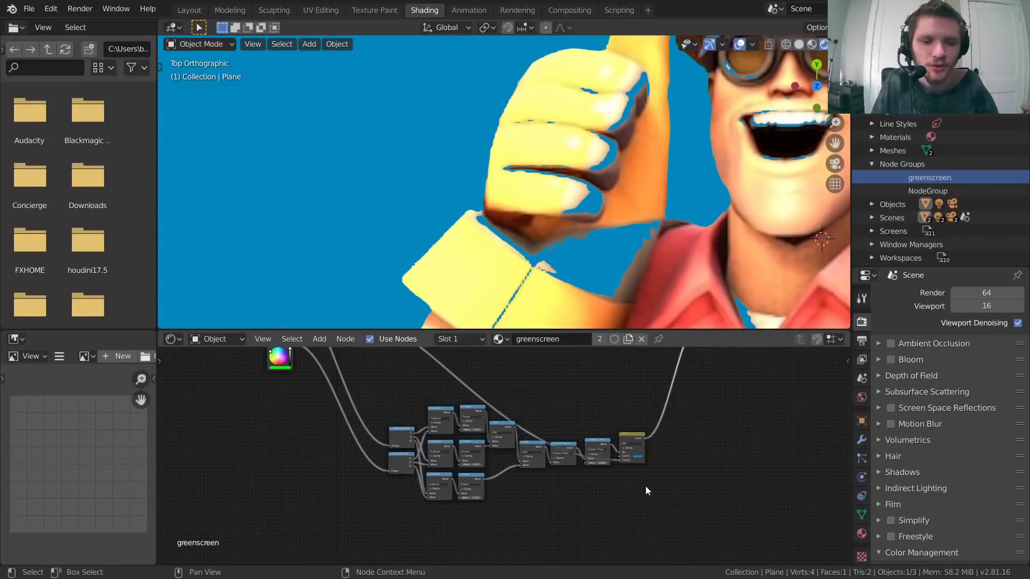
drag(645, 487, 383, 403)
key(g)
click(419, 463)
middle_drag(510, 374, 429, 519)
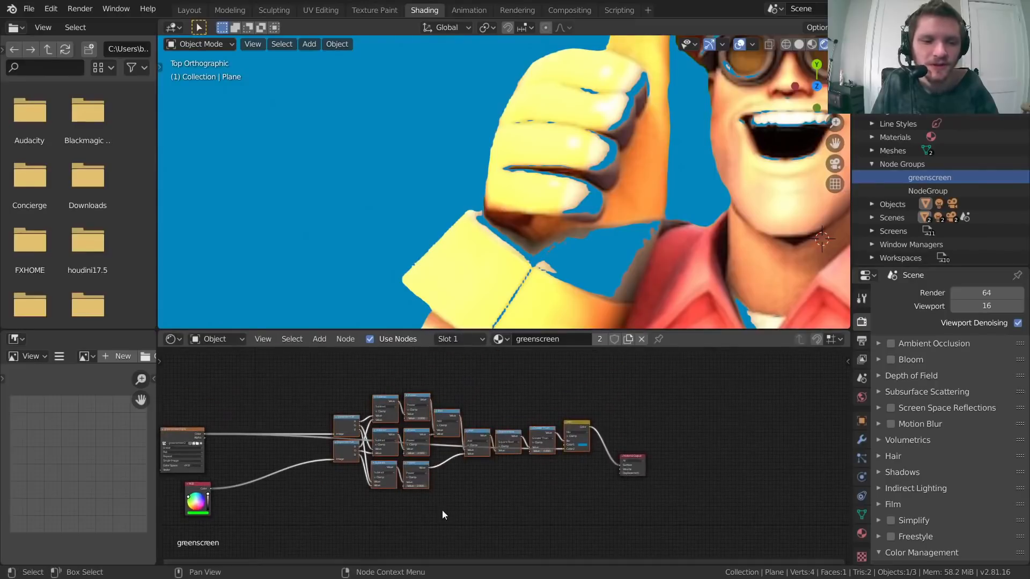
Step: Bring the texture and RGB nodes closer to the Separate RGB nodes, and nudge the texture node slightly upward
drag(269, 529, 157, 448)
key(g)
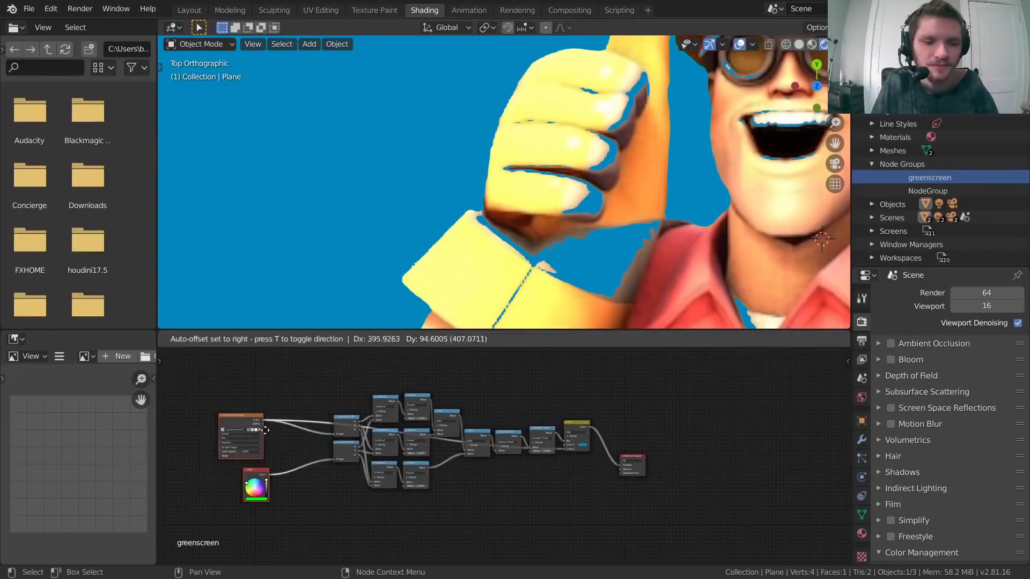
click(318, 434)
scroll(316, 433, up, 3)
scroll(428, 429, up, 3)
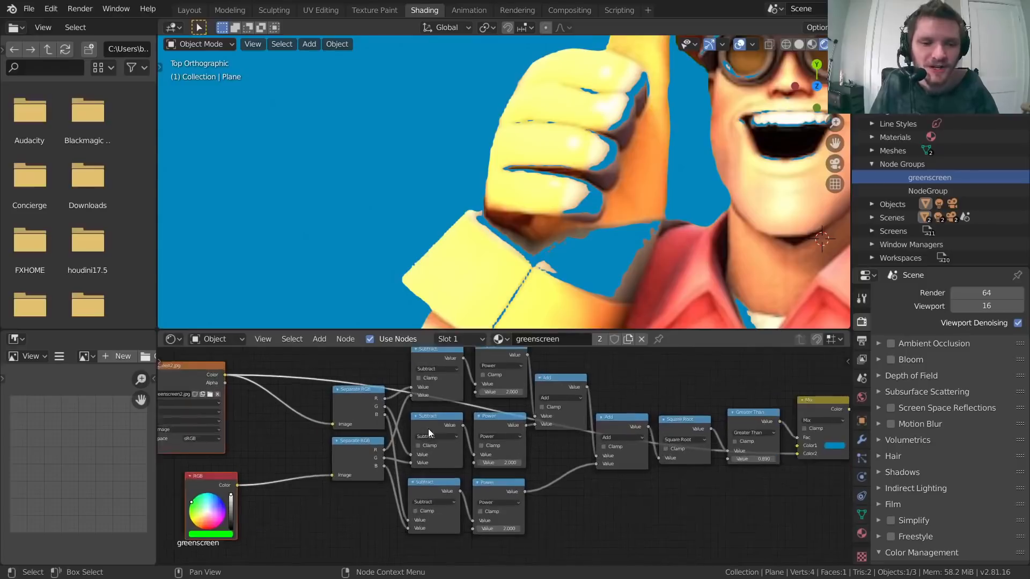
click(283, 417)
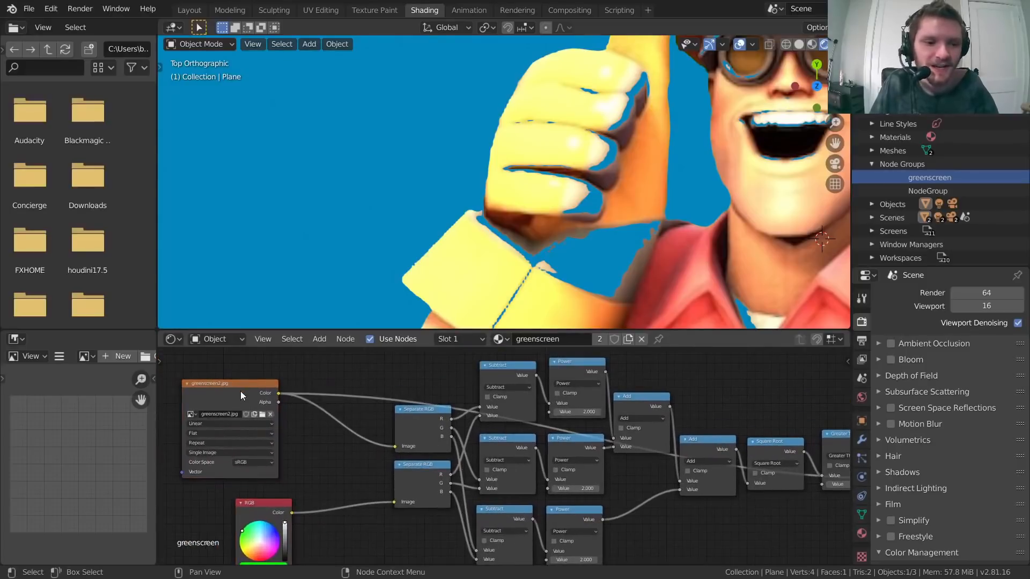
drag(240, 396, 253, 385)
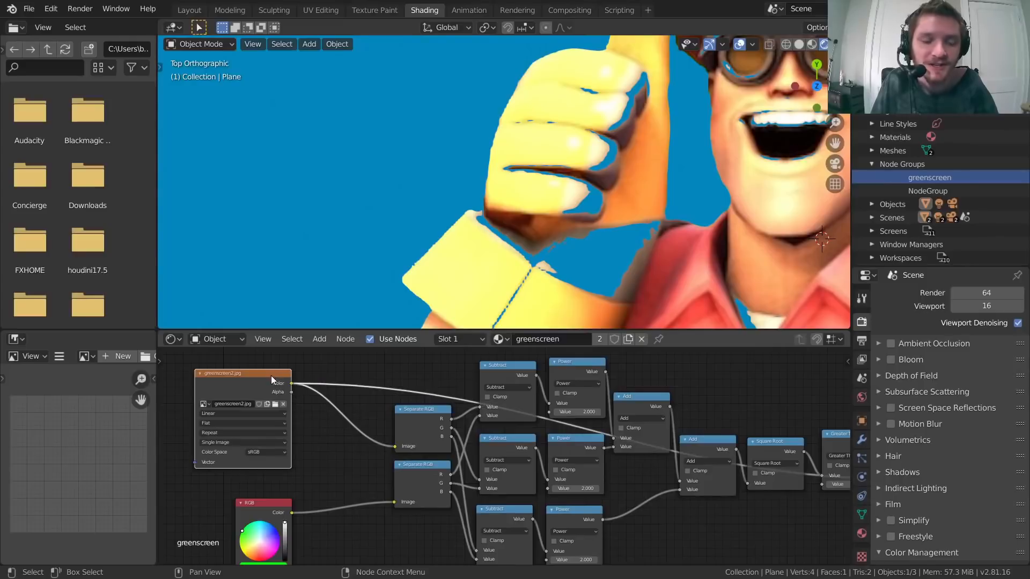
Step: Try out link-cutting strokes in the empty space above the texture node, without crossing any connection
scroll(256, 391, down, 2)
scroll(471, 457, up, 4)
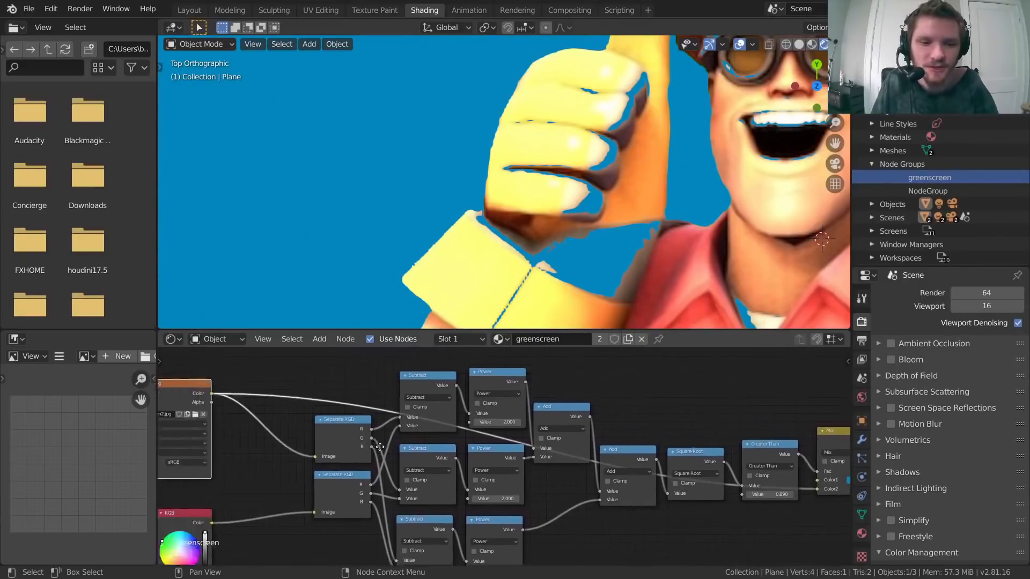
scroll(471, 457, up, 2)
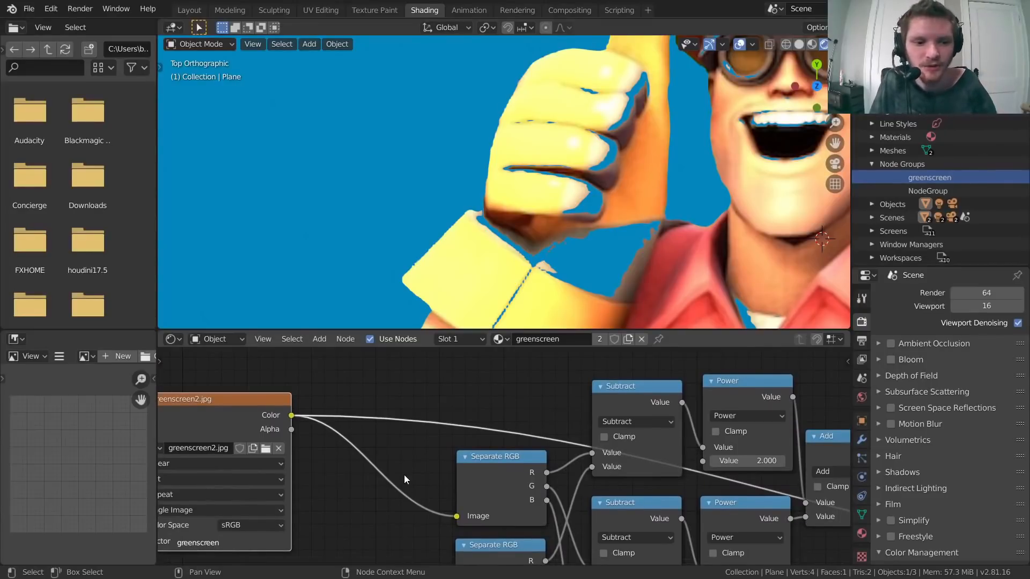
ctrl+right_drag(349, 450, 507, 378)
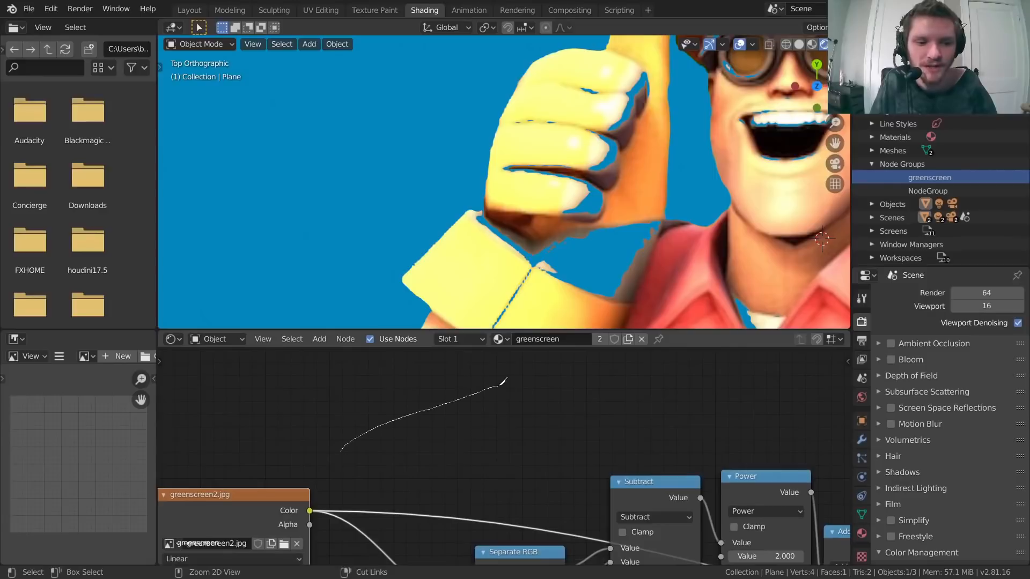
ctrl+right_drag(294, 412, 397, 410)
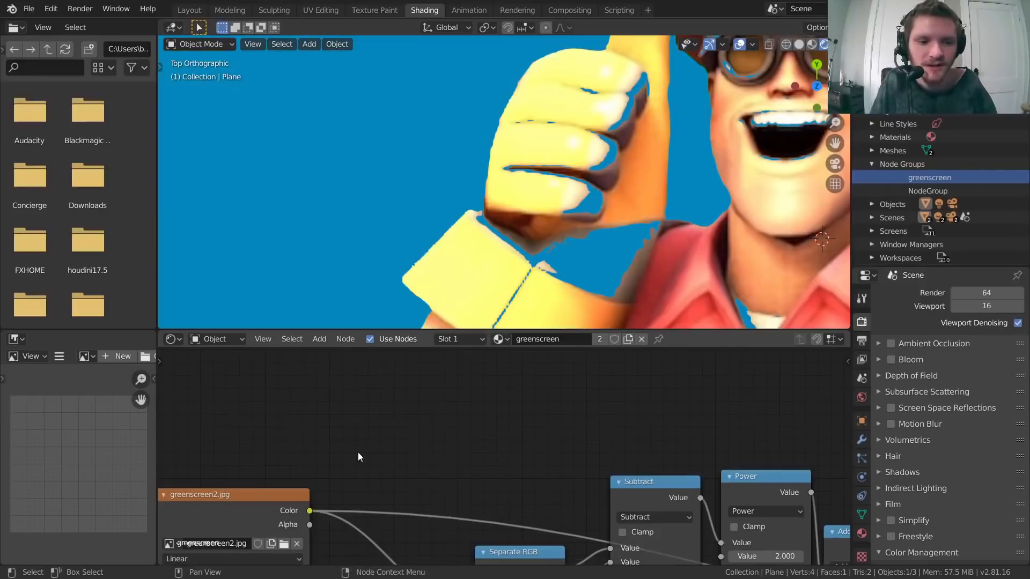
scroll(370, 429, down, 2)
scroll(383, 419, down, 2)
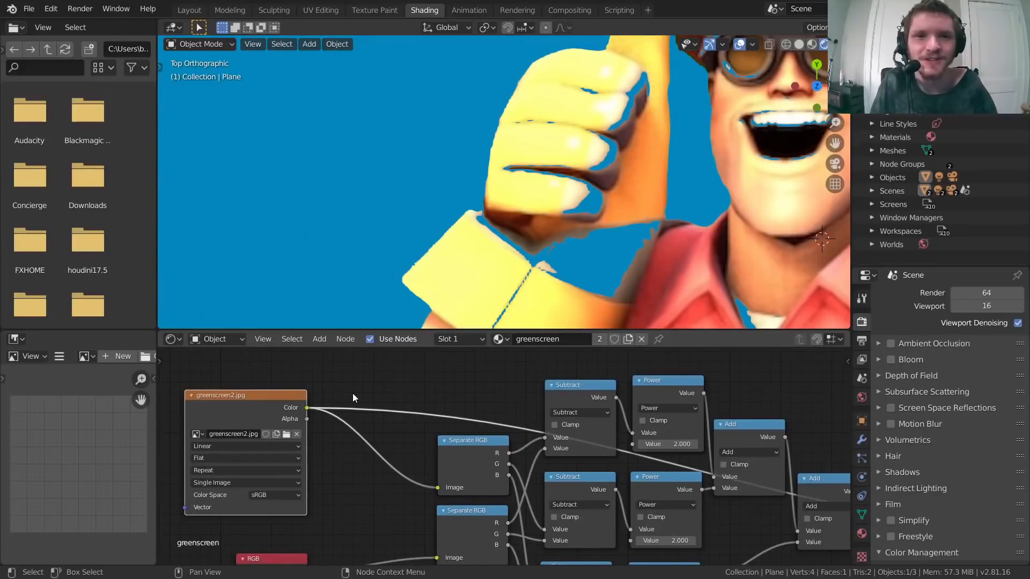
Step: Insert a shared reroute point across the two links leaving the texture node's Color output
middle_drag(352, 394, 349, 392)
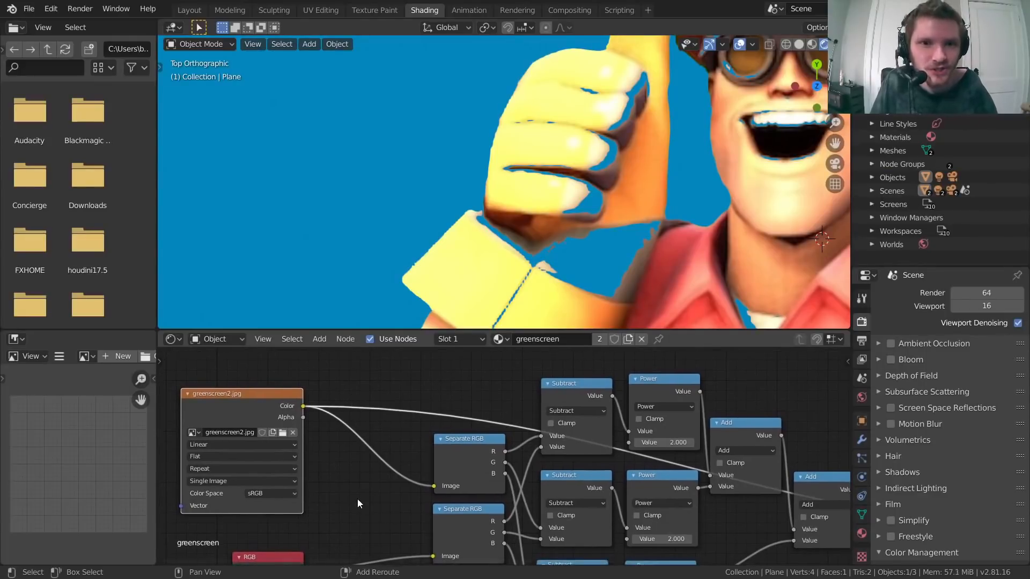
ctrl+right_drag(358, 501, 409, 386)
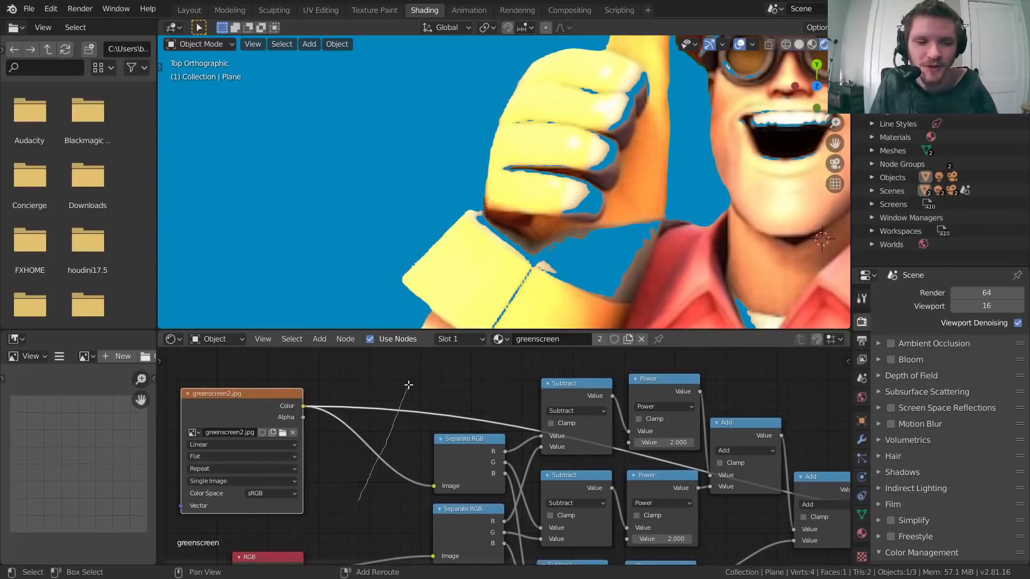
shift+right_drag(409, 384, 407, 385)
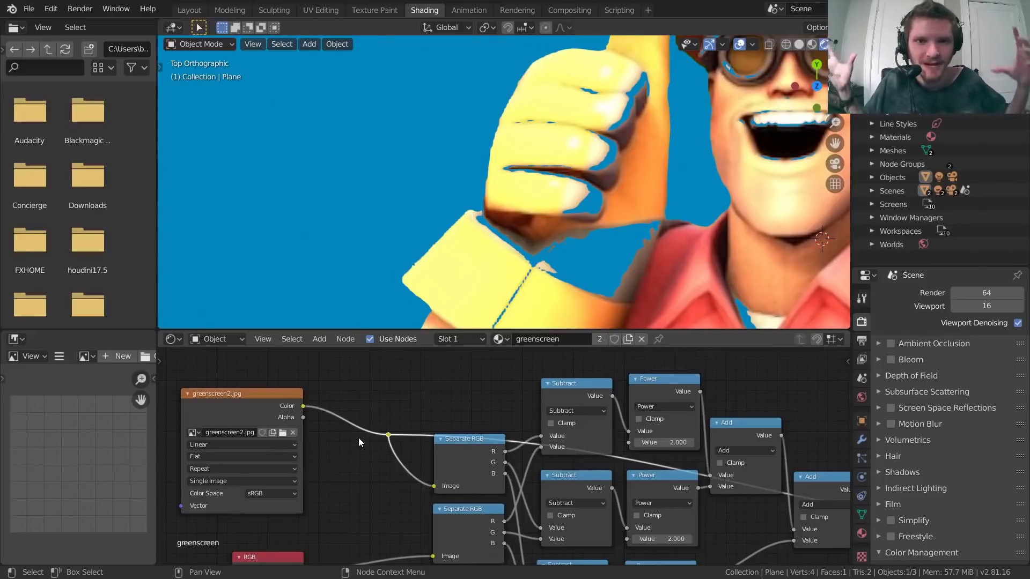
scroll(358, 438, up, 2)
middle_drag(295, 421, 353, 440)
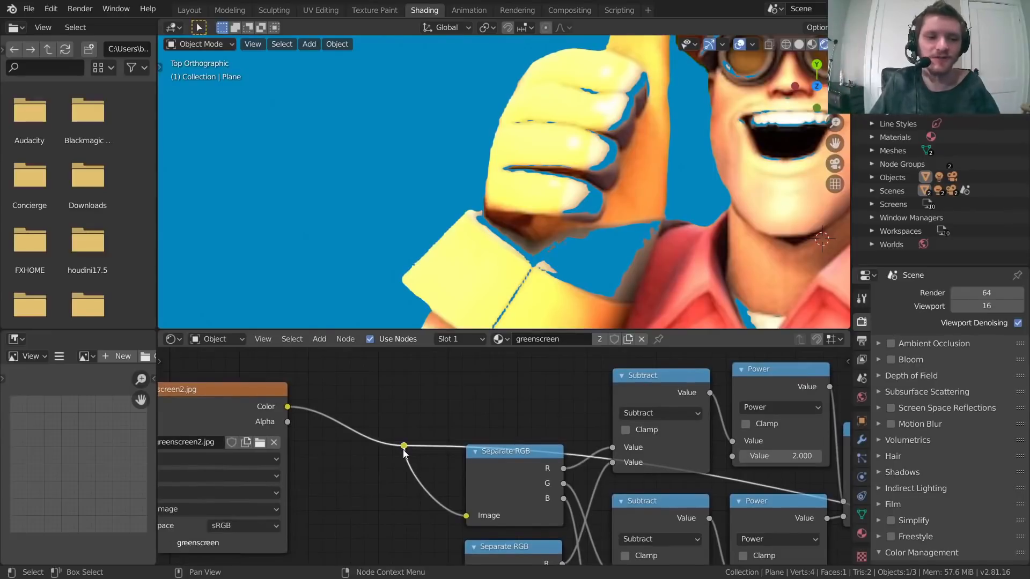
scroll(403, 449, down, 3)
middle_drag(411, 461, 333, 371)
scroll(333, 375, down, 4)
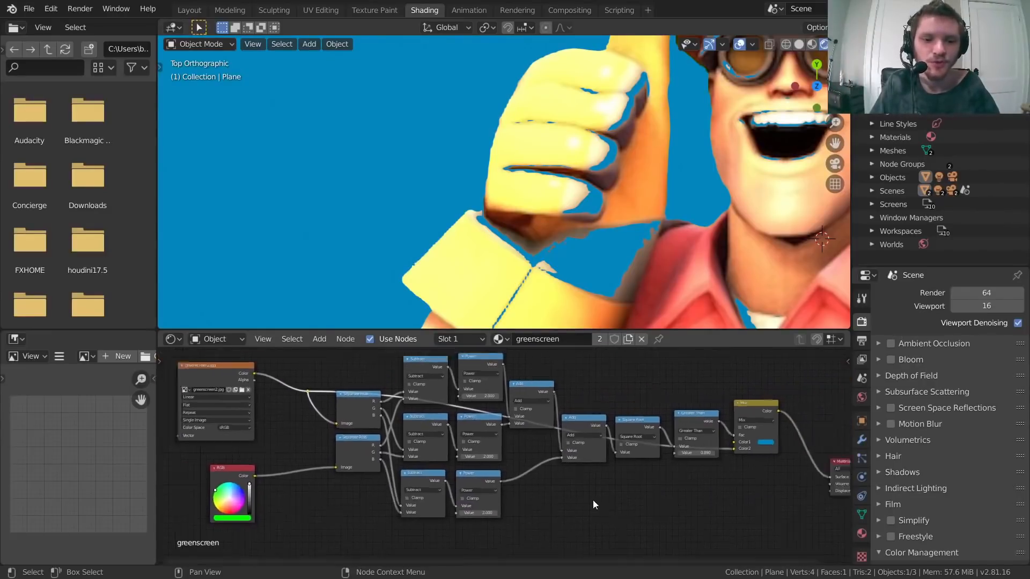
Step: Try adding a second reroute point on the link between the texture's Color output and the existing reroute, and moving it upward
drag(698, 522, 342, 371)
middle_drag(342, 371, 415, 460)
scroll(465, 445, up, 2)
scroll(466, 446, up, 2)
key(shift+a)
mouse_move(391, 390)
text(r)
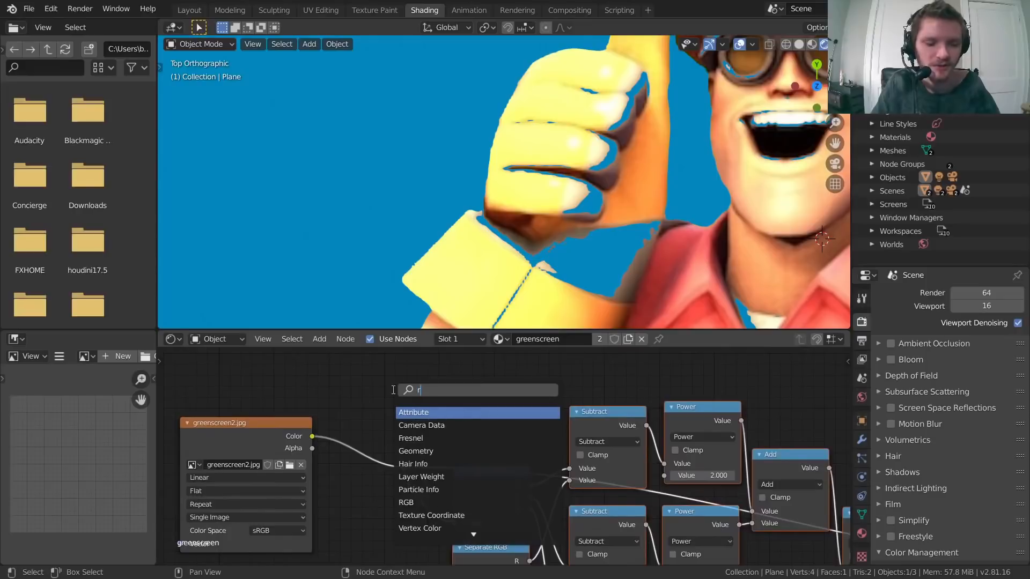
text(gb)
key(Return)
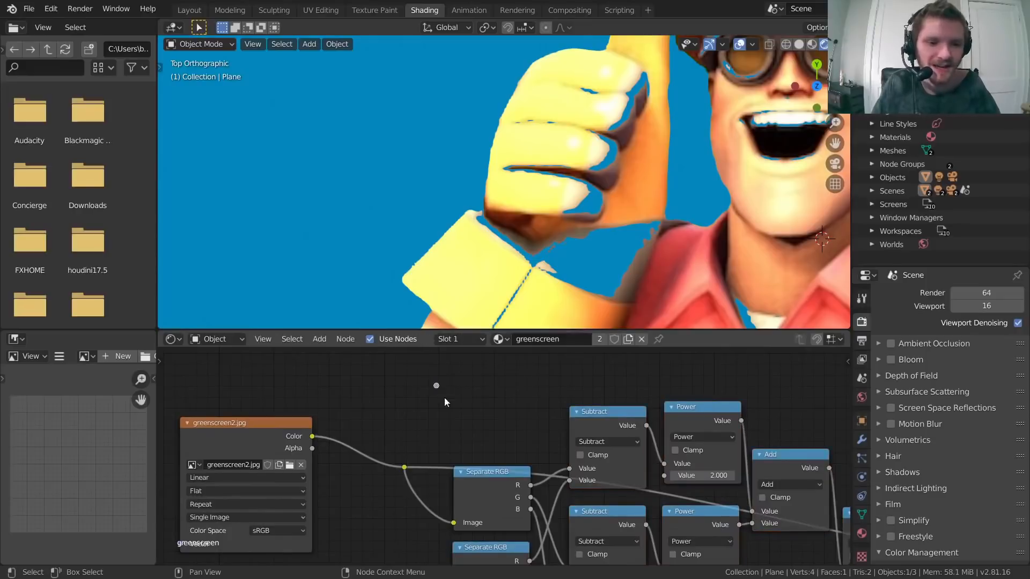
scroll(437, 386, up, 2)
click(276, 462)
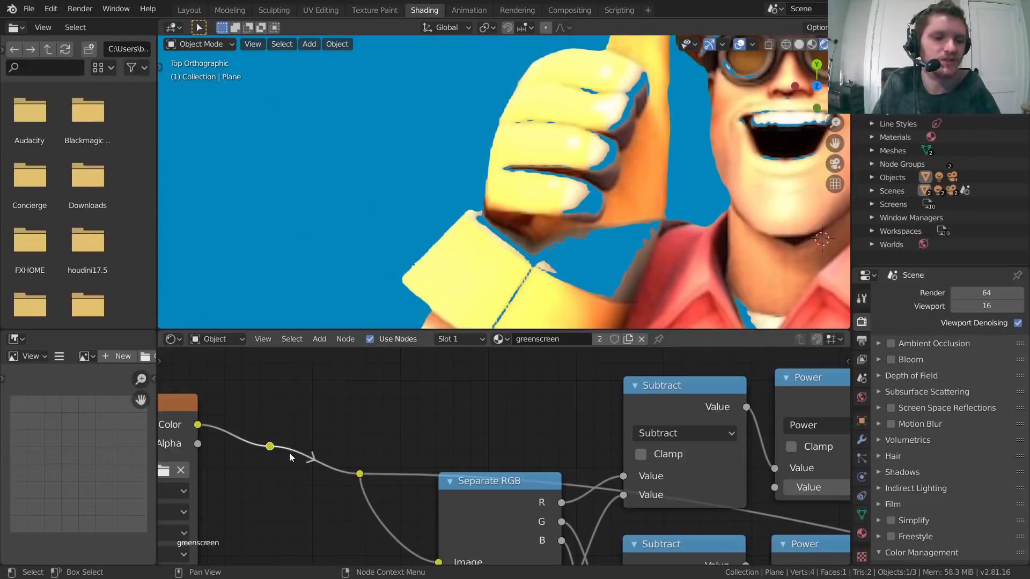
key(g)
click(333, 357)
Step: Undo the move and the addition of the extra reroute point
middle_drag(314, 402, 311, 447)
key(ctrl+z)
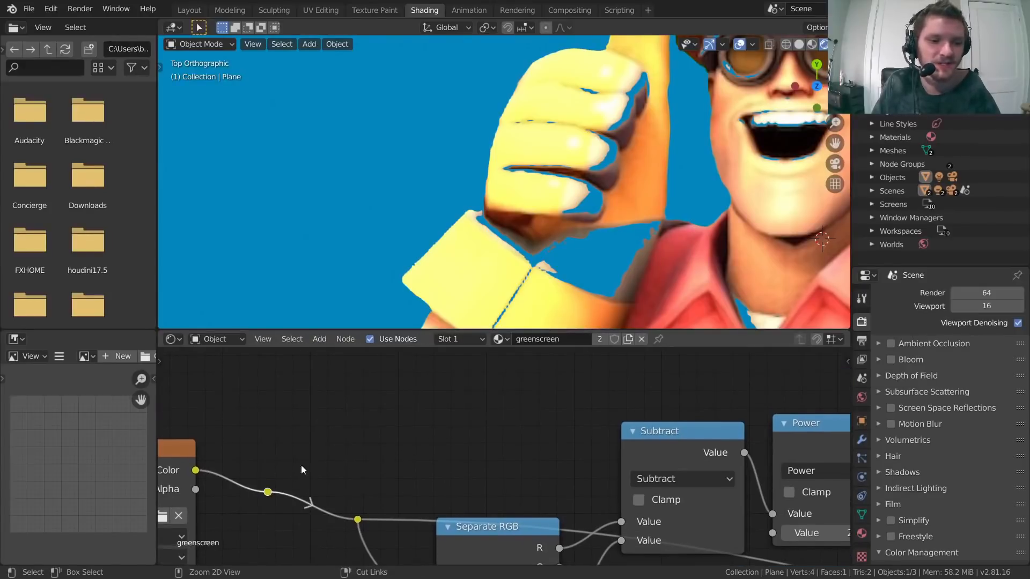
key(ctrl+z)
key(ctrl+z)
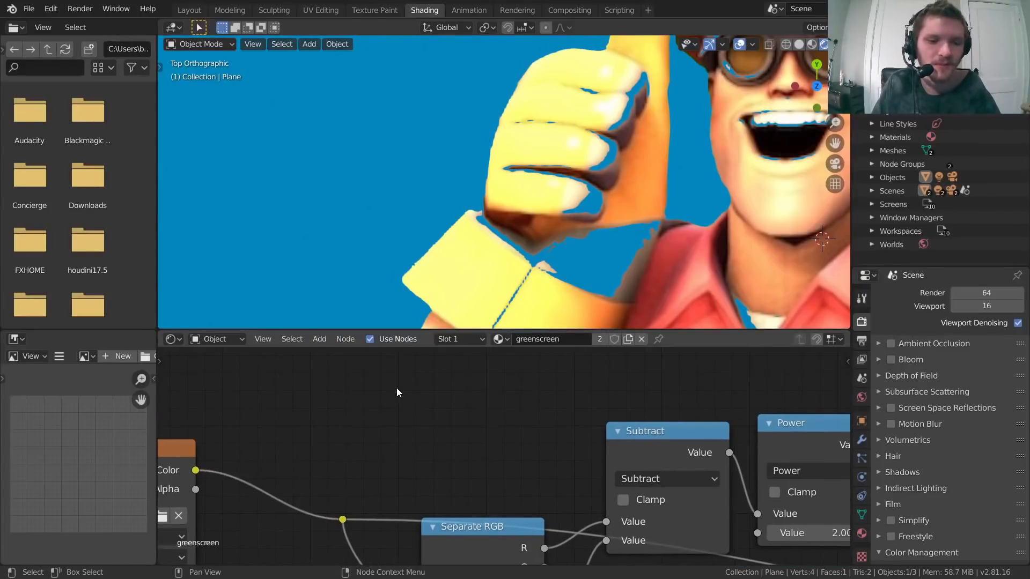
Step: Group all the keying nodes and the shared reroute, leaving out the texture, RGB and Material Output nodes
scroll(397, 392, down, 14)
middle_drag(497, 466, 366, 383)
drag(710, 523, 317, 362)
middle_drag(385, 406, 354, 417)
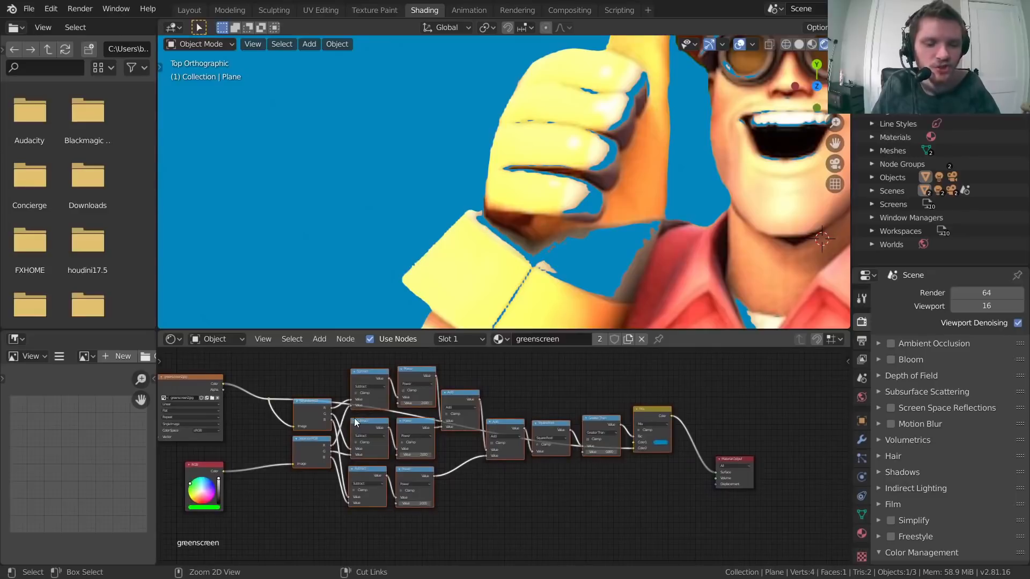
key(ctrl+g)
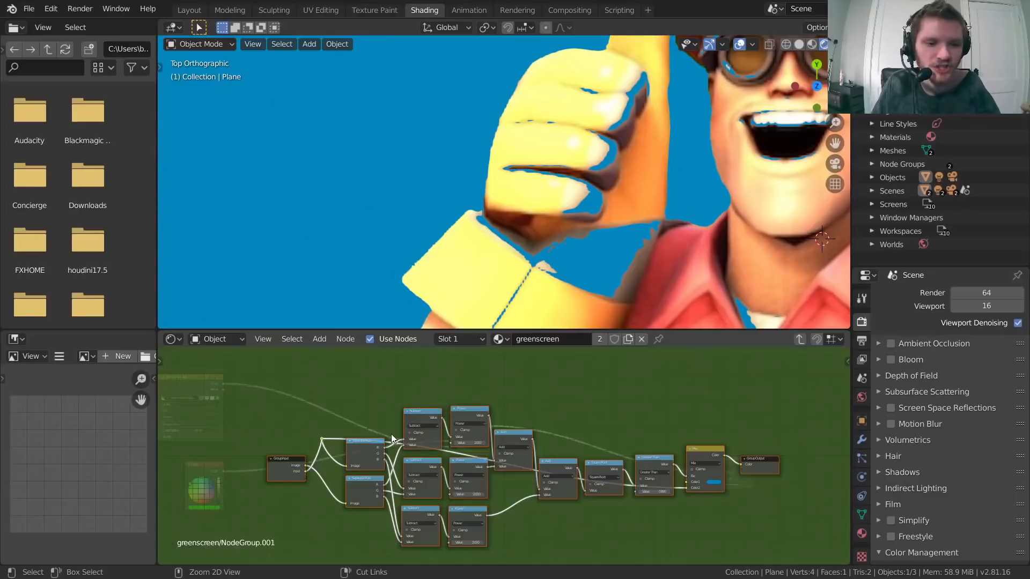
Step: Leave the group's interior and move the new group node next to the Material Output
click(800, 338)
click(444, 412)
drag(452, 413, 654, 452)
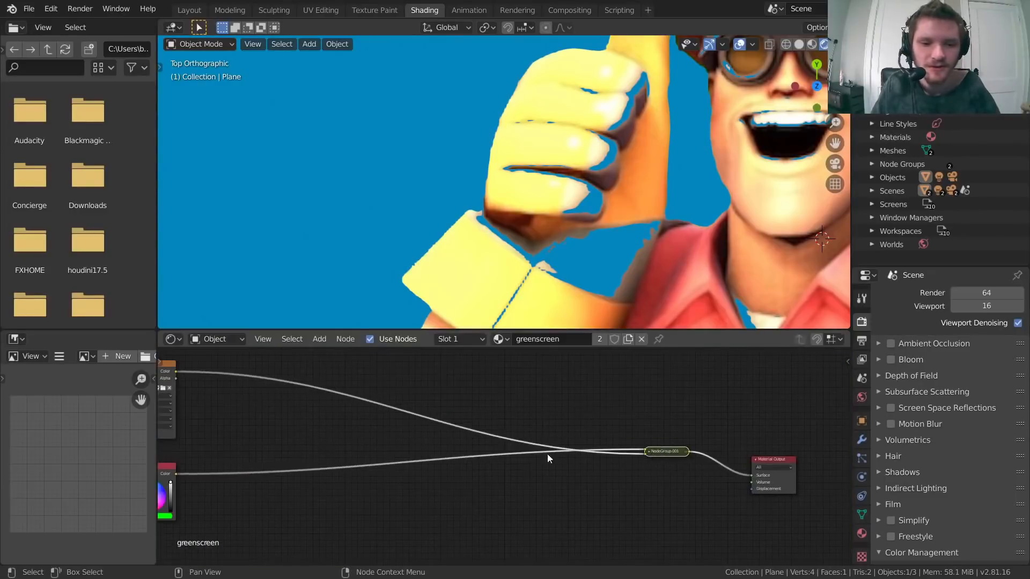
Step: Expand the collapsed group node and arrange the RGB node above the texture node ahead of it
middle_drag(531, 448, 617, 433)
drag(237, 367, 615, 493)
drag(244, 452, 538, 359)
middle_drag(527, 386, 315, 400)
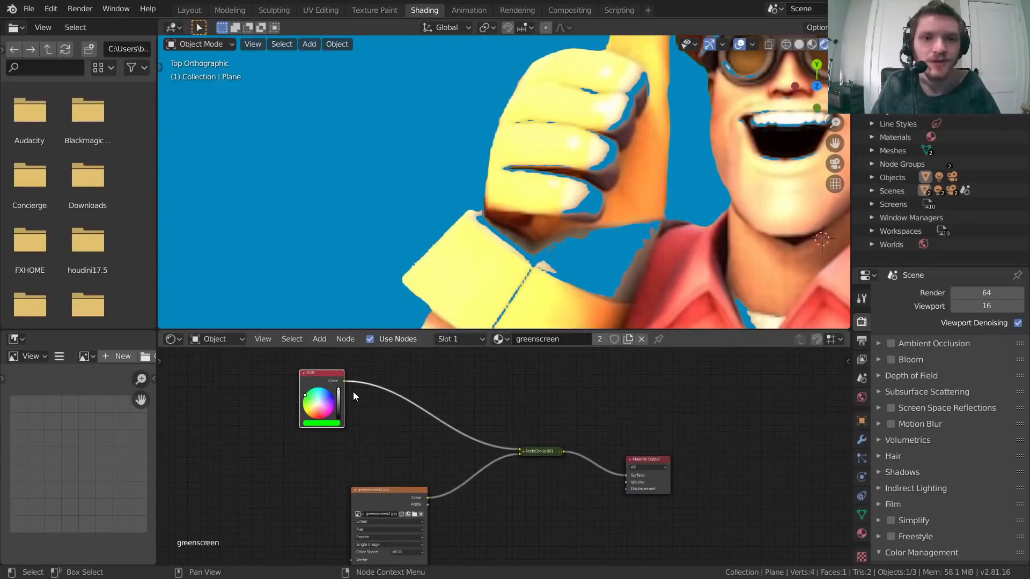
scroll(556, 458, up, 4)
click(533, 449)
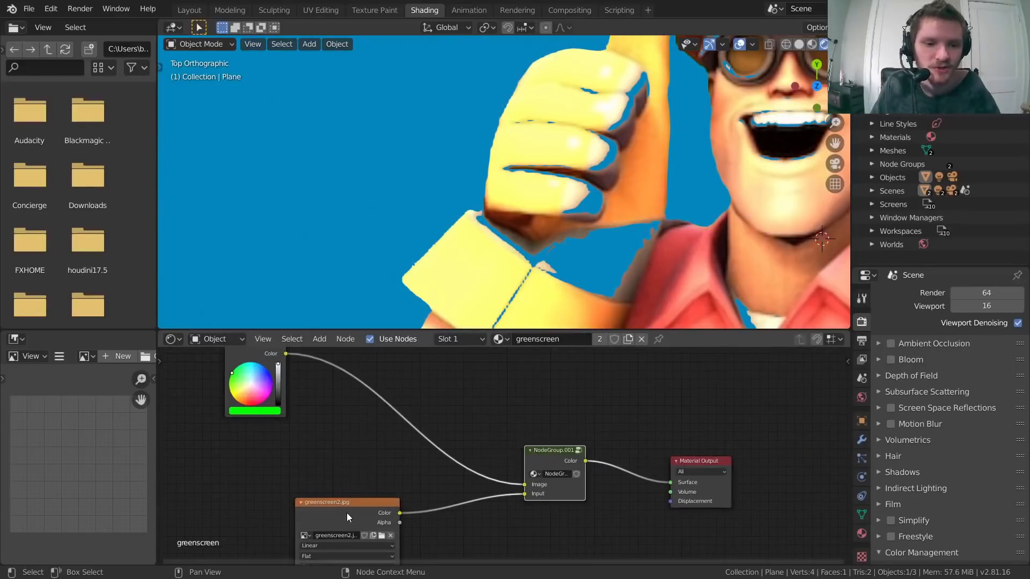
drag(346, 512, 224, 452)
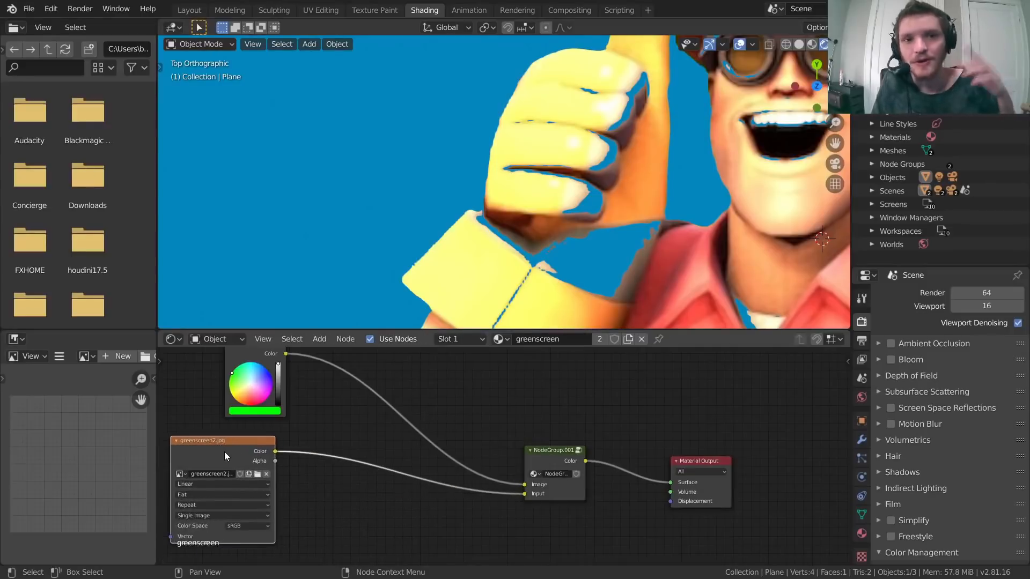
Step: Open the node group for editing and show its Interface settings in the sidebar
scroll(556, 491, up, 3)
scroll(555, 492, up, 2)
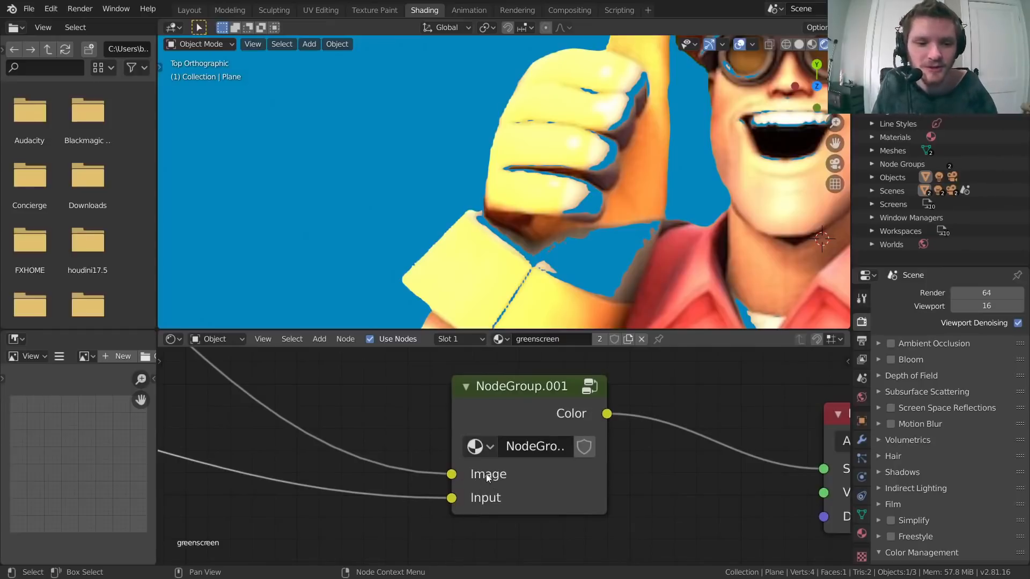
scroll(486, 474, down, 3)
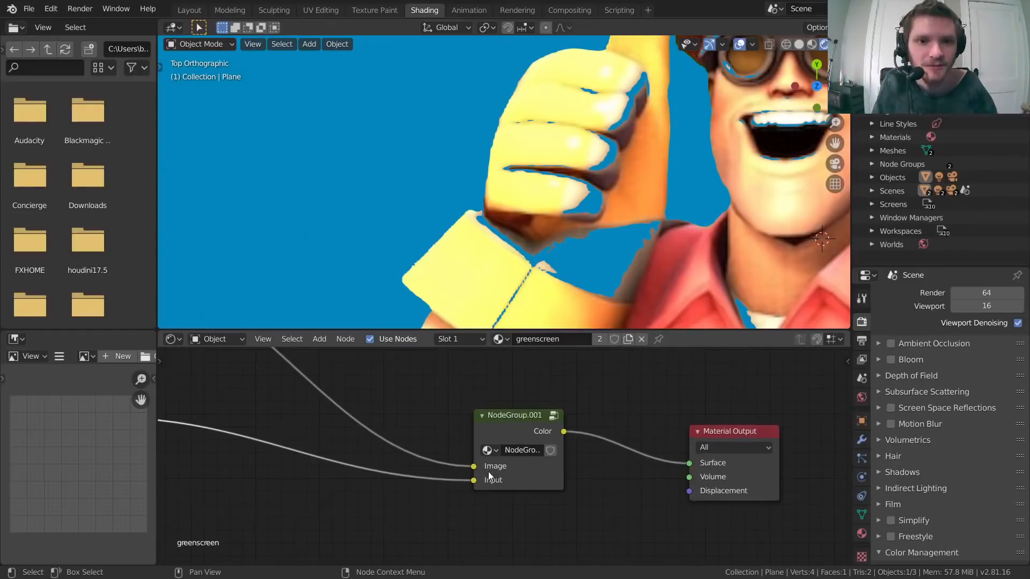
click(553, 418)
key(Home)
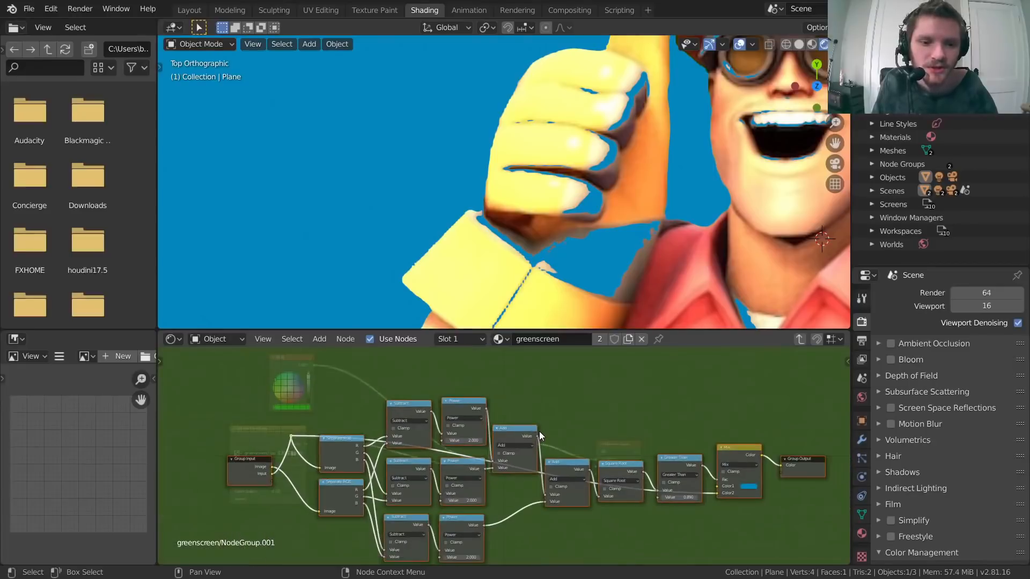
key(n)
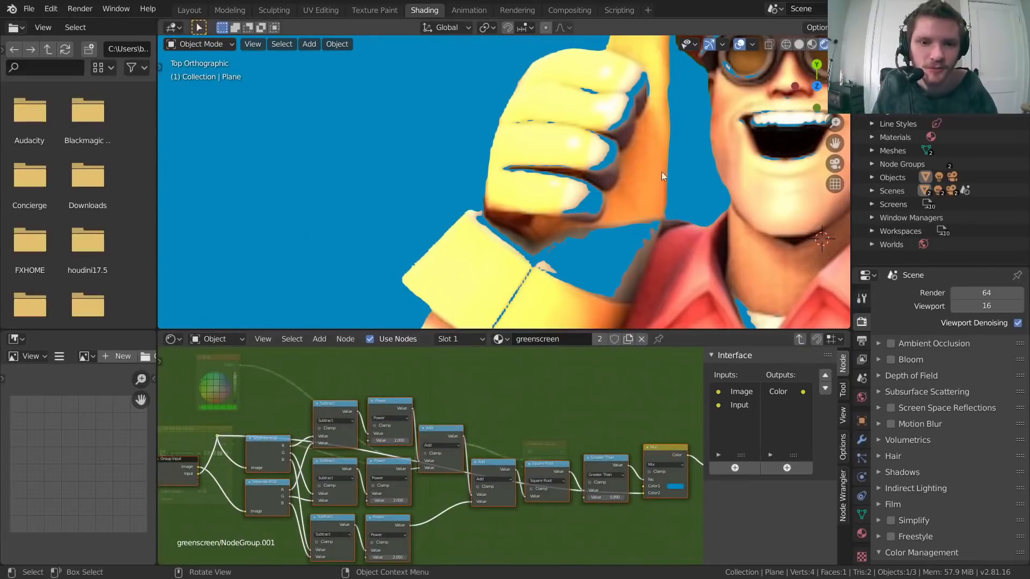
scroll(639, 108, down, 3)
key(n)
key(n)
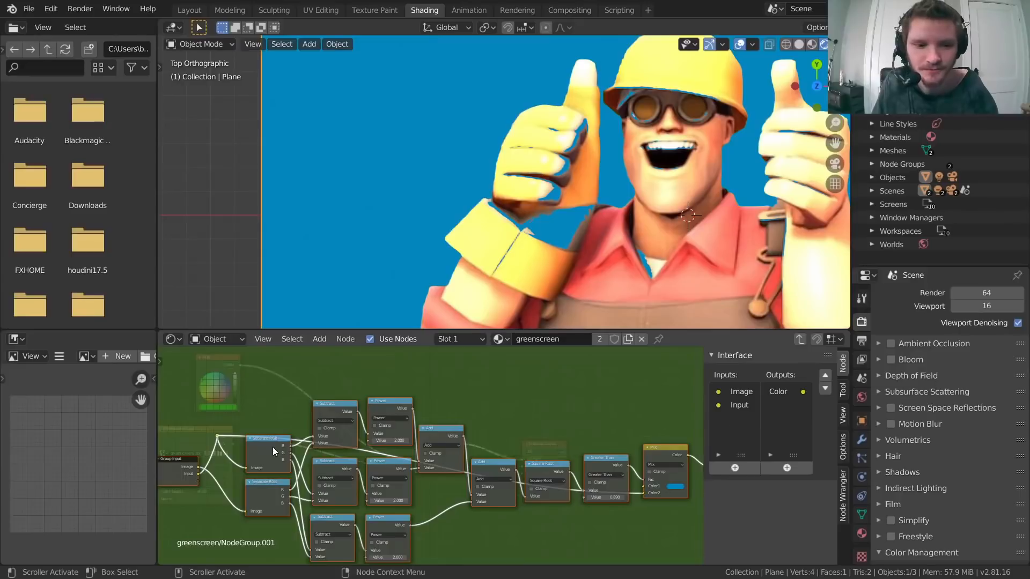
Step: Bring the Group Input node into view beside the Interface settings and widen the sidebar slightly
middle_drag(264, 455, 491, 434)
scroll(467, 449, up, 5)
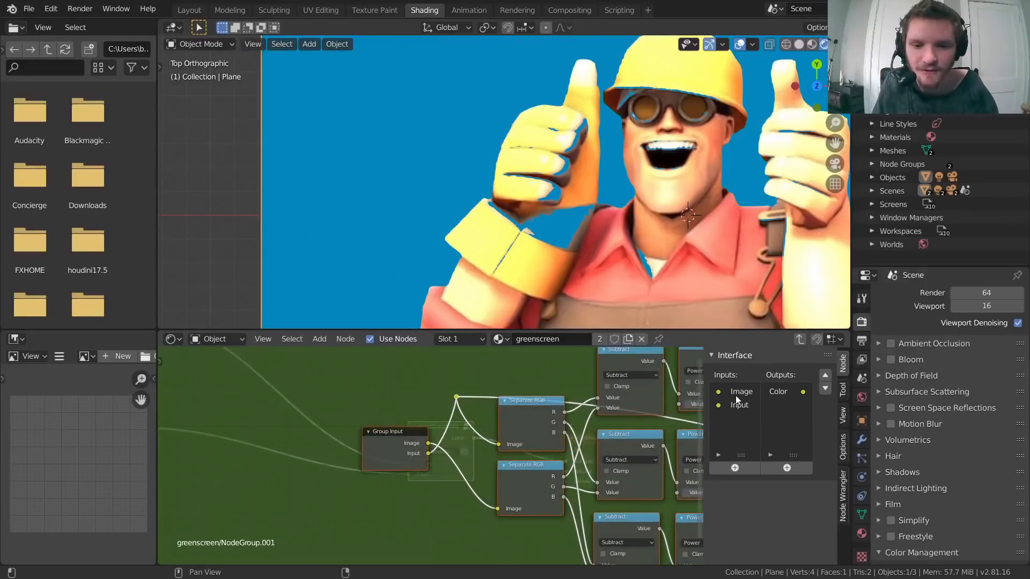
click(844, 385)
click(843, 370)
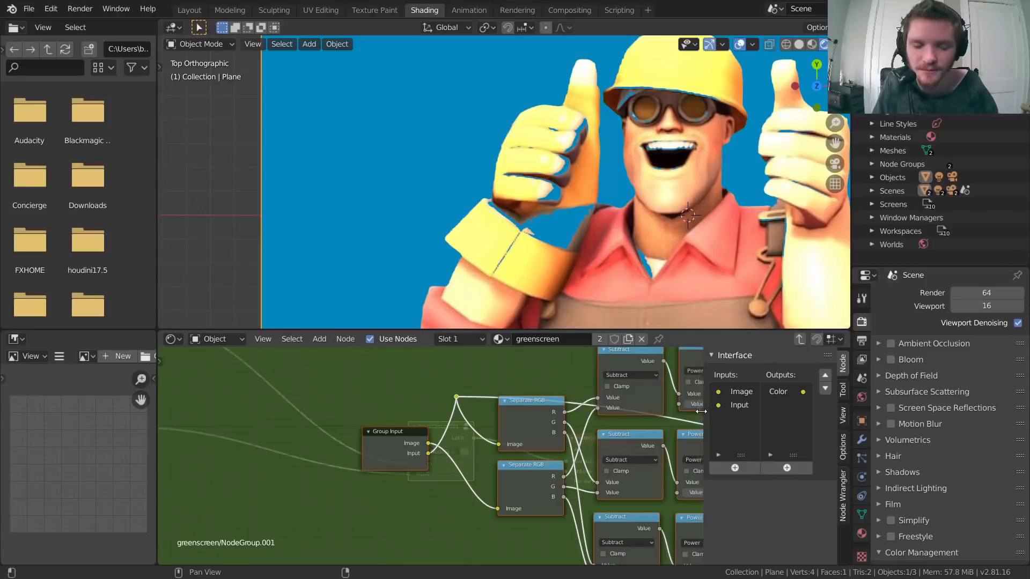
drag(704, 411, 693, 411)
Step: Examine the node chain inside the group and compare the Group Input sockets with the outer group node's inputs
middle_drag(677, 436, 570, 436)
middle_drag(657, 456, 222, 429)
scroll(456, 436, down, 6)
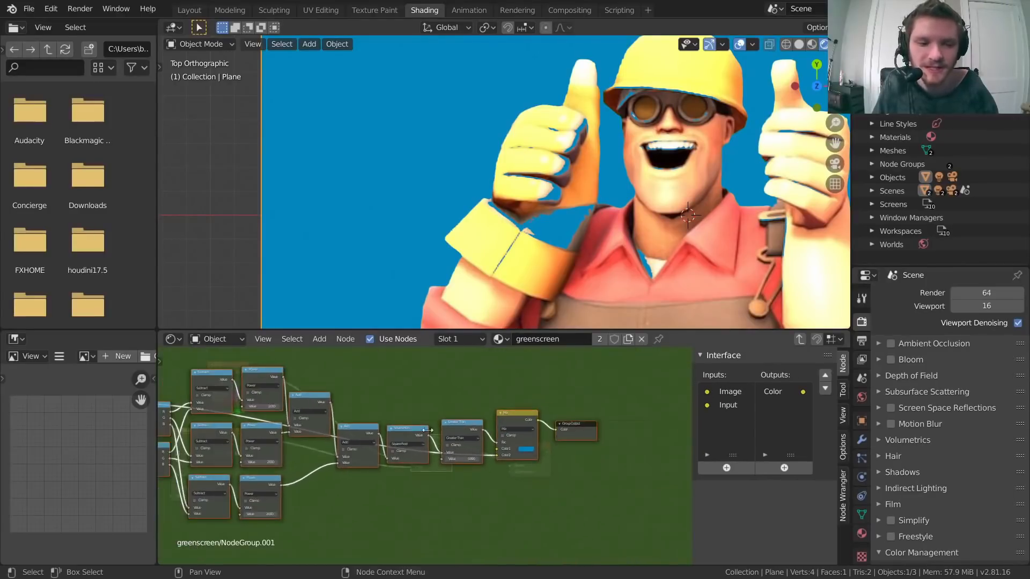
middle_drag(300, 451, 459, 448)
middle_drag(382, 436, 405, 439)
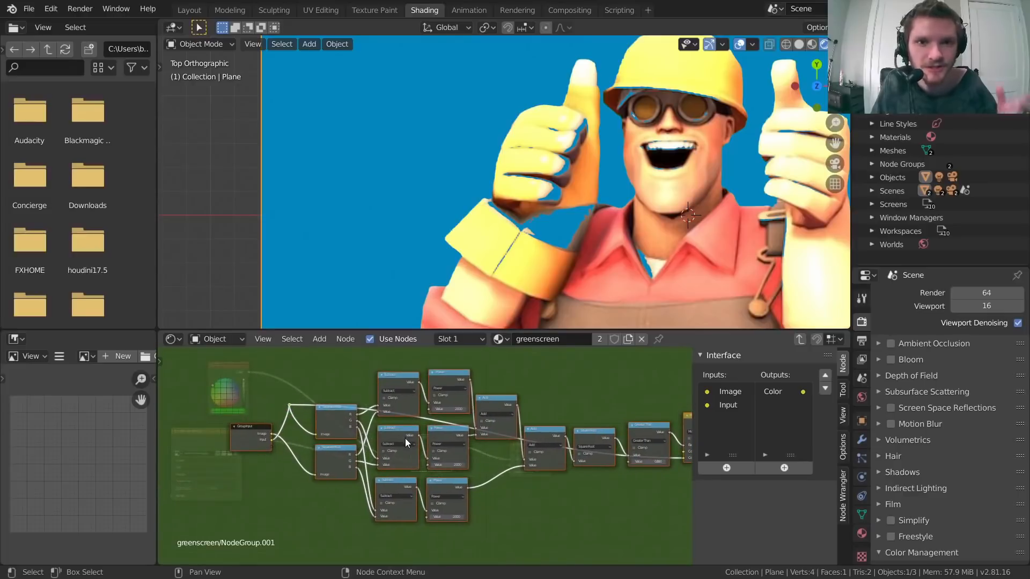
scroll(404, 436, up, 5)
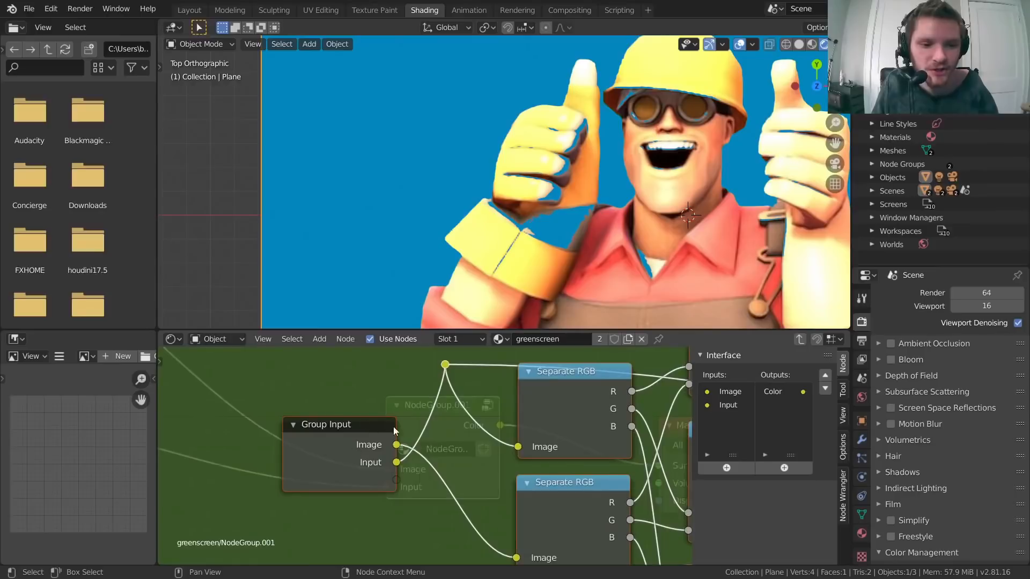
middle_drag(384, 433, 448, 310)
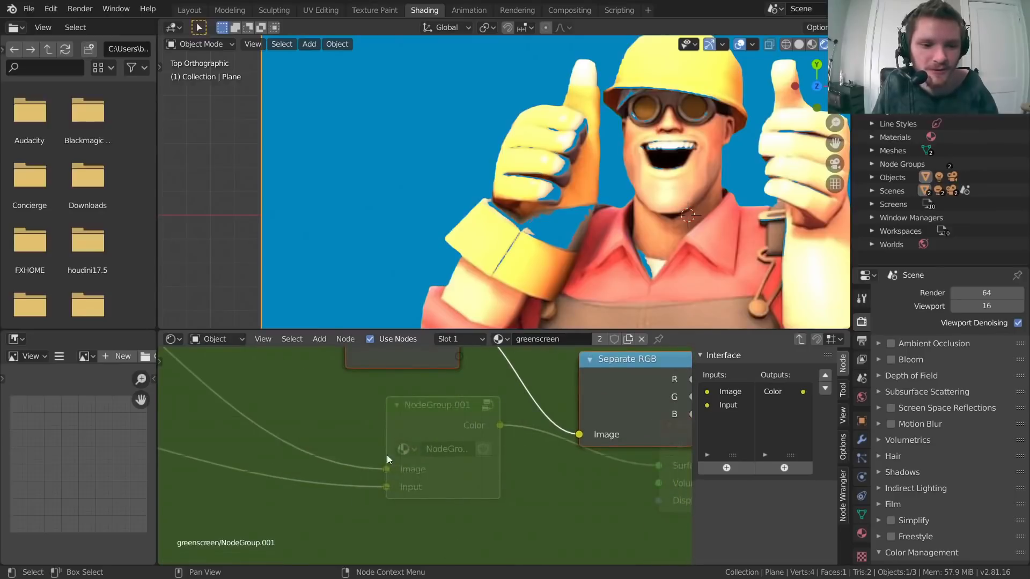
middle_drag(371, 471, 395, 478)
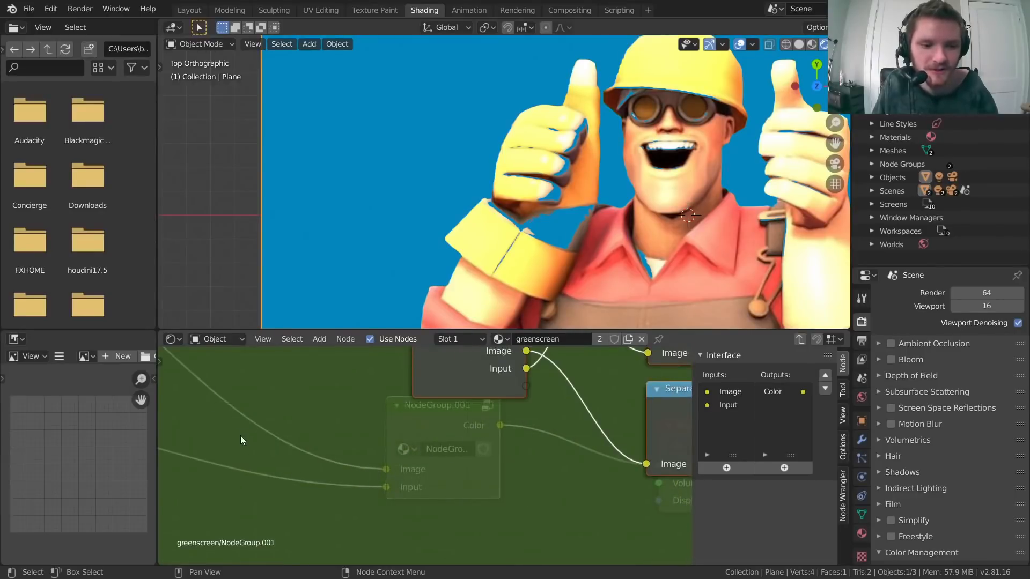
middle_drag(482, 422, 348, 413)
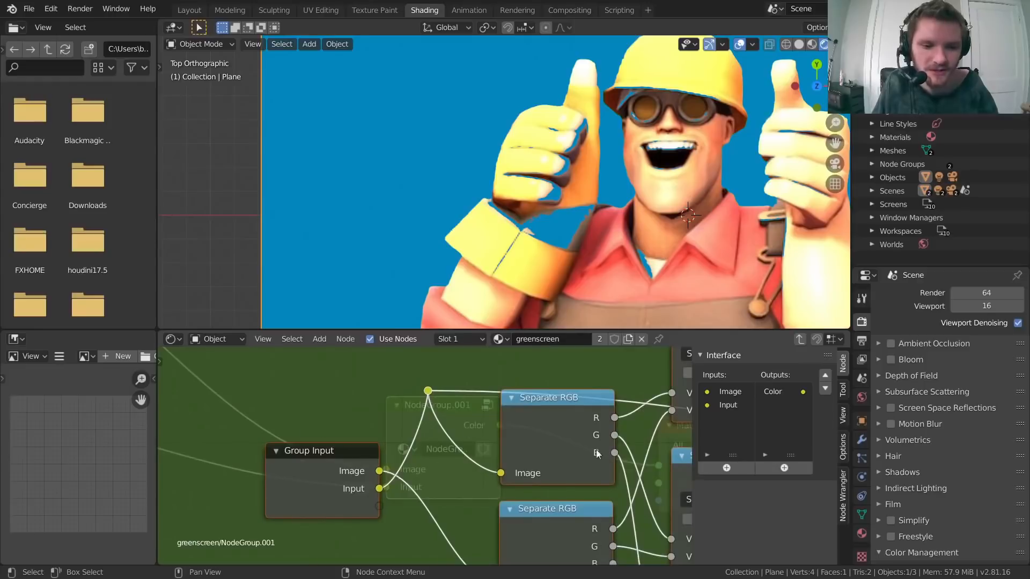
Step: Examine the Group Output node's Color socket and the path leading to it from the Group Input
scroll(596, 449, down, 8)
middle_drag(581, 438, 423, 406)
scroll(394, 401, up, 4)
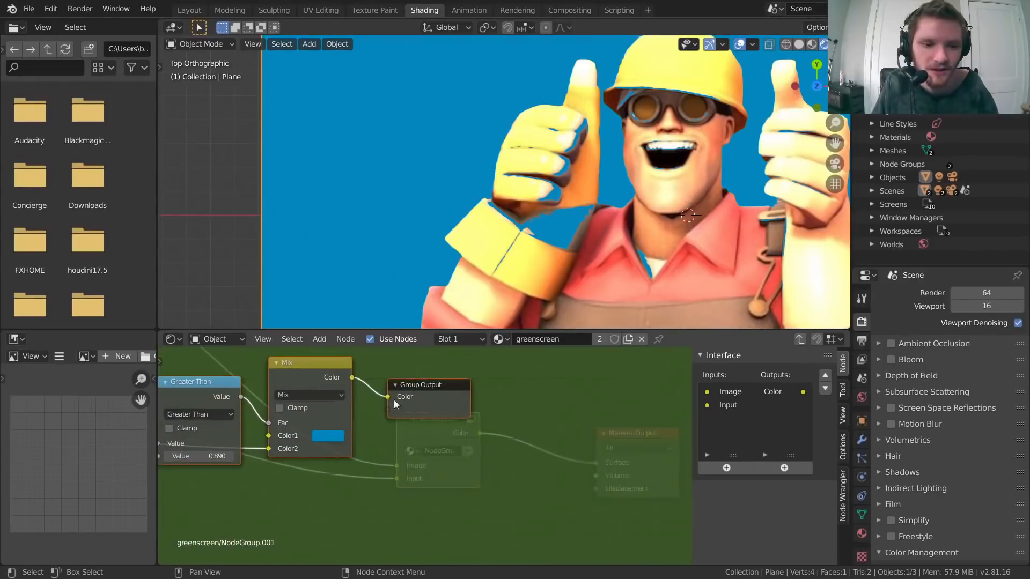
scroll(353, 391, down, 8)
middle_drag(279, 417, 564, 423)
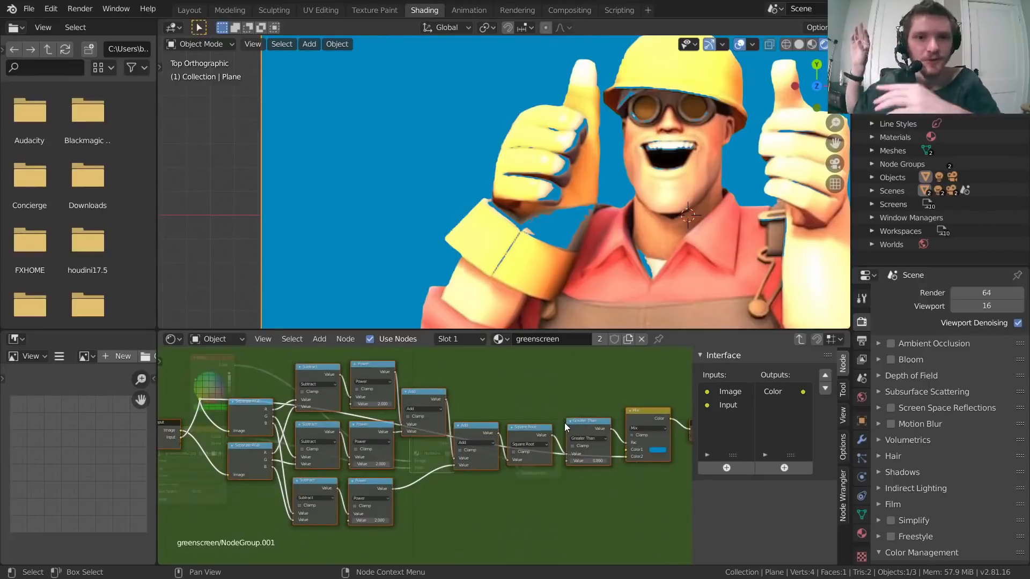
key(Home)
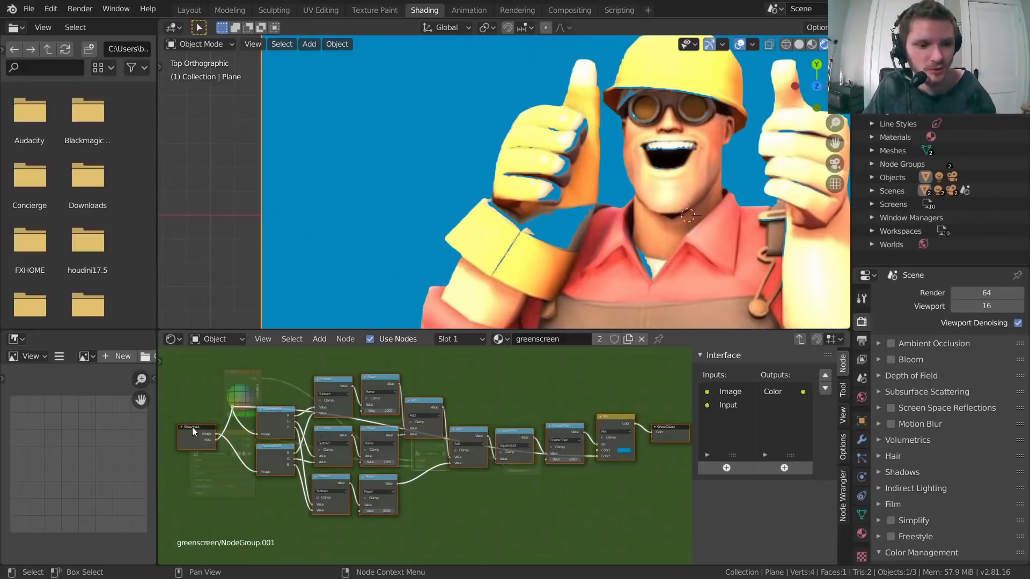
middle_drag(621, 442, 437, 453)
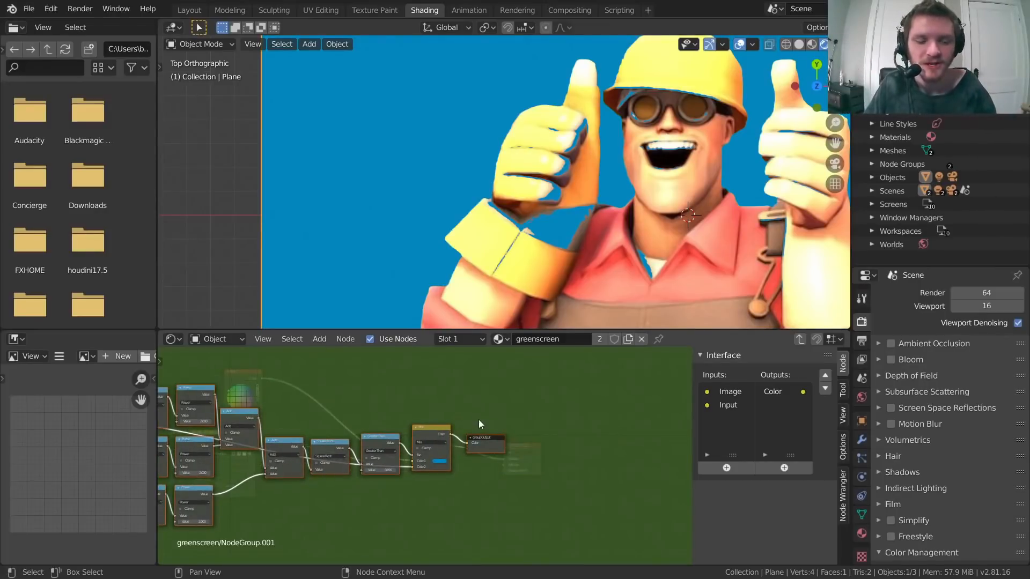
middle_drag(300, 440, 576, 453)
scroll(423, 459, up, 9)
middle_drag(320, 457, 531, 449)
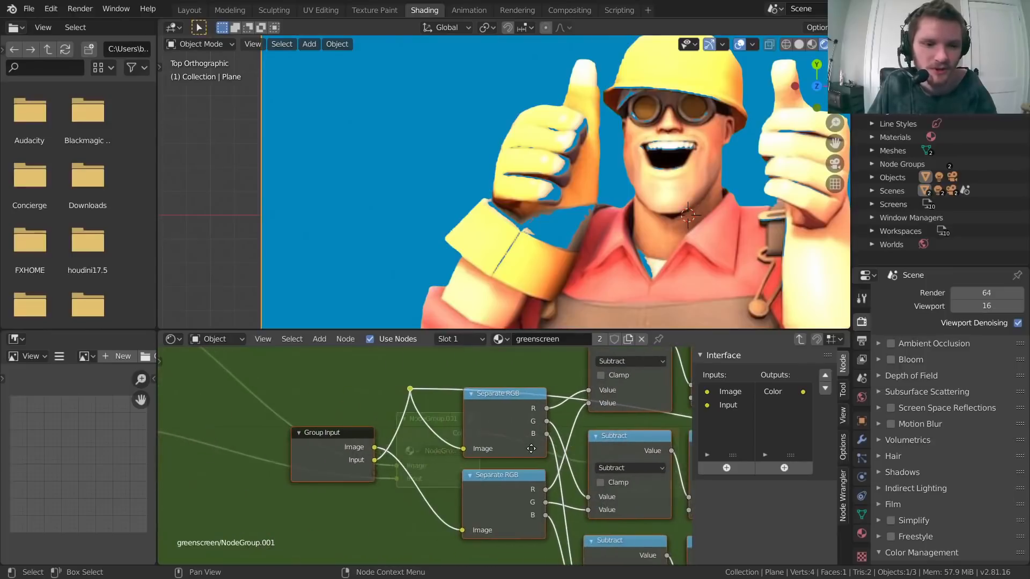
Step: Reorder the group's inputs so that Image sits below Input
click(727, 391)
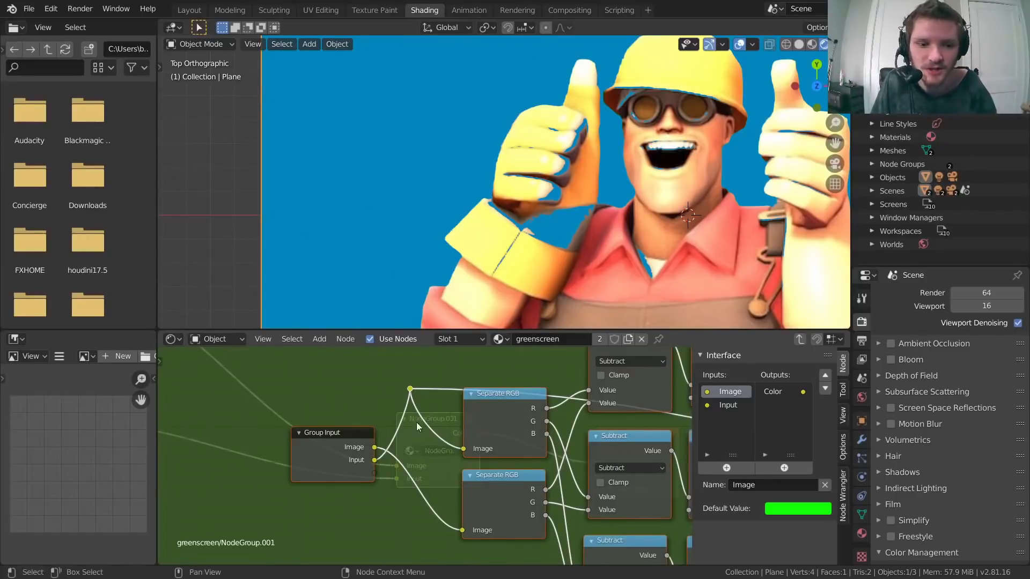
click(824, 391)
click(829, 378)
click(825, 387)
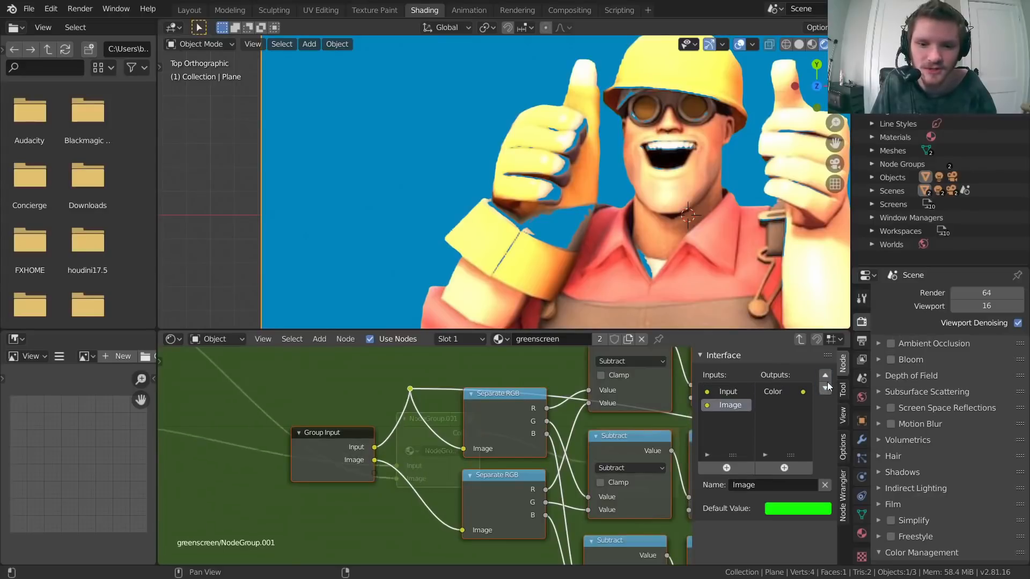
click(826, 380)
click(825, 387)
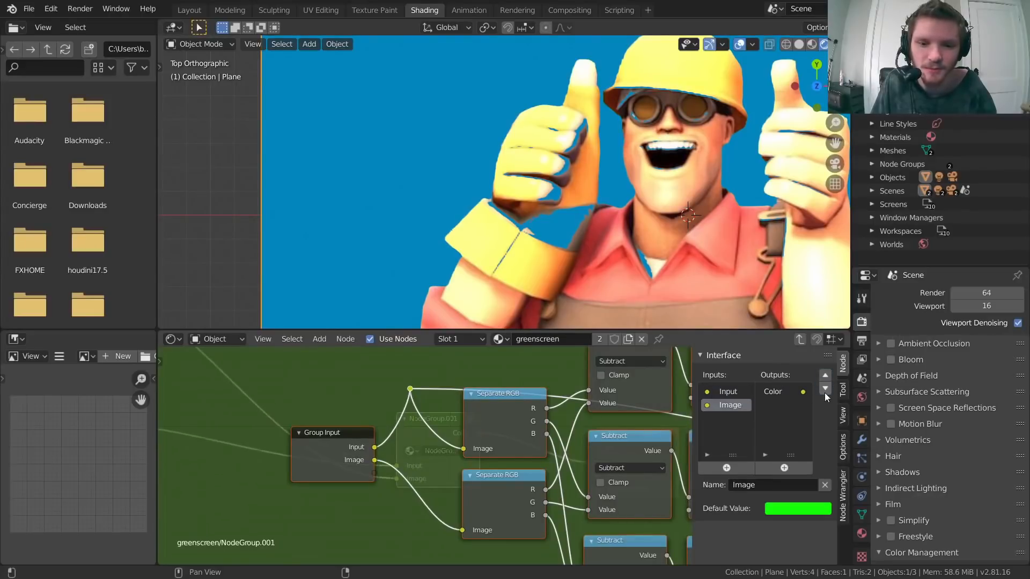
Step: Rename the group's Image input to "Keying Color"
click(763, 484)
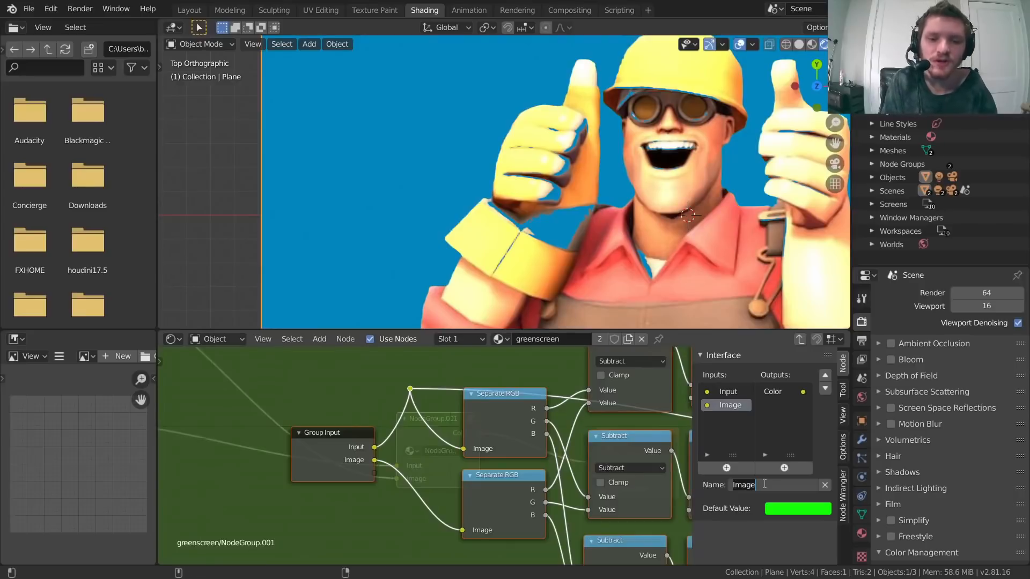
text(Keying Color)
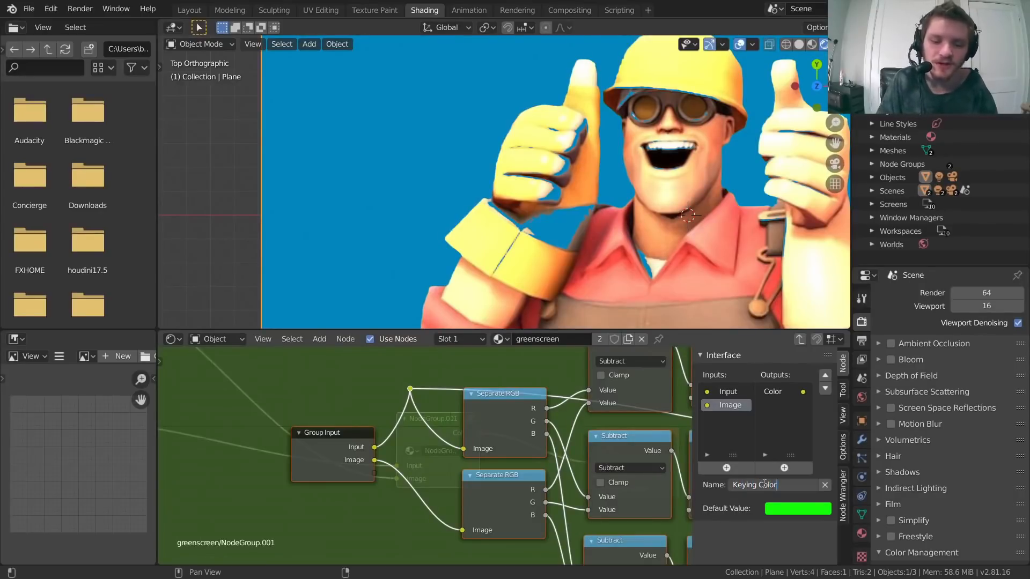
key(Return)
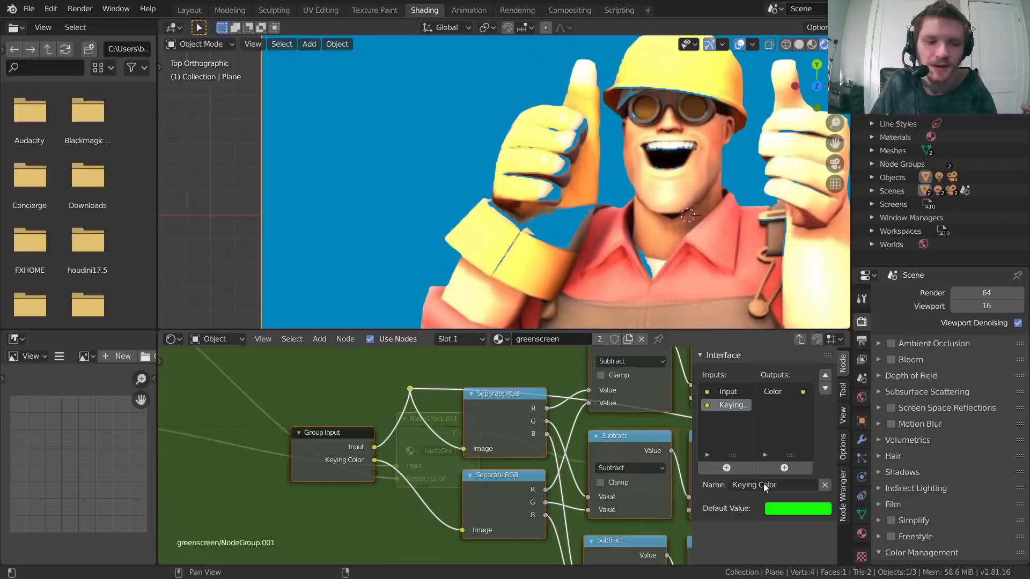
Step: Rename the group's first input from Input to "InputImage"
scroll(426, 425, up, 2)
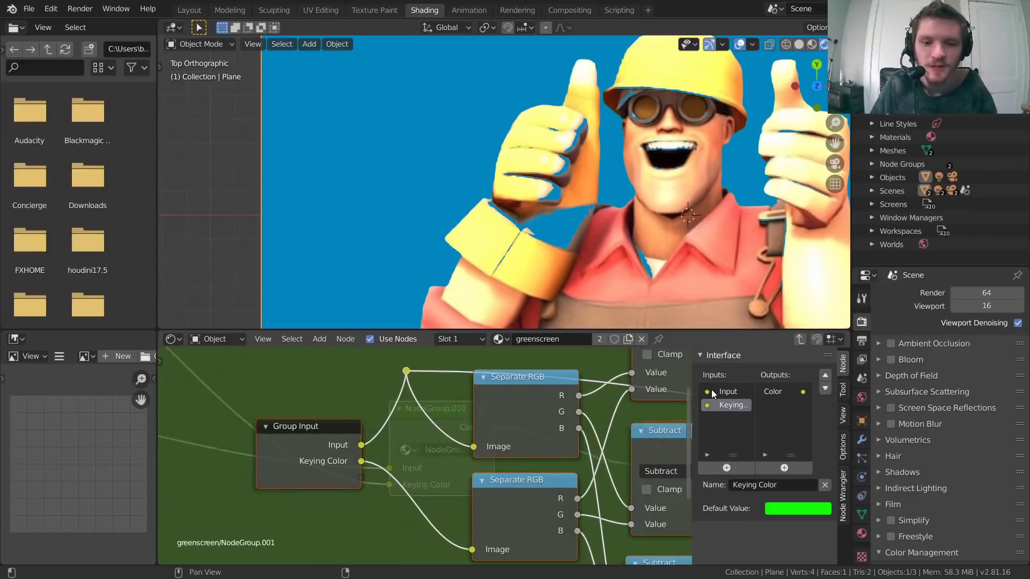
click(730, 393)
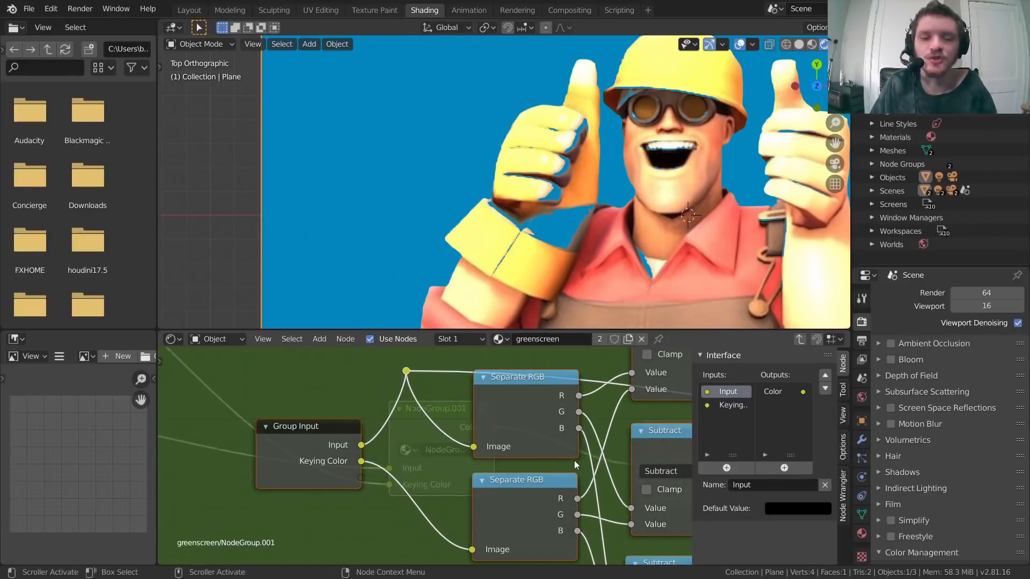
click(752, 485)
text(Inp)
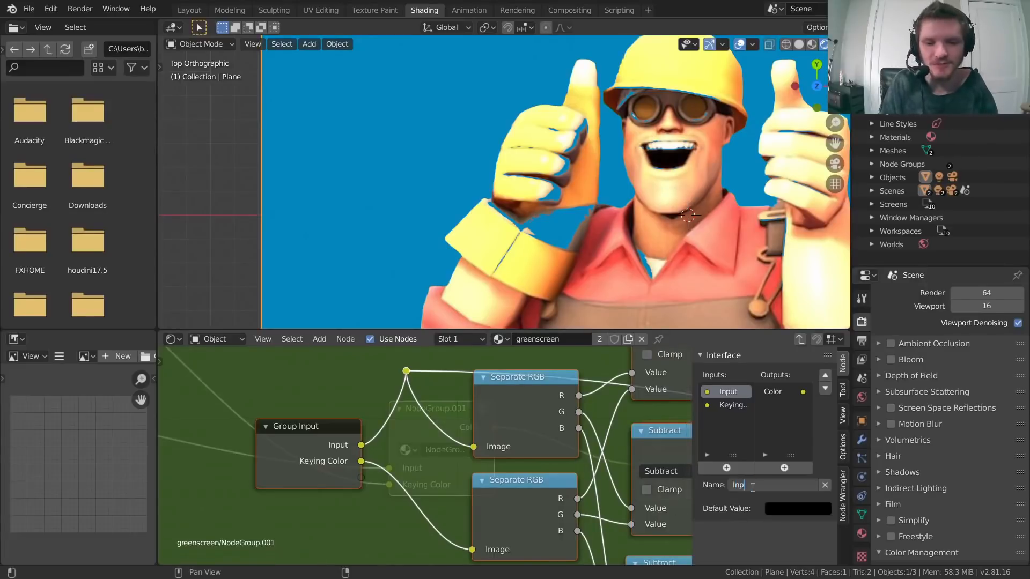
text(utm)
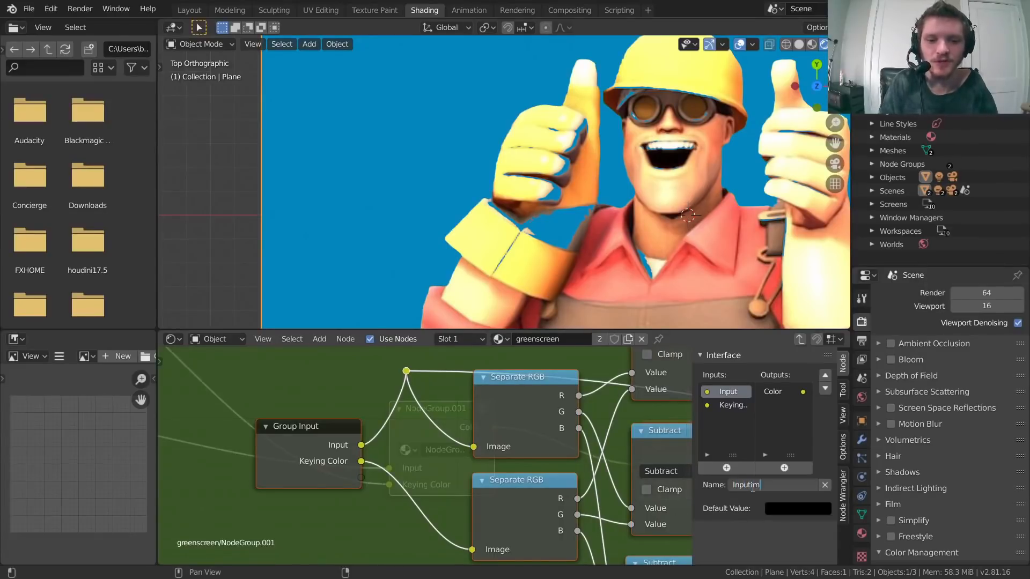
text(mage)
key(Return)
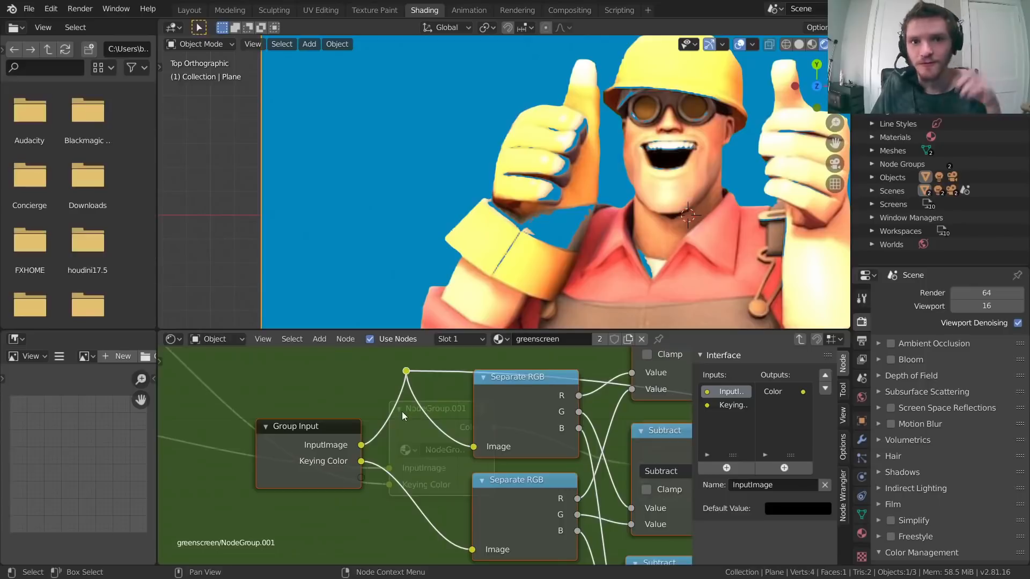
scroll(438, 446, down, 6)
middle_drag(418, 421, 334, 418)
scroll(335, 418, down, 1)
mouse_move(481, 426)
middle_down()
mouse_move(469, 421)
mouse_move(479, 428)
middle_up()
scroll(430, 414, up, 3)
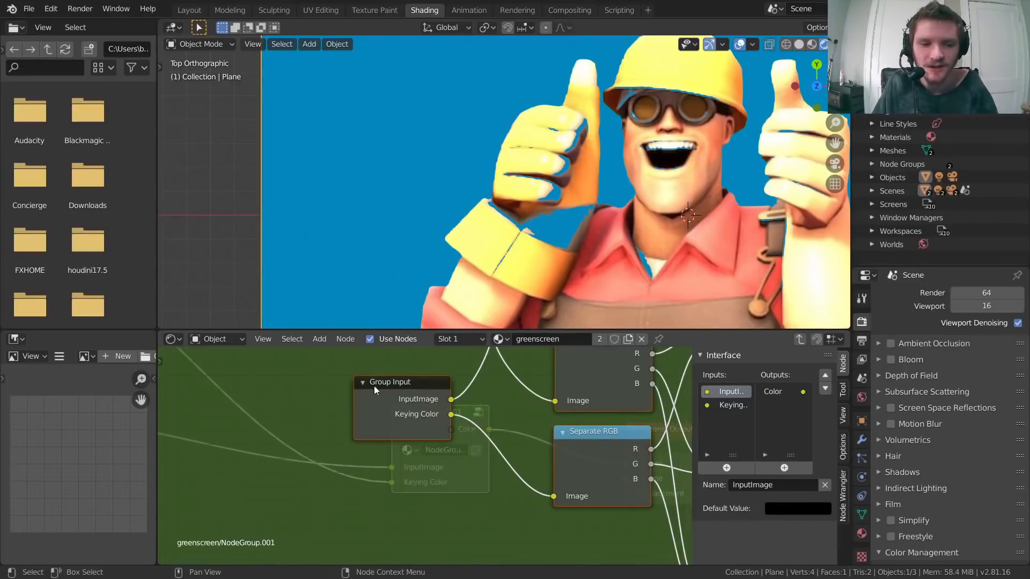
middle_drag(444, 397, 423, 424)
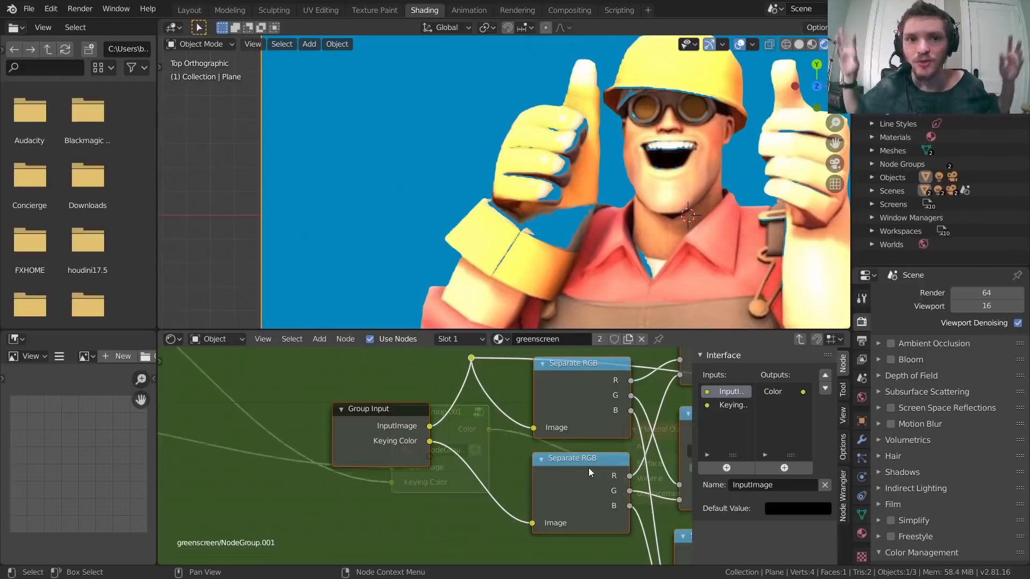
Step: Add a math node set to Add beside the Group Input, examine its default values, and delete the node
middle_drag(329, 443, 467, 517)
key(shift+a)
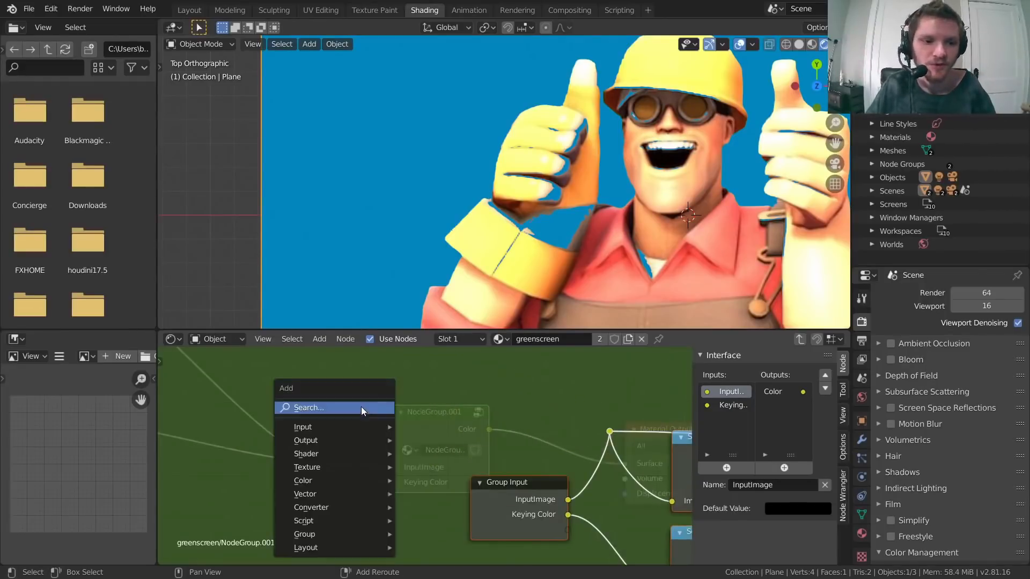
click(362, 408)
text(add)
key(Return)
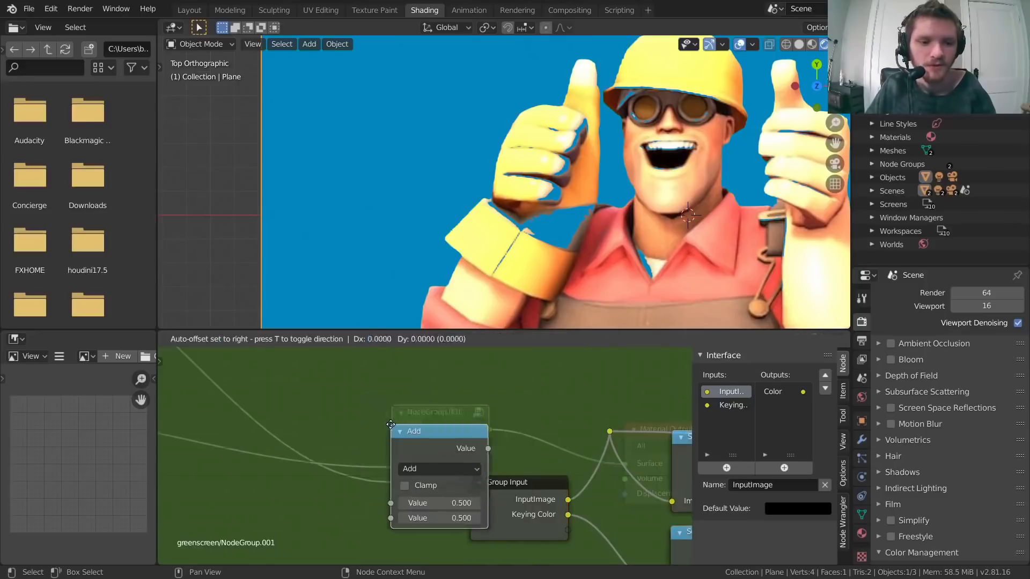
scroll(370, 432, up, 2)
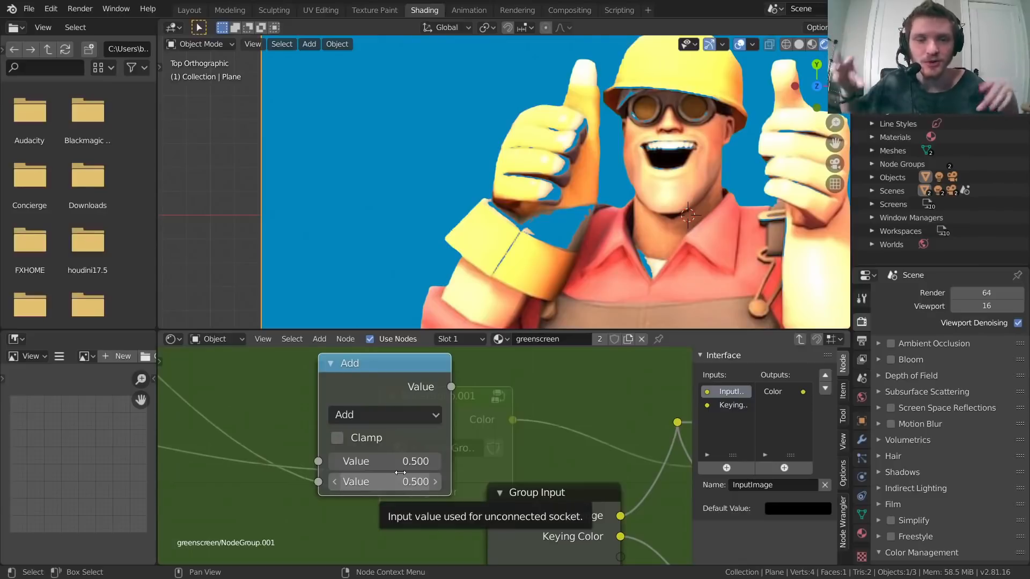
key(x)
Step: Set the default value of the group's Keying Color input to blue
middle_drag(555, 451, 336, 380)
click(345, 434)
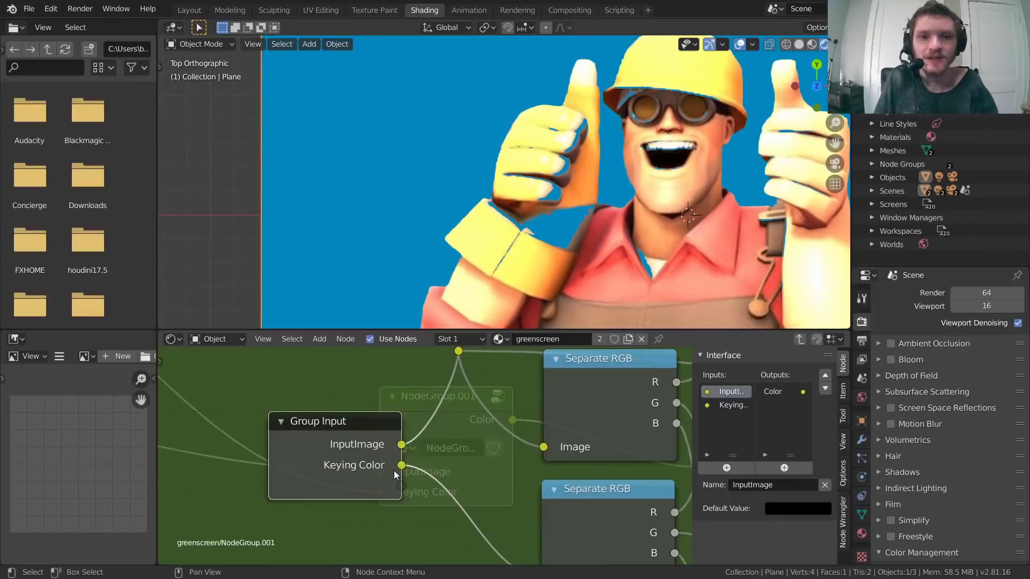
click(728, 405)
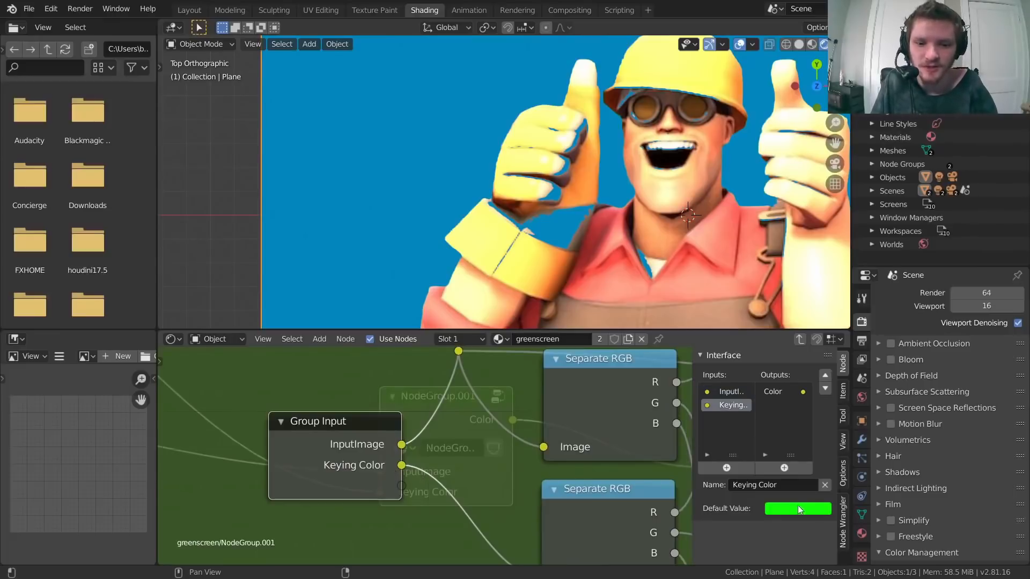
click(794, 510)
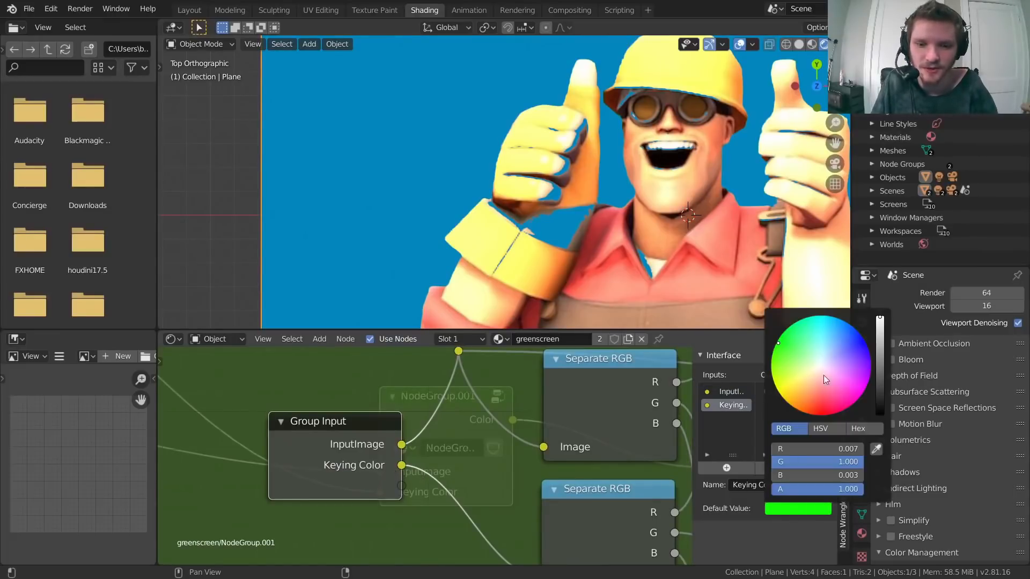
drag(837, 343, 847, 323)
Step: Exit the node group, cut the links into its InputImage and Keying Color sockets, and delete the group node from the material
middle_drag(426, 427, 260, 442)
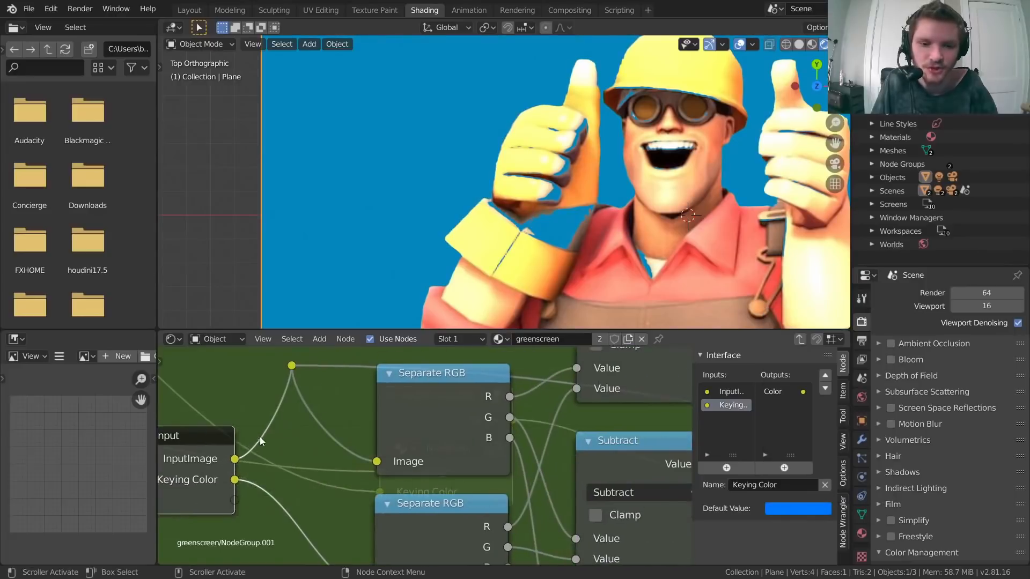
scroll(432, 399, down, 3)
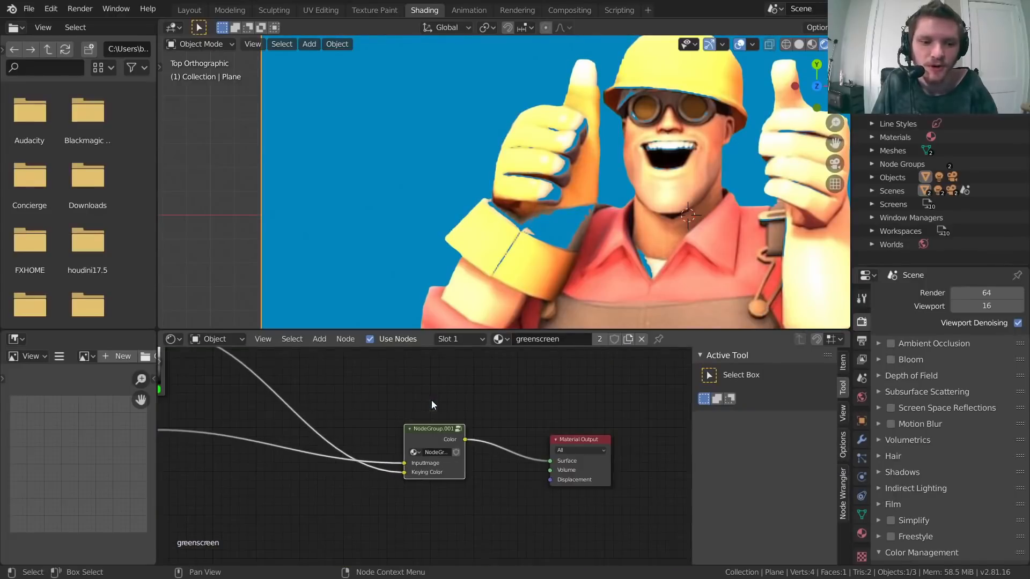
middle_drag(362, 433, 433, 456)
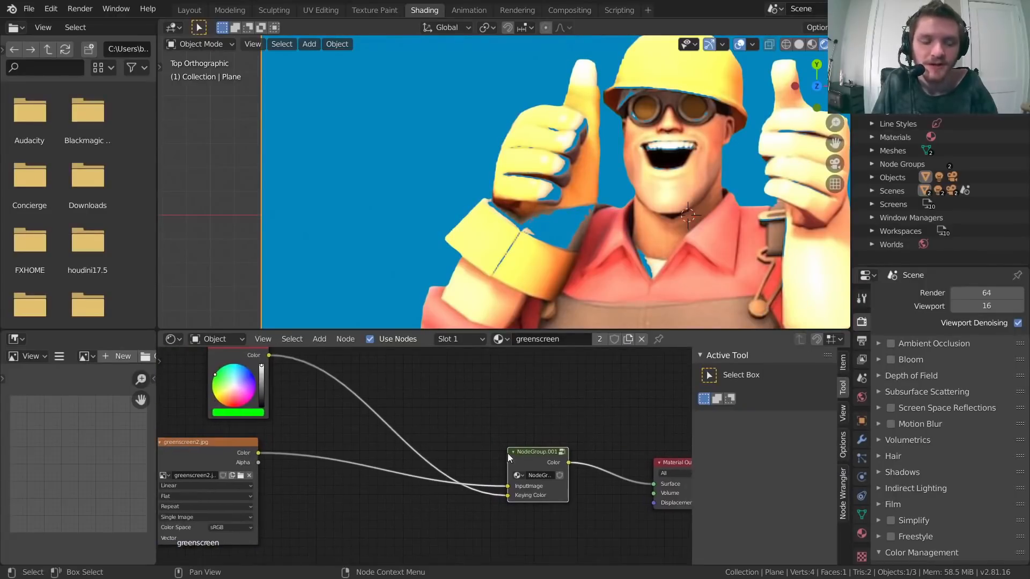
ctrl+right_drag(421, 448, 429, 470)
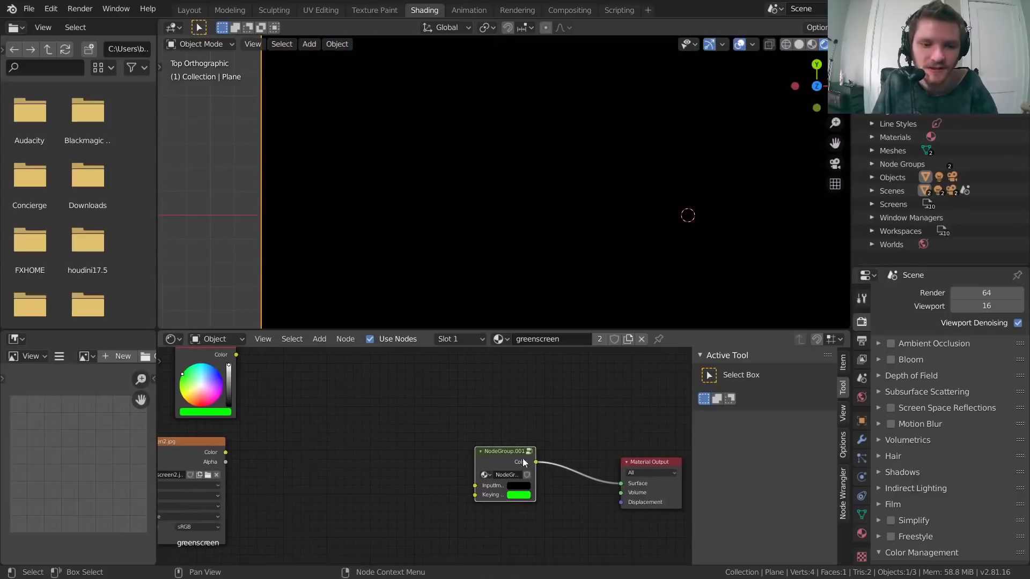
key(x)
middle_drag(481, 416, 388, 409)
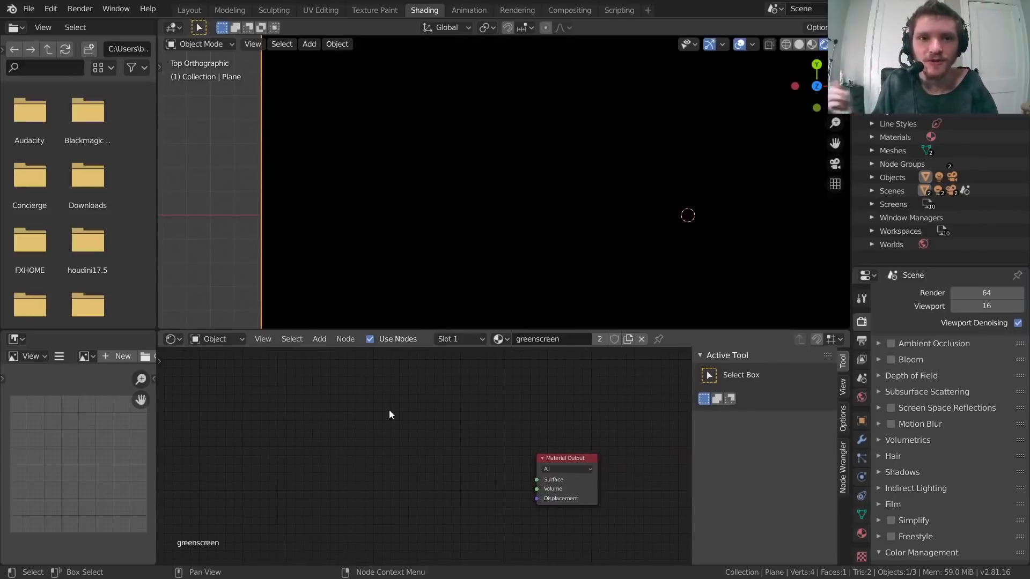
middle_drag(372, 426, 407, 419)
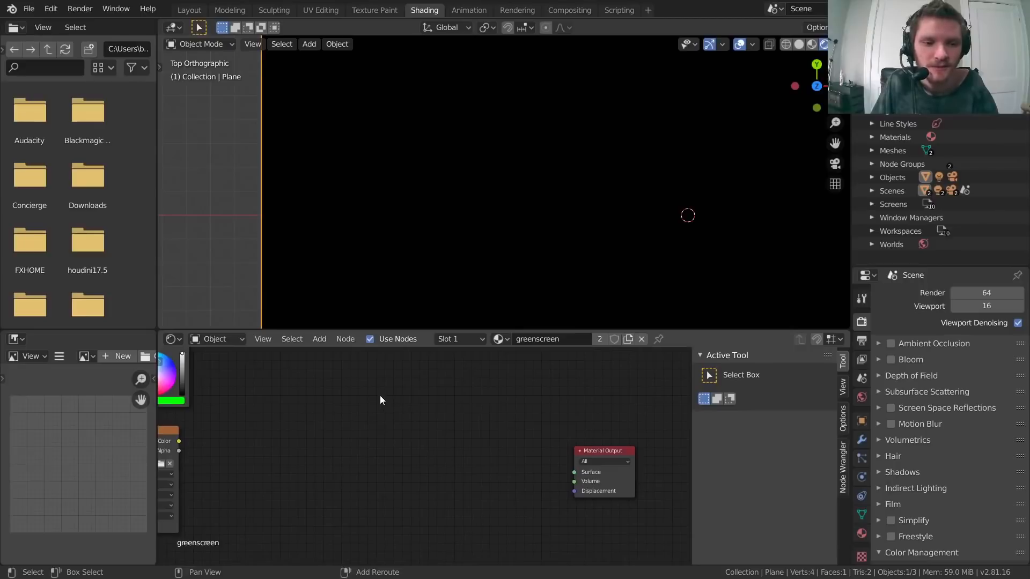
key(shift+a)
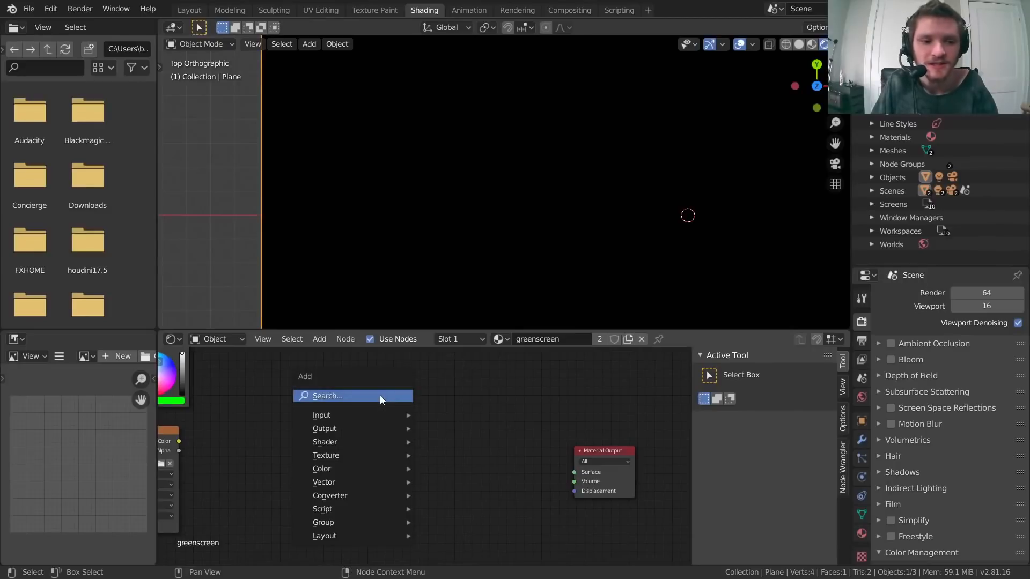
click(380, 396)
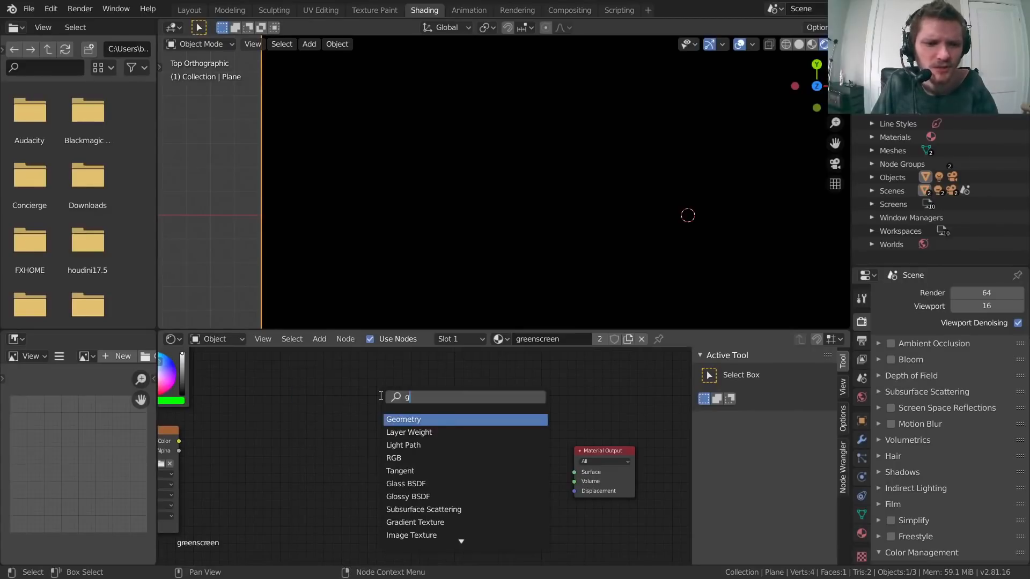
text(gree)
key(Return)
click(379, 419)
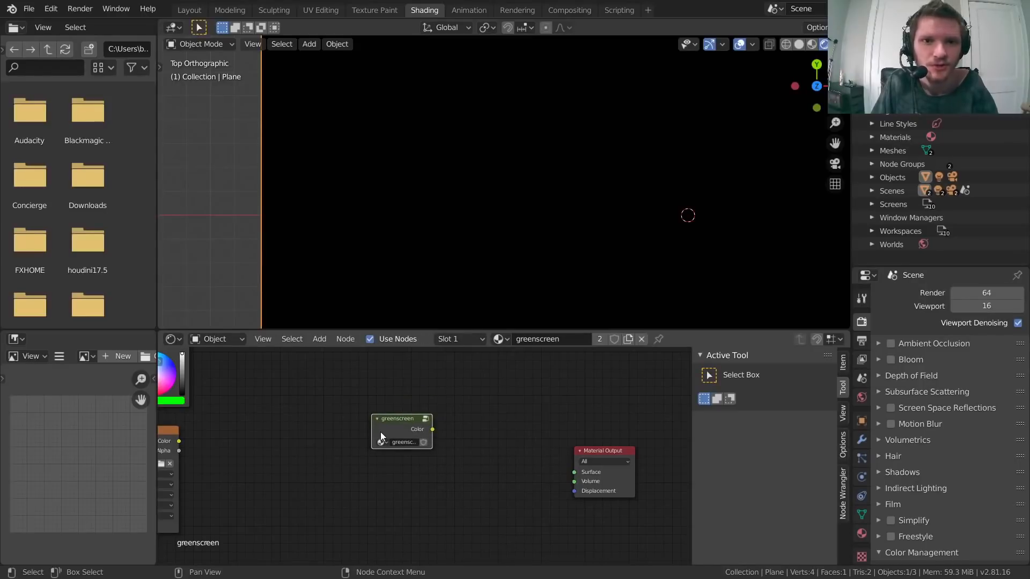
key(x)
Step: Add the NodeGroup.001 group to the greenscreen material, placing it before the Material Output node
key(shift+a)
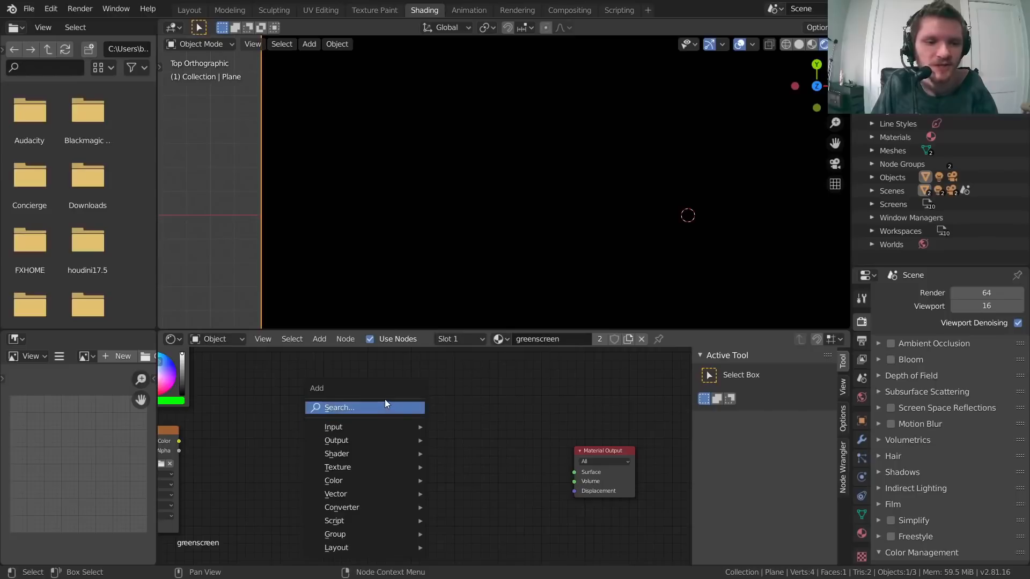
mouse_move(354, 532)
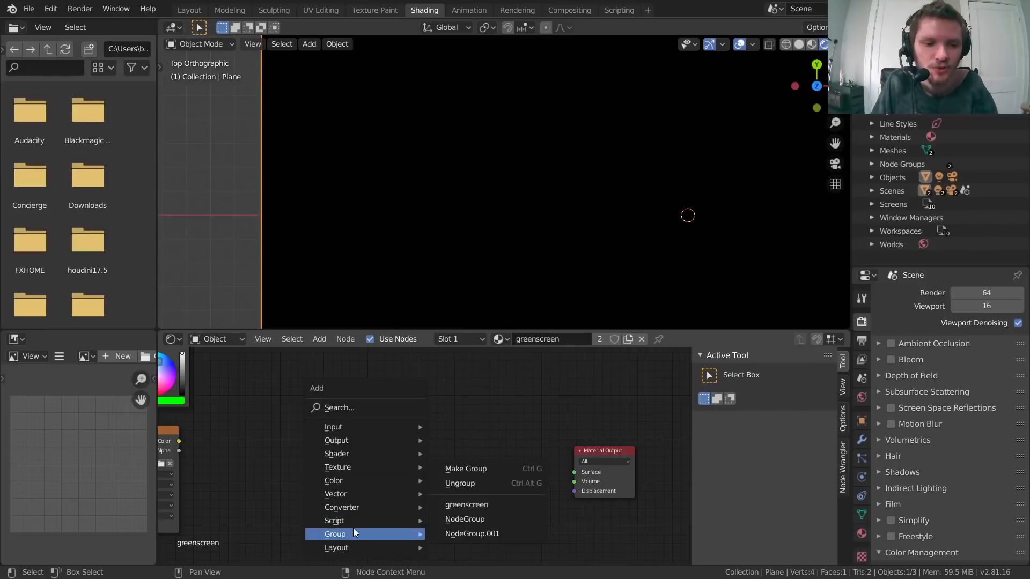
click(471, 530)
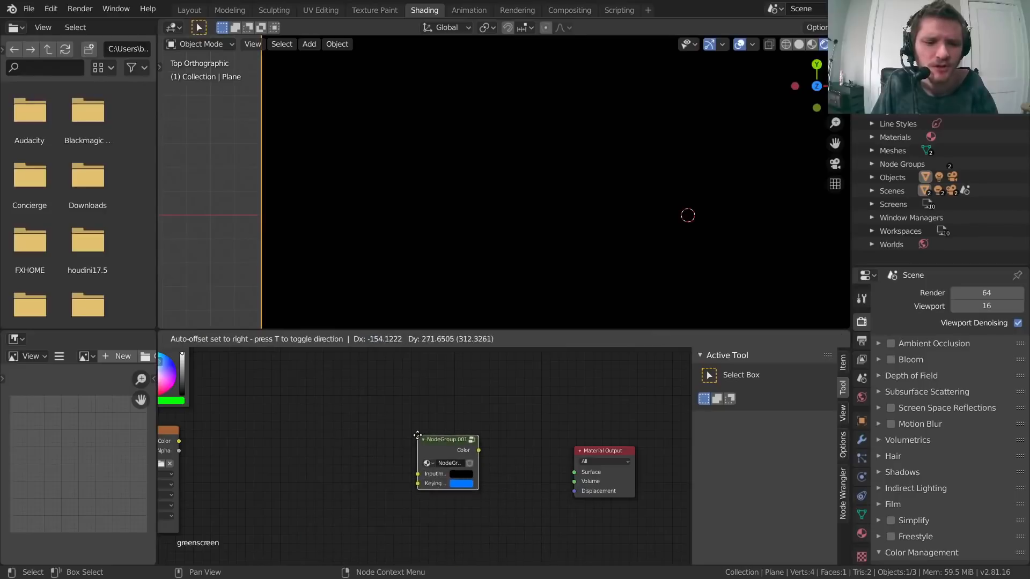
click(445, 486)
scroll(474, 487, up, 2)
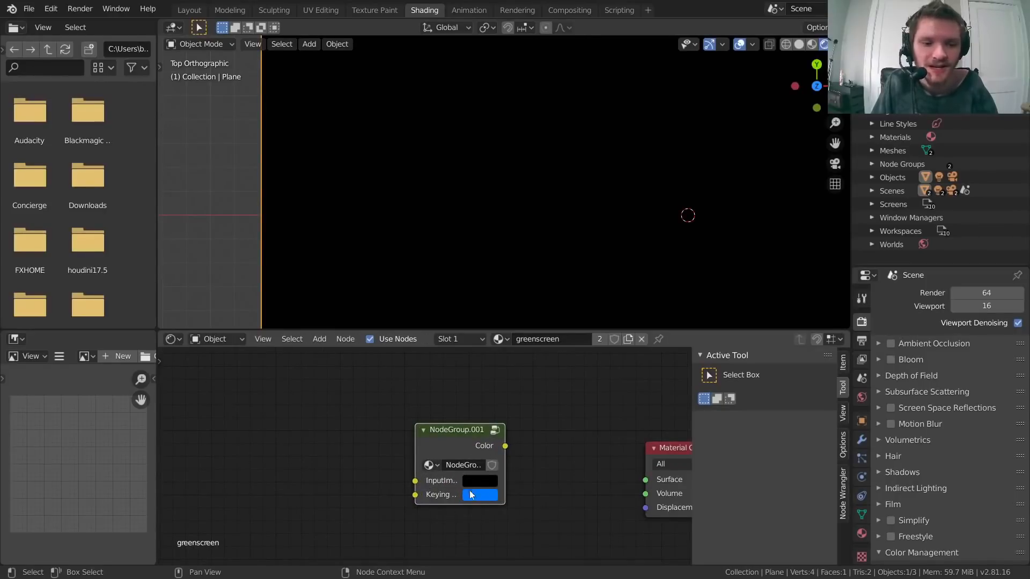
Step: Move the RGB and greenscreen2.jpg nodes closer to the group node, with the RGB node below the image
scroll(461, 504, down, 3)
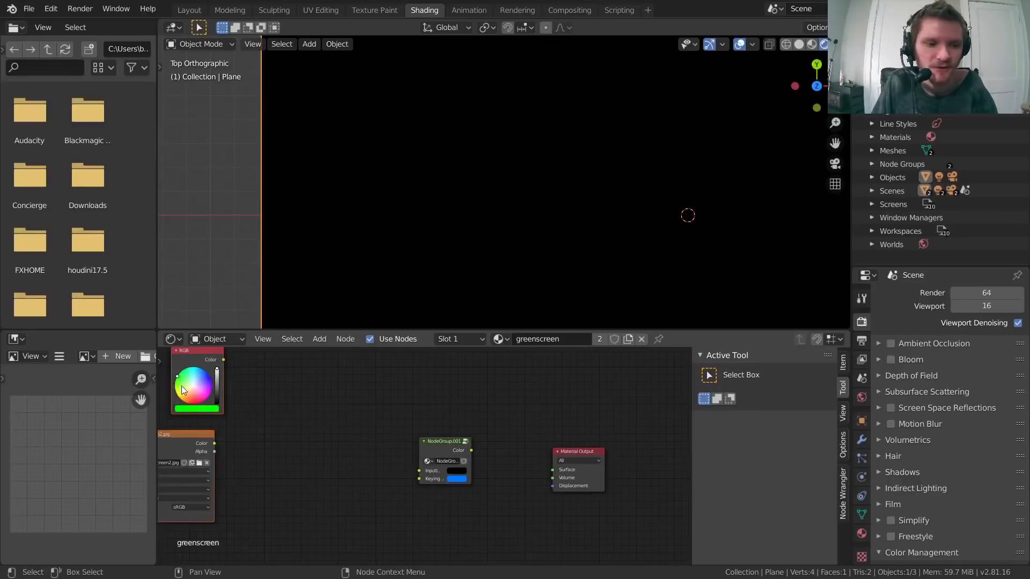
key(g)
click(334, 392)
click(230, 421)
drag(314, 441, 260, 406)
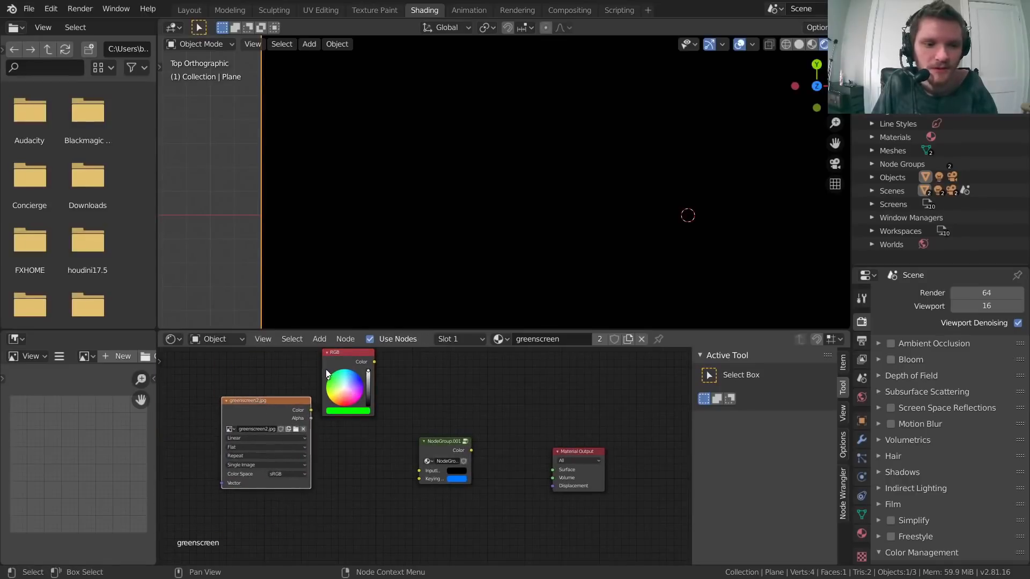
drag(326, 375, 318, 507)
scroll(384, 462, up, 2)
Step: Link the image color to InputImage, the RGB color to Keying Color, and the group's Color output to the Material Output's Surface
drag(258, 388, 393, 468)
drag(319, 500, 246, 519)
middle_drag(246, 520, 277, 463)
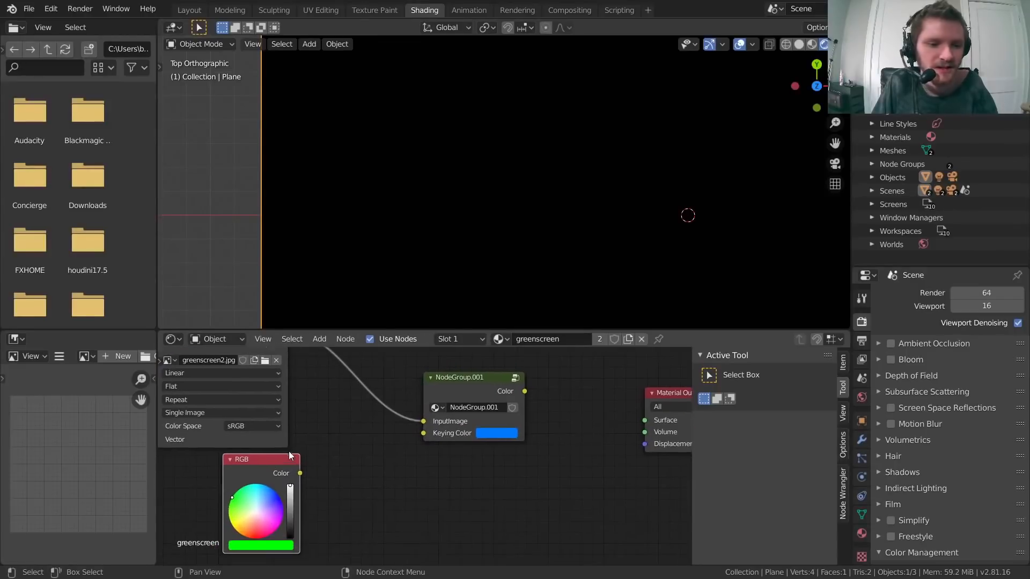
drag(300, 473, 445, 433)
middle_drag(445, 433, 272, 471)
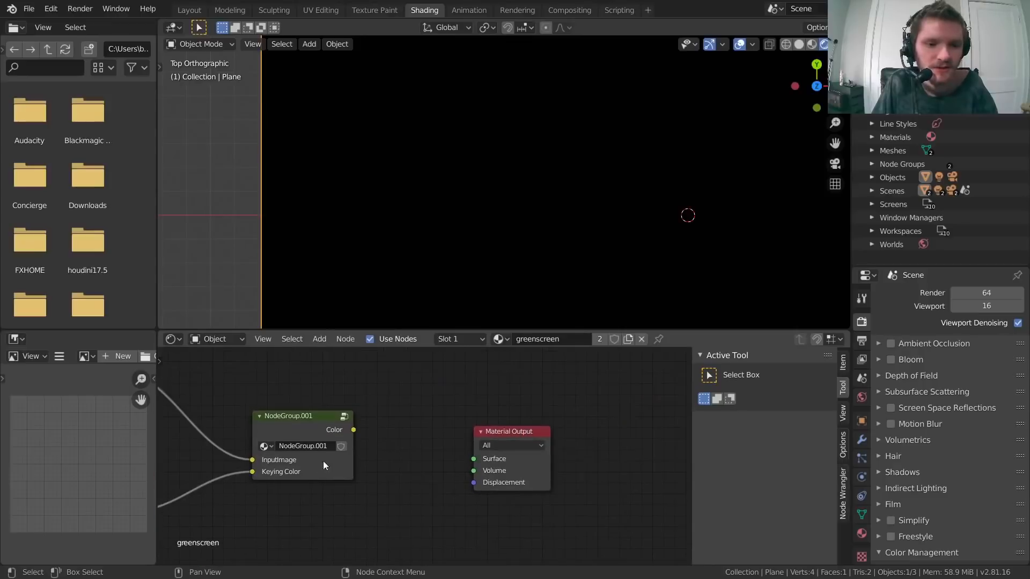
drag(351, 433, 493, 457)
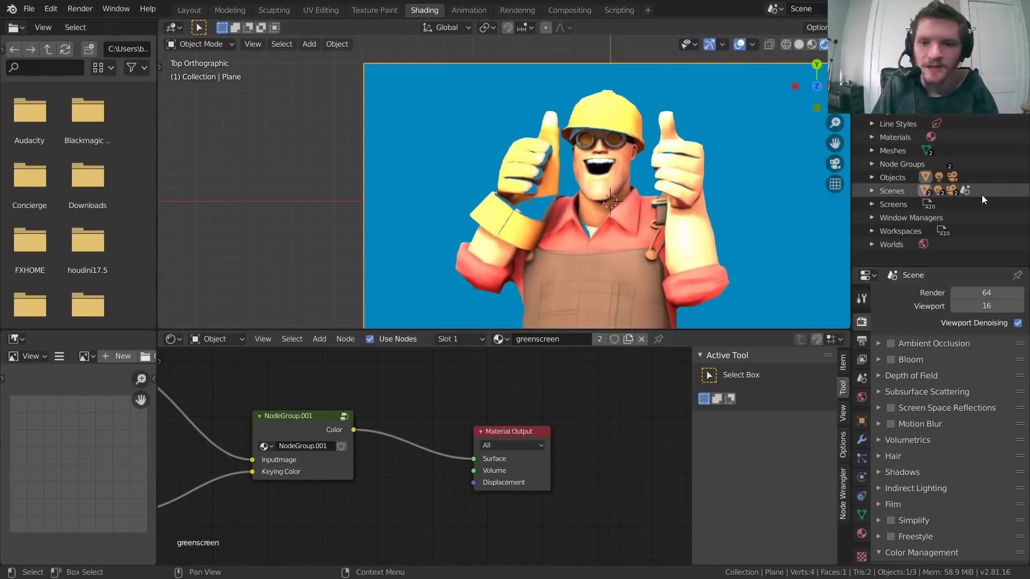
Step: Expand Node Groups in the outliner and select the greenscreen group
click(877, 164)
click(933, 177)
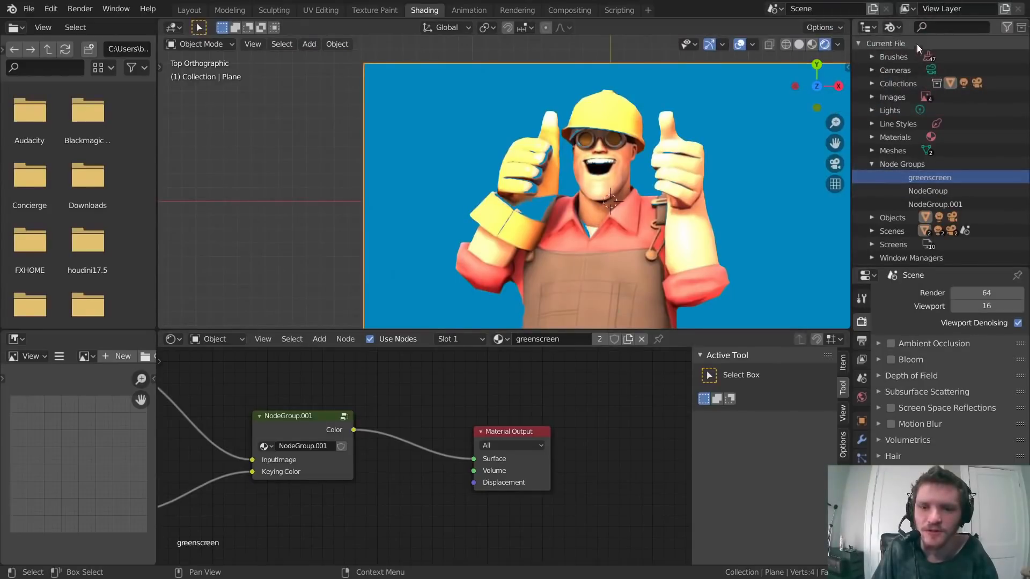
Step: Switch the outliner's display mode to View Layer and back to Blender File
click(894, 27)
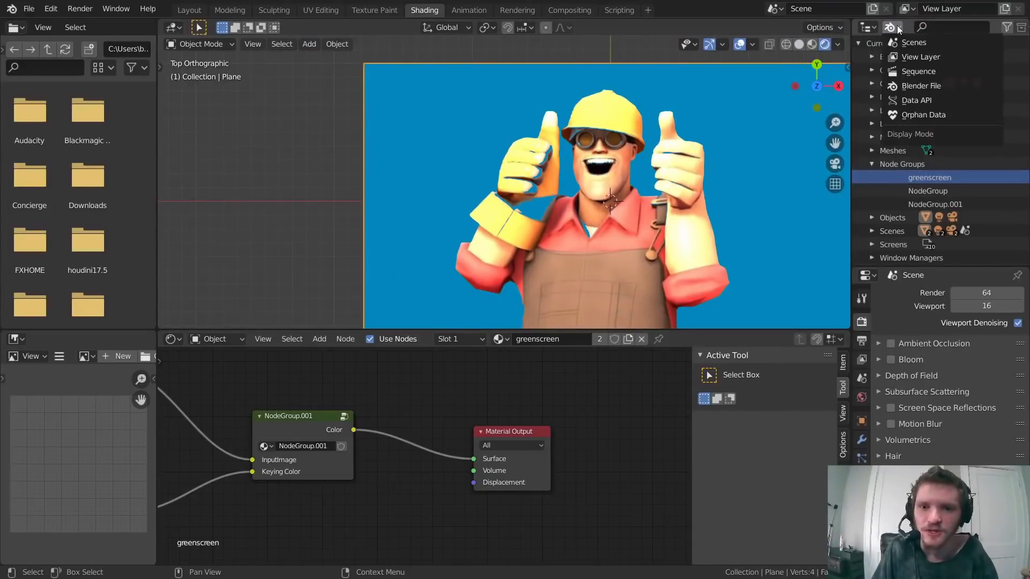
click(921, 85)
click(903, 29)
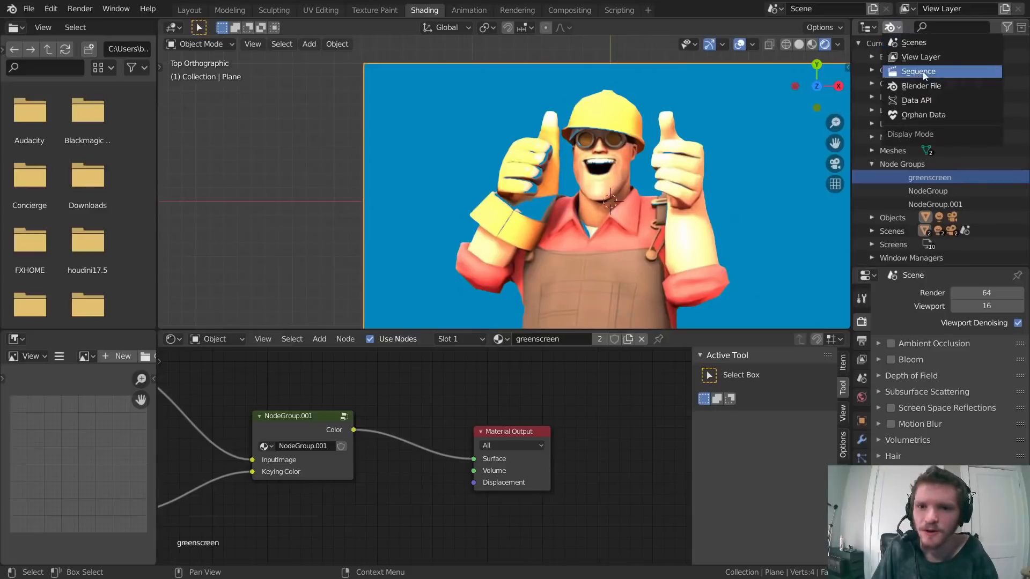
click(920, 57)
click(892, 27)
click(921, 85)
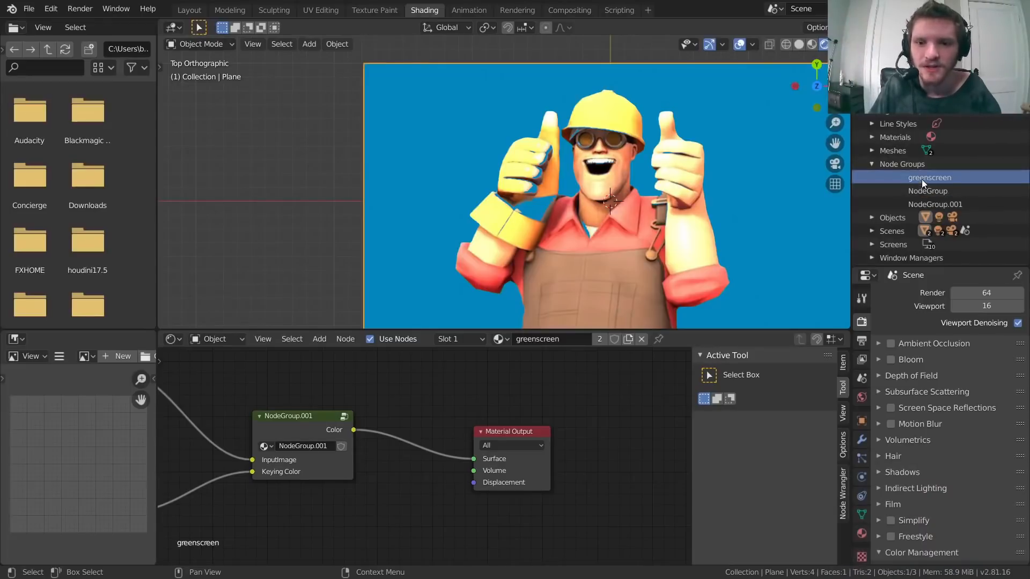
Step: Delete the unused greenscreen and NodeGroup node groups from the file data
right_click(921, 179)
click(868, 238)
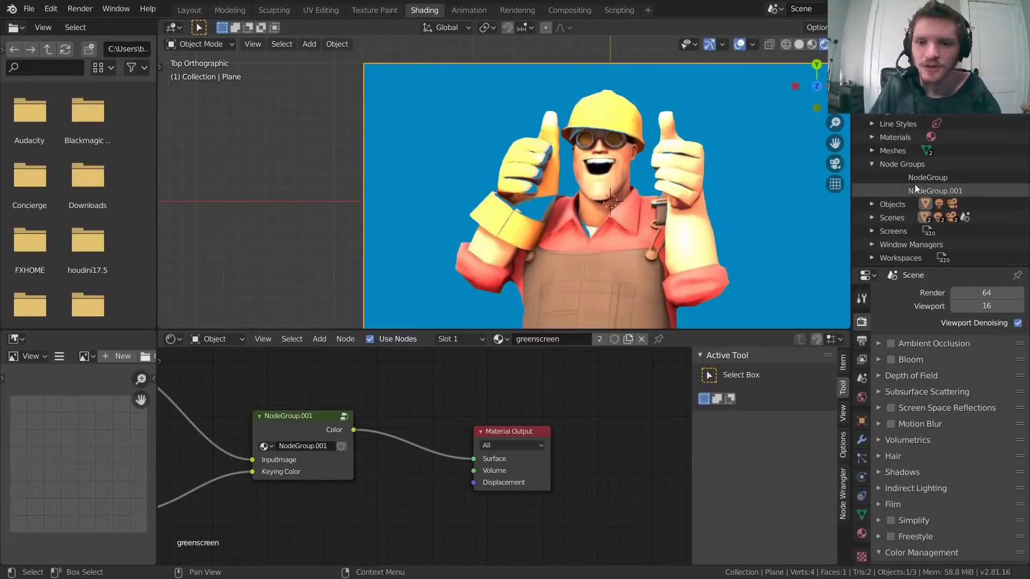
right_click(916, 180)
click(913, 181)
Step: Rename the NodeGroup.001 node group in the outliner as GreenScreenFinal
right_click(919, 178)
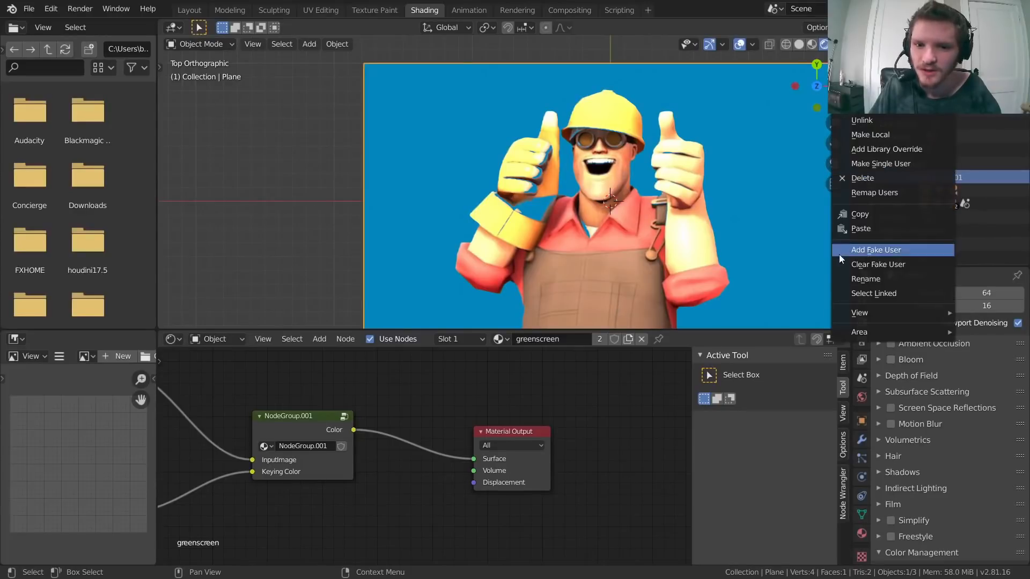
click(866, 279)
text(G)
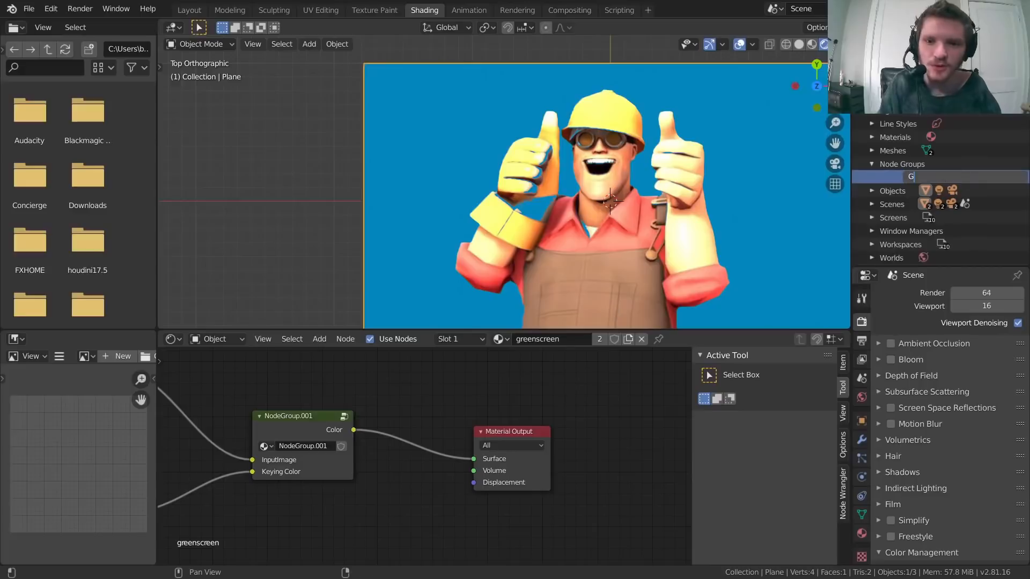
text(reenScreenF)
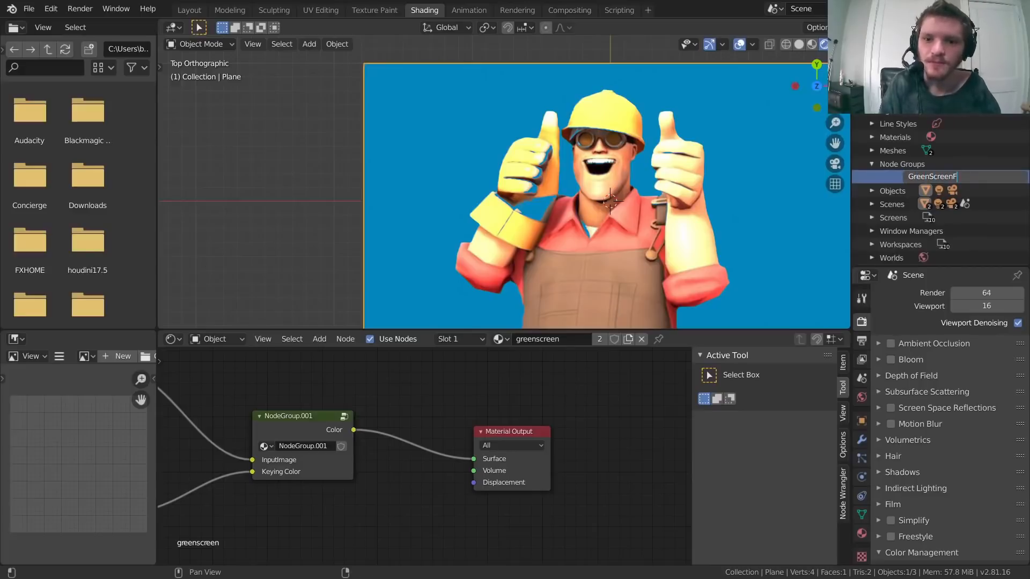
text(inal)
key(Return)
Step: Nudge the RGB node slightly farther from the GreenScreenFinal group node
middle_drag(274, 461, 428, 443)
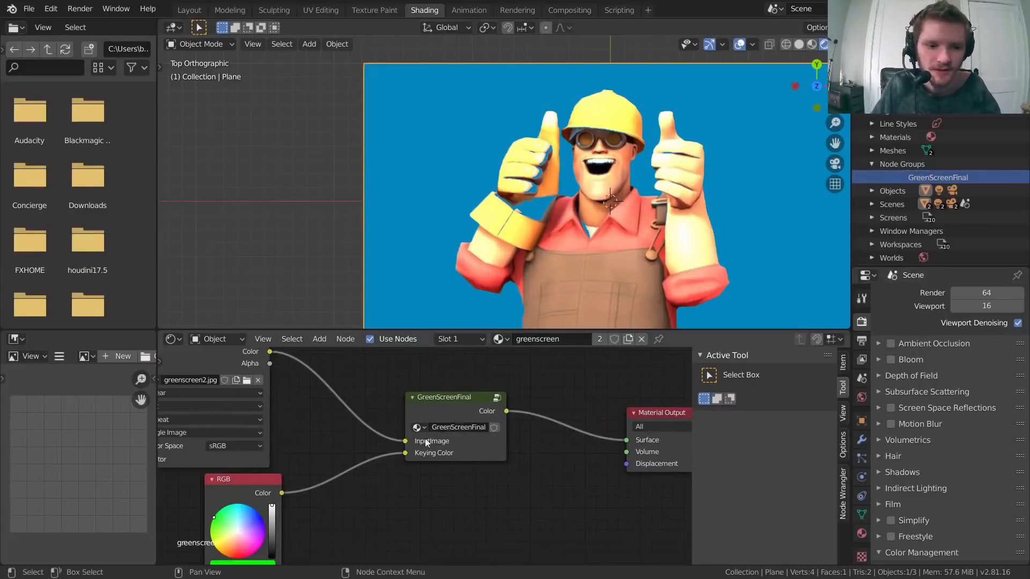
click(442, 396)
drag(251, 479, 242, 480)
middle_drag(504, 412, 472, 433)
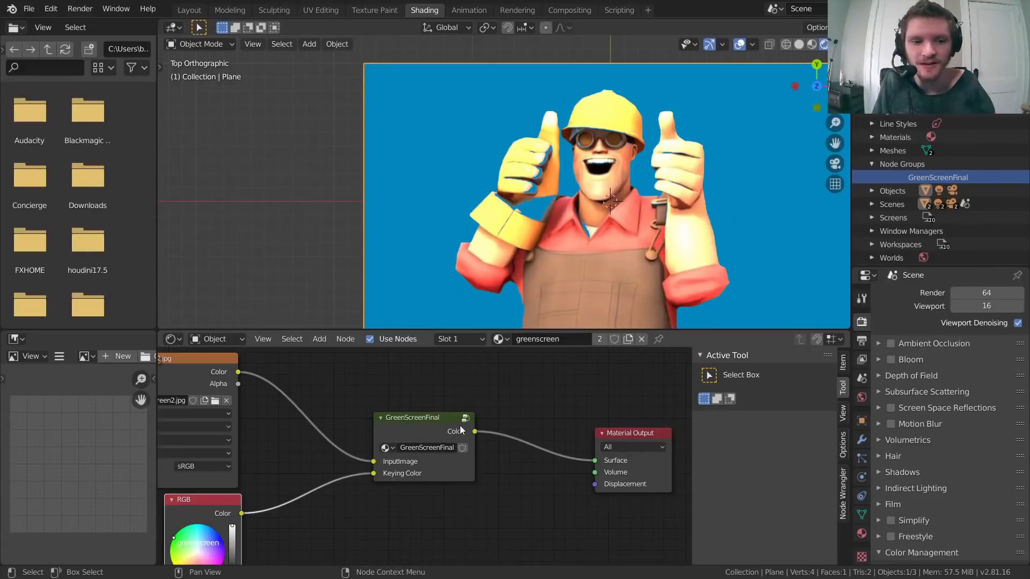
Step: Enter the GreenScreenFinal group and enter 0.89 as the Greater Than node's value
key(Tab)
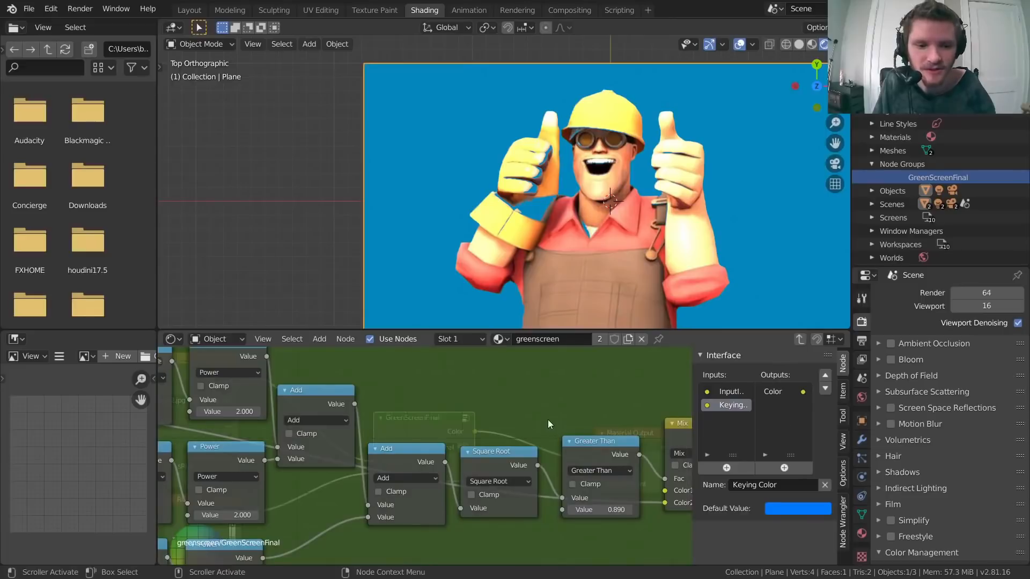
click(469, 499)
text(0.89)
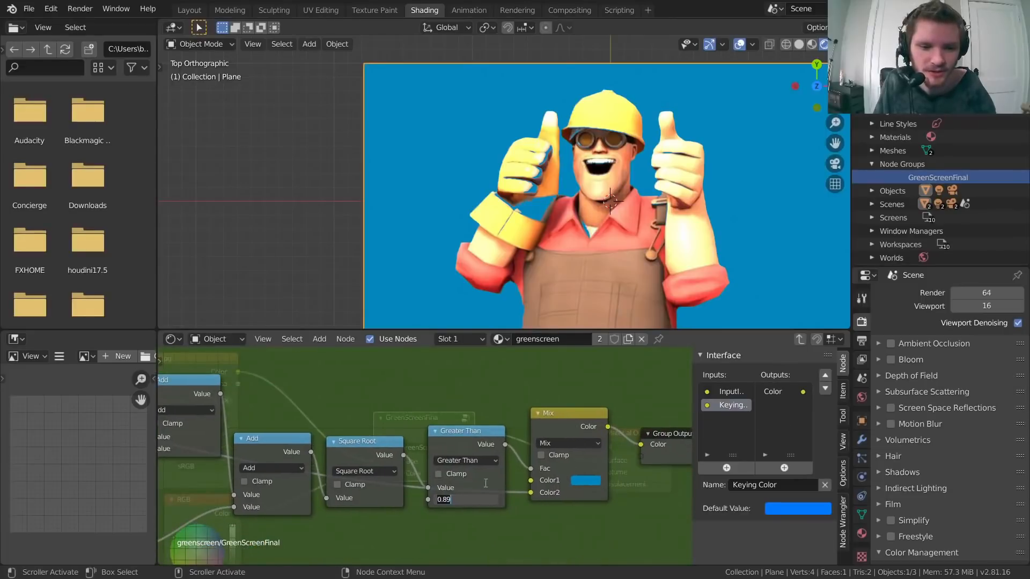
key(Return)
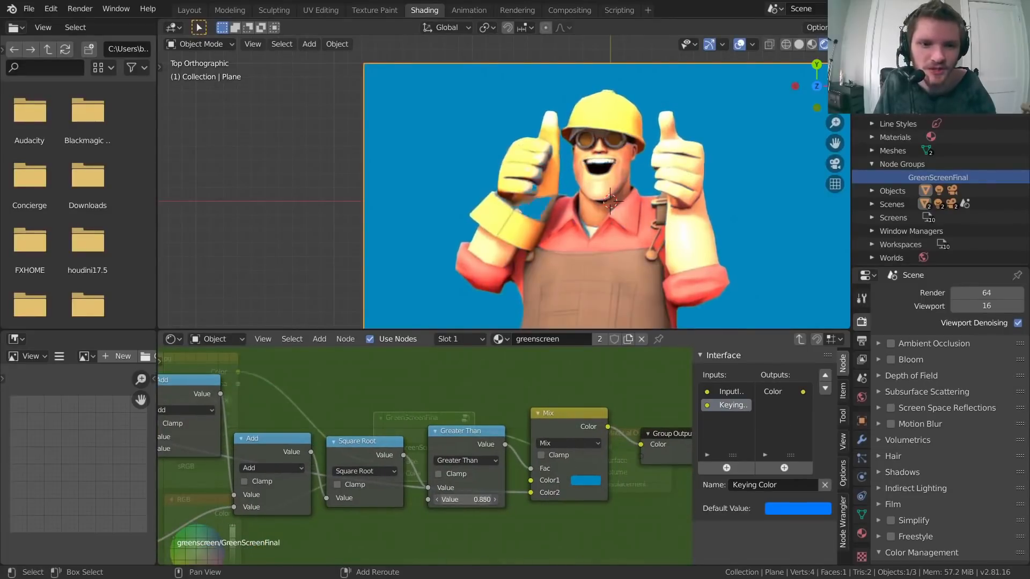
Step: Try raising the Greater Than node's value to 0.97 and undo the change
shift+drag(468, 501, 472, 500)
scroll(493, 236, down, 2)
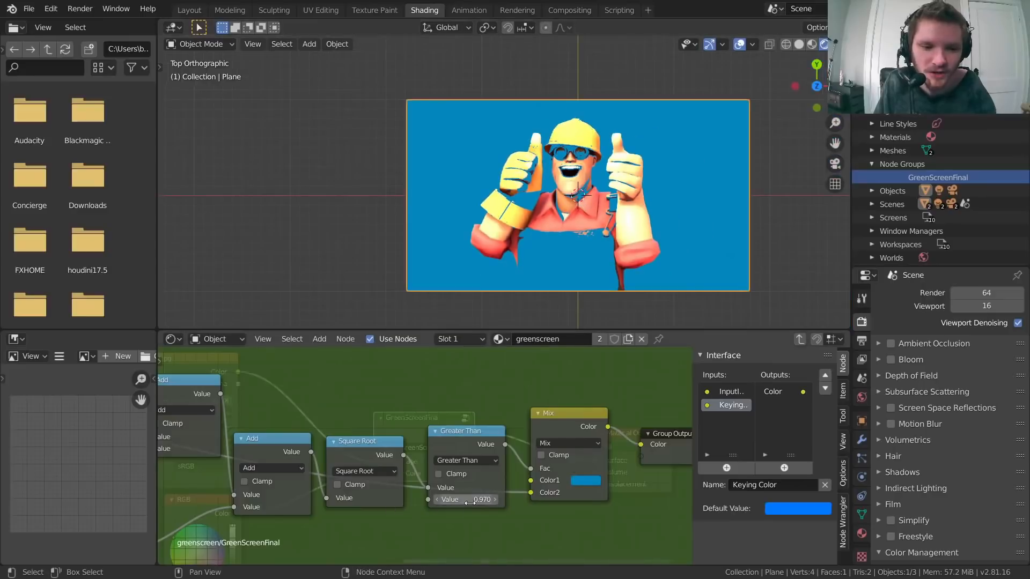
key(ctrl+z)
Step: Lower the Greater Than node's value to 0.78 so more of the figure is kept
scroll(595, 194, up, 3)
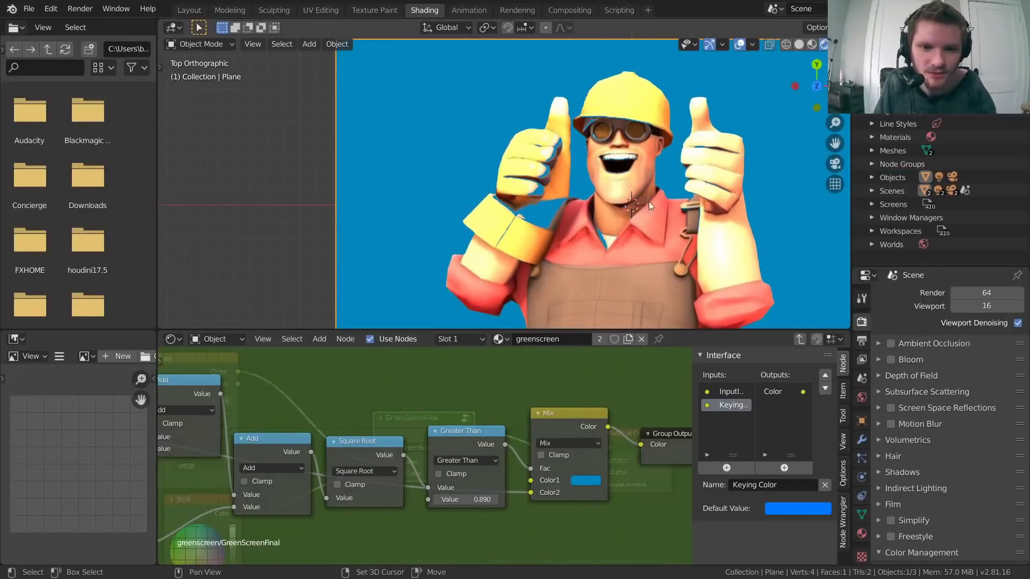
scroll(648, 201, up, 2)
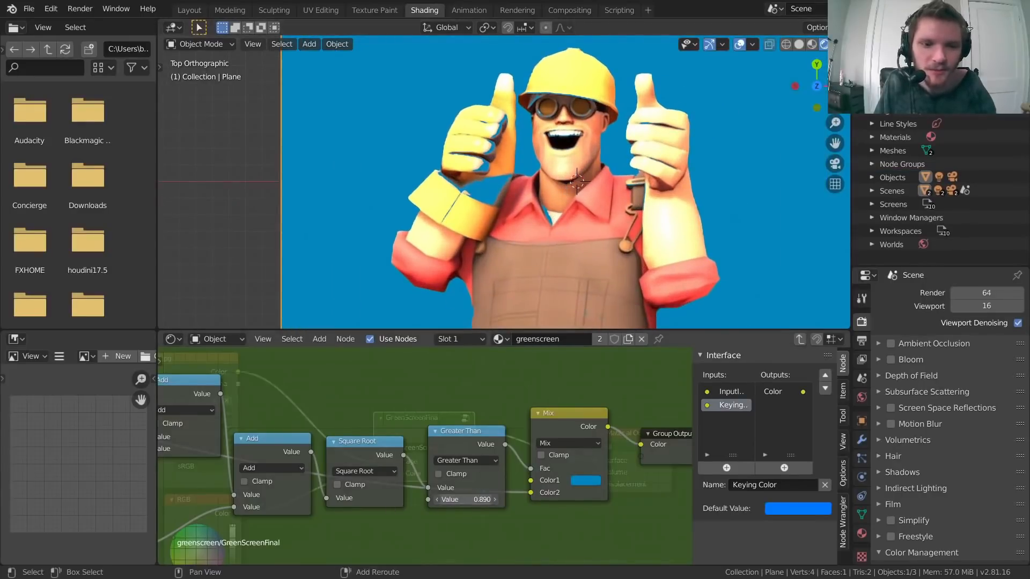
drag(467, 499, 460, 500)
scroll(536, 153, down, 3)
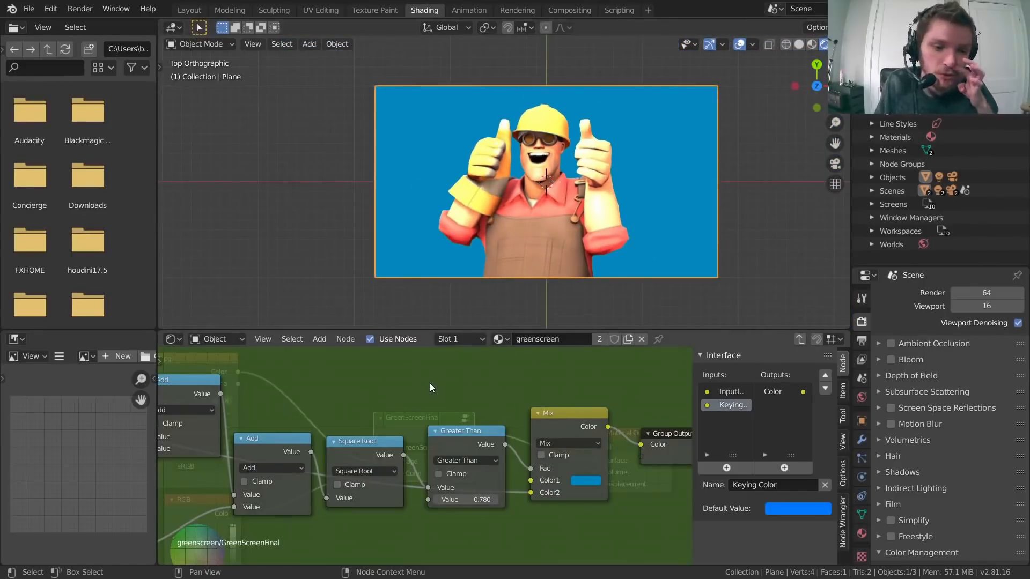
Step: Try feeding the Greater Than node's lower value from a new Value node, and delete that node
middle_drag(381, 395, 435, 410)
key(shift+a)
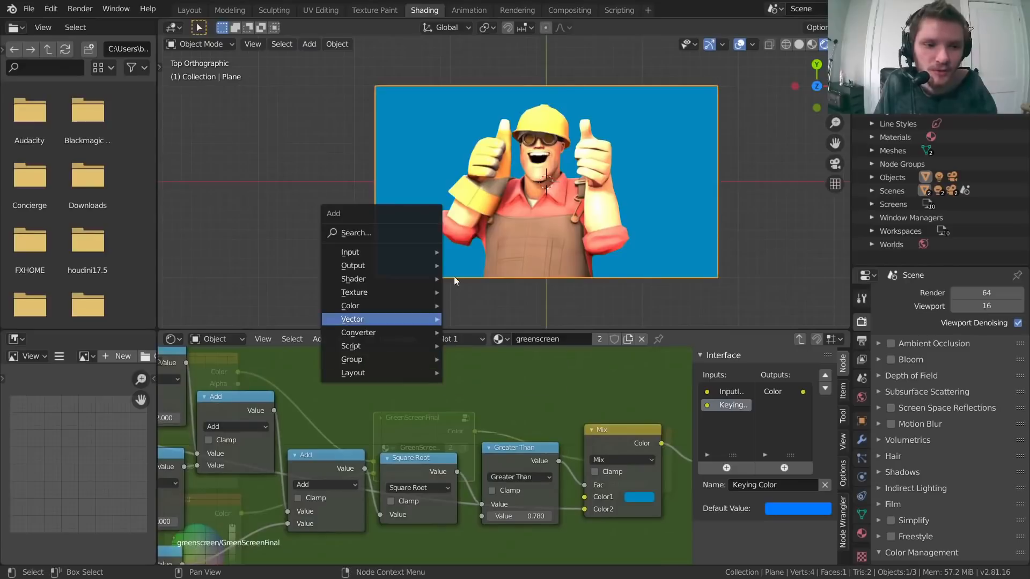
click(380, 232)
text(val)
click(409, 257)
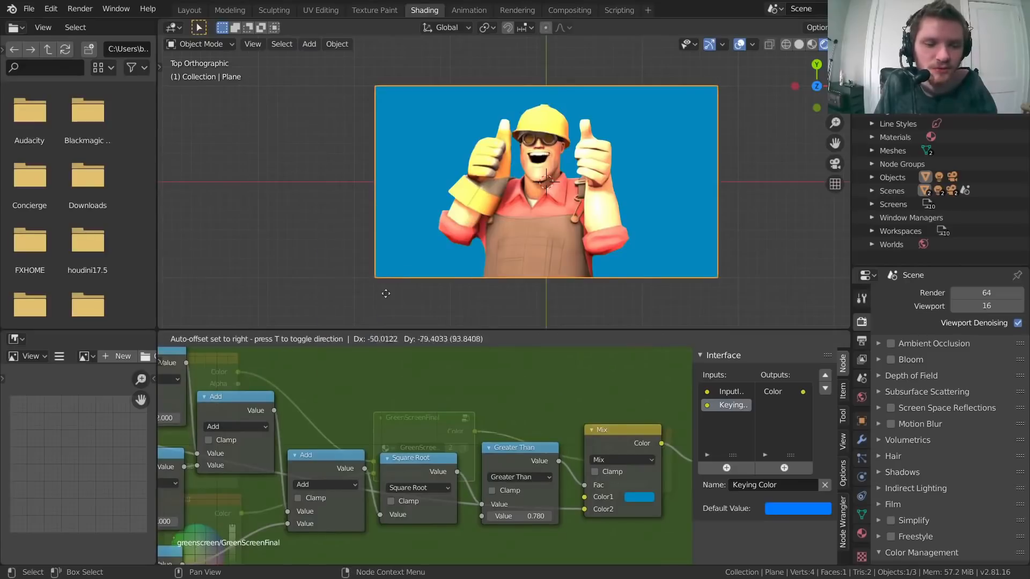
click(366, 382)
drag(442, 396, 482, 516)
mouse_move(404, 414)
mouse_down()
mouse_move(445, 414)
mouse_move(410, 414)
mouse_up()
click(403, 386)
key(x)
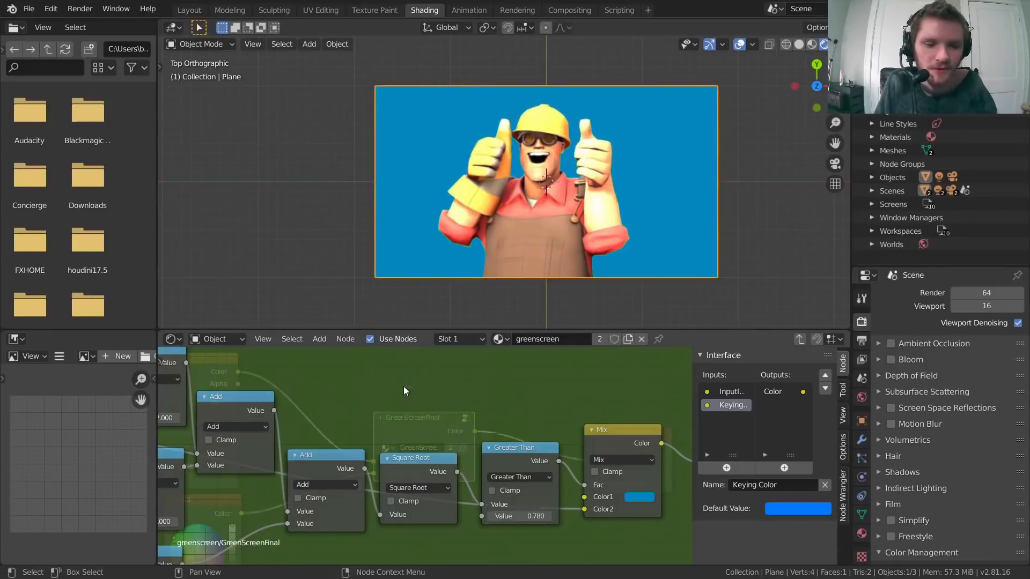
Step: Expose the Greater Than threshold as a group input by linking the Group Input's empty socket to its lower Value socket
scroll(448, 420, down, 4)
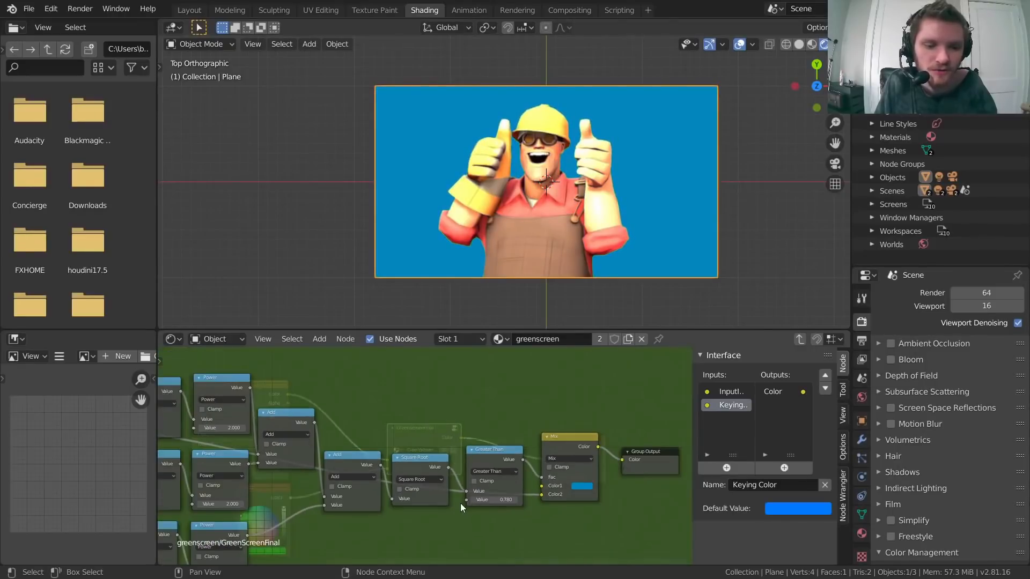
middle_drag(465, 487, 250, 460)
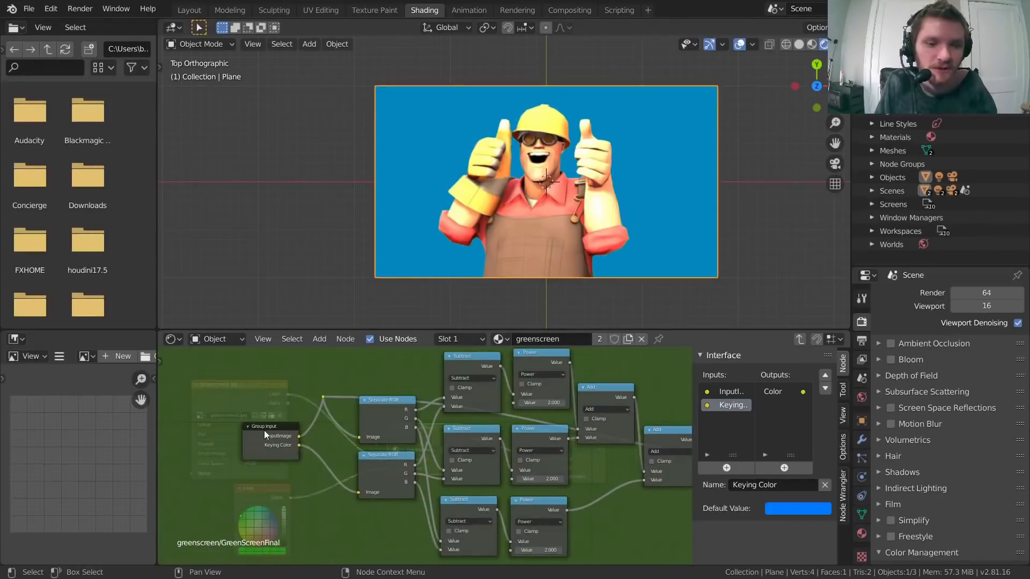
scroll(266, 432, up, 3)
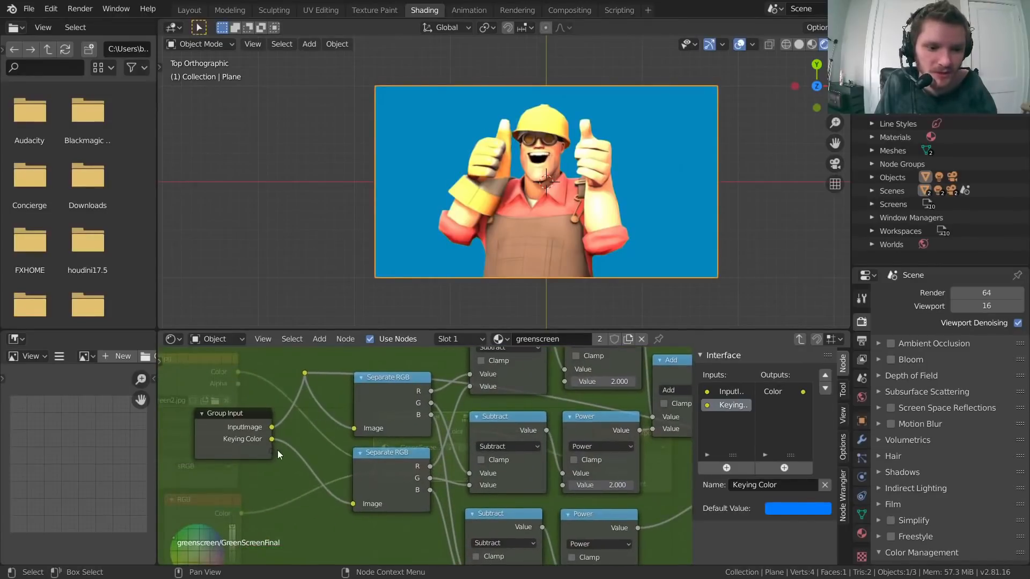
scroll(269, 452, up, 2)
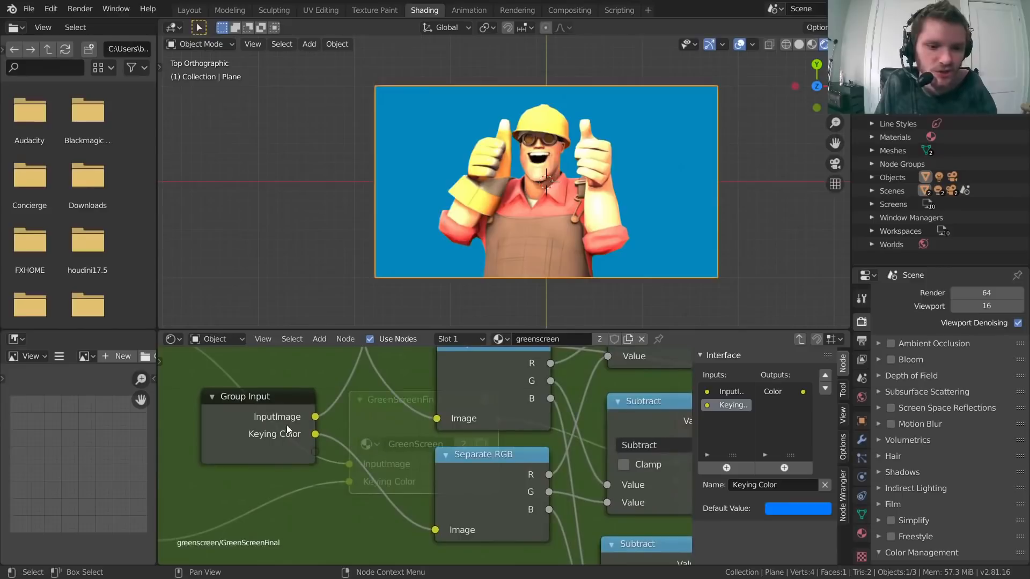
click(313, 451)
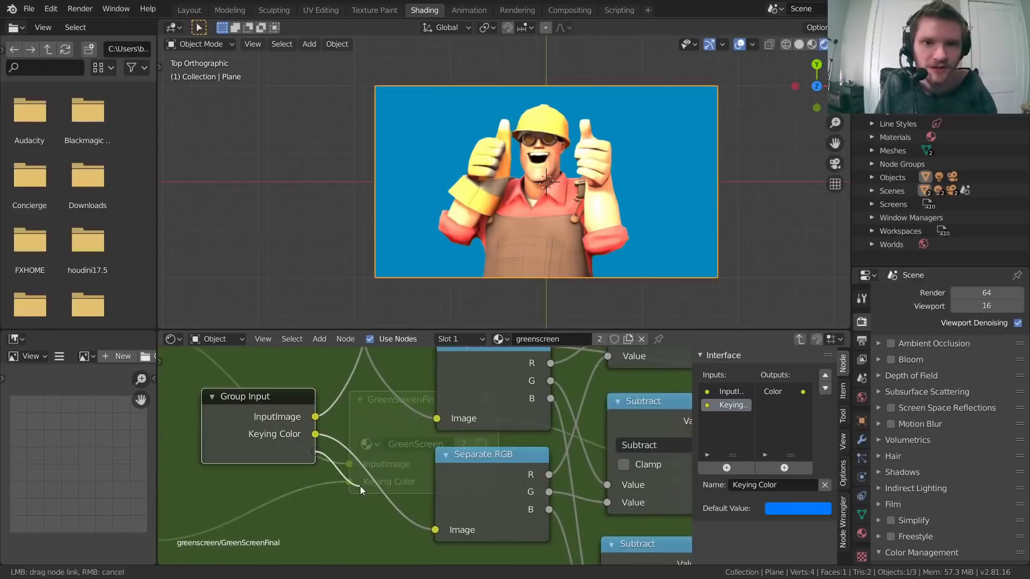
scroll(354, 466, down, 5)
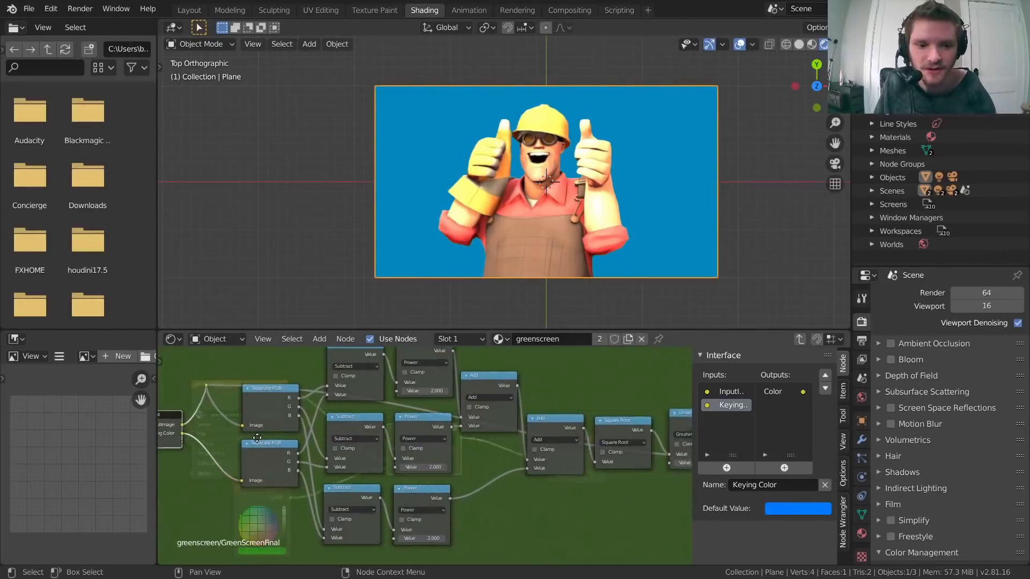
scroll(279, 426, down, 1)
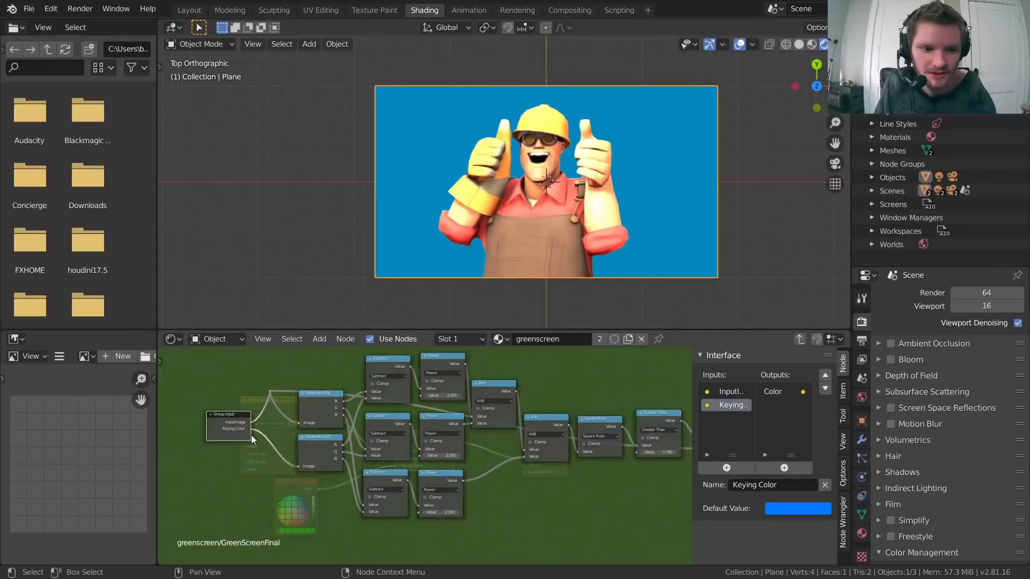
drag(251, 430, 639, 453)
Step: Rename the group's new Value input as Threshold
middle_drag(256, 437, 417, 446)
scroll(417, 445, up, 4)
scroll(385, 442, up, 2)
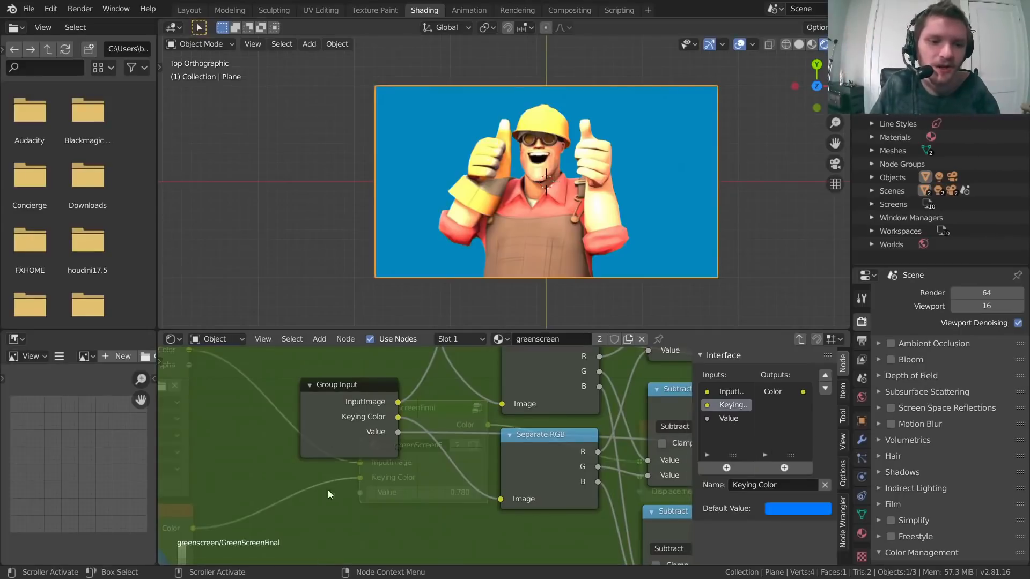
middle_drag(443, 425, 287, 422)
click(730, 418)
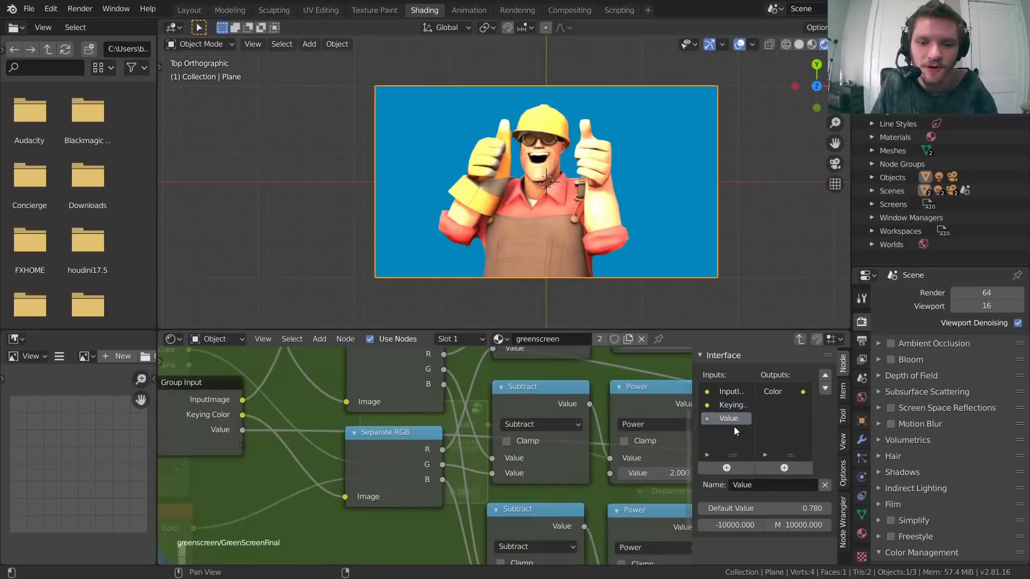
click(758, 484)
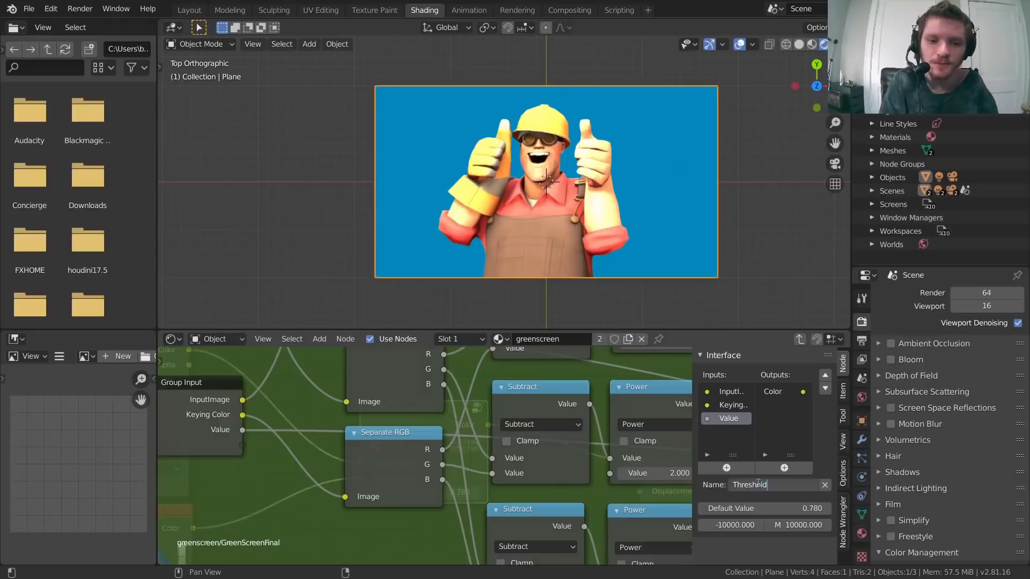
key(Return)
Step: Set the Threshold input's default value to 1
middle_drag(433, 488, 335, 494)
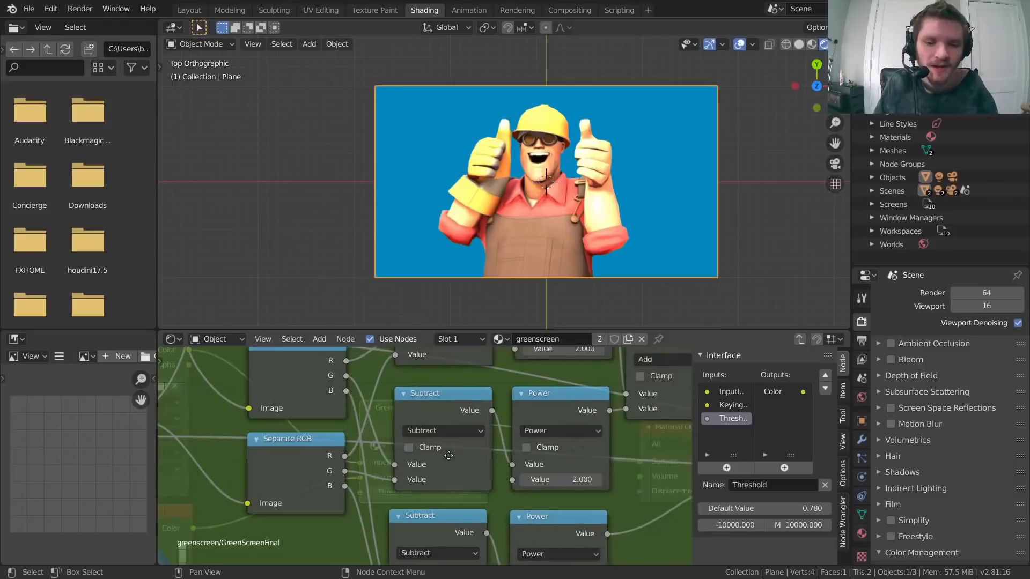
click(765, 508)
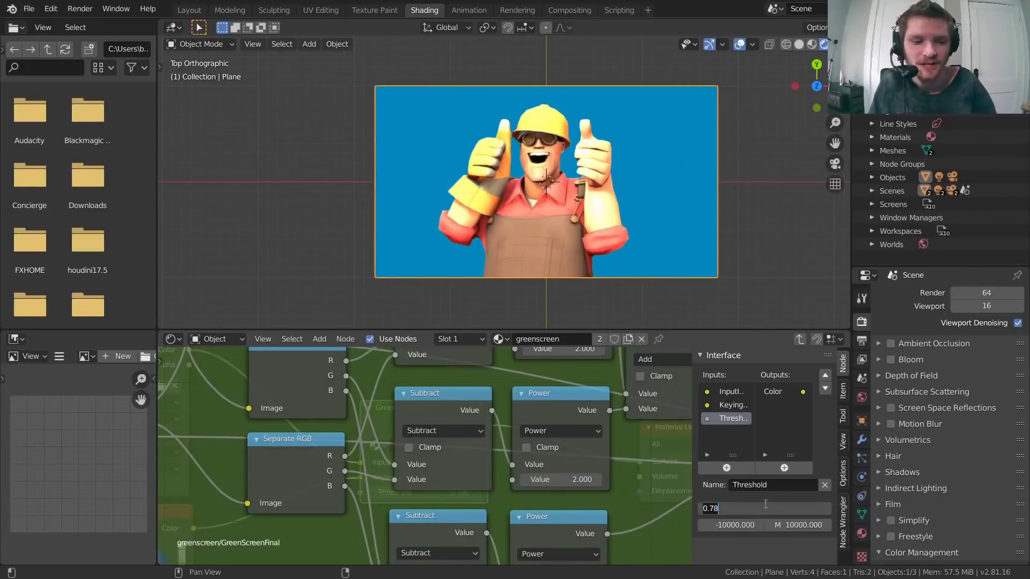
text(1)
key(Return)
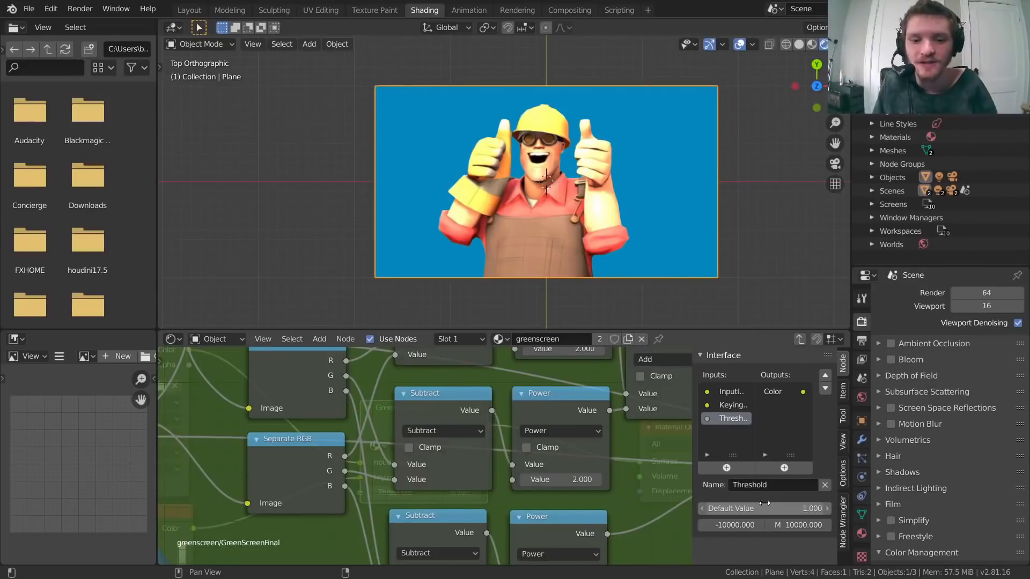
Step: Leave the group and raise the GreenScreenFinal node's Threshold until most of the overalls and helmet are keyed out
click(800, 339)
middle_drag(420, 472, 504, 461)
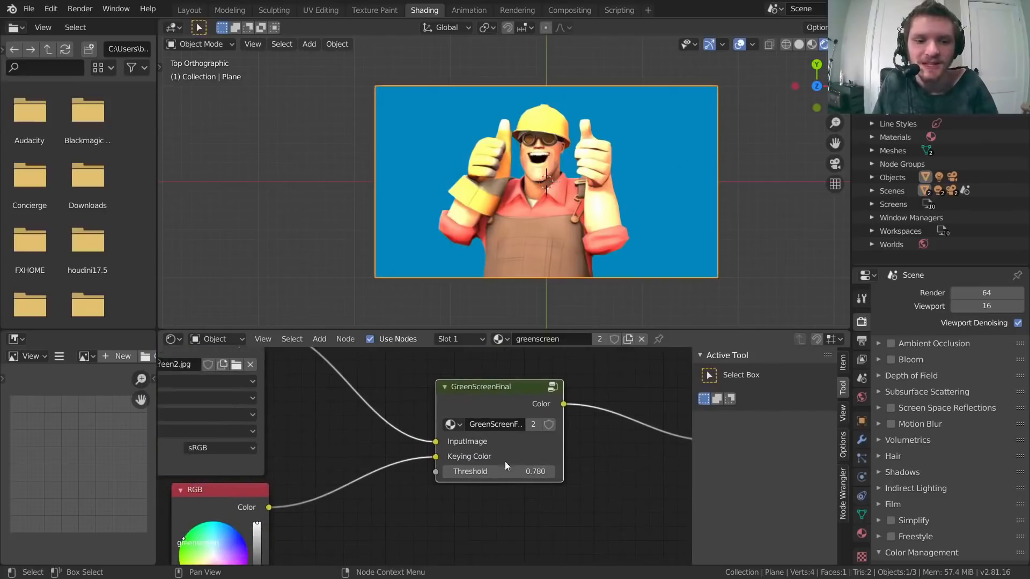
mouse_move(516, 470)
mouse_down()
mouse_move(404, 475)
mouse_move(515, 475)
mouse_up()
Step: Reopen the GreenScreenFinal group and set the Threshold input's minimum to 0
key(Tab)
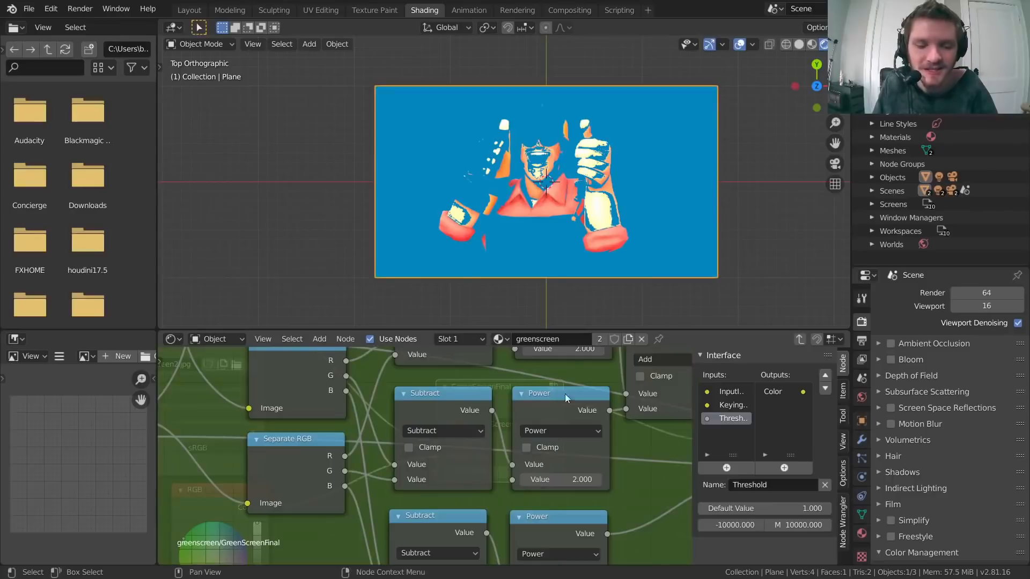
click(727, 531)
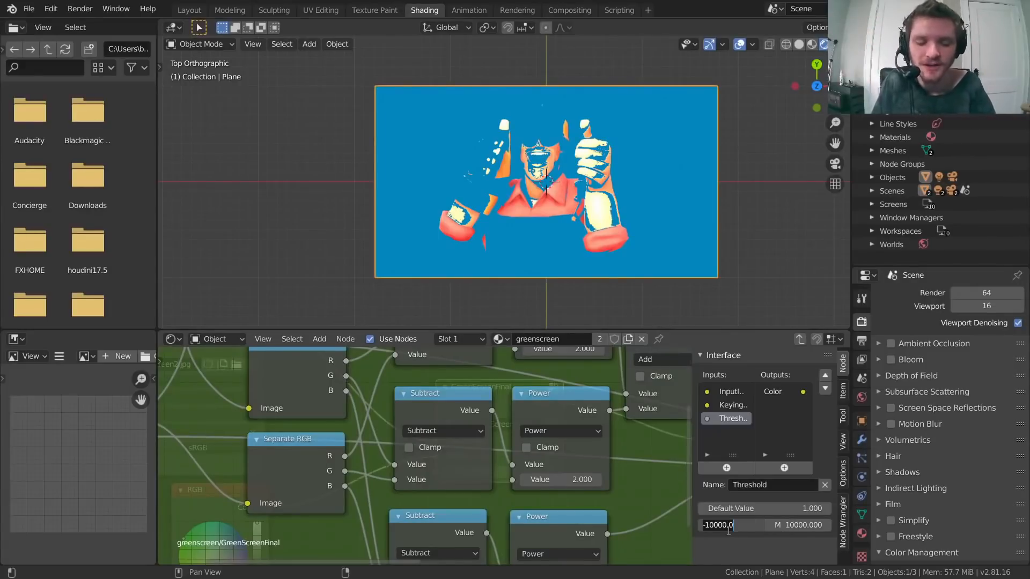
text(0)
key(Return)
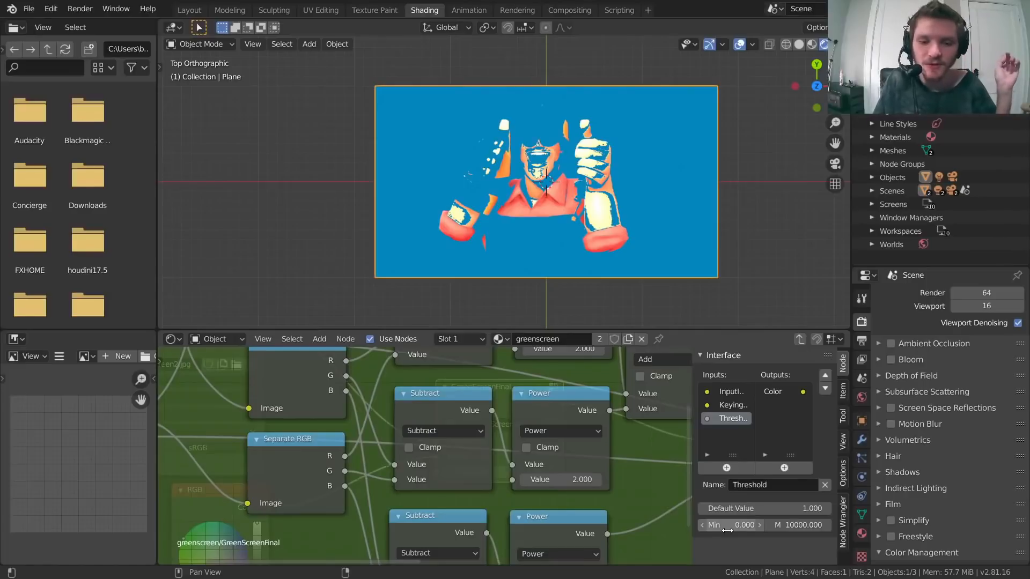
click(811, 525)
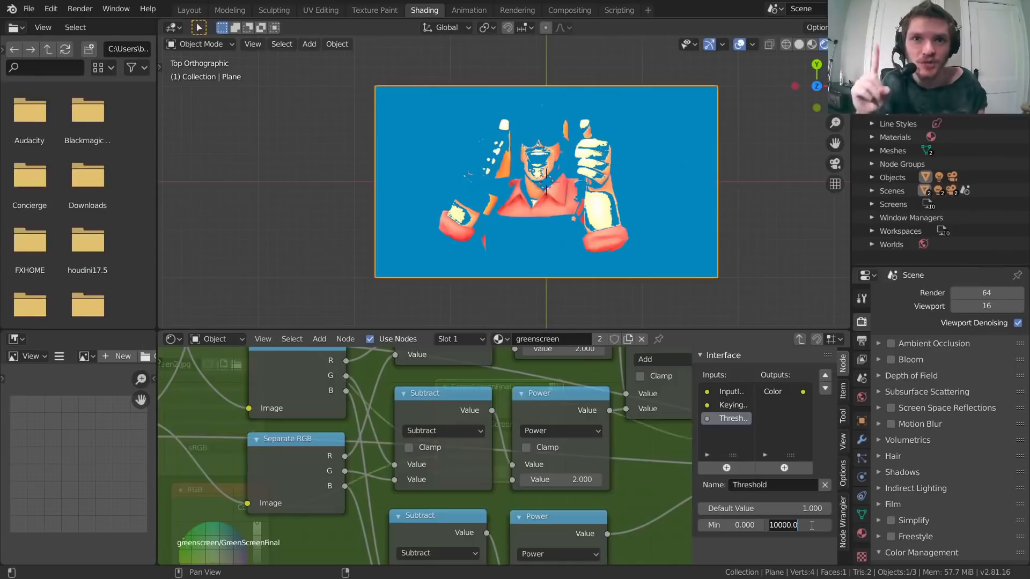
key(Return)
scroll(439, 468, down, 3)
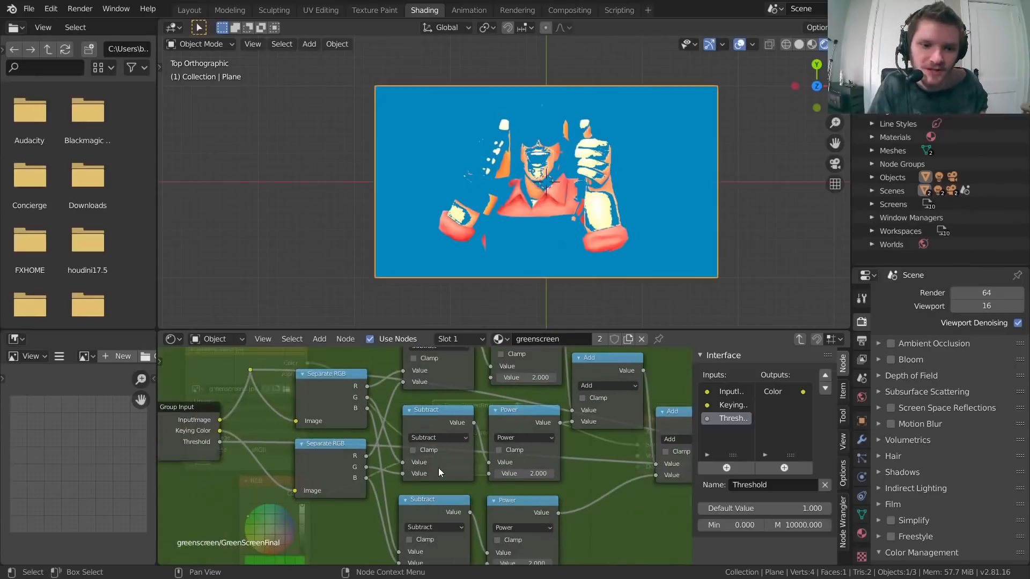
Step: Set the Threshold input's maximum to 2
middle_drag(489, 421, 336, 430)
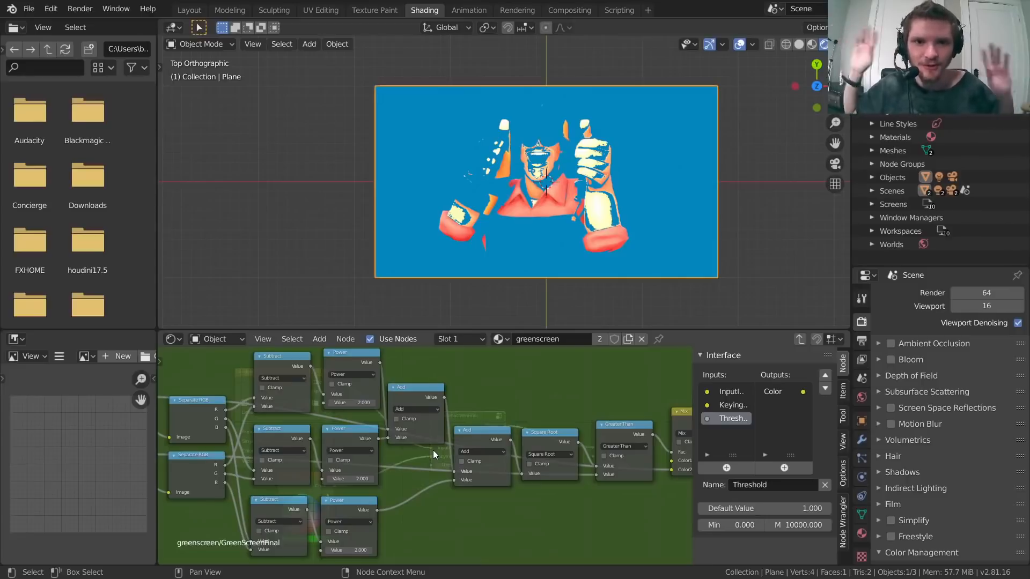
click(788, 525)
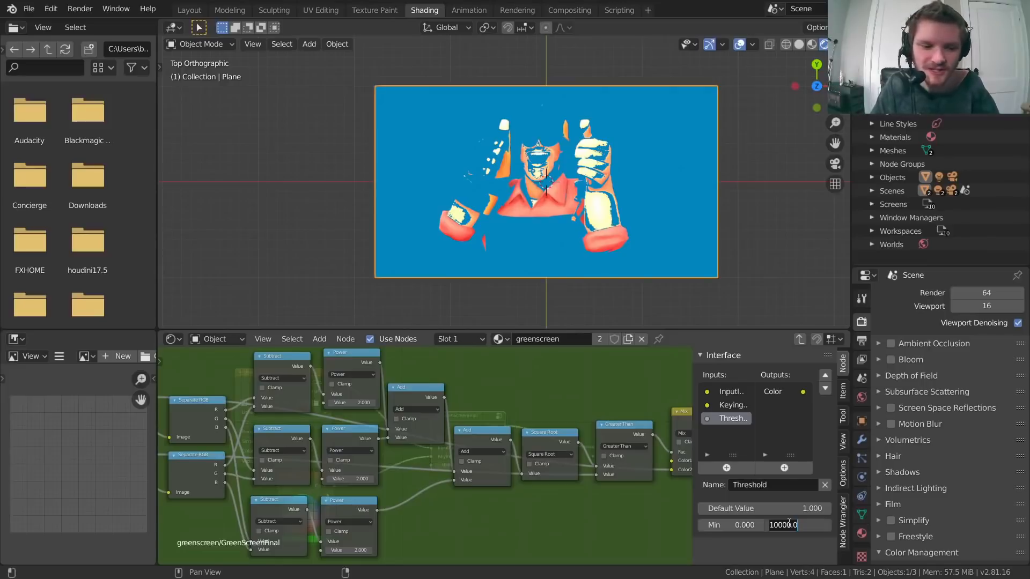
text(2)
key(Return)
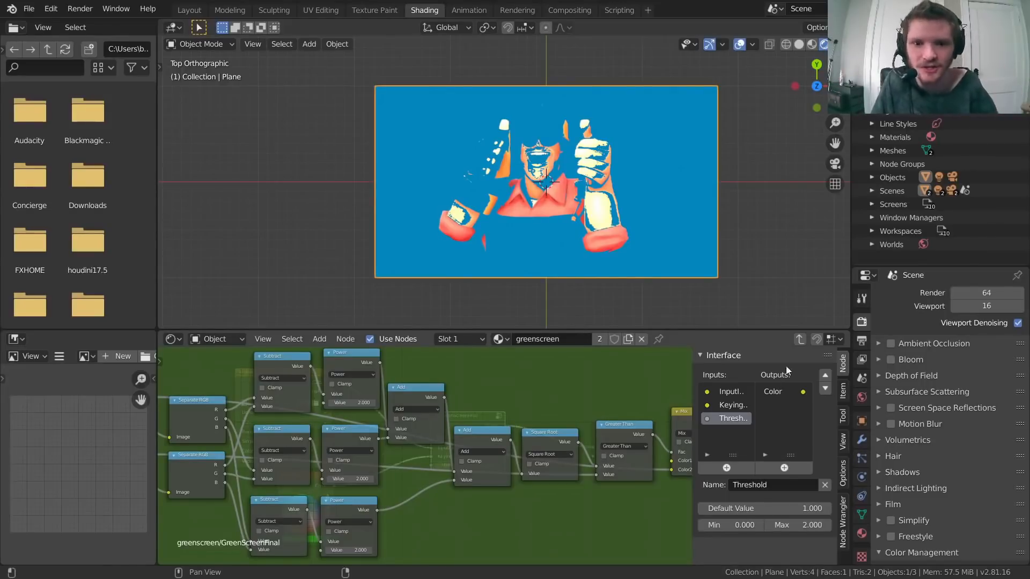
Step: Set the Threshold input's maximum to the square root of three using the expression sqrt(3)
click(798, 523)
text(sqrt()
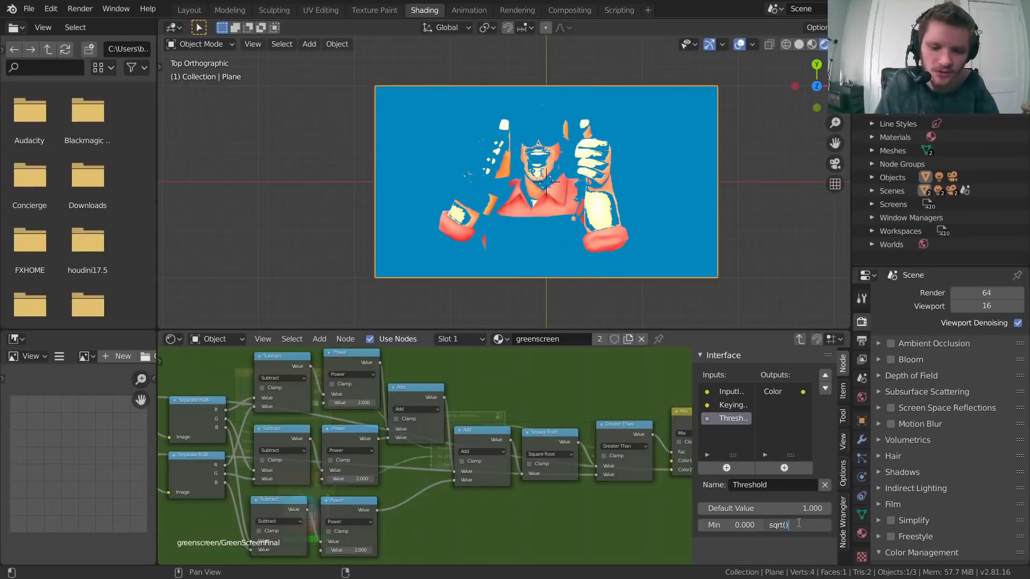
text()3)
key(Return)
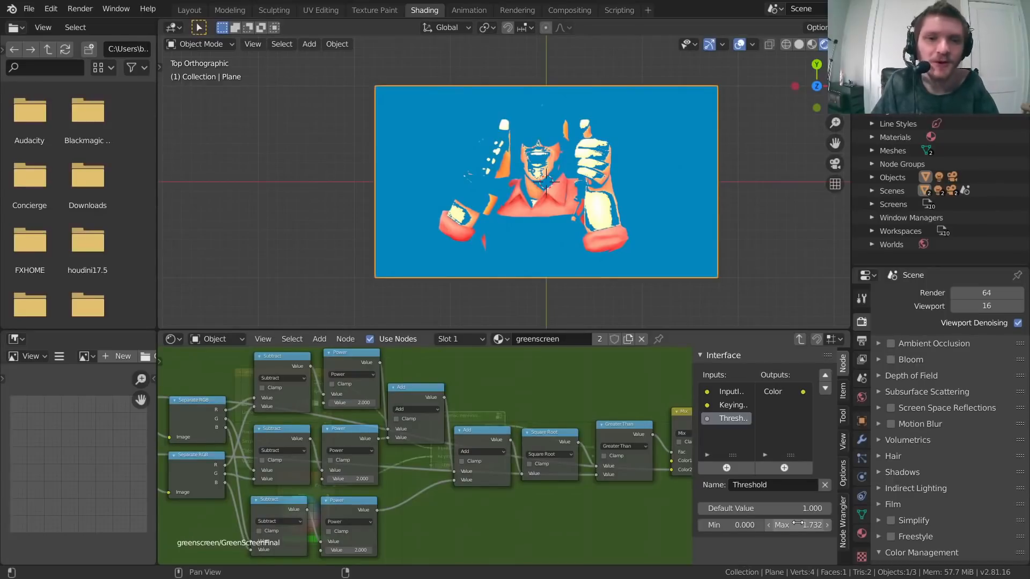
Step: Leave the group and lower the GreenScreenFinal node's Threshold to 0
click(800, 339)
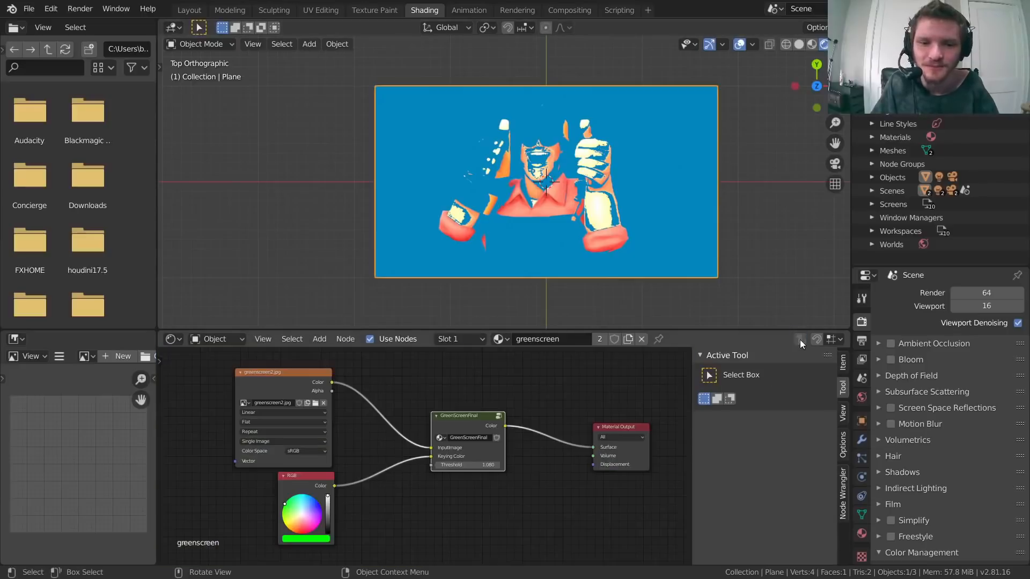
scroll(462, 448, up, 3)
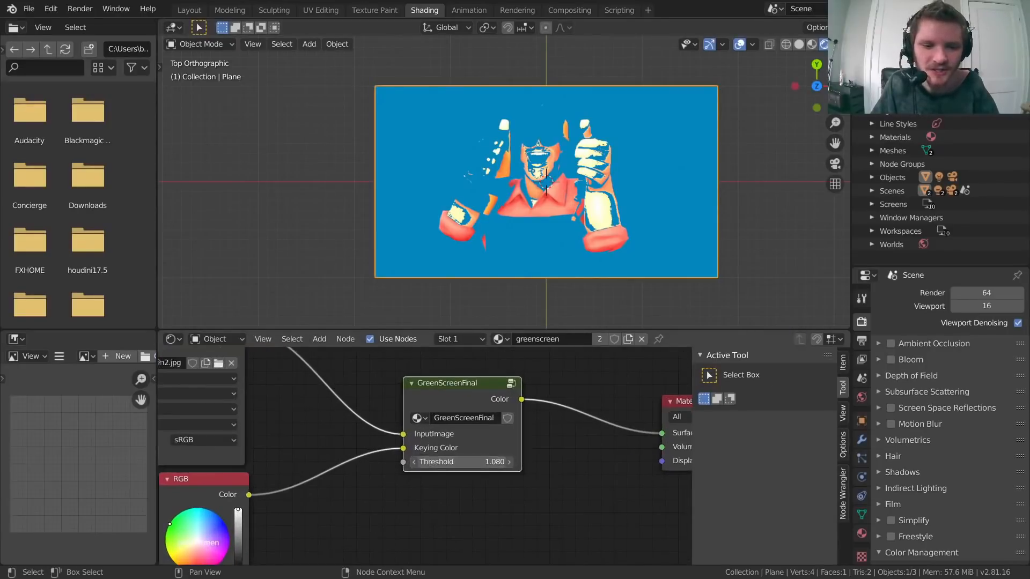
drag(486, 456, 320, 457)
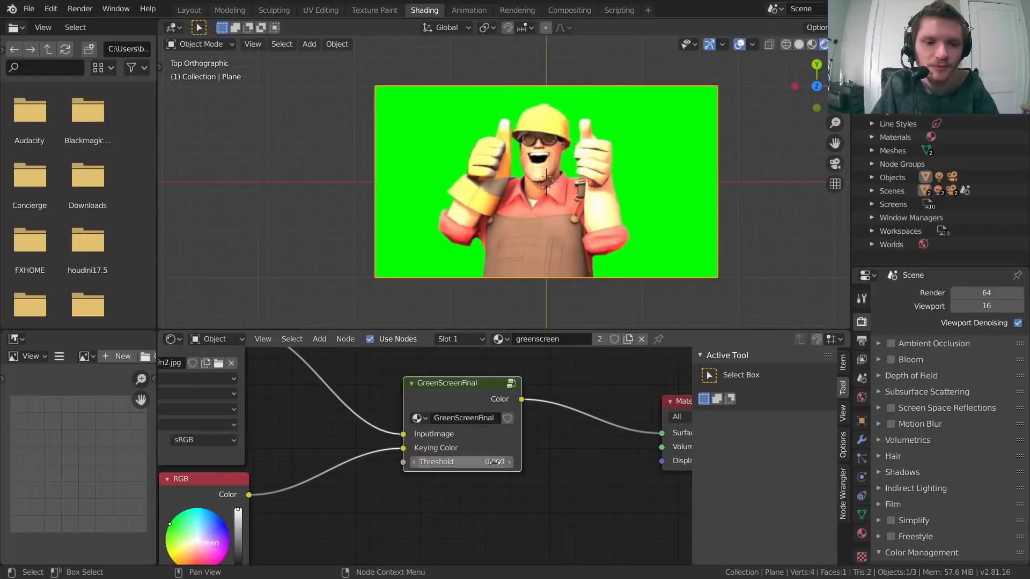
Step: Try a Threshold of -1 on the GreenScreenFinal node to test the lower limit, and set it back to 0
click(464, 462)
text(-1)
key(Return)
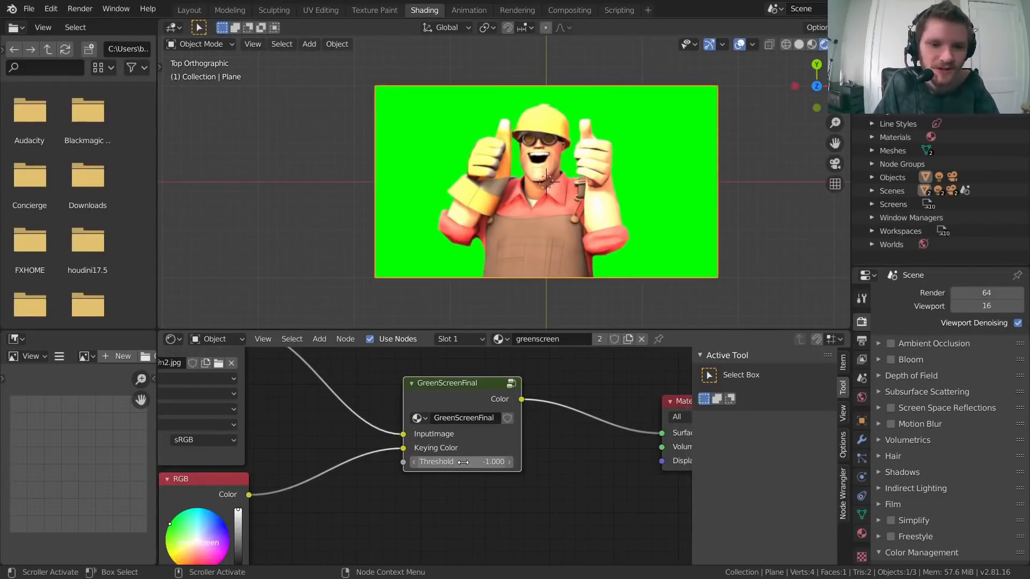
click(463, 462)
text(0)
key(Return)
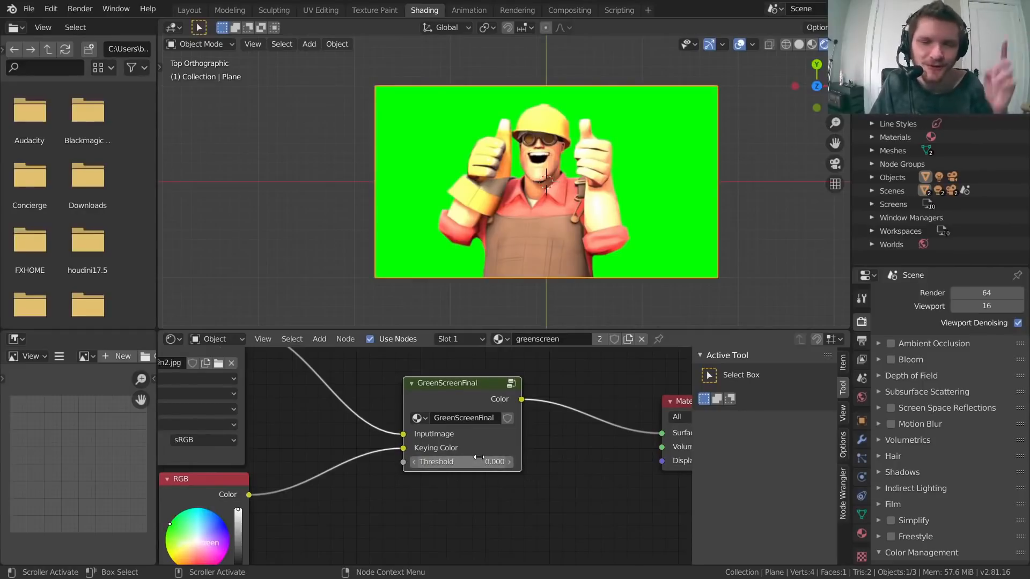
Step: Raise the GreenScreenFinal node's Threshold to its 1.732 limit, and bring it down to 0.732
drag(479, 463, 531, 463)
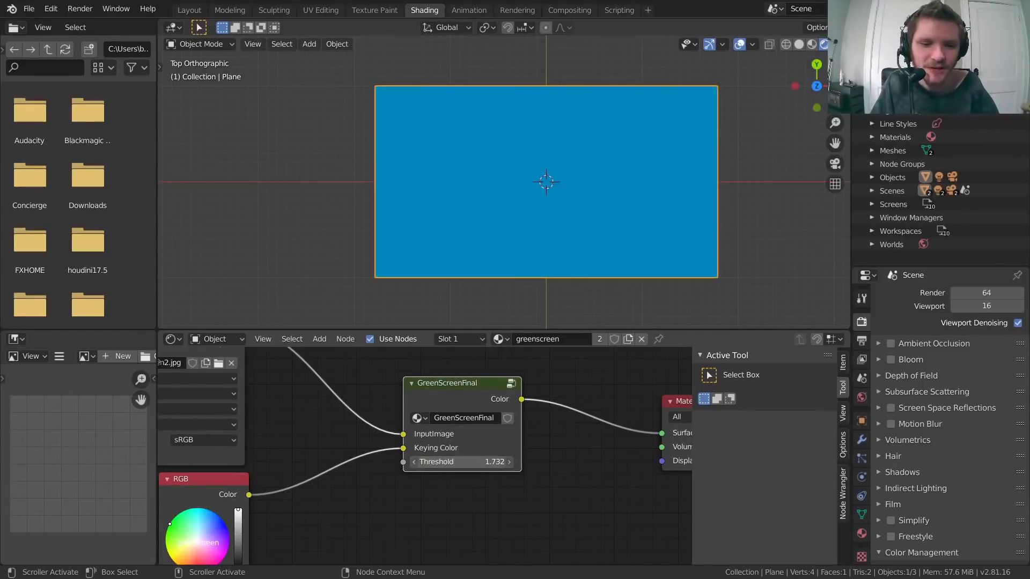
scroll(599, 188, up, 2)
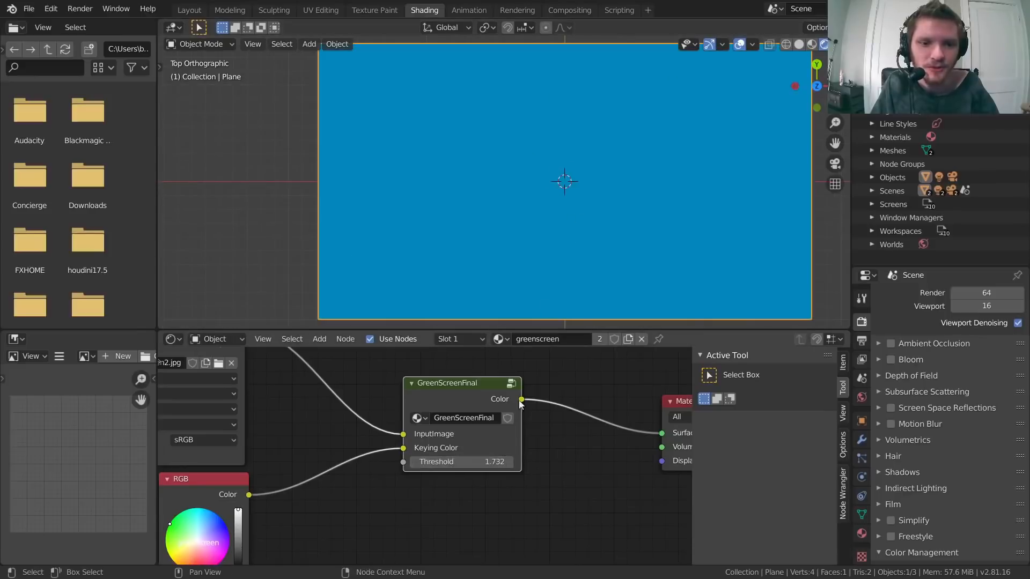
mouse_move(472, 462)
mouse_down()
mouse_move(445, 462)
mouse_move(523, 462)
mouse_move(479, 460)
mouse_up()
scroll(480, 454, down, 2)
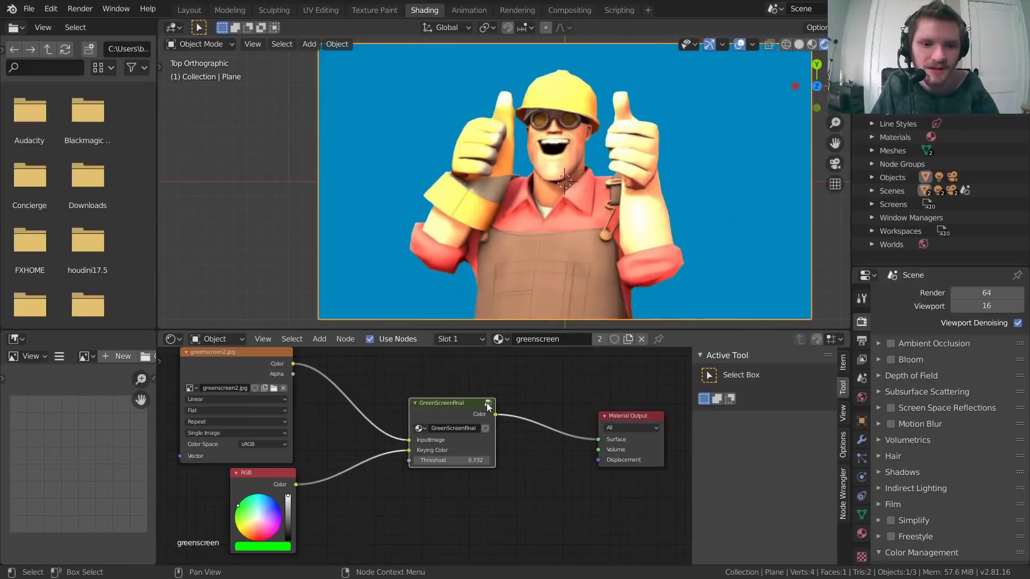
Step: Reopen the GreenScreenFinal group and rename its Color output as KeyedOutput
click(488, 407)
scroll(377, 416, down, 3)
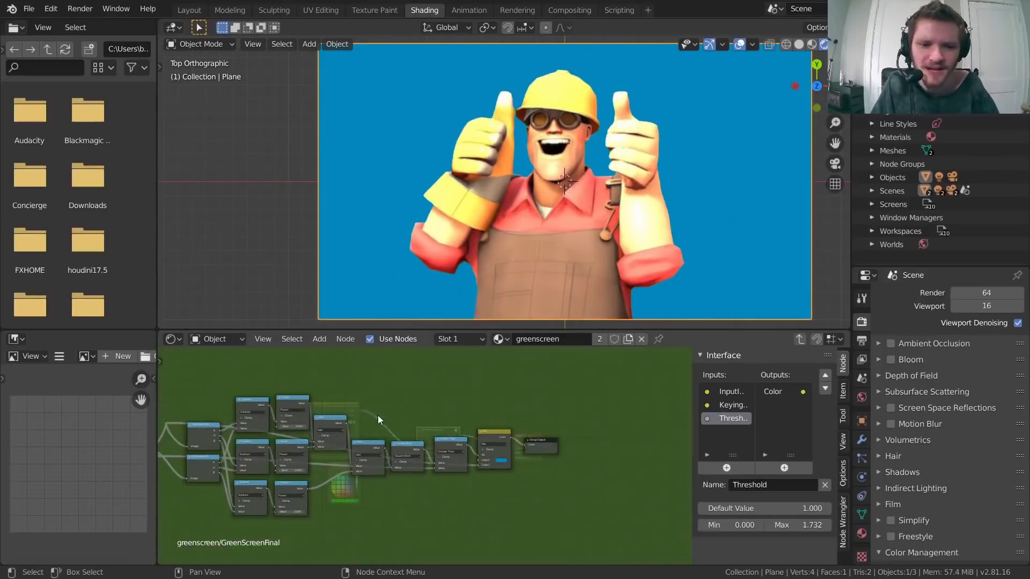
middle_drag(378, 415, 397, 394)
scroll(436, 407, up, 5)
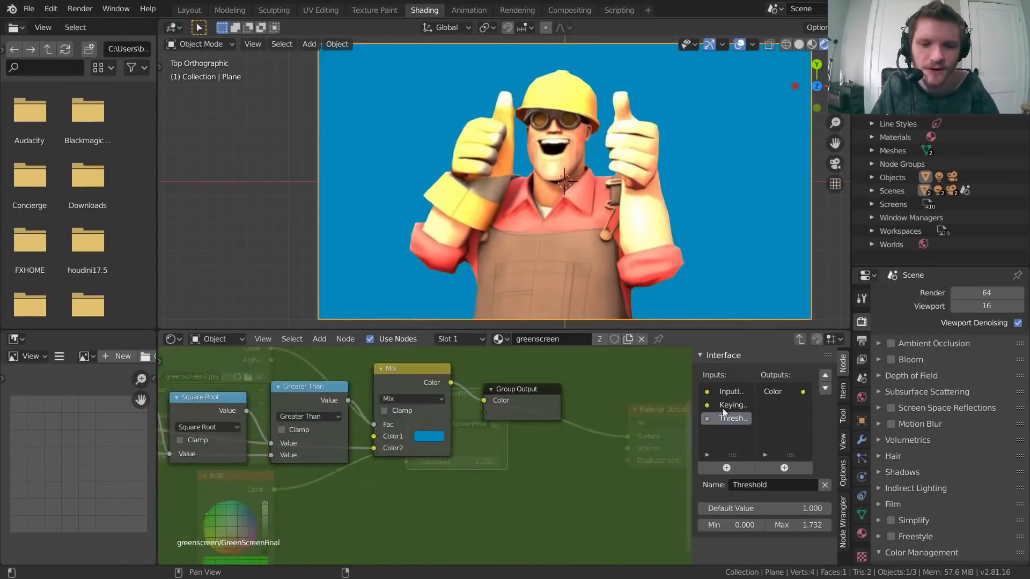
click(772, 392)
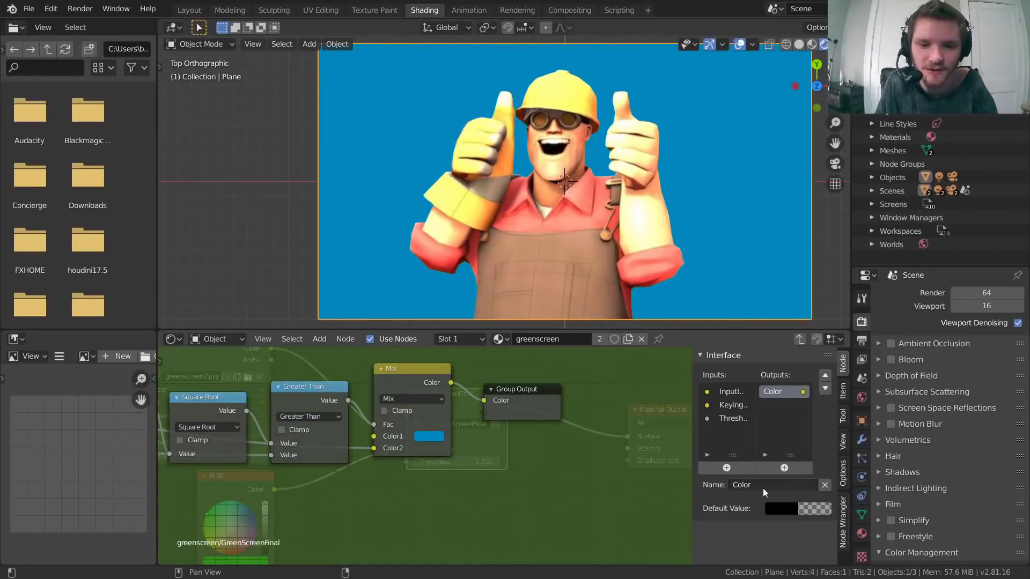
click(760, 484)
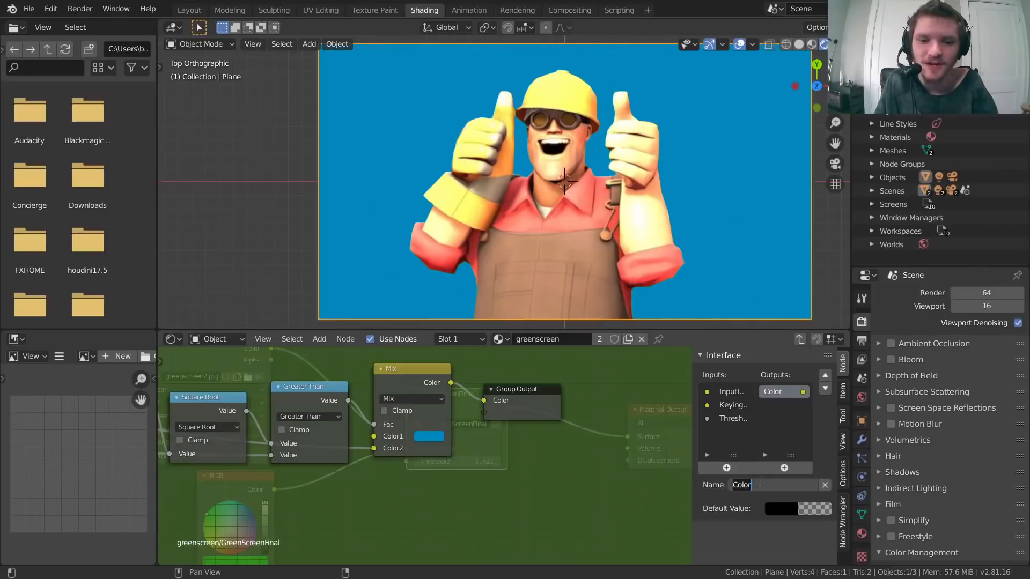
text(Keye)
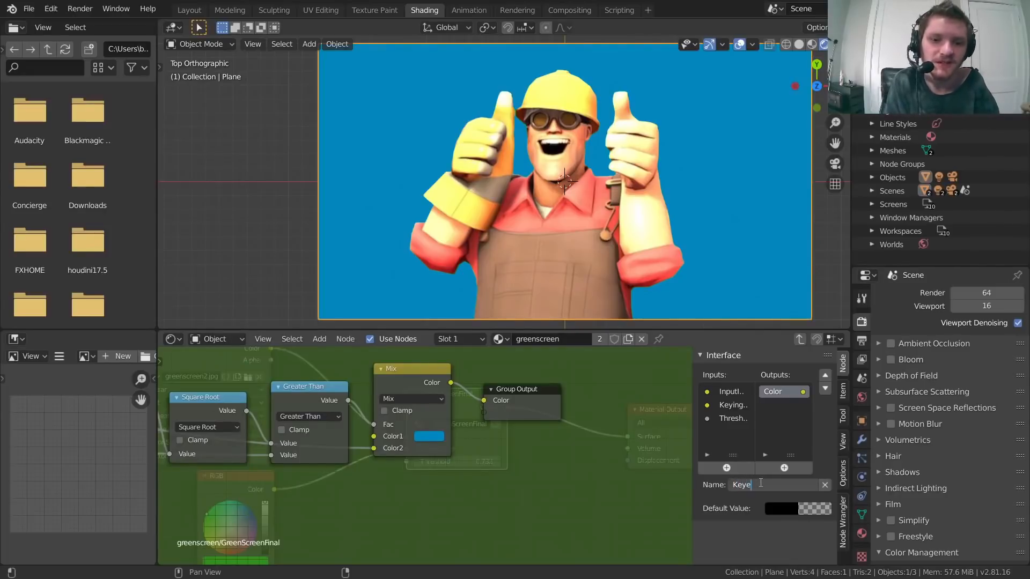
text(dOutput)
key(Return)
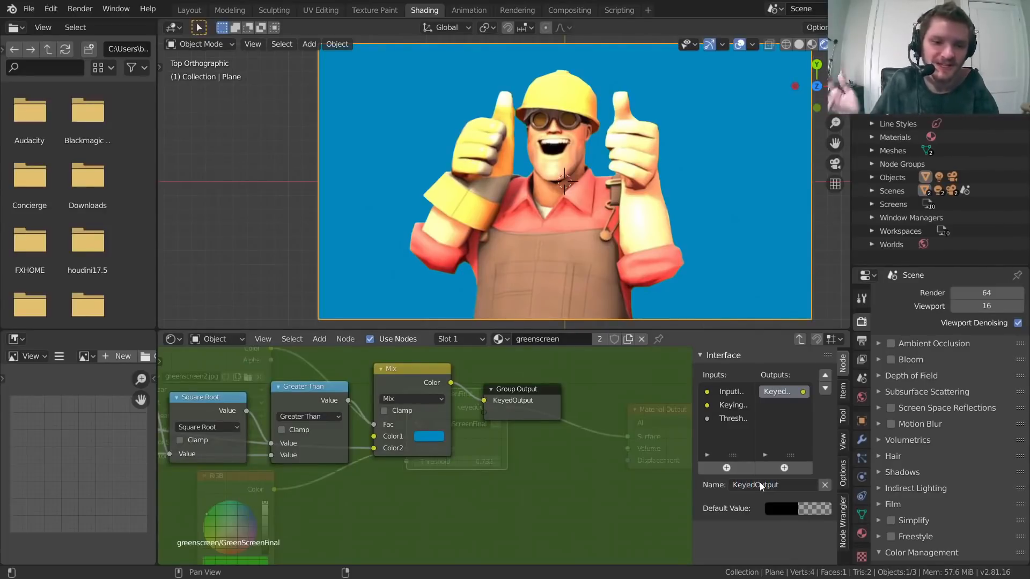
Step: Connect the Greater Than node's Value to the empty Group Output socket to add a second group output
scroll(550, 423, up, 2)
scroll(552, 422, up, 2)
middle_drag(546, 421, 486, 491)
drag(512, 423, 499, 446)
scroll(499, 446, down, 3)
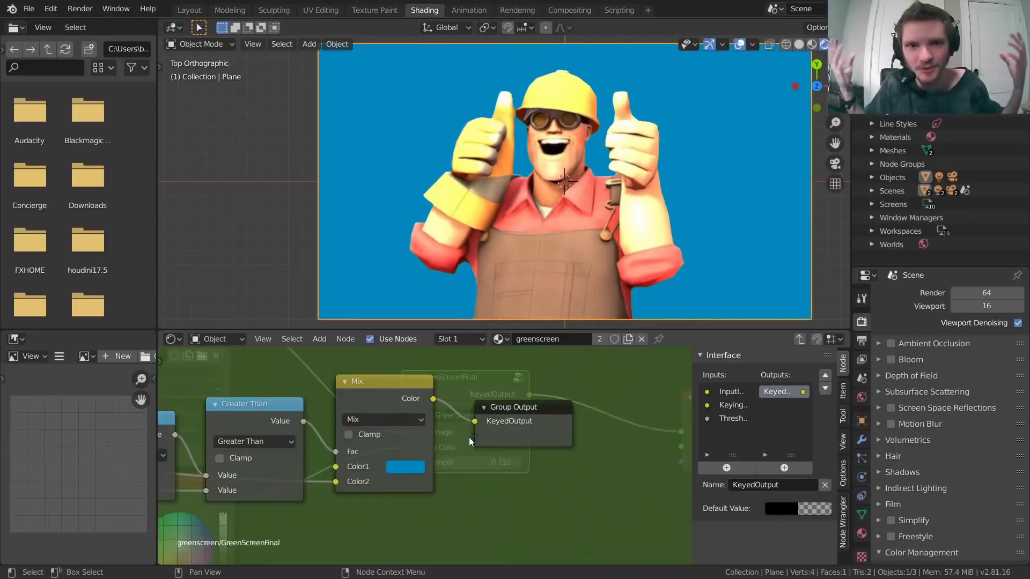
middle_drag(388, 438, 427, 430)
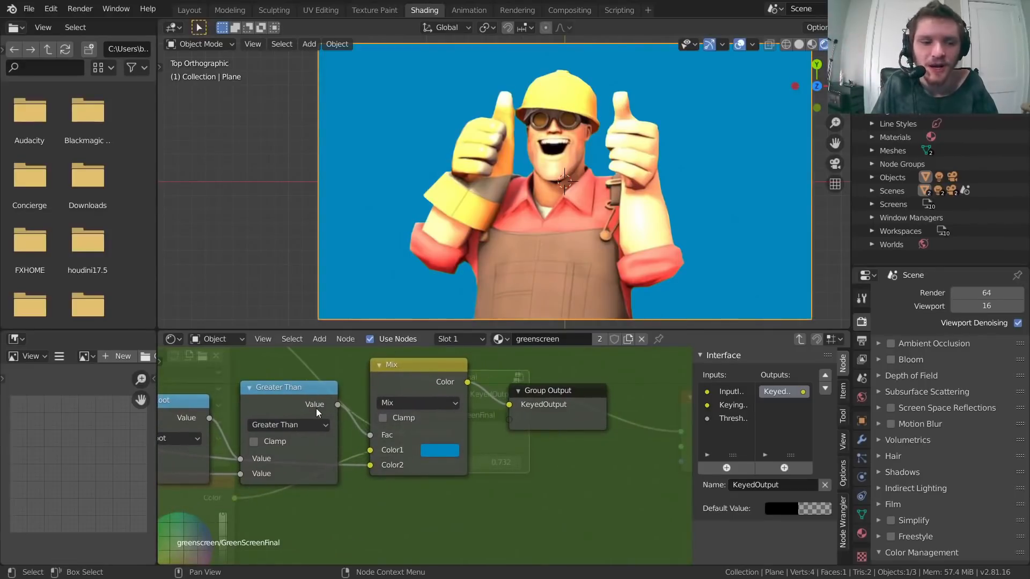
click(286, 404)
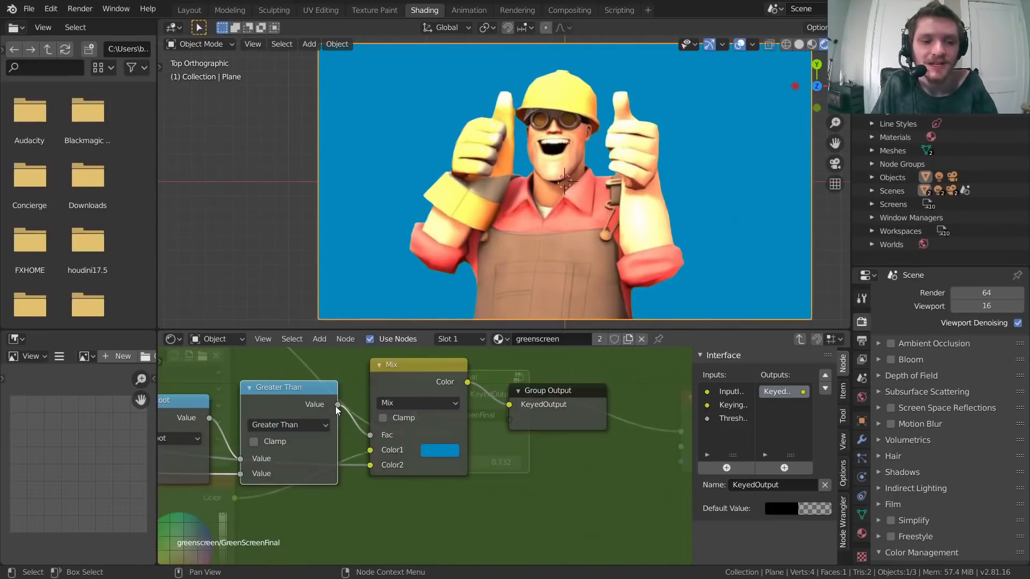
drag(337, 405, 509, 420)
scroll(519, 418, up, 1)
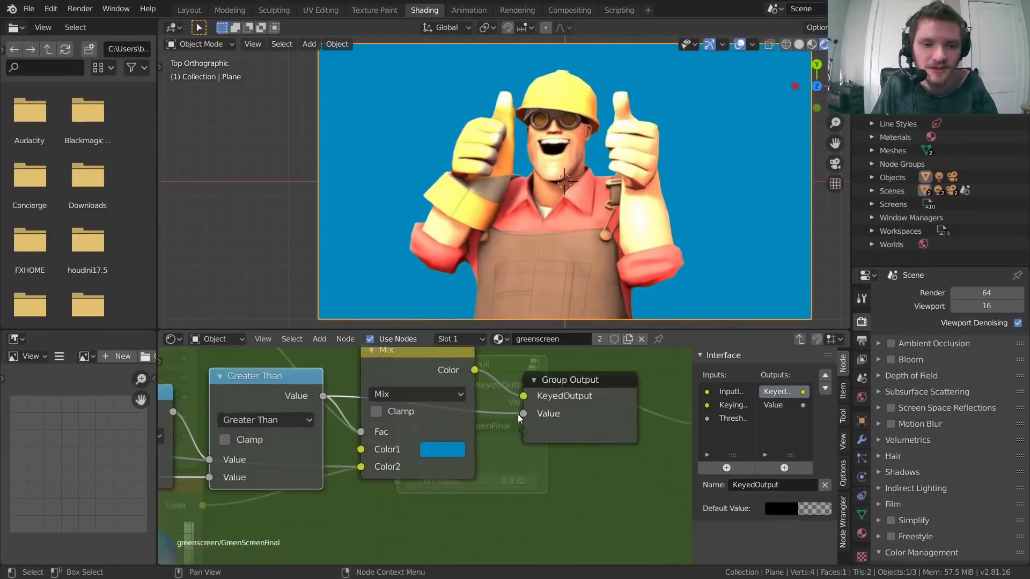
scroll(518, 418, up, 1)
Step: Rename the group's new Value output as Matte
click(587, 367)
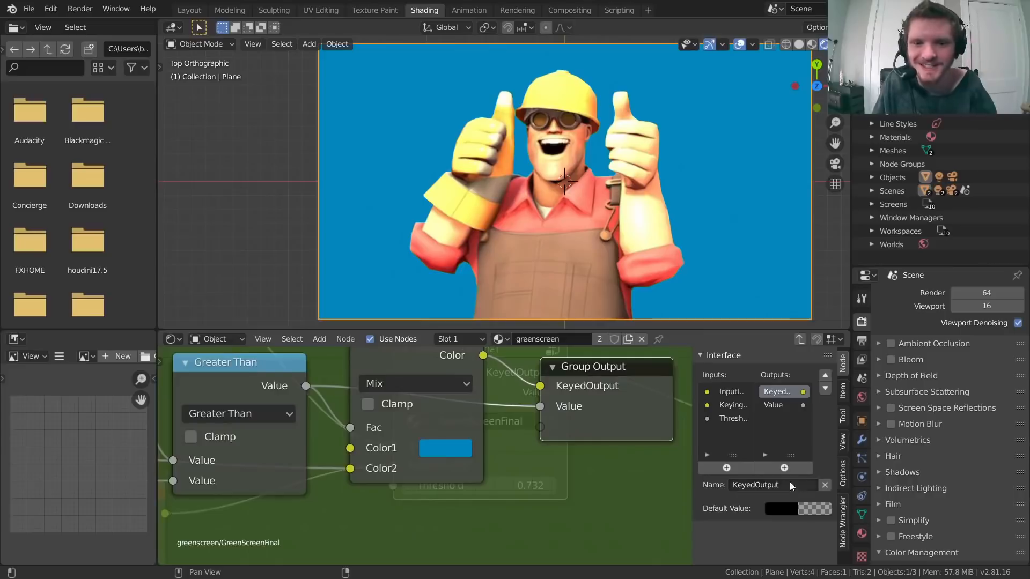
click(780, 408)
click(769, 485)
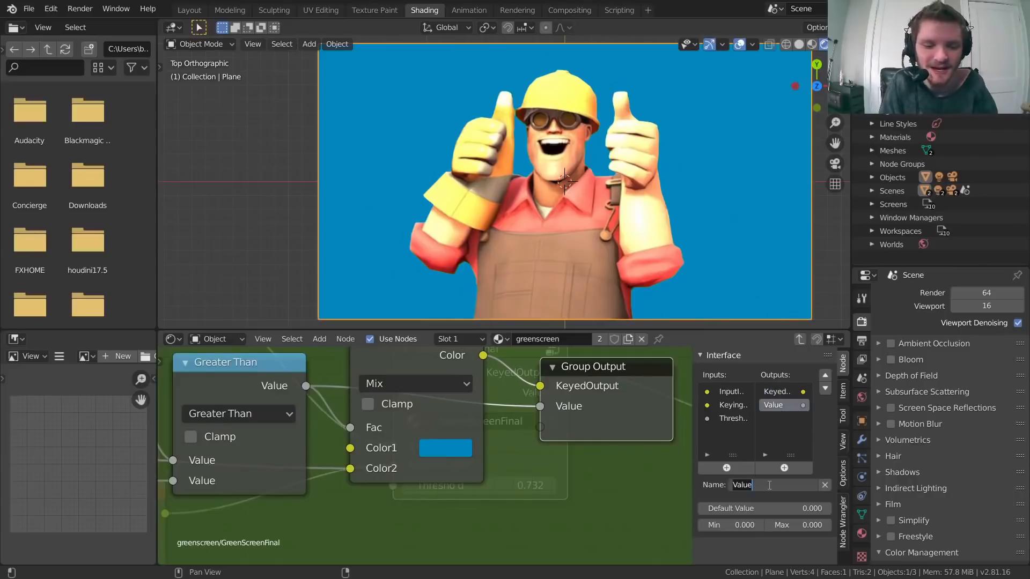
text(Matte)
key(Return)
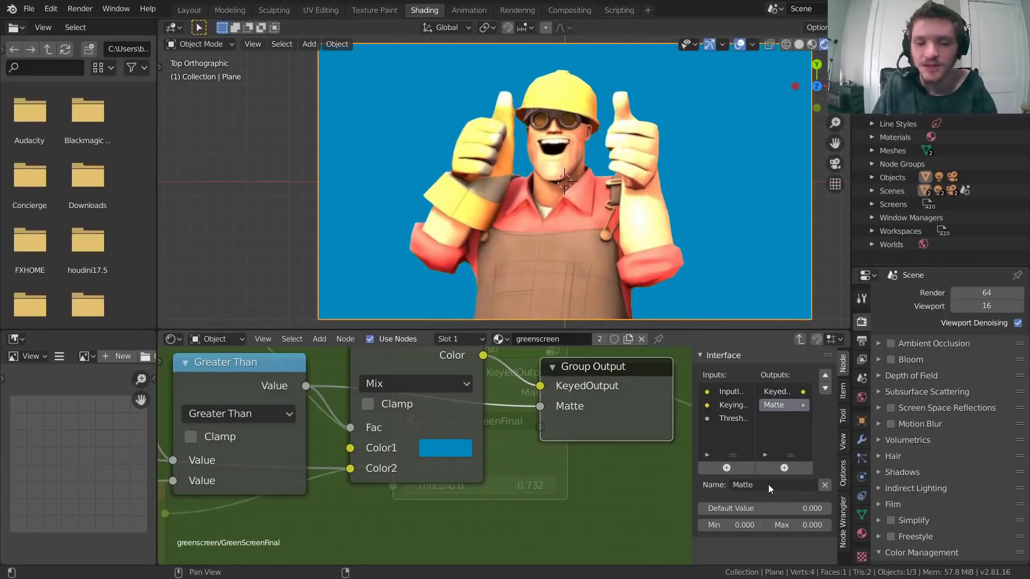
Step: Look over the node tree inside the group and return to the main greenscreen material
scroll(424, 417, down, 3)
scroll(417, 420, down, 5)
mouse_move(281, 430)
middle_down()
mouse_move(409, 403)
mouse_move(297, 431)
middle_up()
scroll(436, 440, up, 5)
middle_drag(473, 435, 429, 451)
scroll(422, 451, up, 5)
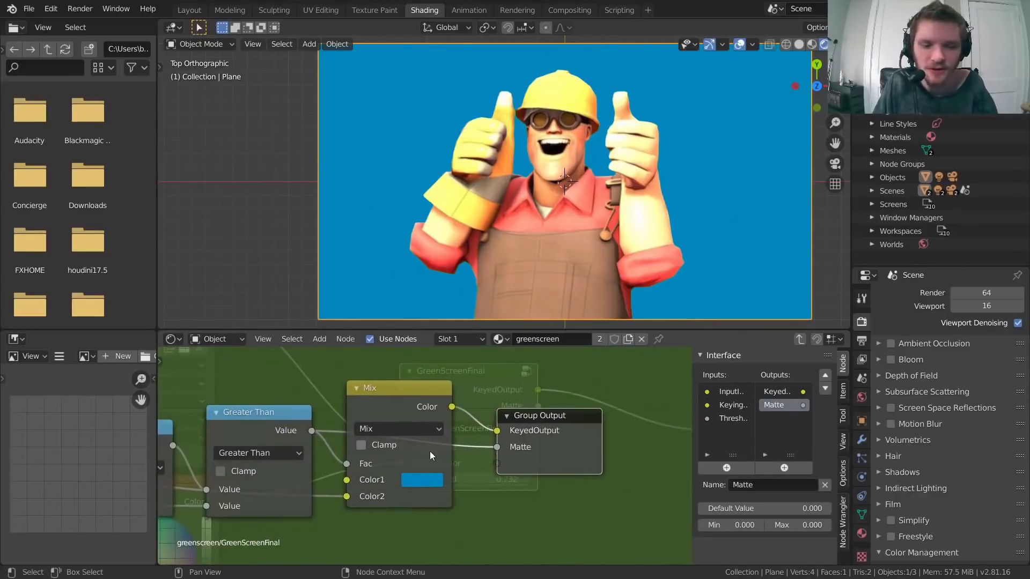
scroll(255, 473, down, 12)
middle_drag(291, 474, 489, 478)
click(799, 340)
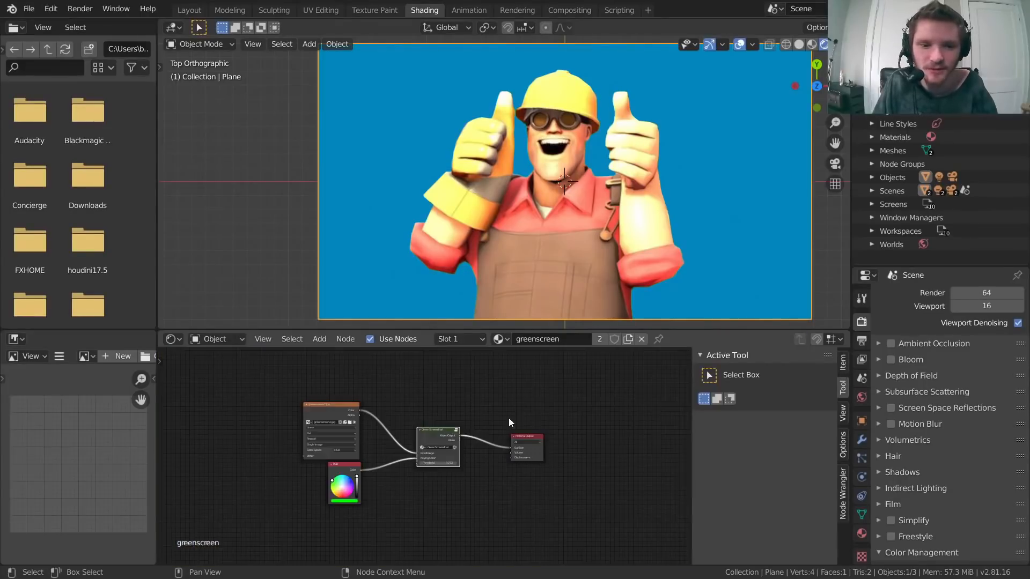
middle_drag(509, 417, 567, 435)
scroll(463, 417, up, 3)
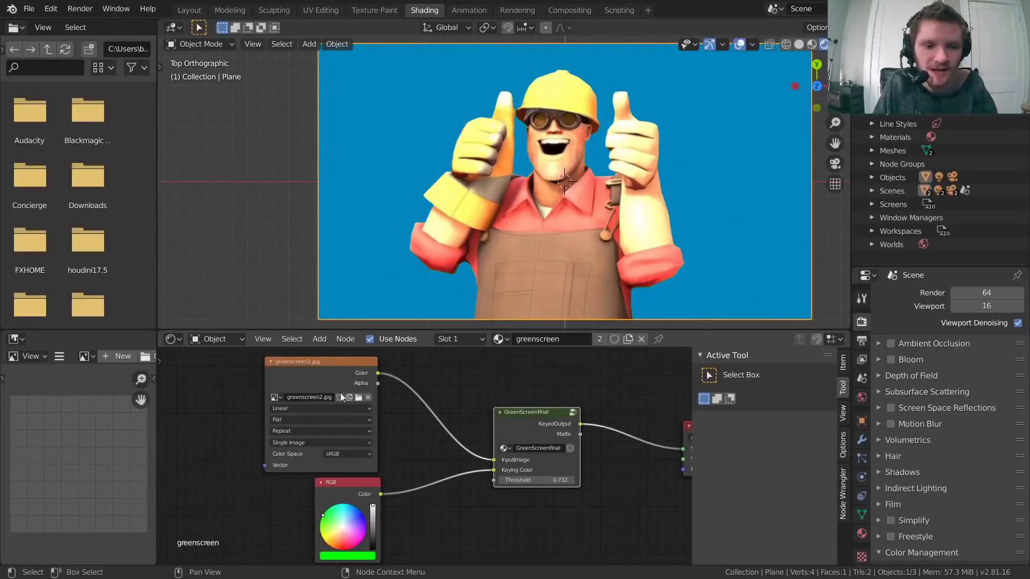
click(359, 397)
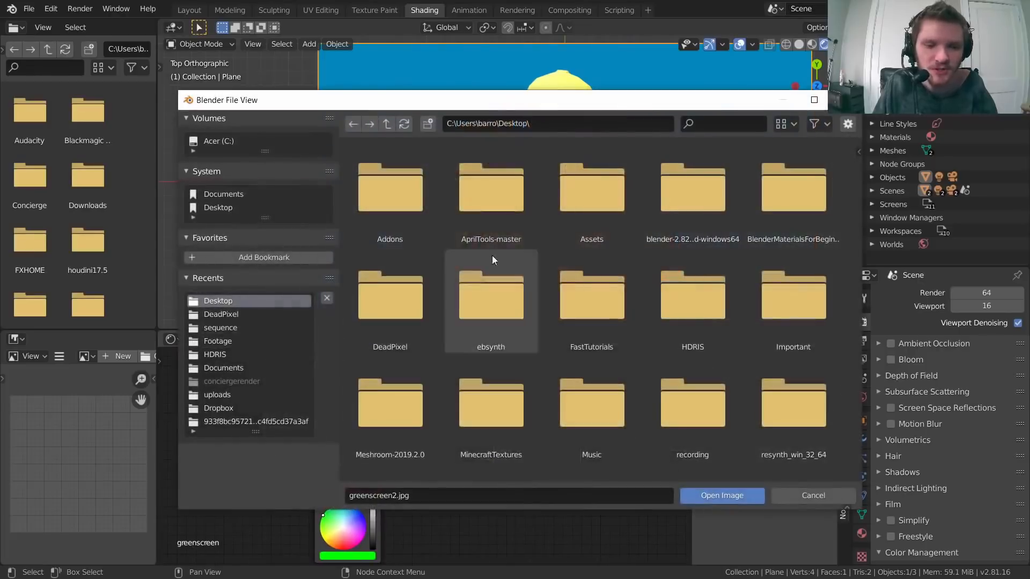
scroll(509, 257, down, 5)
click(722, 495)
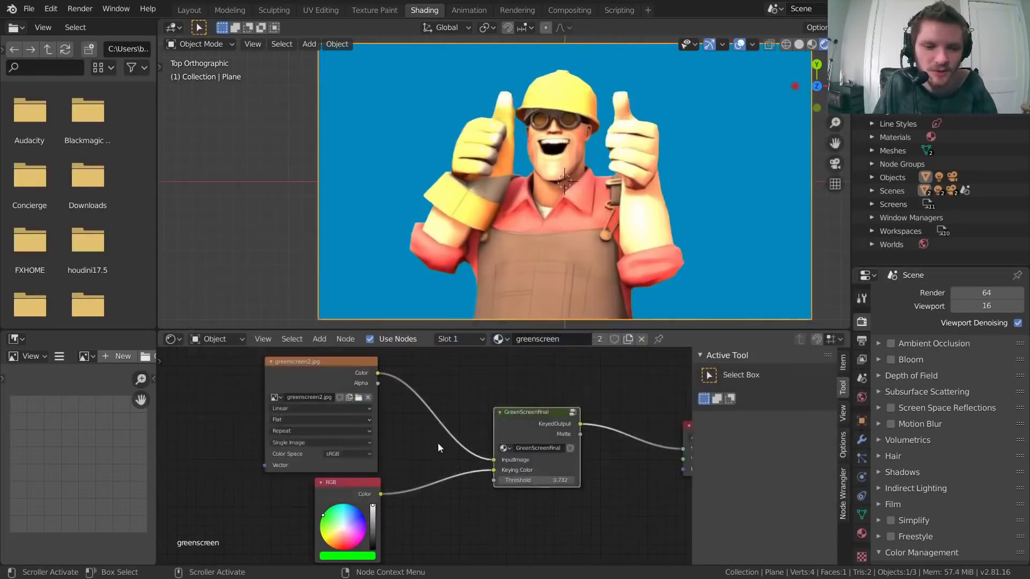
Step: Replace the image in the Image Texture node with greenscreen1.jpg and preview that node's unkeyed output on the plane
scroll(386, 423, up, 5)
click(386, 399)
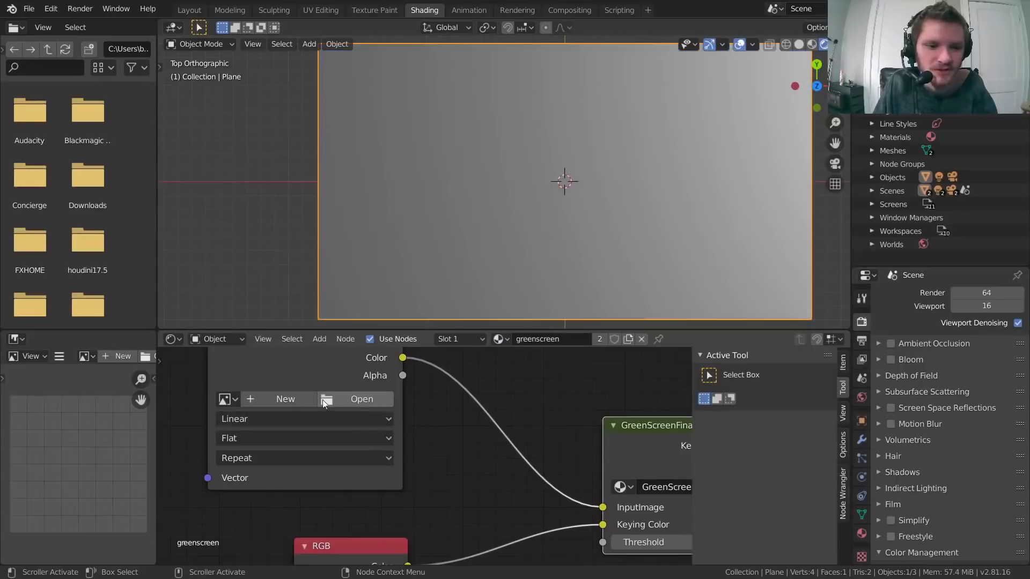
click(224, 399)
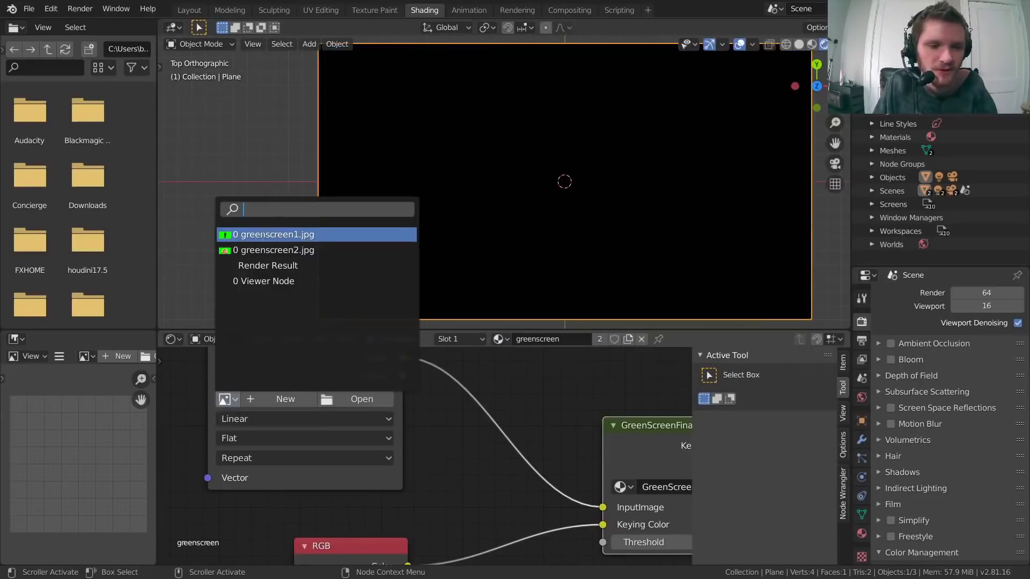
click(273, 235)
scroll(369, 386, down, 4)
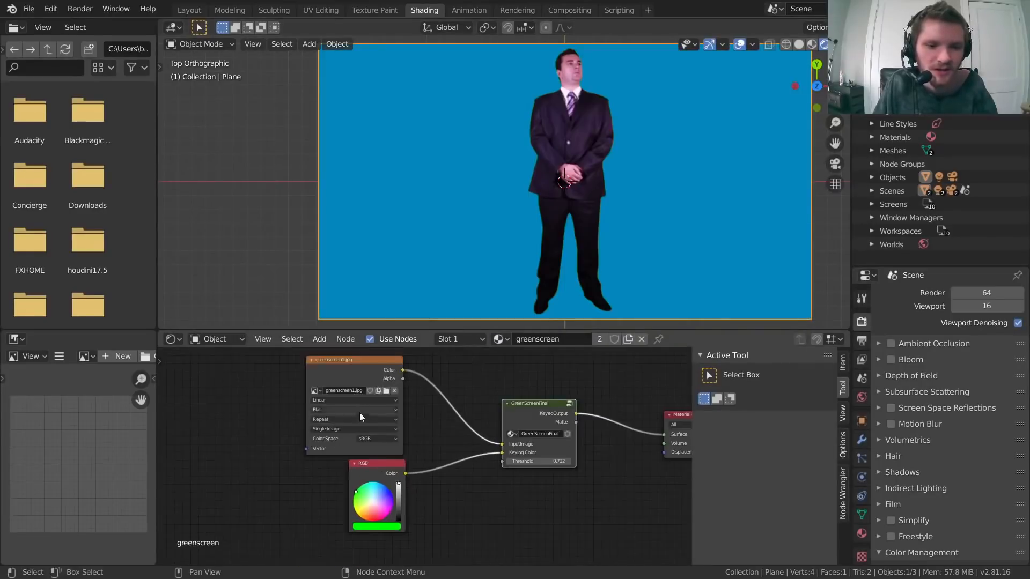
ctrl+shift+click(359, 365)
middle_drag(371, 508, 365, 491)
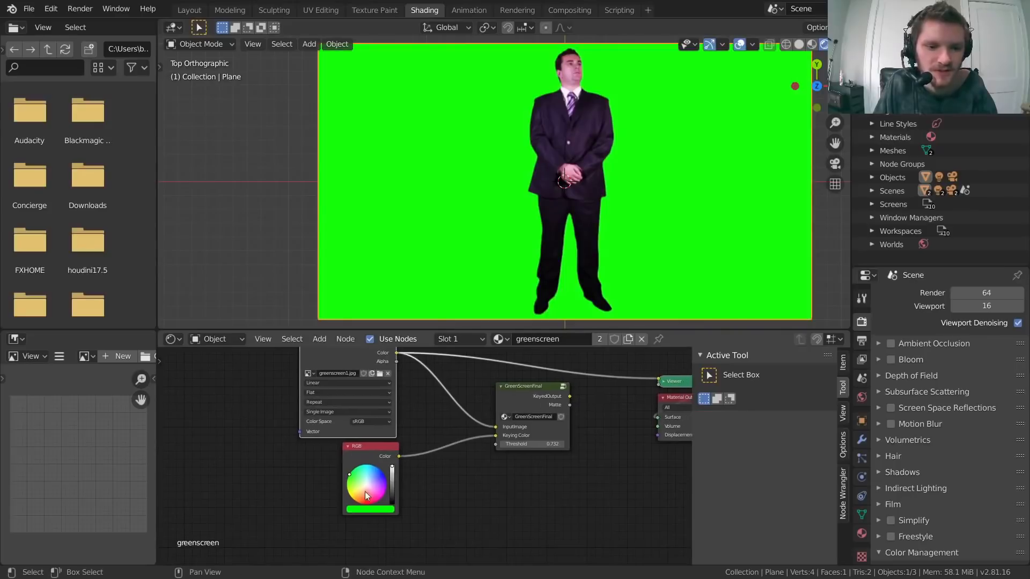
Step: Sample the green backdrop of the new image as the RGB keying color and preview the GreenScreenFinal node's keyed result
click(369, 509)
click(414, 471)
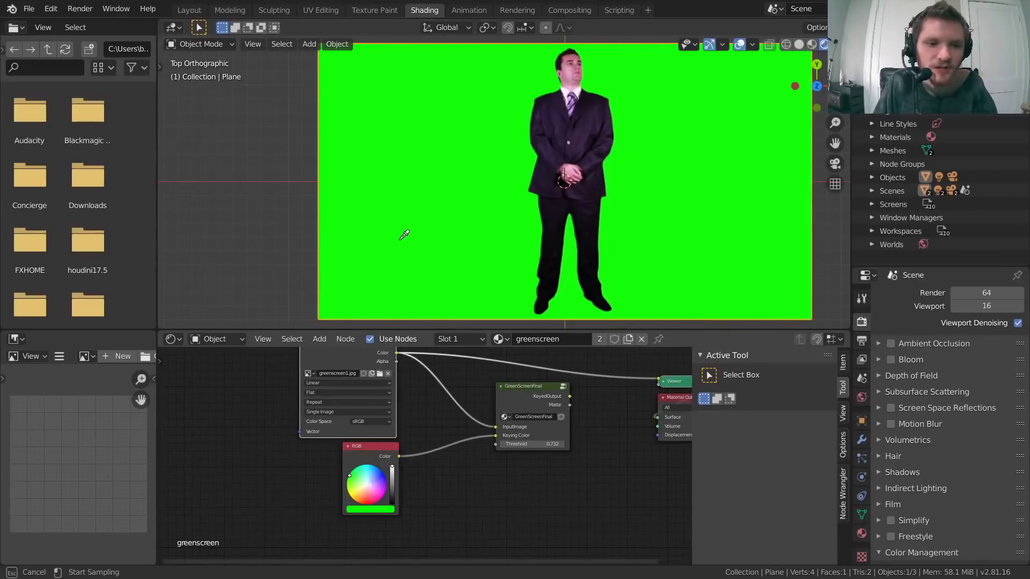
click(405, 234)
middle_drag(501, 436, 381, 462)
ctrl+shift+click(414, 411)
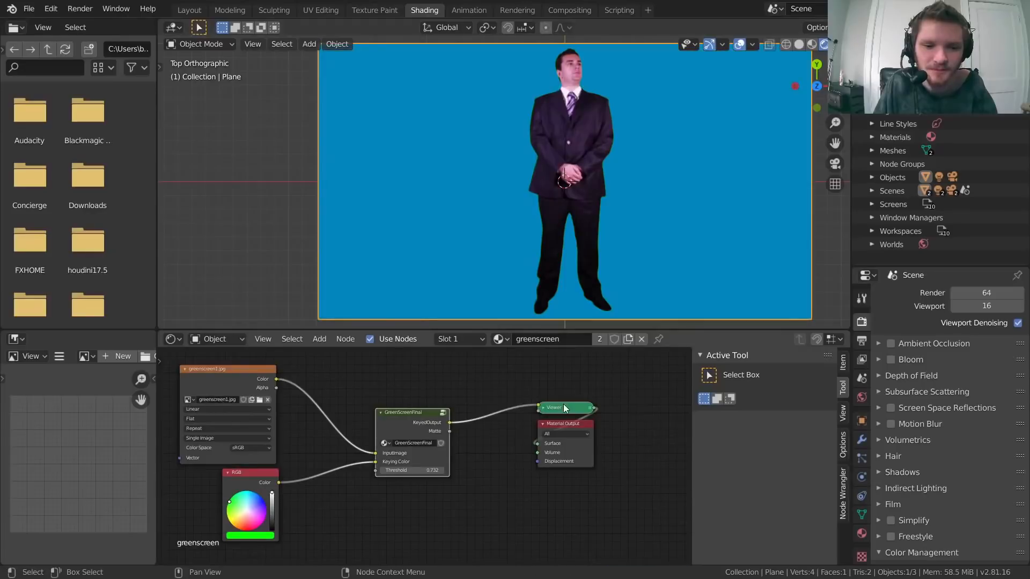
Step: Delete the Viewer node and connect KeyedOutput directly to the Material Output's Surface
click(565, 408)
key(x)
drag(449, 423, 538, 444)
scroll(429, 452, up, 5)
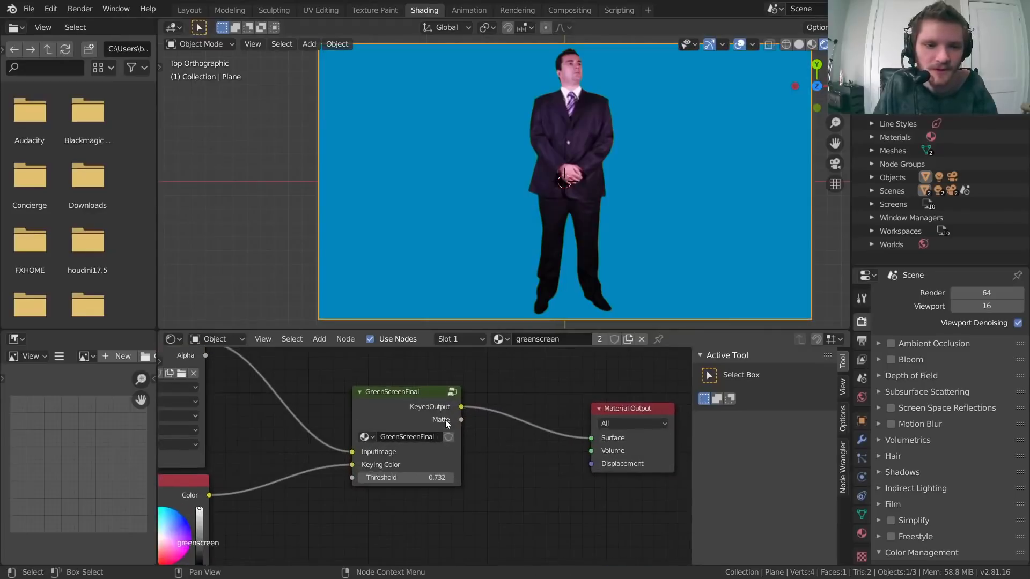
Step: View the Matte output through the Material Output's Surface and restore the KeyedOutput connection
middle_drag(445, 423, 639, 444)
middle_drag(440, 445, 210, 435)
drag(351, 410, 570, 460)
scroll(423, 427, up, 2)
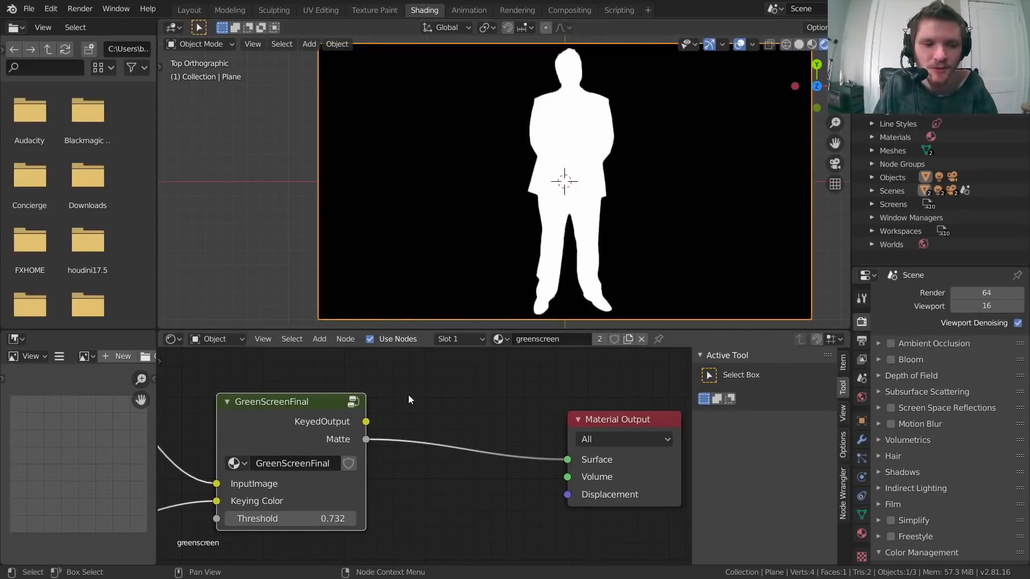
drag(367, 422, 566, 461)
middle_drag(545, 460, 368, 483)
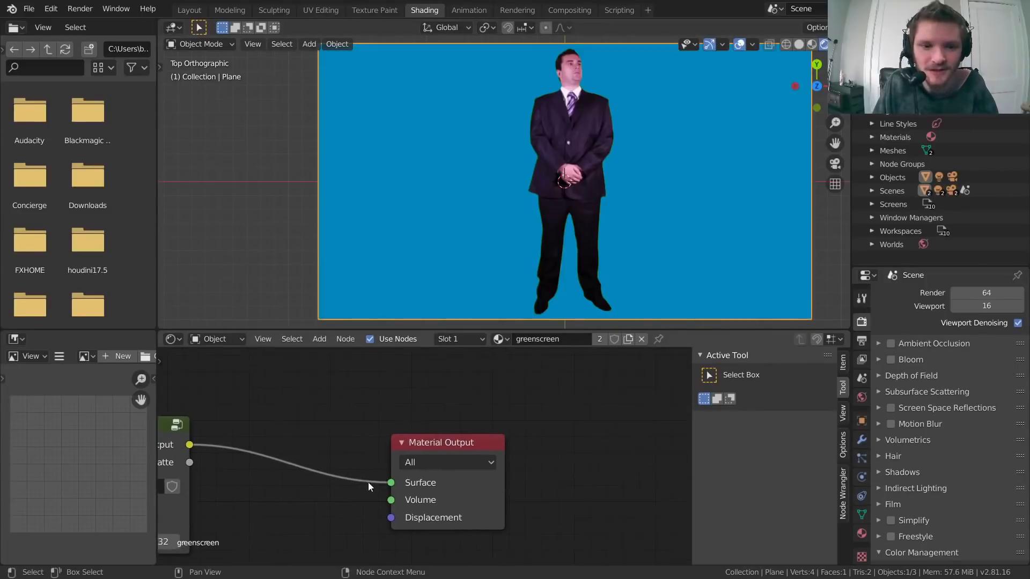
Step: Insert a MixRGB node between KeyedOutput and the Material Output and set its blending mode to Multiply
drag(431, 448, 564, 459)
scroll(458, 437, down, 6)
key(shift+a)
click(366, 399)
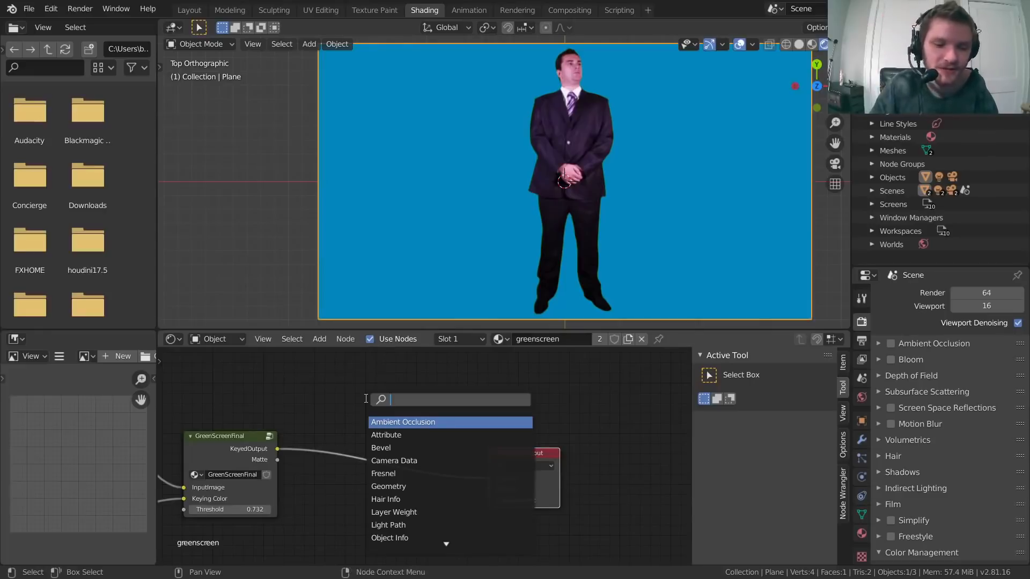
text(mix)
key(Down)
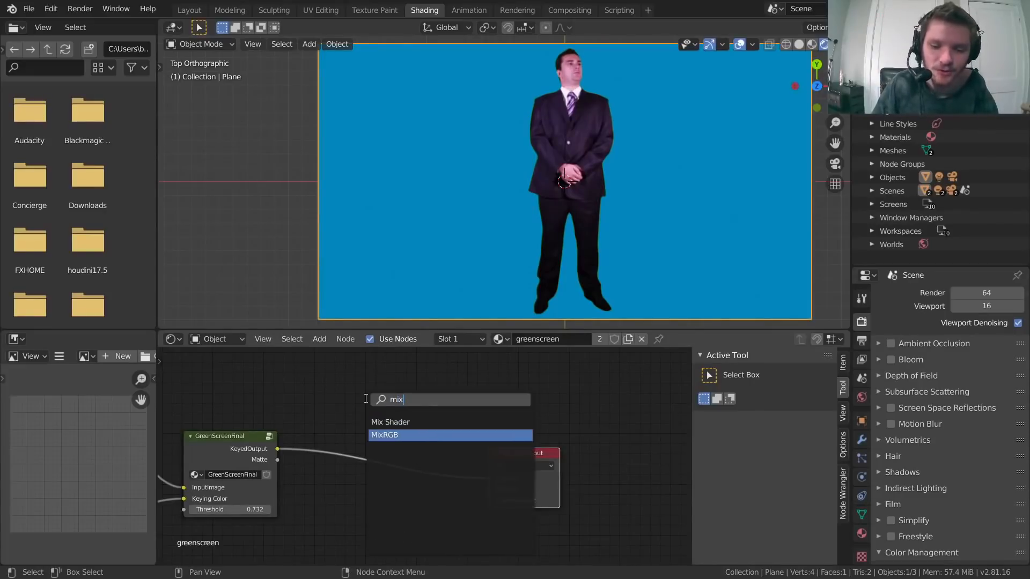
key(Return)
click(366, 402)
scroll(364, 439, up, 2)
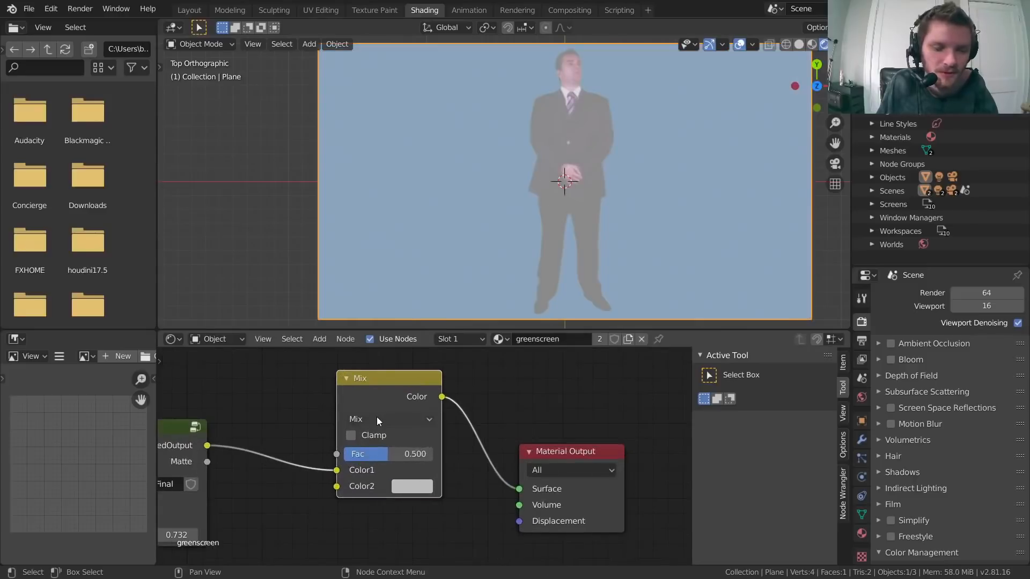
click(377, 416)
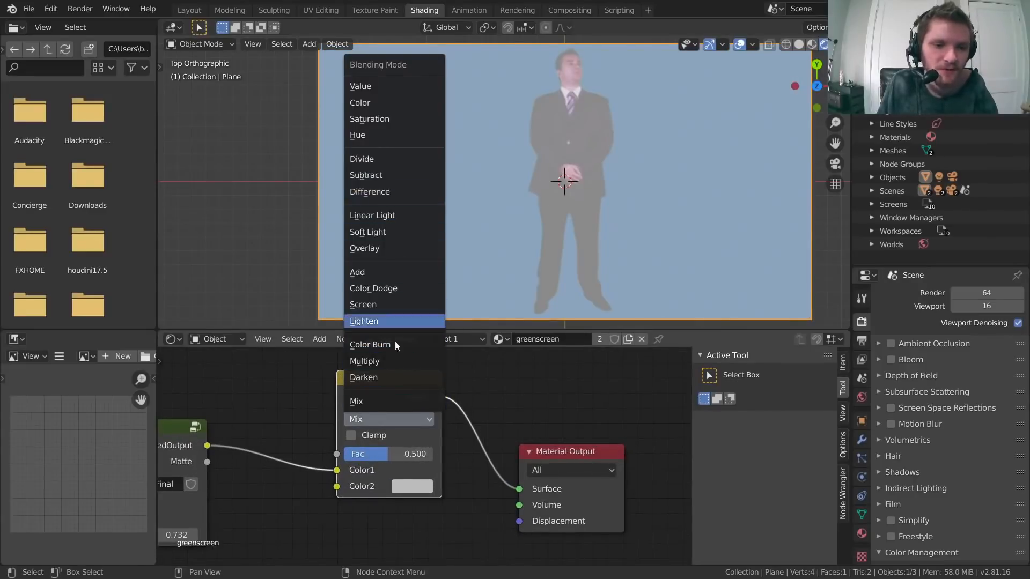
click(379, 362)
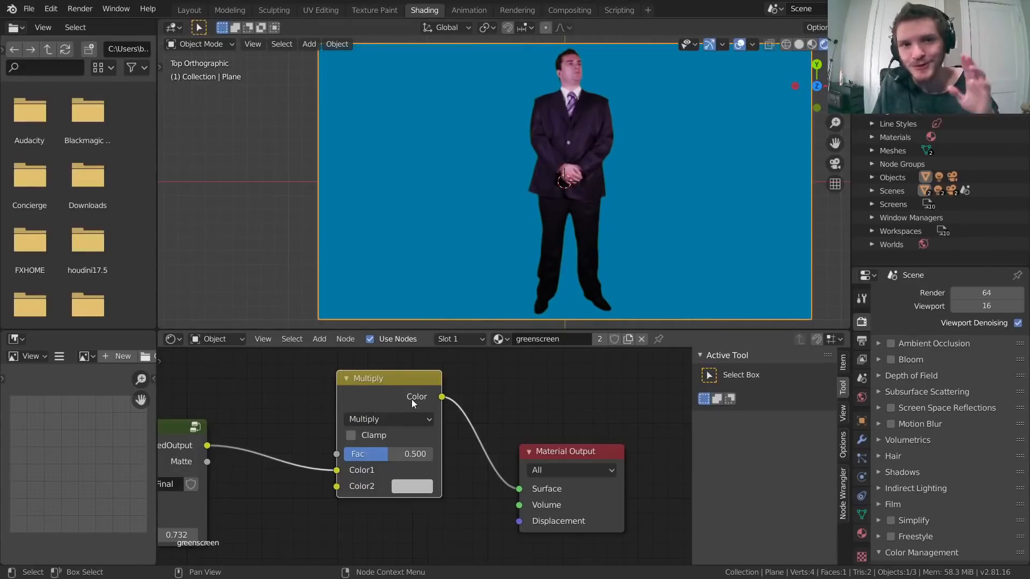
Step: Connect the group's Matte output to the Multiply node's Color2 input
scroll(322, 446, up, 2)
middle_drag(302, 452, 422, 411)
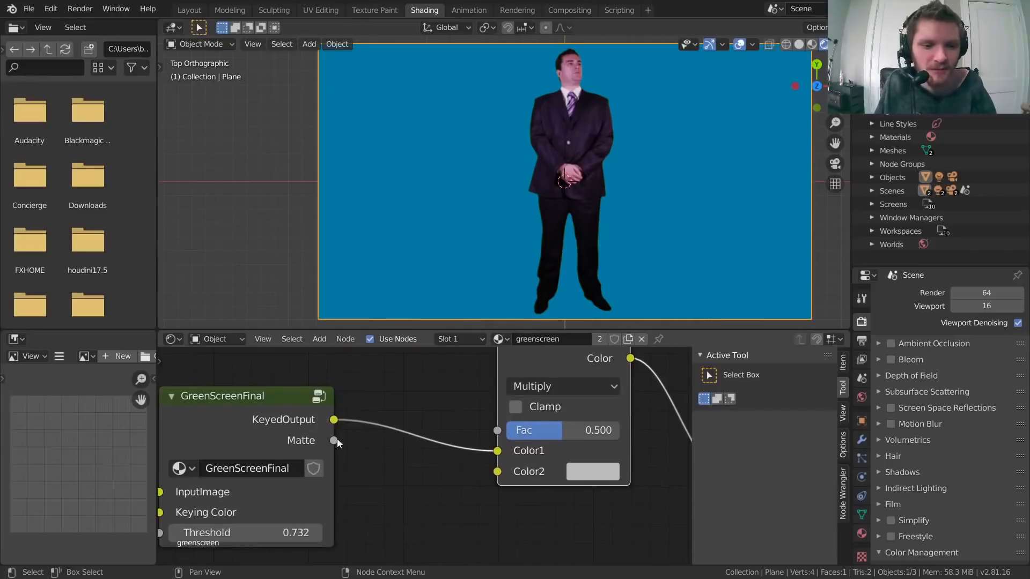
drag(334, 440, 420, 506)
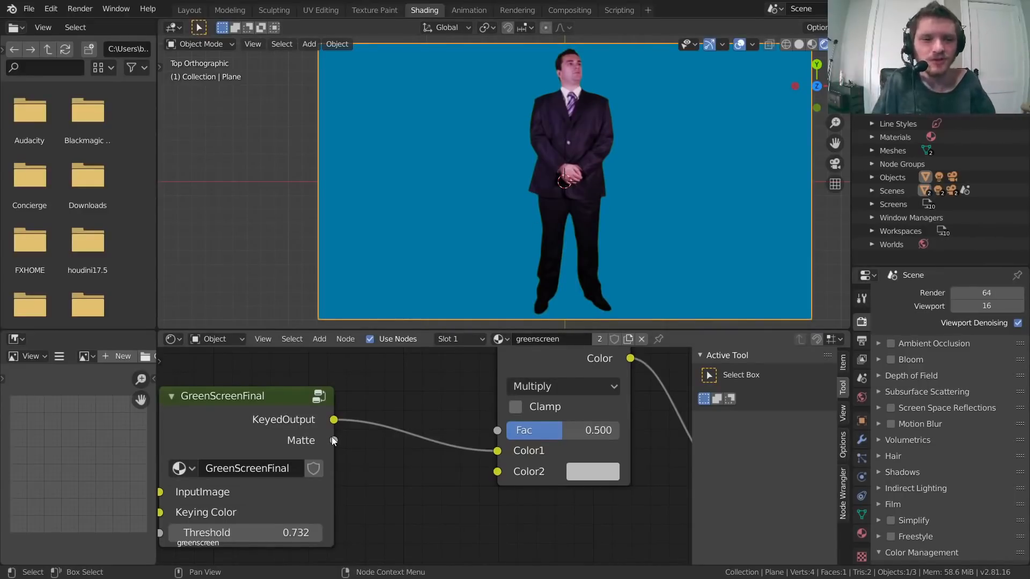
drag(333, 440, 514, 472)
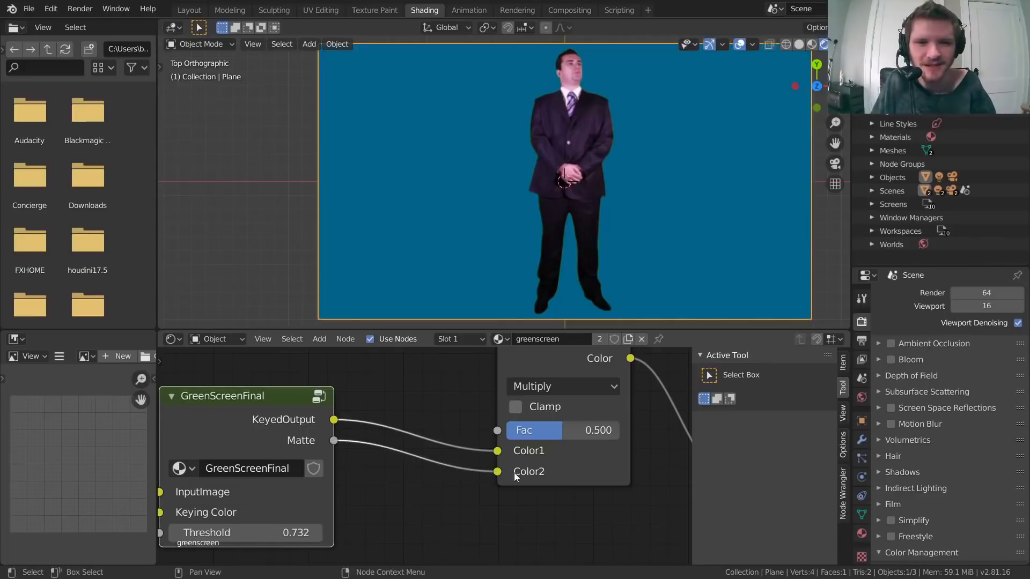
Step: Insert an Invert node on the link between Matte and Color2 and place it between the two nodes
middle_drag(449, 456, 442, 458)
key(shift+a)
click(404, 379)
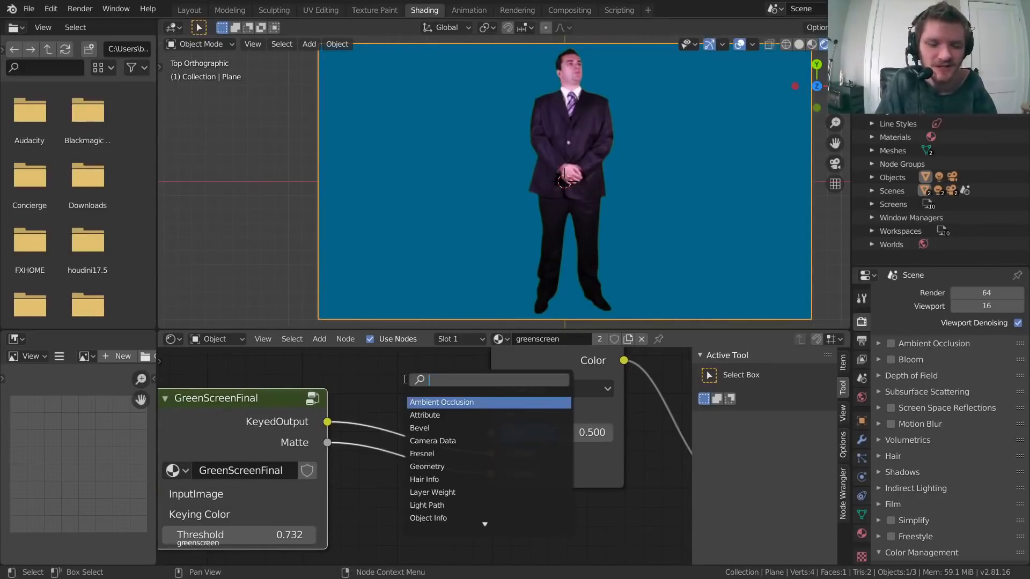
text(invert)
key(Return)
click(380, 443)
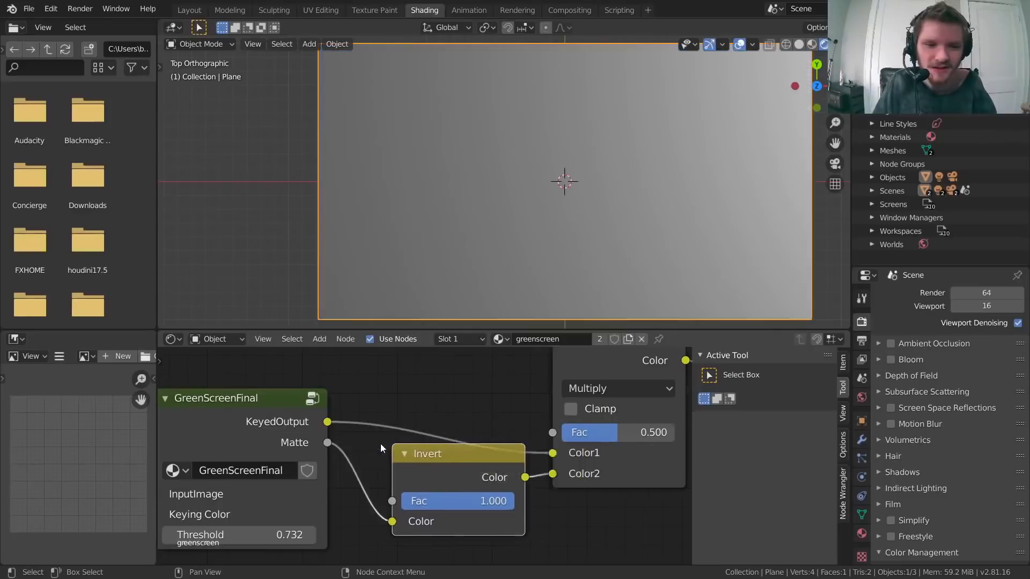
drag(420, 459, 445, 474)
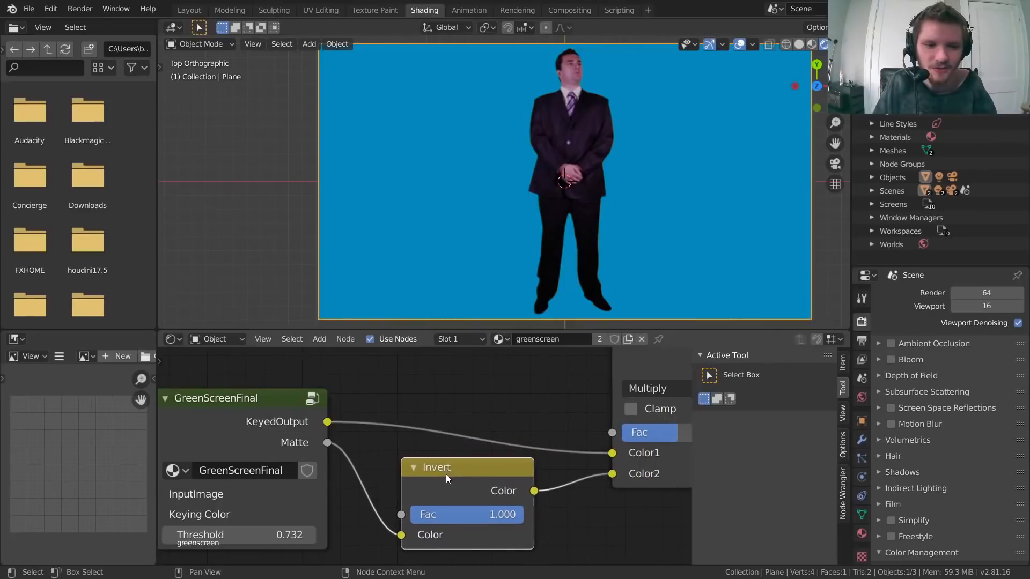
Step: Preview the Invert node's output on the plane to check the inverted matte
scroll(446, 474, down, 2)
ctrl+shift+click(436, 482)
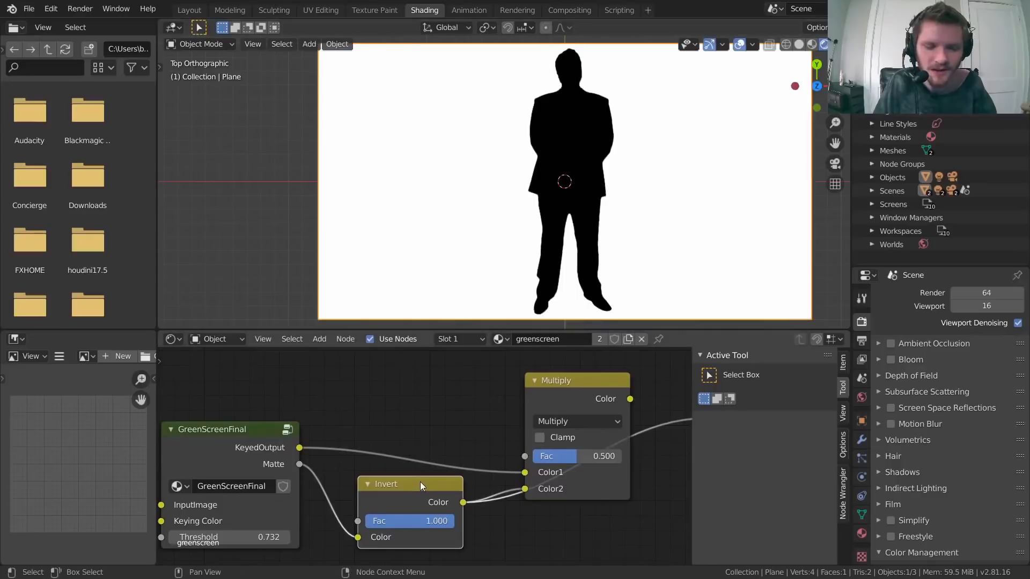
middle_drag(465, 470, 365, 481)
Step: Preview the color Multiply node on the plane and set its Fac to 1.000
ctrl+shift+click(468, 394)
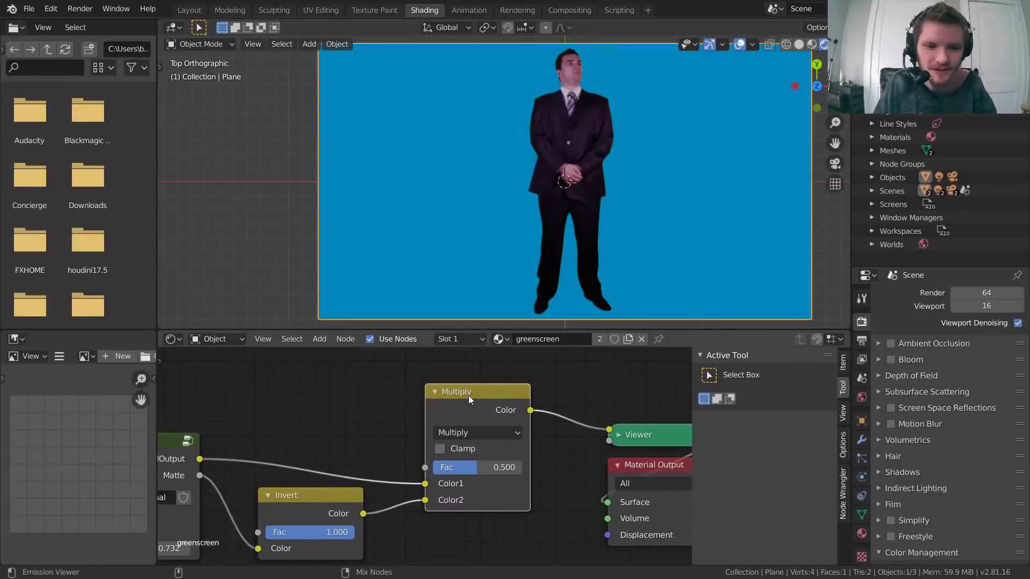
drag(488, 465, 521, 465)
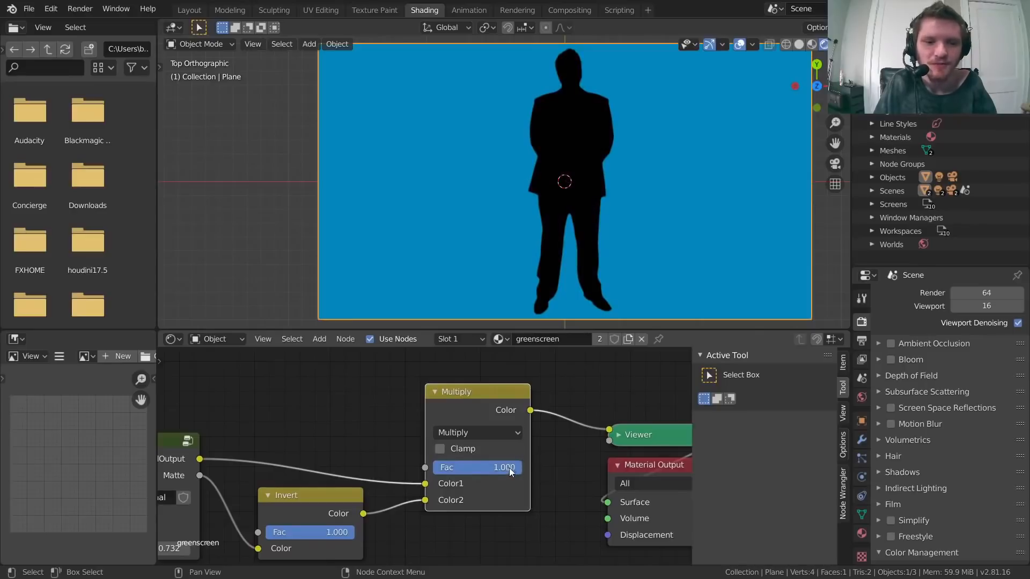
scroll(530, 464, down, 1)
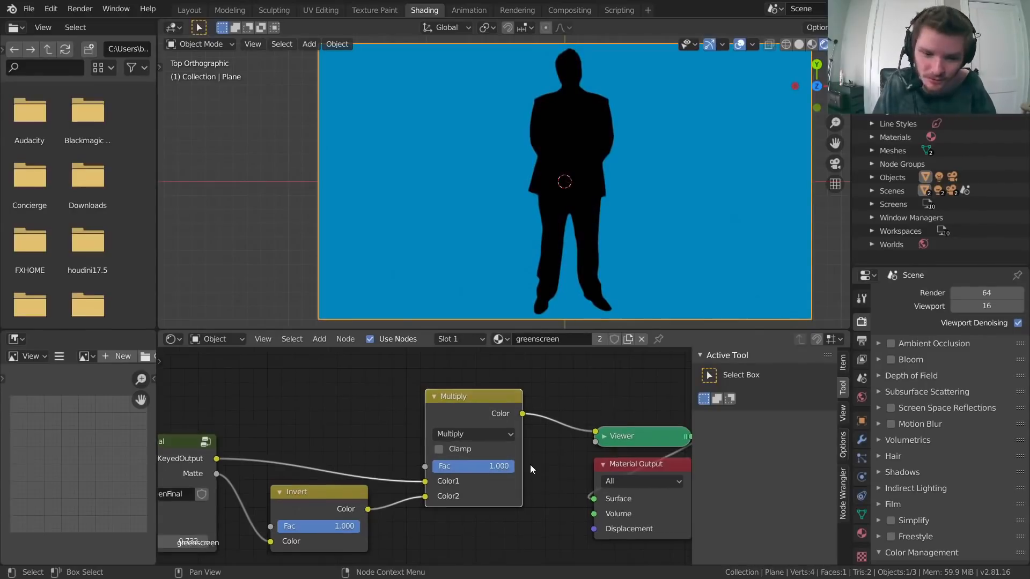
middle_drag(530, 464, 442, 464)
middle_drag(337, 464, 516, 442)
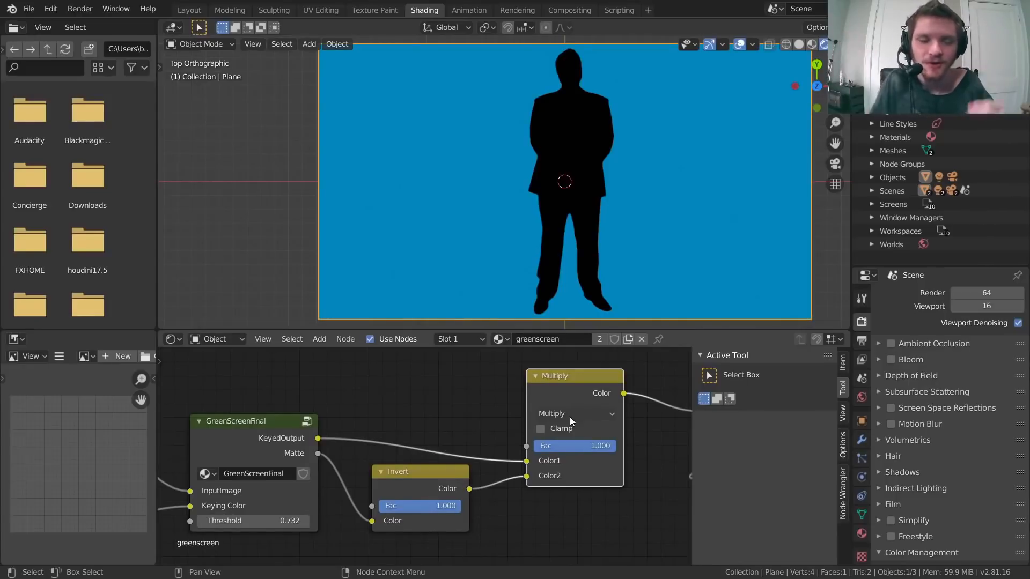
Step: Compare the Invert and Multiply previews and space out the nodes to make room before the Multiply node
drag(291, 424, 292, 396)
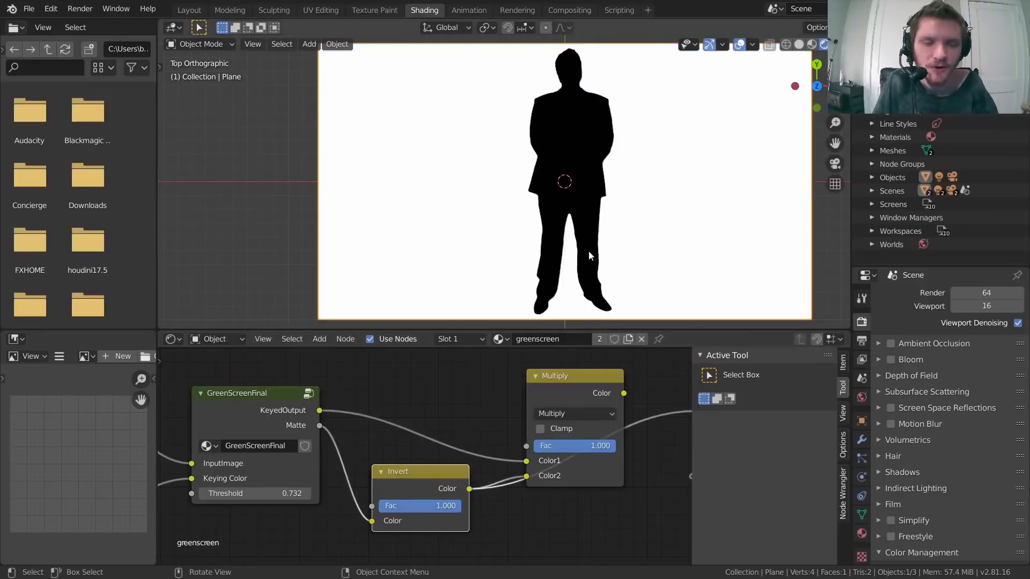
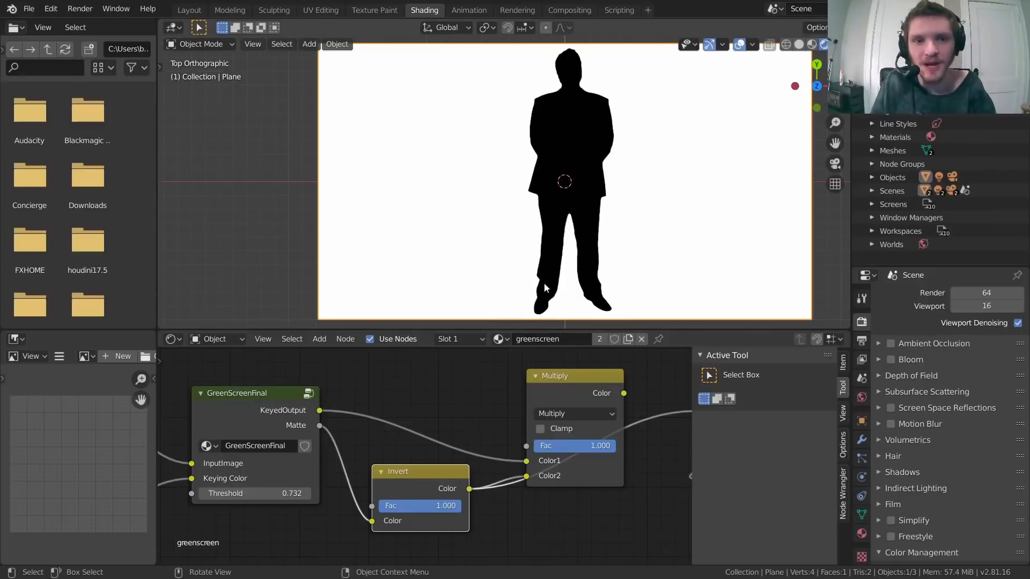
ctrl+shift+click(574, 379)
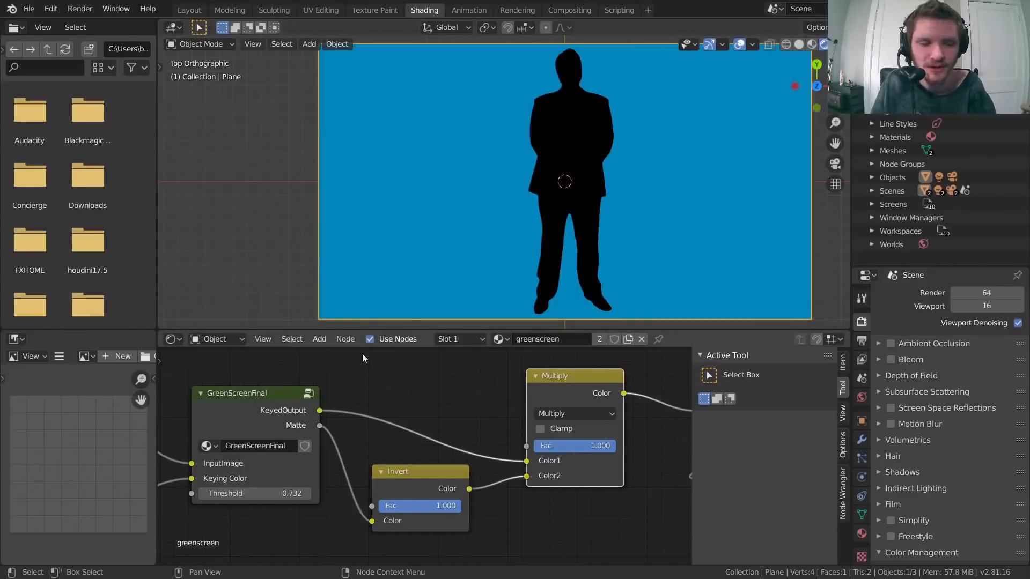
drag(390, 466, 422, 500)
drag(571, 373, 615, 365)
drag(424, 509, 375, 502)
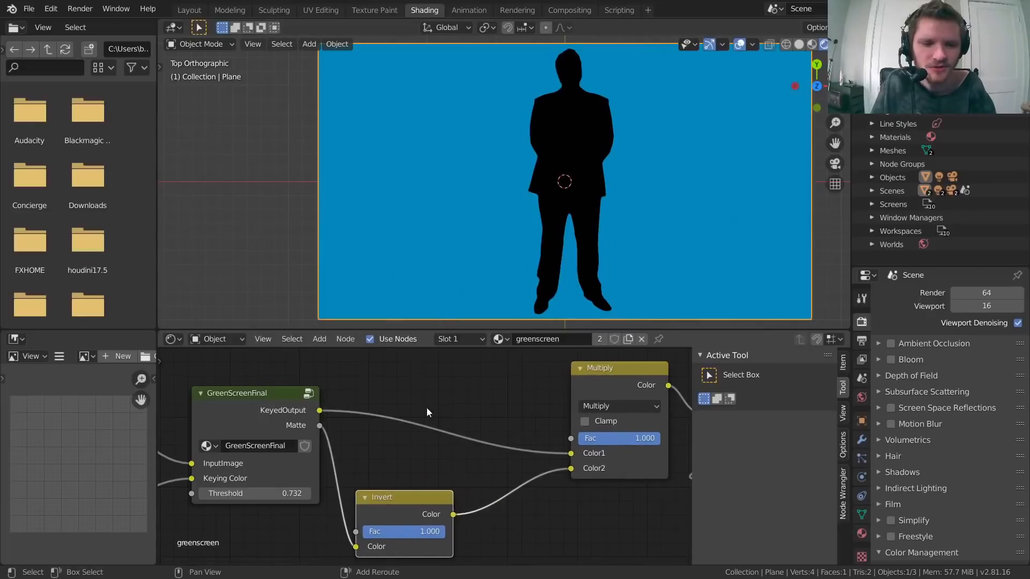
Step: Insert a Math node between Invert and the color Multiply node's Color2 and set its operation to Multiply
key(shift+a)
click(426, 388)
text(math)
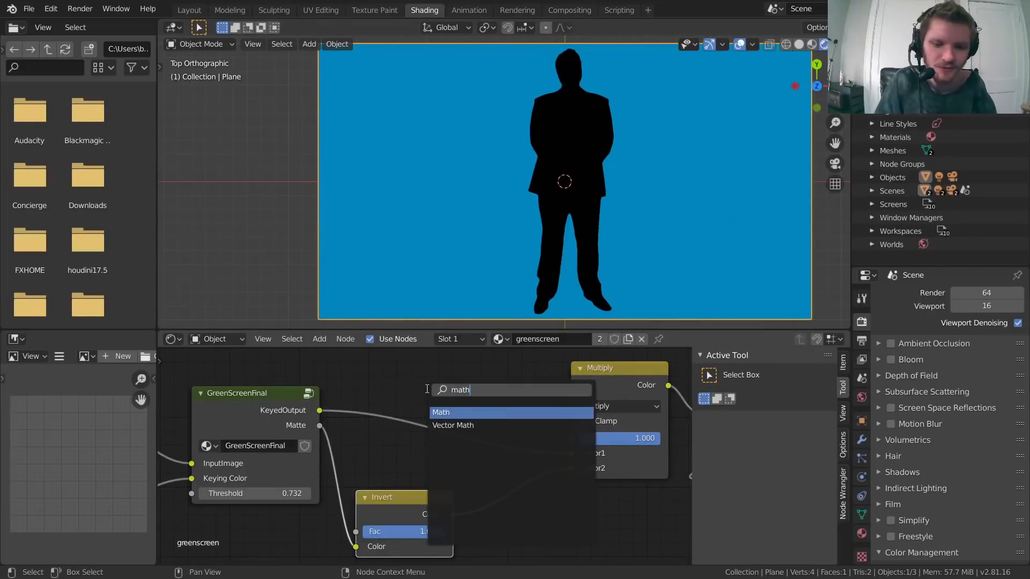
key(Return)
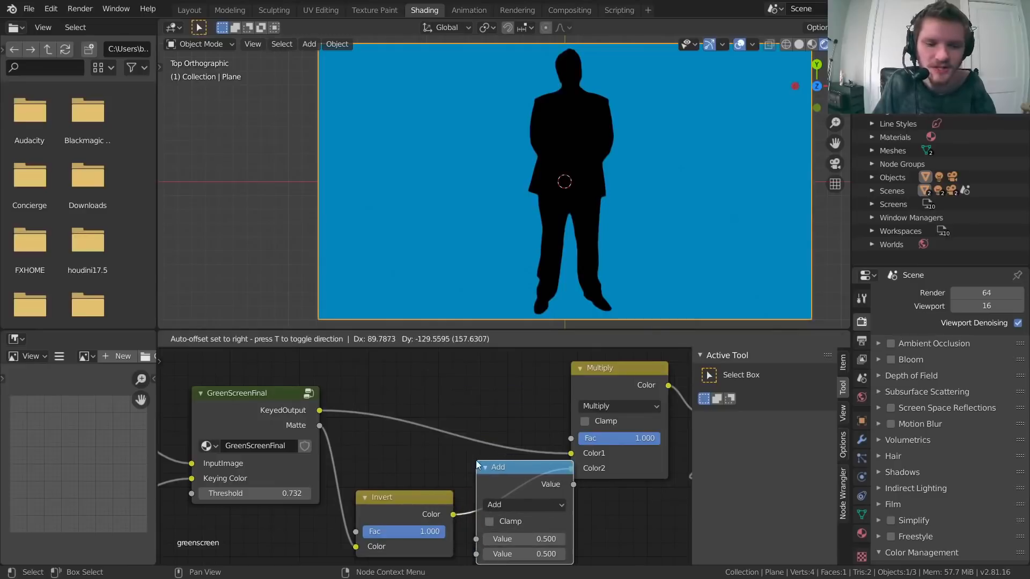
click(510, 464)
click(551, 510)
click(533, 462)
middle_drag(552, 510, 470, 455)
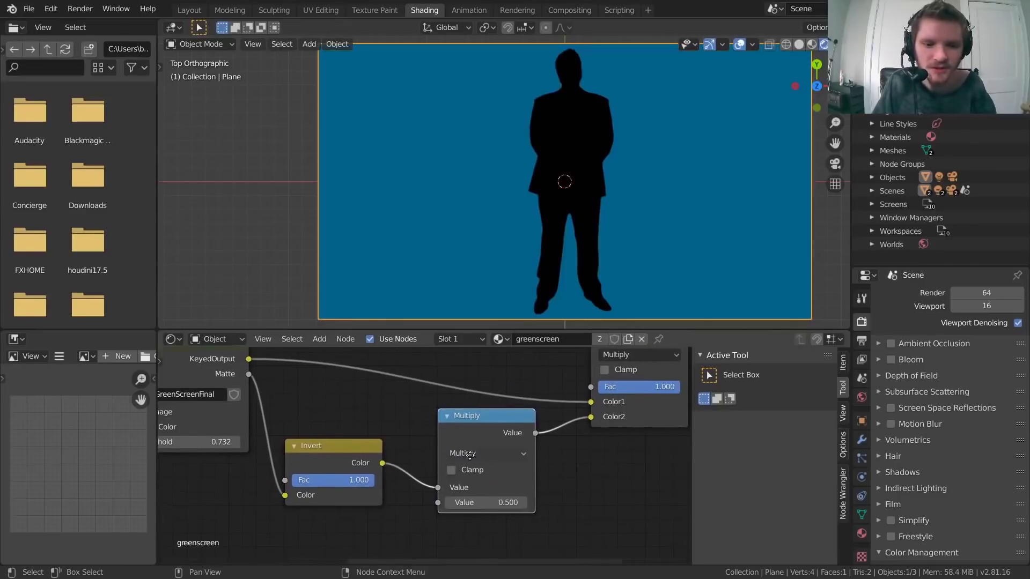
Step: Test the Math Multiply node's second value at 1, 0.6 and 2
click(485, 502)
text(1)
key(Return)
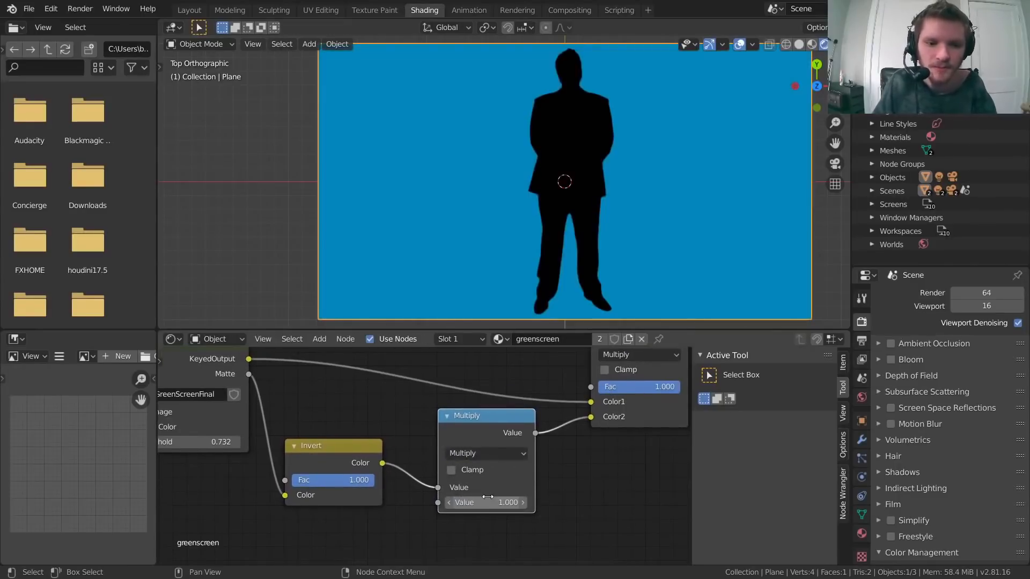
click(487, 499)
text(.6)
key(Return)
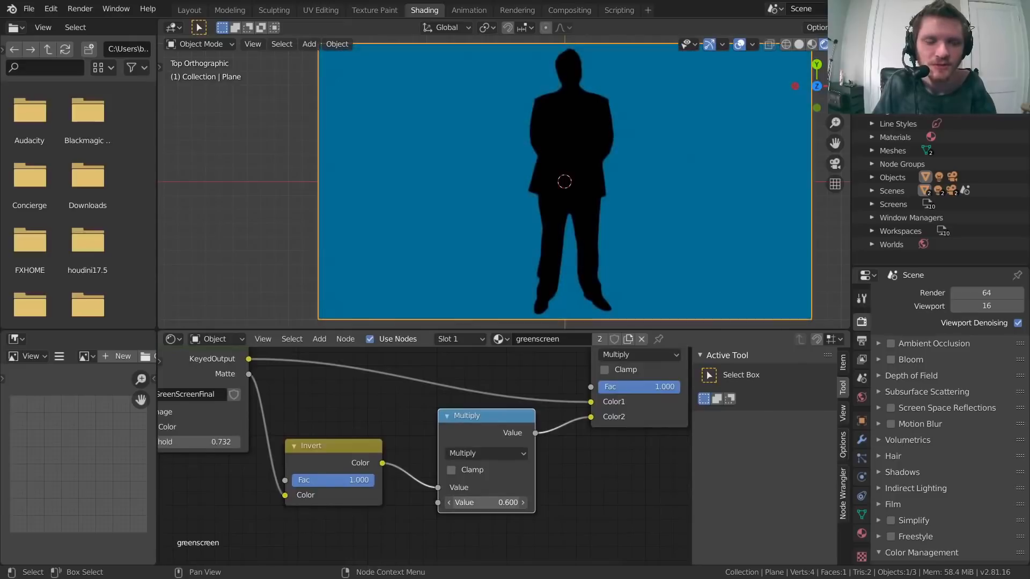
click(519, 504)
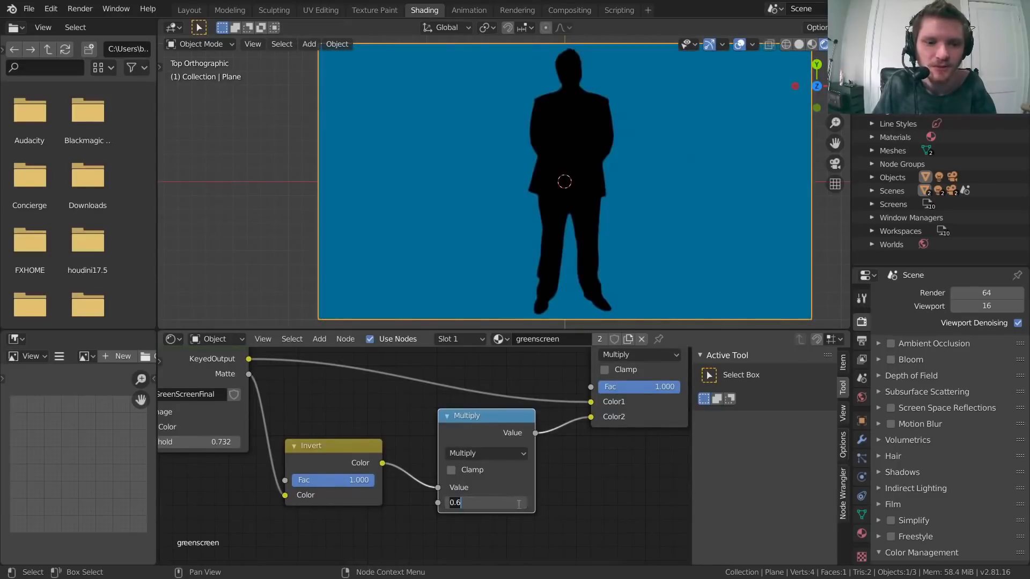
text(2)
key(Return)
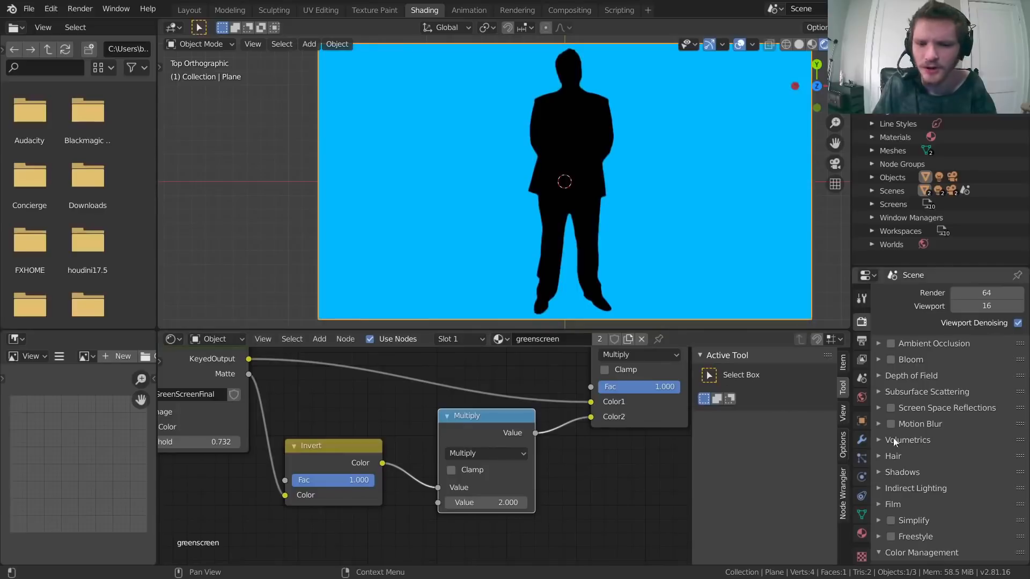
Step: Review the scene's Color Management settings and set the Math Multiply node's second value to 1
click(932, 547)
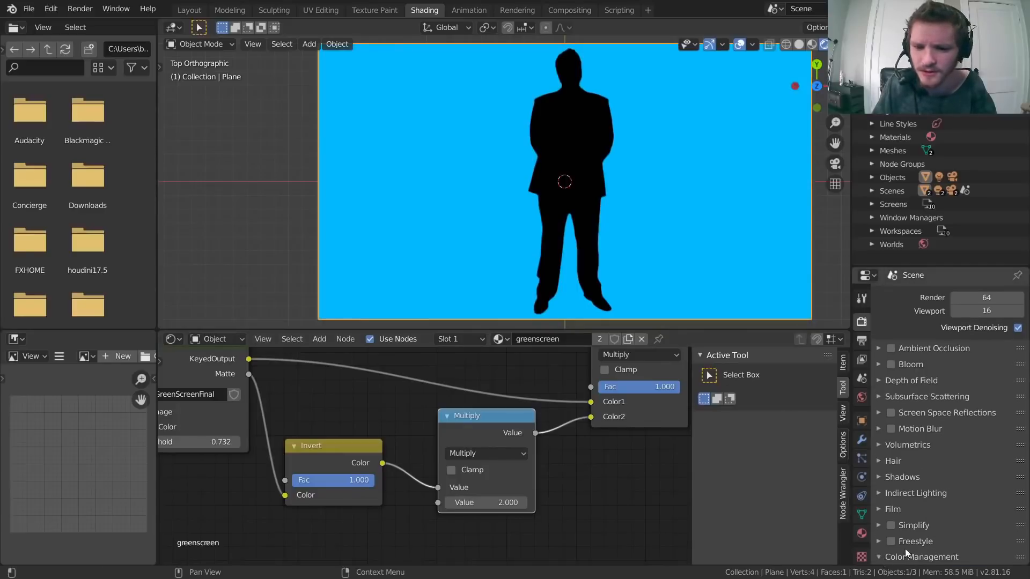
scroll(933, 525, down, 5)
click(498, 503)
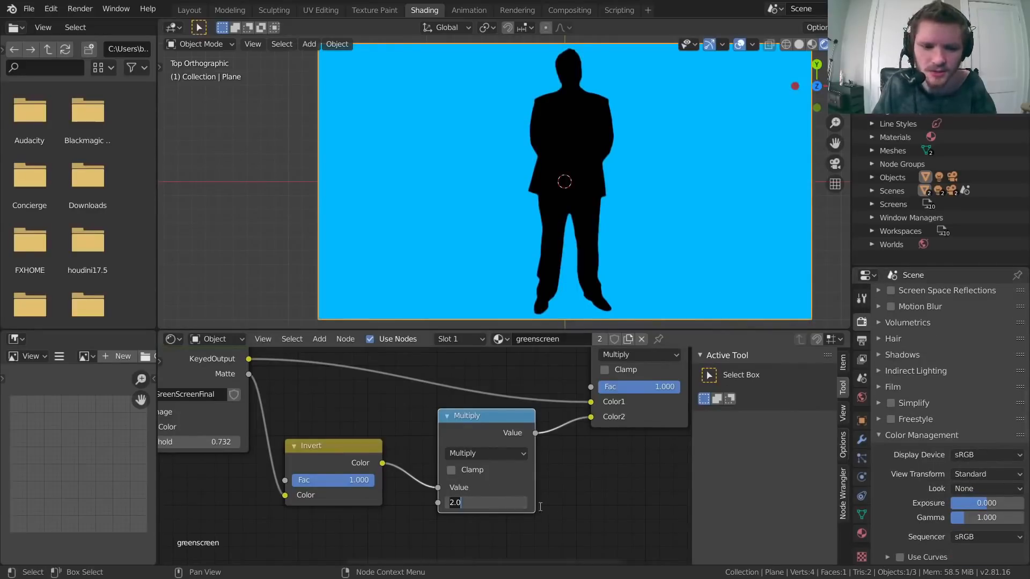
text(1)
key(Return)
scroll(536, 214, down, 4)
scroll(401, 490, down, 4)
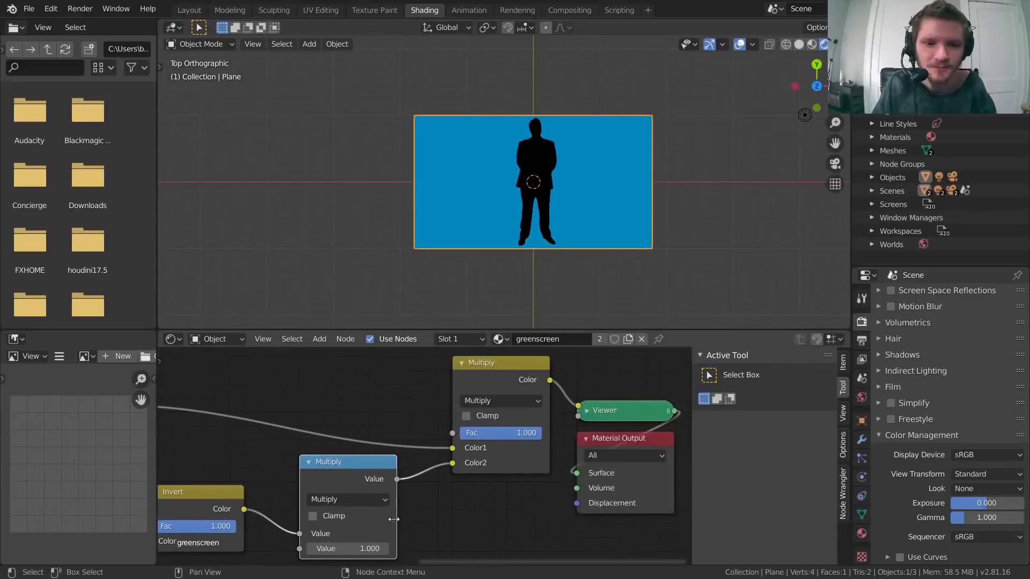
Step: Reposition the GreenScreenFinal group node in the greenscreen material and save the blend file
middle_drag(226, 481, 476, 475)
drag(483, 425, 463, 410)
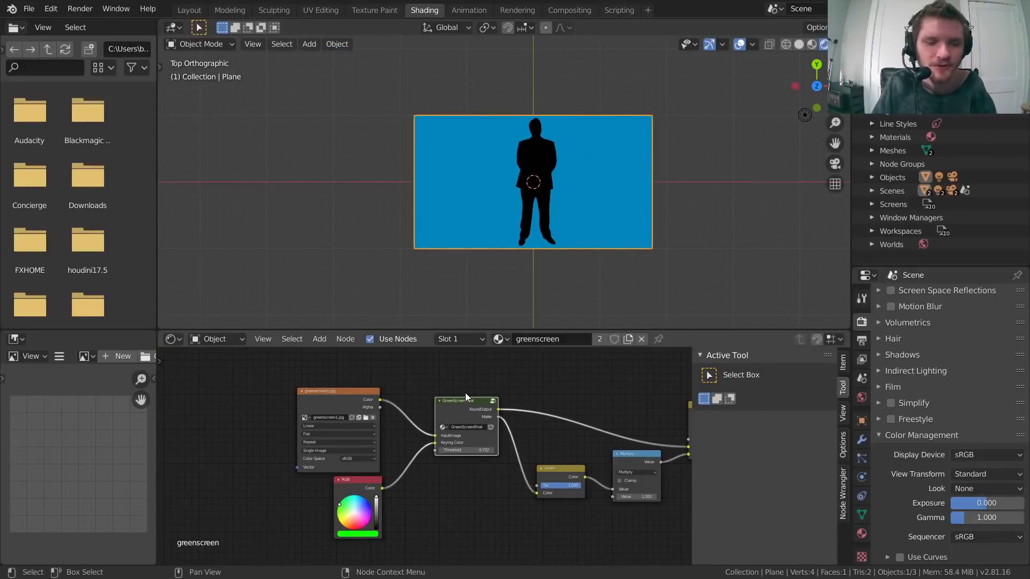
key(ctrl+s)
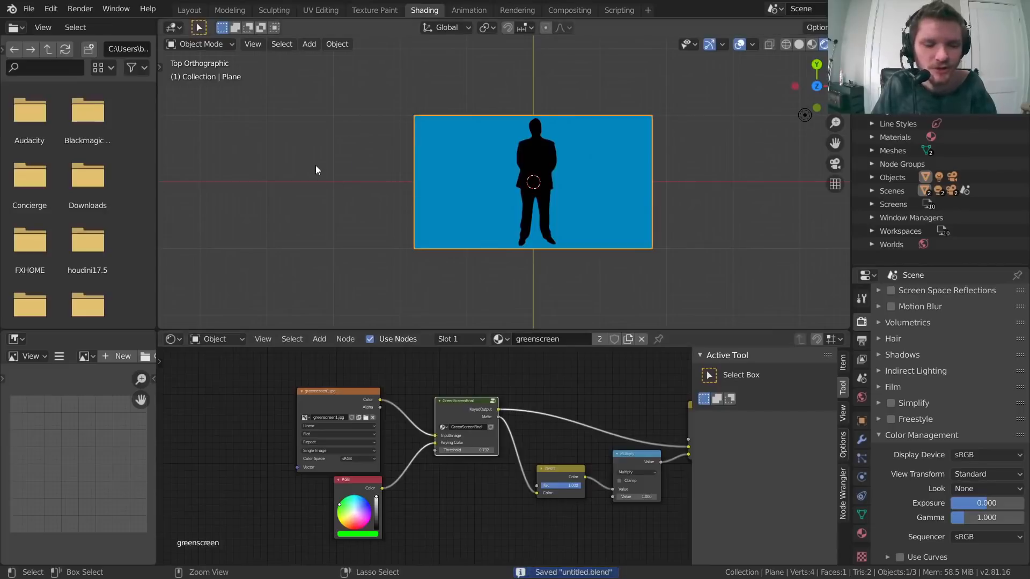
Step: Start a new file with the default cube scene
key(ctrl+n)
click(316, 166)
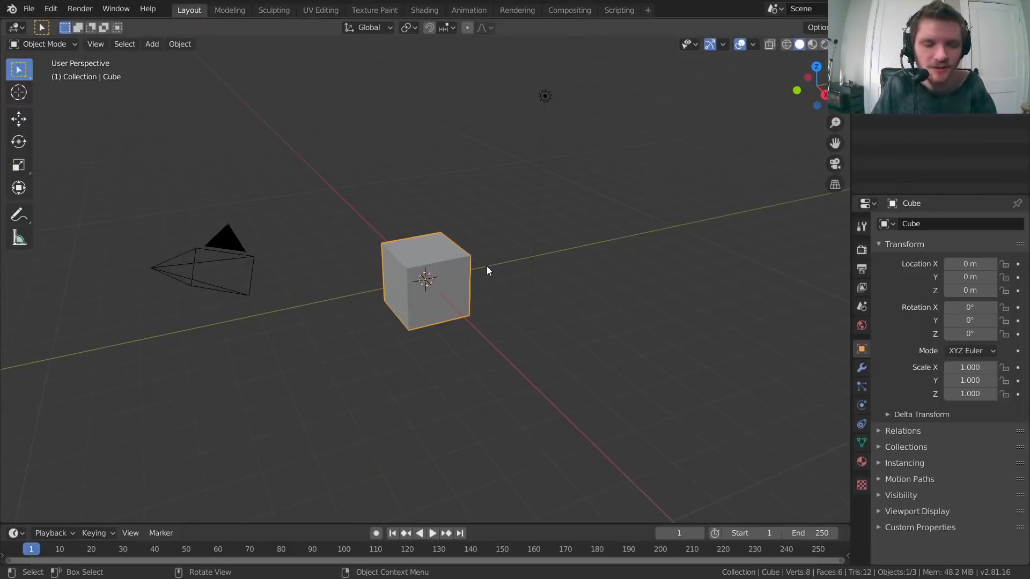
scroll(454, 259, down, 2)
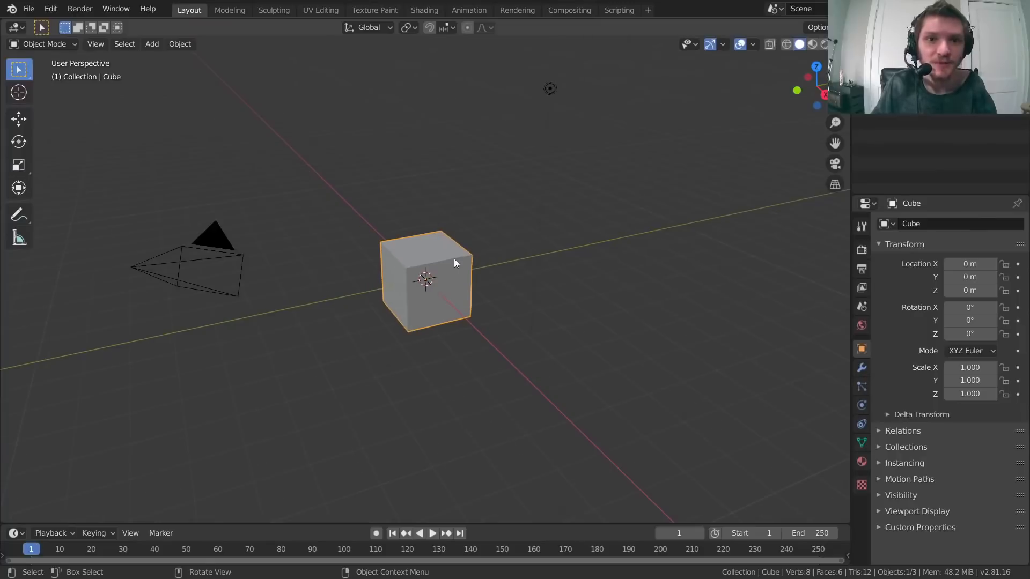
Step: Run the Append command and open untitled.blend from the Desktop folder to browse its data
key(F3)
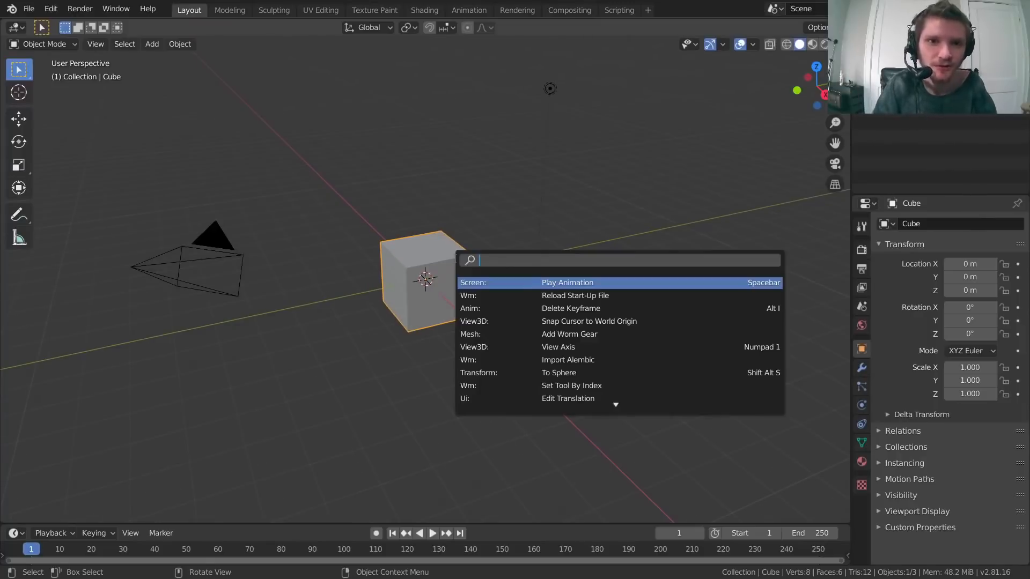
click(28, 9)
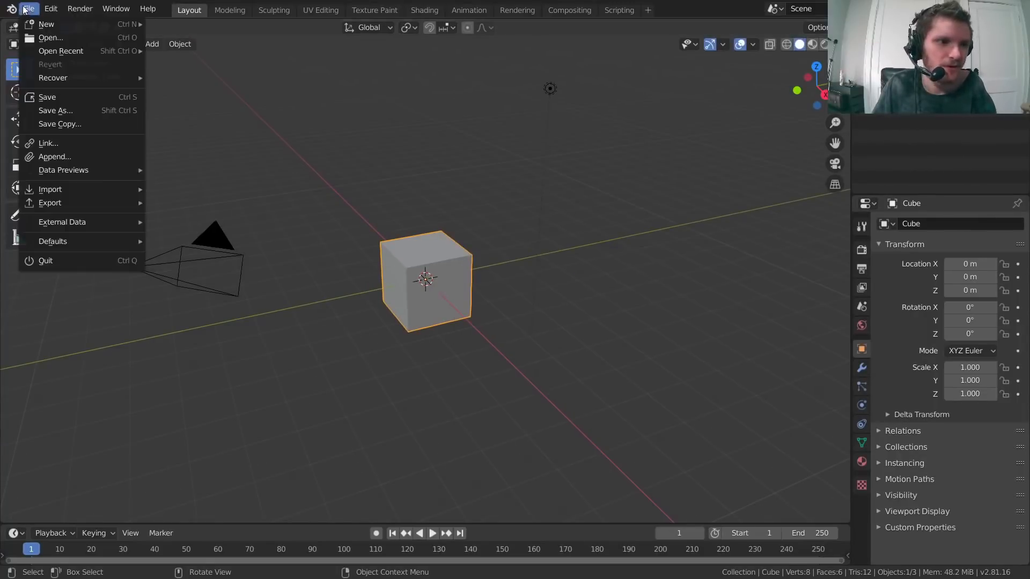
key(F3)
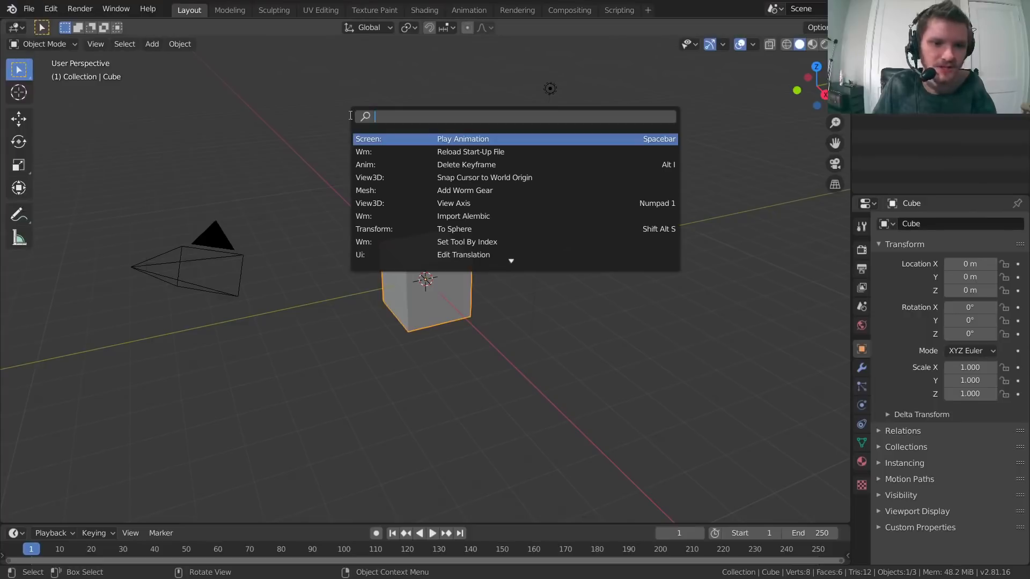
text(append)
key(Down)
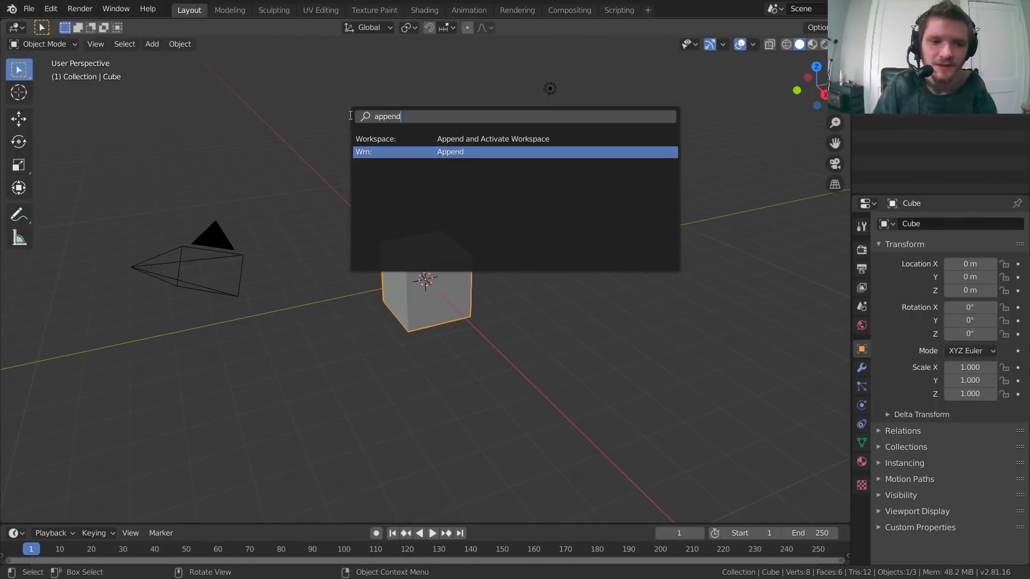
key(Return)
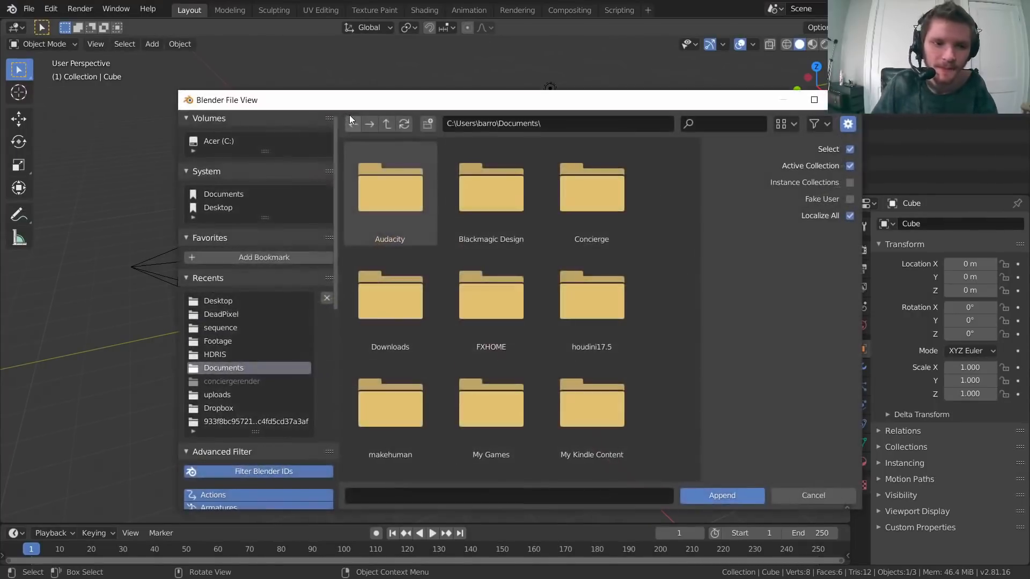
click(220, 302)
scroll(546, 303, down, 10)
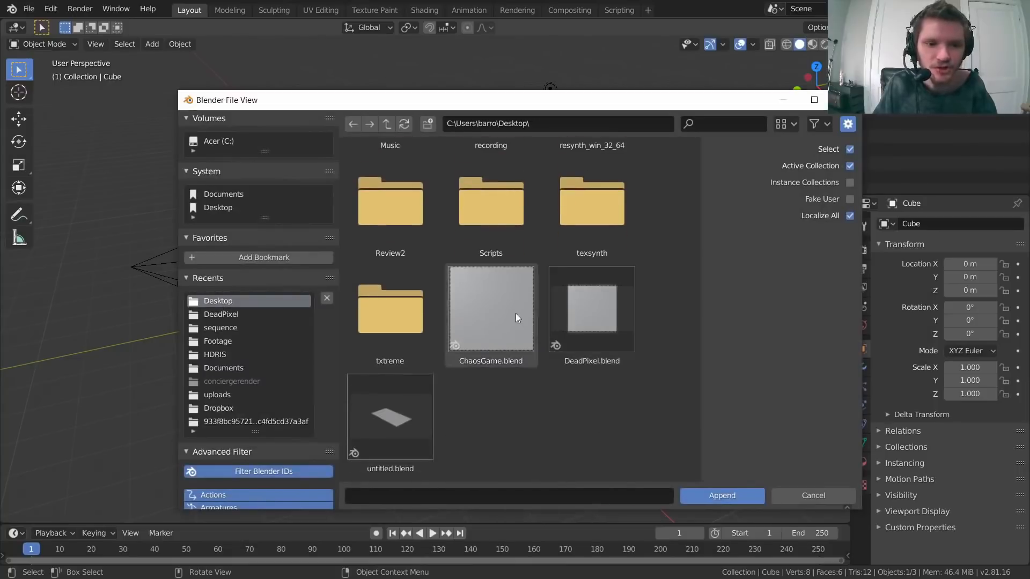
double_click(406, 441)
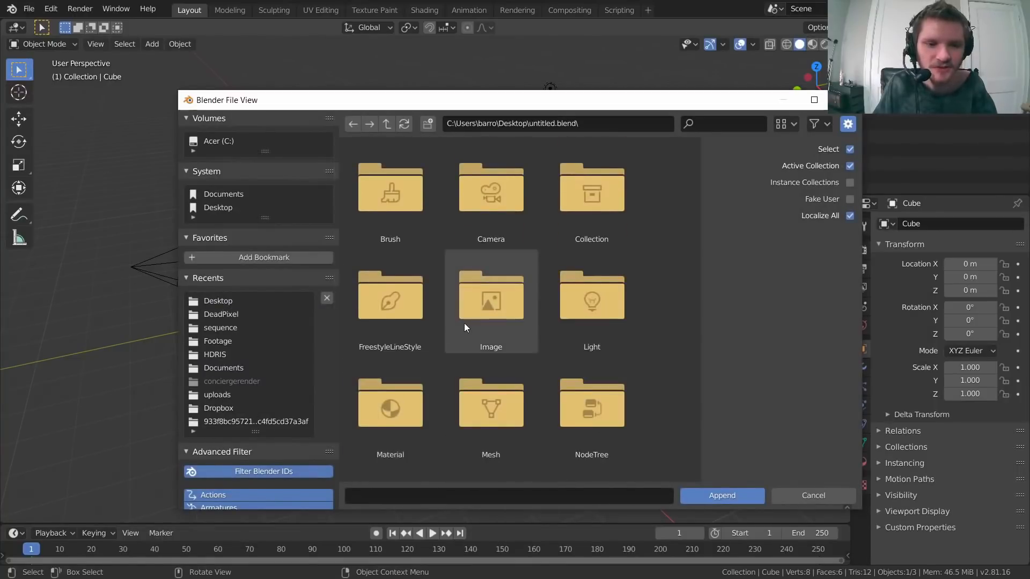
Step: Append the GreenScreenFinal node group from the NodeTree category of untitled.blend
scroll(470, 327, up, 1)
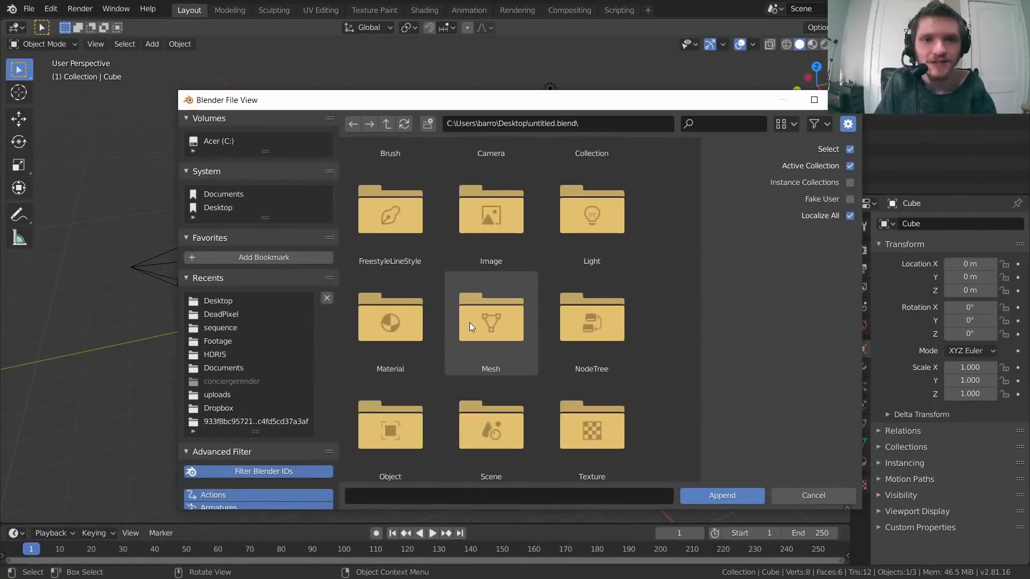
double_click(395, 326)
click(386, 125)
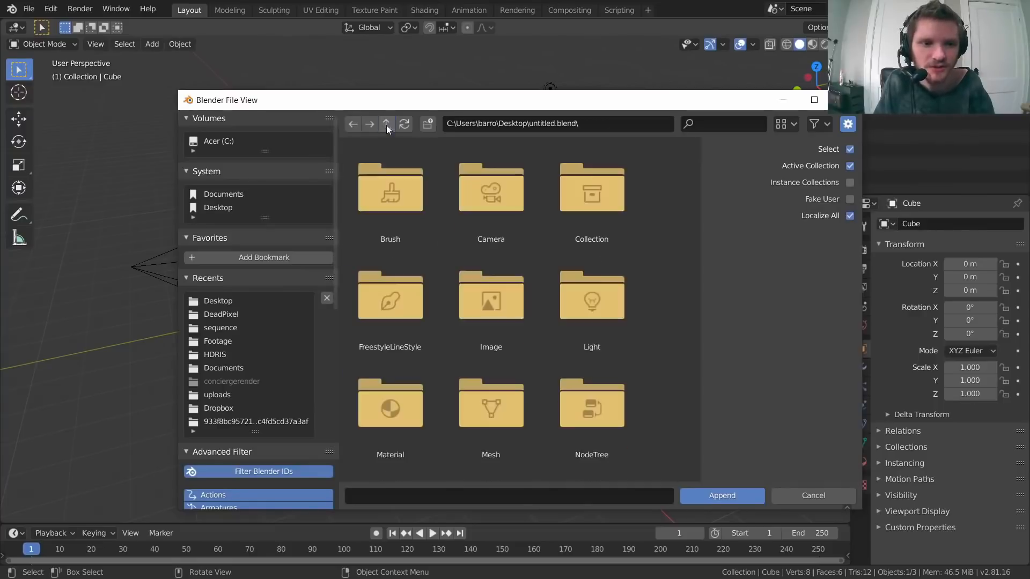
scroll(590, 350, down, 2)
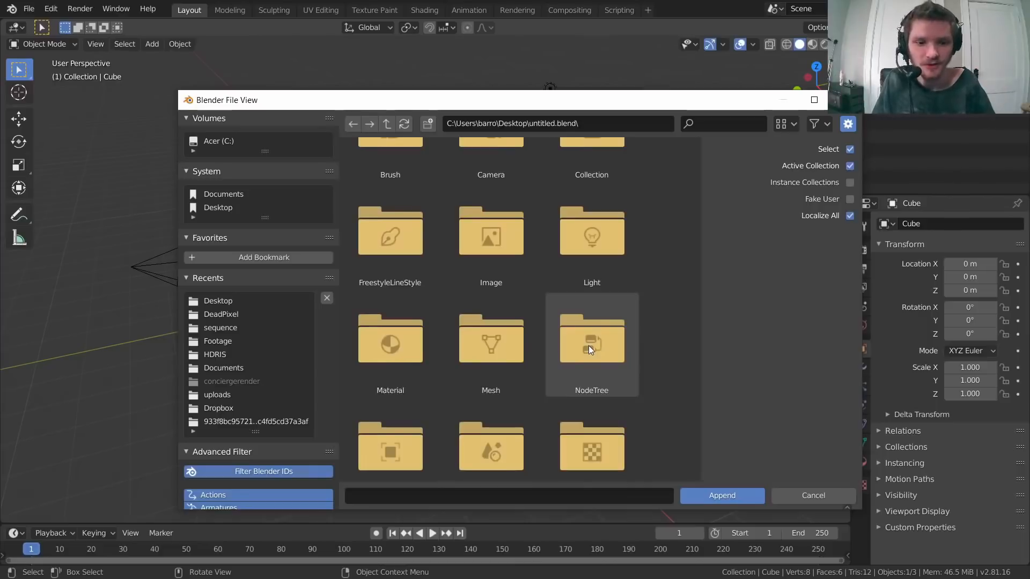
double_click(585, 352)
click(394, 233)
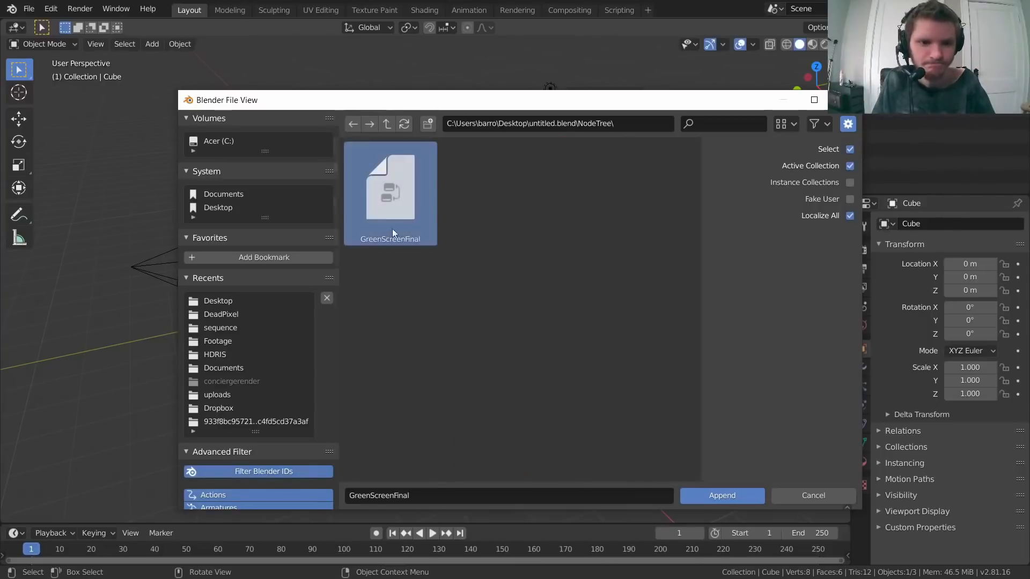
click(721, 496)
Step: Switch to the Shading workspace and delete the Principled BSDF node from the cube's material
click(415, 14)
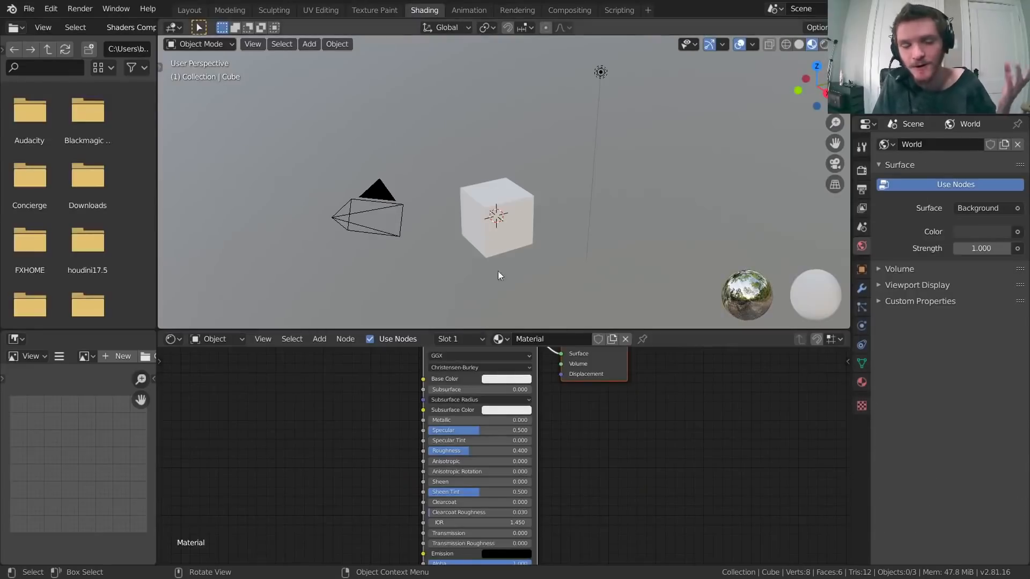
key(Home)
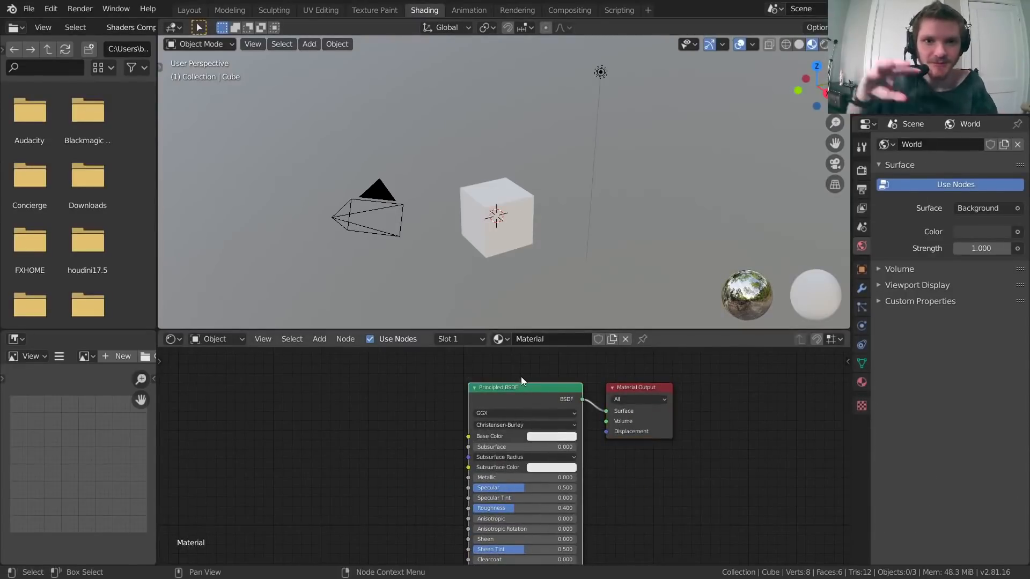
key(x)
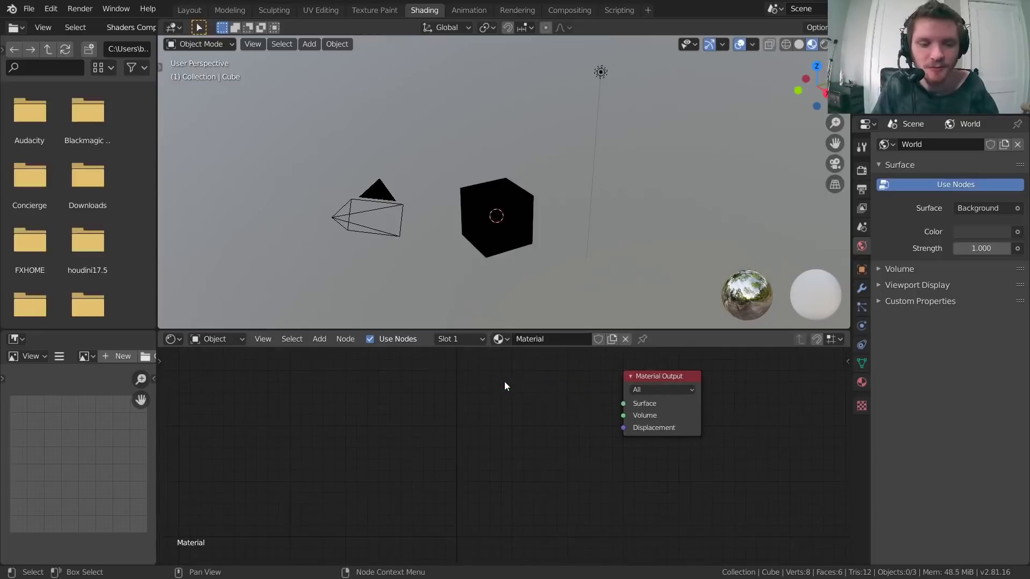
key(Home)
Step: Add the appended GreenScreenFinal group to the cube's material and place it just before the Material Output node
key(shift+a)
mouse_move(436, 526)
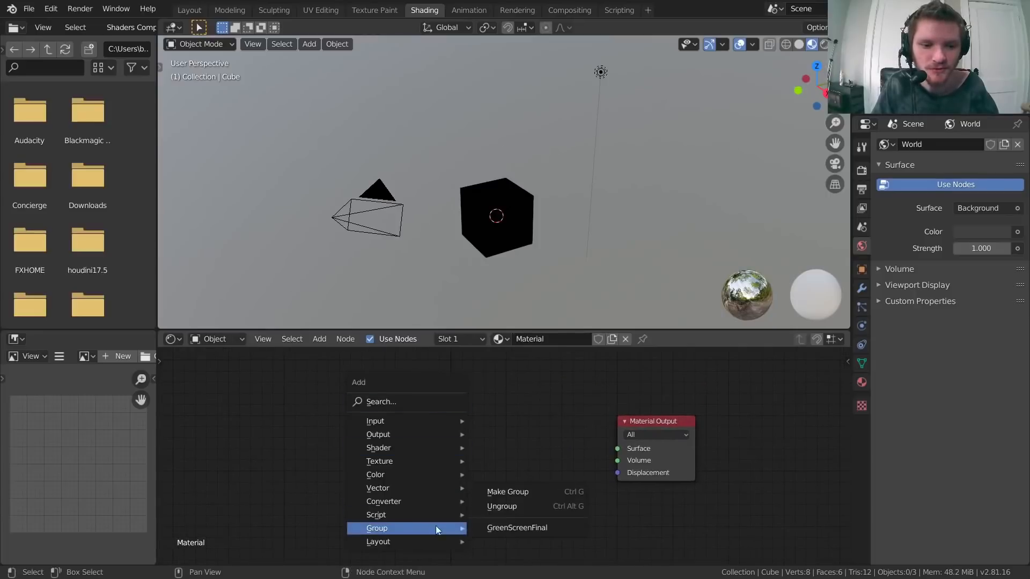
click(528, 527)
click(465, 431)
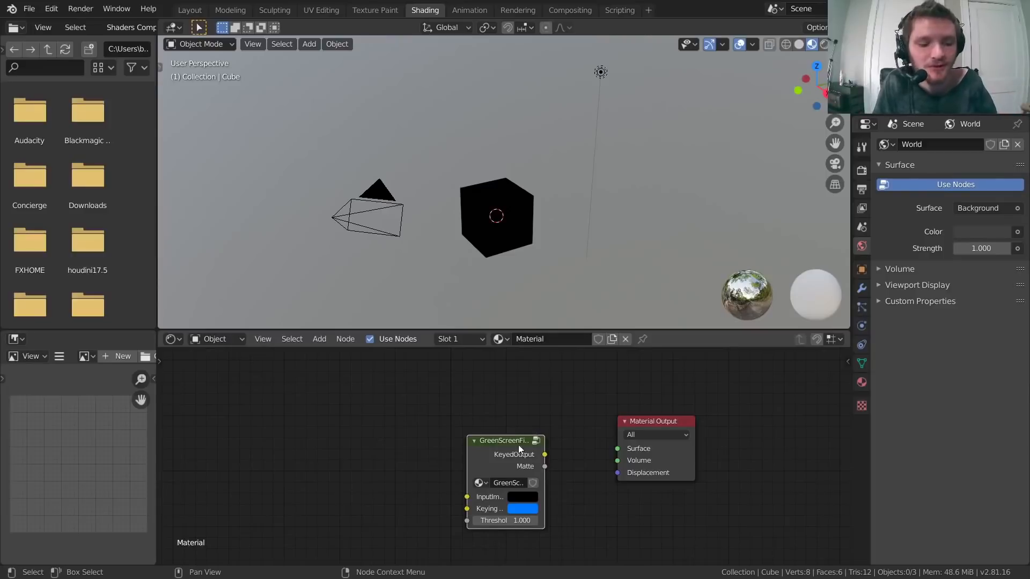
drag(518, 448, 502, 410)
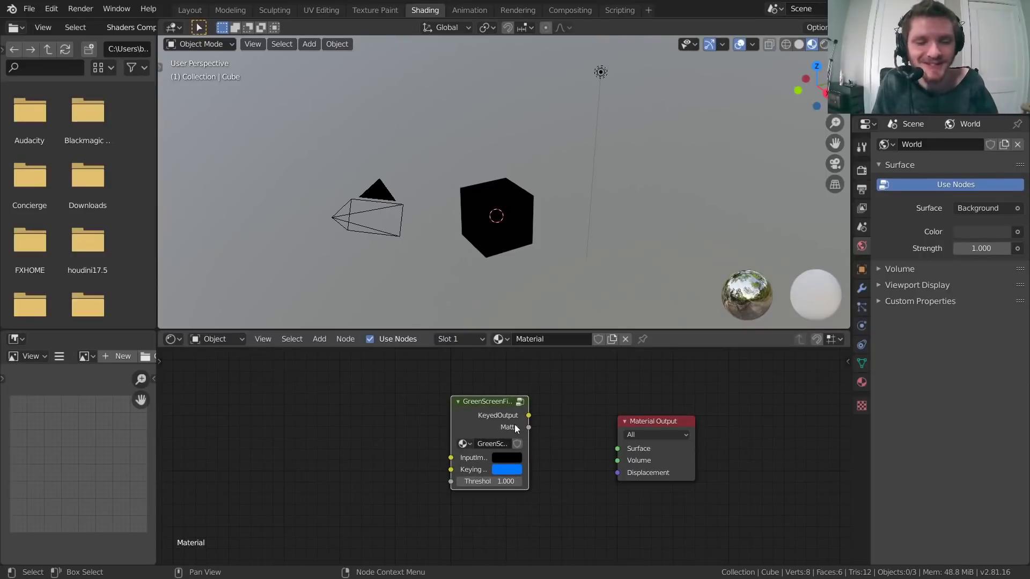